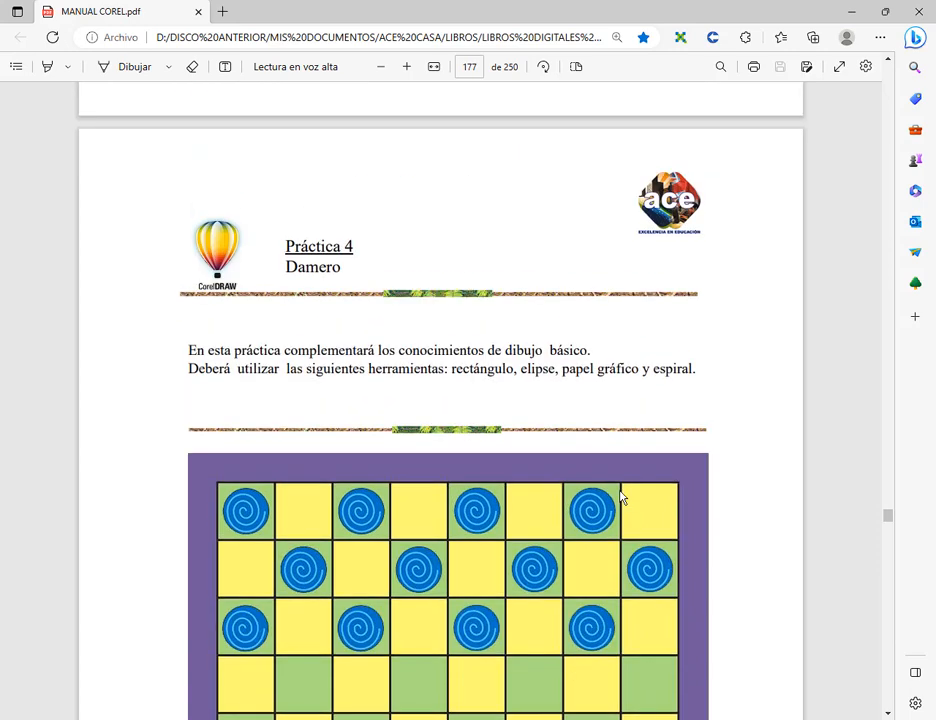
Review the Práctica 4 checkerboard and the Práctica 5 maze in the manual, temporarily marking the green ghost with a red box and arrow
{"action": "scroll", "coordinate": [520, 516], "scroll_direction": "down", "scroll_amount": 2}
{"action": "scroll", "coordinate": [424, 261], "scroll_direction": "down", "scroll_amount": 5}
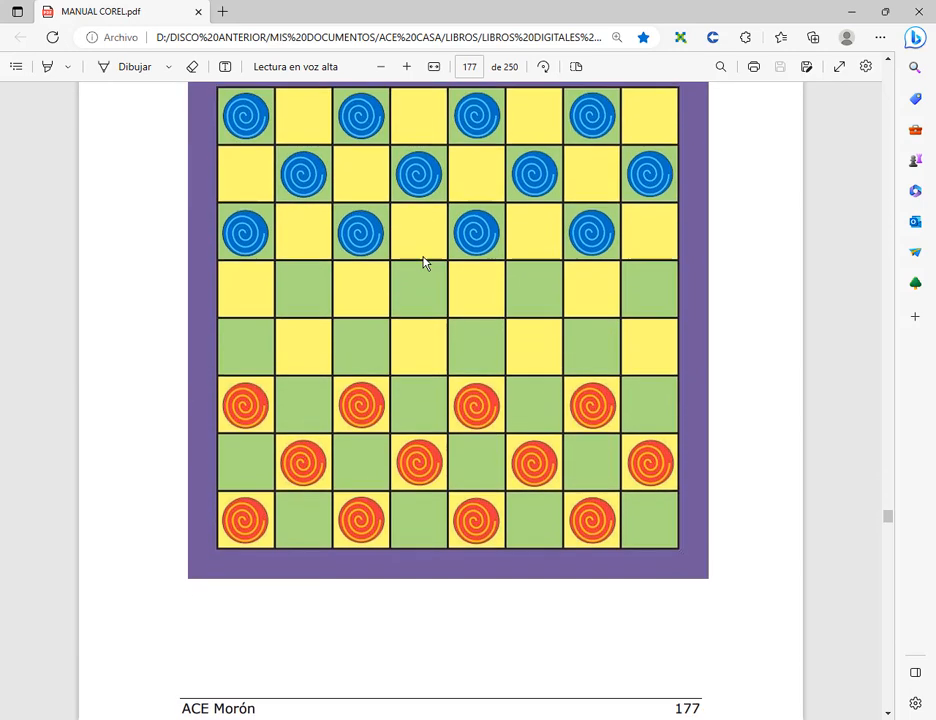
{"action": "scroll", "coordinate": [424, 272], "scroll_direction": "down", "scroll_amount": 5}
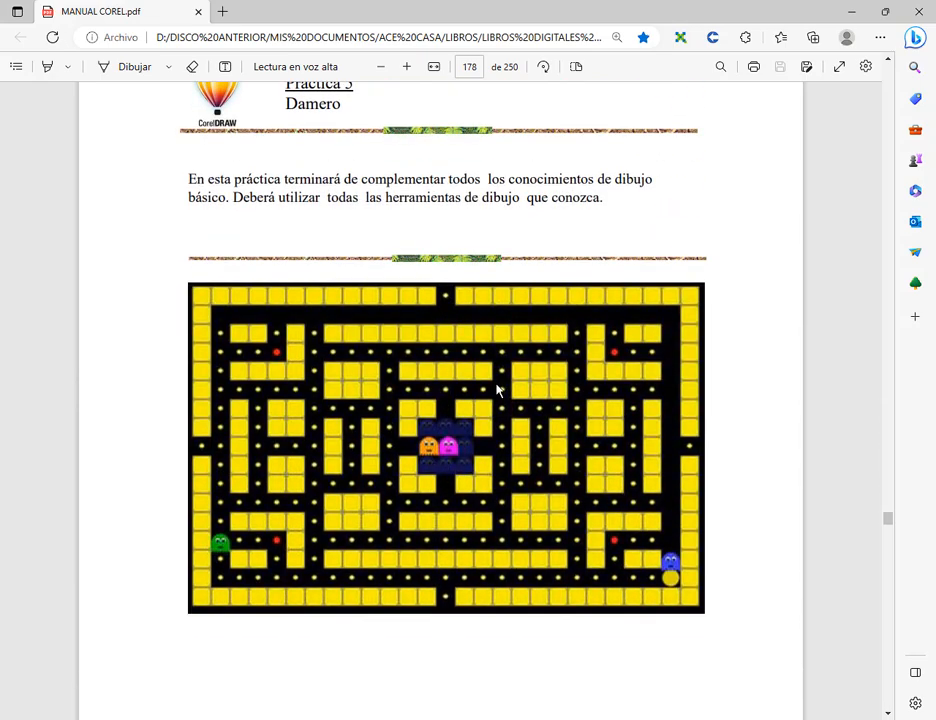
{"action": "scroll", "coordinate": [497, 390], "scroll_direction": "up", "scroll_amount": 5}
{"action": "scroll", "coordinate": [503, 386], "scroll_direction": "down", "scroll_amount": 4}
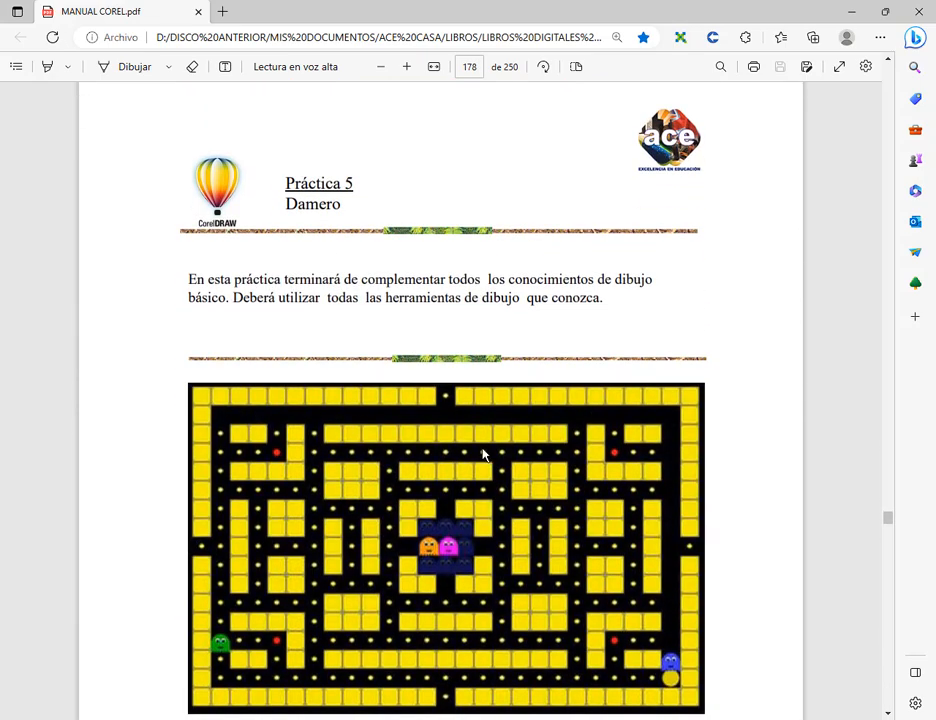
{"action": "scroll", "coordinate": [484, 455], "scroll_direction": "down", "scroll_amount": 2}
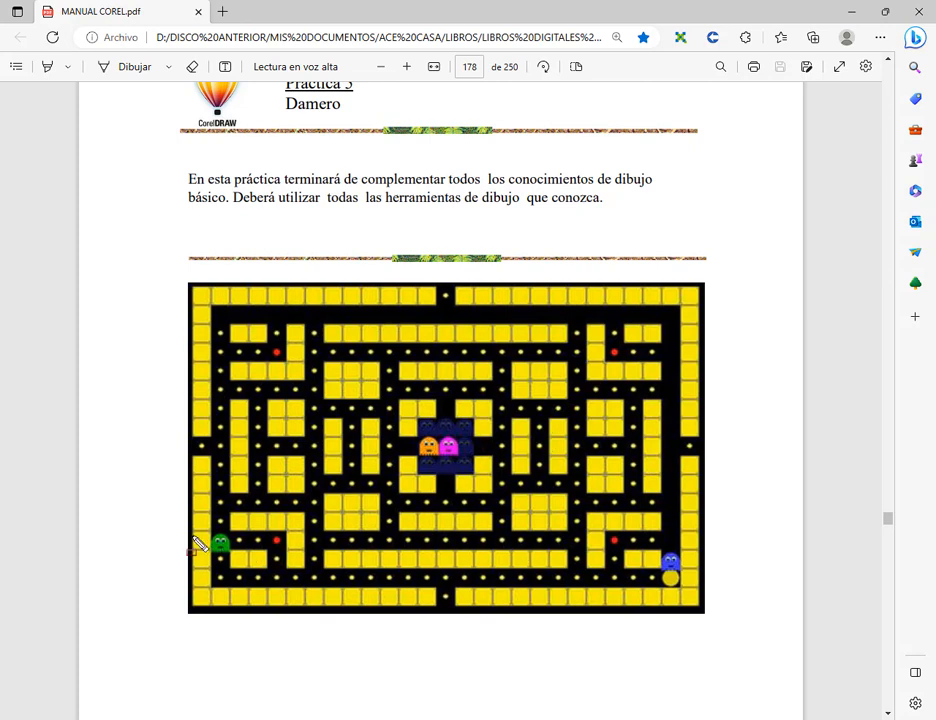
{"action": "left_click_drag", "start_coordinate": [203, 531], "coordinate": [241, 564]}
{"action": "left_click_drag", "start_coordinate": [173, 584], "coordinate": [213, 561]}
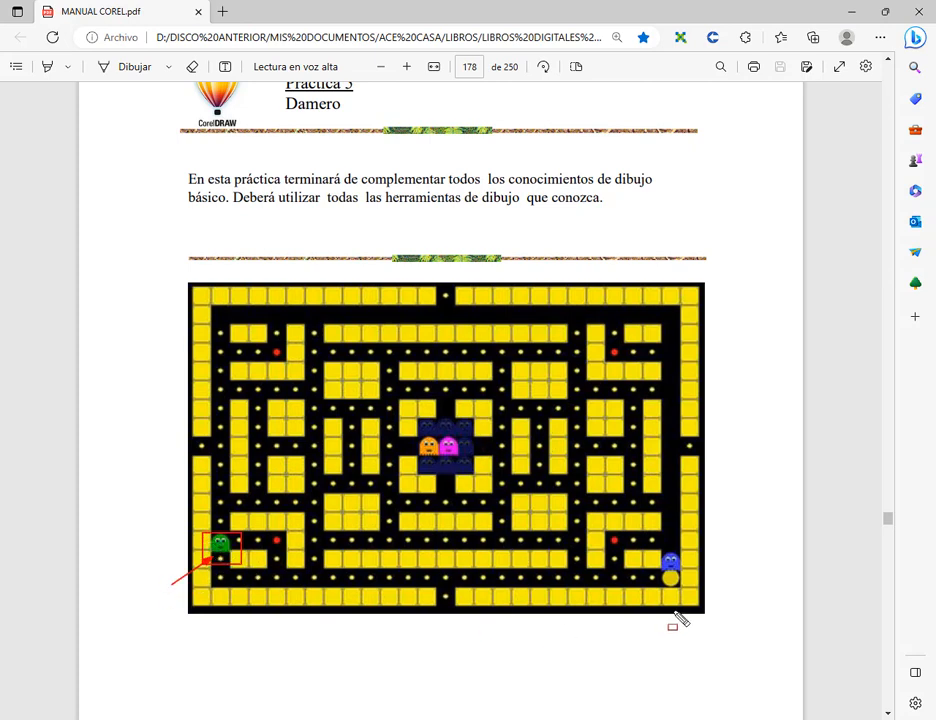
{"action": "key", "text": "Escape"}
Return to the Práctica 4 Damero page, examine the board and its instructions, and switch to CorelDRAW
{"action": "scroll", "coordinate": [672, 588], "scroll_direction": "up", "scroll_amount": 3}
{"action": "scroll", "coordinate": [672, 588], "scroll_direction": "up", "scroll_amount": 10}
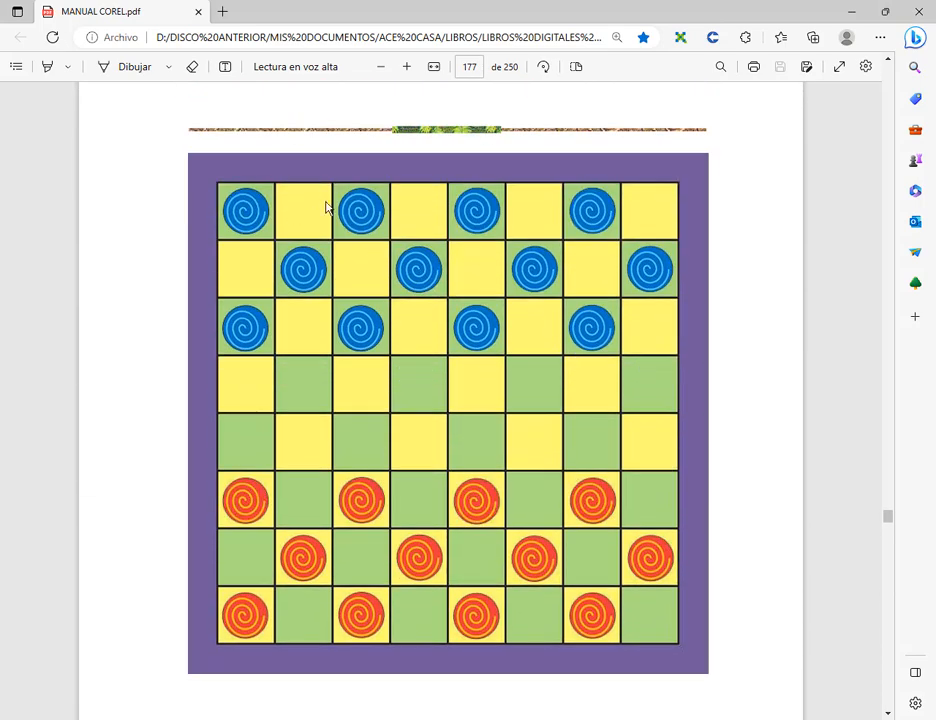
{"action": "scroll", "coordinate": [556, 170], "scroll_direction": "up", "scroll_amount": 3}
{"action": "scroll", "coordinate": [554, 217], "scroll_direction": "down", "scroll_amount": 5}
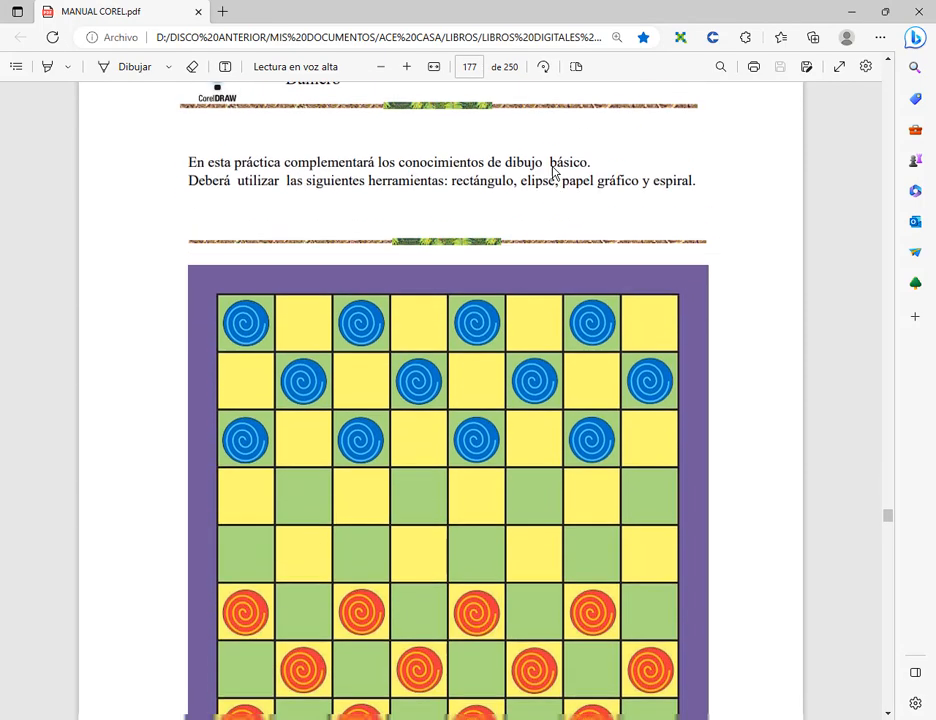
{"action": "left_click", "coordinate": [858, 14]}
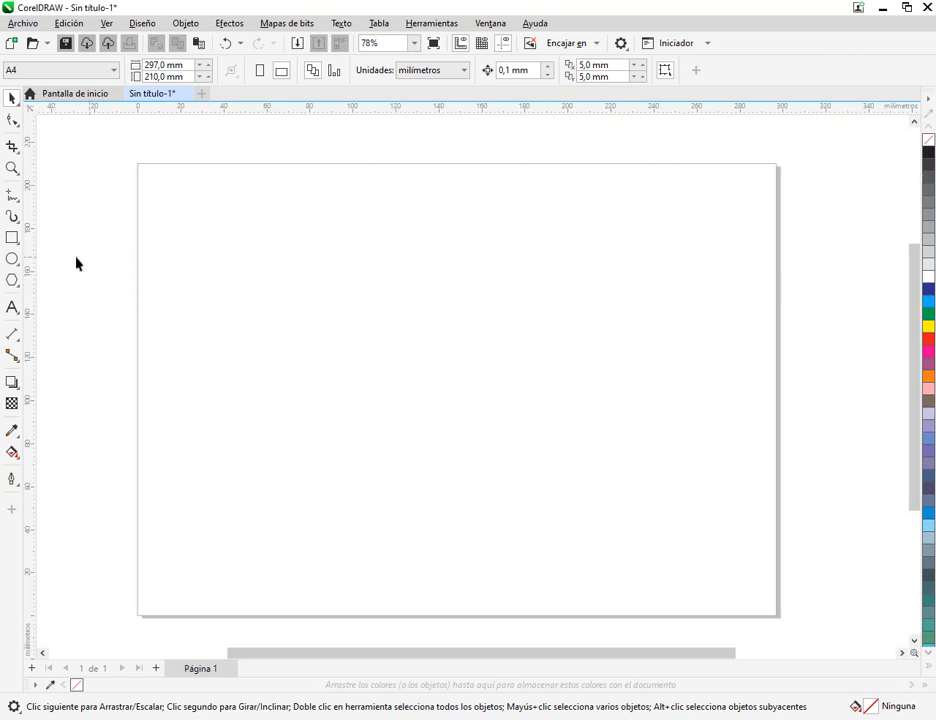
Check the call messages in the Google Meet window and return to the CorelDRAW document
{"action": "left_click", "coordinate": [197, 719]}
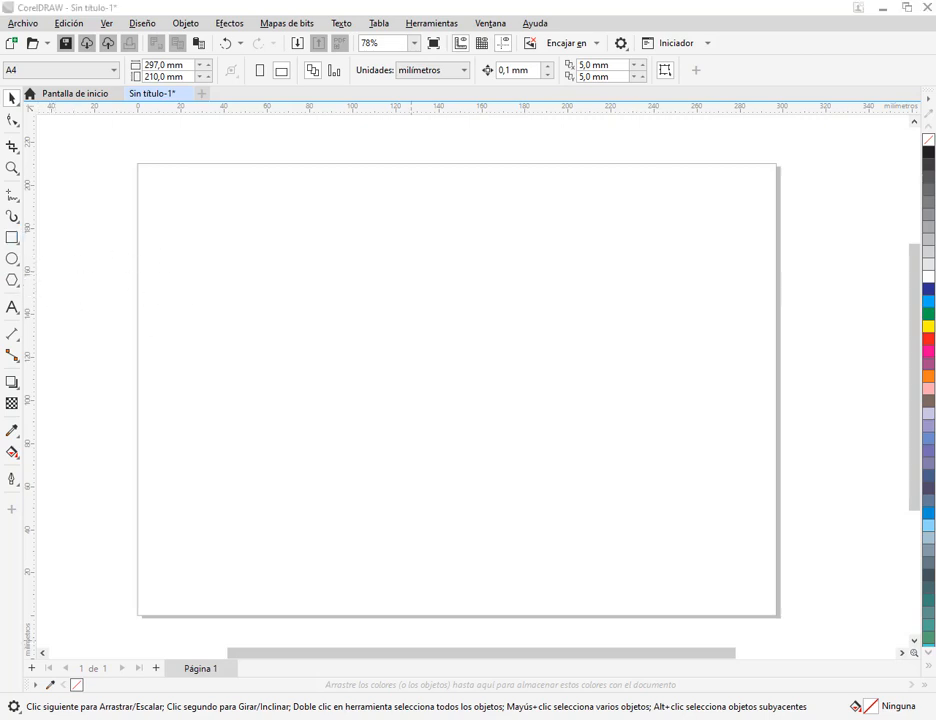
{"action": "left_click", "coordinate": [130, 698]}
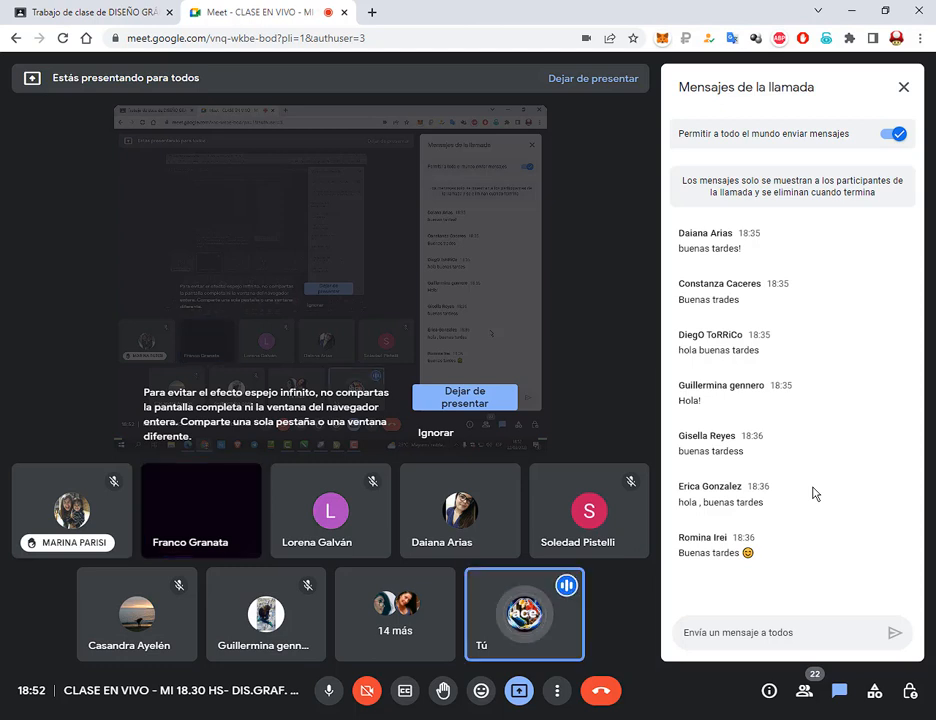
{"action": "left_click", "coordinate": [852, 8]}
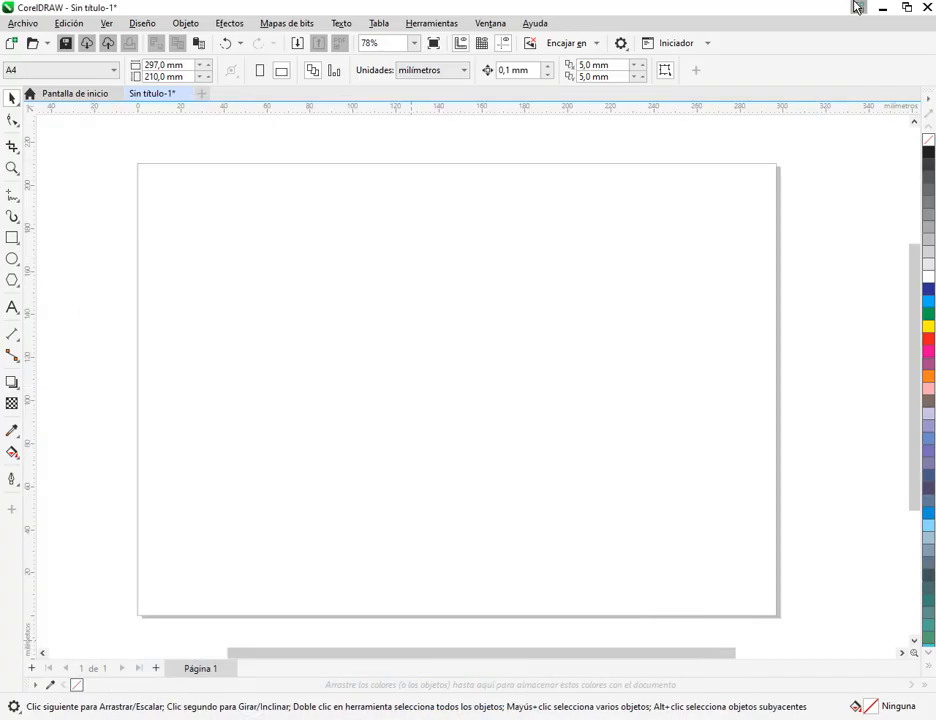
Check the tools required for Práctica 4 in the manual, highlight the words "papel gráfico", and return to CorelDRAW
{"action": "left_click", "coordinate": [14, 239]}
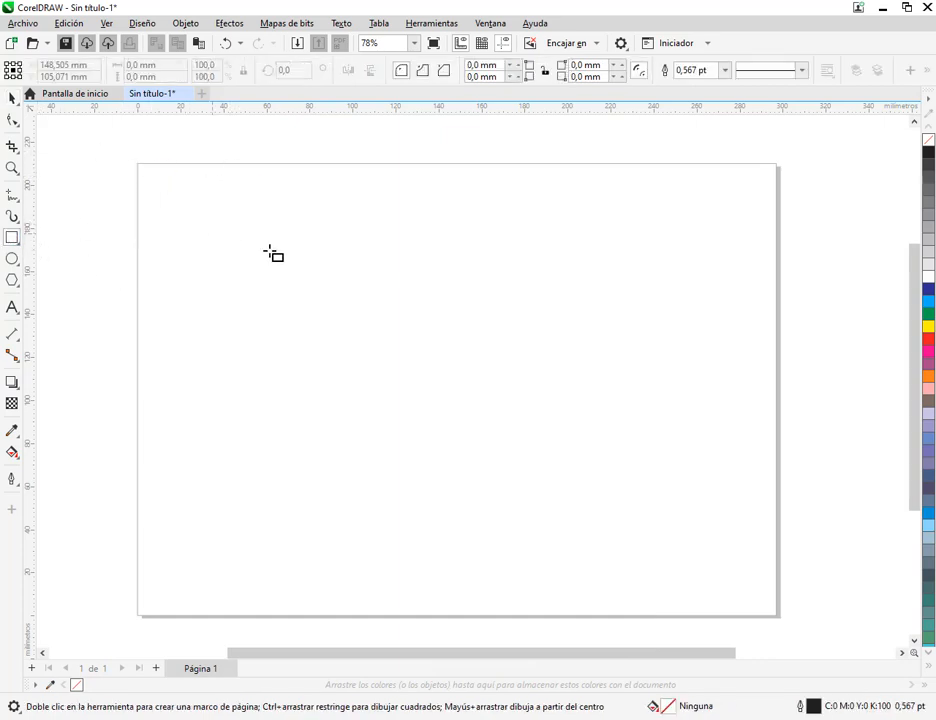
{"action": "left_click", "coordinate": [176, 718]}
{"action": "scroll", "coordinate": [575, 271], "scroll_direction": "up", "scroll_amount": 3}
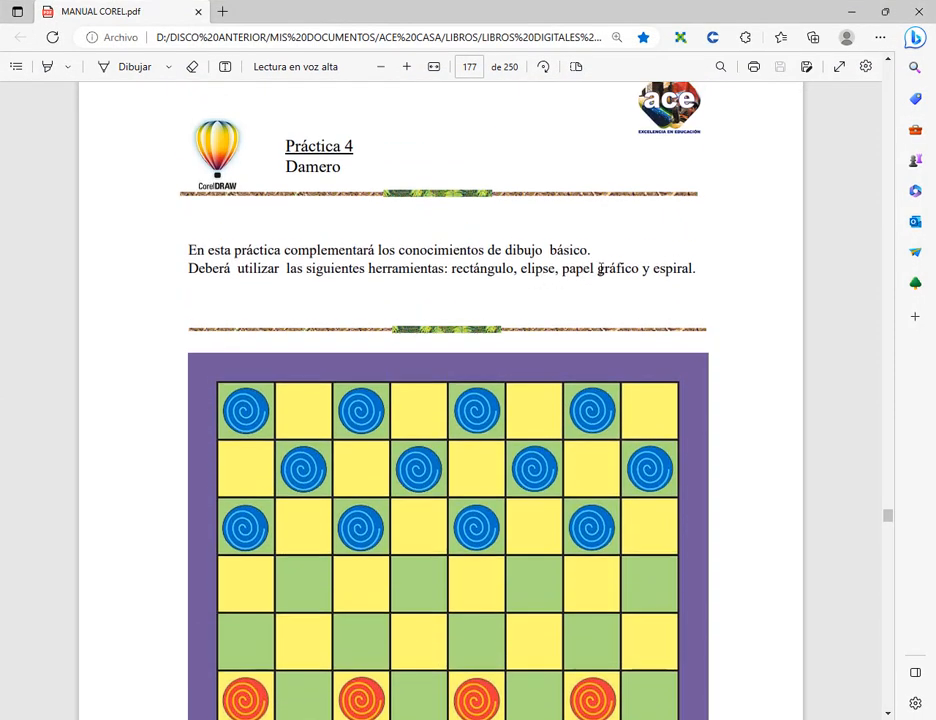
{"action": "left_click_drag", "start_coordinate": [563, 271], "coordinate": [639, 271]}
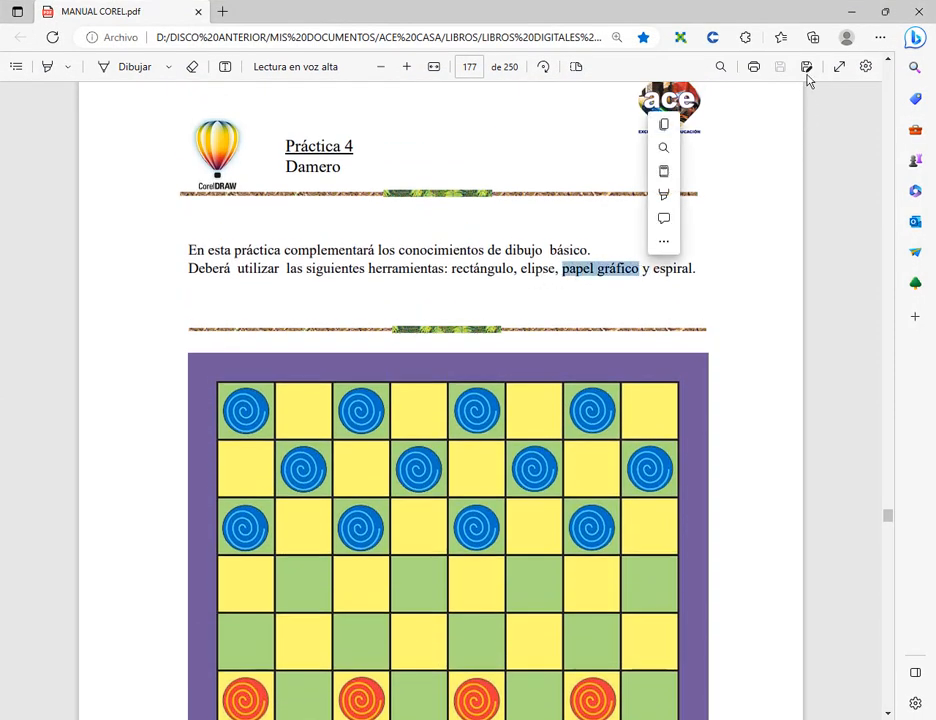
{"action": "left_click", "coordinate": [849, 14]}
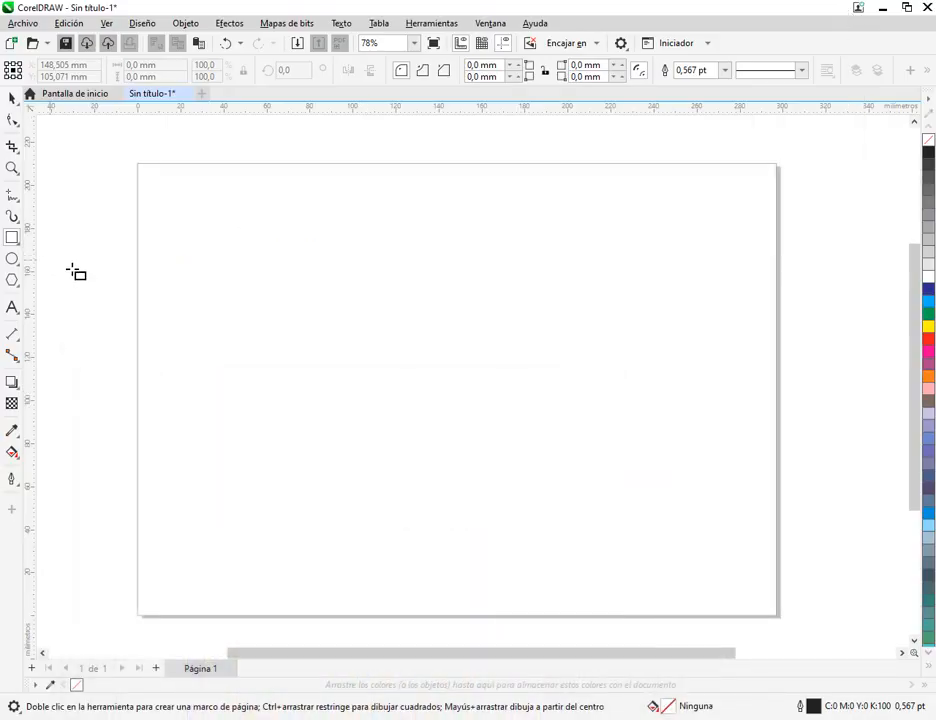
Draw a trial graph paper grid of 10 columns by 5 rows on the page and delete it
{"action": "left_click", "coordinate": [9, 284]}
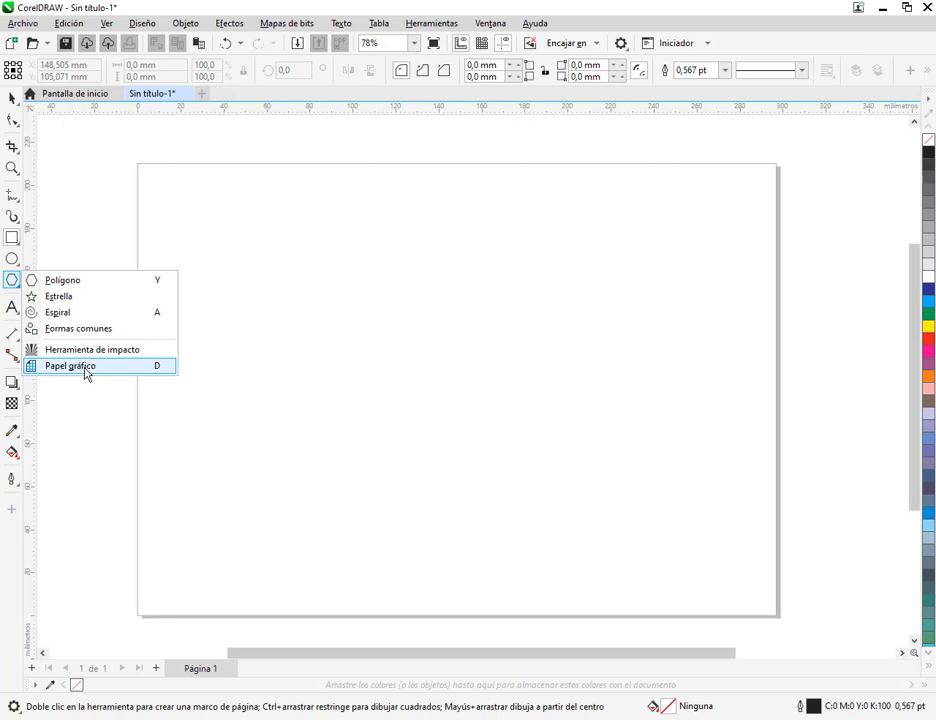
{"action": "left_click", "coordinate": [11, 311]}
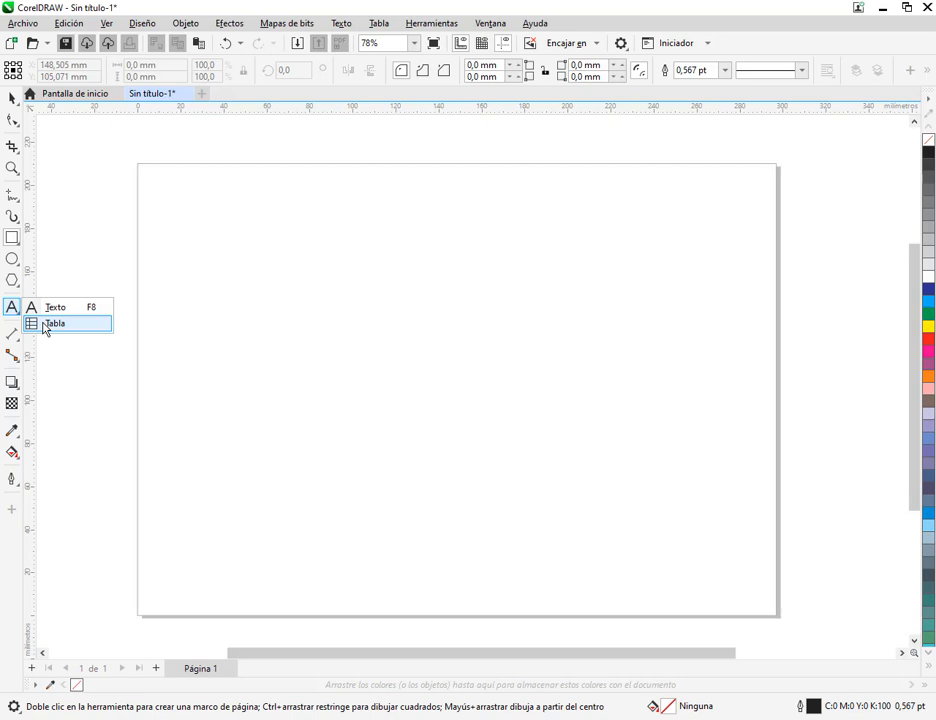
{"action": "left_click", "coordinate": [16, 284]}
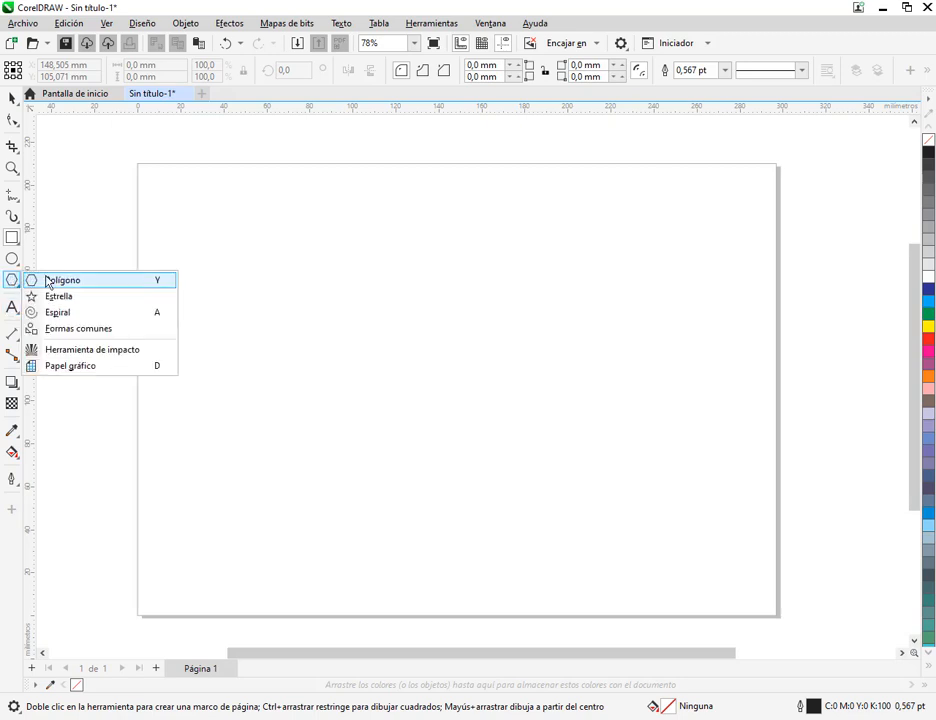
{"action": "left_click", "coordinate": [97, 366]}
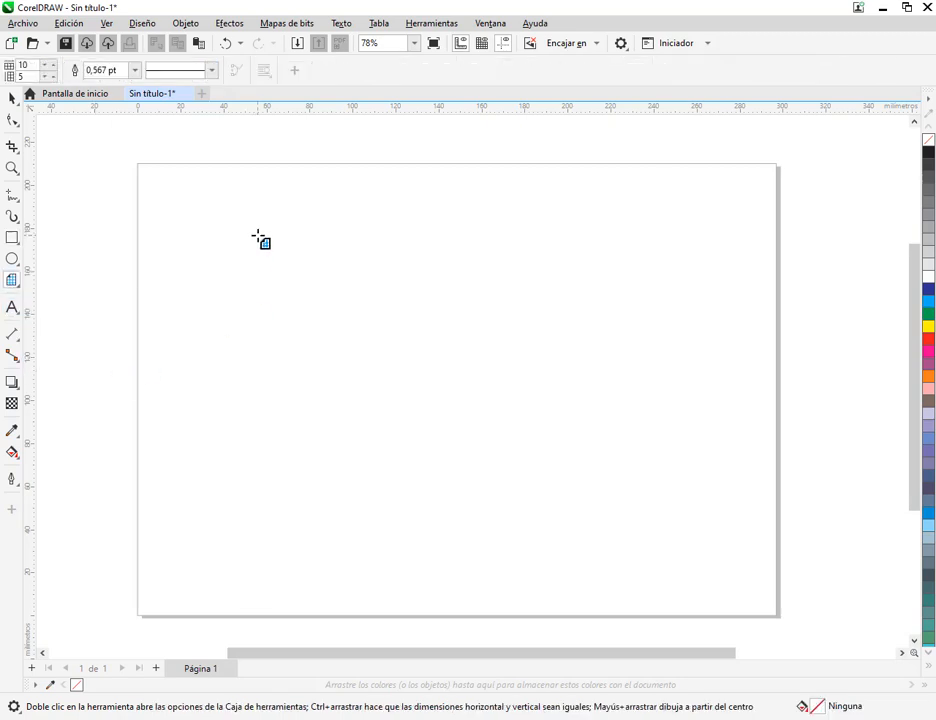
{"action": "left_click_drag", "start_coordinate": [217, 198], "coordinate": [512, 450]}
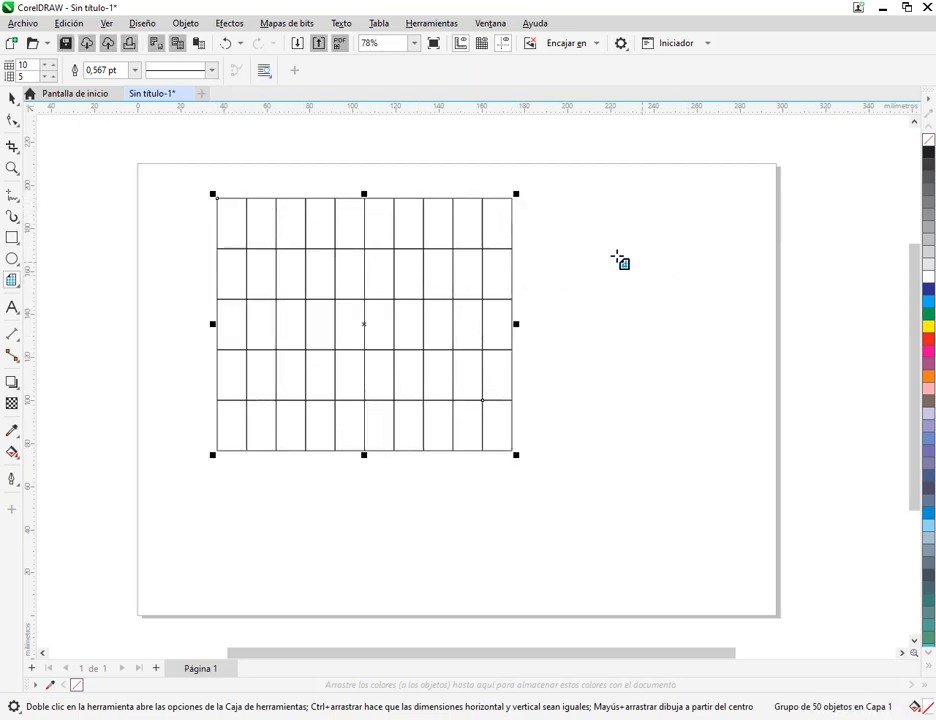
{"action": "left_click", "coordinate": [12, 97]}
{"action": "left_click_drag", "start_coordinate": [334, 297], "coordinate": [547, 313]}
{"action": "key", "text": "Delete"}
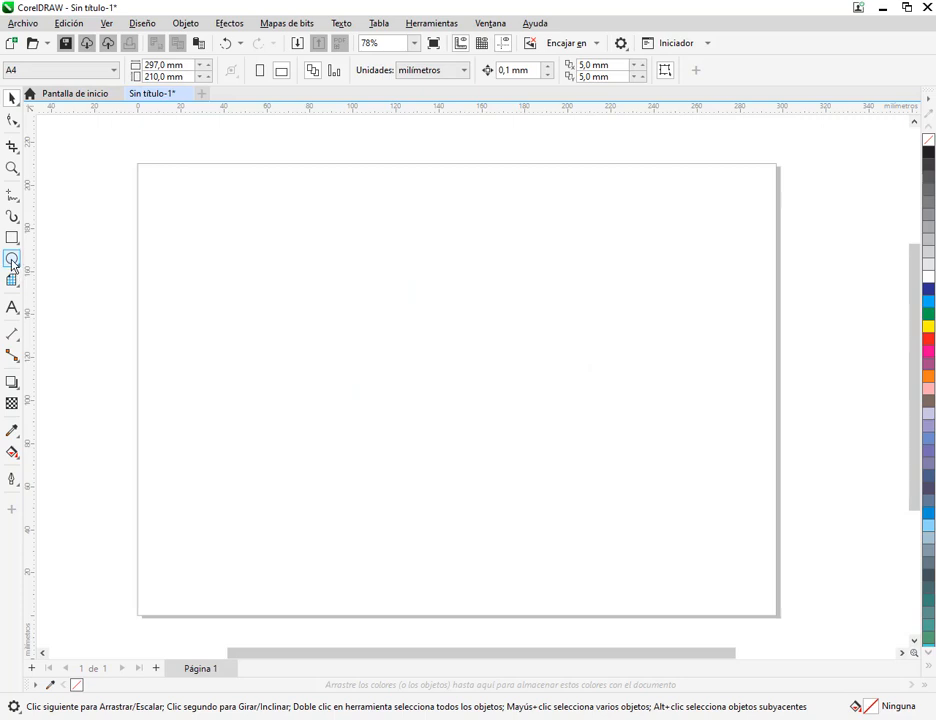
Draw a trial five-pointed star about 62 mm wide and 57 mm high in the upper part of the page
{"action": "left_click", "coordinate": [12, 261]}
{"action": "left_click", "coordinate": [12, 280]}
{"action": "left_click", "coordinate": [50, 294]}
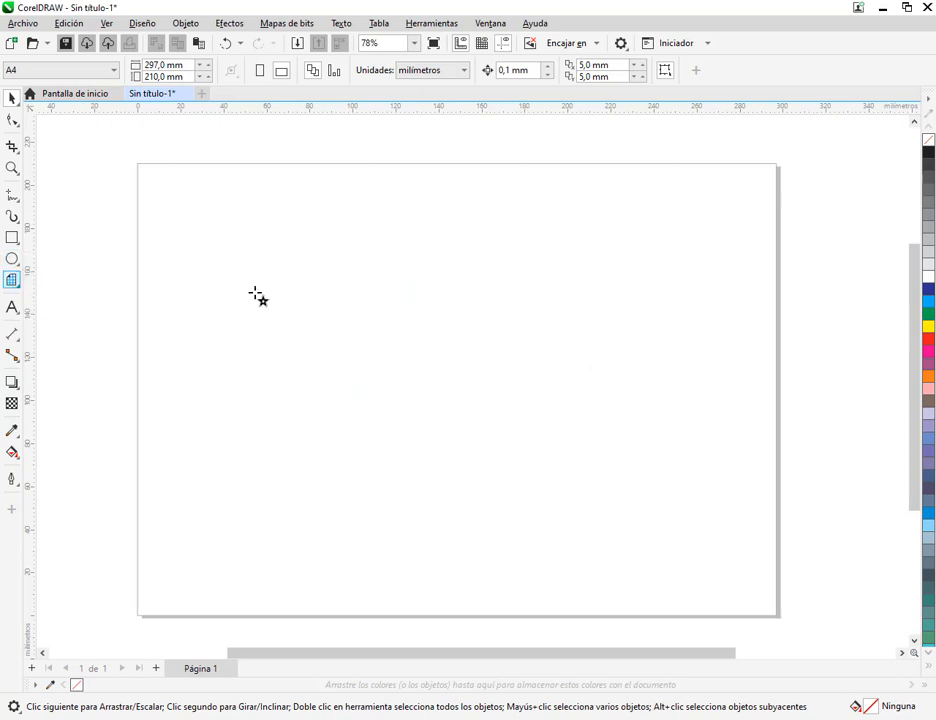
{"action": "left_click_drag", "start_coordinate": [248, 231], "coordinate": [388, 361]}
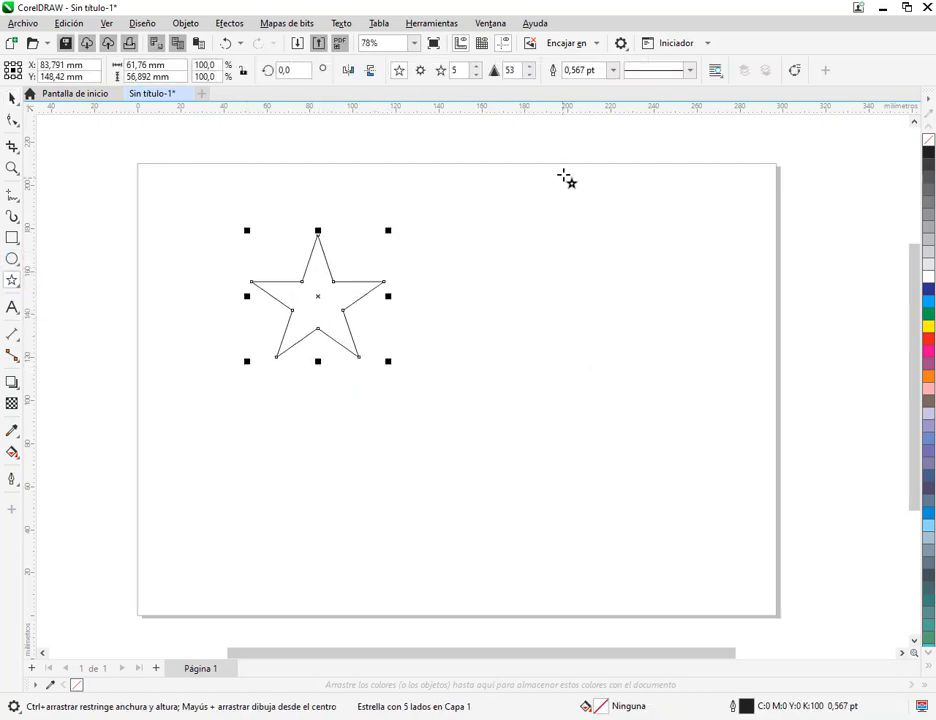
Try 4, 9 and 6 points on the star, and delete it
{"action": "left_click", "coordinate": [476, 75]}
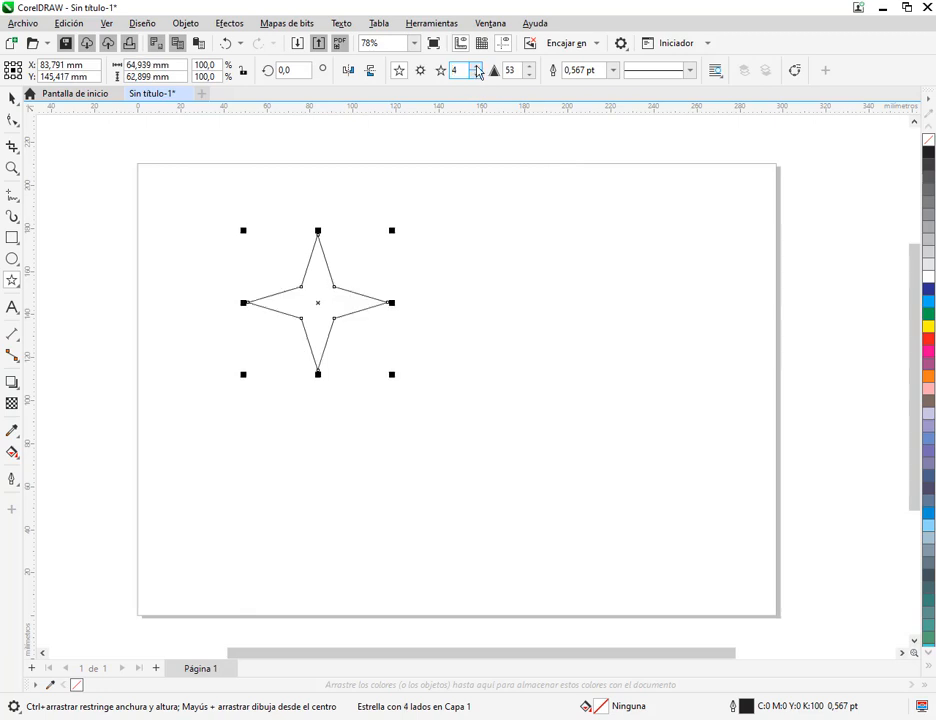
{"action": "left_click", "coordinate": [476, 66]}
{"action": "left_click", "coordinate": [476, 66]}
{"action": "left_click", "coordinate": [476, 66]}
{"action": "left_click", "coordinate": [476, 66]}
{"action": "left_click", "coordinate": [476, 66]}
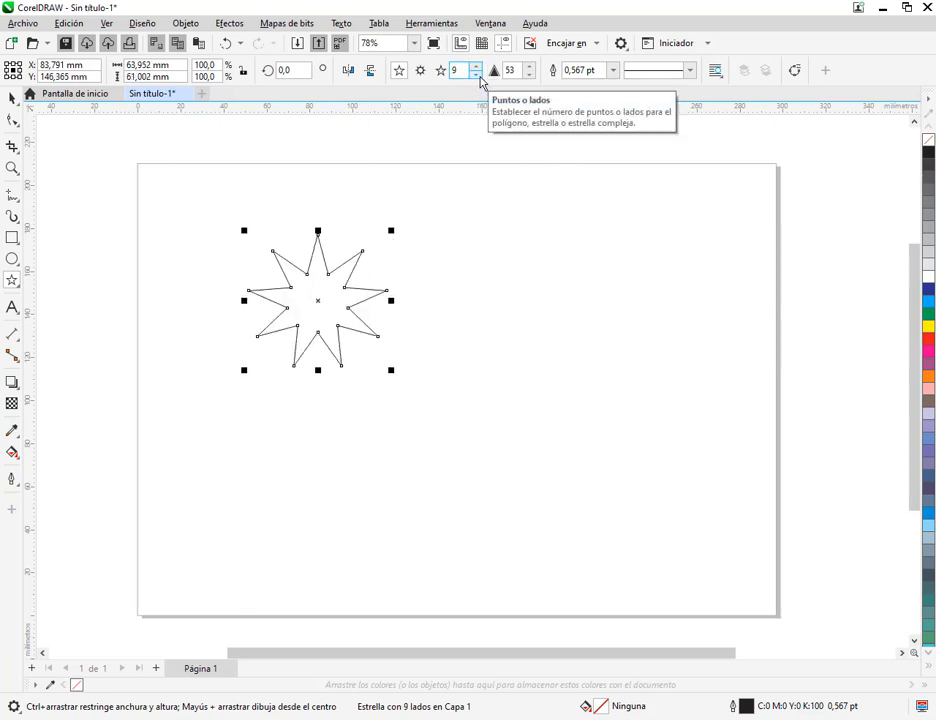
{"action": "left_click", "coordinate": [476, 76]}
{"action": "left_click", "coordinate": [476, 76]}
{"action": "left_click", "coordinate": [476, 76]}
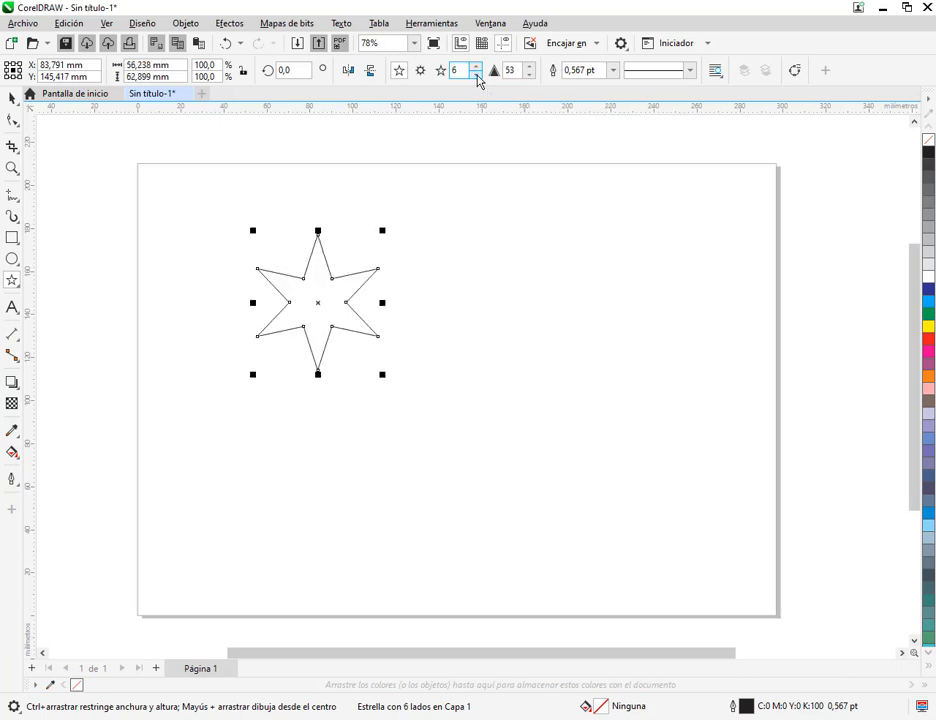
{"action": "left_click", "coordinate": [12, 98]}
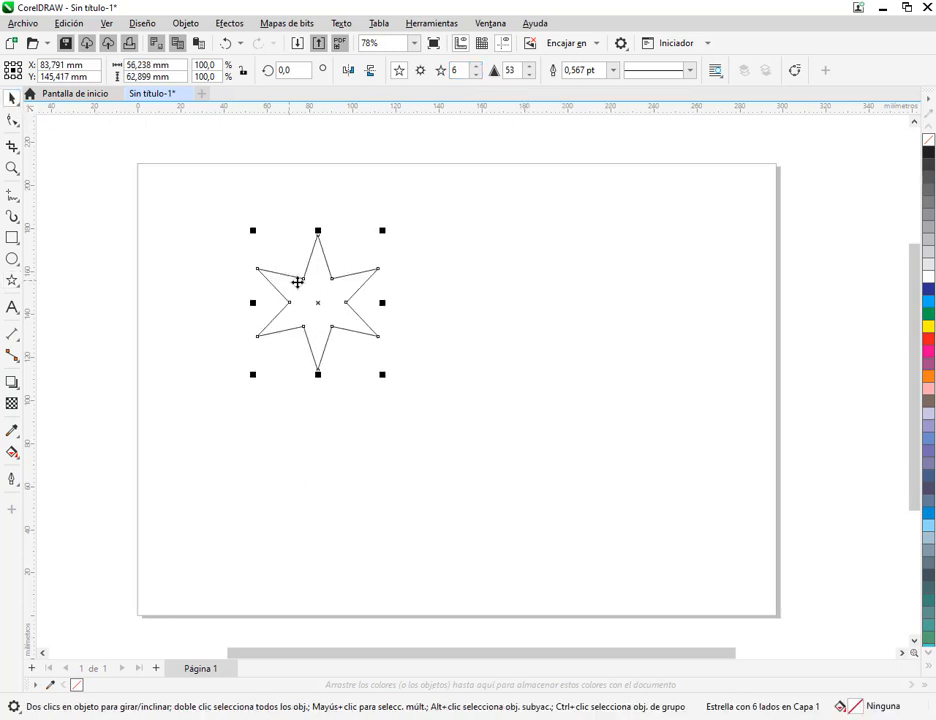
{"action": "left_click_drag", "start_coordinate": [299, 280], "coordinate": [211, 275]}
{"action": "key", "text": "Delete"}
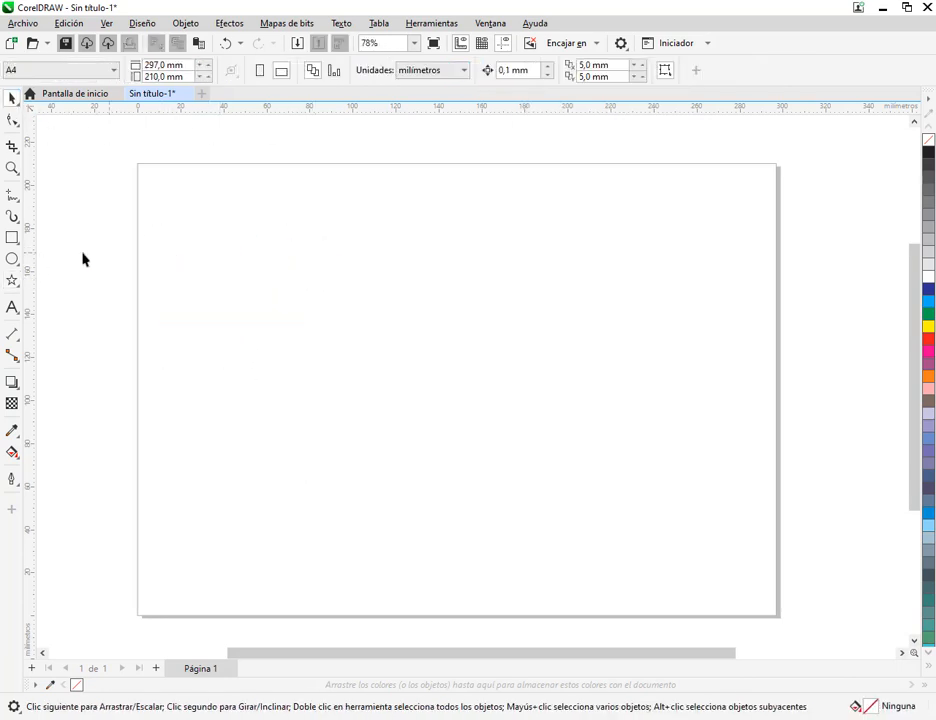
Draw a square graph paper grid with 8 columns and 8 rows on the page
{"action": "left_click", "coordinate": [14, 283]}
{"action": "left_click", "coordinate": [67, 368]}
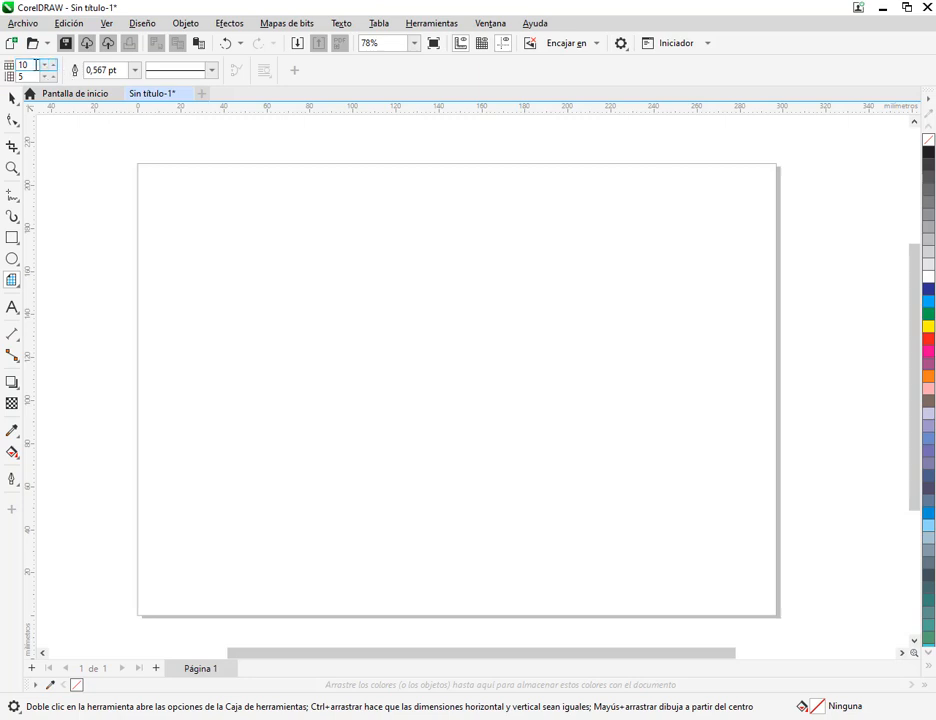
{"action": "type", "text": "8"}
{"action": "key", "text": "Tab"}
{"action": "type", "text": "8"}
{"action": "left_click_drag", "start_coordinate": [215, 212], "coordinate": [595, 494]}
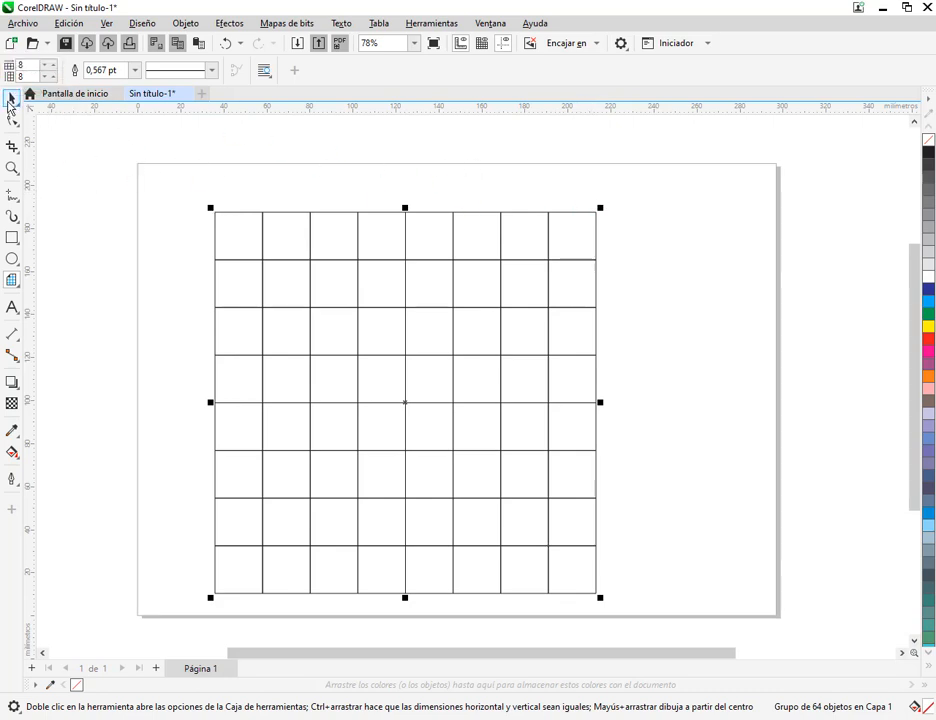
Move the 8-by-8 grid leftward until it partly leaves the page, and deselect it
{"action": "left_click", "coordinate": [12, 97]}
{"action": "left_click_drag", "start_coordinate": [366, 355], "coordinate": [182, 341]}
{"action": "left_click", "coordinate": [10, 98]}
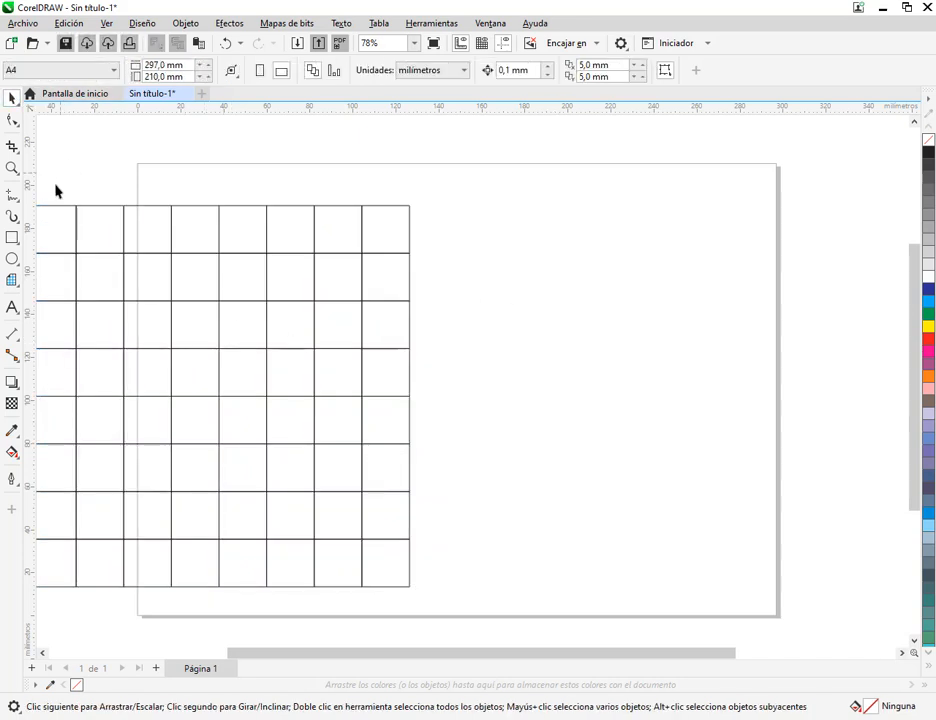
Draw a second graph paper grid of 20 columns by 12 rows, about 164 mm square, to the right of the 8-by-8 grid
{"action": "left_click", "coordinate": [12, 281]}
{"action": "left_click", "coordinate": [21, 64]}
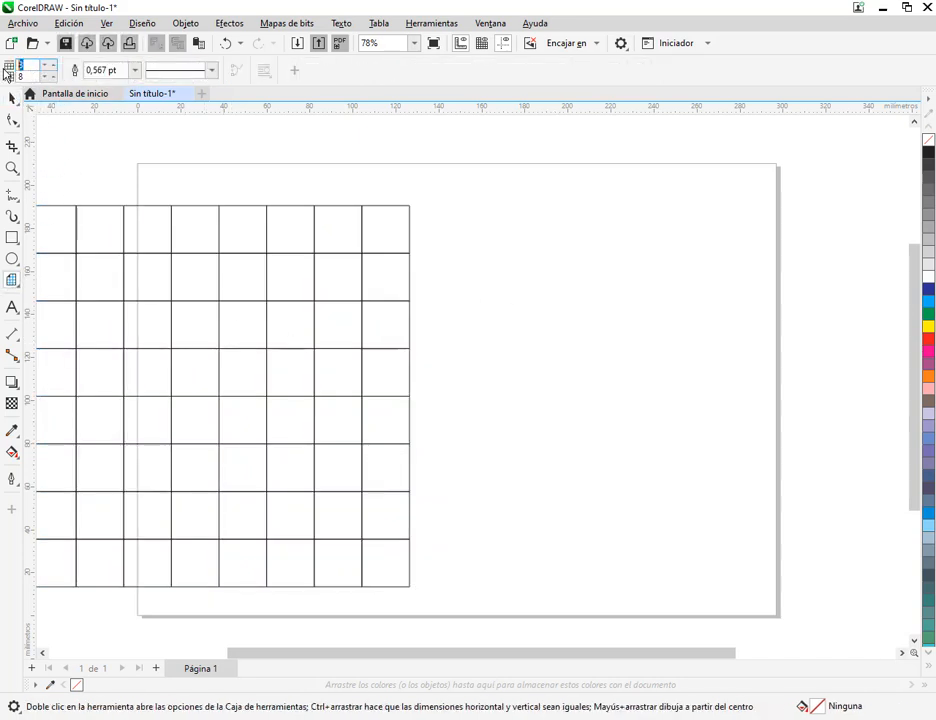
{"action": "type", "text": "20"}
{"action": "type", "text": "12"}
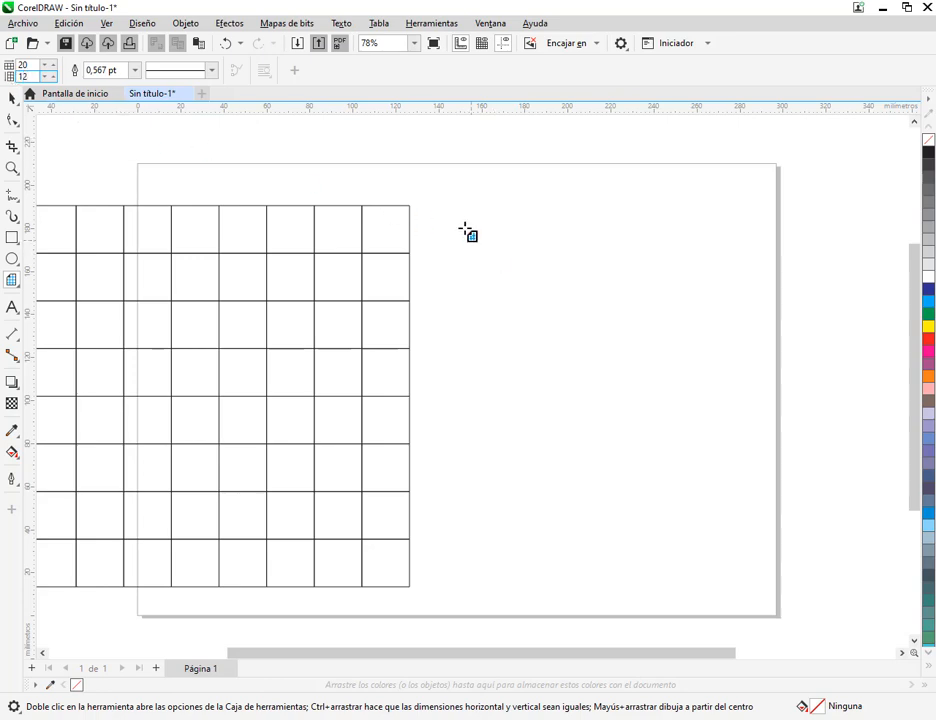
{"action": "key", "text": "Return"}
{"action": "left_click_drag", "start_coordinate": [475, 224], "coordinate": [828, 577]}
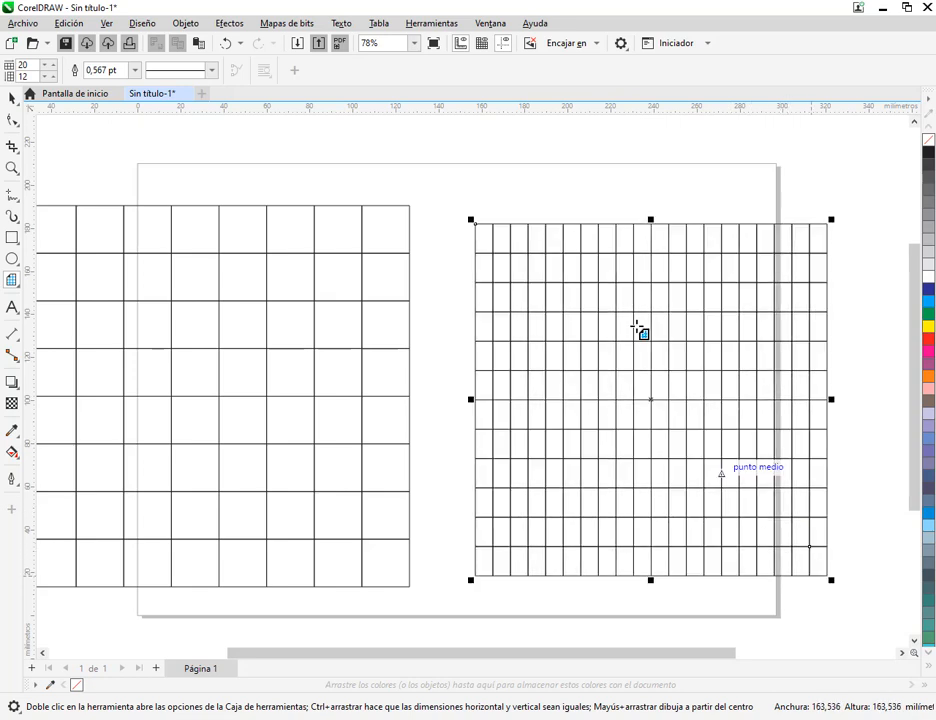
{"action": "left_click", "coordinate": [19, 101]}
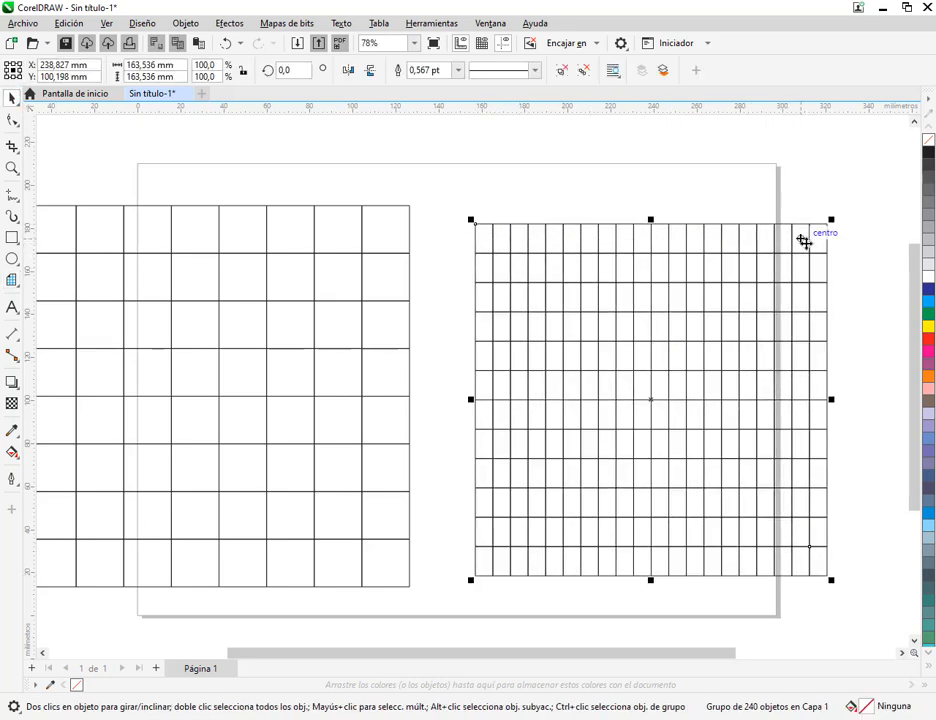
Delete the 20-by-12 grid and move the 8-by-8 grid back onto the middle of the page
{"action": "left_click_drag", "start_coordinate": [704, 269], "coordinate": [704, 246]}
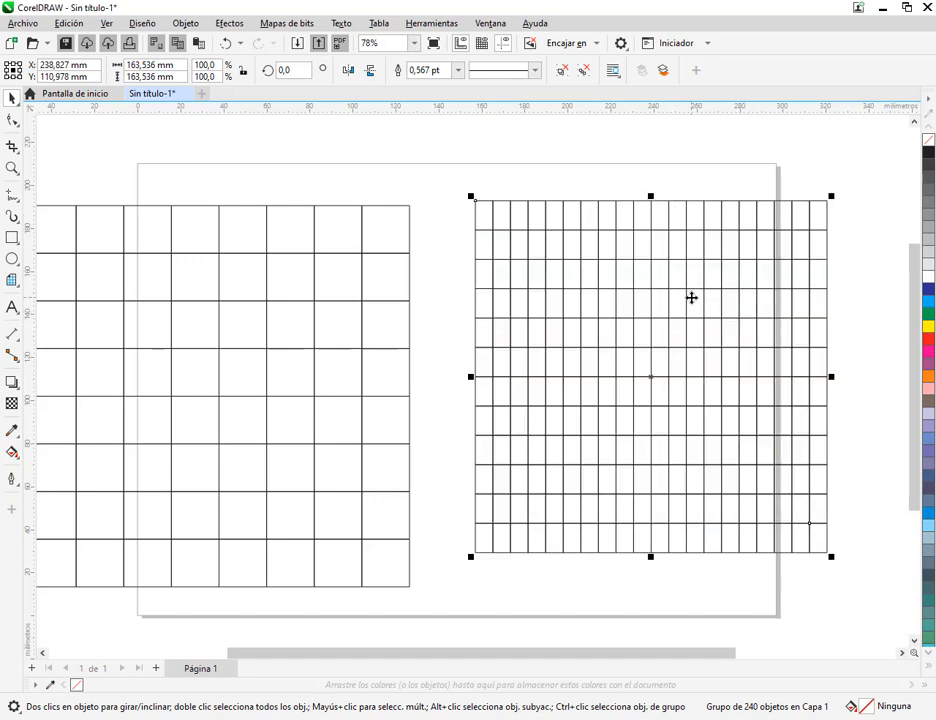
{"action": "key", "text": "Delete"}
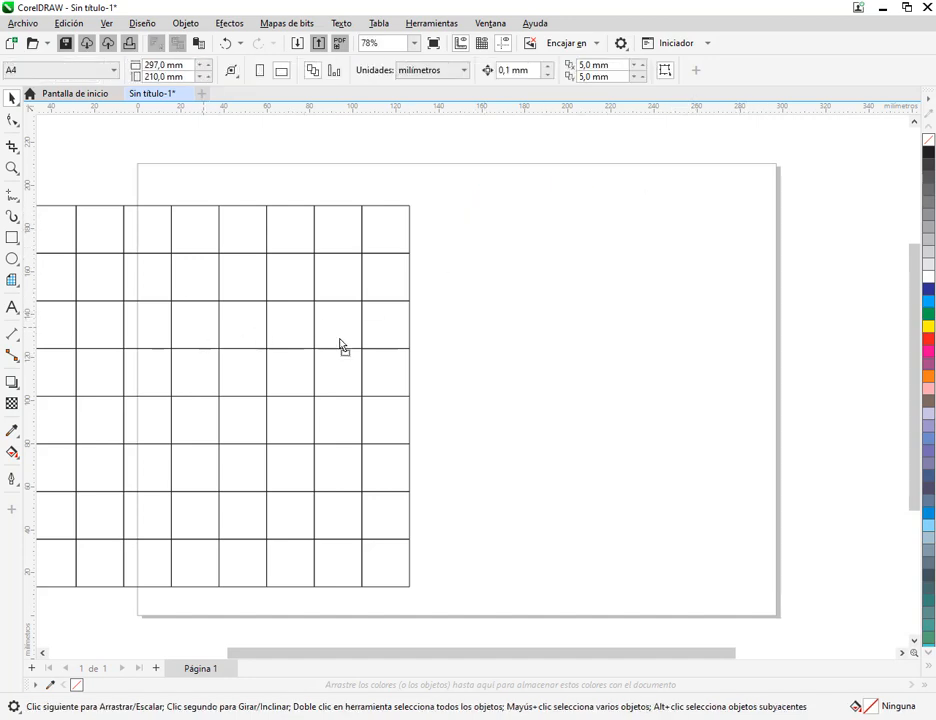
{"action": "left_click_drag", "start_coordinate": [180, 324], "coordinate": [455, 340]}
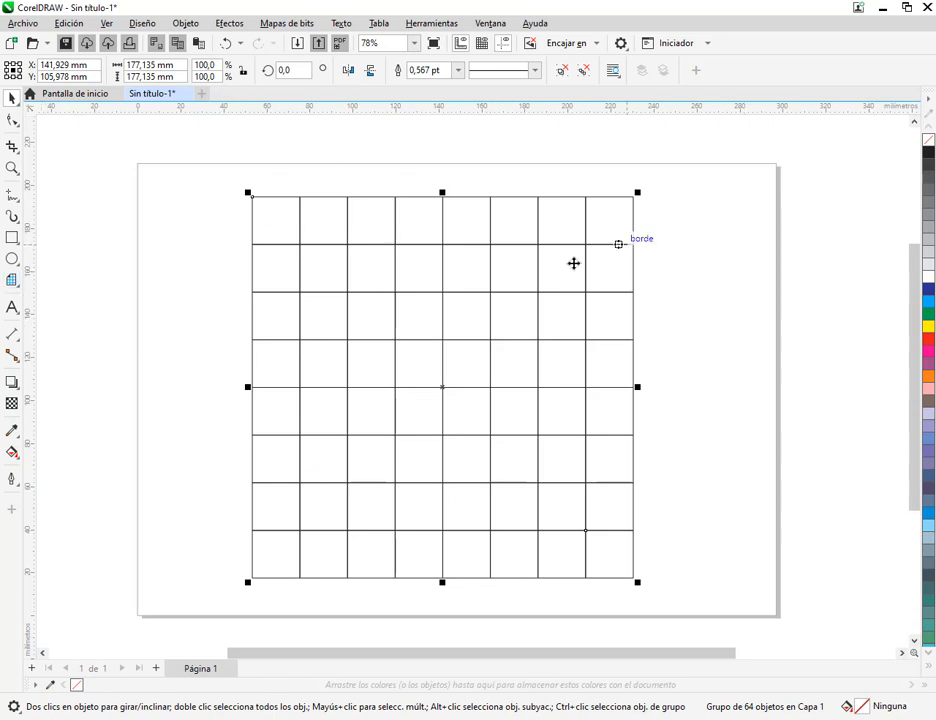
Fill the whole 8-by-8 grid with yellow and place it near the left edge of the page
{"action": "left_click", "coordinate": [930, 314]}
{"action": "left_click", "coordinate": [930, 326]}
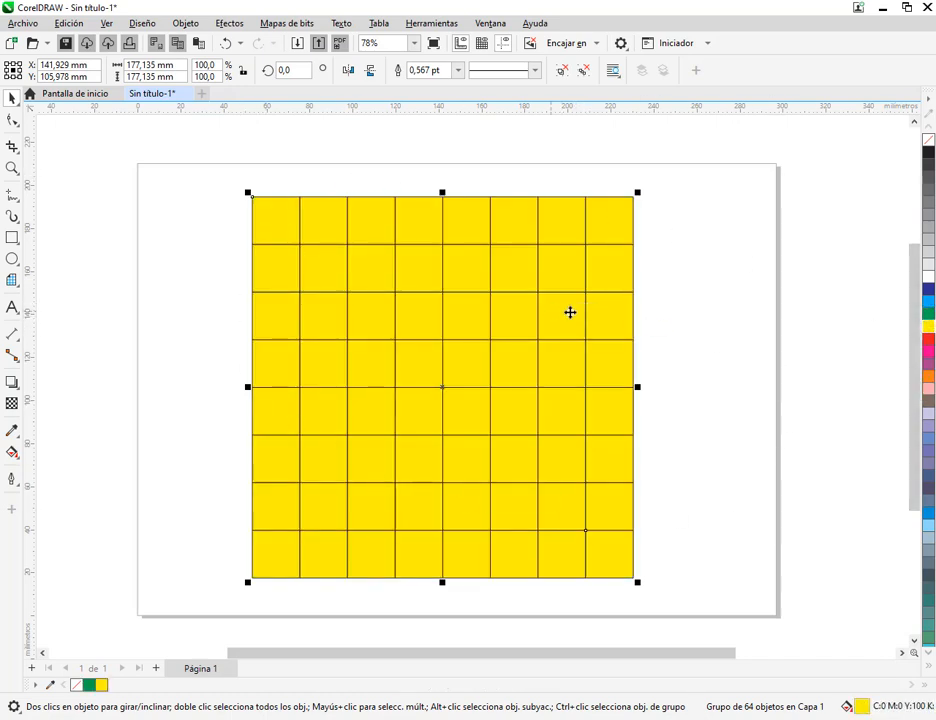
{"action": "left_click_drag", "start_coordinate": [537, 320], "coordinate": [477, 309]}
{"action": "left_click", "coordinate": [713, 279]}
{"action": "left_click_drag", "start_coordinate": [433, 248], "coordinate": [461, 262]}
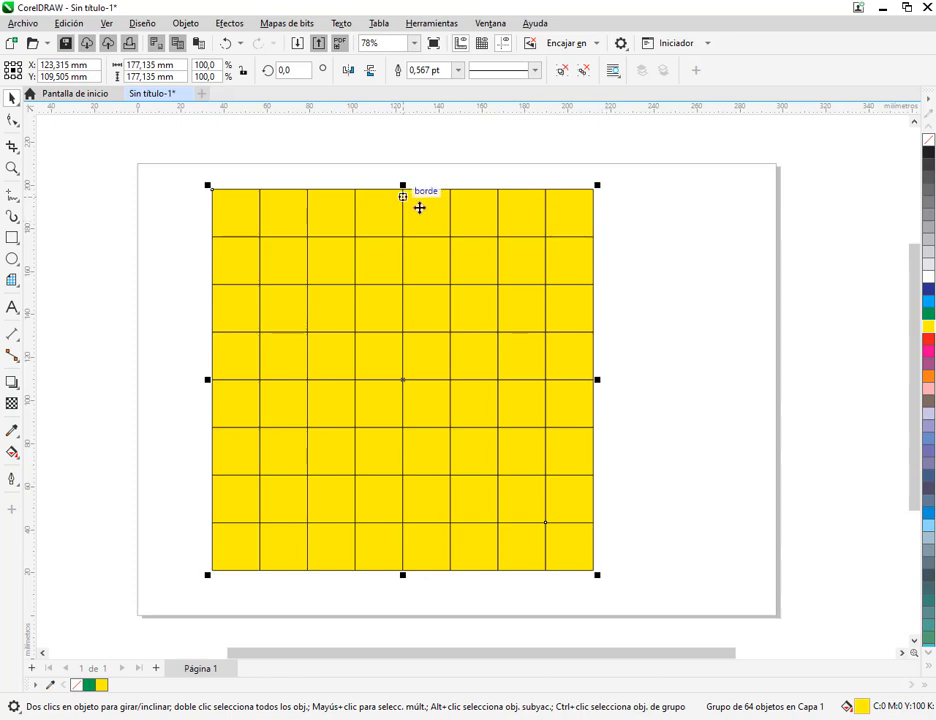
{"action": "left_click_drag", "start_coordinate": [556, 272], "coordinate": [521, 279]}
Ungroup the yellow grid into separate squares and clear the selection
{"action": "right_click", "coordinate": [395, 269]}
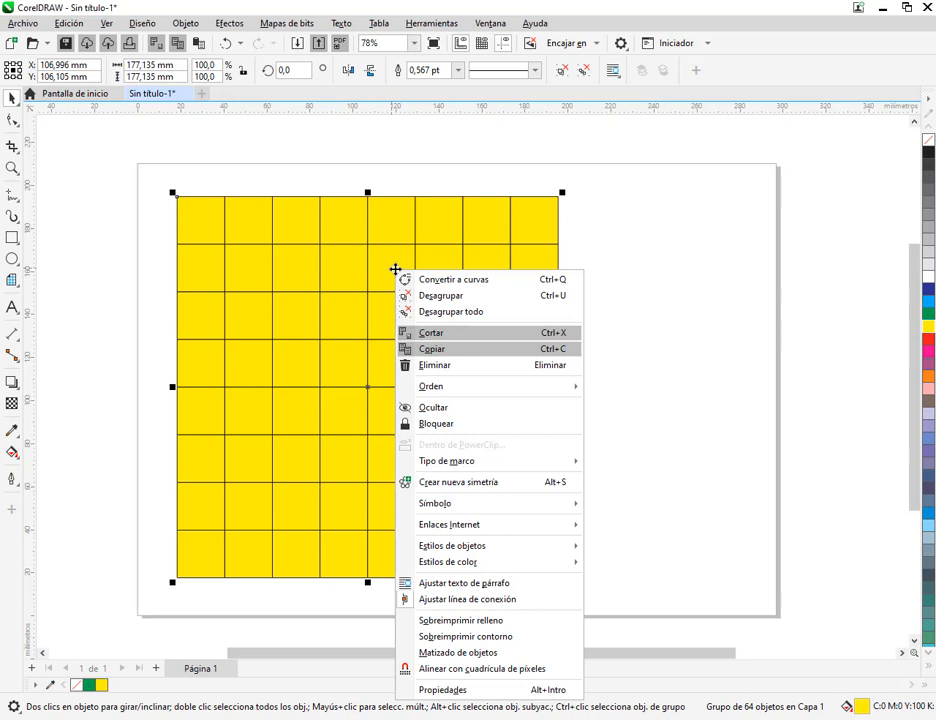
{"action": "left_click", "coordinate": [467, 301]}
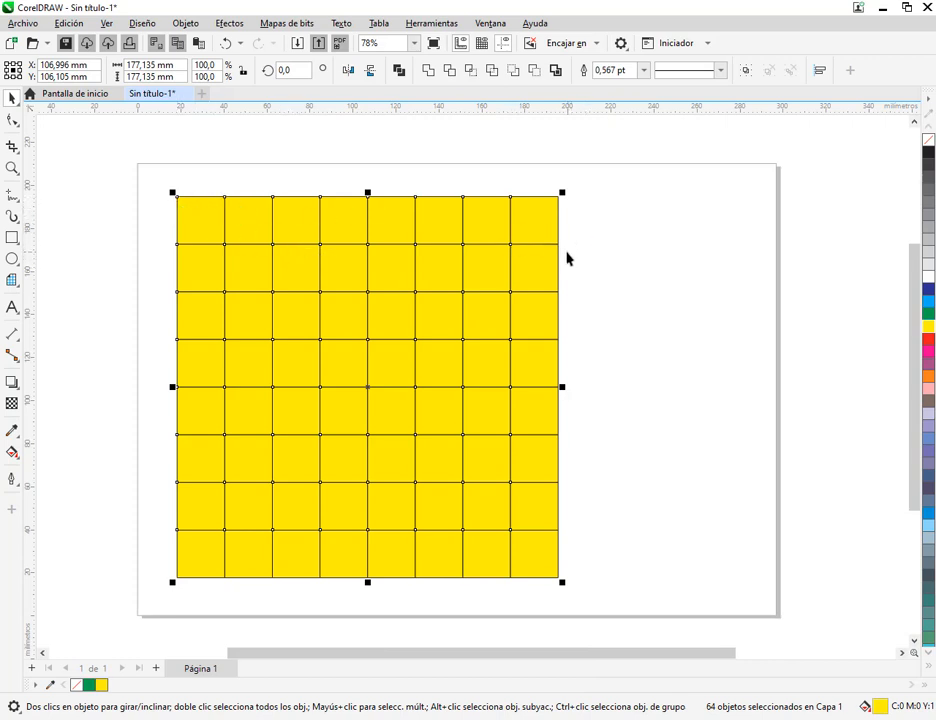
{"action": "left_click", "coordinate": [651, 199]}
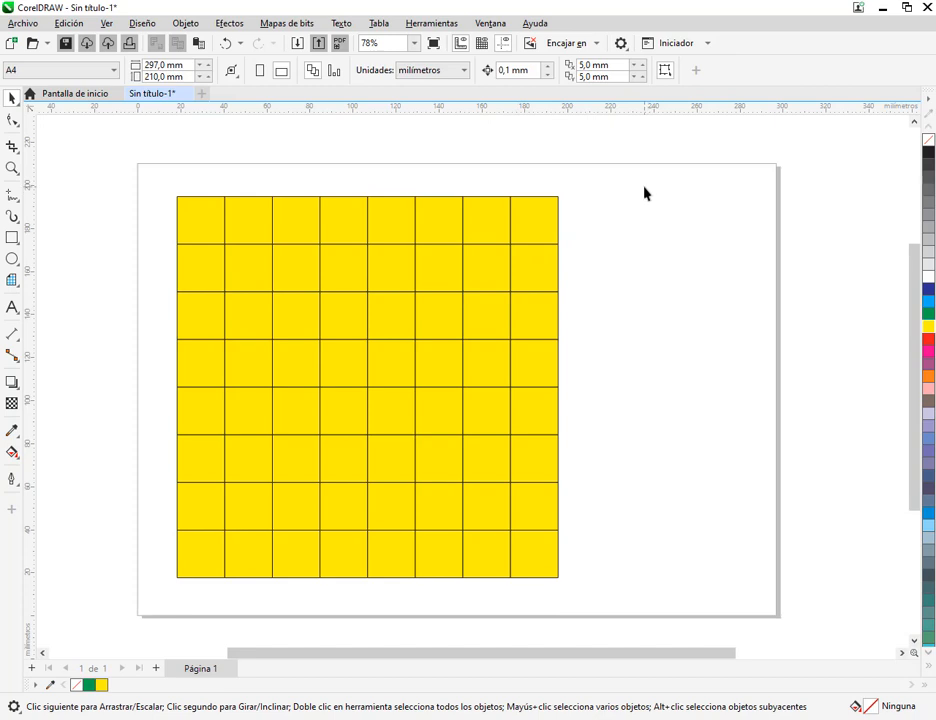
Try moving the grid's top-right square out to its right, and undo the move
{"action": "left_click", "coordinate": [546, 222]}
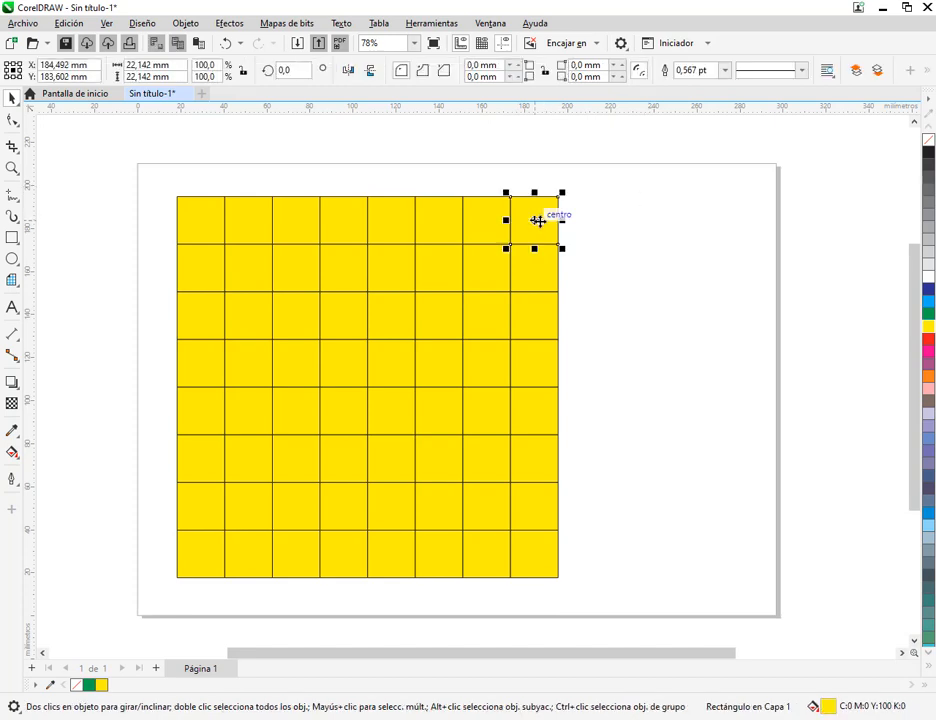
{"action": "left_click_drag", "start_coordinate": [520, 226], "coordinate": [608, 221]}
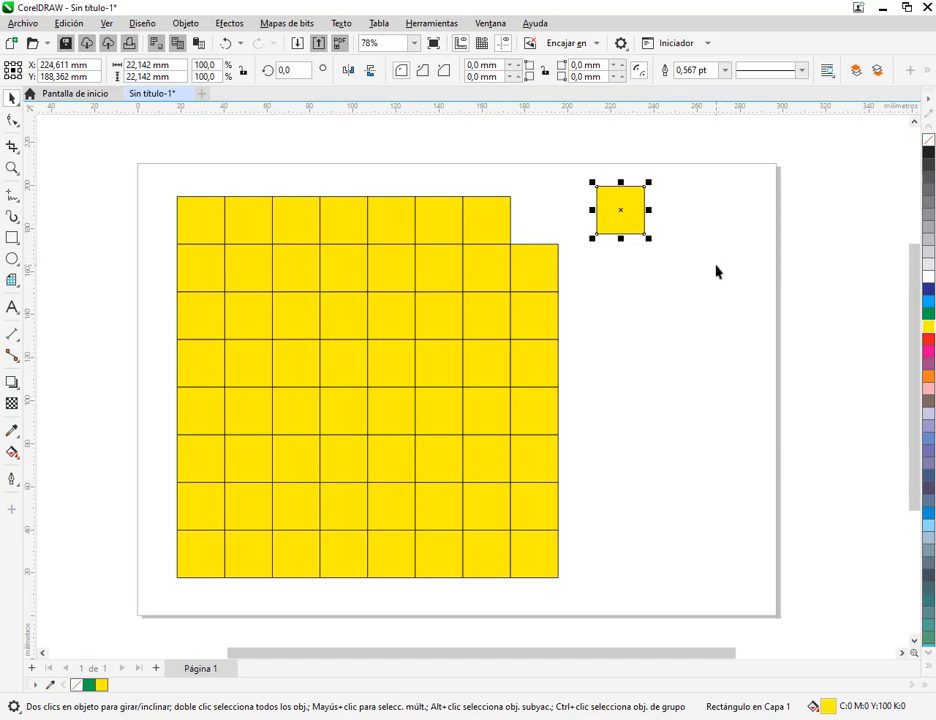
{"action": "key", "text": "ctrl+z"}
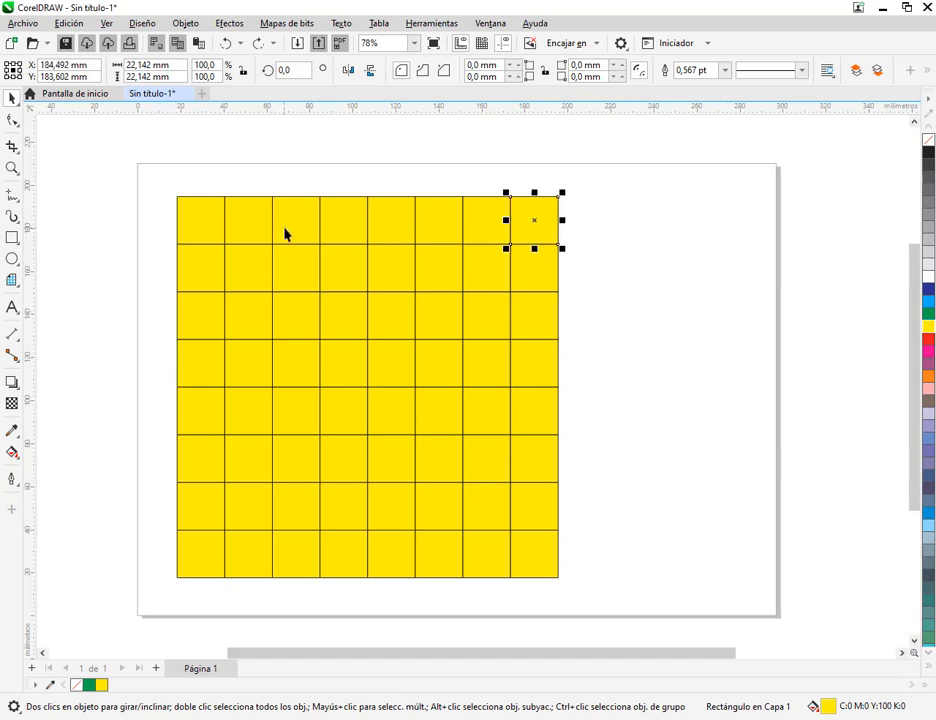
{"action": "left_click", "coordinate": [748, 339]}
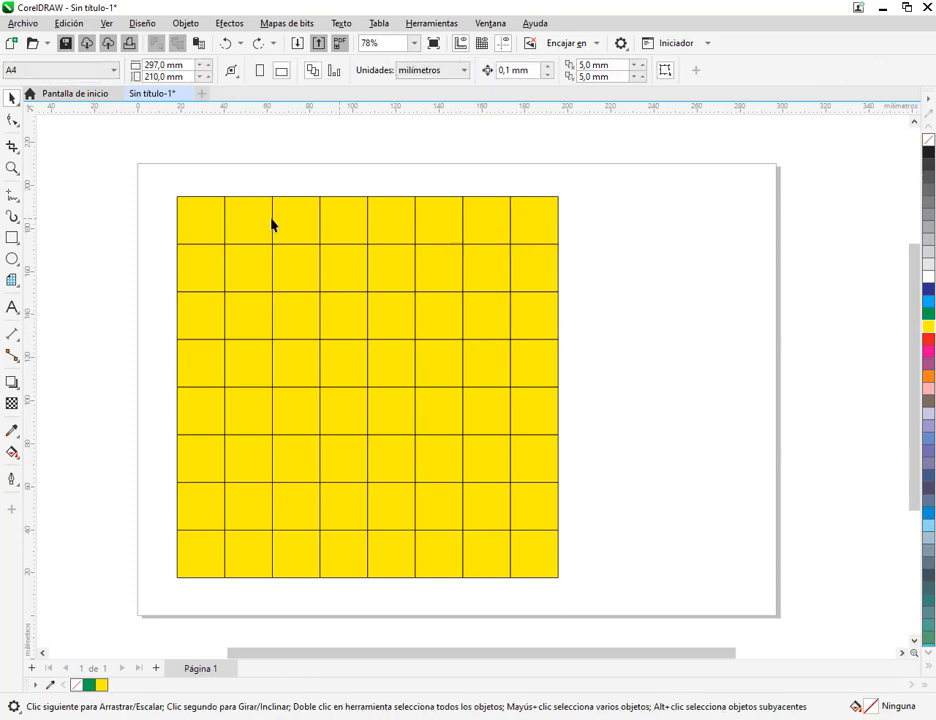
Fill alternating squares of the first two rows green, starting at the top-left square, plus the first square of the third row
{"action": "left_click", "coordinate": [209, 234]}
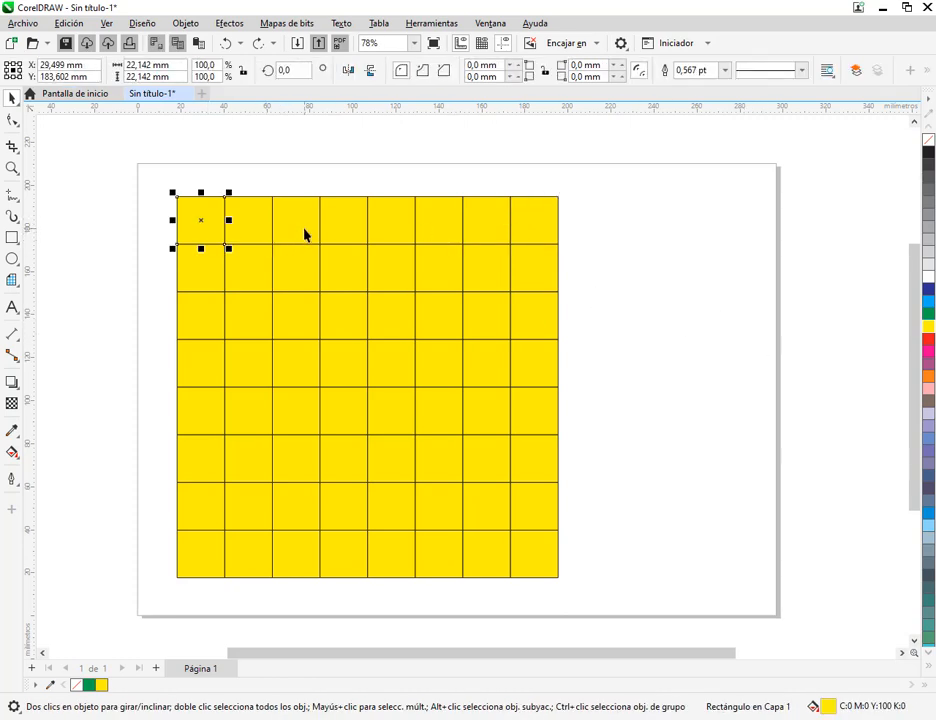
{"action": "left_click", "coordinate": [293, 231], "text": "shift"}
{"action": "left_click", "coordinate": [387, 237], "text": "shift"}
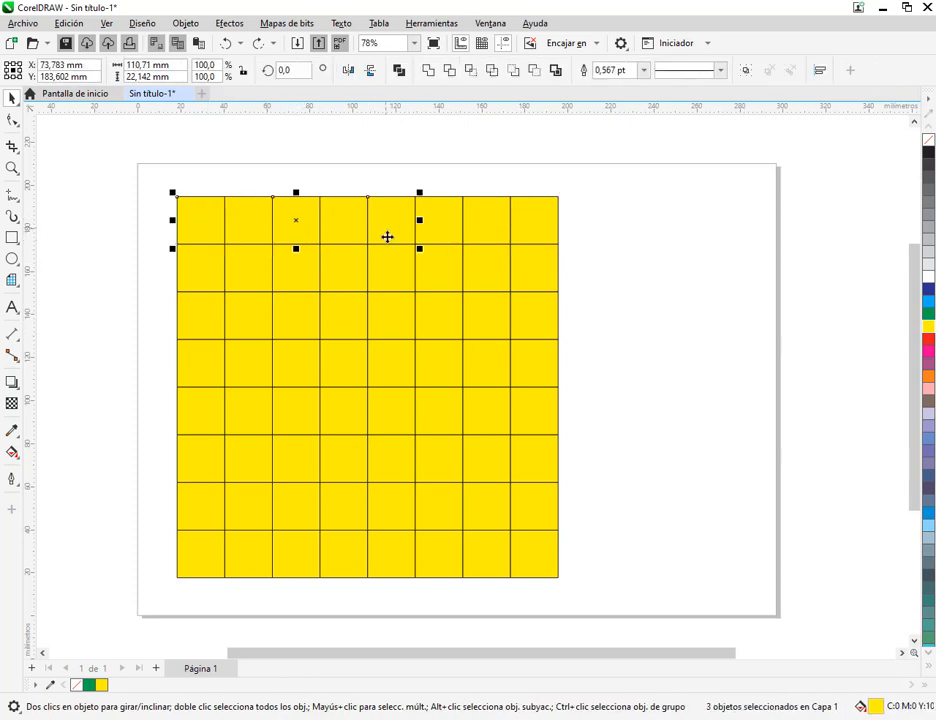
{"action": "left_click", "coordinate": [476, 238], "text": "shift"}
{"action": "left_click", "coordinate": [535, 285], "text": "shift"}
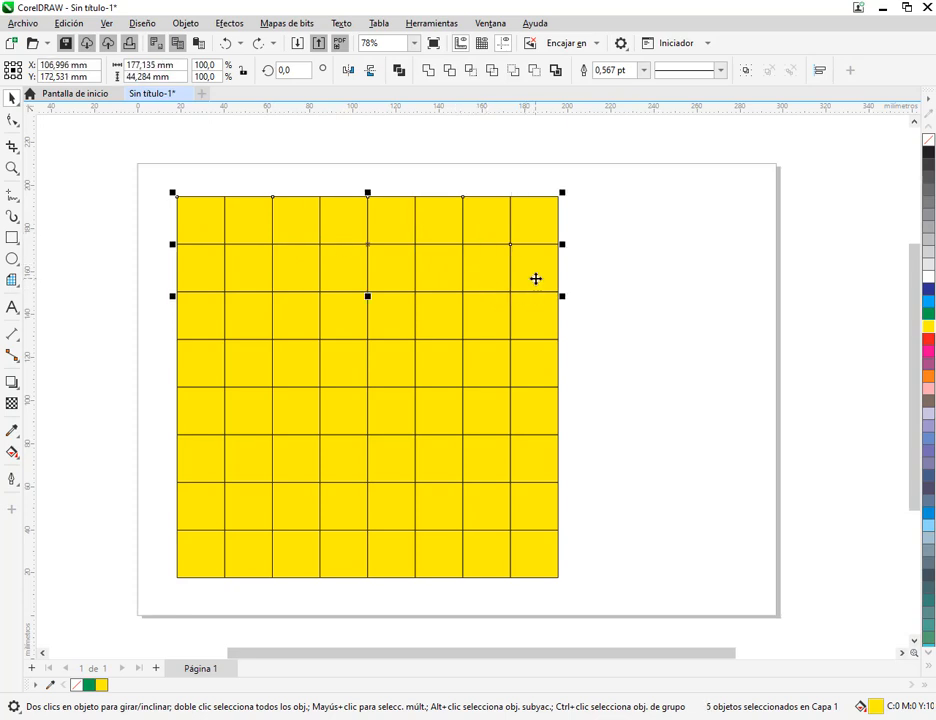
{"action": "left_click", "coordinate": [345, 265], "text": "shift"}
{"action": "left_click", "coordinate": [250, 267], "text": "shift"}
{"action": "left_click", "coordinate": [206, 319], "text": "shift"}
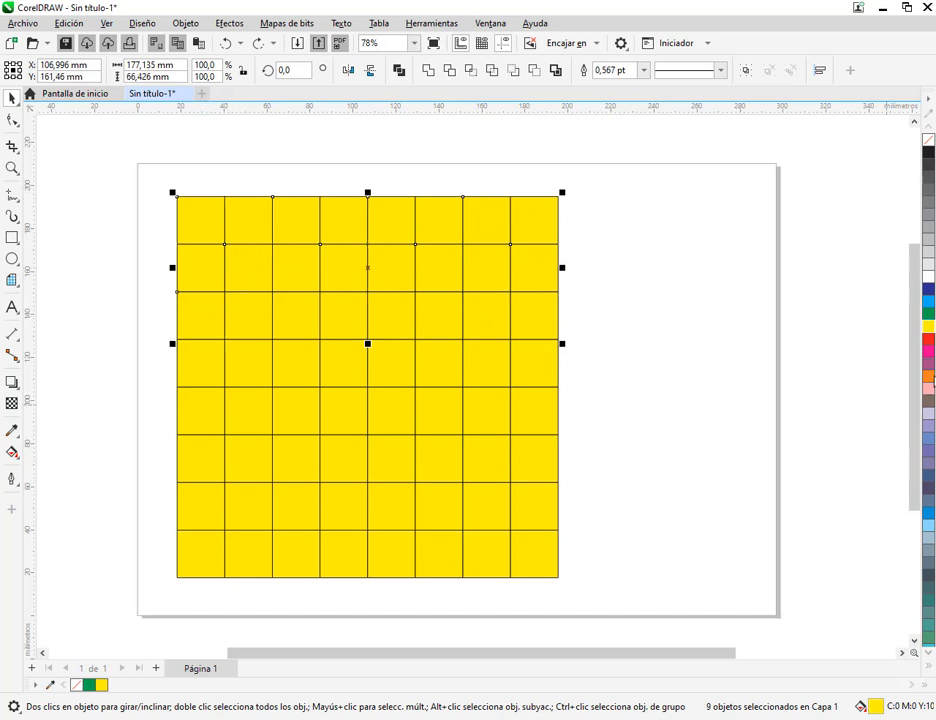
{"action": "left_click", "coordinate": [928, 313]}
{"action": "left_click", "coordinate": [666, 422]}
Fill green the remaining alternate squares of rows 3 and 4, plus row 5 square 1, row 6 square 2, row 7 squares 1 and 3, row 8 square 2
{"action": "left_click", "coordinate": [299, 316]}
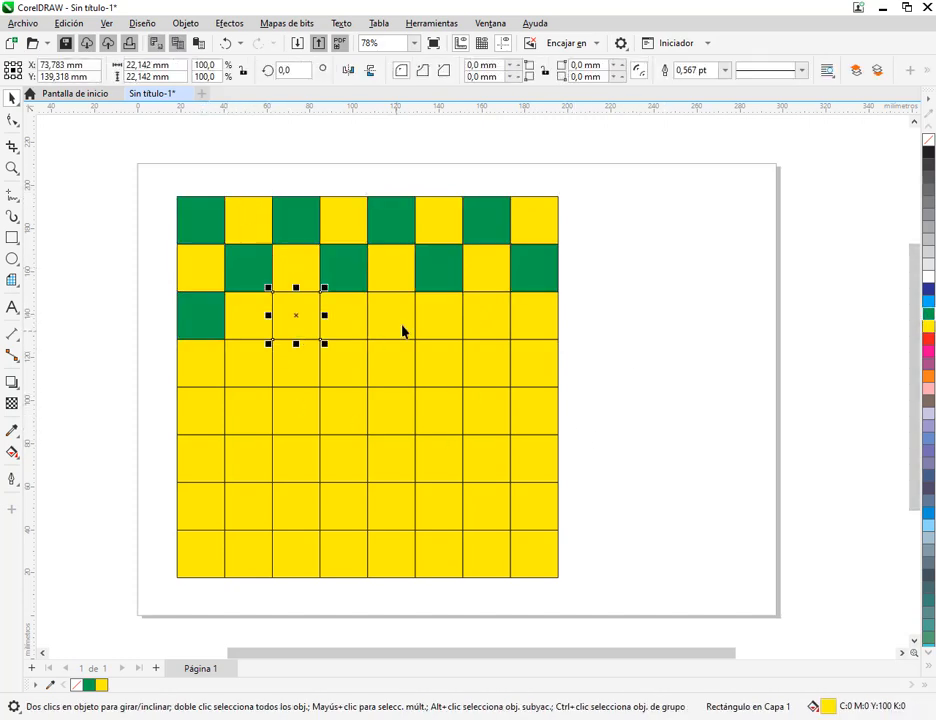
{"action": "left_click", "coordinate": [403, 330], "text": "shift"}
{"action": "left_click", "coordinate": [497, 334], "text": "shift"}
{"action": "left_click", "coordinate": [528, 379], "text": "shift"}
{"action": "left_click", "coordinate": [445, 372], "text": "shift"}
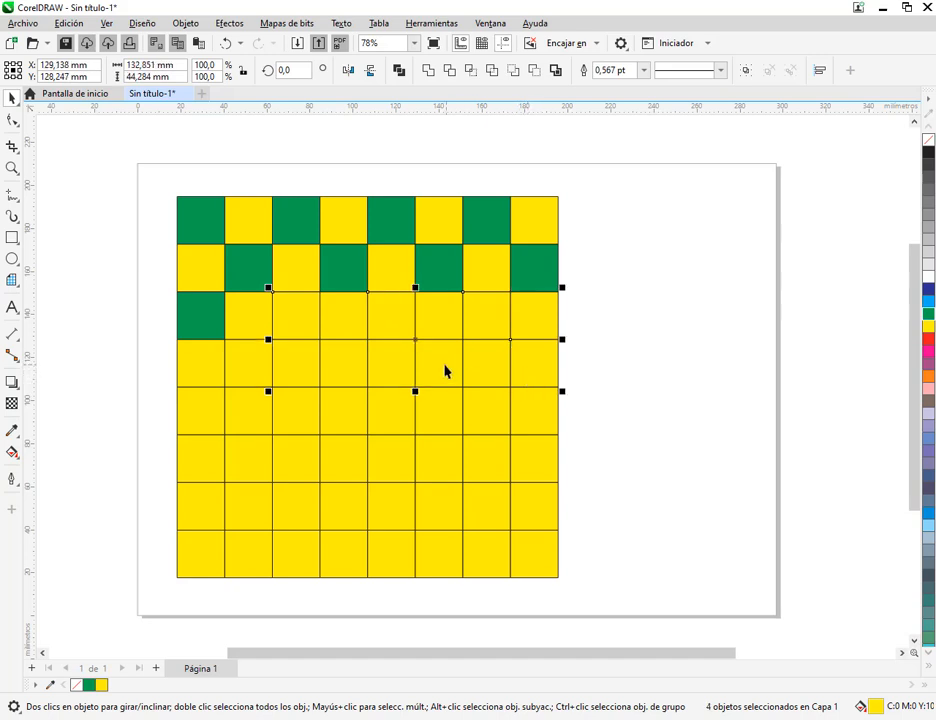
{"action": "left_click", "coordinate": [343, 374], "text": "shift"}
{"action": "left_click", "coordinate": [249, 366], "text": "shift"}
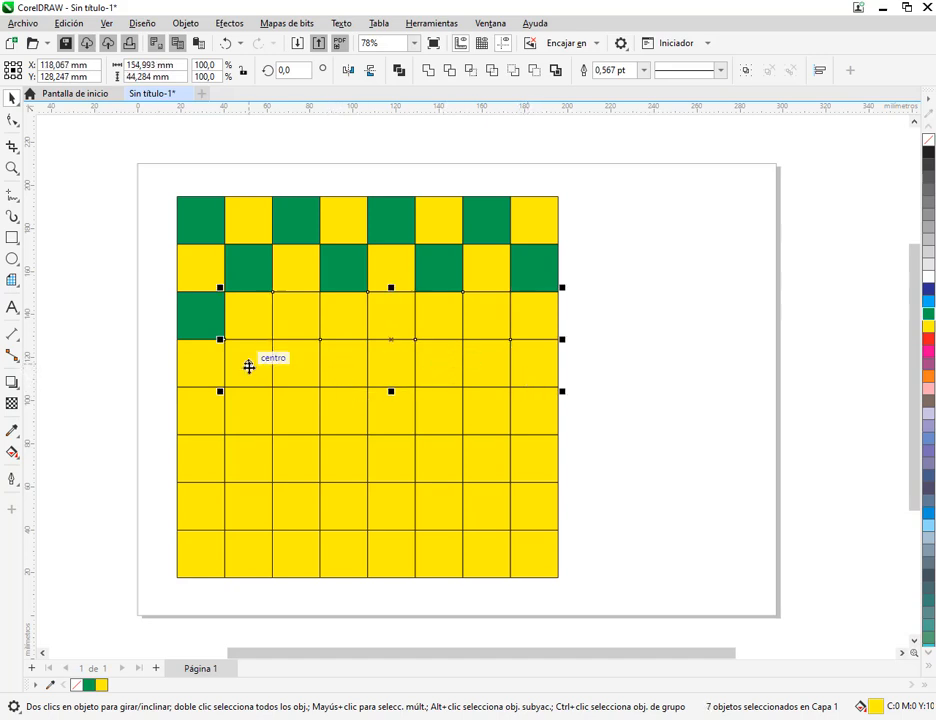
{"action": "left_click", "coordinate": [213, 424], "text": "shift"}
{"action": "left_click", "coordinate": [232, 458], "text": "shift"}
{"action": "left_click", "coordinate": [222, 493], "text": "shift"}
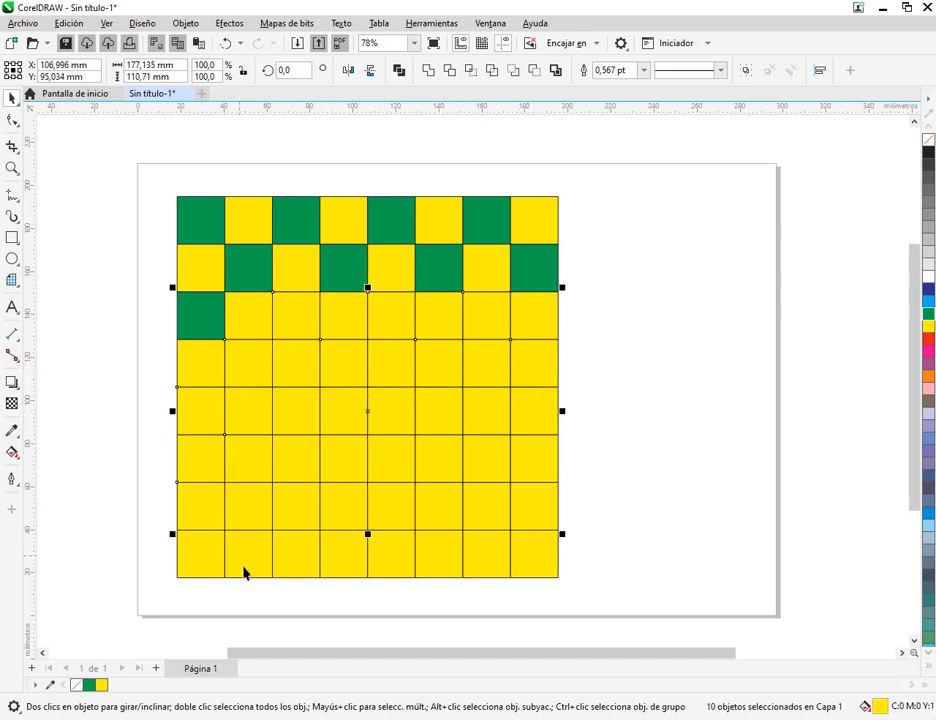
{"action": "left_click", "coordinate": [247, 566], "text": "shift"}
{"action": "left_click", "coordinate": [316, 518], "text": "shift"}
{"action": "left_click", "coordinate": [928, 314]}
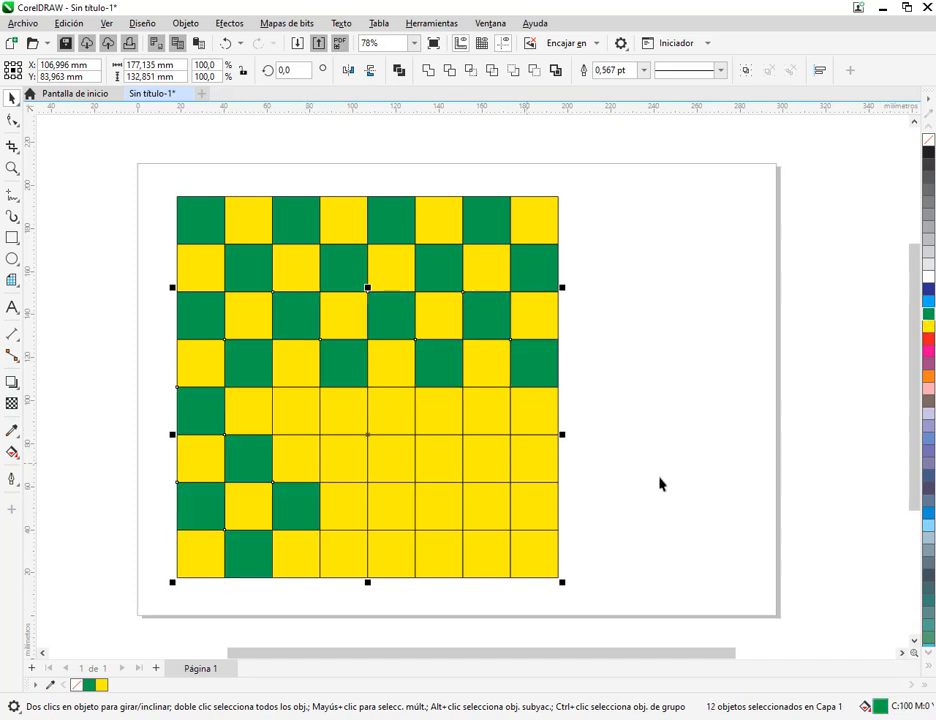
{"action": "key", "text": "Escape"}
Fill green row 5 square 5, row 6 squares 4 and 7, row 7 squares 4, 6 and 8, and row 8 squares 5 and 7
{"action": "left_click", "coordinate": [343, 458]}
{"action": "left_click", "coordinate": [388, 410], "text": "shift"}
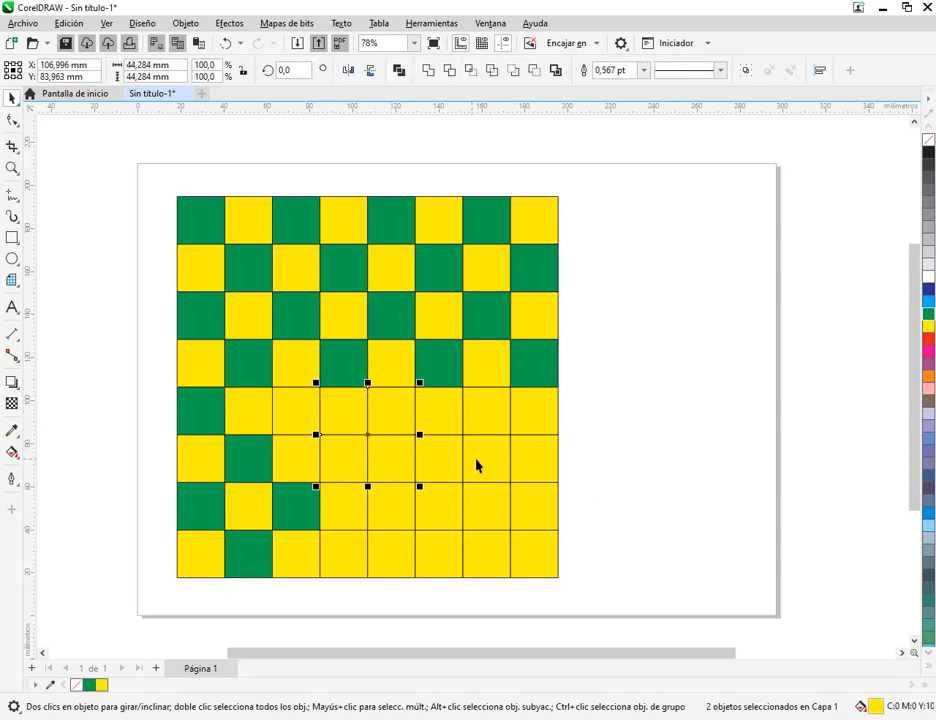
{"action": "left_click", "coordinate": [476, 464], "text": "shift"}
{"action": "left_click", "coordinate": [445, 508], "text": "shift"}
{"action": "left_click", "coordinate": [382, 560], "text": "shift"}
{"action": "left_click", "coordinate": [345, 501], "text": "shift"}
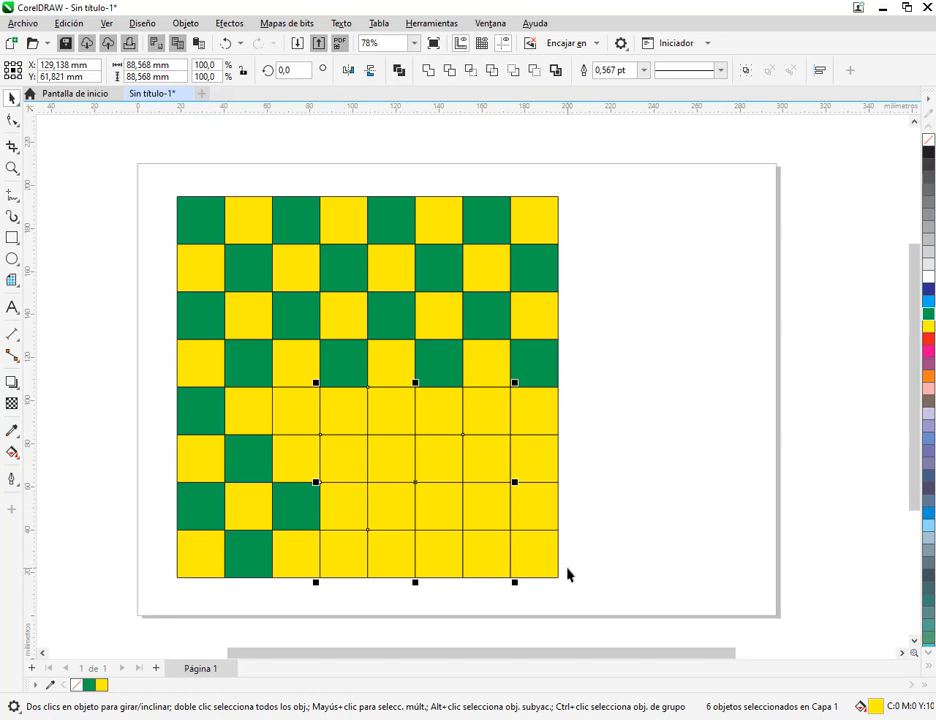
{"action": "left_click", "coordinate": [535, 519], "text": "shift"}
{"action": "left_click", "coordinate": [499, 547], "text": "shift"}
{"action": "key", "text": "ctrl+r"}
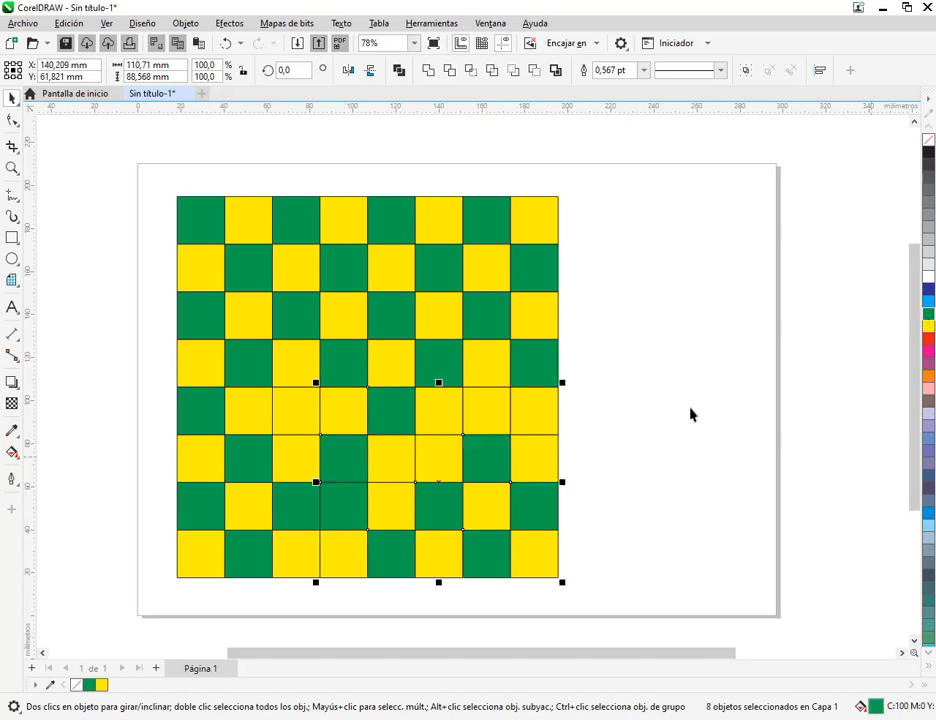
{"action": "key", "text": "Escape"}
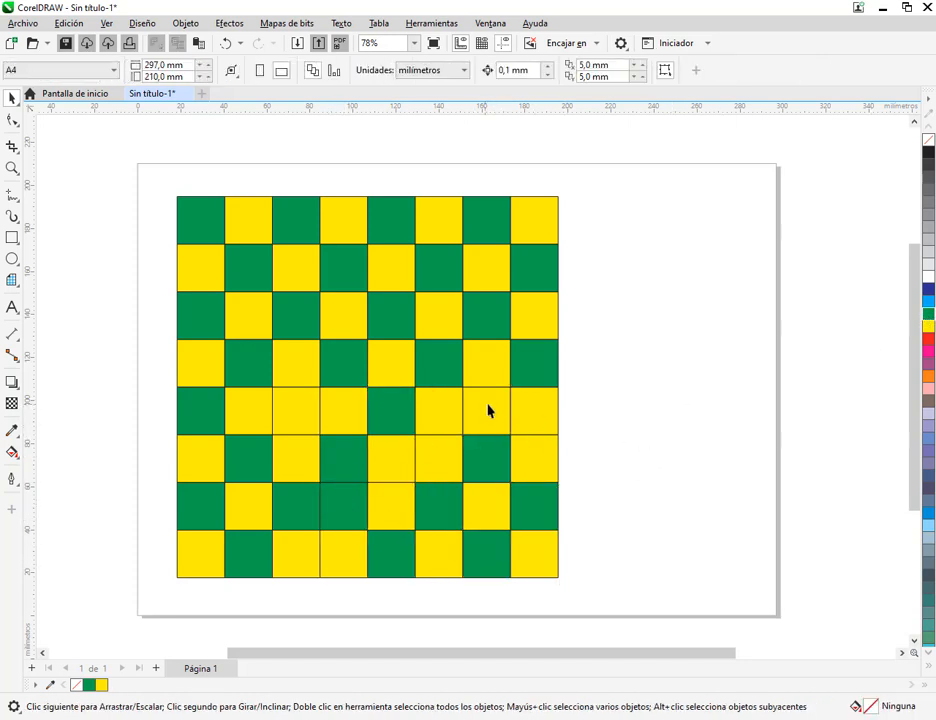
Fill the third square of row 5 green and turn the fourth square of row 7 back to yellow
{"action": "left_click", "coordinate": [313, 433]}
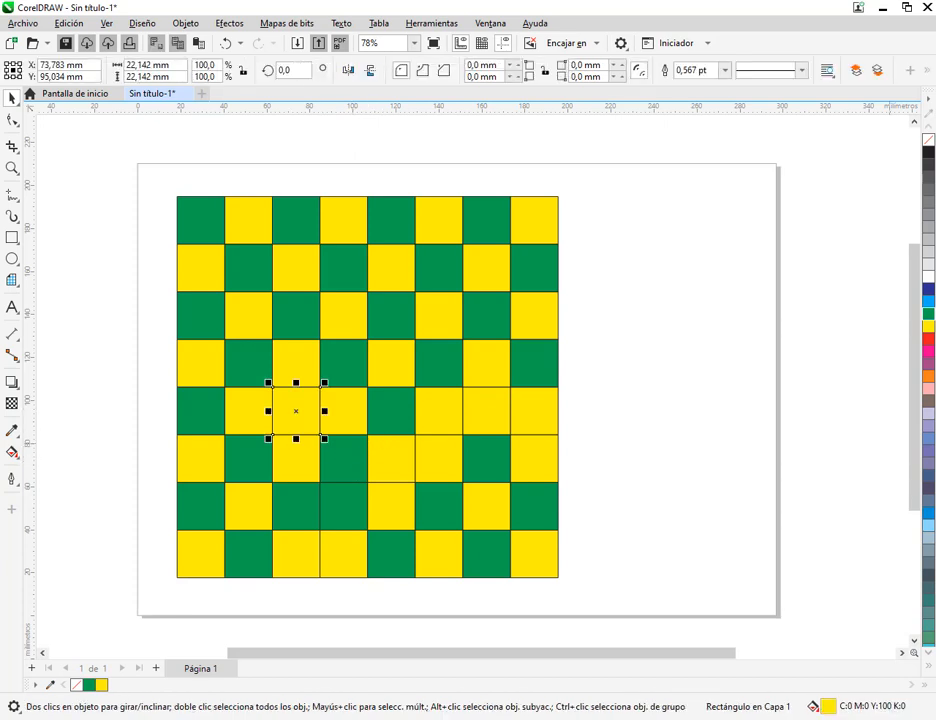
{"action": "key", "text": "ctrl+r"}
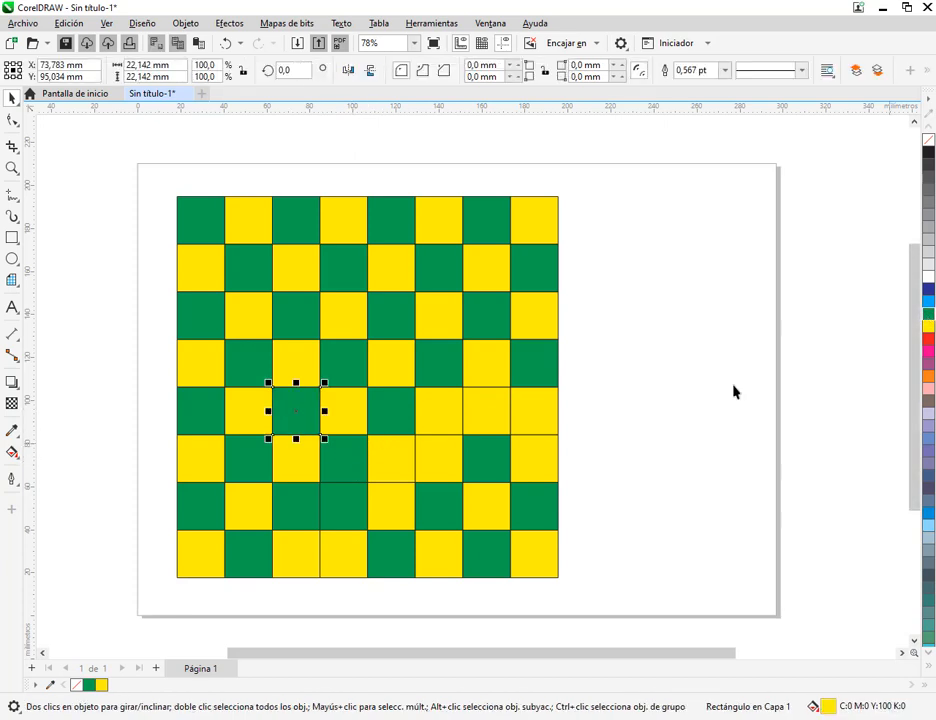
{"action": "left_click", "coordinate": [336, 508]}
{"action": "left_click", "coordinate": [928, 325]}
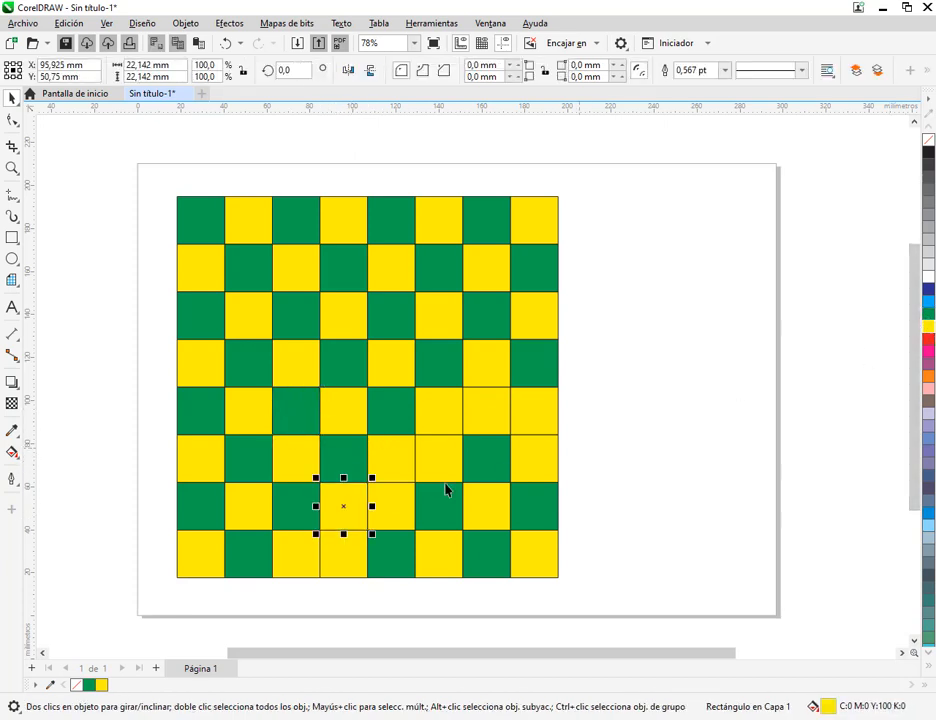
{"action": "key", "text": "Escape"}
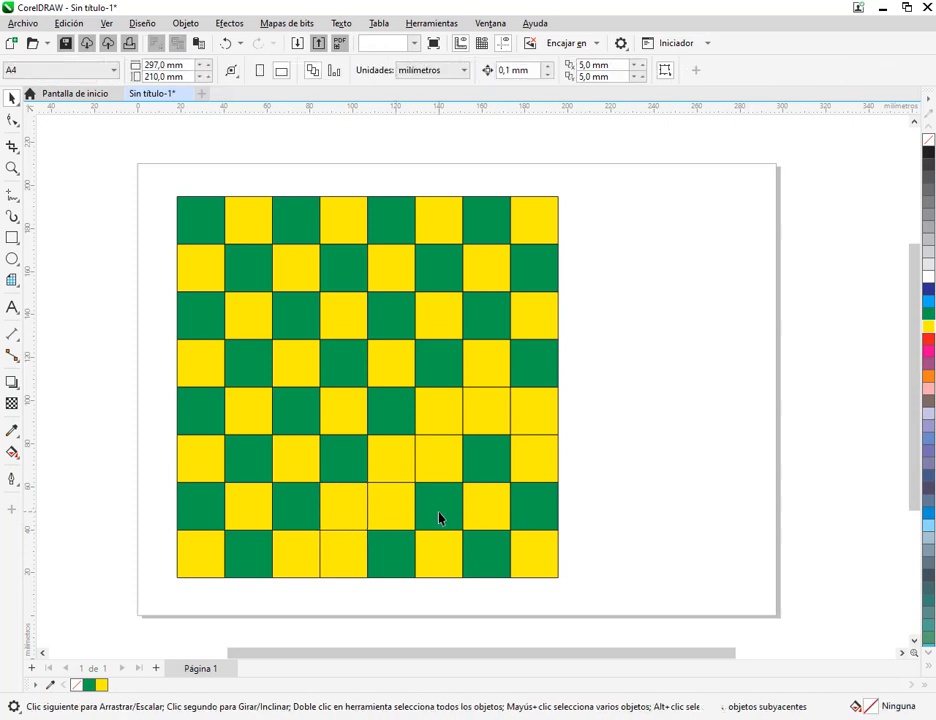
Turn the misplaced green squares back to yellow: row 6 square 7, row 7 squares 6 and 8, and row 8 squares 5 and 7
{"action": "left_click", "coordinate": [439, 514]}
{"action": "left_click", "coordinate": [491, 465], "text": "shift"}
{"action": "left_click", "coordinate": [535, 510], "text": "shift"}
{"action": "left_click", "coordinate": [442, 560], "text": "shift"}
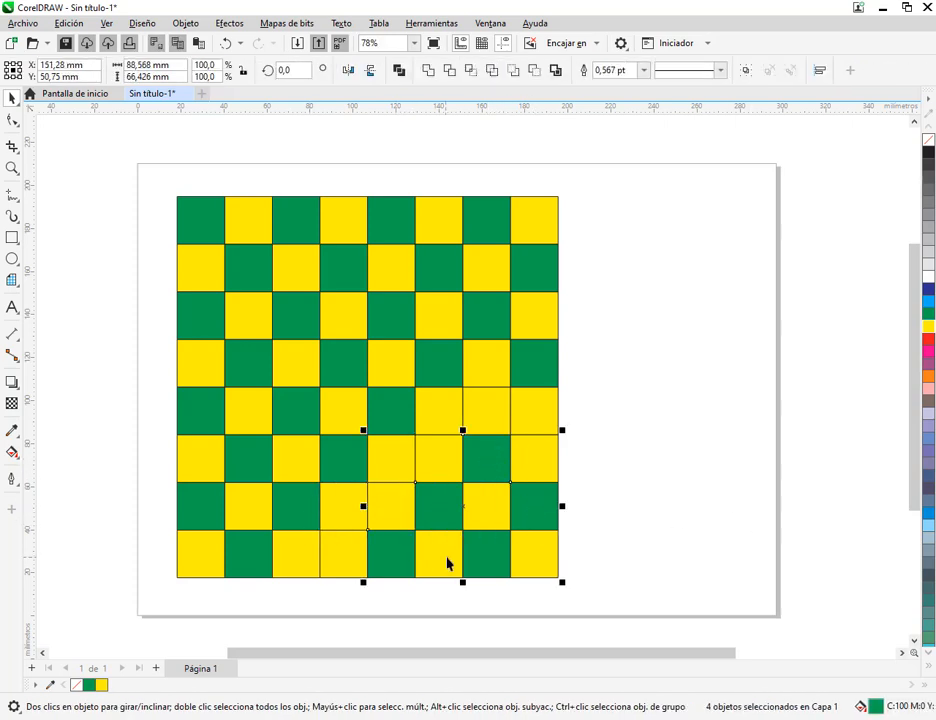
{"action": "left_click", "coordinate": [928, 330]}
{"action": "key", "text": "Escape"}
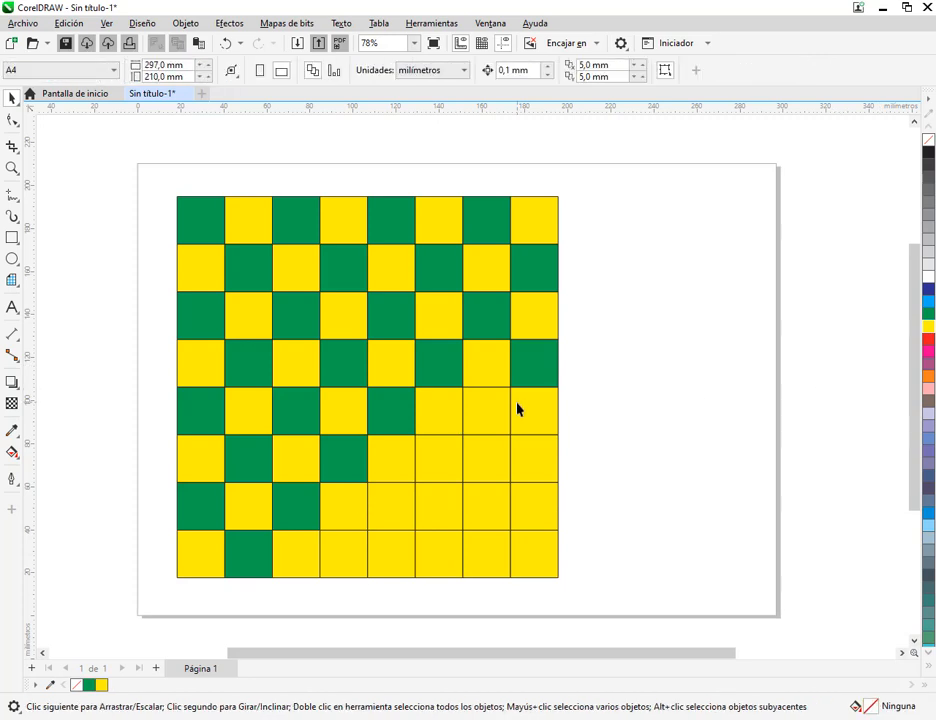
Complete the checkerboard by filling green row 5 square 7, row 6 squares 6 and 8, row 7 squares 5 and 7, row 8 squares 4, 6 and 8
{"action": "left_click", "coordinate": [505, 418]}
{"action": "left_click", "coordinate": [440, 460], "text": "shift"}
{"action": "left_click", "coordinate": [537, 470], "text": "shift"}
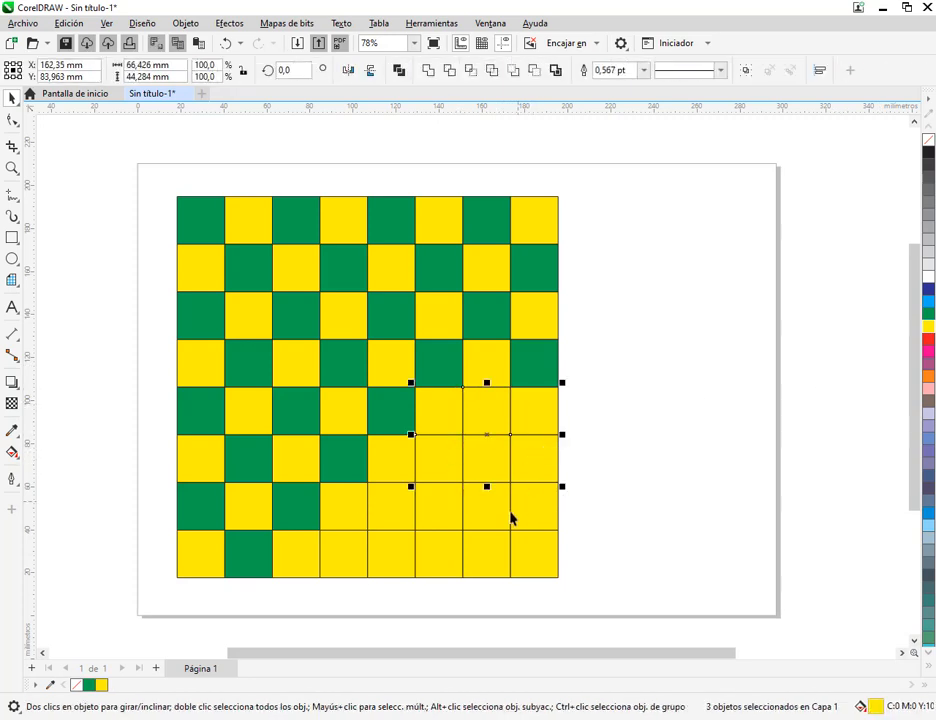
{"action": "left_click", "coordinate": [391, 510], "text": "shift"}
{"action": "left_click", "coordinate": [347, 560], "text": "shift"}
{"action": "left_click", "coordinate": [435, 560], "text": "shift"}
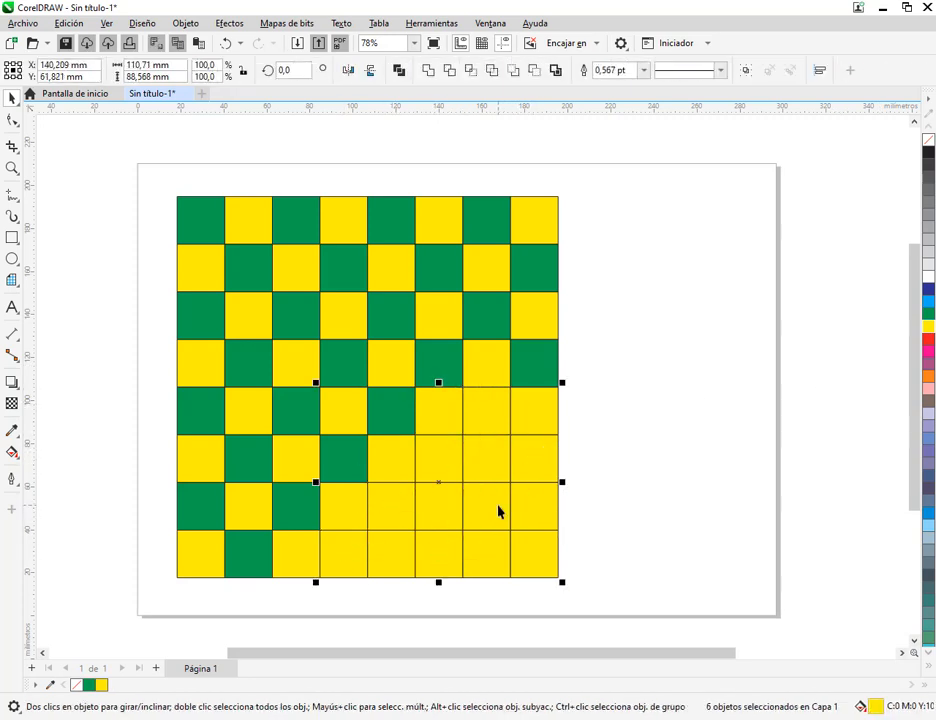
{"action": "left_click", "coordinate": [497, 508], "text": "shift"}
{"action": "left_click", "coordinate": [550, 568], "text": "shift"}
{"action": "left_click", "coordinate": [929, 316]}
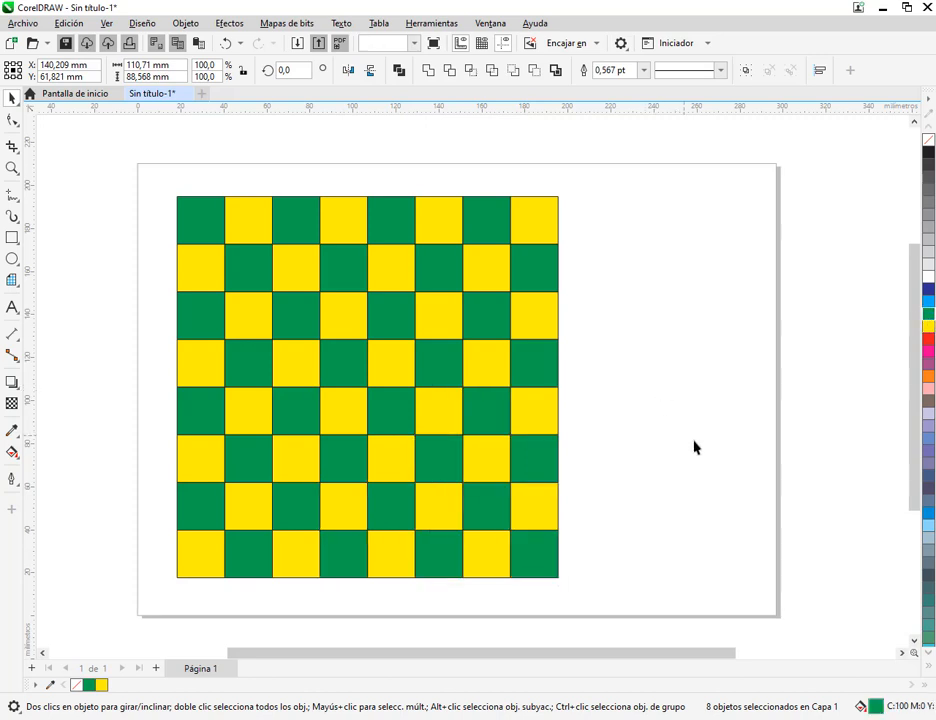
{"action": "key", "text": "Escape"}
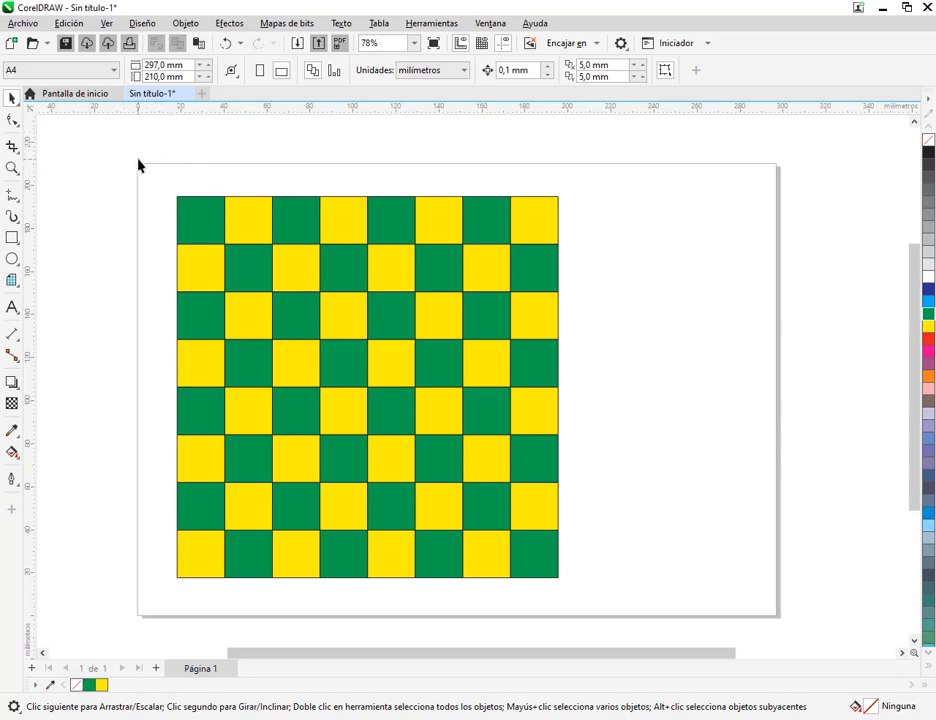
{"action": "left_click_drag", "start_coordinate": [138, 160], "coordinate": [162, 182]}
{"action": "left_click_drag", "start_coordinate": [399, 357], "coordinate": [594, 579]}
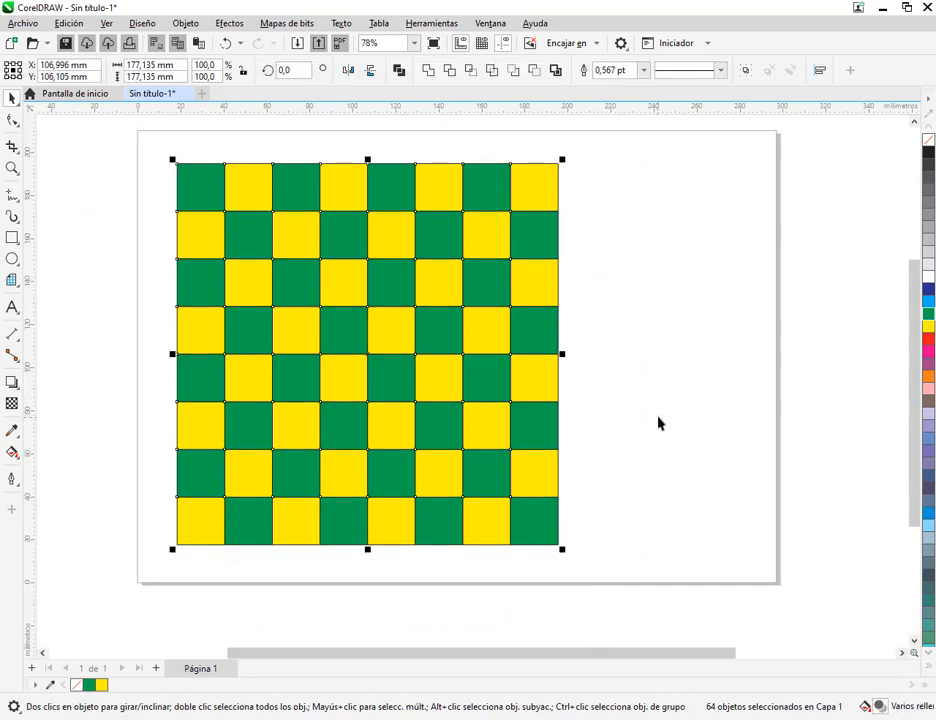
{"action": "scroll", "coordinate": [660, 420], "scroll_direction": "up", "scroll_amount": 1}
{"action": "scroll", "coordinate": [653, 341], "scroll_direction": "down", "scroll_amount": 1}
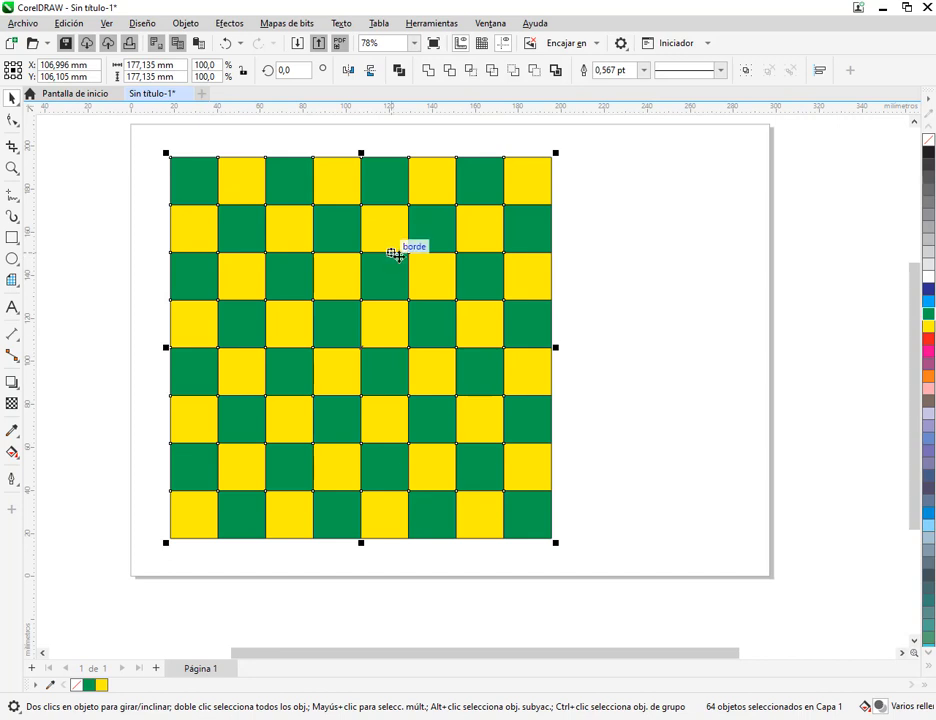
{"action": "left_click", "coordinate": [579, 193]}
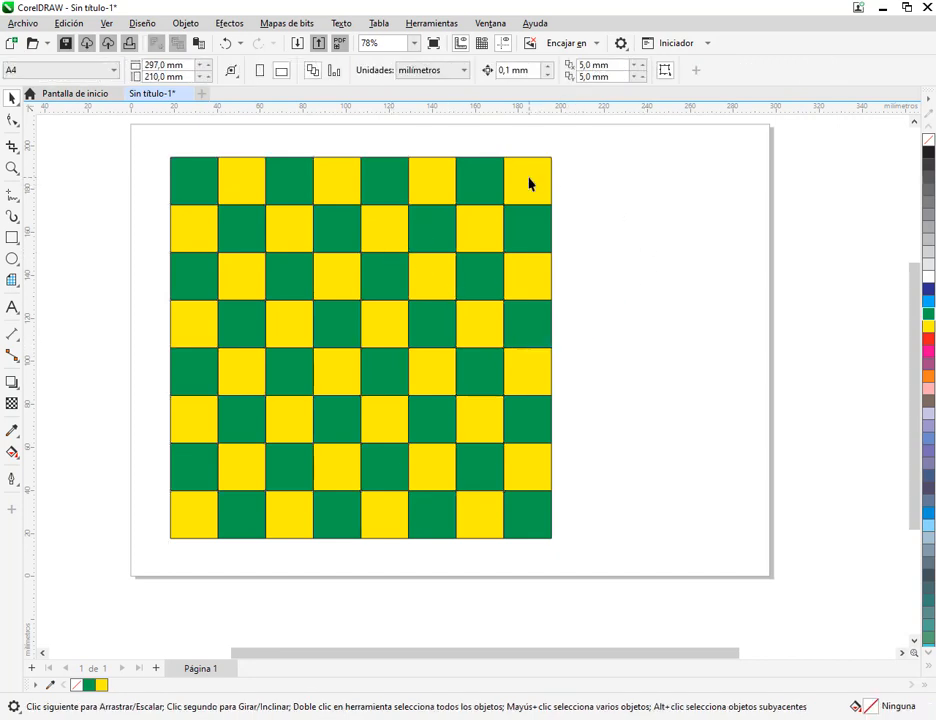
{"action": "left_click_drag", "start_coordinate": [529, 184], "coordinate": [576, 169]}
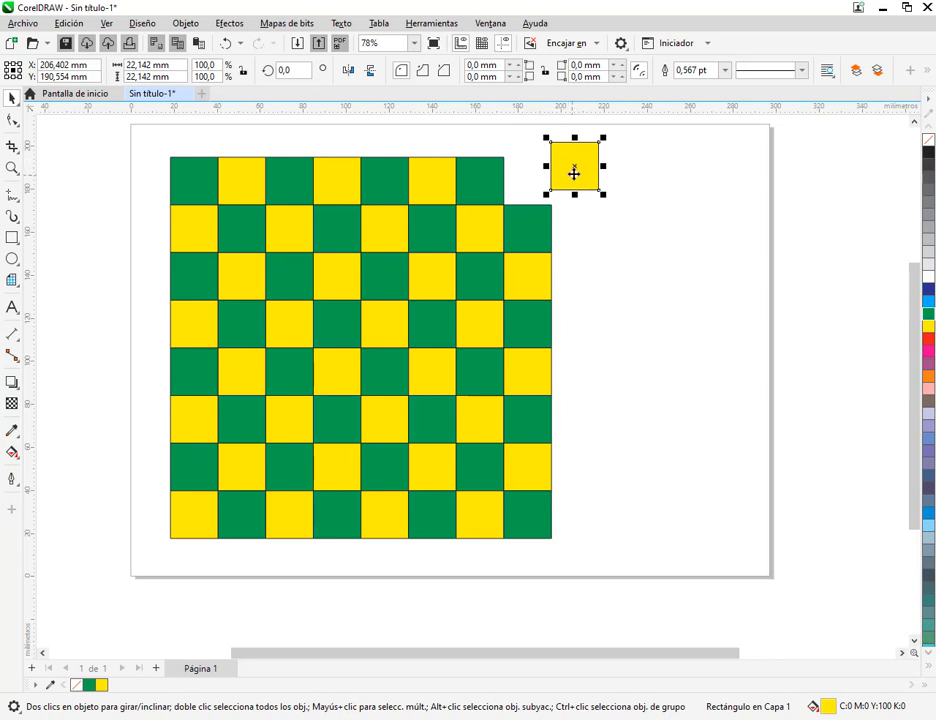
{"action": "key", "text": "ctrl+z"}
Group all 64 squares of the checkerboard into one object and move the group toward the page centre
{"action": "left_click", "coordinate": [145, 145]}
{"action": "left_click_drag", "start_coordinate": [145, 145], "coordinate": [637, 564]}
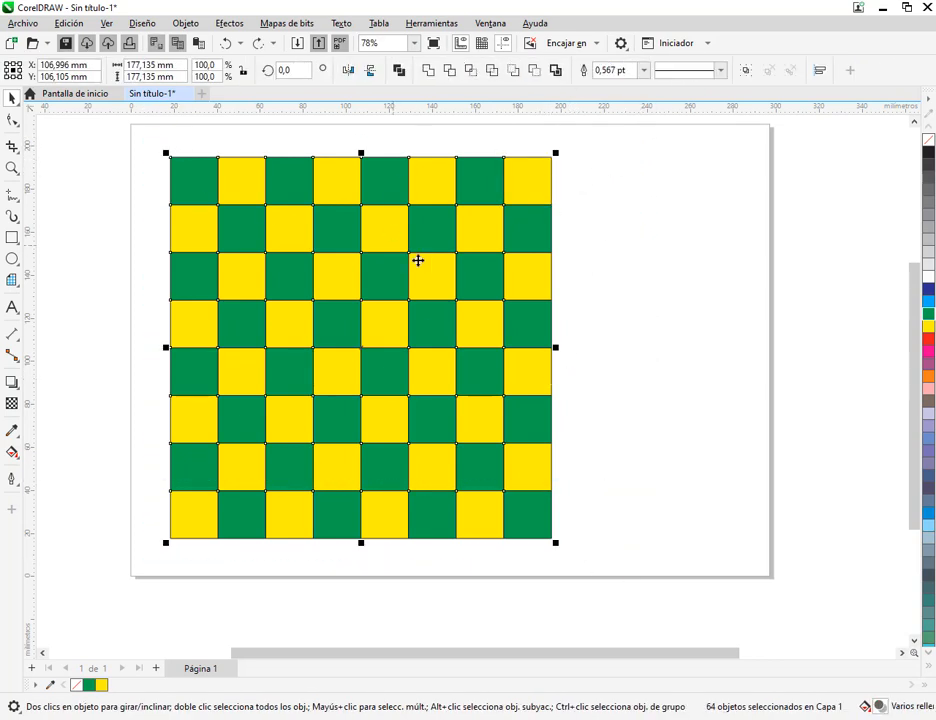
{"action": "right_click", "coordinate": [389, 271]}
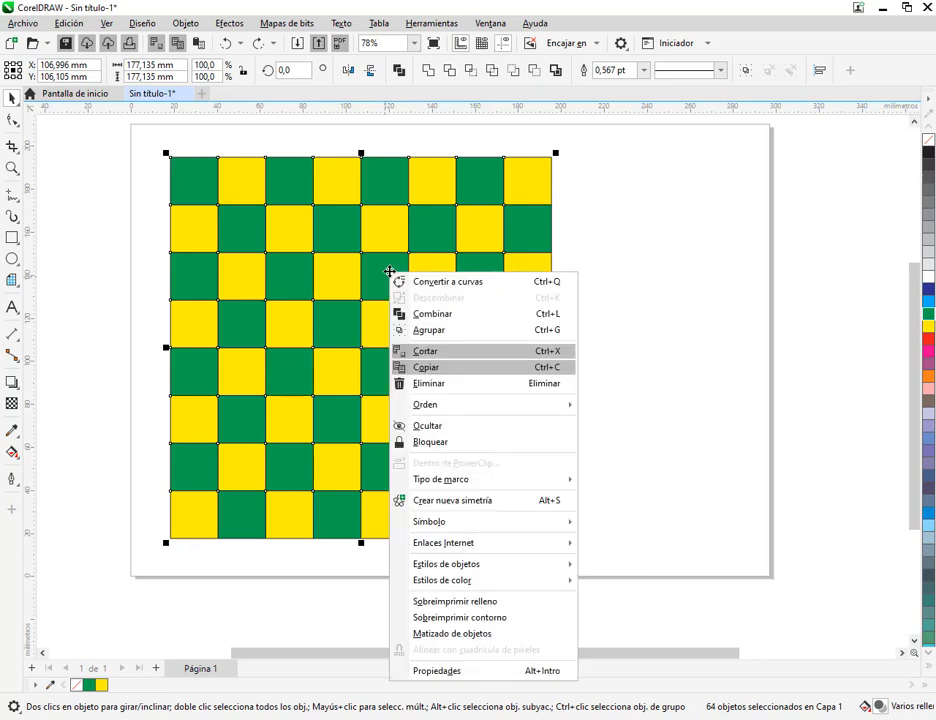
{"action": "left_click", "coordinate": [457, 331]}
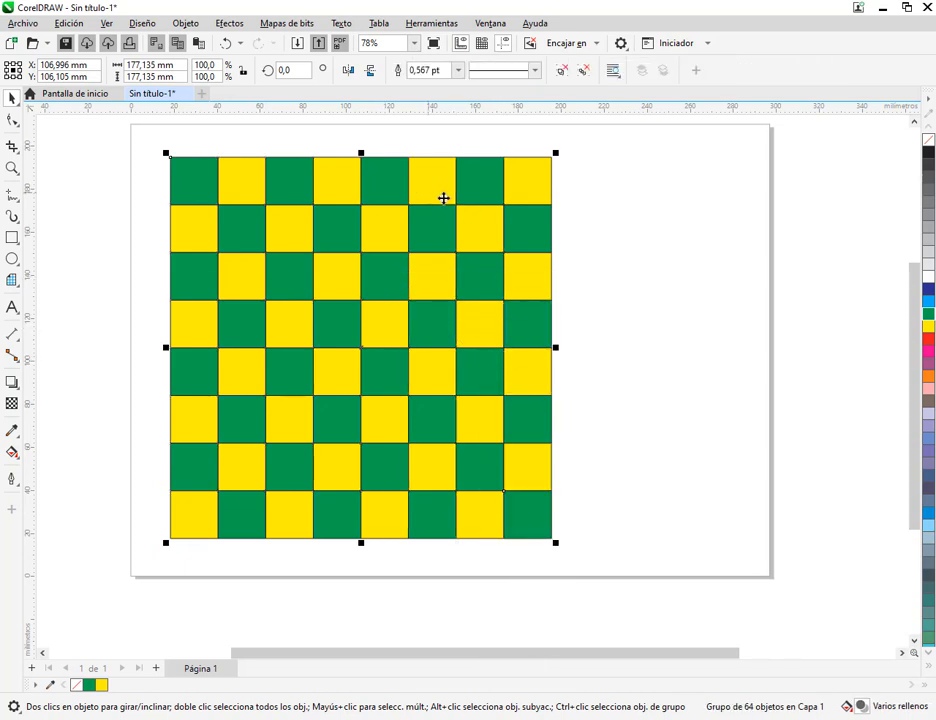
{"action": "left_click", "coordinate": [914, 122]}
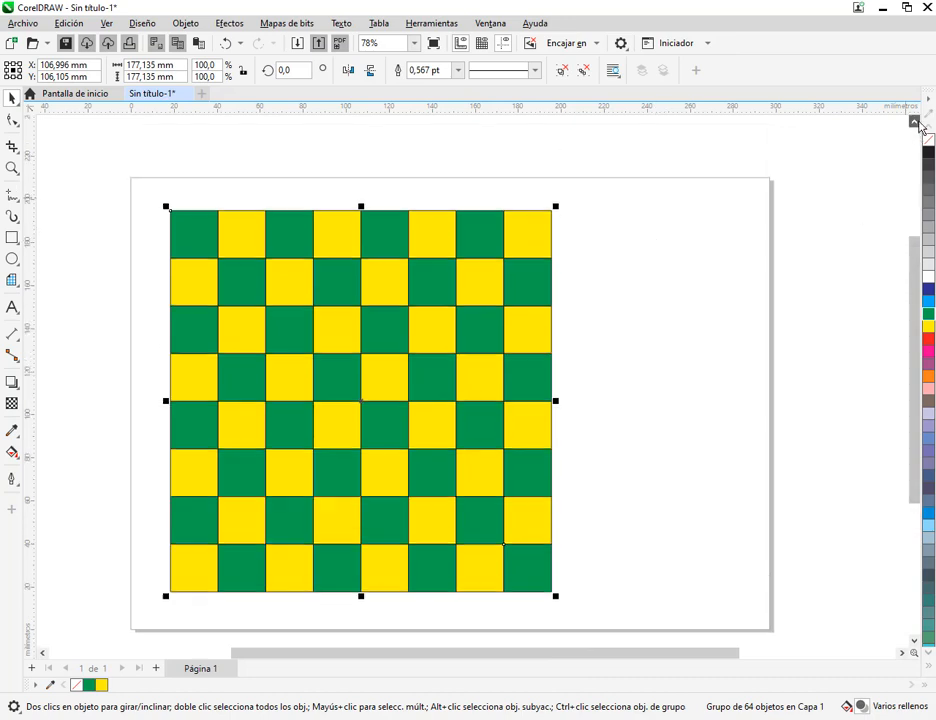
{"action": "left_click", "coordinate": [738, 220]}
{"action": "left_click_drag", "start_coordinate": [472, 321], "coordinate": [525, 328]}
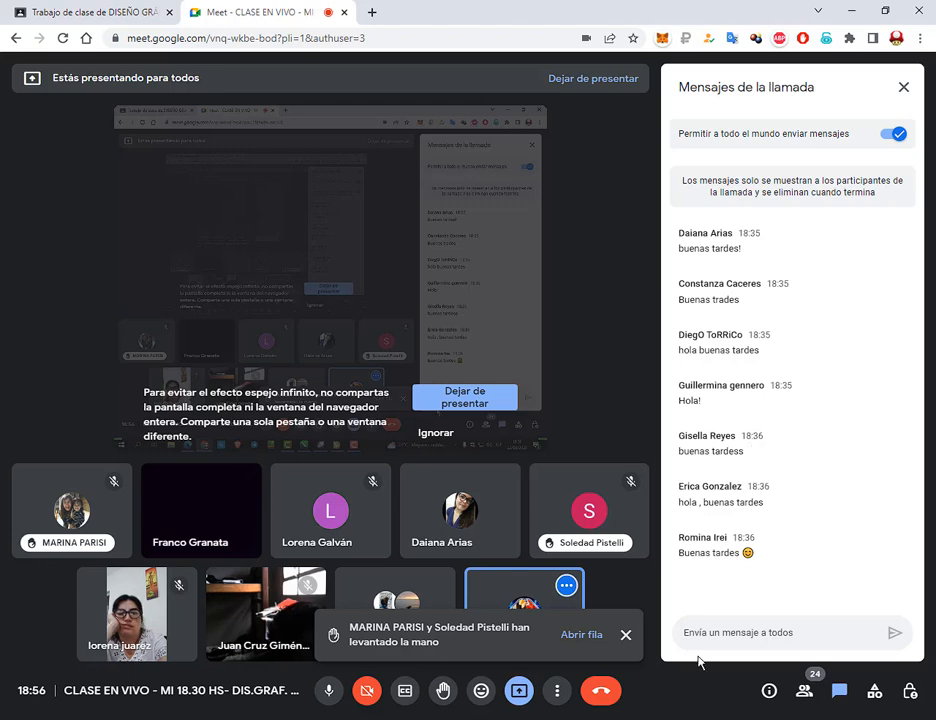
Check the Práctica 4 Damero page in MANUAL COREL.pdf and return to the drawing in CorelDRAW
{"action": "left_click", "coordinate": [630, 636]}
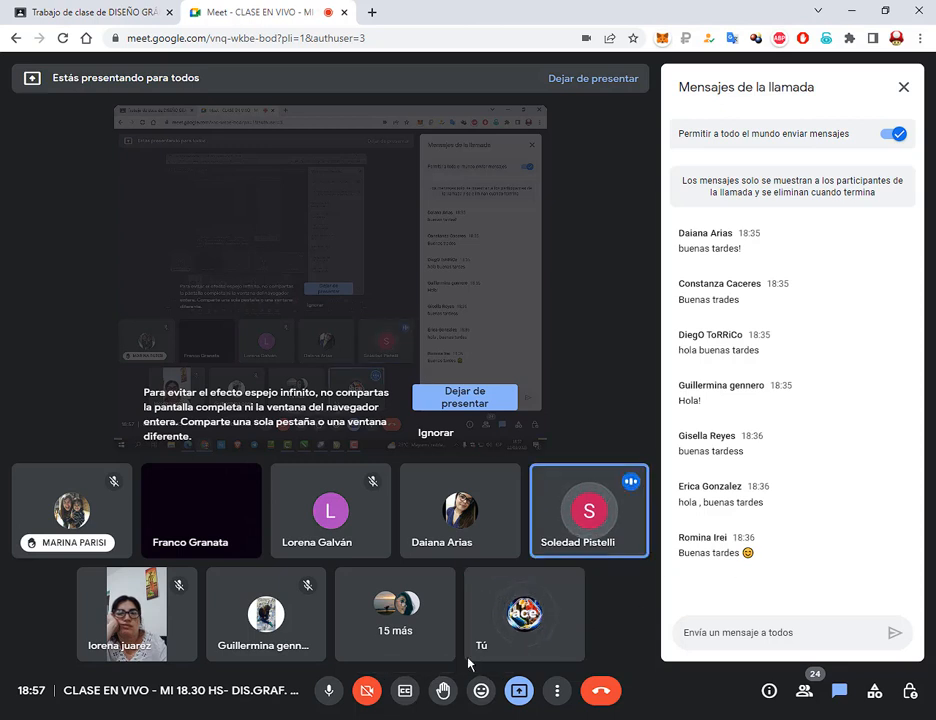
{"action": "key", "text": "alt+Tab"}
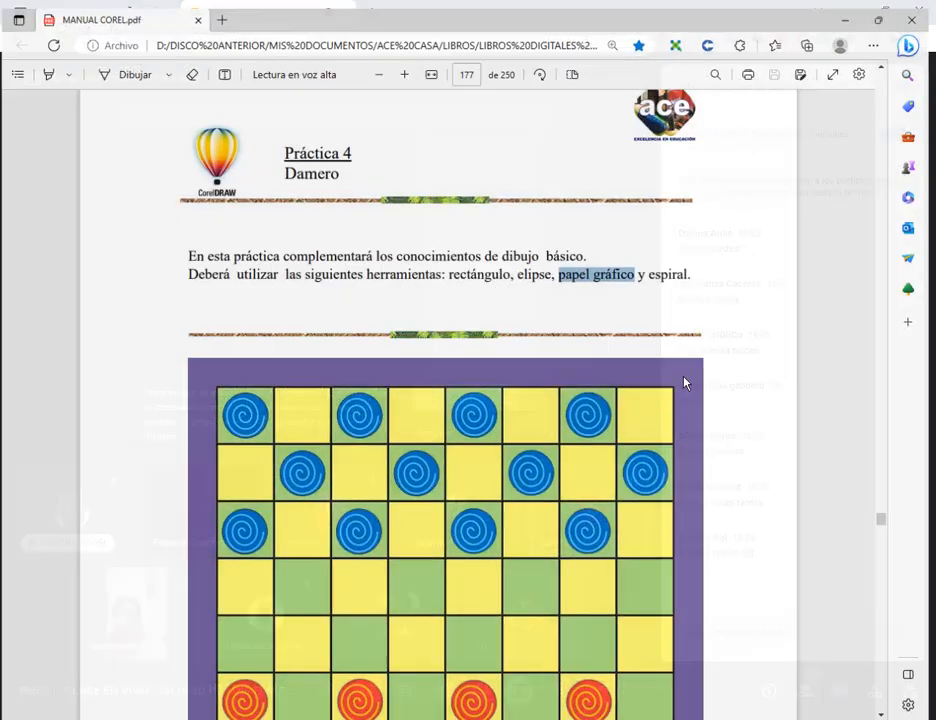
{"action": "left_click", "coordinate": [709, 278]}
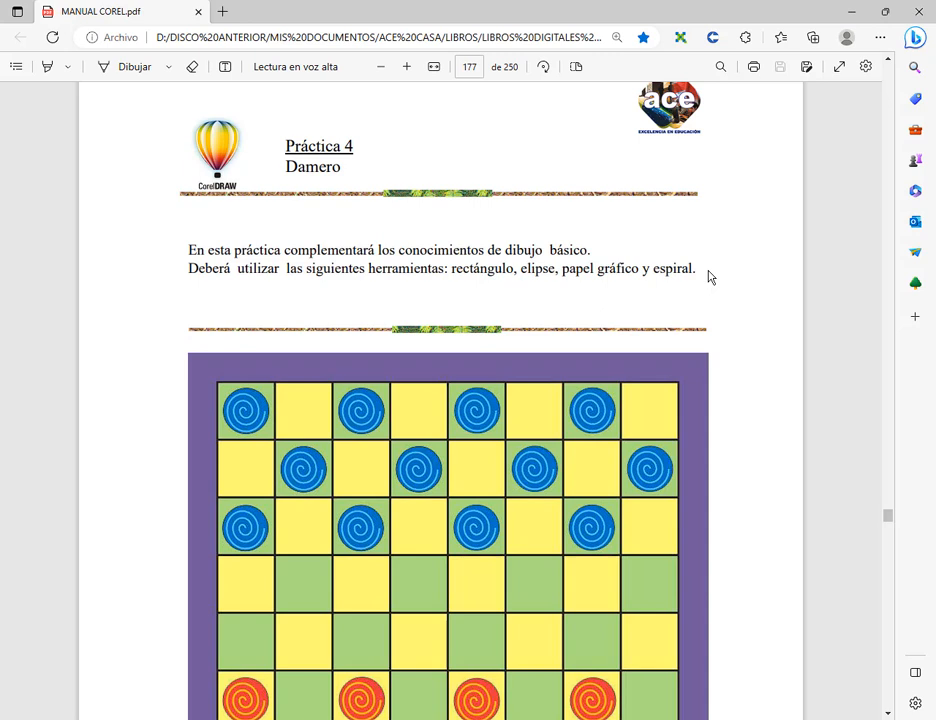
{"action": "left_click", "coordinate": [849, 16]}
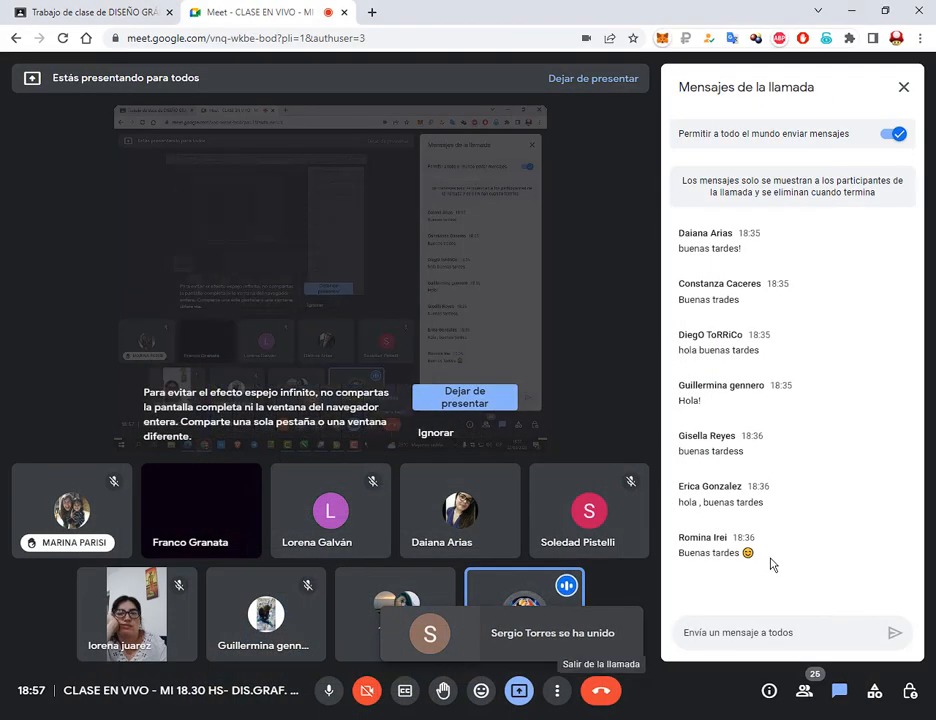
{"action": "left_click", "coordinate": [412, 718]}
{"action": "left_click", "coordinate": [650, 355]}
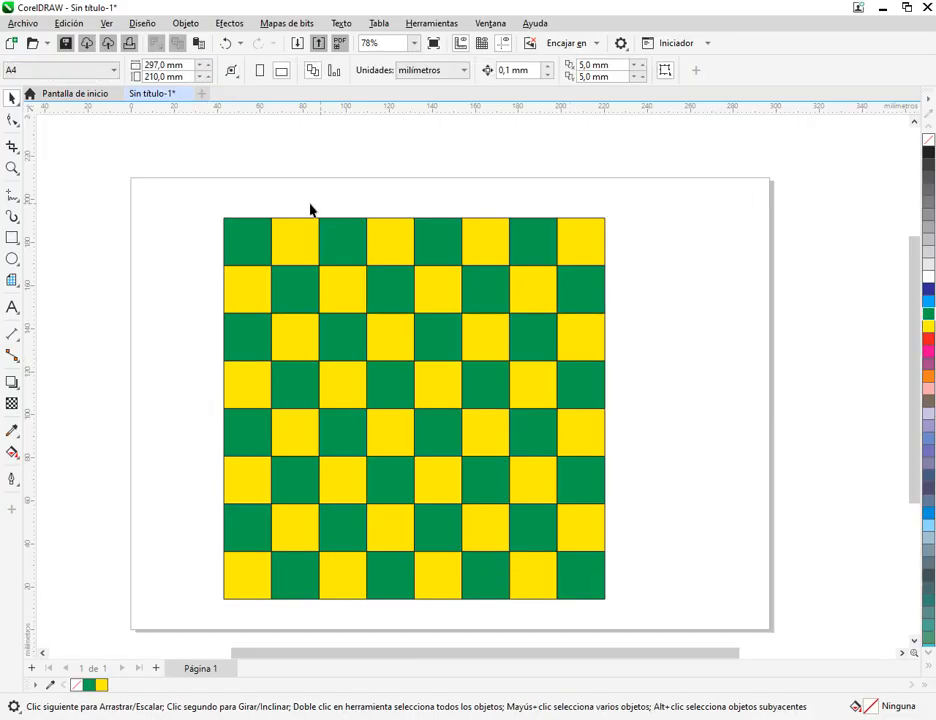
Shift the grouped checkerboard across the page as one object, placing it at about X 153 mm, Y 99 mm
{"action": "left_click", "coordinate": [242, 228]}
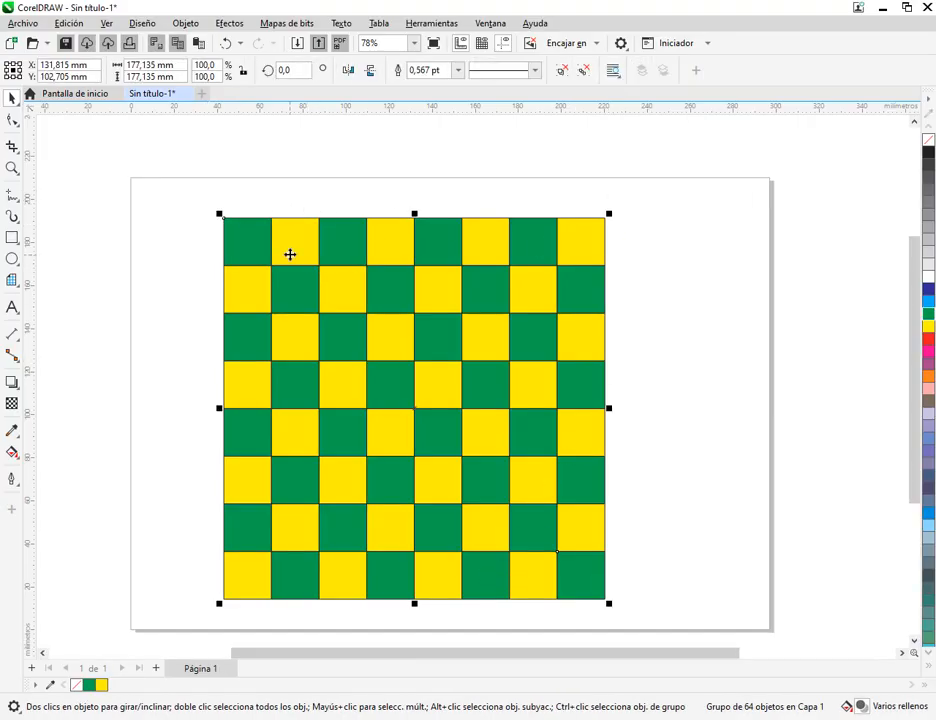
{"action": "left_click_drag", "start_coordinate": [291, 258], "coordinate": [213, 259]}
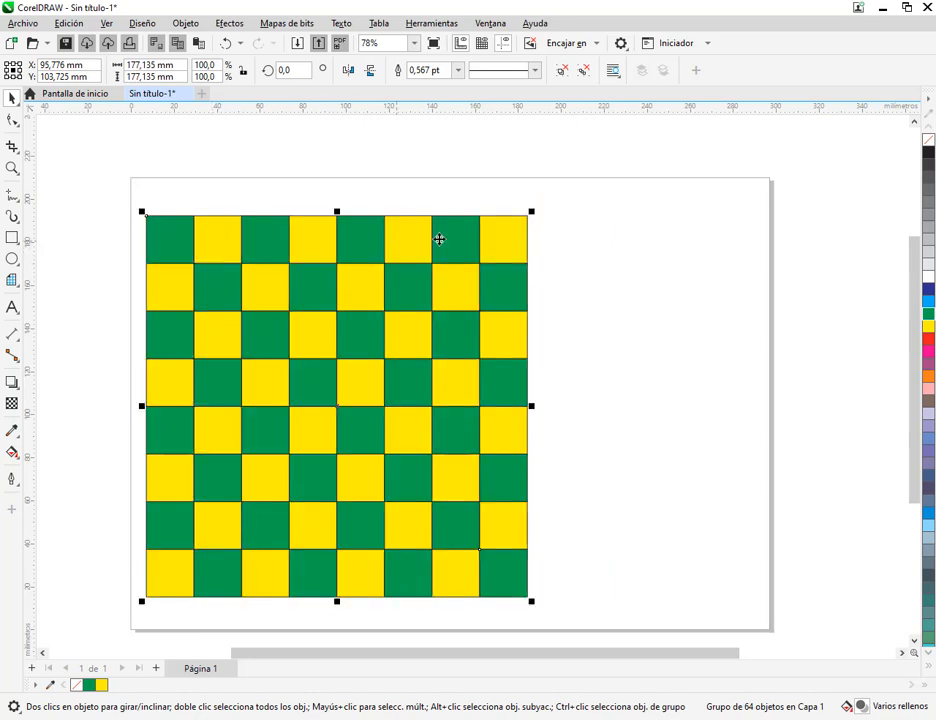
{"action": "left_click", "coordinate": [439, 240]}
{"action": "left_click", "coordinate": [464, 198]}
{"action": "left_click_drag", "start_coordinate": [375, 295], "coordinate": [482, 297]}
{"action": "left_click", "coordinate": [664, 292]}
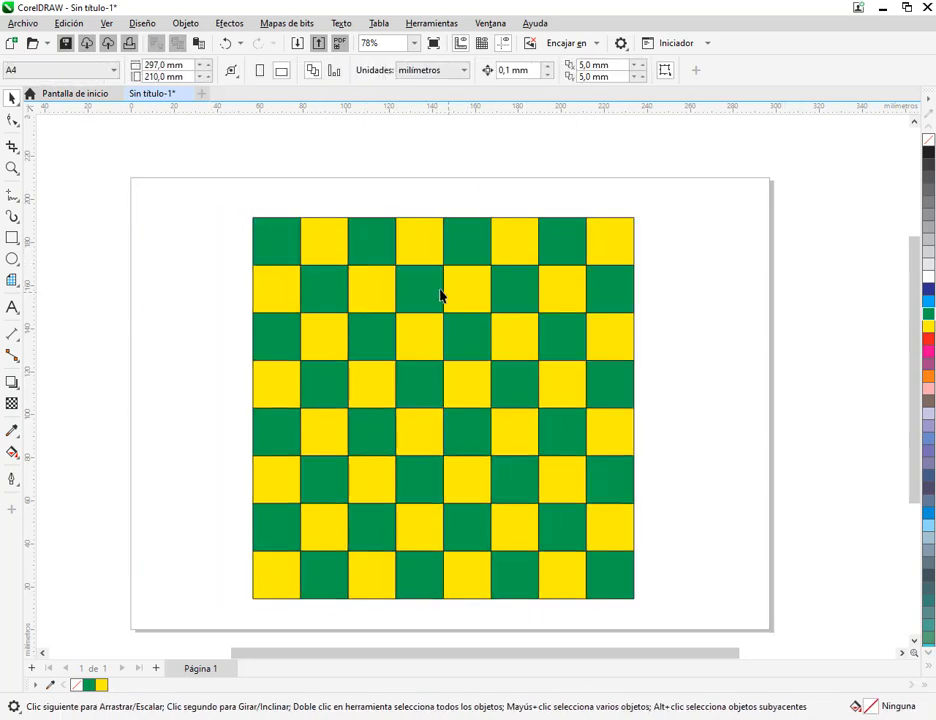
{"action": "mouse_move", "coordinate": [420, 280]}
{"action": "left_mouse_down"}
{"action": "mouse_move", "coordinate": [405, 267]}
{"action": "mouse_move", "coordinate": [422, 290]}
{"action": "mouse_move", "coordinate": [436, 288]}
{"action": "left_mouse_up"}
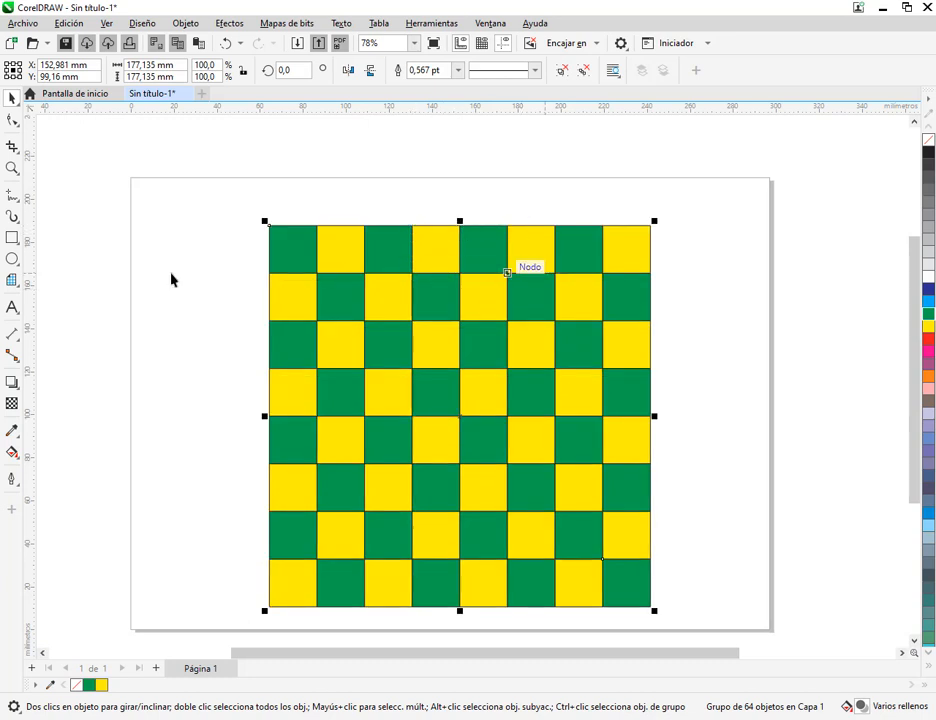
{"action": "left_click", "coordinate": [12, 280]}
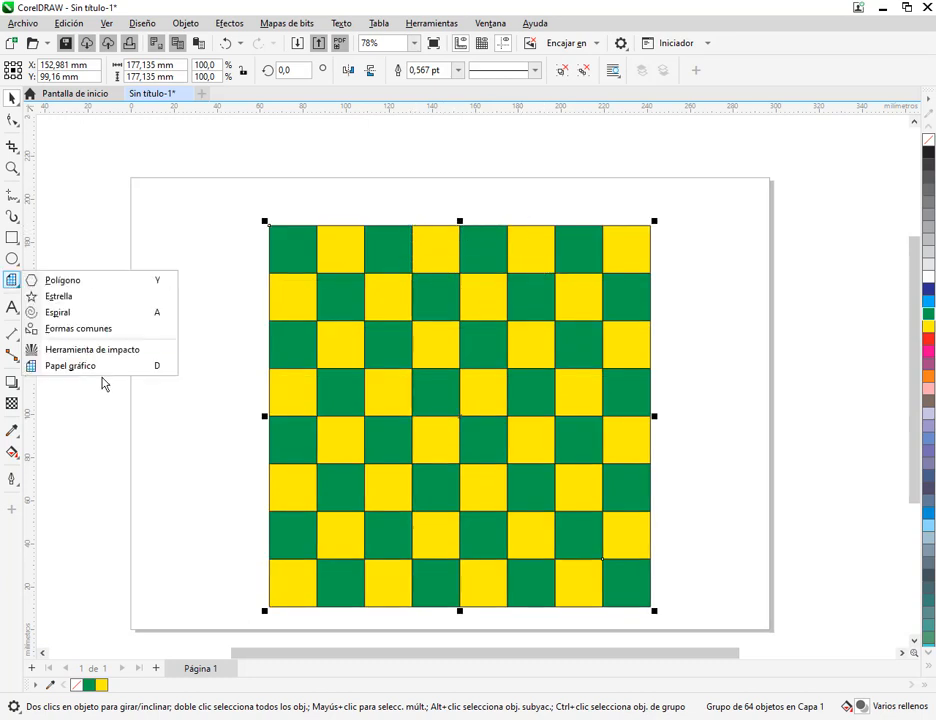
{"action": "left_click", "coordinate": [12, 280]}
{"action": "left_click", "coordinate": [12, 97]}
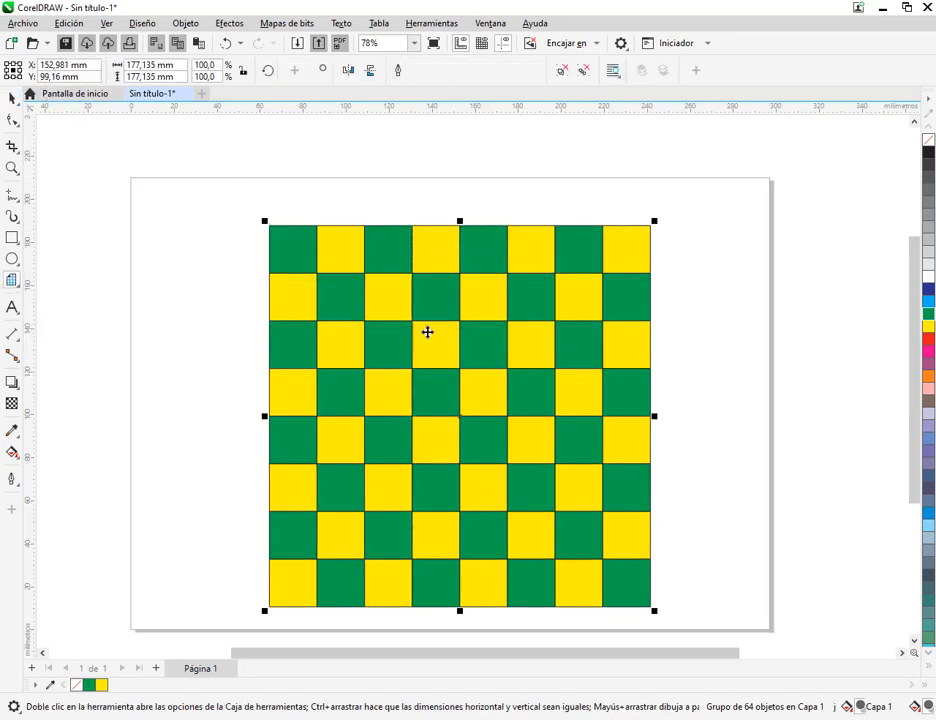
{"action": "left_click_drag", "start_coordinate": [426, 332], "coordinate": [378, 308]}
{"action": "right_click", "coordinate": [455, 309]}
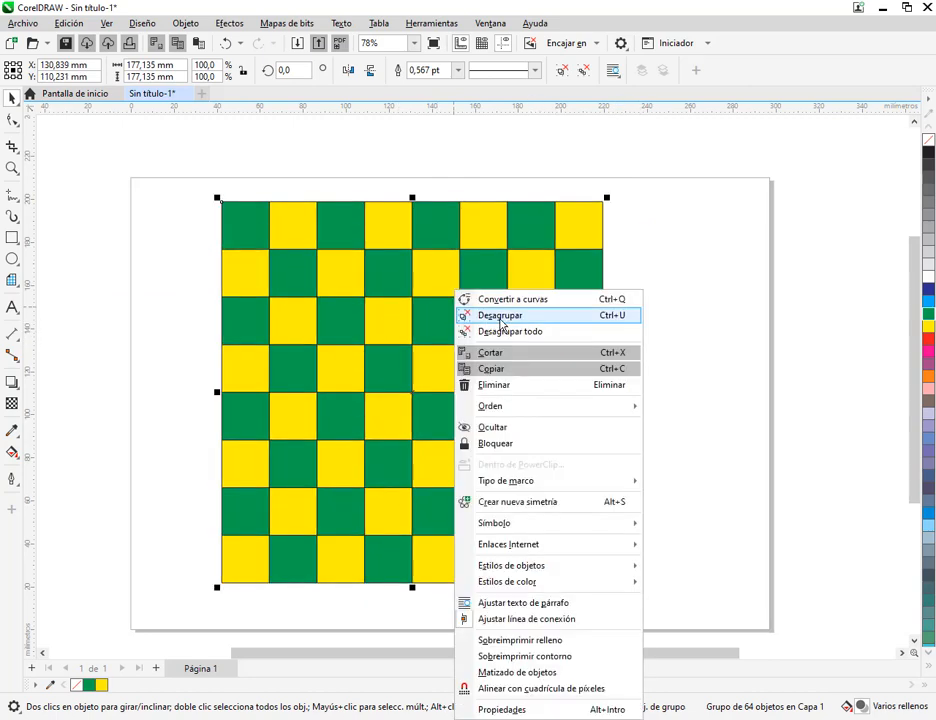
{"action": "left_click", "coordinate": [712, 240]}
Reposition the grouped checkerboard on the page at about X 139 mm, Y 107 mm
{"action": "left_click_drag", "start_coordinate": [583, 231], "coordinate": [634, 241]}
{"action": "left_click_drag", "start_coordinate": [618, 296], "coordinate": [588, 309]}
{"action": "left_click_drag", "start_coordinate": [546, 325], "coordinate": [580, 306]}
{"action": "left_click", "coordinate": [705, 331]}
{"action": "left_click_drag", "start_coordinate": [609, 347], "coordinate": [580, 369]}
{"action": "left_click", "coordinate": [702, 370]}
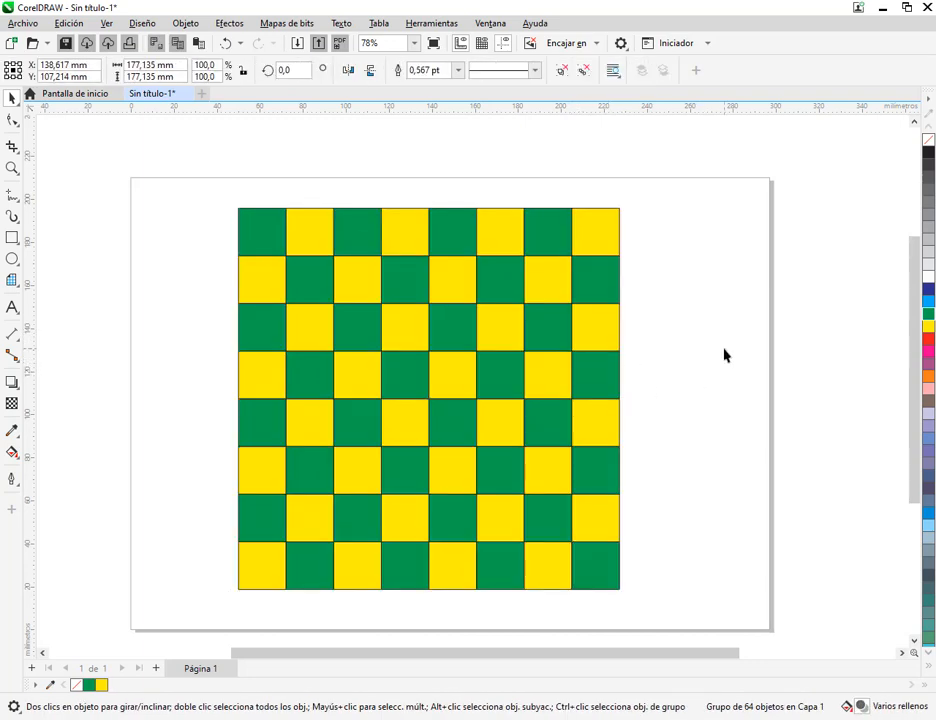
{"action": "left_click", "coordinate": [729, 356]}
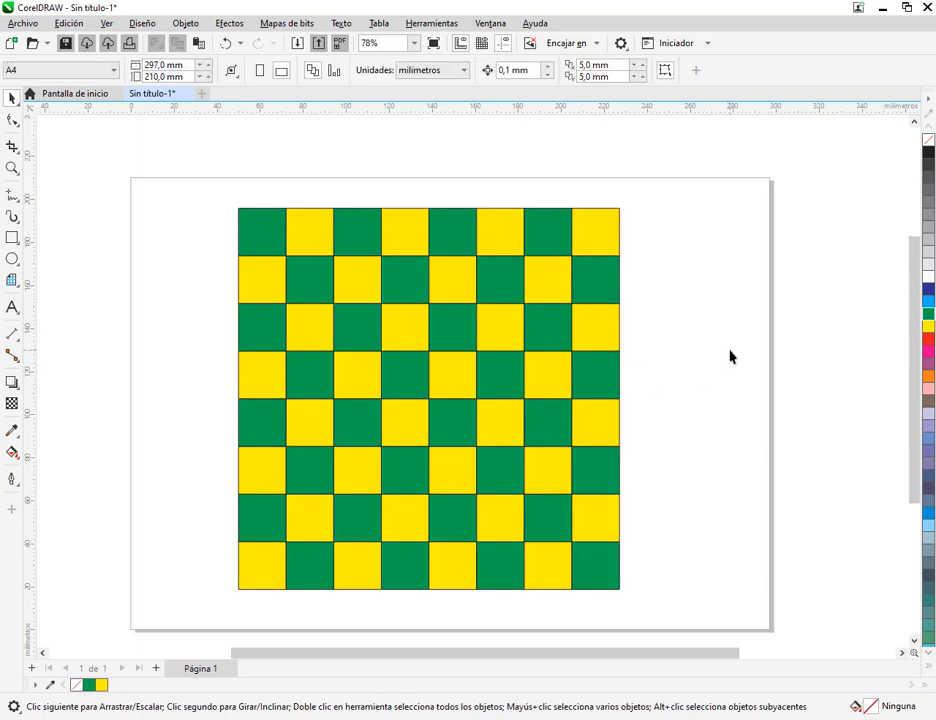
Scale the grouped checkerboard proportionally to about 187 mm square and place it at about X 148 mm, Y 109 mm
{"action": "scroll", "coordinate": [603, 457], "scroll_direction": "down", "scroll_amount": 3}
{"action": "left_click", "coordinate": [579, 445]}
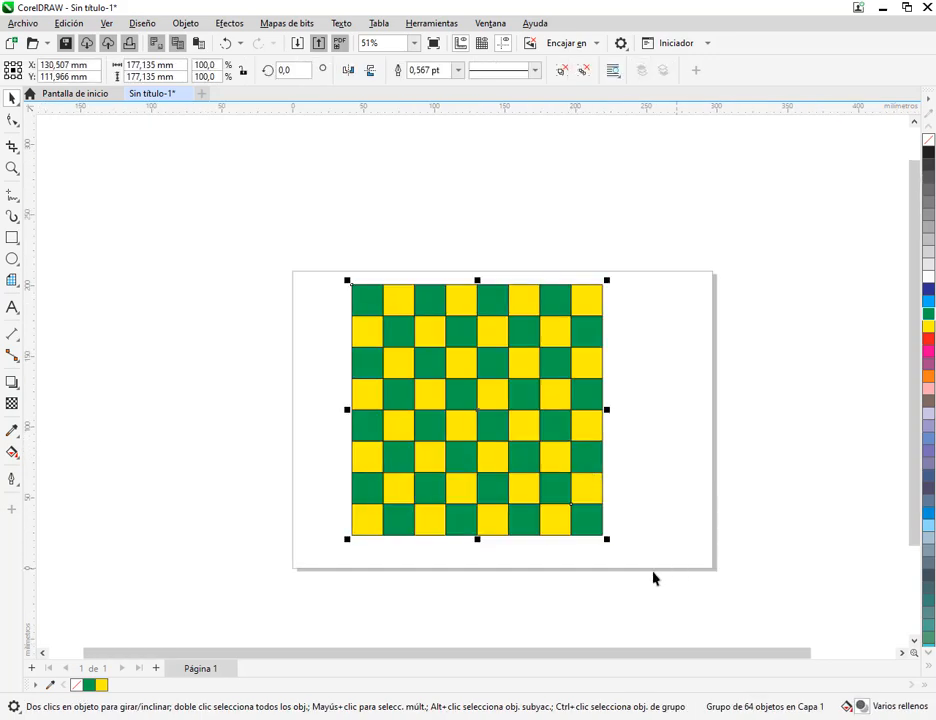
{"action": "left_click_drag", "start_coordinate": [612, 544], "coordinate": [526, 485]}
{"action": "left_click_drag", "start_coordinate": [451, 383], "coordinate": [346, 315]}
{"action": "left_click_drag", "start_coordinate": [428, 398], "coordinate": [690, 567]}
{"action": "left_click_drag", "start_coordinate": [512, 475], "coordinate": [543, 468]}
{"action": "left_click", "coordinate": [662, 486]}
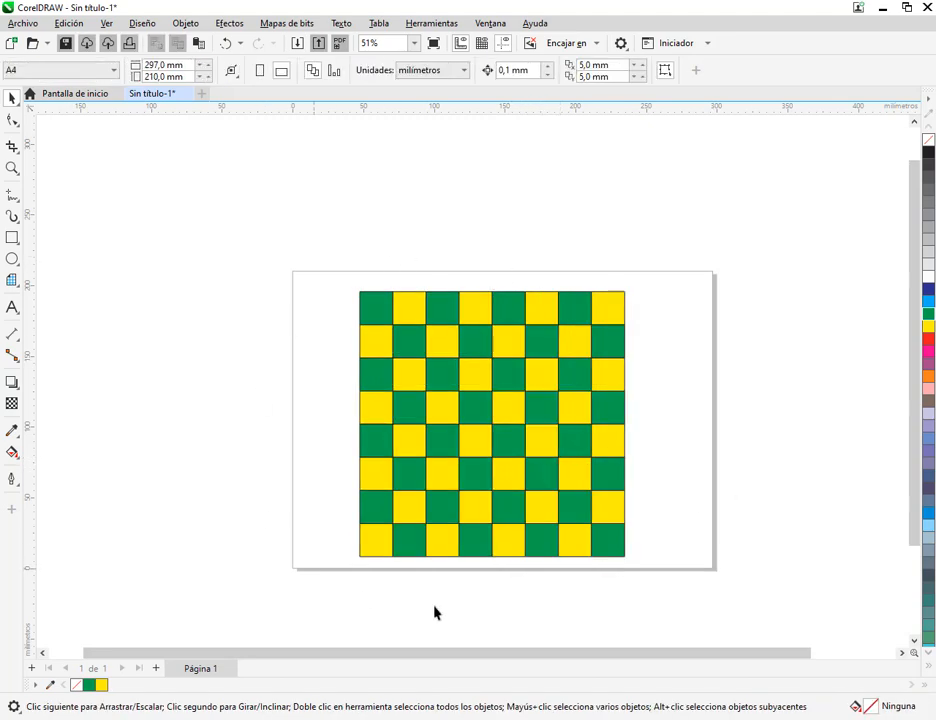
{"action": "left_click_drag", "start_coordinate": [593, 418], "coordinate": [562, 412]}
{"action": "left_click", "coordinate": [717, 403]}
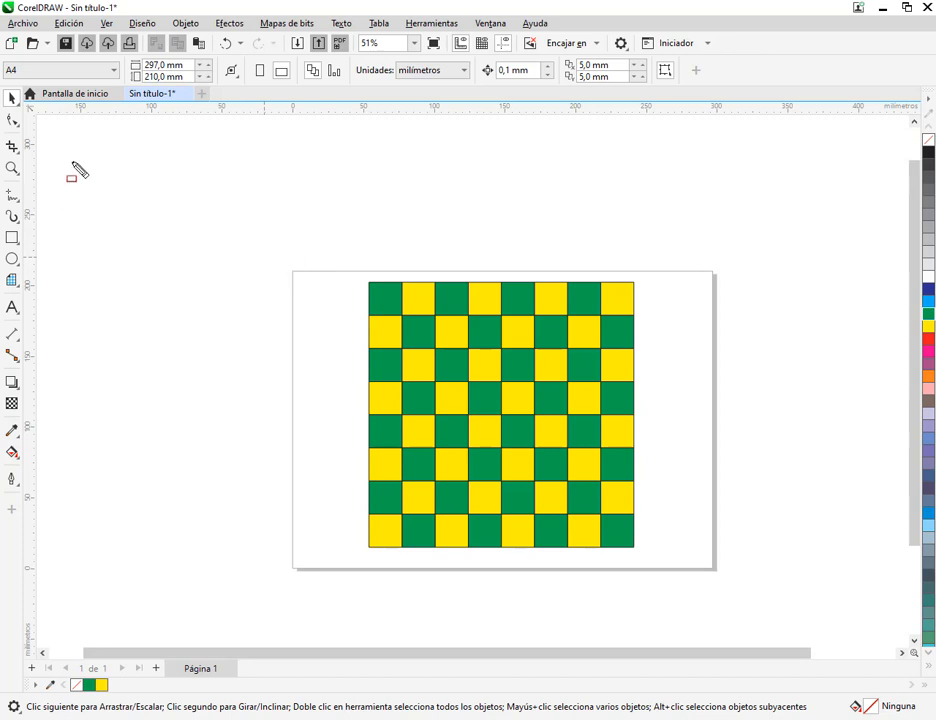
{"action": "left_click_drag", "start_coordinate": [42, 119], "coordinate": [855, 602]}
{"action": "scroll", "coordinate": [812, 560], "scroll_direction": "down", "scroll_amount": 6}
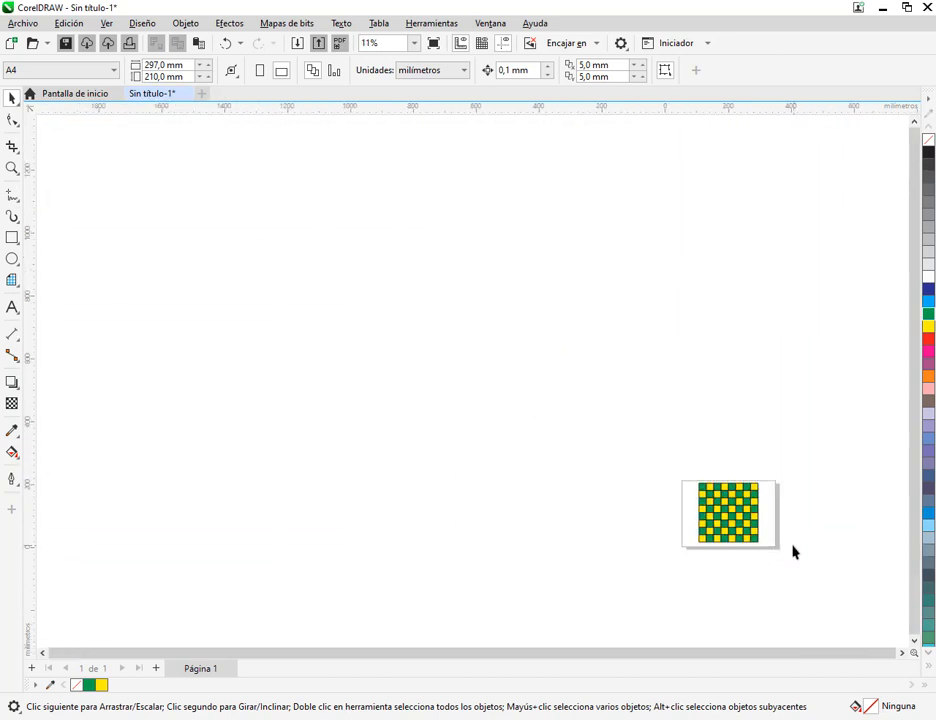
{"action": "scroll", "coordinate": [815, 610], "scroll_direction": "up", "scroll_amount": 4}
{"action": "scroll", "coordinate": [672, 420], "scroll_direction": "up", "scroll_amount": 6}
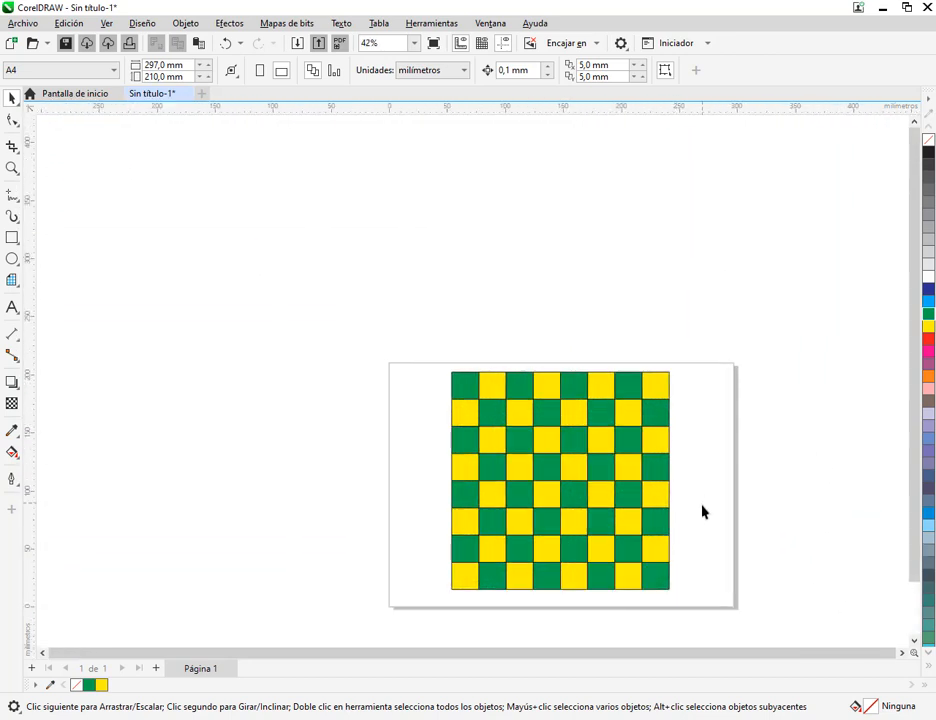
{"action": "left_click_drag", "start_coordinate": [699, 503], "coordinate": [635, 397]}
{"action": "left_click_drag", "start_coordinate": [282, 234], "coordinate": [679, 521]}
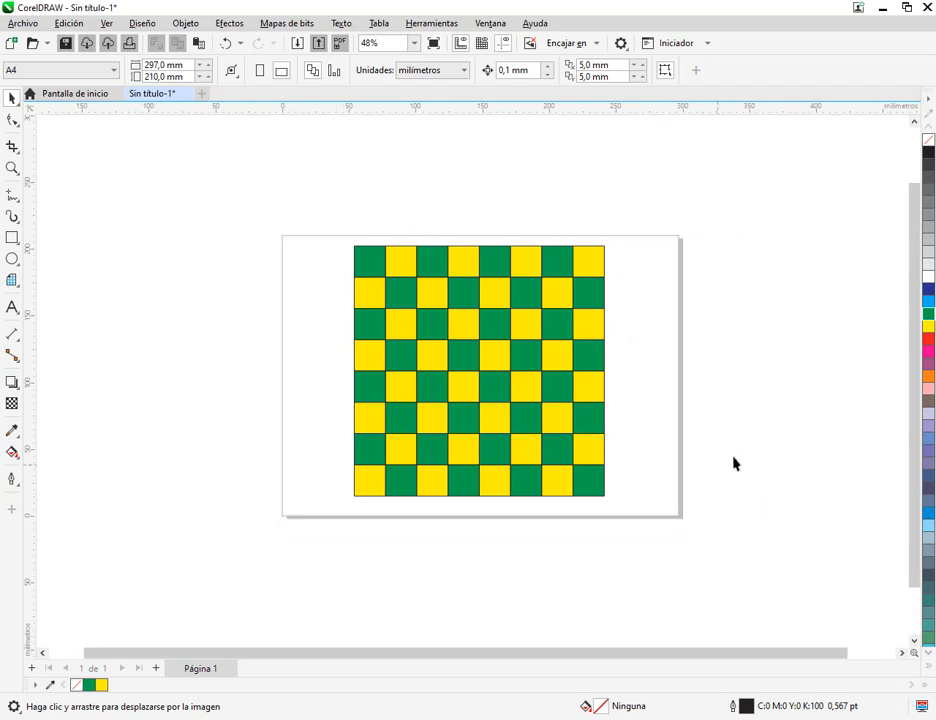
Move the grouped checkerboard slightly down, to about Y 105 mm, so it sits centred vertically on the page
{"action": "scroll", "coordinate": [510, 340], "scroll_direction": "up", "scroll_amount": 3}
{"action": "left_click", "coordinate": [519, 368]}
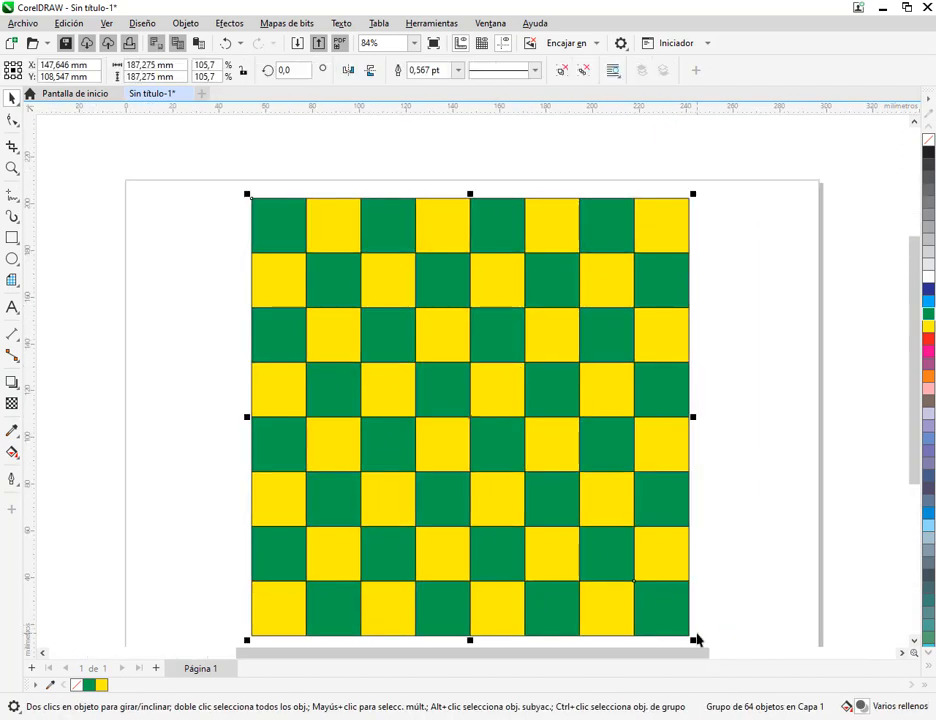
{"action": "left_click", "coordinate": [695, 641]}
{"action": "left_click", "coordinate": [697, 643]}
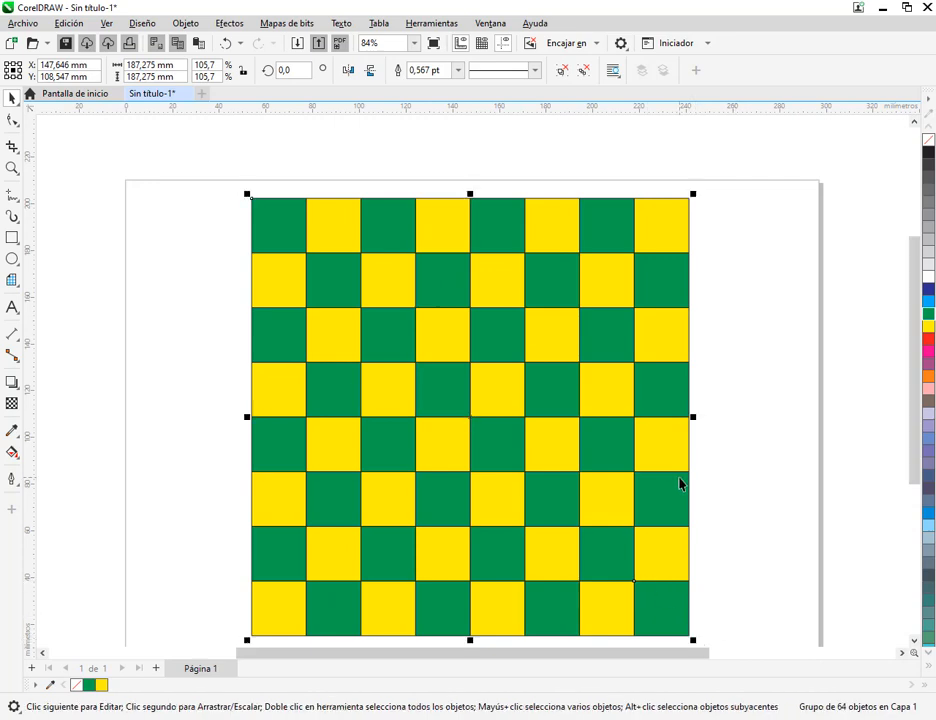
{"action": "left_click_drag", "start_coordinate": [680, 480], "coordinate": [671, 447]}
{"action": "left_click_drag", "start_coordinate": [548, 447], "coordinate": [548, 460]}
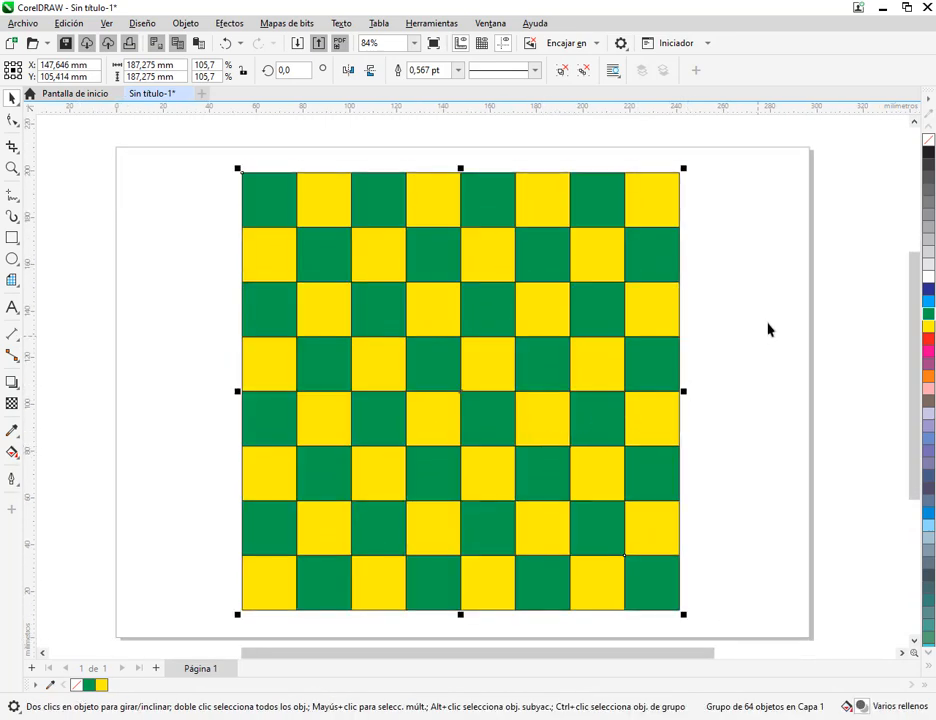
{"action": "left_click", "coordinate": [768, 328]}
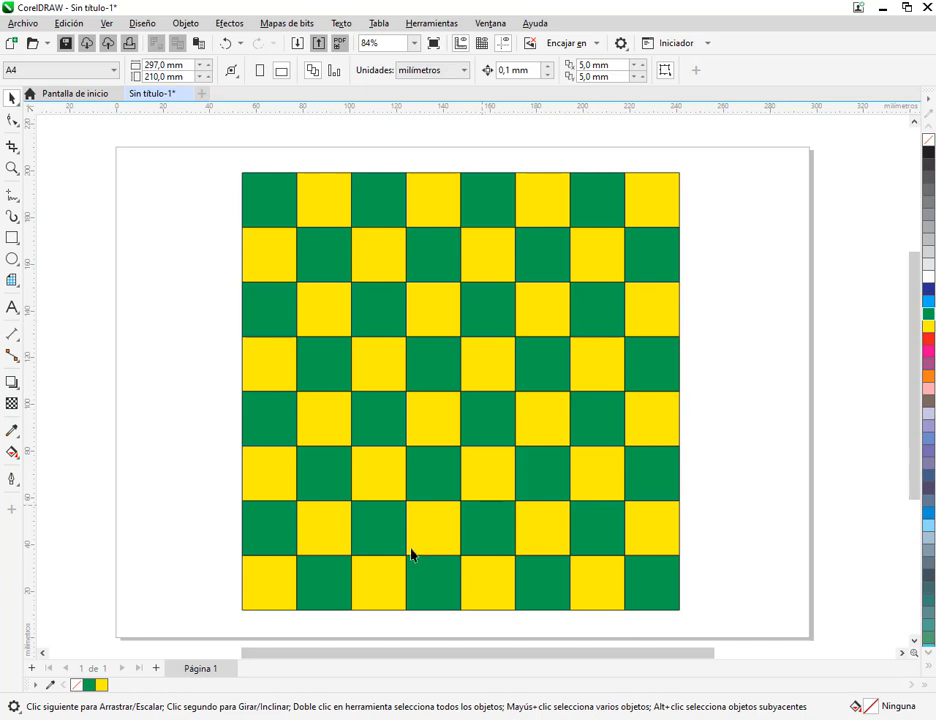
Check the participants and messages in the Google Meet call and return to the checkerboard drawing in CorelDRAW
{"action": "left_click", "coordinate": [197, 719]}
{"action": "left_click", "coordinate": [111, 659]}
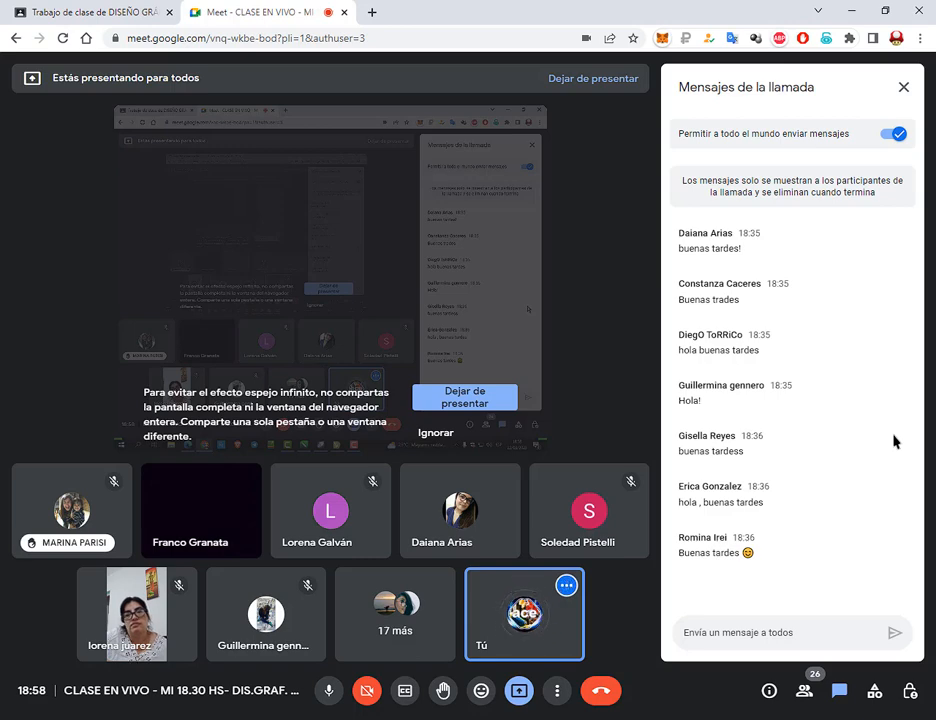
{"action": "left_click", "coordinate": [403, 718]}
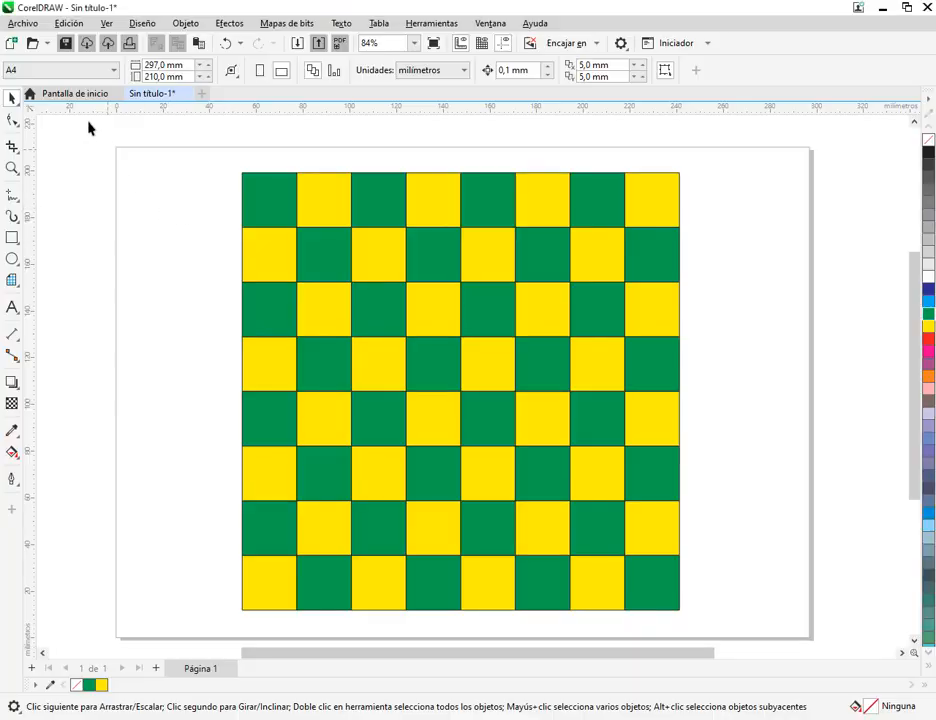
Create a new custom document in centimetres, 10 cm wide by 15 cm high, and close it to return to the checkerboard
{"action": "left_click", "coordinate": [22, 23]}
{"action": "left_click", "coordinate": [30, 40]}
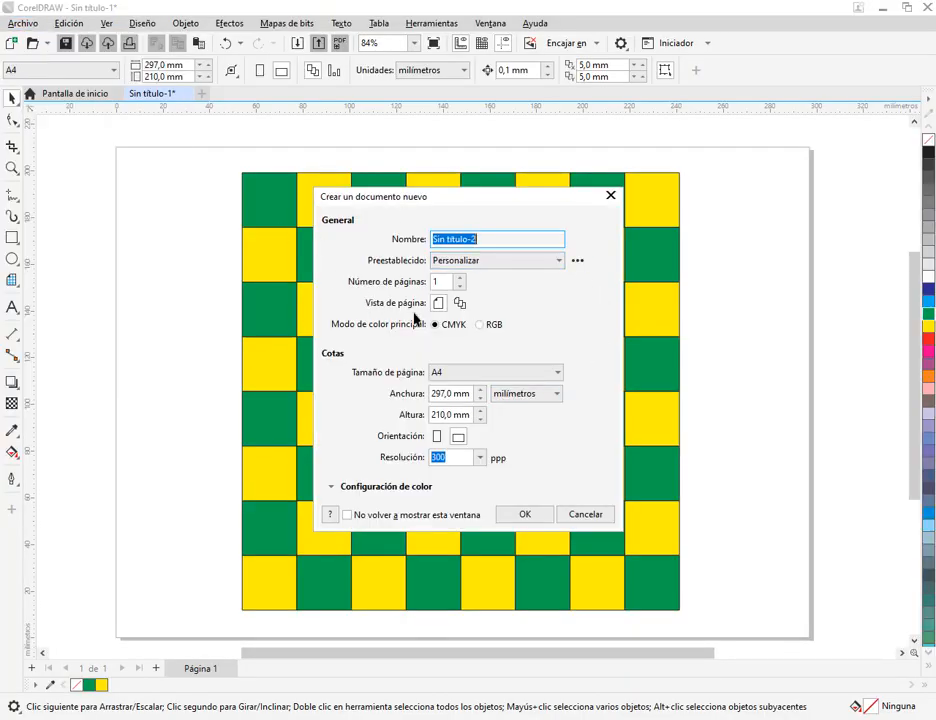
{"action": "left_click", "coordinate": [512, 395]}
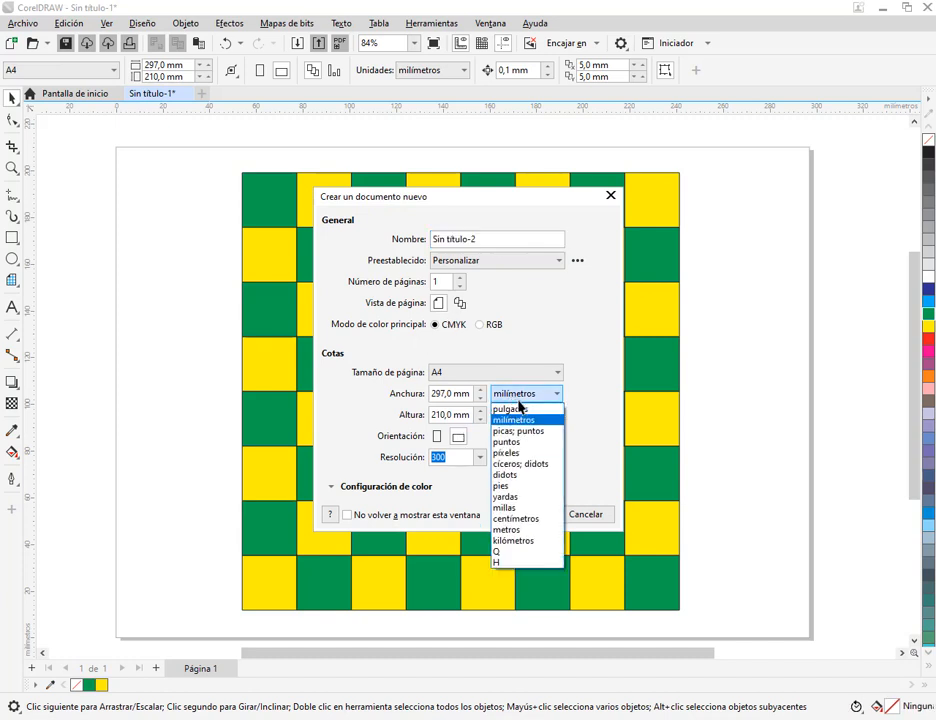
{"action": "left_click", "coordinate": [519, 520]}
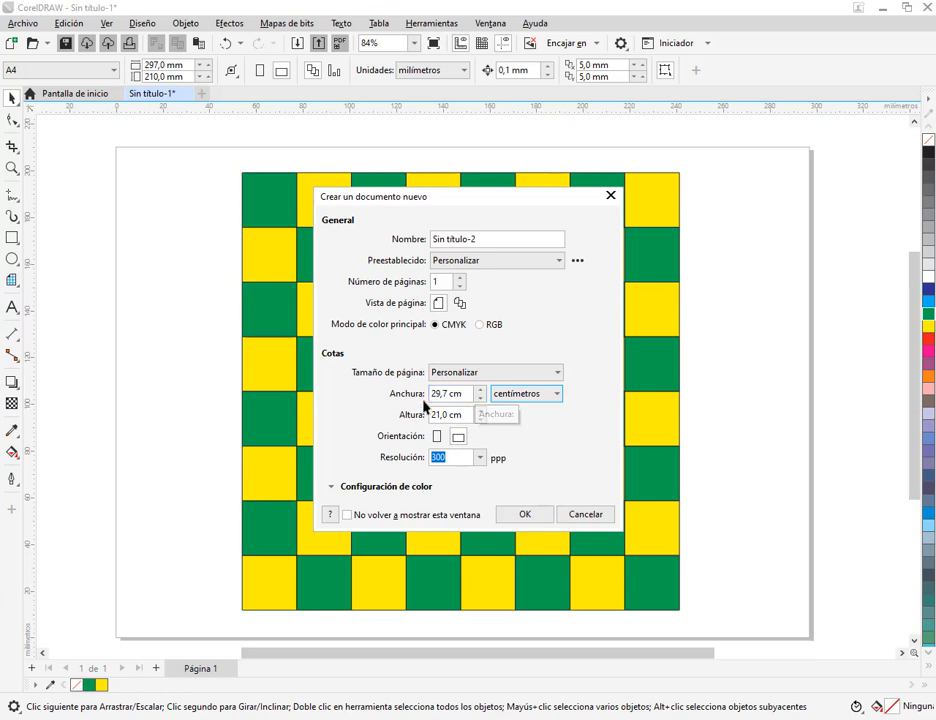
{"action": "left_click_drag", "start_coordinate": [465, 394], "coordinate": [399, 394]}
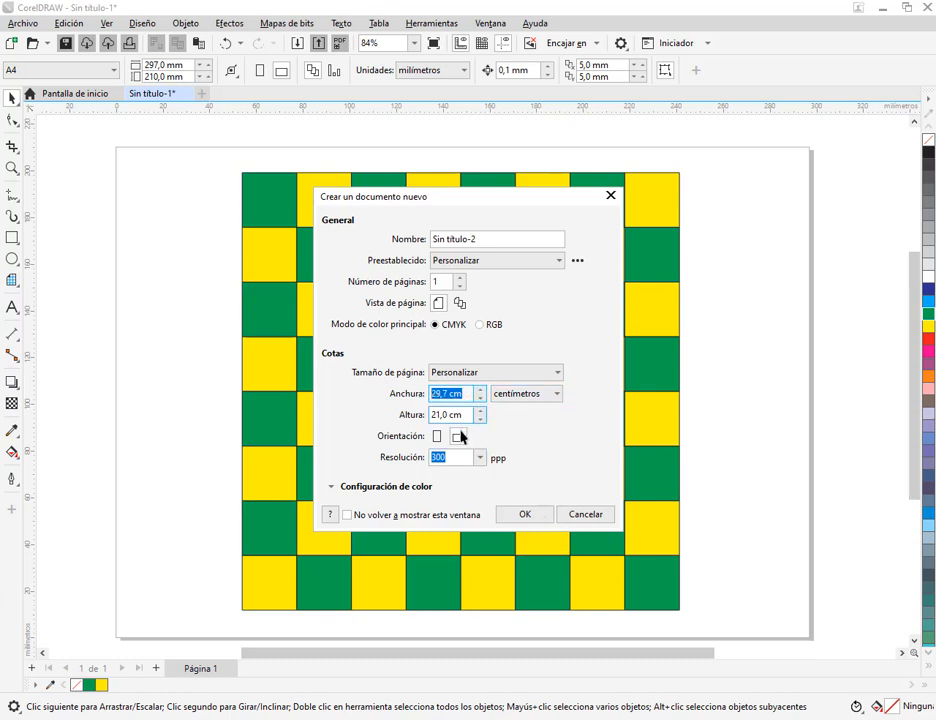
{"action": "type", "text": "10"}
{"action": "left_click_drag", "start_coordinate": [463, 415], "coordinate": [429, 423]}
{"action": "type", "text": "15"}
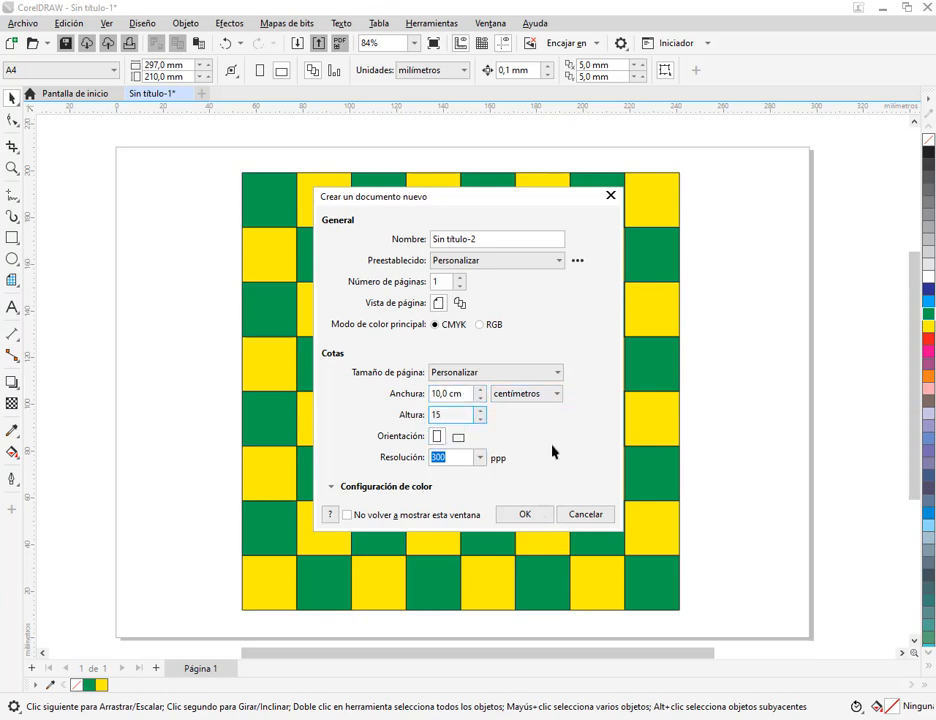
{"action": "left_click", "coordinate": [541, 514]}
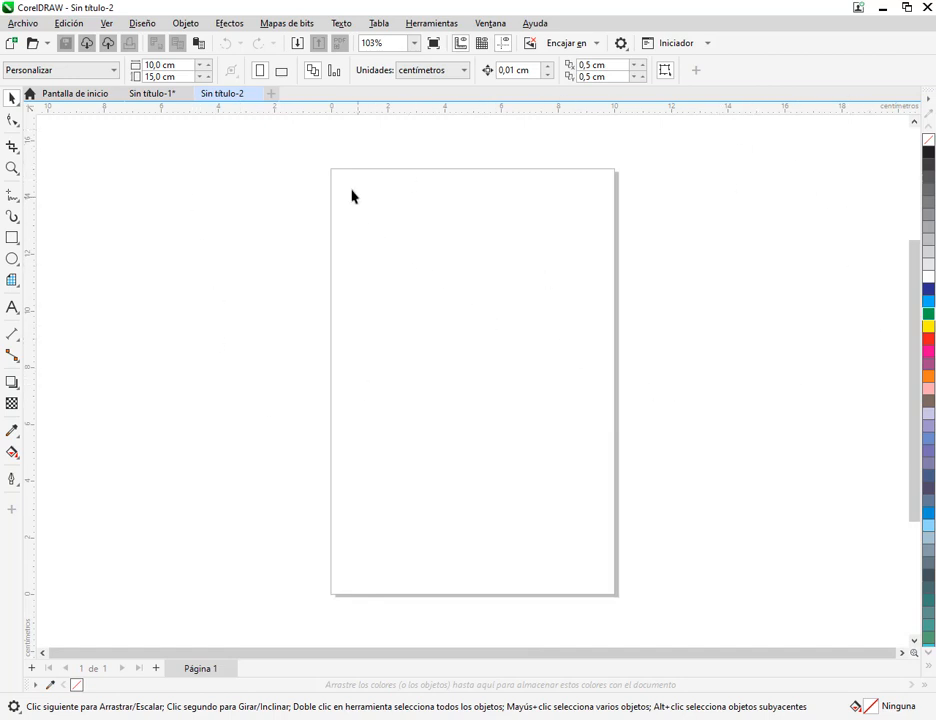
{"action": "left_click_drag", "start_coordinate": [340, 173], "coordinate": [607, 593]}
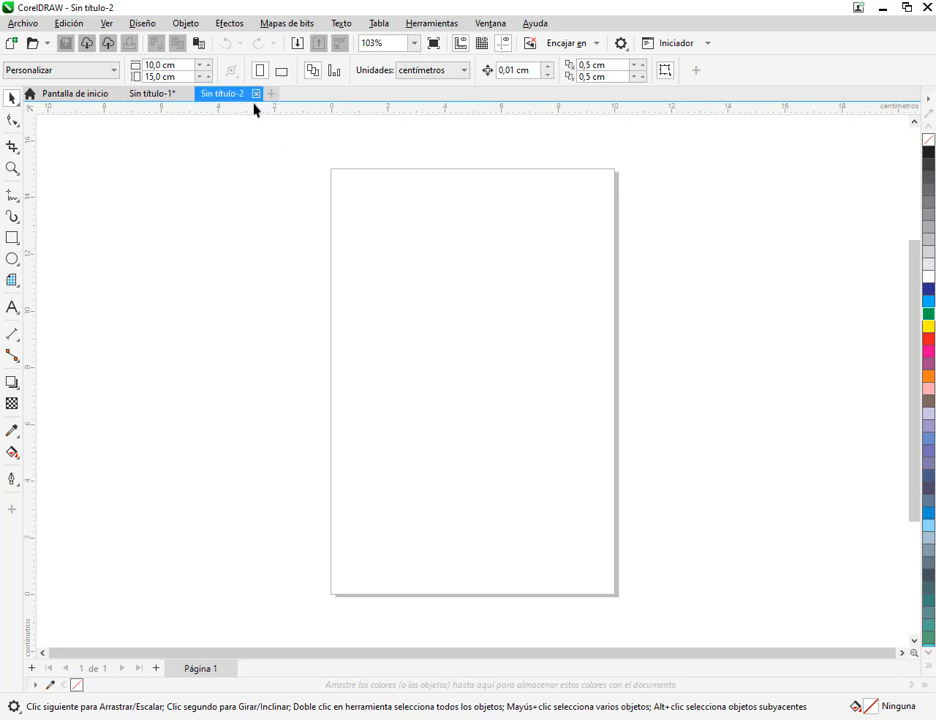
{"action": "left_click", "coordinate": [256, 93]}
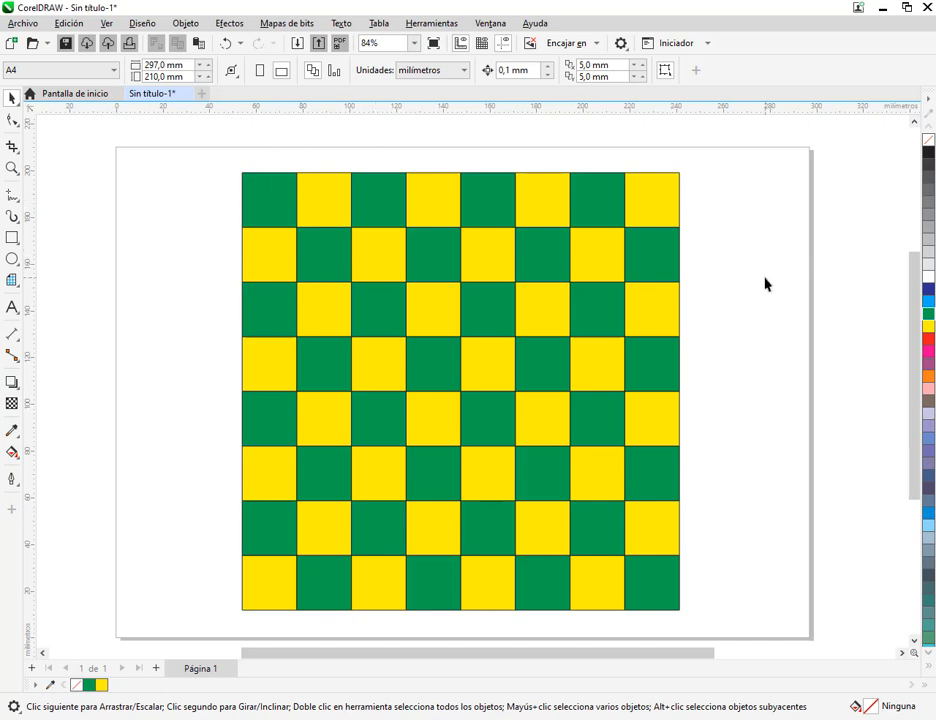
Switch to MANUAL COREL.pdf to examine the reference checkerboard on page 177, and return to the drawing in CorelDRAW
{"action": "left_click", "coordinate": [647, 210]}
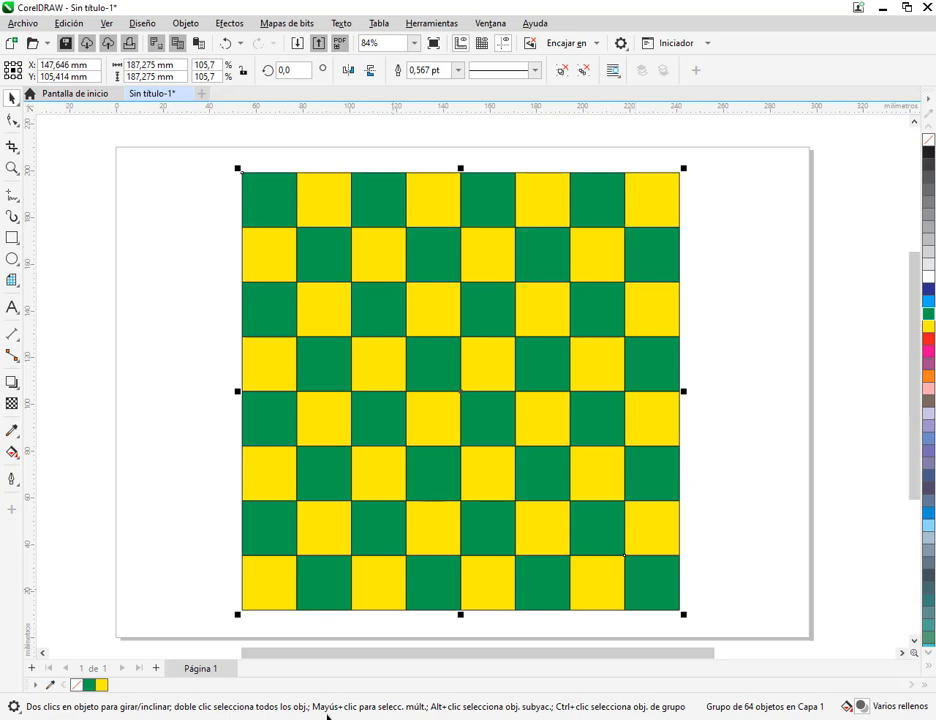
{"action": "key", "text": "alt+Tab"}
{"action": "scroll", "coordinate": [547, 455], "scroll_direction": "down", "scroll_amount": 3}
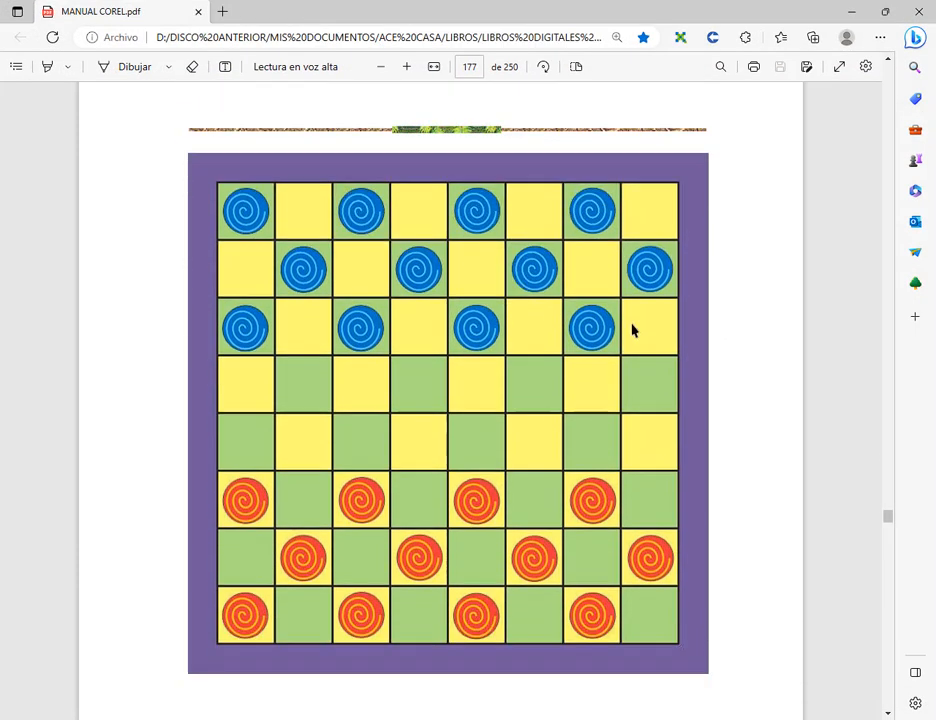
{"action": "left_click", "coordinate": [851, 11]}
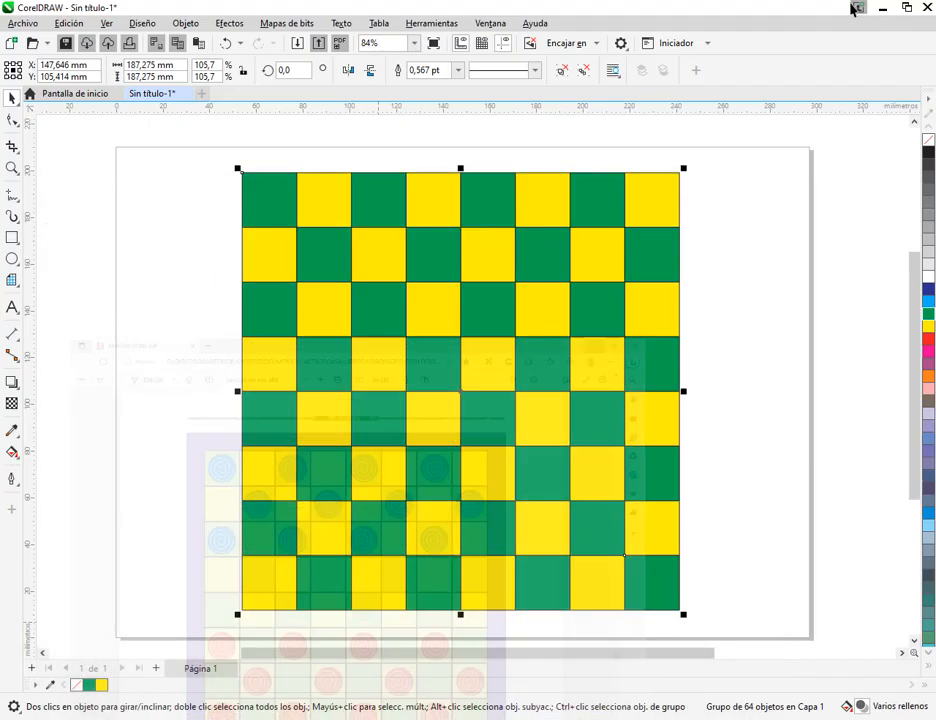
{"action": "left_click", "coordinate": [788, 266]}
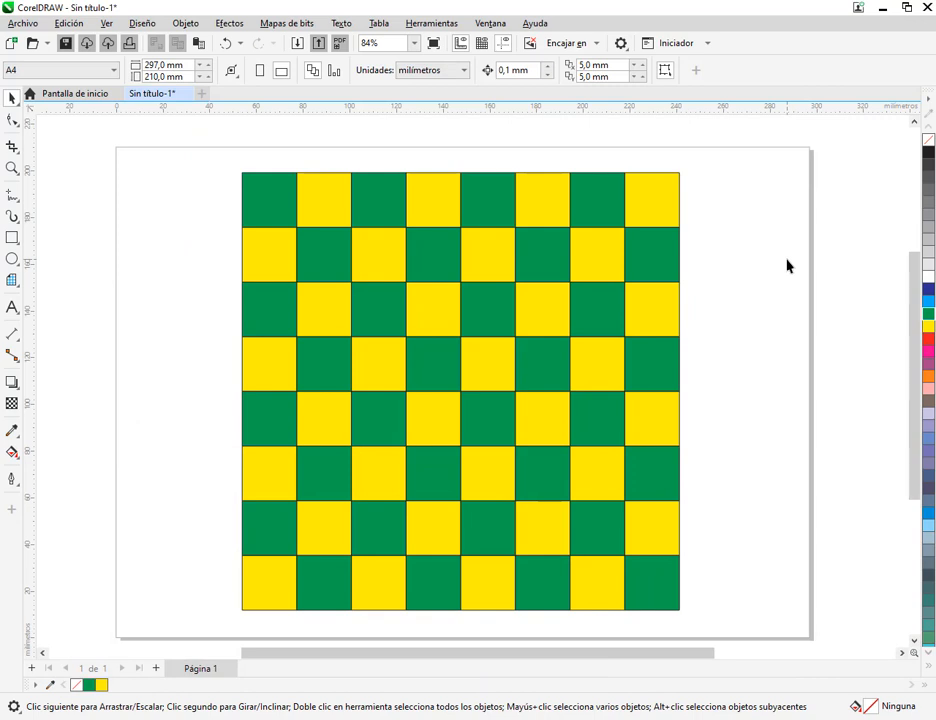
Move the grouped checkerboard to about X 140 mm, Y 106 mm on the page and deselect it
{"action": "left_click", "coordinate": [629, 307]}
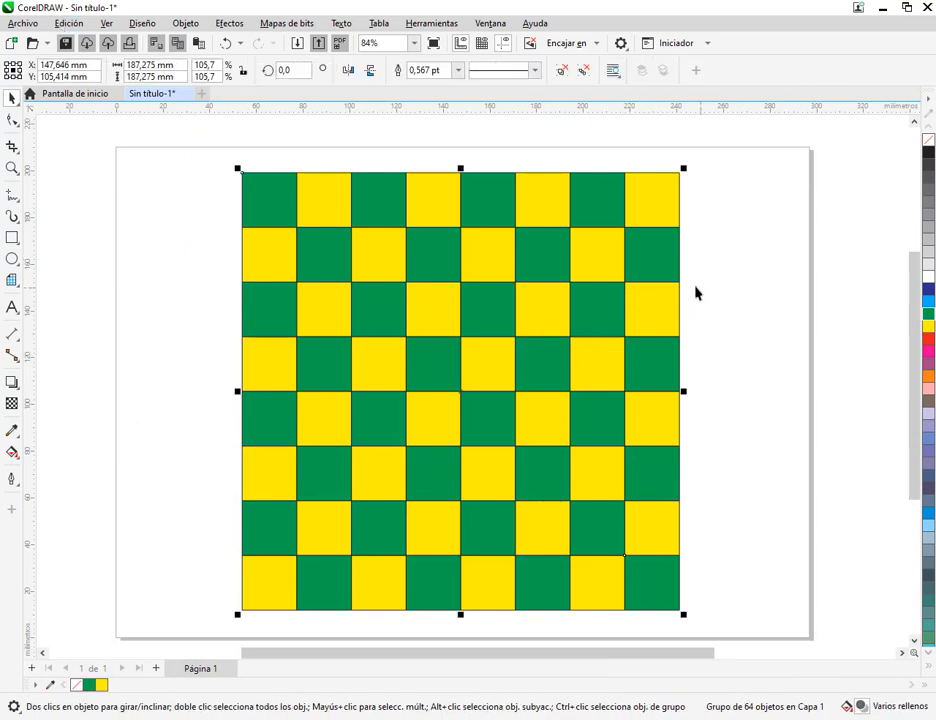
{"action": "right_click", "coordinate": [606, 311]}
{"action": "left_click", "coordinate": [716, 244]}
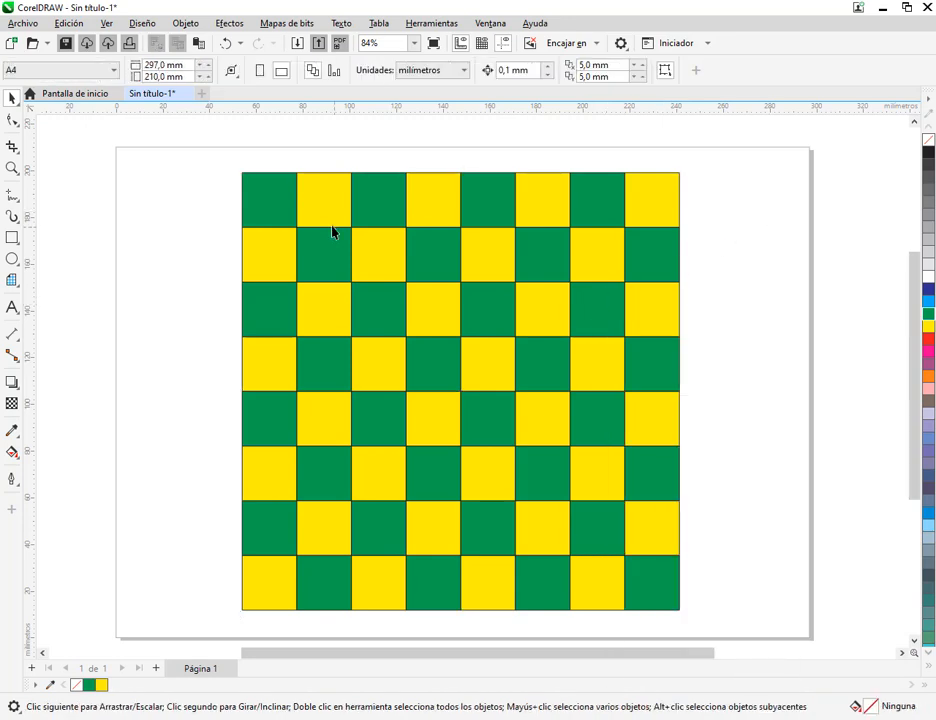
{"action": "left_click", "coordinate": [297, 213]}
{"action": "left_click", "coordinate": [740, 224]}
{"action": "left_click_drag", "start_coordinate": [660, 210], "coordinate": [607, 206]}
{"action": "left_click_drag", "start_coordinate": [590, 212], "coordinate": [611, 216]}
{"action": "left_click", "coordinate": [649, 207]}
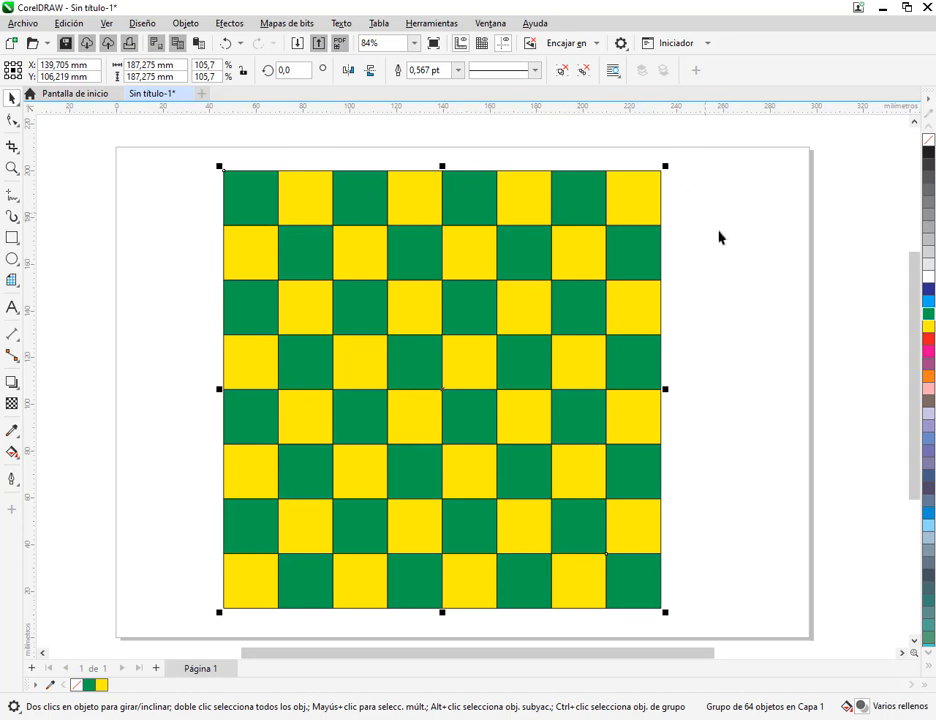
{"action": "left_click", "coordinate": [148, 223]}
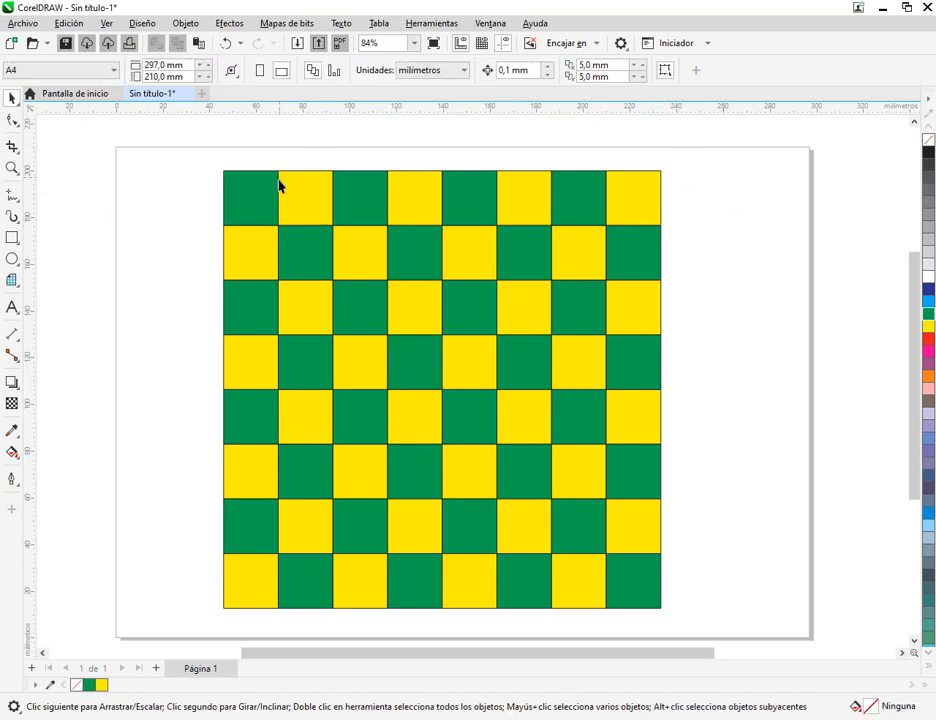
Check the pieces on the manual's reference board and draw a circle about 23.4 mm in diameter filling the checkerboard's top-left square
{"action": "key", "text": "alt+Tab"}
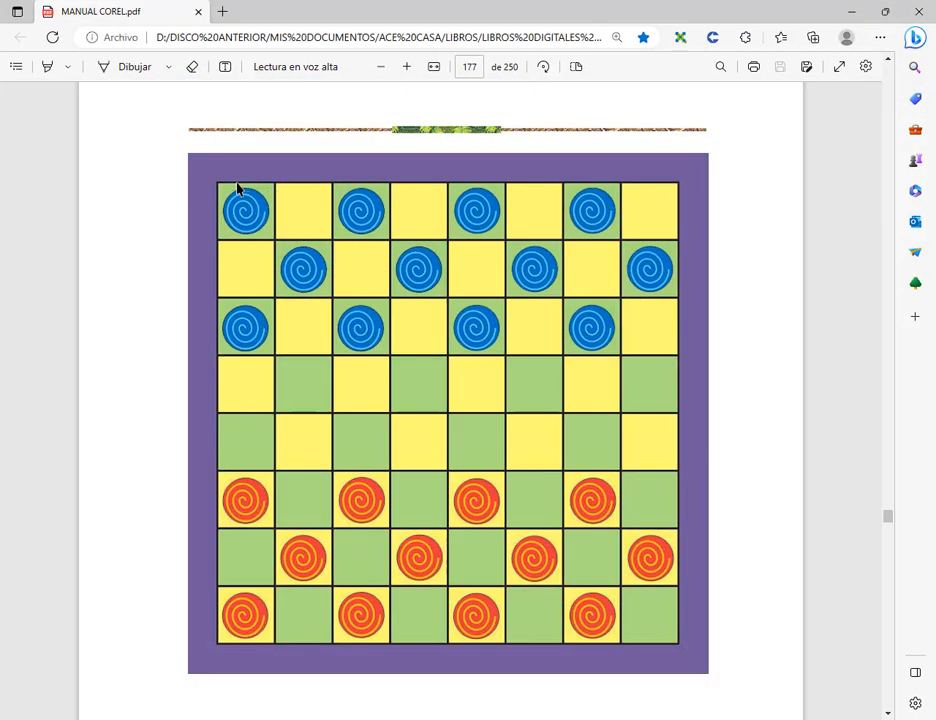
{"action": "left_click", "coordinate": [851, 11]}
{"action": "left_click", "coordinate": [12, 259]}
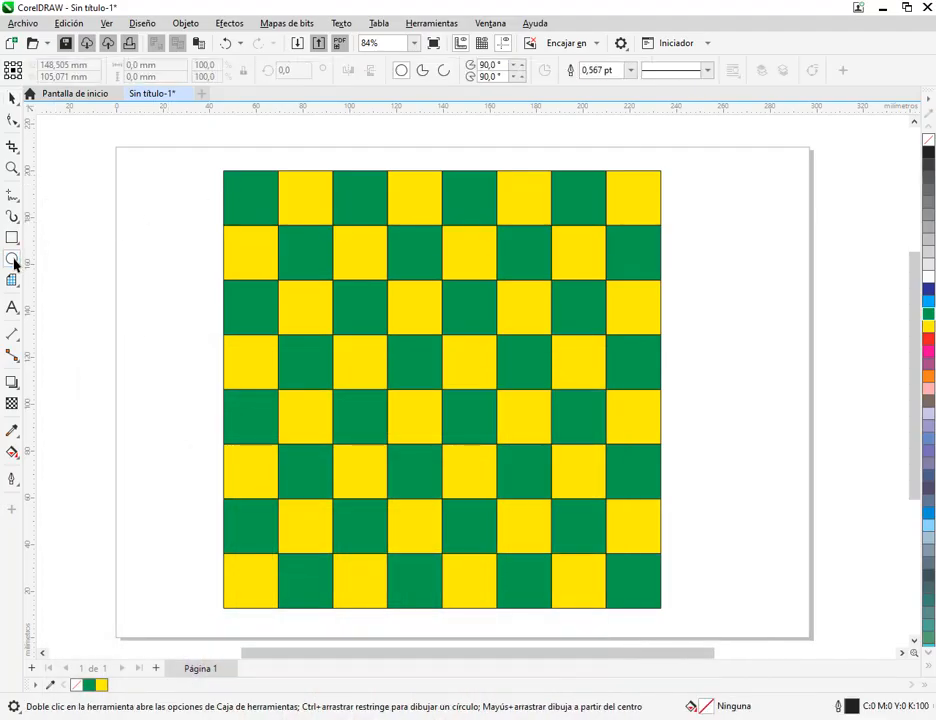
{"action": "left_click_drag", "start_coordinate": [224, 172], "coordinate": [279, 227]}
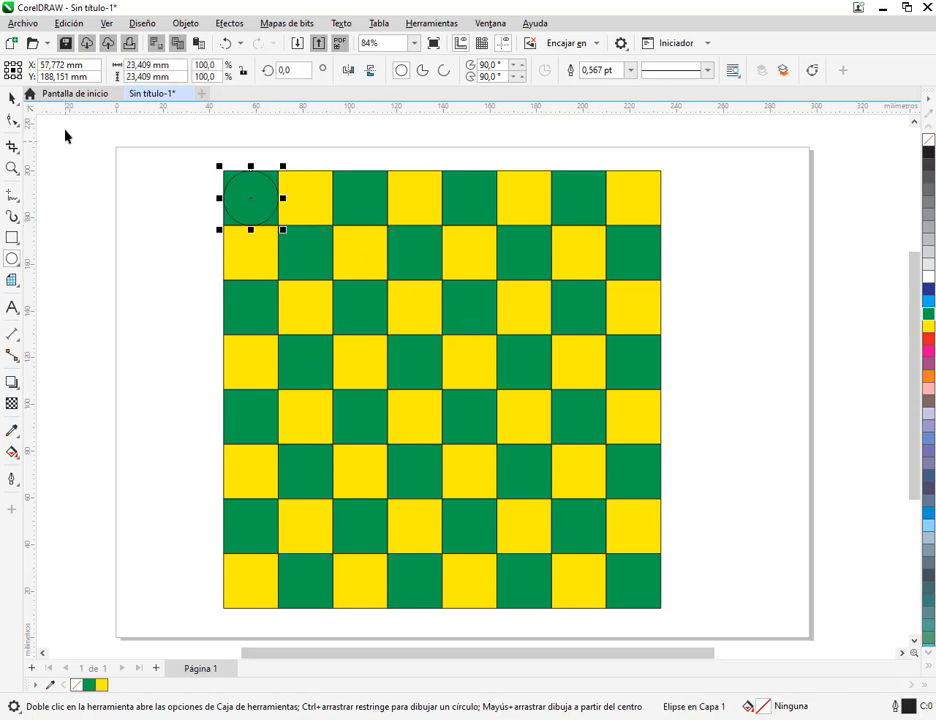
{"action": "left_click", "coordinate": [12, 98]}
Try a slight proportional reduction of the circle in the top-left square, undo it and deselect the circle
{"action": "left_click_drag", "start_coordinate": [283, 166], "coordinate": [277, 172]}
{"action": "key", "text": "ctrl+z"}
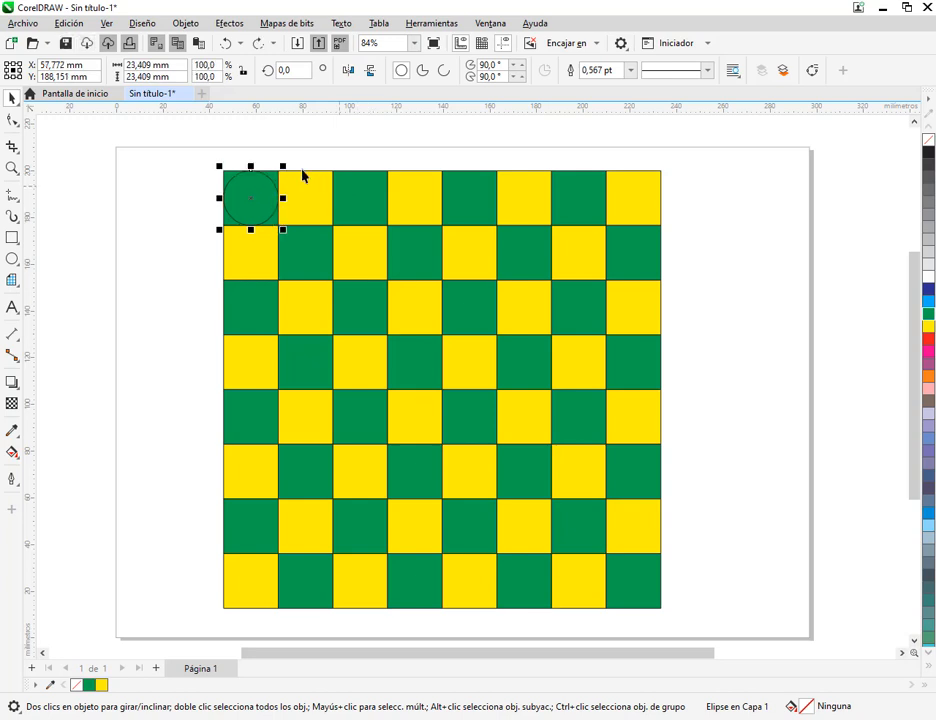
{"action": "scroll", "coordinate": [260, 199], "scroll_direction": "up", "scroll_amount": 1}
{"action": "scroll", "coordinate": [260, 199], "scroll_direction": "up", "scroll_amount": 3}
{"action": "key", "text": "Escape"}
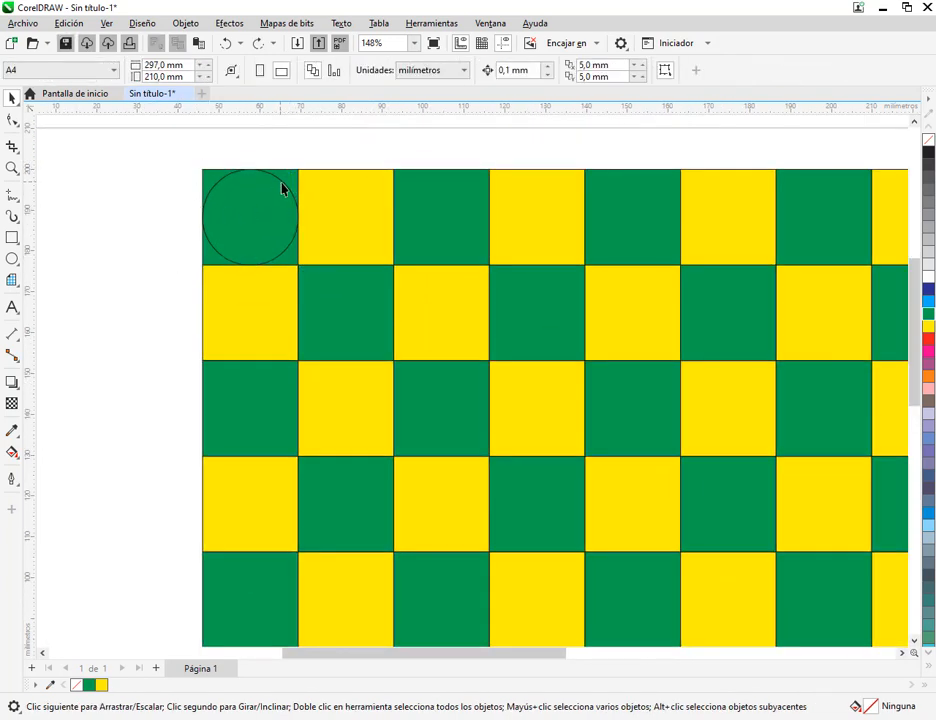
Restore the accidentally shifted checkerboard group to its place under the circle and lock the group
{"action": "left_click_drag", "start_coordinate": [286, 182], "coordinate": [356, 169]}
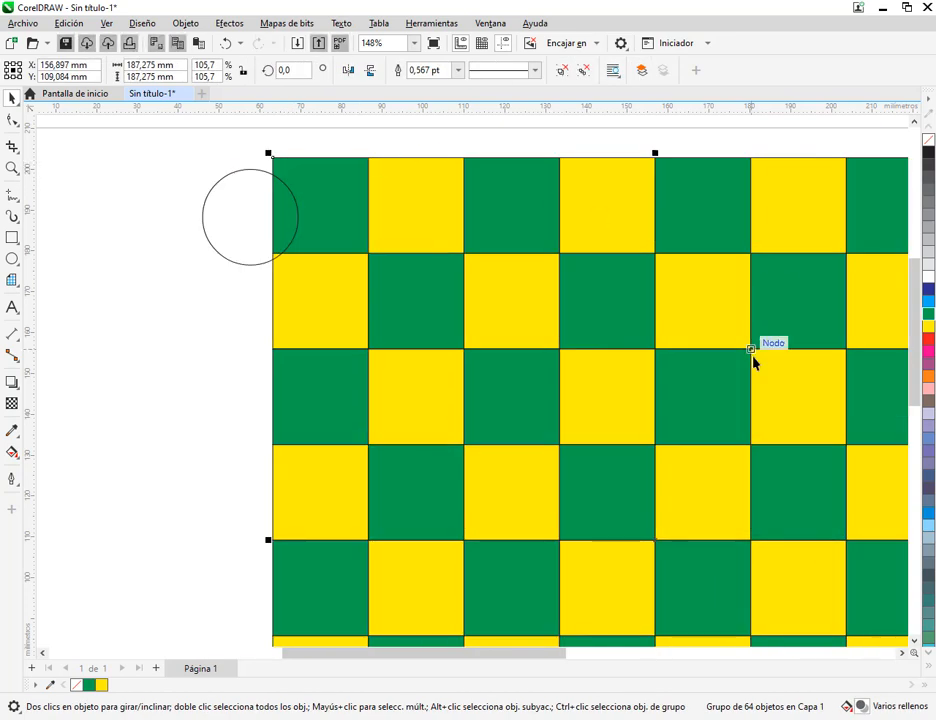
{"action": "left_click_drag", "start_coordinate": [607, 300], "coordinate": [536, 311]}
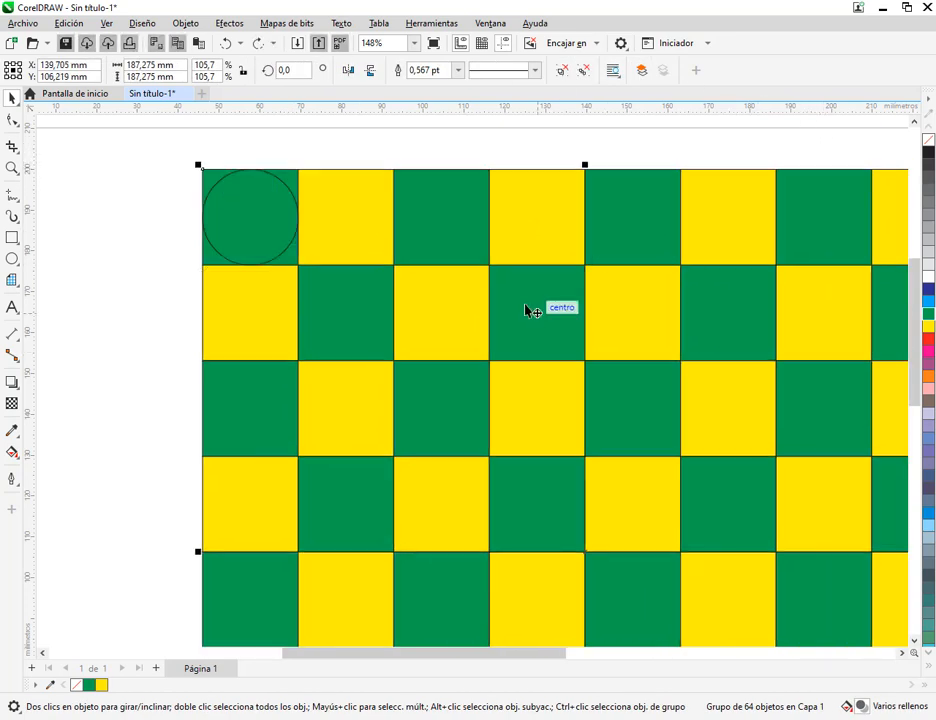
{"action": "right_click", "coordinate": [463, 294]}
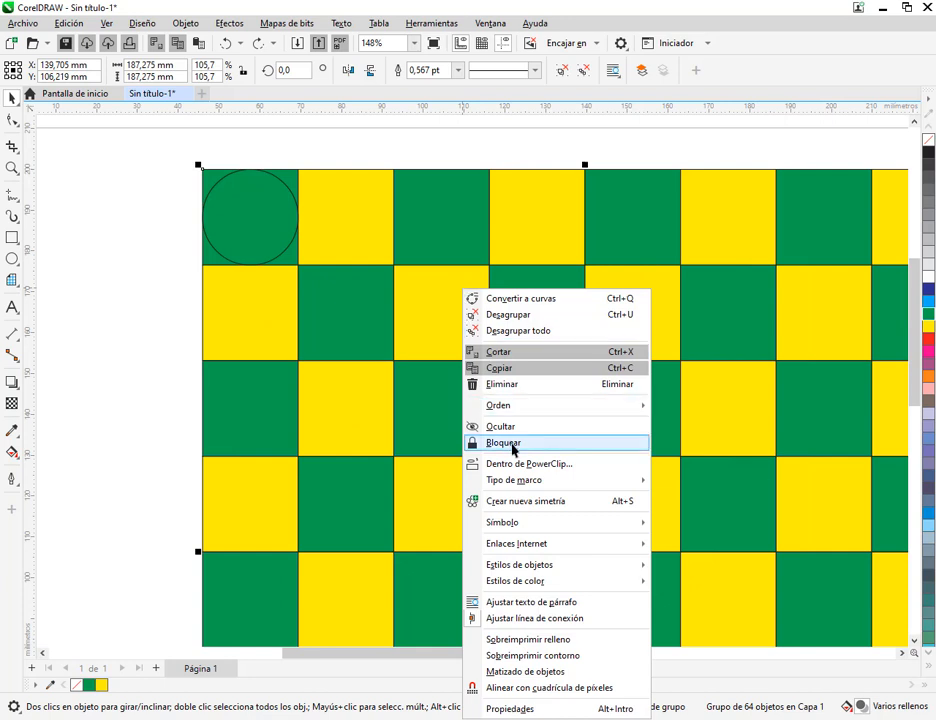
{"action": "left_click", "coordinate": [512, 443]}
{"action": "left_click", "coordinate": [94, 244]}
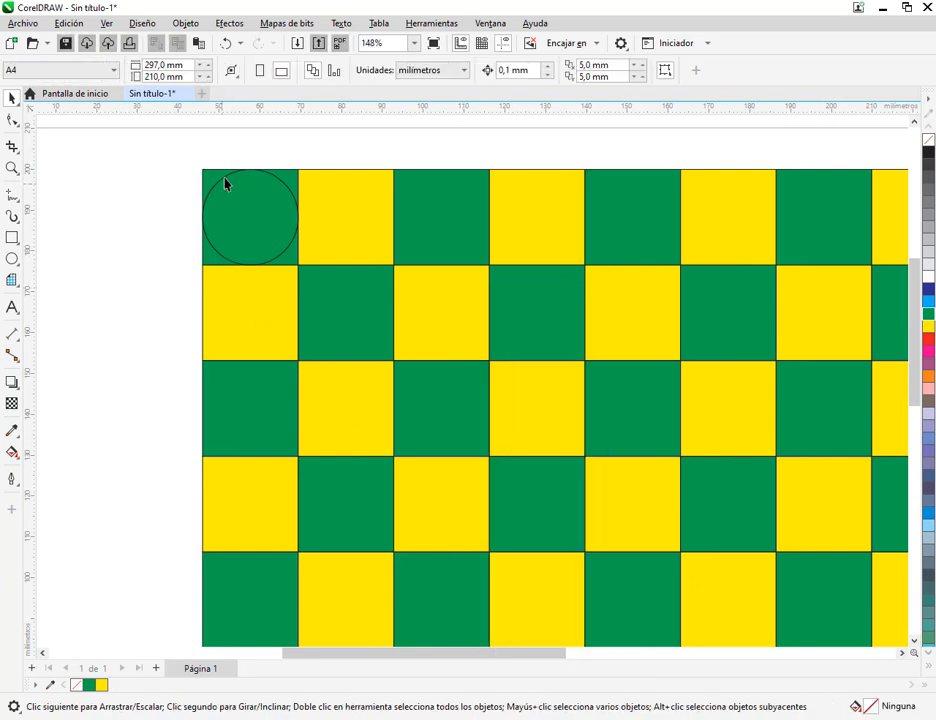
Test the lock by trying to move the checkerboard, shift the circle towards the neighbouring yellow square and undo the shift
{"action": "left_click_drag", "start_coordinate": [349, 311], "coordinate": [349, 305]}
{"action": "left_click_drag", "start_coordinate": [255, 236], "coordinate": [329, 232]}
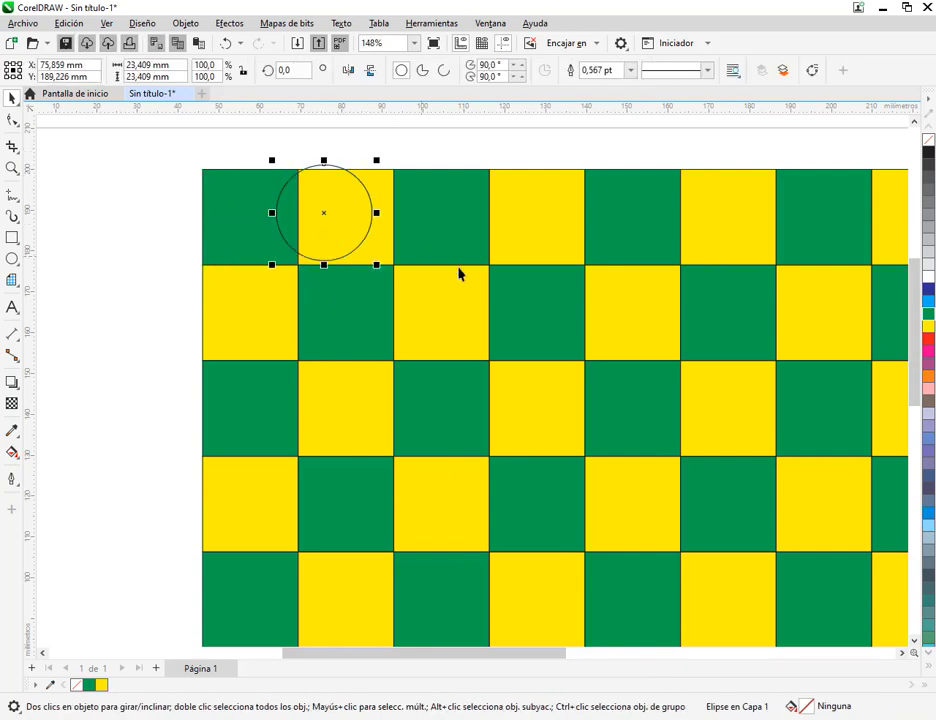
{"action": "left_click", "coordinate": [228, 44]}
Select the circle in the top-left square and compare it with the pieces on the manual's reference checkerboard
{"action": "scroll", "coordinate": [290, 270], "scroll_direction": "up", "scroll_amount": 2}
{"action": "scroll", "coordinate": [277, 288], "scroll_direction": "up", "scroll_amount": 2}
{"action": "left_click", "coordinate": [363, 201]}
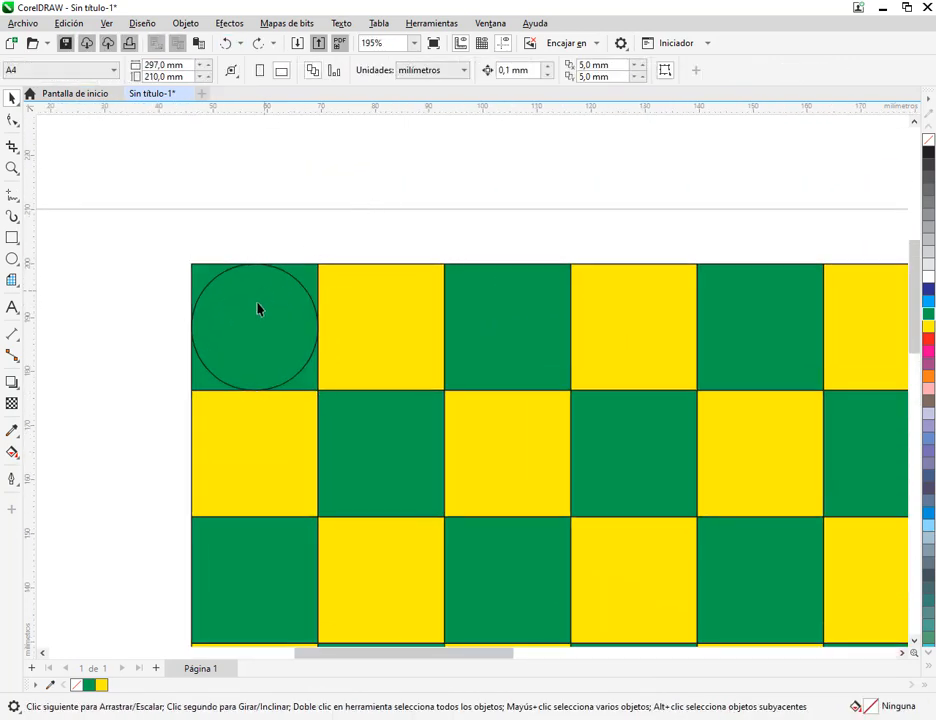
{"action": "left_click", "coordinate": [258, 305]}
{"action": "left_click", "coordinate": [573, 236]}
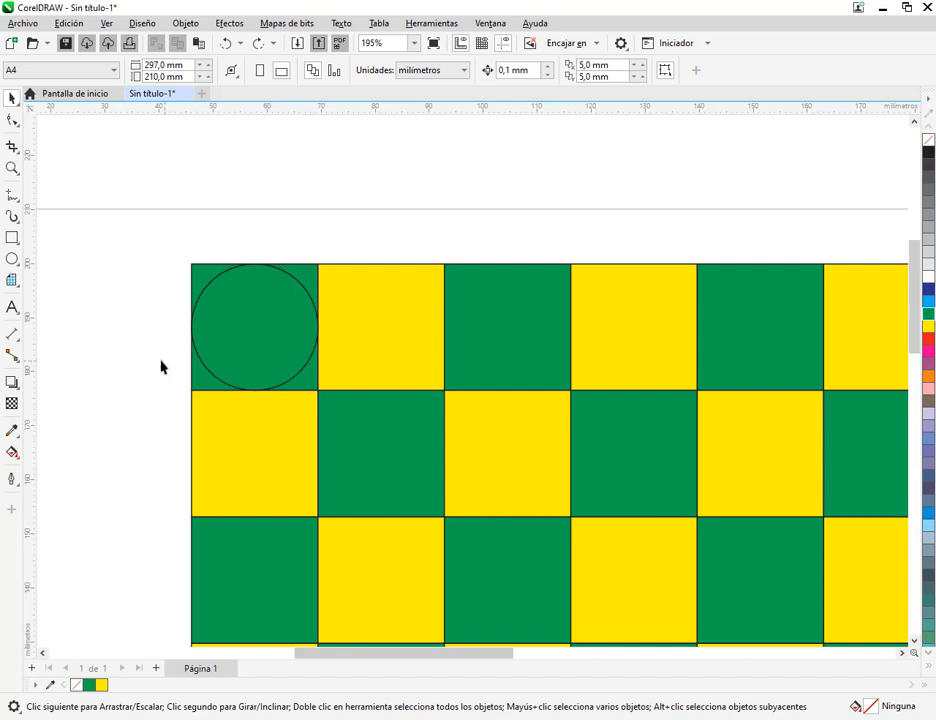
{"action": "left_click", "coordinate": [243, 338]}
{"action": "left_click", "coordinate": [341, 184]}
{"action": "left_click", "coordinate": [230, 355]}
{"action": "left_click", "coordinate": [341, 258]}
{"action": "left_click", "coordinate": [300, 288]}
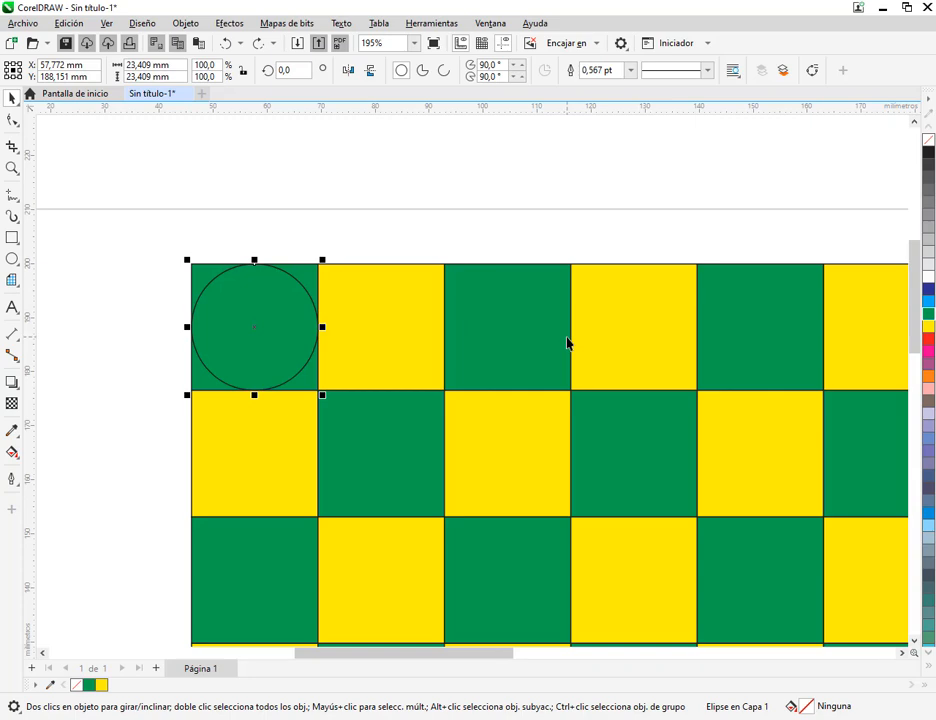
{"action": "key", "text": "alt+Tab"}
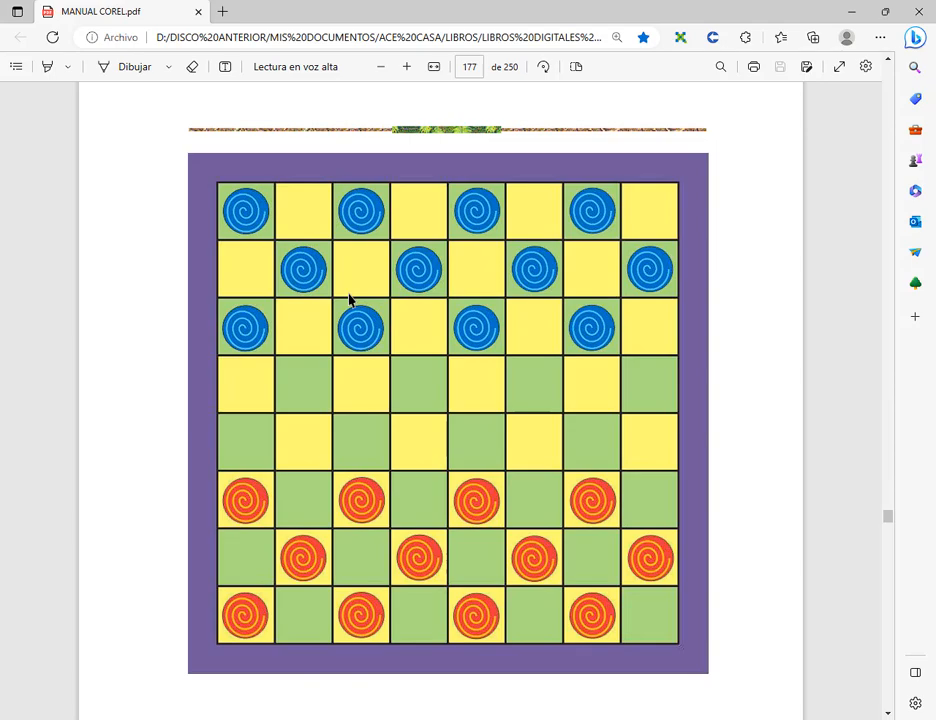
{"action": "key", "text": "alt+Tab"}
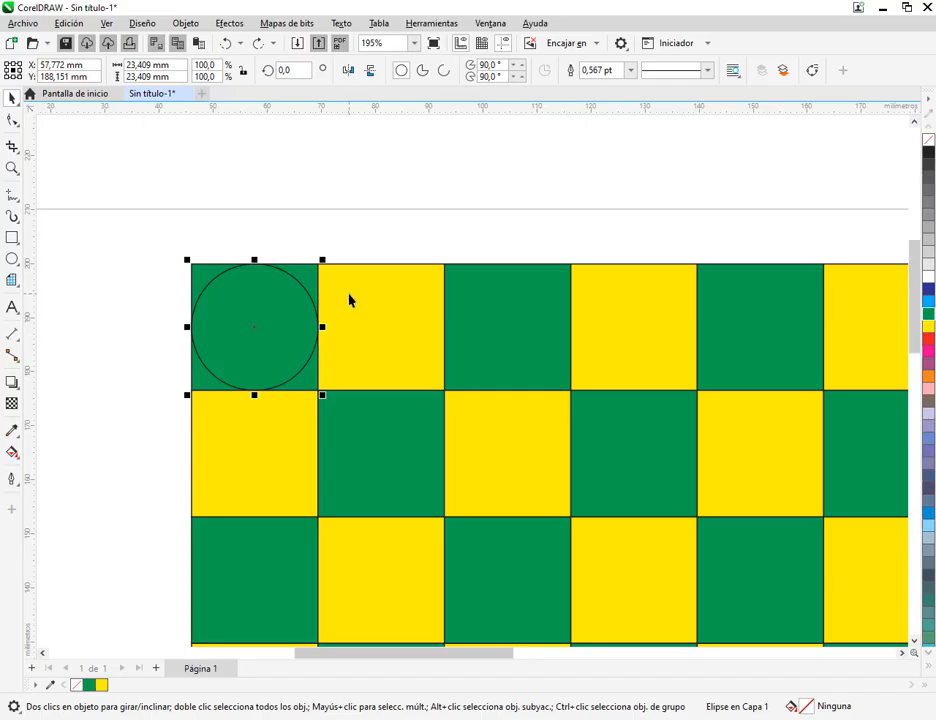
Scale the circle in the top-left square proportionally from its corner, trying 50% first and ending at 38.2%, about 8.9 mm in diameter
{"action": "left_click", "coordinate": [382, 245]}
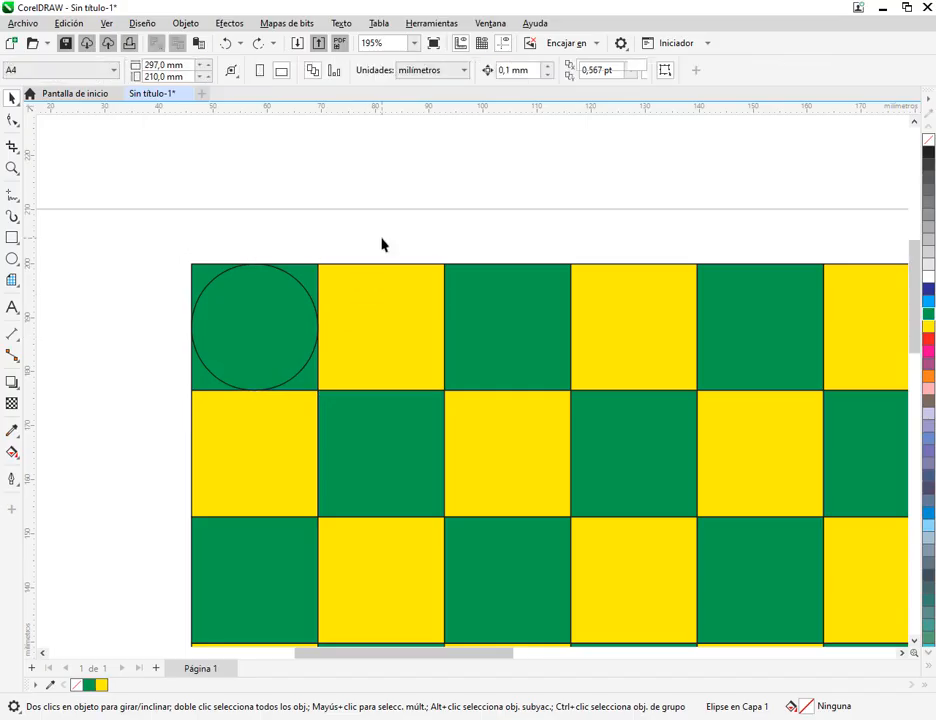
{"action": "left_click", "coordinate": [284, 311]}
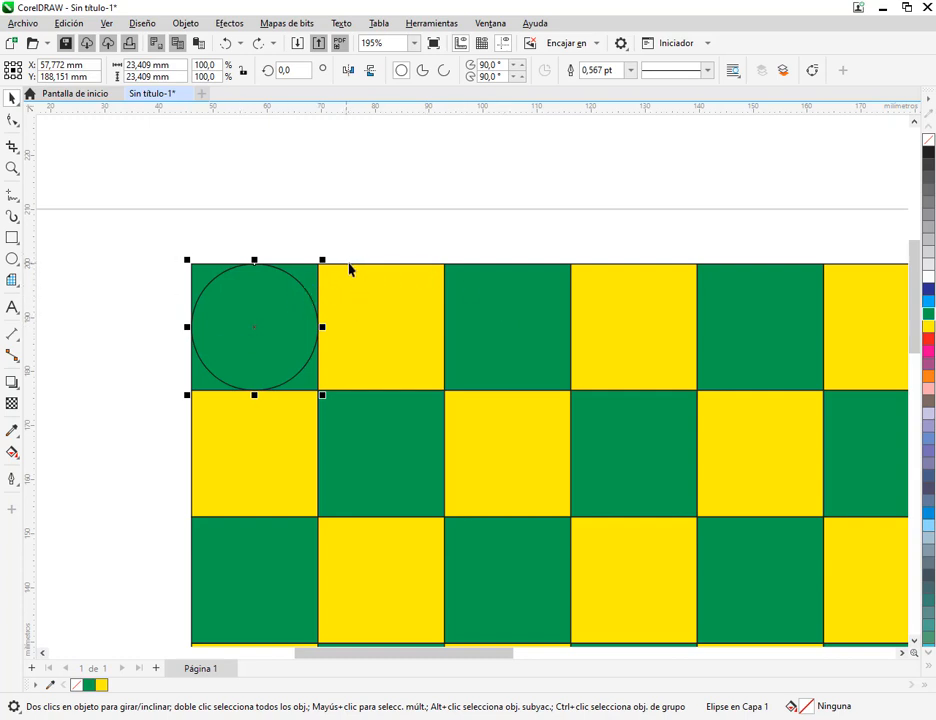
{"action": "left_click_drag", "start_coordinate": [322, 260], "coordinate": [262, 329]}
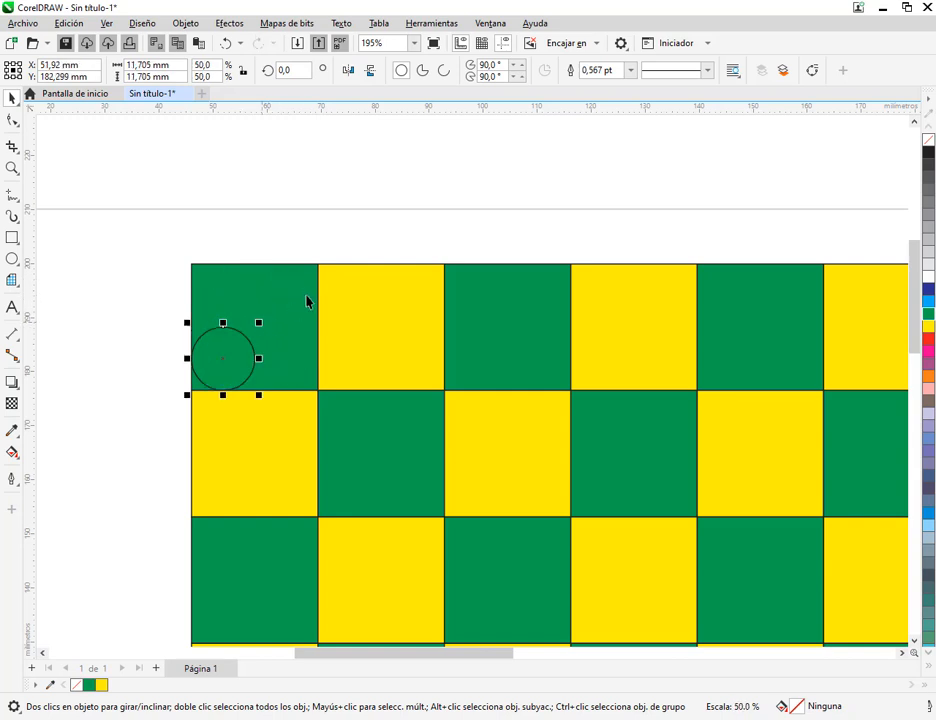
{"action": "key", "text": "ctrl+z"}
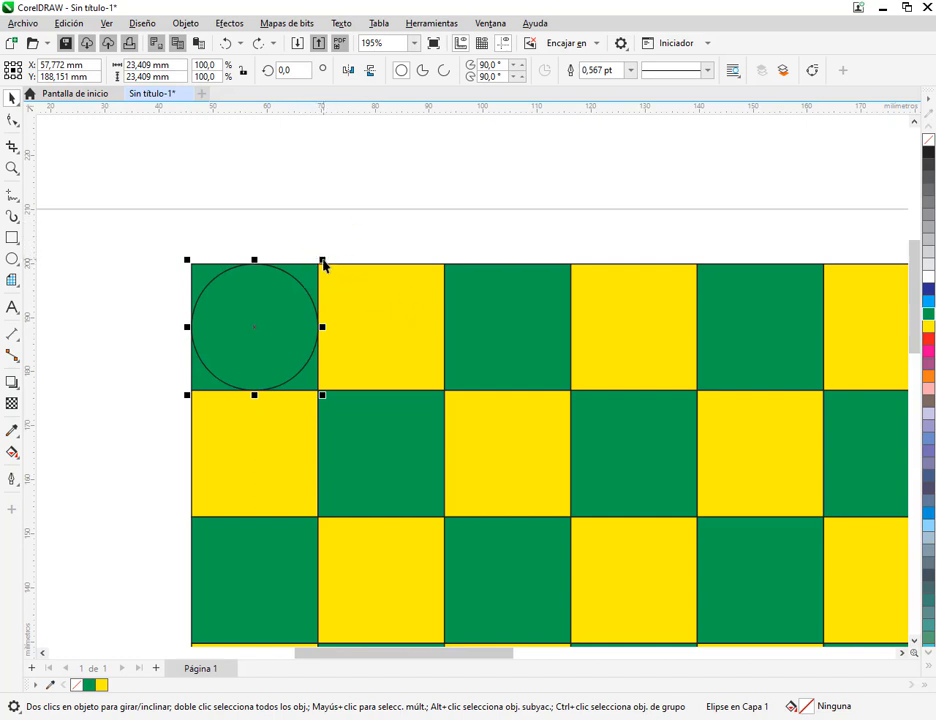
{"action": "left_click_drag", "start_coordinate": [323, 263], "coordinate": [244, 338]}
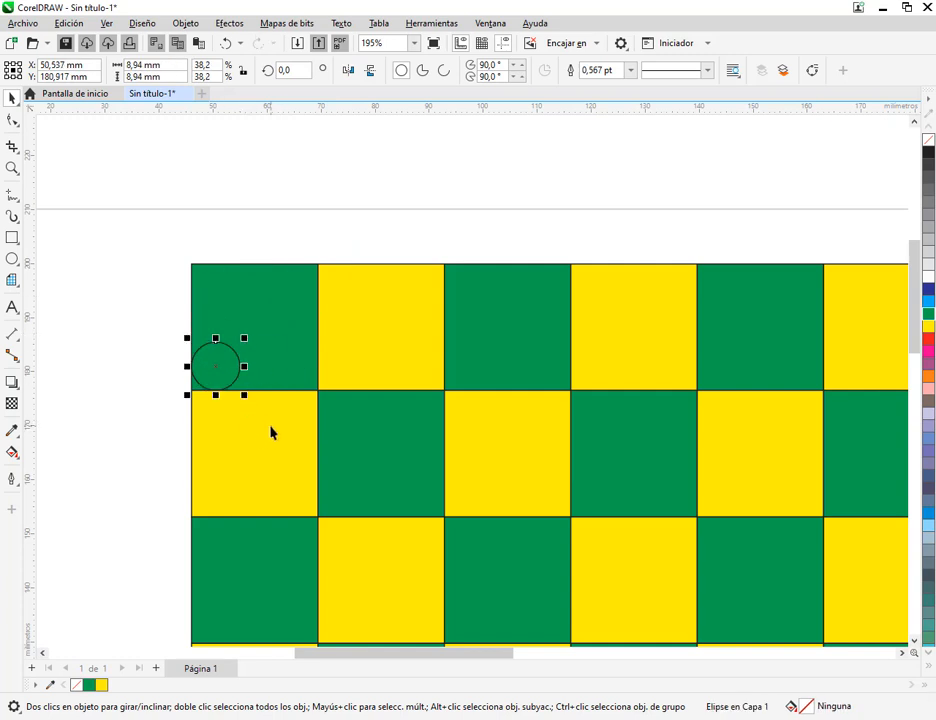
Undo the corner scaling and shrink the circle about its centre to 67.9%, about 15.9 mm in diameter
{"action": "key", "text": "ctrl+z"}
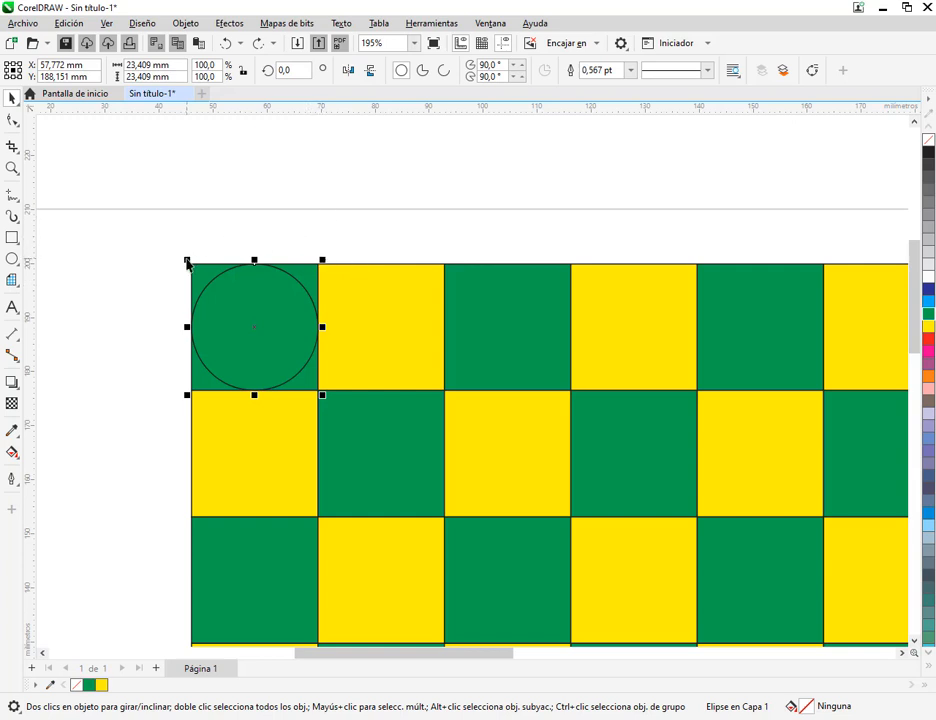
{"action": "left_click_drag", "start_coordinate": [186, 262], "coordinate": [207, 279]}
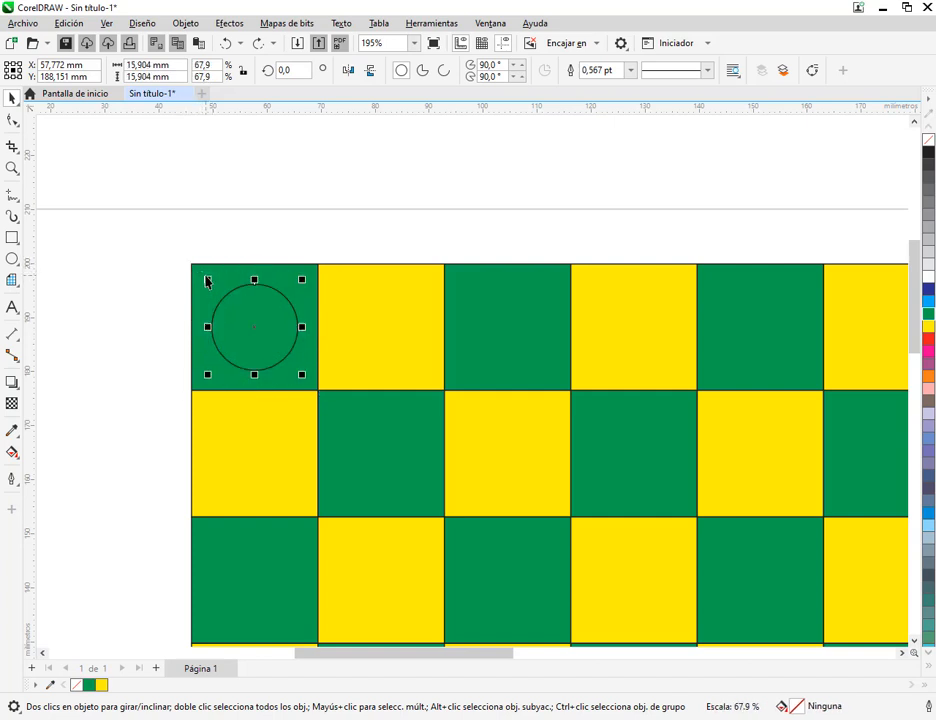
{"action": "scroll", "coordinate": [466, 396], "scroll_direction": "down", "scroll_amount": 1}
{"action": "left_click_drag", "start_coordinate": [466, 396], "coordinate": [323, 289]}
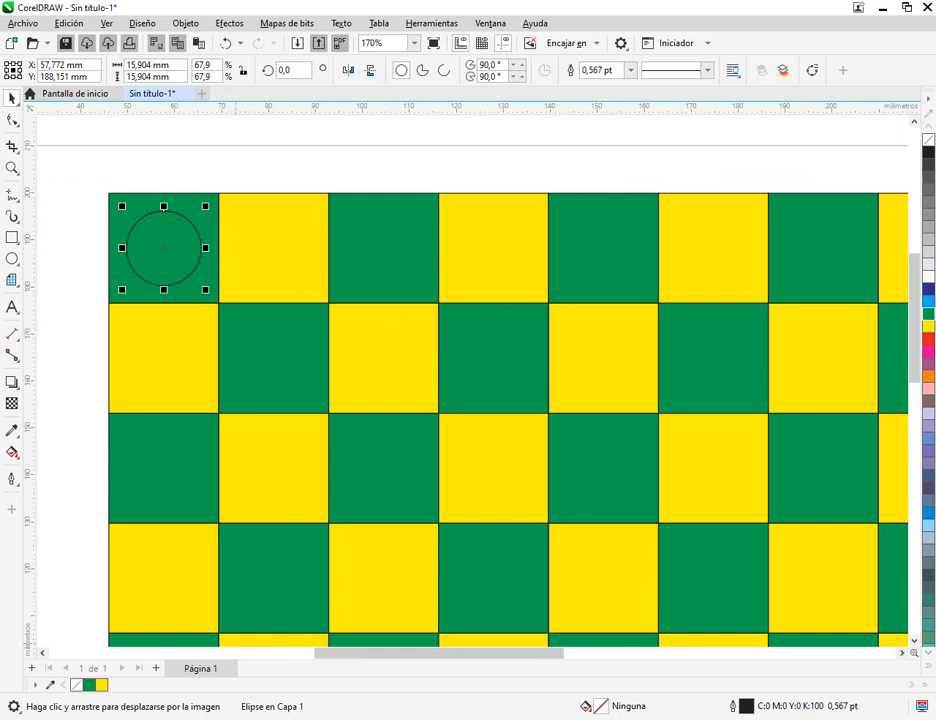
Check the piece colour on the manual's reference checkerboard and fill the circle with cyan
{"action": "key", "text": "alt+Tab"}
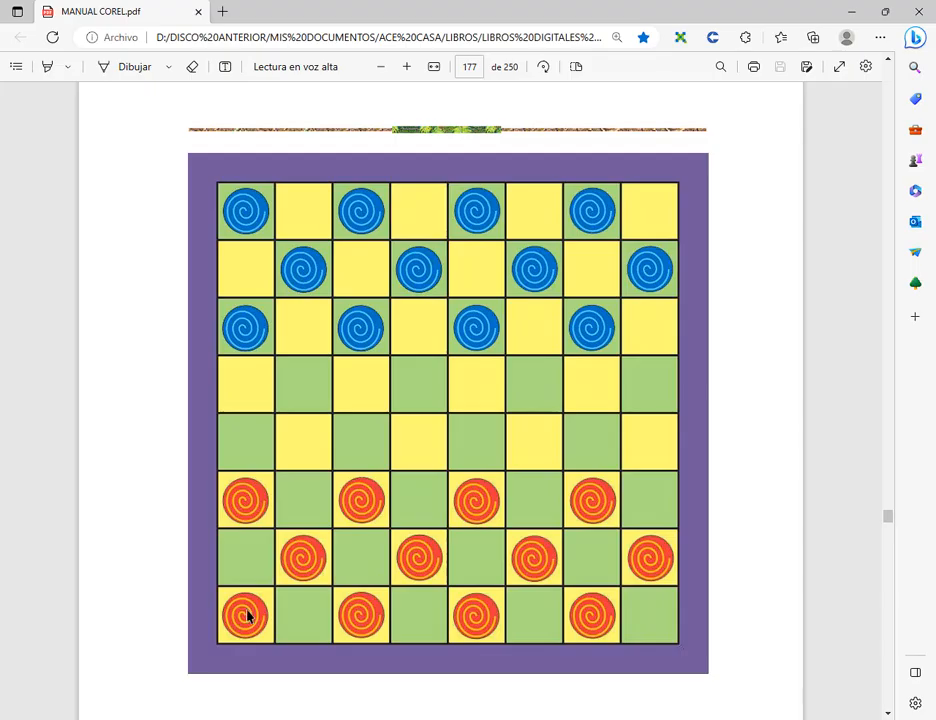
{"action": "left_click", "coordinate": [848, 12]}
{"action": "left_click", "coordinate": [928, 300]}
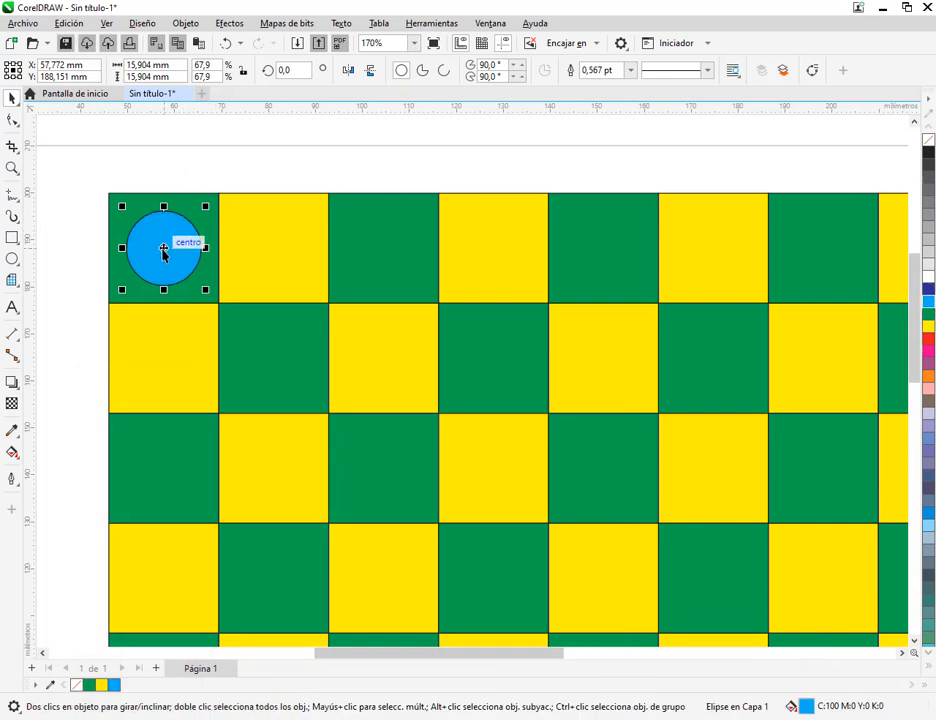
Try placing the circle diagonally towards the second row and a copy straight below it, undoing each attempt
{"action": "scroll", "coordinate": [407, 290], "scroll_direction": "down", "scroll_amount": 1}
{"action": "left_click_drag", "start_coordinate": [460, 324], "coordinate": [391, 295]}
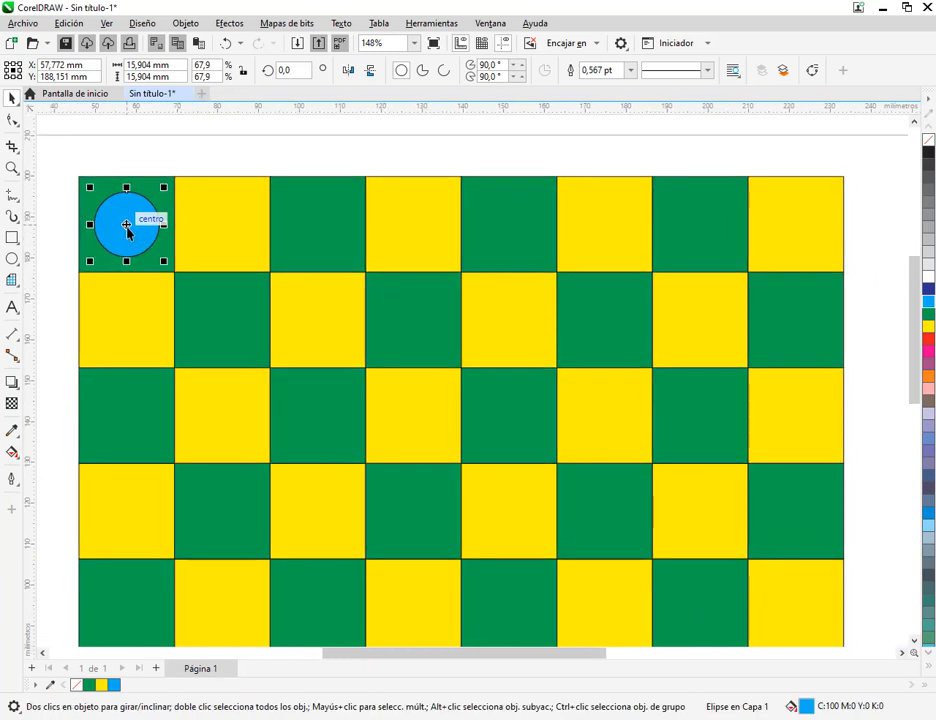
{"action": "left_click_drag", "start_coordinate": [127, 225], "coordinate": [243, 266]}
{"action": "key", "text": "ctrl+z"}
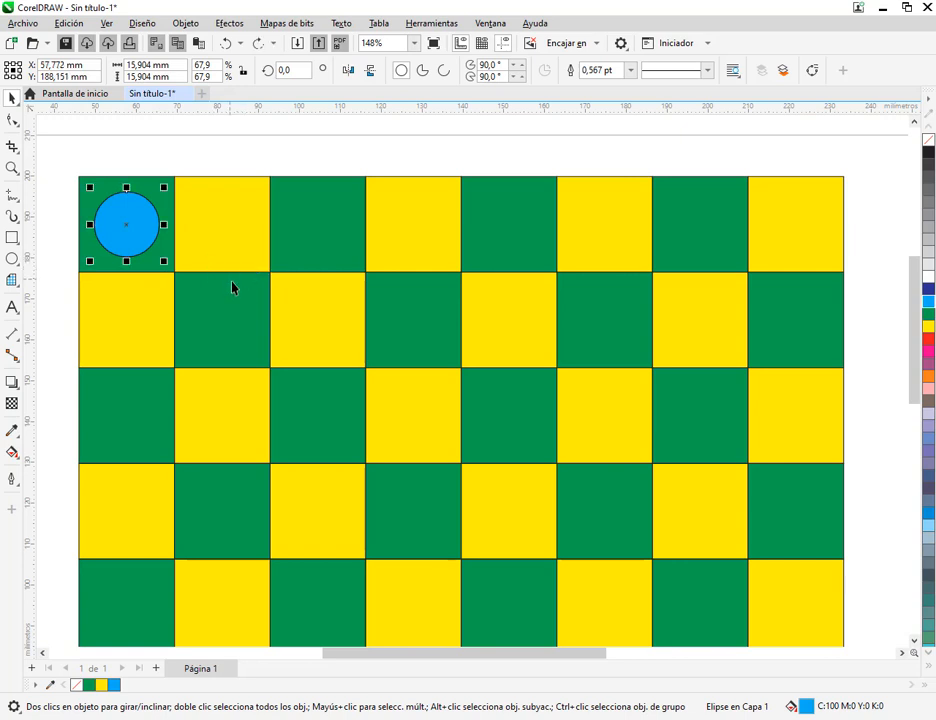
{"action": "left_click_drag", "start_coordinate": [129, 230], "coordinate": [128, 272]}
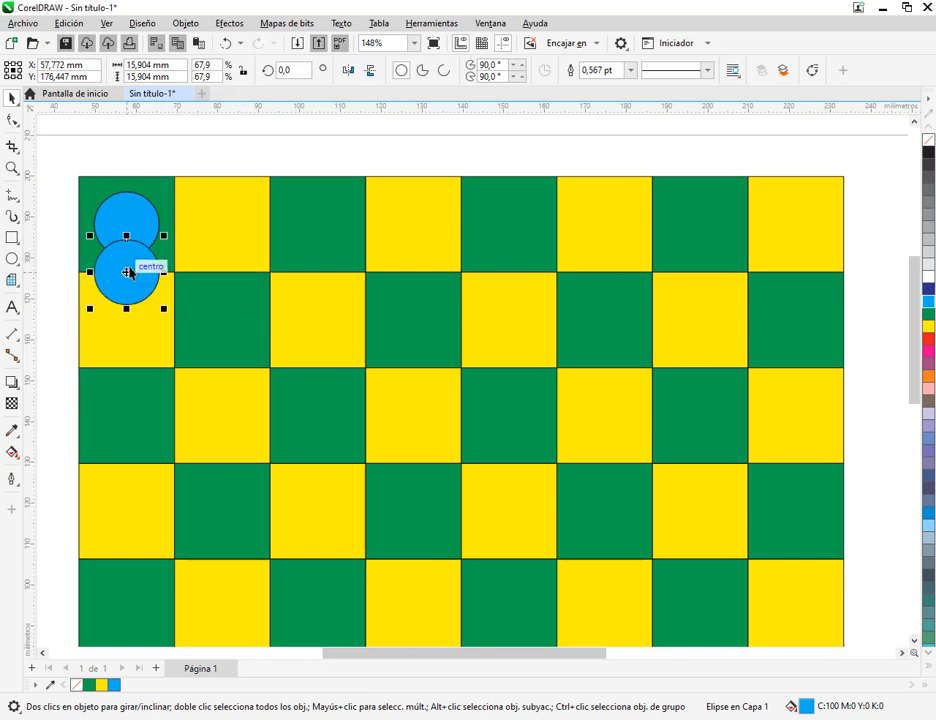
{"action": "key", "text": "ctrl+z"}
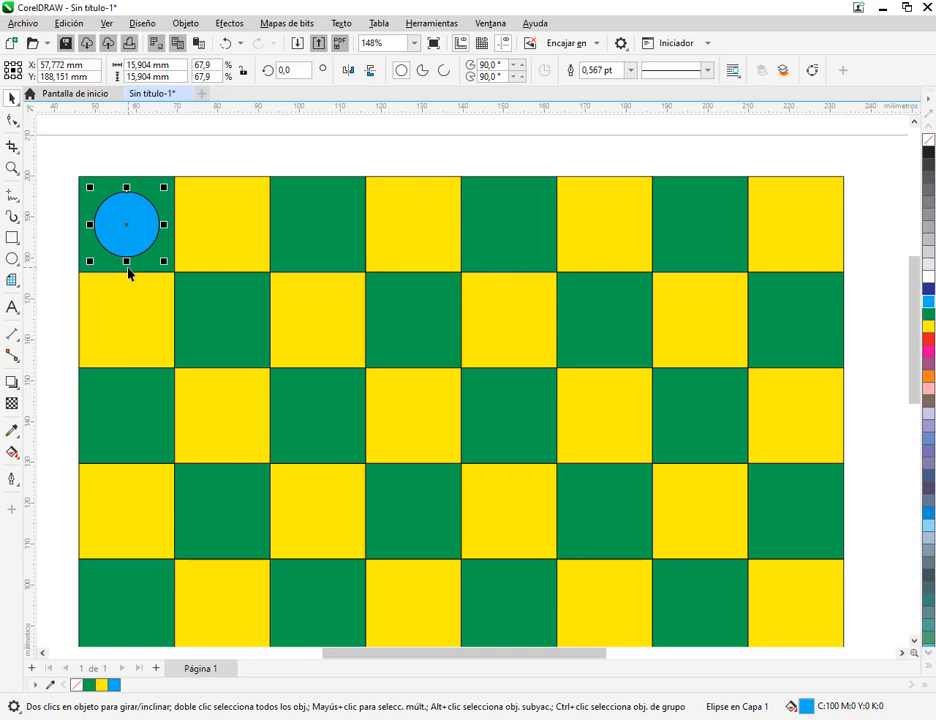
Drop a copy of the circle near the second row's first green square, delete it and reselect the original
{"action": "left_click", "coordinate": [218, 193]}
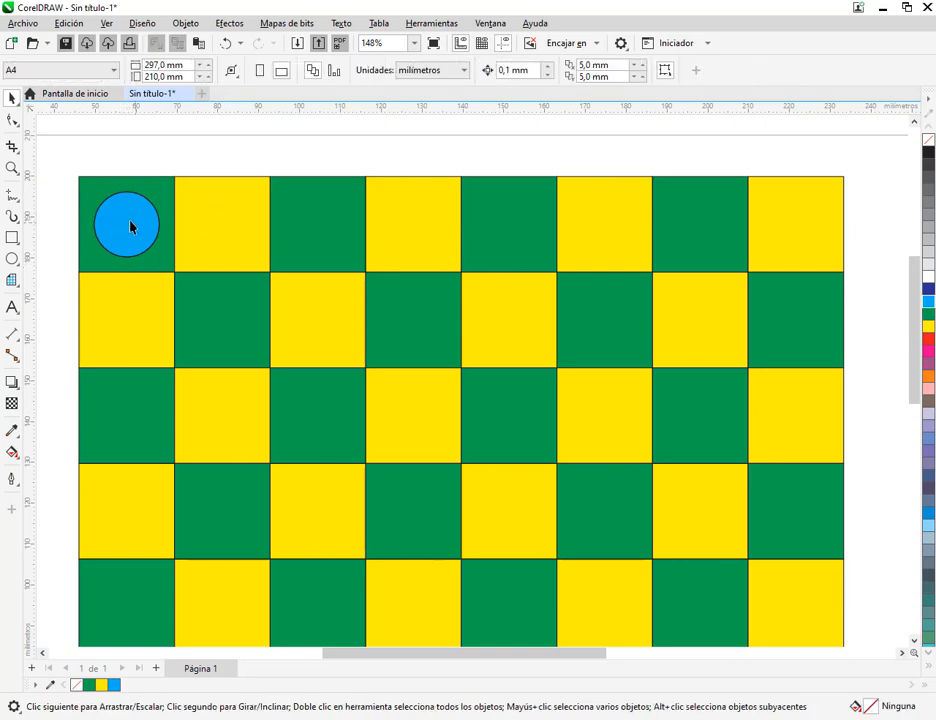
{"action": "left_click", "coordinate": [138, 239]}
{"action": "left_click_drag", "start_coordinate": [138, 239], "coordinate": [269, 328]}
{"action": "right_click", "coordinate": [269, 328]}
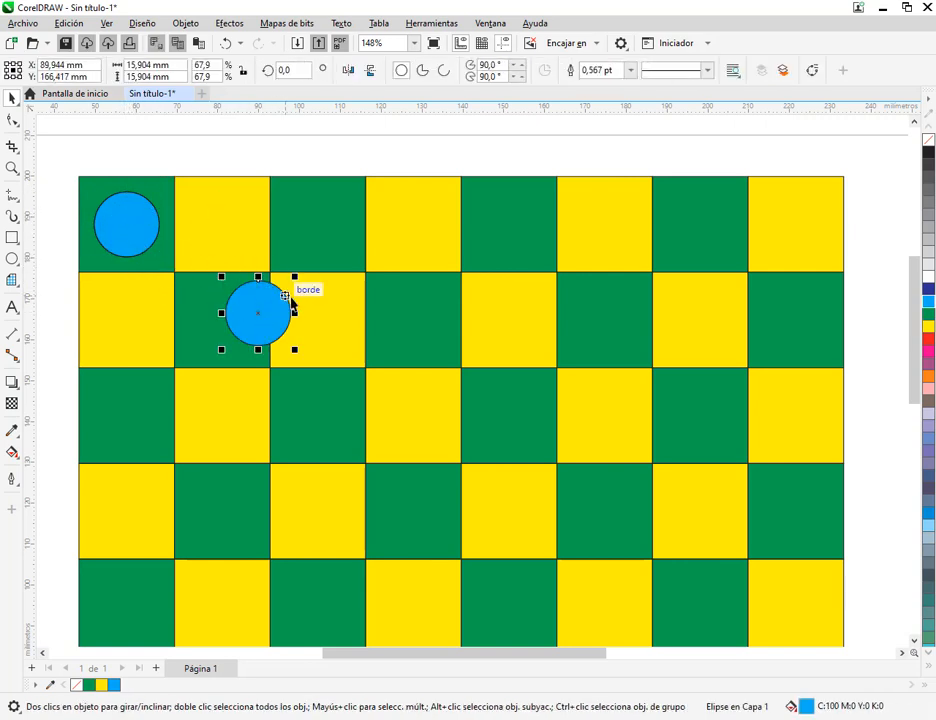
{"action": "key", "text": "Delete"}
{"action": "left_click", "coordinate": [130, 228]}
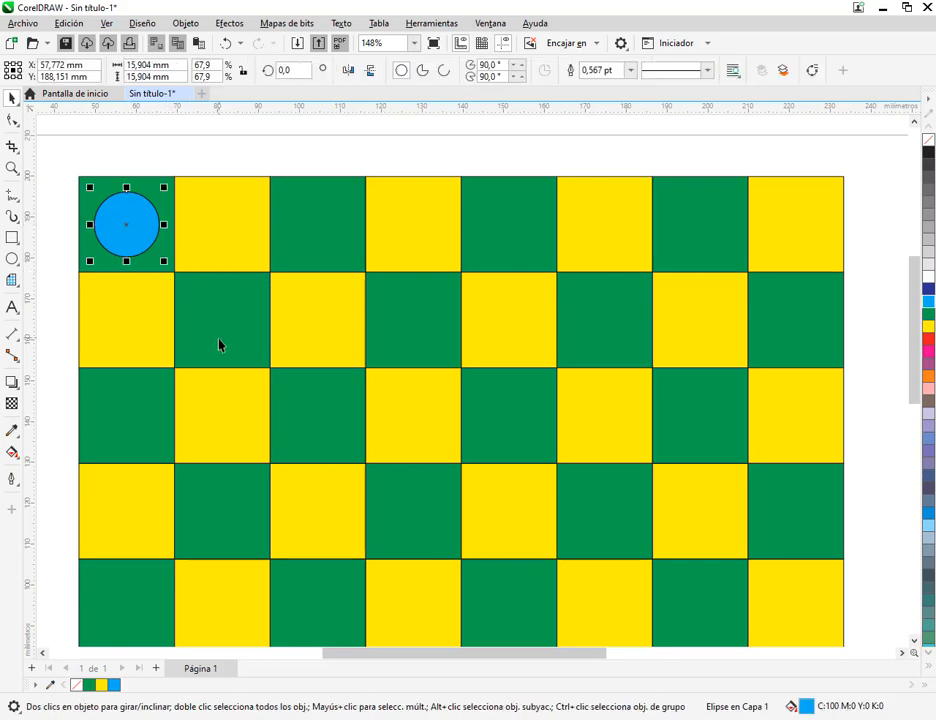
Examine the copy and paste commands offered for the selected circle
{"action": "left_click", "coordinate": [68, 23]}
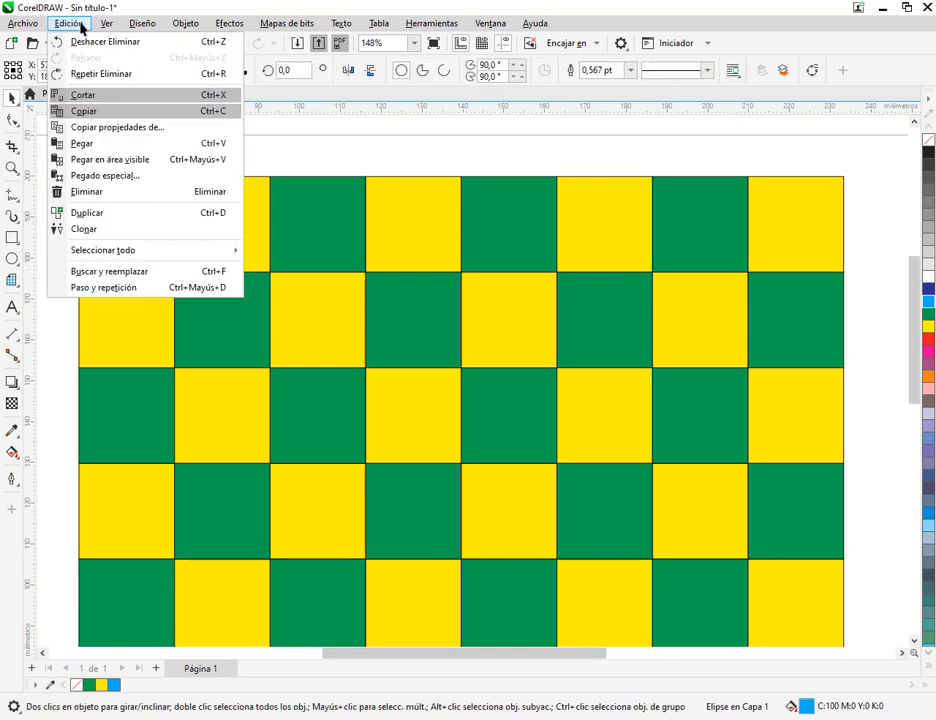
{"action": "left_click", "coordinate": [93, 112]}
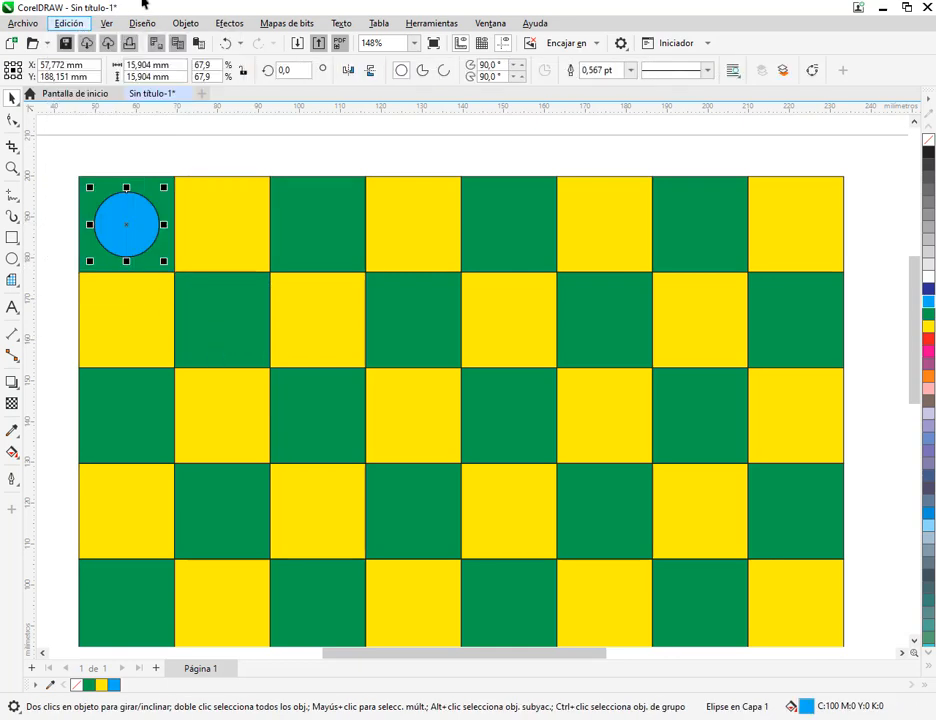
{"action": "left_click", "coordinate": [141, 23]}
{"action": "left_click", "coordinate": [299, 7]}
{"action": "left_click", "coordinate": [229, 23]}
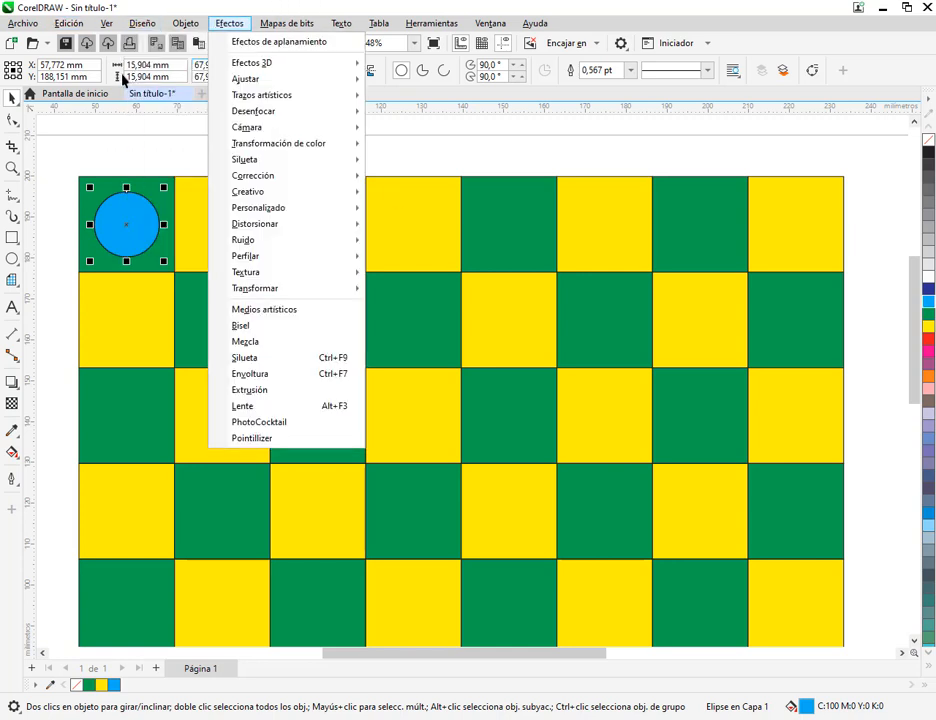
{"action": "left_click", "coordinate": [201, 131]}
{"action": "left_click", "coordinate": [201, 131]}
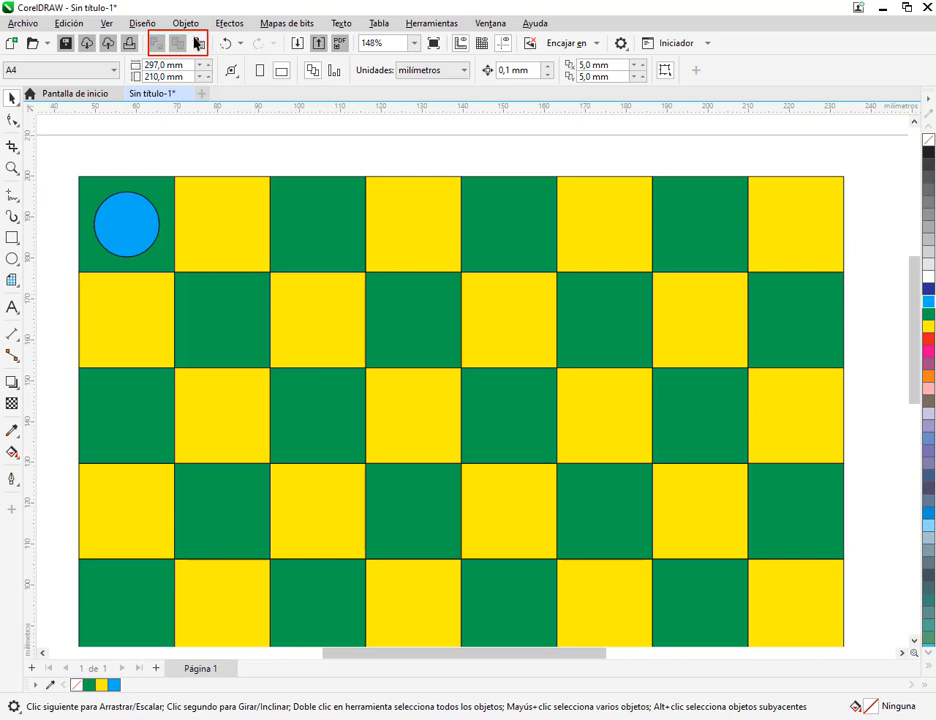
Try placing a copy of the circle in the adjacent yellow square of the top row and undo it
{"action": "left_click", "coordinate": [136, 234]}
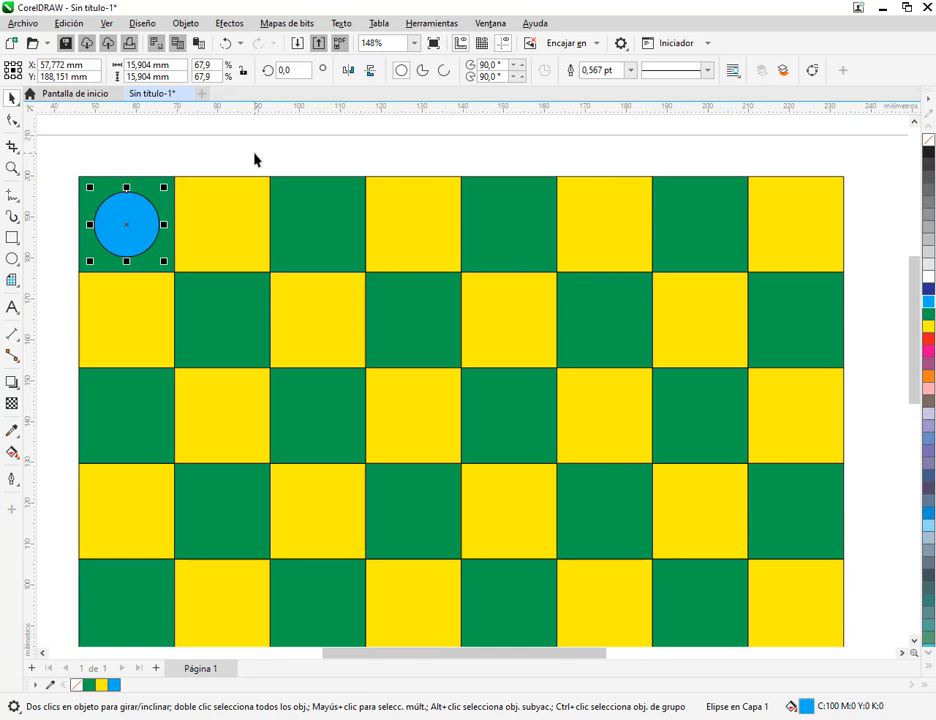
{"action": "left_click_drag", "start_coordinate": [112, 232], "coordinate": [228, 238]}
{"action": "right_click", "coordinate": [228, 238]}
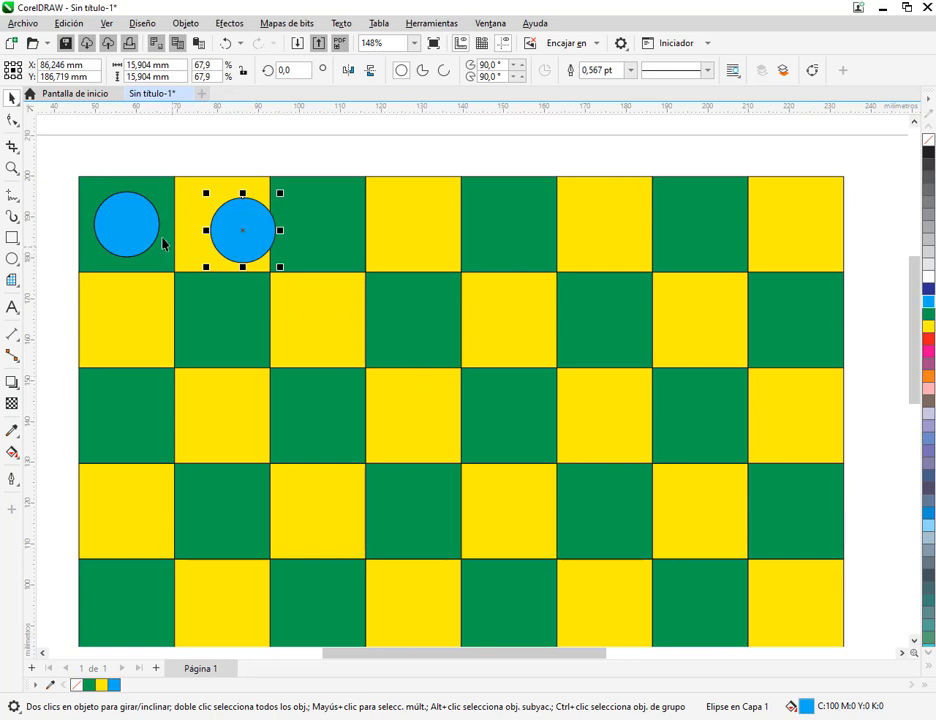
{"action": "key", "text": "ctrl+z"}
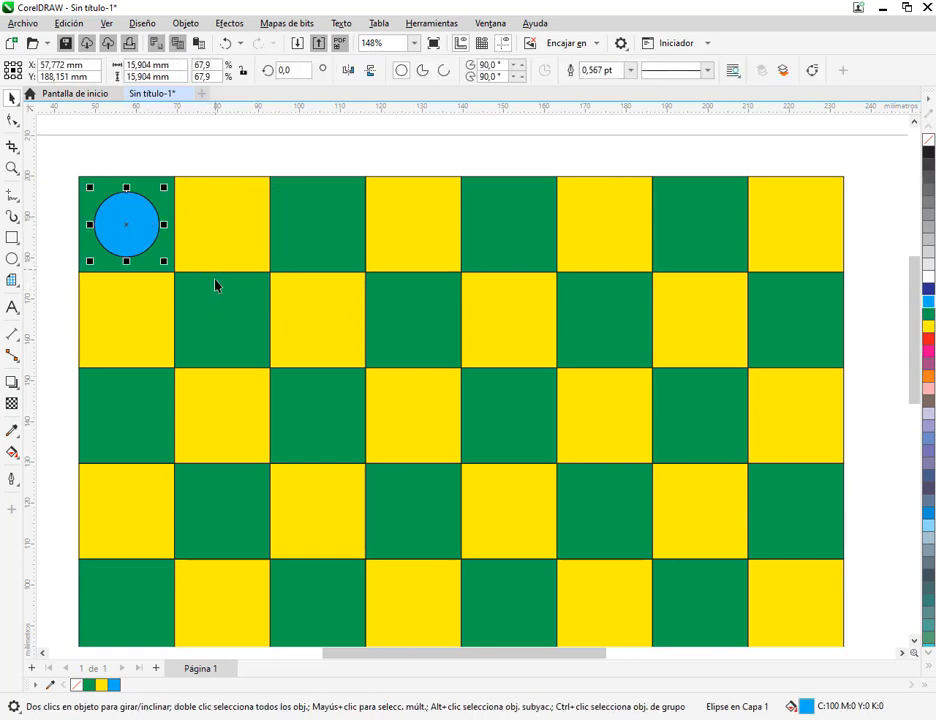
Duplicate the blue circle and move the duplicate to the centre of the next green square in the top row
{"action": "scroll", "coordinate": [270, 332], "scroll_direction": "down", "scroll_amount": 1}
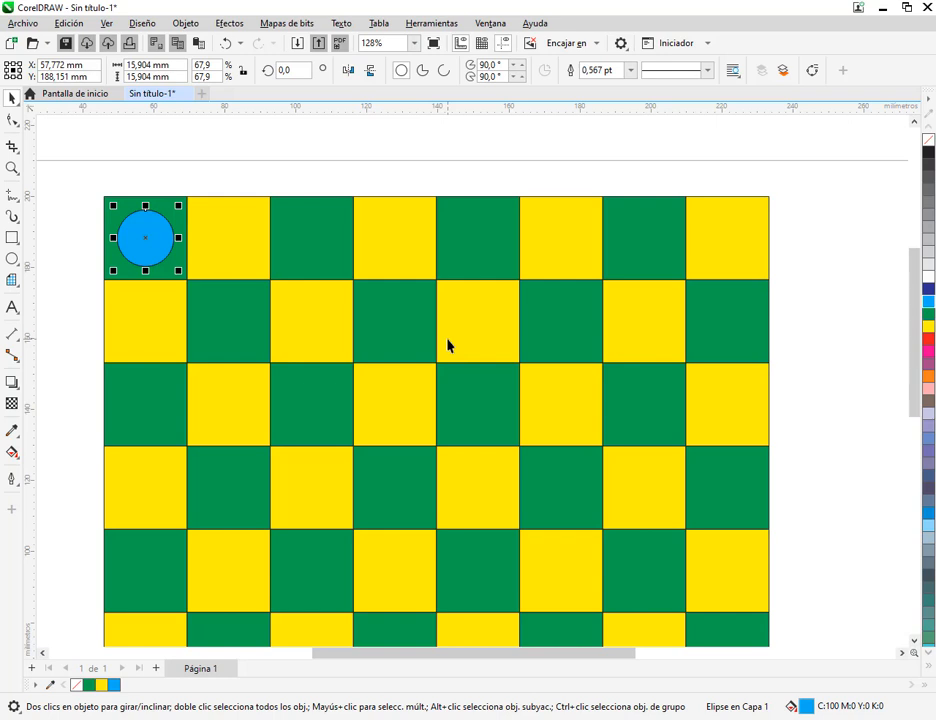
{"action": "key", "text": "ctrl+d"}
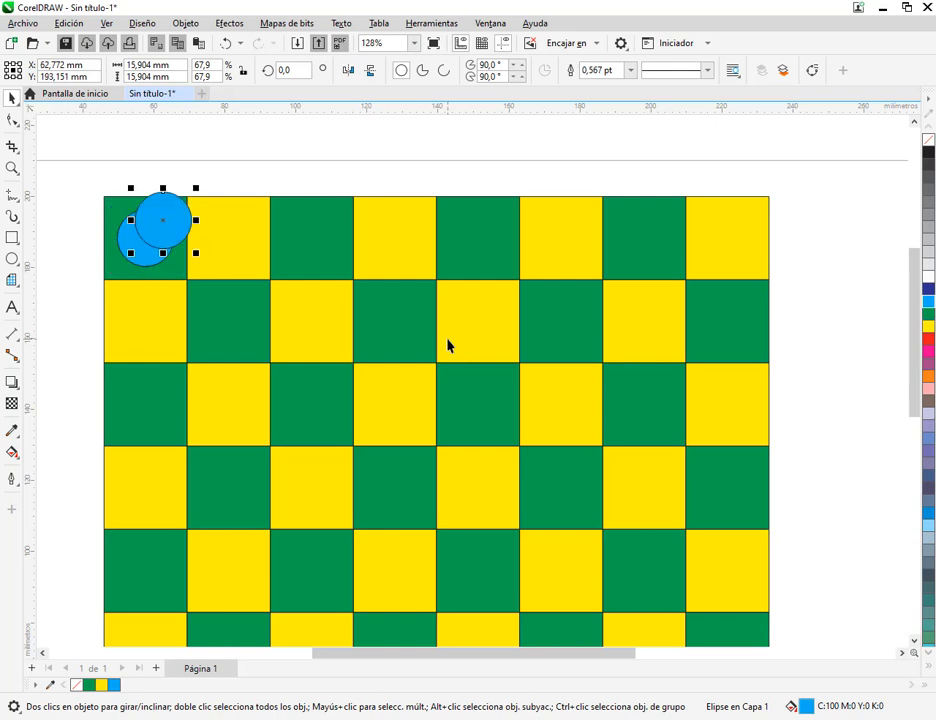
{"action": "left_click", "coordinate": [71, 26]}
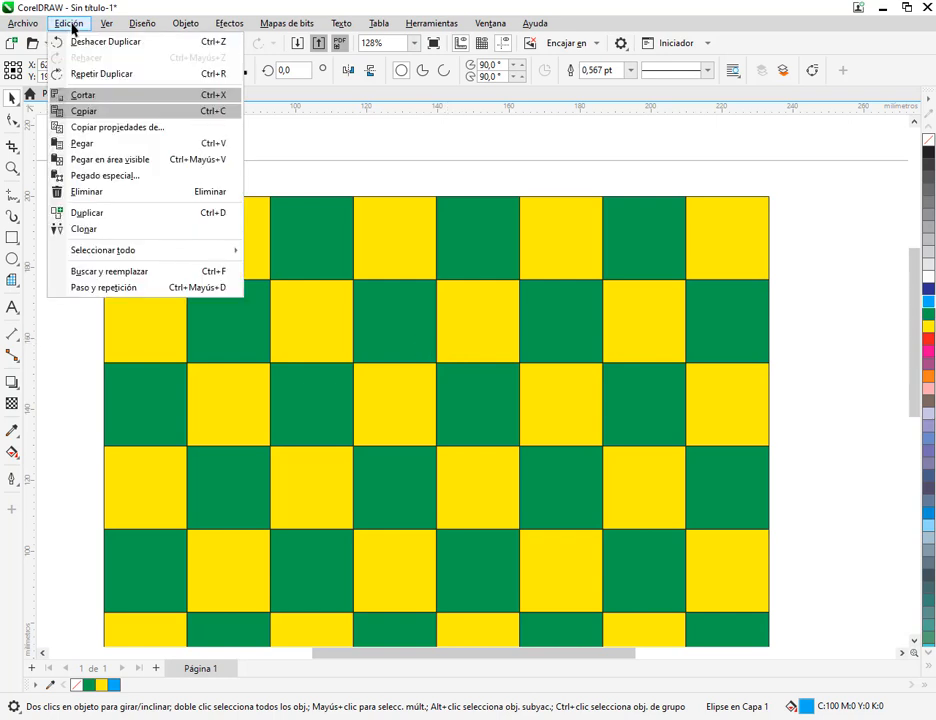
{"action": "left_click", "coordinate": [120, 213]}
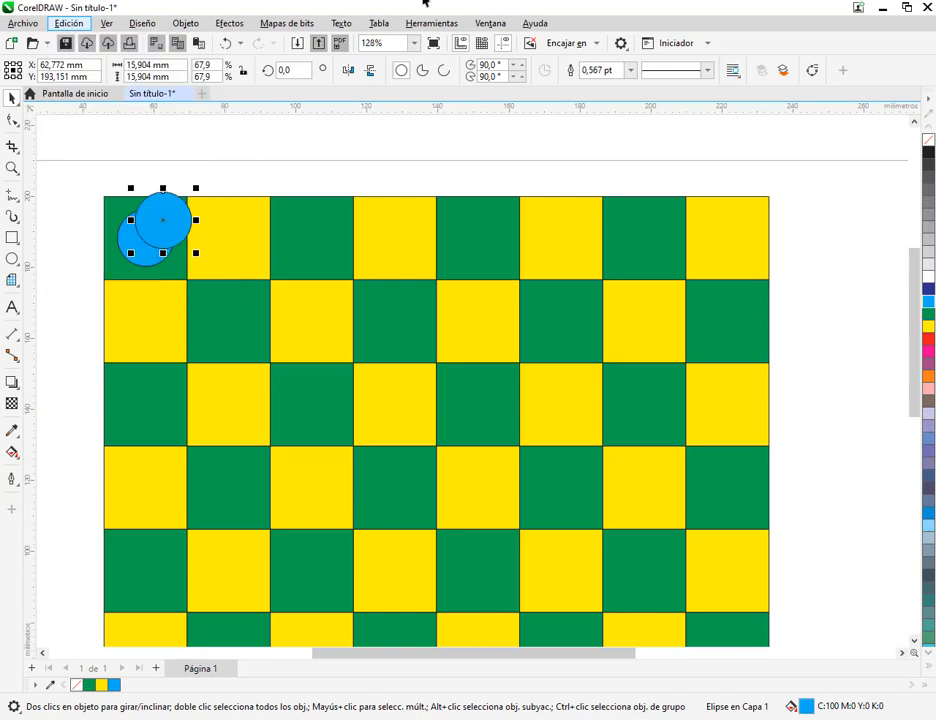
{"action": "double_click", "coordinate": [318, 6]}
{"action": "left_click", "coordinate": [849, 75]}
{"action": "left_click", "coordinate": [893, 57]}
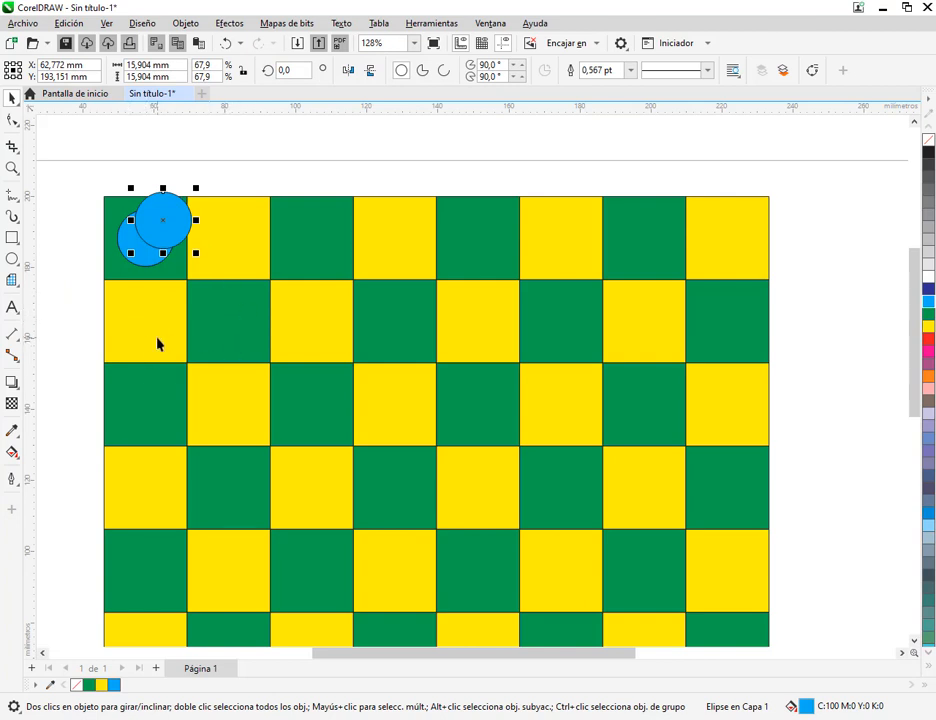
{"action": "left_click_drag", "start_coordinate": [163, 221], "coordinate": [311, 238]}
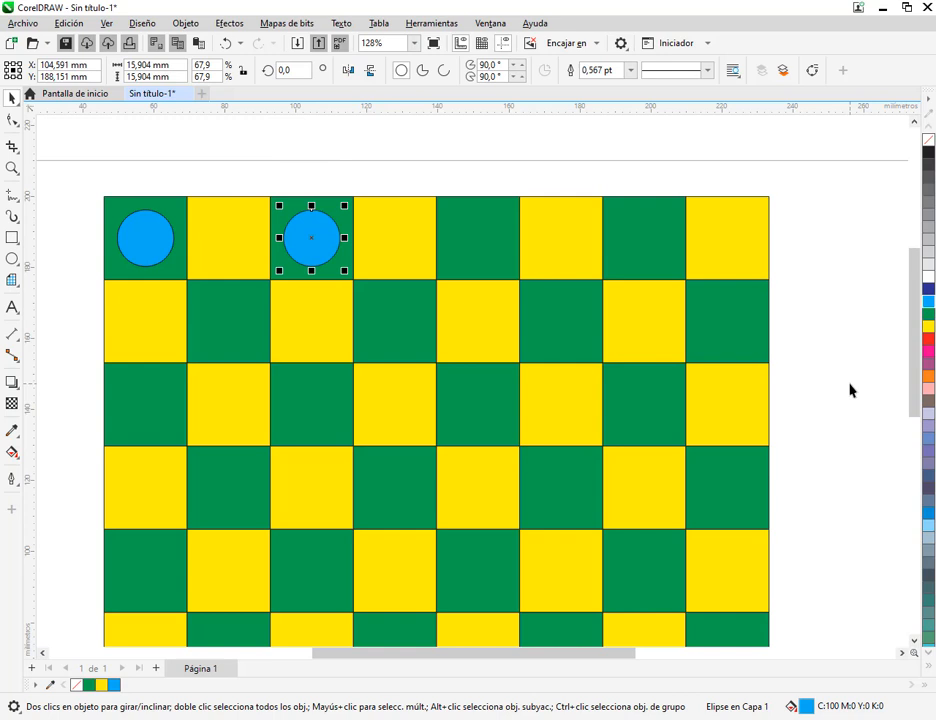
Repeat the duplication twice to put blue circles in the top row's two remaining green squares, and deselect
{"action": "key", "text": "ctrl+r"}
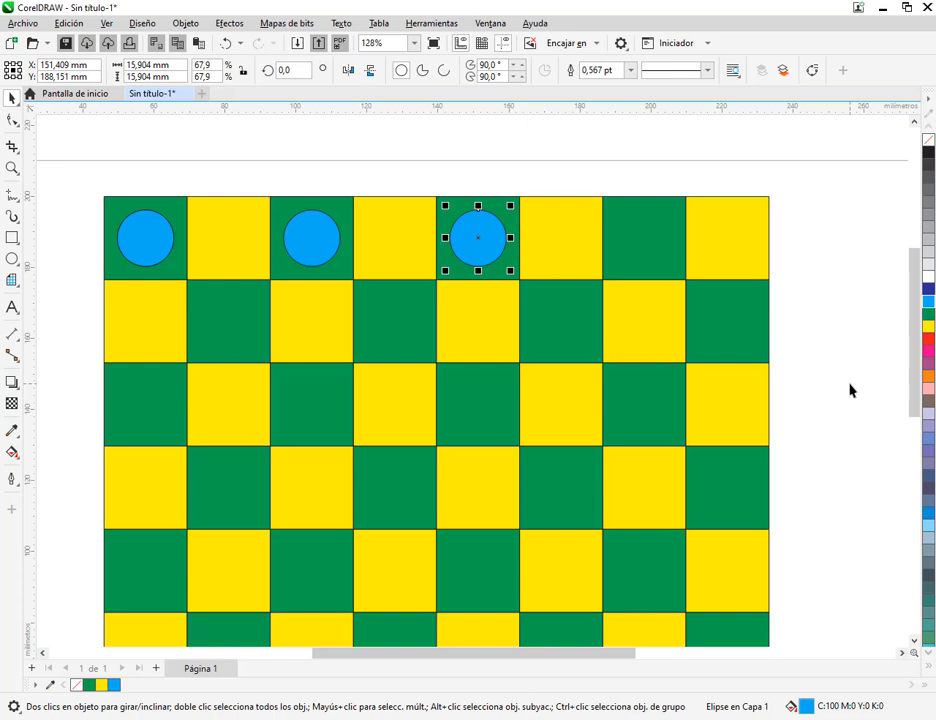
{"action": "key", "text": "ctrl+r"}
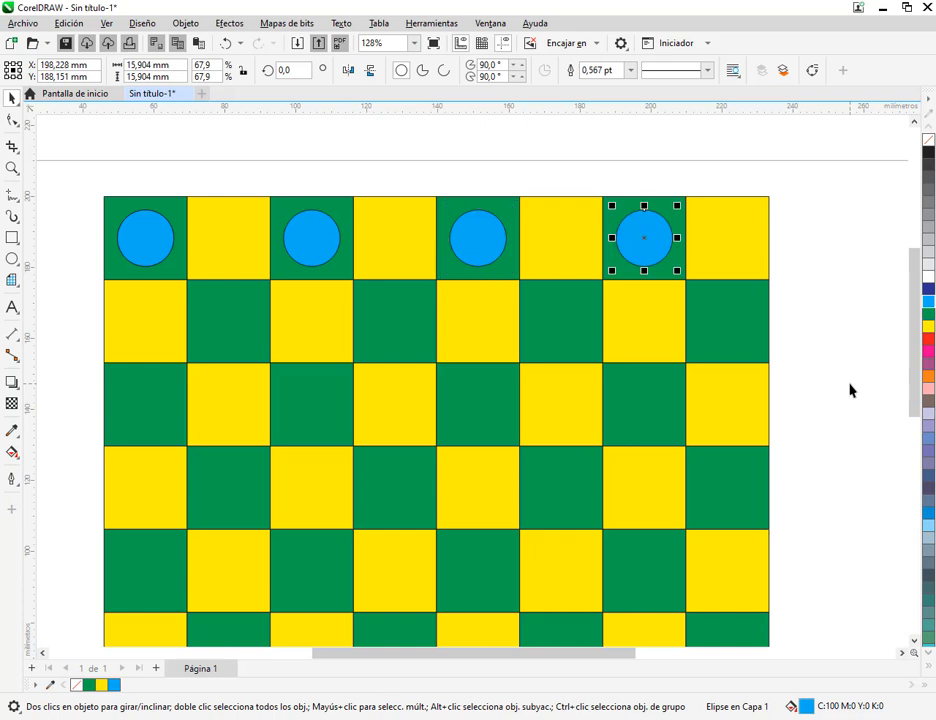
{"action": "left_click", "coordinate": [850, 390]}
Draw a square of about 12.4 mm above the board, duplicate it and snap the duplicate against its side
{"action": "left_click_drag", "start_coordinate": [543, 205], "coordinate": [566, 309]}
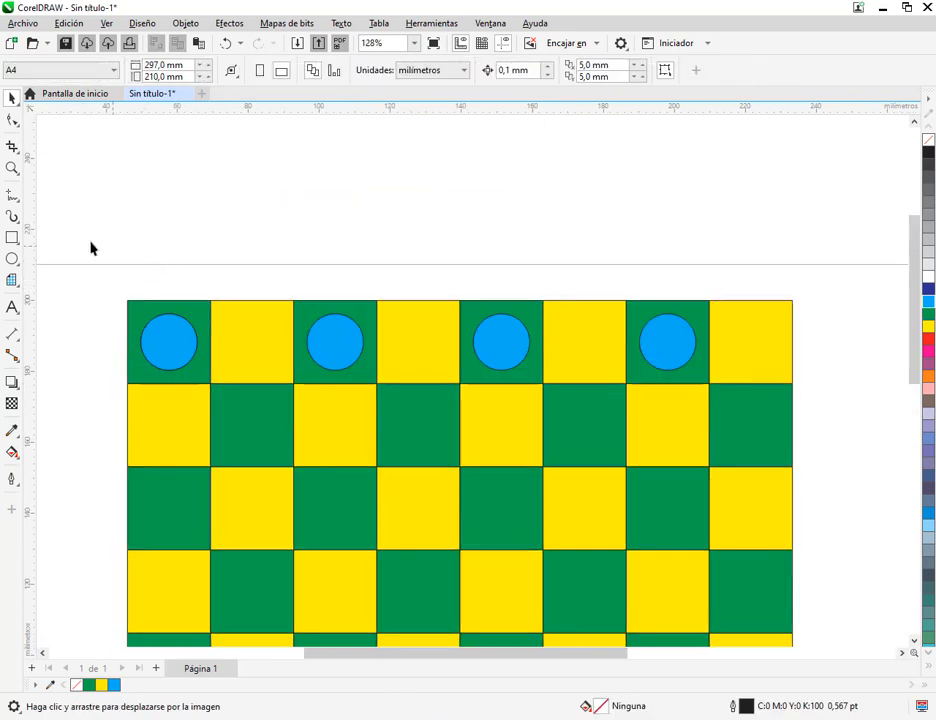
{"action": "left_click", "coordinate": [14, 238]}
{"action": "left_click_drag", "start_coordinate": [122, 172], "coordinate": [174, 222]}
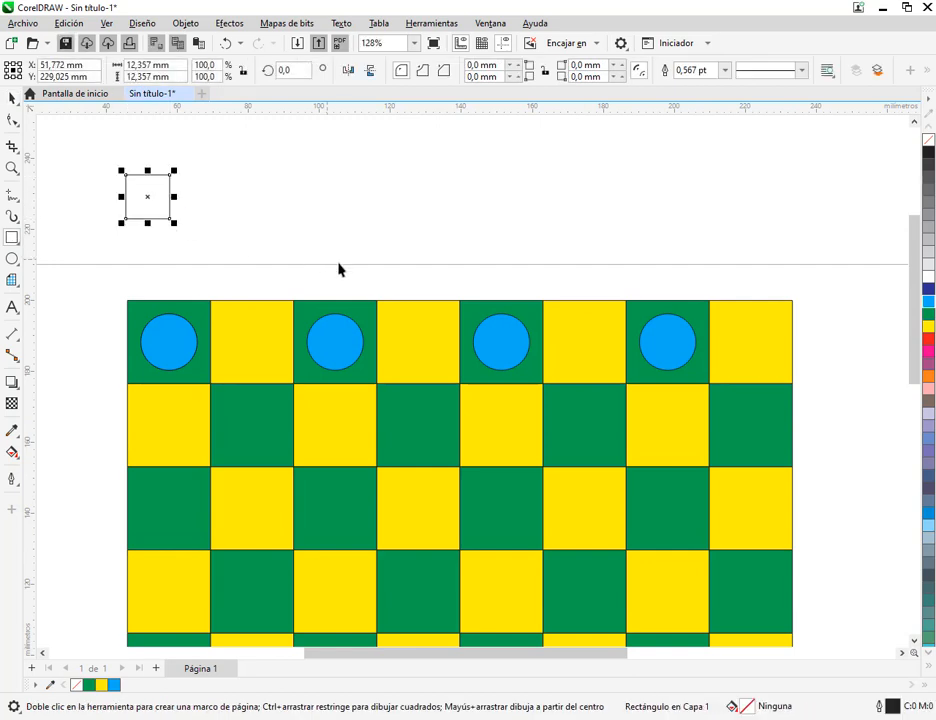
{"action": "key", "text": "ctrl+d"}
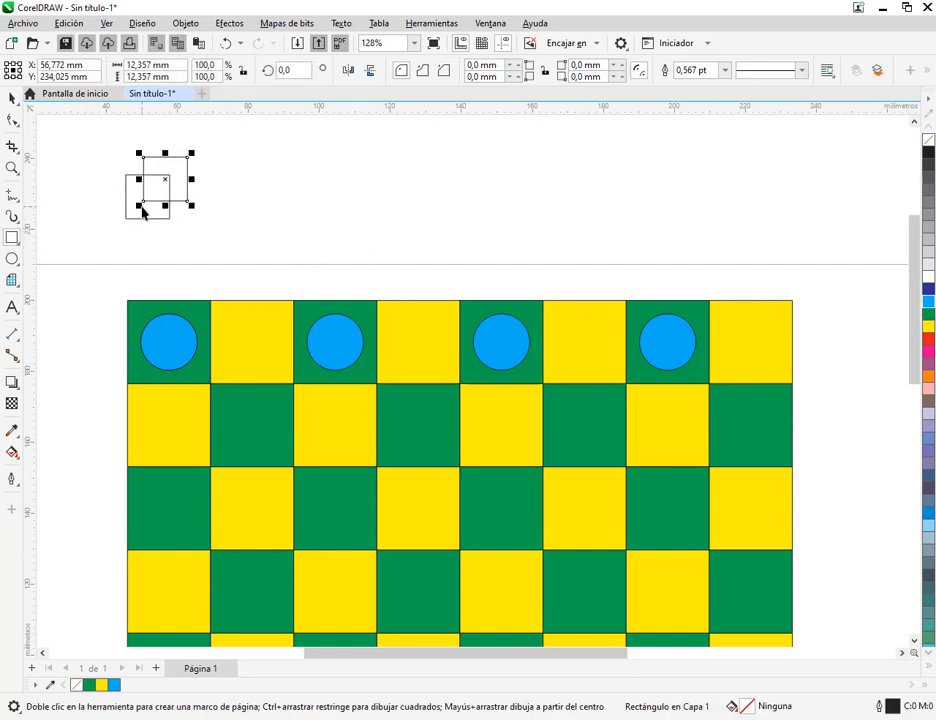
{"action": "left_click", "coordinate": [13, 98]}
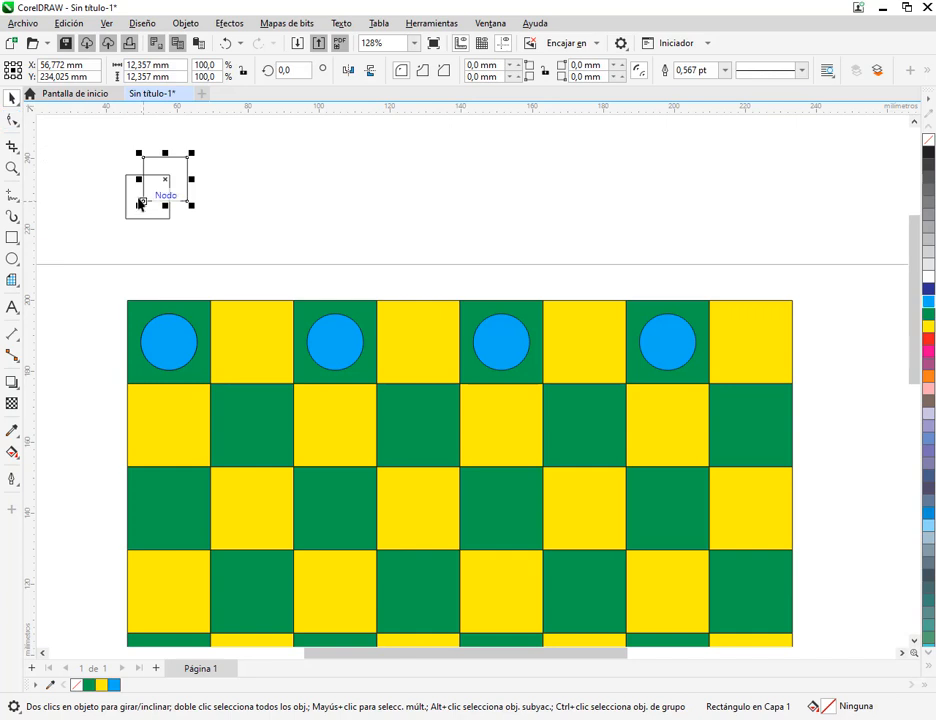
{"action": "left_click_drag", "start_coordinate": [142, 200], "coordinate": [168, 220]}
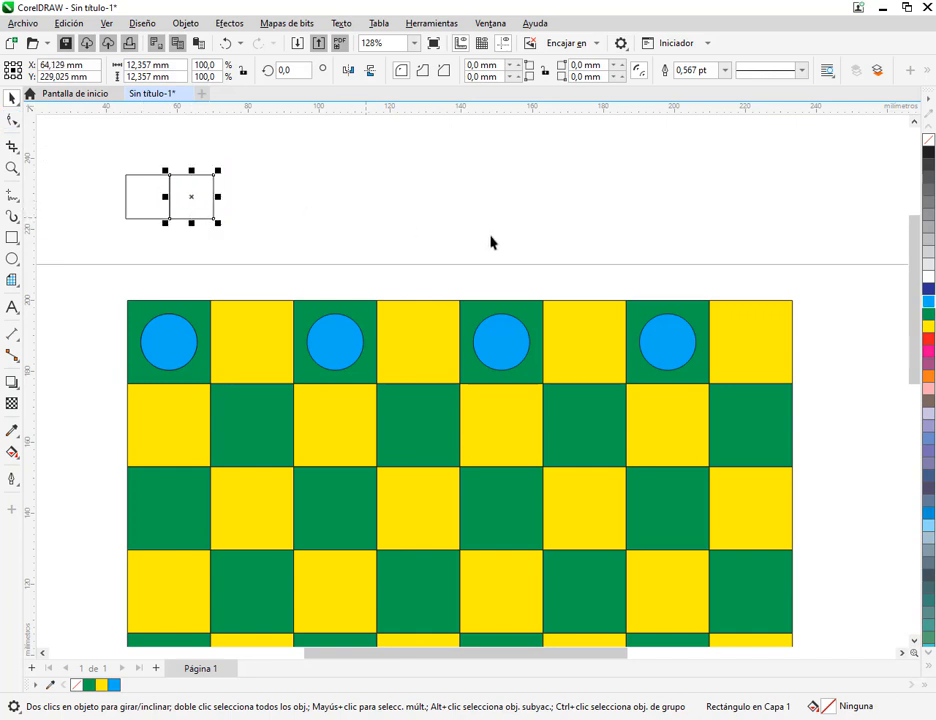
Duplicate the small square repeatedly at the same spacing to make a row of eleven squares
{"action": "key", "text": "ctrl+d"}
{"action": "key", "text": "ctrl+d"}
{"action": "key", "text": "ctrl+d"}
{"action": "key", "text": "ctrl+d"}
{"action": "key", "text": "ctrl+d"}
{"action": "key", "text": "ctrl+d"}
{"action": "key", "text": "ctrl+d"}
{"action": "key", "text": "ctrl+d"}
{"action": "key", "text": "ctrl+d"}
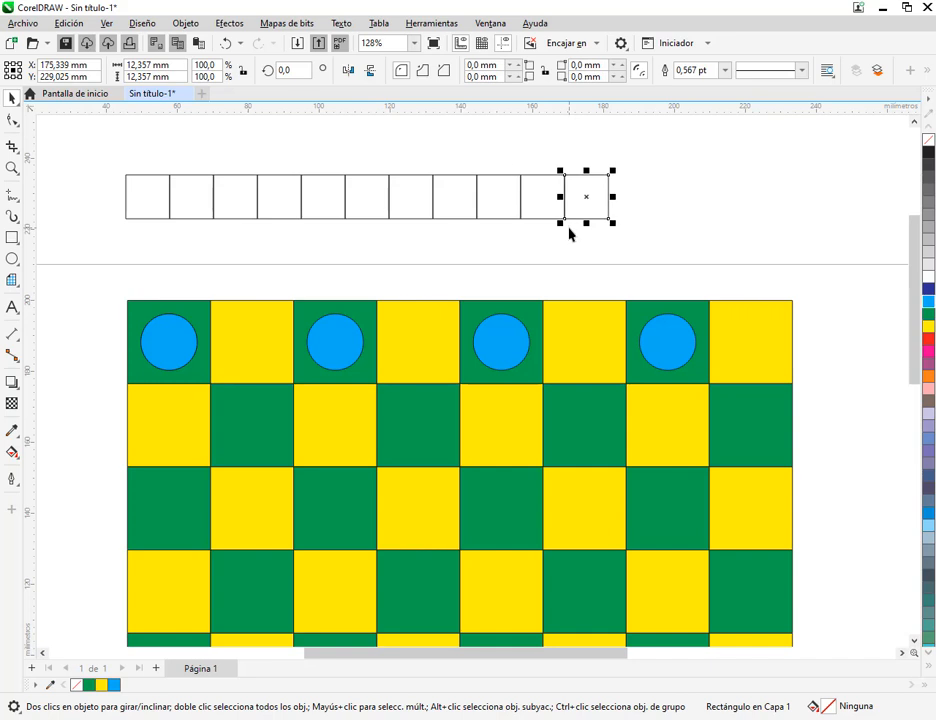
Delete the whole row of small squares above the board
{"action": "left_click", "coordinate": [115, 145]}
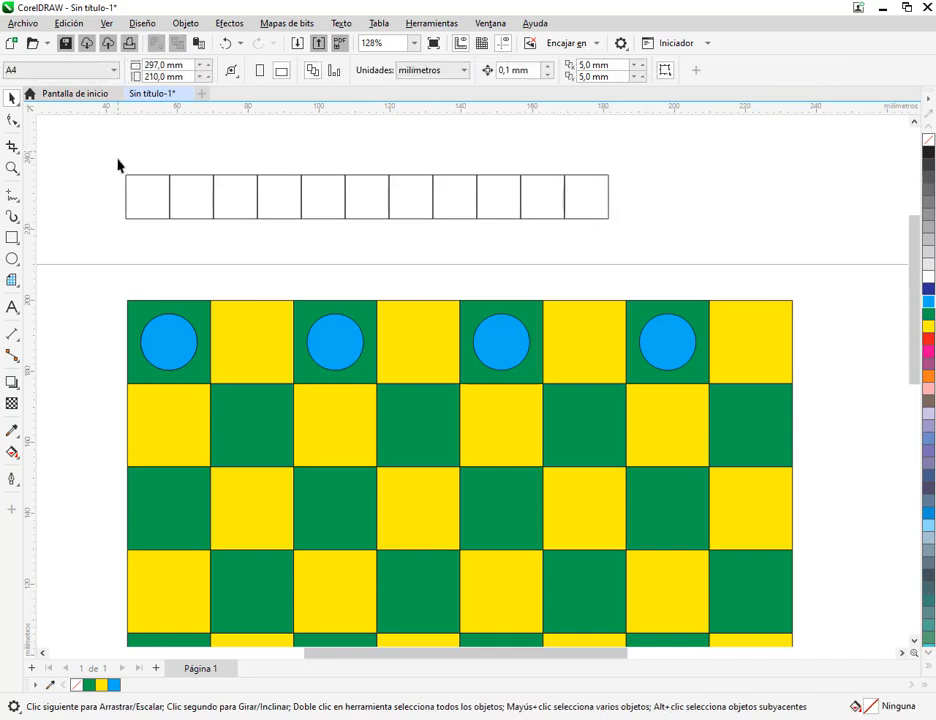
{"action": "left_click_drag", "start_coordinate": [104, 146], "coordinate": [679, 257]}
{"action": "key", "text": "Delete"}
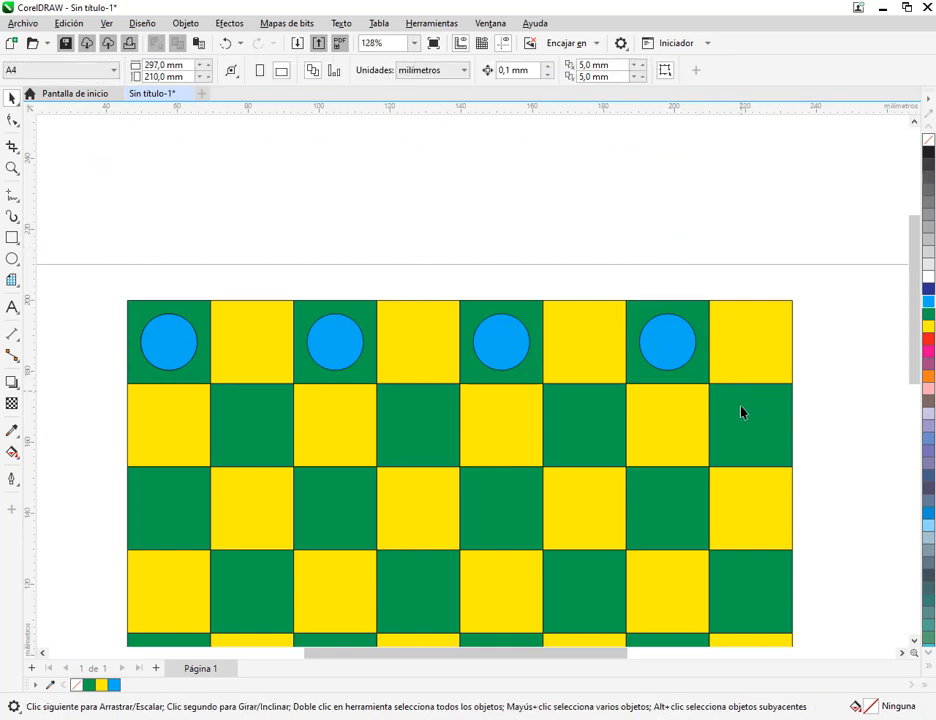
Duplicate the top row's four blue circles onto the green squares of the second row and the third row
{"action": "scroll", "coordinate": [785, 567], "scroll_direction": "down", "scroll_amount": 2}
{"action": "left_click", "coordinate": [913, 640]}
{"action": "left_click", "coordinate": [913, 640]}
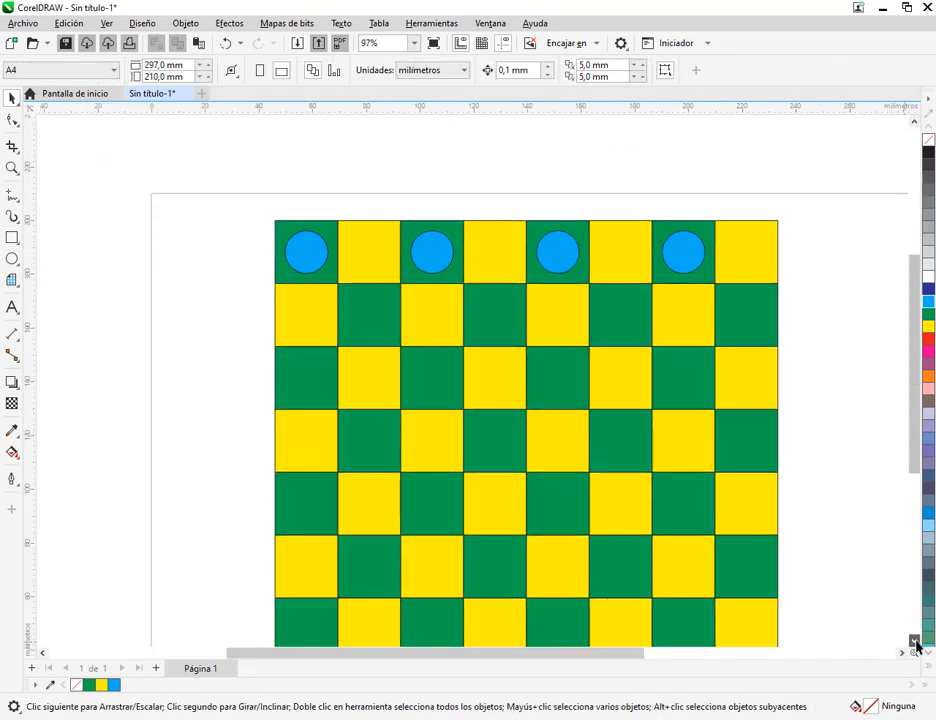
{"action": "left_click", "coordinate": [913, 640]}
{"action": "left_click_drag", "start_coordinate": [198, 136], "coordinate": [700, 213]}
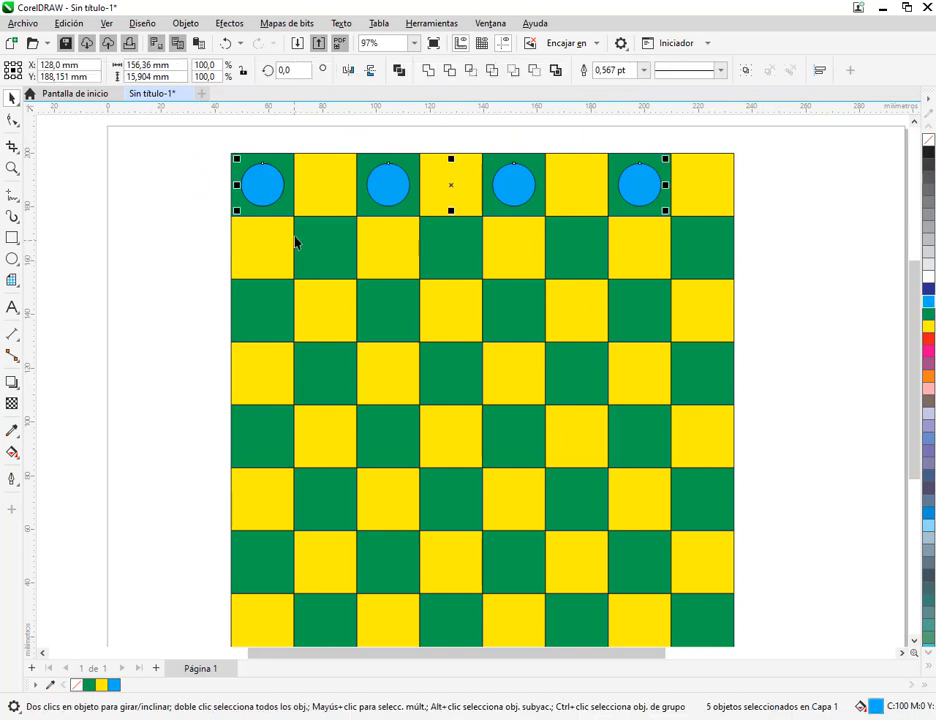
{"action": "key", "text": "ctrl+d"}
{"action": "left_click_drag", "start_coordinate": [275, 171], "coordinate": [325, 248]}
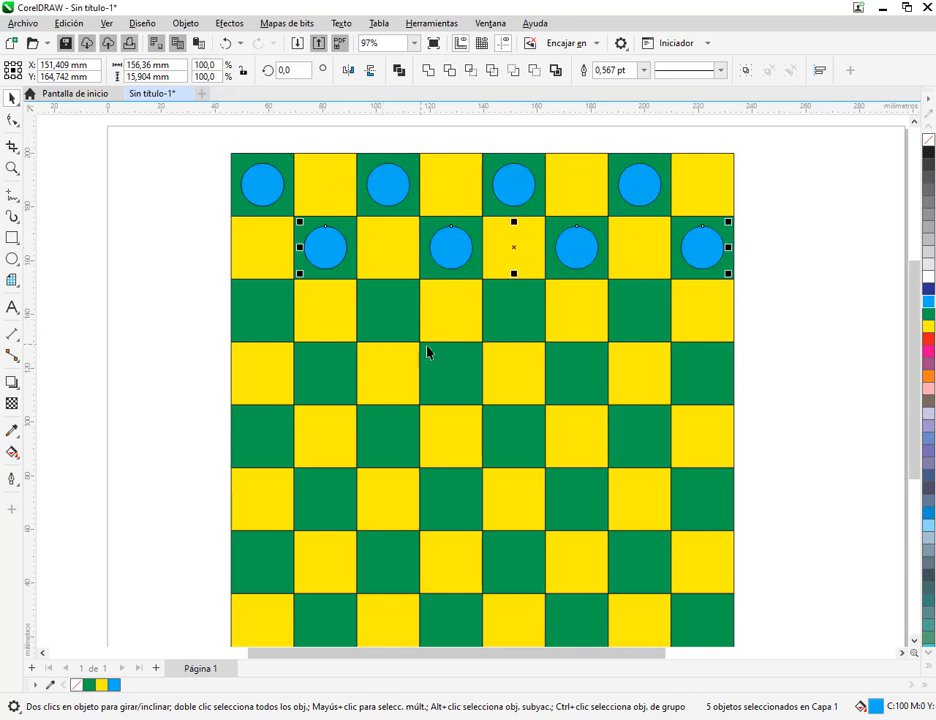
{"action": "key", "text": "ctrl+d"}
{"action": "left_click_drag", "start_coordinate": [391, 315], "coordinate": [256, 313]}
{"action": "left_click", "coordinate": [852, 380]}
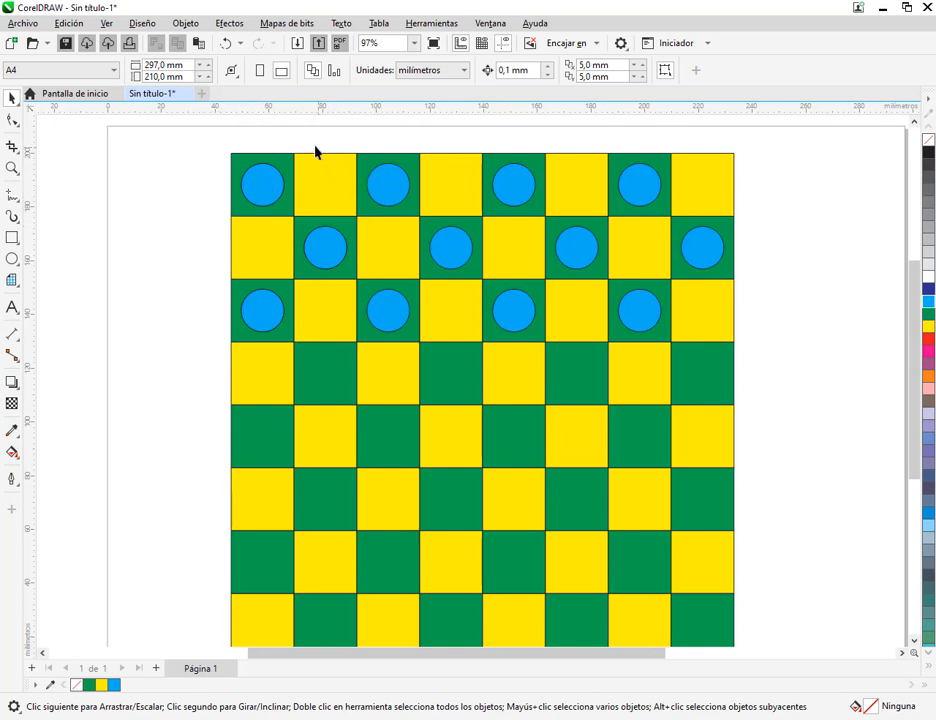
Delete every blue circle except the one in the board's top-left green square
{"action": "left_click_drag", "start_coordinate": [315, 150], "coordinate": [733, 386]}
{"action": "key", "text": "Delete"}
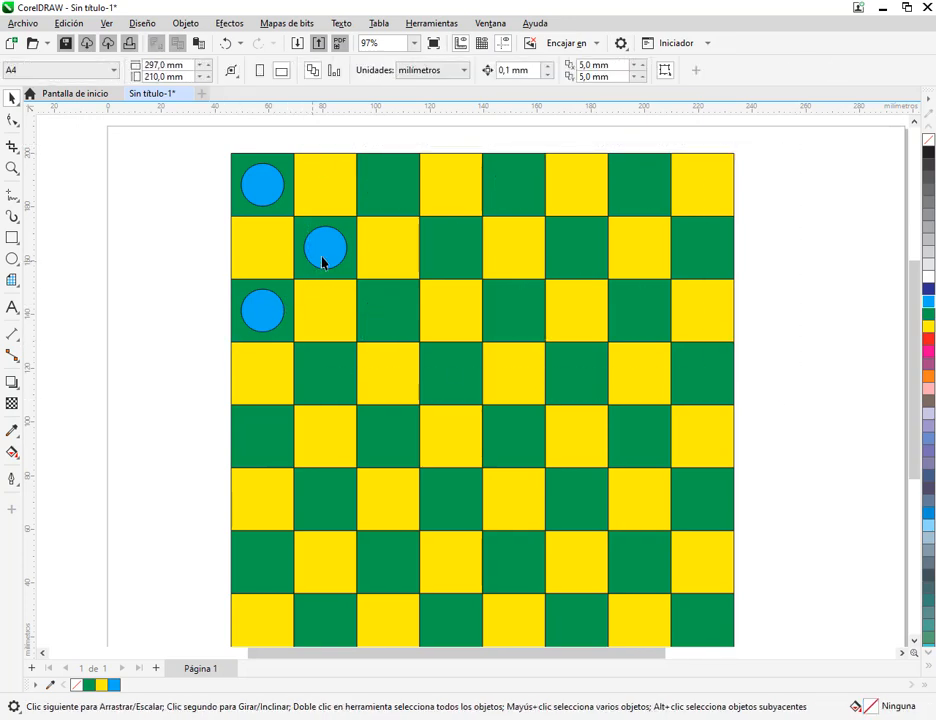
{"action": "left_click", "coordinate": [261, 316]}
{"action": "left_click", "coordinate": [297, 215]}
{"action": "left_click", "coordinate": [330, 246]}
{"action": "left_click_drag", "start_coordinate": [240, 341], "coordinate": [376, 225]}
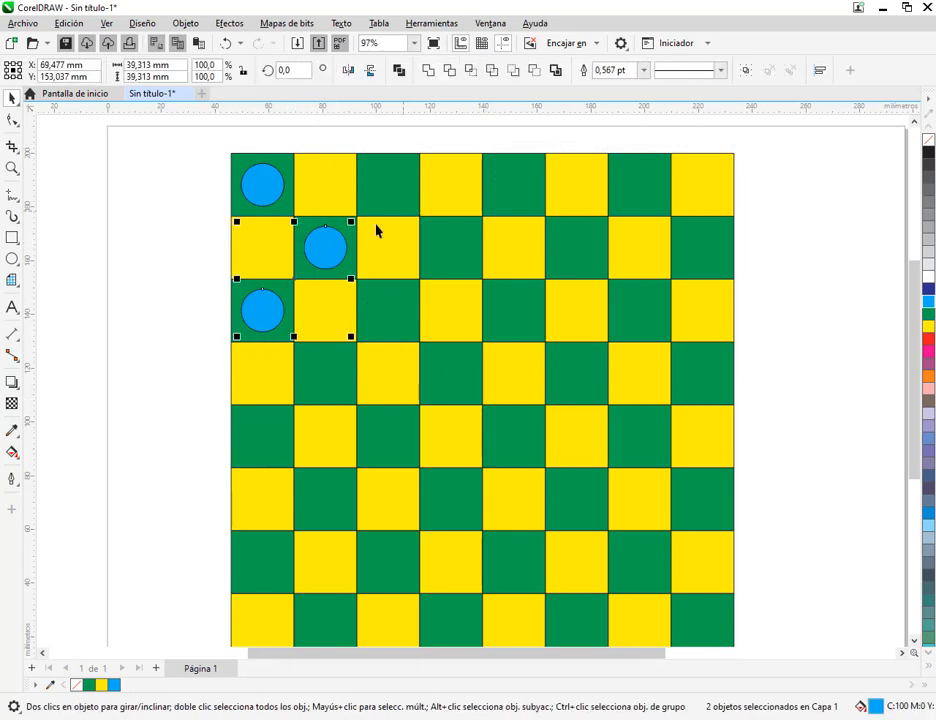
{"action": "key", "text": "Delete"}
Copy the remaining blue circle beside the board, move the original off the board too, and delete the copy
{"action": "left_click", "coordinate": [262, 189]}
{"action": "left_click_drag", "start_coordinate": [264, 191], "coordinate": [167, 201]}
{"action": "right_click", "coordinate": [167, 201]}
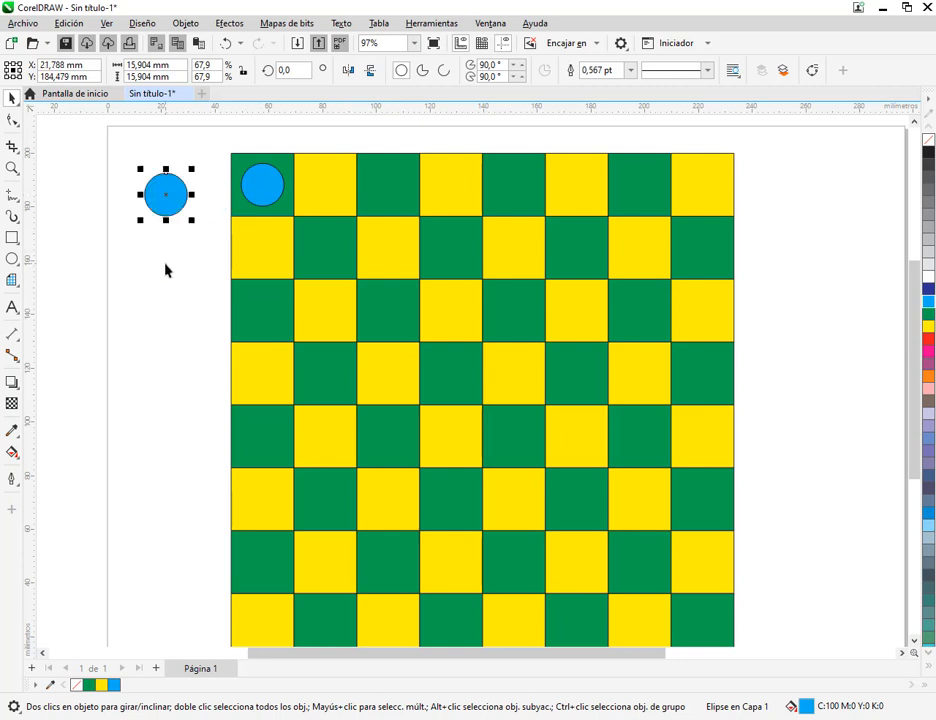
{"action": "left_click", "coordinate": [166, 270]}
{"action": "left_click_drag", "start_coordinate": [263, 186], "coordinate": [181, 267]}
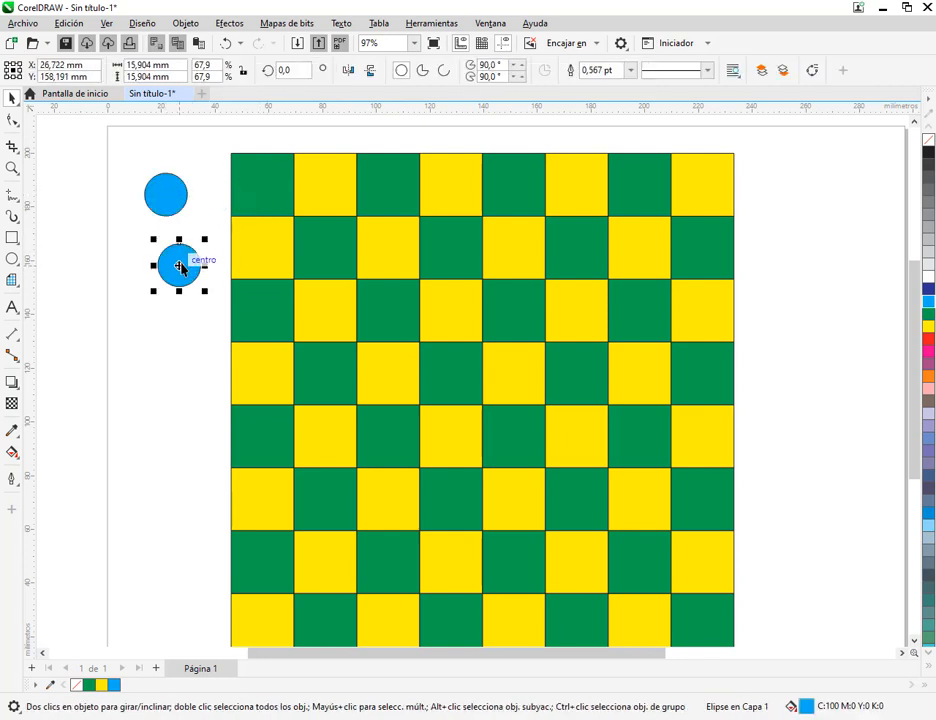
{"action": "left_click", "coordinate": [173, 198]}
{"action": "key", "text": "Delete"}
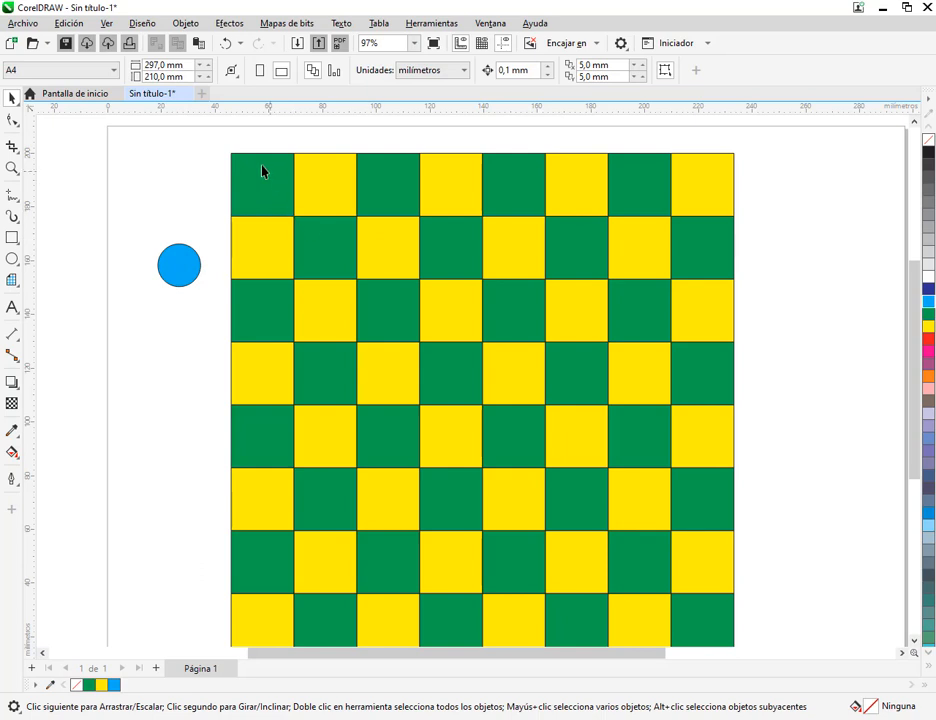
Turn off snapping to objects and move the blue circle freely beside the board's top-left square
{"action": "left_click", "coordinate": [106, 23]}
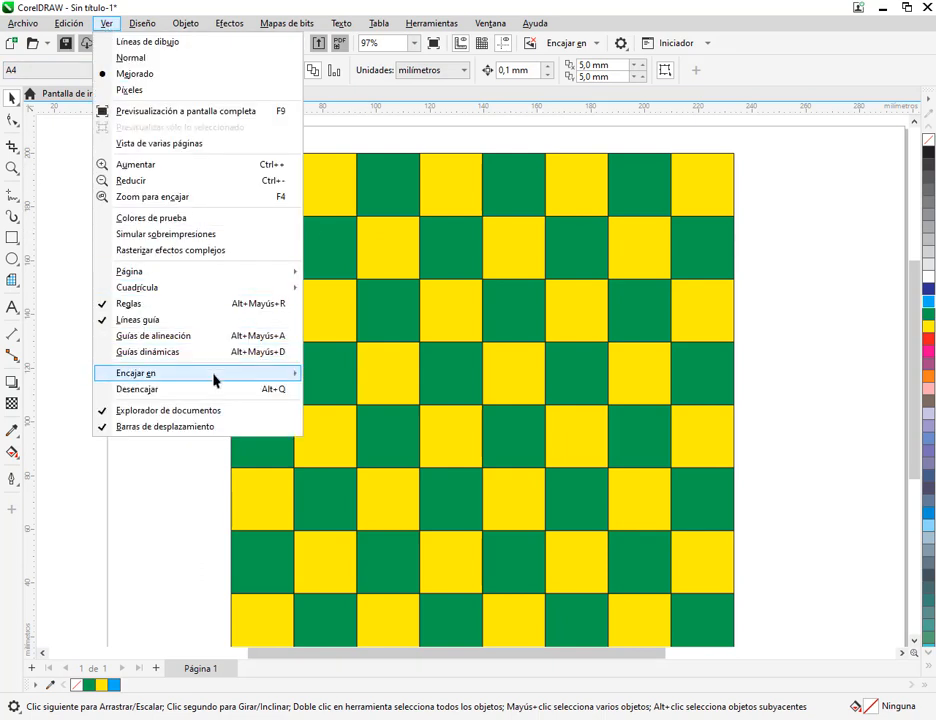
{"action": "mouse_move", "coordinate": [214, 380]}
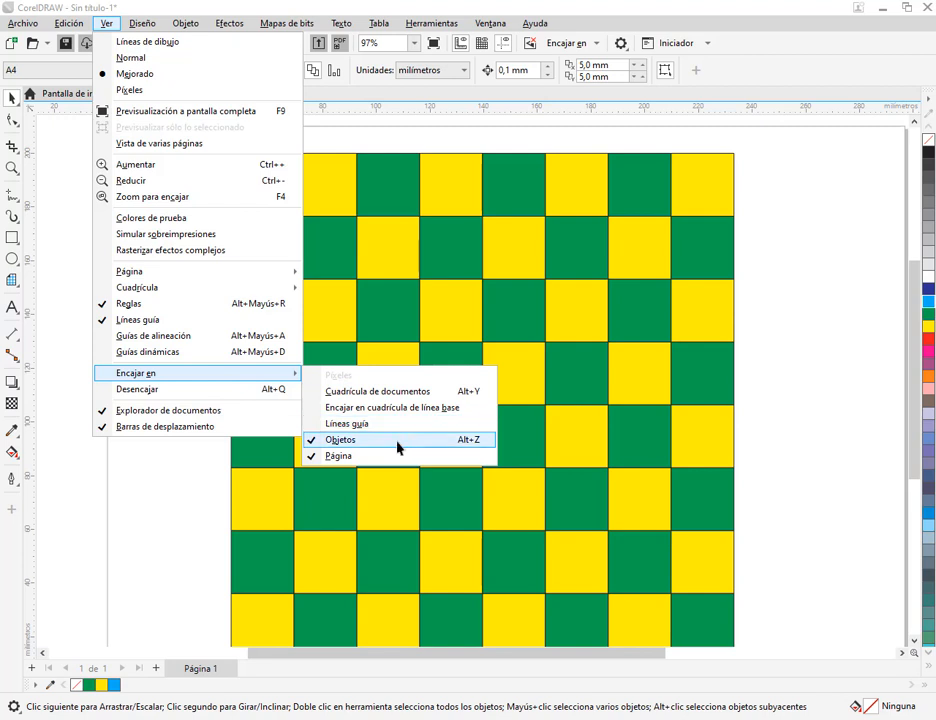
{"action": "left_click", "coordinate": [325, 442]}
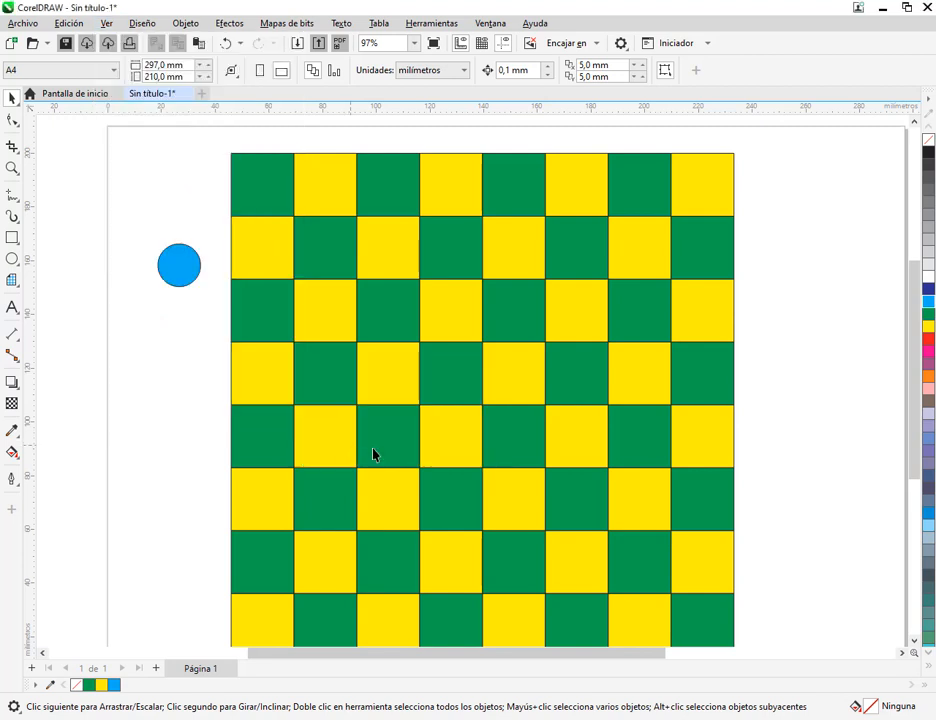
{"action": "left_click", "coordinate": [184, 267]}
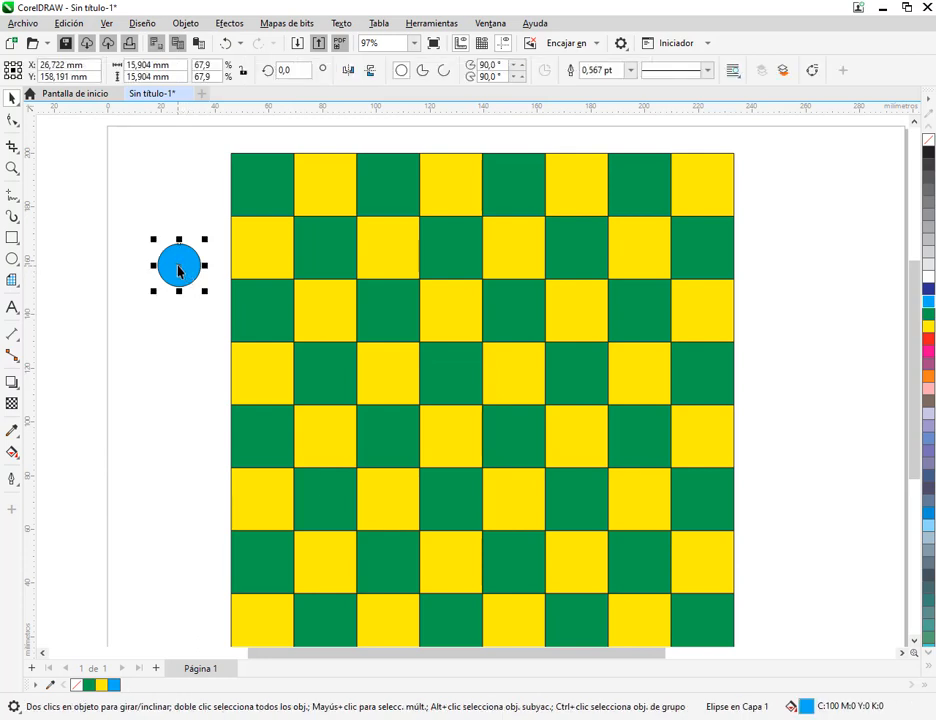
{"action": "left_click_drag", "start_coordinate": [180, 259], "coordinate": [135, 210]}
{"action": "scroll", "coordinate": [260, 182], "scroll_direction": "up", "scroll_amount": 2}
{"action": "scroll", "coordinate": [265, 180], "scroll_direction": "up", "scroll_amount": 1}
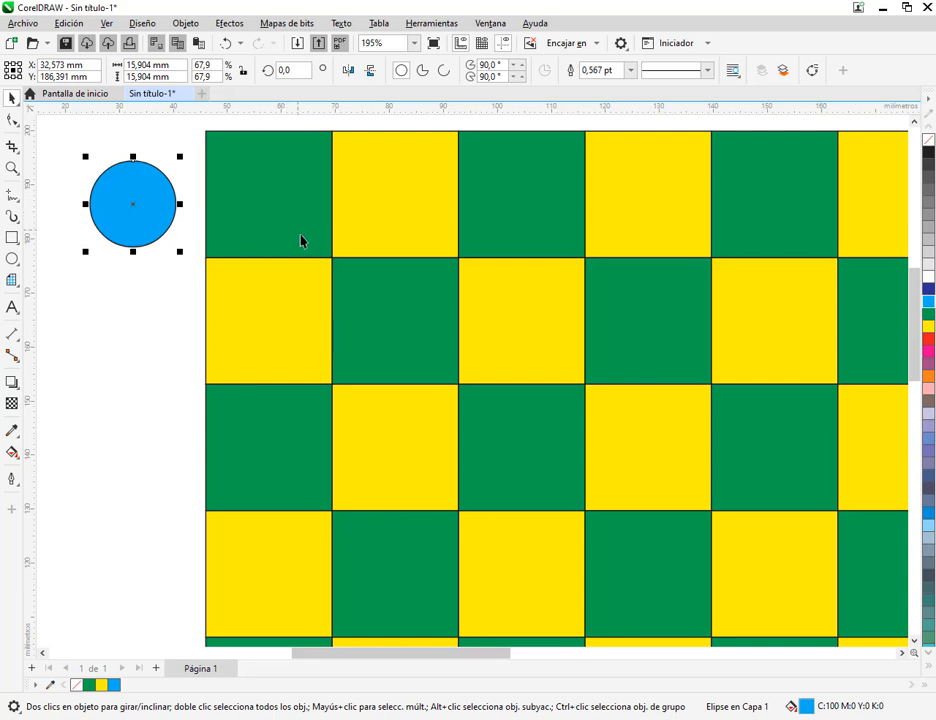
Turn snapping to objects back on and snap the blue circle to the centre of the top-left green square
{"action": "left_click", "coordinate": [107, 24]}
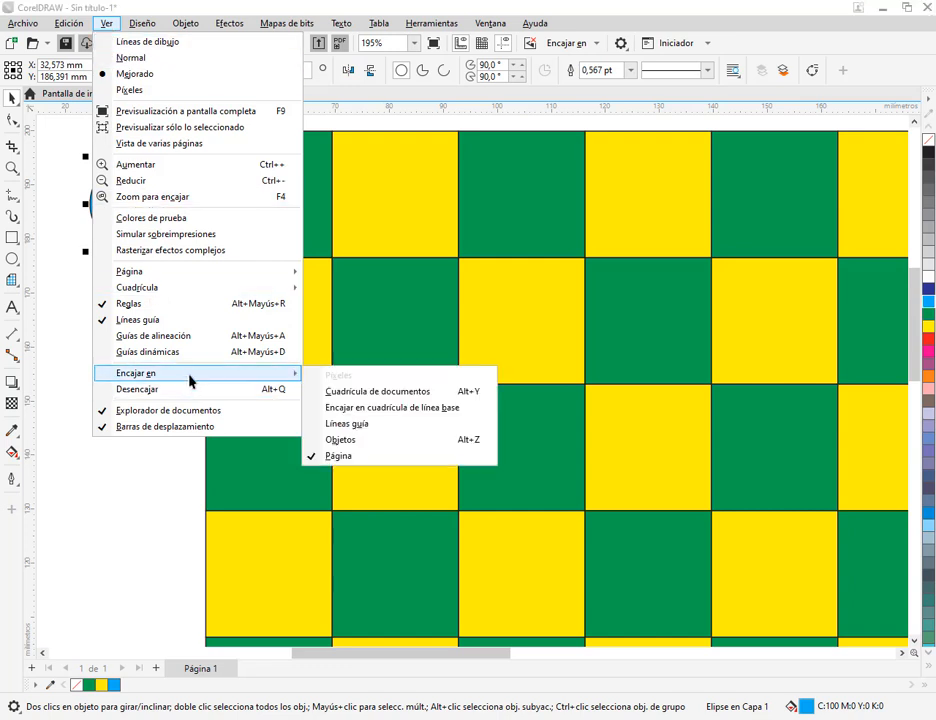
{"action": "left_click", "coordinate": [345, 440]}
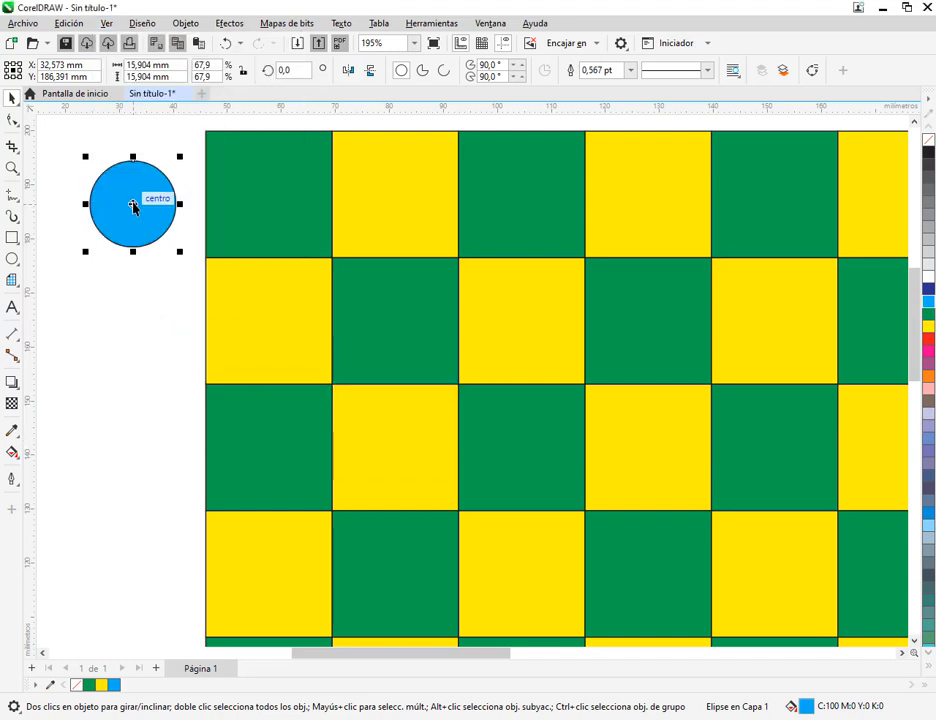
{"action": "left_click_drag", "start_coordinate": [132, 207], "coordinate": [270, 195]}
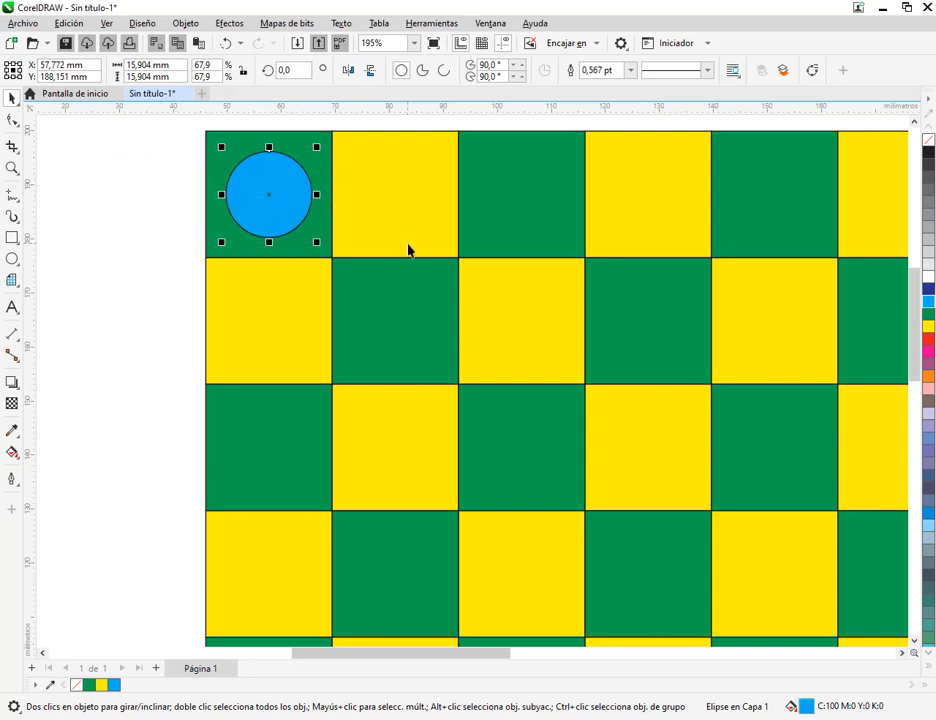
{"action": "scroll", "coordinate": [408, 245], "scroll_direction": "down", "scroll_amount": 1}
{"action": "left_click_drag", "start_coordinate": [468, 272], "coordinate": [426, 290]}
{"action": "left_click", "coordinate": [134, 254]}
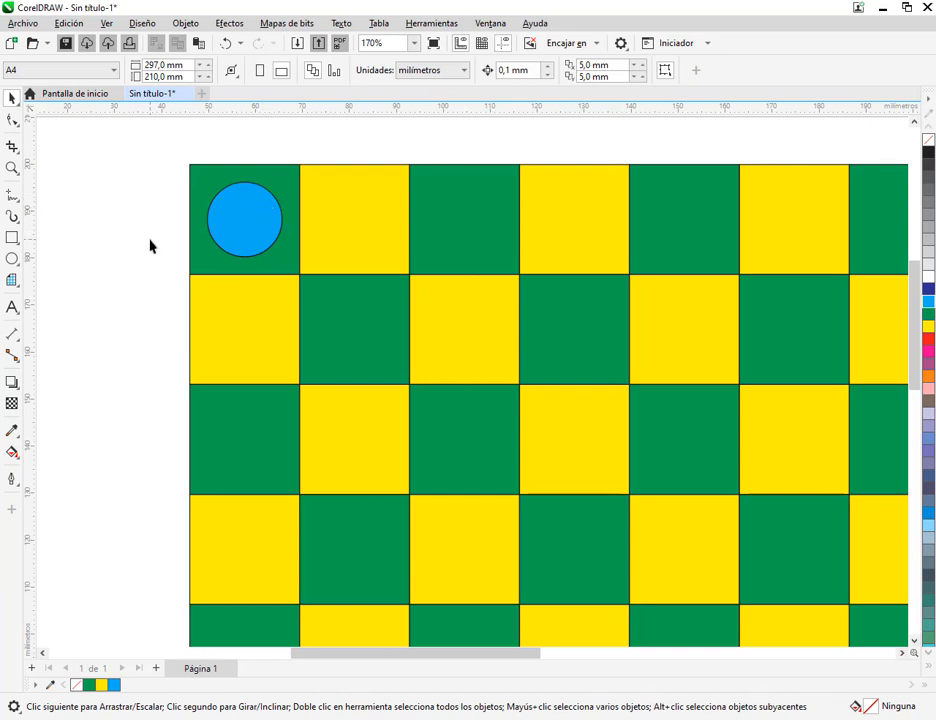
Examine where the snapping options are, also creating a default A4 document in CorelDRAW X5 to compare versions
{"action": "left_click", "coordinate": [106, 24]}
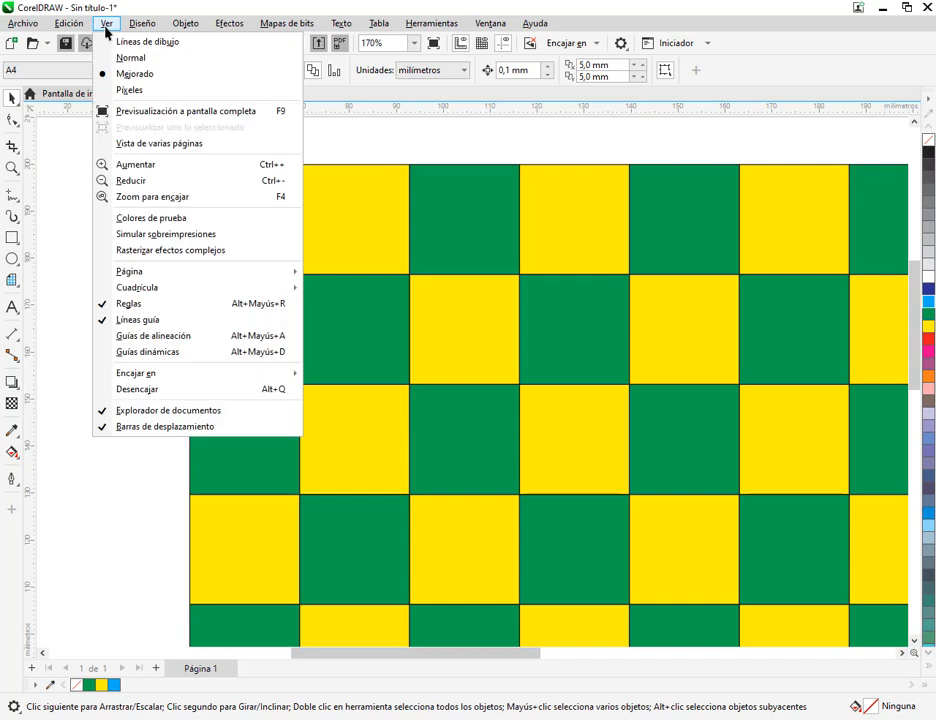
{"action": "mouse_move", "coordinate": [180, 372]}
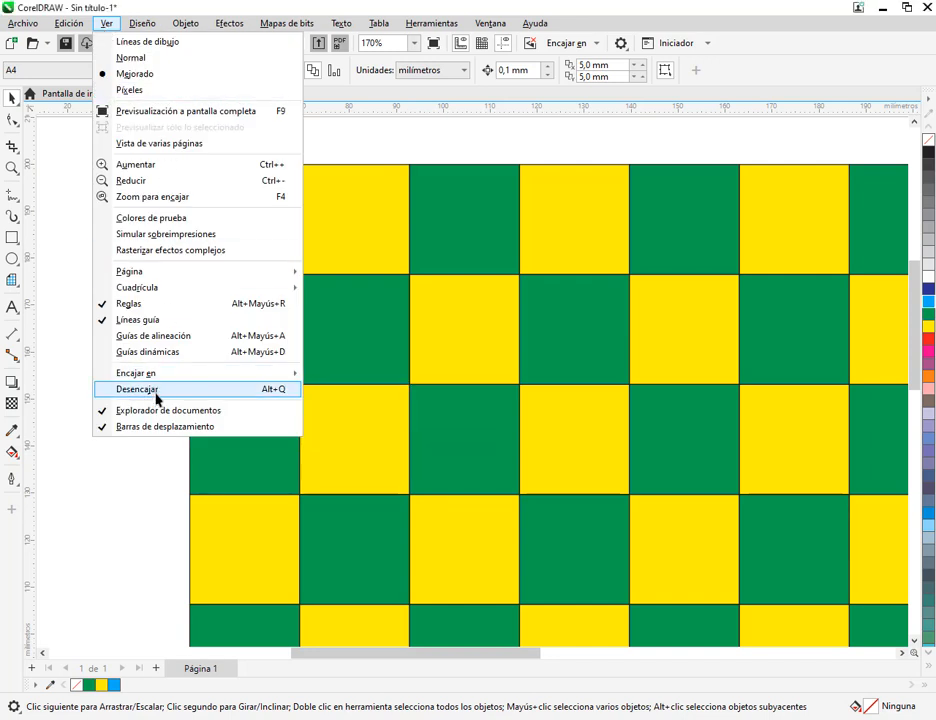
{"action": "left_click", "coordinate": [133, 506]}
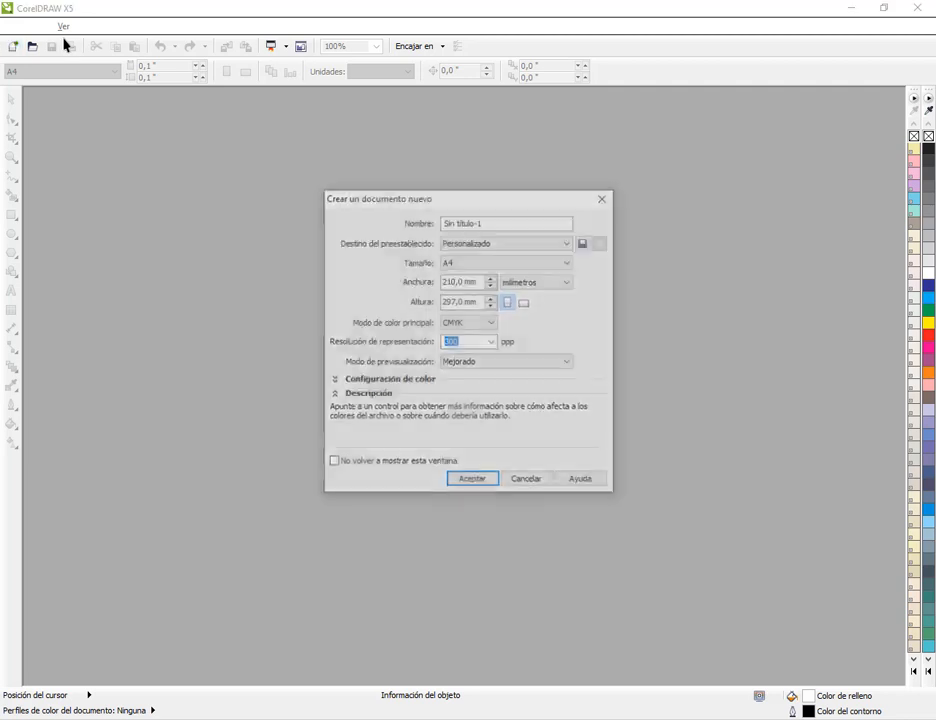
{"action": "left_click", "coordinate": [487, 485]}
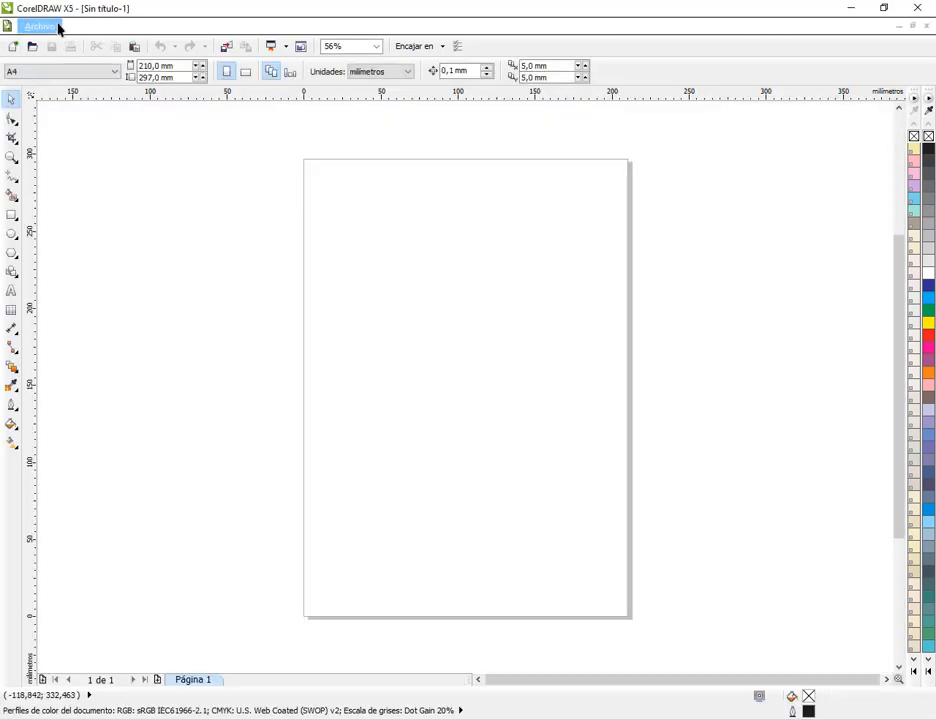
{"action": "left_click", "coordinate": [58, 28]}
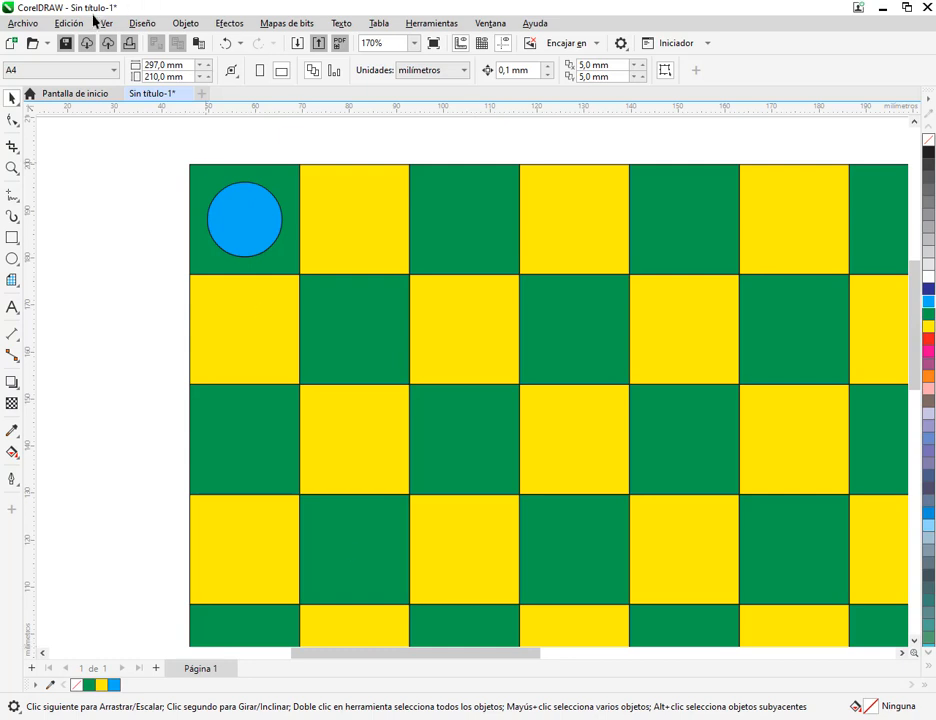
{"action": "left_click", "coordinate": [72, 23]}
{"action": "mouse_move", "coordinate": [105, 22]}
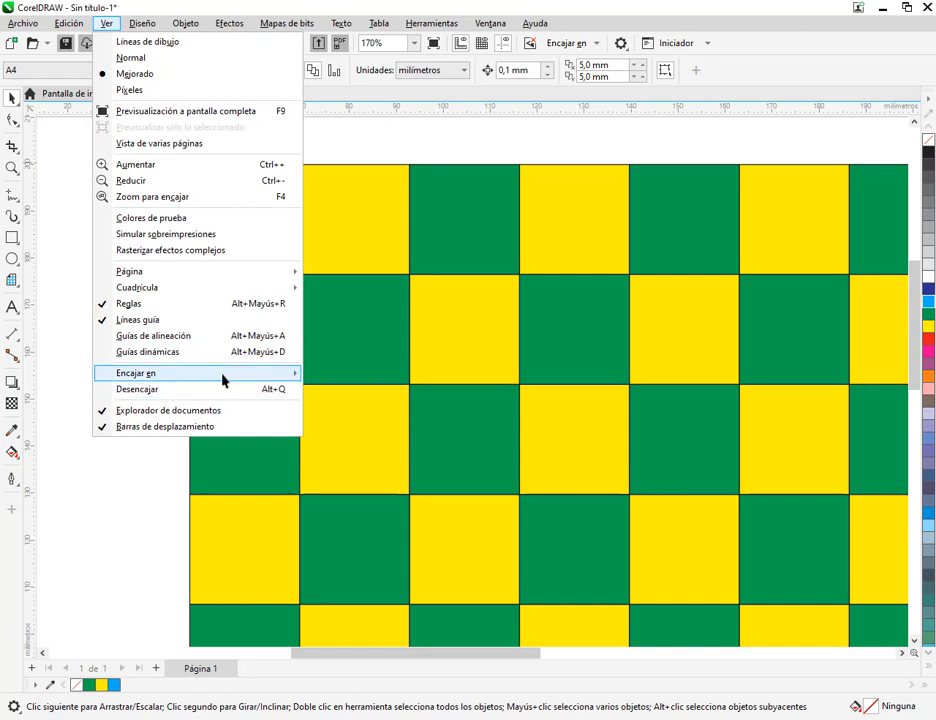
{"action": "mouse_move", "coordinate": [226, 378]}
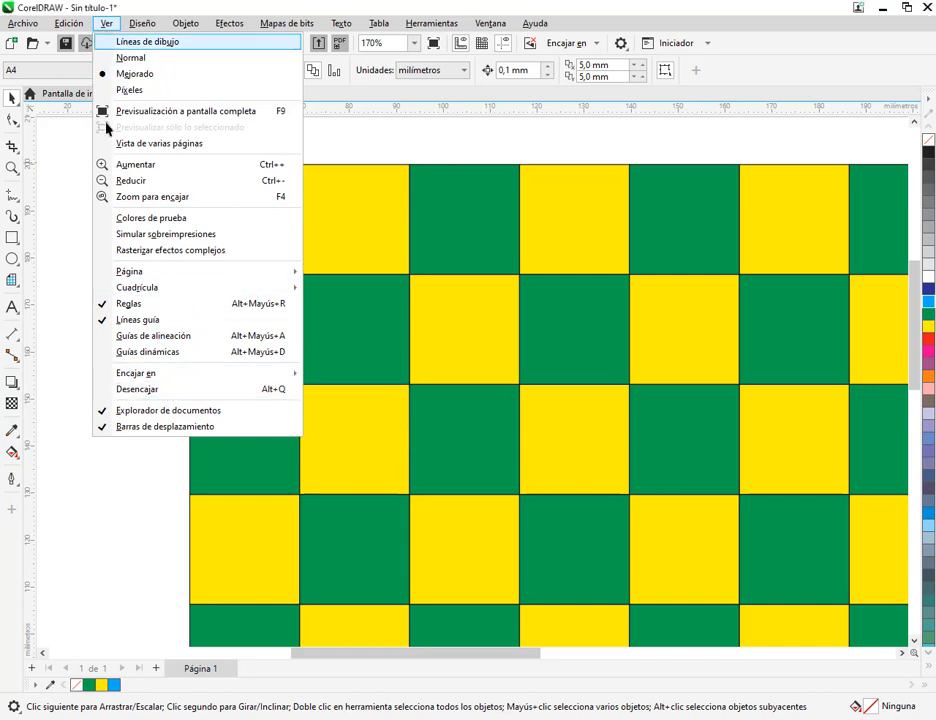
{"action": "key", "text": "Escape"}
Copy the blue circle to the top row's second green square and repeat the copy twice to complete the row
{"action": "scroll", "coordinate": [246, 203], "scroll_direction": "down", "scroll_amount": 1}
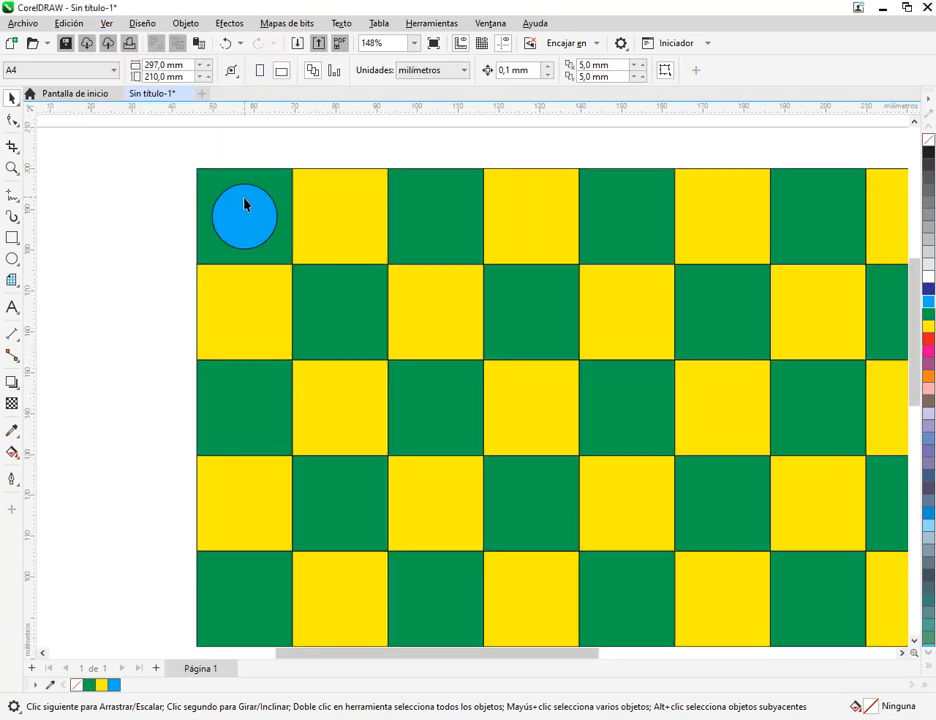
{"action": "left_click", "coordinate": [249, 207]}
{"action": "scroll", "coordinate": [330, 263], "scroll_direction": "down", "scroll_amount": 2}
{"action": "left_click_drag", "start_coordinate": [308, 248], "coordinate": [302, 225]}
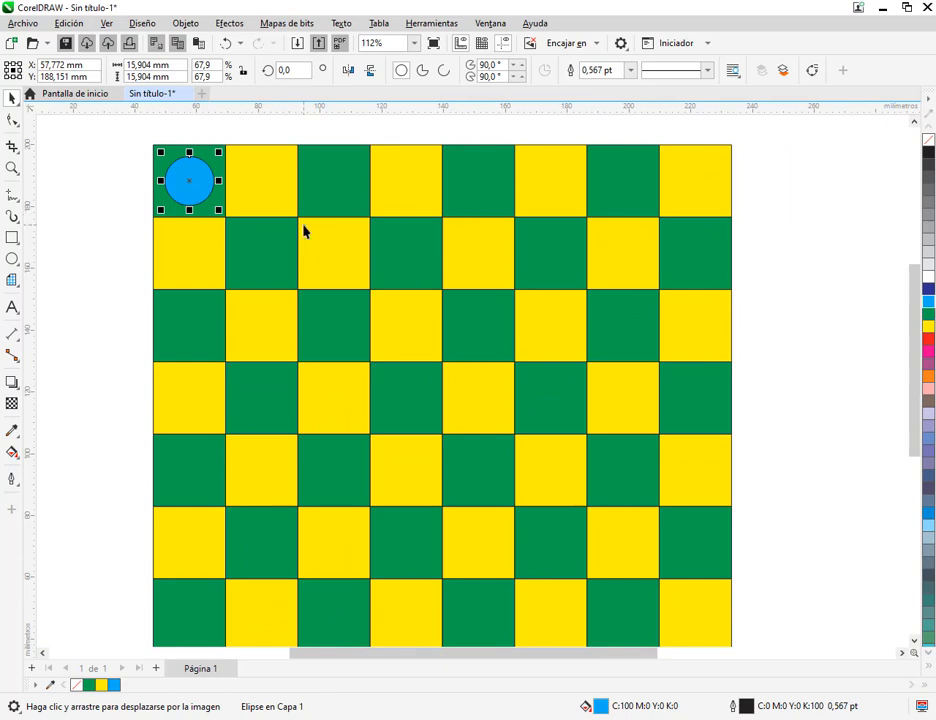
{"action": "scroll", "coordinate": [162, 151], "scroll_direction": "up", "scroll_amount": 2}
{"action": "left_click_drag", "start_coordinate": [221, 206], "coordinate": [334, 302]}
{"action": "scroll", "coordinate": [172, 259], "scroll_direction": "up", "scroll_amount": 2}
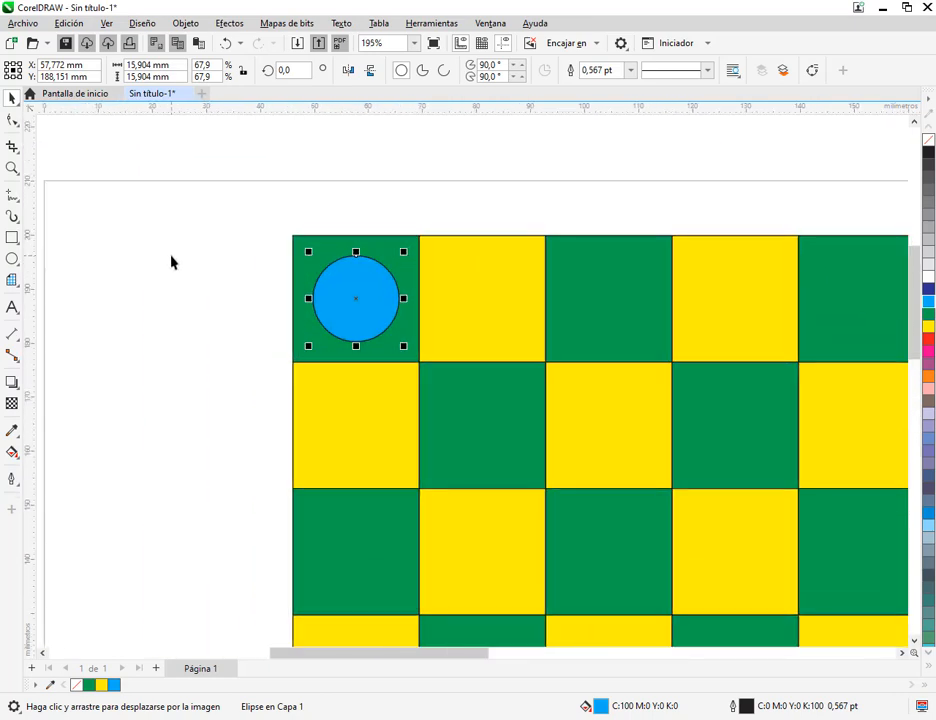
{"action": "scroll", "coordinate": [355, 305], "scroll_direction": "down", "scroll_amount": 6}
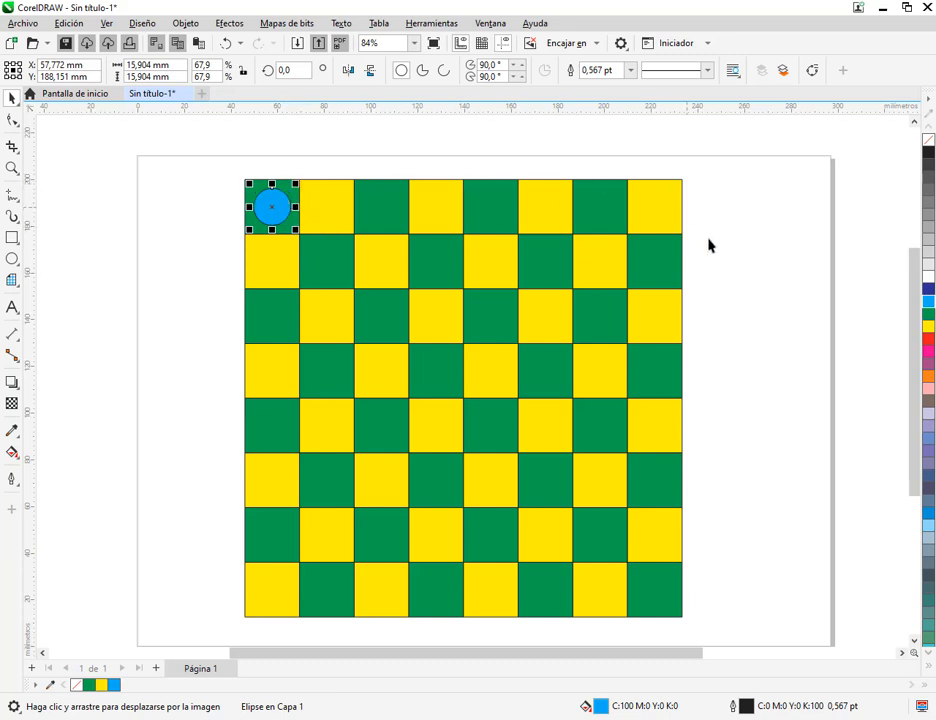
{"action": "left_click_drag", "start_coordinate": [278, 200], "coordinate": [384, 213]}
{"action": "key", "text": "ctrl+r"}
{"action": "key", "text": "ctrl+r"}
Copy the top row's four circles onto the second row's green squares and again onto the third row's
{"action": "left_click_drag", "start_coordinate": [242, 172], "coordinate": [725, 282]}
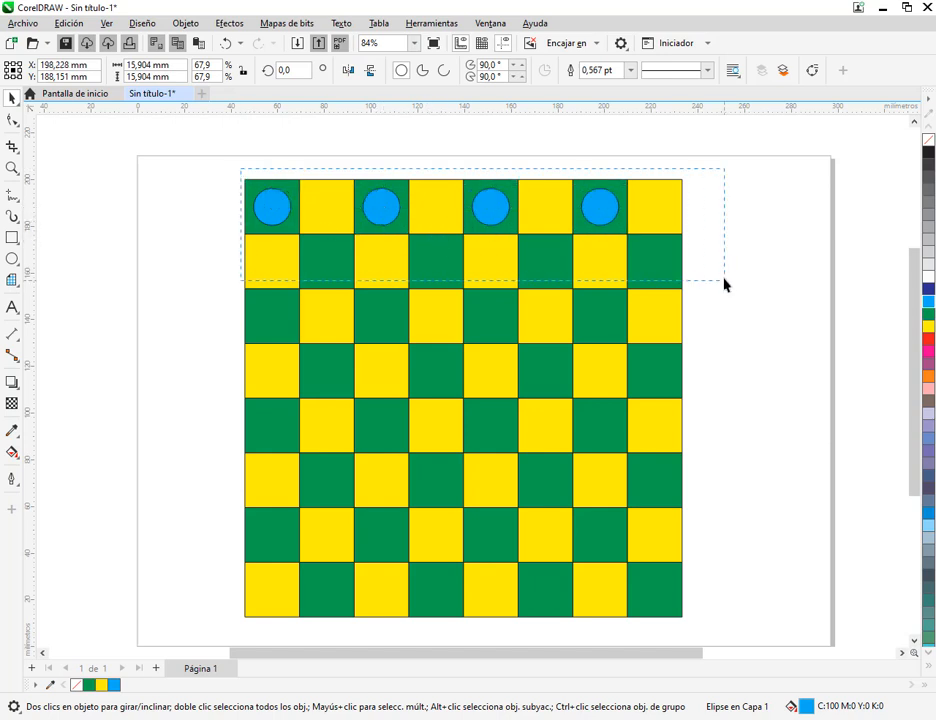
{"action": "left_click_drag", "start_coordinate": [263, 215], "coordinate": [335, 270]}
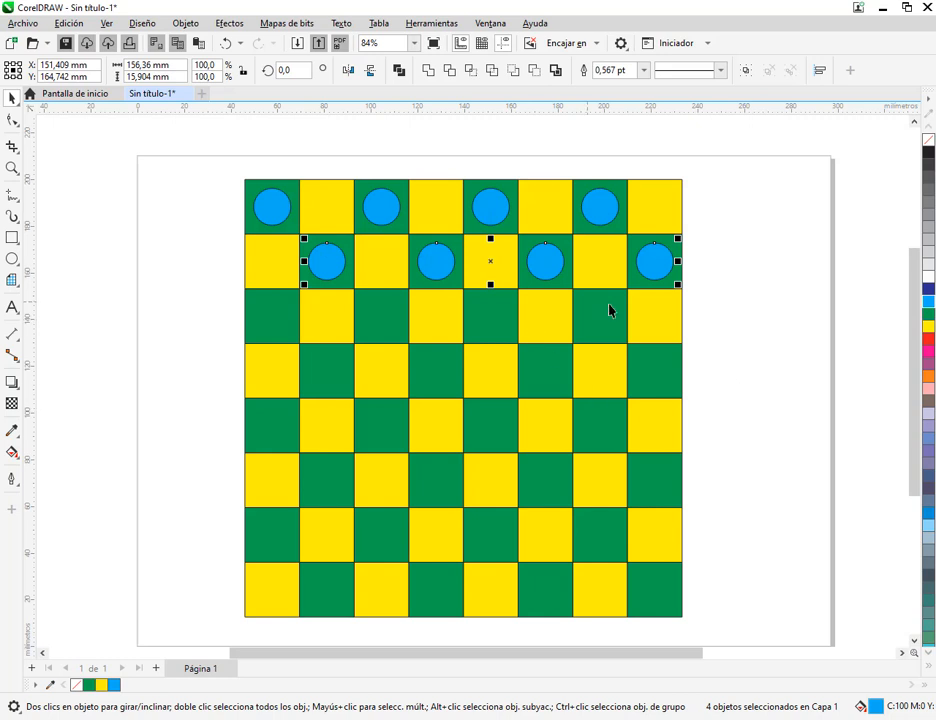
{"action": "key", "text": "ctrl+r"}
{"action": "left_click_drag", "start_coordinate": [379, 316], "coordinate": [268, 317]}
Duplicate all twelve blue circles, place the copies on the yellow squares of the bottom three rows, and fill them pink
{"action": "left_click", "coordinate": [215, 176]}
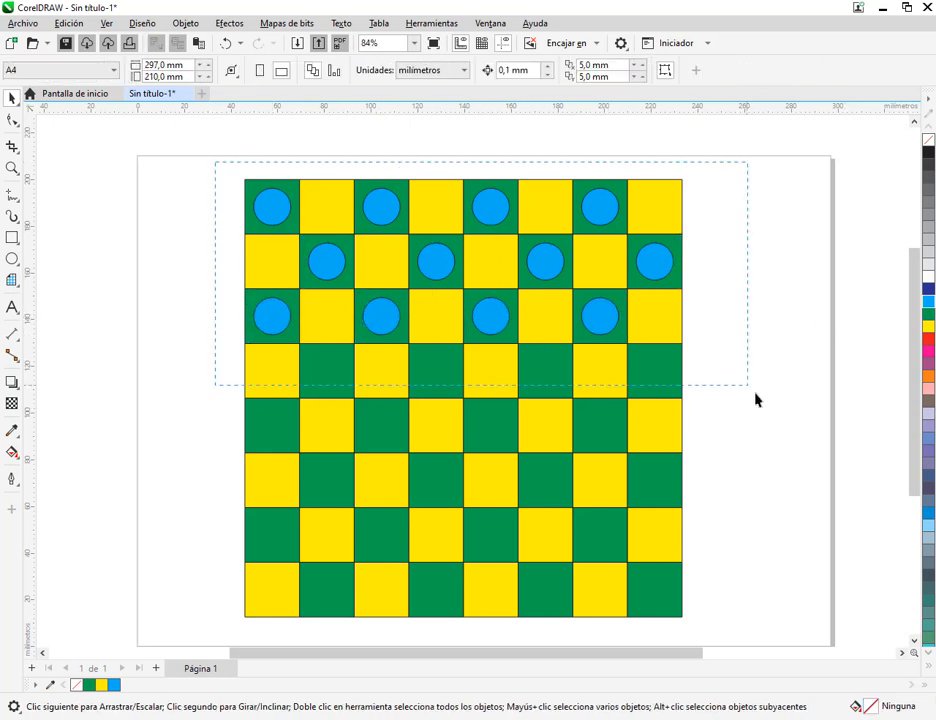
{"action": "left_click_drag", "start_coordinate": [755, 399], "coordinate": [755, 400]}
{"action": "key", "text": "ctrl+d"}
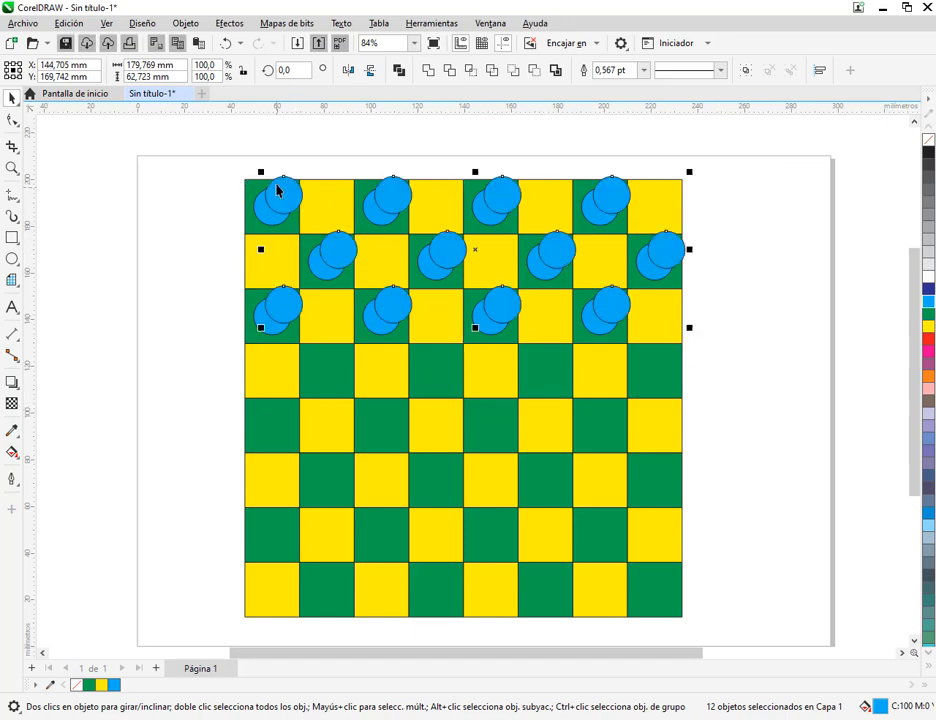
{"action": "left_click_drag", "start_coordinate": [282, 194], "coordinate": [271, 483]}
{"action": "left_click", "coordinate": [928, 350]}
{"action": "left_click", "coordinate": [843, 414]}
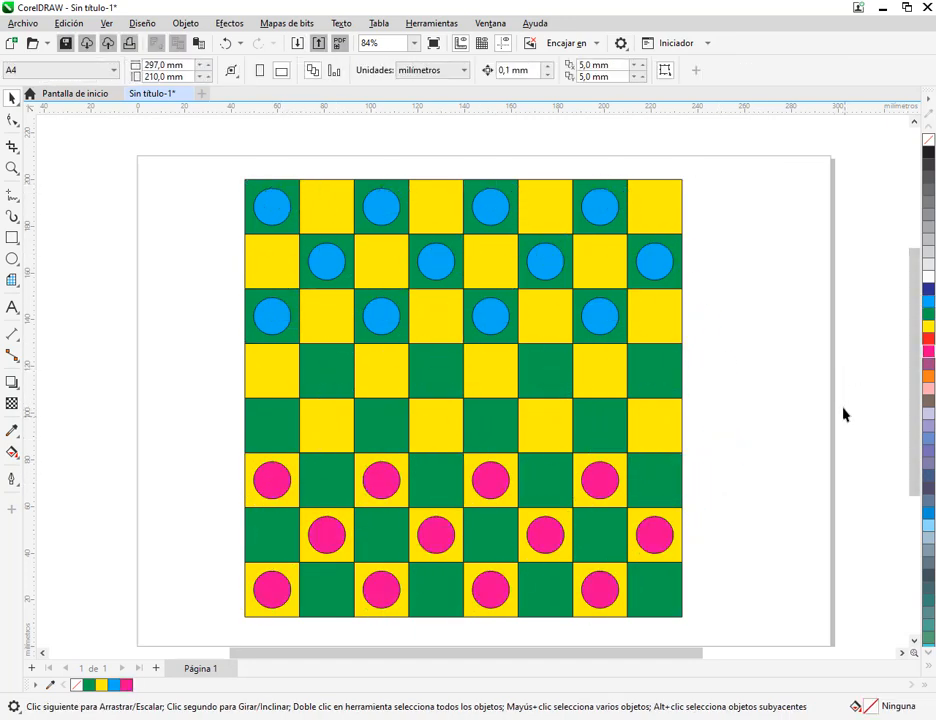
{"action": "scroll", "coordinate": [517, 507], "scroll_direction": "down", "scroll_amount": 1}
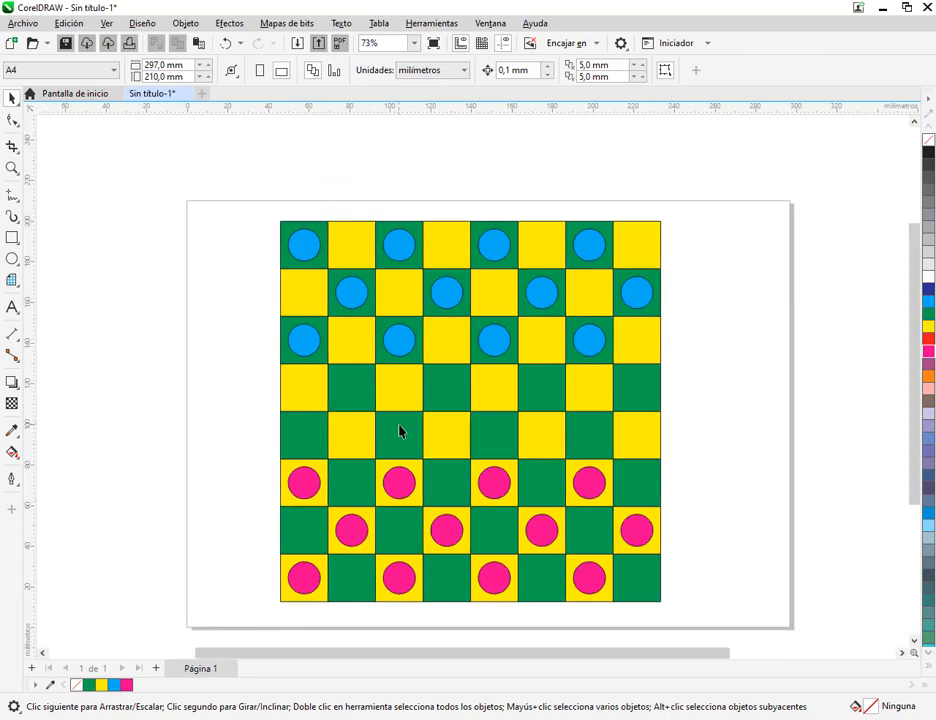
Consult the reference board in MANUAL COREL.pdf, and draw a four-revolution spiral about 13 mm wide beside the board's top row
{"action": "left_click_drag", "start_coordinate": [399, 431], "coordinate": [495, 363]}
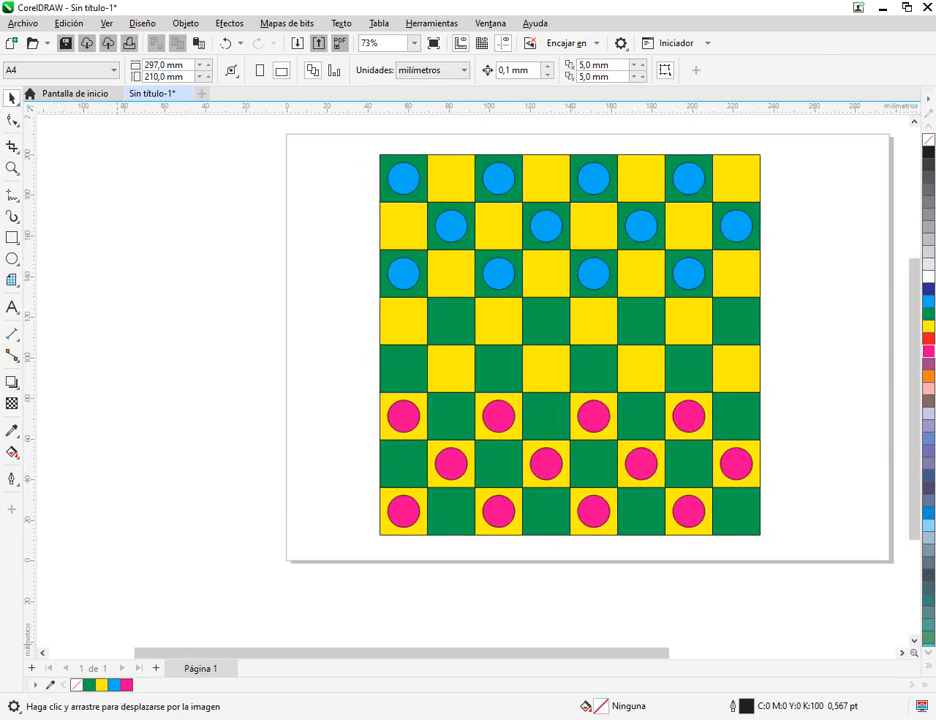
{"action": "key", "text": "alt+Tab"}
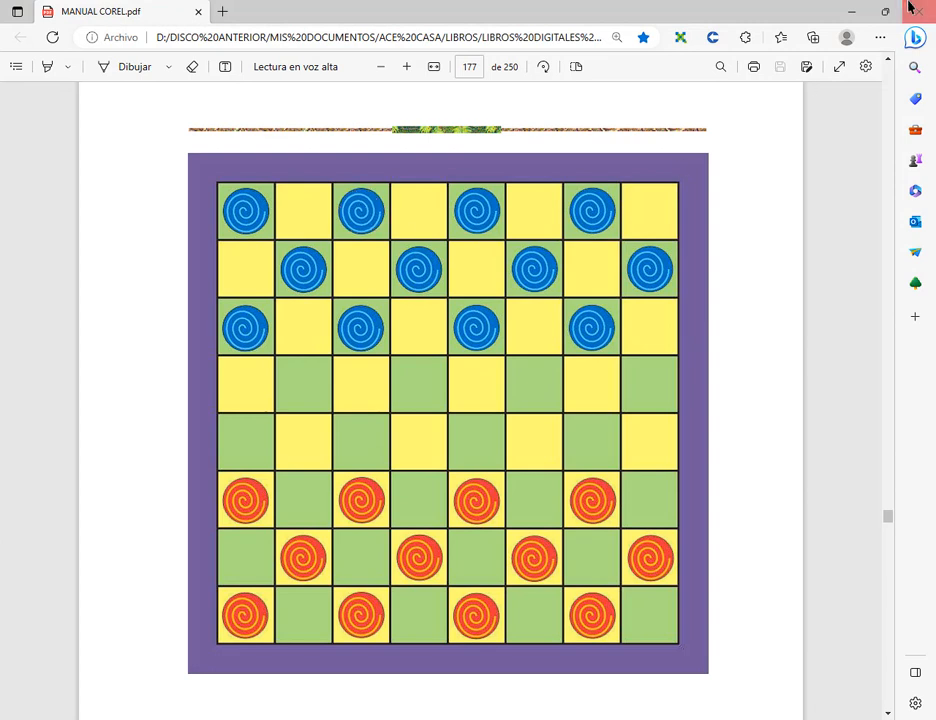
{"action": "left_click", "coordinate": [852, 12]}
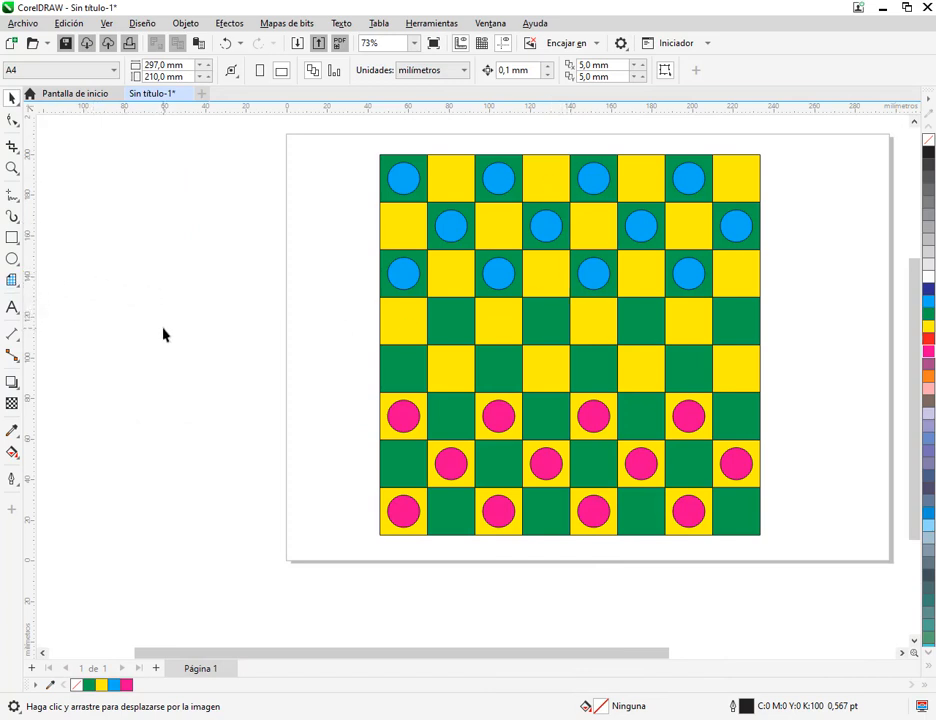
{"action": "left_click", "coordinate": [10, 280]}
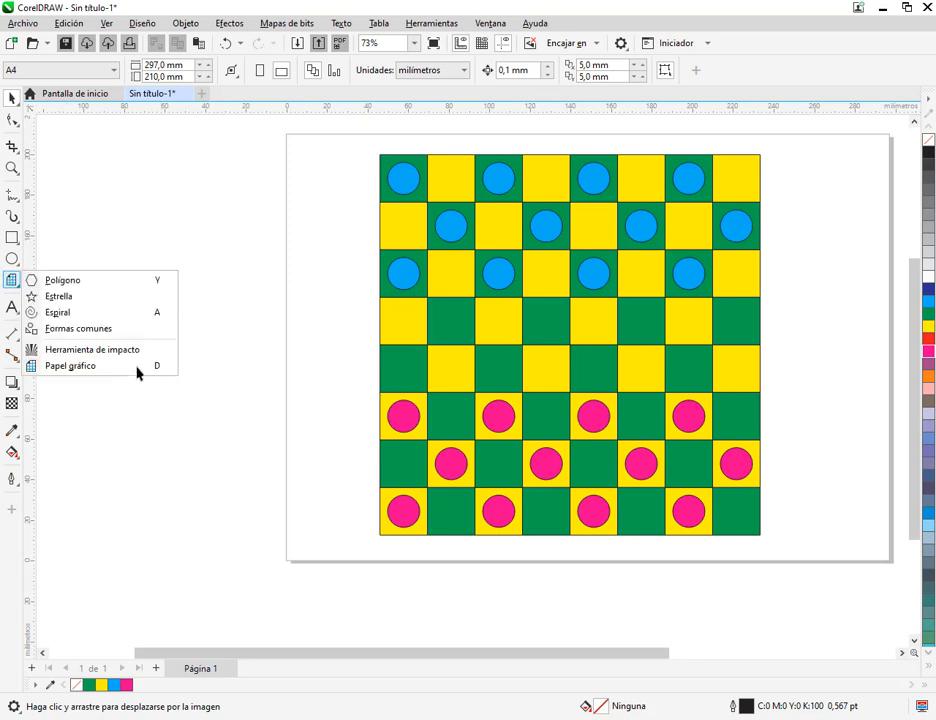
{"action": "left_click", "coordinate": [92, 283]}
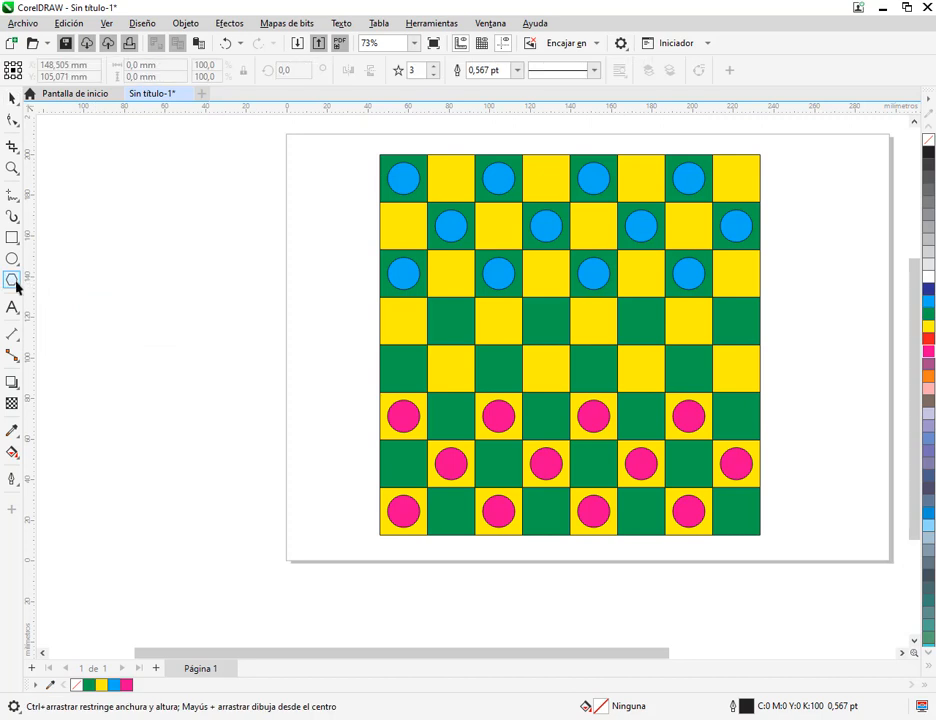
{"action": "left_click", "coordinate": [11, 284]}
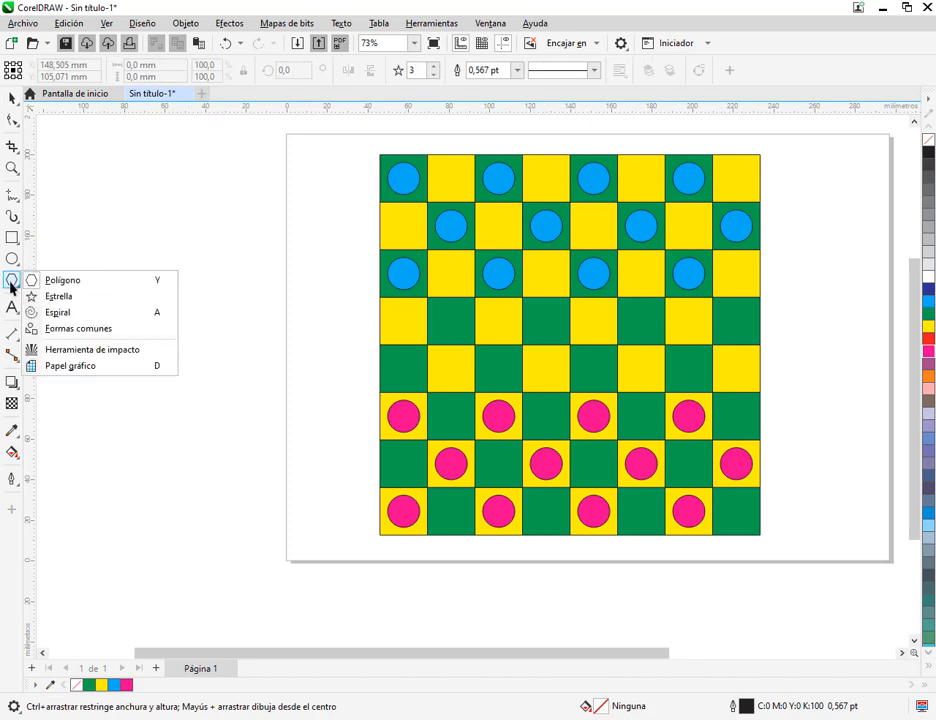
{"action": "left_click", "coordinate": [57, 313]}
{"action": "scroll", "coordinate": [341, 178], "scroll_direction": "up", "scroll_amount": 2}
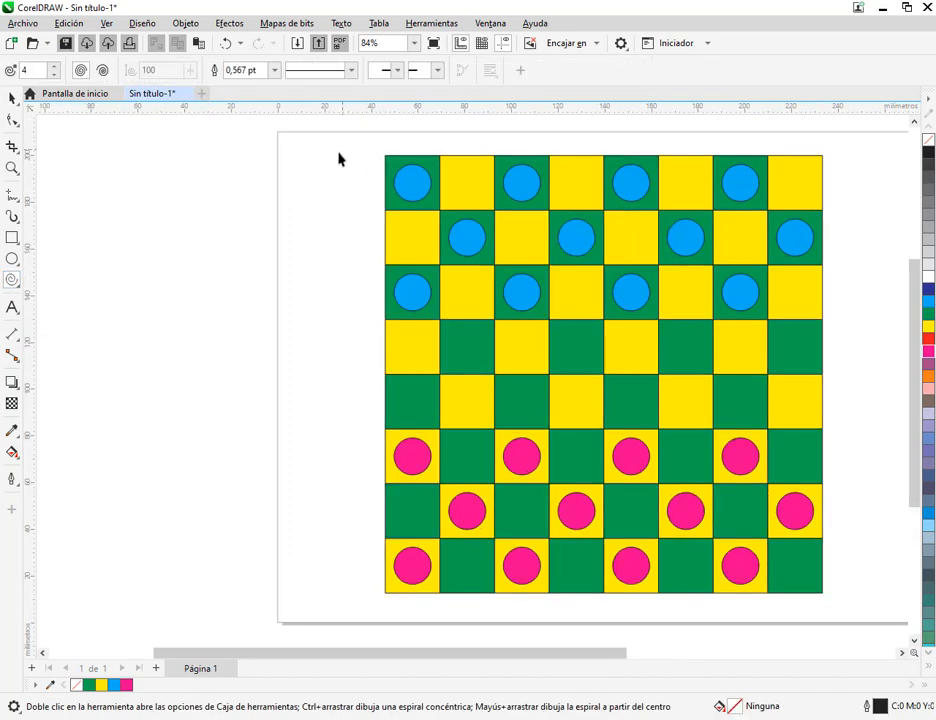
{"action": "left_click_drag", "start_coordinate": [307, 172], "coordinate": [349, 216]}
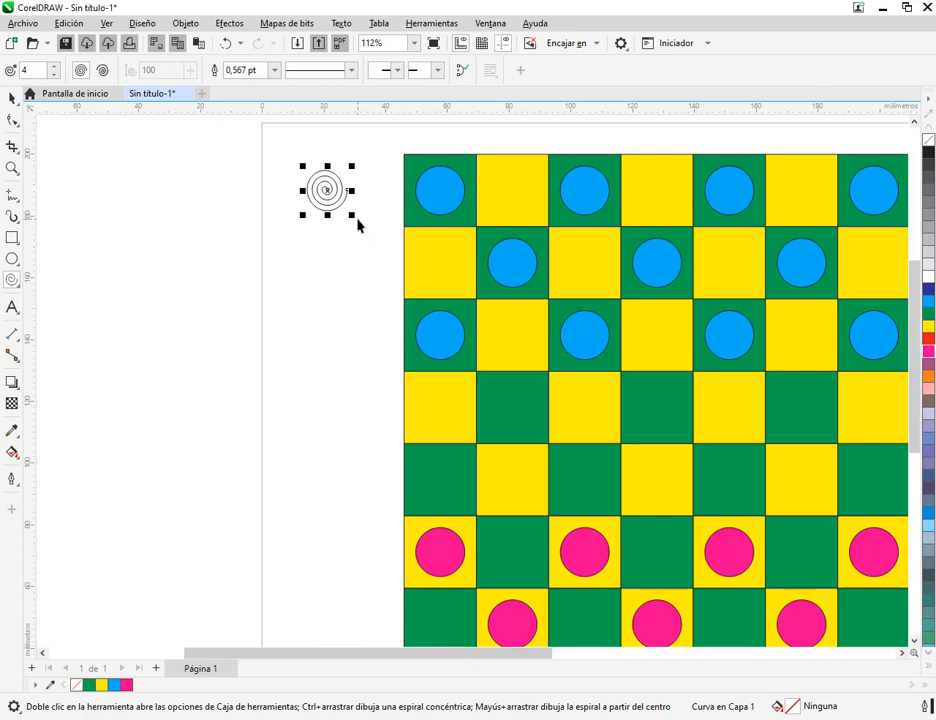
{"action": "left_click", "coordinate": [10, 97]}
{"action": "scroll", "coordinate": [362, 173], "scroll_direction": "up", "scroll_amount": 3}
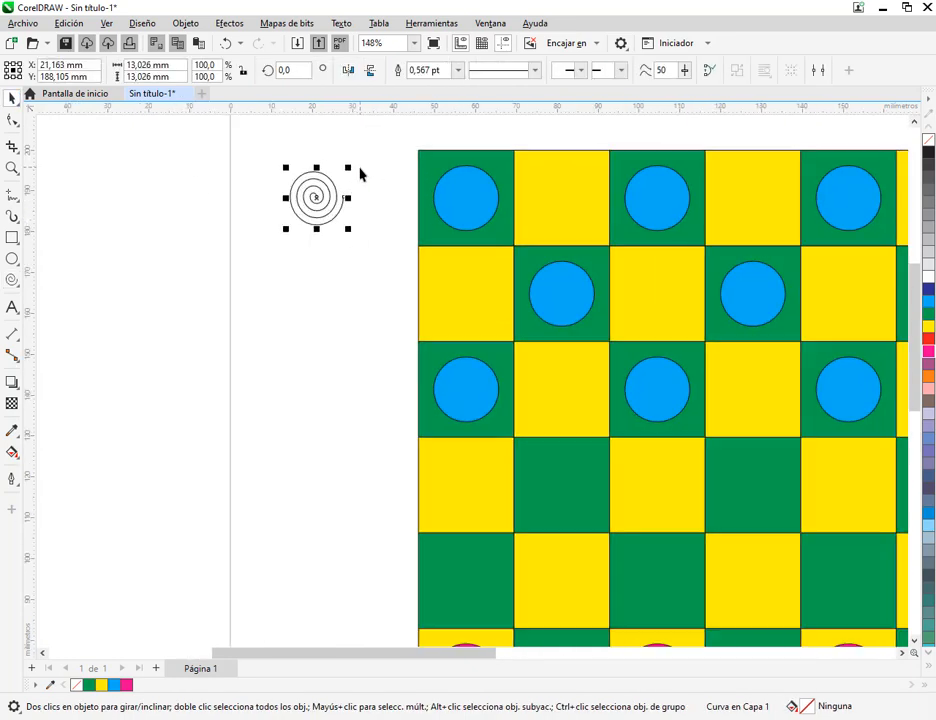
{"action": "left_click_drag", "start_coordinate": [292, 218], "coordinate": [352, 226]}
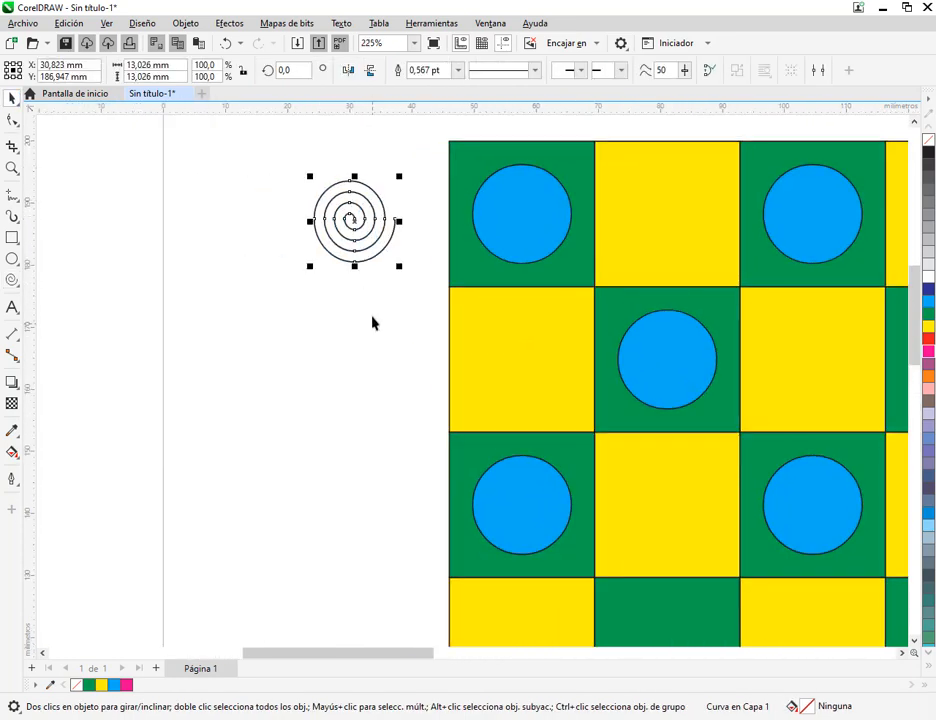
Try a spiral with 2 revolutions below the first one, and remove it again
{"action": "left_click", "coordinate": [374, 322]}
{"action": "left_click", "coordinate": [12, 280]}
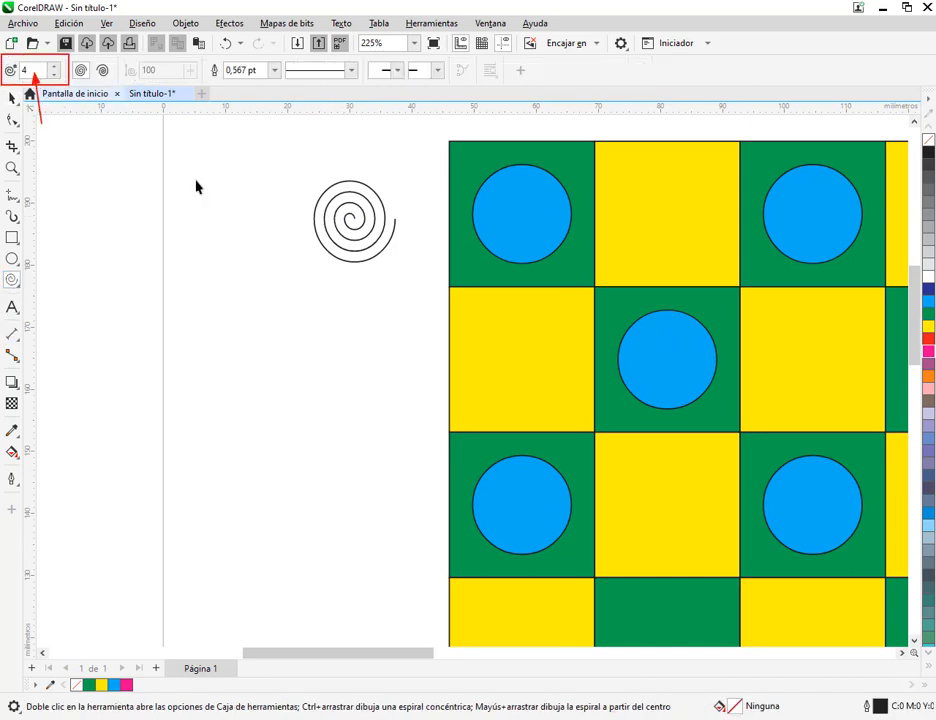
{"action": "left_click", "coordinate": [13, 97]}
{"action": "left_click", "coordinate": [375, 229]}
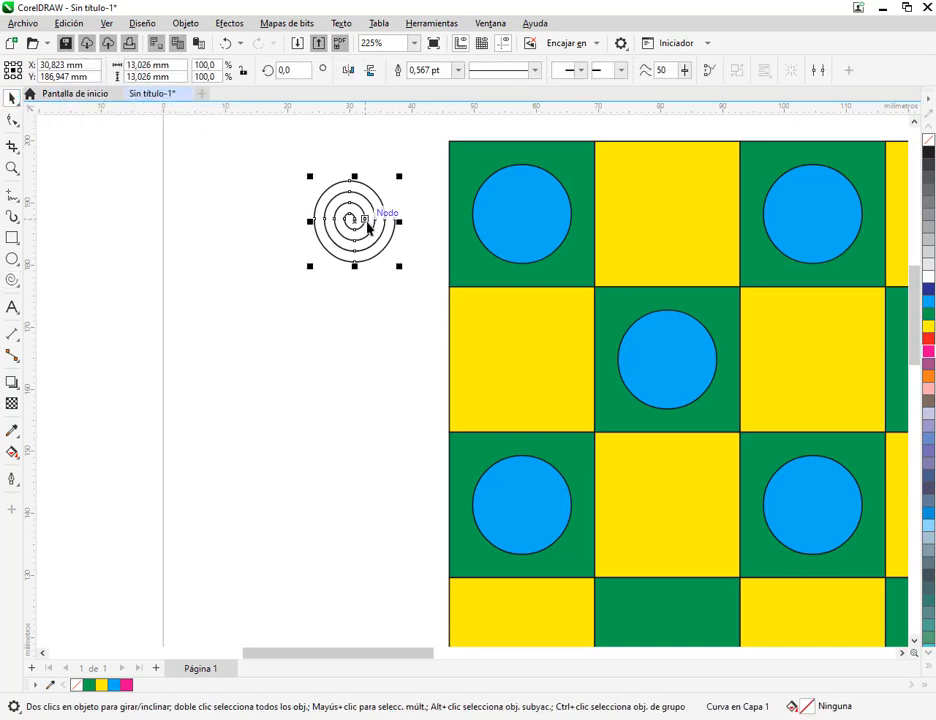
{"action": "left_click", "coordinate": [12, 280]}
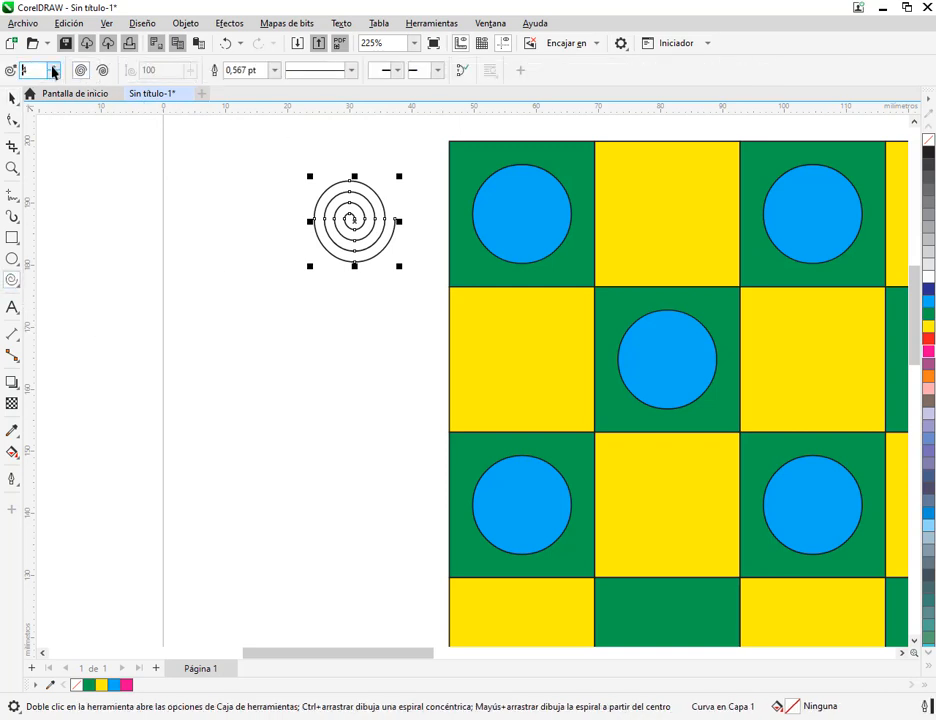
{"action": "left_click", "coordinate": [54, 76]}
{"action": "left_click", "coordinate": [54, 76]}
{"action": "left_click_drag", "start_coordinate": [241, 335], "coordinate": [351, 445]}
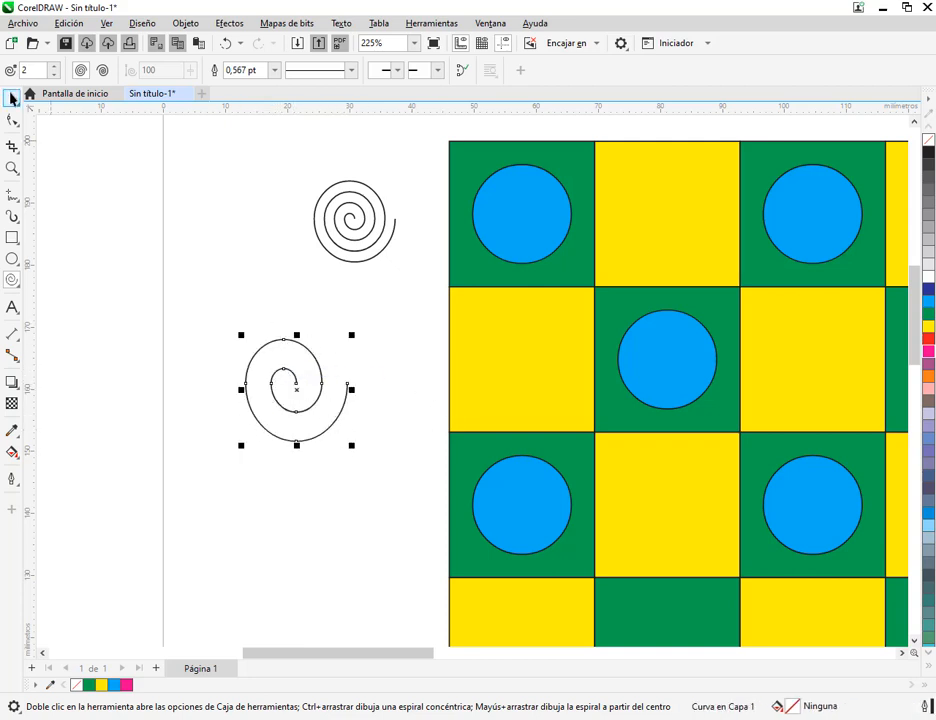
{"action": "key", "text": "space"}
{"action": "left_click_drag", "start_coordinate": [296, 396], "coordinate": [368, 226]}
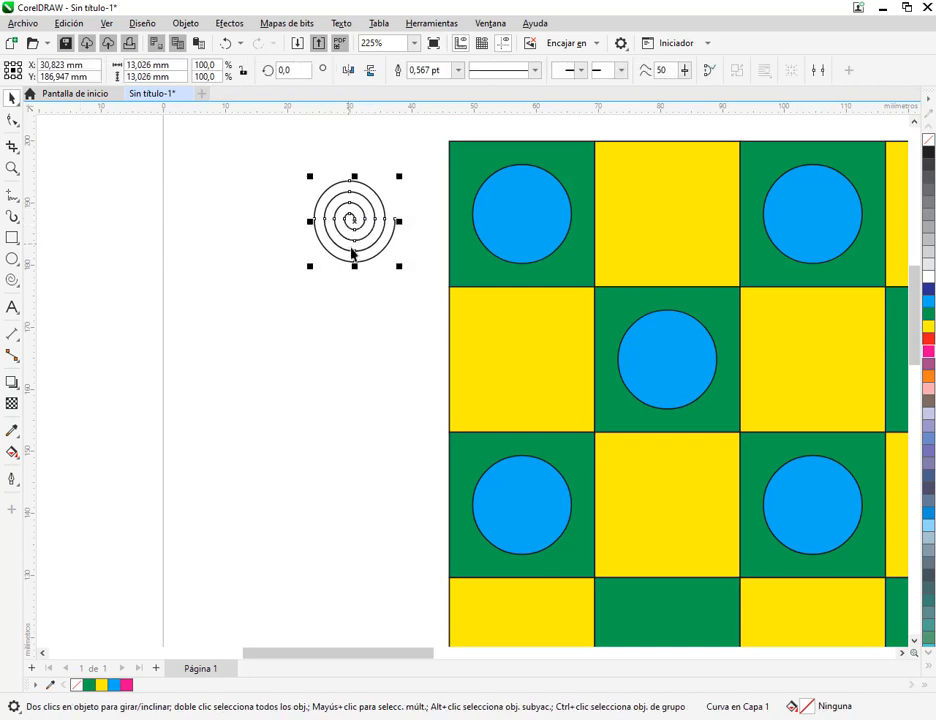
Center the four-revolution spiral on the first blue circle in the board's top row
{"action": "left_click_drag", "start_coordinate": [355, 228], "coordinate": [522, 220]}
{"action": "scroll", "coordinate": [622, 321], "scroll_direction": "down", "scroll_amount": 2}
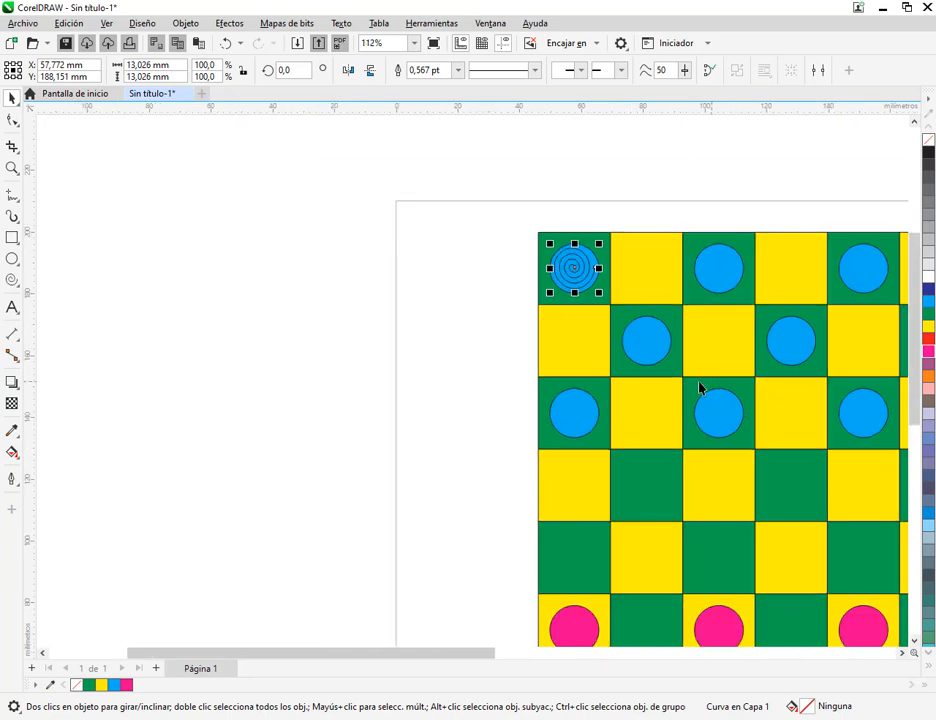
{"action": "left_click_drag", "start_coordinate": [706, 380], "coordinate": [443, 351]}
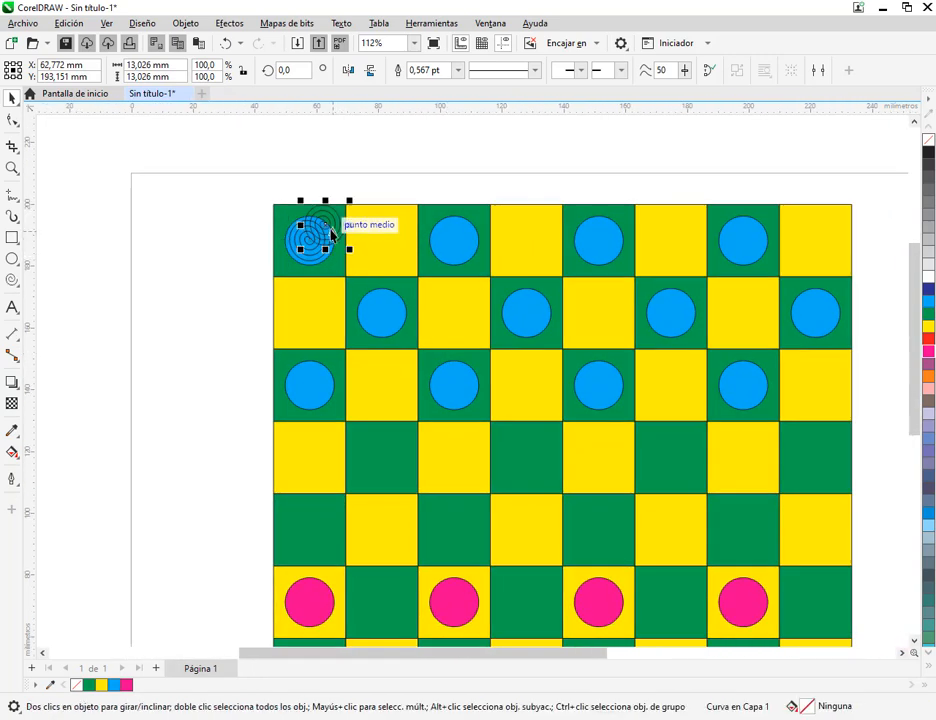
Duplicate the spiral onto the top row's second blue circle and repeat the copy twice to complete the row
{"action": "left_click_drag", "start_coordinate": [345, 233], "coordinate": [455, 242]}
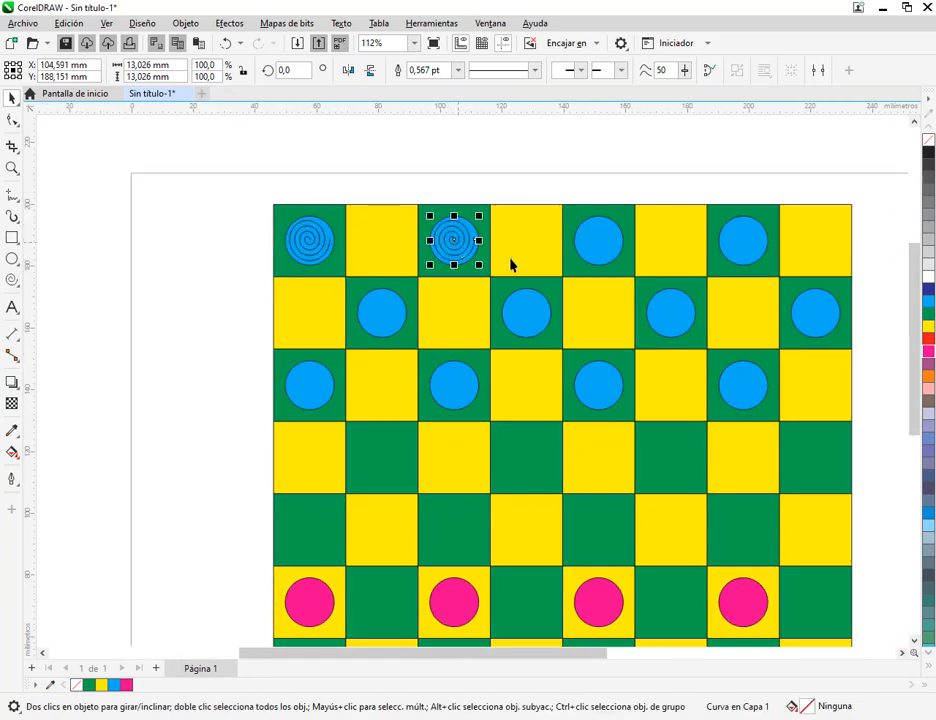
{"action": "key", "text": "ctrl+r"}
{"action": "key", "text": "ctrl+r"}
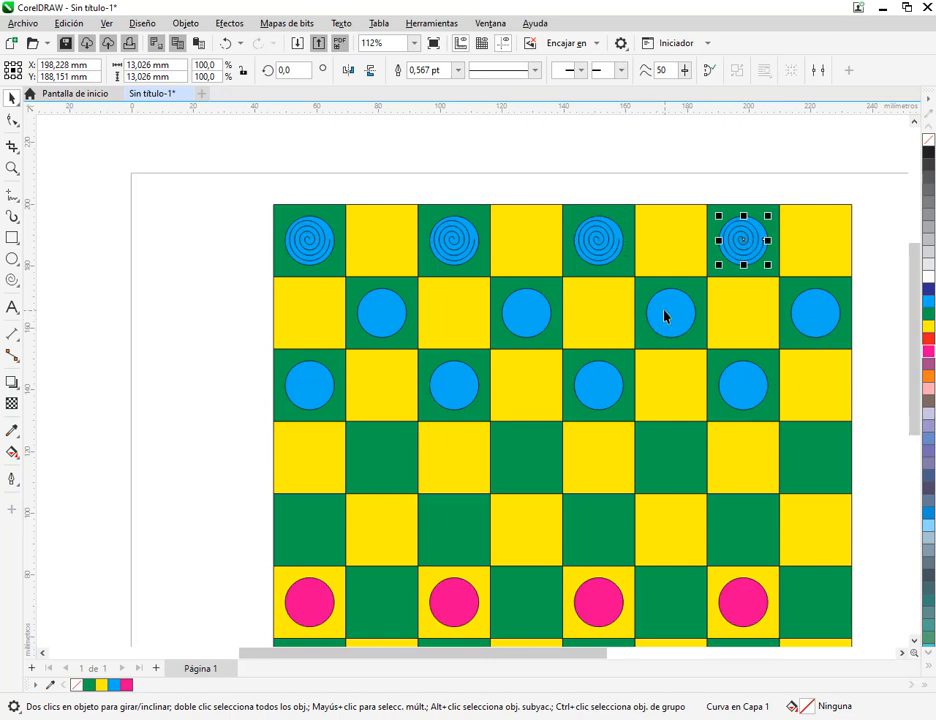
Delete all the plain blue circles in the board's second and third rows
{"action": "key", "text": "Escape"}
{"action": "scroll", "coordinate": [615, 309], "scroll_direction": "down", "scroll_amount": 5}
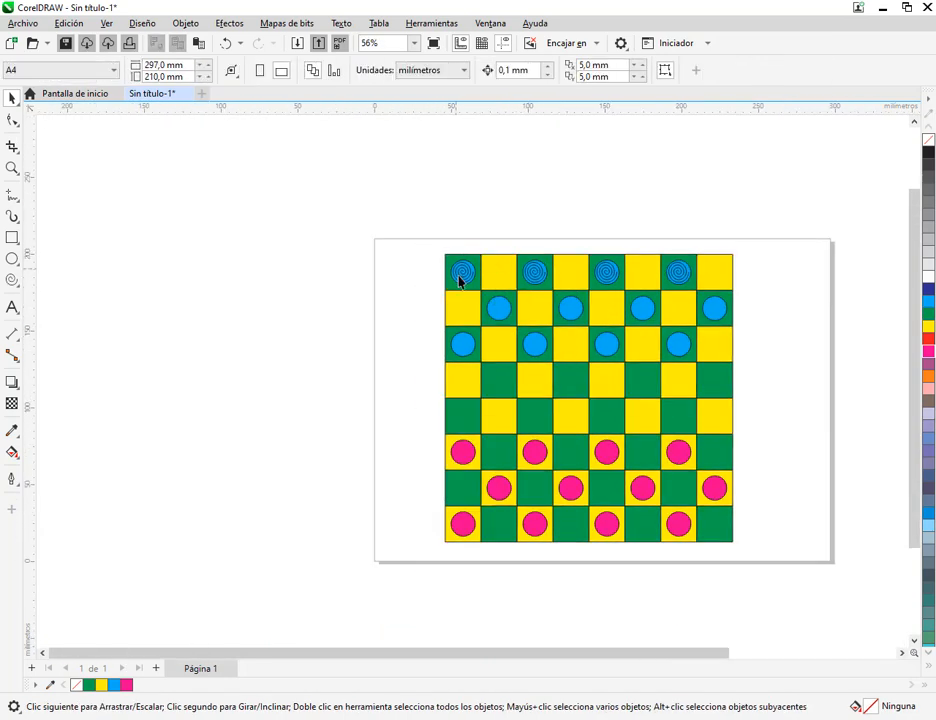
{"action": "left_click_drag", "start_coordinate": [426, 291], "coordinate": [765, 372]}
{"action": "key", "text": "Delete"}
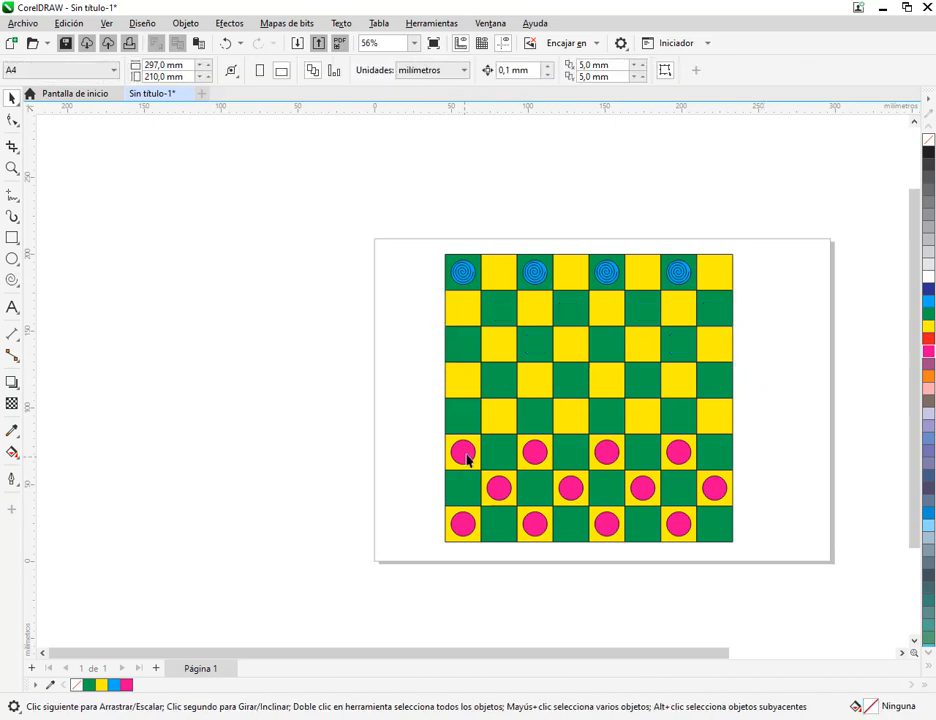
Move one pink circle and the first blue spiral piece off the board, and delete all the remaining pieces
{"action": "left_click_drag", "start_coordinate": [462, 450], "coordinate": [418, 366]}
{"action": "left_click_drag", "start_coordinate": [443, 236], "coordinate": [495, 310]}
{"action": "left_click_drag", "start_coordinate": [474, 265], "coordinate": [416, 283]}
{"action": "left_click_drag", "start_coordinate": [440, 221], "coordinate": [710, 487]}
{"action": "key", "text": "Delete"}
Place the pink circle below the blue piece and center a copy of the blue piece's spiral on it
{"action": "scroll", "coordinate": [410, 277], "scroll_direction": "up", "scroll_amount": 5}
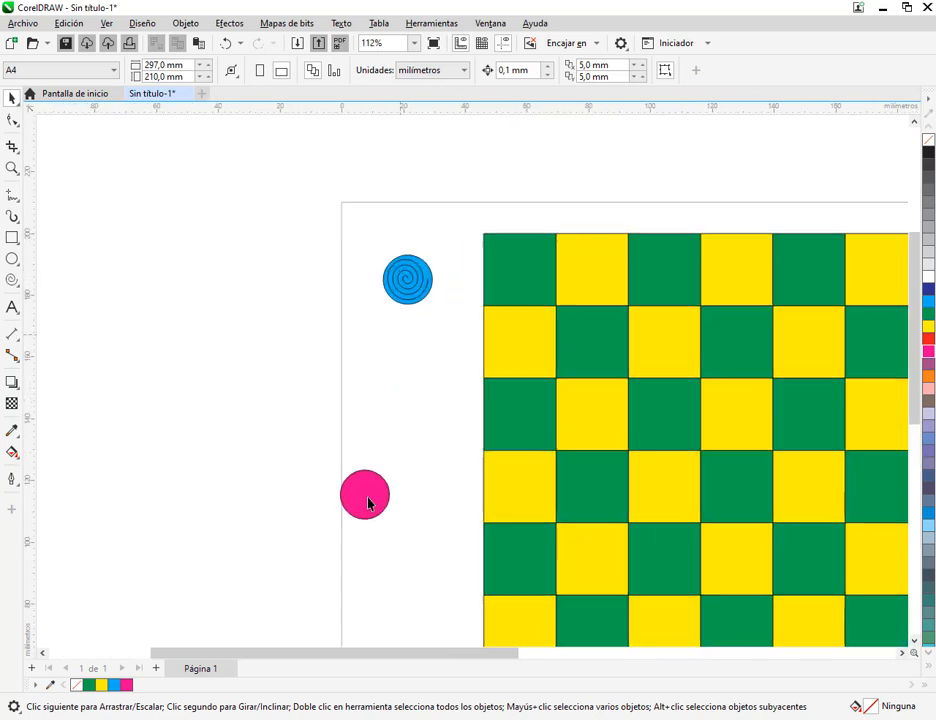
{"action": "left_click", "coordinate": [368, 497]}
{"action": "left_click_drag", "start_coordinate": [395, 427], "coordinate": [405, 347]}
{"action": "scroll", "coordinate": [410, 284], "scroll_direction": "up", "scroll_amount": 5}
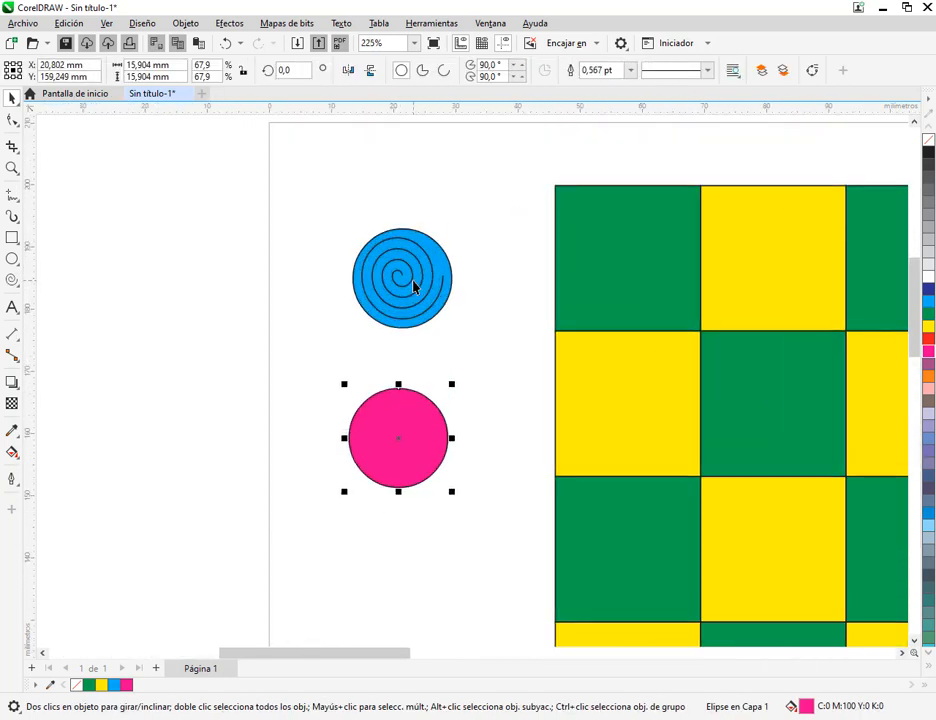
{"action": "left_click", "coordinate": [413, 286]}
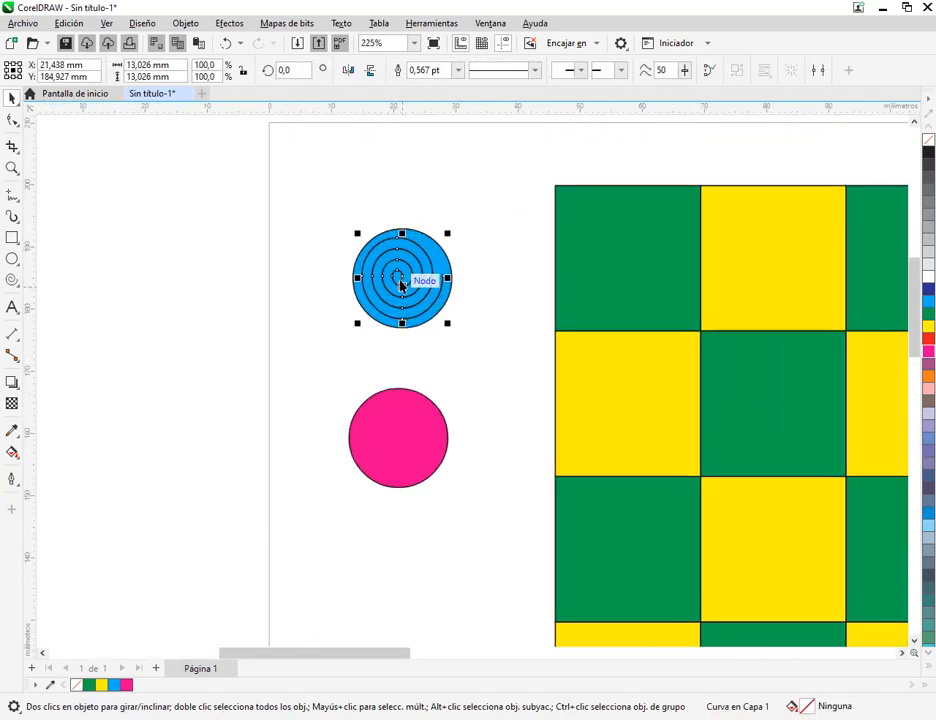
{"action": "left_click_drag", "start_coordinate": [402, 286], "coordinate": [402, 442]}
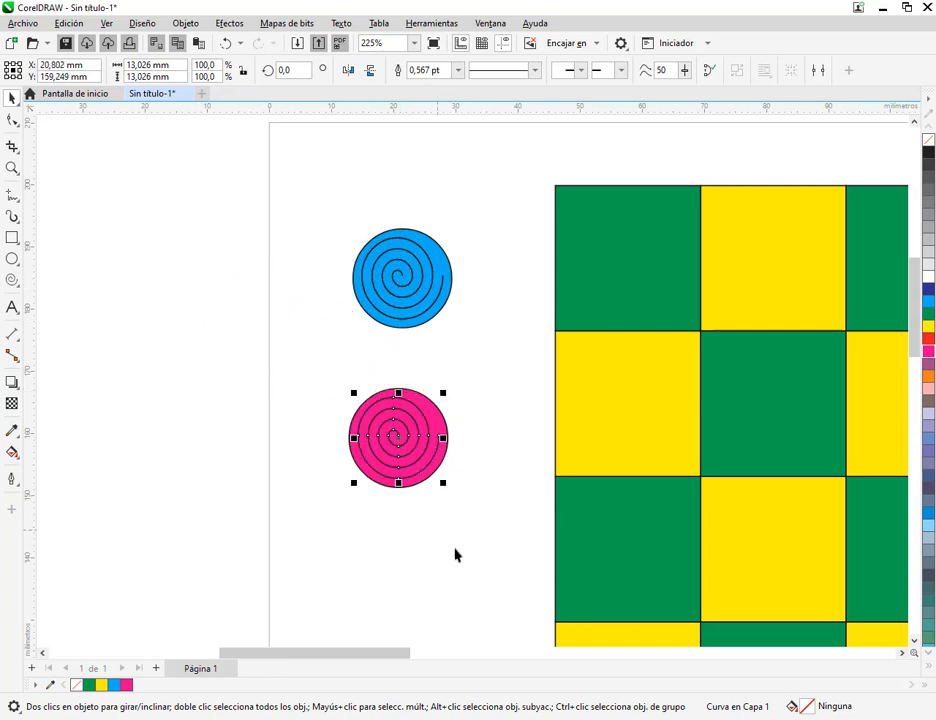
{"action": "left_click", "coordinate": [458, 315]}
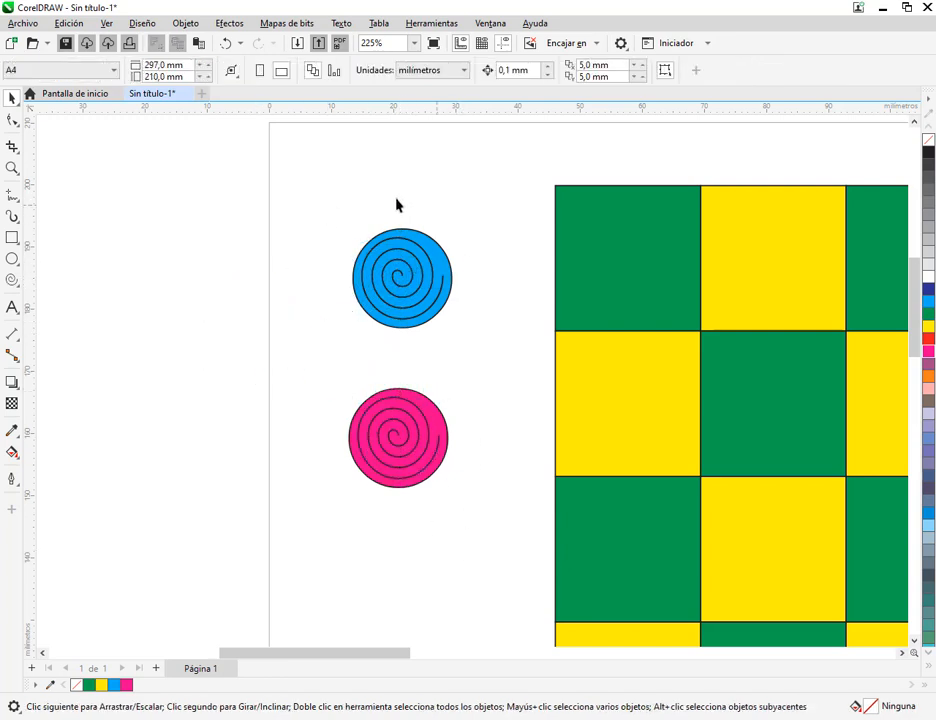
Examine the spiral colours in the MANUAL COREL.pdf reference and select the blue piece's spiral
{"action": "scroll", "coordinate": [454, 287], "scroll_direction": "up", "scroll_amount": 2}
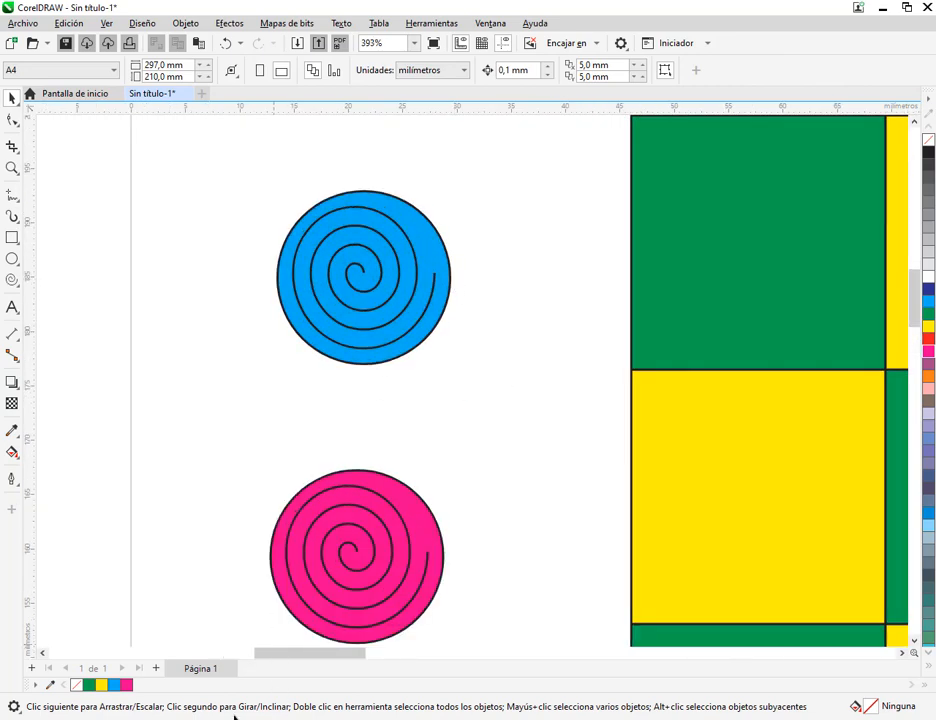
{"action": "key", "text": "alt+Tab"}
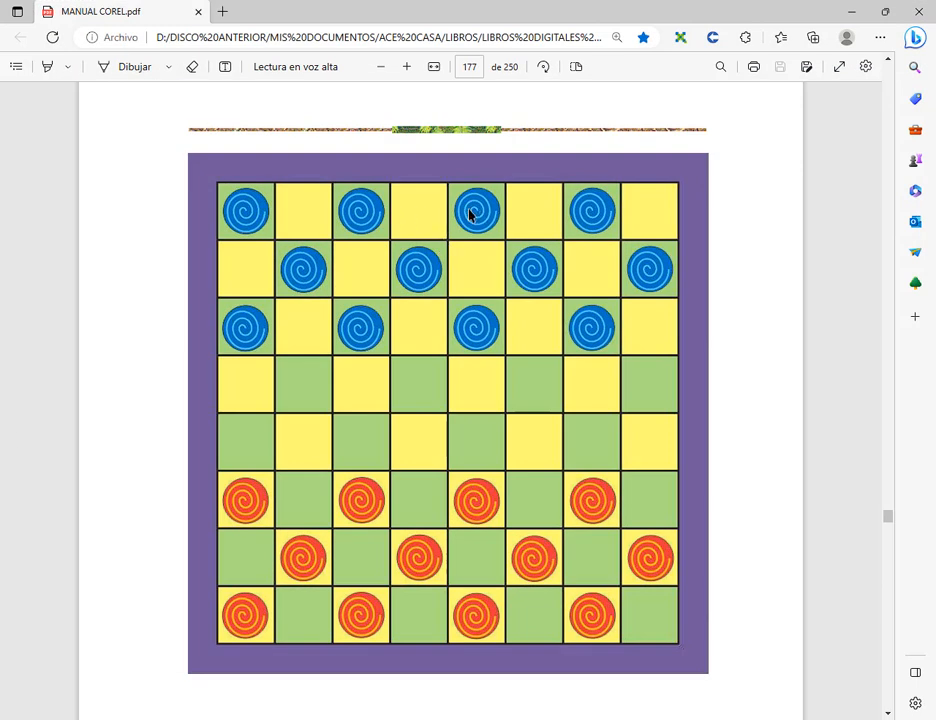
{"action": "left_click", "coordinate": [851, 11]}
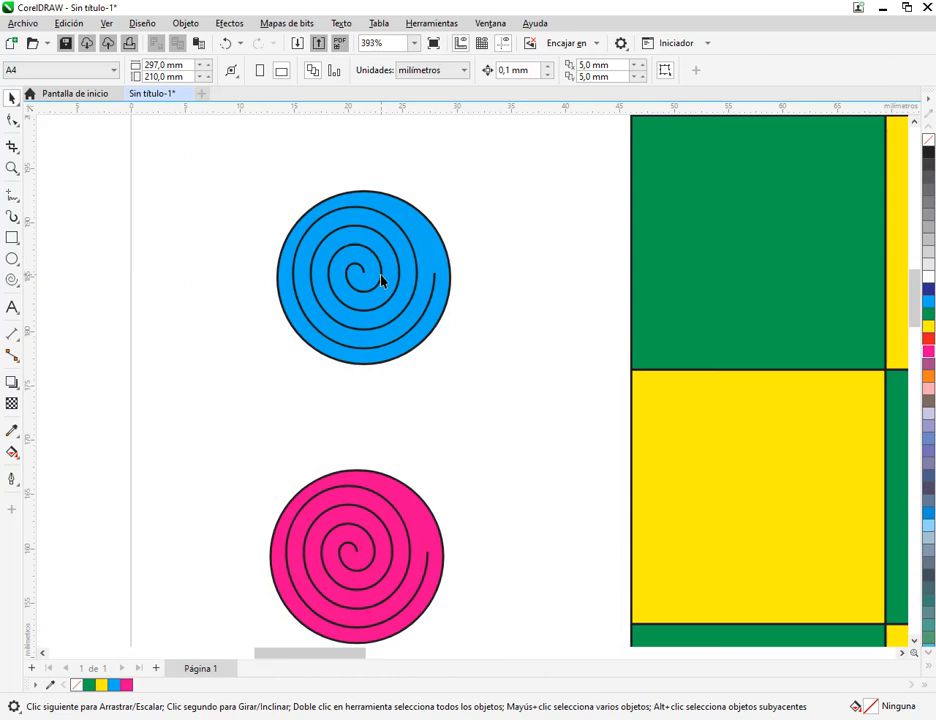
{"action": "left_click", "coordinate": [381, 281]}
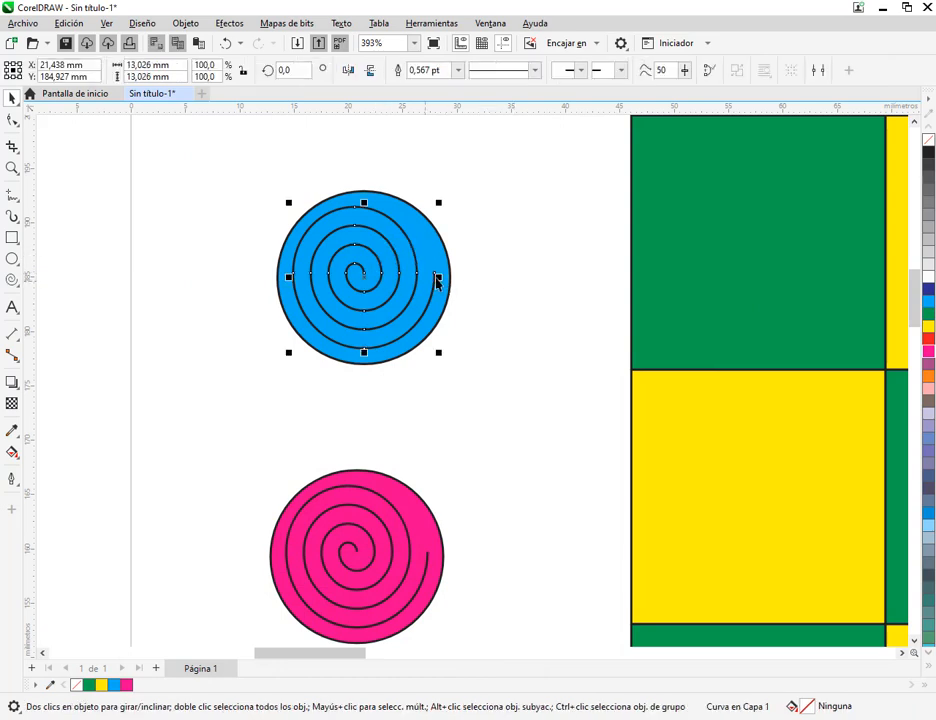
Draw a rectangle about 7.7 by 6.7 mm and an ellipse about 7.2 by 7.5 mm beside the blue piece
{"action": "left_click", "coordinate": [12, 237]}
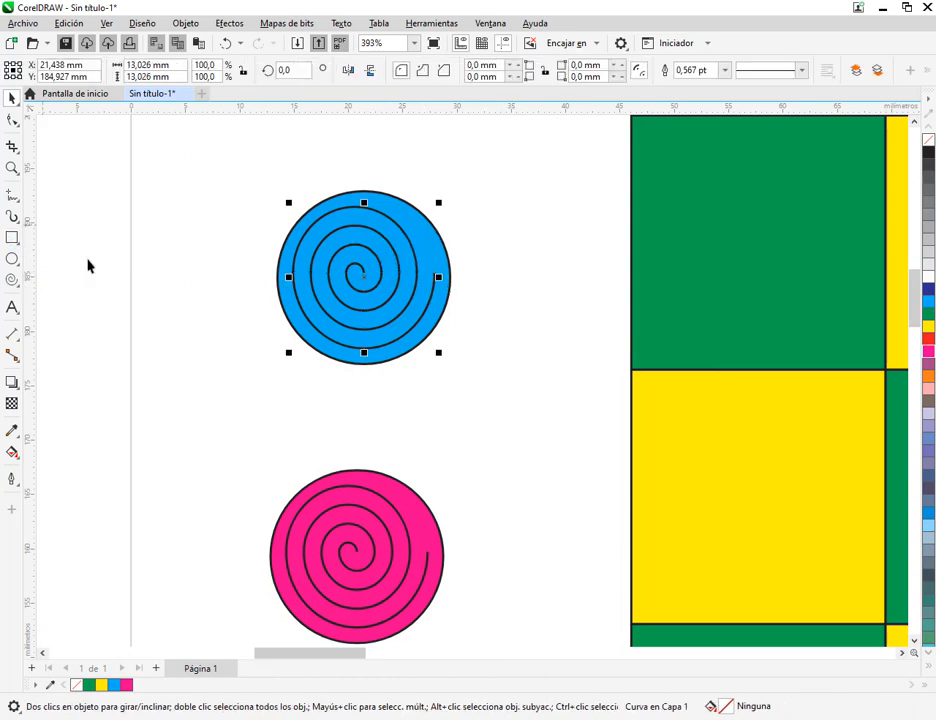
{"action": "left_click_drag", "start_coordinate": [87, 258], "coordinate": [172, 332]}
{"action": "left_click", "coordinate": [12, 97]}
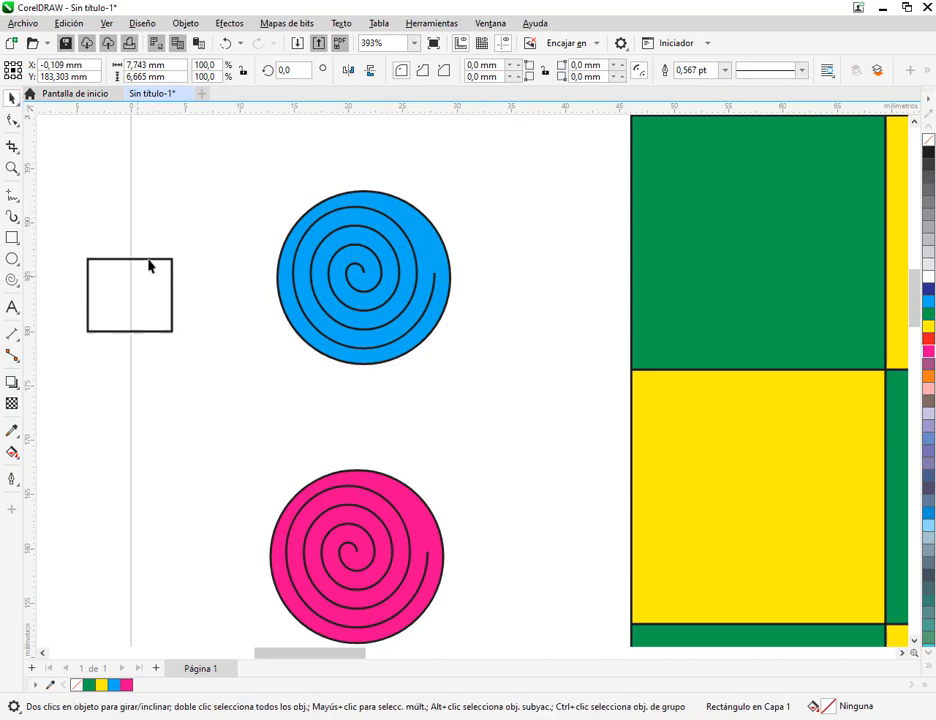
{"action": "left_click_drag", "start_coordinate": [145, 259], "coordinate": [201, 152]}
{"action": "left_click_drag", "start_coordinate": [170, 356], "coordinate": [209, 398]}
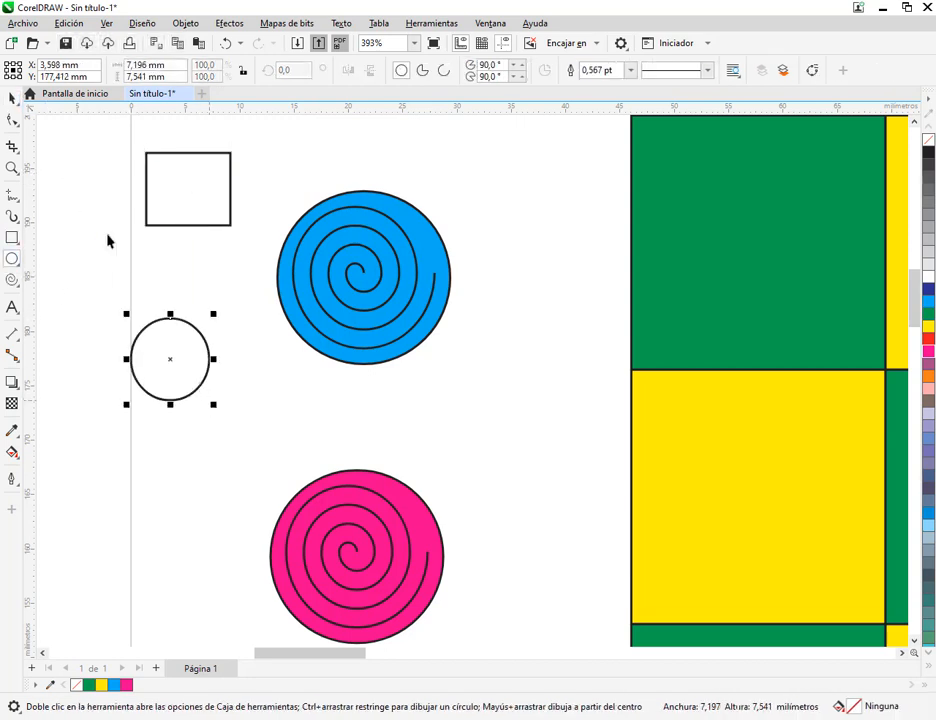
{"action": "left_click", "coordinate": [12, 97]}
{"action": "left_click", "coordinate": [86, 261]}
Fill the small rectangle beside the blue piece with light blue
{"action": "left_click", "coordinate": [184, 378]}
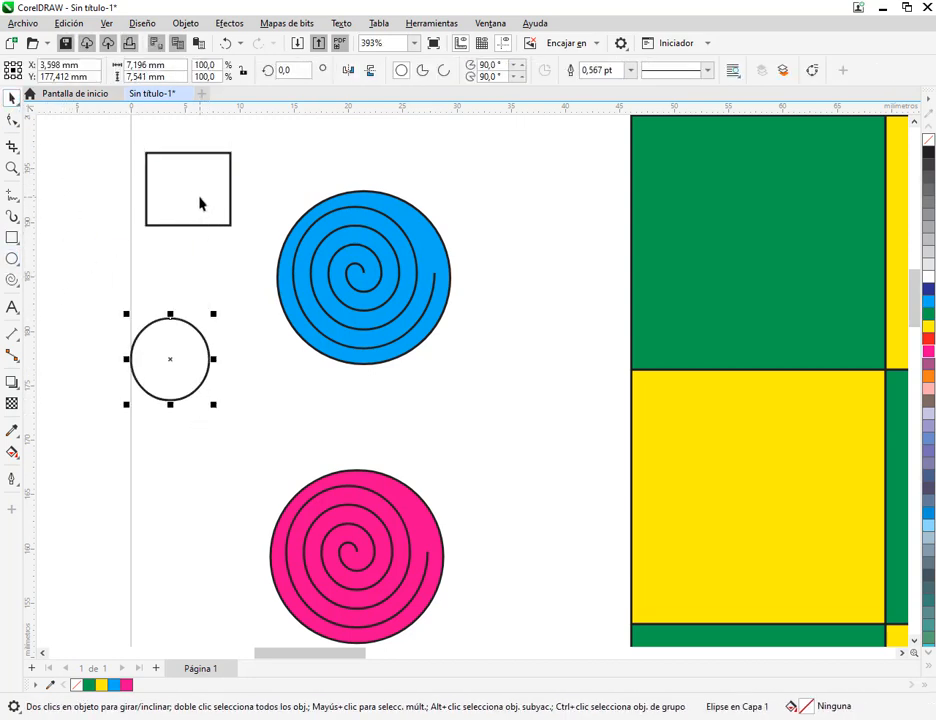
{"action": "left_click", "coordinate": [200, 202]}
{"action": "left_click", "coordinate": [930, 301]}
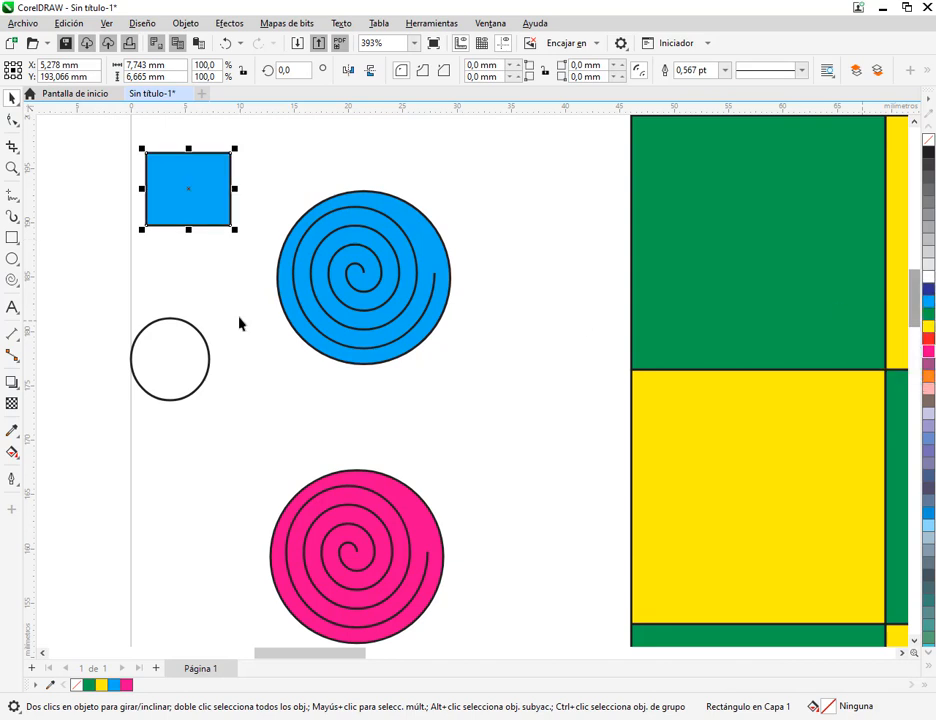
Fill the small ellipse with orange and move it up to sit just below the light blue rectangle
{"action": "key", "text": "Tab"}
{"action": "left_click", "coordinate": [928, 377]}
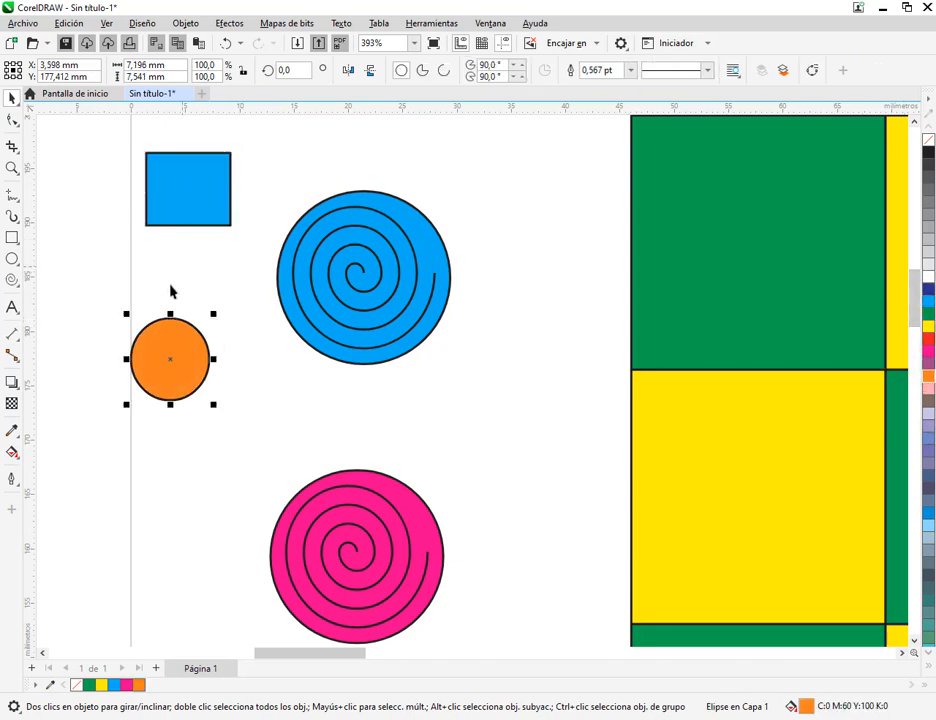
{"action": "left_click_drag", "start_coordinate": [176, 359], "coordinate": [207, 308]}
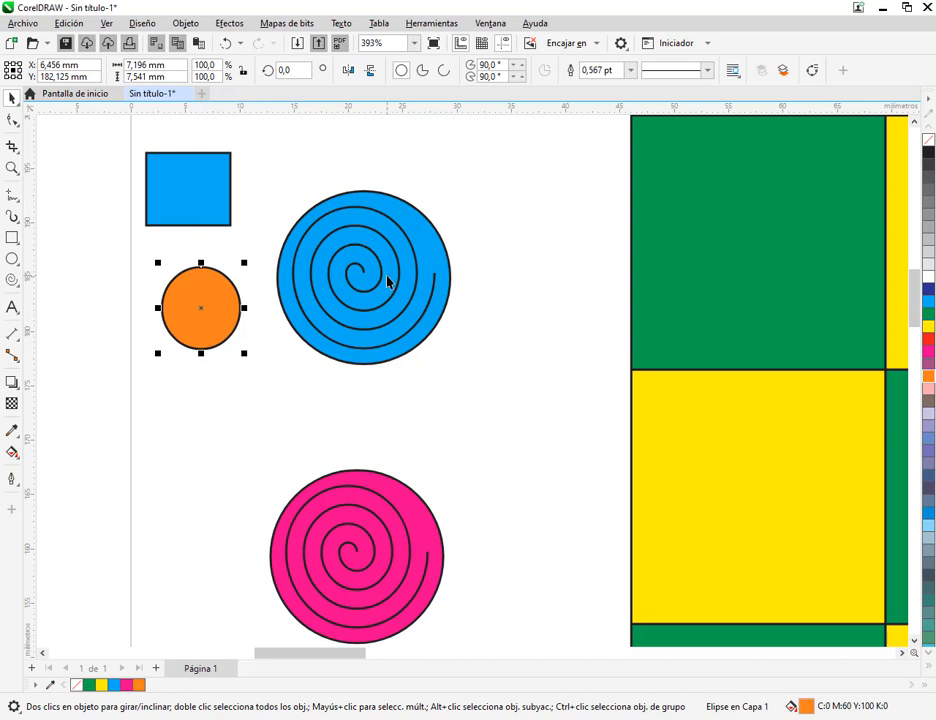
Give the blue piece's spiral a red fill and a dark blue outline
{"action": "left_click_drag", "start_coordinate": [388, 282], "coordinate": [567, 255]}
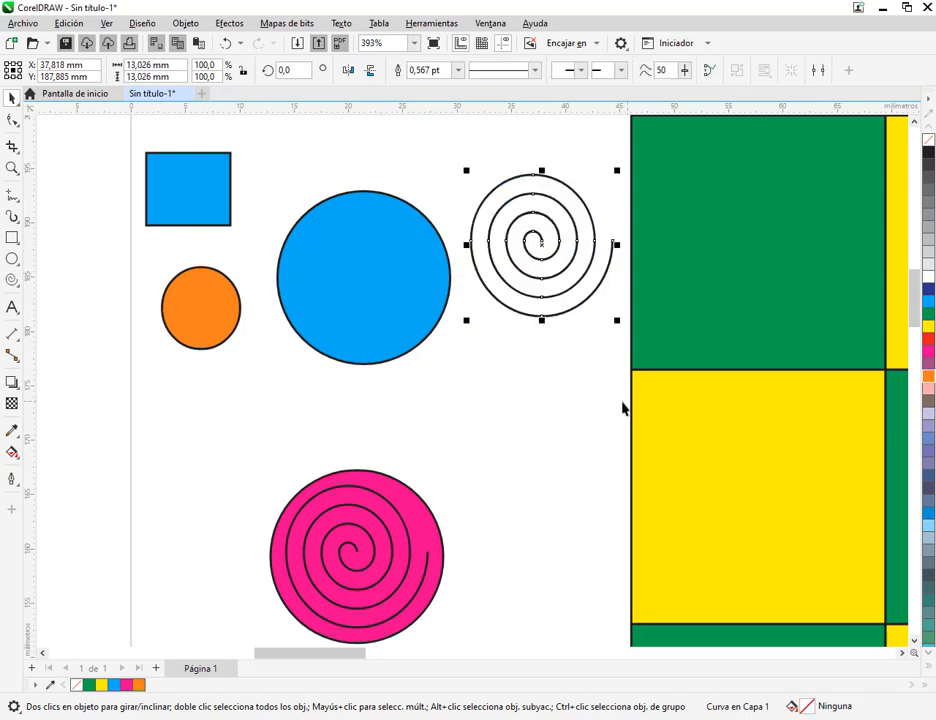
{"action": "key", "text": "ctrl+z"}
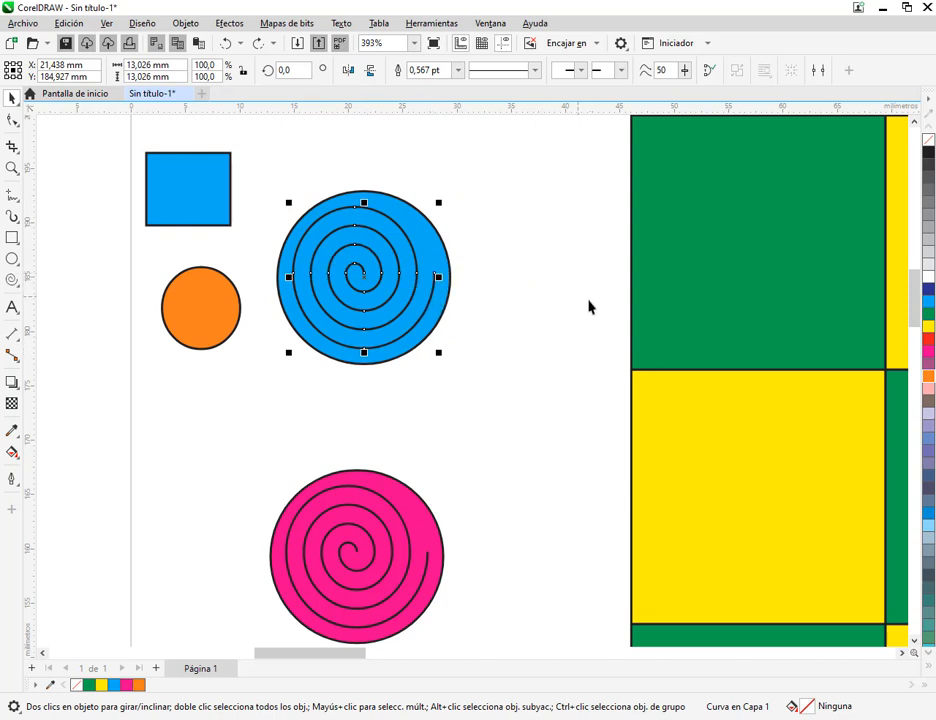
{"action": "left_click", "coordinate": [929, 342]}
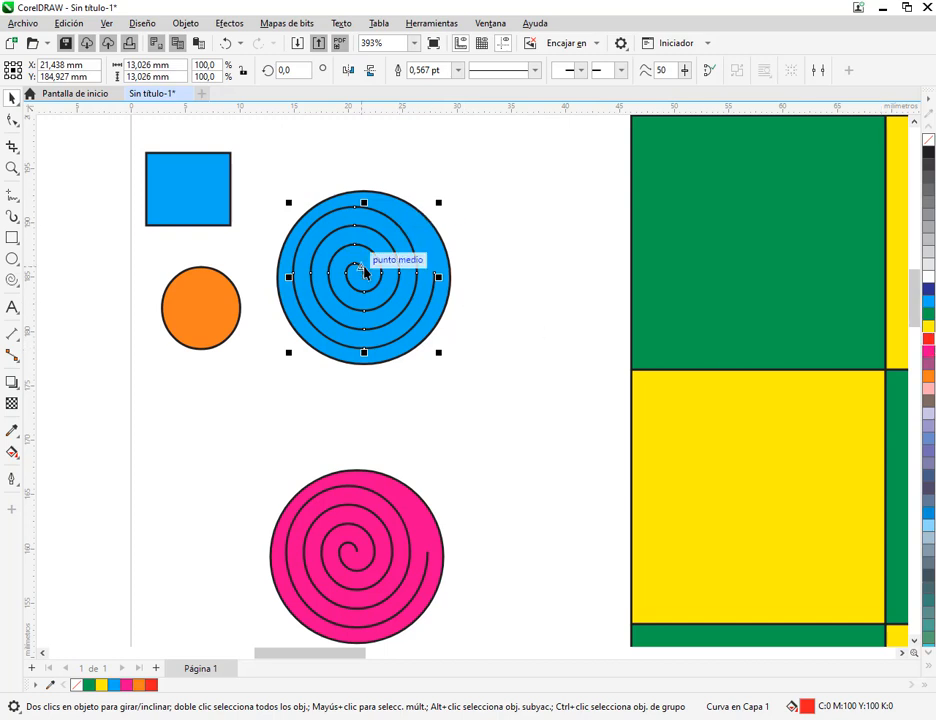
{"action": "right_click", "coordinate": [927, 343]}
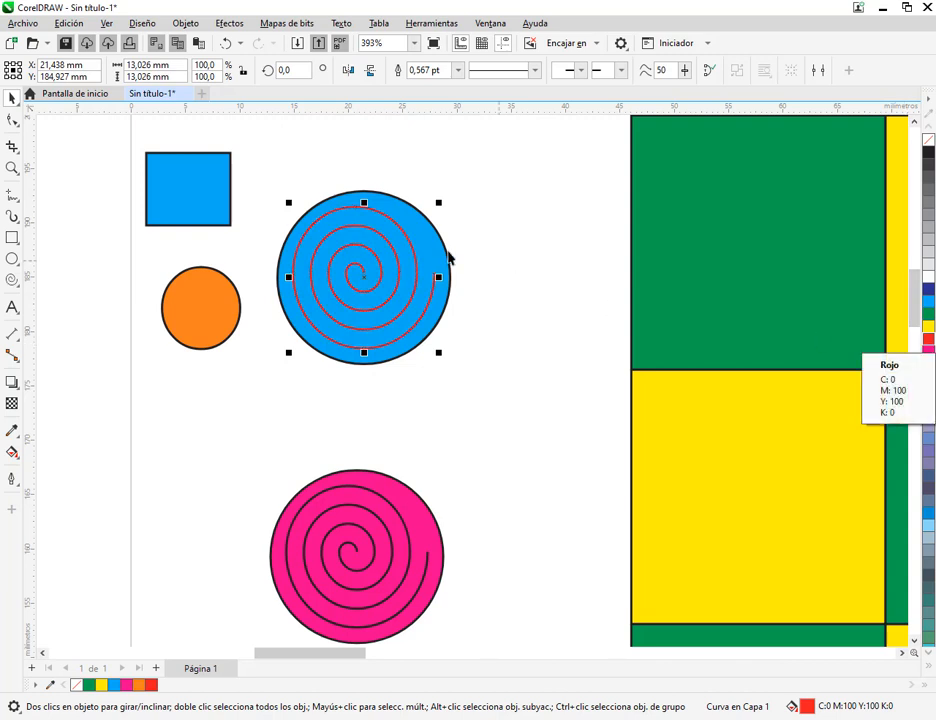
{"action": "right_click", "coordinate": [929, 291]}
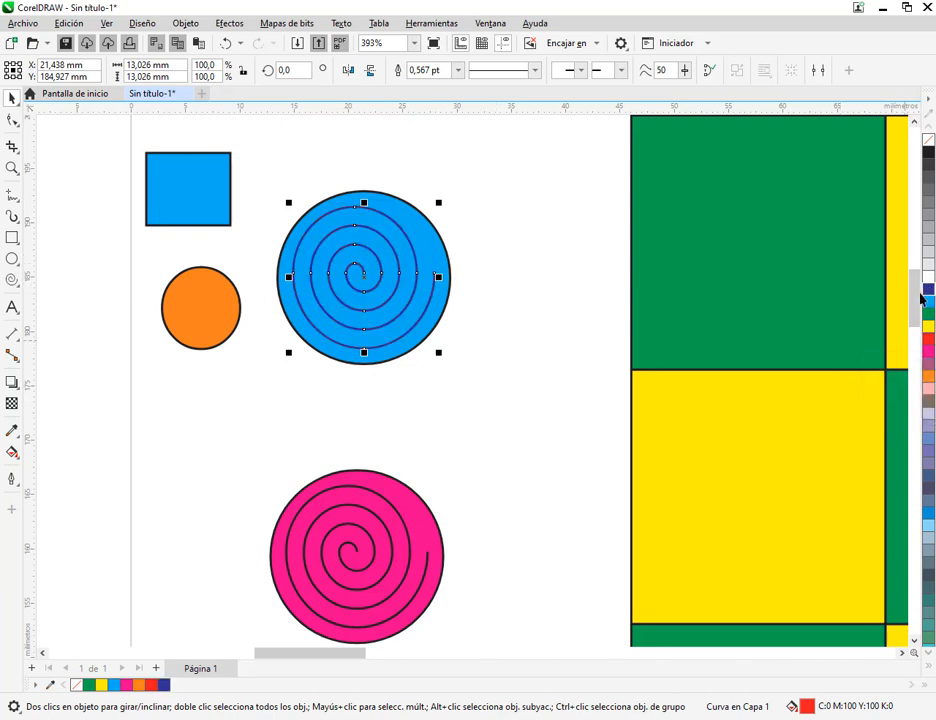
Set the outline colour of the pink piece's spiral to orange
{"action": "left_click", "coordinate": [387, 533]}
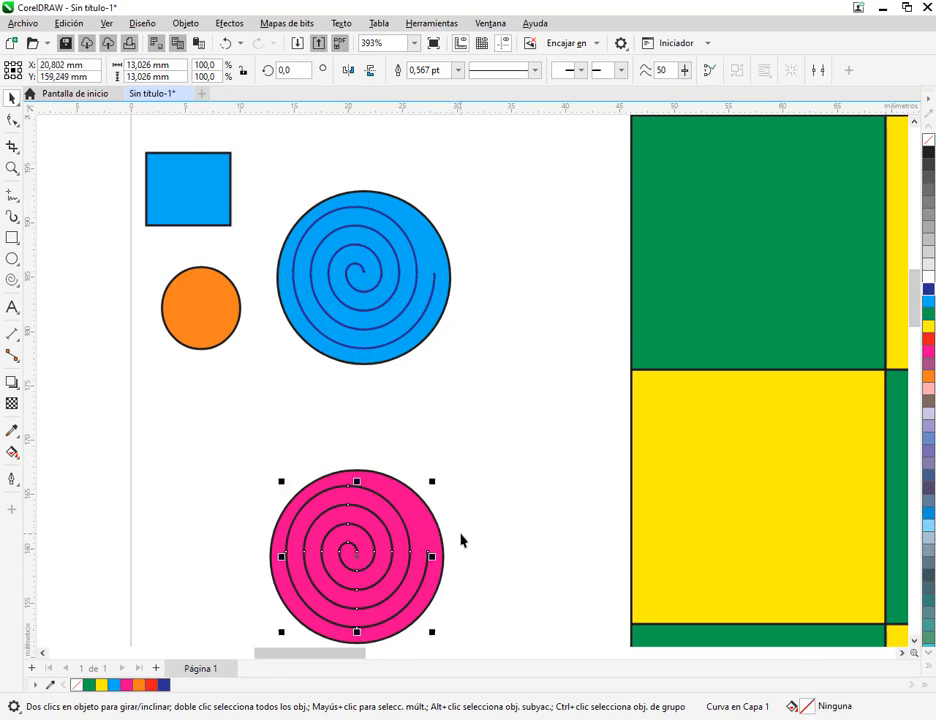
{"action": "right_click", "coordinate": [927, 341]}
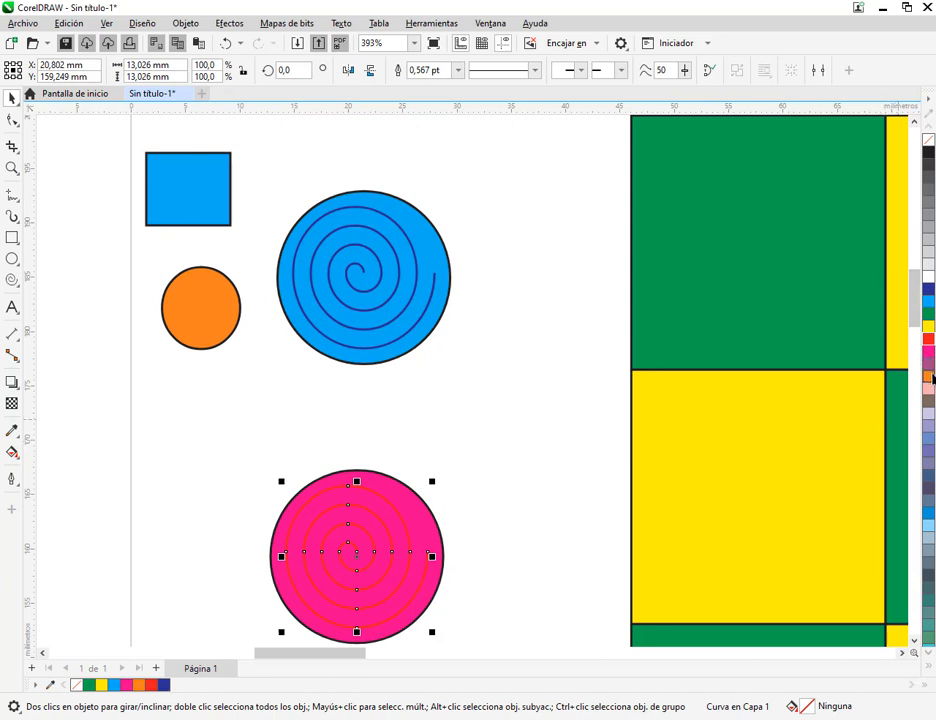
{"action": "right_click", "coordinate": [932, 381]}
{"action": "left_click", "coordinate": [514, 495]}
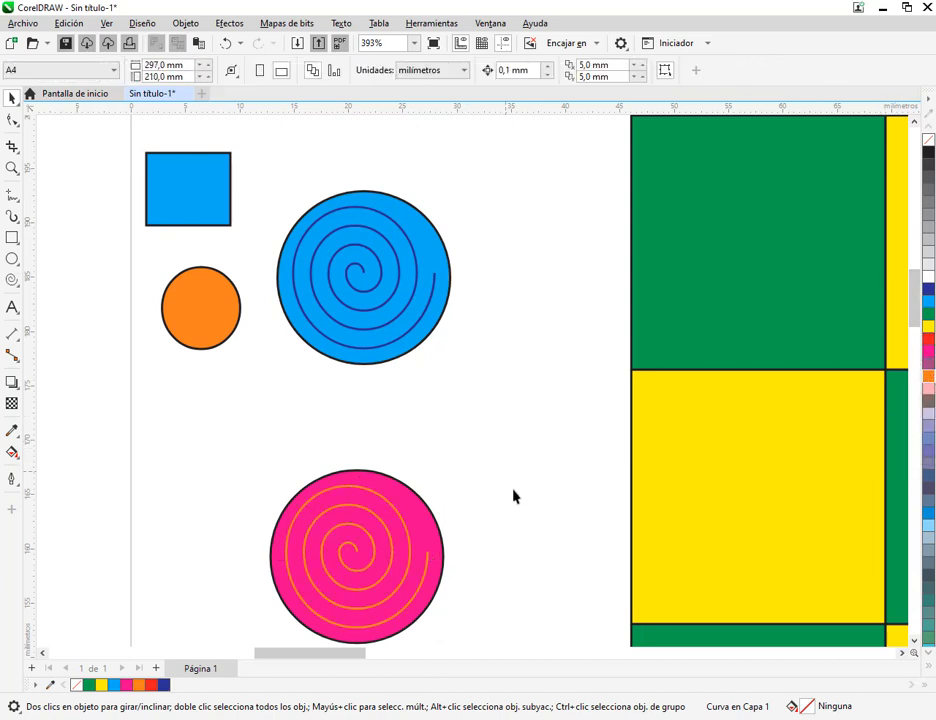
Set the outline of the blue piece's circle to Cian, matching its fill
{"action": "left_click_drag", "start_coordinate": [514, 495], "coordinate": [557, 417]}
{"action": "left_click_drag", "start_coordinate": [464, 167], "coordinate": [470, 292]}
{"action": "scroll", "coordinate": [463, 250], "scroll_direction": "up", "scroll_amount": 2}
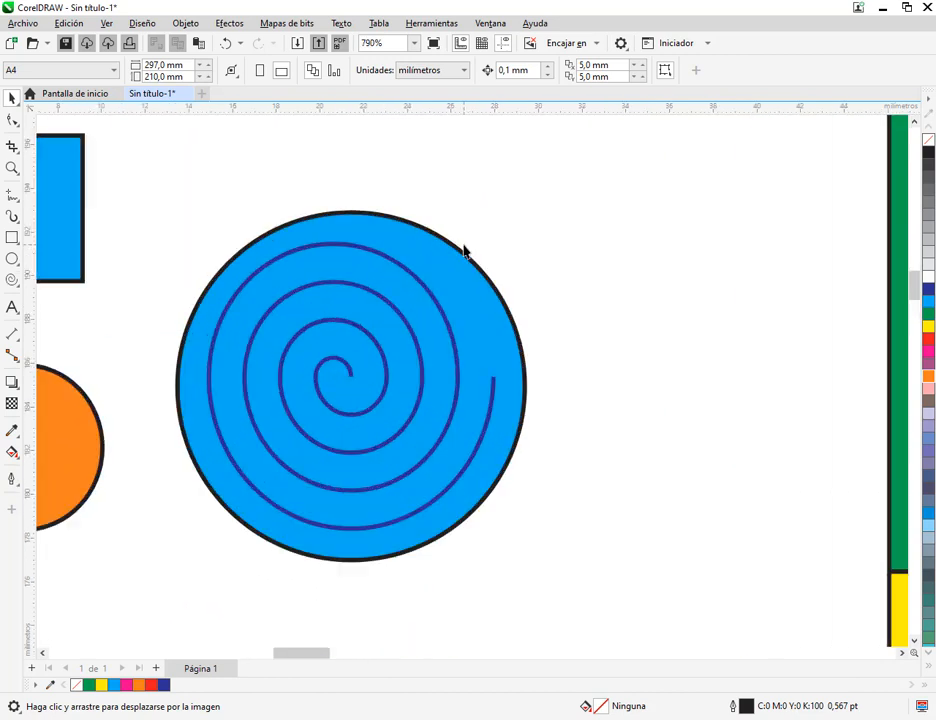
{"action": "left_click", "coordinate": [376, 208]}
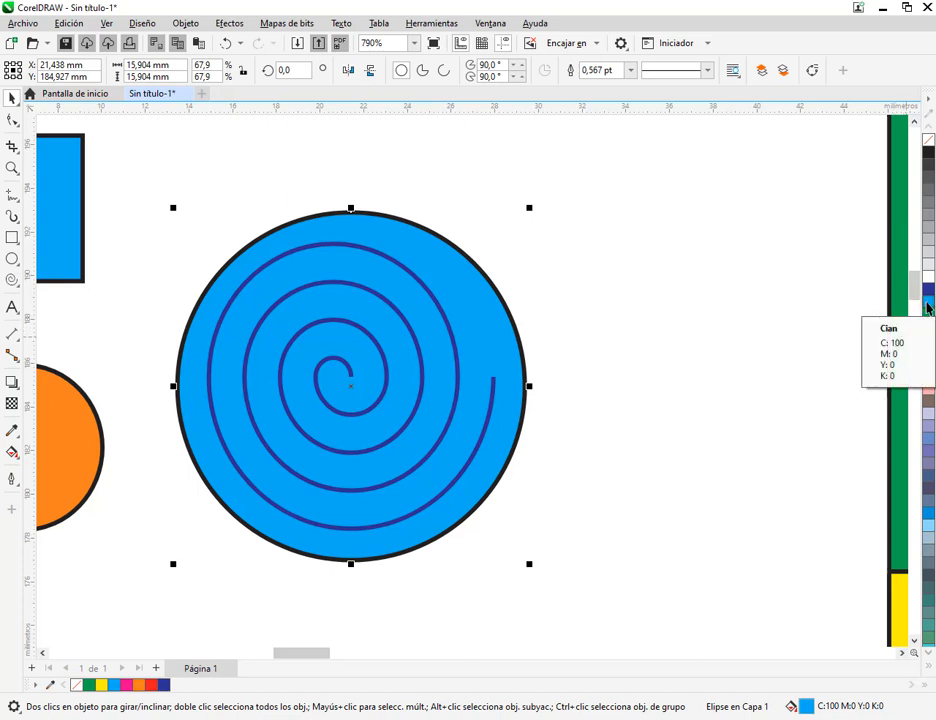
{"action": "right_click", "coordinate": [928, 305]}
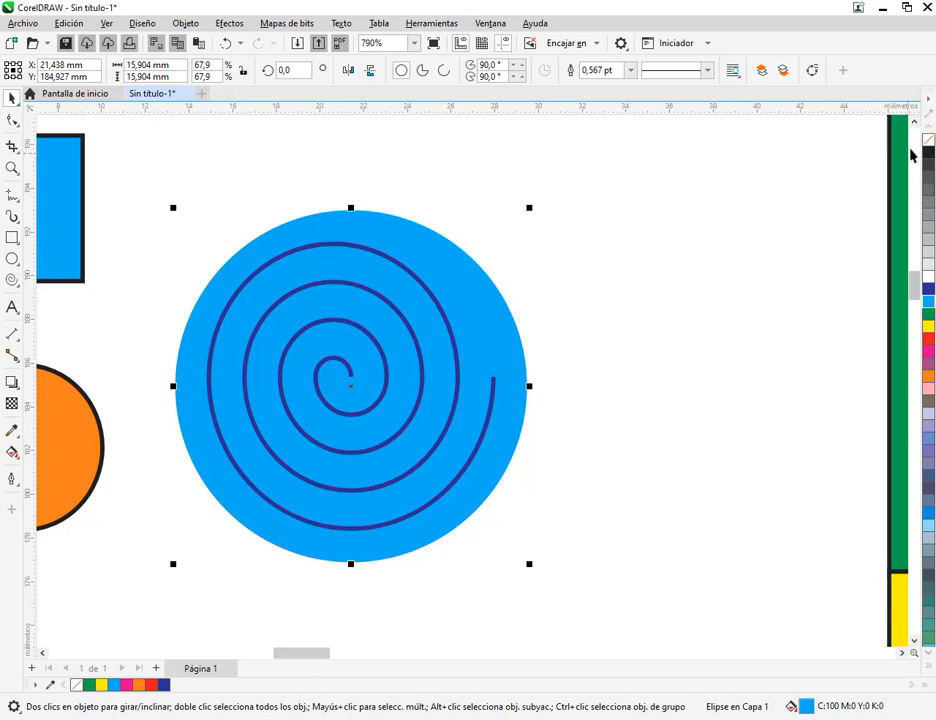
Leave the blue piece's circle with a Cian fill and no outline
{"action": "right_click", "coordinate": [927, 142]}
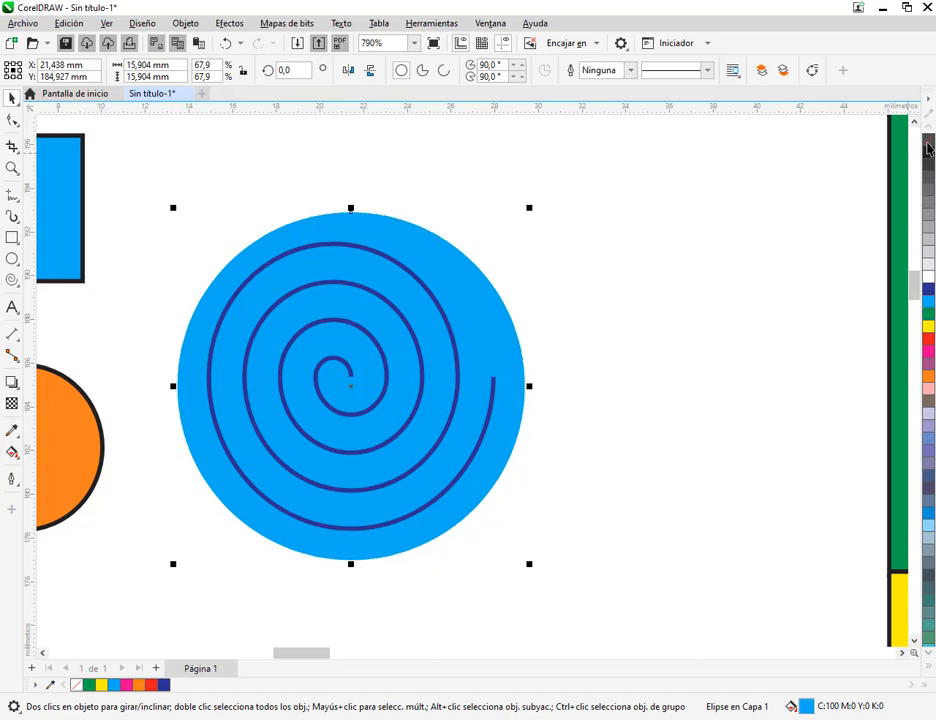
{"action": "right_click", "coordinate": [929, 153]}
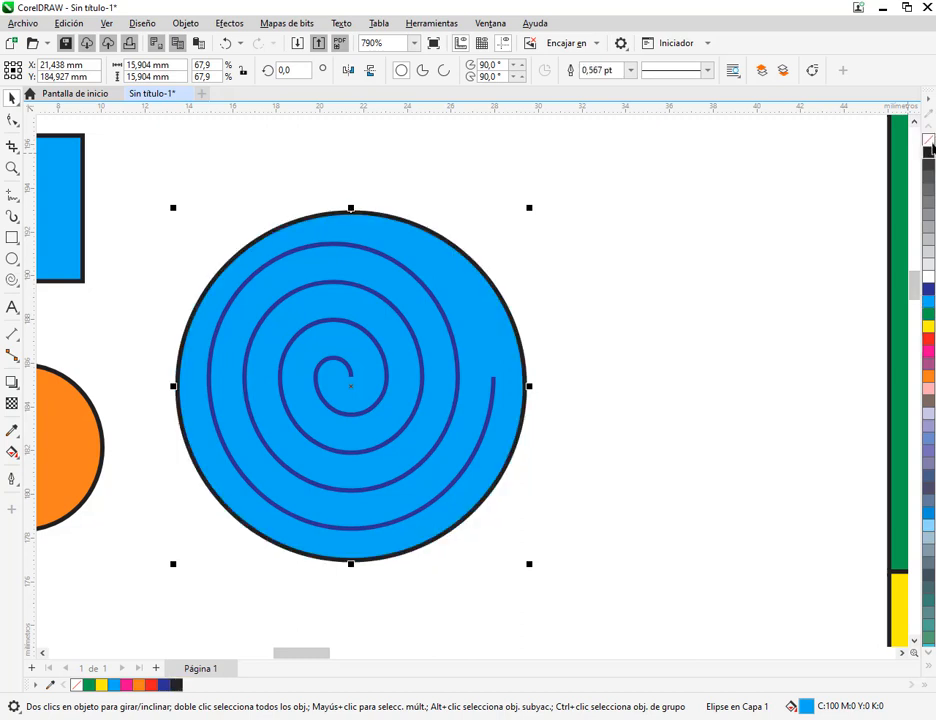
{"action": "left_click", "coordinate": [929, 142]}
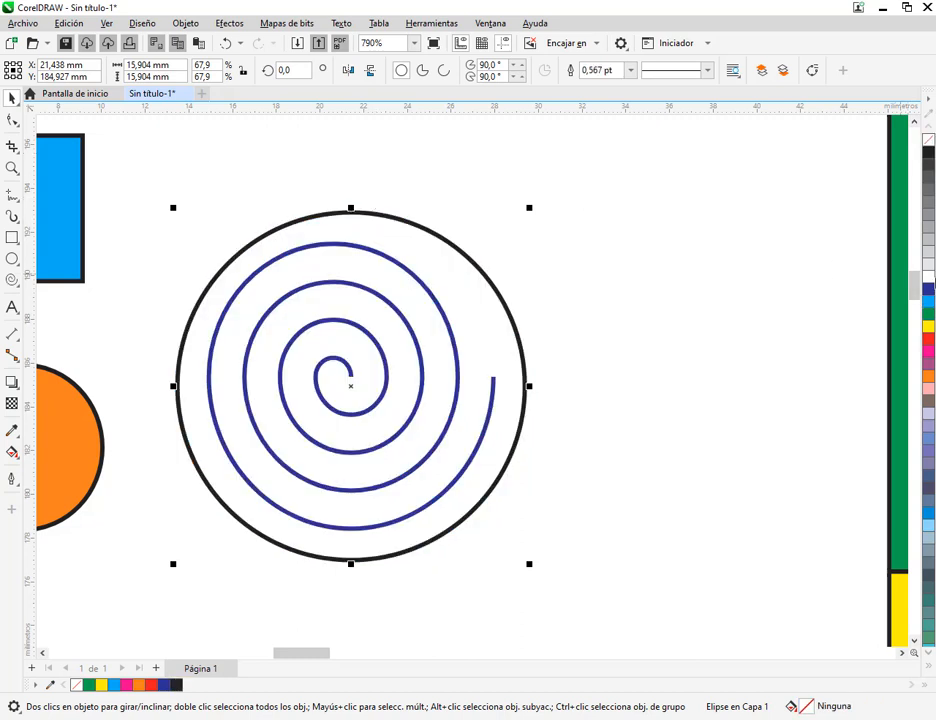
{"action": "left_click", "coordinate": [929, 301]}
{"action": "right_click", "coordinate": [928, 141]}
Remove the outline from the pink piece's circle
{"action": "scroll", "coordinate": [519, 291], "scroll_direction": "down", "scroll_amount": 1}
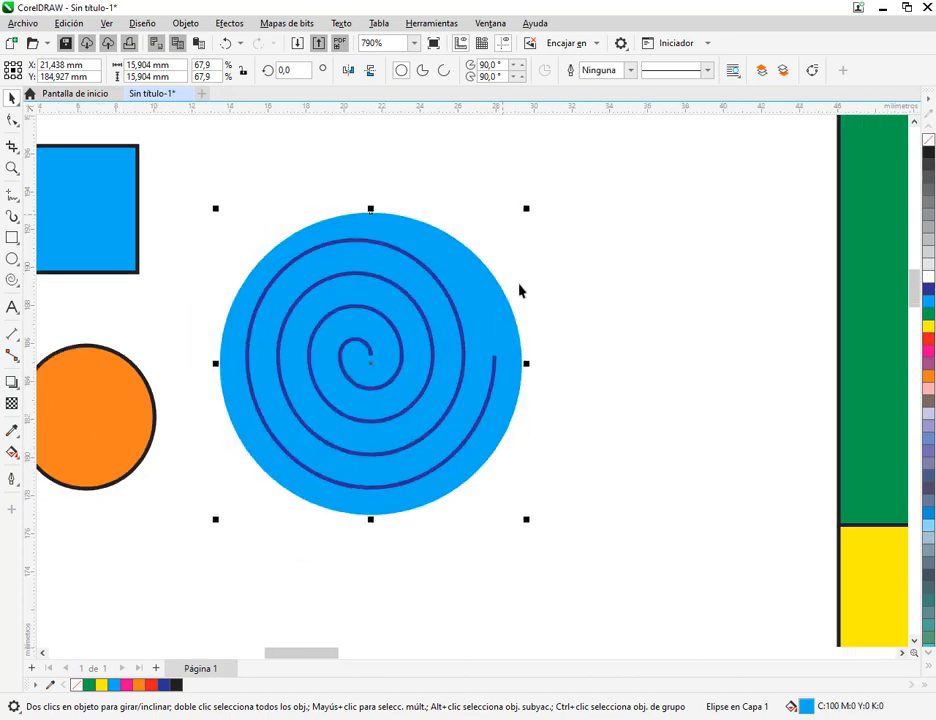
{"action": "scroll", "coordinate": [519, 291], "scroll_direction": "down", "scroll_amount": 1}
{"action": "scroll", "coordinate": [497, 244], "scroll_direction": "down", "scroll_amount": 2}
{"action": "left_click", "coordinate": [437, 397]}
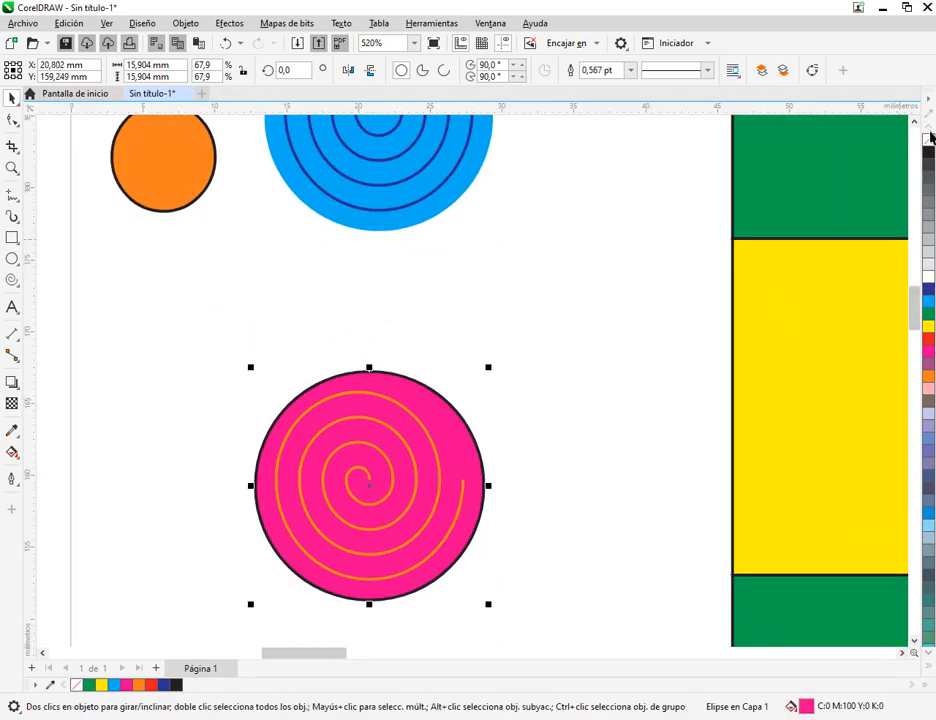
{"action": "right_click", "coordinate": [929, 140]}
{"action": "left_click", "coordinate": [572, 277]}
Delete the small light blue rectangle and the orange ellipse beside the blue piece
{"action": "scroll", "coordinate": [567, 277], "scroll_direction": "down", "scroll_amount": 1}
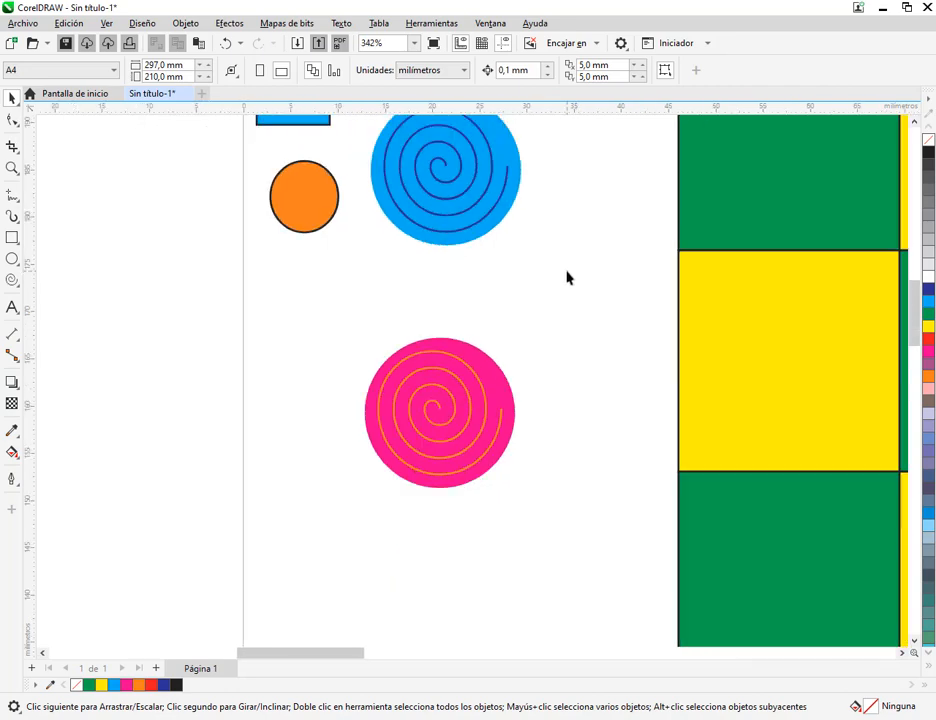
{"action": "scroll", "coordinate": [570, 274], "scroll_direction": "down", "scroll_amount": 1}
{"action": "left_click_drag", "start_coordinate": [577, 246], "coordinate": [512, 384]}
{"action": "left_click", "coordinate": [281, 284]}
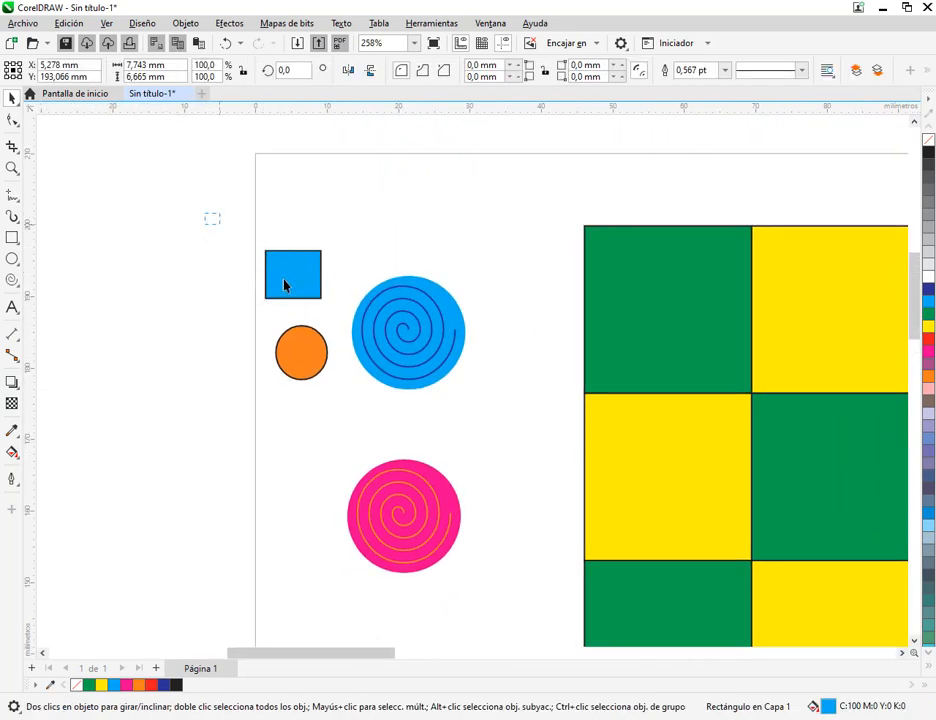
{"action": "left_click_drag", "start_coordinate": [283, 279], "coordinate": [356, 412]}
{"action": "key", "text": "Delete"}
Try moving the blue piece's spiral and its circle separately onto the board, undoing each move
{"action": "left_click_drag", "start_coordinate": [463, 358], "coordinate": [297, 260]}
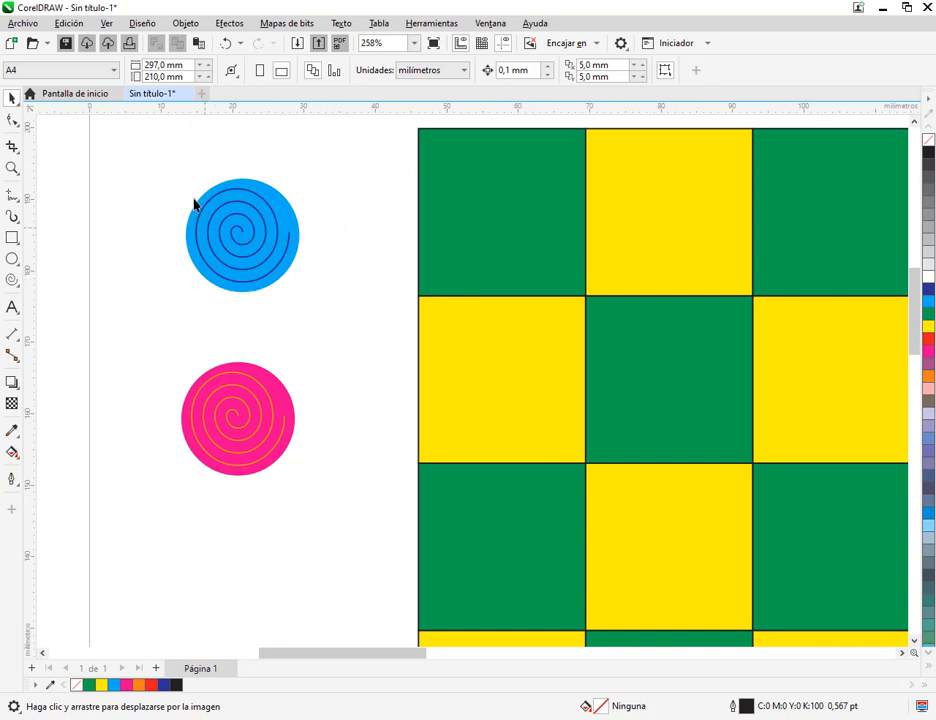
{"action": "left_click_drag", "start_coordinate": [148, 146], "coordinate": [376, 355]}
{"action": "left_click", "coordinate": [376, 355]}
{"action": "left_click_drag", "start_coordinate": [165, 156], "coordinate": [190, 170]}
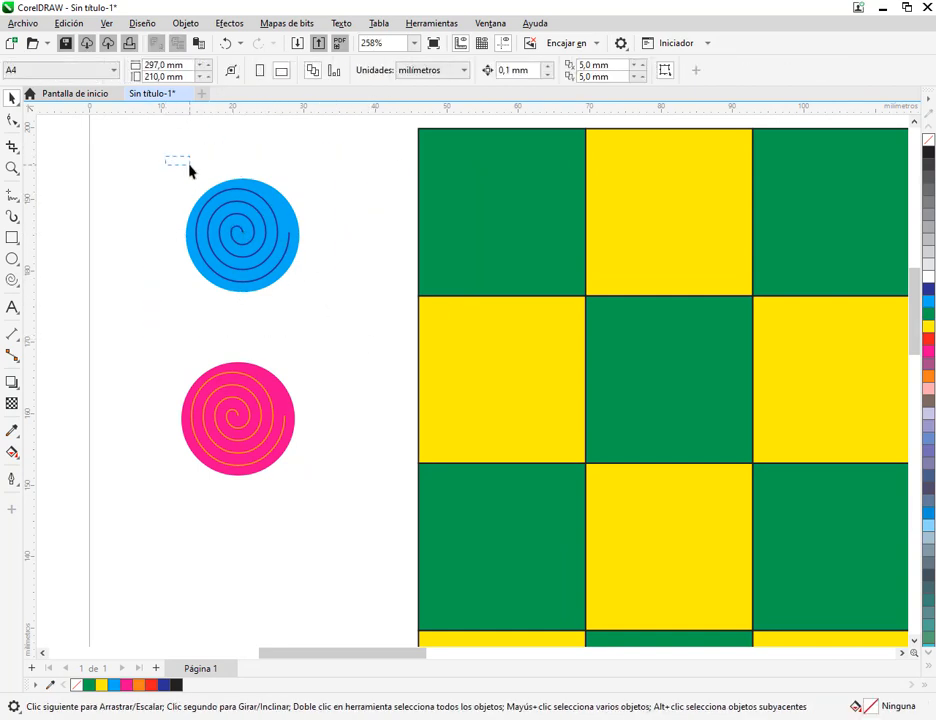
{"action": "left_click_drag", "start_coordinate": [242, 235], "coordinate": [490, 243]}
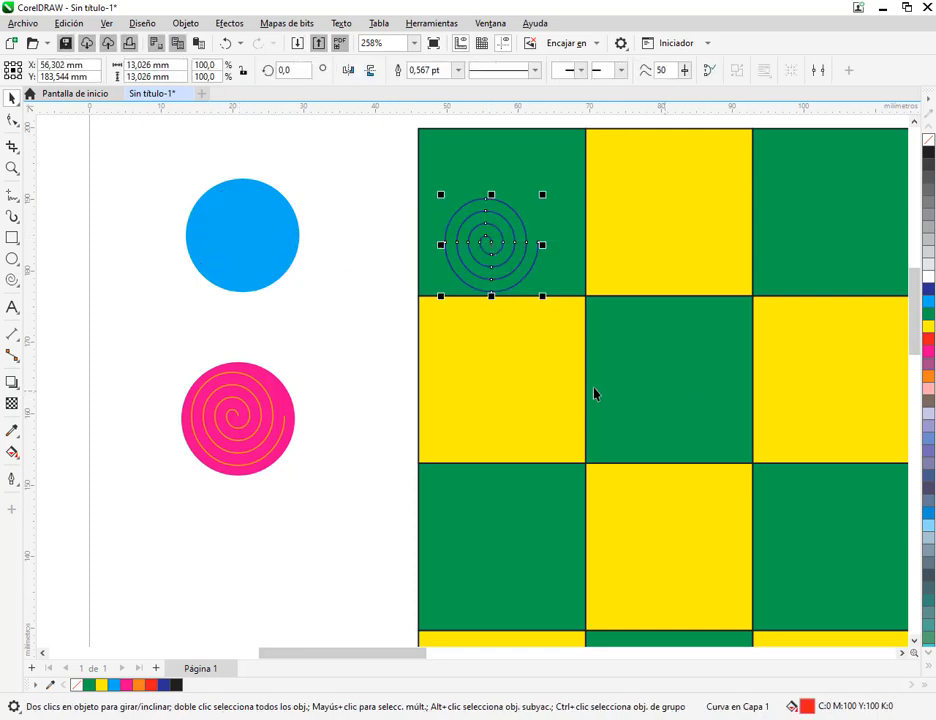
{"action": "key", "text": "ctrl+z"}
{"action": "left_click", "coordinate": [299, 157]}
{"action": "left_click_drag", "start_coordinate": [282, 199], "coordinate": [466, 190]}
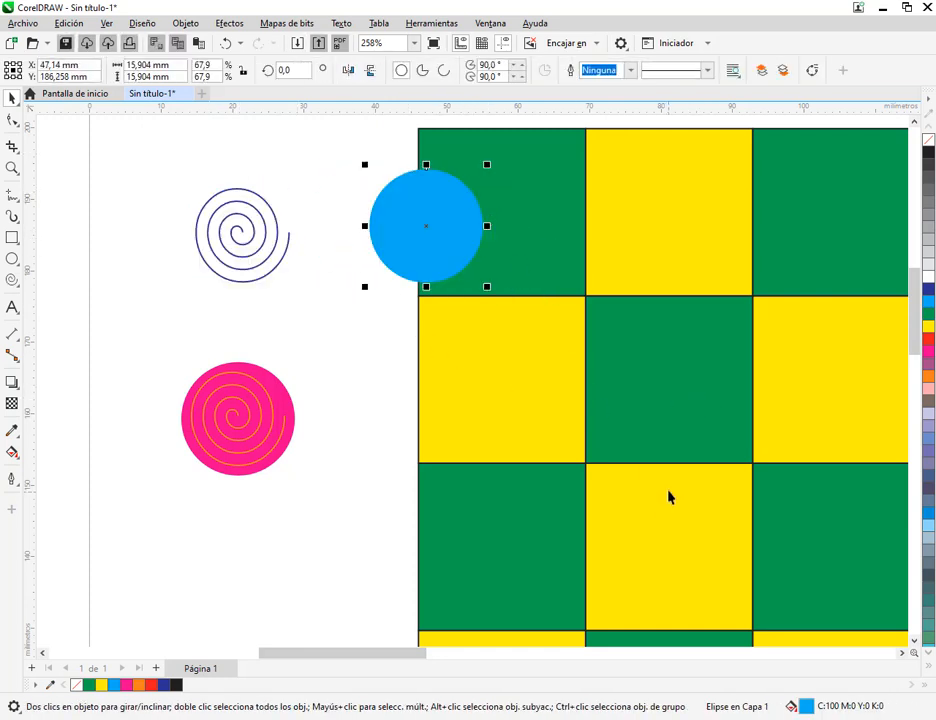
{"action": "key", "text": "ctrl+z"}
Group the blue piece's circle with its spiral, and group the pink piece's circle with its spiral
{"action": "left_click_drag", "start_coordinate": [140, 143], "coordinate": [374, 343]}
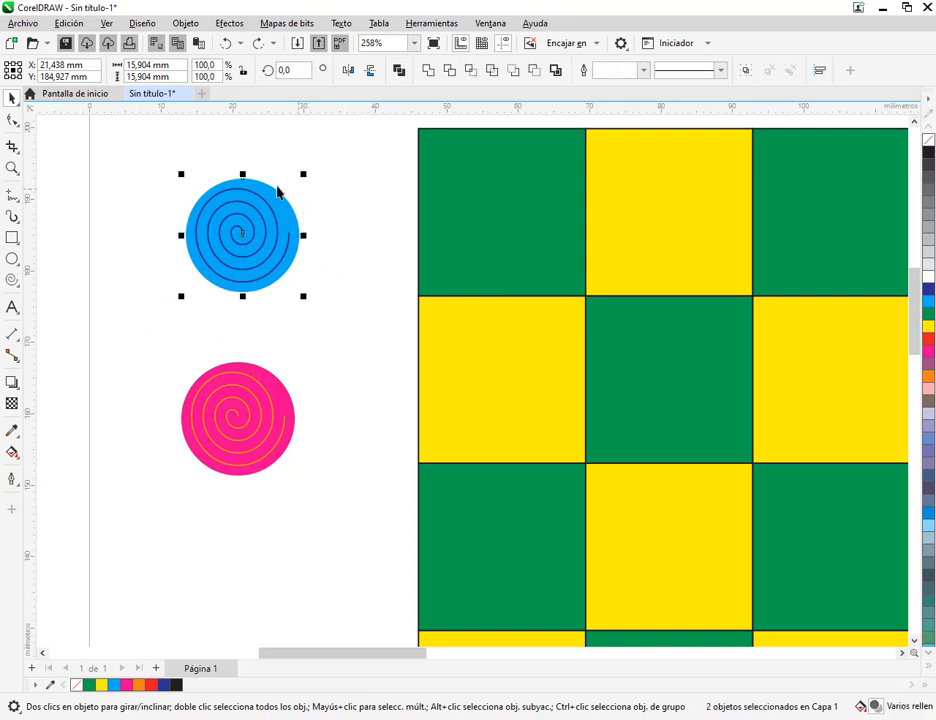
{"action": "right_click", "coordinate": [258, 241]}
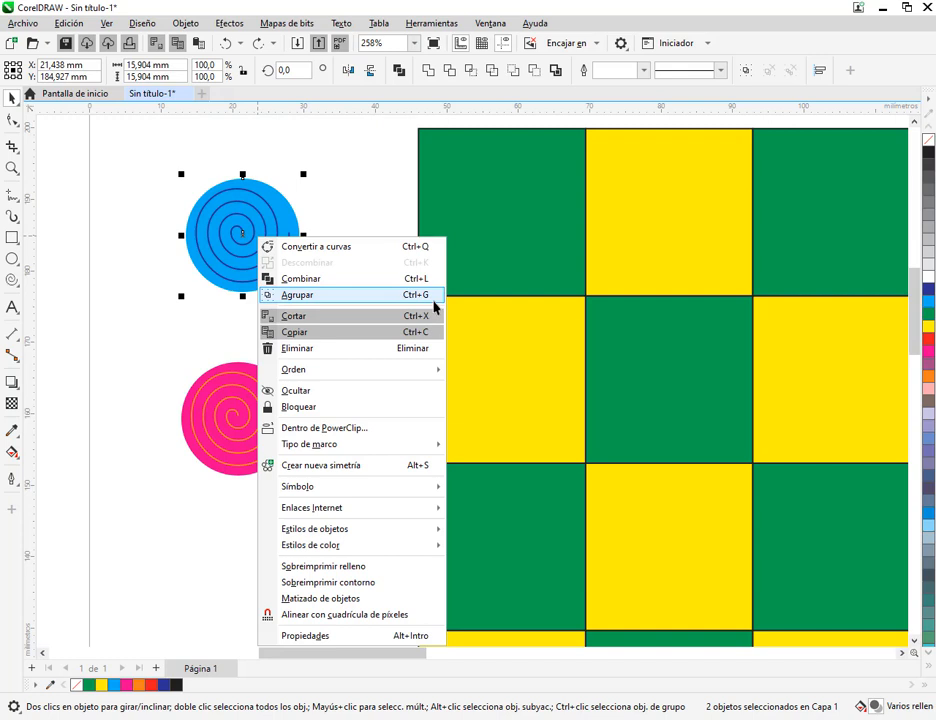
{"action": "left_click", "coordinate": [430, 297]}
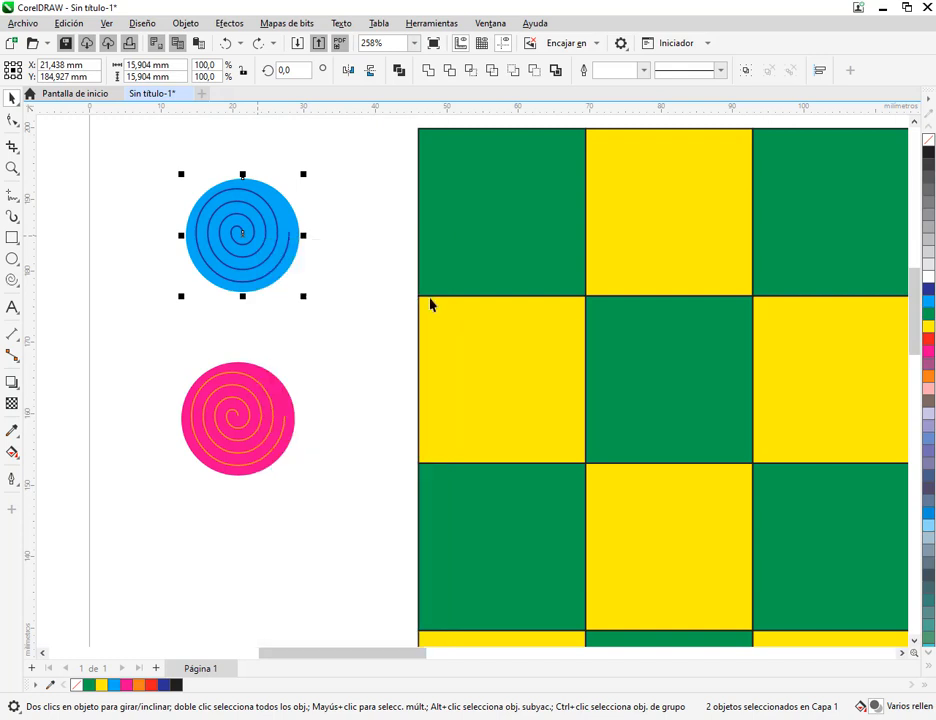
{"action": "left_click", "coordinate": [334, 328]}
{"action": "left_click_drag", "start_coordinate": [152, 334], "coordinate": [349, 541]}
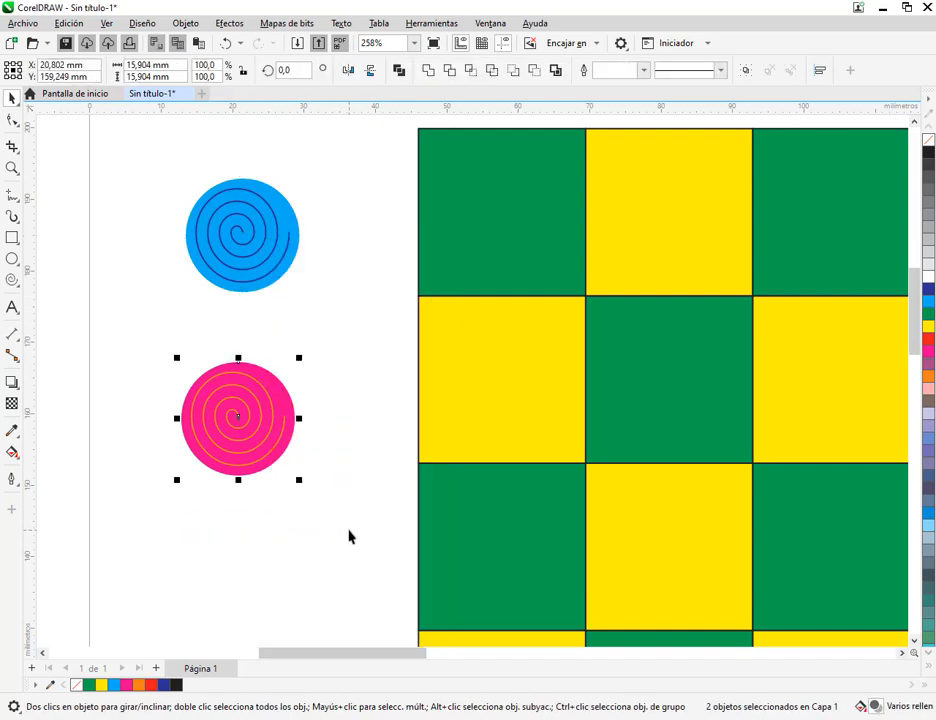
{"action": "key", "text": "ctrl+g"}
{"action": "left_click", "coordinate": [349, 532]}
Move the grouped blue piece into the green square at the board's upper-left corner, roughly centred
{"action": "scroll", "coordinate": [349, 532], "scroll_direction": "down", "scroll_amount": 2}
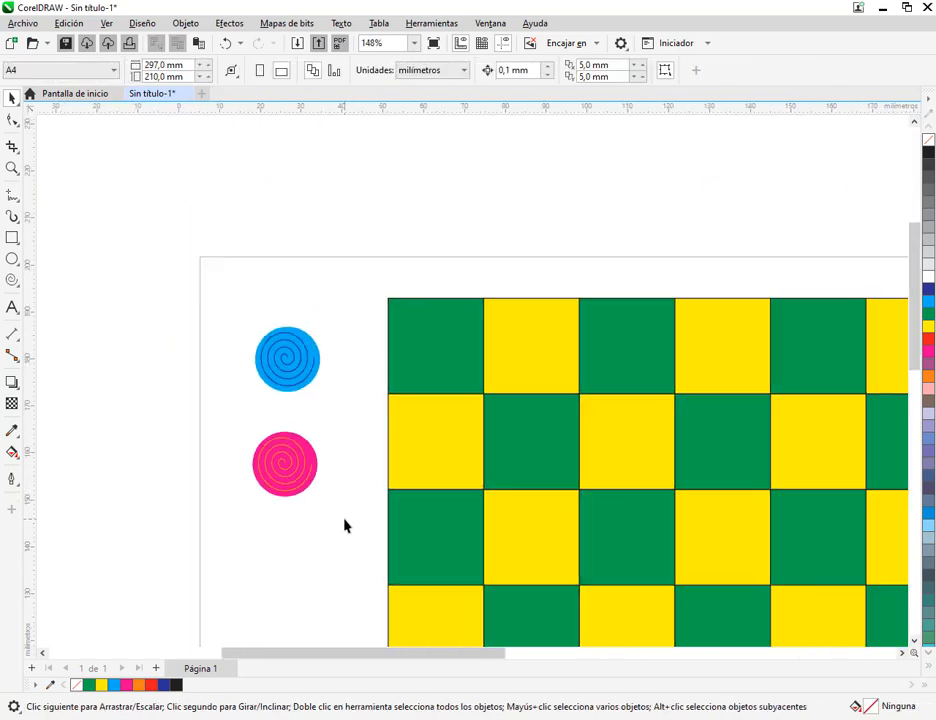
{"action": "left_click_drag", "start_coordinate": [345, 522], "coordinate": [205, 362]}
{"action": "key", "text": "space"}
{"action": "left_click", "coordinate": [146, 222]}
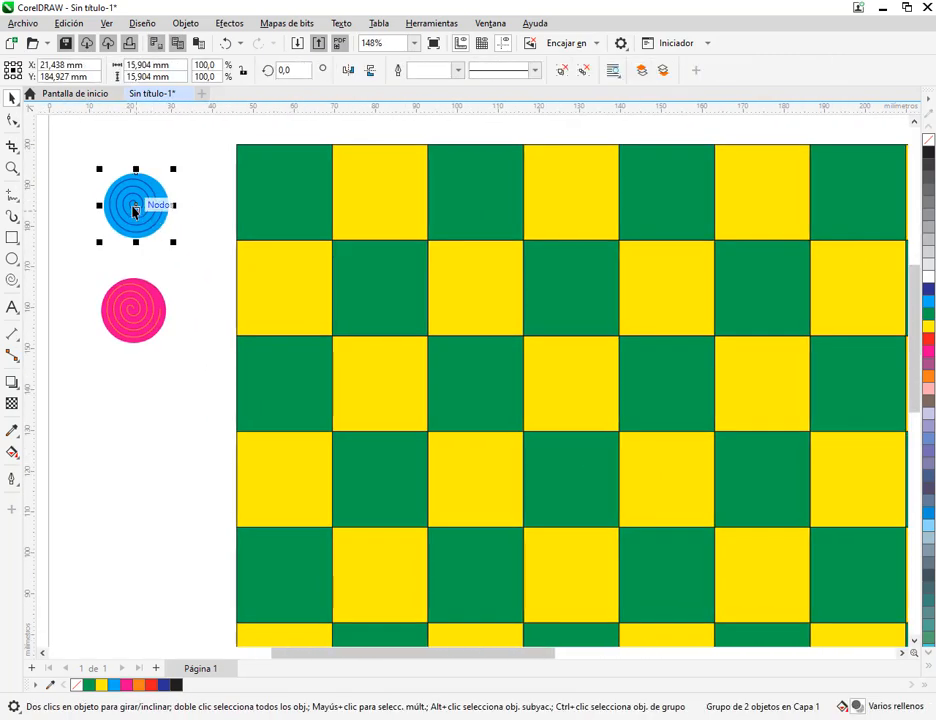
{"action": "left_click_drag", "start_coordinate": [137, 207], "coordinate": [168, 196]}
{"action": "scroll", "coordinate": [185, 195], "scroll_direction": "up", "scroll_amount": 1}
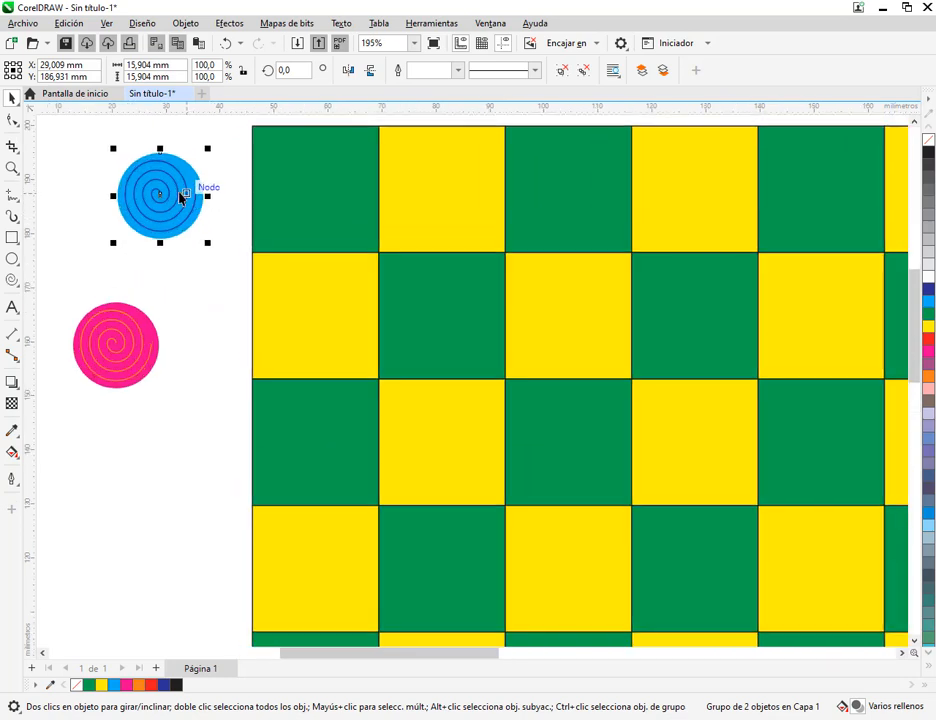
{"action": "scroll", "coordinate": [157, 218], "scroll_direction": "up", "scroll_amount": 1}
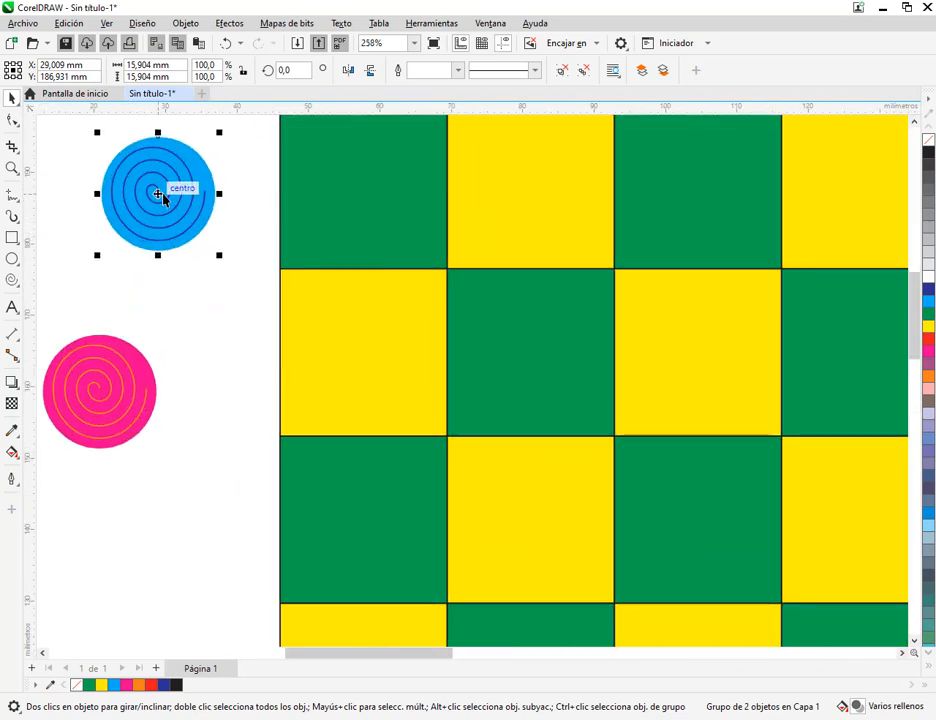
{"action": "left_click_drag", "start_coordinate": [163, 198], "coordinate": [364, 184]}
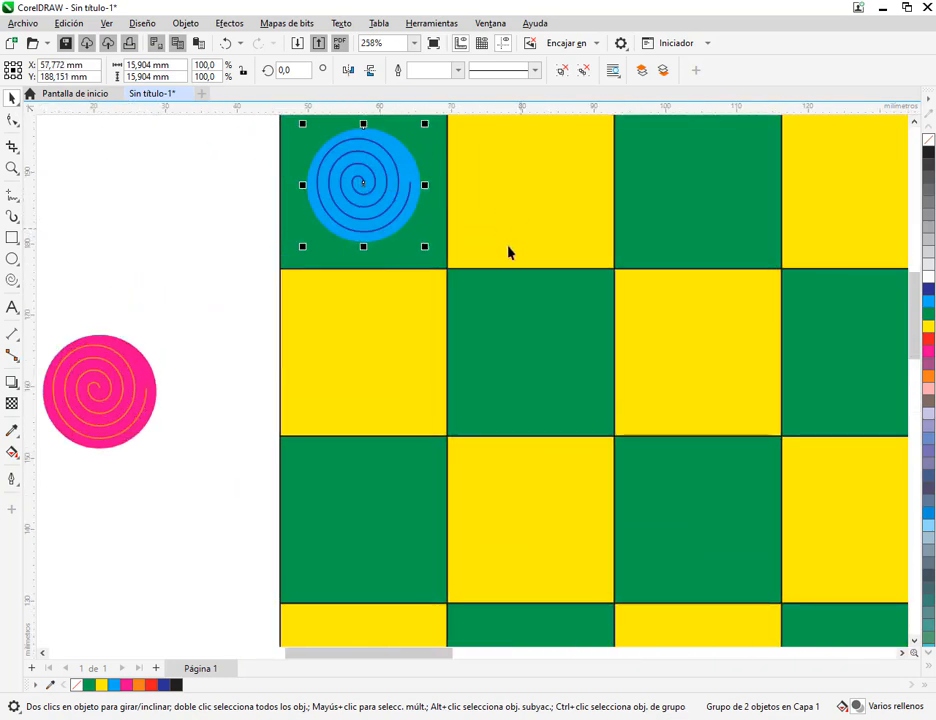
Duplicate the blue piece onto the other three green squares of the board's first row
{"action": "left_click_drag", "start_coordinate": [510, 253], "coordinate": [349, 359]}
{"action": "key", "text": "ctrl+d"}
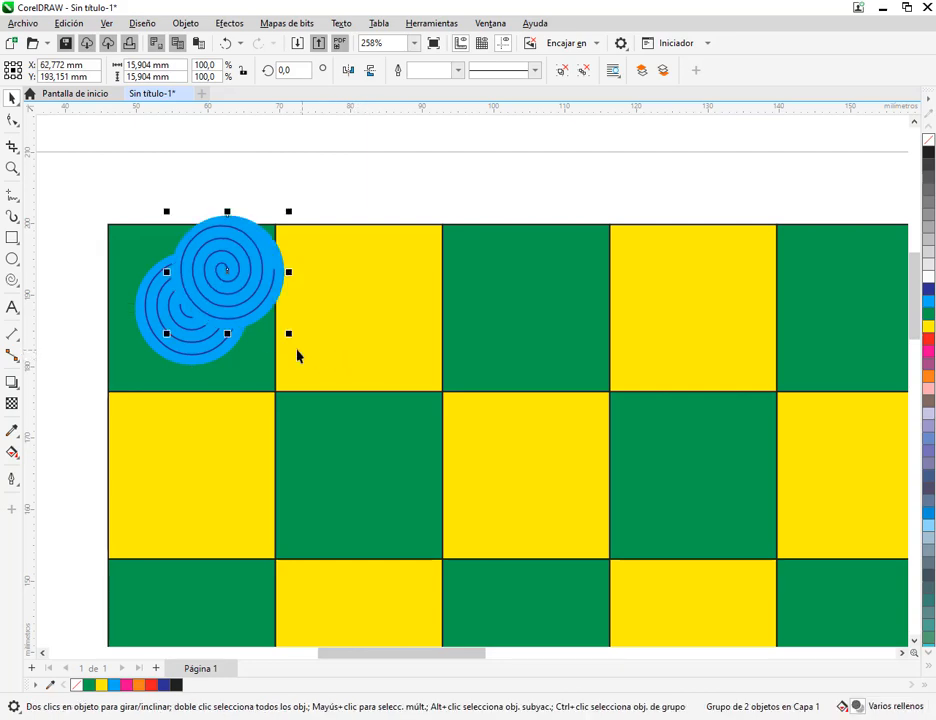
{"action": "left_click_drag", "start_coordinate": [224, 272], "coordinate": [527, 312]}
{"action": "scroll", "coordinate": [528, 312], "scroll_direction": "down", "scroll_amount": 4}
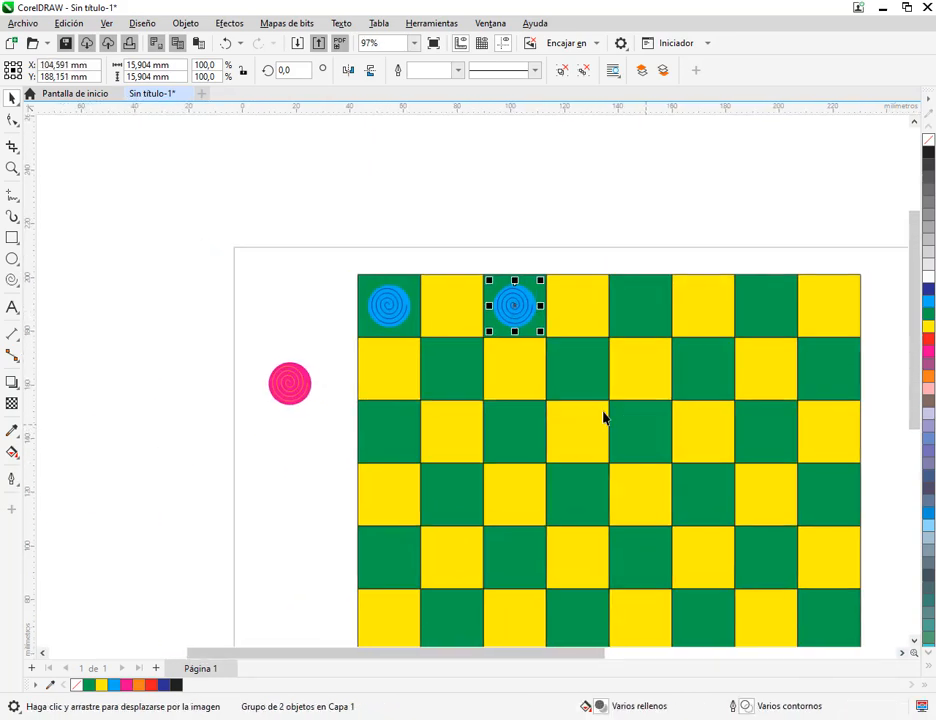
{"action": "left_click_drag", "start_coordinate": [606, 418], "coordinate": [492, 376]}
{"action": "key", "text": "ctrl+d"}
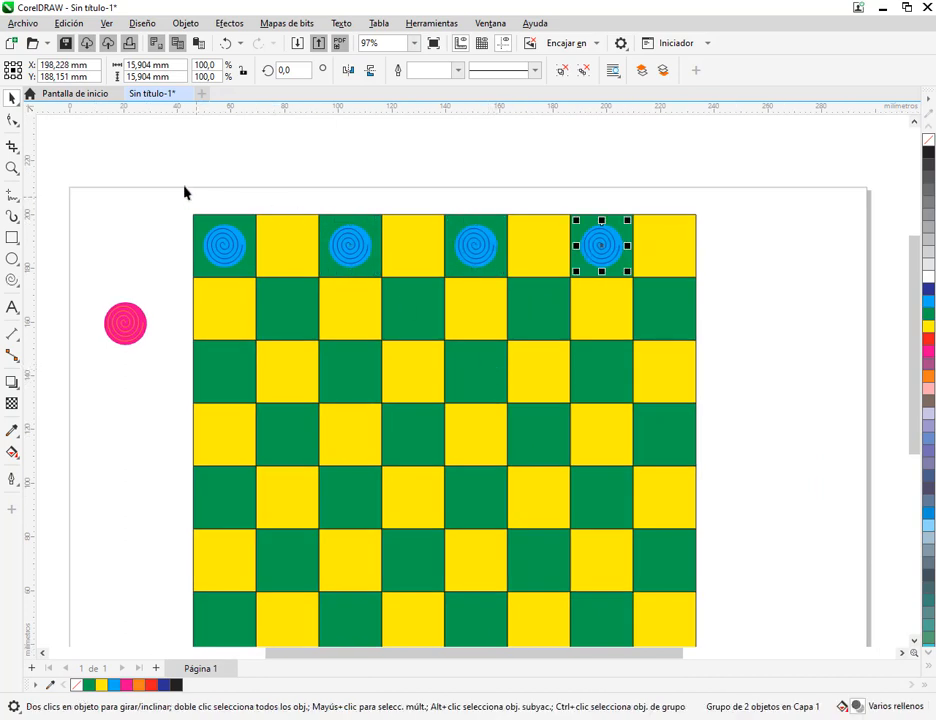
Duplicate the row of four blue pieces onto the green squares of the second and third rows
{"action": "left_click_drag", "start_coordinate": [160, 174], "coordinate": [693, 341]}
{"action": "key", "text": "ctrl+d"}
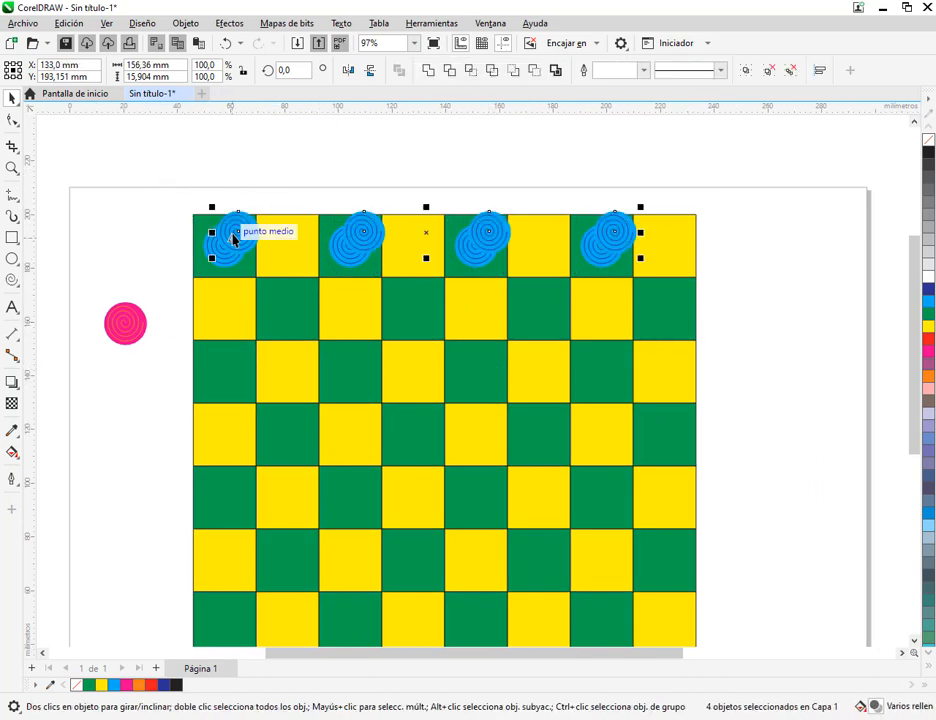
{"action": "left_click_drag", "start_coordinate": [240, 236], "coordinate": [287, 313]}
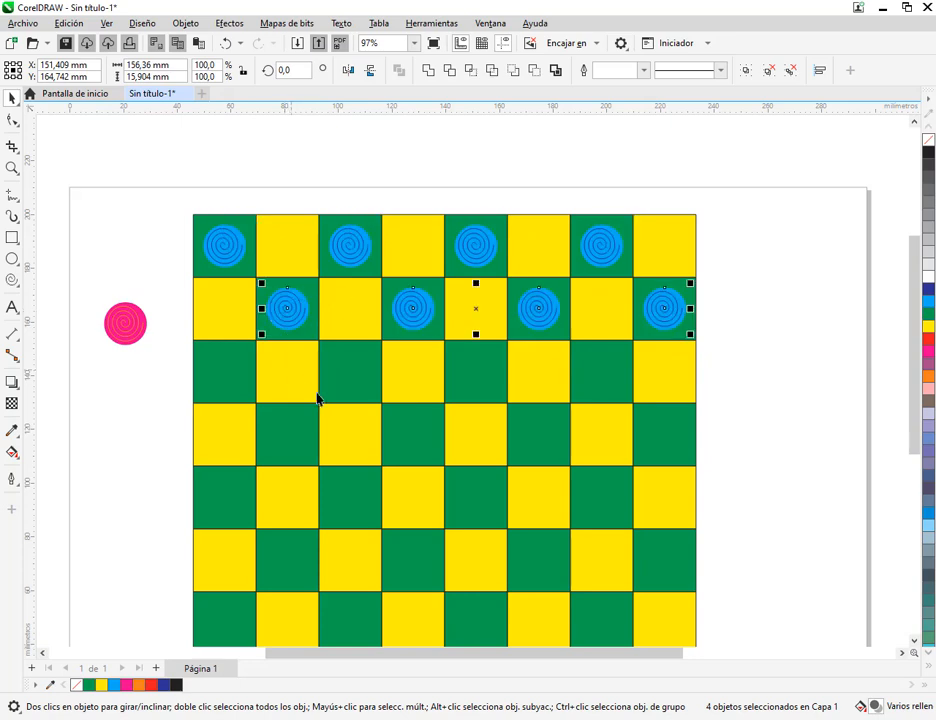
{"action": "key", "text": "ctrl+d"}
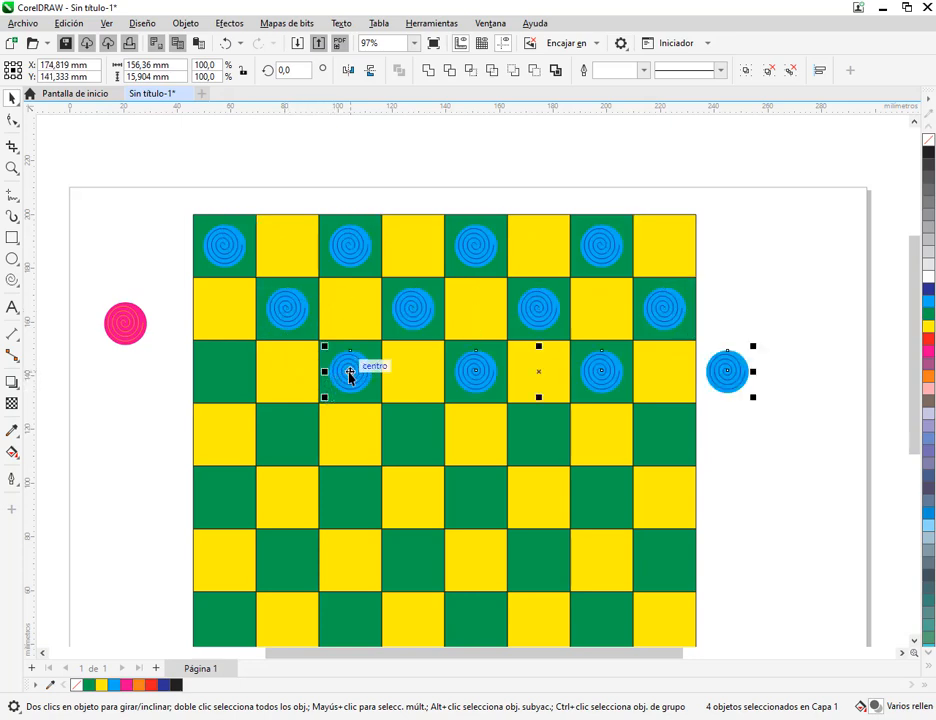
{"action": "left_click_drag", "start_coordinate": [349, 372], "coordinate": [224, 372]}
Place the pink piece in the bottom row and duplicate it to fill that row's four yellow squares
{"action": "scroll", "coordinate": [378, 372], "scroll_direction": "down", "scroll_amount": 3}
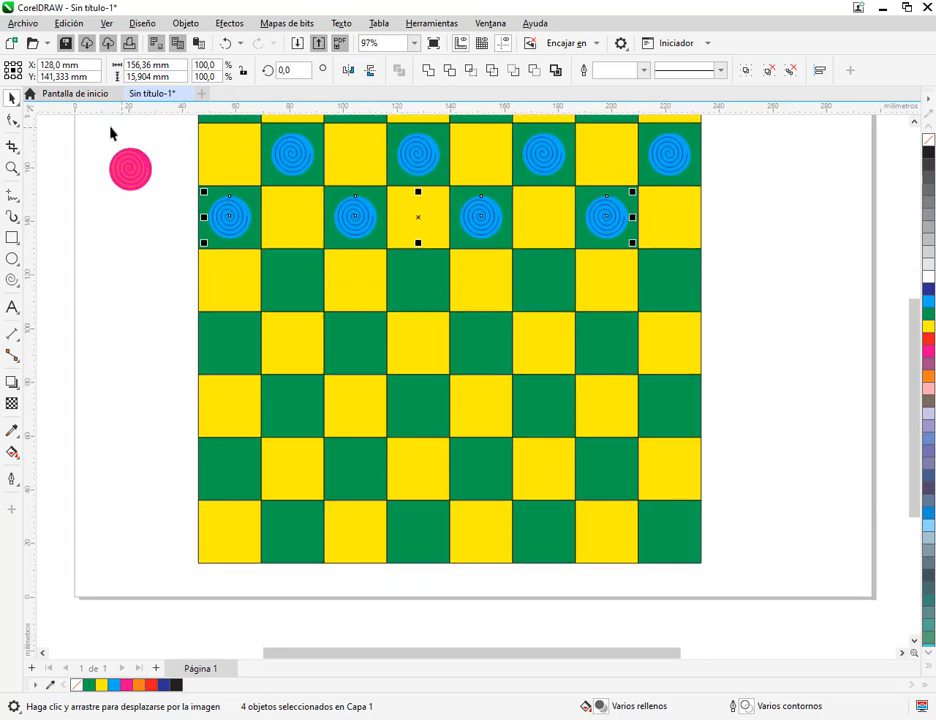
{"action": "left_click_drag", "start_coordinate": [96, 125], "coordinate": [180, 222]}
{"action": "left_click_drag", "start_coordinate": [130, 173], "coordinate": [355, 533]}
{"action": "key", "text": "ctrl+r"}
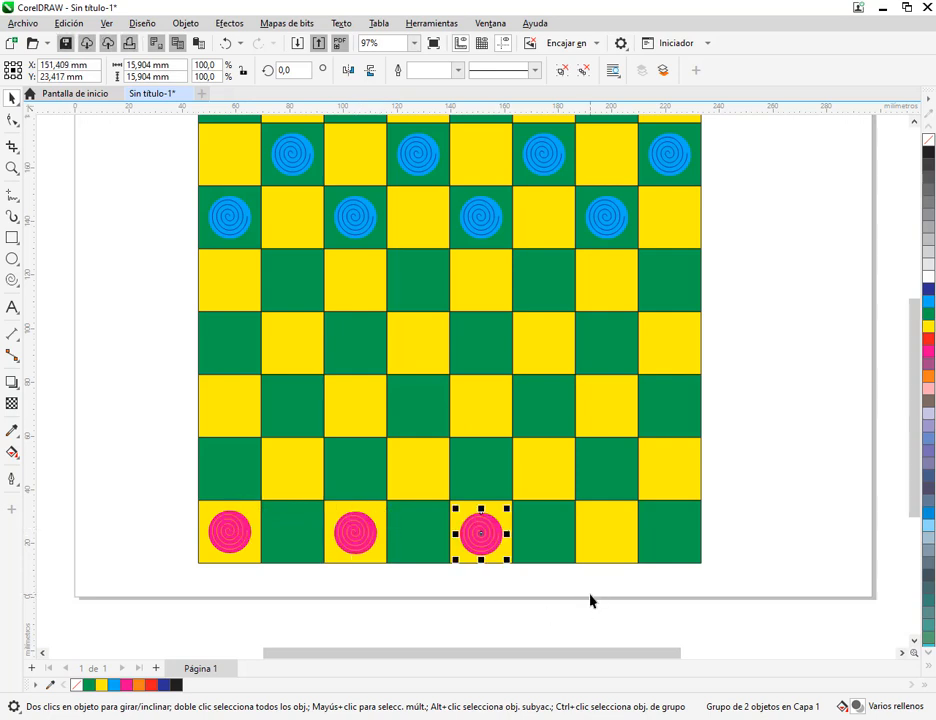
{"action": "key", "text": "ctrl+r"}
Duplicate the row of four pink pieces onto the yellow squares of the two rows above it
{"action": "left_click_drag", "start_coordinate": [130, 485], "coordinate": [640, 596]}
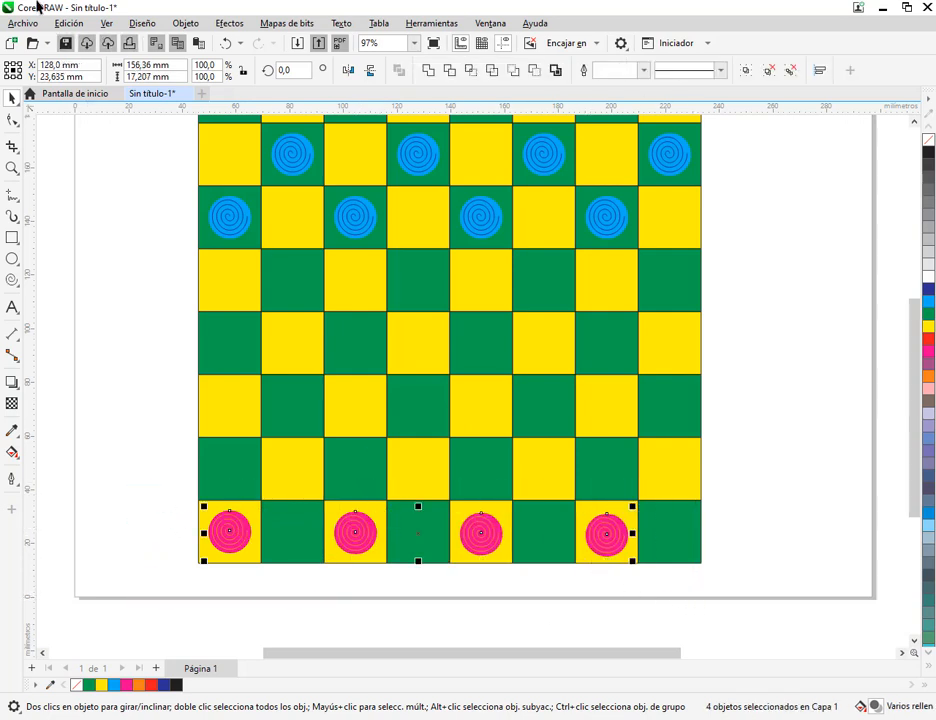
{"action": "left_click", "coordinate": [68, 23]}
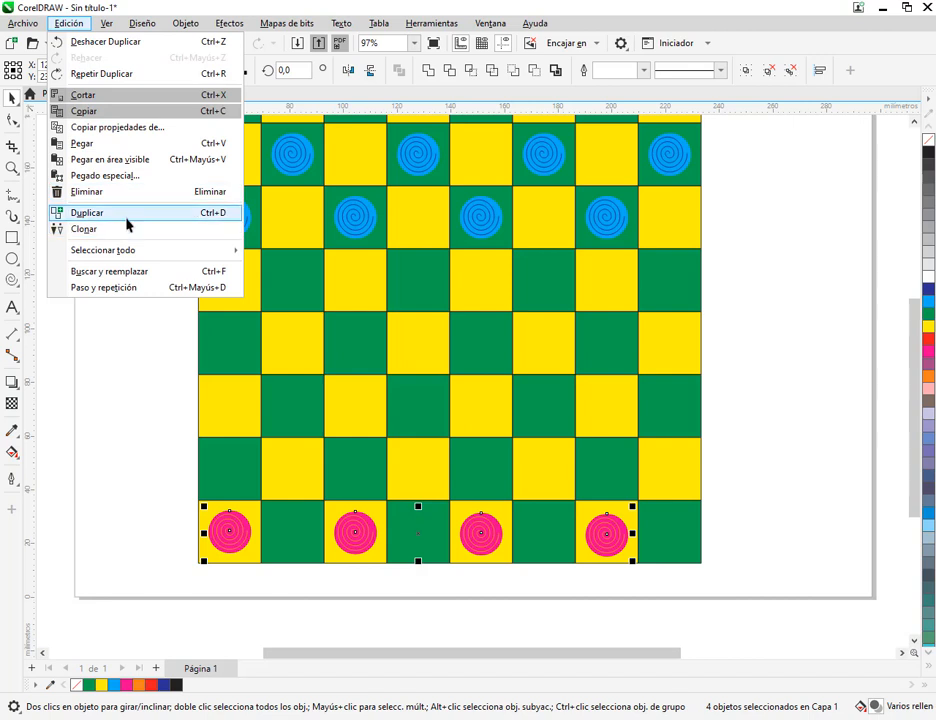
{"action": "left_click", "coordinate": [568, 4]}
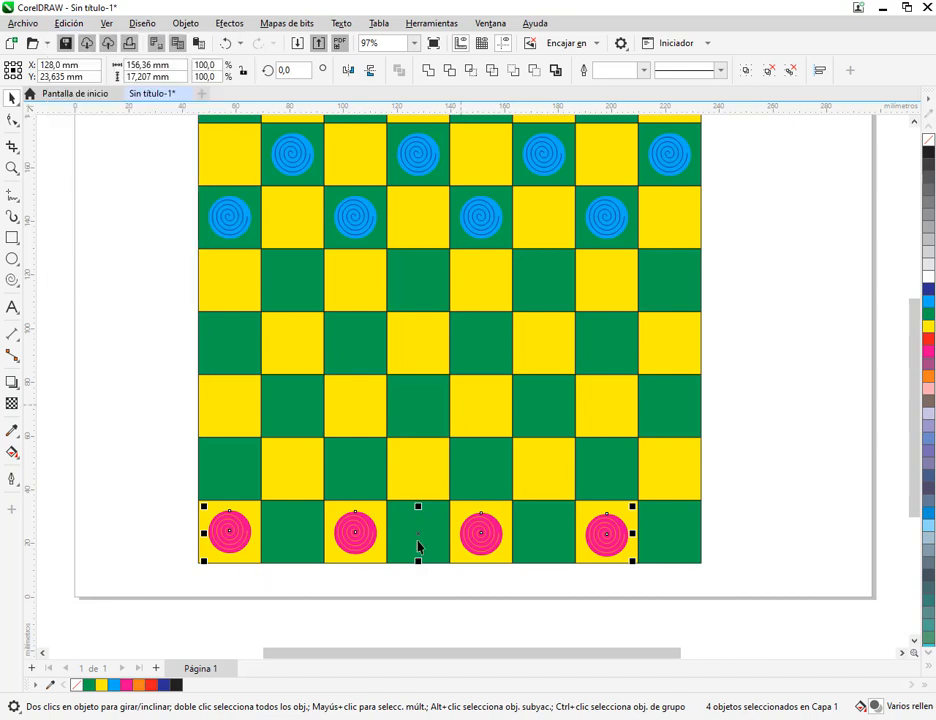
{"action": "left_click_drag", "start_coordinate": [152, 464], "coordinate": [664, 595]}
{"action": "key", "text": "ctrl+d"}
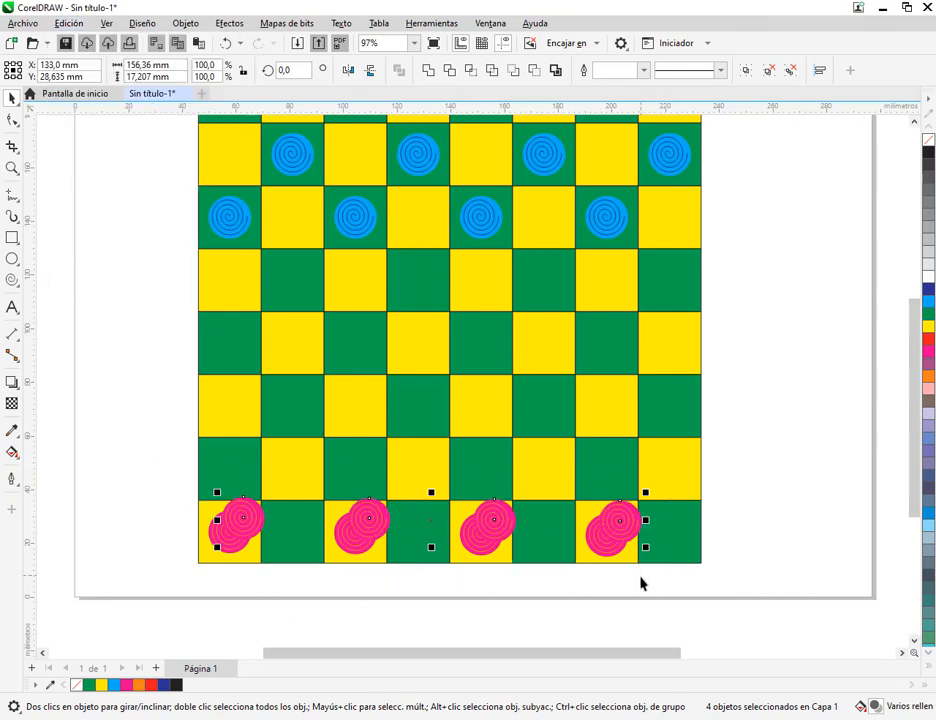
{"action": "left_click_drag", "start_coordinate": [629, 533], "coordinate": [672, 472]}
{"action": "key", "text": "ctrl+d"}
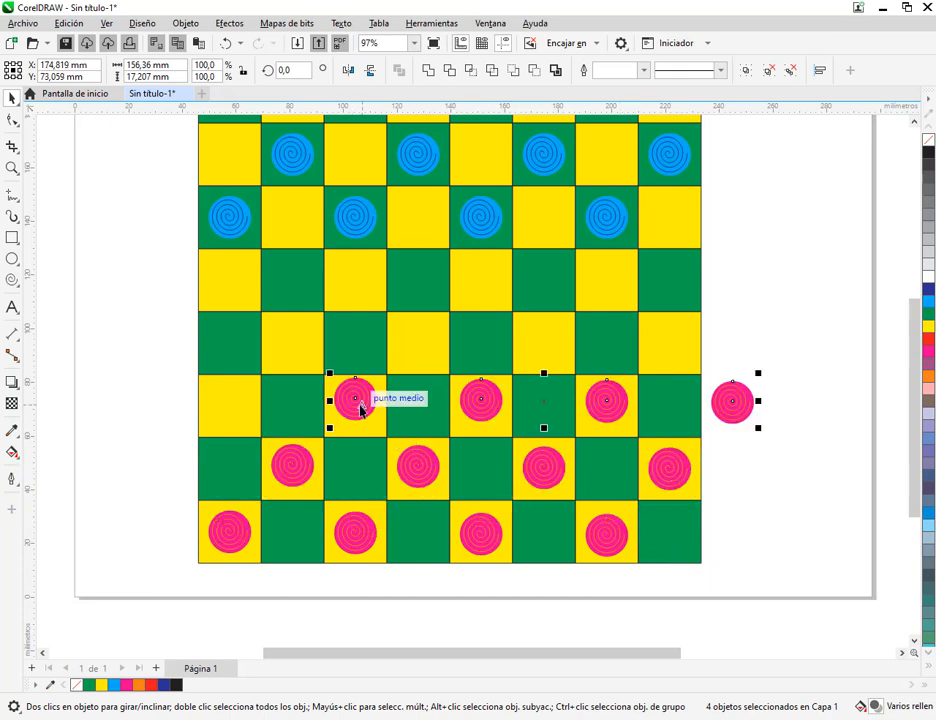
{"action": "left_click_drag", "start_coordinate": [356, 404], "coordinate": [232, 409]}
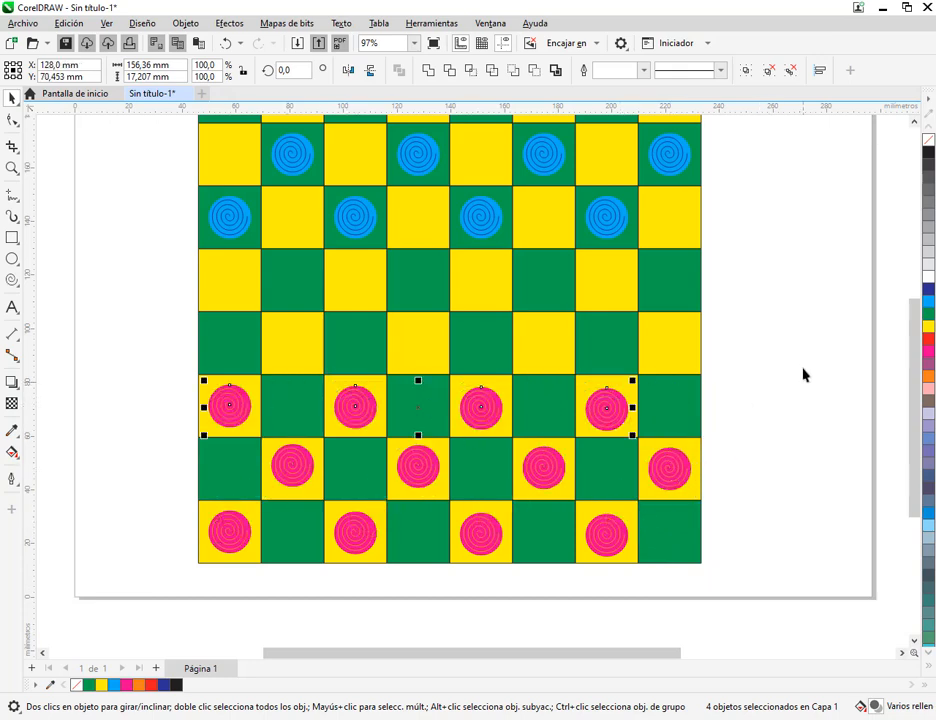
{"action": "left_click", "coordinate": [742, 355]}
{"action": "scroll", "coordinate": [543, 271], "scroll_direction": "down", "scroll_amount": 1}
{"action": "scroll", "coordinate": [543, 271], "scroll_direction": "down", "scroll_amount": 1}
{"action": "left_click_drag", "start_coordinate": [625, 307], "coordinate": [600, 359]}
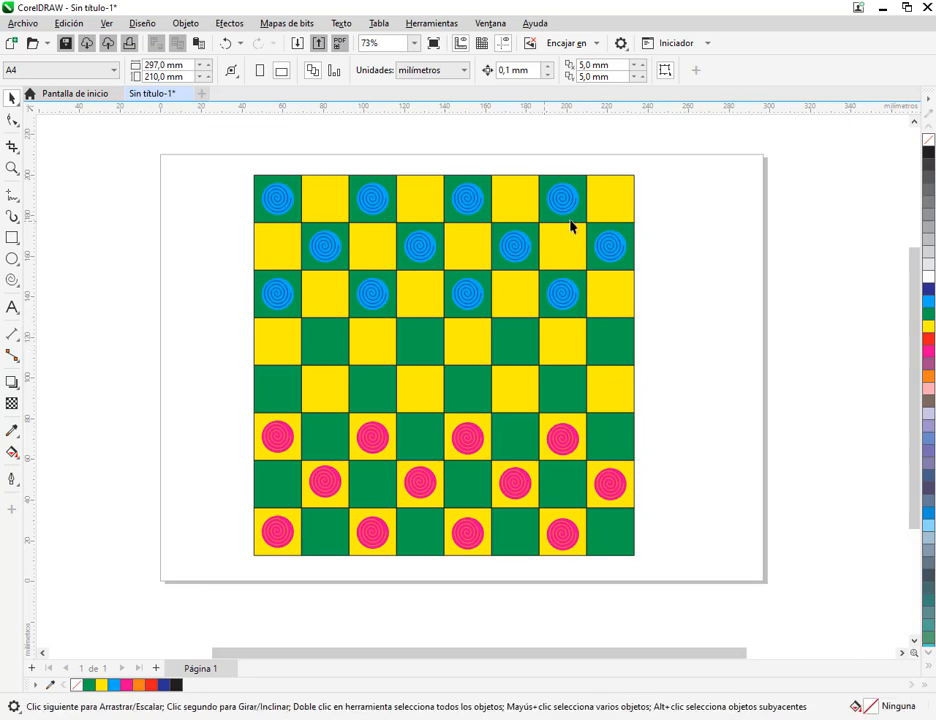
Compare the checkerboard with the reference drawing on page 177 of the MANUAL COREL.pdf manual
{"action": "key", "text": "alt+Tab"}
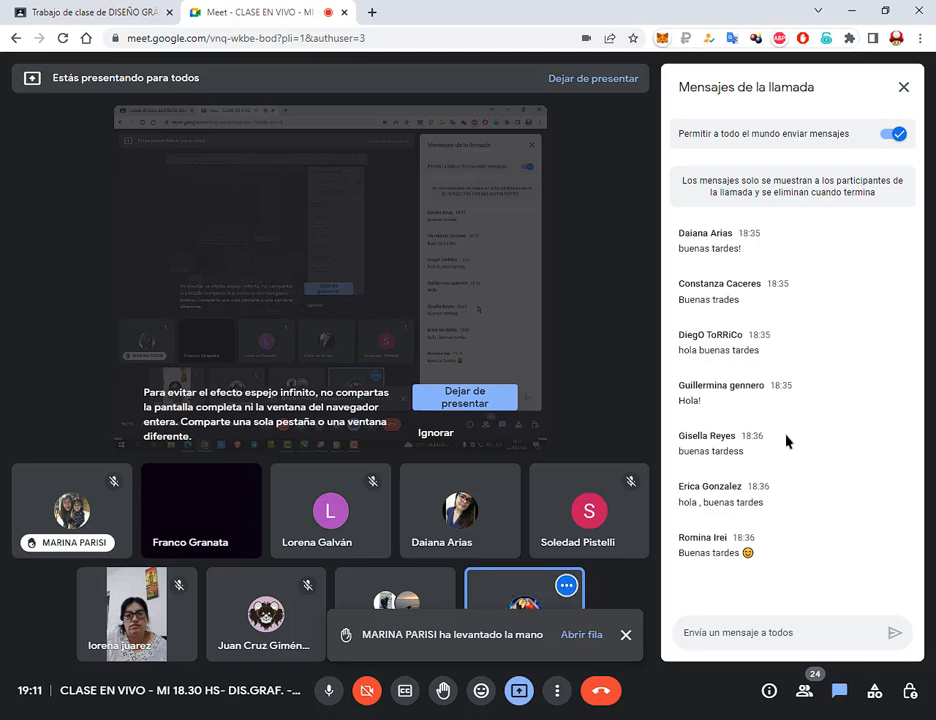
{"action": "left_click", "coordinate": [176, 719]}
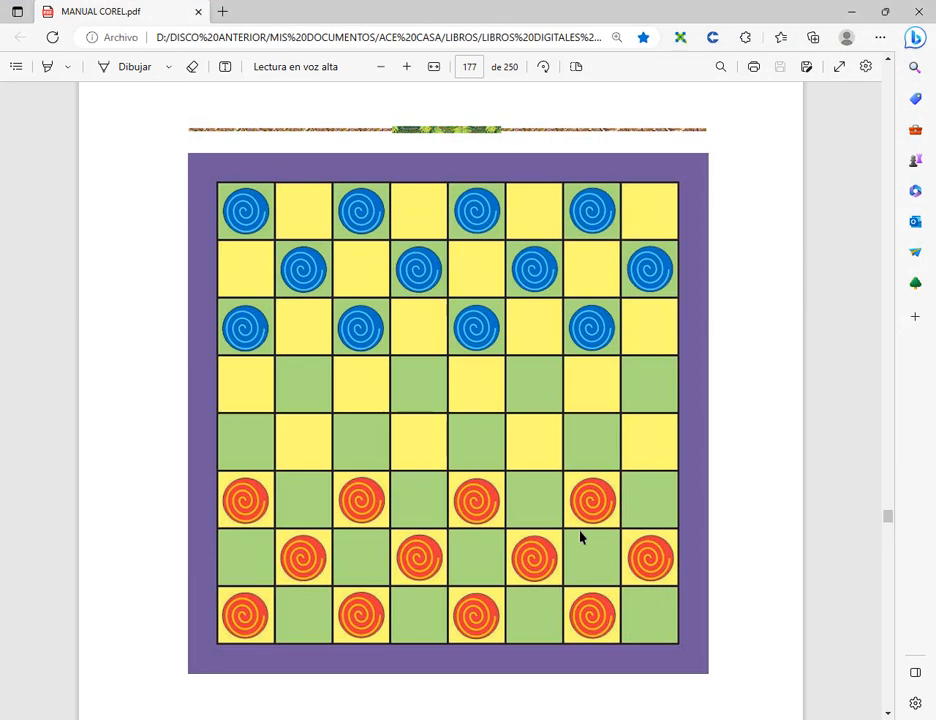
{"action": "left_click", "coordinate": [851, 11]}
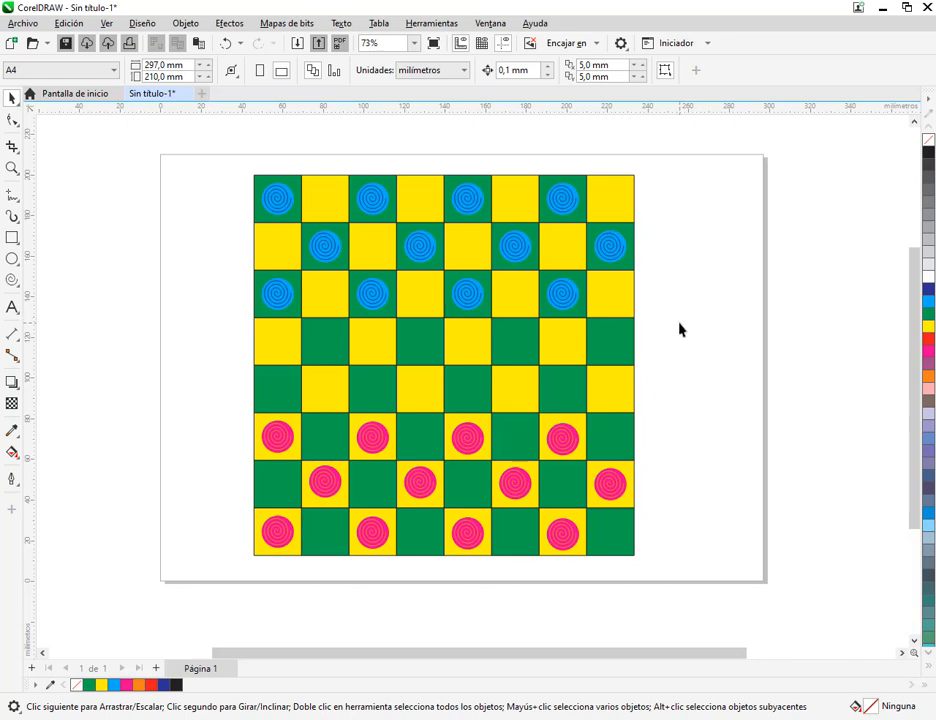
{"action": "key", "text": "h"}
{"action": "mouse_move", "coordinate": [678, 328]}
{"action": "left_mouse_down"}
{"action": "mouse_move", "coordinate": [717, 343]}
{"action": "mouse_move", "coordinate": [777, 270]}
{"action": "mouse_move", "coordinate": [652, 368]}
{"action": "mouse_move", "coordinate": [502, 263]}
{"action": "mouse_move", "coordinate": [750, 267]}
{"action": "mouse_move", "coordinate": [708, 340]}
{"action": "mouse_move", "coordinate": [697, 321]}
{"action": "left_mouse_up"}
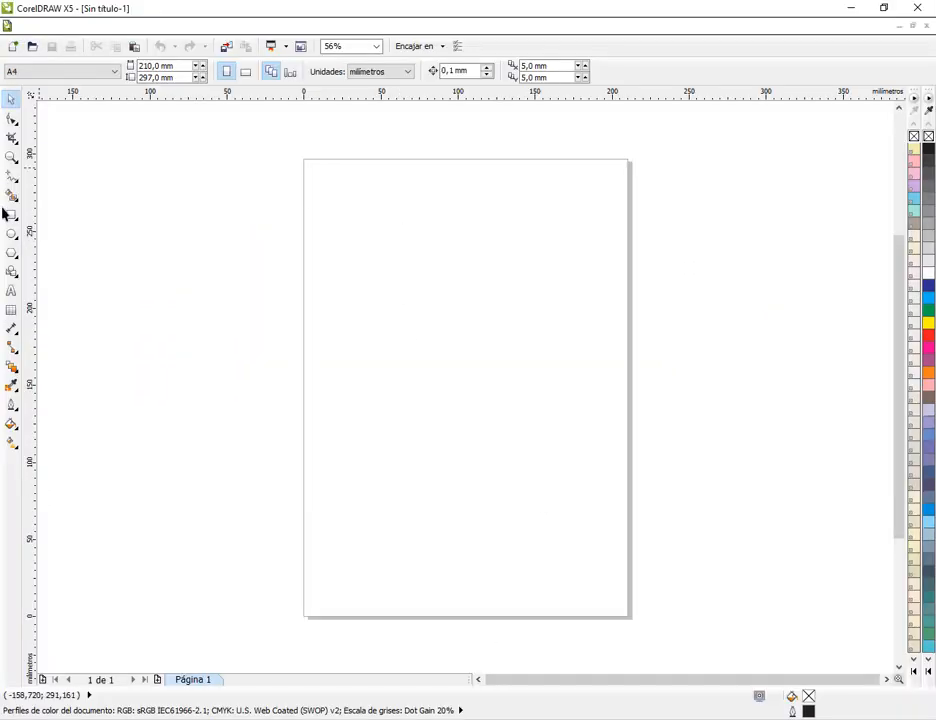
In CorelDRAW X5, draw a rectangle about 47 by 32 mm in the upper half of the page and pan around it
{"action": "left_click", "coordinate": [11, 214]}
{"action": "left_click_drag", "start_coordinate": [421, 261], "coordinate": [496, 313]}
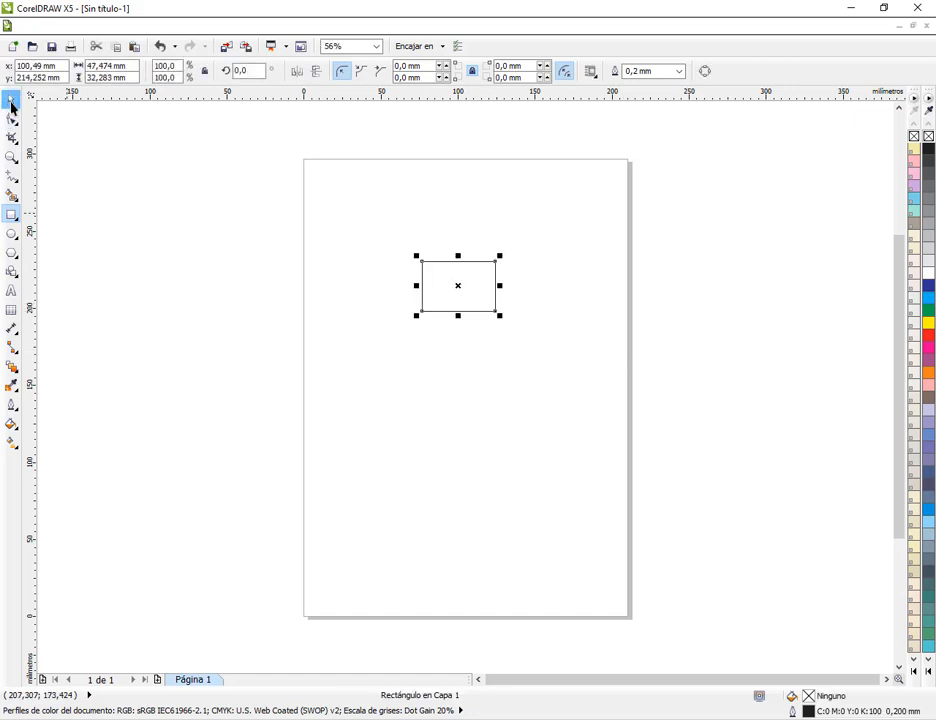
{"action": "scroll", "coordinate": [512, 318], "scroll_direction": "up", "scroll_amount": 3}
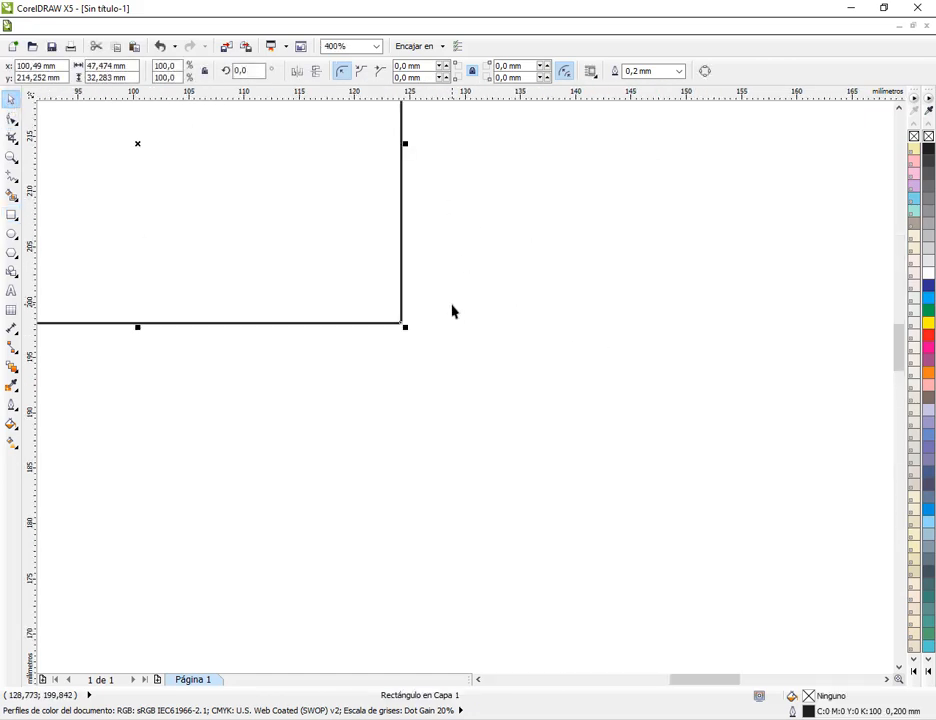
{"action": "left_click", "coordinate": [464, 326]}
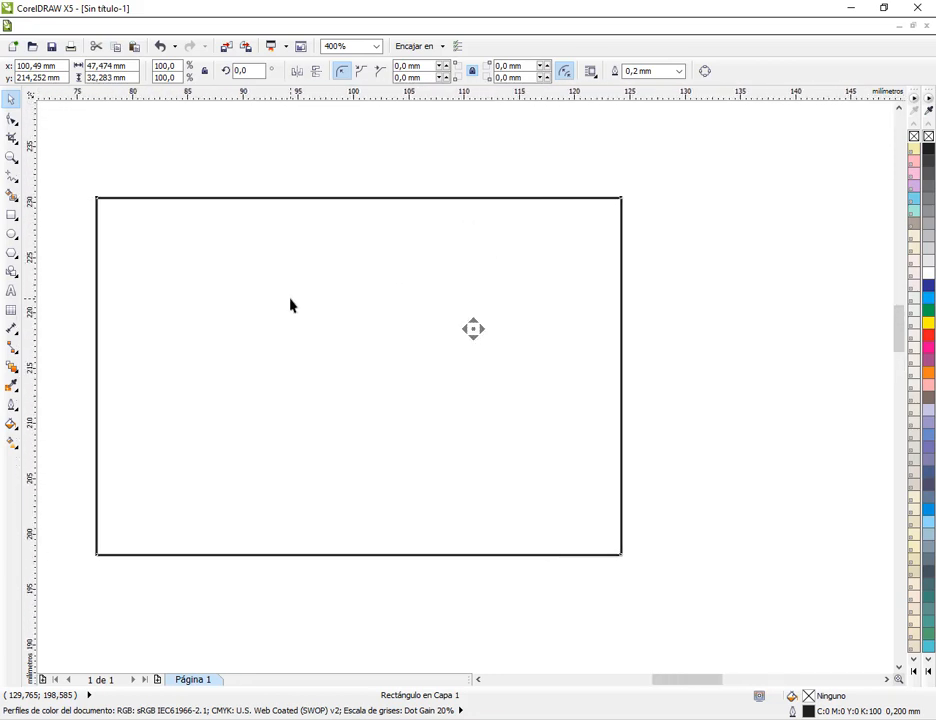
{"action": "middle_click", "coordinate": [860, 333]}
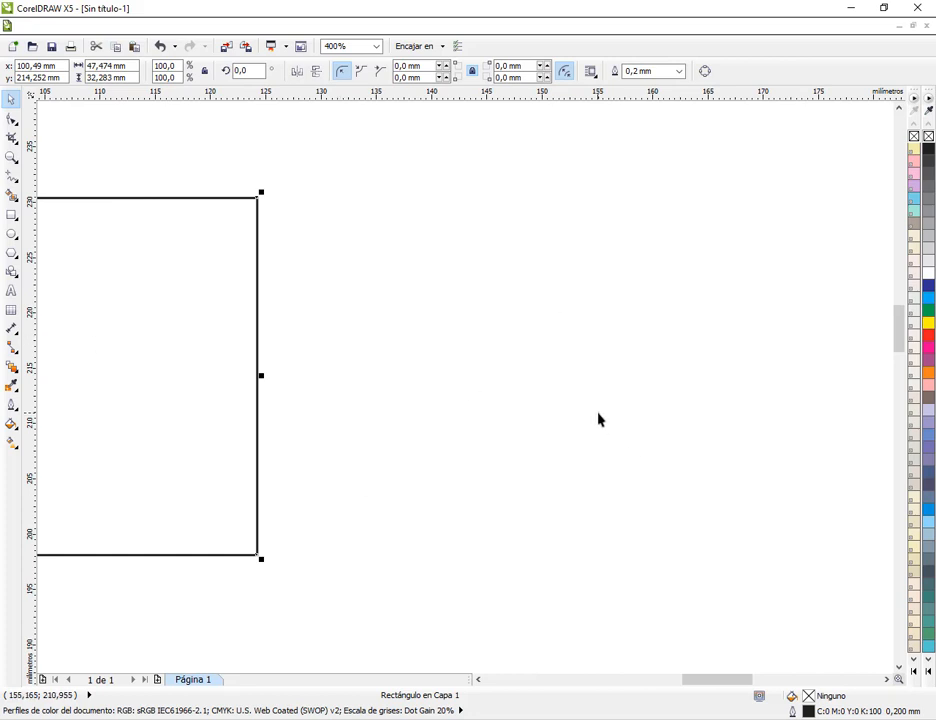
{"action": "key", "text": "h"}
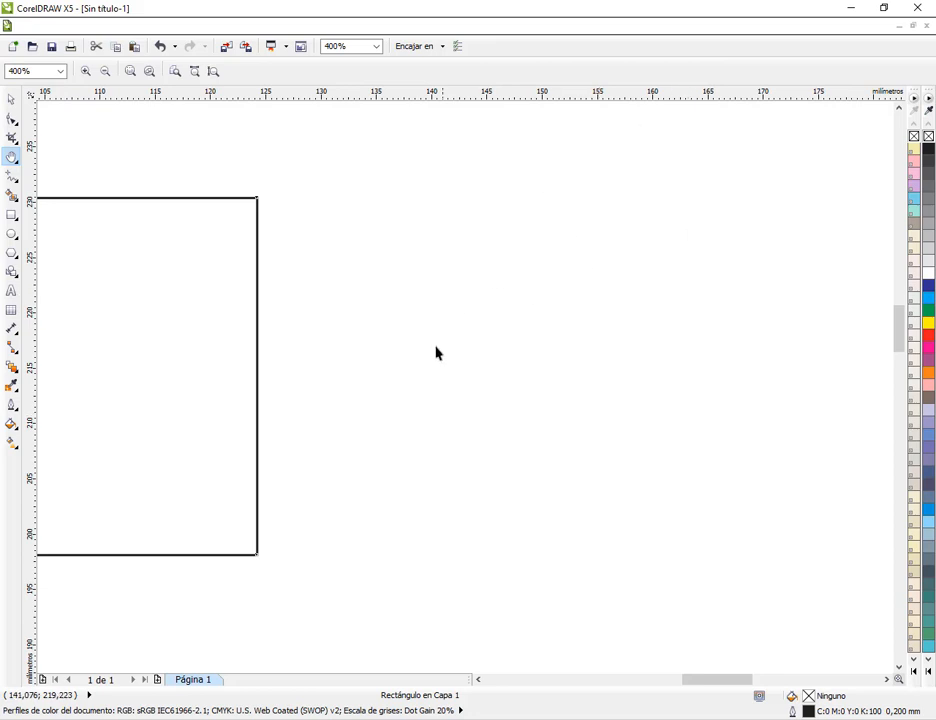
{"action": "left_click_drag", "start_coordinate": [206, 330], "coordinate": [557, 330]}
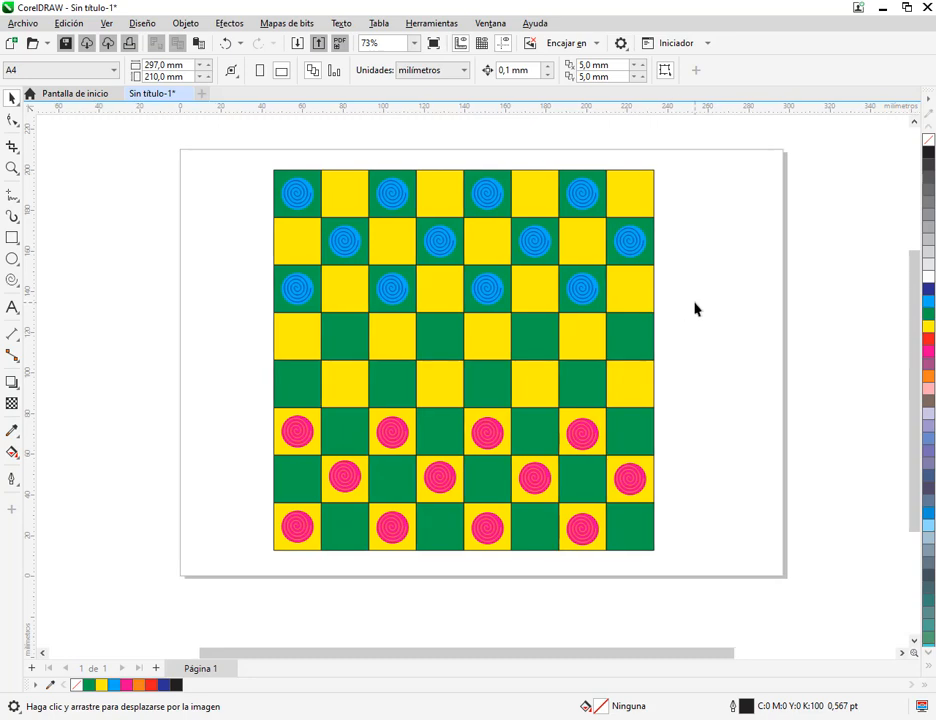
Pan across the checkerboard page in the newer CorelDRAW with the Hand tool
{"action": "left_click_drag", "start_coordinate": [694, 309], "coordinate": [629, 318]}
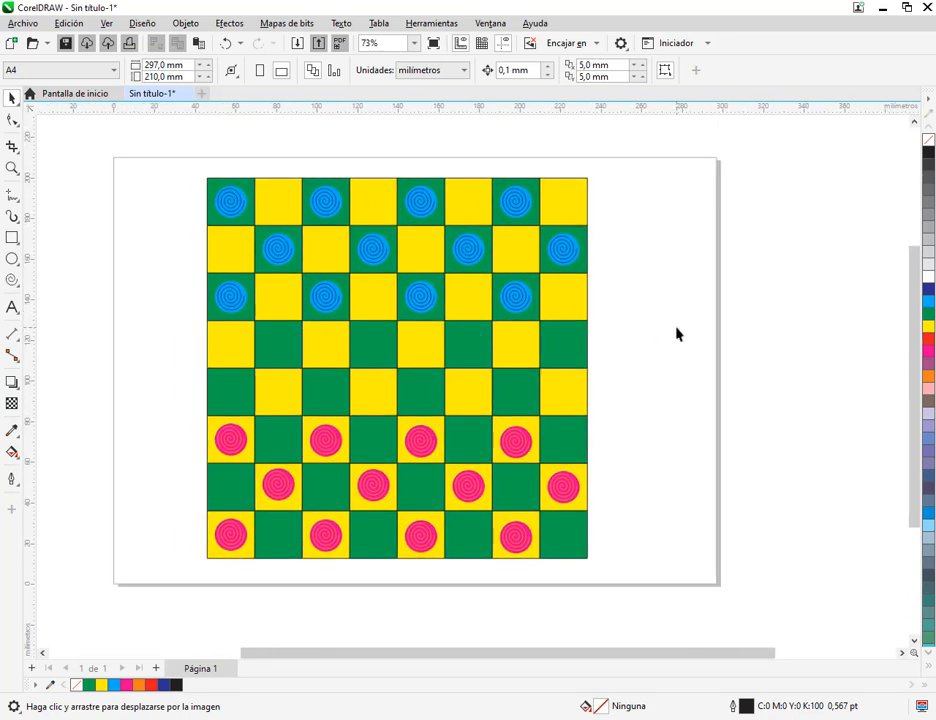
{"action": "key", "text": "h"}
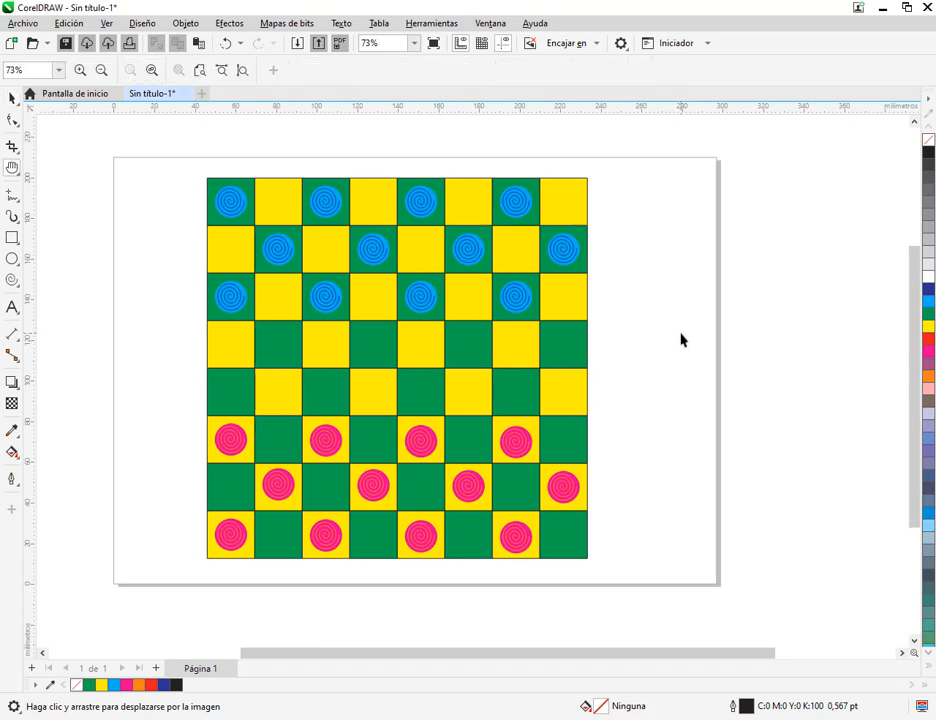
{"action": "left_click", "coordinate": [12, 98]}
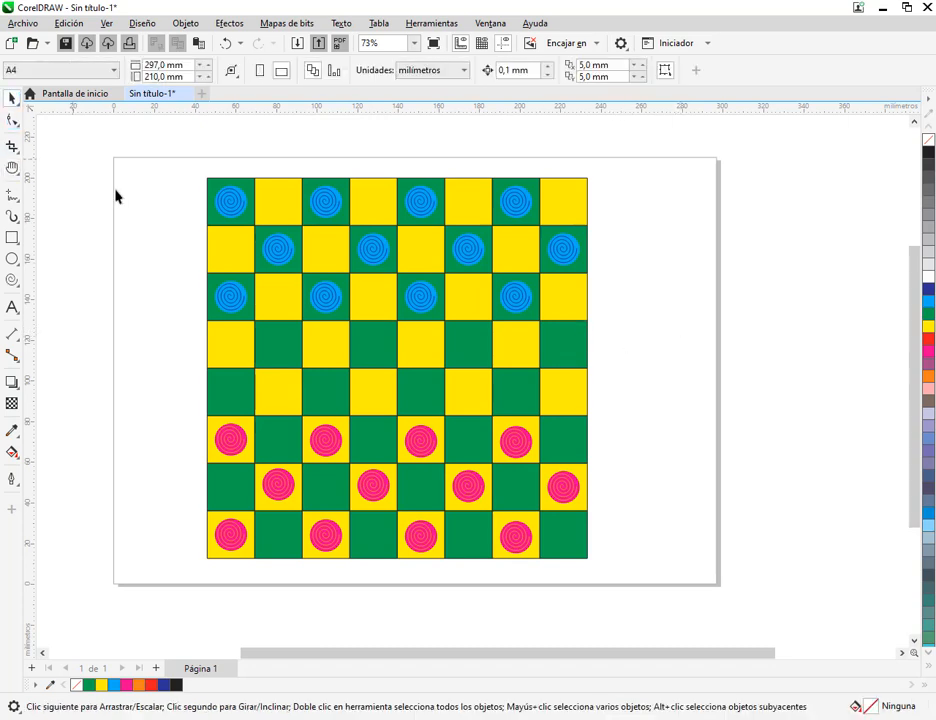
{"action": "left_click", "coordinate": [12, 169]}
{"action": "left_click", "coordinate": [45, 172]}
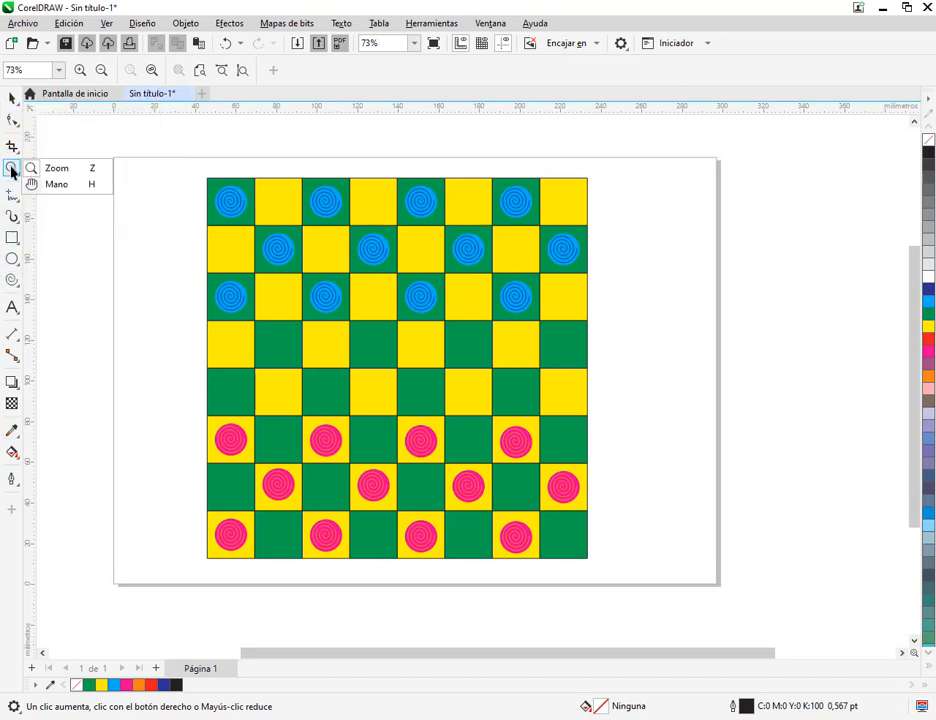
{"action": "left_click", "coordinate": [70, 186]}
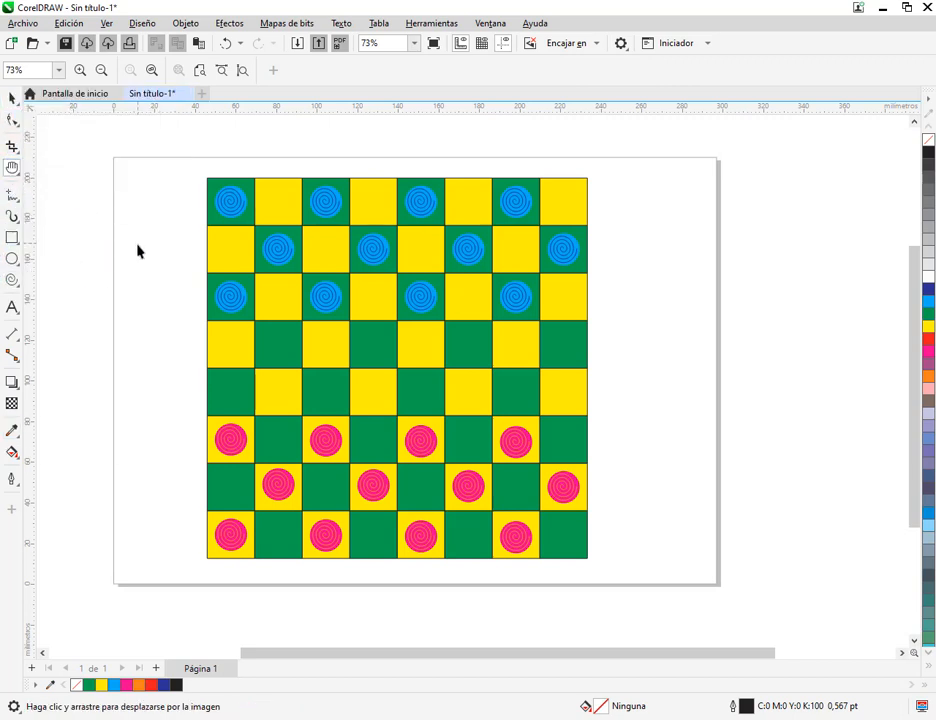
{"action": "left_click_drag", "start_coordinate": [138, 250], "coordinate": [226, 271]}
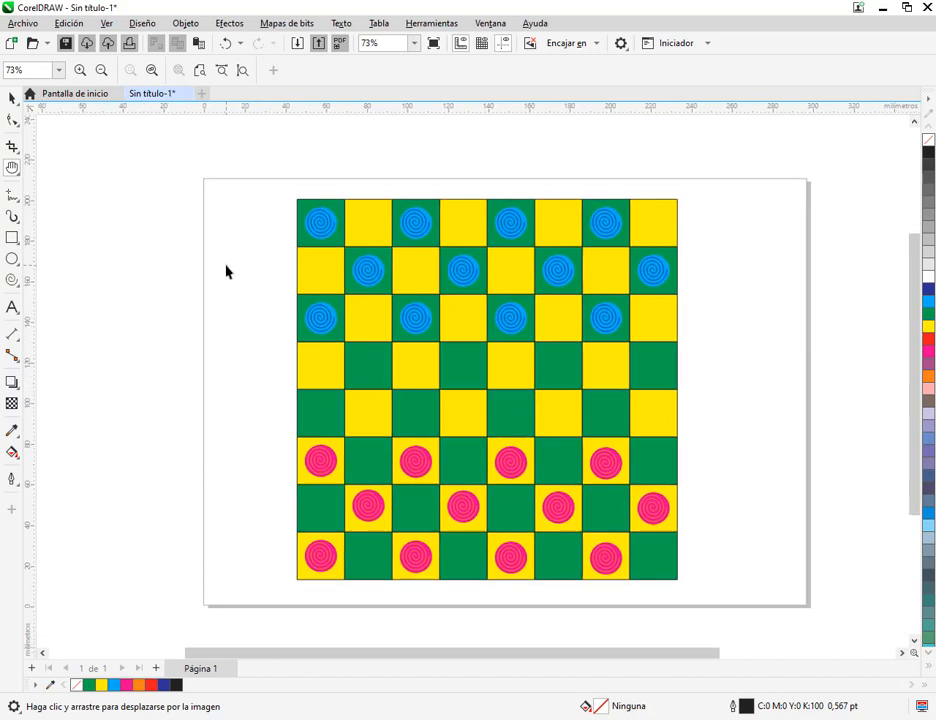
{"action": "left_click", "coordinate": [12, 97]}
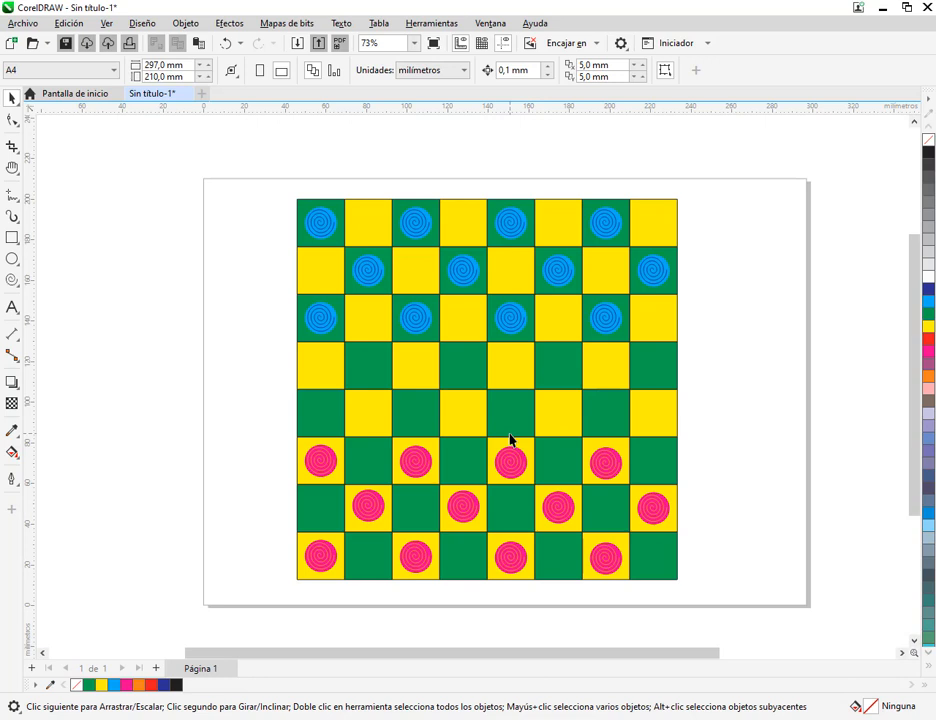
Close the checkerboard document and create a new 10 by 15 cm portrait document in CMYK at 300 ppp
{"action": "left_click", "coordinate": [185, 93]}
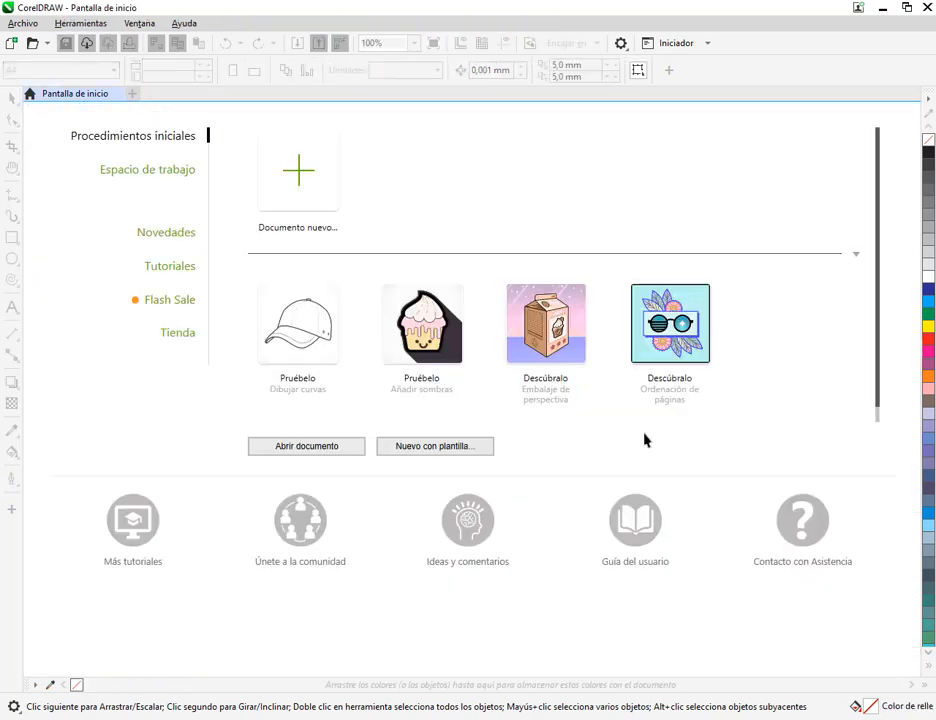
{"action": "key", "text": "ctrl+n"}
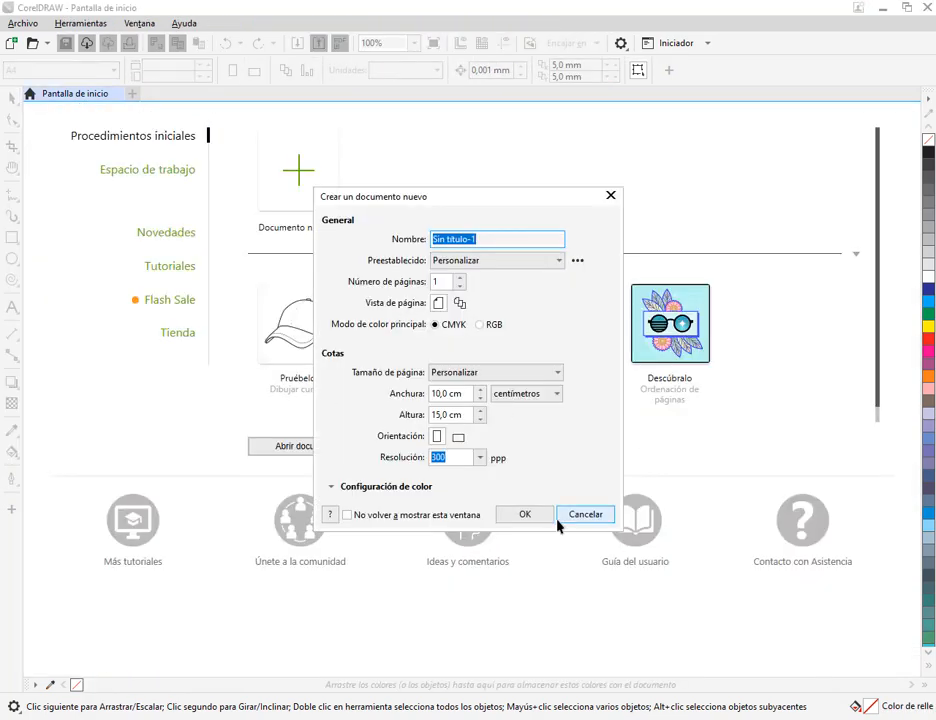
{"action": "left_click", "coordinate": [530, 515]}
Examine the next practice, the yellow and black maze drawing on page 178 of the manual PDF
{"action": "left_click", "coordinate": [236, 717]}
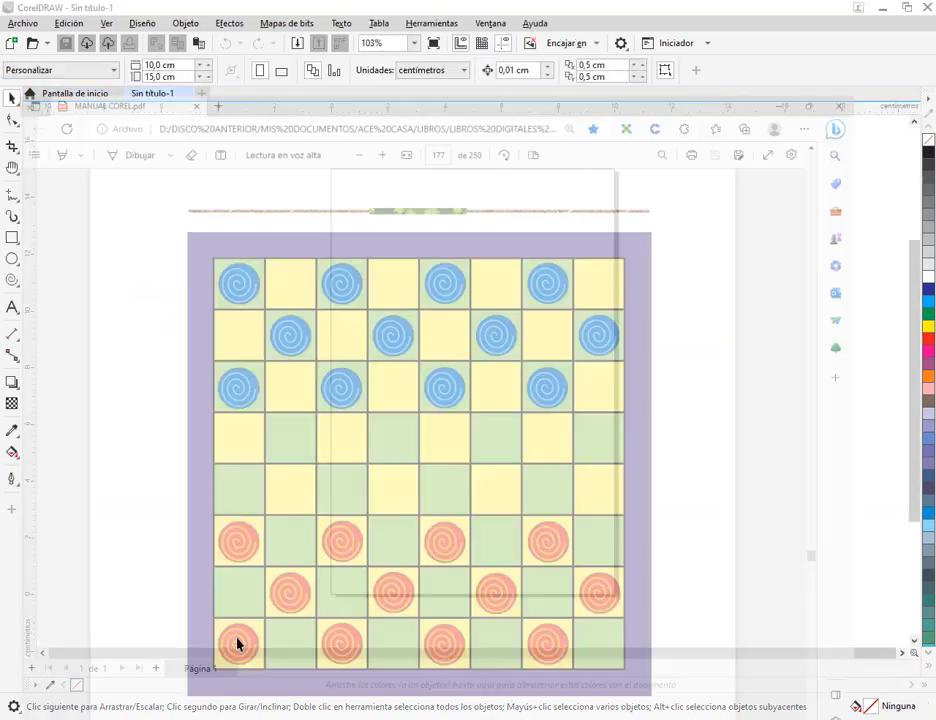
{"action": "scroll", "coordinate": [497, 420], "scroll_direction": "down", "scroll_amount": 6}
{"action": "scroll", "coordinate": [502, 467], "scroll_direction": "down", "scroll_amount": 4}
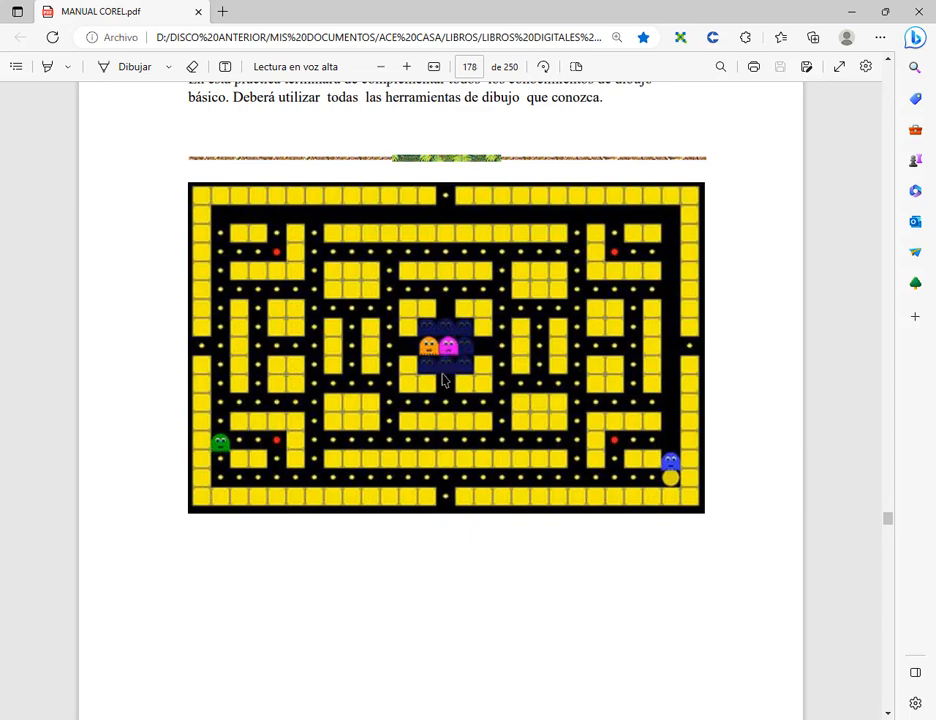
{"action": "left_click", "coordinate": [852, 11]}
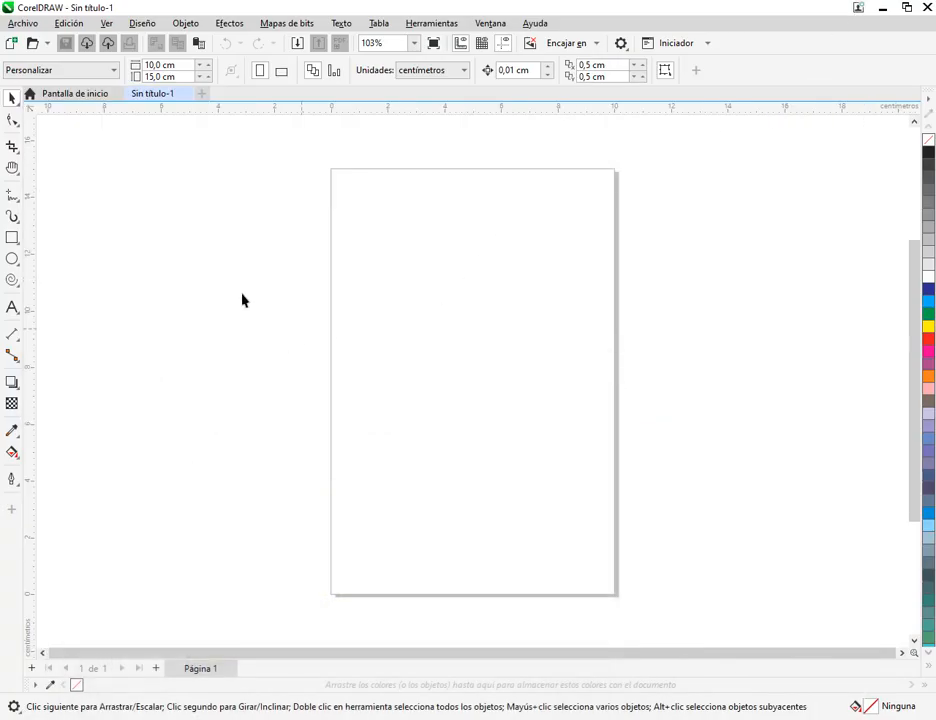
Draw a square about 2.65 cm wide outside the page on its left side and move it farther from the page
{"action": "scroll", "coordinate": [82, 276], "scroll_direction": "up", "scroll_amount": 1}
{"action": "left_click", "coordinate": [12, 238]}
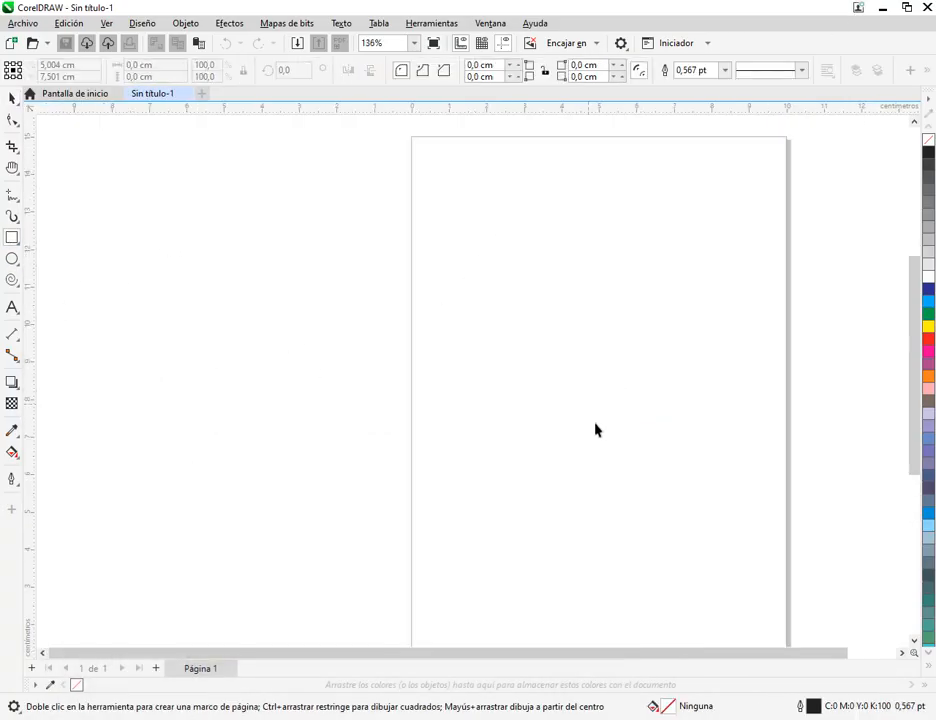
{"action": "left_click_drag", "start_coordinate": [257, 279], "coordinate": [357, 379]}
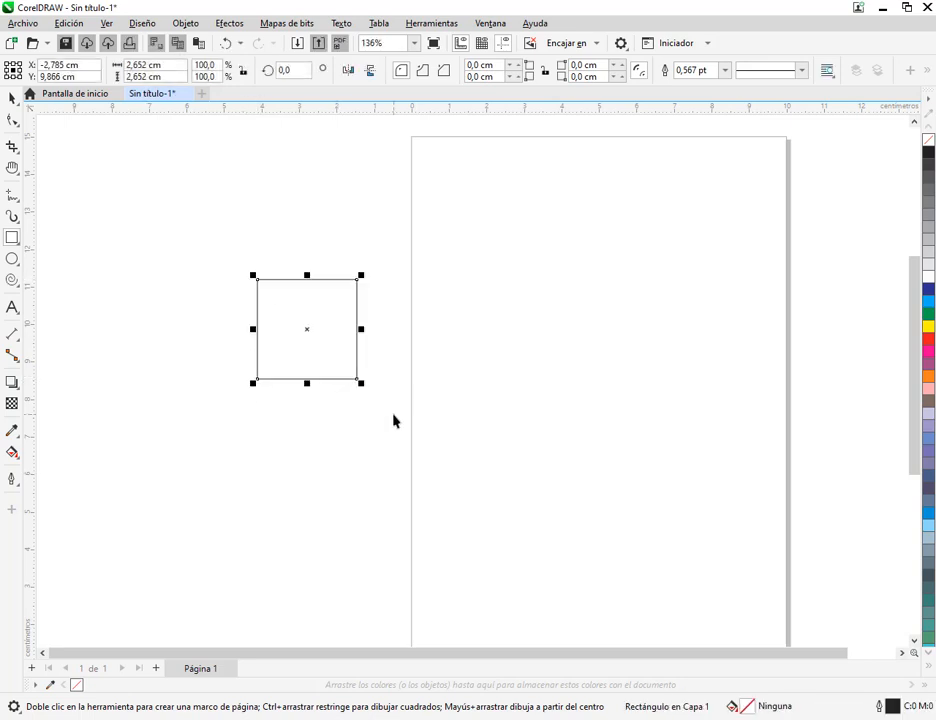
{"action": "left_click", "coordinate": [12, 98]}
{"action": "left_click", "coordinate": [637, 288]}
{"action": "scroll", "coordinate": [637, 288], "scroll_direction": "down", "scroll_amount": 2}
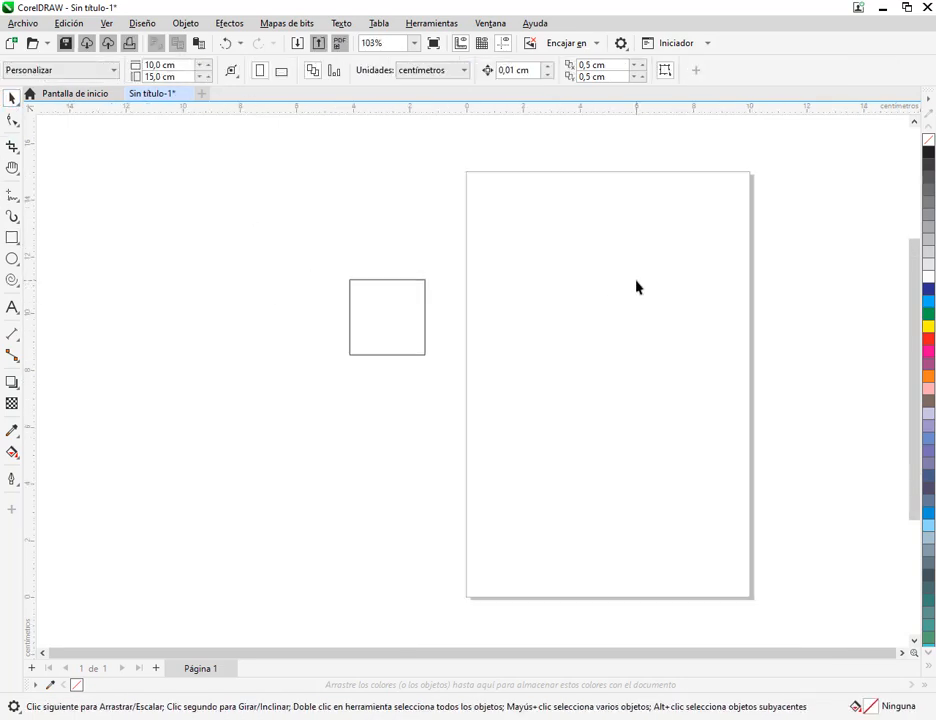
{"action": "left_click_drag", "start_coordinate": [433, 279], "coordinate": [313, 309]}
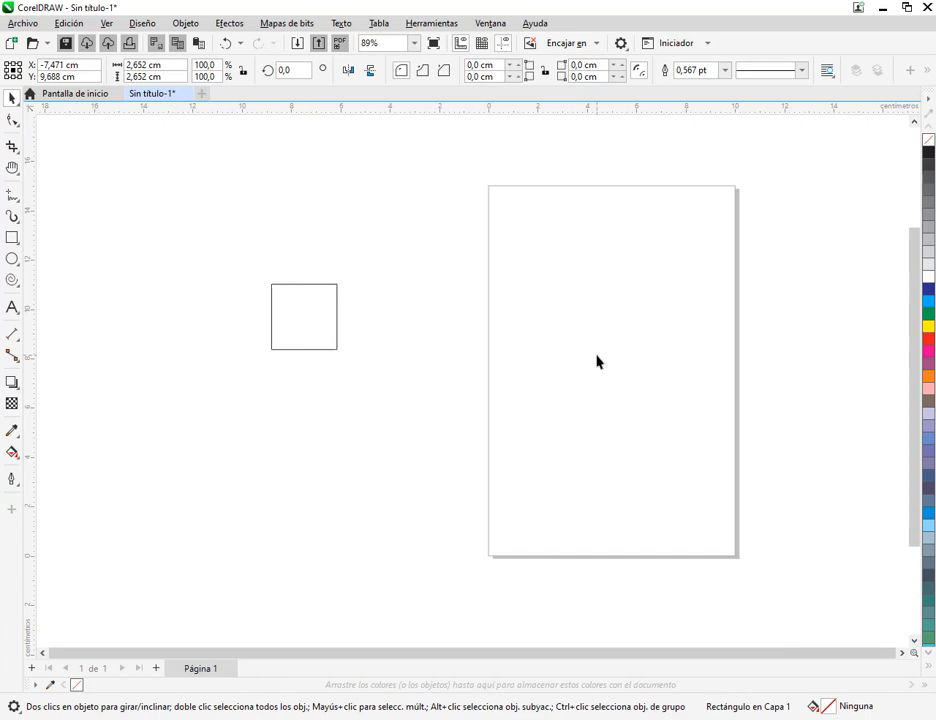
{"action": "left_click", "coordinate": [433, 296]}
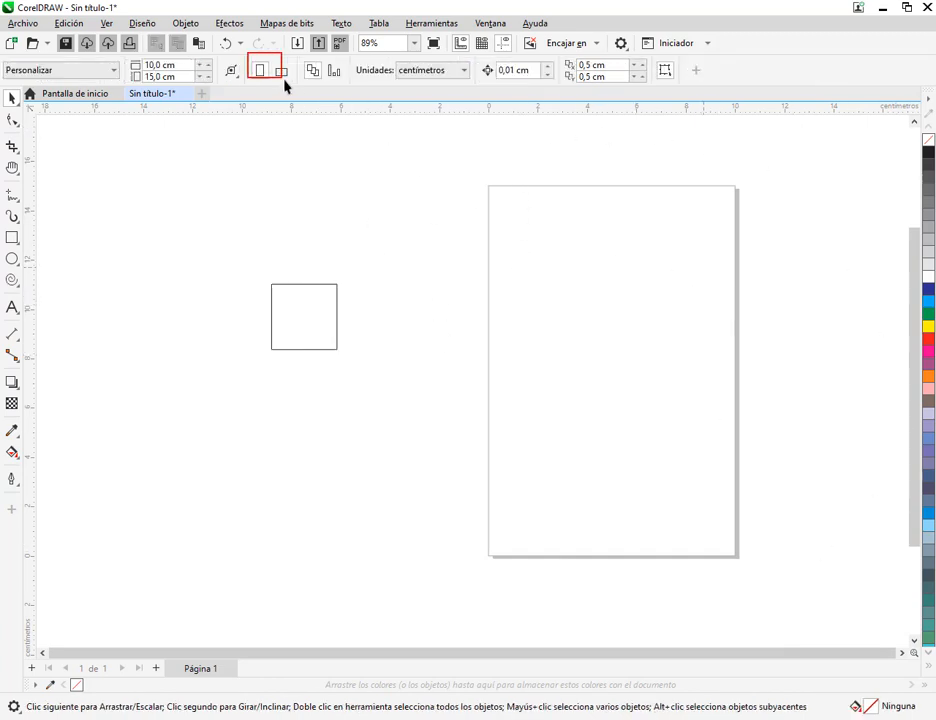
Set the page orientation to landscape, 15 by 10 cm
{"action": "left_click", "coordinate": [13, 43]}
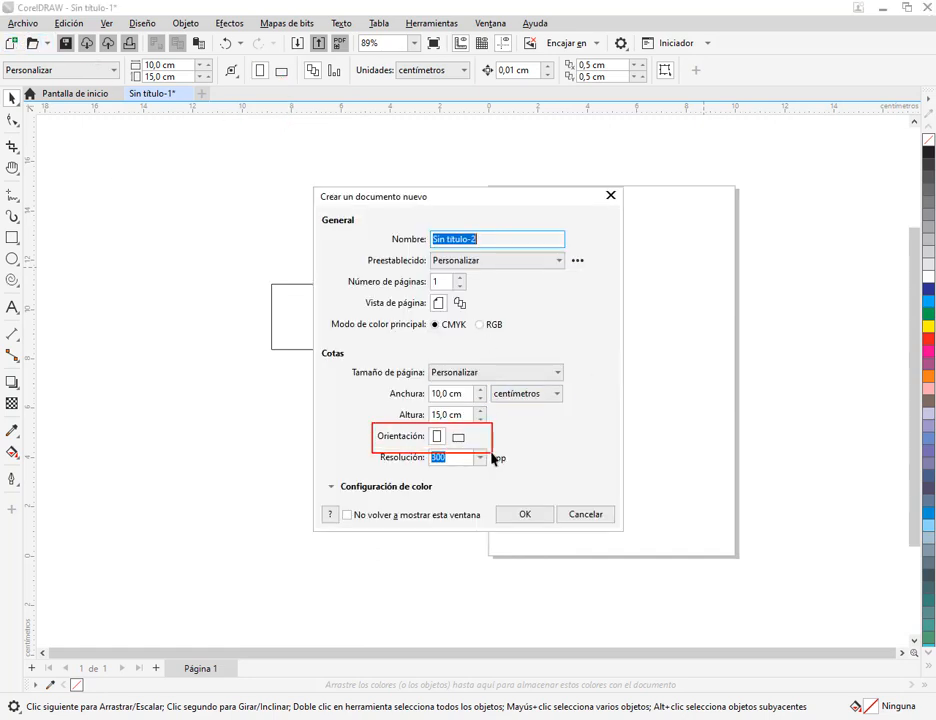
{"action": "left_click", "coordinate": [587, 514]}
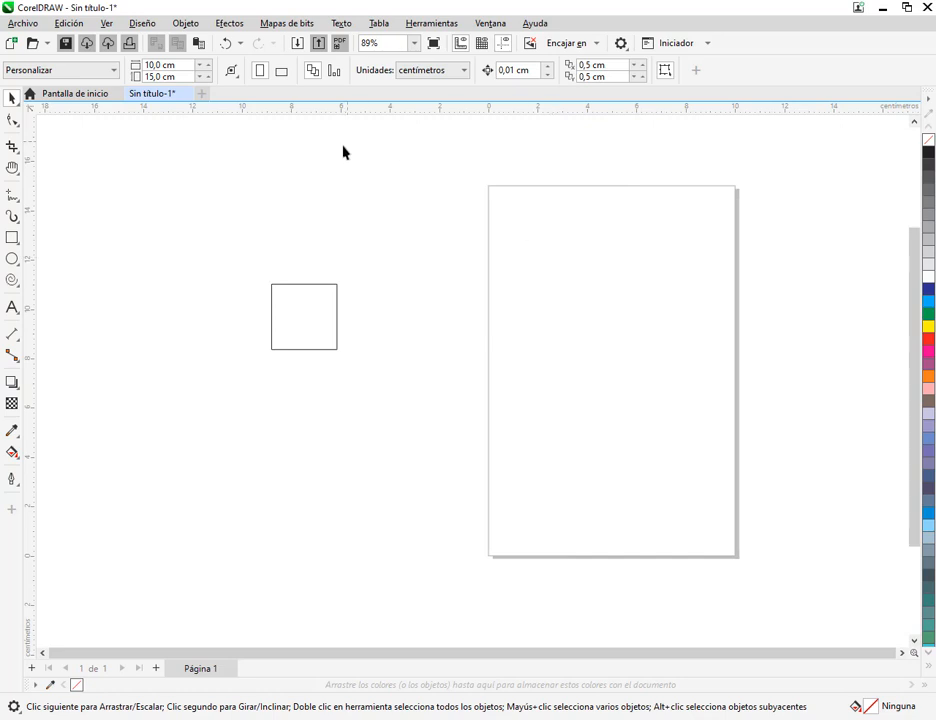
{"action": "left_click", "coordinate": [282, 71]}
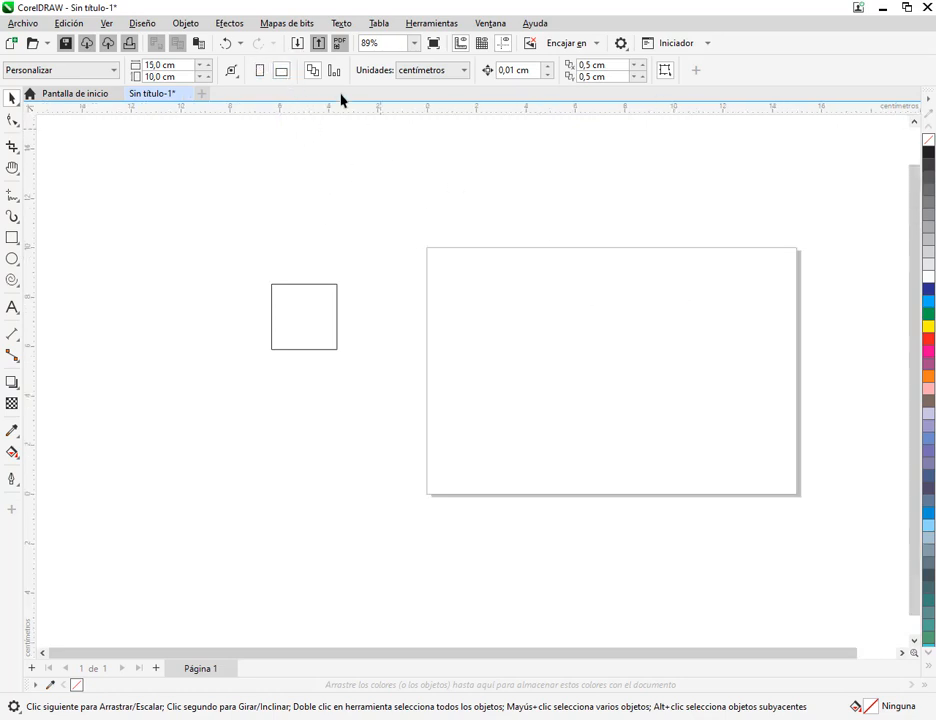
{"action": "left_click", "coordinate": [257, 71]}
{"action": "left_click", "coordinate": [281, 73]}
Move the loose square around beside the page and delete it
{"action": "left_click_drag", "start_coordinate": [307, 323], "coordinate": [367, 338]}
{"action": "left_click", "coordinate": [485, 373]}
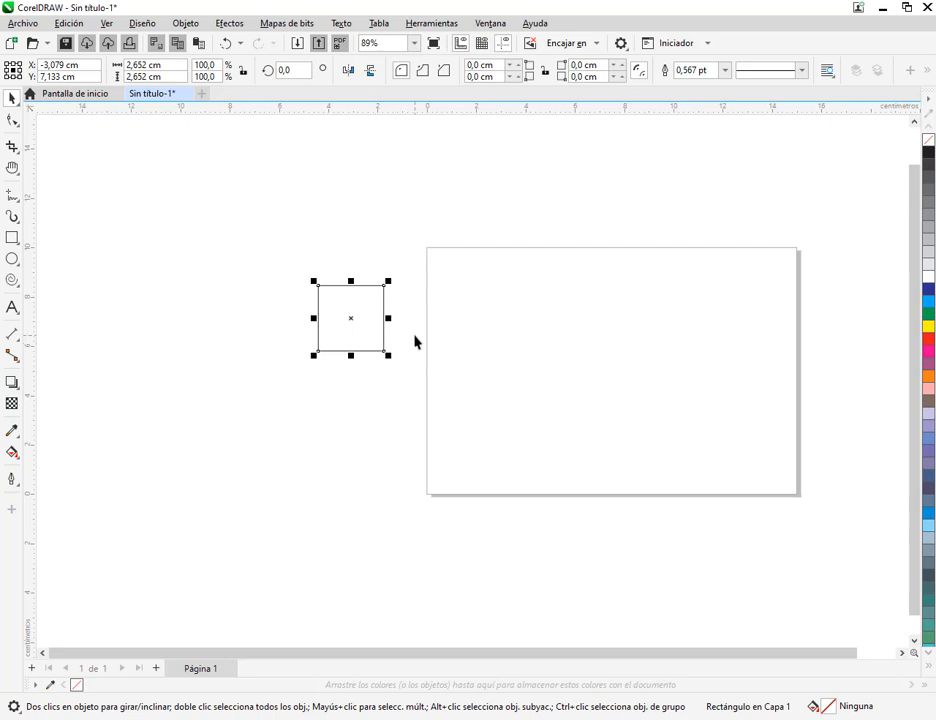
{"action": "left_click", "coordinate": [312, 252]}
{"action": "left_click_drag", "start_coordinate": [367, 328], "coordinate": [355, 378]}
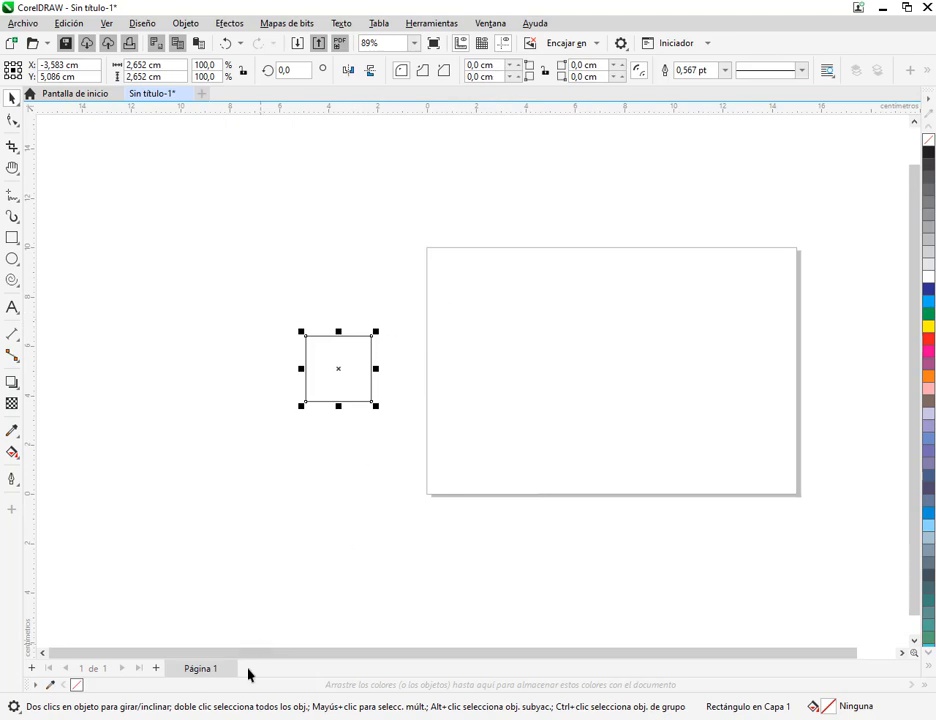
{"action": "key", "text": "Delete"}
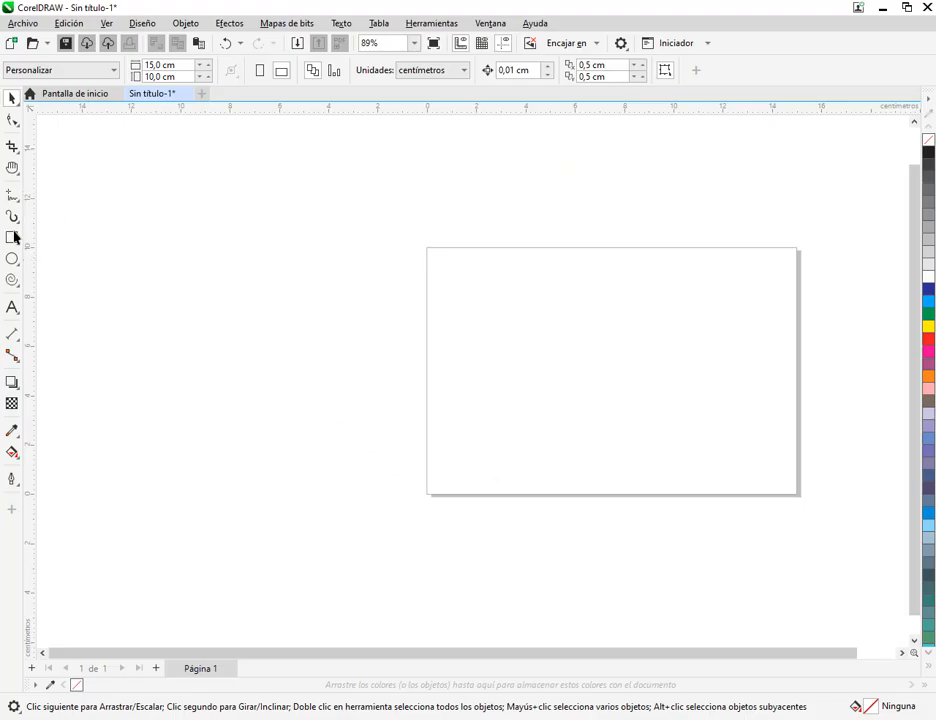
Draw a small rectangle about 0.62 by 0.71 cm inside the page near its left edge
{"action": "left_click", "coordinate": [12, 237]}
{"action": "left_click_drag", "start_coordinate": [455, 342], "coordinate": [470, 363]}
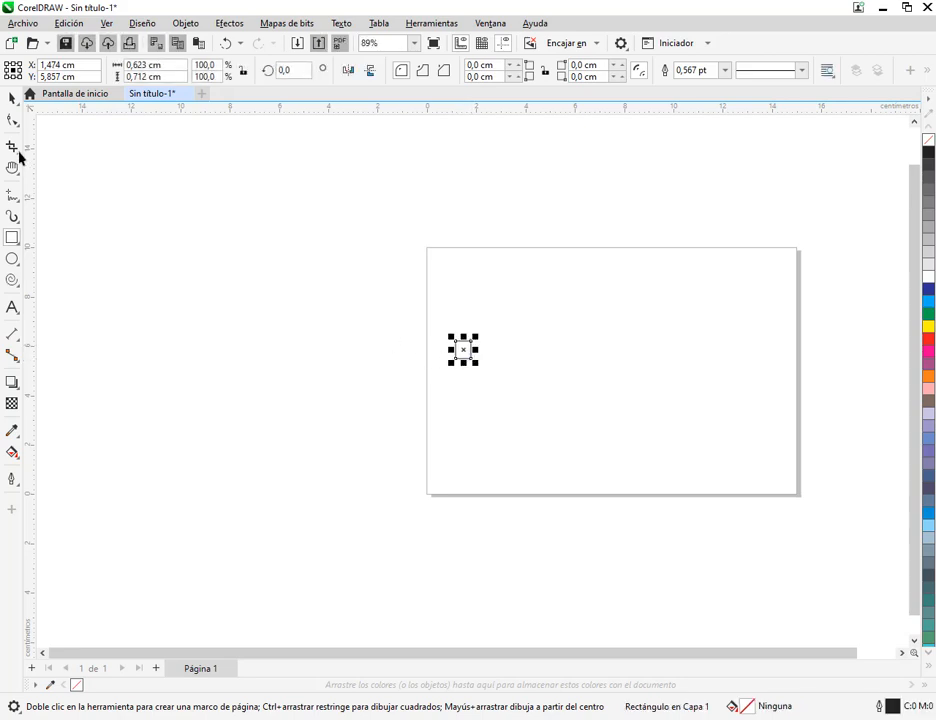
{"action": "left_click", "coordinate": [12, 97]}
{"action": "scroll", "coordinate": [481, 342], "scroll_direction": "up", "scroll_amount": 1}
{"action": "left_click", "coordinate": [508, 384]}
{"action": "scroll", "coordinate": [470, 375], "scroll_direction": "up", "scroll_amount": 14}
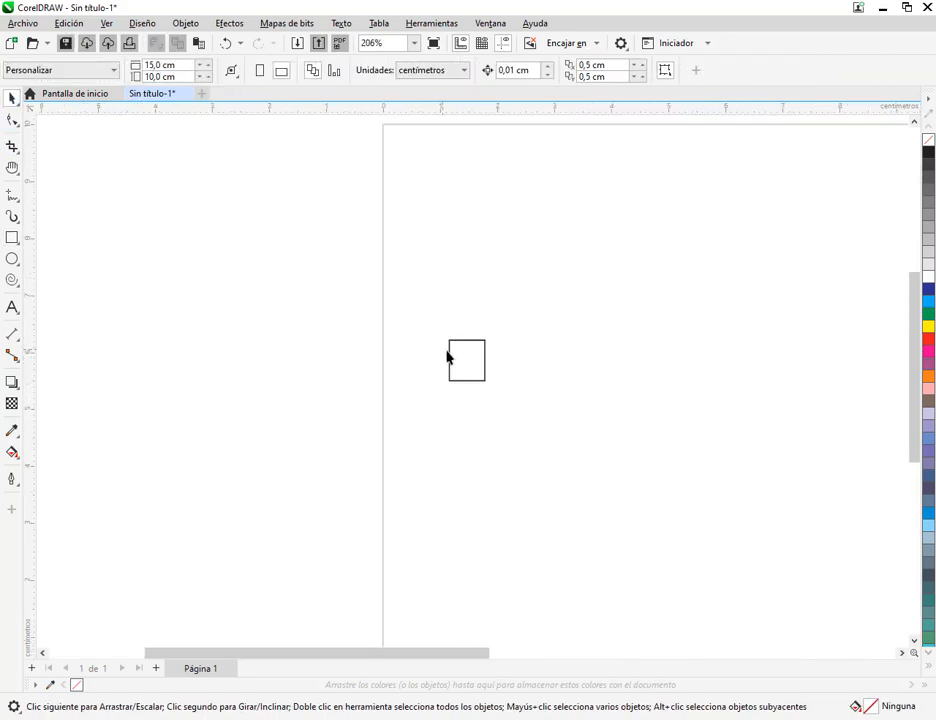
Shrink the small rectangle inside the page to about 0.60 by 0.68 cm and delete it
{"action": "scroll", "coordinate": [465, 376], "scroll_direction": "up", "scroll_amount": 1}
{"action": "left_click", "coordinate": [551, 286]}
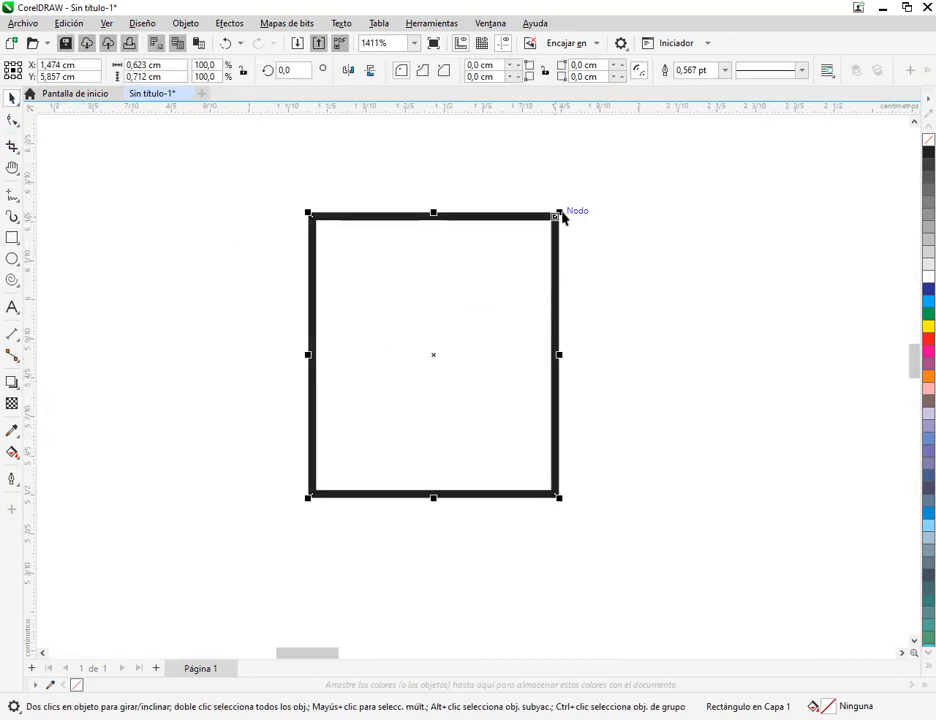
{"action": "left_click_drag", "start_coordinate": [560, 212], "coordinate": [549, 224]}
{"action": "scroll", "coordinate": [490, 347], "scroll_direction": "up", "scroll_amount": 3}
{"action": "scroll", "coordinate": [490, 352], "scroll_direction": "down", "scroll_amount": 12}
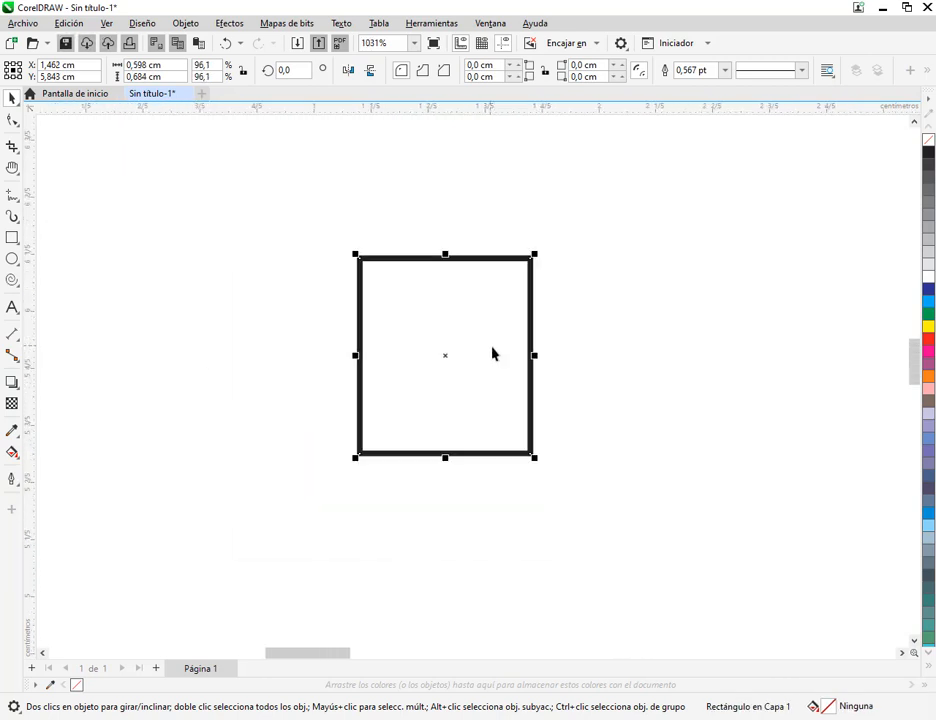
{"action": "key", "text": "Delete"}
Draw a rectangle about 3.21 by 4.27 cm outside the page on its left side
{"action": "left_click_drag", "start_coordinate": [350, 354], "coordinate": [391, 345]}
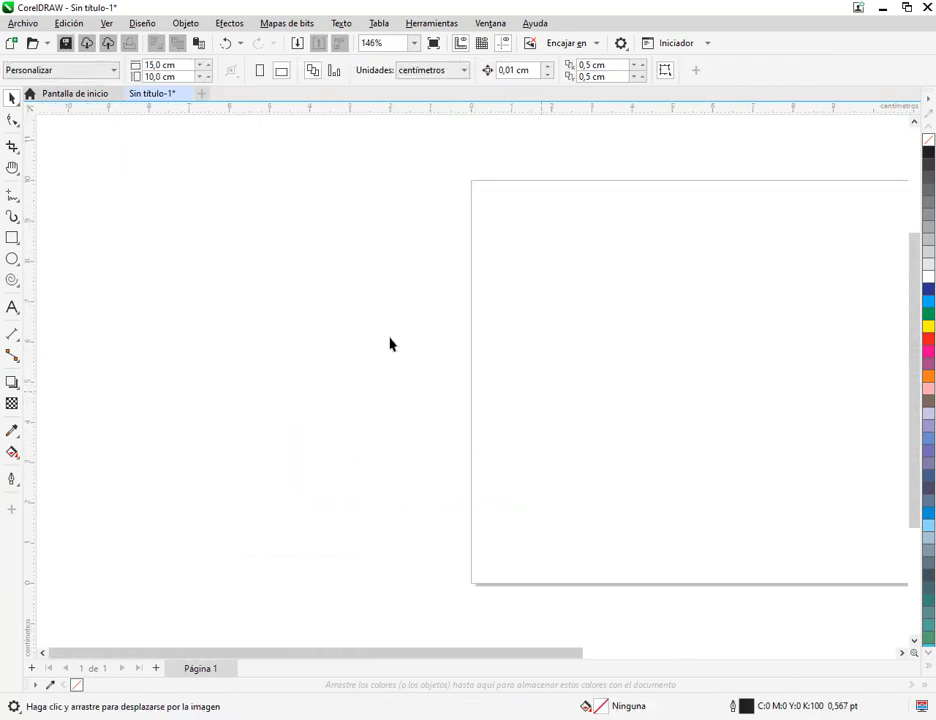
{"action": "left_click", "coordinate": [12, 238]}
{"action": "left_click_drag", "start_coordinate": [206, 274], "coordinate": [334, 446]}
{"action": "left_click", "coordinate": [10, 98]}
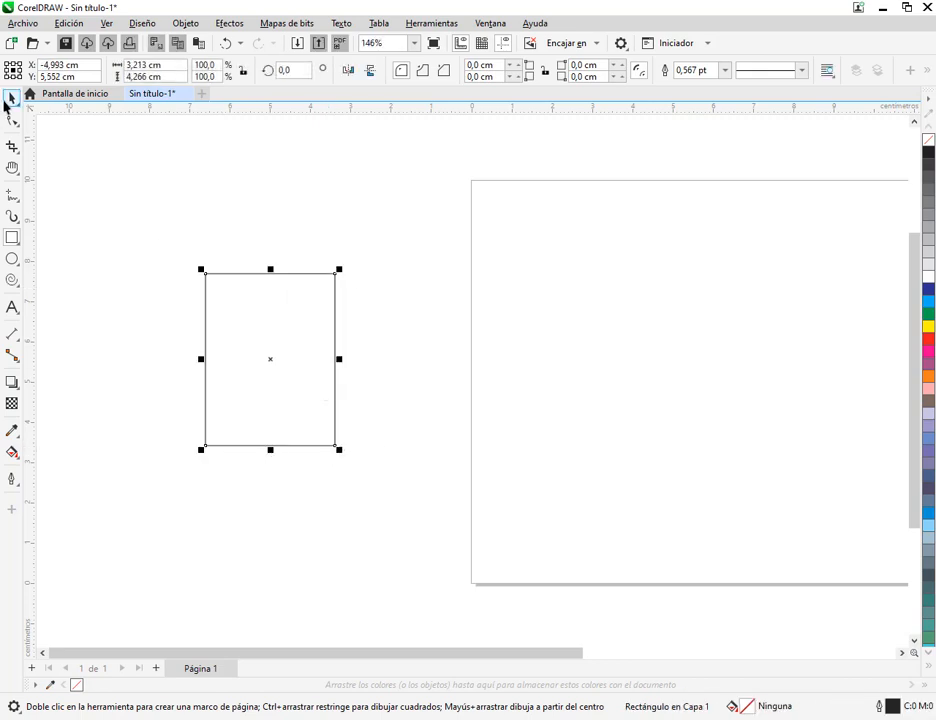
{"action": "left_click", "coordinate": [297, 223]}
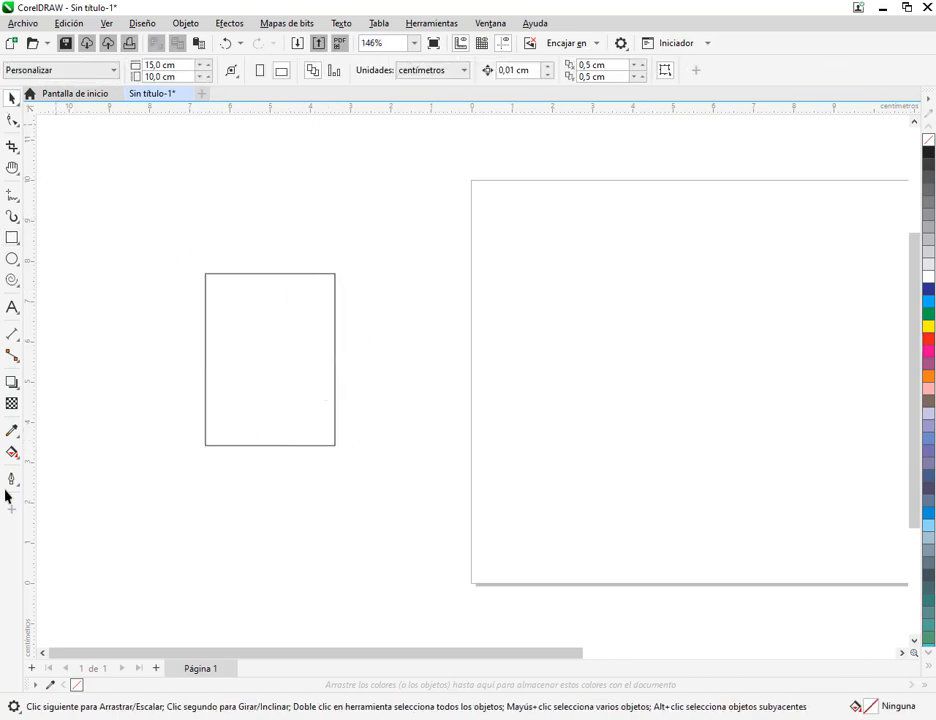
Try moving the rectangle into the page and shrinking it to about 0.47 by 0.63 cm, and undo the last changes
{"action": "left_click_drag", "start_coordinate": [250, 400], "coordinate": [406, 414]}
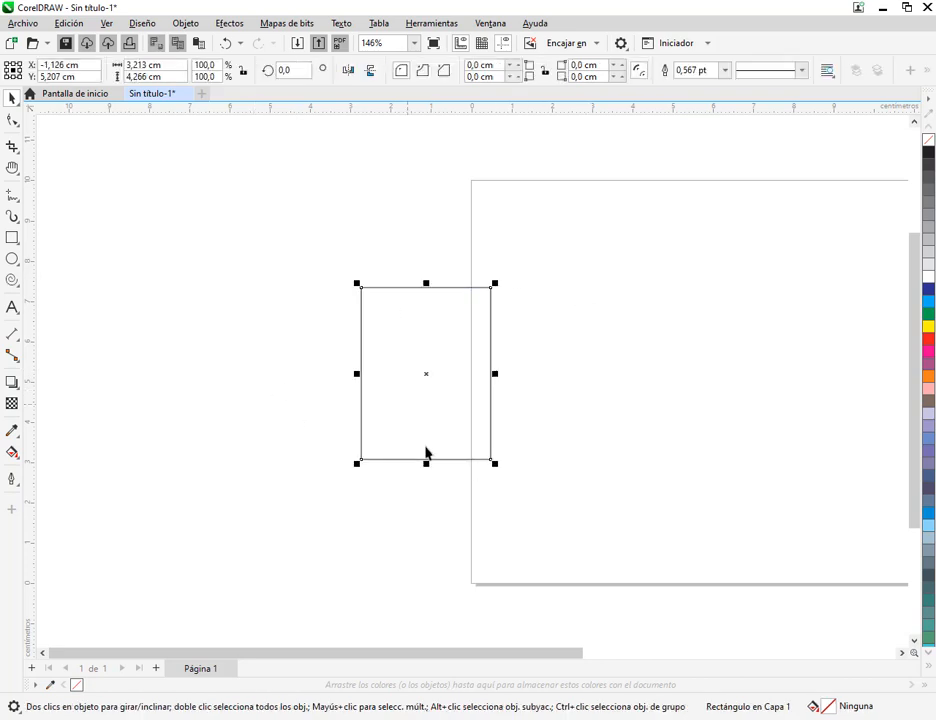
{"action": "left_click_drag", "start_coordinate": [500, 471], "coordinate": [587, 358]}
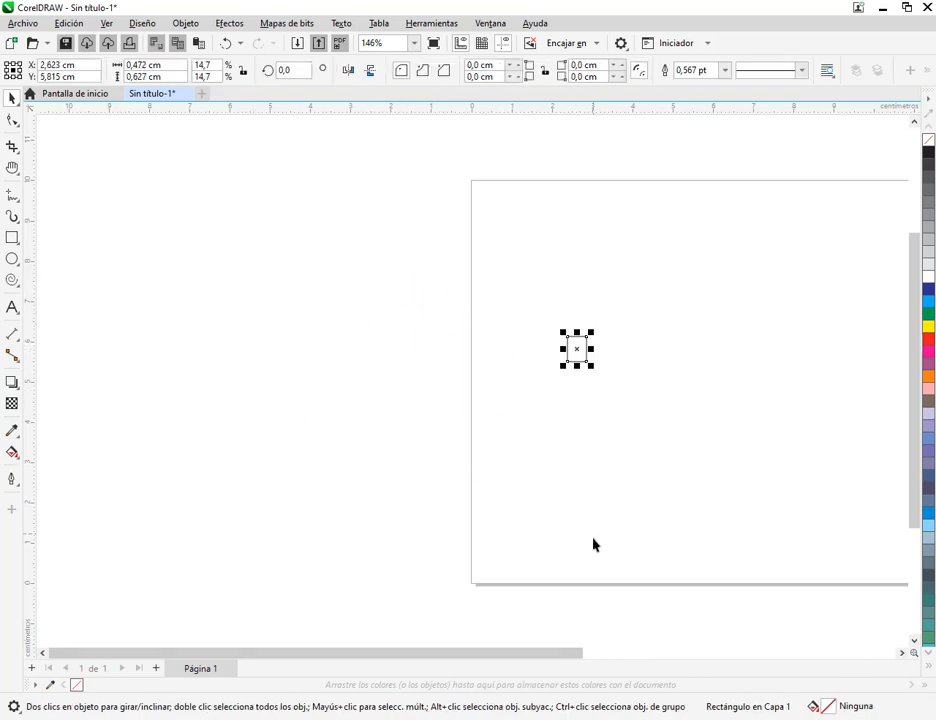
{"action": "key", "text": "ctrl+z"}
{"action": "key", "text": "ctrl+z"}
Move the rectangle back outside the page, well away from its left edge and slightly higher
{"action": "left_click_drag", "start_coordinate": [441, 385], "coordinate": [263, 358]}
{"action": "left_click", "coordinate": [363, 210]}
{"action": "left_click", "coordinate": [307, 232]}
{"action": "scroll", "coordinate": [198, 323], "scroll_direction": "up", "scroll_amount": 1}
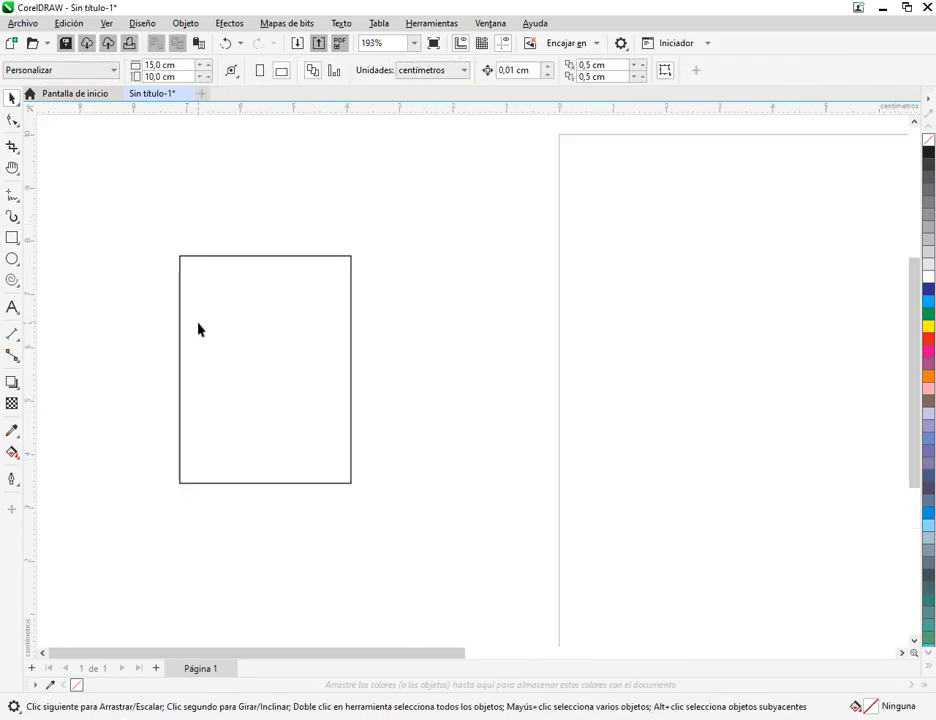
{"action": "scroll", "coordinate": [198, 330], "scroll_direction": "up", "scroll_amount": 1}
{"action": "left_click_drag", "start_coordinate": [342, 351], "coordinate": [343, 306]}
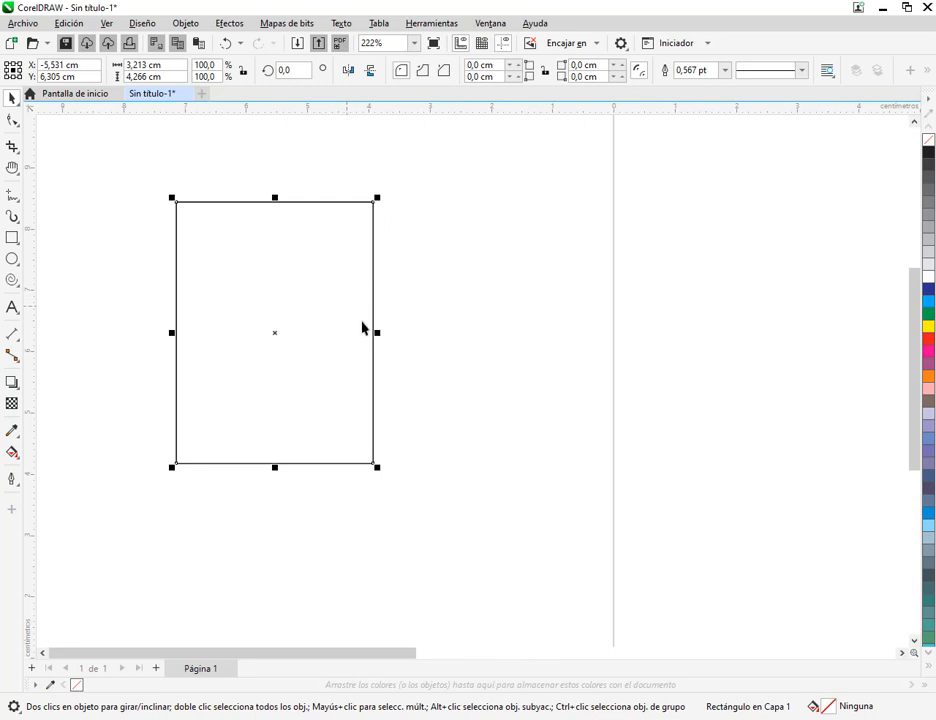
{"action": "left_click_drag", "start_coordinate": [178, 397], "coordinate": [310, 440]}
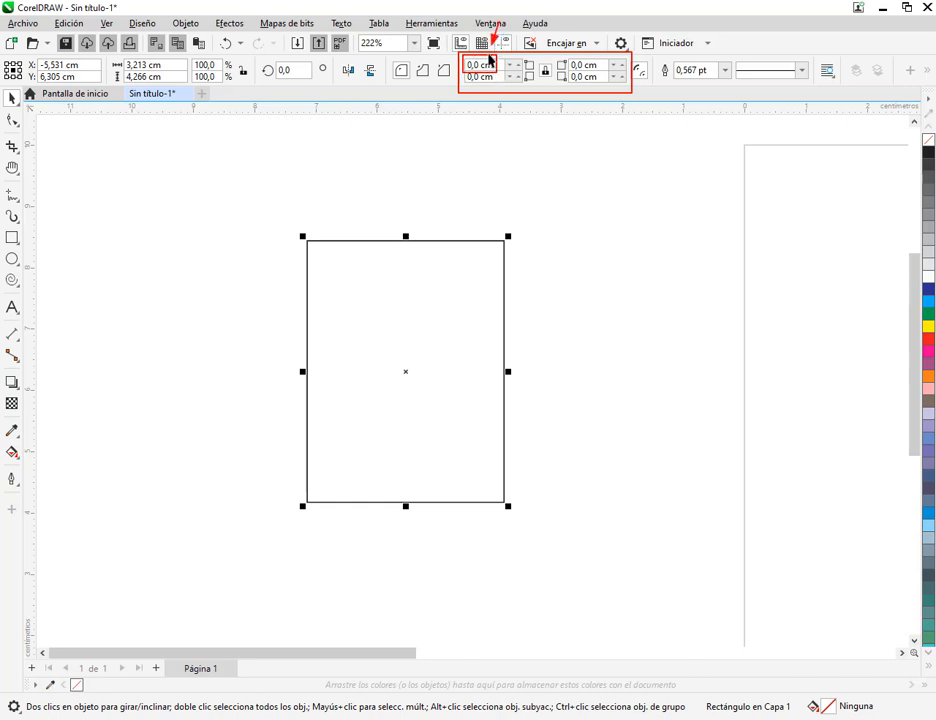
Round all four corners of the rectangle gradually, and set their radius to 10 cm
{"action": "left_click", "coordinate": [519, 66]}
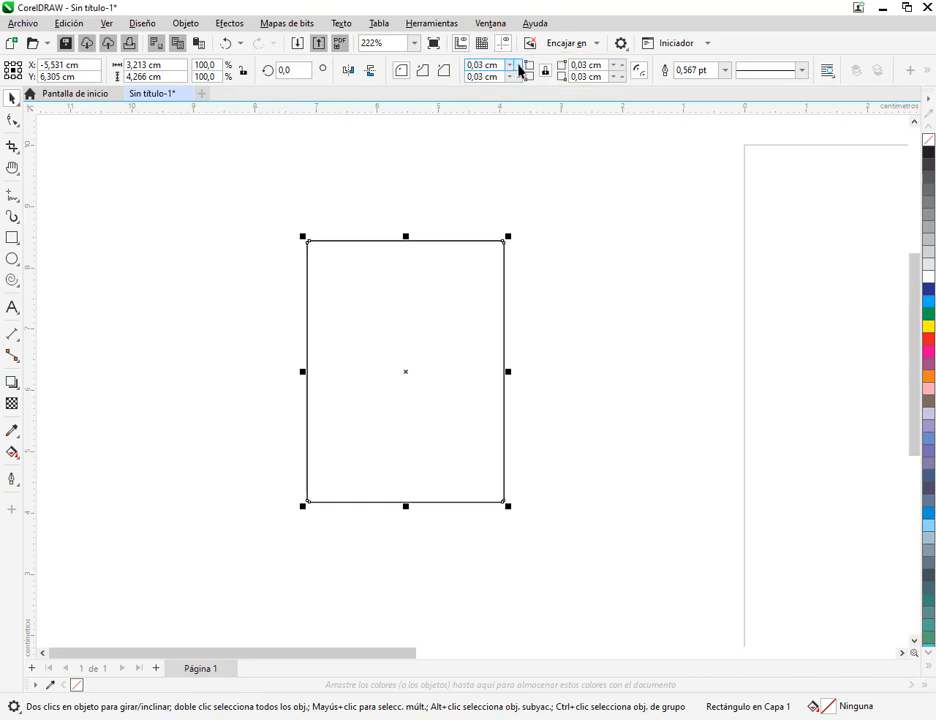
{"action": "left_click", "coordinate": [519, 66]}
{"action": "left_click", "coordinate": [519, 66]}
{"action": "left_click", "coordinate": [519, 66]}
{"action": "left_click", "coordinate": [519, 66]}
{"action": "left_click", "coordinate": [518, 66]}
{"action": "left_click", "coordinate": [509, 66]}
{"action": "left_click", "coordinate": [509, 66]}
{"action": "left_click", "coordinate": [509, 66]}
{"action": "left_click", "coordinate": [509, 66]}
{"action": "left_click", "coordinate": [509, 66]}
{"action": "left_click_drag", "start_coordinate": [501, 67], "coordinate": [425, 67]}
{"action": "type", "text": "10"}
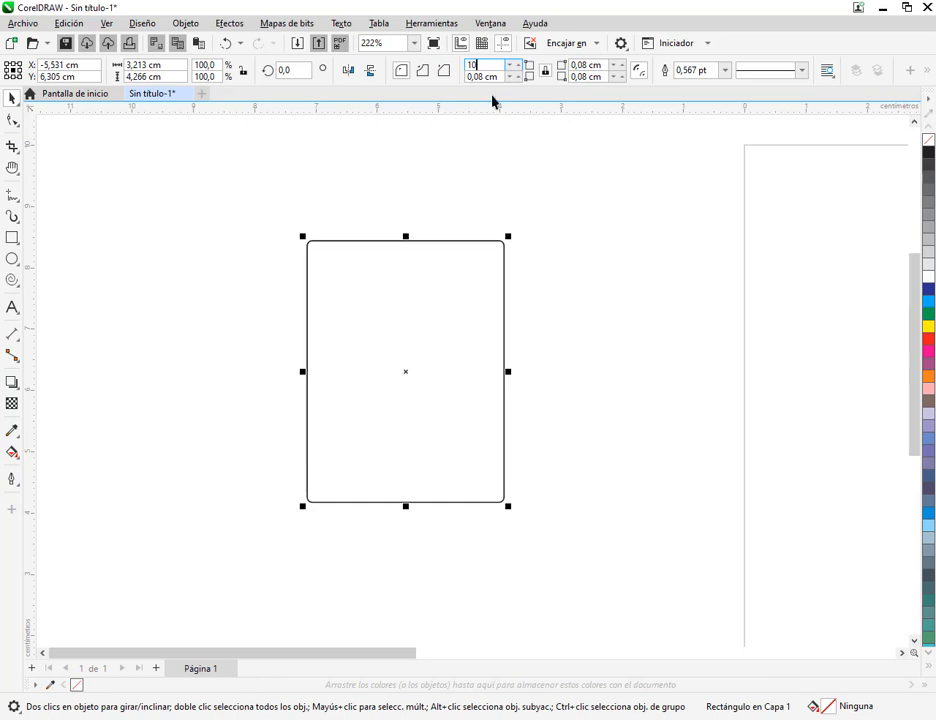
{"action": "key", "text": "Return"}
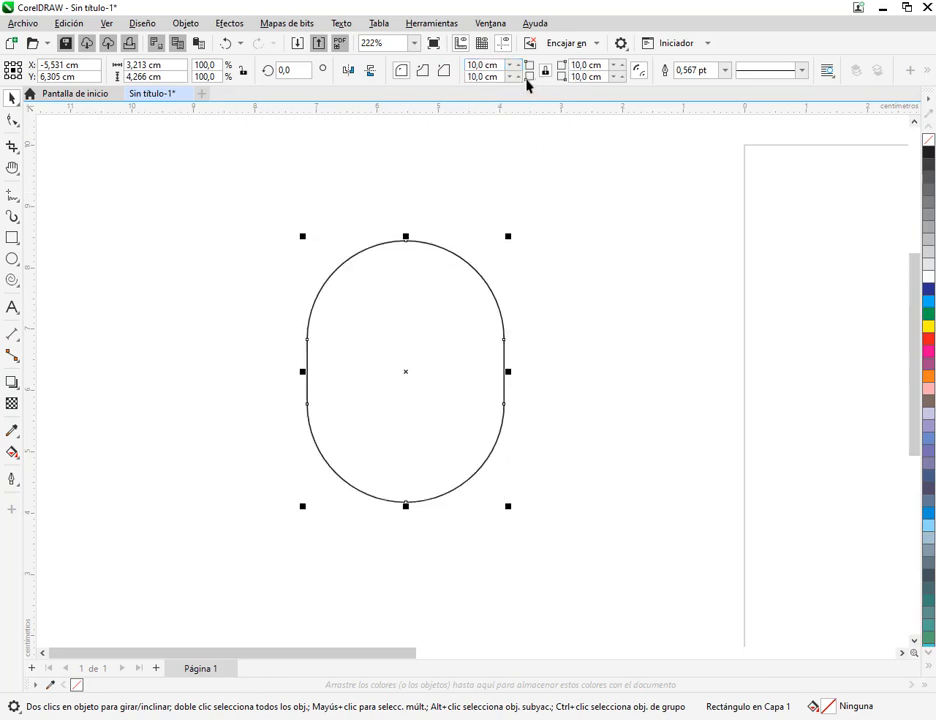
Try corner radii of 5 cm, 3 cm and 1 cm on all four corners of the rectangle
{"action": "double_click", "coordinate": [485, 65]}
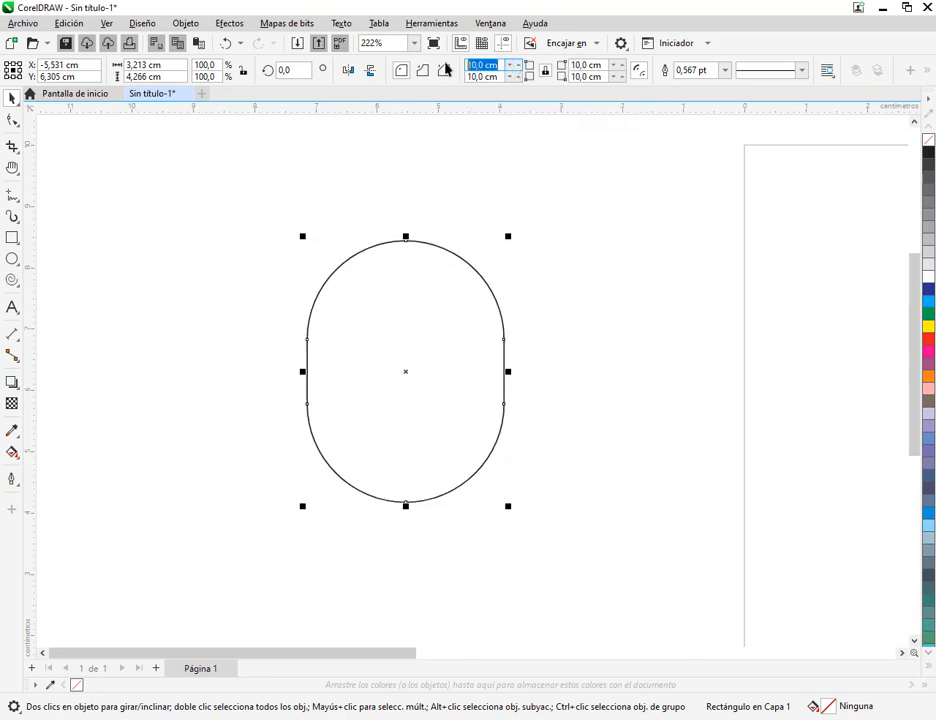
{"action": "type", "text": "5"}
{"action": "key", "text": "Return"}
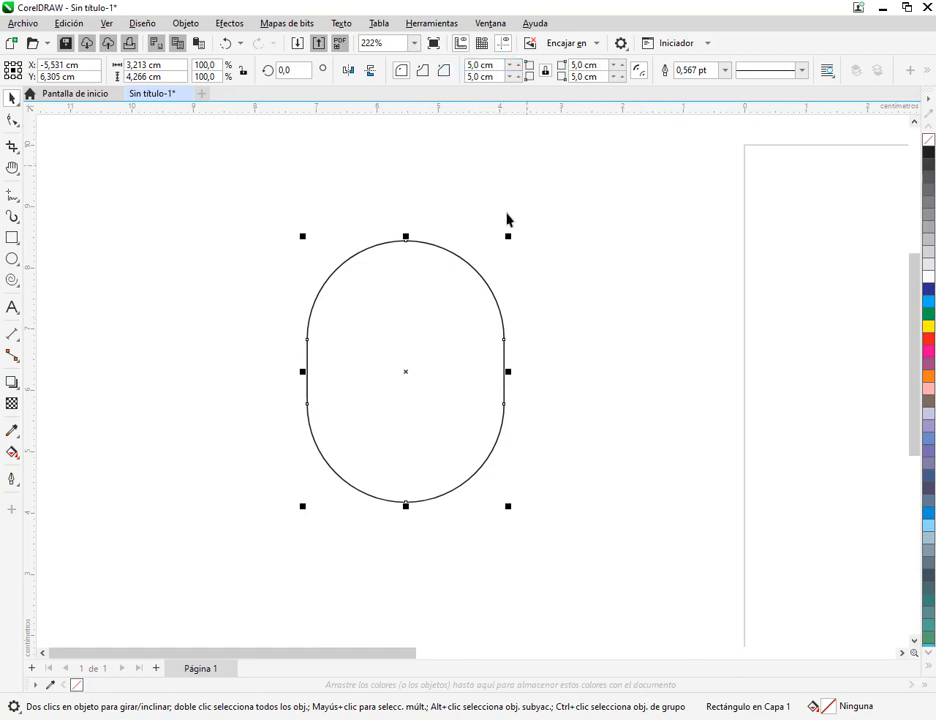
{"action": "left_click_drag", "start_coordinate": [499, 66], "coordinate": [428, 66]}
{"action": "type", "text": "3"}
{"action": "key", "text": "Return"}
{"action": "left_click_drag", "start_coordinate": [499, 65], "coordinate": [450, 66]}
{"action": "type", "text": "1"}
{"action": "key", "text": "Return"}
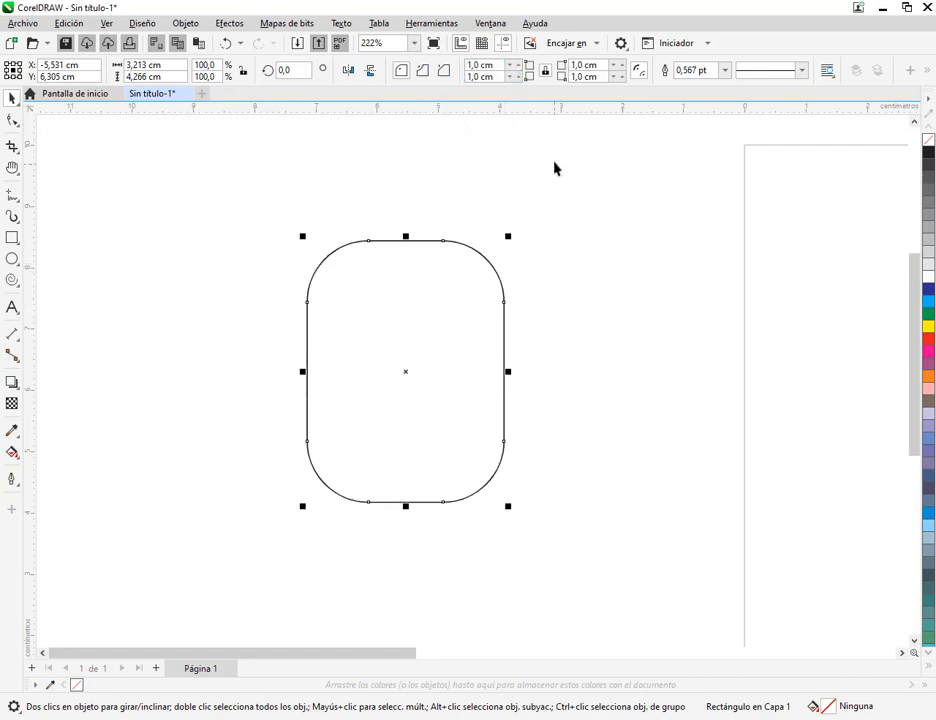
Reset all corner radii to 0 cm and unlock them so each corner can be edited separately
{"action": "left_click_drag", "start_coordinate": [497, 66], "coordinate": [397, 64]}
{"action": "type", "text": "0"}
{"action": "key", "text": "Return"}
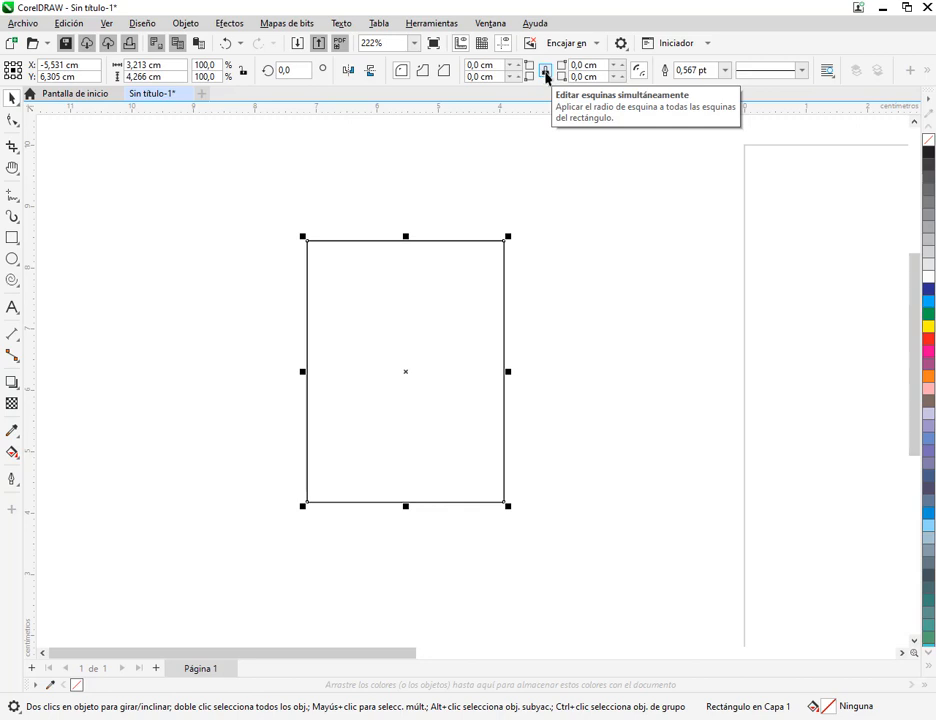
Set a 2 cm radius on the rectangle's upper-left and lower-right corners
{"action": "left_click", "coordinate": [480, 64]}
{"action": "type", "text": "2"}
{"action": "key", "text": "Return"}
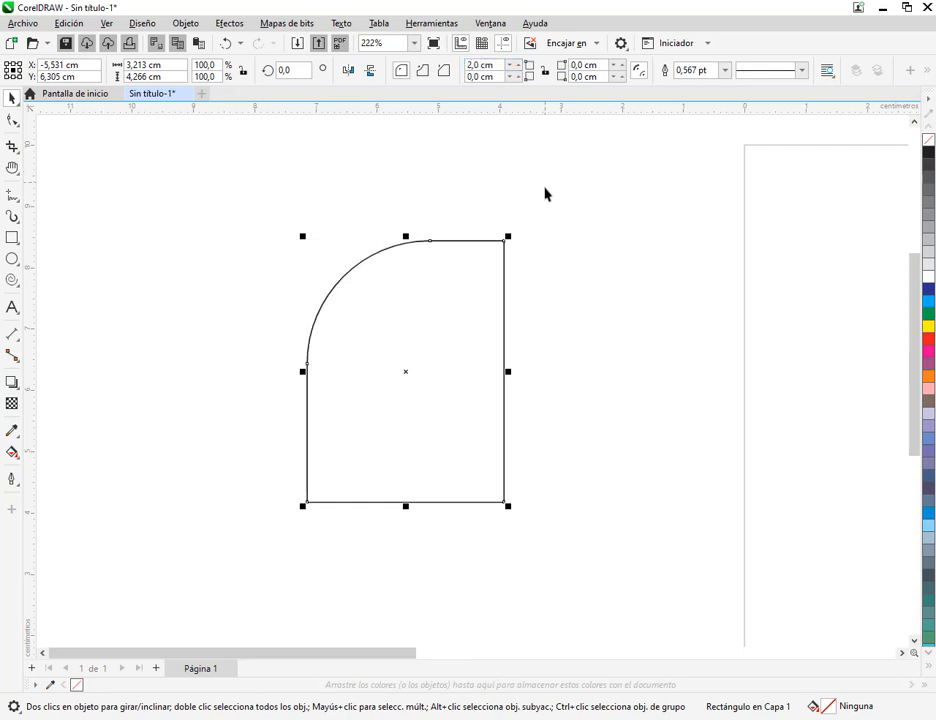
{"action": "left_click", "coordinate": [598, 77]}
{"action": "type", "text": "2"}
{"action": "key", "text": "Return"}
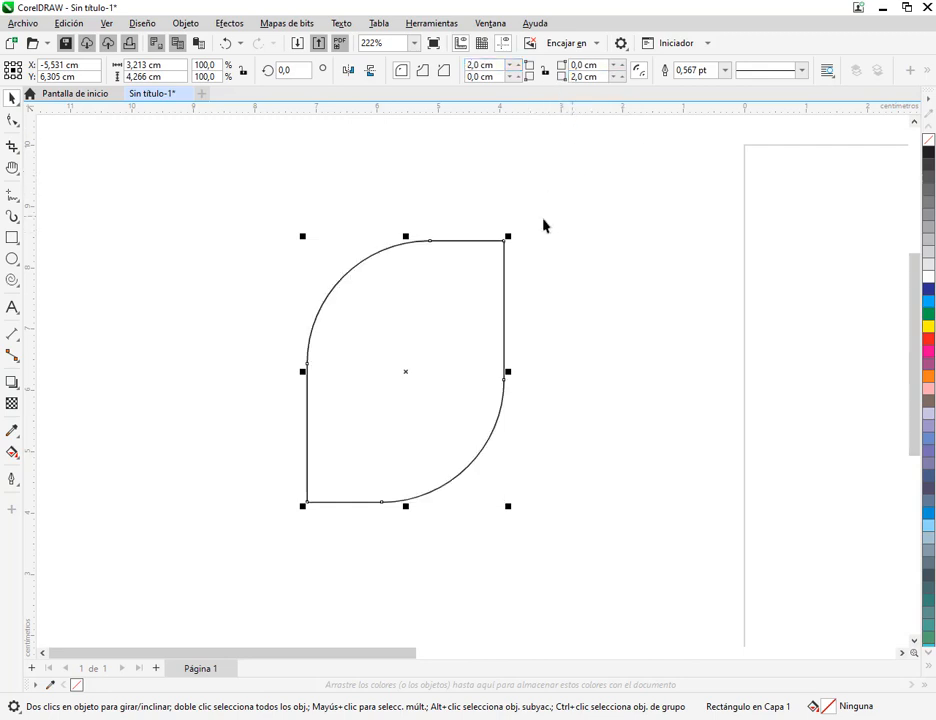
Set the radius of the two rounded opposite corners back to 0 cm
{"action": "left_click_drag", "start_coordinate": [597, 79], "coordinate": [446, 69]}
{"action": "type", "text": "0"}
{"action": "key", "text": "Return"}
{"action": "type", "text": "0"}
{"action": "key", "text": "Return"}
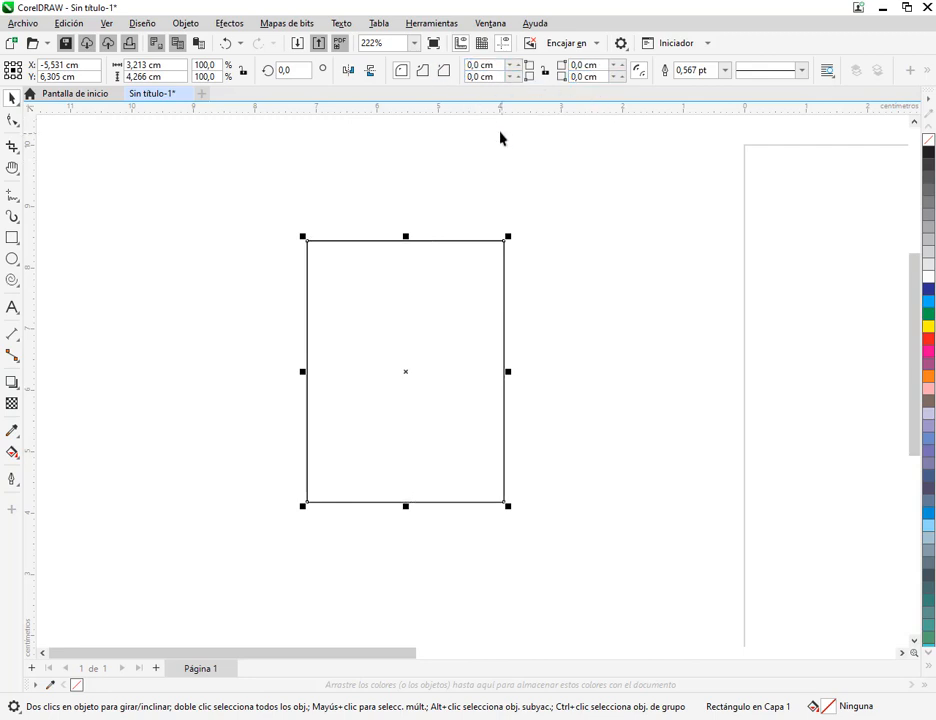
Round the rectangle's two upper corners with a 2 cm radius, leaving the lower corners square
{"action": "left_click", "coordinate": [515, 70]}
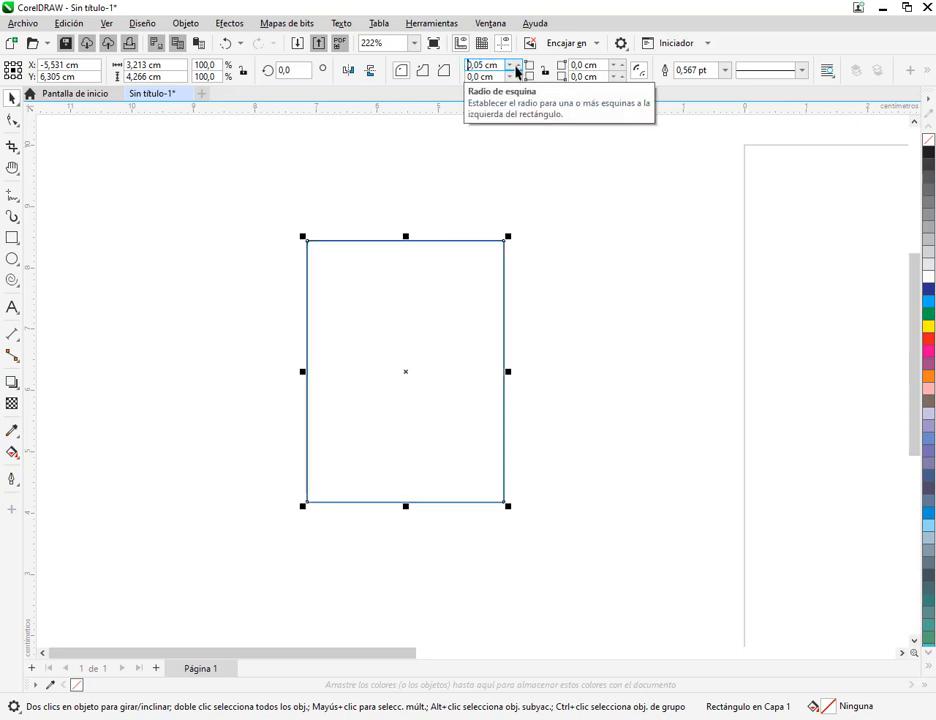
{"action": "left_click_drag", "start_coordinate": [515, 62], "coordinate": [481, 713]}
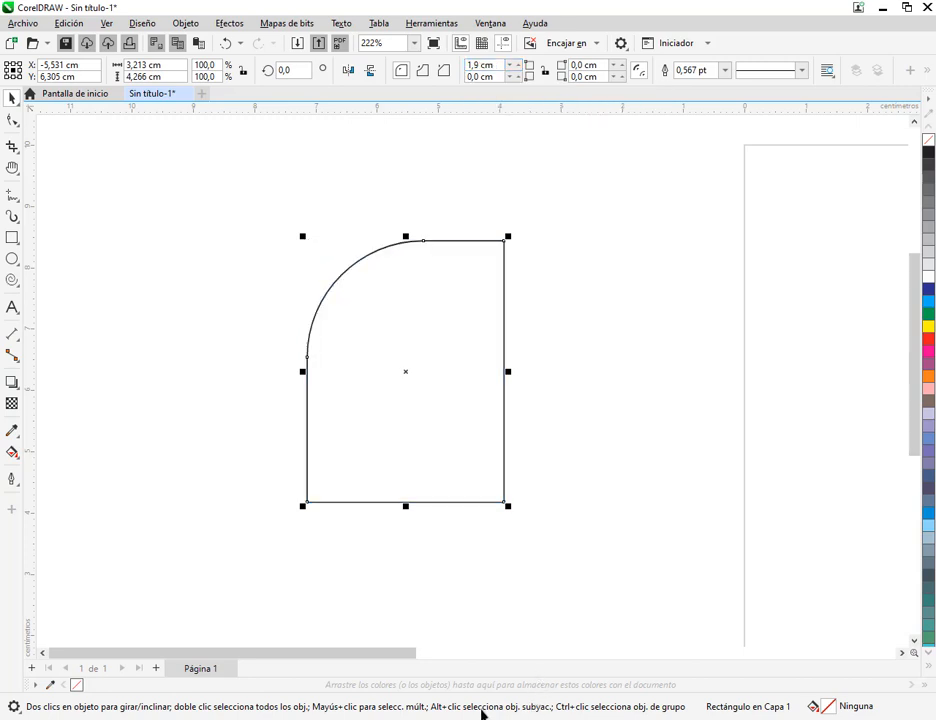
{"action": "left_click", "coordinate": [463, 65]}
{"action": "type", "text": "2"}
{"action": "key", "text": "Return"}
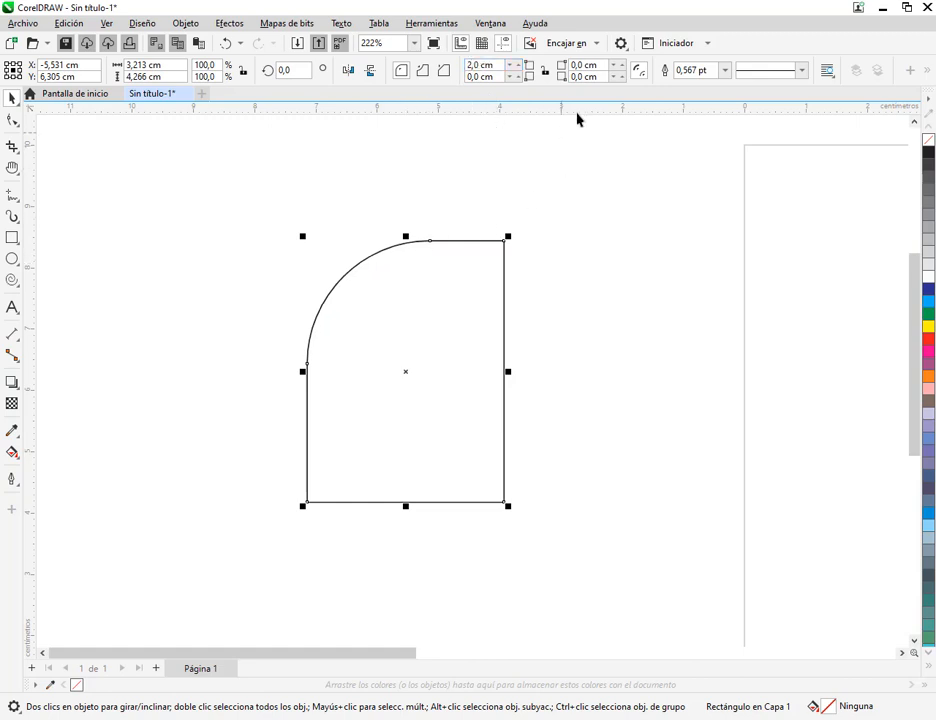
{"action": "left_click_drag", "start_coordinate": [584, 65], "coordinate": [541, 66]}
{"action": "type", "text": "2"}
{"action": "key", "text": "Return"}
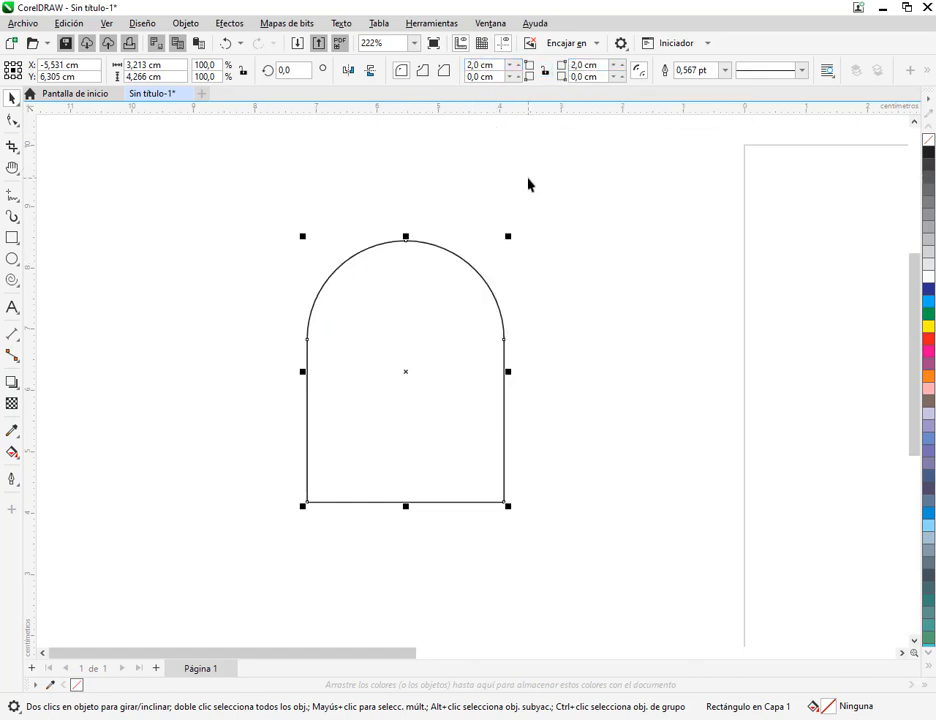
{"action": "left_click", "coordinate": [602, 240]}
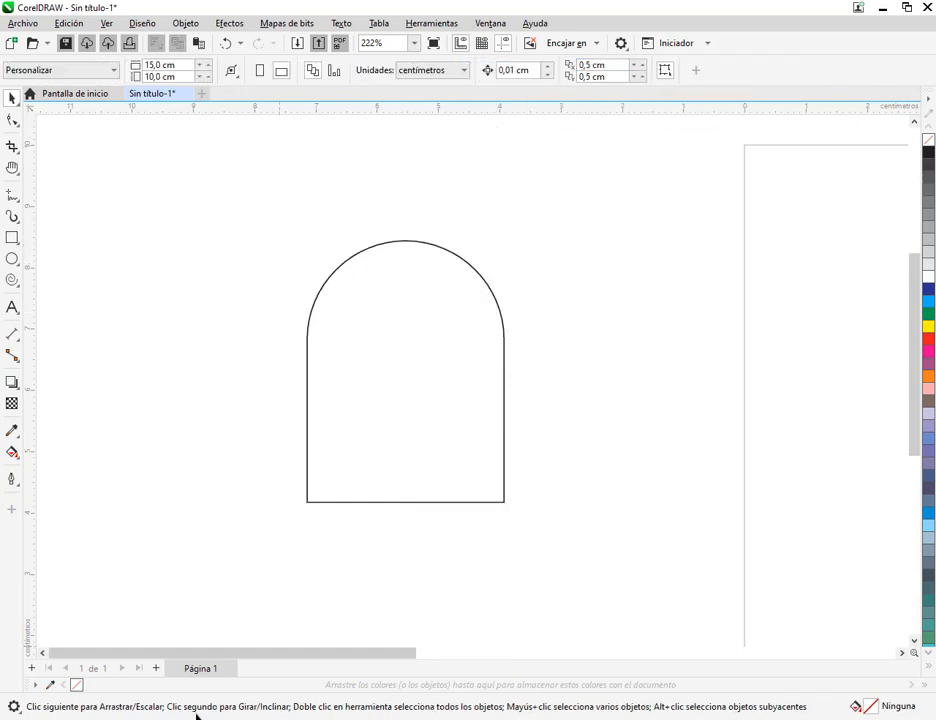
Check the maze ghosts in MANUAL COREL.pdf, and back in CorelDRAW widen the arched shape to about 3.64 cm and move it up
{"action": "left_click", "coordinate": [208, 718]}
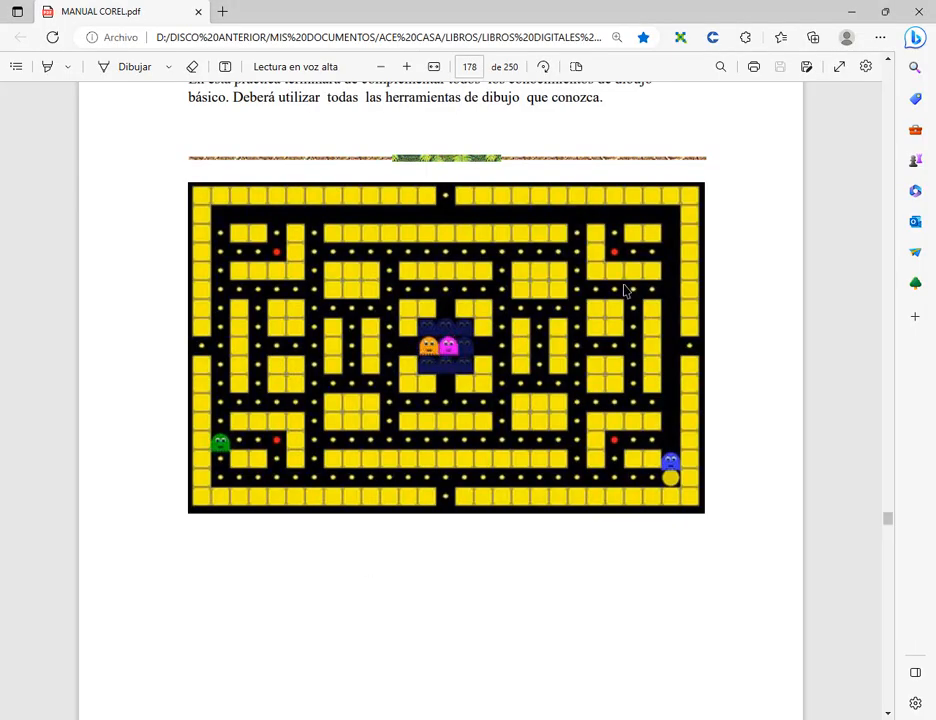
{"action": "left_click", "coordinate": [852, 11]}
{"action": "left_click", "coordinate": [432, 392]}
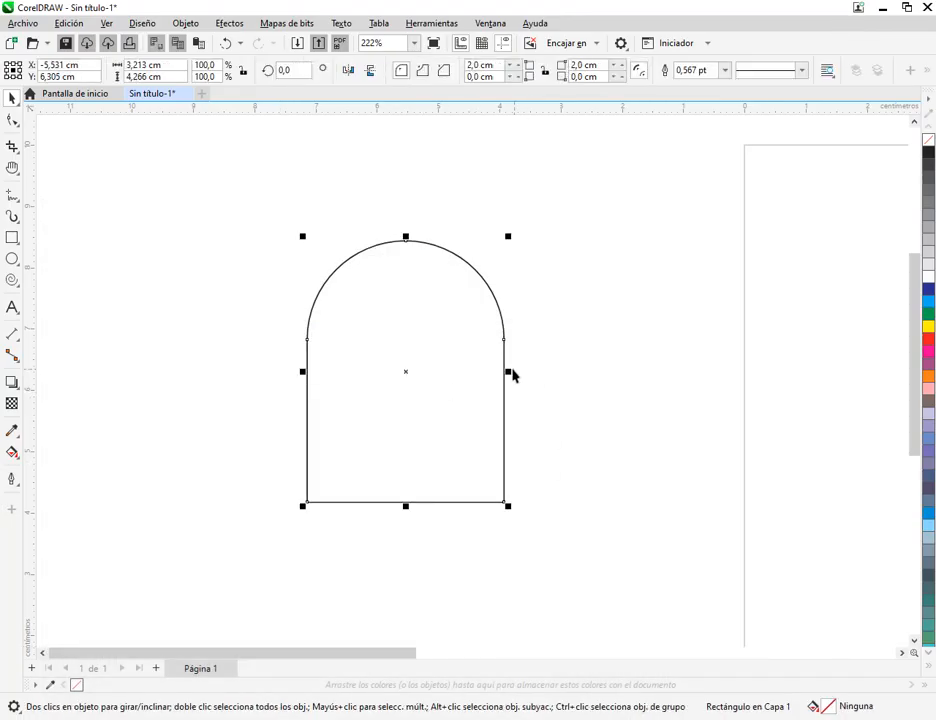
{"action": "left_click_drag", "start_coordinate": [509, 373], "coordinate": [535, 375]}
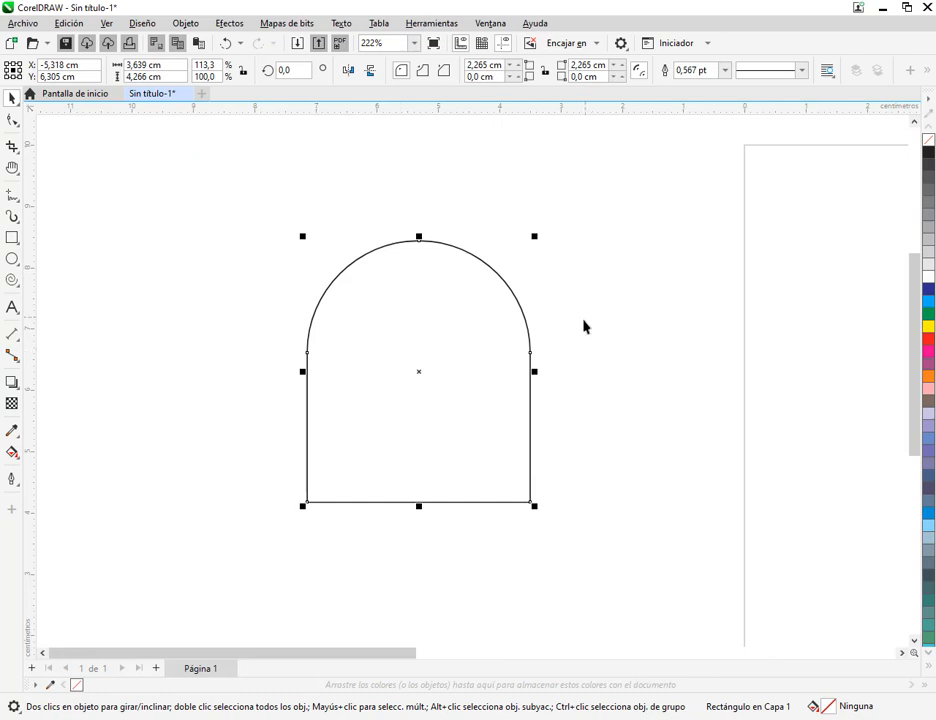
{"action": "left_click_drag", "start_coordinate": [445, 386], "coordinate": [479, 314]}
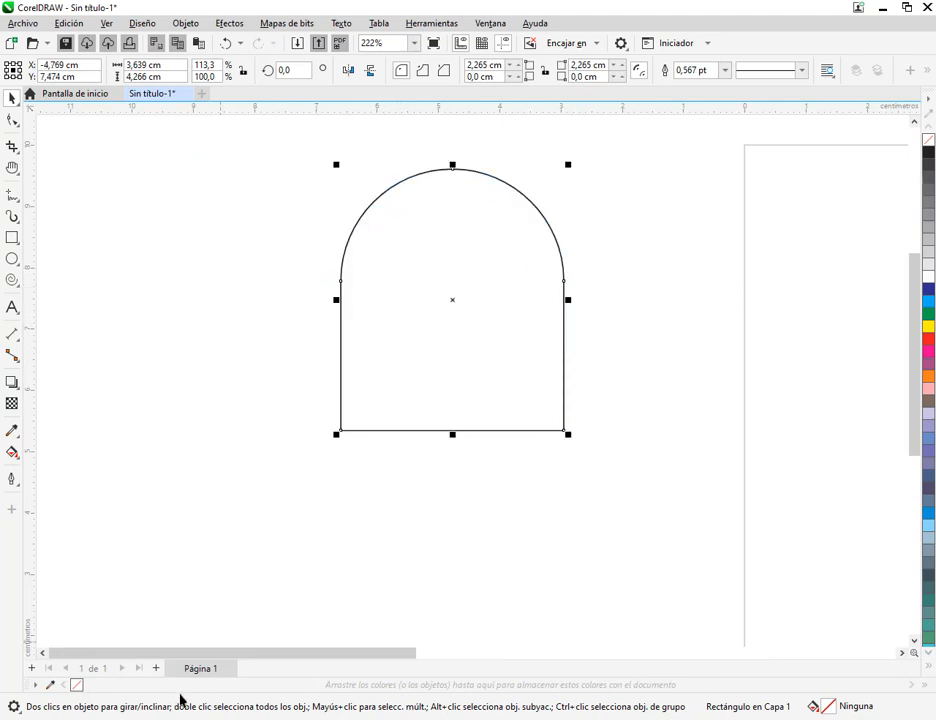
Look at the ghosts in the manual again and draw a tall ellipse about 0.87 by 1.55 cm beside the arch in CorelDRAW
{"action": "key", "text": "alt+Tab"}
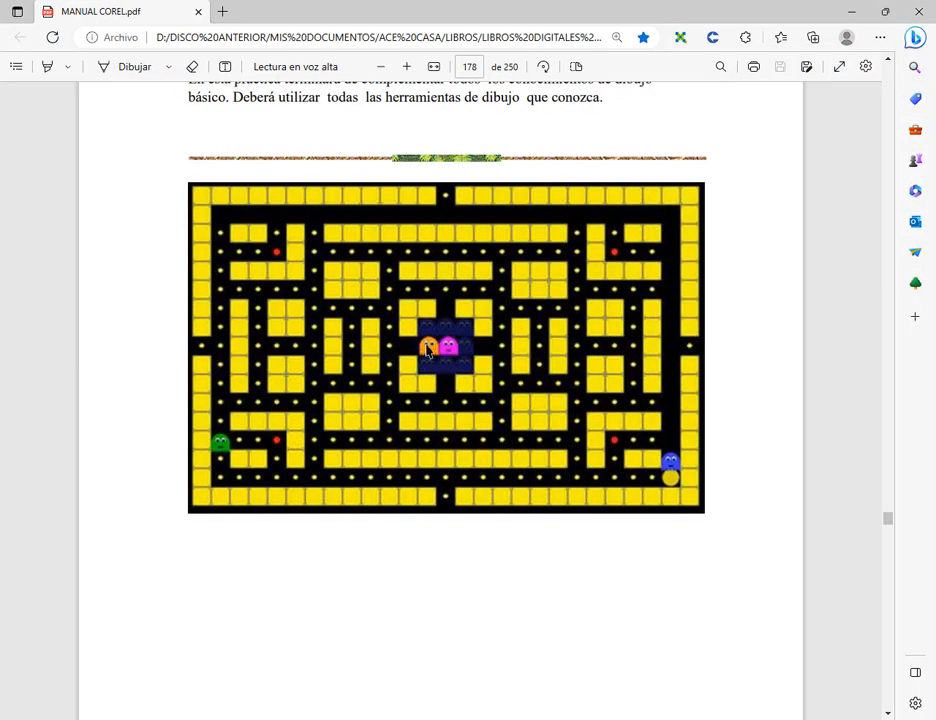
{"action": "left_click", "coordinate": [862, 8]}
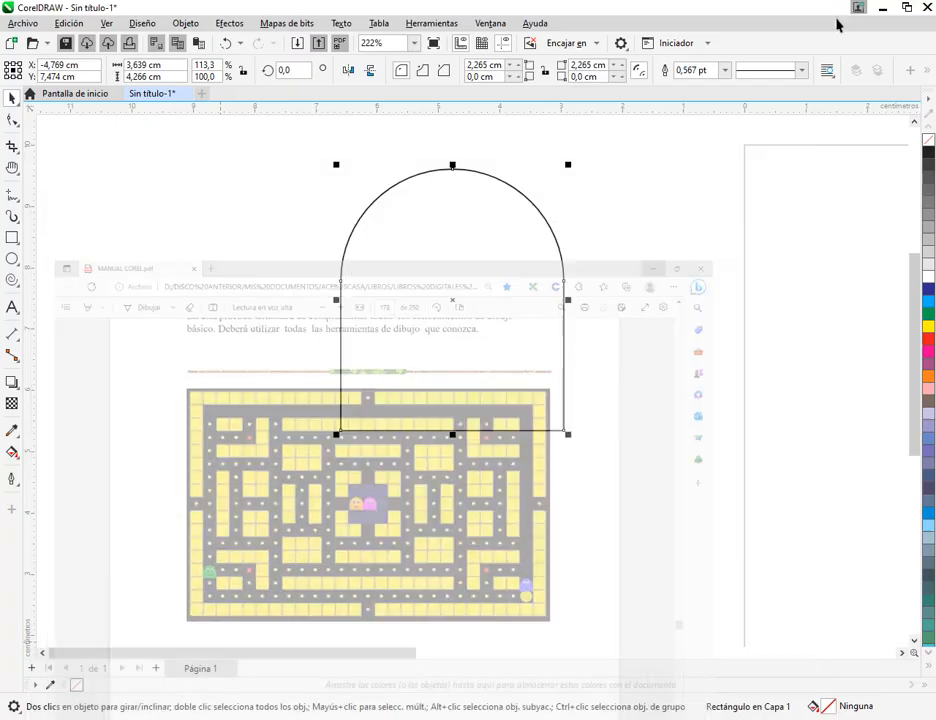
{"action": "left_click", "coordinate": [157, 288]}
{"action": "key", "text": "F7"}
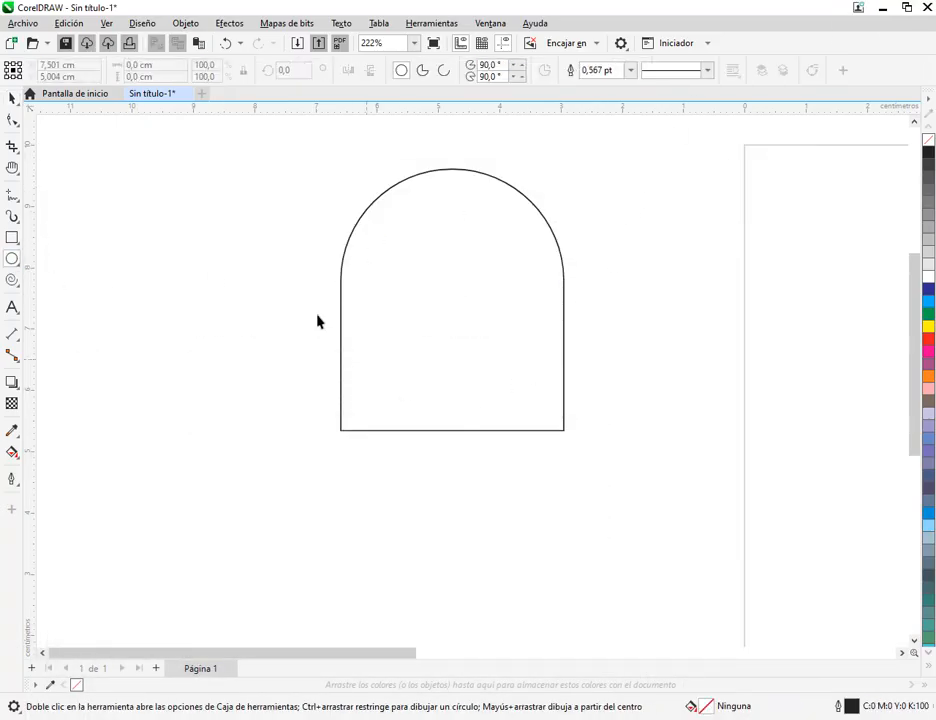
{"action": "left_click_drag", "start_coordinate": [199, 202], "coordinate": [257, 305]}
{"action": "left_click", "coordinate": [11, 97]}
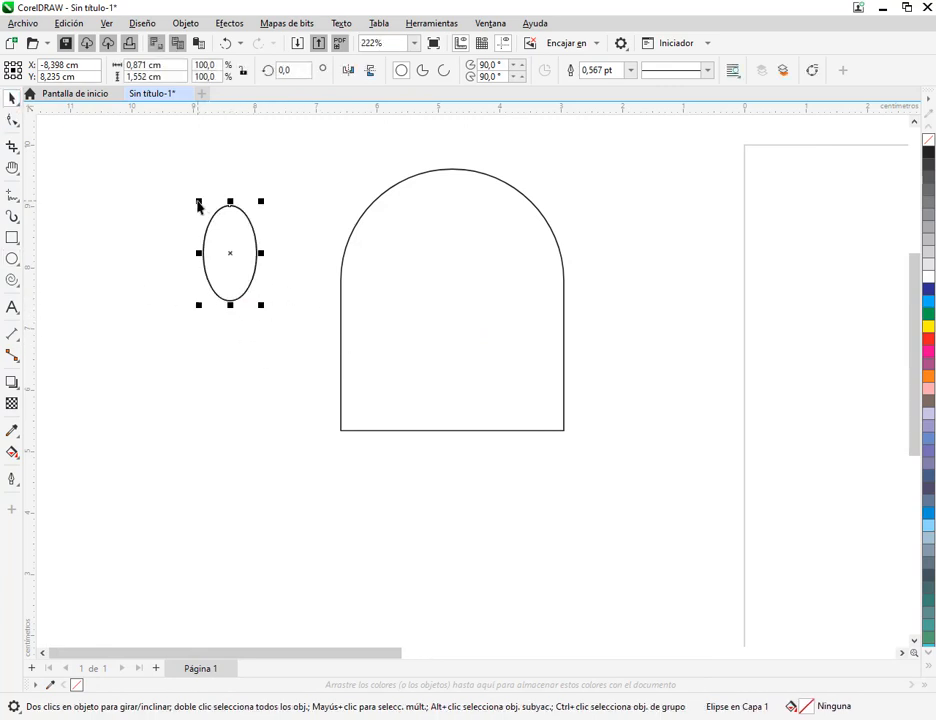
Try placing a smaller copy of the ellipse, about 0.74 by 0.91 cm, inside the original, and undo it
{"action": "left_click_drag", "start_coordinate": [198, 205], "coordinate": [414, 341]}
{"action": "scroll", "coordinate": [220, 280], "scroll_direction": "up", "scroll_amount": 3}
{"action": "scroll", "coordinate": [251, 234], "scroll_direction": "up", "scroll_amount": 2}
{"action": "scroll", "coordinate": [252, 240], "scroll_direction": "down", "scroll_amount": 2}
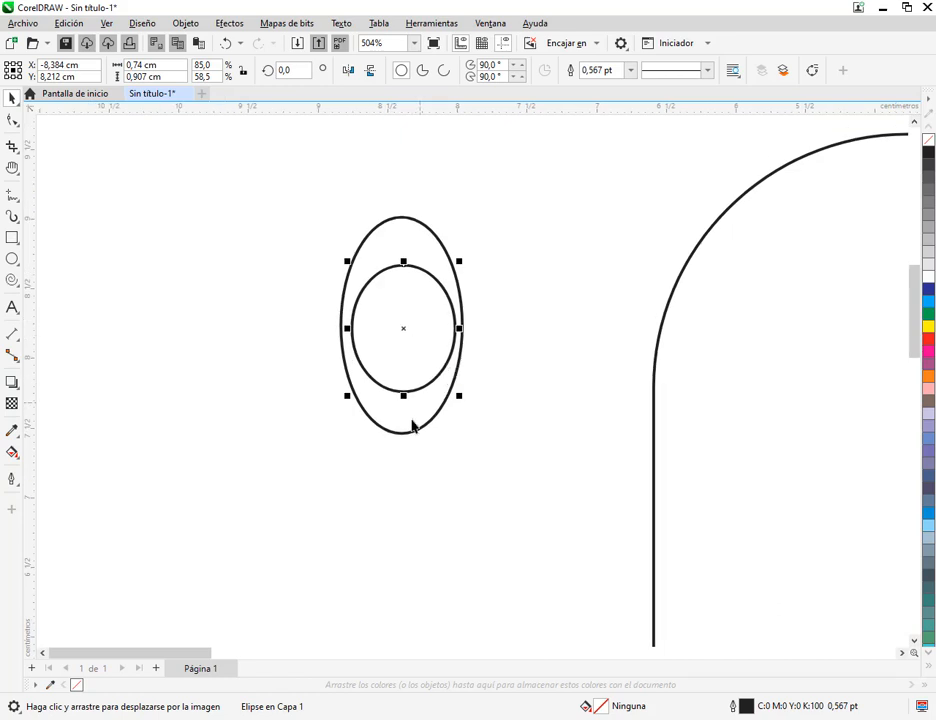
{"action": "key", "text": "ctrl+z"}
{"action": "key", "text": "ctrl+z"}
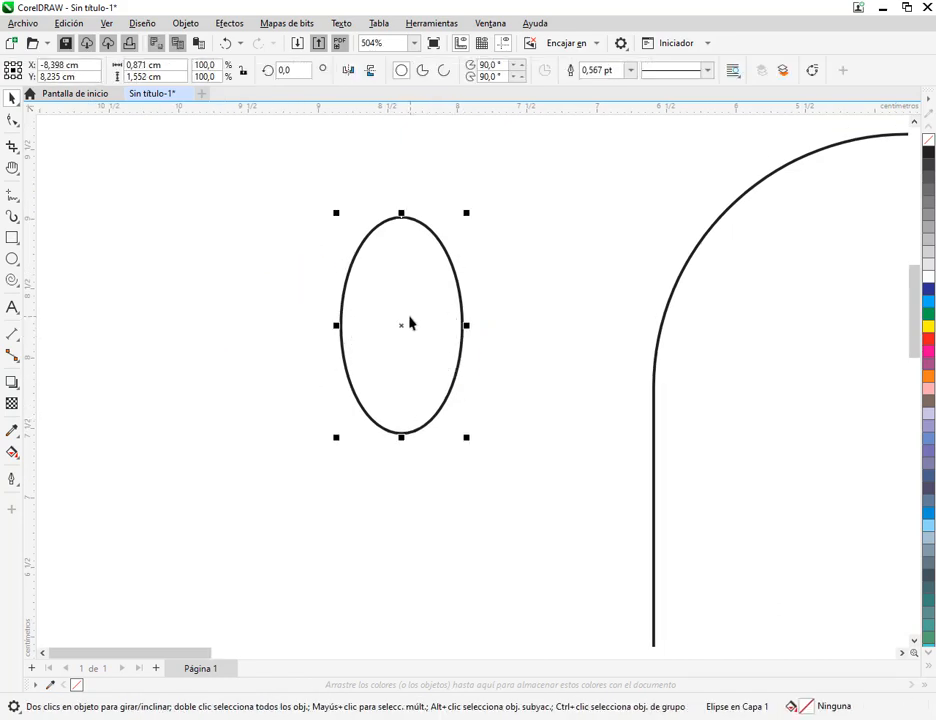
Place a smaller copy of the ellipse, about 0.51 by 0.91 cm, inside the original, centred and touching its lower edge
{"action": "left_click_drag", "start_coordinate": [466, 213], "coordinate": [415, 305]}
{"action": "left_click_drag", "start_coordinate": [376, 370], "coordinate": [402, 376]}
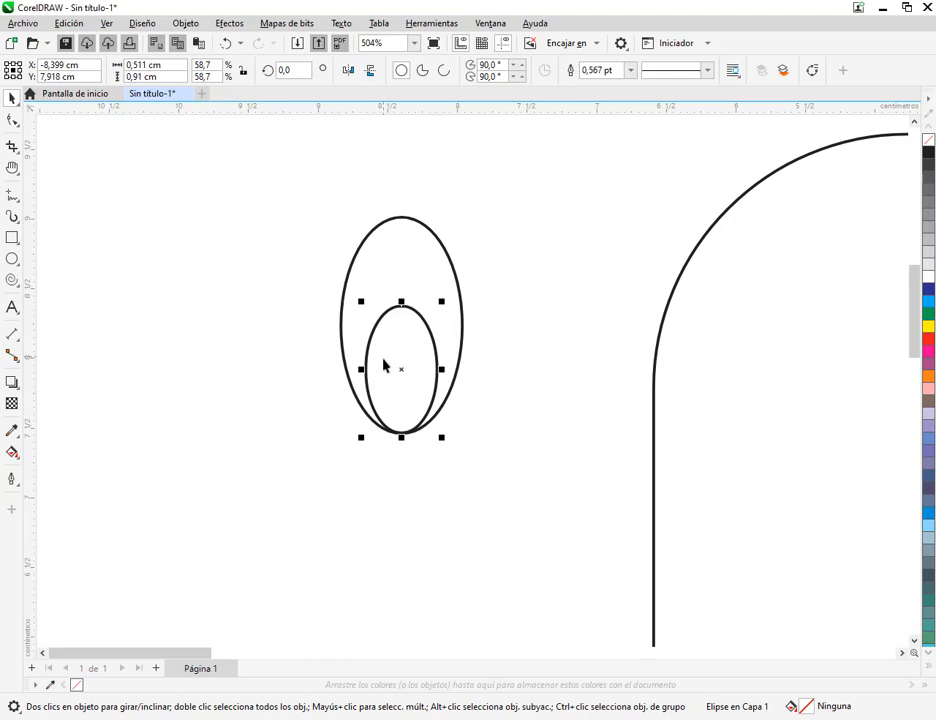
{"action": "scroll", "coordinate": [432, 340], "scroll_direction": "down", "scroll_amount": 1}
{"action": "scroll", "coordinate": [430, 345], "scroll_direction": "up", "scroll_amount": 8}
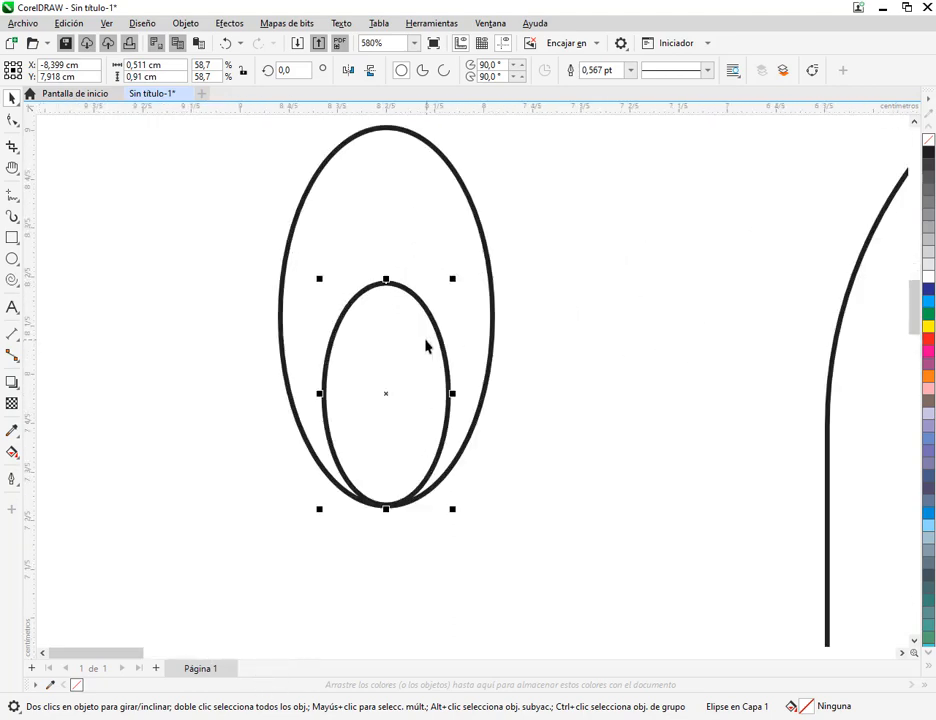
{"action": "scroll", "coordinate": [425, 345], "scroll_direction": "down", "scroll_amount": 6}
{"action": "scroll", "coordinate": [432, 365], "scroll_direction": "up", "scroll_amount": 4}
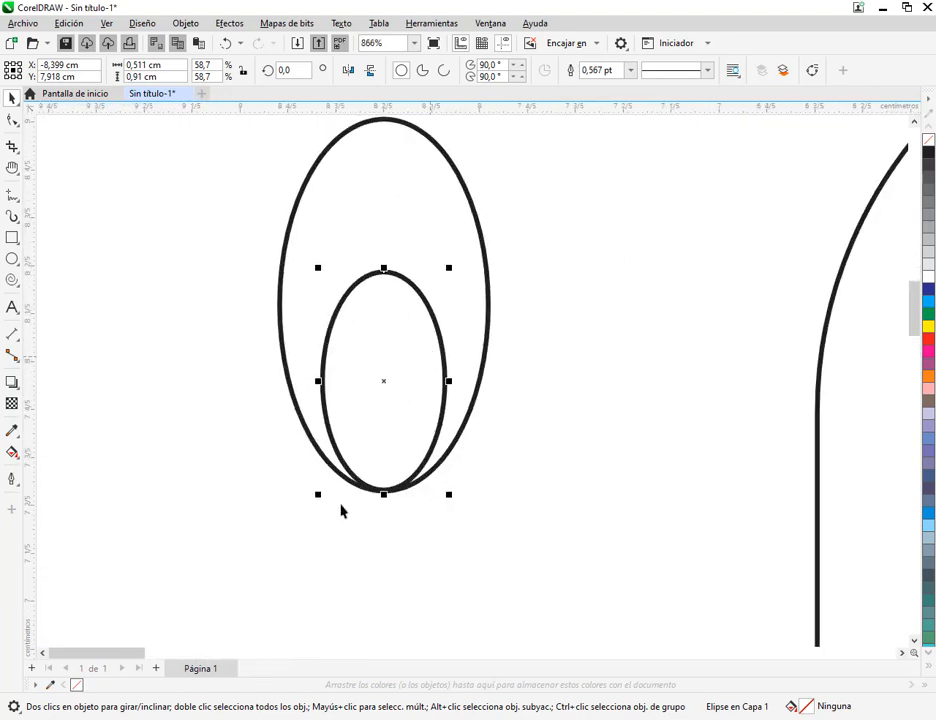
Check the manual, resize the inner ellipse to about 0.56 by 0.74 cm at the eye's lower edge, and fill it black
{"action": "left_click", "coordinate": [184, 718]}
{"action": "key", "text": "alt+Tab"}
{"action": "left_click_drag", "start_coordinate": [382, 265], "coordinate": [384, 310]}
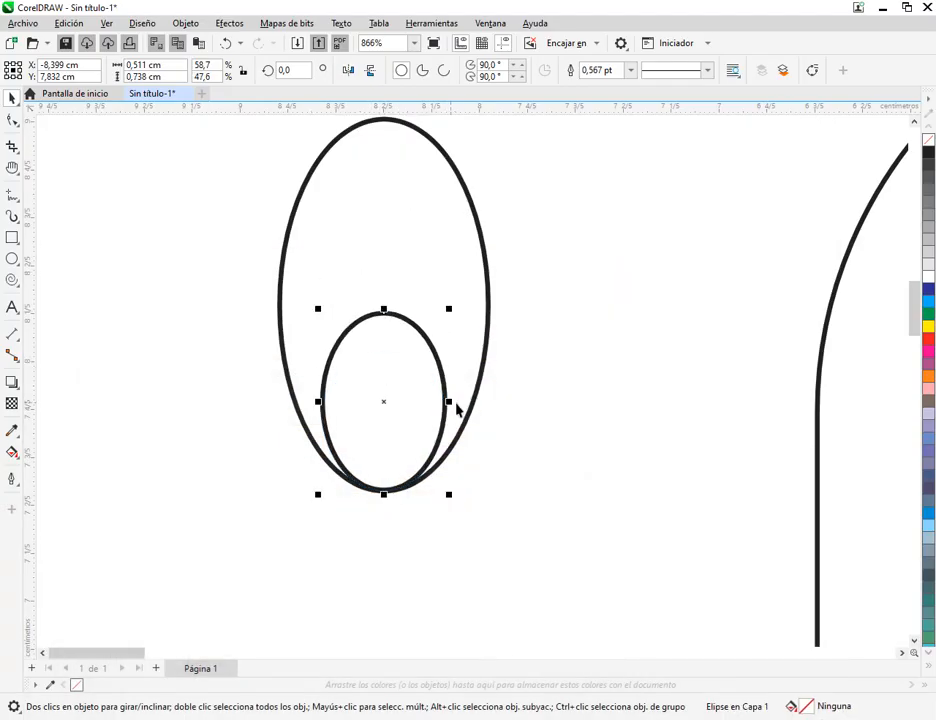
{"action": "left_click_drag", "start_coordinate": [455, 407], "coordinate": [465, 412]}
{"action": "mouse_move", "coordinate": [393, 487]}
{"action": "left_mouse_down"}
{"action": "mouse_move", "coordinate": [391, 423]}
{"action": "mouse_move", "coordinate": [384, 494]}
{"action": "left_mouse_up"}
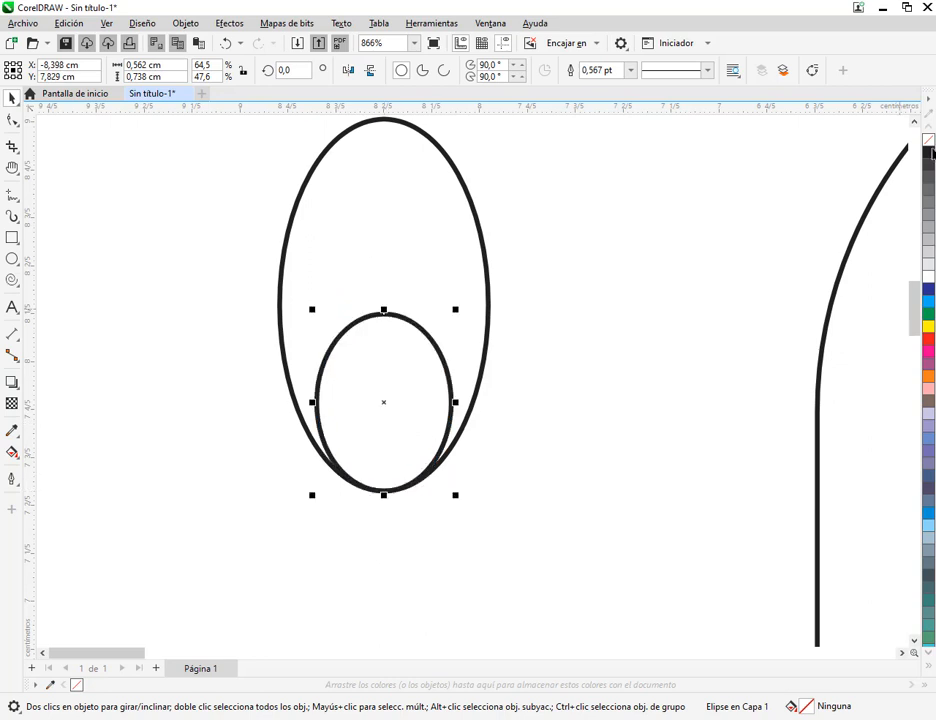
{"action": "left_click", "coordinate": [928, 152]}
{"action": "left_click", "coordinate": [650, 370]}
Copy the outline ellipse and its black pupil to the left, level with the original, to form a second eye
{"action": "scroll", "coordinate": [652, 373], "scroll_direction": "down", "scroll_amount": 3}
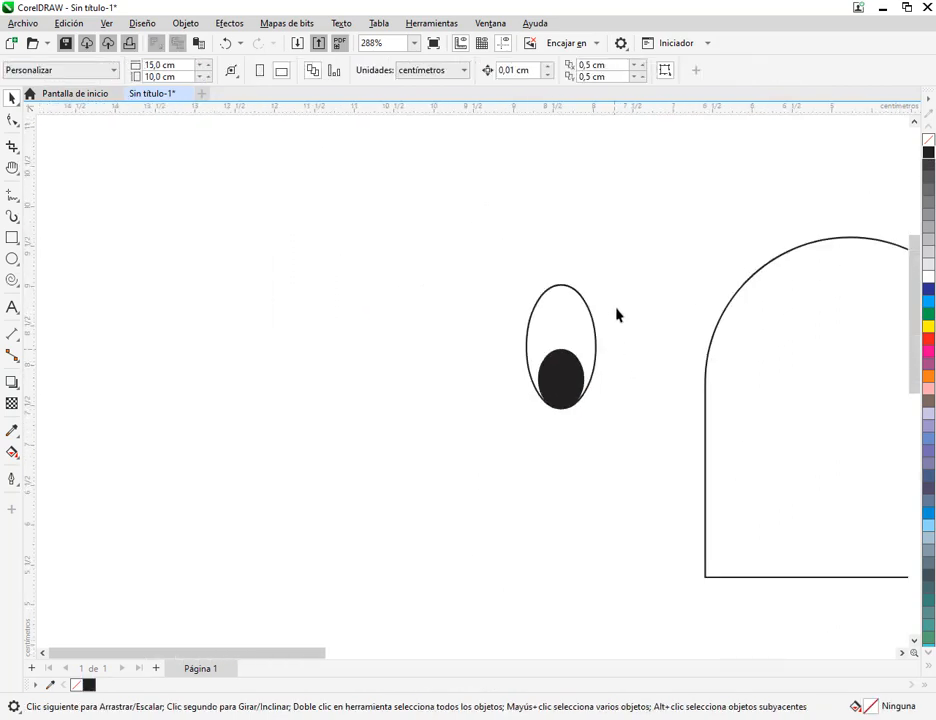
{"action": "left_click_drag", "start_coordinate": [618, 412], "coordinate": [525, 436]}
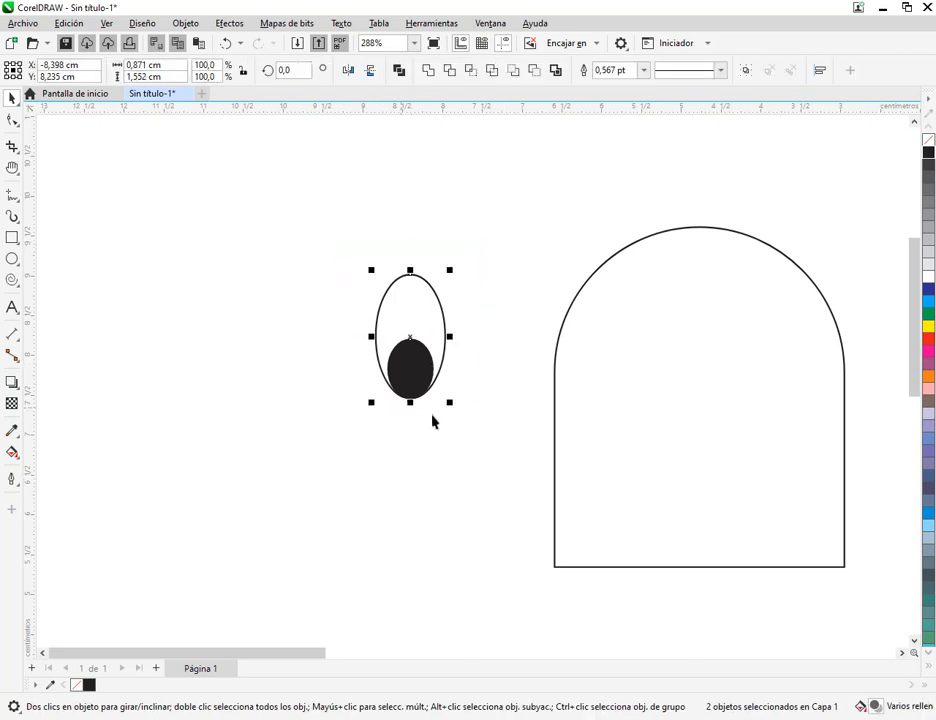
{"action": "left_click_drag", "start_coordinate": [418, 364], "coordinate": [313, 364]}
{"action": "left_click", "coordinate": [504, 460]}
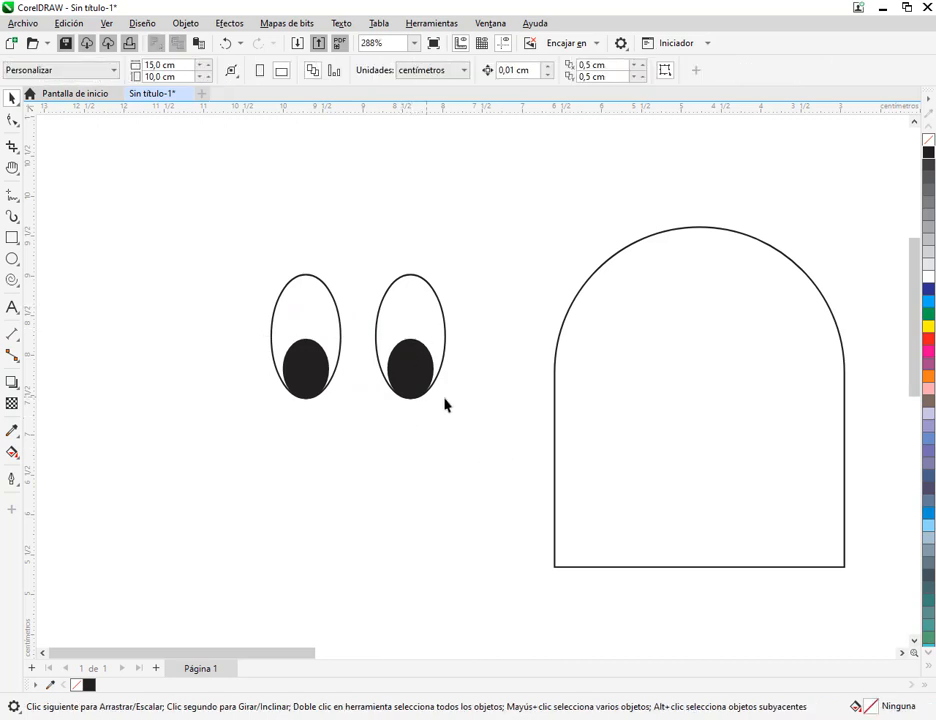
Move both eyes onto the upper middle of the arched body and scale the pair to about 2.06 by 1.33 cm
{"action": "left_click_drag", "start_coordinate": [230, 240], "coordinate": [470, 457]}
{"action": "left_click_drag", "start_coordinate": [410, 327], "coordinate": [752, 355]}
{"action": "left_click_drag", "start_coordinate": [802, 447], "coordinate": [672, 415]}
{"action": "left_click_drag", "start_coordinate": [581, 285], "coordinate": [581, 296]}
{"action": "left_click_drag", "start_coordinate": [618, 334], "coordinate": [621, 332]}
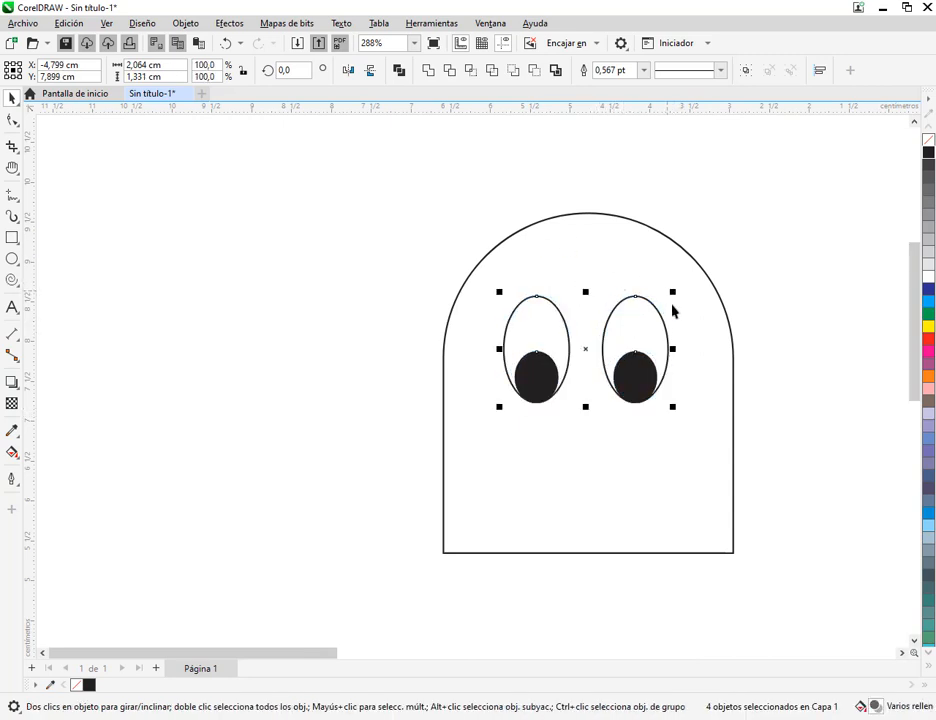
Move both eyes out to the left of the body, try moving one outline ellipse on its own, and undo that move
{"action": "left_click_drag", "start_coordinate": [564, 328], "coordinate": [255, 305]}
{"action": "left_click", "coordinate": [285, 290]}
{"action": "left_click_drag", "start_coordinate": [349, 282], "coordinate": [410, 228]}
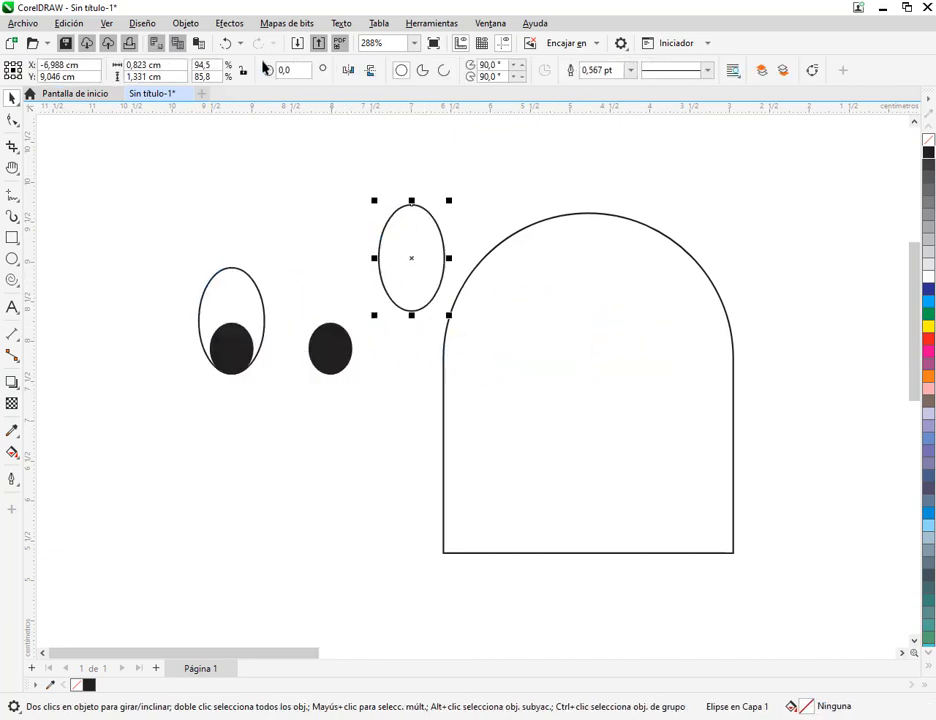
{"action": "left_click", "coordinate": [226, 43]}
Group each eye's outline with its own pupil, making a separate group for each of the two eyes
{"action": "left_click", "coordinate": [295, 243]}
{"action": "left_click_drag", "start_coordinate": [284, 249], "coordinate": [393, 426]}
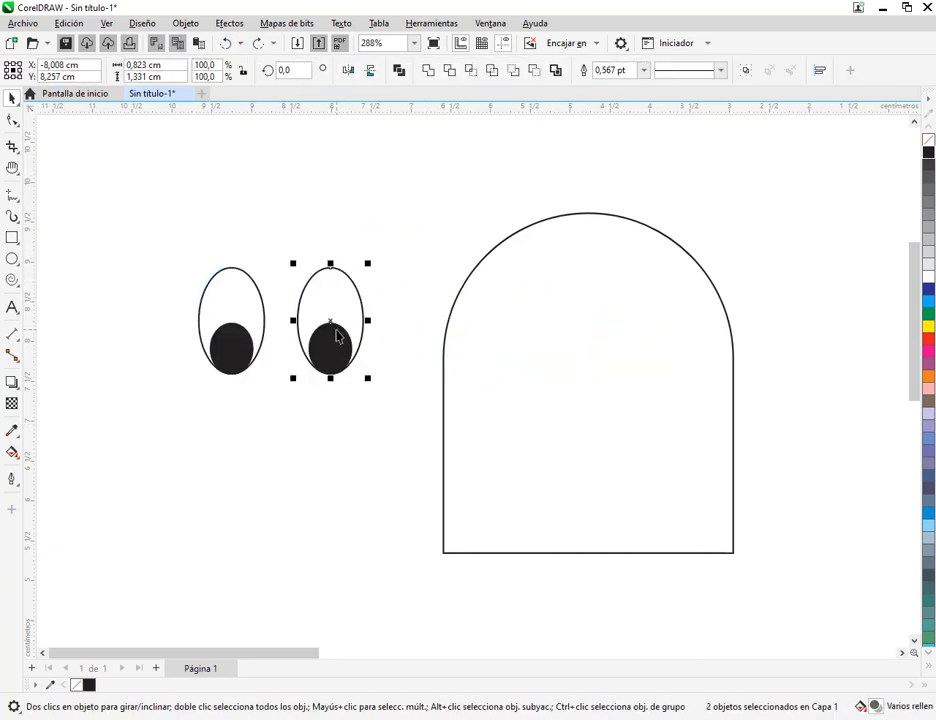
{"action": "right_click", "coordinate": [337, 331]}
{"action": "left_click", "coordinate": [360, 370]}
{"action": "left_click_drag", "start_coordinate": [188, 227], "coordinate": [270, 390]}
{"action": "right_click", "coordinate": [247, 318]}
{"action": "left_click", "coordinate": [285, 368]}
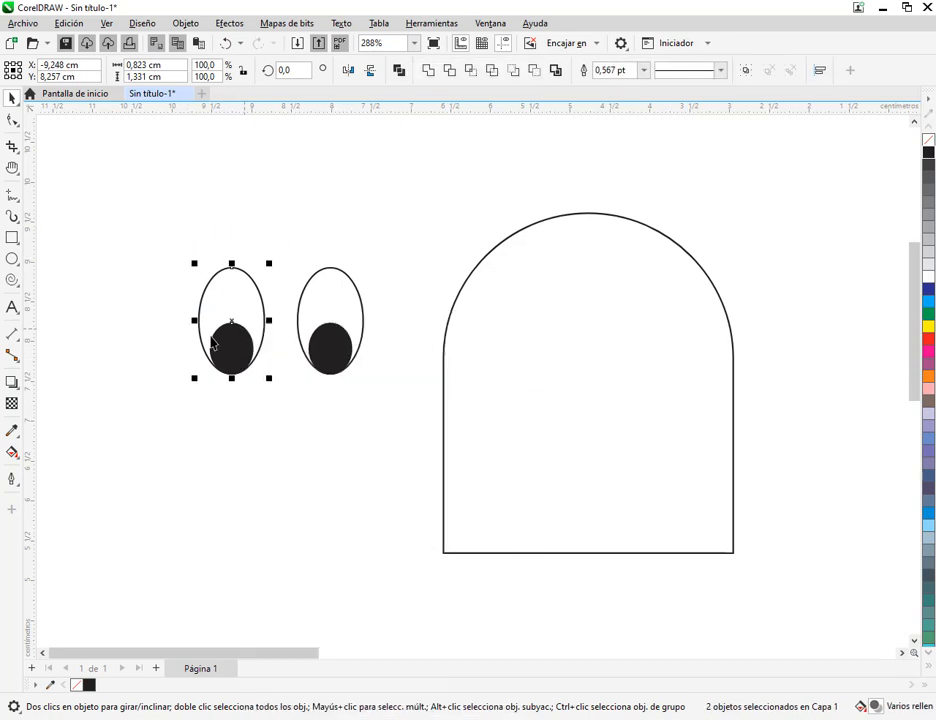
Move the two grouped eyes back onto the upper middle of the arched body
{"action": "left_click_drag", "start_coordinate": [136, 217], "coordinate": [399, 378]}
{"action": "left_click_drag", "start_coordinate": [331, 355], "coordinate": [636, 374]}
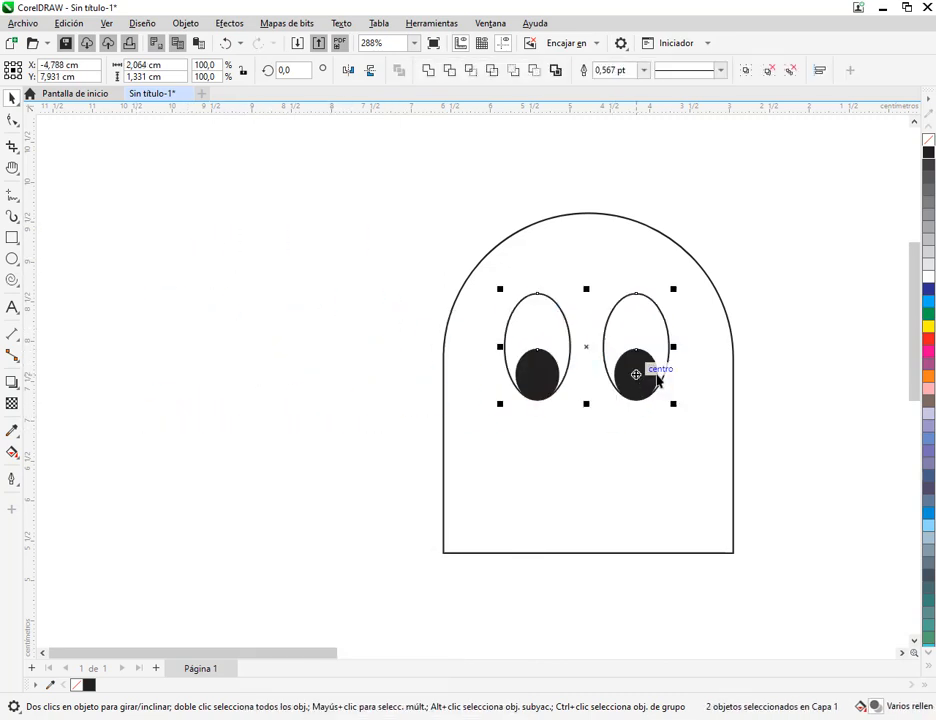
{"action": "left_click", "coordinate": [706, 433]}
{"action": "left_click_drag", "start_coordinate": [684, 437], "coordinate": [563, 414]}
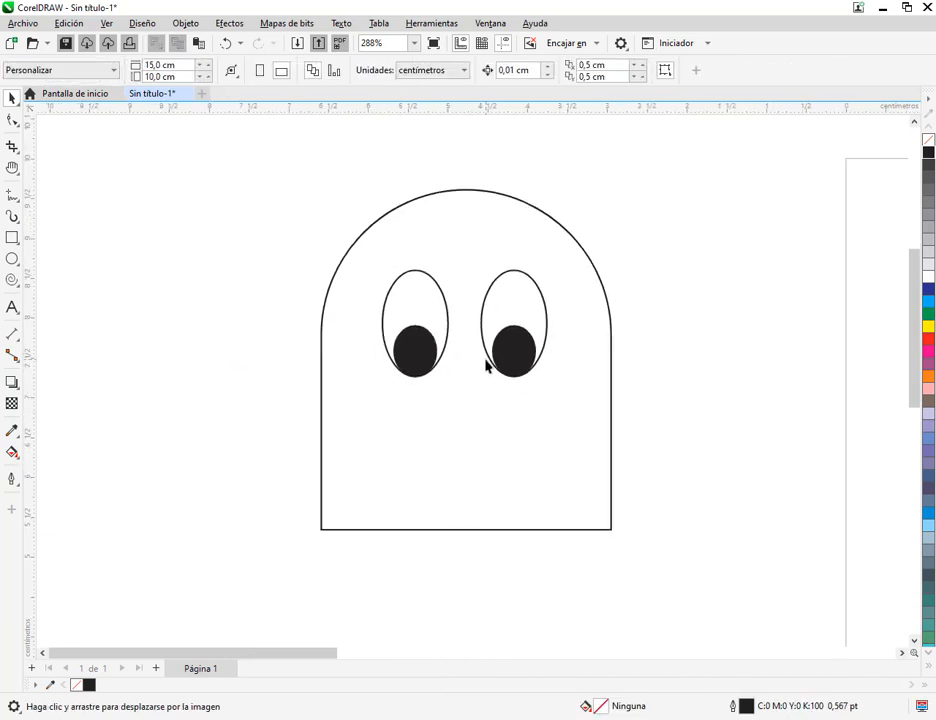
Draw a rectangle about 1.7 by 0.67 cm centred beneath the eyes as the ghost's mouth
{"action": "left_click", "coordinate": [12, 237]}
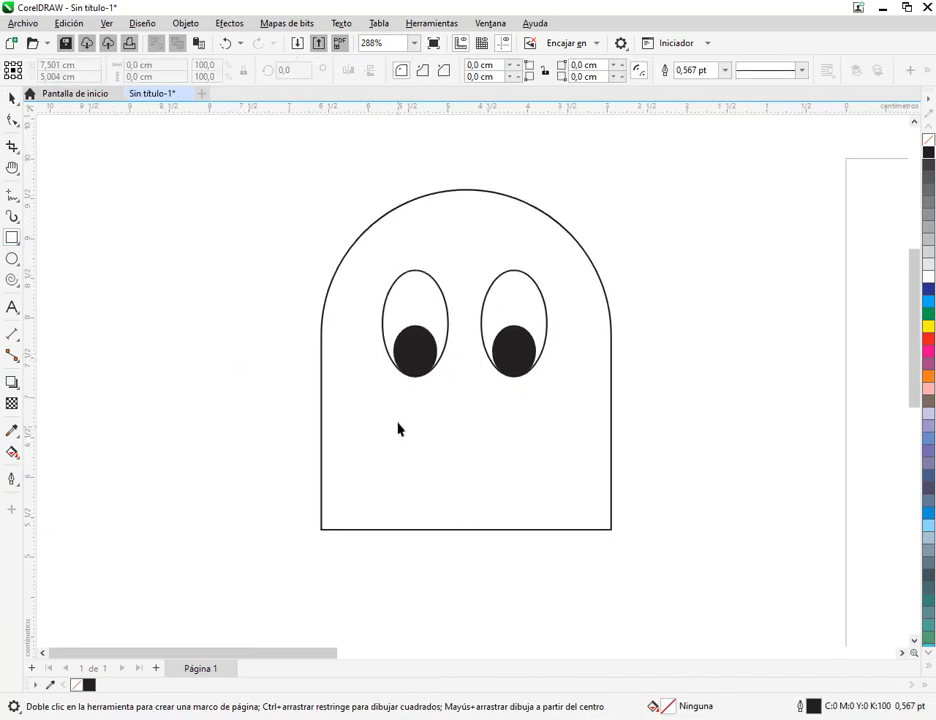
{"action": "mouse_move", "coordinate": [396, 421]}
{"action": "left_mouse_down"}
{"action": "mouse_move", "coordinate": [441, 453]}
{"action": "mouse_move", "coordinate": [531, 474]}
{"action": "left_mouse_up"}
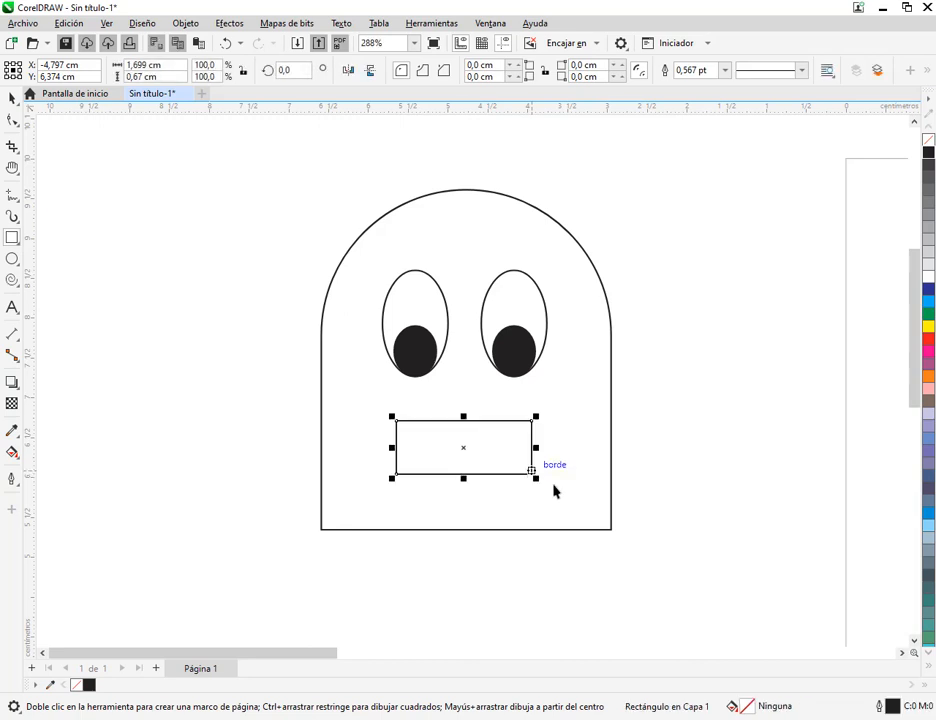
{"action": "left_click", "coordinate": [11, 97]}
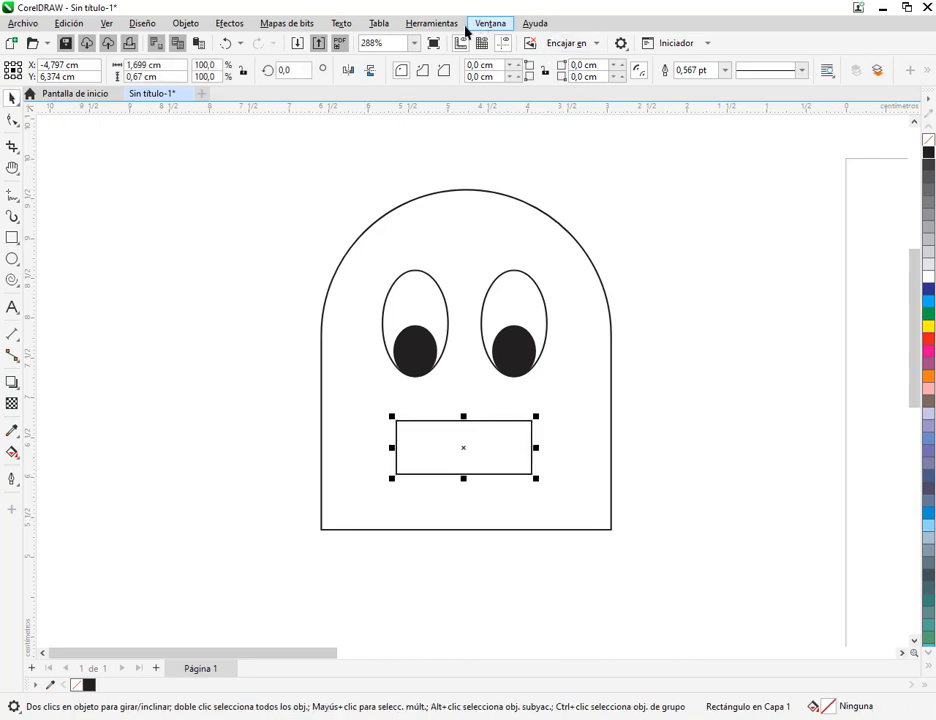
{"action": "left_click_drag", "start_coordinate": [388, 52], "coordinate": [647, 95]}
{"action": "left_click_drag", "start_coordinate": [549, 117], "coordinate": [544, 86]}
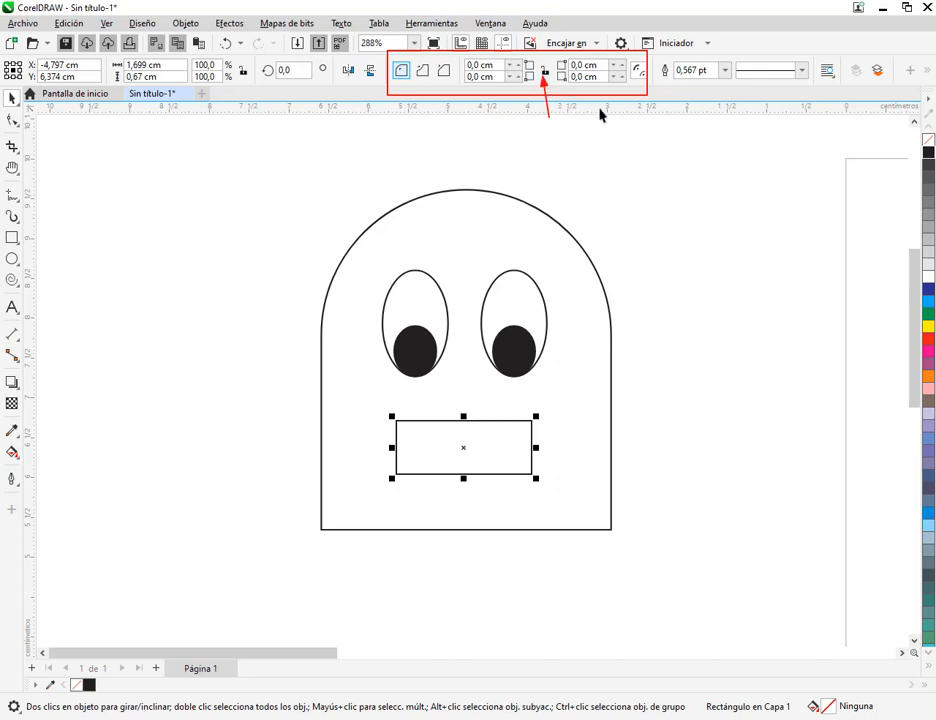
Round the mouth rectangle's two lower corners with a 0.5 cm radius, leaving its upper corners square
{"action": "left_click", "coordinate": [514, 77]}
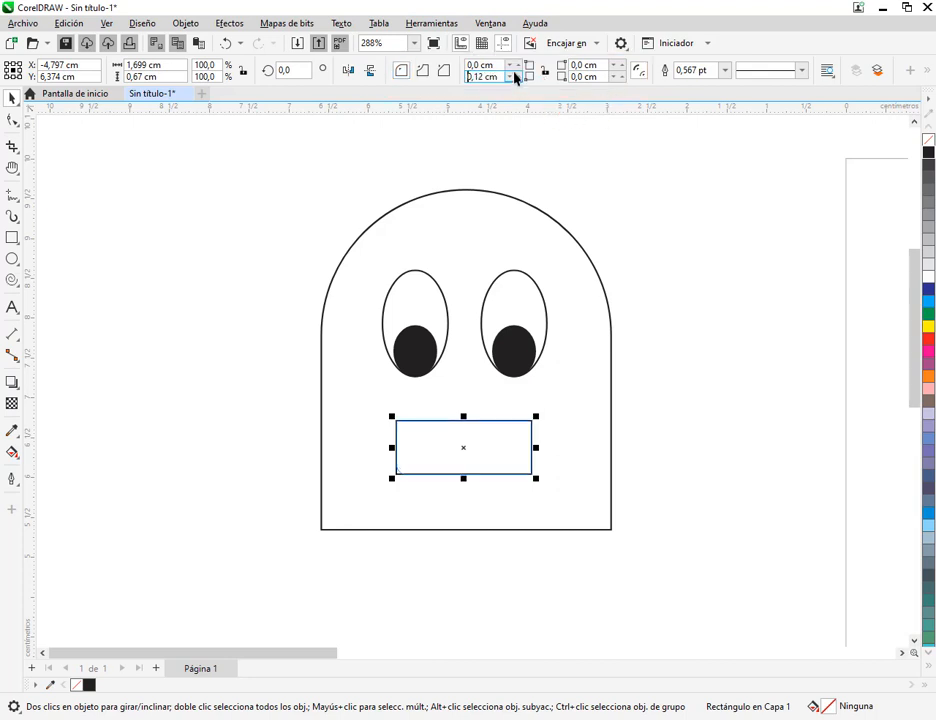
{"action": "left_click_drag", "start_coordinate": [514, 77], "coordinate": [486, 78]}
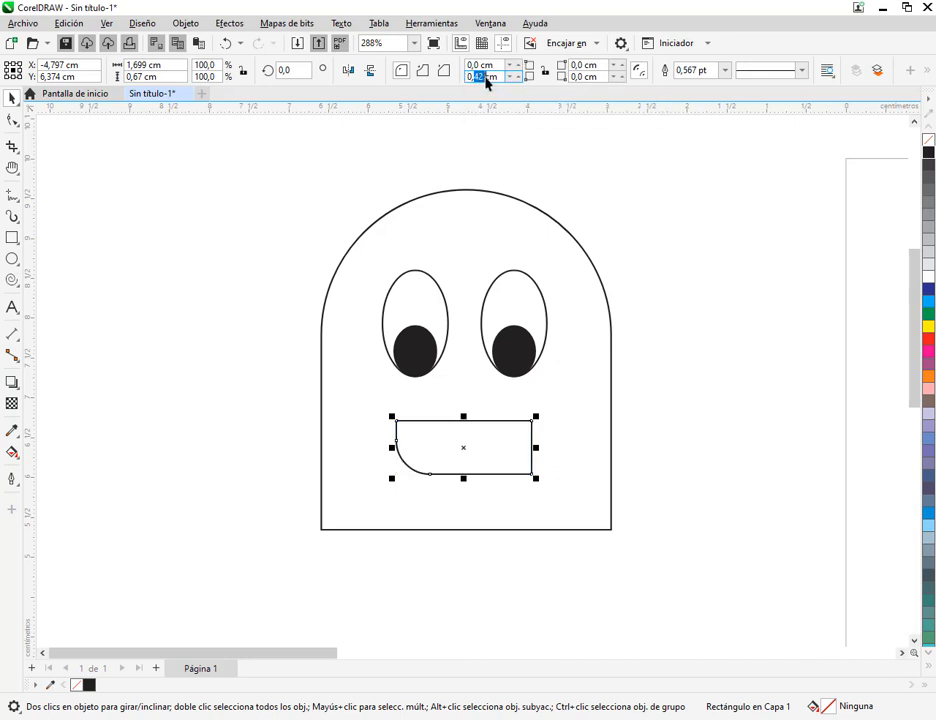
{"action": "type", "text": "5"}
{"action": "left_click", "coordinate": [583, 77]}
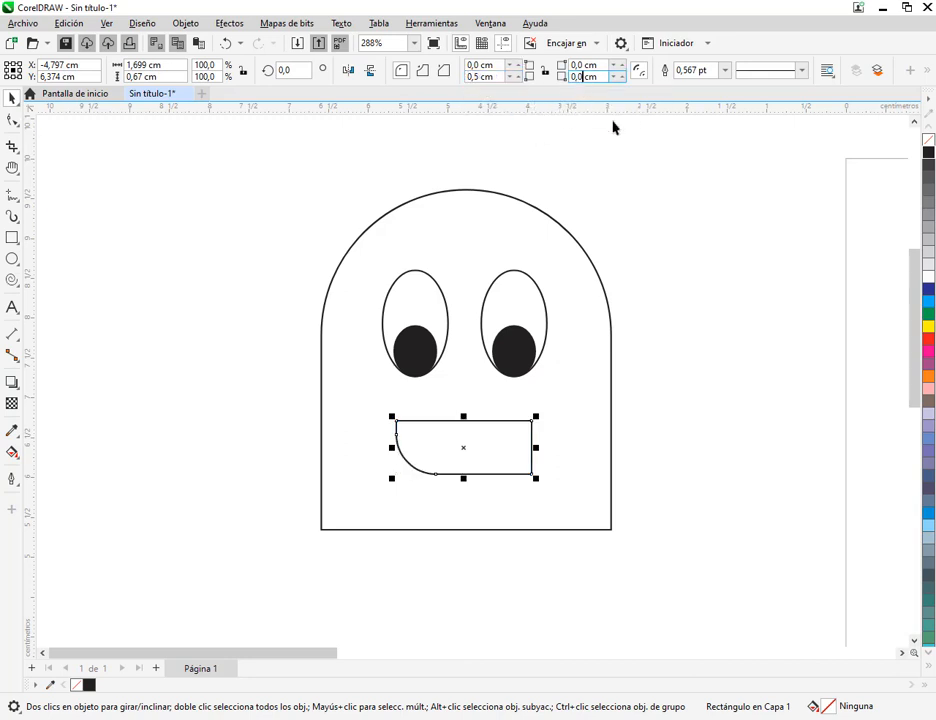
{"action": "type", "text": "5"}
{"action": "key", "text": "Return"}
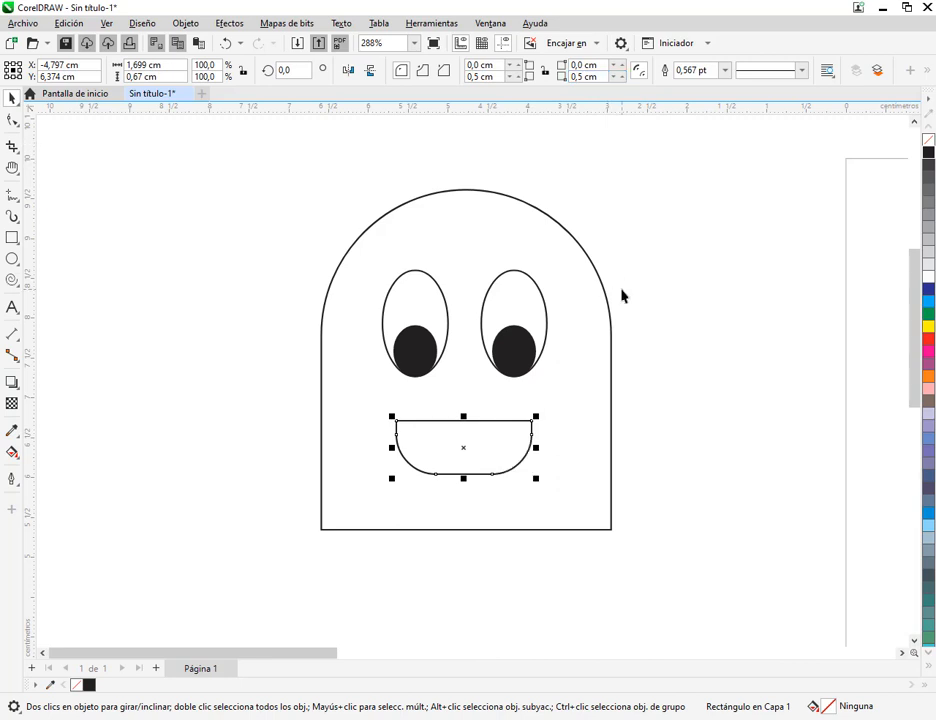
Fill the mouth with black and move it straight up, closer to the eyes
{"action": "left_click", "coordinate": [928, 155]}
{"action": "left_click", "coordinate": [800, 387]}
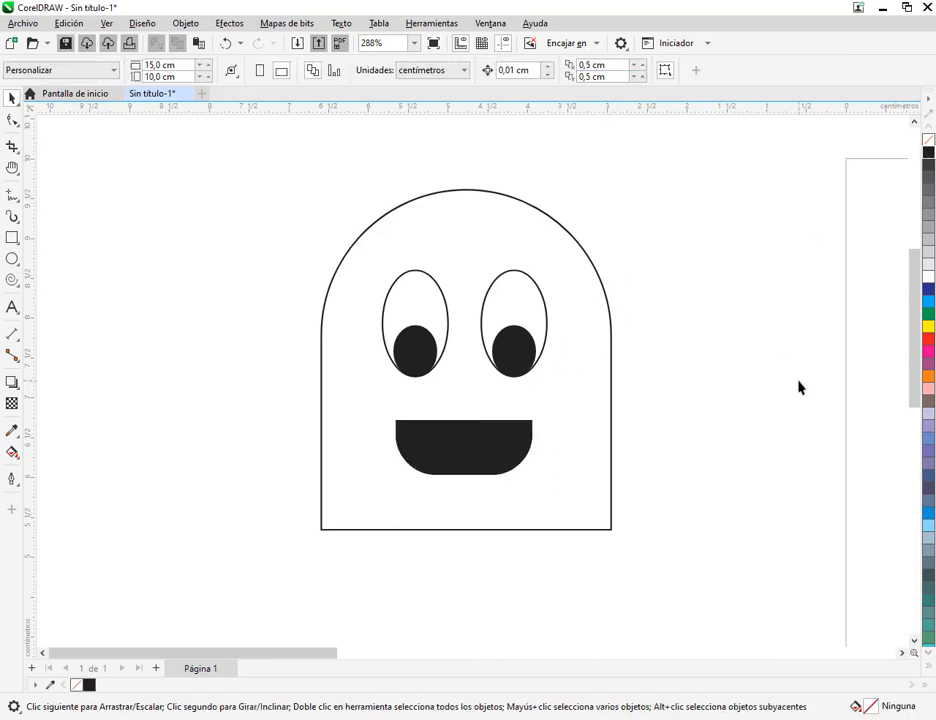
{"action": "left_click_drag", "start_coordinate": [463, 447], "coordinate": [464, 428]}
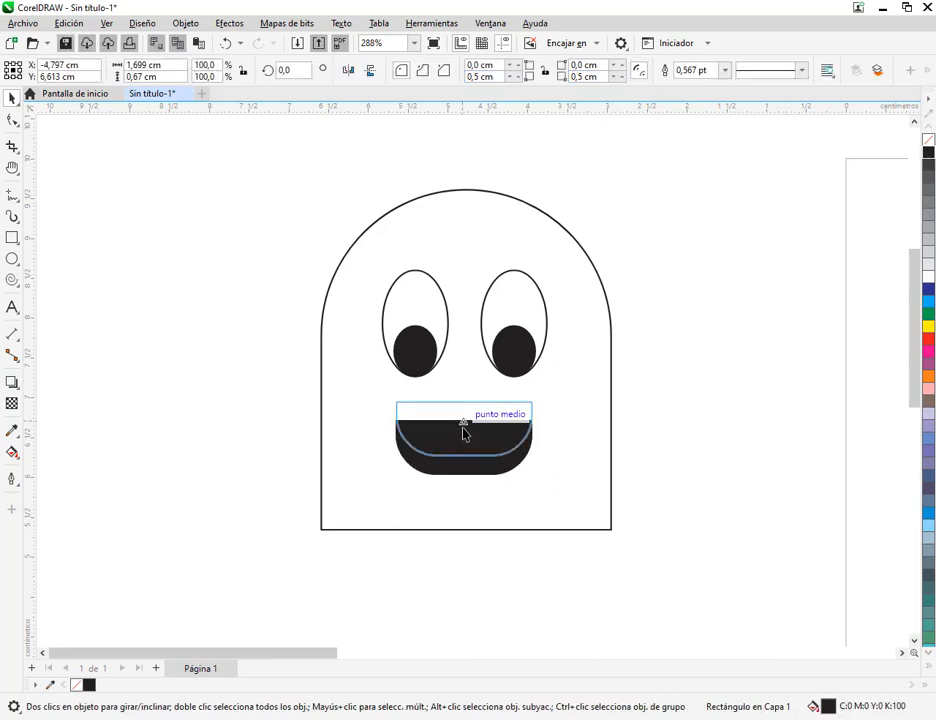
{"action": "left_click", "coordinate": [775, 403]}
Check the ghosts in MANUAL COREL.pdf, and back in CorelDRAW set the mouth's two lower corner radii to 1 cm
{"action": "left_click", "coordinate": [250, 719]}
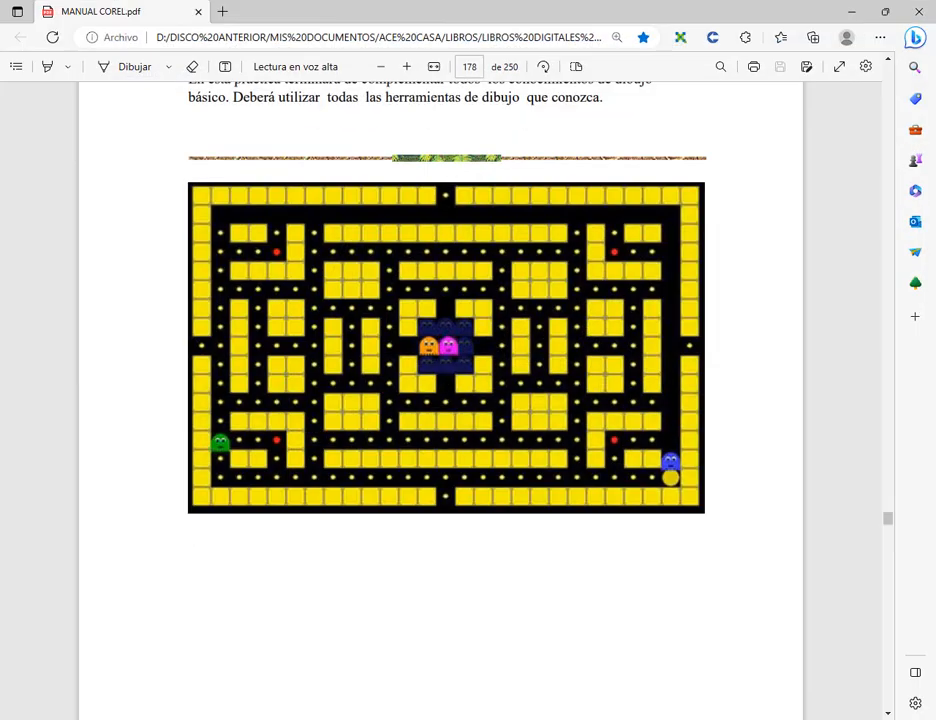
{"action": "left_click", "coordinate": [250, 719]}
{"action": "left_click", "coordinate": [501, 440]}
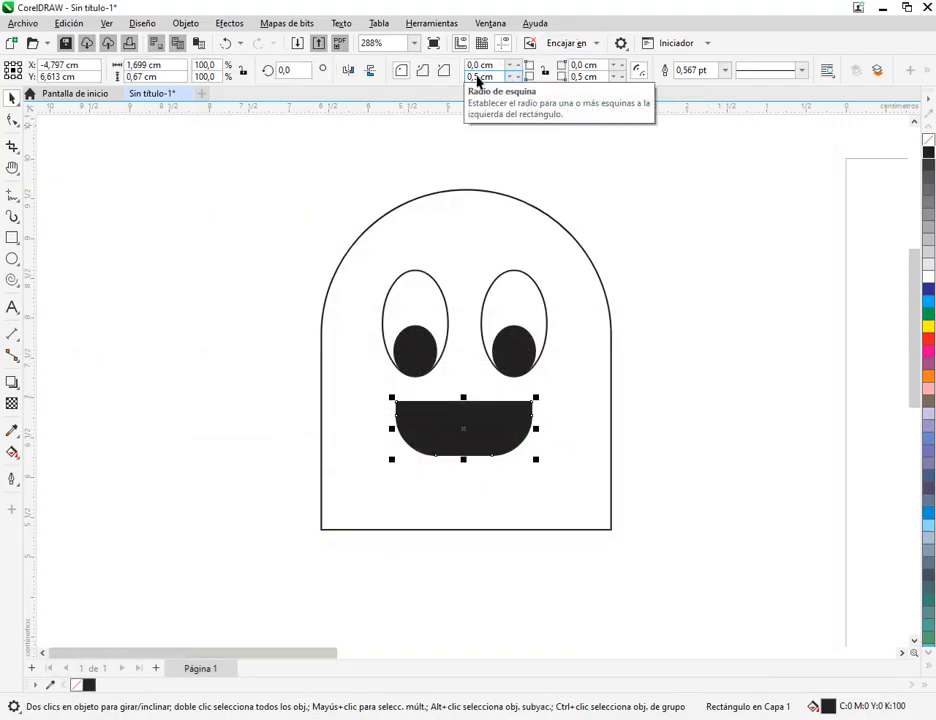
{"action": "left_click_drag", "start_coordinate": [480, 77], "coordinate": [446, 76]}
{"action": "type", "text": "1"}
{"action": "left_click_drag", "start_coordinate": [584, 78], "coordinate": [537, 77]}
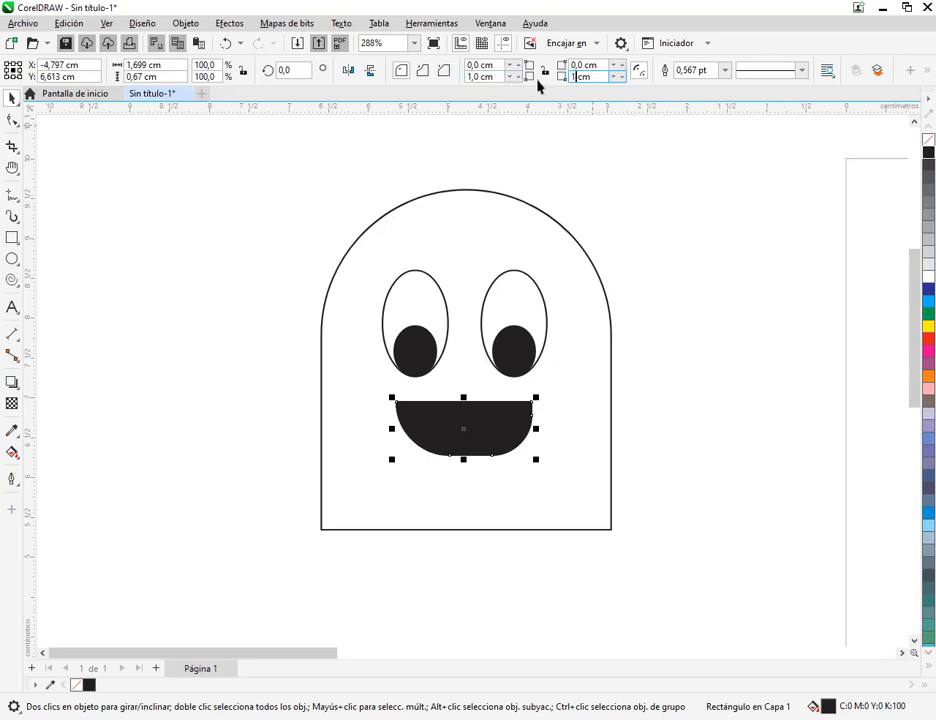
{"action": "type", "text": "1"}
{"action": "left_click", "coordinate": [729, 362]}
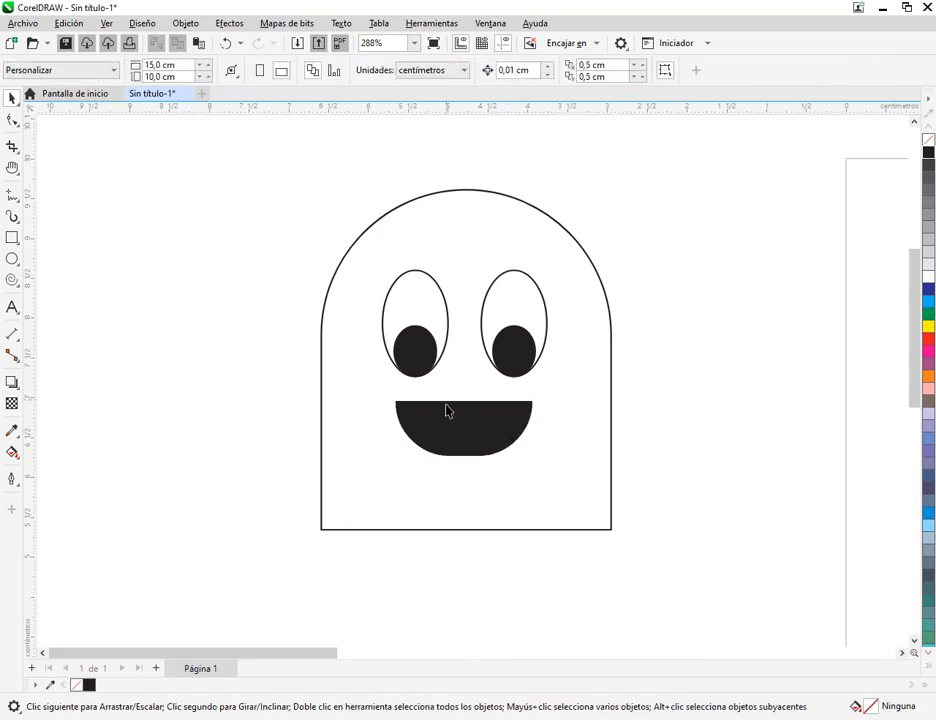
Check the manual again, then draw a narrow ellipse about 0.41 by 1.03 cm and align its left edge with the body's lower-left corner
{"action": "left_click", "coordinate": [460, 446]}
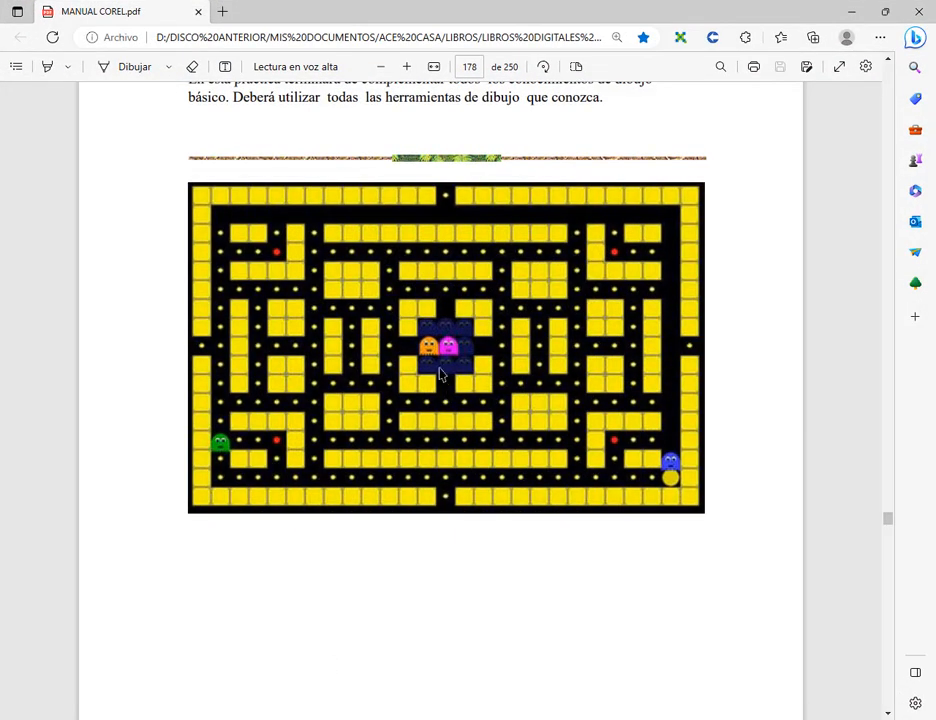
{"action": "left_click", "coordinate": [856, 9]}
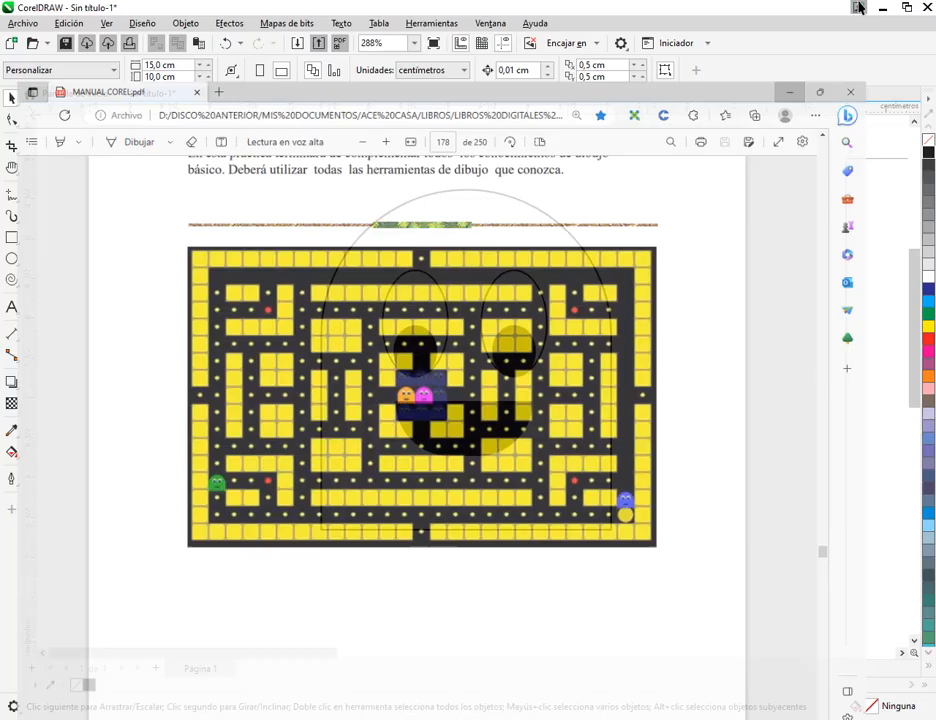
{"action": "left_click_drag", "start_coordinate": [531, 453], "coordinate": [503, 409]}
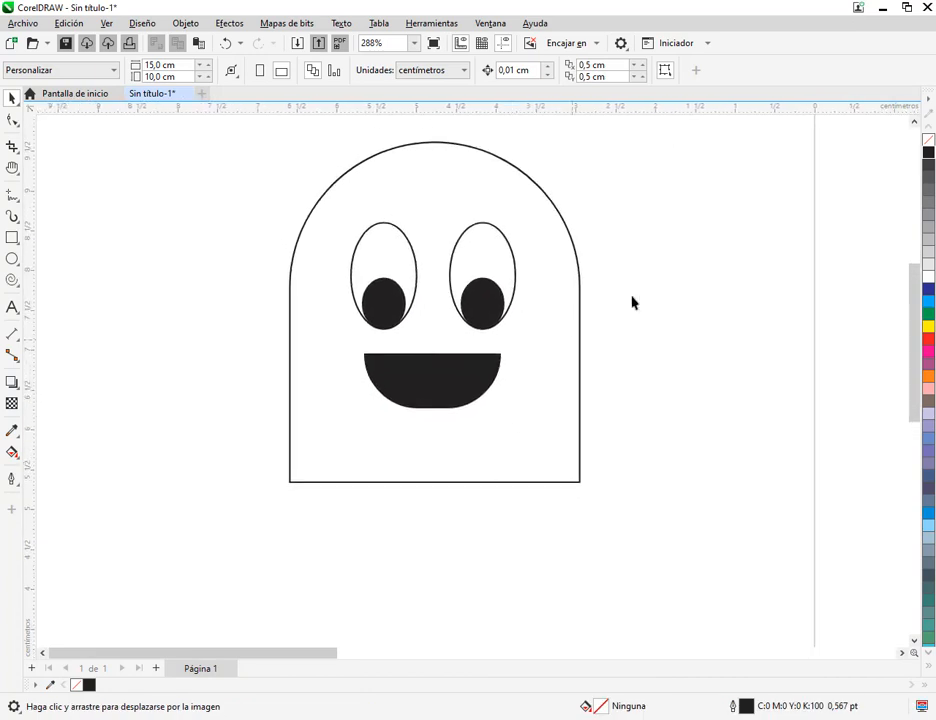
{"action": "left_click", "coordinate": [12, 258]}
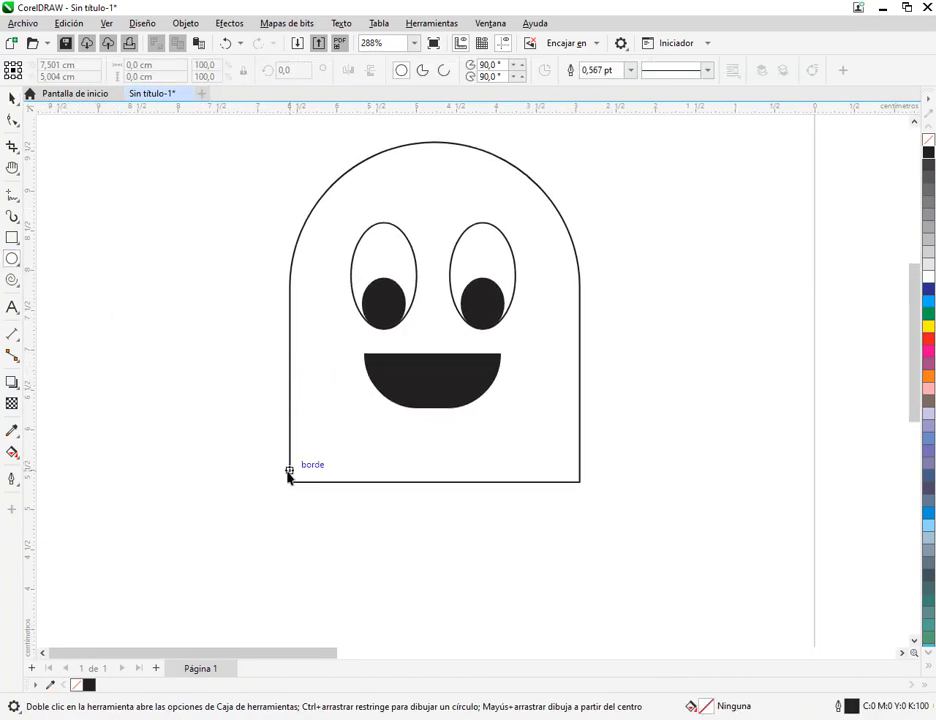
{"action": "left_click_drag", "start_coordinate": [245, 446], "coordinate": [280, 529]}
{"action": "left_click", "coordinate": [12, 99]}
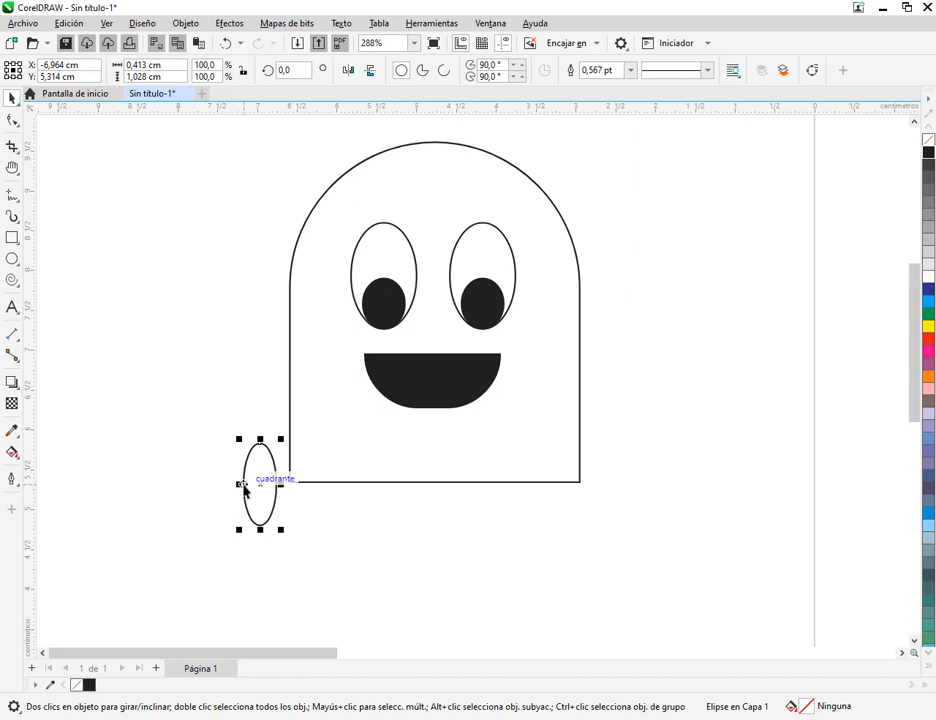
{"action": "left_click_drag", "start_coordinate": [243, 485], "coordinate": [292, 483]}
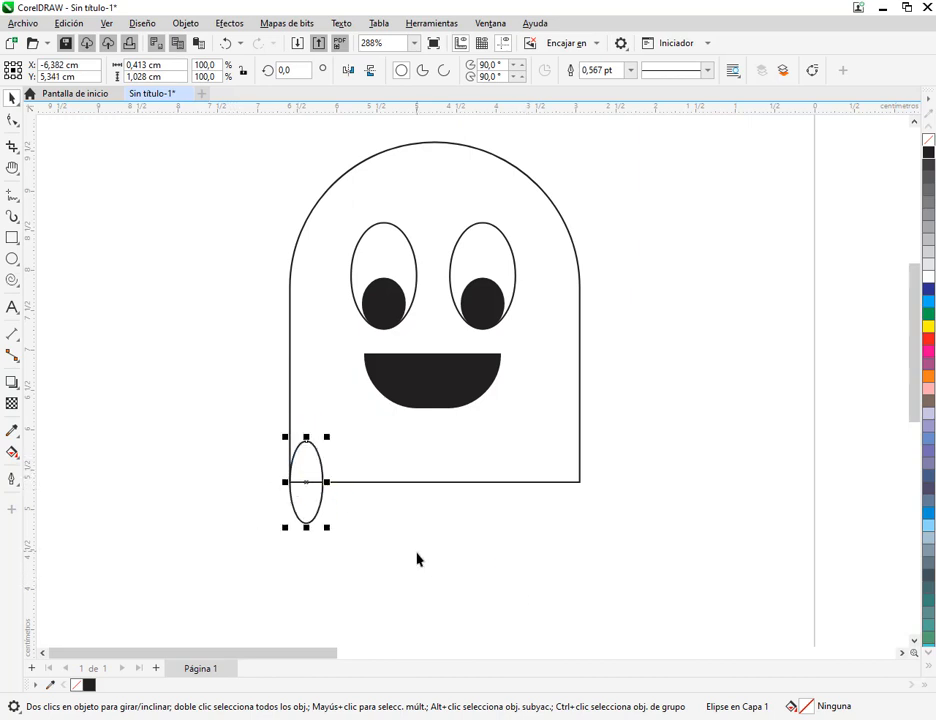
Duplicate the narrow ellipse edge to edge along the body's lower edge, making a row of nine ellipses
{"action": "scroll", "coordinate": [375, 510], "scroll_direction": "up", "scroll_amount": 3}
{"action": "key", "text": "ctrl+d"}
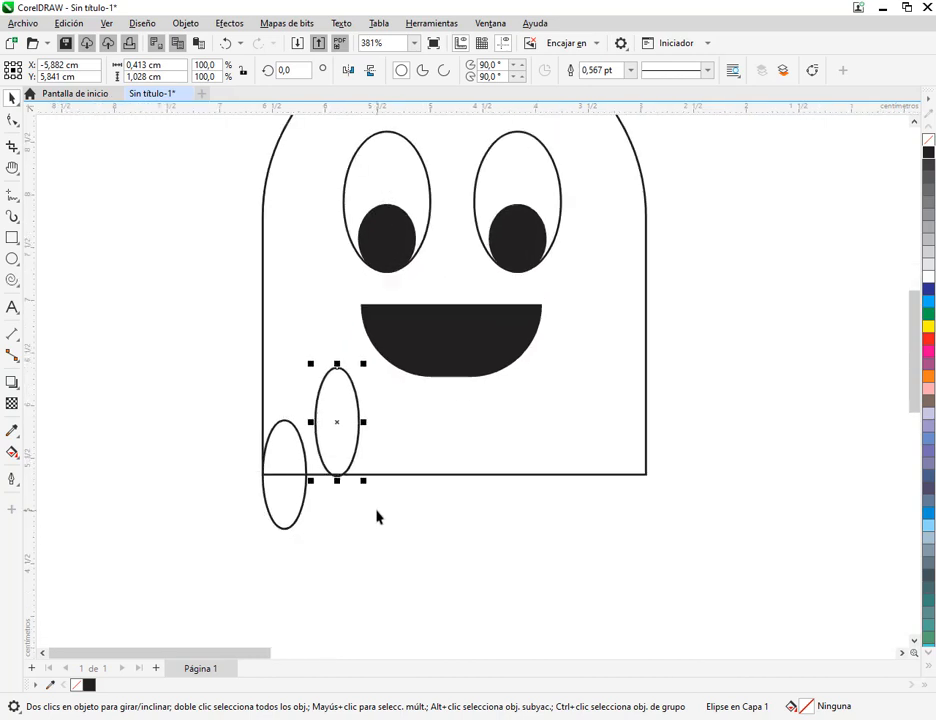
{"action": "left_click_drag", "start_coordinate": [316, 422], "coordinate": [307, 478]}
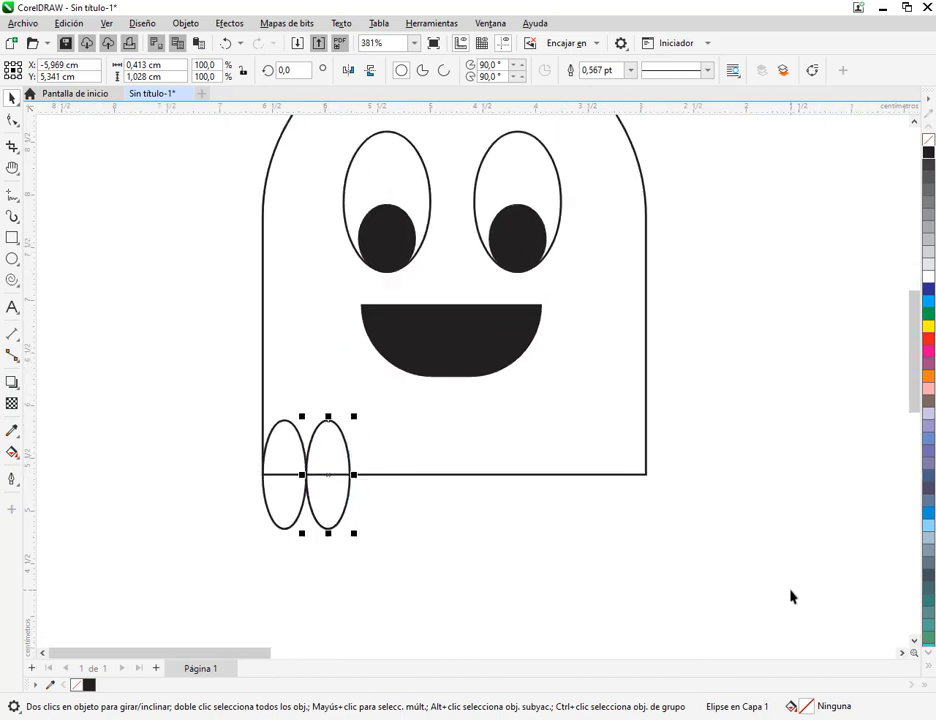
{"action": "key", "text": "ctrl+d"}
{"action": "key", "text": "ctrl+d"}
{"action": "key", "text": "ctrl+d"}
{"action": "key", "text": "ctrl+d"}
{"action": "key", "text": "ctrl+d"}
{"action": "key", "text": "ctrl+d"}
{"action": "key", "text": "ctrl+d"}
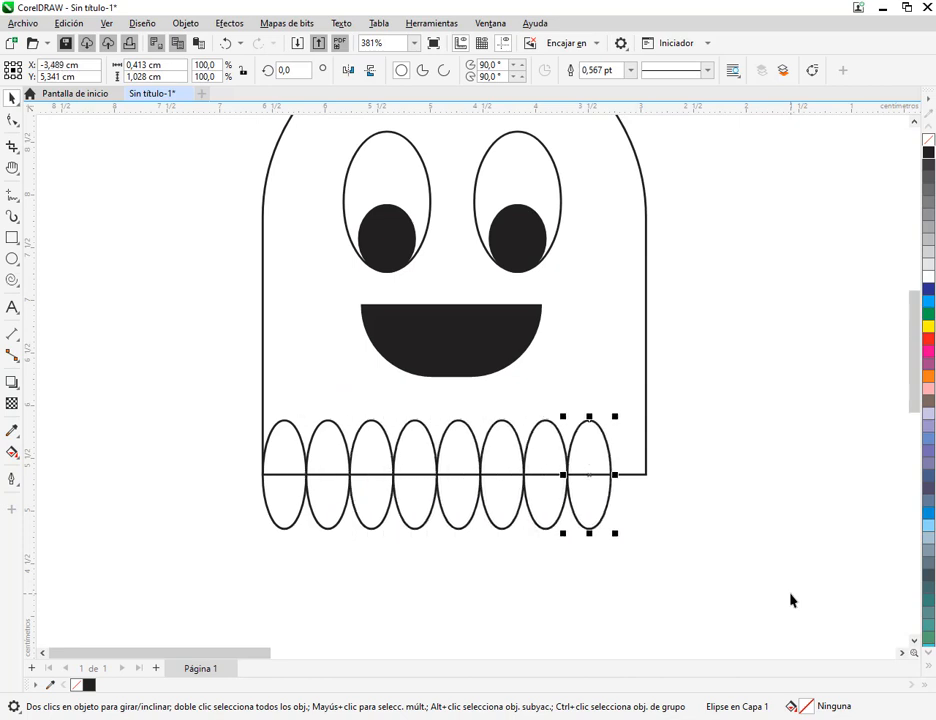
{"action": "left_click", "coordinate": [706, 487]}
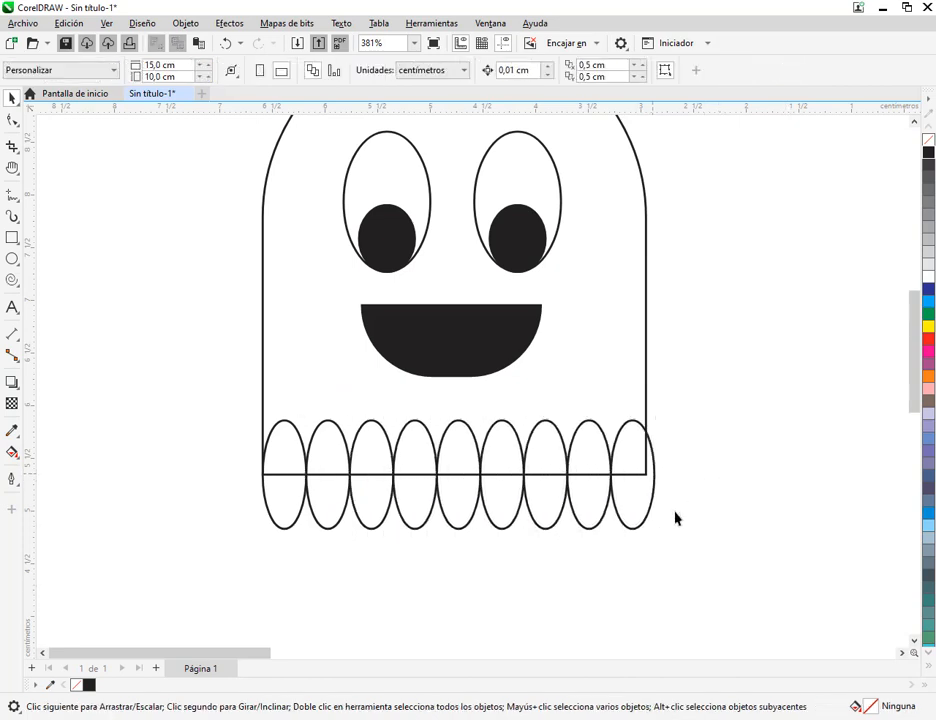
Narrow the row of nine ellipses to about 3.64 cm so its right end meets the body's right edge
{"action": "left_click_drag", "start_coordinate": [726, 569], "coordinate": [210, 395]}
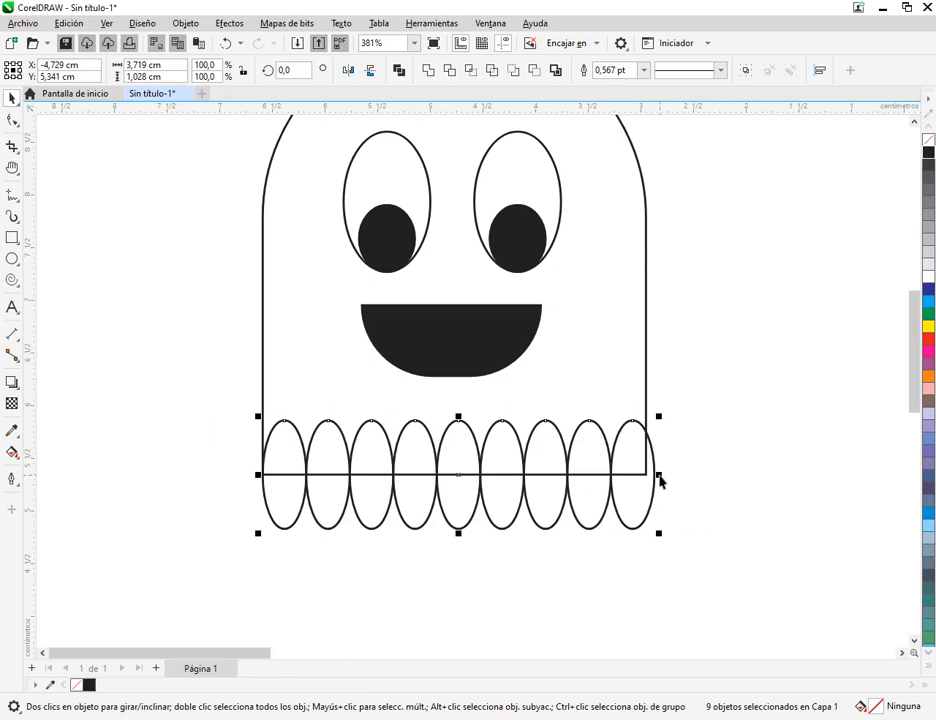
{"action": "left_click_drag", "start_coordinate": [658, 477], "coordinate": [655, 480]}
{"action": "left_click", "coordinate": [717, 491]}
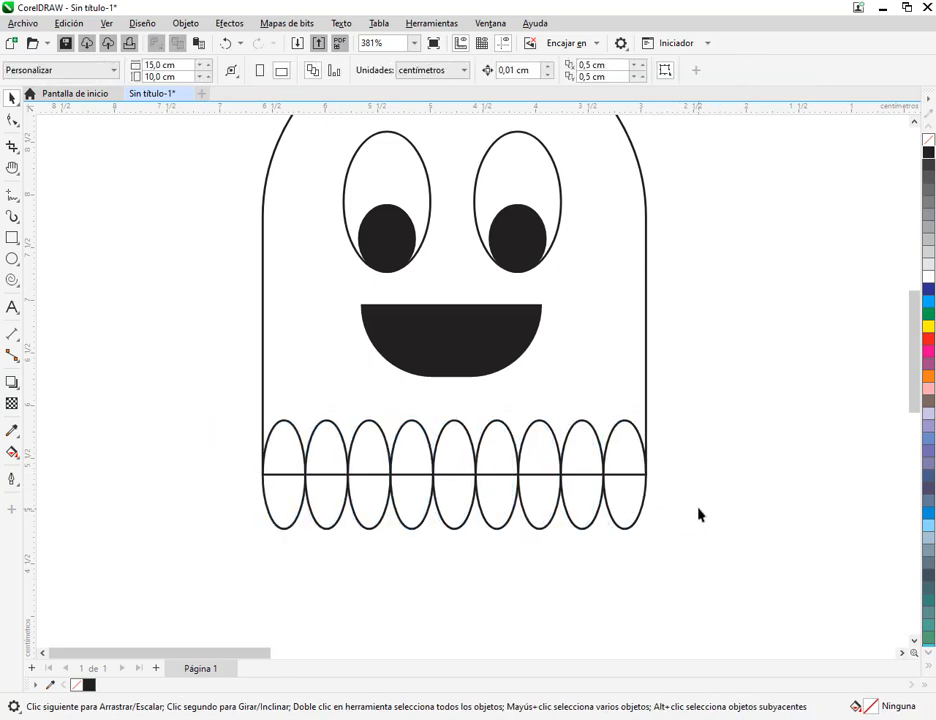
Check the ghosts in MANUAL COREL.pdf, and back in CorelDRAW fill the nine ellipses and the body with cyan
{"action": "scroll", "coordinate": [698, 513], "scroll_direction": "down", "scroll_amount": 1}
{"action": "key", "text": "alt+Tab"}
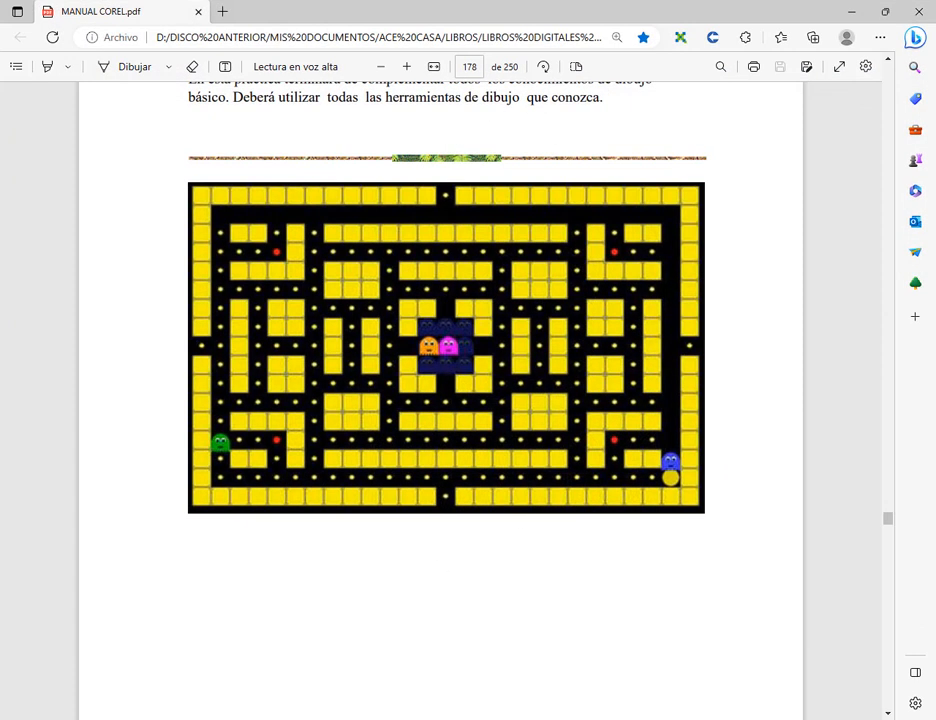
{"action": "key", "text": "alt+Tab"}
{"action": "left_click_drag", "start_coordinate": [322, 568], "coordinate": [717, 435]}
{"action": "left_click", "coordinate": [928, 301]}
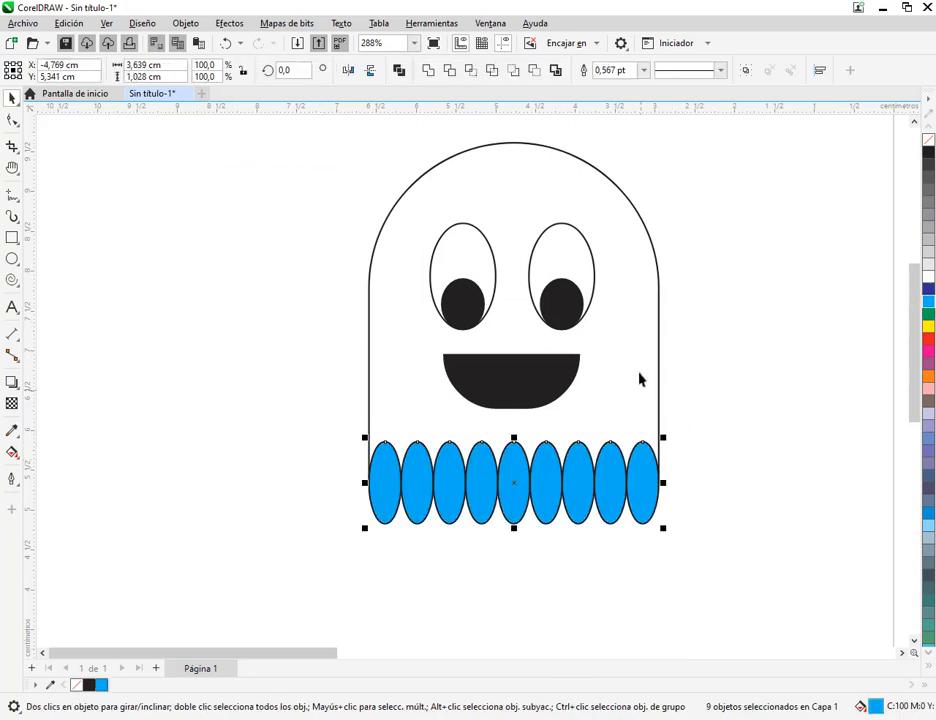
{"action": "left_click", "coordinate": [632, 362]}
{"action": "left_click", "coordinate": [926, 301]}
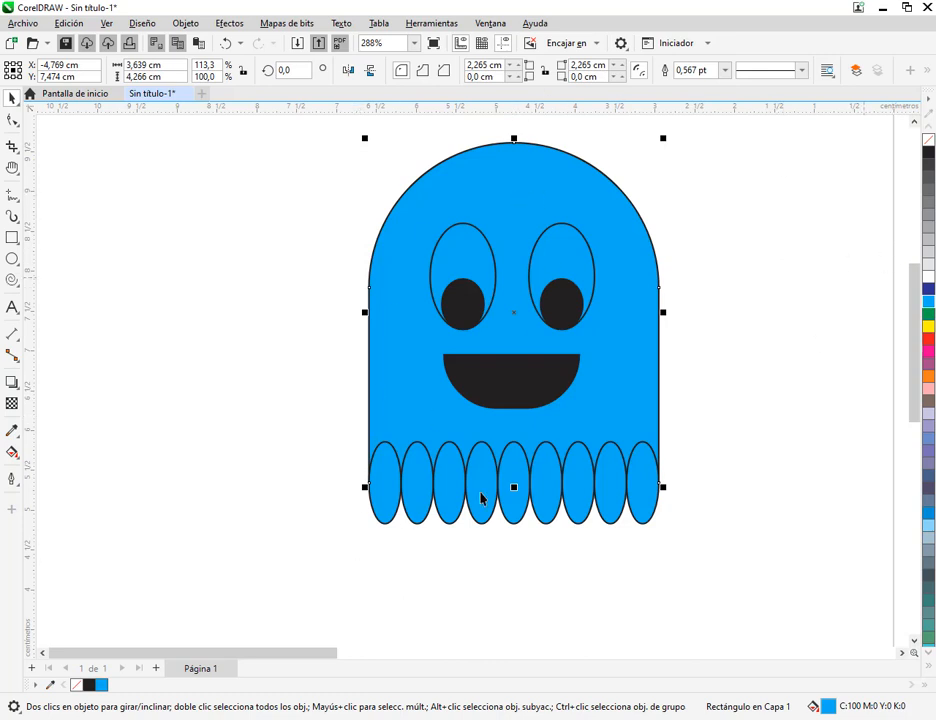
Remove the outlines from the body and the nine lower ellipses, undoing a trial move of the middle ellipse
{"action": "left_click_drag", "start_coordinate": [338, 564], "coordinate": [731, 432]}
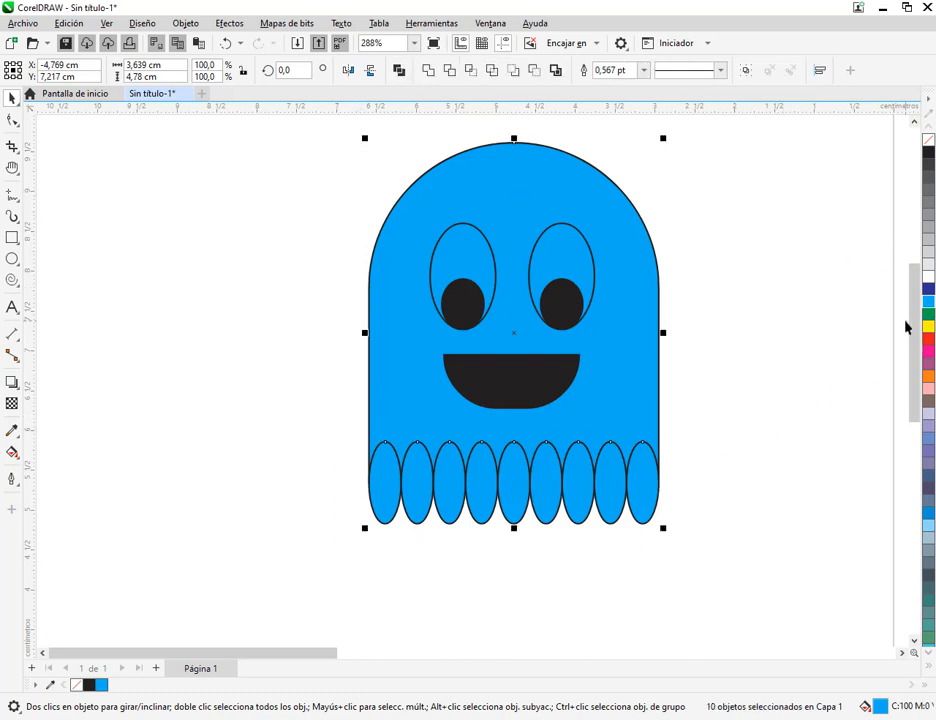
{"action": "right_click", "coordinate": [930, 145]}
{"action": "left_click", "coordinate": [820, 560]}
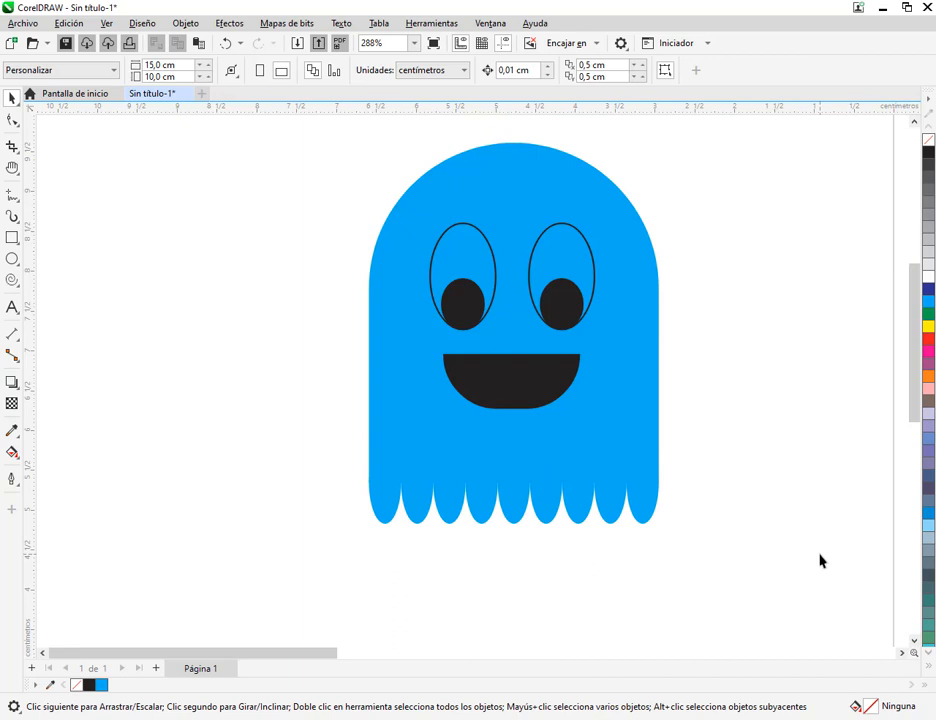
{"action": "left_click_drag", "start_coordinate": [517, 517], "coordinate": [528, 611]}
{"action": "key", "text": "ctrl+z"}
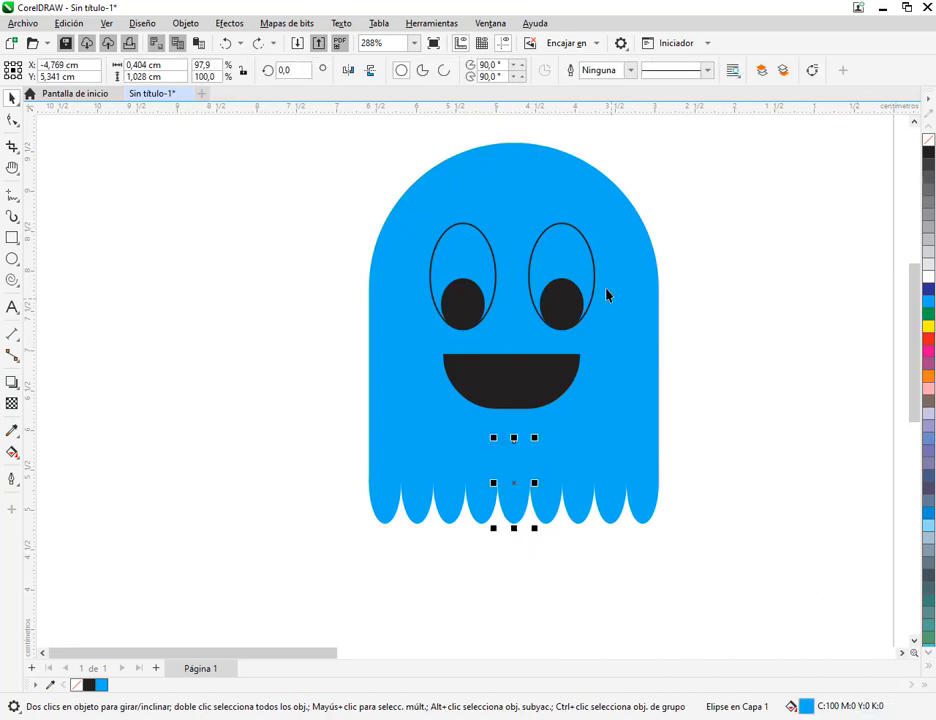
Fill both grouped eyes with white, then ungroup them into separate eye and pupil ellipses
{"action": "left_click", "coordinate": [551, 264]}
{"action": "left_click", "coordinate": [463, 250], "text": "shift"}
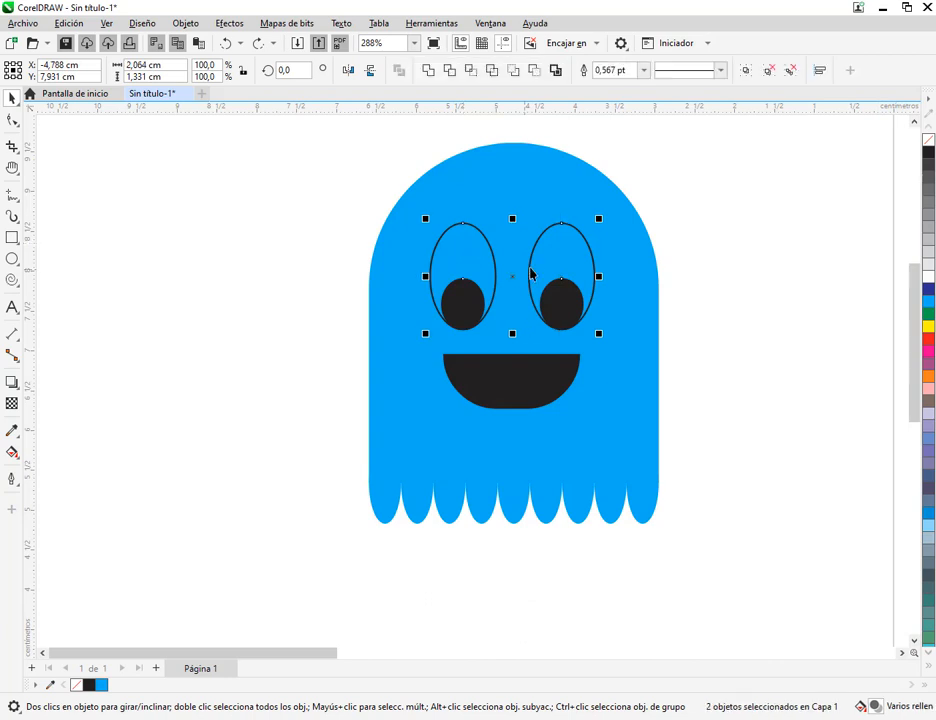
{"action": "left_click", "coordinate": [929, 280]}
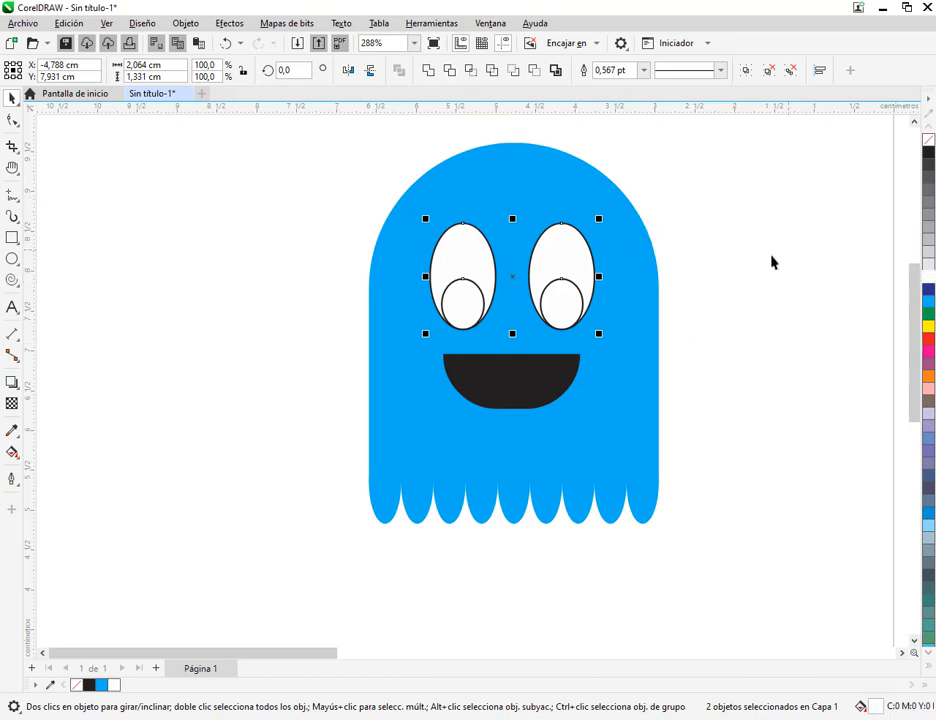
{"action": "left_click", "coordinate": [767, 72]}
{"action": "left_click", "coordinate": [712, 227]}
Fill both pupils with black
{"action": "left_click", "coordinate": [562, 302]}
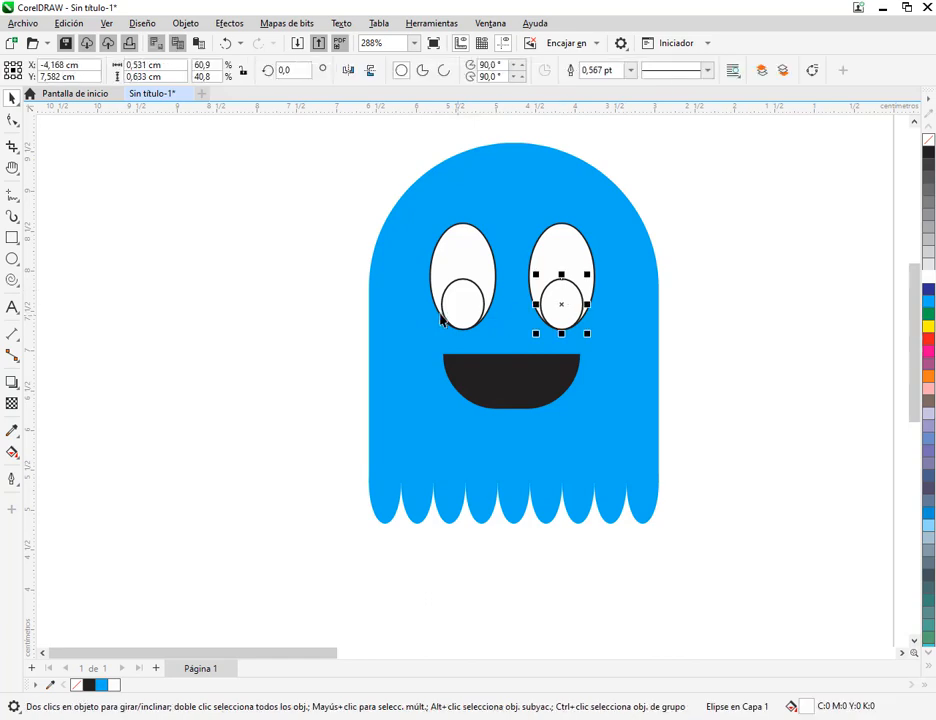
{"action": "left_click", "coordinate": [453, 306], "text": "shift"}
{"action": "left_click", "coordinate": [928, 152]}
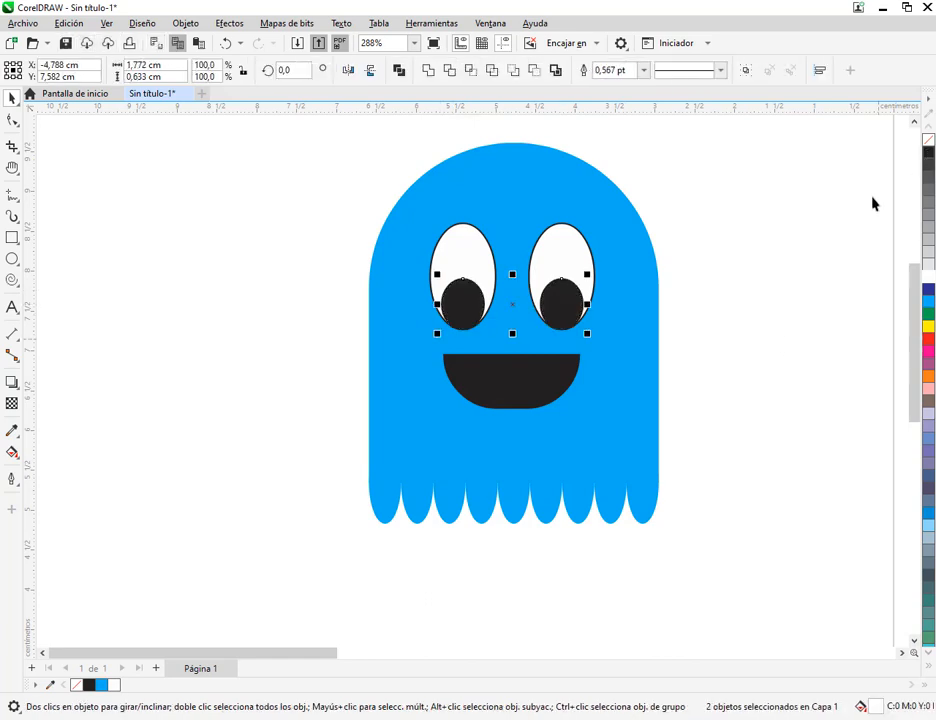
{"action": "left_click", "coordinate": [873, 203]}
Remove the outlines from the two white eye ellipses
{"action": "left_click", "coordinate": [576, 246]}
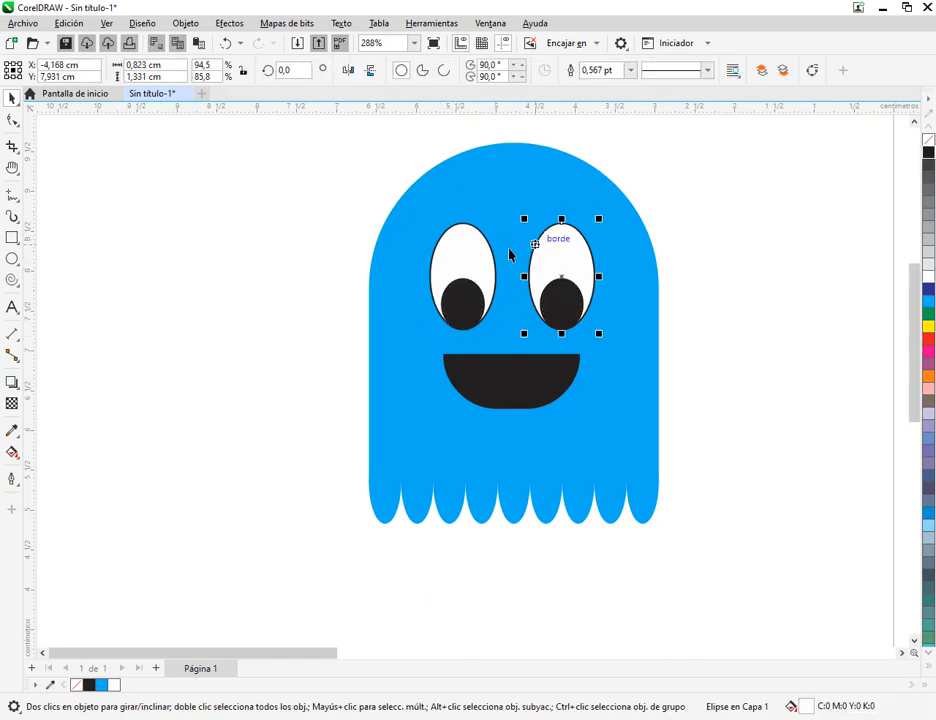
{"action": "left_click", "coordinate": [455, 253], "text": "shift"}
{"action": "left_click", "coordinate": [719, 458]}
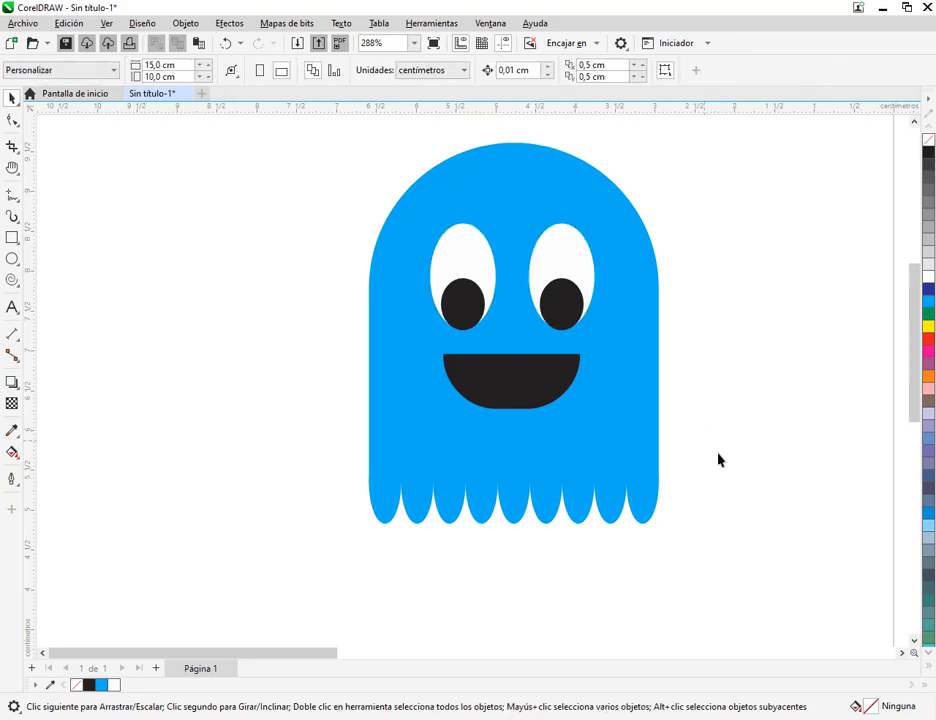
Group the ghost's body with the nine lower ellipses, leaving out the eyes and mouth
{"action": "scroll", "coordinate": [719, 459], "scroll_direction": "down", "scroll_amount": 2}
{"action": "left_click", "coordinate": [676, 448]}
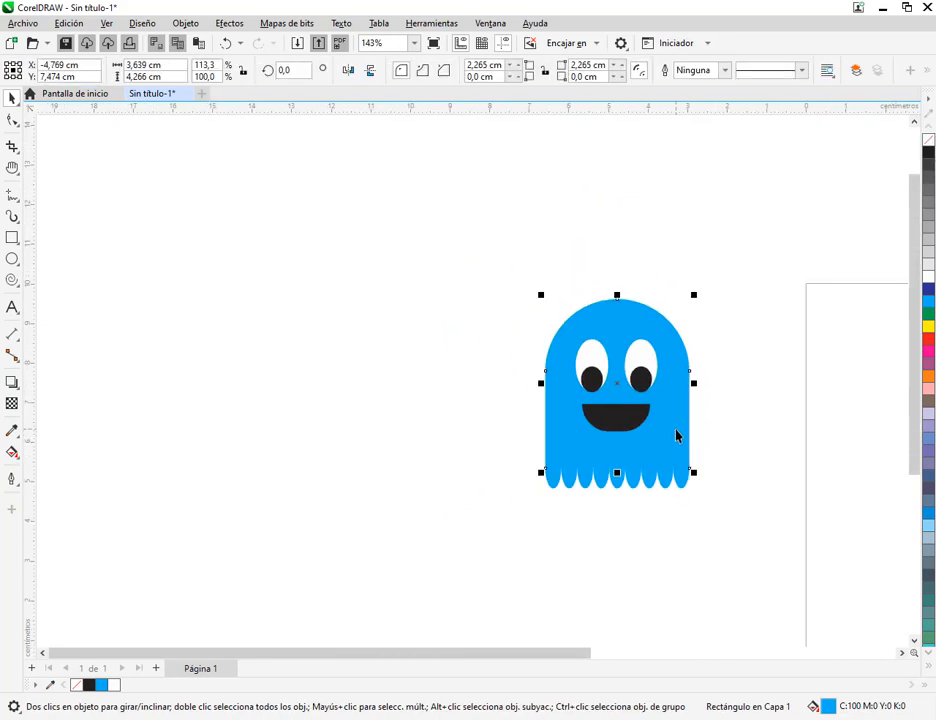
{"action": "left_click", "coordinate": [522, 312]}
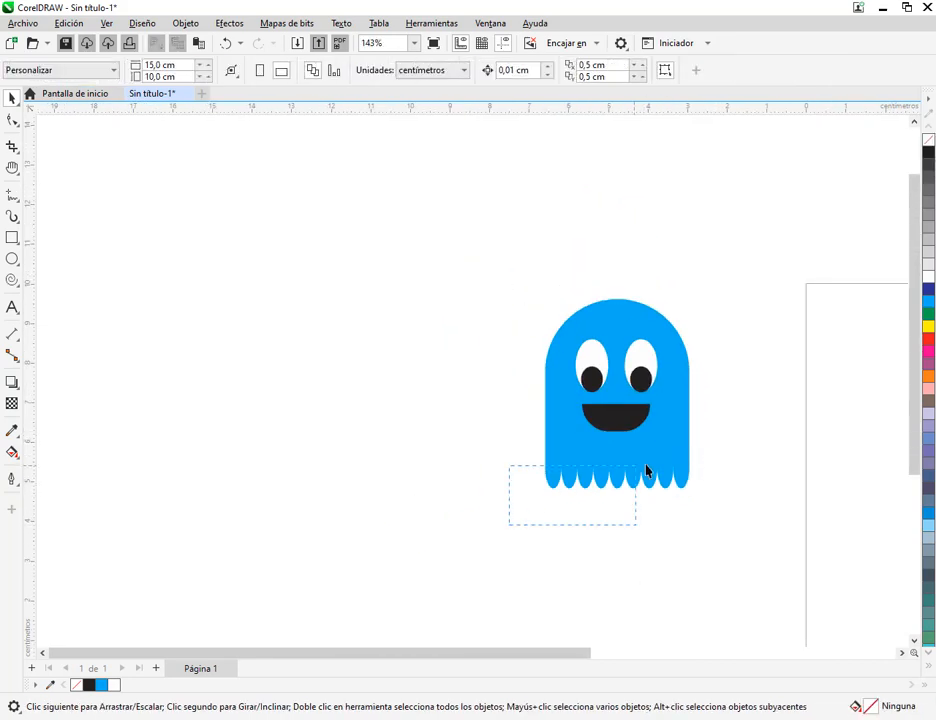
{"action": "left_click_drag", "start_coordinate": [720, 450], "coordinate": [720, 446]}
{"action": "left_click", "coordinate": [650, 367], "text": "shift"}
{"action": "right_click", "coordinate": [679, 380]}
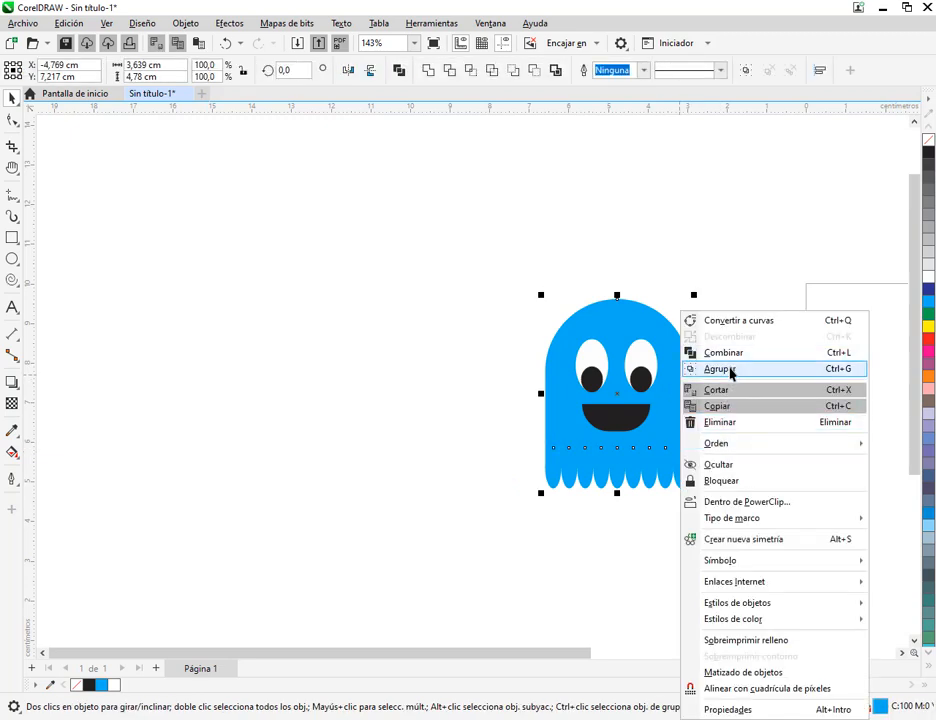
{"action": "left_click", "coordinate": [731, 369]}
{"action": "left_click", "coordinate": [722, 387]}
Move the body group left of the face as a test, then undo the move and the grouping
{"action": "left_click_drag", "start_coordinate": [657, 400], "coordinate": [469, 401]}
{"action": "left_click_drag", "start_coordinate": [550, 325], "coordinate": [685, 455]}
{"action": "left_click_drag", "start_coordinate": [735, 262], "coordinate": [553, 497]}
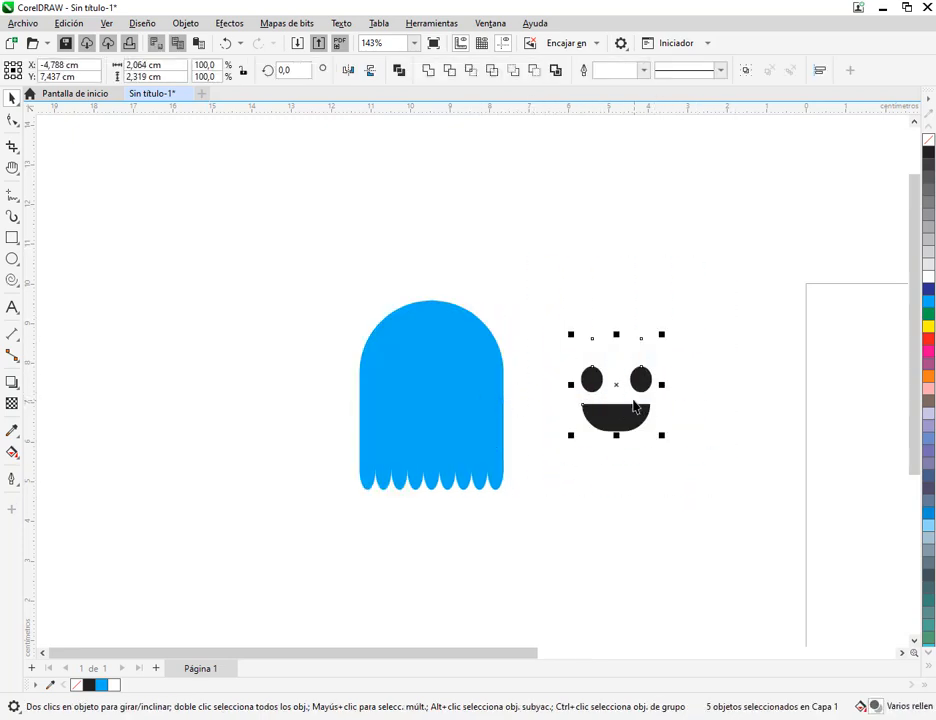
{"action": "key", "text": "ctrl+z"}
{"action": "key", "text": "ctrl+z"}
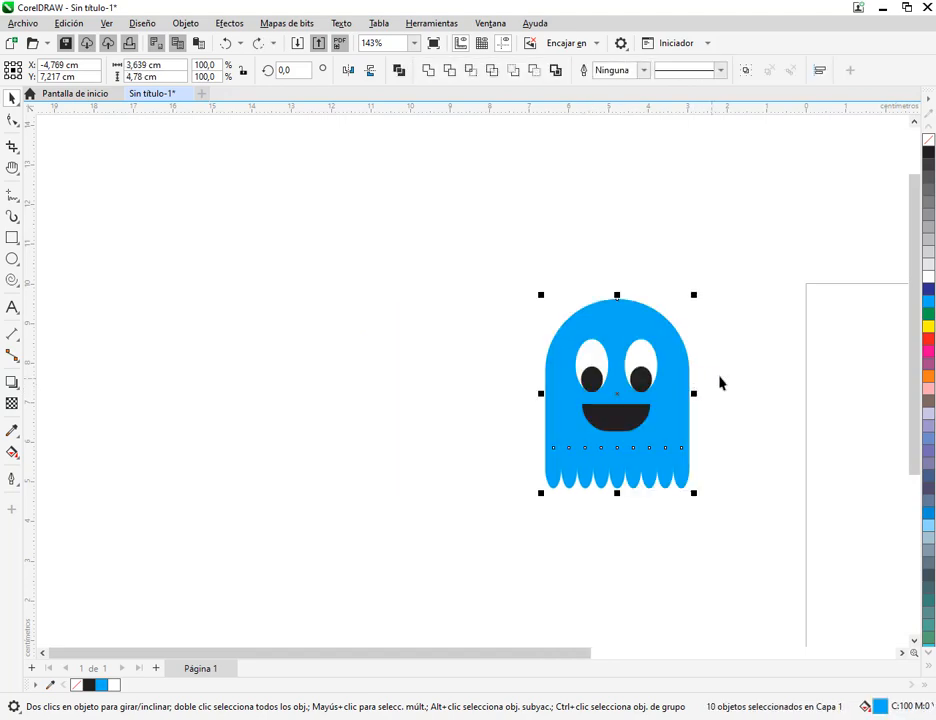
{"action": "left_click", "coordinate": [757, 380]}
{"action": "left_click", "coordinate": [656, 443]}
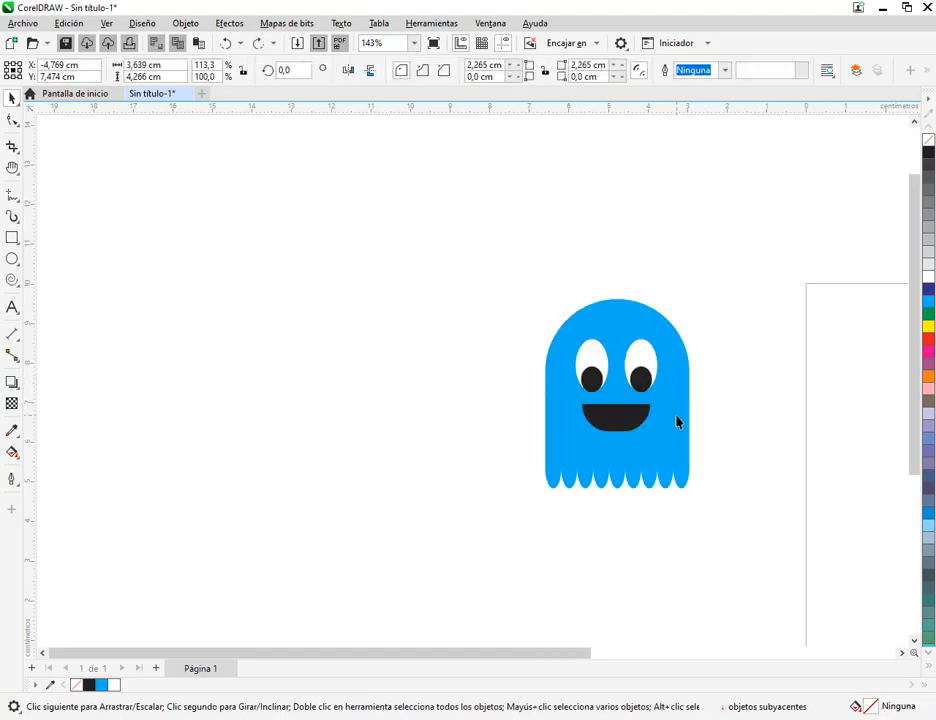
Minimize the manual's window, group all parts of the ghost, and undo a trial move of the group
{"action": "key", "text": "alt+Tab"}
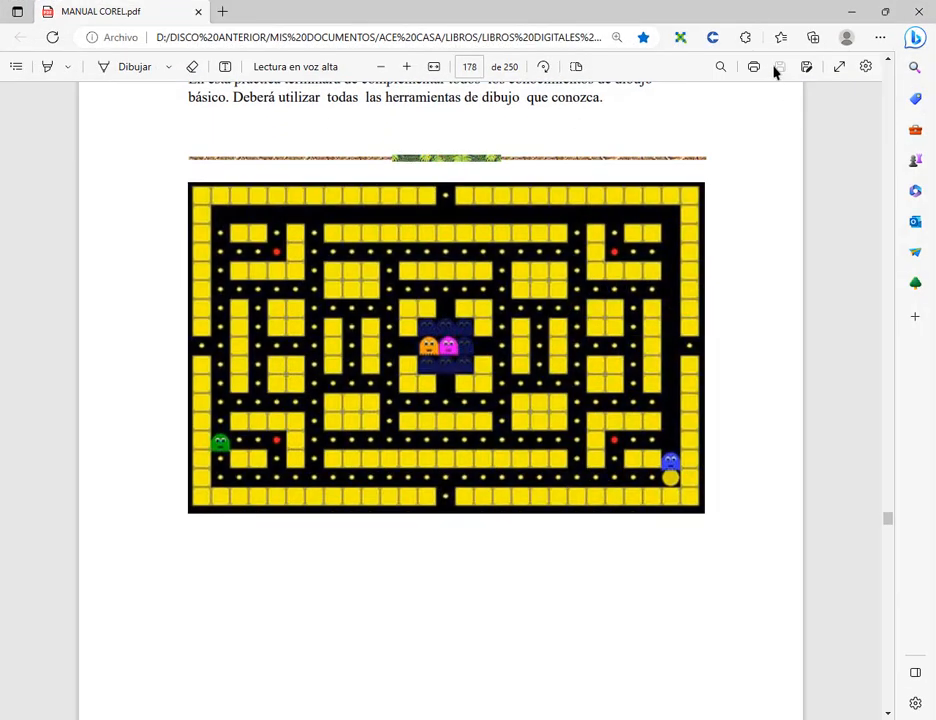
{"action": "left_click", "coordinate": [851, 11]}
{"action": "left_click_drag", "start_coordinate": [445, 255], "coordinate": [790, 595]}
{"action": "left_click", "coordinate": [745, 70]}
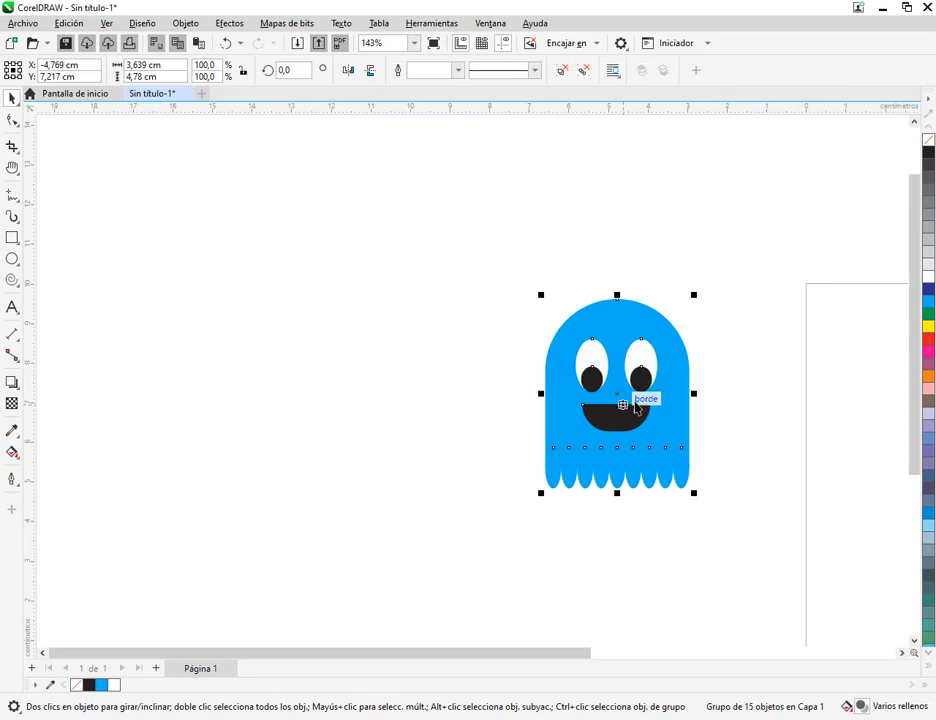
{"action": "left_click_drag", "start_coordinate": [633, 403], "coordinate": [240, 327]}
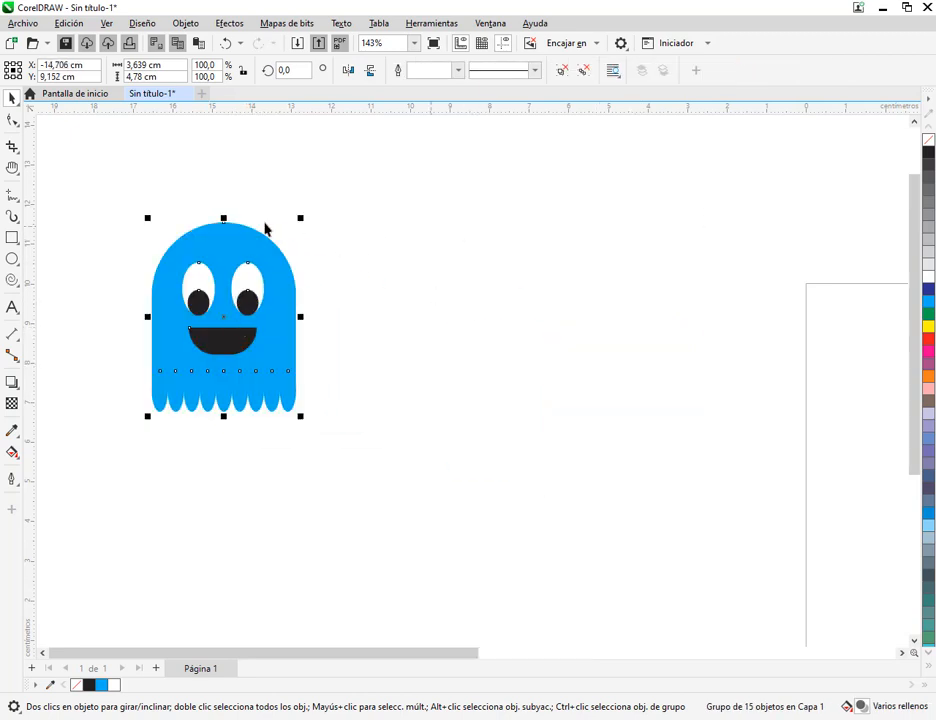
{"action": "key", "text": "ctrl+z"}
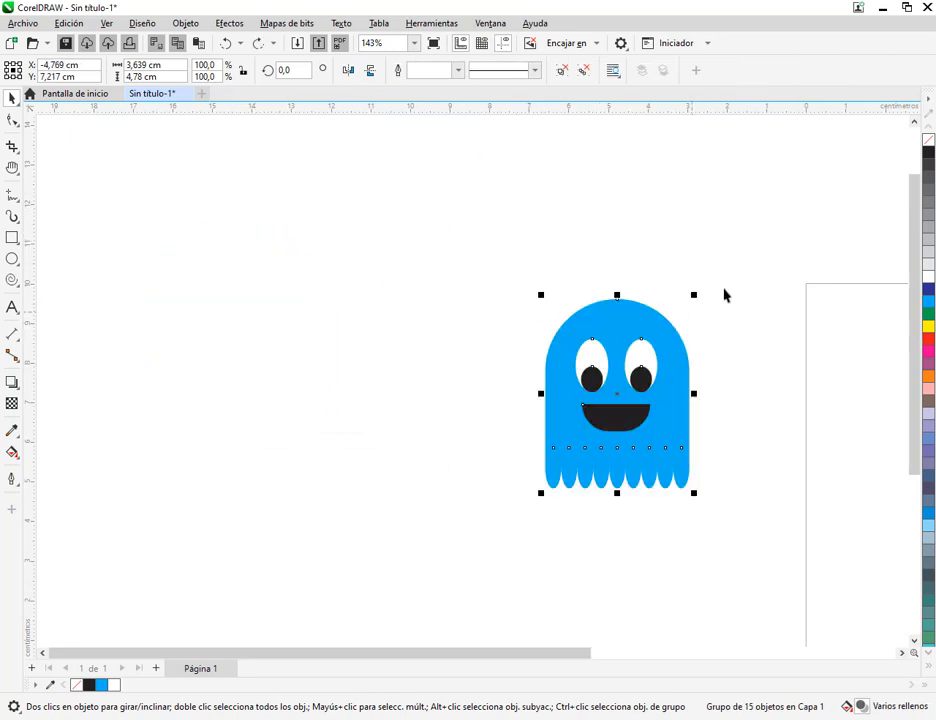
Ungroup the whole ghost into its separate parts
{"action": "key", "text": "Escape"}
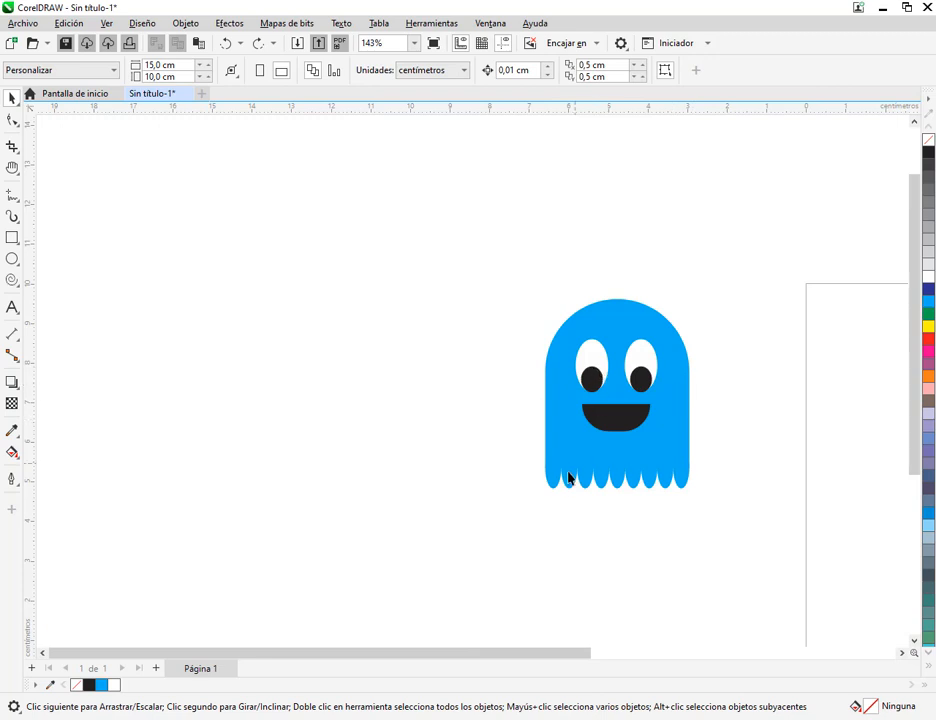
{"action": "left_click_drag", "start_coordinate": [538, 519], "coordinate": [518, 531]}
{"action": "left_click", "coordinate": [662, 470]}
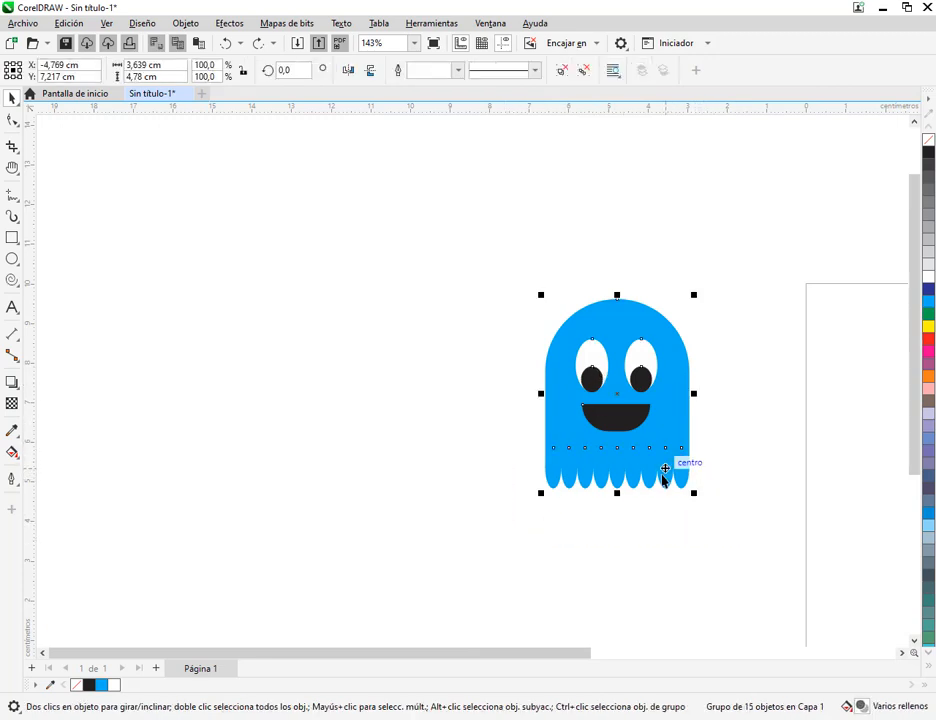
{"action": "left_click", "coordinate": [574, 577]}
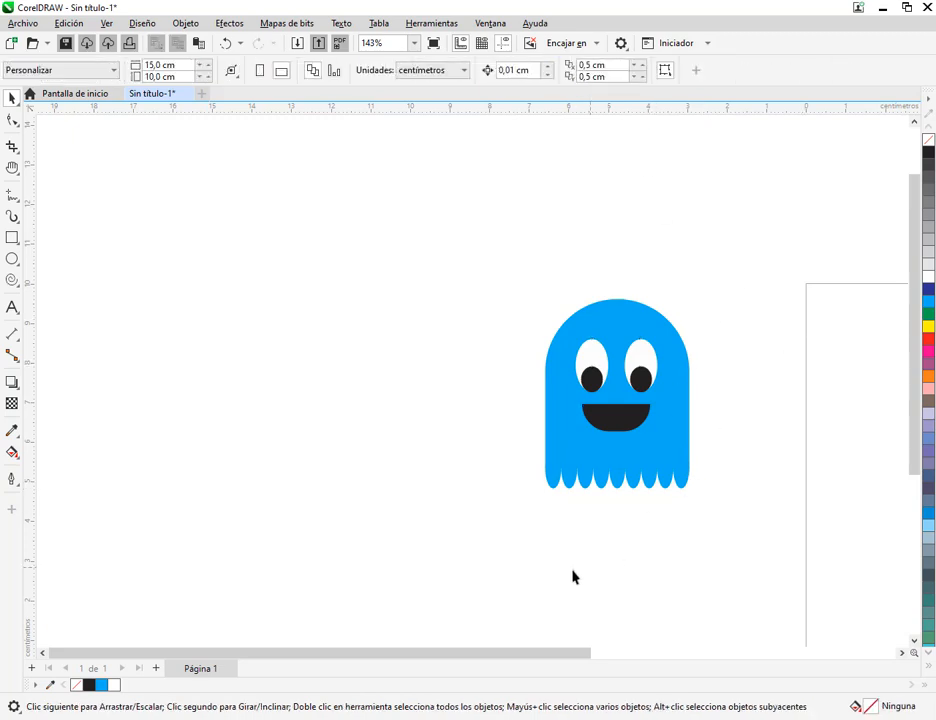
Group the nine ellipses along the ghost's lower edge
{"action": "left_click_drag", "start_coordinate": [493, 517], "coordinate": [749, 443]}
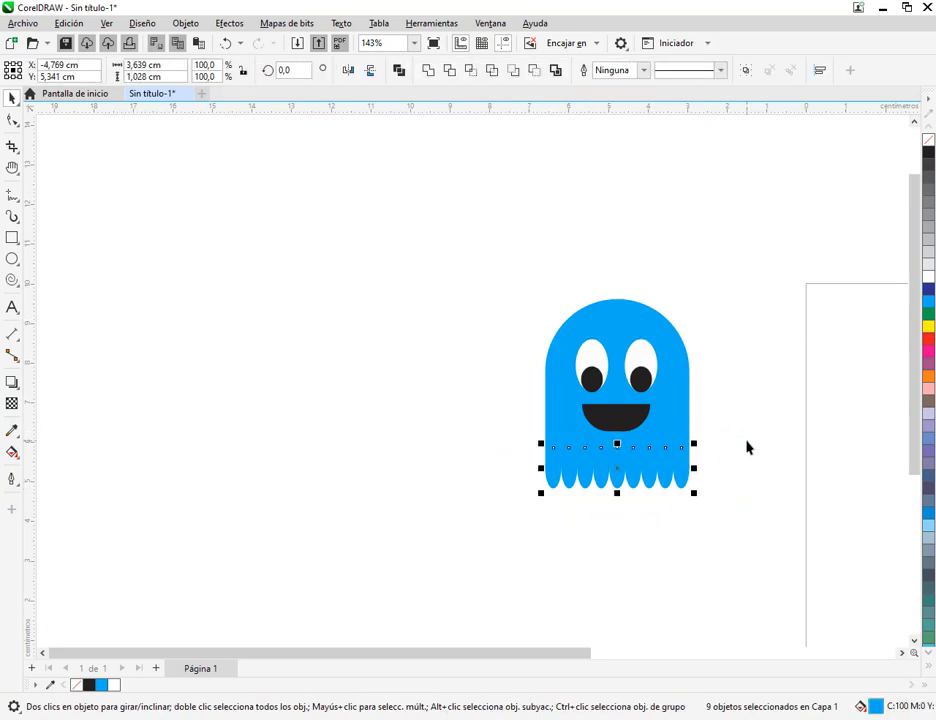
{"action": "key", "text": "ctrl+g"}
{"action": "left_click", "coordinate": [725, 460]}
Duplicate the whole ghost and place the copy to the upper left of the original
{"action": "scroll", "coordinate": [686, 453], "scroll_direction": "up", "scroll_amount": 1}
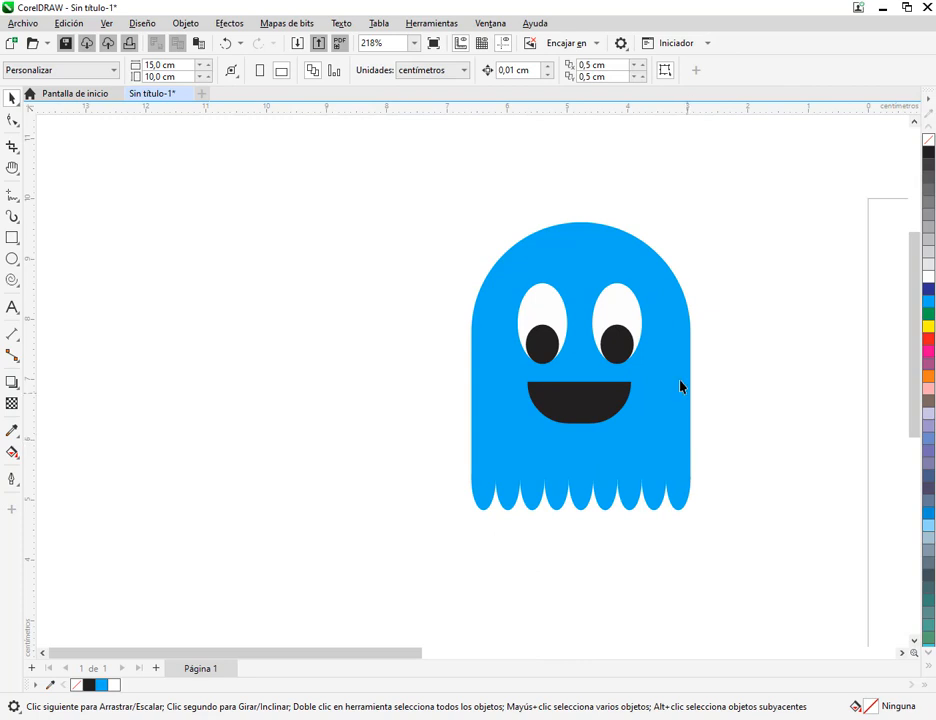
{"action": "left_click_drag", "start_coordinate": [397, 184], "coordinate": [752, 531]}
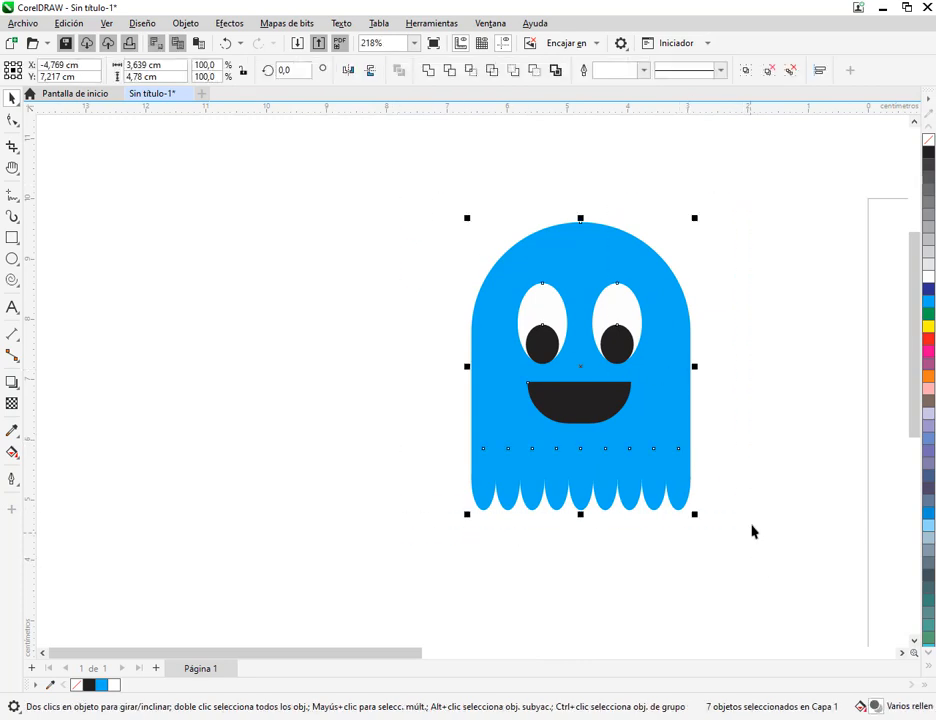
{"action": "key", "text": "ctrl+d"}
{"action": "left_click_drag", "start_coordinate": [612, 341], "coordinate": [177, 293]}
{"action": "left_click", "coordinate": [389, 358]}
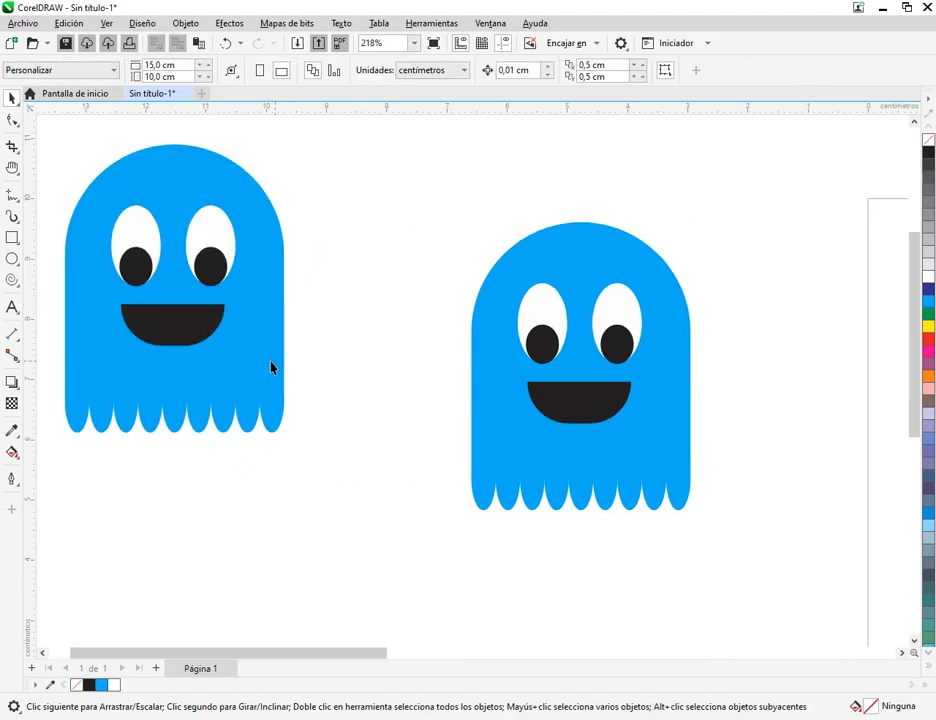
Fill the body and lower-edge ellipses of the upper-left ghost copy with orange
{"action": "left_click", "coordinate": [266, 373]}
{"action": "left_click", "coordinate": [270, 425], "text": "shift"}
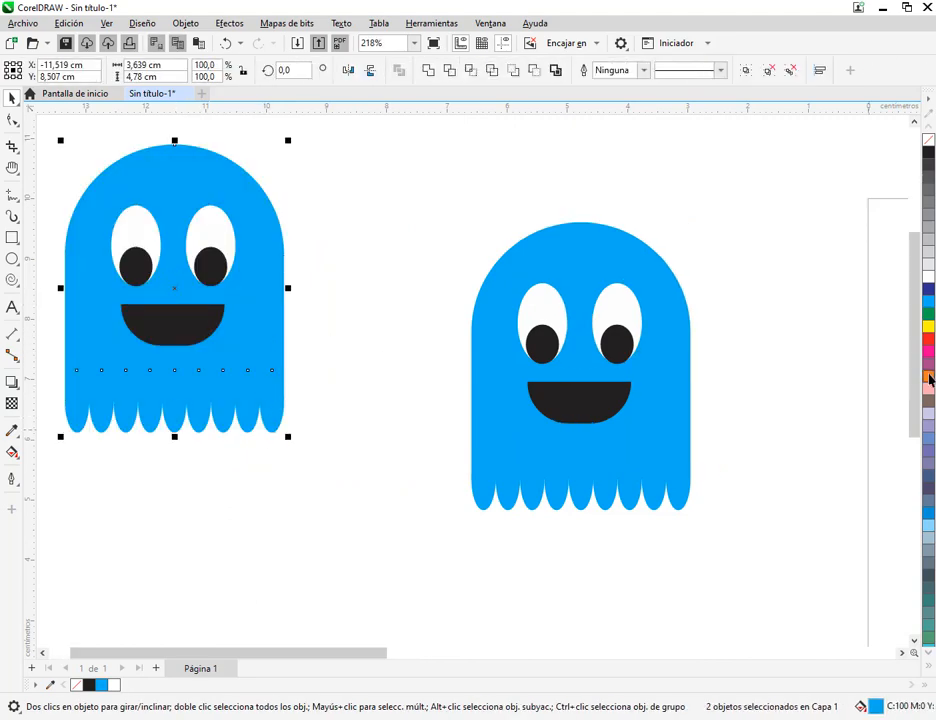
{"action": "left_click", "coordinate": [929, 378]}
{"action": "left_click", "coordinate": [740, 408]}
Duplicate the whole blue ghost below the orange one, and fill the copy's body and lower-edge ellipses with green
{"action": "scroll", "coordinate": [740, 408], "scroll_direction": "down", "scroll_amount": 3}
{"action": "left_click", "coordinate": [697, 378]}
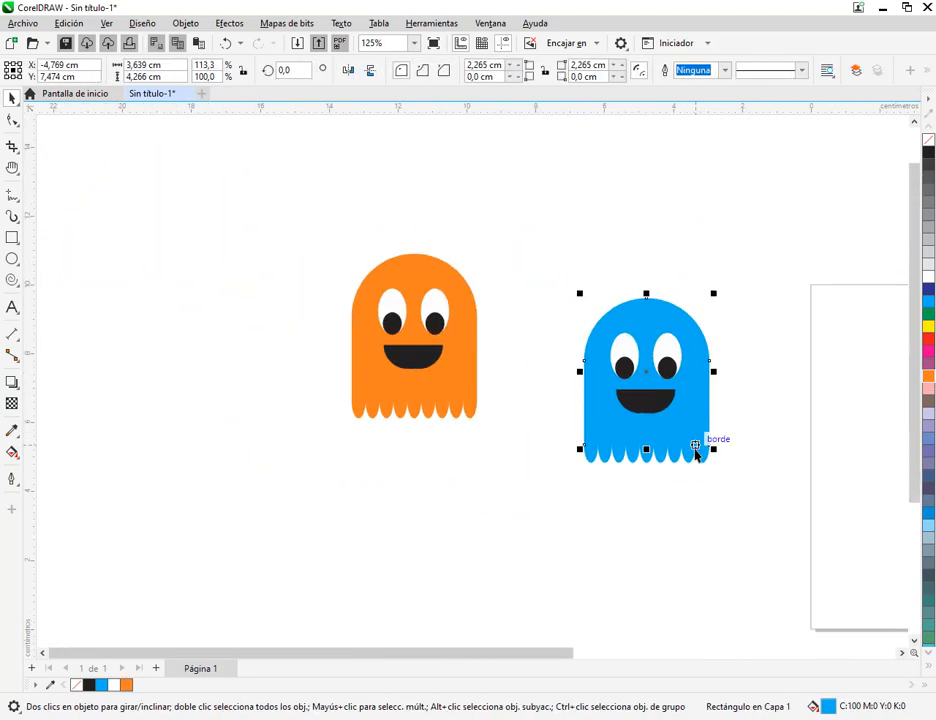
{"action": "left_click_drag", "start_coordinate": [532, 261], "coordinate": [717, 478]}
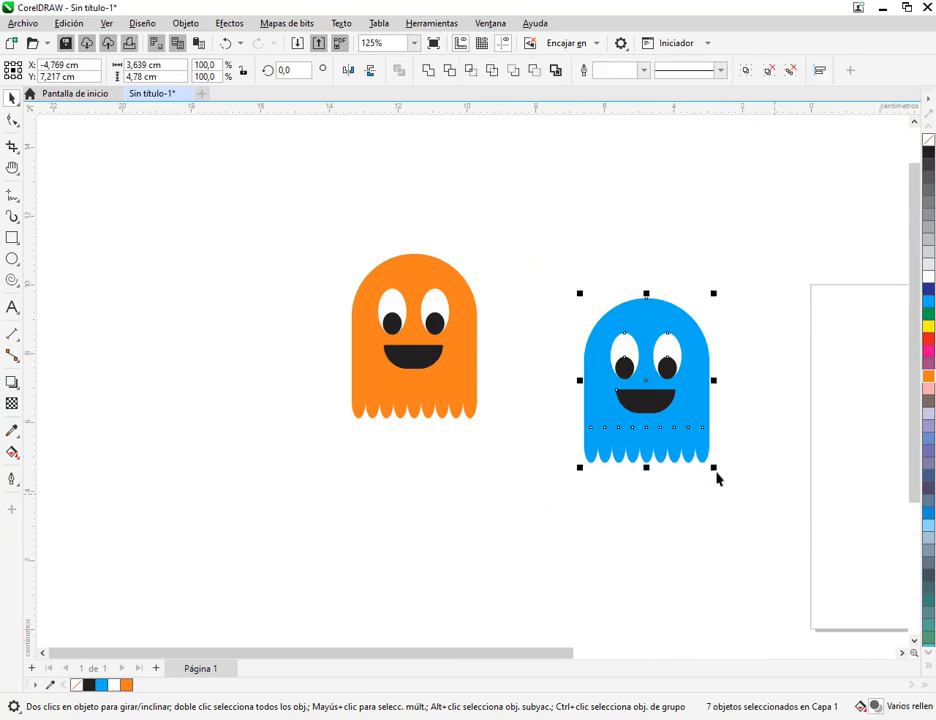
{"action": "left_click_drag", "start_coordinate": [673, 426], "coordinate": [404, 536]}
{"action": "left_click", "coordinate": [491, 565]}
{"action": "left_click", "coordinate": [452, 592]}
{"action": "left_click", "coordinate": [451, 572]}
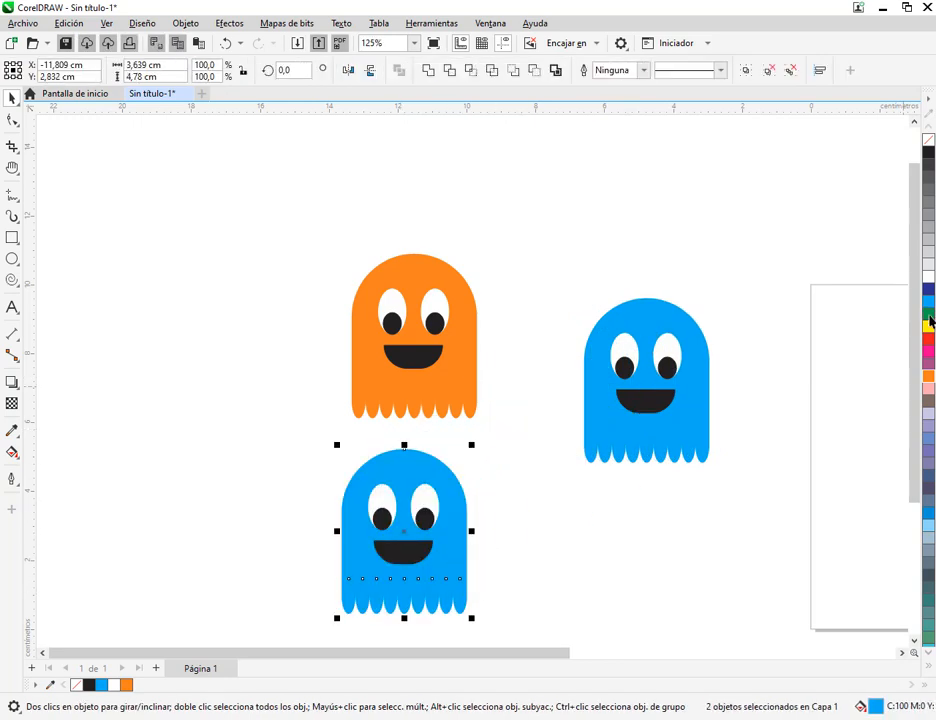
{"action": "left_click", "coordinate": [930, 316]}
{"action": "left_click", "coordinate": [530, 530]}
{"action": "left_click_drag", "start_coordinate": [514, 537], "coordinate": [433, 450]}
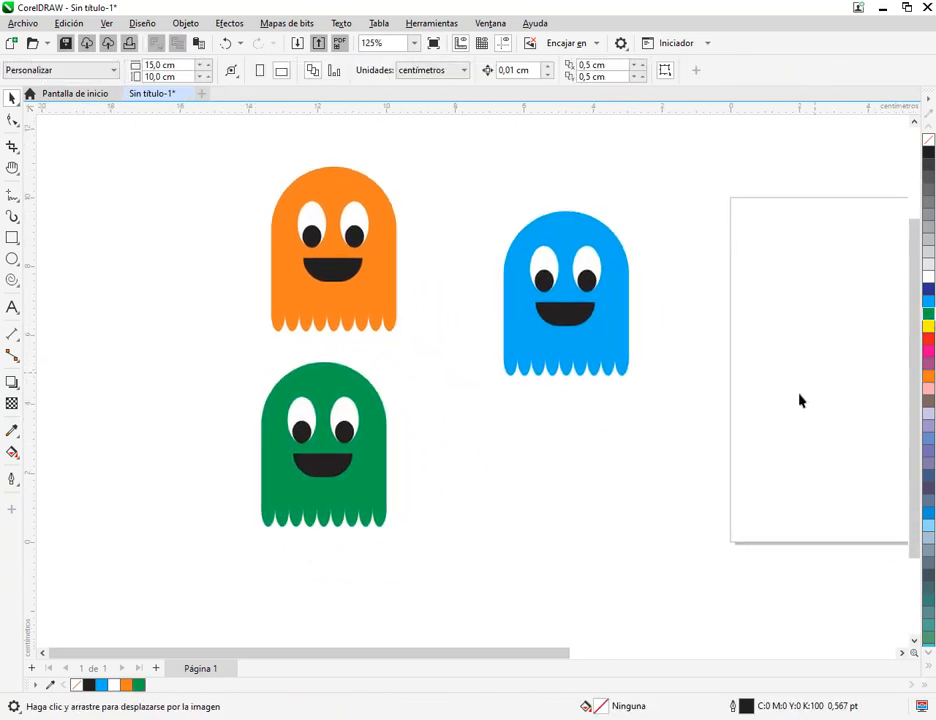
Move the orange ghost slightly up, and group the parts of each ghost into its own group
{"action": "left_click_drag", "start_coordinate": [340, 233], "coordinate": [428, 355]}
{"action": "left_click_drag", "start_coordinate": [363, 246], "coordinate": [360, 229]}
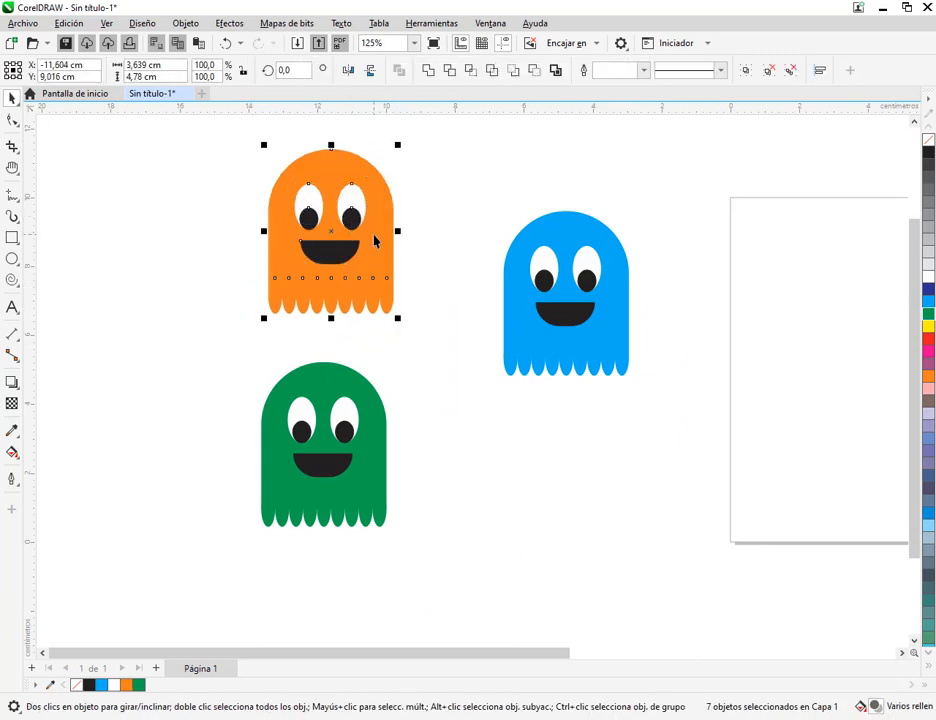
{"action": "left_click_drag", "start_coordinate": [464, 182], "coordinate": [701, 456]}
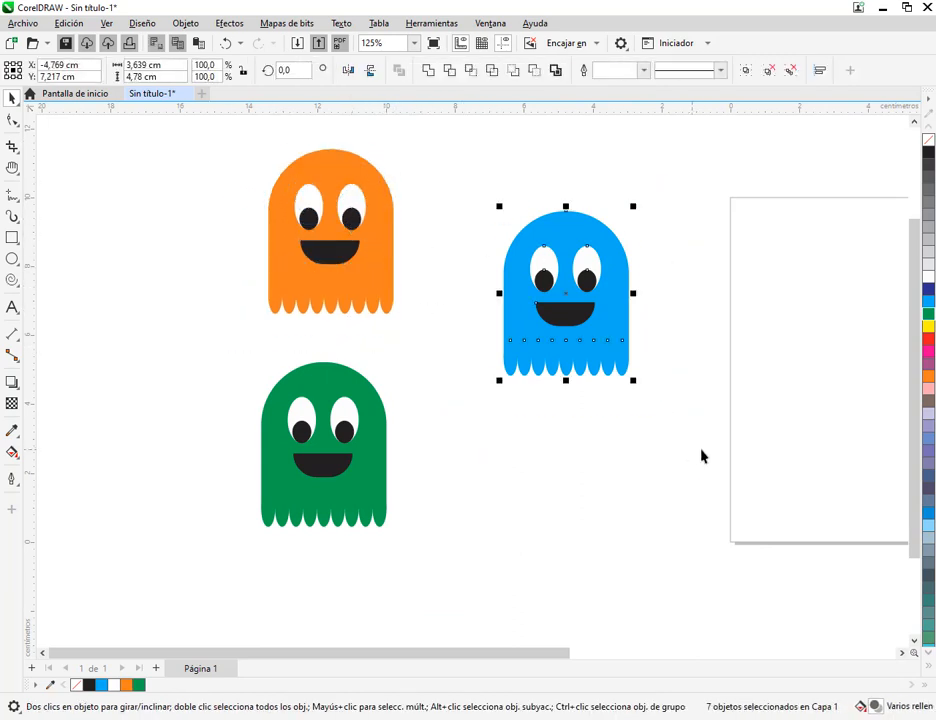
{"action": "key", "text": "ctrl+f"}
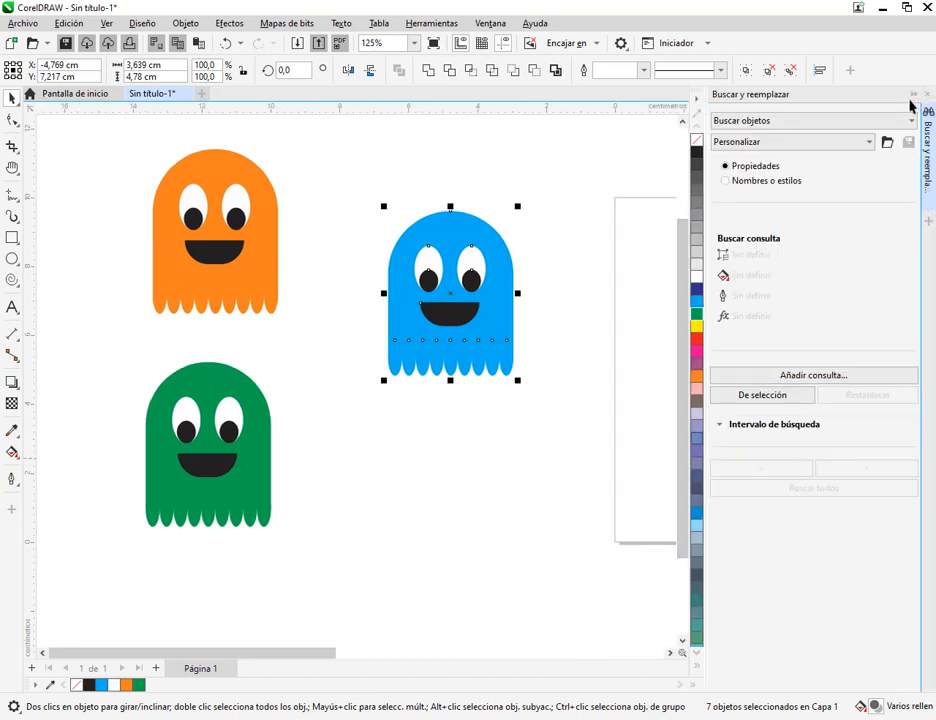
{"action": "left_click", "coordinate": [928, 95]}
{"action": "key", "text": "ctrl+g"}
{"action": "left_click_drag", "start_coordinate": [217, 340], "coordinate": [457, 578]}
{"action": "left_click", "coordinate": [480, 557]}
{"action": "scroll", "coordinate": [606, 369], "scroll_direction": "down", "scroll_amount": 3}
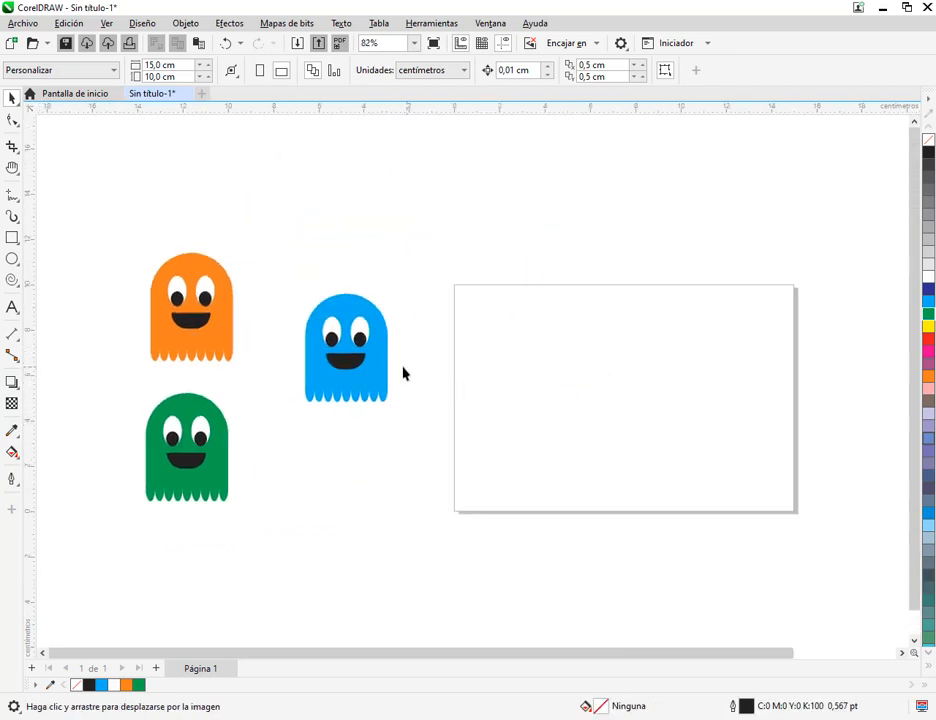
Try scaling the grouped blue ghost down to 10 %, and undo the scaling
{"action": "left_click", "coordinate": [371, 387]}
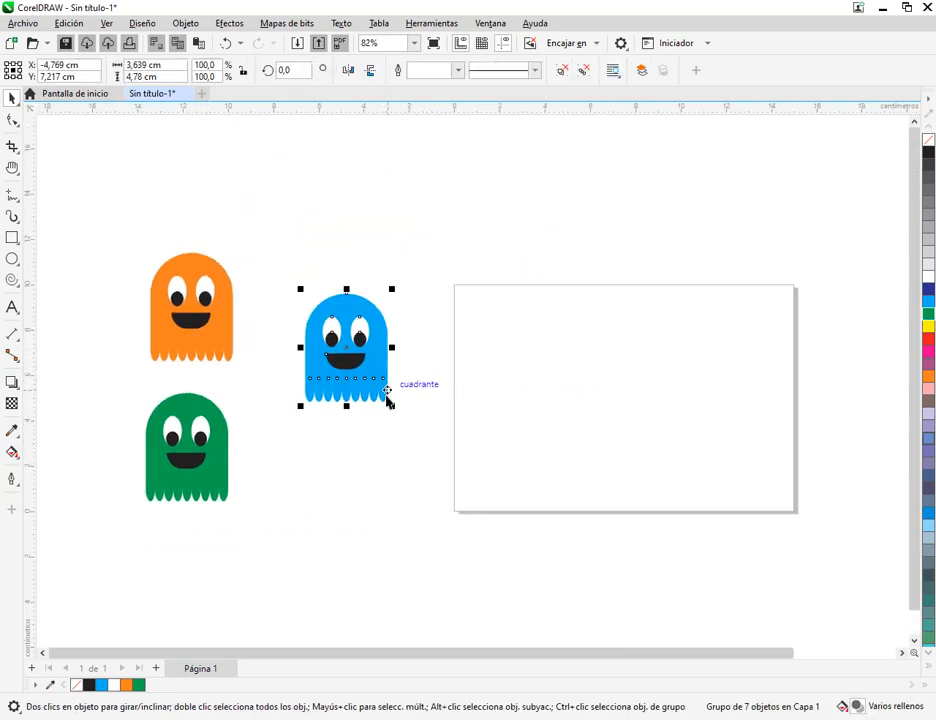
{"action": "left_click_drag", "start_coordinate": [389, 407], "coordinate": [310, 302]}
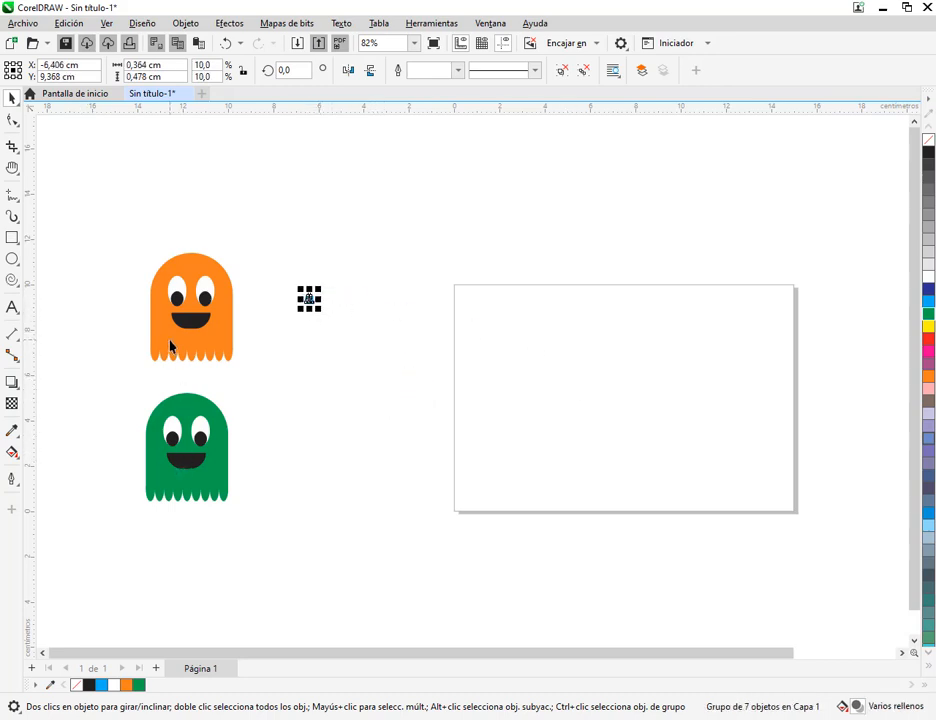
{"action": "key", "text": "ctrl+z"}
Scale all three ghosts down together to about 7.2 % and place them inside the page's left half
{"action": "left_click_drag", "start_coordinate": [109, 230], "coordinate": [480, 568]}
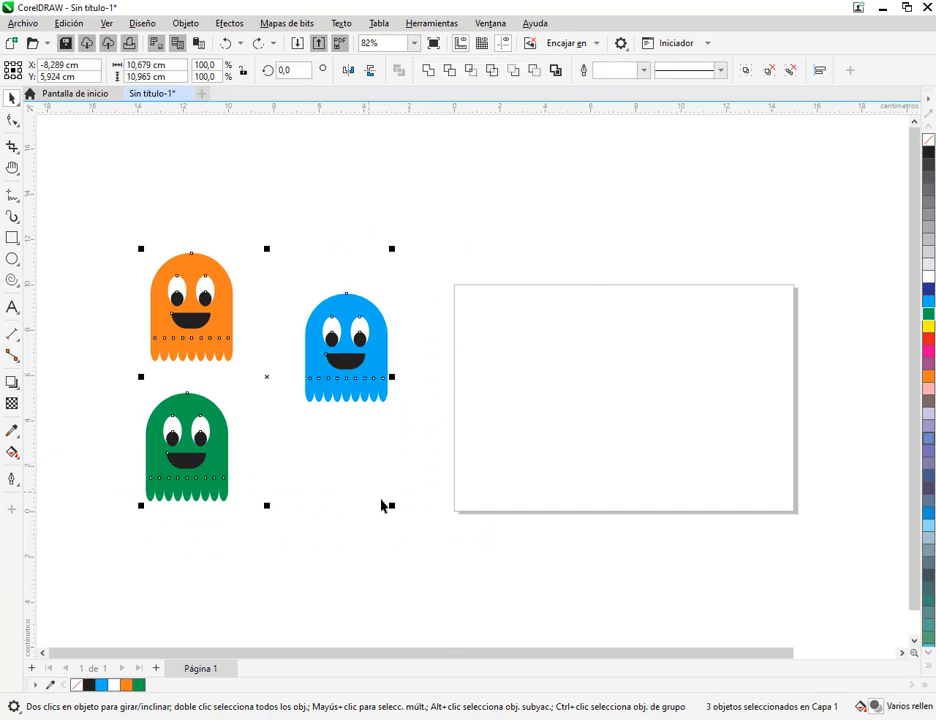
{"action": "left_click_drag", "start_coordinate": [391, 509], "coordinate": [527, 389]}
{"action": "left_click", "coordinate": [548, 395]}
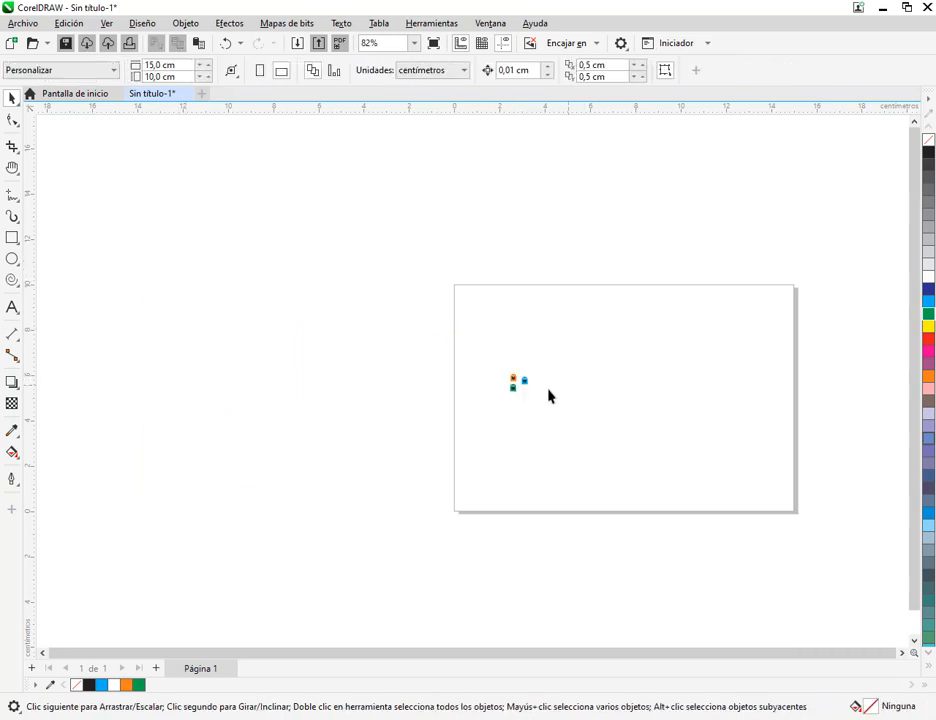
Ungroup the reduced blue ghost into its separate parts
{"action": "scroll", "coordinate": [550, 392], "scroll_direction": "up", "scroll_amount": 3}
{"action": "scroll", "coordinate": [562, 384], "scroll_direction": "up", "scroll_amount": 1}
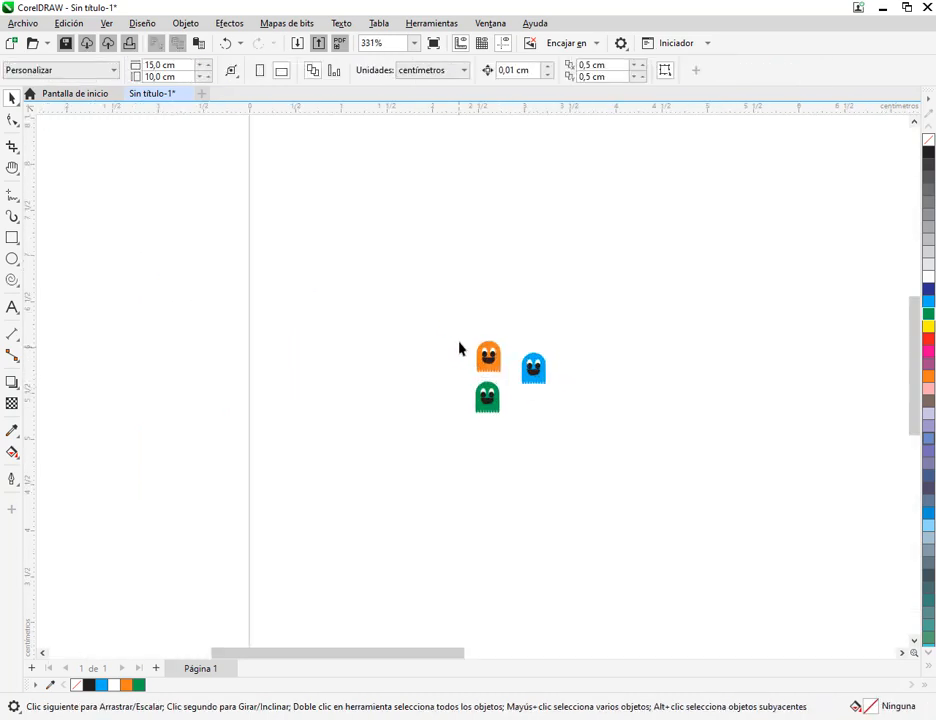
{"action": "scroll", "coordinate": [535, 408], "scroll_direction": "up", "scroll_amount": 2}
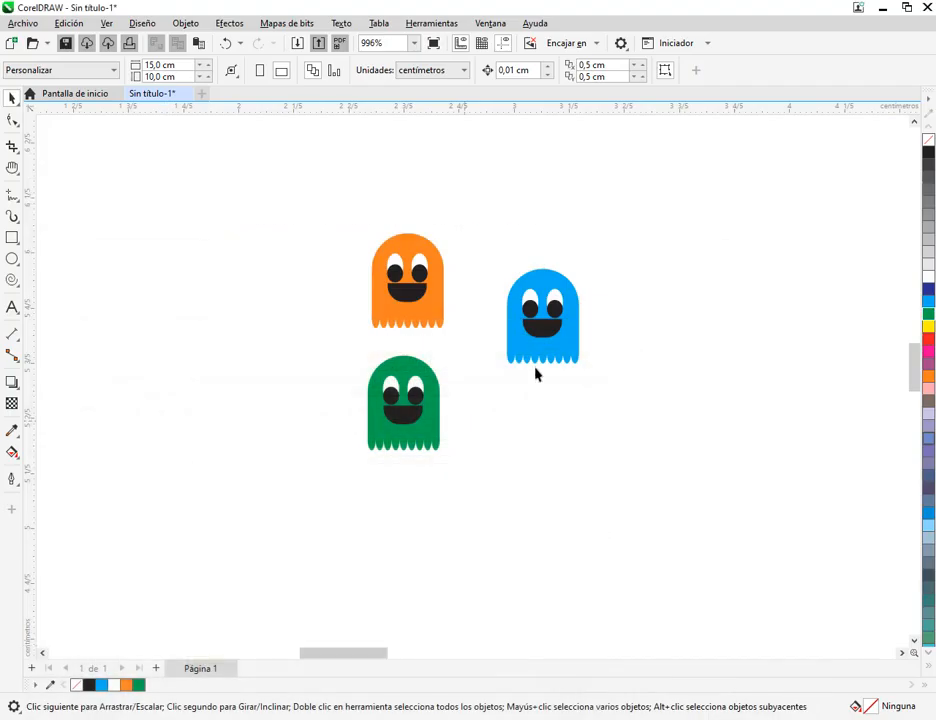
{"action": "left_click", "coordinate": [573, 305]}
{"action": "scroll", "coordinate": [594, 328], "scroll_direction": "up", "scroll_amount": 1}
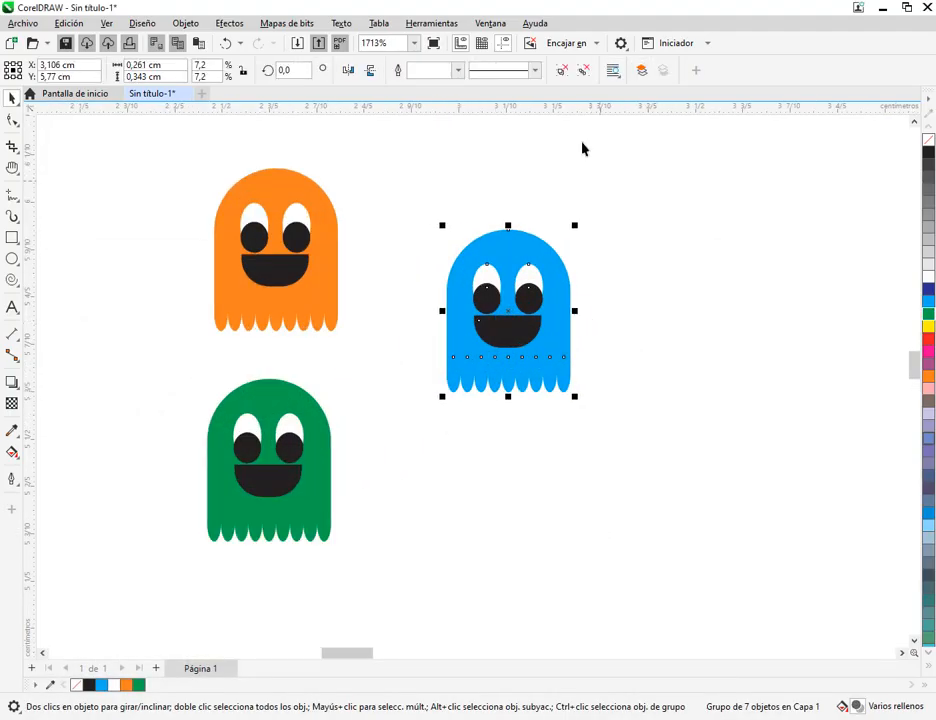
{"action": "left_click", "coordinate": [597, 330]}
{"action": "left_click", "coordinate": [566, 328]}
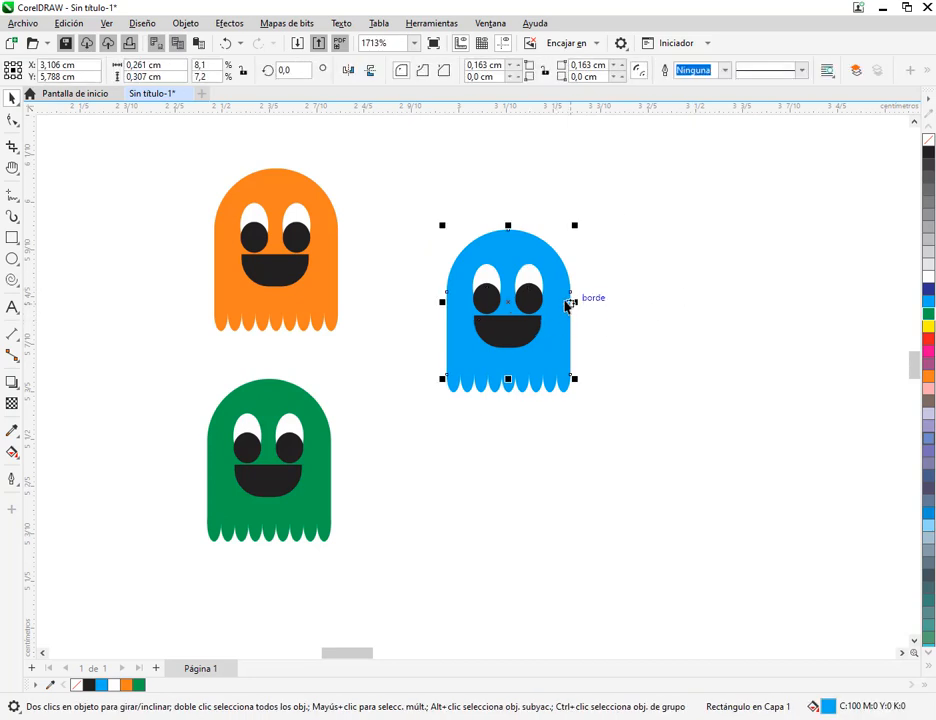
Widen the blue ghost's body and lower edge together about their centre to about 0.33 cm, leaving the face as it is
{"action": "left_click_drag", "start_coordinate": [588, 312], "coordinate": [611, 314]}
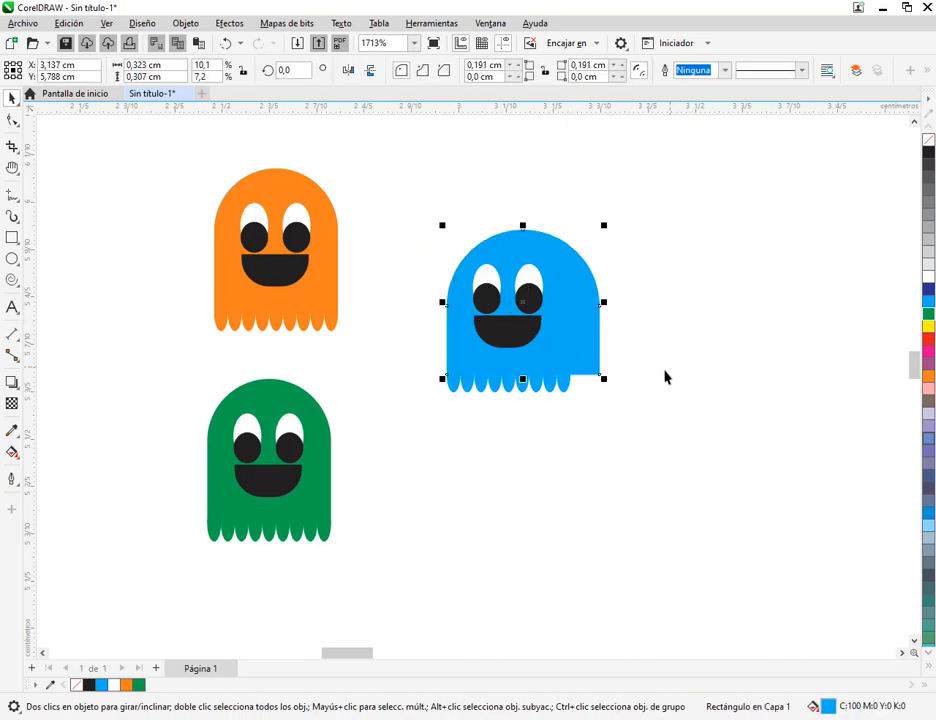
{"action": "key", "text": "ctrl+z"}
{"action": "left_click", "coordinate": [550, 388], "text": "shift"}
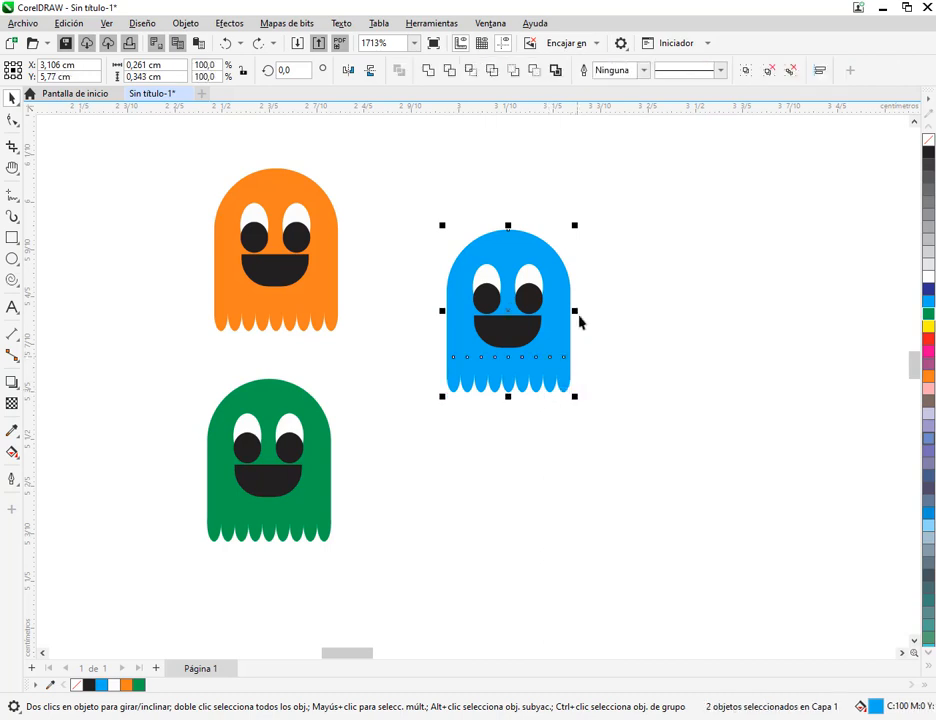
{"action": "left_click_drag", "start_coordinate": [576, 317], "coordinate": [594, 320]}
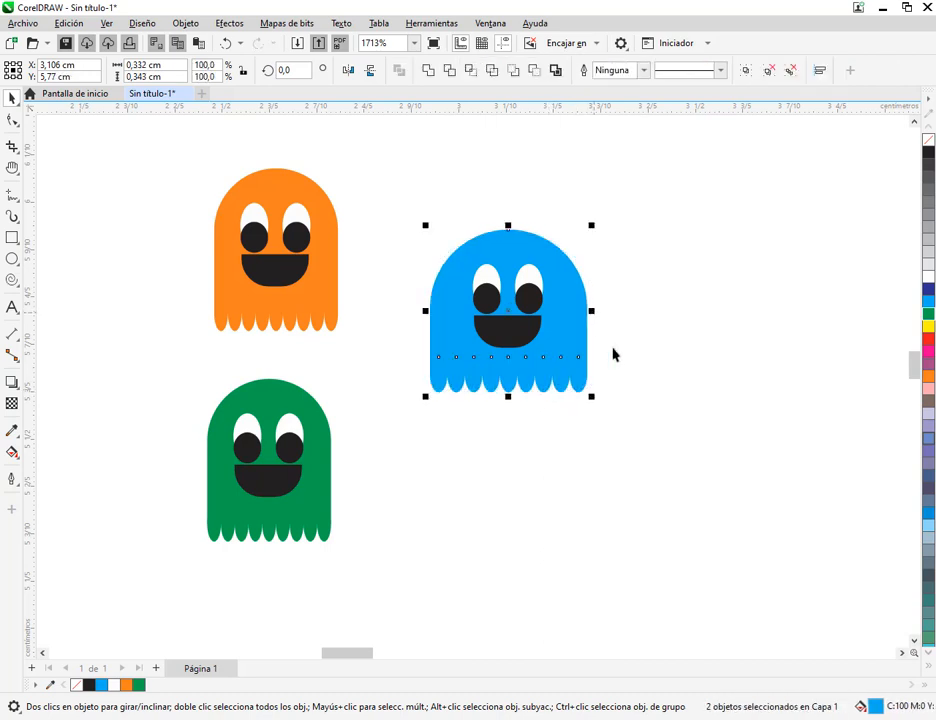
{"action": "left_click", "coordinate": [659, 406]}
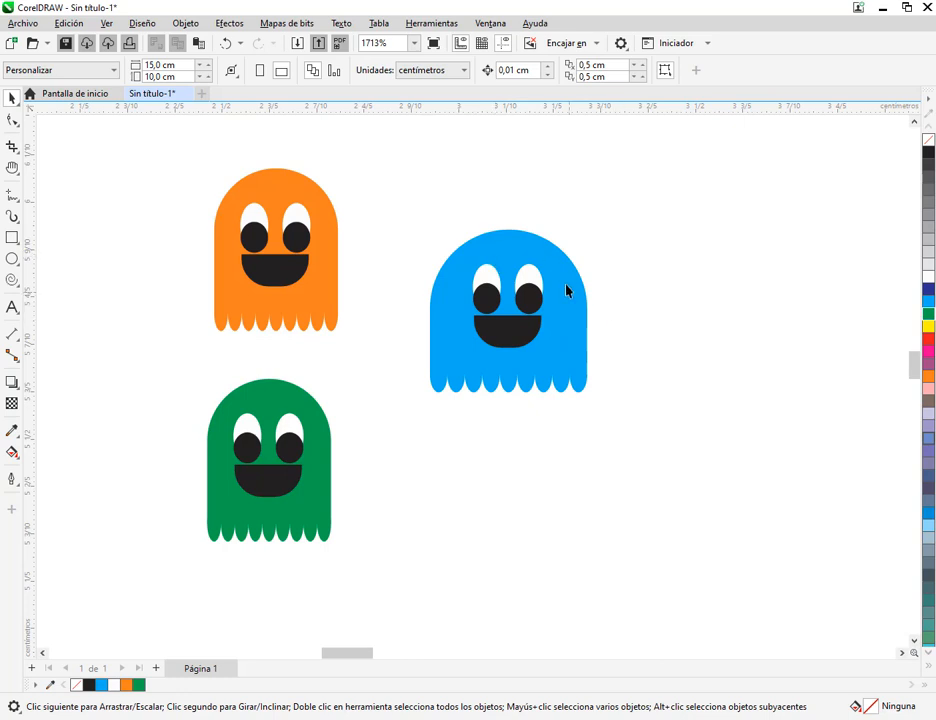
Delete the reduced orange and green ghosts from the page
{"action": "left_click_drag", "start_coordinate": [160, 141], "coordinate": [394, 583]}
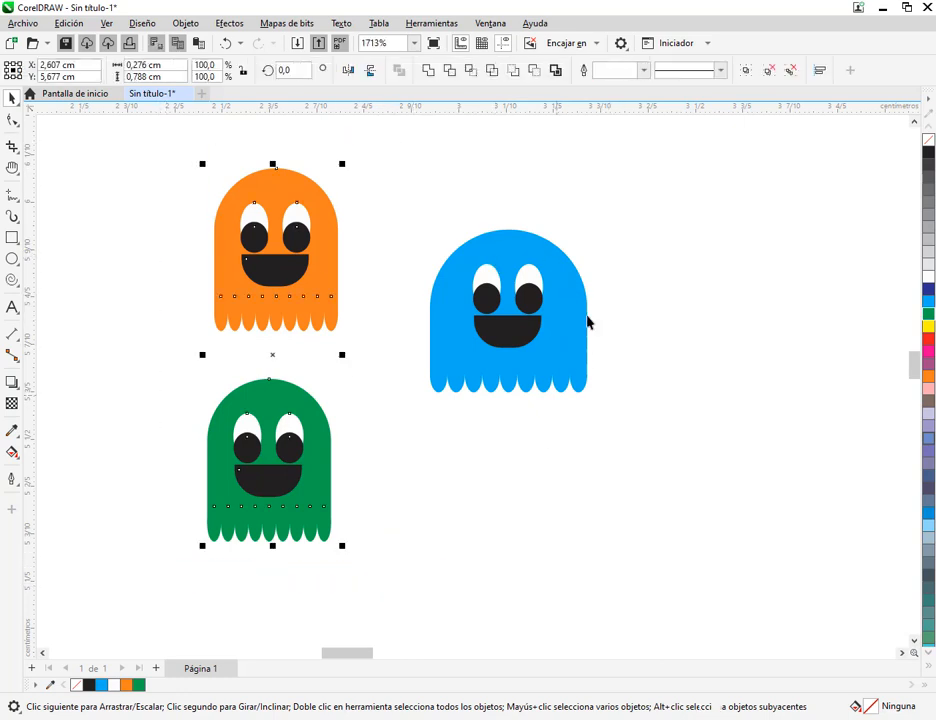
{"action": "key", "text": "Delete"}
{"action": "left_click_drag", "start_coordinate": [393, 190], "coordinate": [685, 490]}
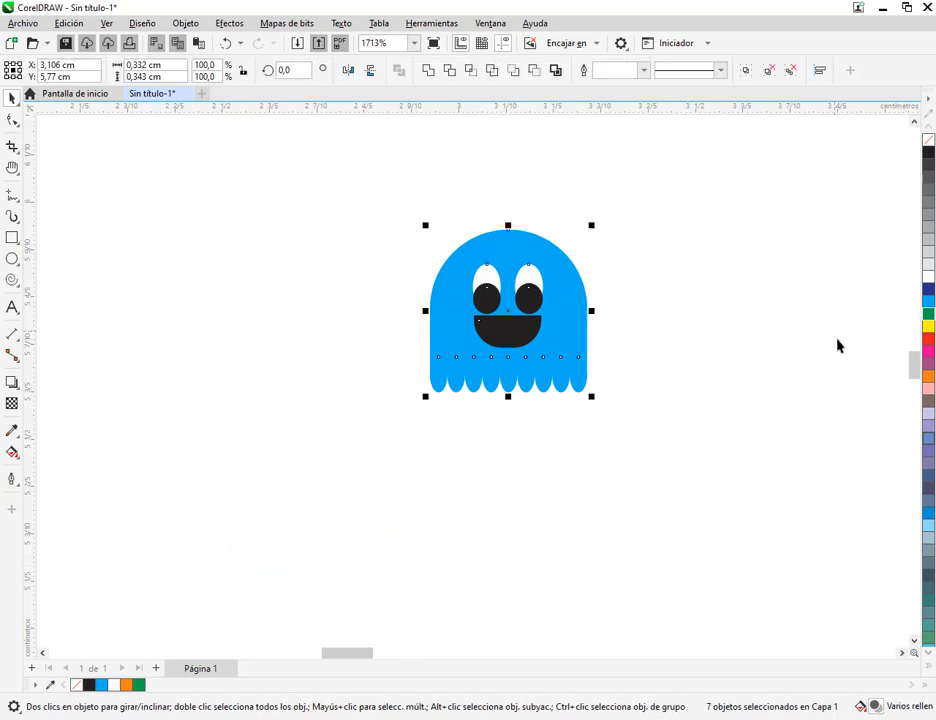
{"action": "left_click", "coordinate": [487, 499]}
{"action": "scroll", "coordinate": [535, 382], "scroll_direction": "down", "scroll_amount": 2}
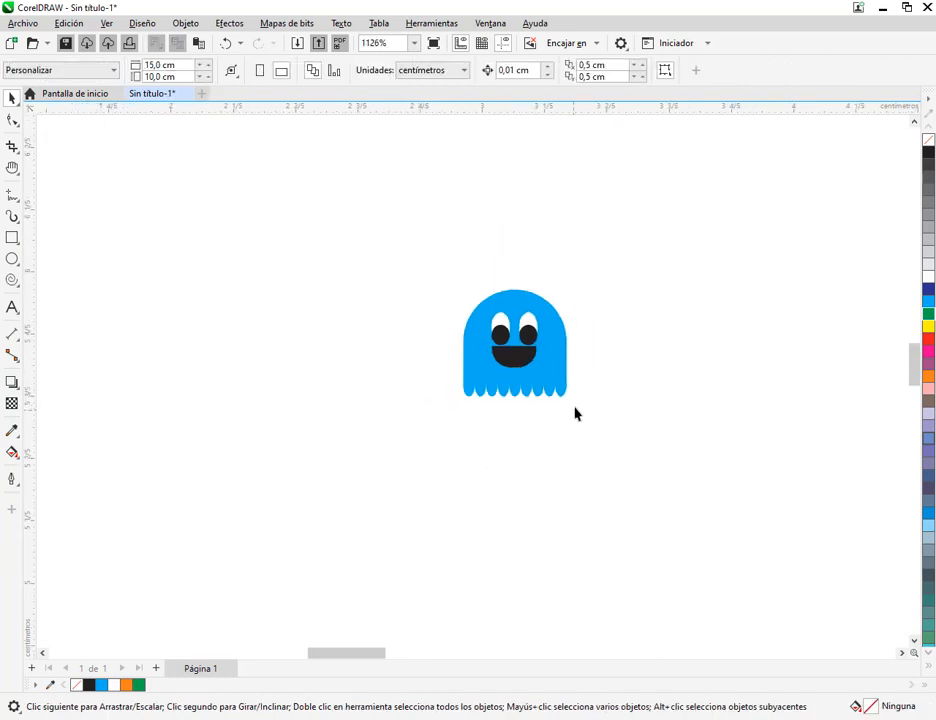
{"action": "scroll", "coordinate": [575, 413], "scroll_direction": "down", "scroll_amount": 3}
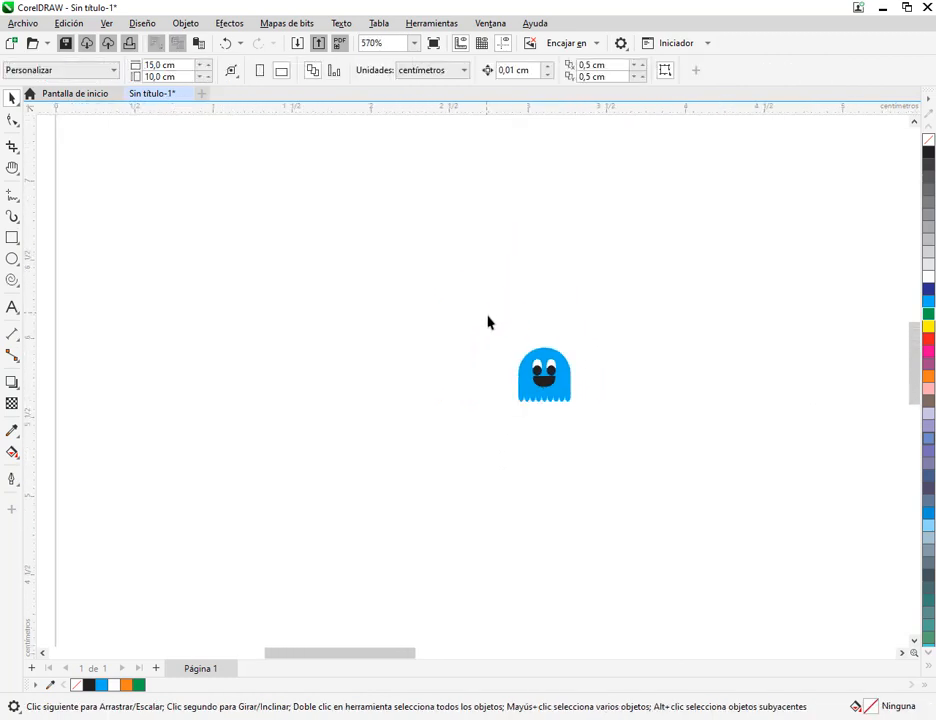
Close the untitled document containing the ghost
{"action": "left_click_drag", "start_coordinate": [487, 317], "coordinate": [613, 471]}
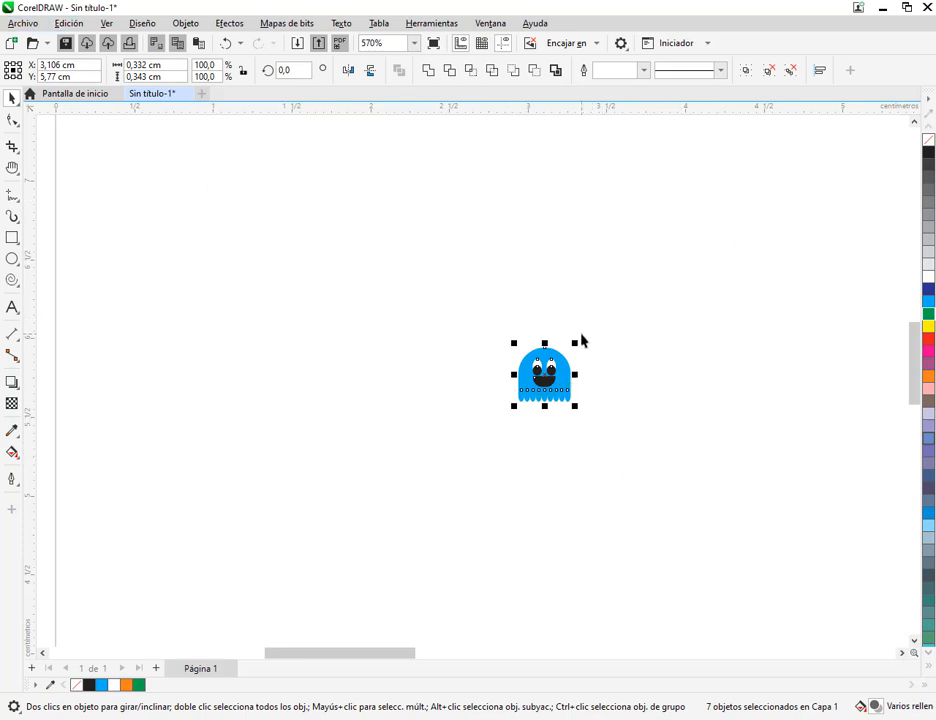
{"action": "scroll", "coordinate": [552, 320], "scroll_direction": "down", "scroll_amount": 2}
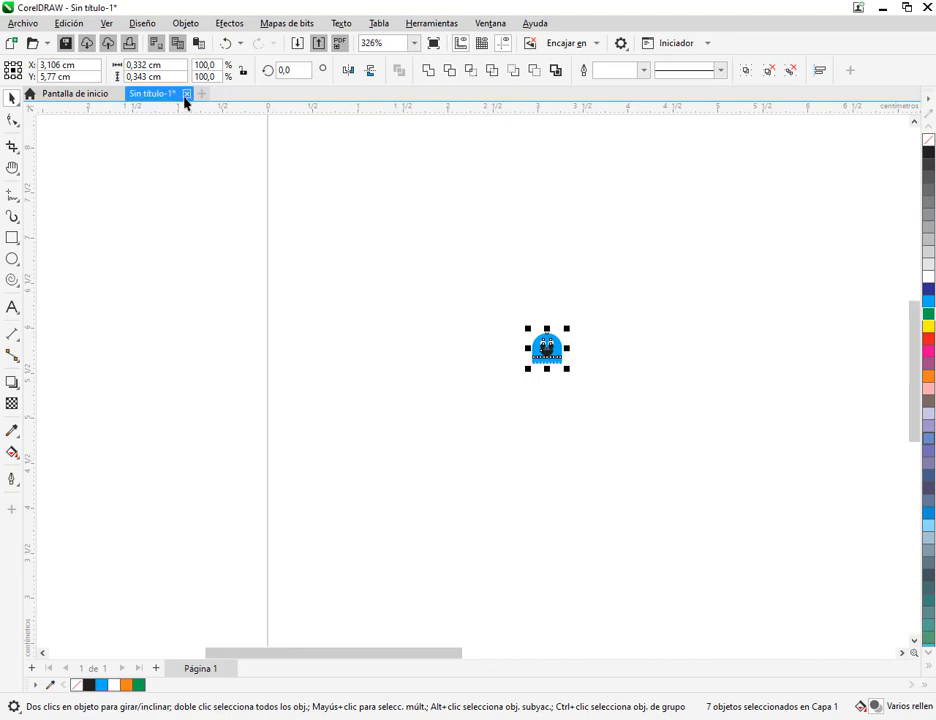
{"action": "left_click", "coordinate": [186, 94]}
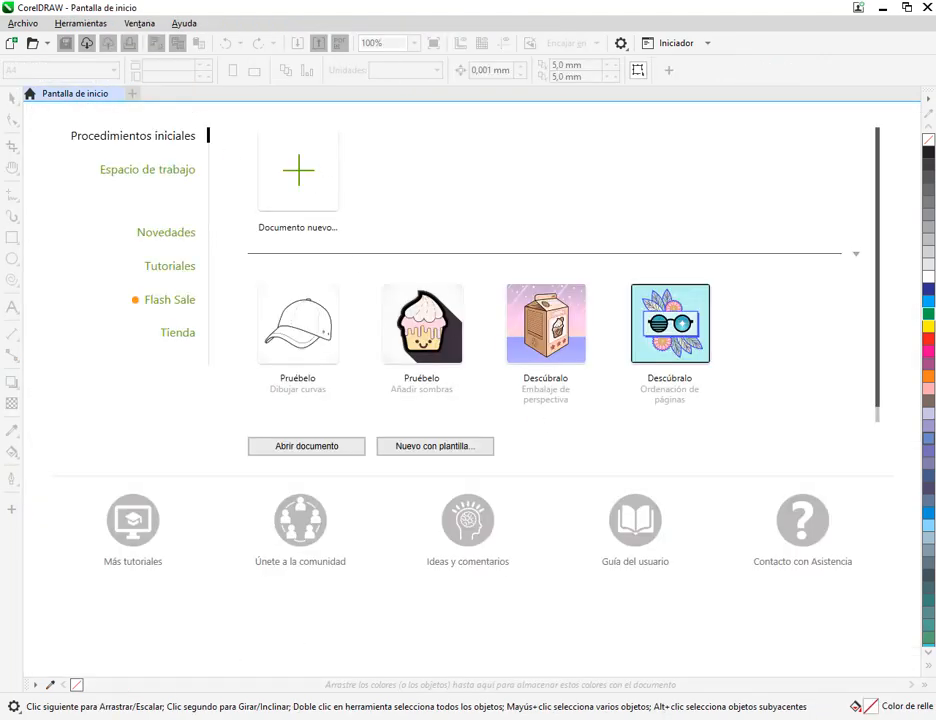
Switch to the Google Meet call to attend to the raised-hand notification, and return to CorelDRAW
{"action": "left_click", "coordinate": [79, 657]}
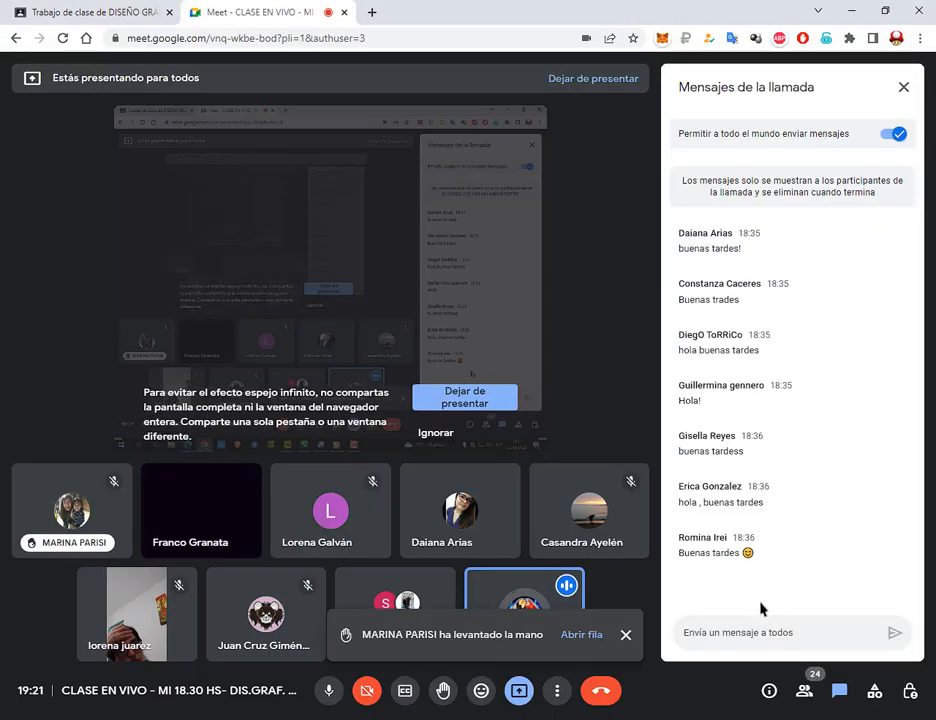
{"action": "left_click", "coordinate": [626, 634]}
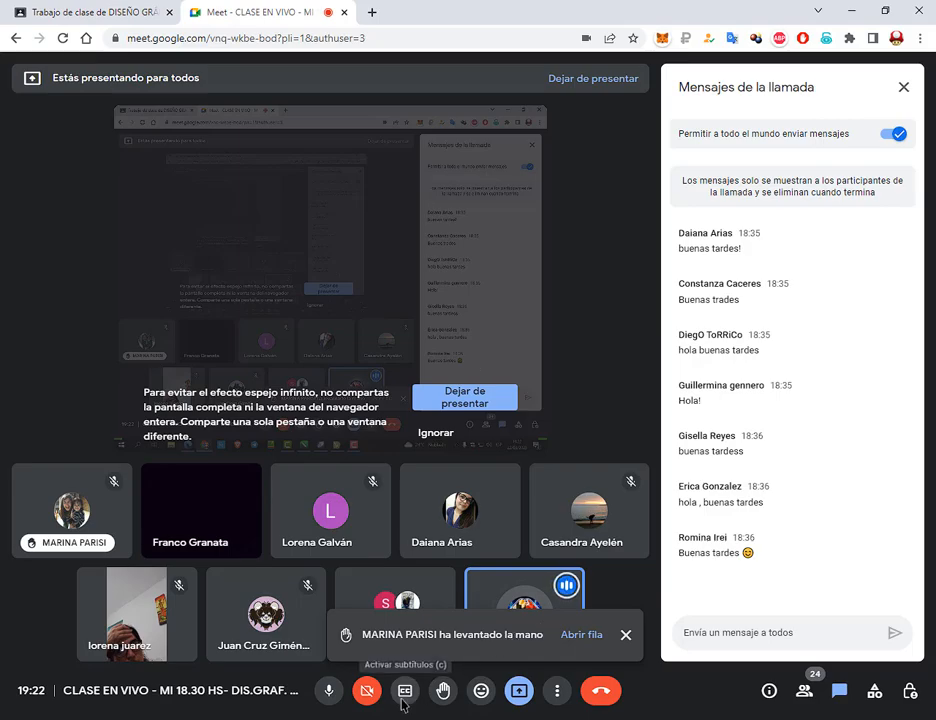
{"action": "key", "text": "alt+Tab"}
Create a new document from the "CMYK predeterminadas" preset with a landscape page of 297 by 210 mm
{"action": "left_click", "coordinate": [318, 158]}
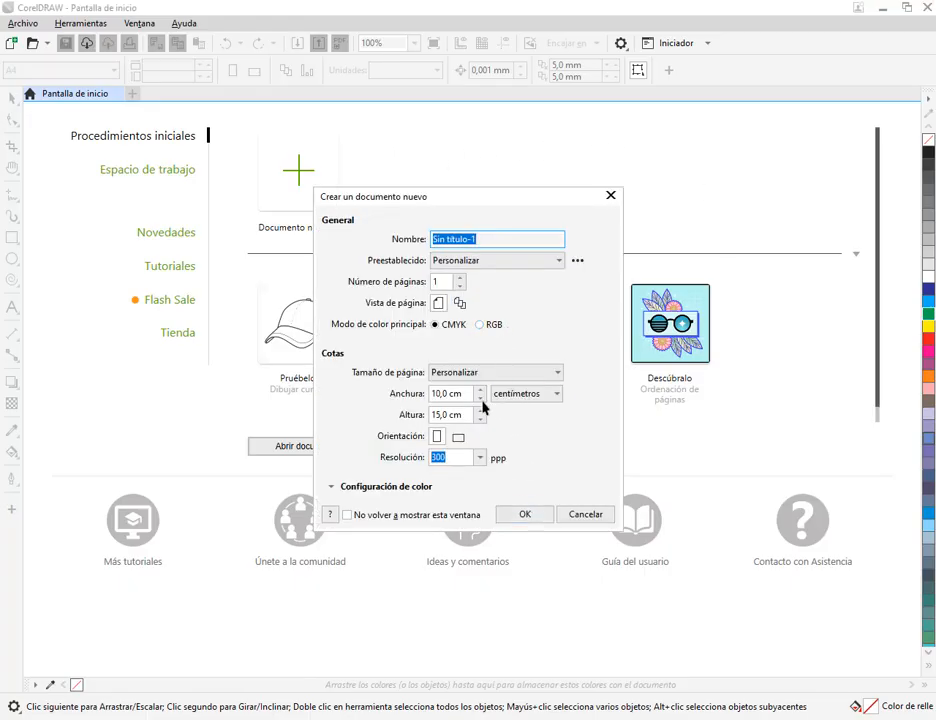
{"action": "left_click", "coordinate": [468, 262]}
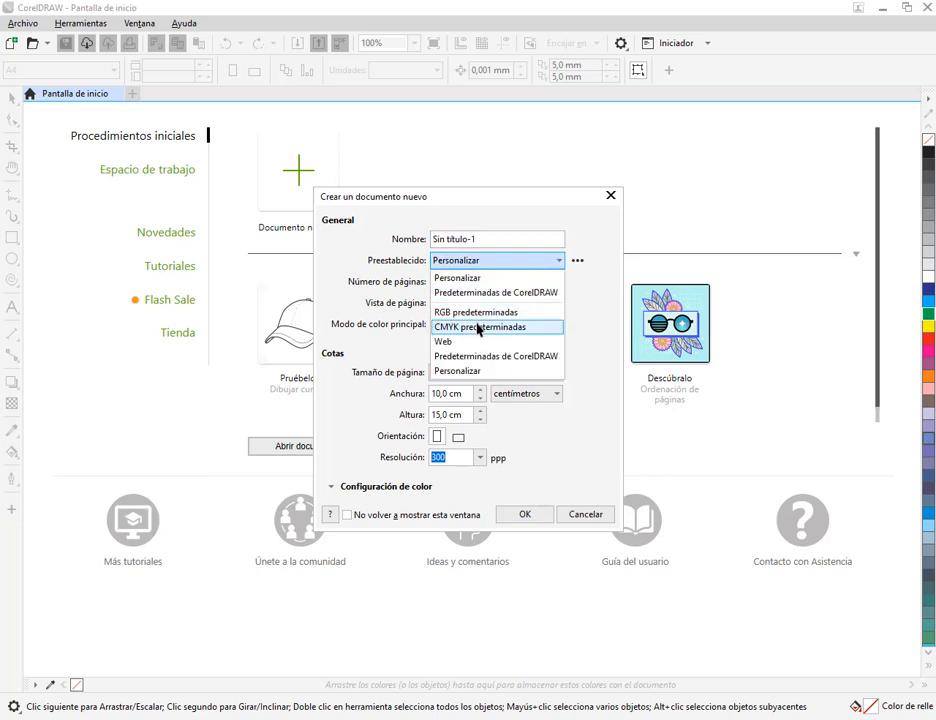
{"action": "left_click", "coordinate": [478, 327]}
{"action": "left_click", "coordinate": [532, 515]}
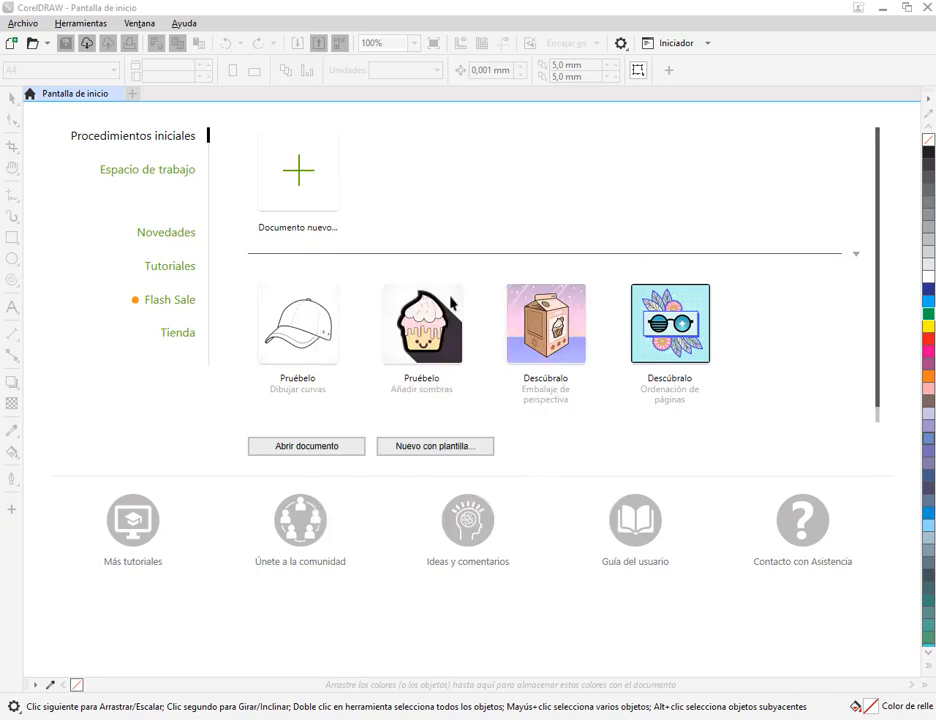
{"action": "left_click", "coordinate": [270, 70]}
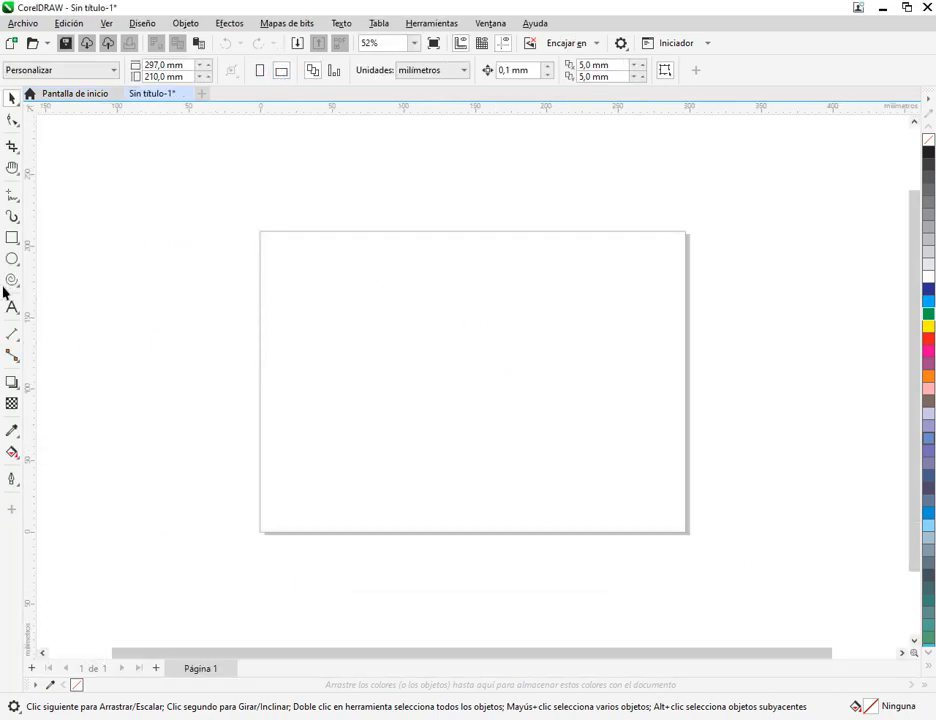
Switch to the MANUAL COREL.pdf window to view the Pac-Man maze practice on page 178
{"action": "left_click", "coordinate": [243, 718]}
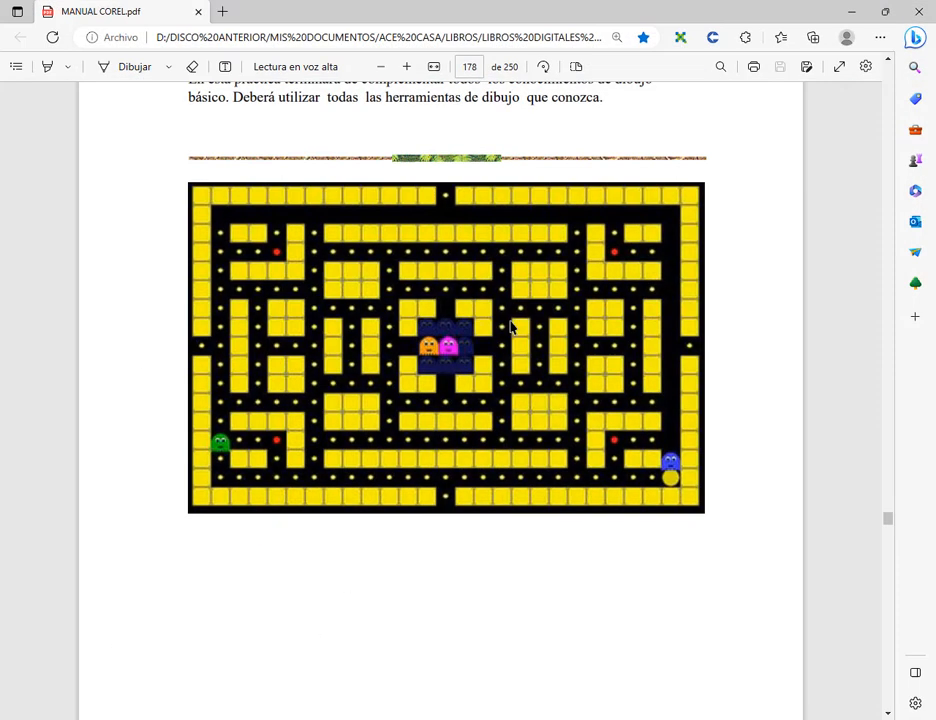
Return to CorelDRAW and draw a graph-paper grid of 20 columns by 12 rows, about 253 by 139 mm, on the page
{"action": "left_click", "coordinate": [853, 11]}
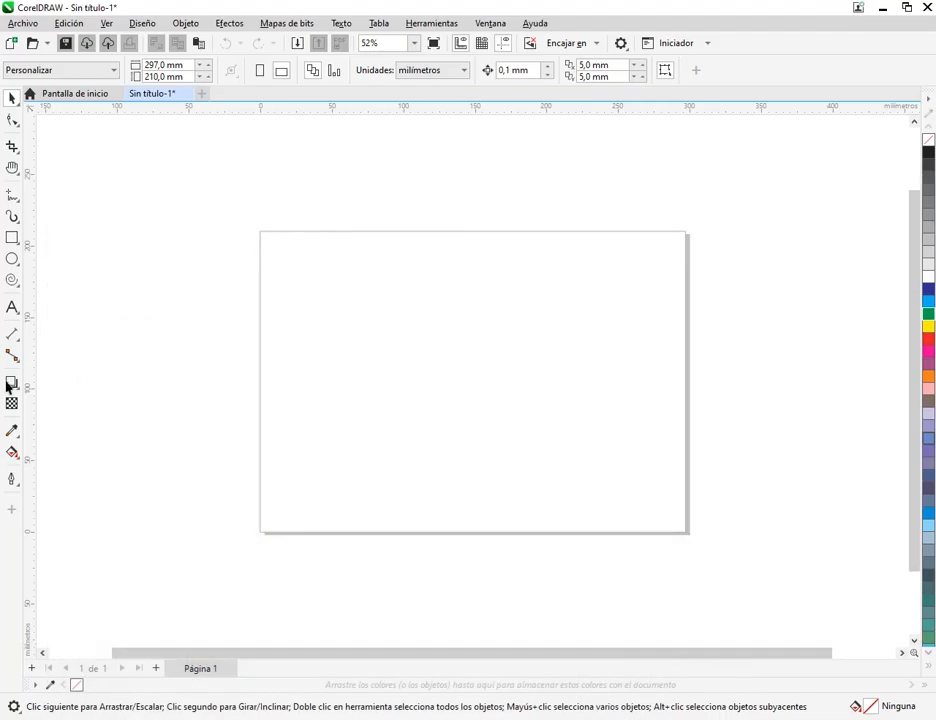
{"action": "left_click", "coordinate": [15, 279]}
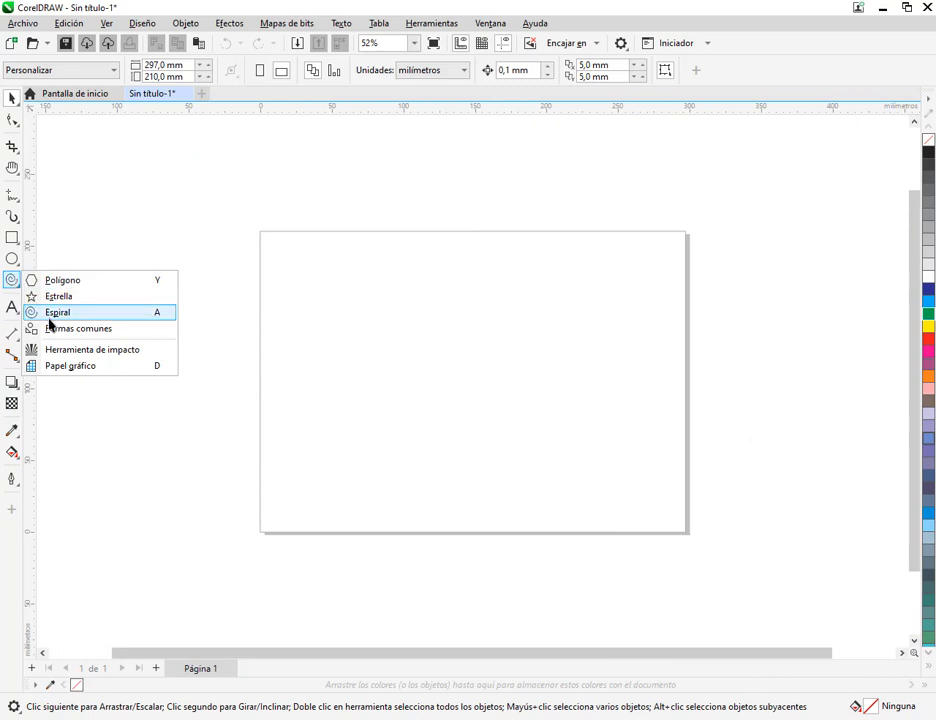
{"action": "left_click", "coordinate": [65, 370]}
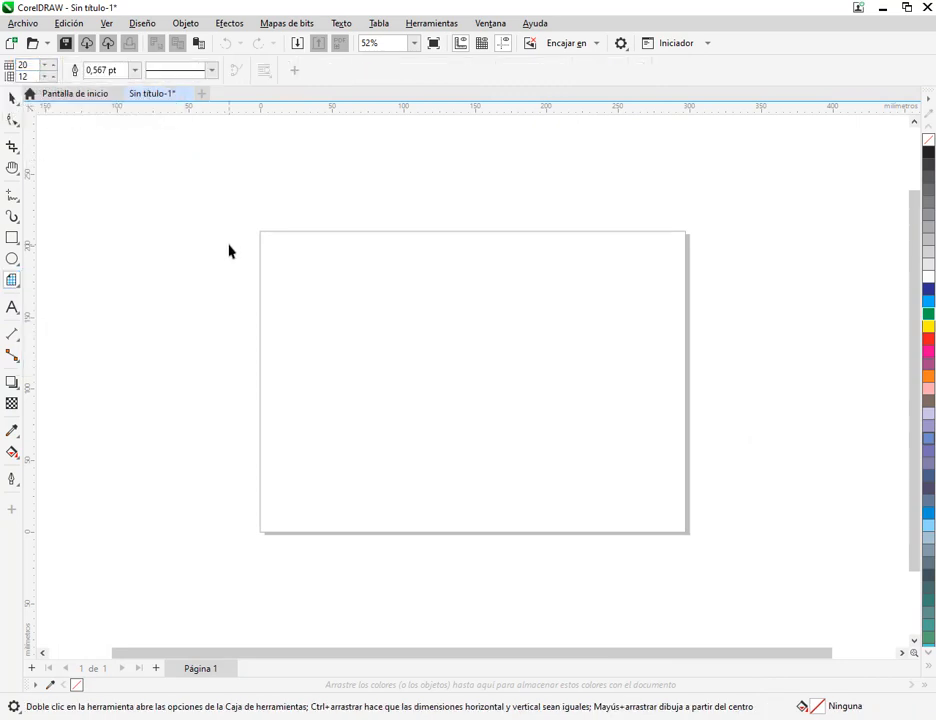
{"action": "left_click_drag", "start_coordinate": [294, 262], "coordinate": [329, 288]}
{"action": "left_click_drag", "start_coordinate": [411, 334], "coordinate": [657, 468]}
{"action": "left_click", "coordinate": [11, 97]}
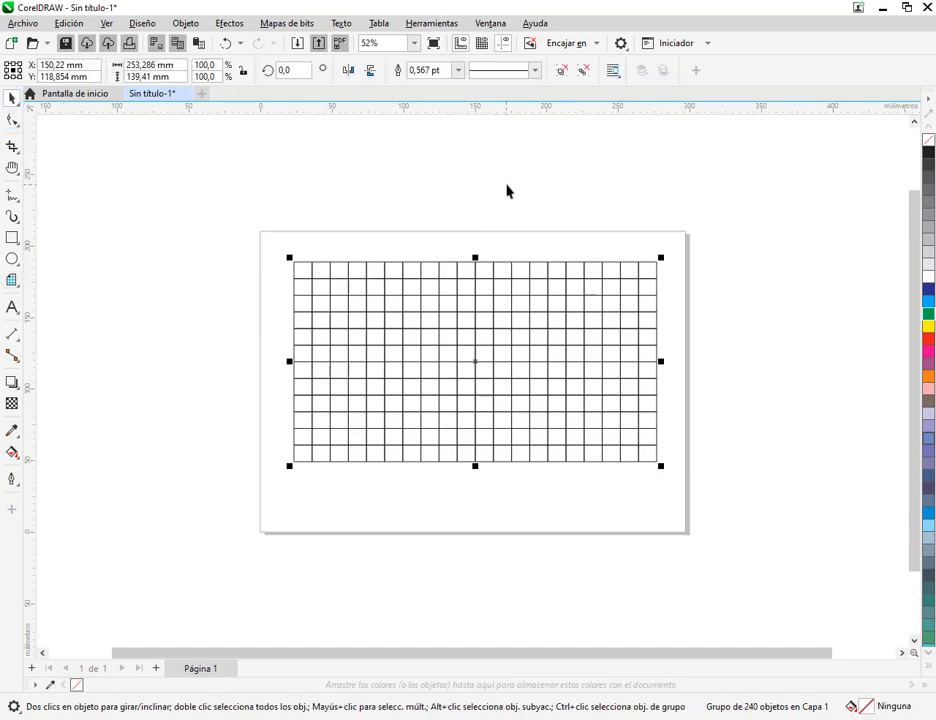
{"action": "left_click", "coordinate": [507, 192]}
Fill the whole grid with yellow and ungroup it into separate cells
{"action": "scroll", "coordinate": [374, 262], "scroll_direction": "up", "scroll_amount": 4}
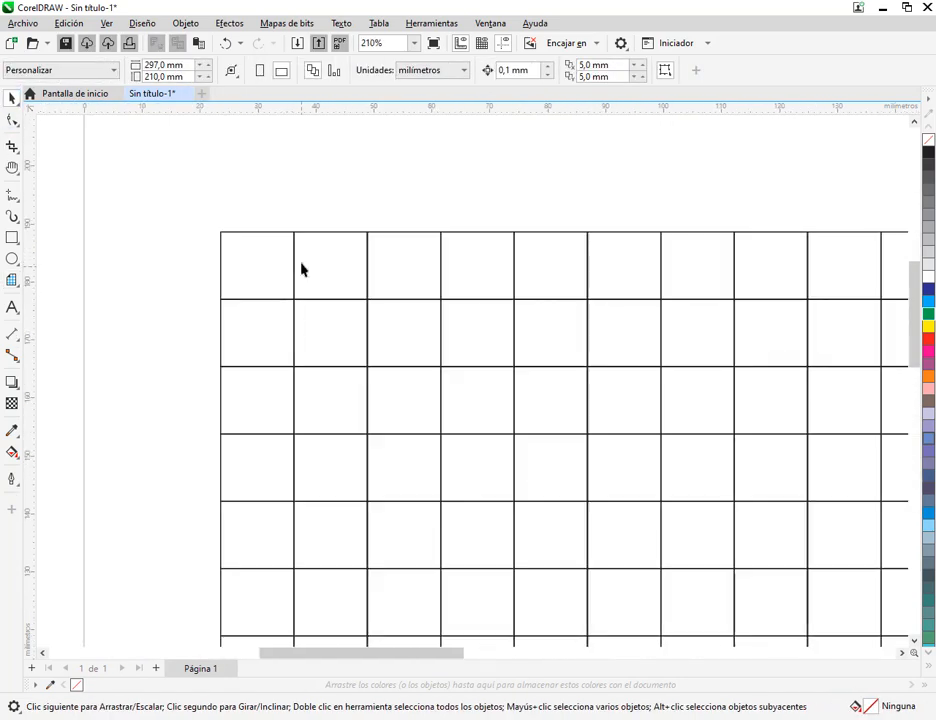
{"action": "left_click", "coordinate": [367, 280]}
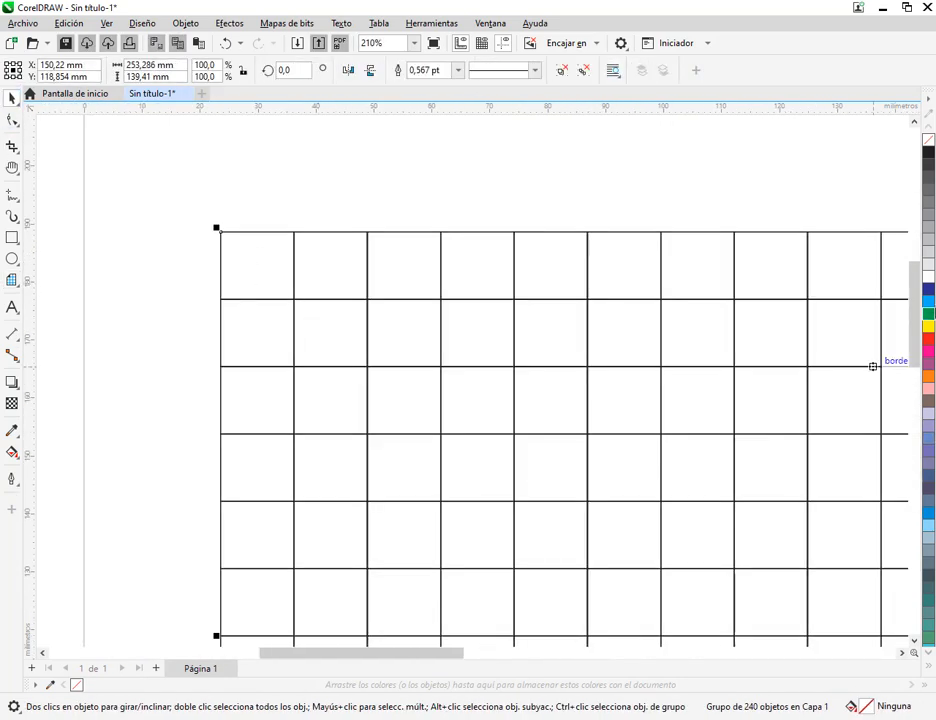
{"action": "left_click", "coordinate": [929, 327]}
{"action": "scroll", "coordinate": [640, 195], "scroll_direction": "down", "scroll_amount": 2}
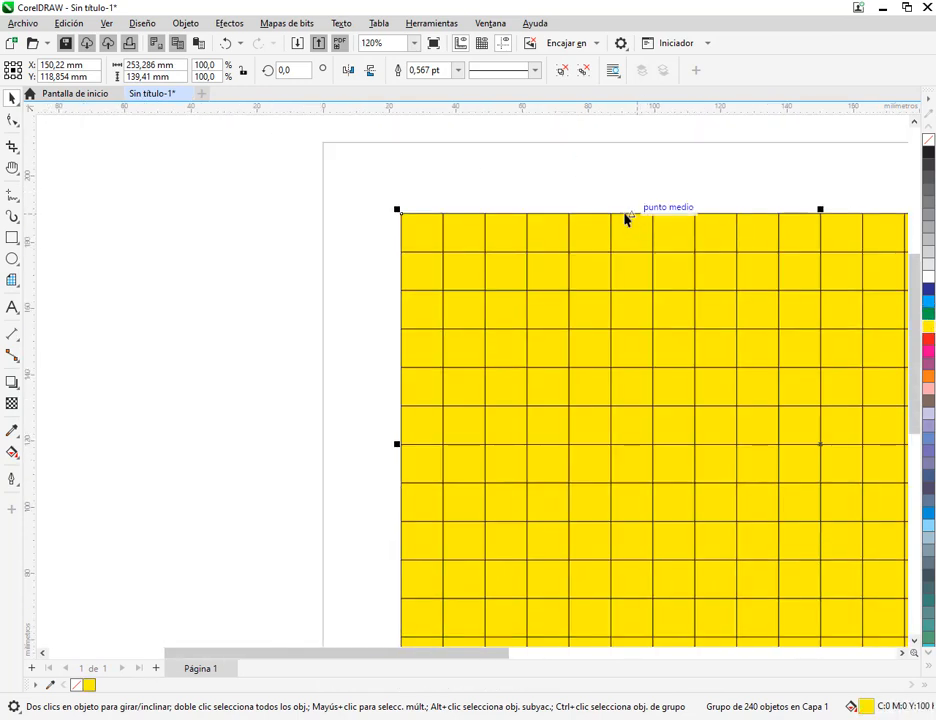
{"action": "left_click", "coordinate": [561, 74]}
{"action": "left_click", "coordinate": [595, 162]}
Check the maze in MANUAL COREL.pdf, and fill the tenth cell of the top and bottom rows and the sixth cell of both side columns black
{"action": "left_click_drag", "start_coordinate": [675, 342], "coordinate": [392, 288]}
{"action": "scroll", "coordinate": [468, 300], "scroll_direction": "down", "scroll_amount": 2}
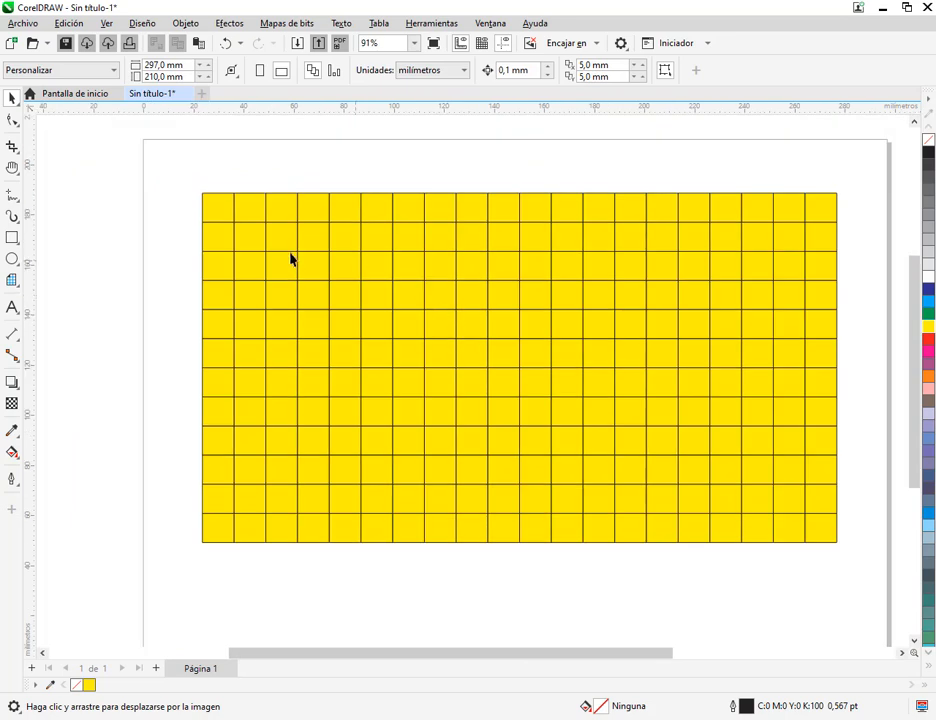
{"action": "left_click", "coordinate": [176, 717]}
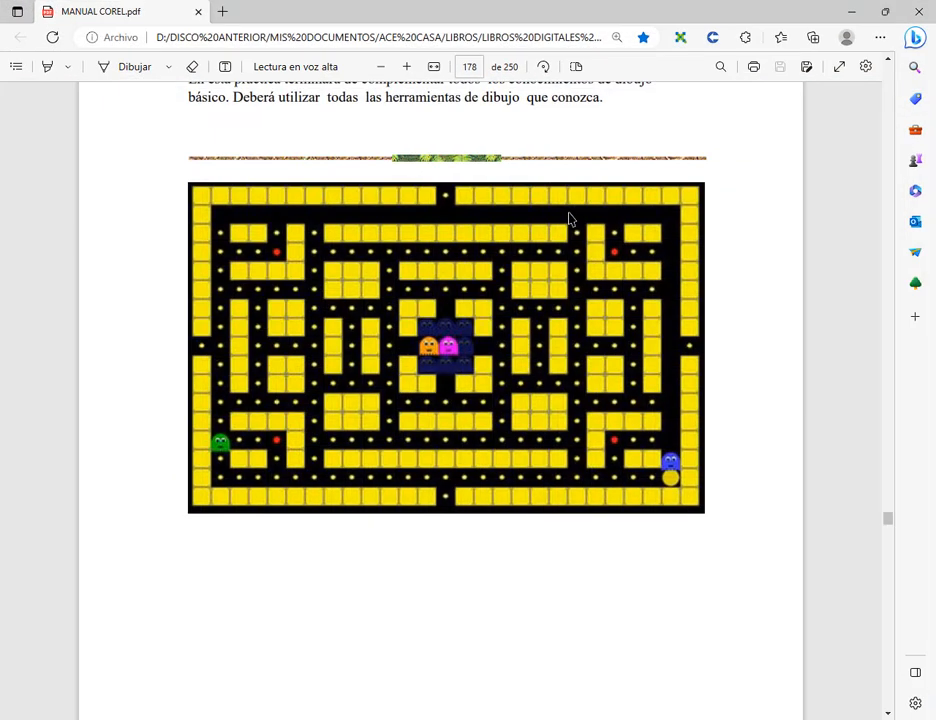
{"action": "left_click", "coordinate": [851, 10]}
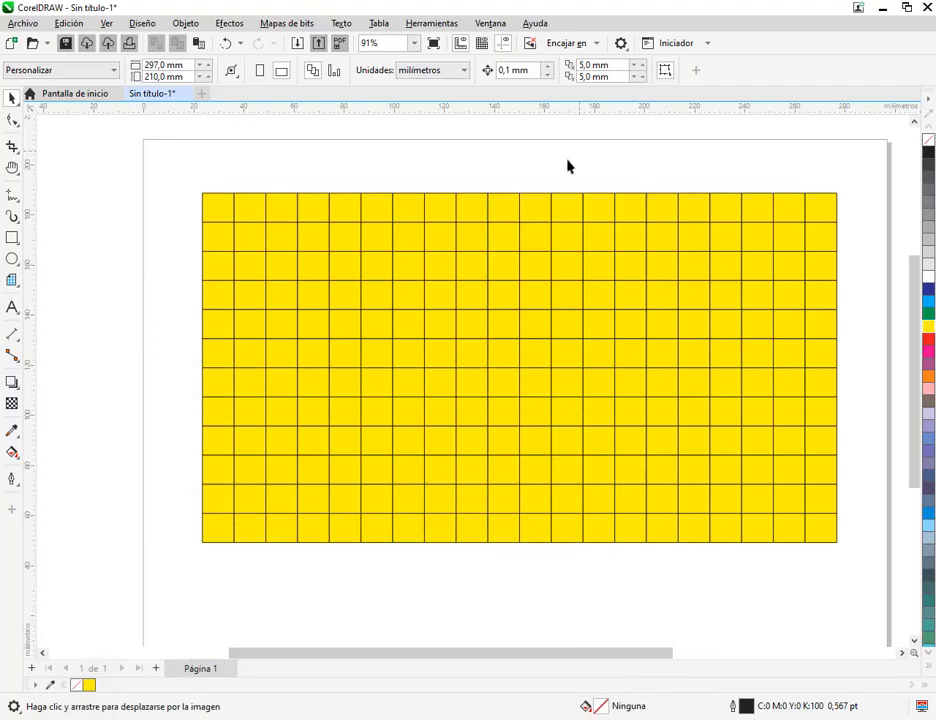
{"action": "left_click", "coordinate": [506, 207]}
{"action": "left_click", "coordinate": [928, 153]}
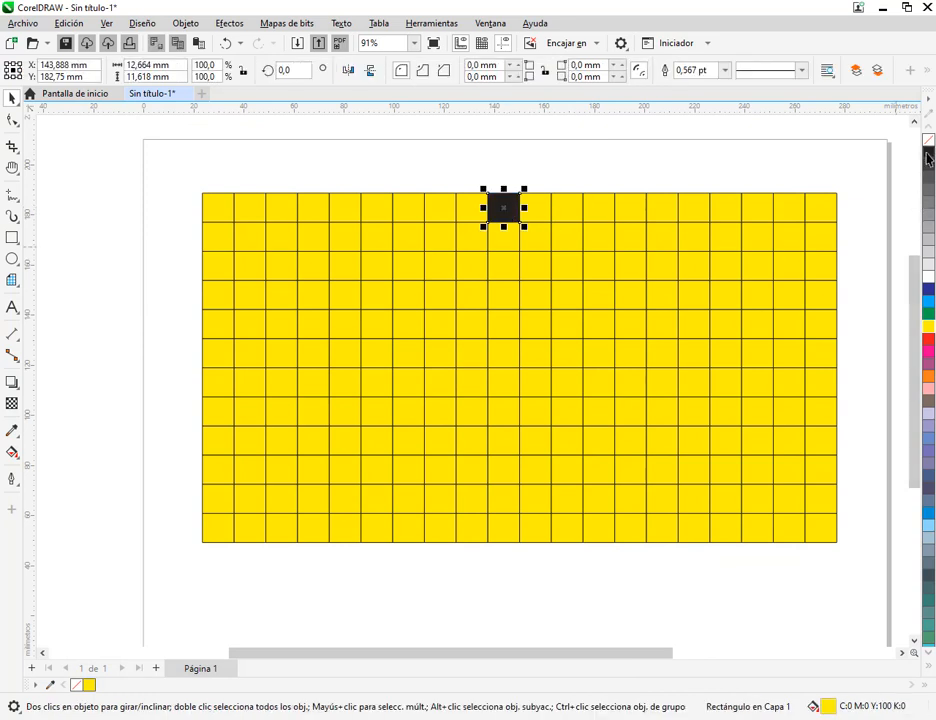
{"action": "left_click", "coordinate": [505, 525]}
{"action": "left_click", "coordinate": [928, 153]}
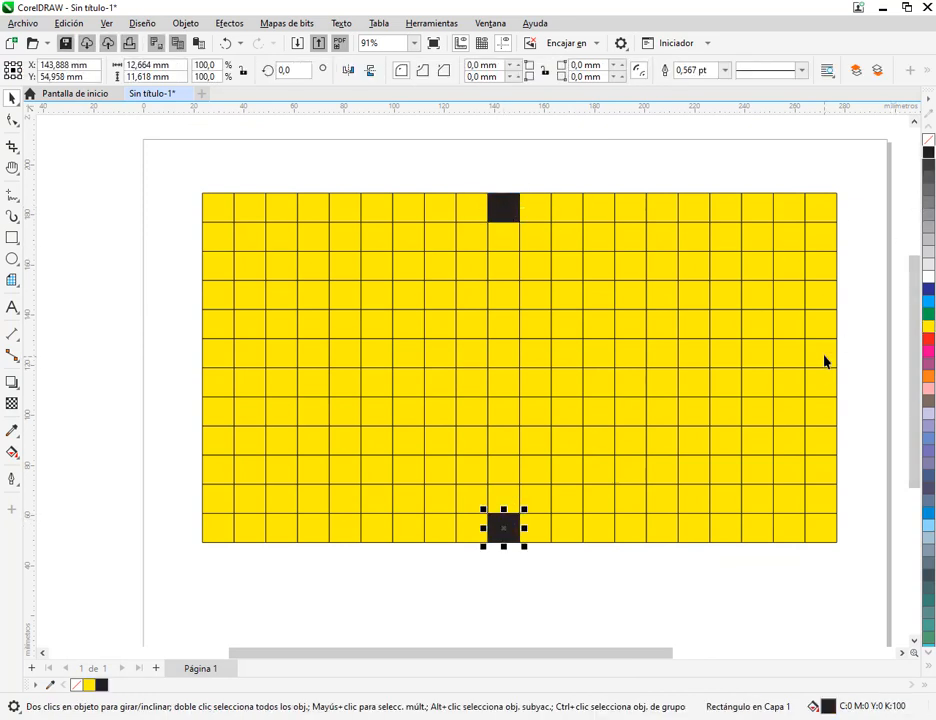
{"action": "left_click", "coordinate": [824, 357]}
{"action": "left_click", "coordinate": [928, 153]}
{"action": "left_click", "coordinate": [222, 355]}
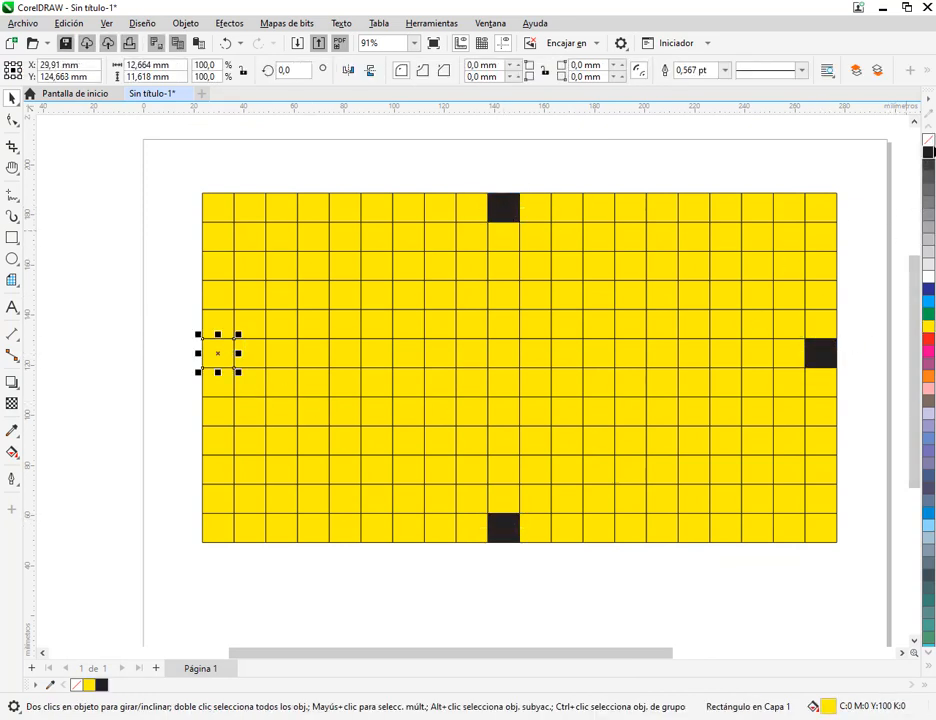
{"action": "left_click", "coordinate": [928, 153]}
{"action": "left_click", "coordinate": [230, 158]}
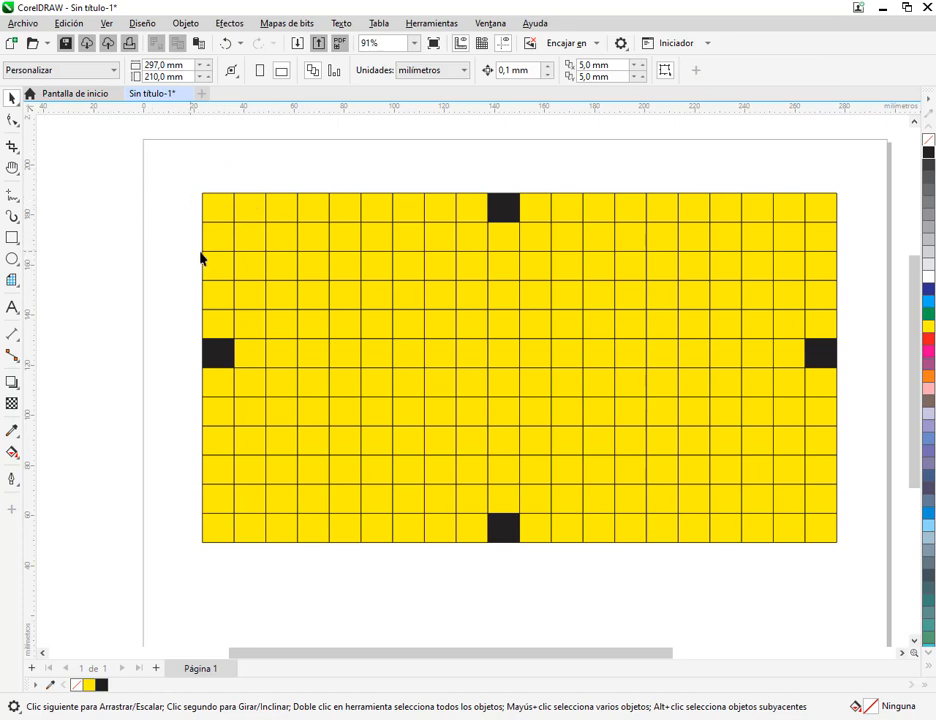
Try enclosing the cells at the grid's upper-left corner with a selection marquee, and clear the selection
{"action": "scroll", "coordinate": [192, 200], "scroll_direction": "up", "scroll_amount": 2}
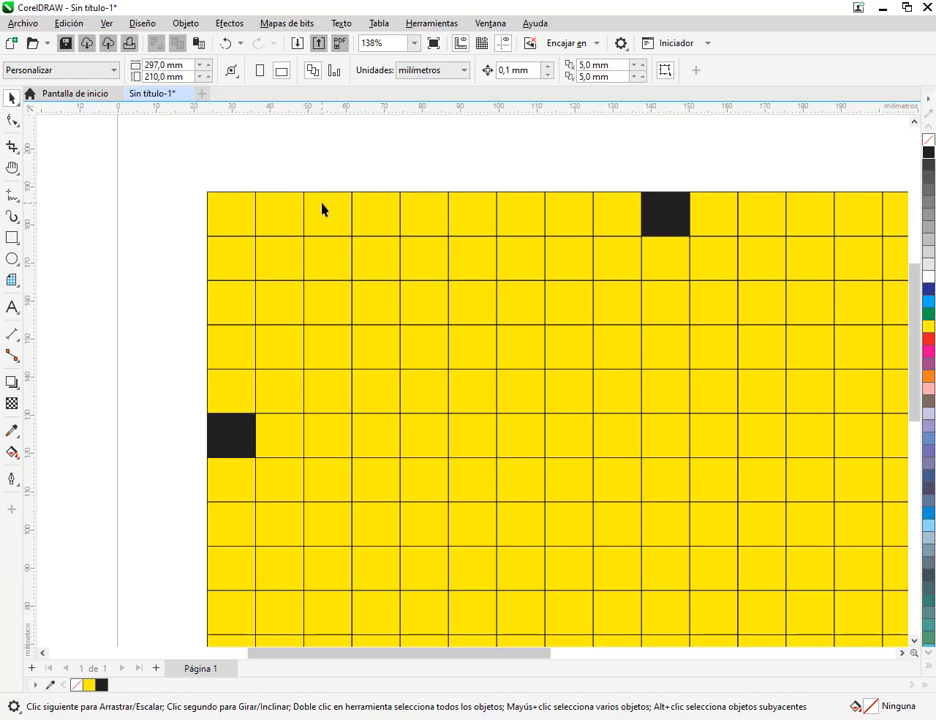
{"action": "left_click_drag", "start_coordinate": [318, 306], "coordinate": [559, 432]}
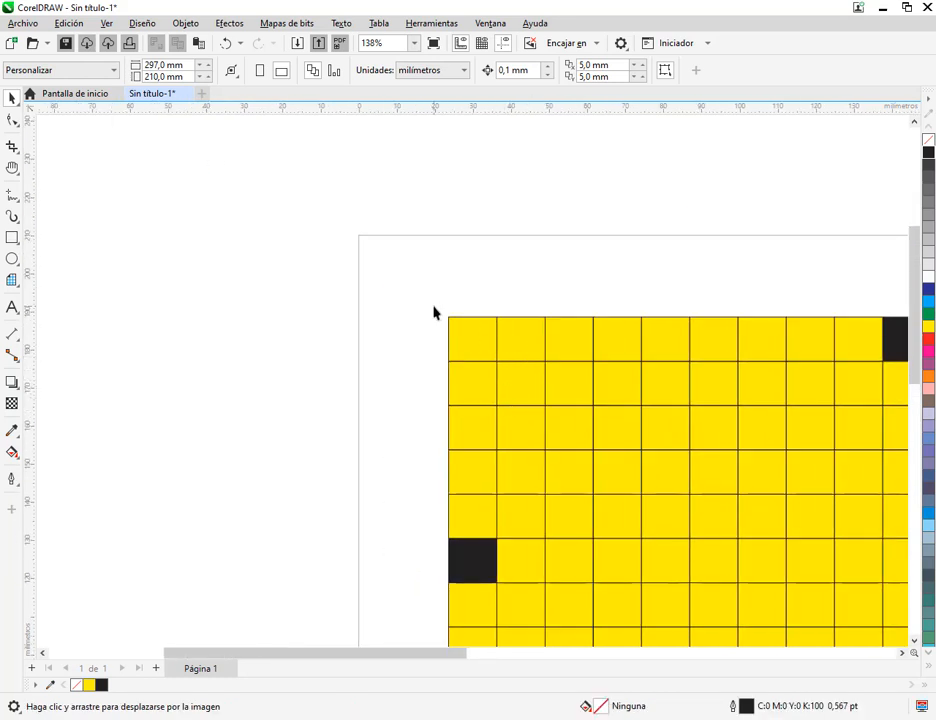
{"action": "left_click_drag", "start_coordinate": [426, 300], "coordinate": [534, 392]}
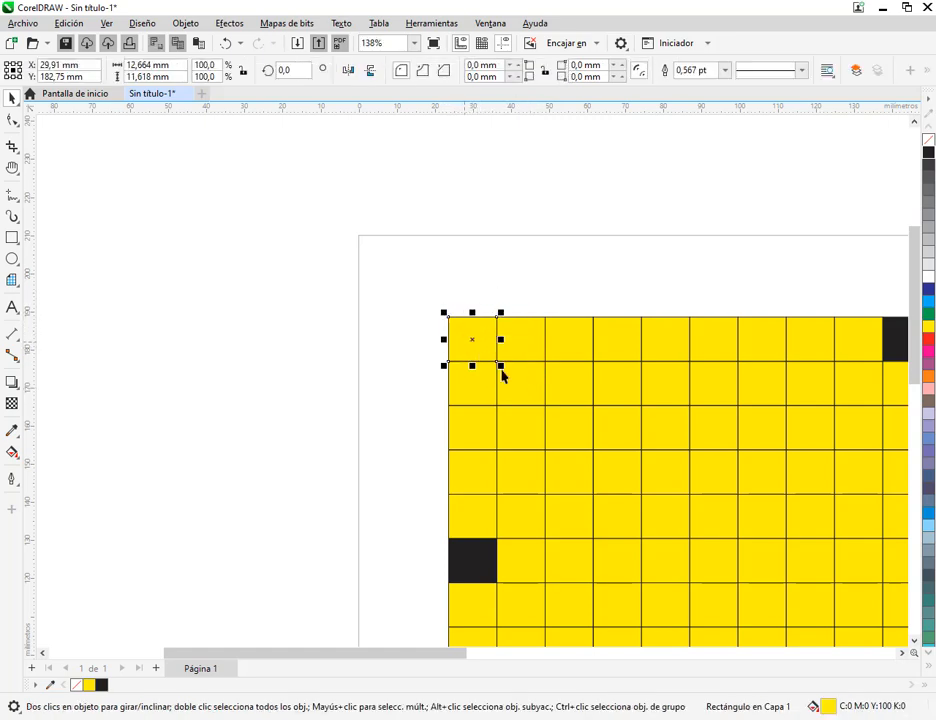
{"action": "left_click_drag", "start_coordinate": [531, 396], "coordinate": [435, 348]}
{"action": "left_click", "coordinate": [474, 209]}
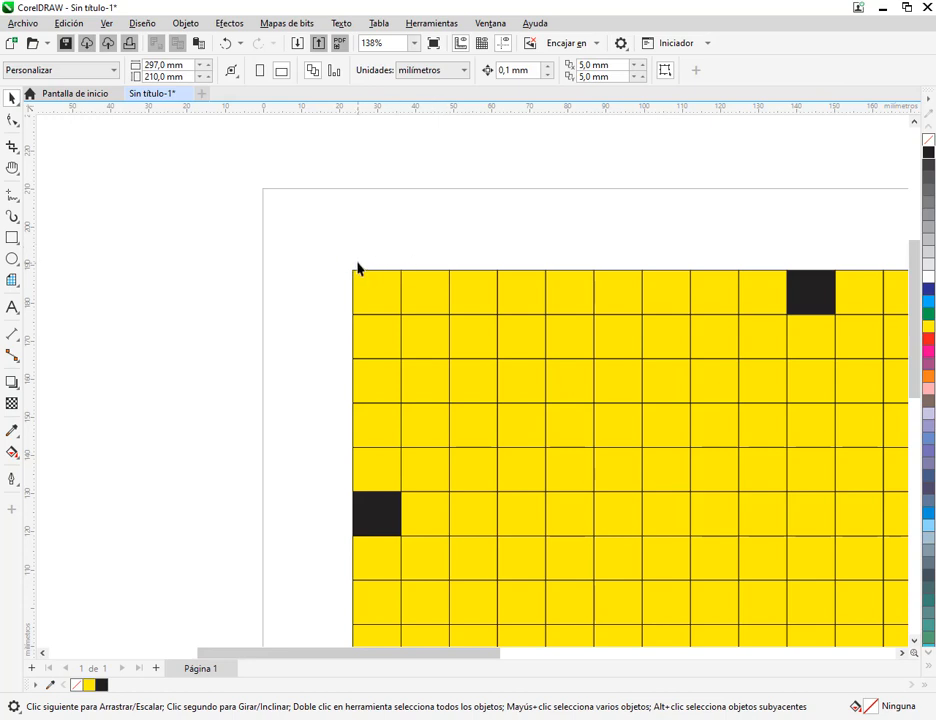
{"action": "left_click_drag", "start_coordinate": [333, 252], "coordinate": [432, 294]}
{"action": "left_click_drag", "start_coordinate": [334, 252], "coordinate": [472, 337]}
{"action": "left_click", "coordinate": [484, 263]}
Select five adjacent cells in the grid's second row together, starting at the second column, and clear the selection
{"action": "key", "text": "h"}
{"action": "left_click_drag", "start_coordinate": [383, 259], "coordinate": [249, 274]}
{"action": "key", "text": "space"}
{"action": "scroll", "coordinate": [410, 196], "scroll_direction": "down", "scroll_amount": 1}
{"action": "left_click", "coordinate": [349, 198]}
{"action": "scroll", "coordinate": [343, 267], "scroll_direction": "down", "scroll_amount": 3}
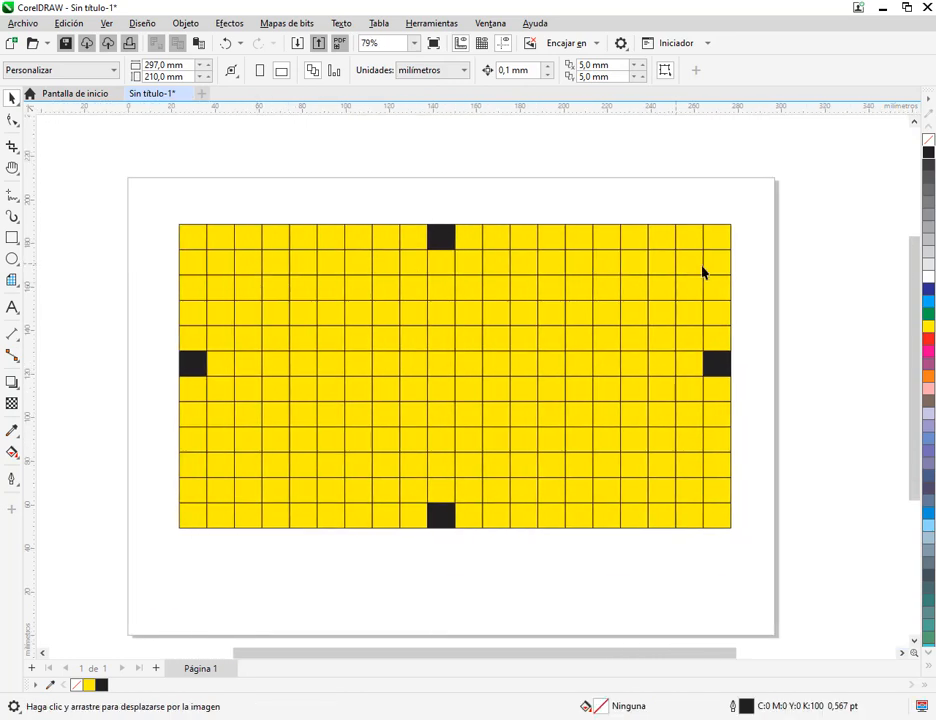
{"action": "left_click", "coordinate": [223, 260]}
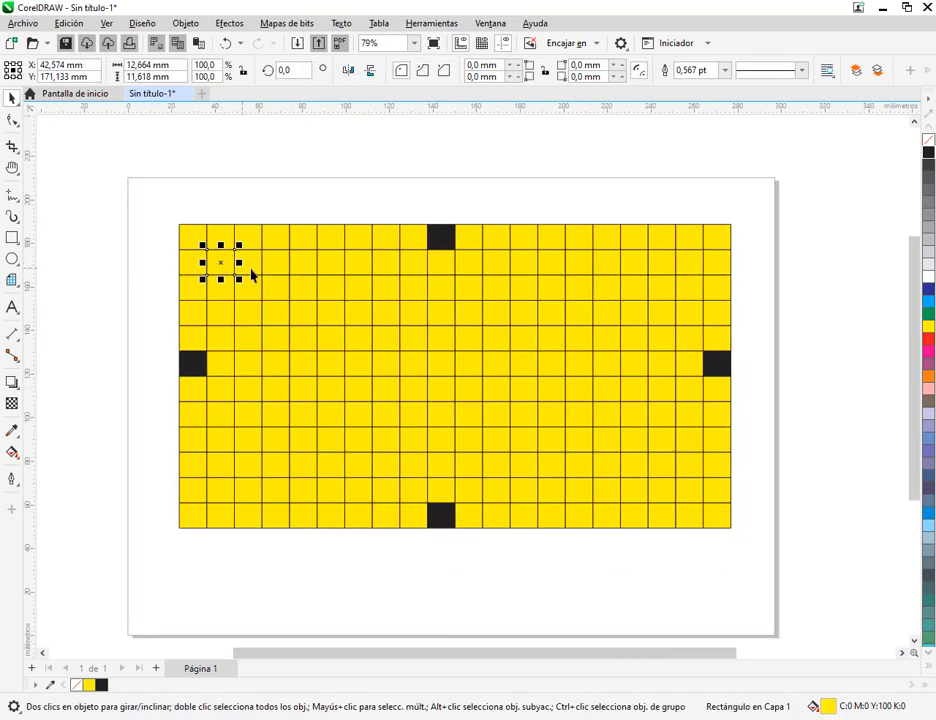
{"action": "left_click", "coordinate": [250, 270], "text": "shift"}
{"action": "left_click", "coordinate": [286, 267], "text": "shift"}
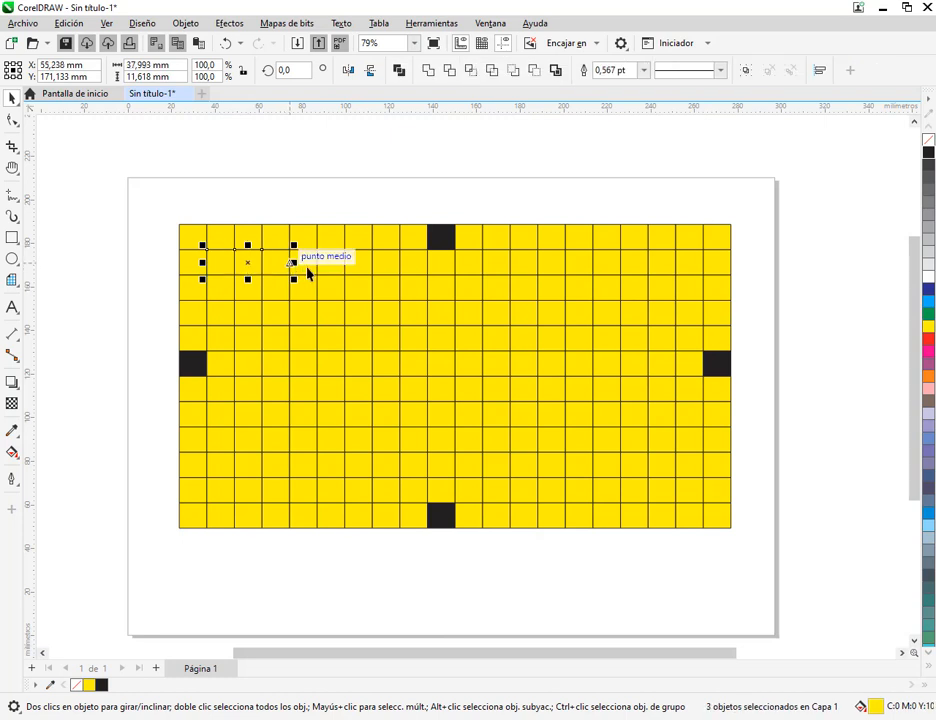
{"action": "left_click", "coordinate": [309, 272], "text": "shift"}
{"action": "left_click", "coordinate": [338, 270], "text": "shift"}
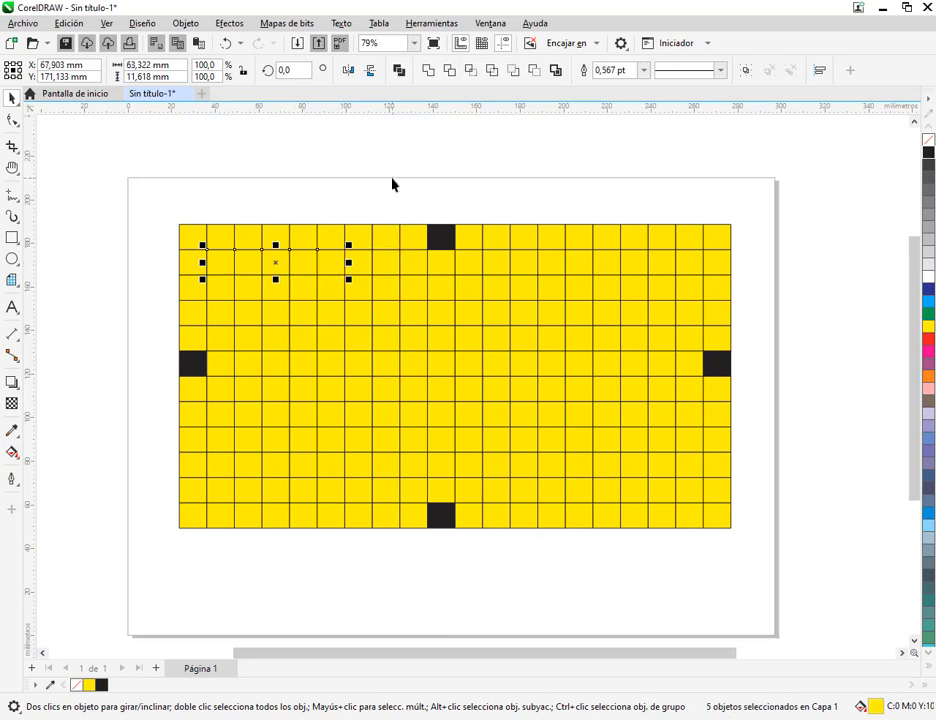
{"action": "left_click", "coordinate": [392, 185]}
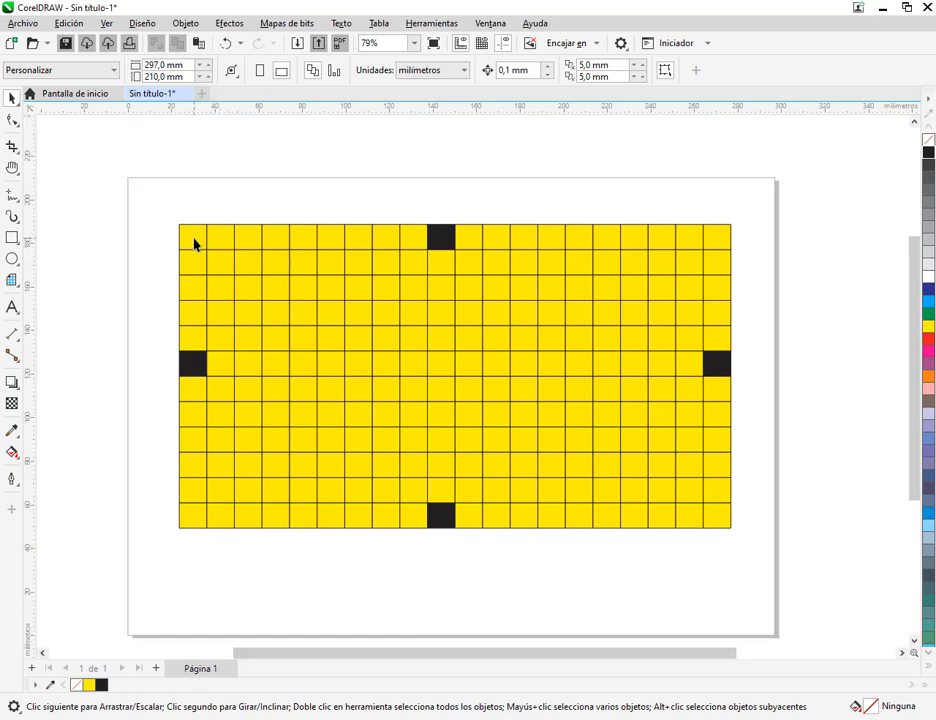
Try moving the grid's upper-left cell off the page, undo the move and clear the selection
{"action": "left_click_drag", "start_coordinate": [190, 242], "coordinate": [822, 457]}
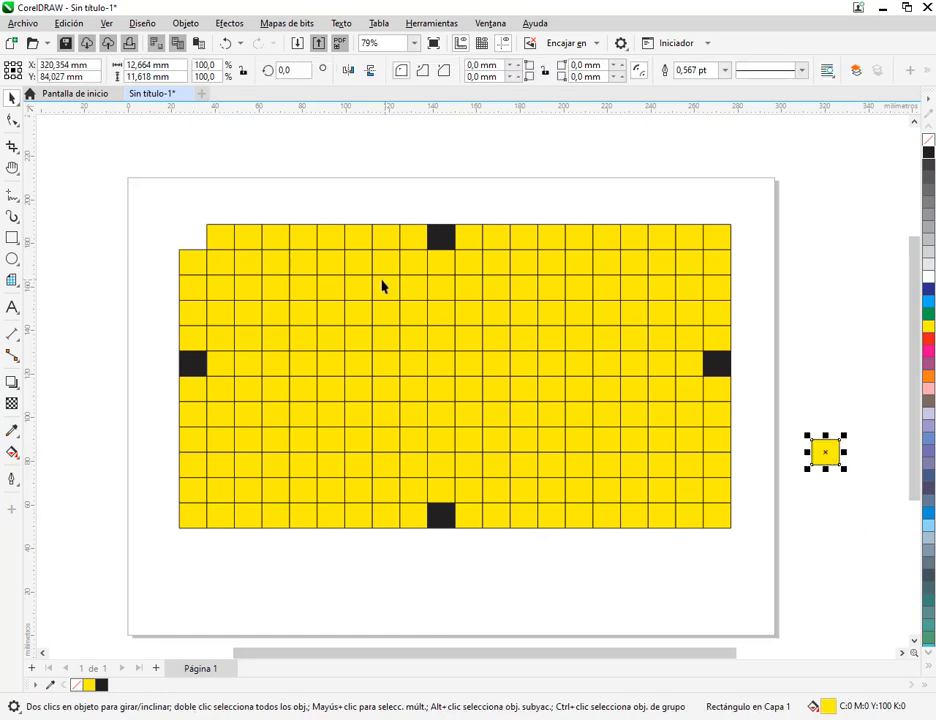
{"action": "key", "text": "ctrl+z"}
{"action": "left_click", "coordinate": [265, 196]}
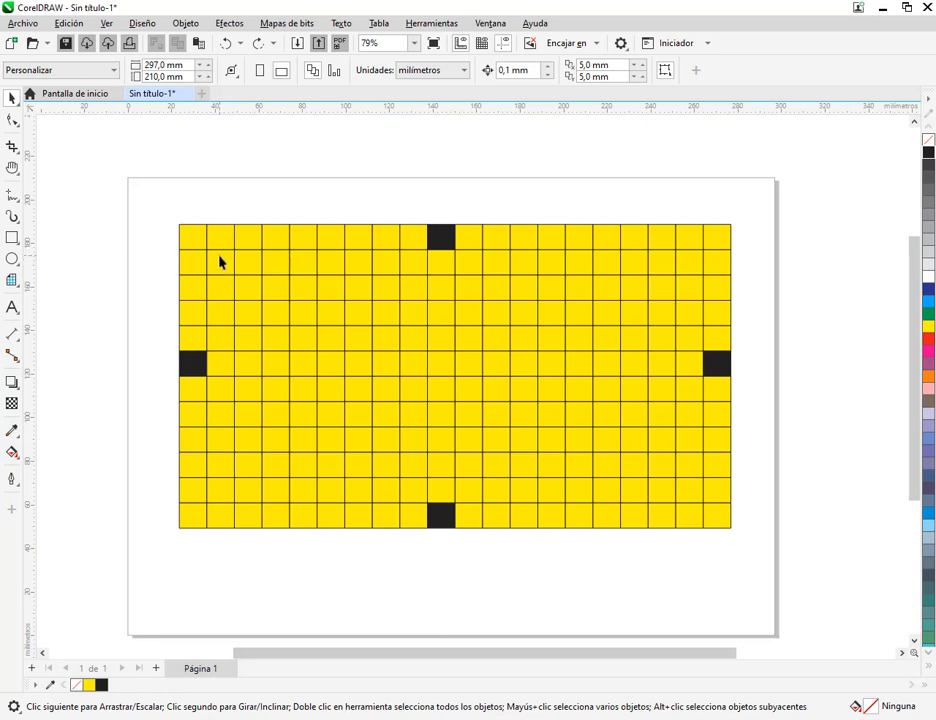
Select the second row's cells from the second to the nineteenth column and fill them black
{"action": "left_click_drag", "start_coordinate": [221, 265], "coordinate": [696, 269]}
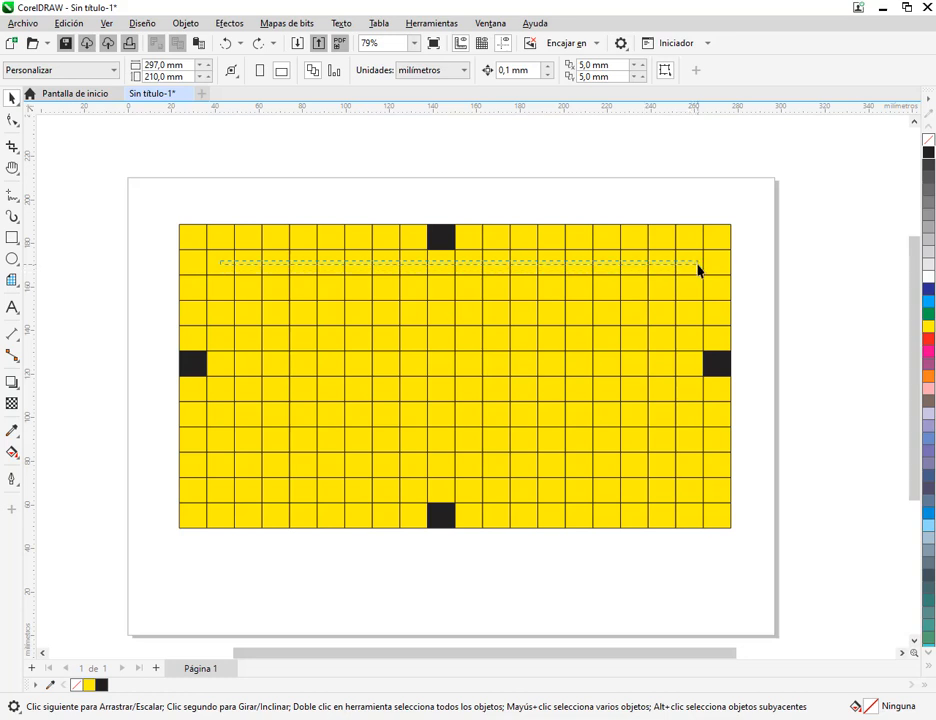
{"action": "mouse_move", "coordinate": [698, 269]}
{"action": "left_mouse_down"}
{"action": "mouse_move", "coordinate": [224, 267]}
{"action": "mouse_move", "coordinate": [311, 276]}
{"action": "mouse_move", "coordinate": [698, 269]}
{"action": "left_mouse_up"}
{"action": "left_click_drag", "start_coordinate": [698, 268], "coordinate": [700, 270]}
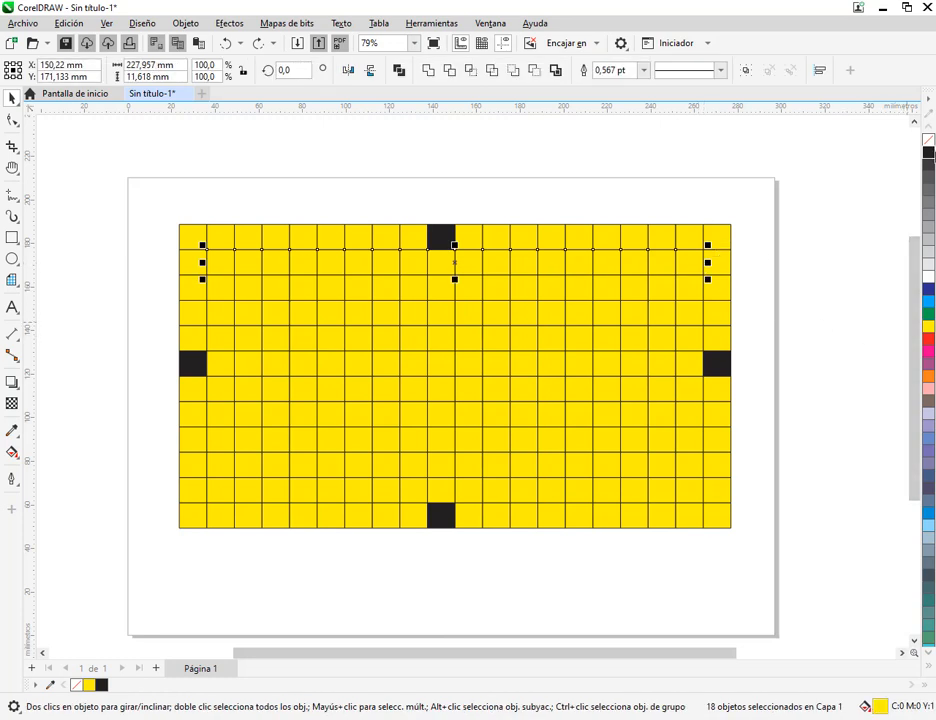
{"action": "left_click", "coordinate": [929, 154]}
{"action": "left_click", "coordinate": [876, 330]}
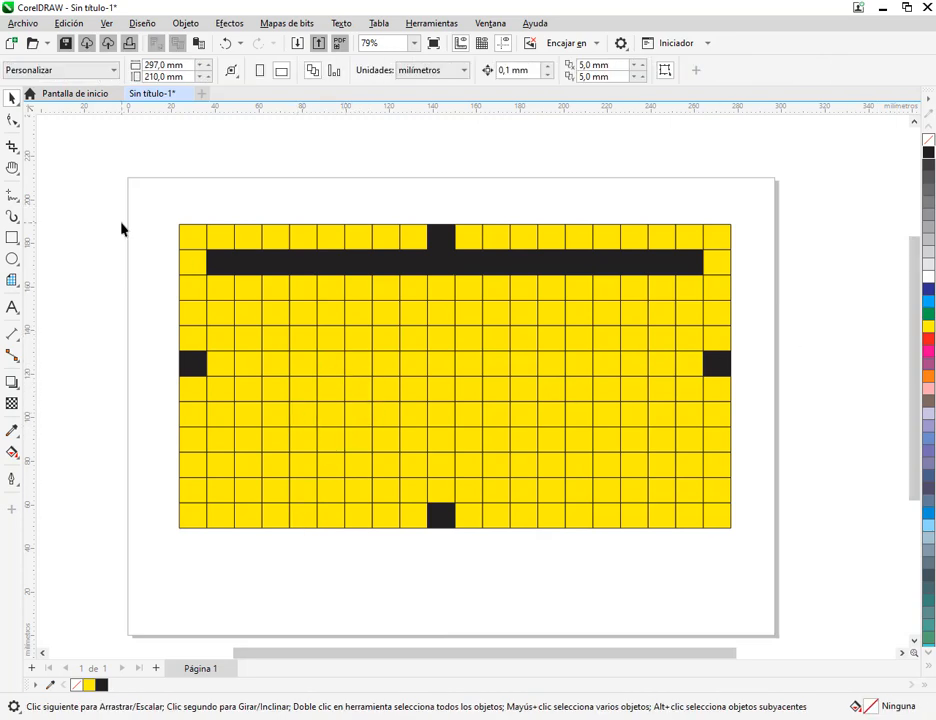
Draw a rectangle about 27 by 28 mm and an overlapping ellipse about 41 by 38 mm beside the page, plus a page-sized frame
{"action": "left_click_drag", "start_coordinate": [122, 229], "coordinate": [373, 293]}
{"action": "left_click", "coordinate": [10, 238]}
{"action": "mouse_move", "coordinate": [82, 200]}
{"action": "left_mouse_down"}
{"action": "mouse_move", "coordinate": [140, 261]}
{"action": "mouse_move", "coordinate": [163, 315]}
{"action": "mouse_move", "coordinate": [206, 328]}
{"action": "left_mouse_up"}
{"action": "left_click", "coordinate": [12, 259]}
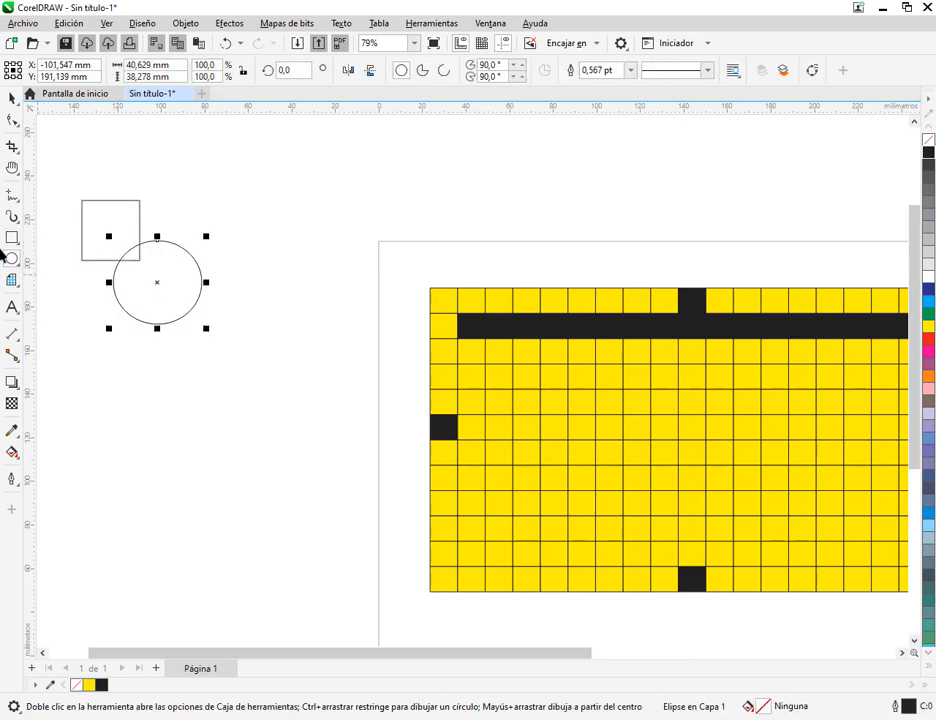
{"action": "double_click", "coordinate": [11, 238]}
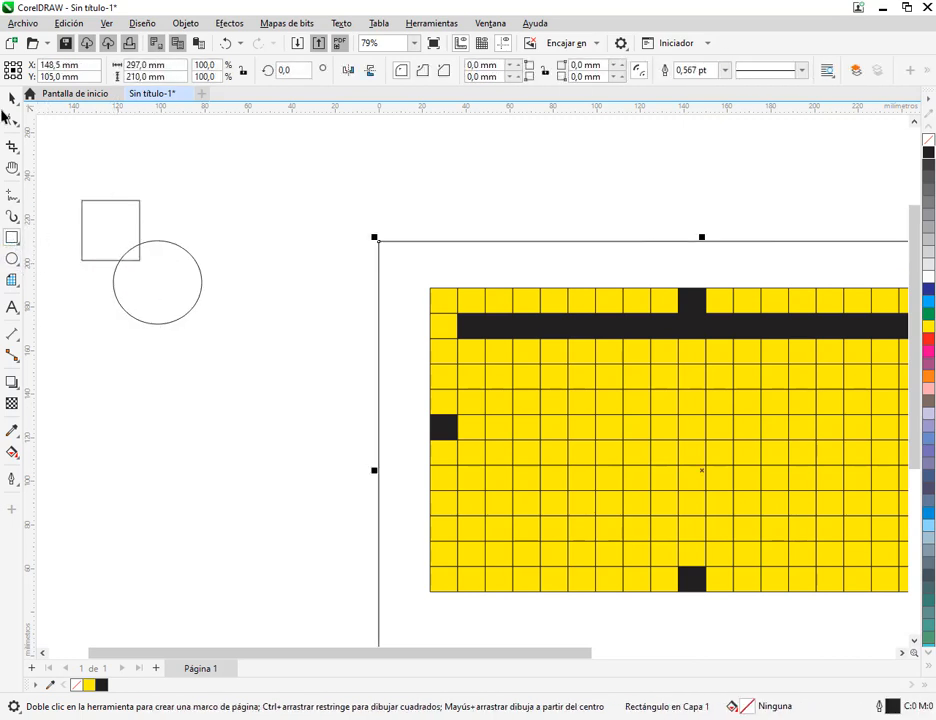
{"action": "left_click", "coordinate": [12, 99]}
{"action": "left_click", "coordinate": [163, 282]}
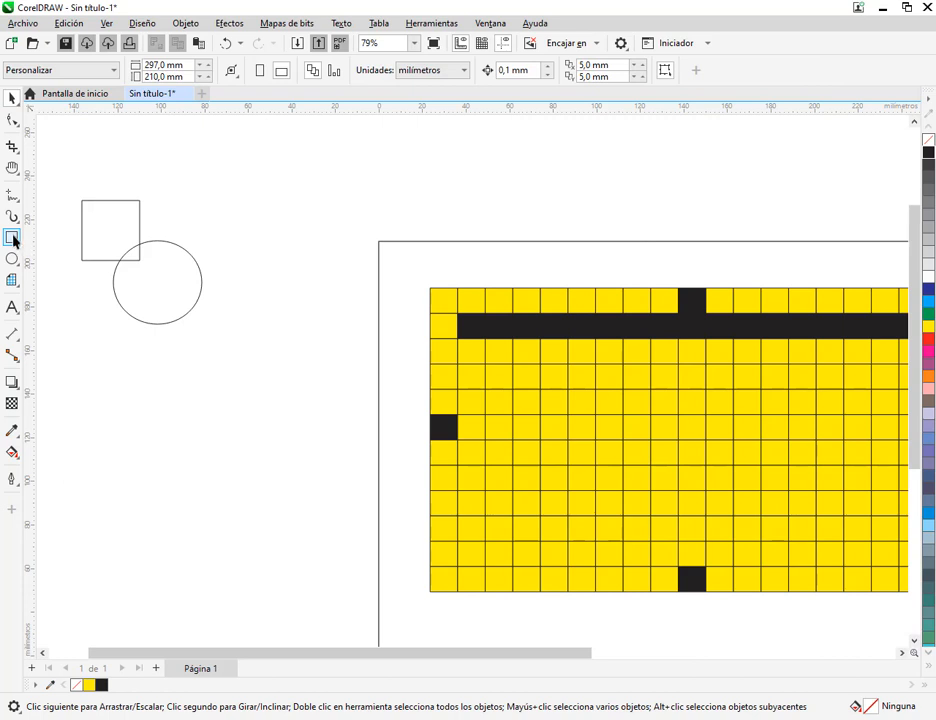
Draw a five-pointed star about 49 by 51 mm and a spiral about 48 by 47 mm beside the circle
{"action": "mouse_move", "coordinate": [12, 280]}
{"action": "left_click", "coordinate": [30, 297]}
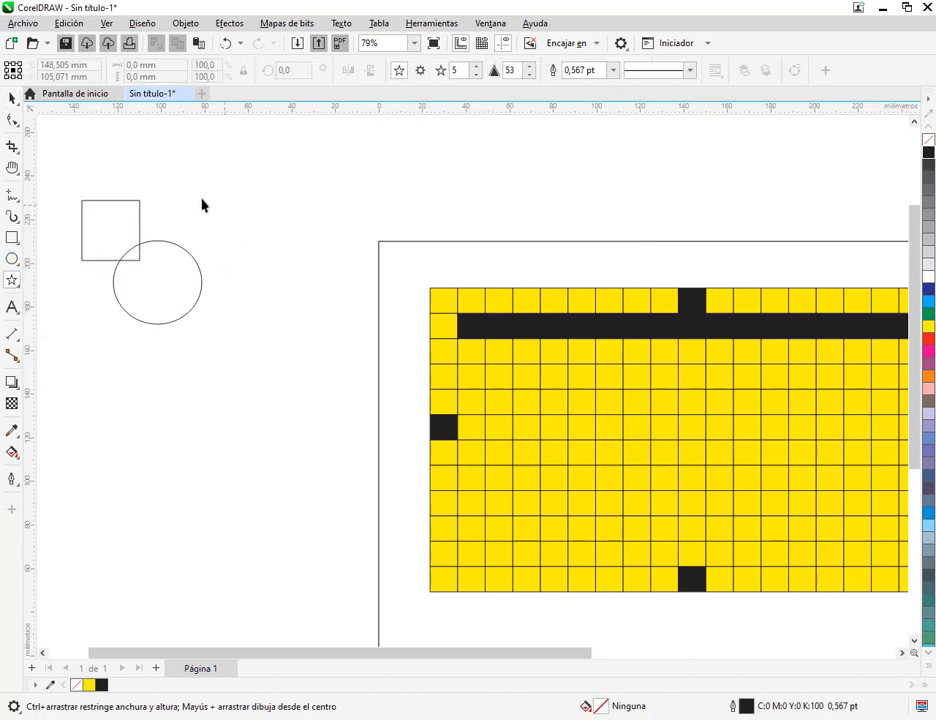
{"action": "left_click_drag", "start_coordinate": [193, 165], "coordinate": [307, 285]}
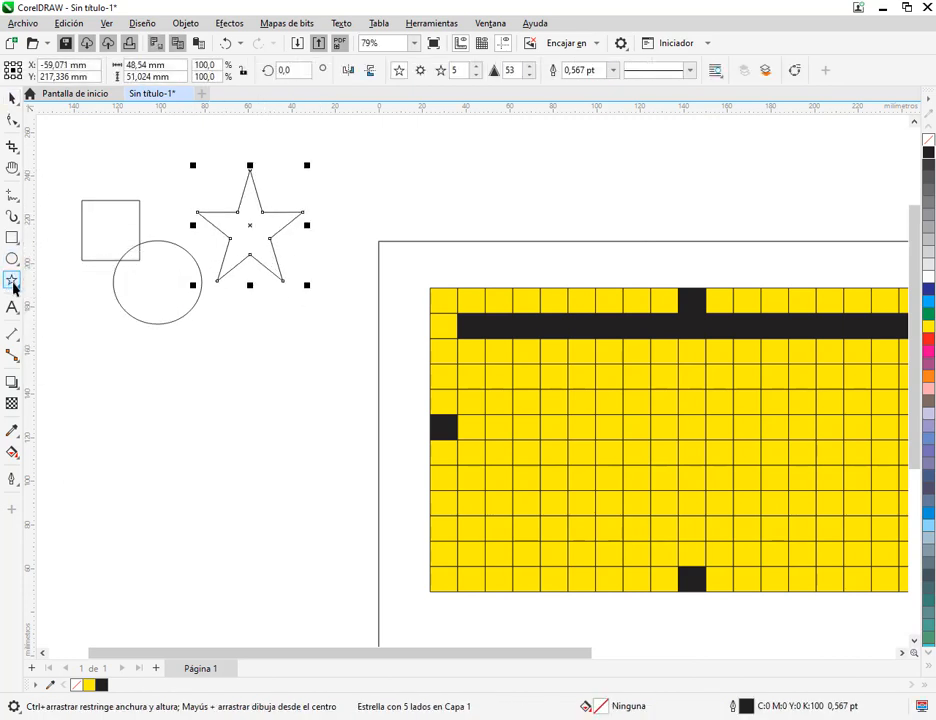
{"action": "mouse_move", "coordinate": [14, 288]}
{"action": "left_click", "coordinate": [65, 312]}
{"action": "left_click_drag", "start_coordinate": [209, 342], "coordinate": [314, 452]}
{"action": "left_click", "coordinate": [12, 98]}
{"action": "left_click", "coordinate": [165, 180]}
Move the spiral up until it overlaps the circle and the star, and clear the selection
{"action": "left_click_drag", "start_coordinate": [237, 245], "coordinate": [343, 291]}
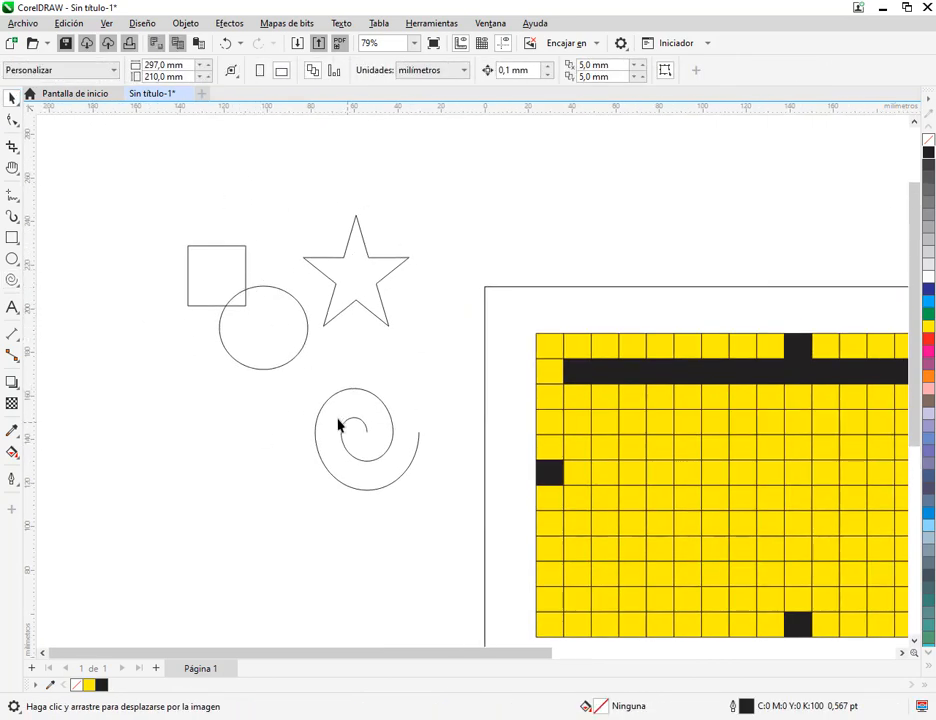
{"action": "left_click_drag", "start_coordinate": [340, 424], "coordinate": [302, 410]}
{"action": "left_click_drag", "start_coordinate": [172, 190], "coordinate": [222, 172]}
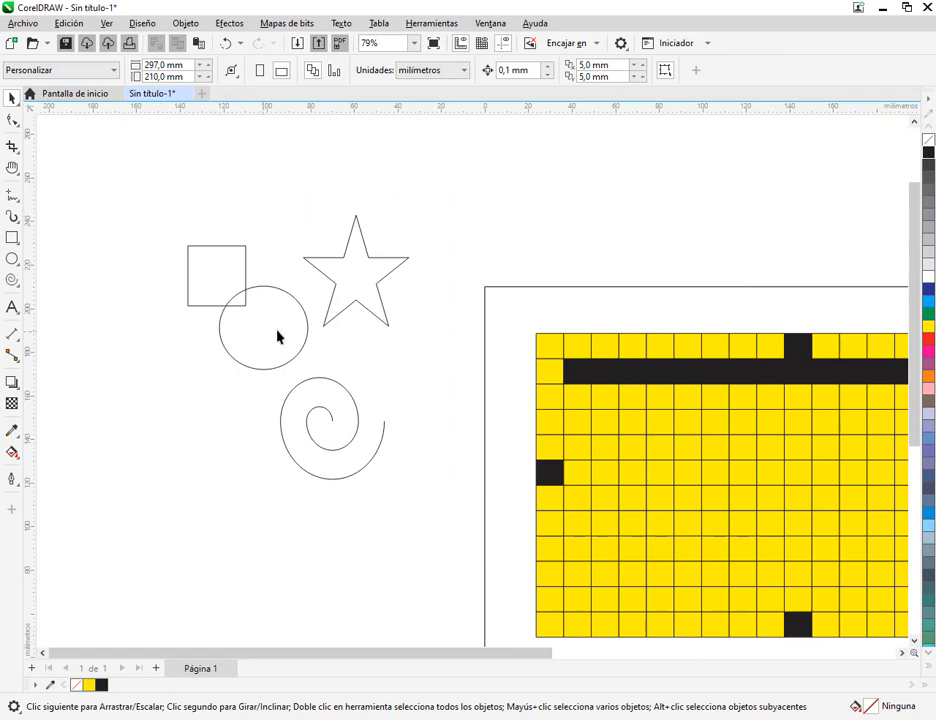
{"action": "left_click_drag", "start_coordinate": [314, 382], "coordinate": [338, 355]}
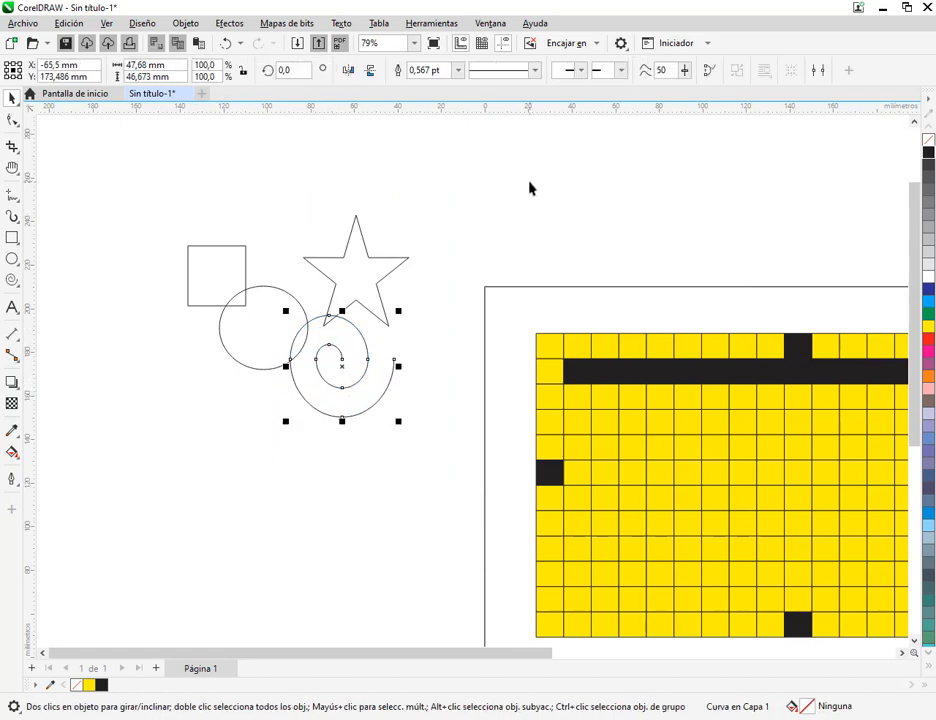
{"action": "left_click", "coordinate": [161, 193]}
Enclose the rectangle, circle and star in a selection marquee, shift them up and back down over the spiral, and deselect them
{"action": "left_click_drag", "start_coordinate": [148, 194], "coordinate": [430, 378]}
{"action": "left_click_drag", "start_coordinate": [226, 279], "coordinate": [225, 186]}
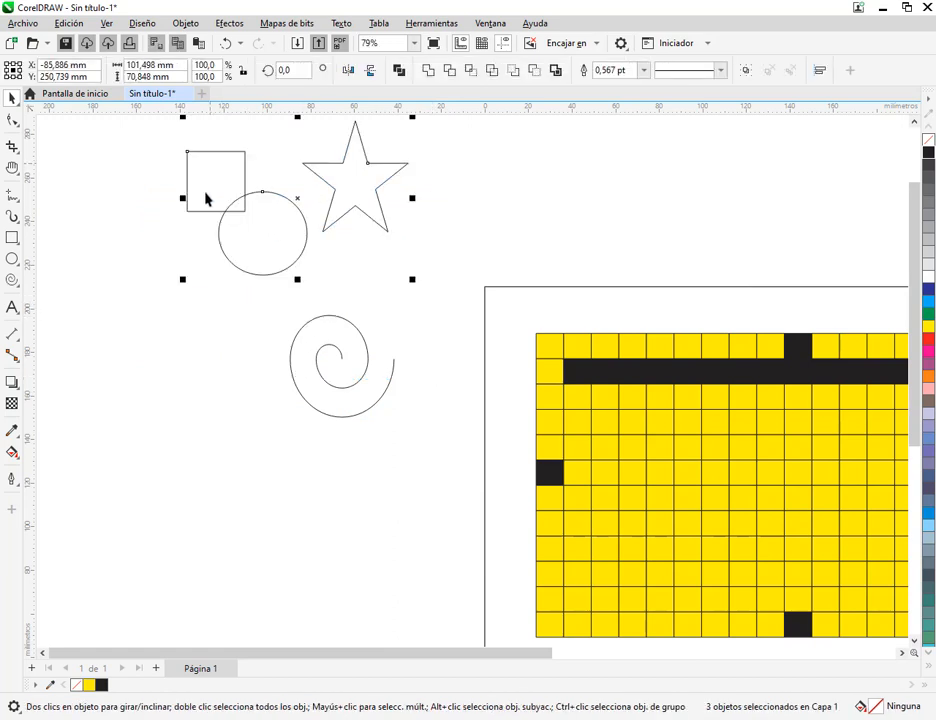
{"action": "left_click_drag", "start_coordinate": [362, 198], "coordinate": [360, 300]}
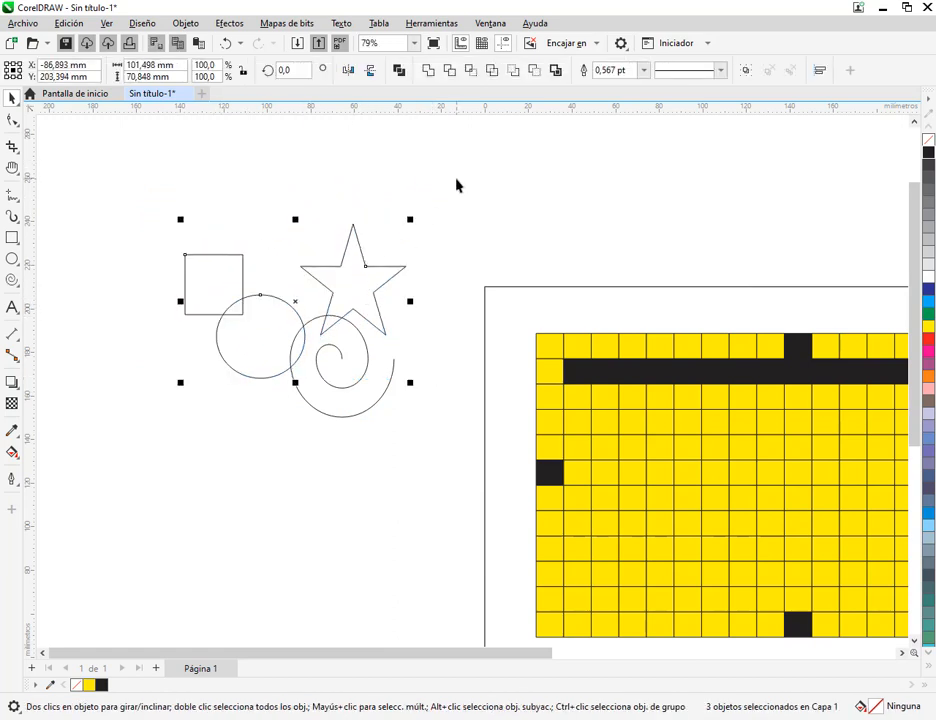
{"action": "left_click", "coordinate": [456, 179]}
Move the spiral up between the circle and the star, select all four shapes together, and clear the selection
{"action": "scroll", "coordinate": [273, 332], "scroll_direction": "up", "scroll_amount": 2}
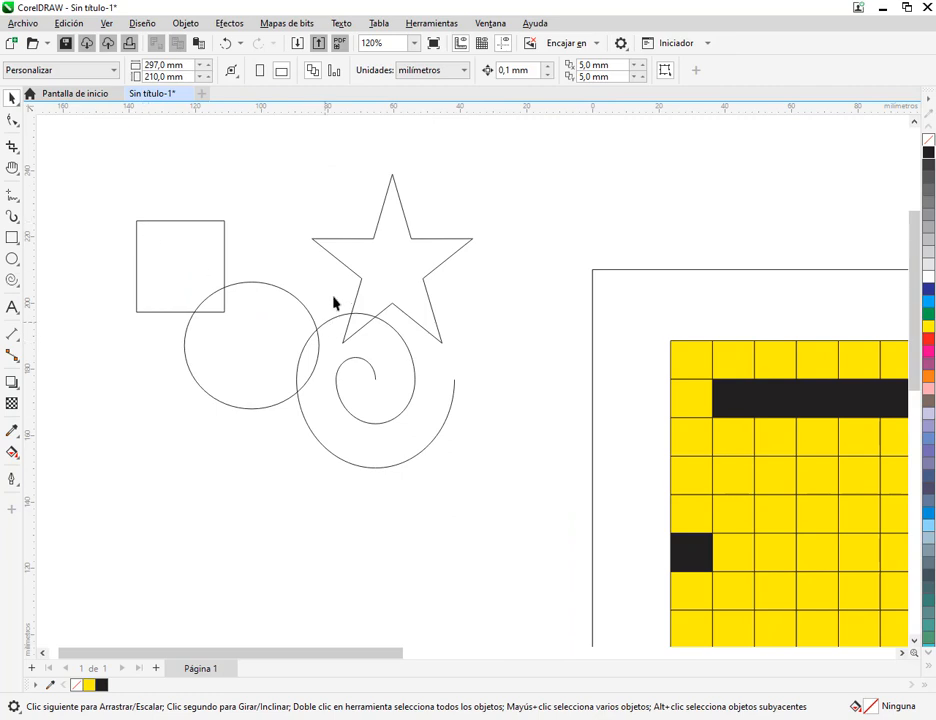
{"action": "left_click_drag", "start_coordinate": [370, 364], "coordinate": [324, 317]}
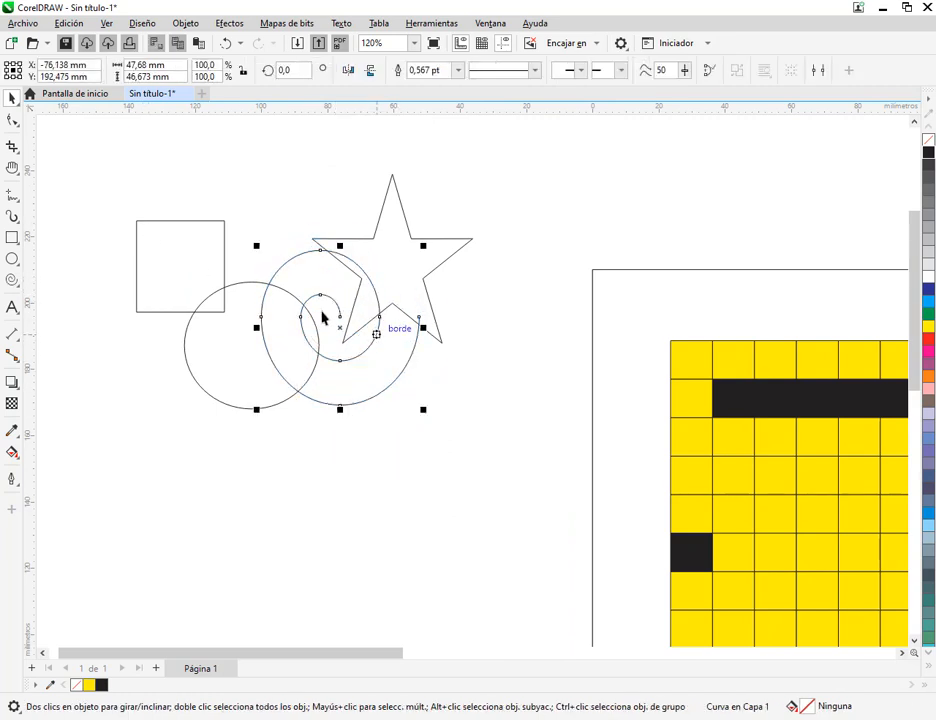
{"action": "left_click_drag", "start_coordinate": [234, 220], "coordinate": [555, 499]}
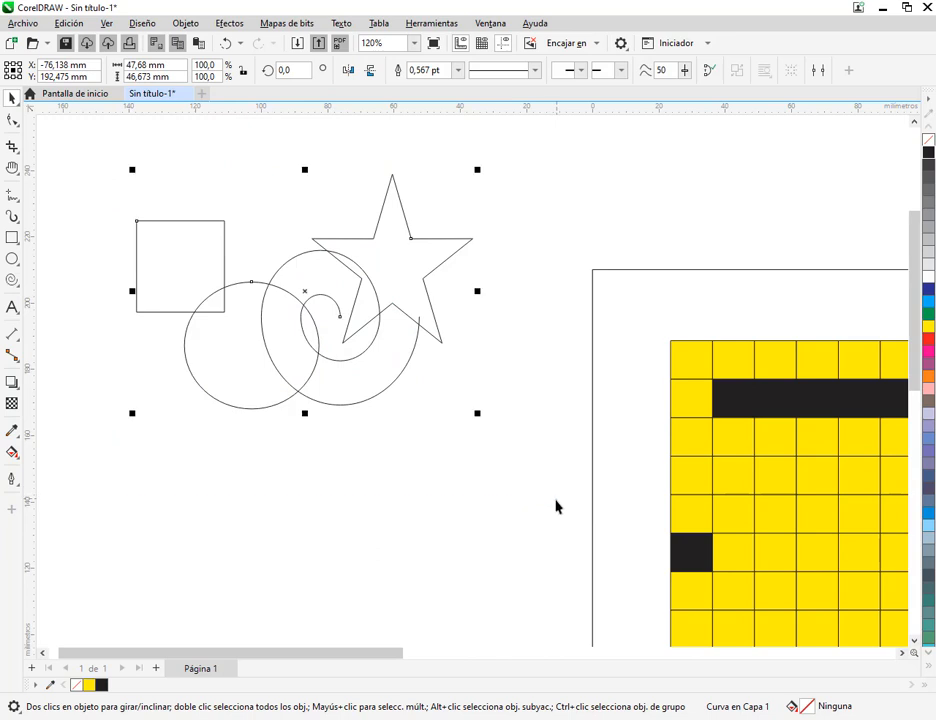
{"action": "left_click", "coordinate": [355, 556]}
Fill the star blue, the circle yellow and the rectangle green
{"action": "left_click", "coordinate": [421, 251]}
{"action": "left_click", "coordinate": [929, 302]}
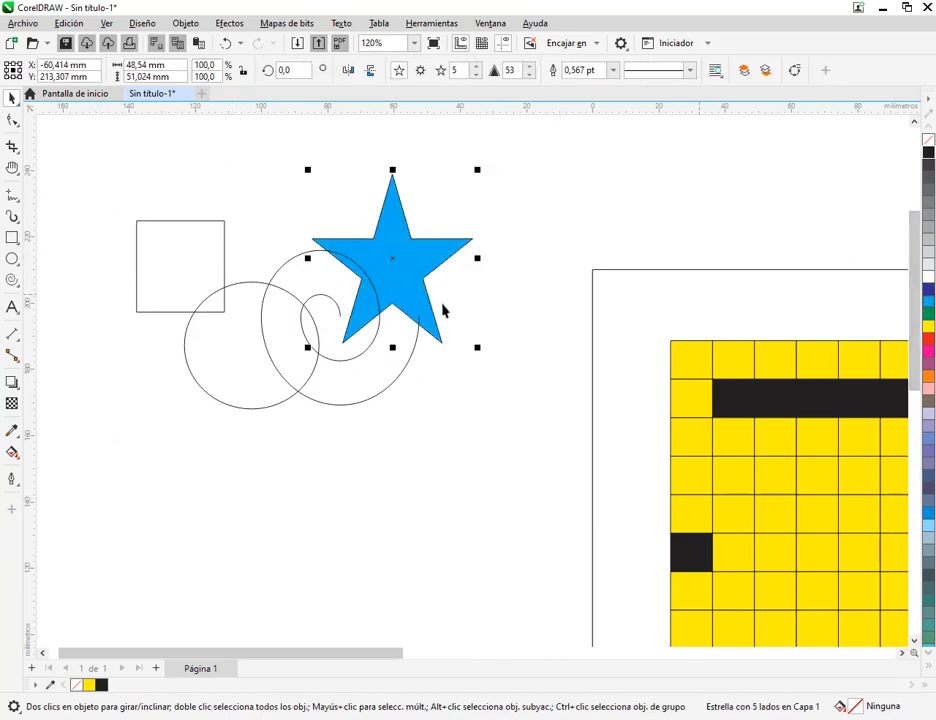
{"action": "left_click", "coordinate": [254, 350]}
{"action": "left_click", "coordinate": [929, 328]}
{"action": "left_click", "coordinate": [224, 290]}
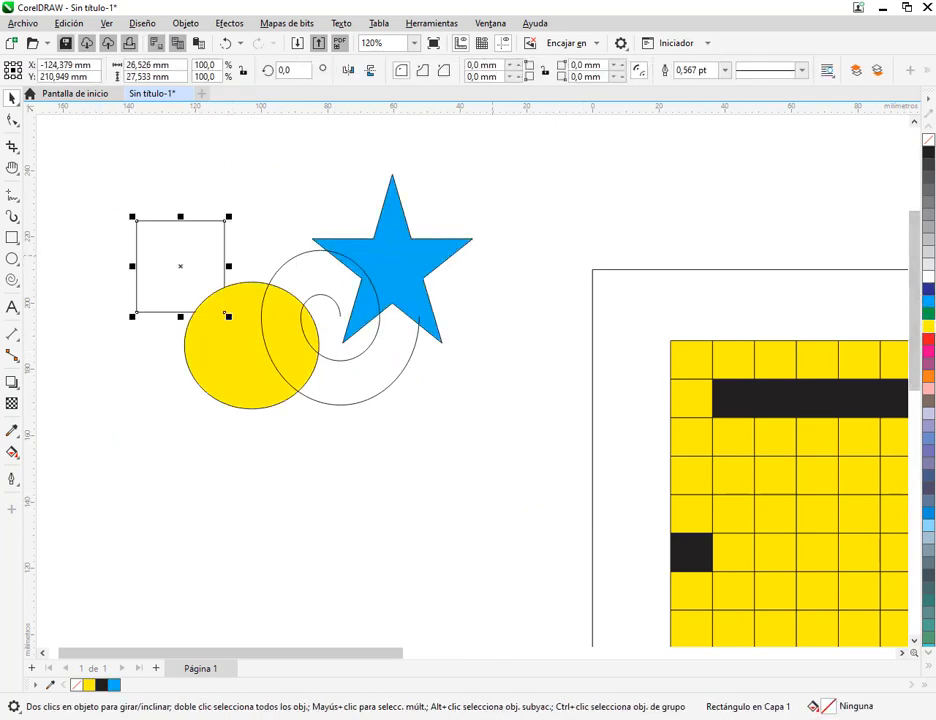
{"action": "left_click", "coordinate": [929, 318]}
{"action": "left_click", "coordinate": [396, 383]}
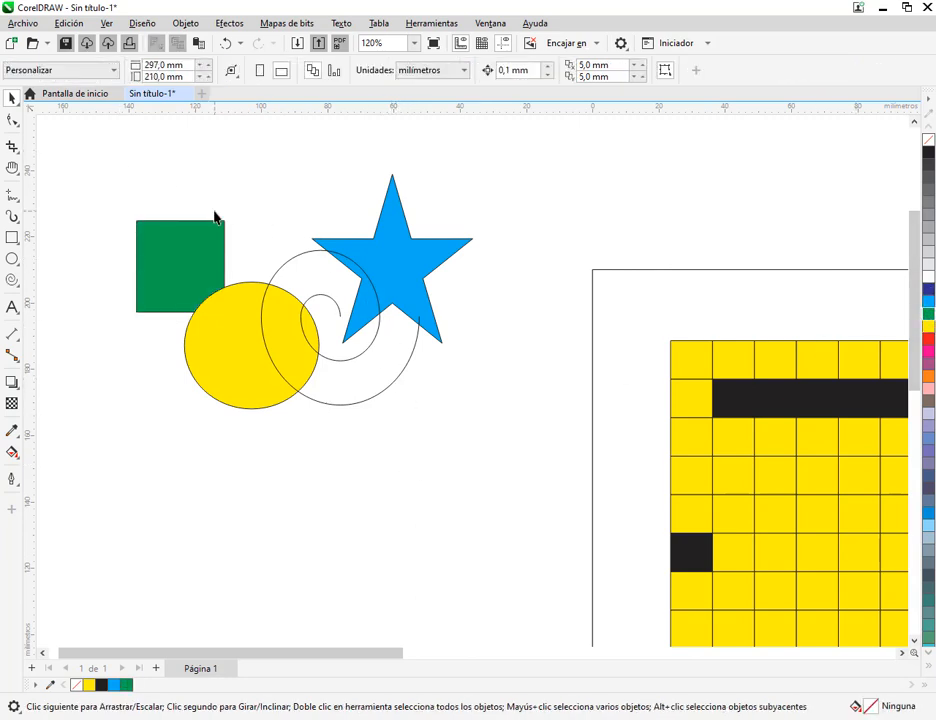
Select the green rectangle, star and circle together, and remove the circle from the selection
{"action": "left_click_drag", "start_coordinate": [162, 184], "coordinate": [243, 253]}
{"action": "mouse_move", "coordinate": [109, 182]}
{"action": "left_mouse_down"}
{"action": "mouse_move", "coordinate": [501, 398]}
{"action": "mouse_move", "coordinate": [181, 180]}
{"action": "mouse_move", "coordinate": [152, 146]}
{"action": "left_mouse_up"}
{"action": "left_click", "coordinate": [187, 267]}
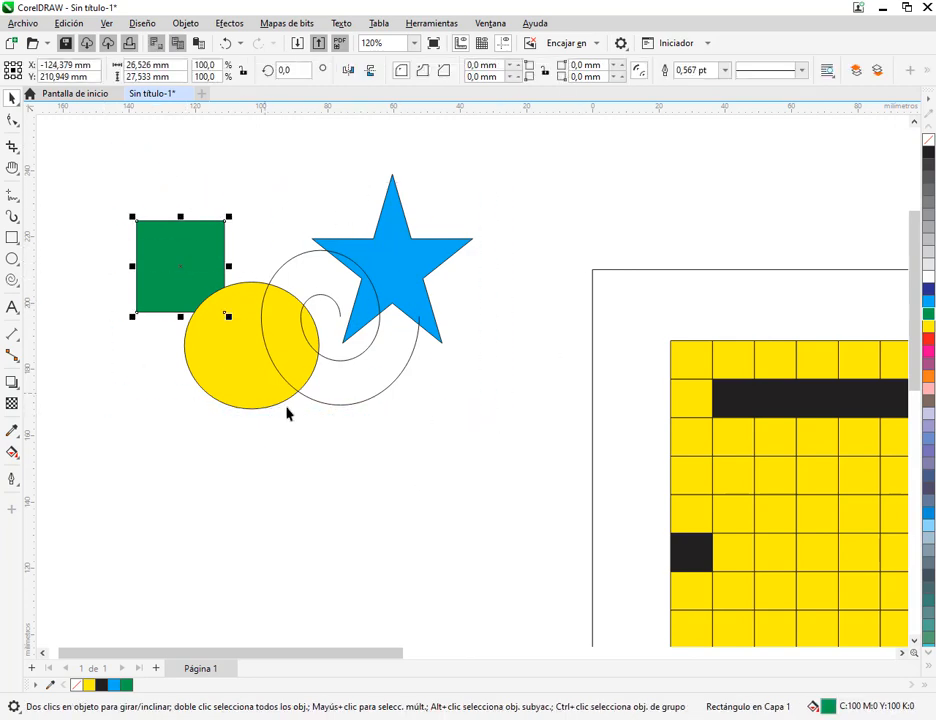
{"action": "left_click", "coordinate": [401, 252], "text": "shift"}
{"action": "left_click", "coordinate": [237, 367], "text": "shift"}
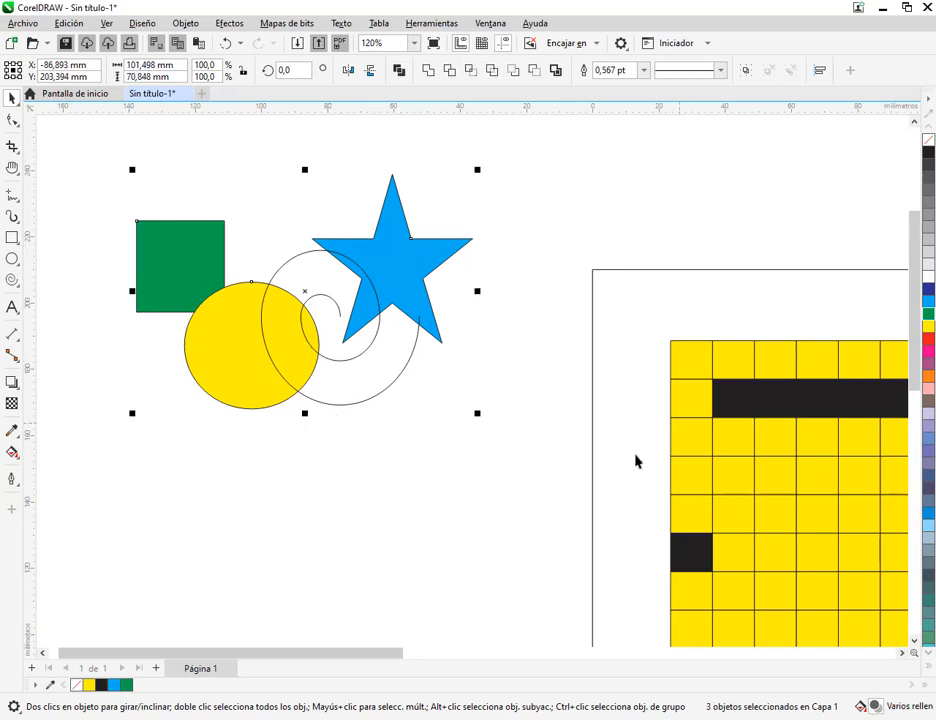
{"action": "left_click", "coordinate": [235, 352], "text": "shift"}
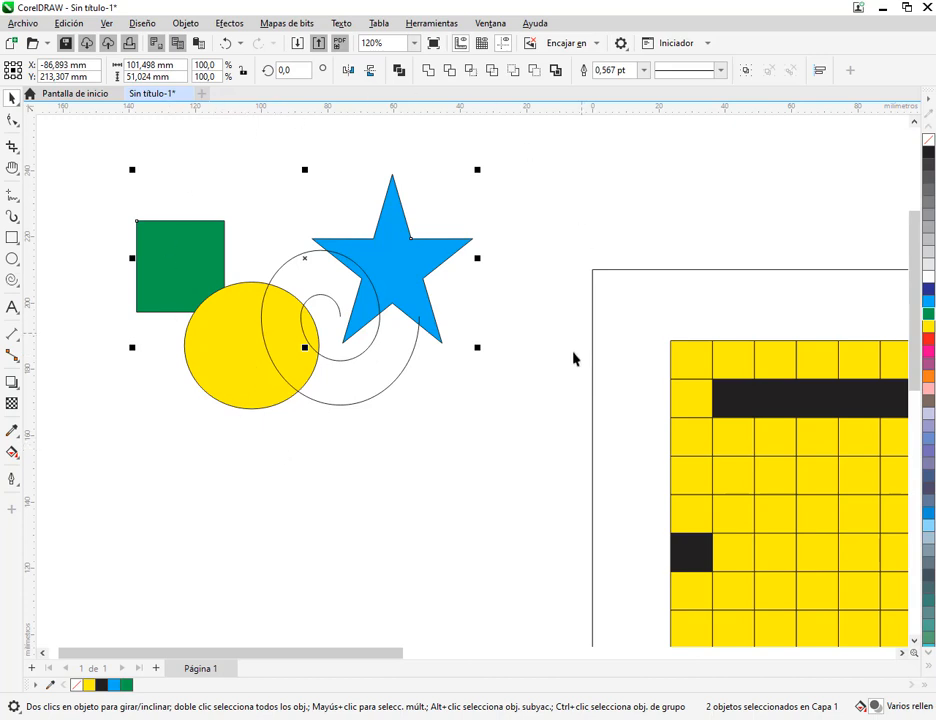
Undo and redo the rectangle's green fill, and add the circle and star to the selection
{"action": "key", "text": "ctrl+z"}
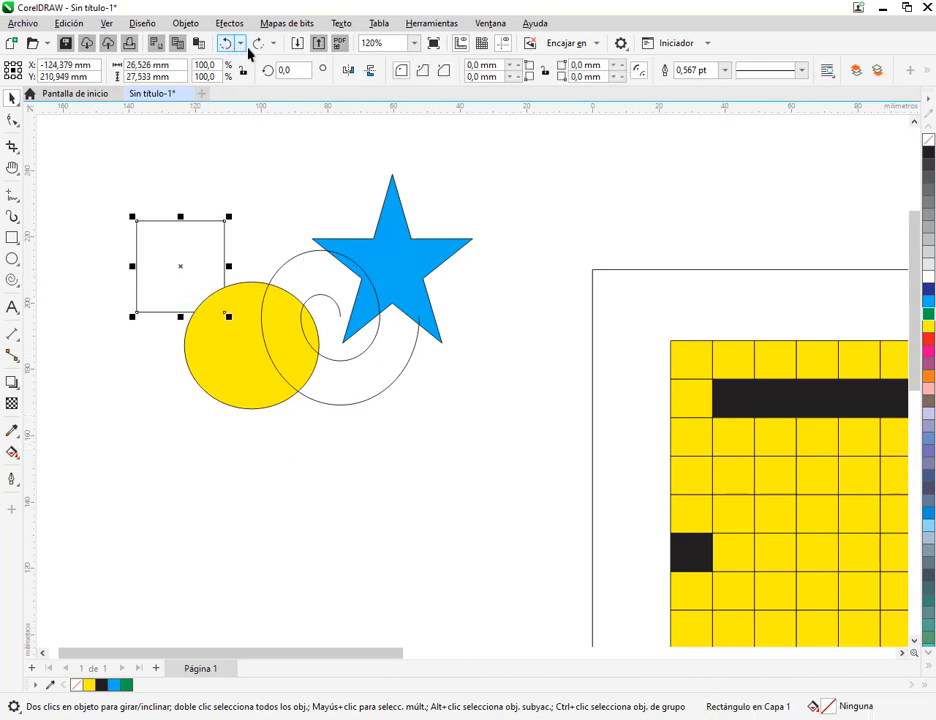
{"action": "left_click", "coordinate": [258, 43]}
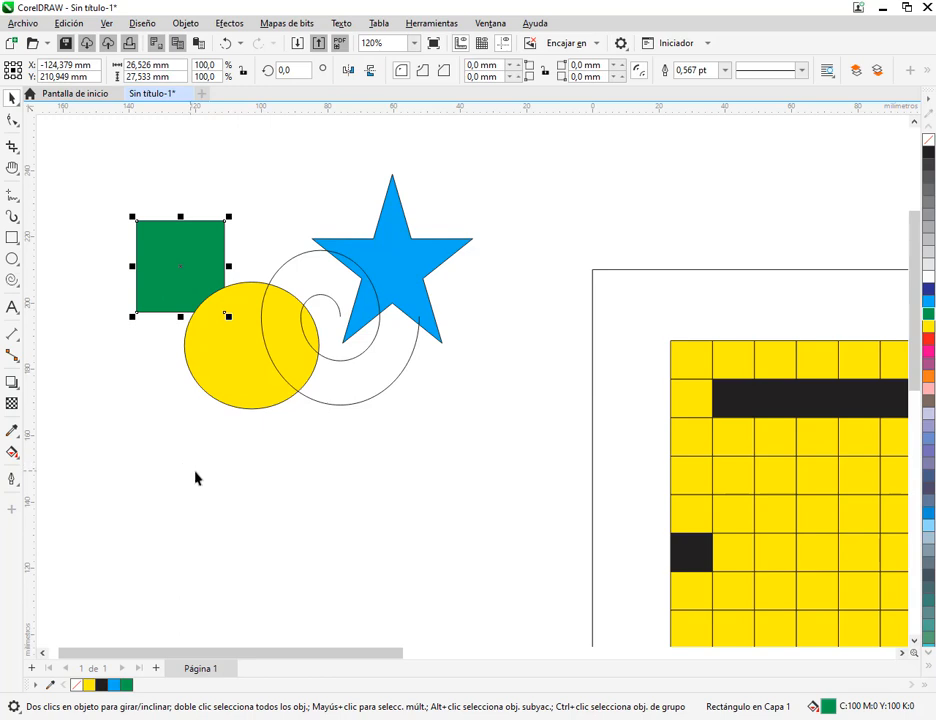
{"action": "left_click", "coordinate": [228, 377], "text": "shift"}
{"action": "left_click", "coordinate": [421, 256], "text": "shift"}
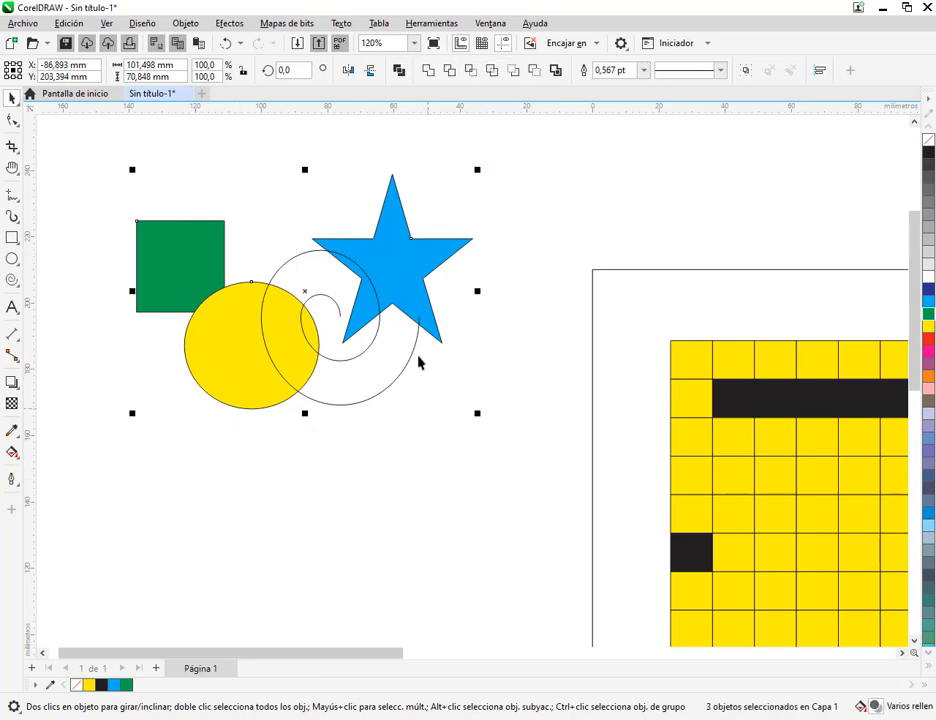
Try moving the three selected shapes, then the rectangle and star without the circle, undoing each move and clearing the selection
{"action": "left_click_drag", "start_coordinate": [432, 265], "coordinate": [500, 230]}
{"action": "key", "text": "ctrl+z"}
{"action": "left_click", "coordinate": [237, 366], "text": "shift"}
{"action": "left_click_drag", "start_coordinate": [193, 262], "coordinate": [211, 177]}
{"action": "key", "text": "ctrl+z"}
{"action": "left_click", "coordinate": [167, 212]}
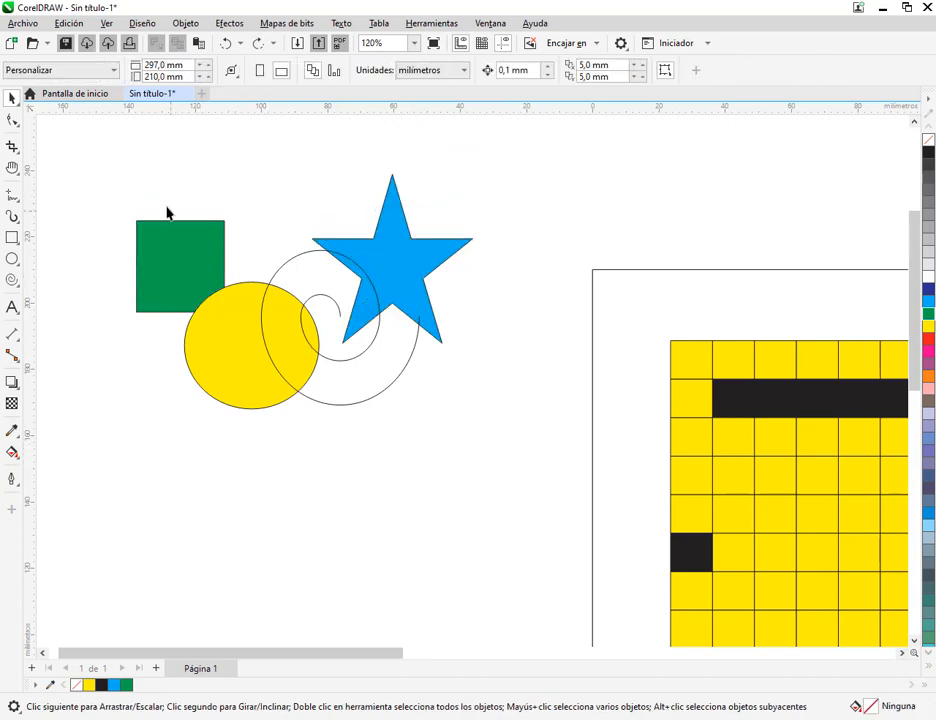
Select the star and spiral with a marquee that only touches them, and move both slightly away from the circle
{"action": "left_click_drag", "start_coordinate": [108, 136], "coordinate": [163, 191]}
{"action": "left_click_drag", "start_coordinate": [297, 227], "coordinate": [335, 250]}
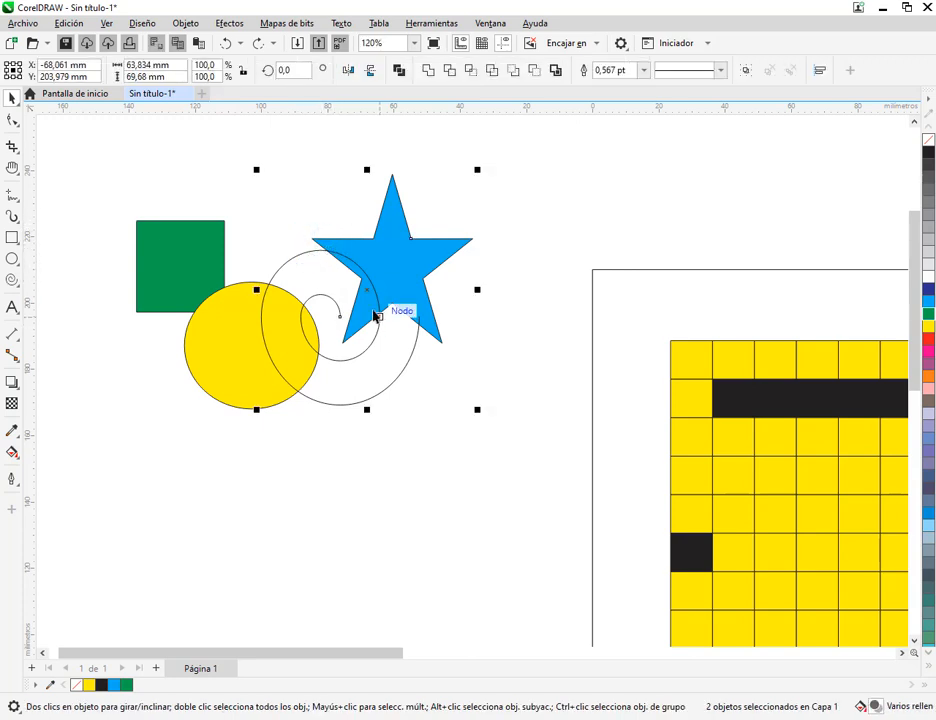
{"action": "left_click_drag", "start_coordinate": [368, 292], "coordinate": [395, 283]}
{"action": "left_click", "coordinate": [481, 446]}
Select all four practice shapes with a marquee, move them together farther up and away from the page, and deselect them
{"action": "scroll", "coordinate": [472, 386], "scroll_direction": "down", "scroll_amount": 2}
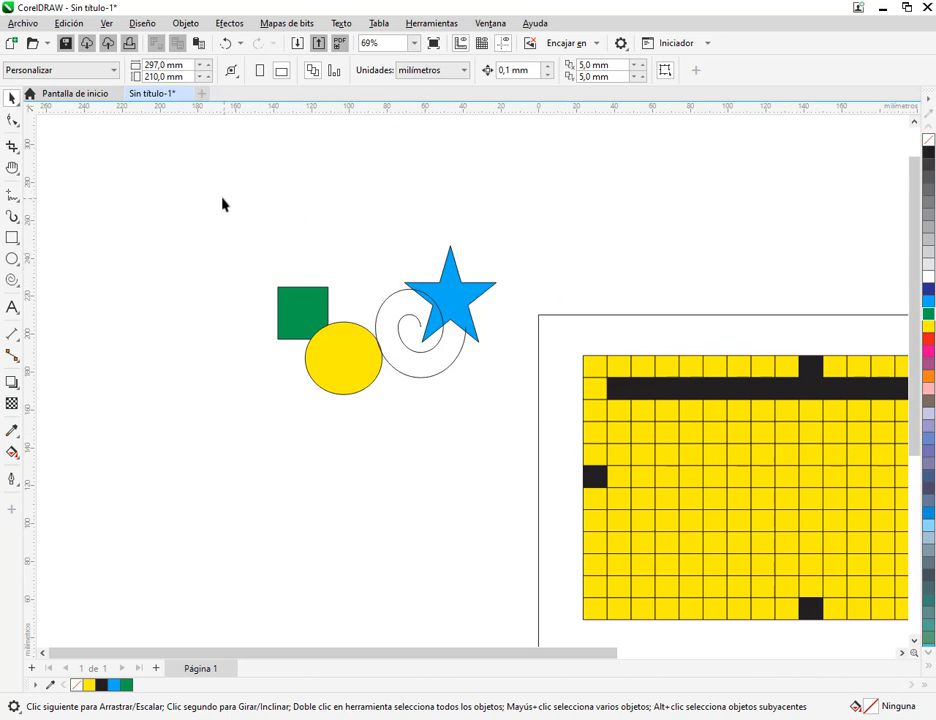
{"action": "left_click_drag", "start_coordinate": [222, 198], "coordinate": [550, 468]}
{"action": "left_click_drag", "start_coordinate": [472, 318], "coordinate": [429, 288]}
{"action": "left_click", "coordinate": [474, 264]}
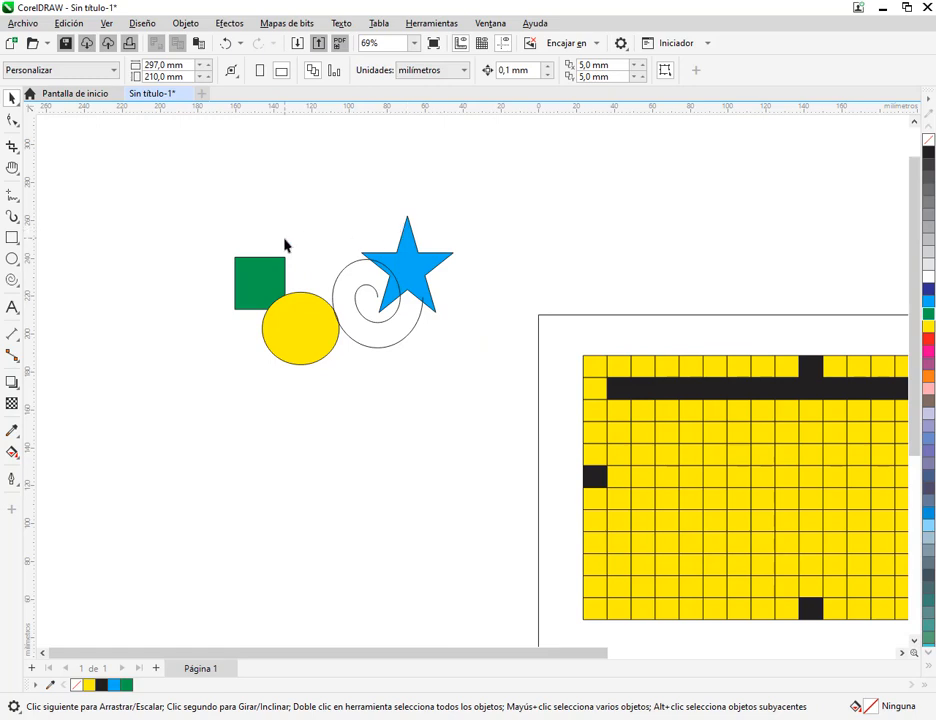
Delete the four practice shapes beside the page and the page-sized frame
{"action": "left_click_drag", "start_coordinate": [271, 226], "coordinate": [401, 320]}
{"action": "left_click", "coordinate": [432, 392]}
{"action": "left_click_drag", "start_coordinate": [179, 187], "coordinate": [513, 476]}
{"action": "key", "text": "Delete"}
{"action": "left_click_drag", "start_coordinate": [690, 547], "coordinate": [302, 421]}
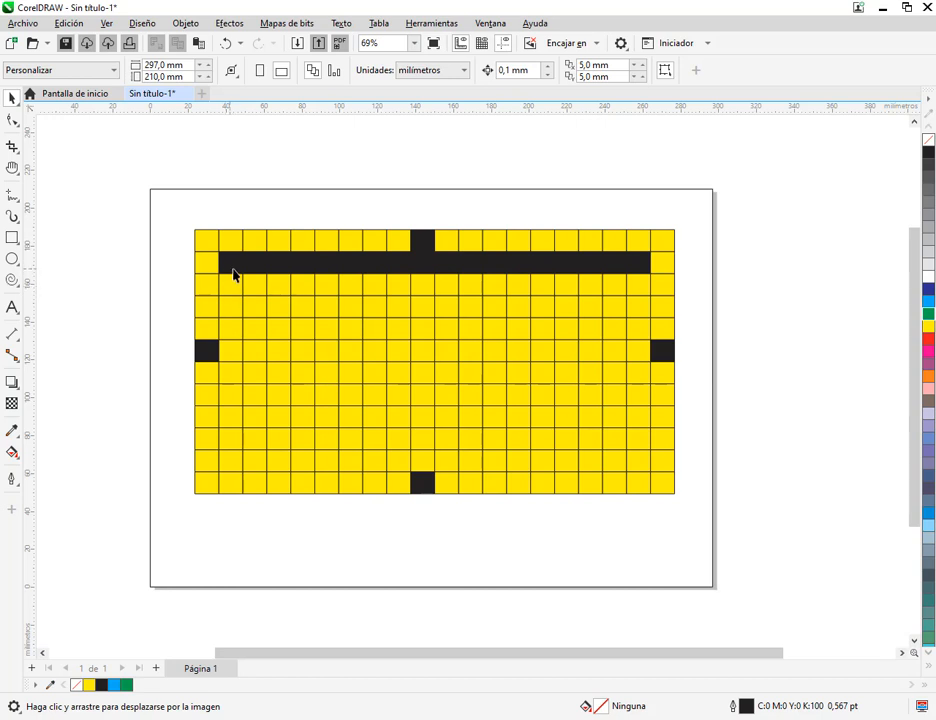
{"action": "mouse_move", "coordinate": [243, 272]}
{"action": "left_mouse_down"}
{"action": "mouse_move", "coordinate": [276, 351]}
{"action": "mouse_move", "coordinate": [278, 478]}
{"action": "mouse_move", "coordinate": [246, 262]}
{"action": "left_mouse_up"}
{"action": "left_click", "coordinate": [86, 286]}
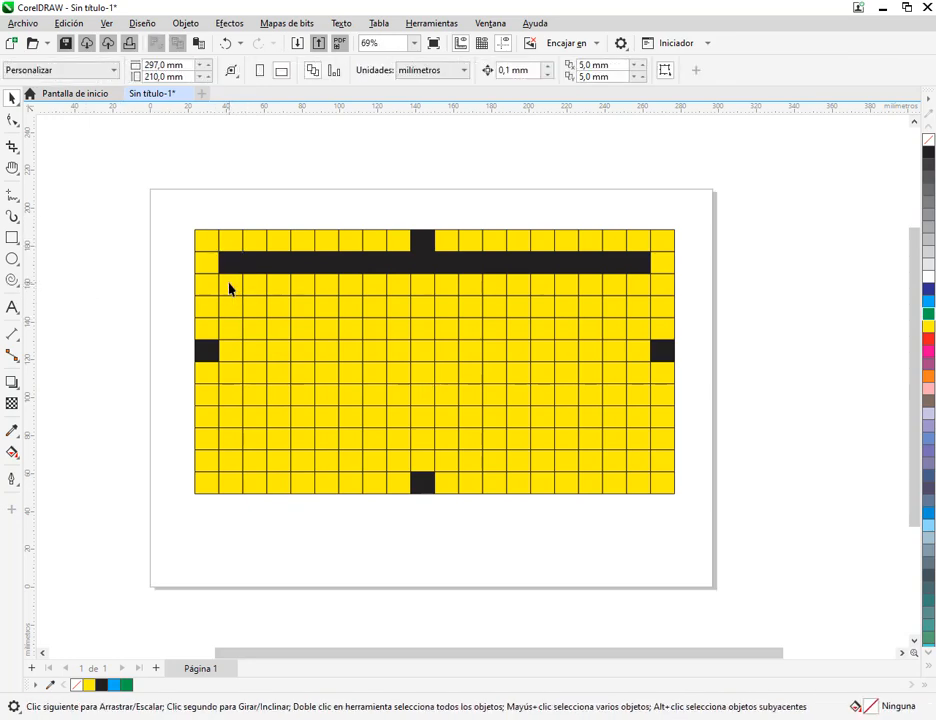
Select the second column's cells from the third to the eleventh row and fill them black
{"action": "scroll", "coordinate": [228, 297], "scroll_direction": "up", "scroll_amount": 1}
{"action": "left_click_drag", "start_coordinate": [228, 285], "coordinate": [236, 557]}
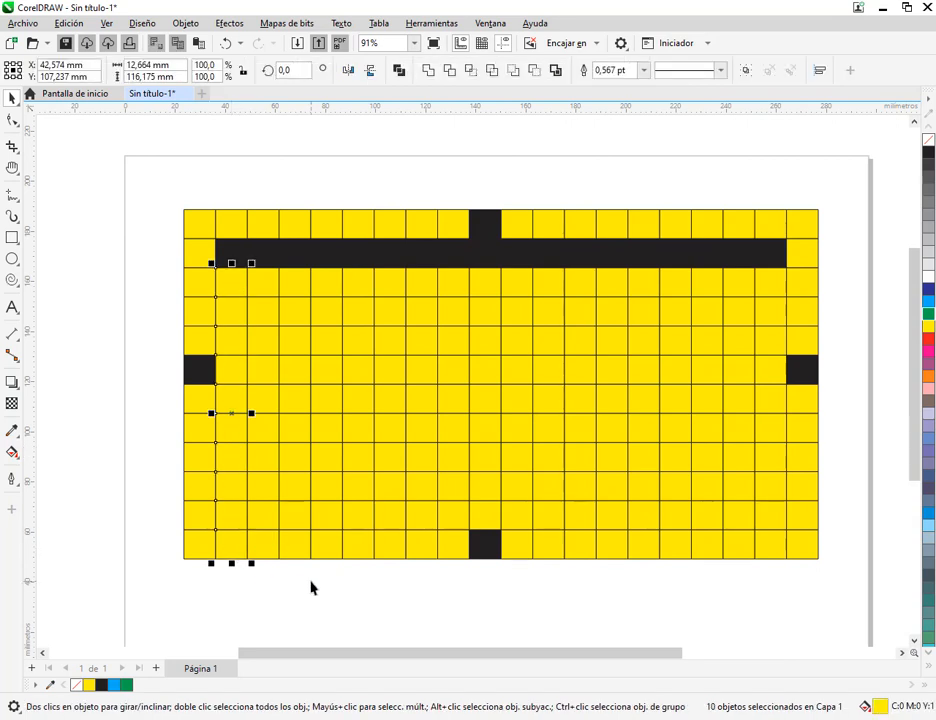
{"action": "left_click", "coordinate": [236, 547], "text": "shift"}
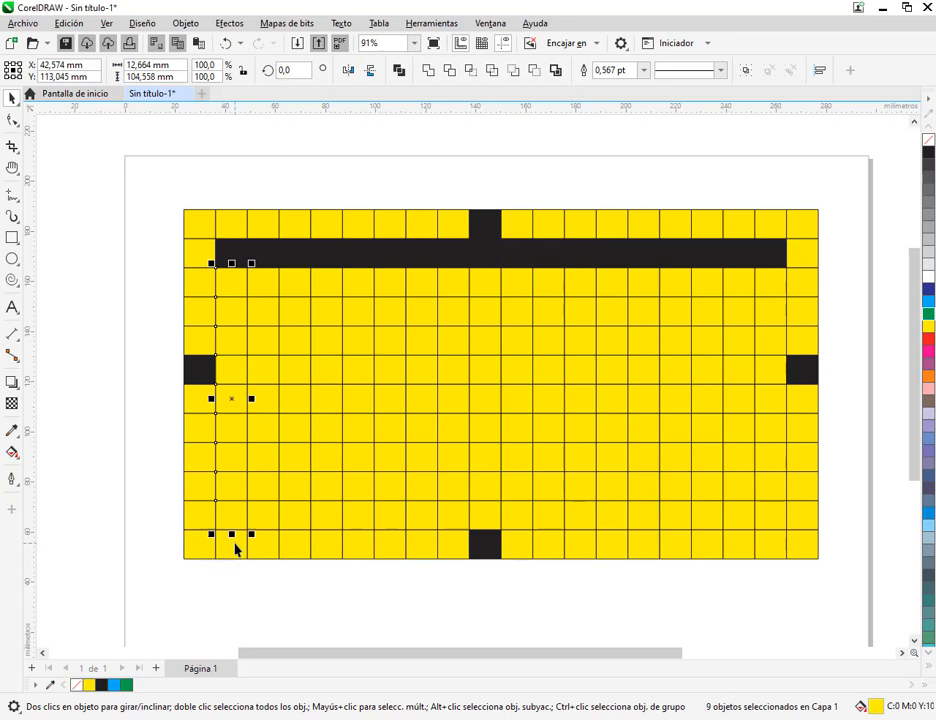
{"action": "left_click", "coordinate": [928, 153]}
{"action": "left_click", "coordinate": [859, 461]}
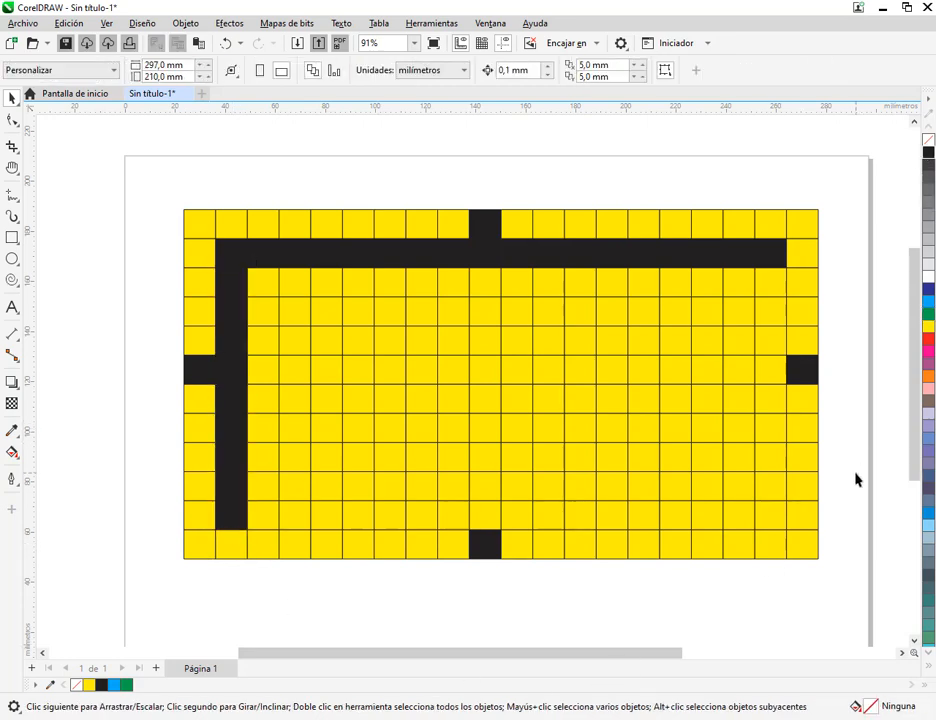
Select the entire yellow and black maze grid with a marquee and delete it
{"action": "scroll", "coordinate": [855, 479], "scroll_direction": "down", "scroll_amount": 3}
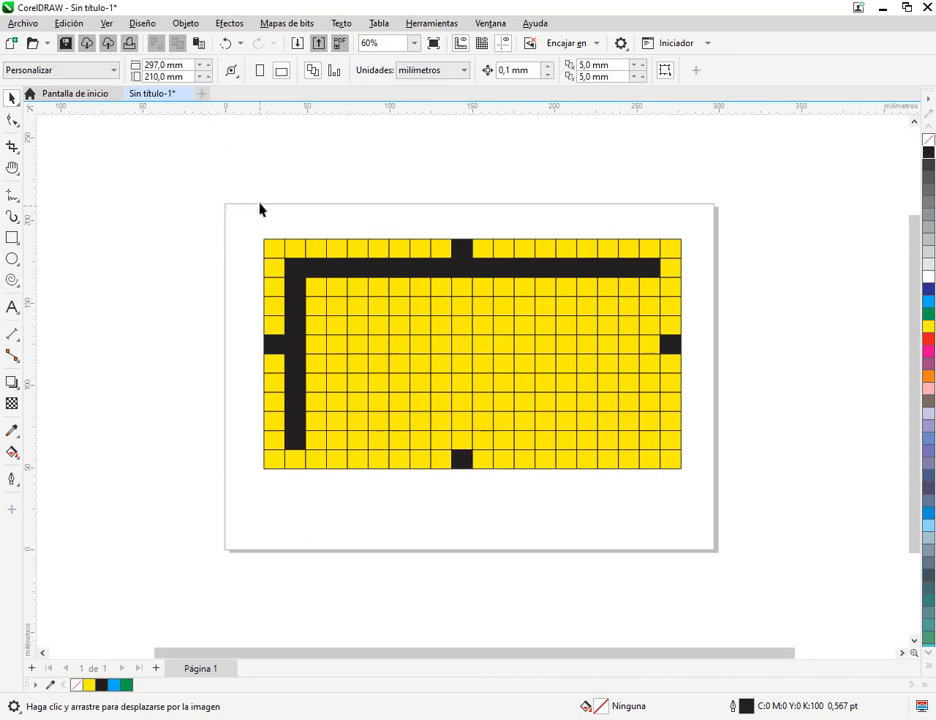
{"action": "left_click_drag", "start_coordinate": [200, 188], "coordinate": [713, 529]}
{"action": "key", "text": "Delete"}
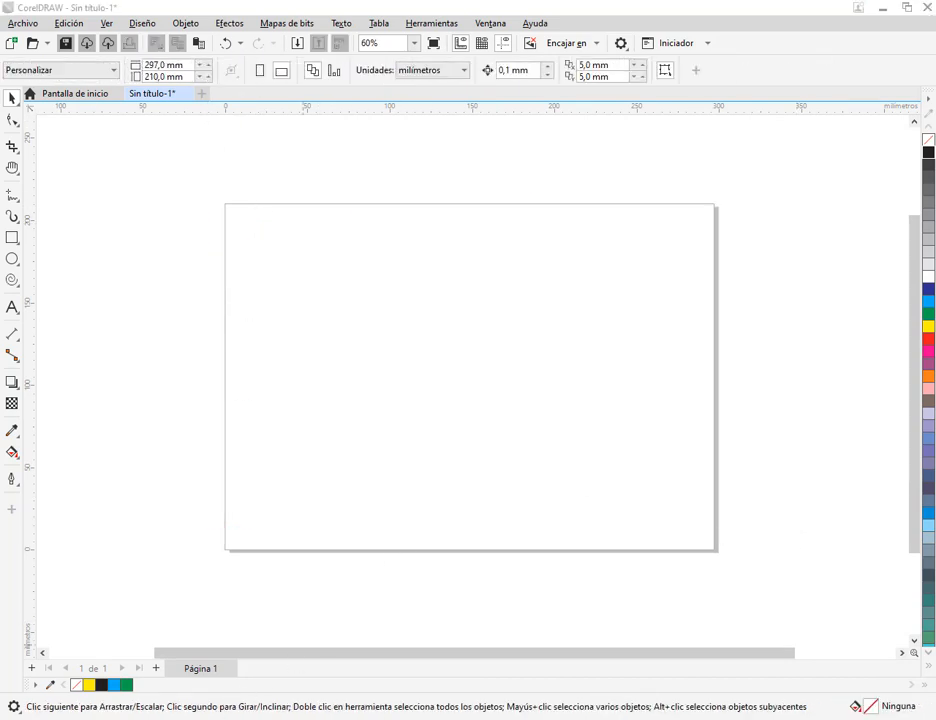
Switch to the Google Meet call and dismiss the raised-hand notification
{"action": "left_click", "coordinate": [476, 648]}
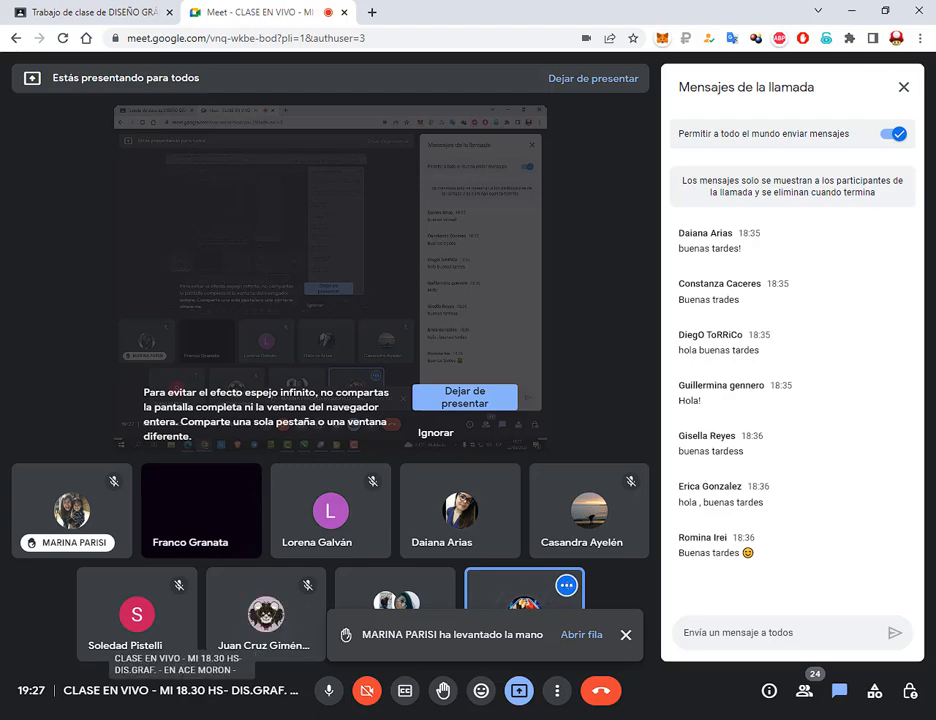
{"action": "left_click", "coordinate": [174, 719]}
{"action": "scroll", "coordinate": [746, 295], "scroll_direction": "down", "scroll_amount": 10}
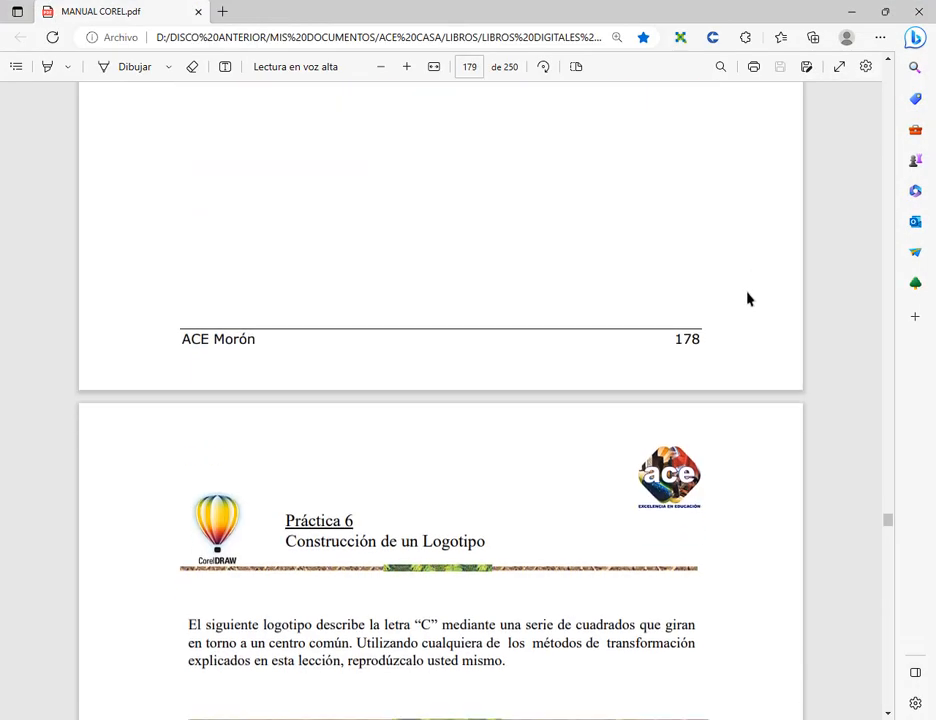
{"action": "left_click", "coordinate": [856, 11]}
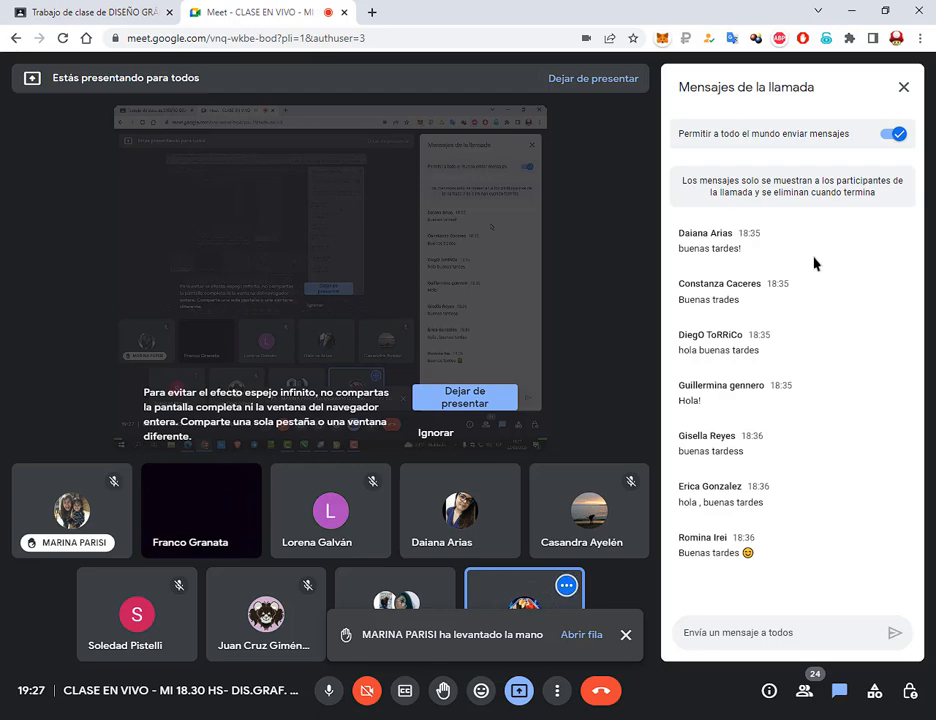
{"action": "left_click", "coordinate": [625, 634]}
Switch to MANUAL COREL.pdf and examine Práctica 6, Construcción de un Logotipo, from its introduction to the finished letter C
{"action": "left_click", "coordinate": [201, 718]}
{"action": "scroll", "coordinate": [543, 522], "scroll_direction": "down", "scroll_amount": 1}
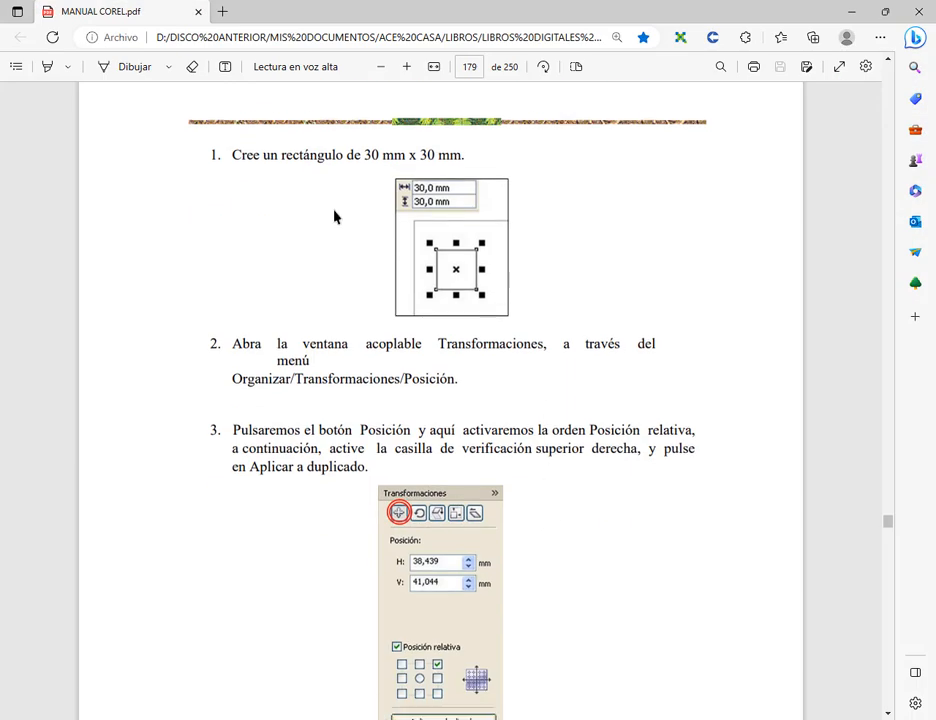
{"action": "scroll", "coordinate": [505, 368], "scroll_direction": "up", "scroll_amount": 3}
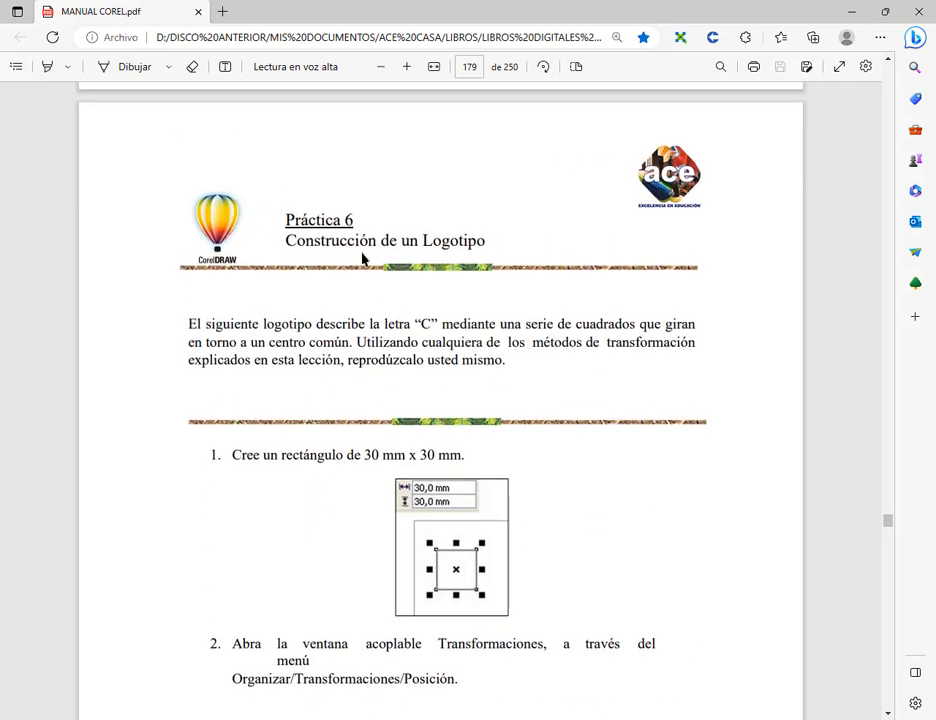
{"action": "left_click_drag", "start_coordinate": [289, 238], "coordinate": [522, 261]}
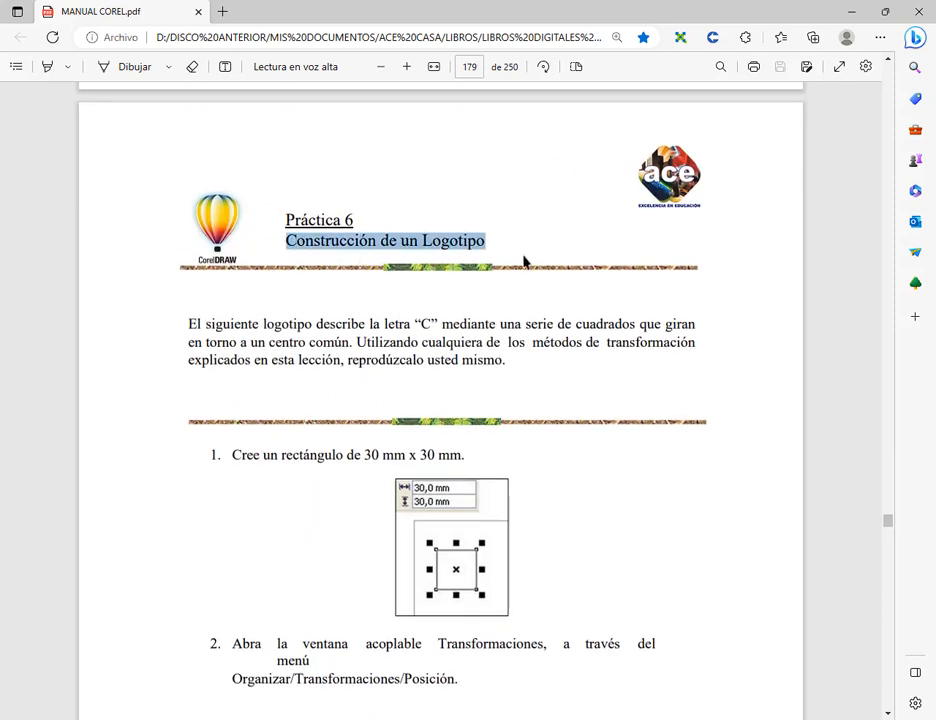
{"action": "left_click", "coordinate": [522, 345]}
{"action": "scroll", "coordinate": [515, 340], "scroll_direction": "down", "scroll_amount": 3}
{"action": "scroll", "coordinate": [513, 348], "scroll_direction": "down", "scroll_amount": 16}
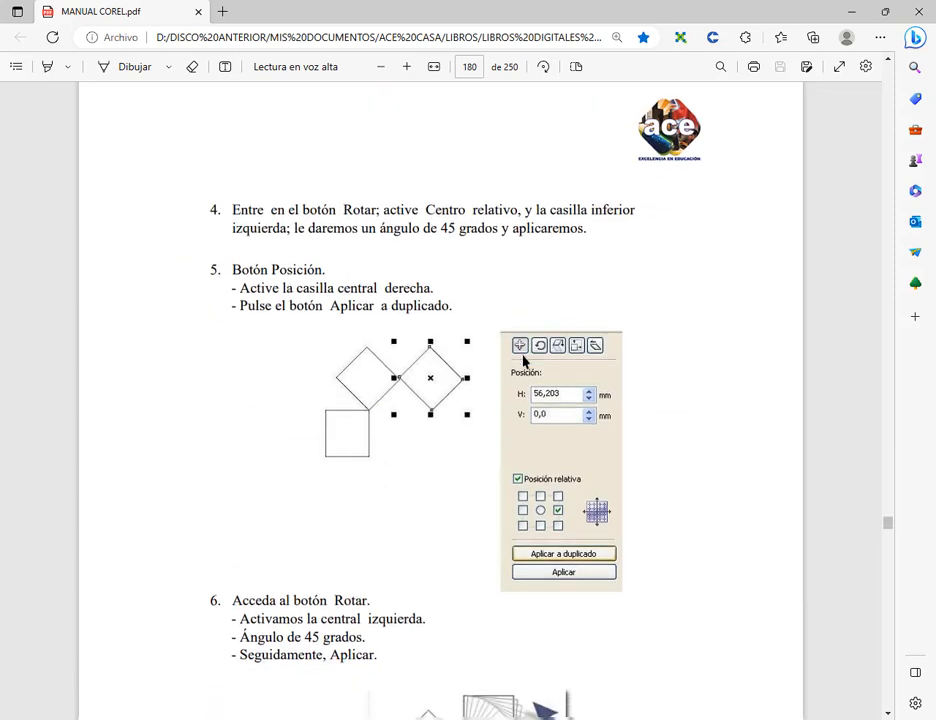
{"action": "scroll", "coordinate": [555, 371], "scroll_direction": "down", "scroll_amount": 7}
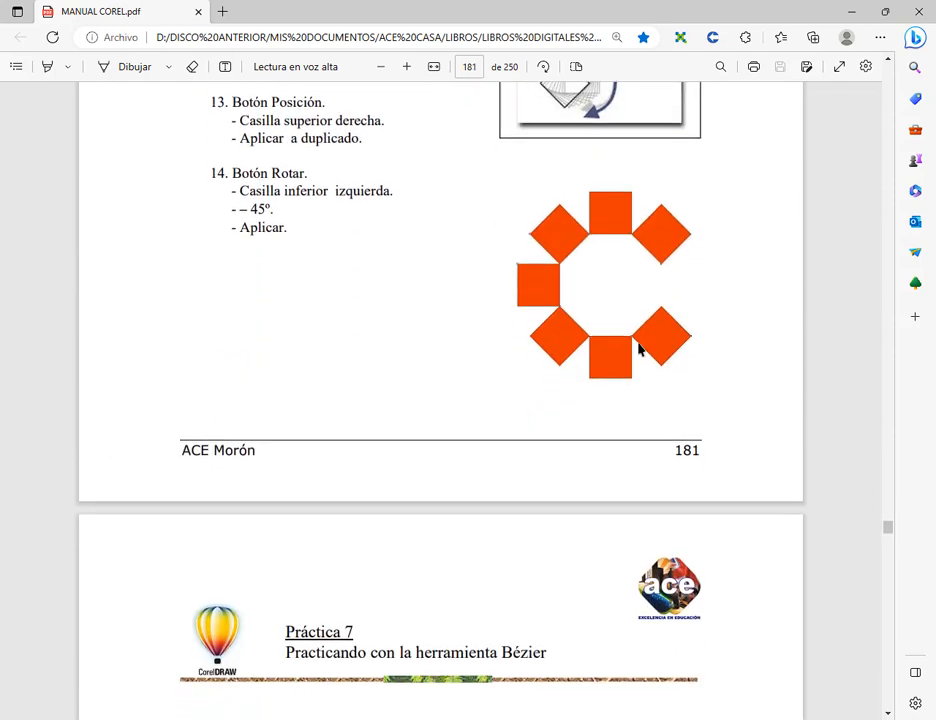
{"action": "scroll", "coordinate": [640, 351], "scroll_direction": "up", "scroll_amount": 2}
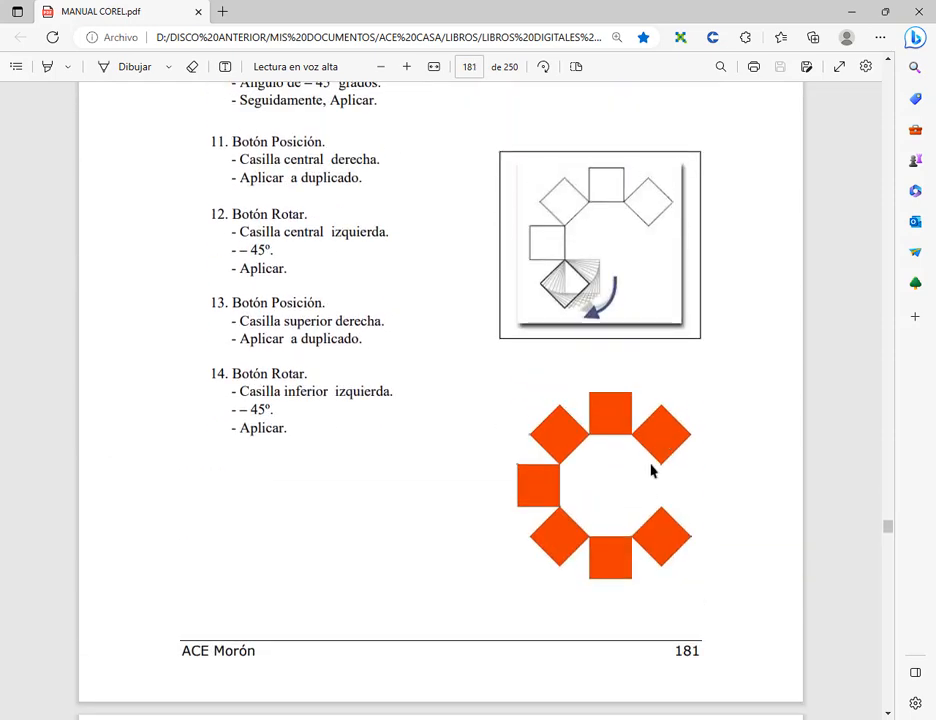
{"action": "scroll", "coordinate": [651, 470], "scroll_direction": "down", "scroll_amount": 1}
{"action": "left_click", "coordinate": [428, 718]}
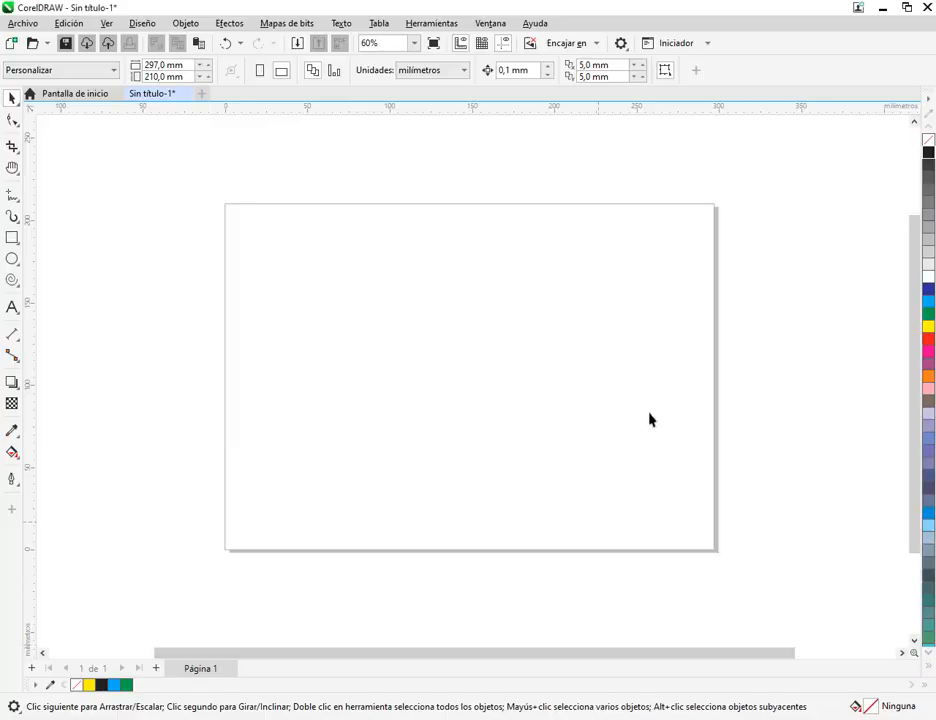
Return to the manual and read the first instruction of Práctica 6 for the size of the starting rectangle
{"action": "key", "text": "alt+Tab"}
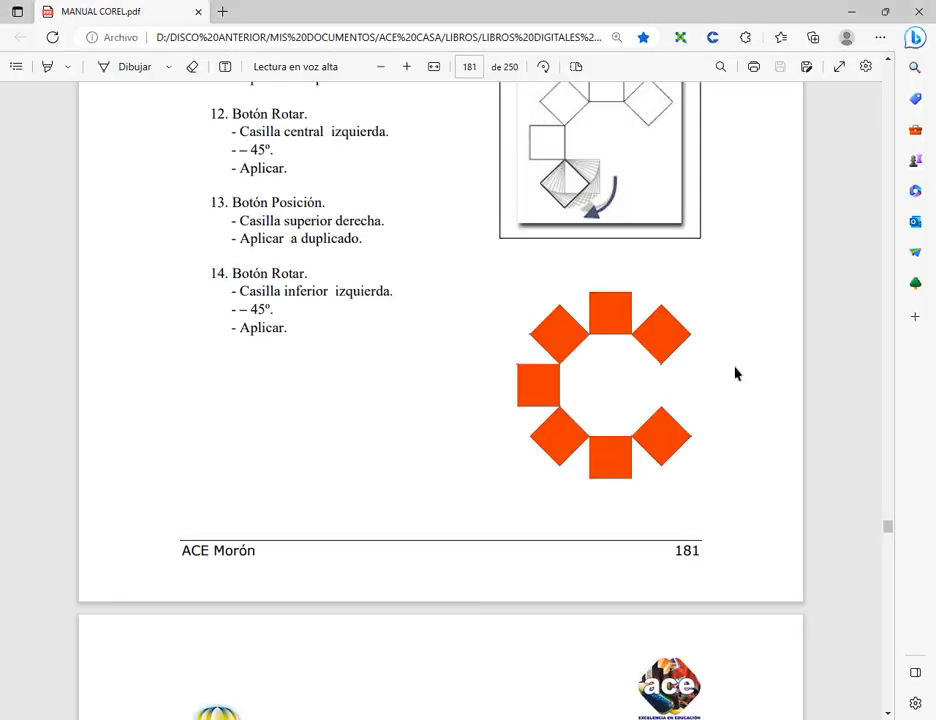
{"action": "scroll", "coordinate": [612, 504], "scroll_direction": "up", "scroll_amount": 15}
{"action": "scroll", "coordinate": [611, 505], "scroll_direction": "up", "scroll_amount": 10}
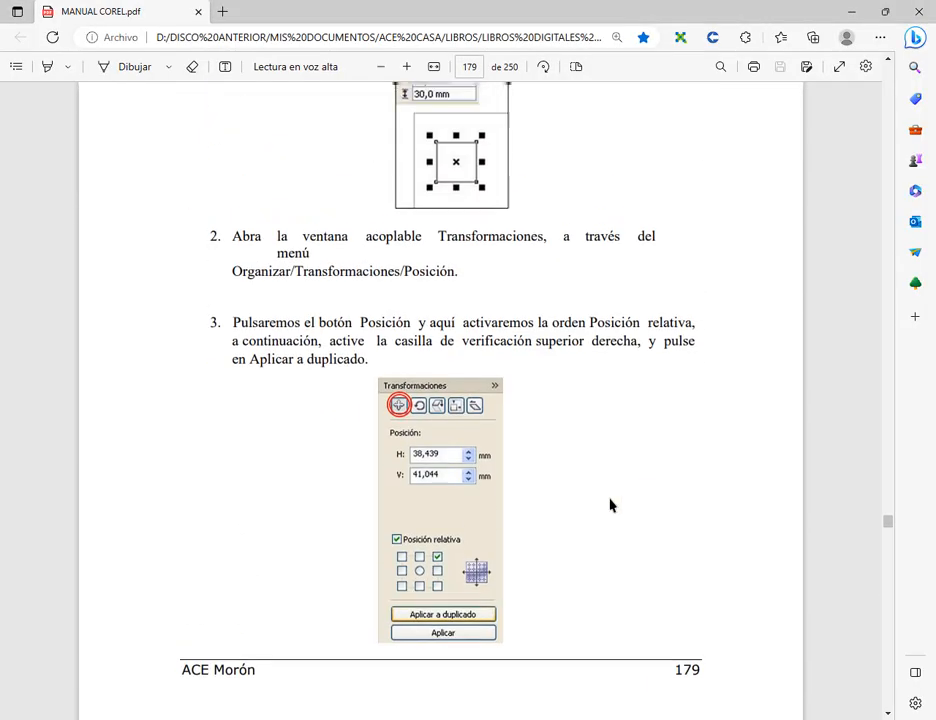
{"action": "scroll", "coordinate": [500, 459], "scroll_direction": "down", "scroll_amount": 2}
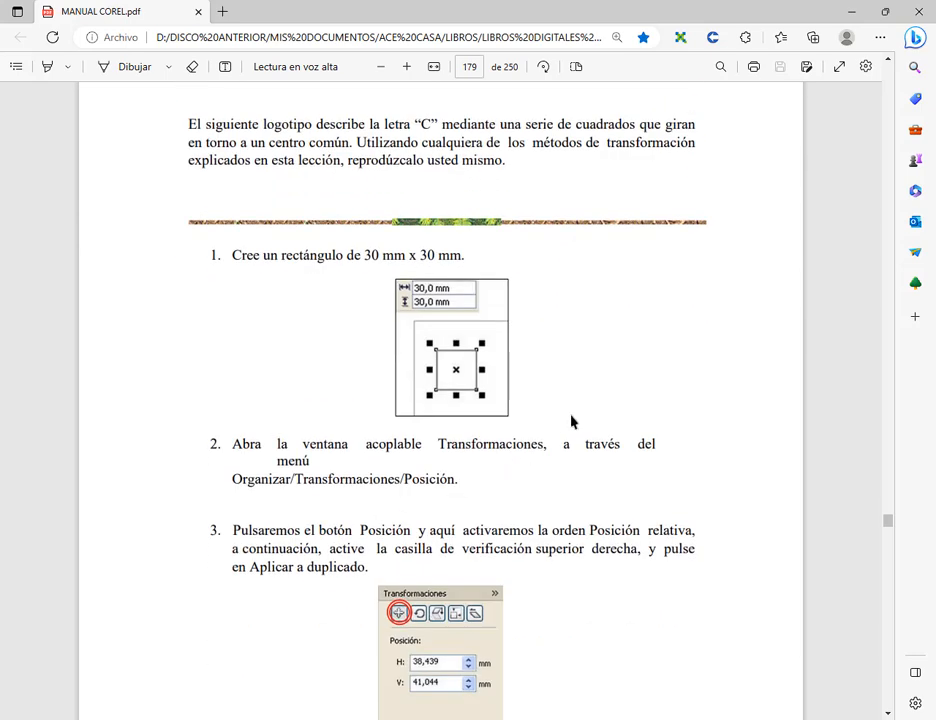
{"action": "scroll", "coordinate": [573, 421], "scroll_direction": "down", "scroll_amount": 1}
{"action": "left_click_drag", "start_coordinate": [241, 157], "coordinate": [448, 170]}
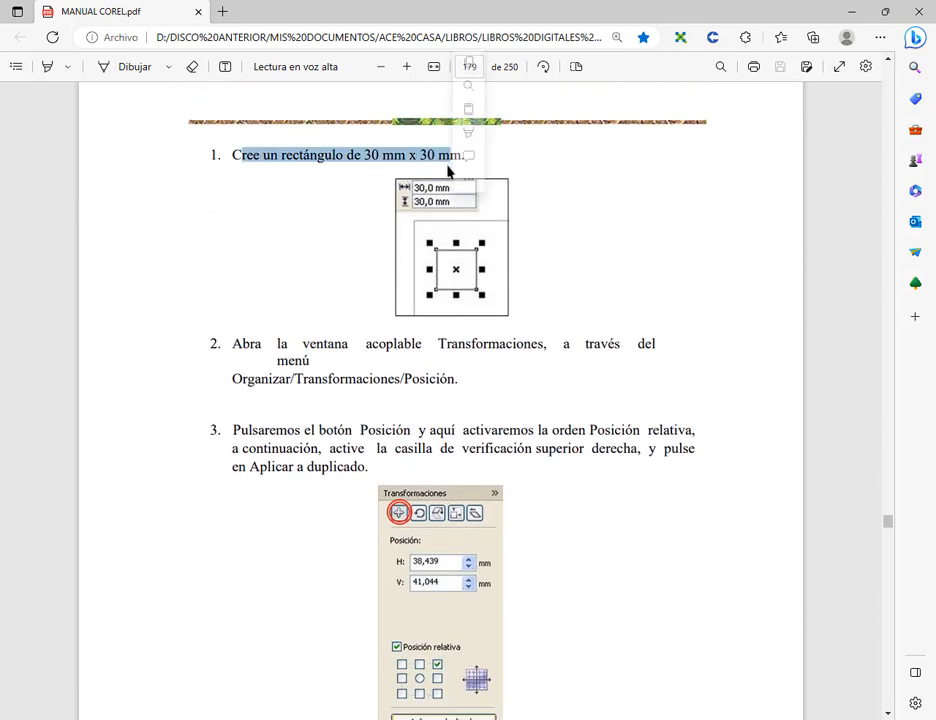
{"action": "left_click", "coordinate": [585, 309]}
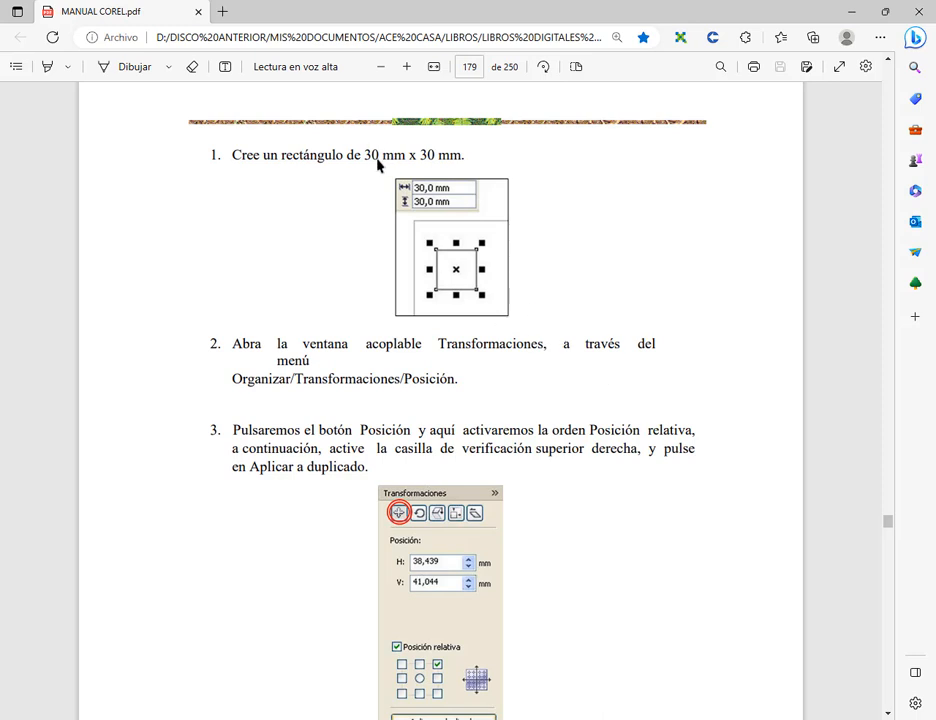
{"action": "left_click_drag", "start_coordinate": [364, 157], "coordinate": [476, 160]}
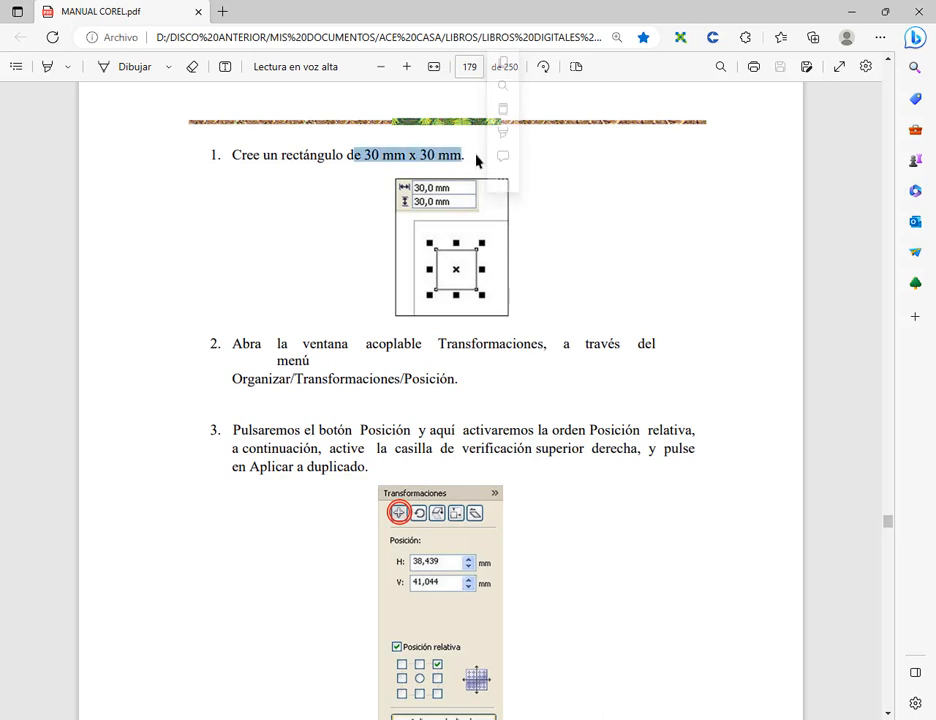
{"action": "left_click", "coordinate": [455, 157]}
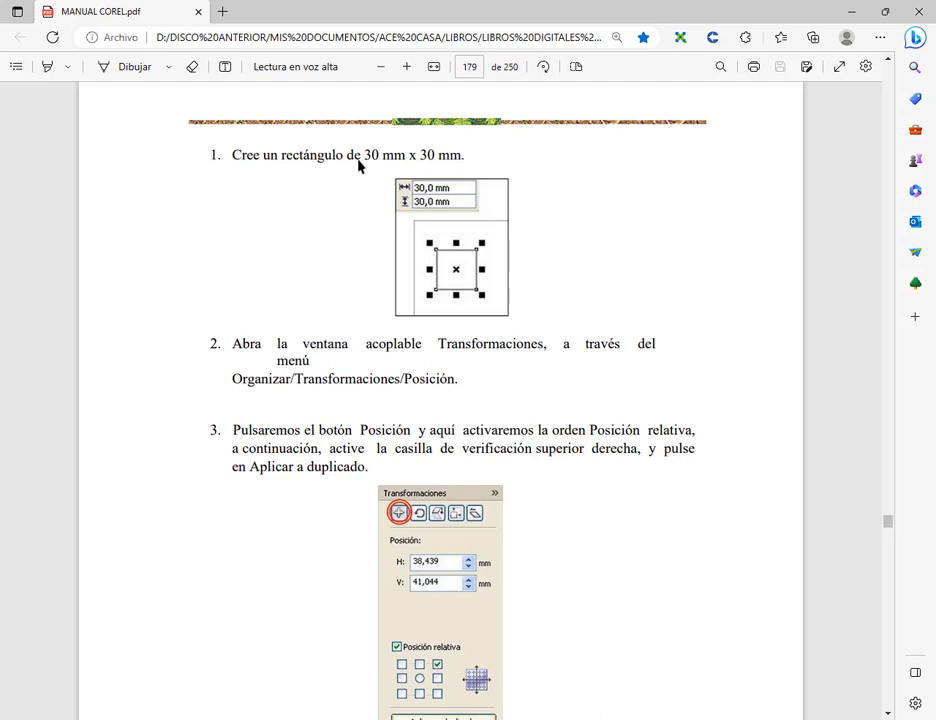
{"action": "left_click_drag", "start_coordinate": [364, 160], "coordinate": [462, 162]}
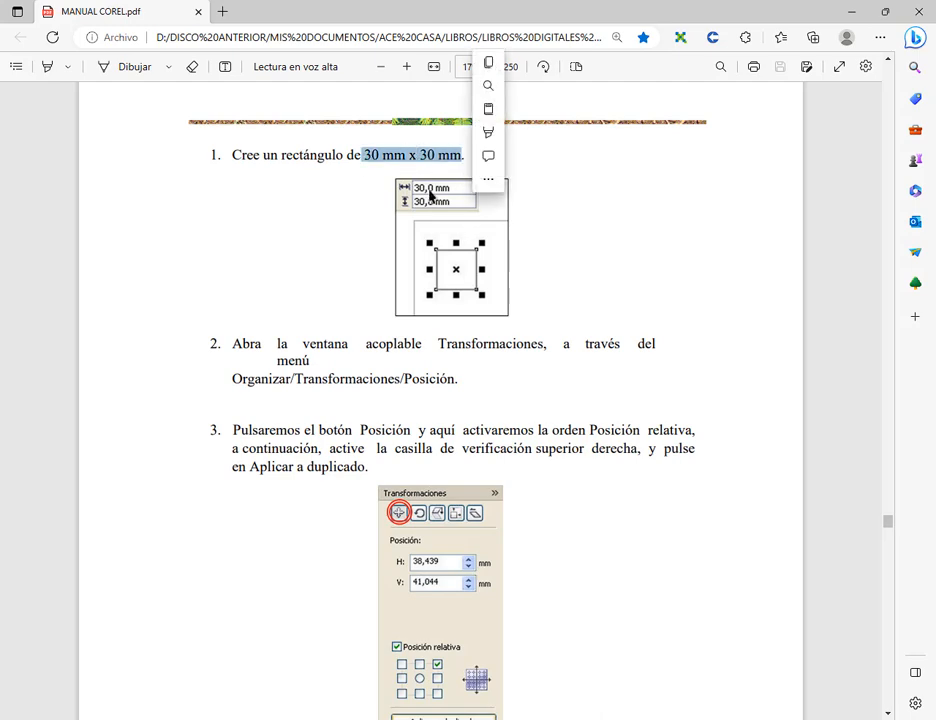
{"action": "left_click", "coordinate": [848, 13]}
Switch to CorelDRAW and draw a rectangle about 63.5 by 51 mm in the upper-left part of the page
{"action": "left_click", "coordinate": [492, 718]}
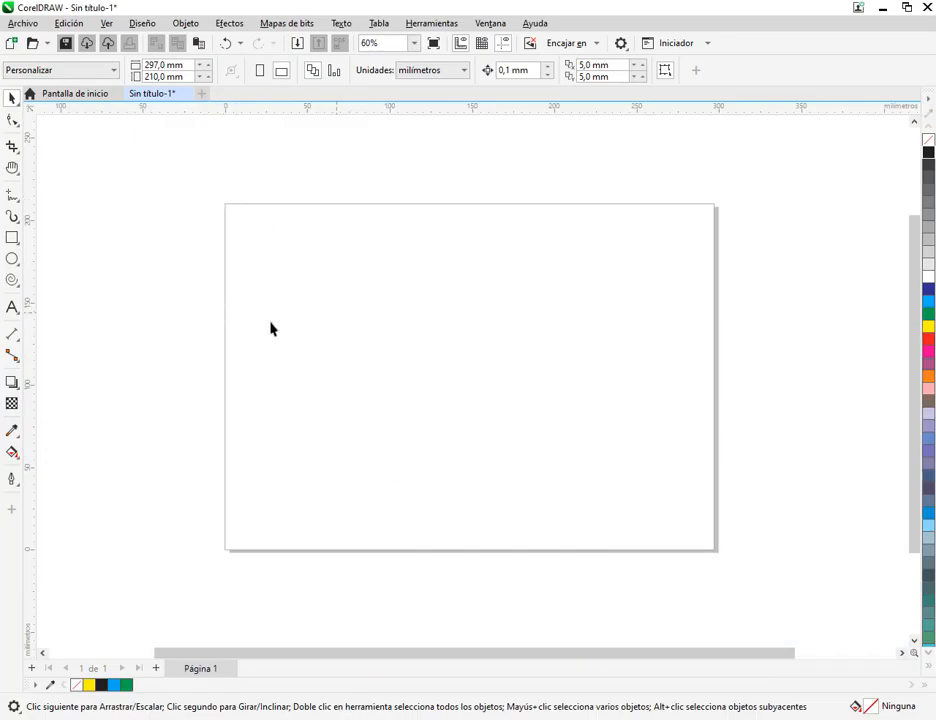
{"action": "left_click", "coordinate": [12, 240]}
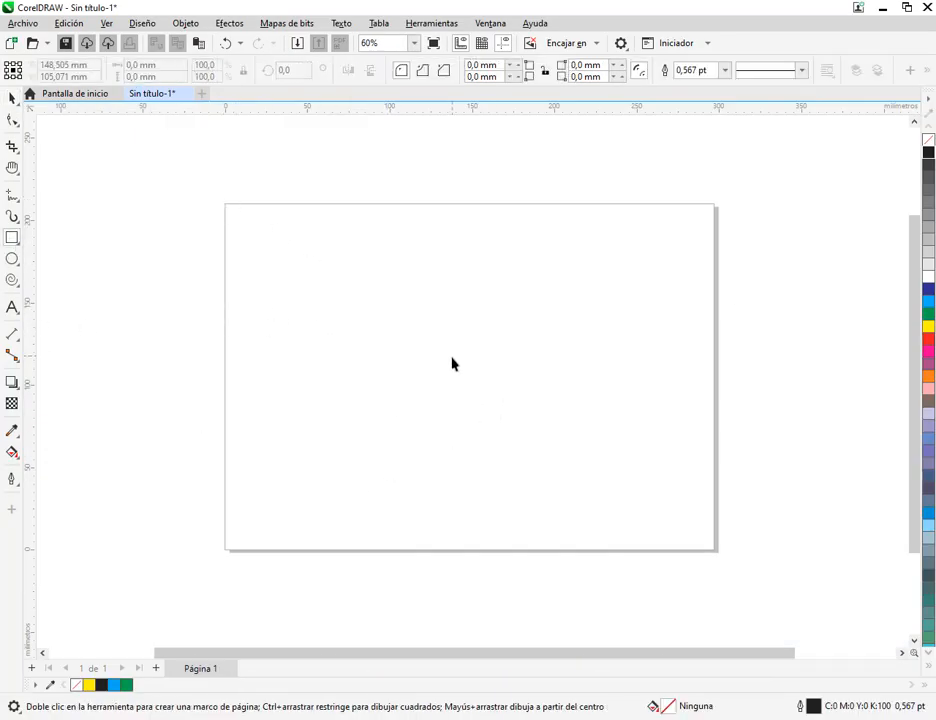
{"action": "left_click_drag", "start_coordinate": [322, 244], "coordinate": [428, 328]}
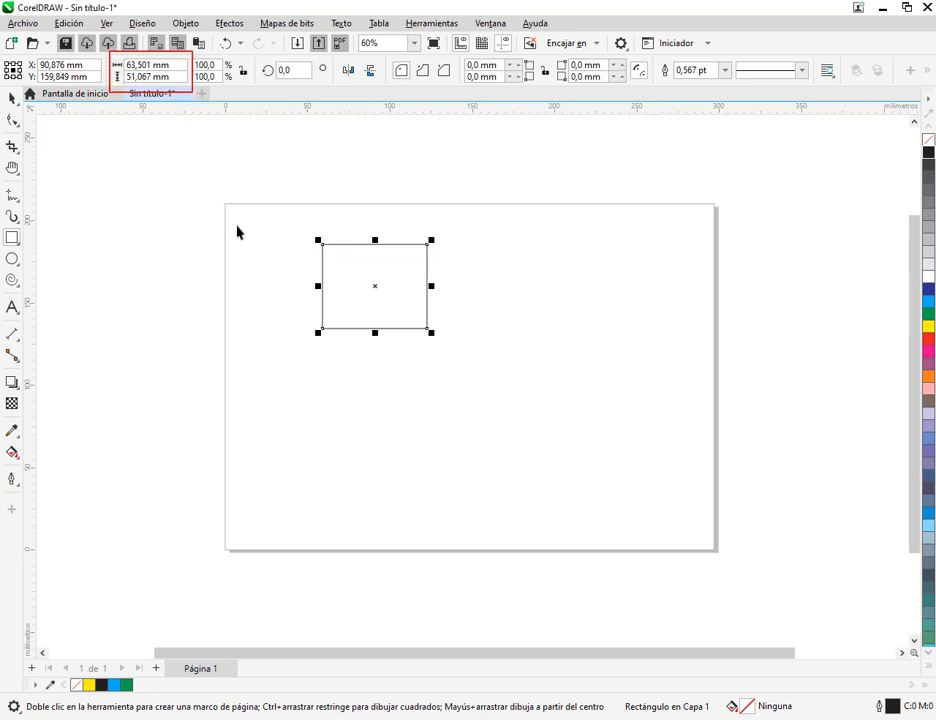
Try setting the rectangle's width to 30 mm with its proportions locked, and undo the resize
{"action": "left_click", "coordinate": [242, 72]}
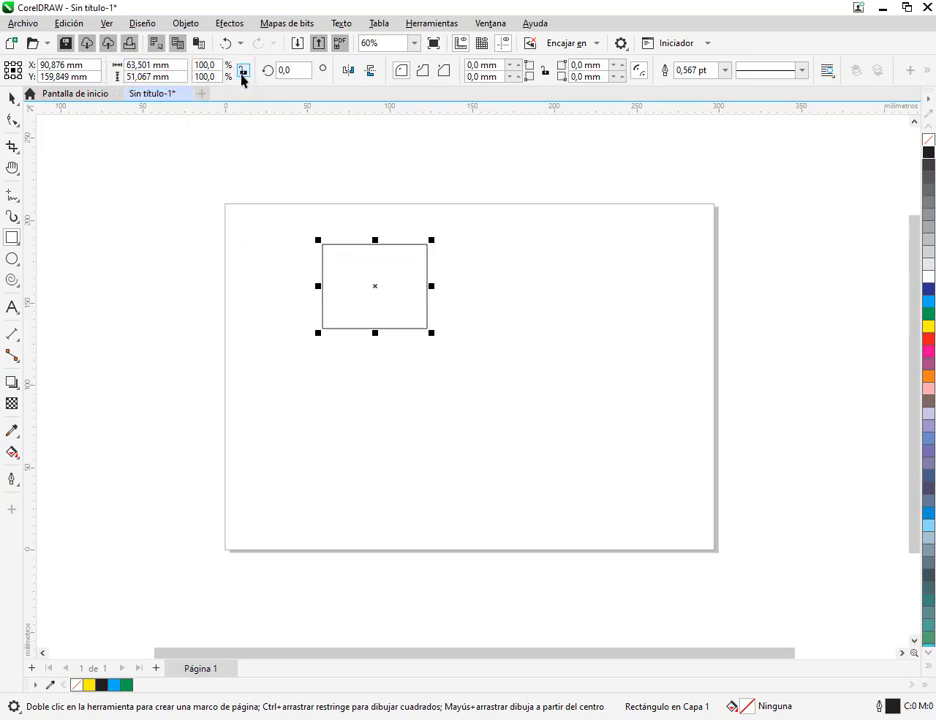
{"action": "left_click", "coordinate": [140, 64]}
{"action": "type", "text": "30"}
{"action": "key", "text": "Return"}
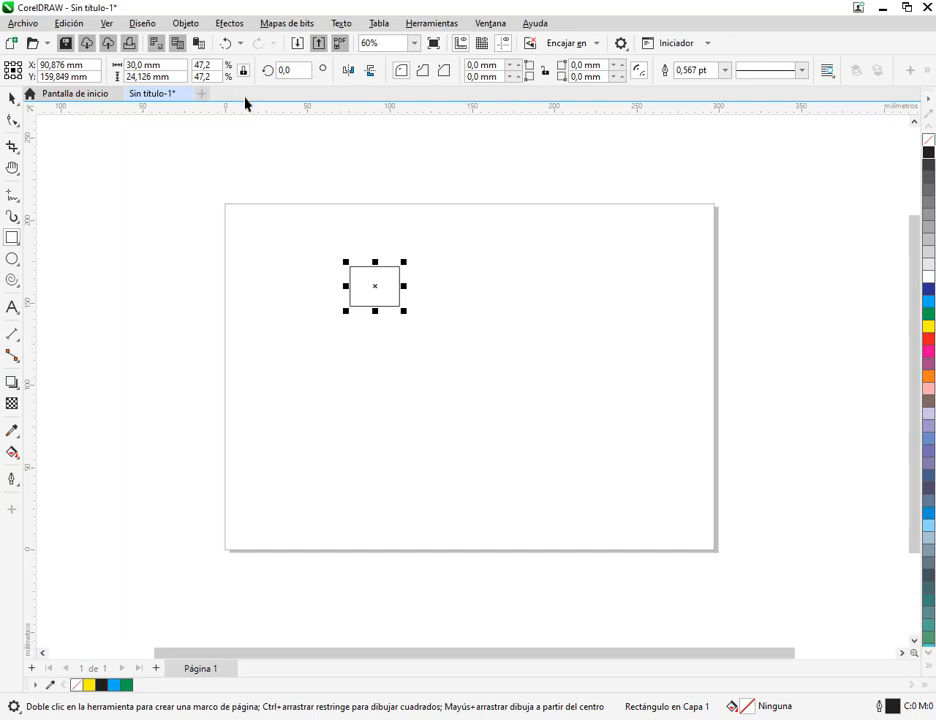
{"action": "key", "text": "ctrl+z"}
Unlock the rectangle's proportions and set both its width and its height to 30 mm
{"action": "left_click_drag", "start_coordinate": [179, 65], "coordinate": [112, 66]}
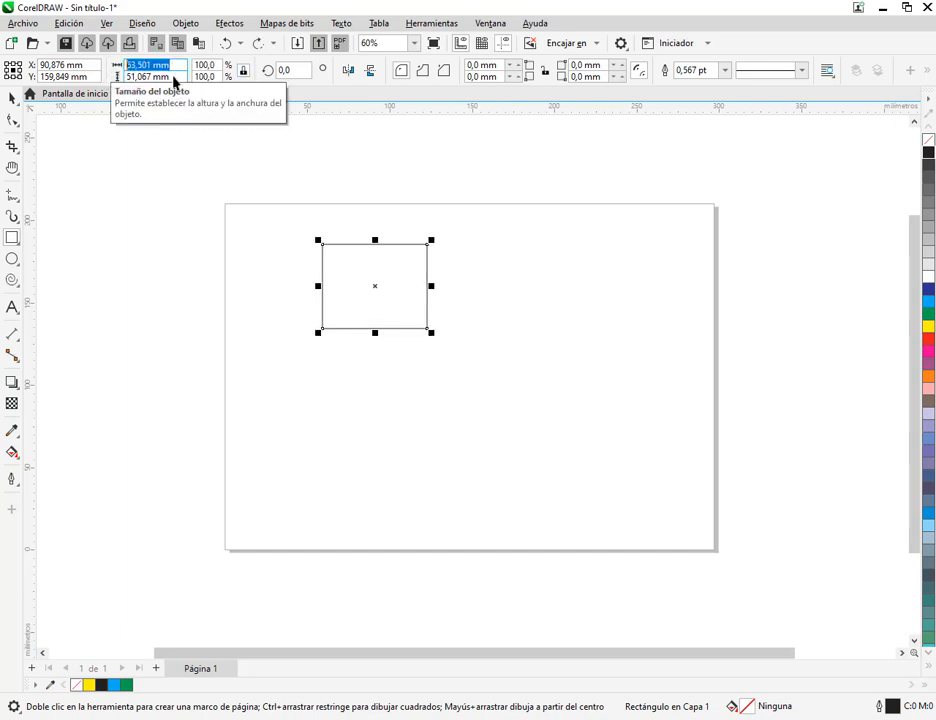
{"action": "left_click_drag", "start_coordinate": [173, 78], "coordinate": [98, 79]}
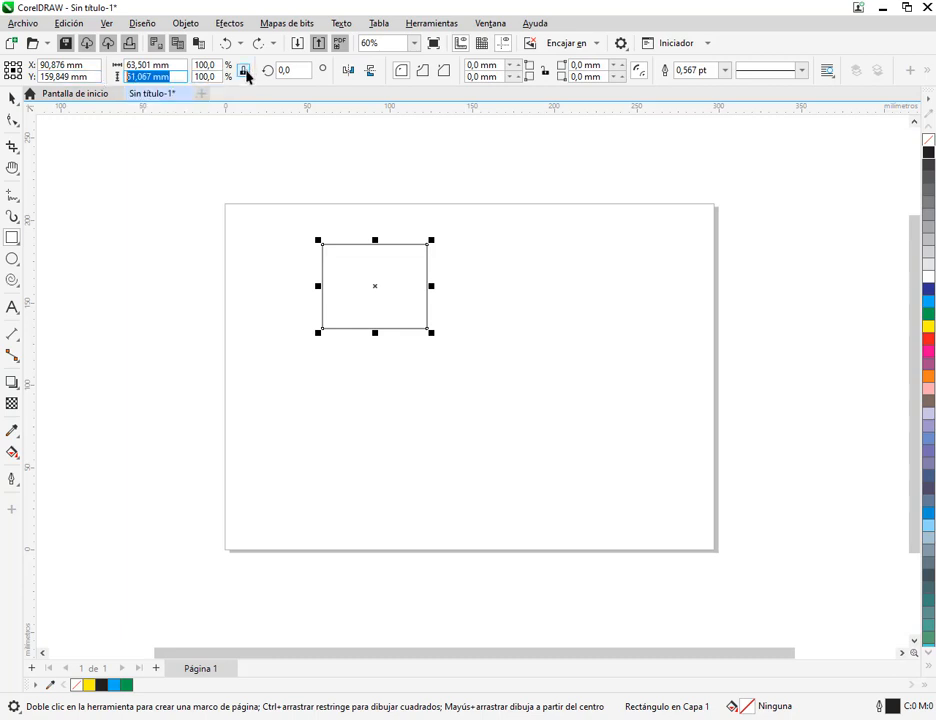
{"action": "left_click", "coordinate": [246, 75]}
{"action": "left_click_drag", "start_coordinate": [180, 68], "coordinate": [116, 70]}
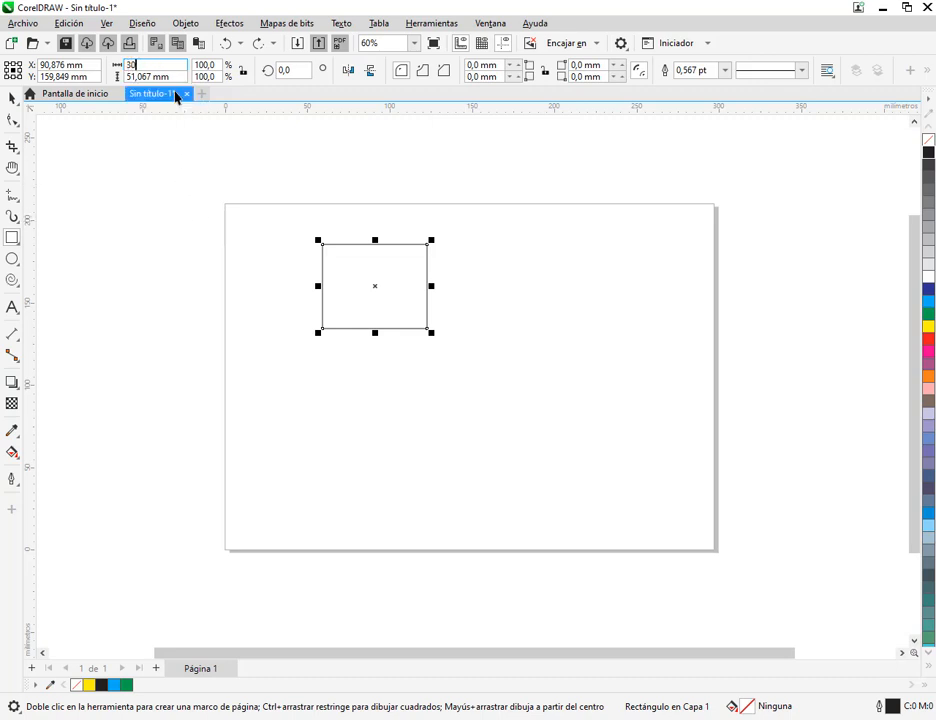
{"action": "type", "text": "30"}
{"action": "key", "text": "Tab"}
{"action": "type", "text": "30"}
{"action": "key", "text": "Return"}
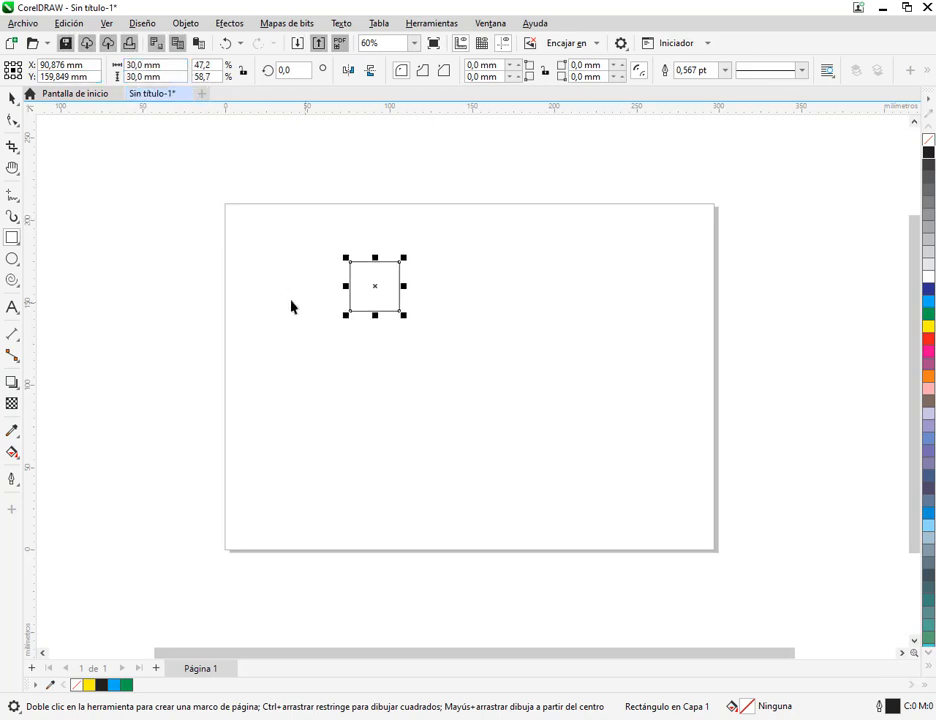
Deselect the 30 mm square and move it slightly down the page to about X 98 mm, Y 137 mm
{"action": "left_click", "coordinate": [12, 99]}
{"action": "left_click", "coordinate": [339, 281]}
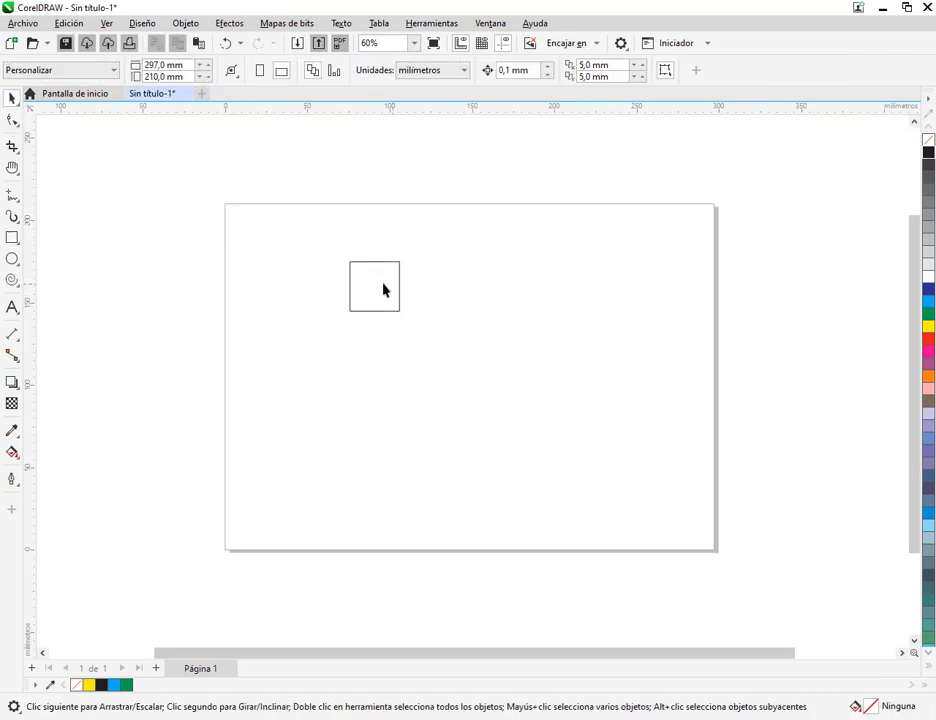
{"action": "left_click_drag", "start_coordinate": [390, 288], "coordinate": [401, 325]}
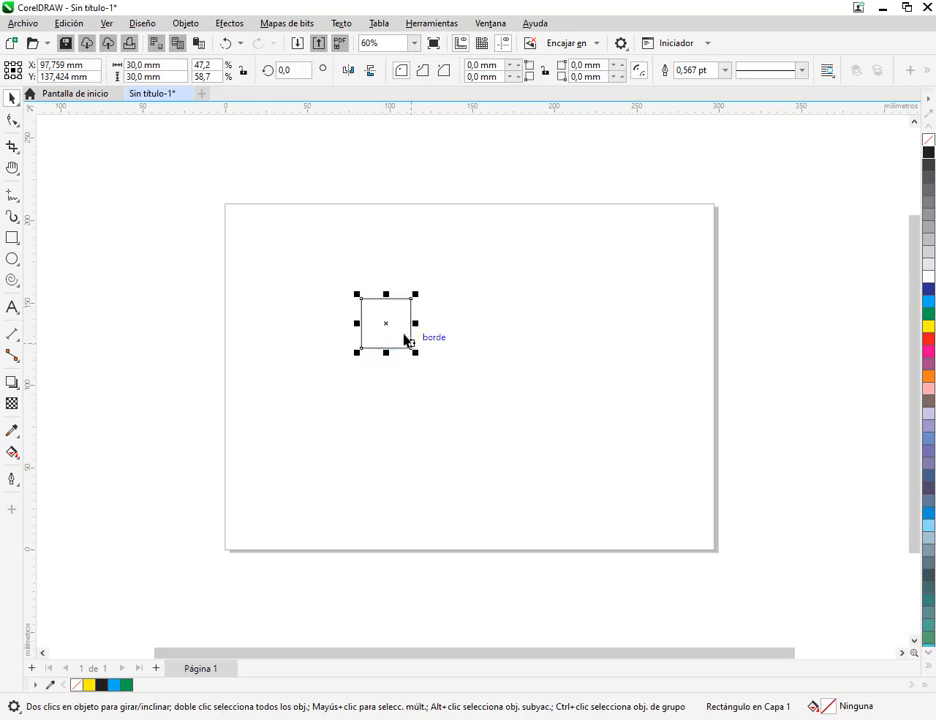
Try enlarging the square to about 105 mm, undo the enlargement, and move the square to about X 133 mm, Y 148 mm
{"action": "left_click_drag", "start_coordinate": [407, 336], "coordinate": [500, 447]}
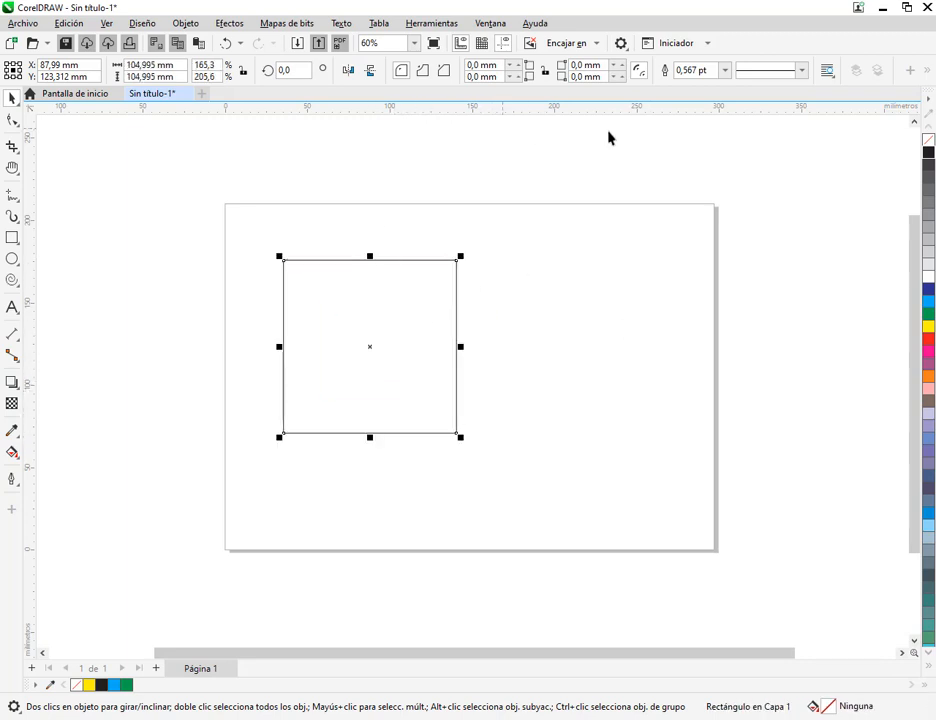
{"action": "key", "text": "ctrl+z"}
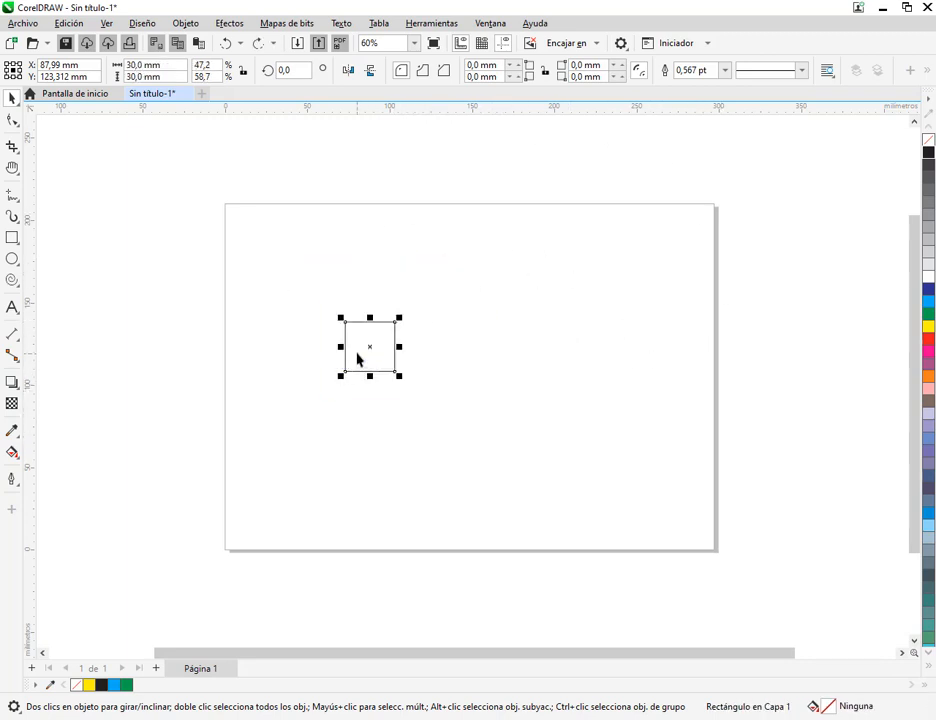
{"action": "left_click_drag", "start_coordinate": [357, 360], "coordinate": [435, 318]}
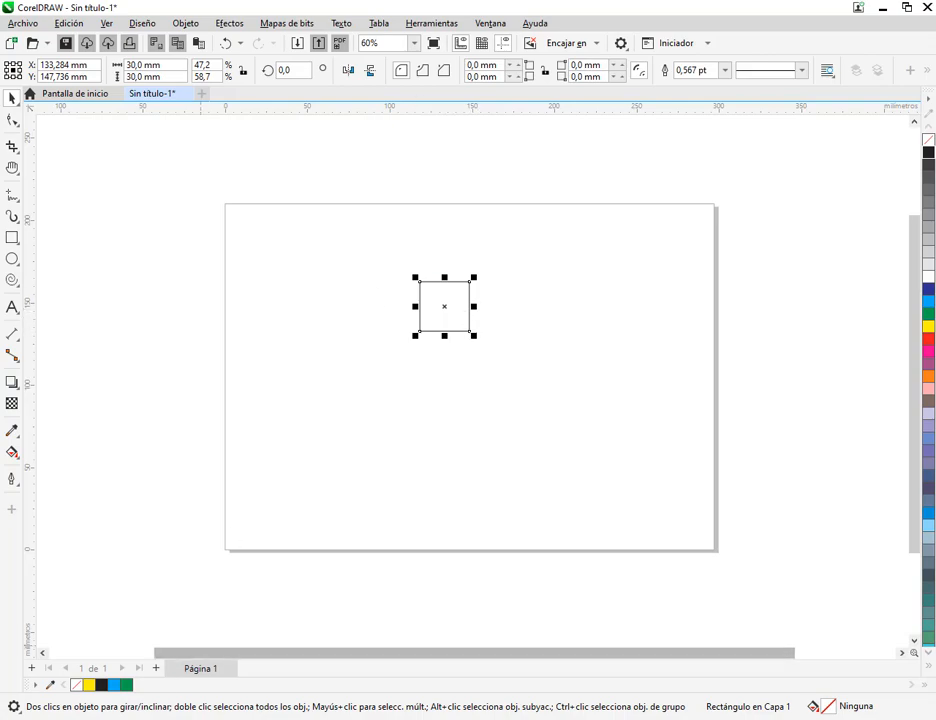
Open the Transform position settings and move the 30 mm square to about X 71 mm, Y 172 mm
{"action": "left_click", "coordinate": [152, 718]}
{"action": "left_click", "coordinate": [851, 11]}
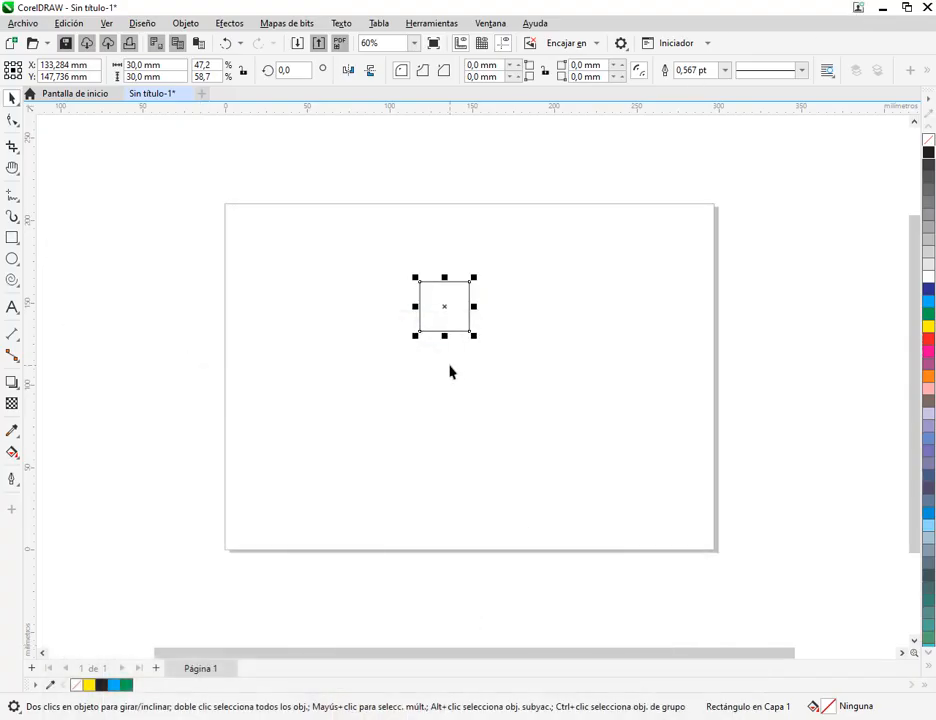
{"action": "left_click_drag", "start_coordinate": [456, 308], "coordinate": [539, 285]}
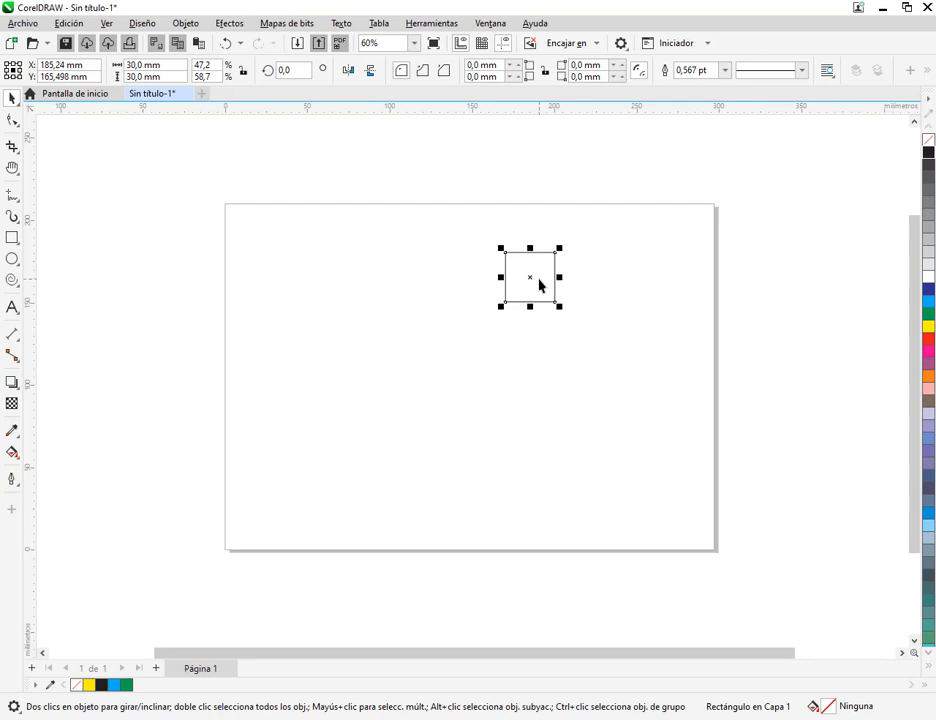
{"action": "left_click", "coordinate": [490, 24]}
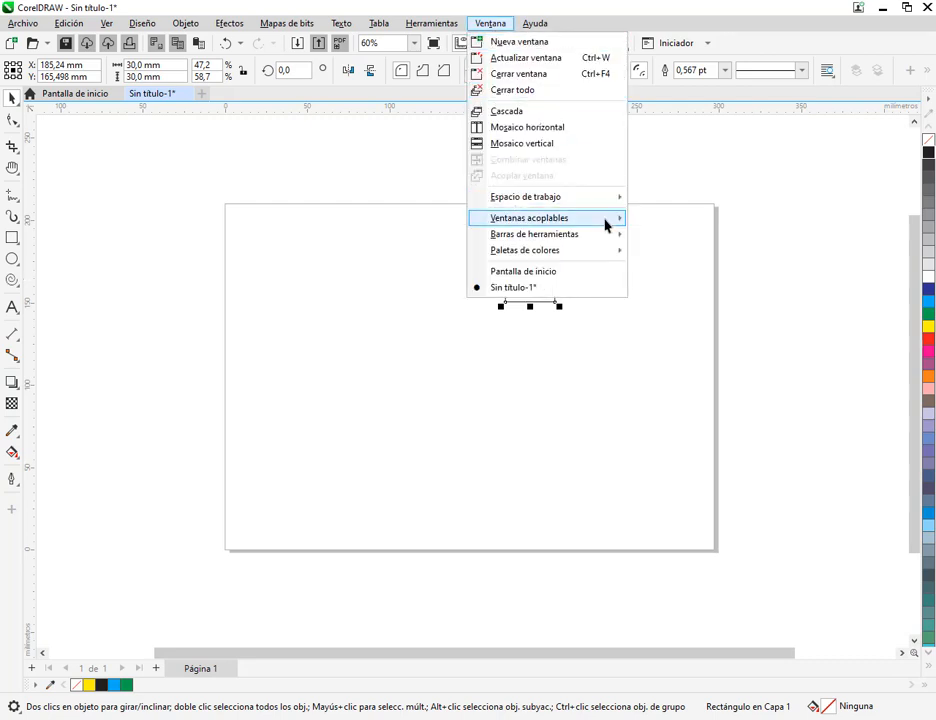
{"action": "mouse_move", "coordinate": [606, 225]}
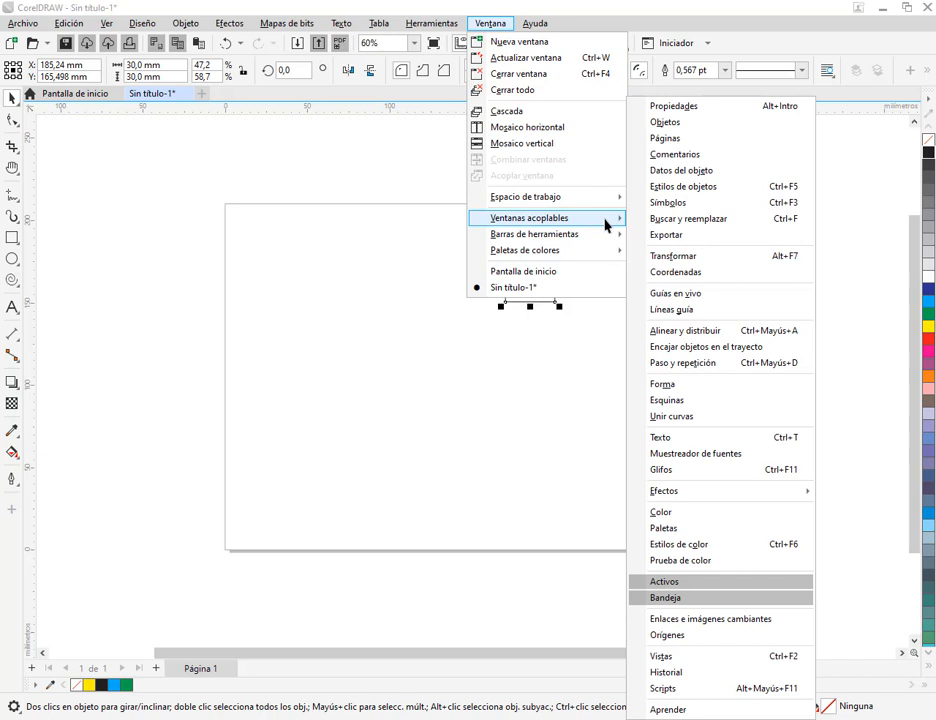
{"action": "left_click", "coordinate": [681, 264]}
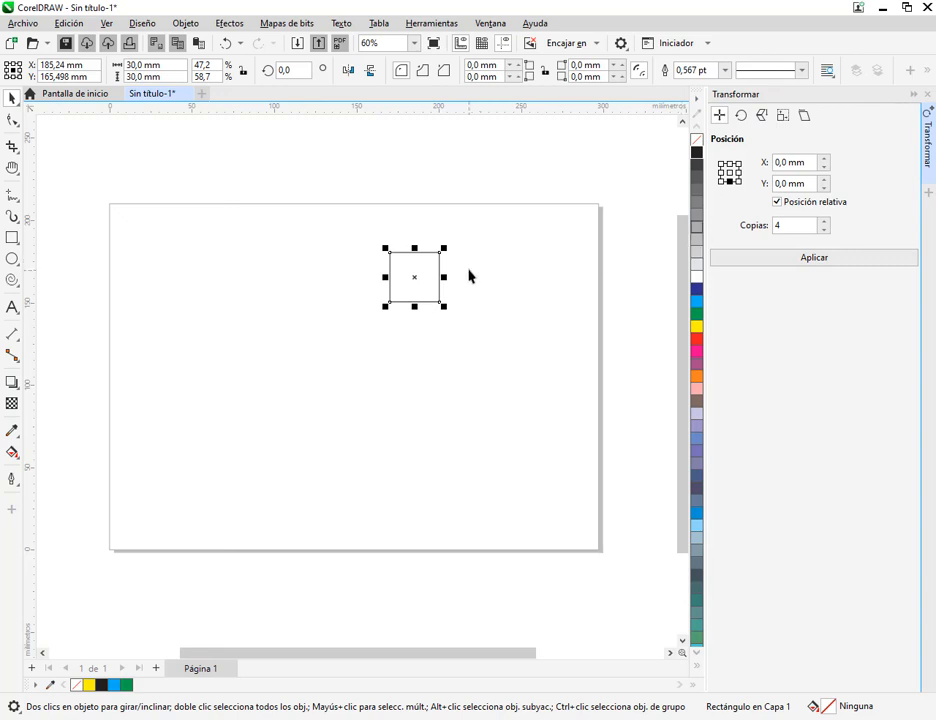
{"action": "left_click_drag", "start_coordinate": [416, 284], "coordinate": [228, 274]}
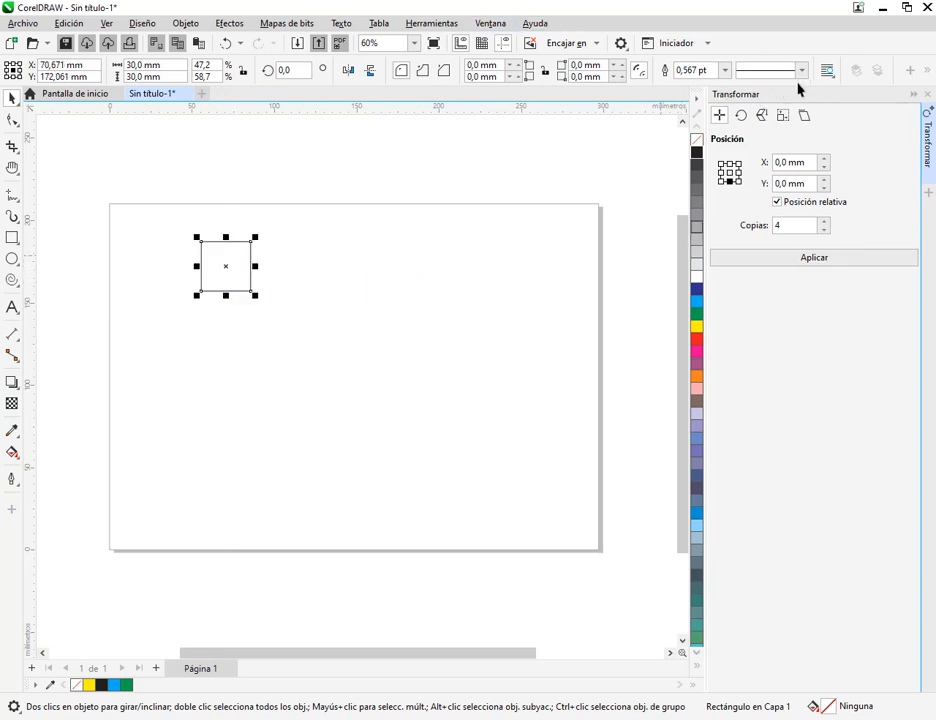
Switch to CorelDRAW X5, delete the rectangle on its page and set the page orientation to landscape
{"action": "left_click", "coordinate": [196, 27]}
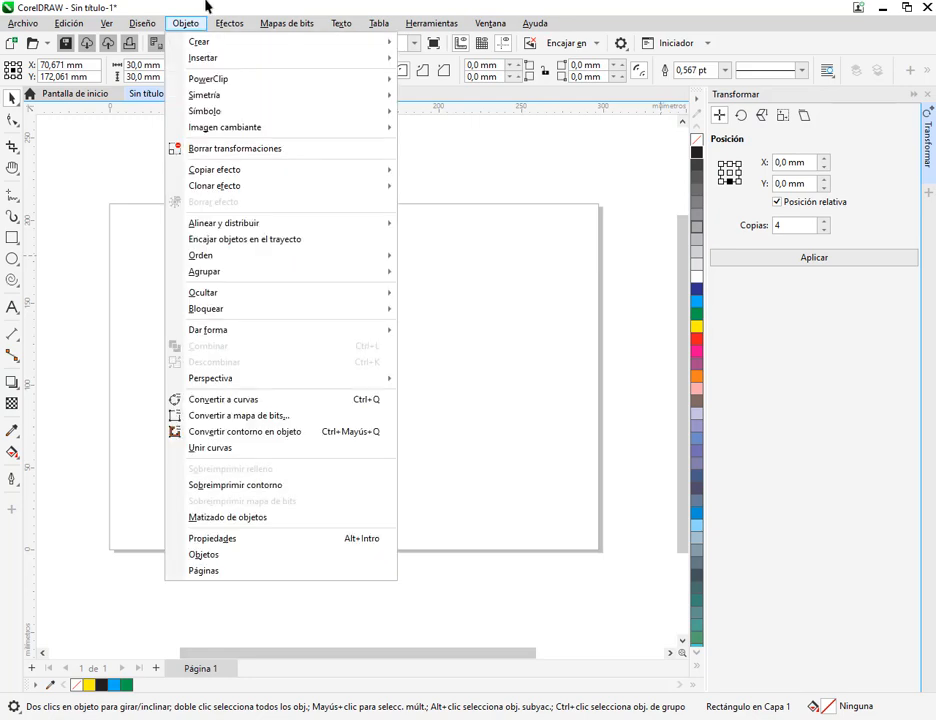
{"action": "double_click", "coordinate": [225, 6]}
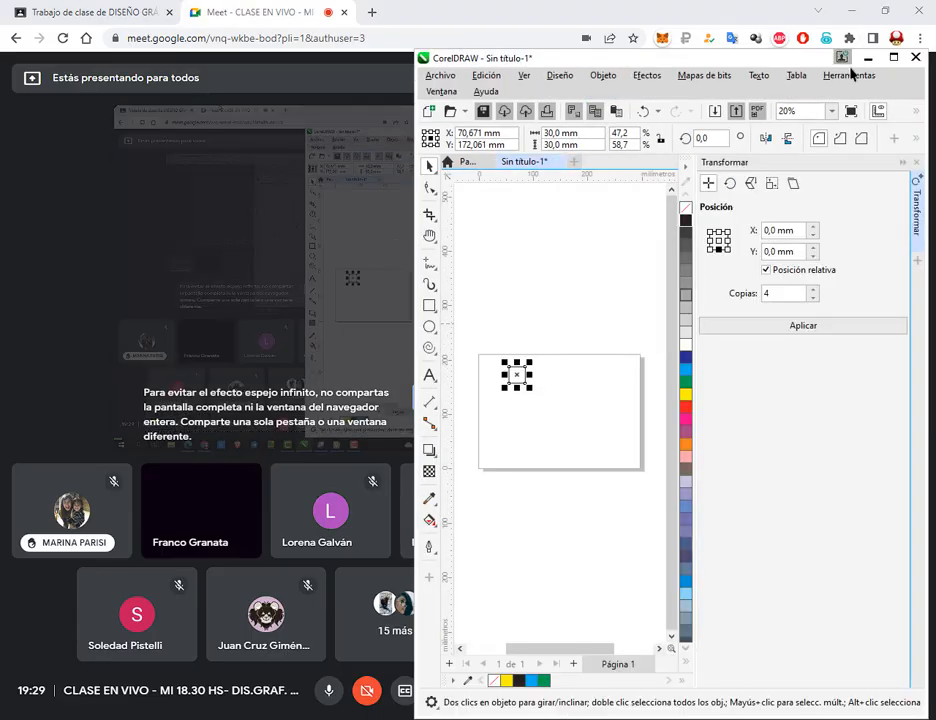
{"action": "left_click", "coordinate": [895, 58]}
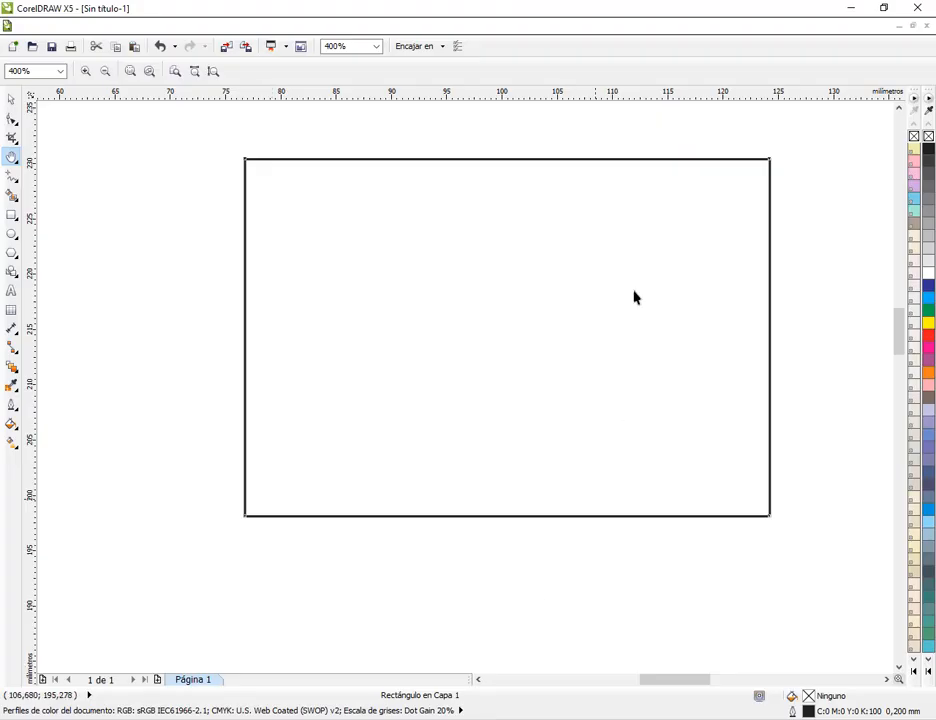
{"action": "left_click", "coordinate": [13, 103]}
{"action": "left_click_drag", "start_coordinate": [486, 237], "coordinate": [474, 257]}
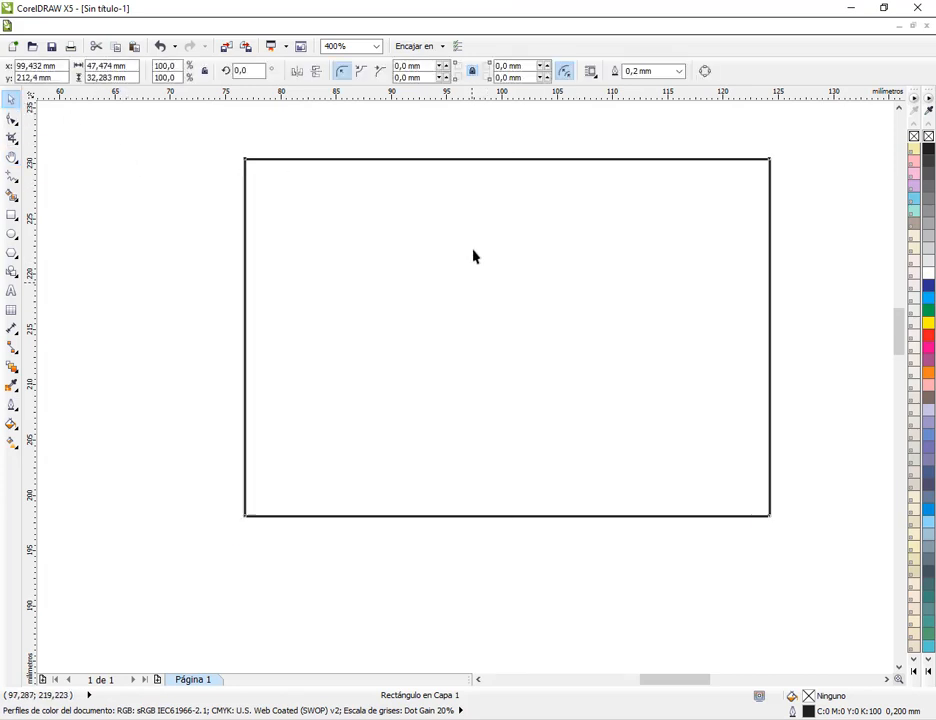
{"action": "key", "text": "Delete"}
{"action": "scroll", "coordinate": [555, 277], "scroll_direction": "down", "scroll_amount": 7}
{"action": "scroll", "coordinate": [559, 305], "scroll_direction": "up", "scroll_amount": 5}
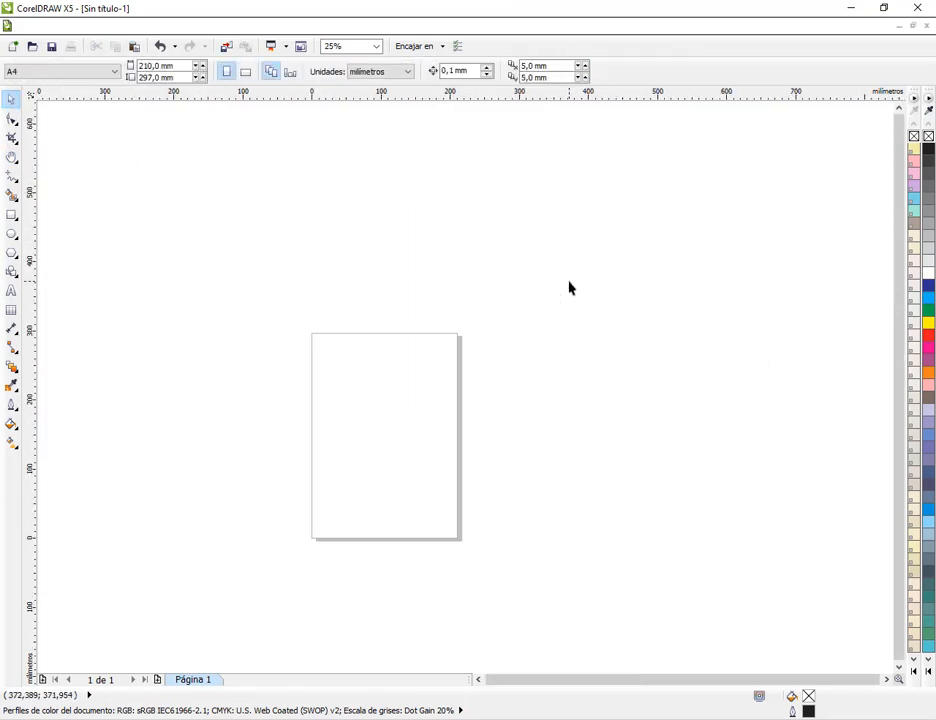
{"action": "left_click", "coordinate": [246, 73]}
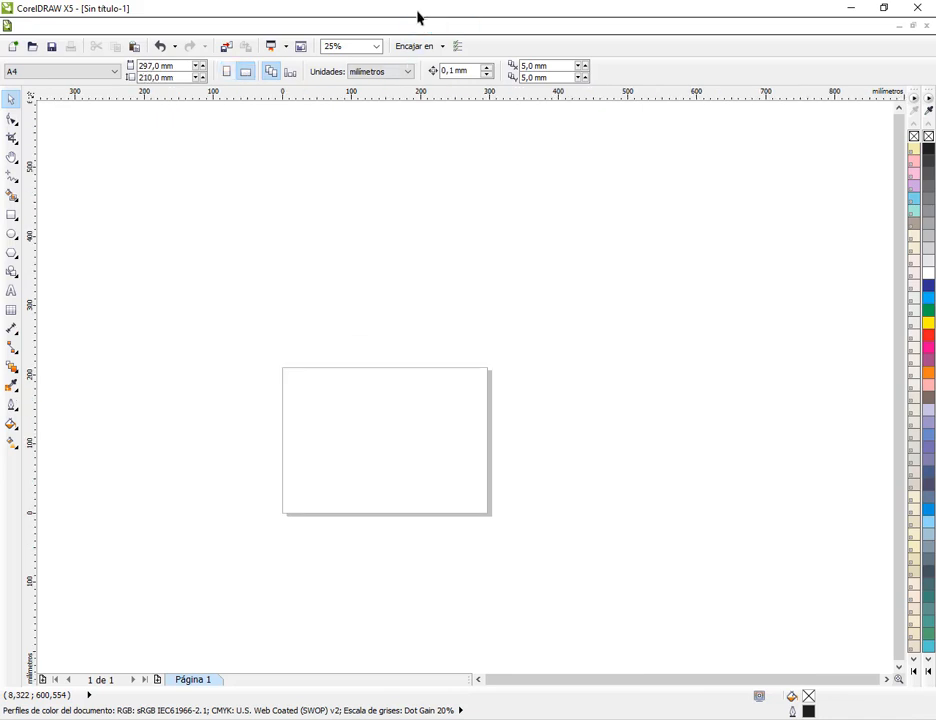
Display the Position transformation settings in CorelDRAW X5
{"action": "left_click", "coordinate": [510, 30]}
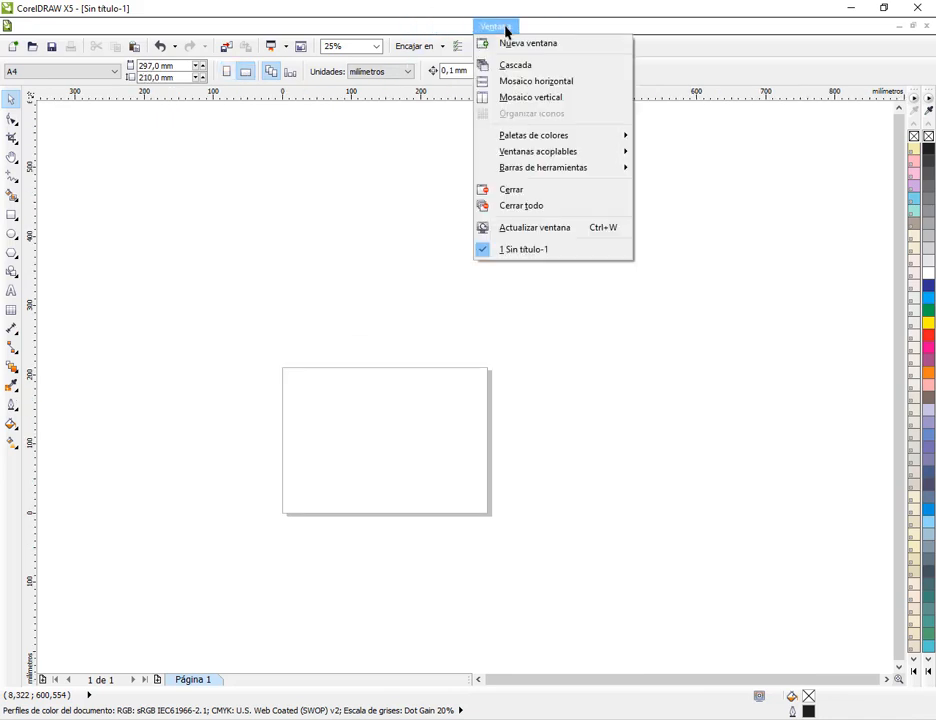
{"action": "mouse_move", "coordinate": [570, 160]}
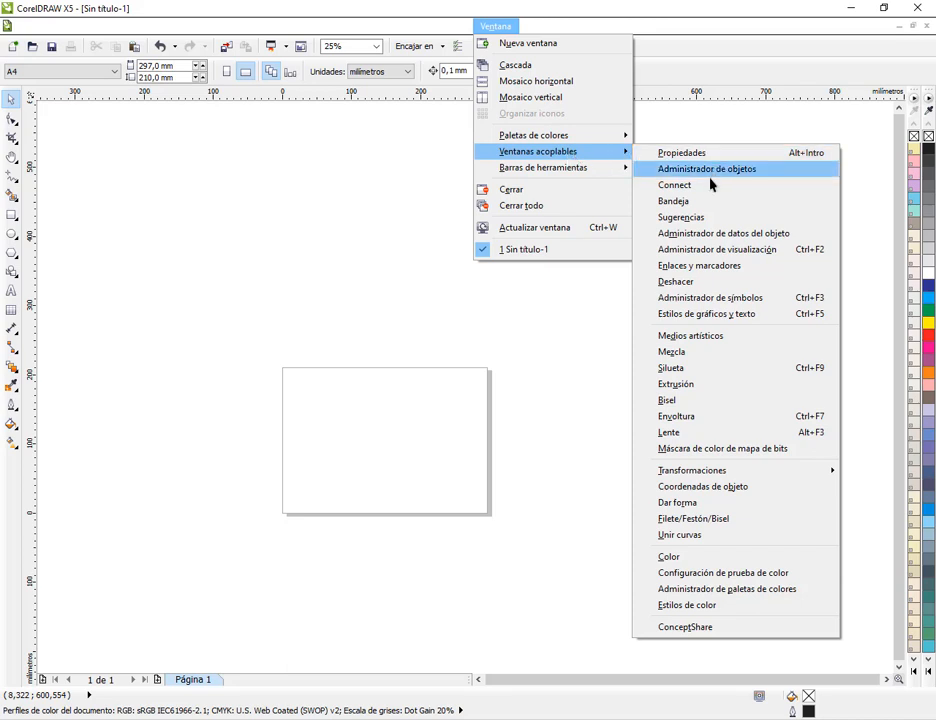
{"action": "mouse_move", "coordinate": [710, 472]}
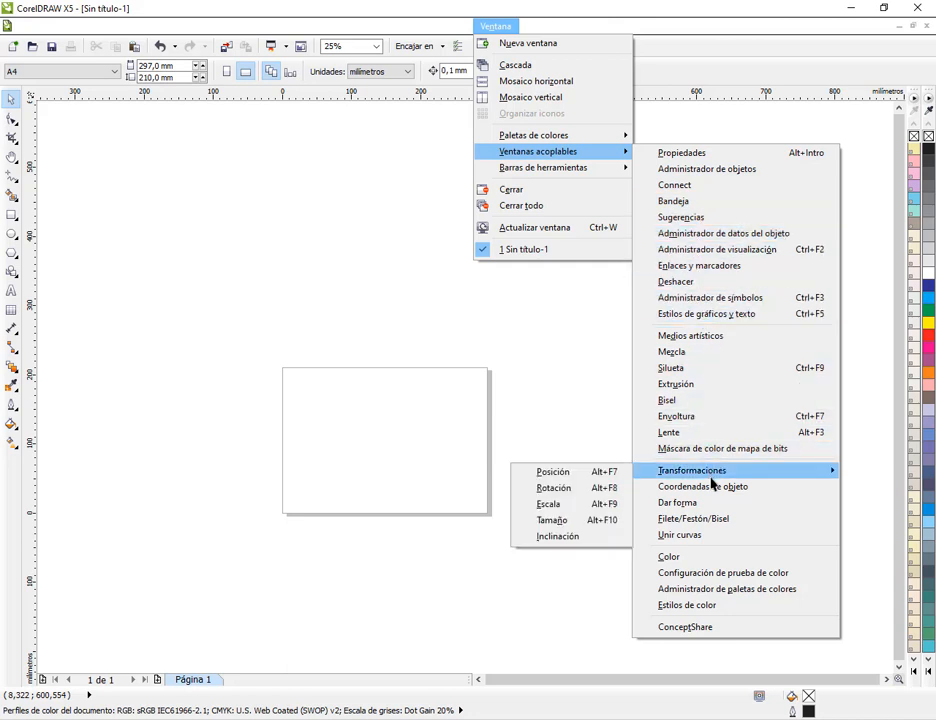
{"action": "left_click", "coordinate": [602, 474]}
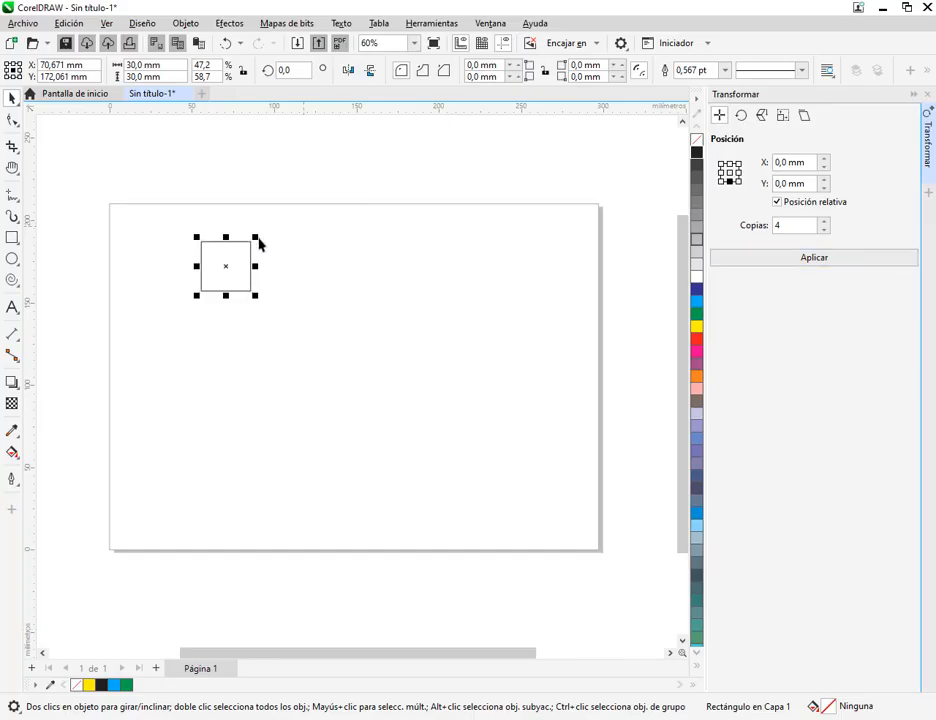
Return to the newer CorelDRAW, view the Rotate and Position transform settings, and move the square to about X 100 mm, Y 157 mm
{"action": "left_click_drag", "start_coordinate": [225, 266], "coordinate": [243, 262]}
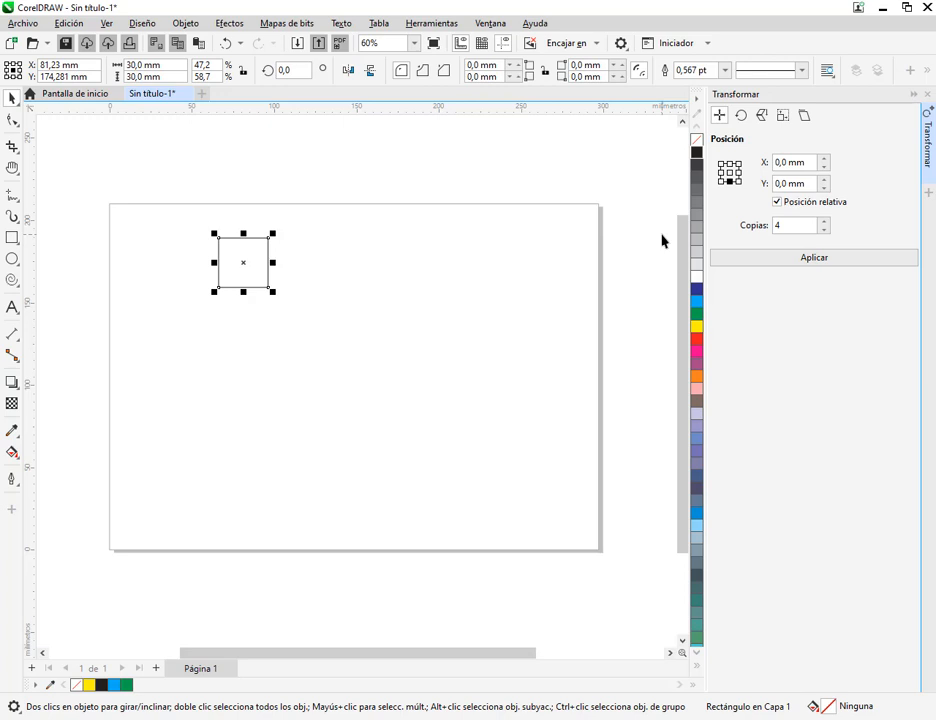
{"action": "left_click", "coordinate": [742, 117]}
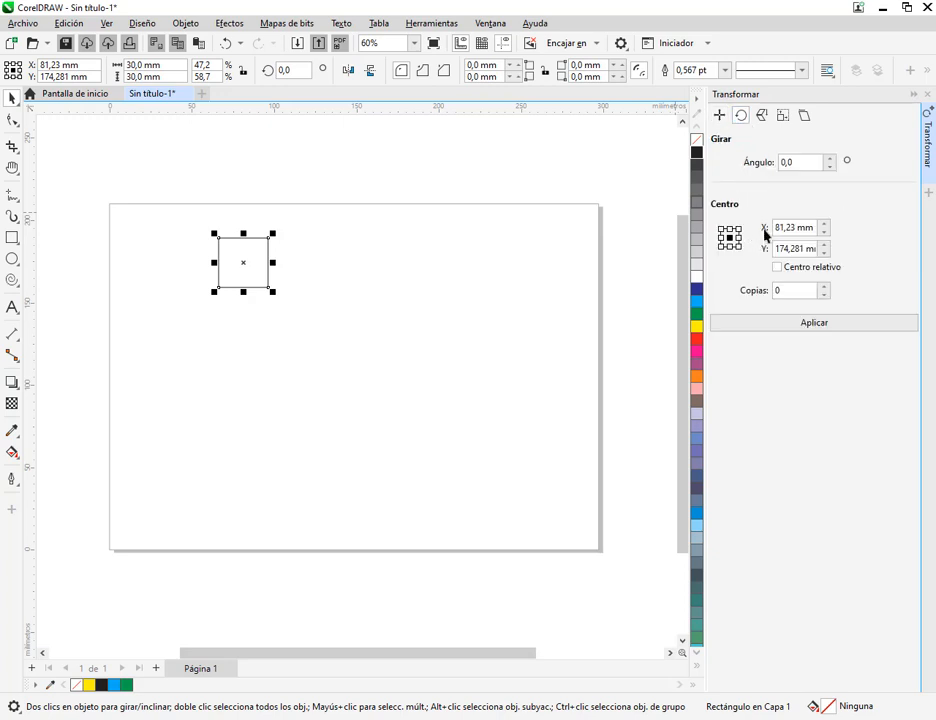
{"action": "left_click", "coordinate": [720, 116]}
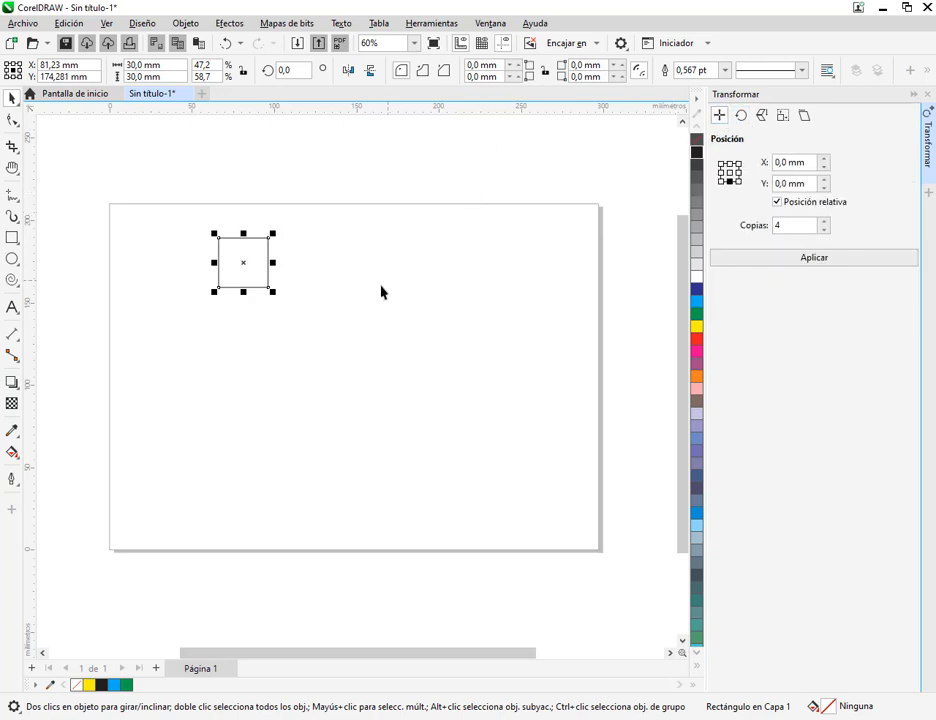
{"action": "left_click_drag", "start_coordinate": [243, 266], "coordinate": [274, 294]}
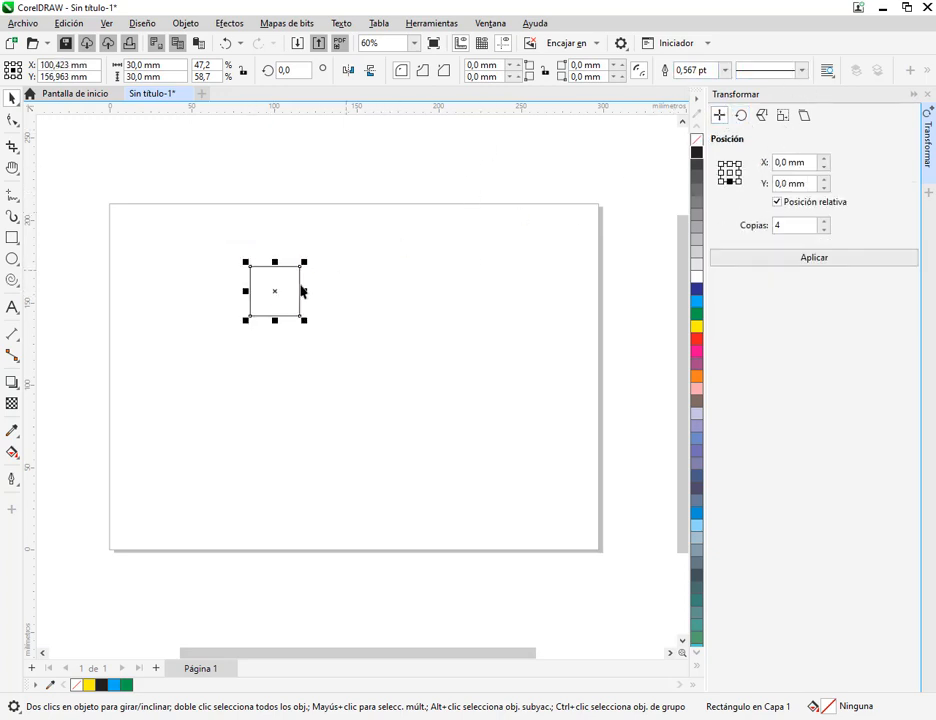
Move the square near the page's upper-left corner, to about X 51 mm, Y 189 mm
{"action": "scroll", "coordinate": [303, 290], "scroll_direction": "up", "scroll_amount": 1}
{"action": "scroll", "coordinate": [295, 288], "scroll_direction": "up", "scroll_amount": 1}
{"action": "left_click_drag", "start_coordinate": [204, 318], "coordinate": [105, 289]}
{"action": "scroll", "coordinate": [146, 289], "scroll_direction": "down", "scroll_amount": 1}
{"action": "left_click_drag", "start_coordinate": [242, 328], "coordinate": [207, 287]}
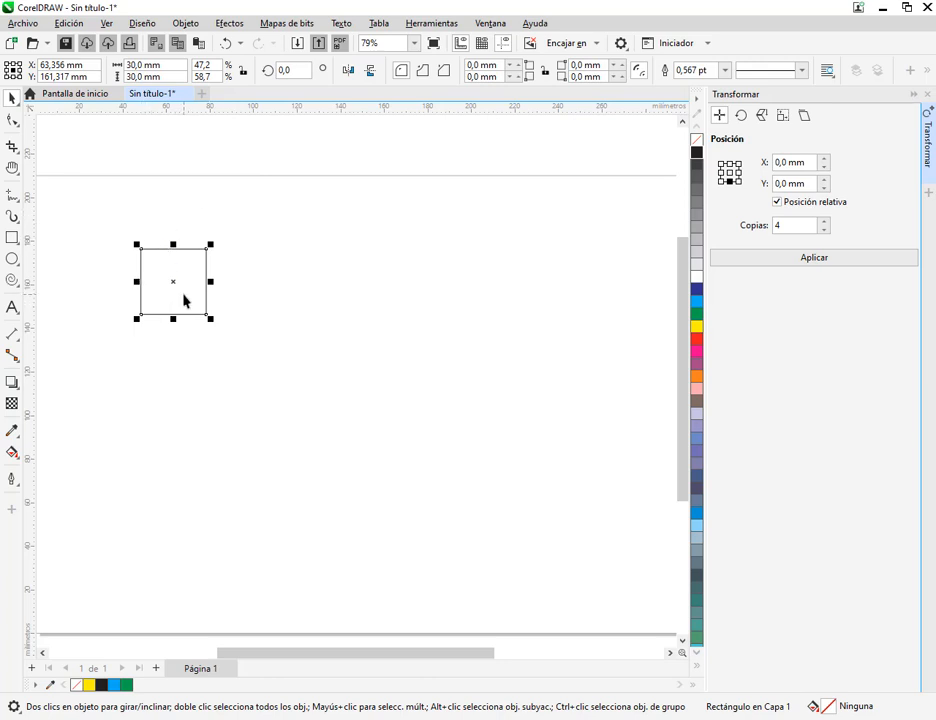
{"action": "left_click_drag", "start_coordinate": [184, 299], "coordinate": [182, 213]}
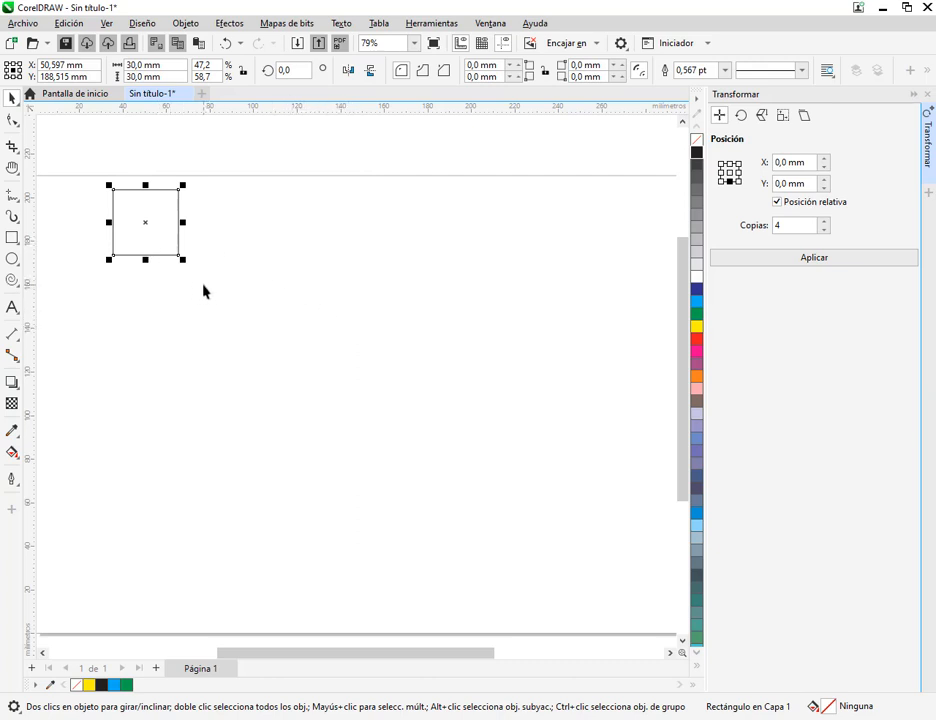
{"action": "mouse_move", "coordinate": [108, 185]}
{"action": "left_mouse_down"}
{"action": "mouse_move", "coordinate": [177, 364]}
{"action": "mouse_move", "coordinate": [183, 510]}
{"action": "left_mouse_up"}
{"action": "scroll", "coordinate": [123, 194], "scroll_direction": "up", "scroll_amount": 3}
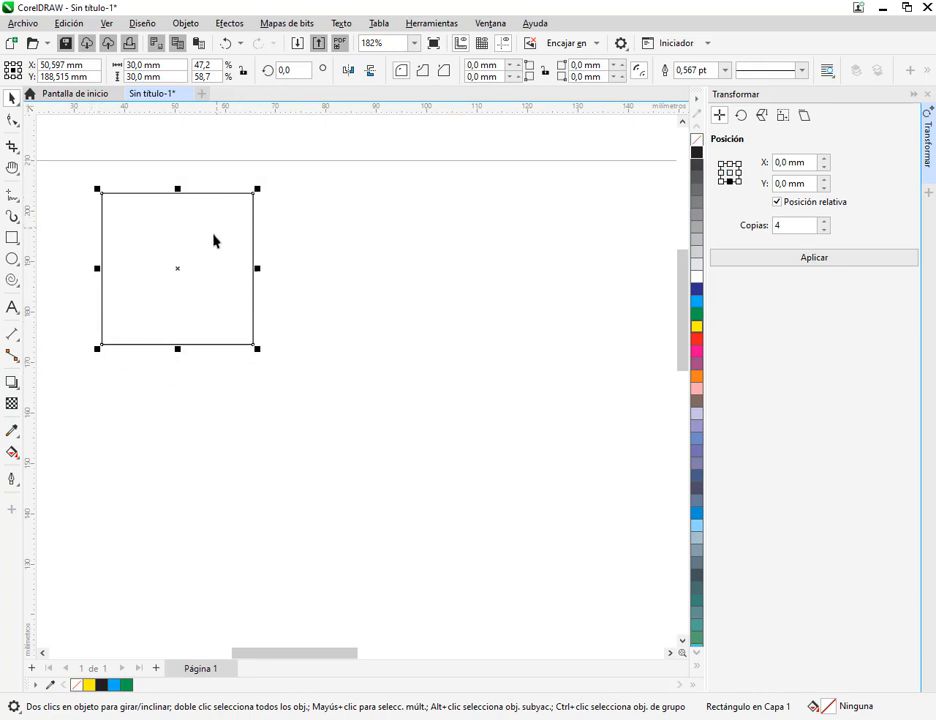
Set the Position transform's reference to the upper-right corner and move the square to about X 74 mm, Y 193 mm
{"action": "left_click_drag", "start_coordinate": [213, 240], "coordinate": [359, 299]}
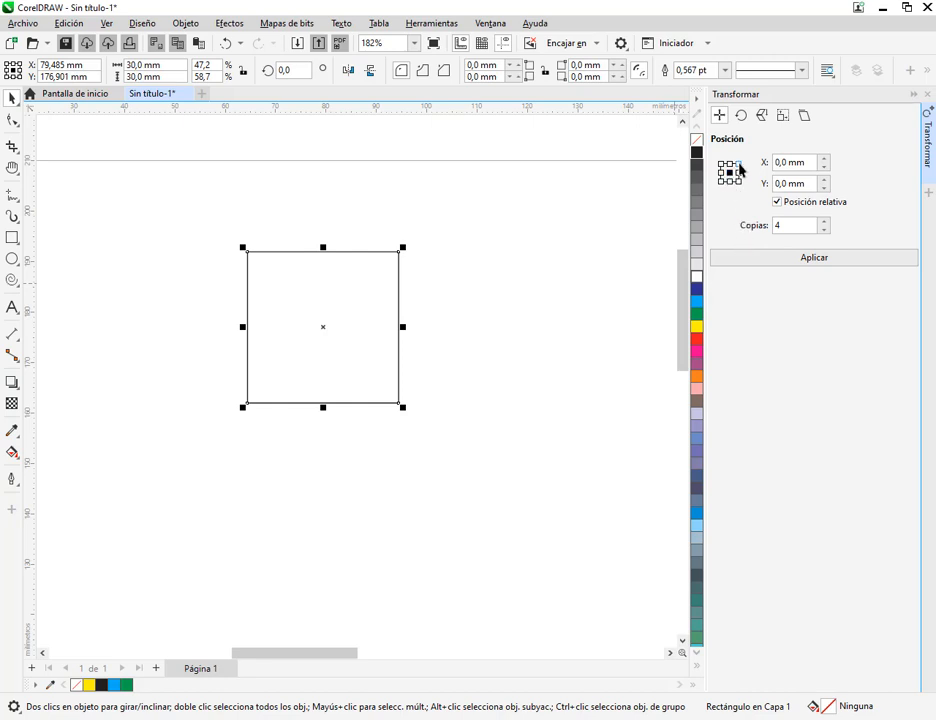
{"action": "left_click", "coordinate": [739, 166]}
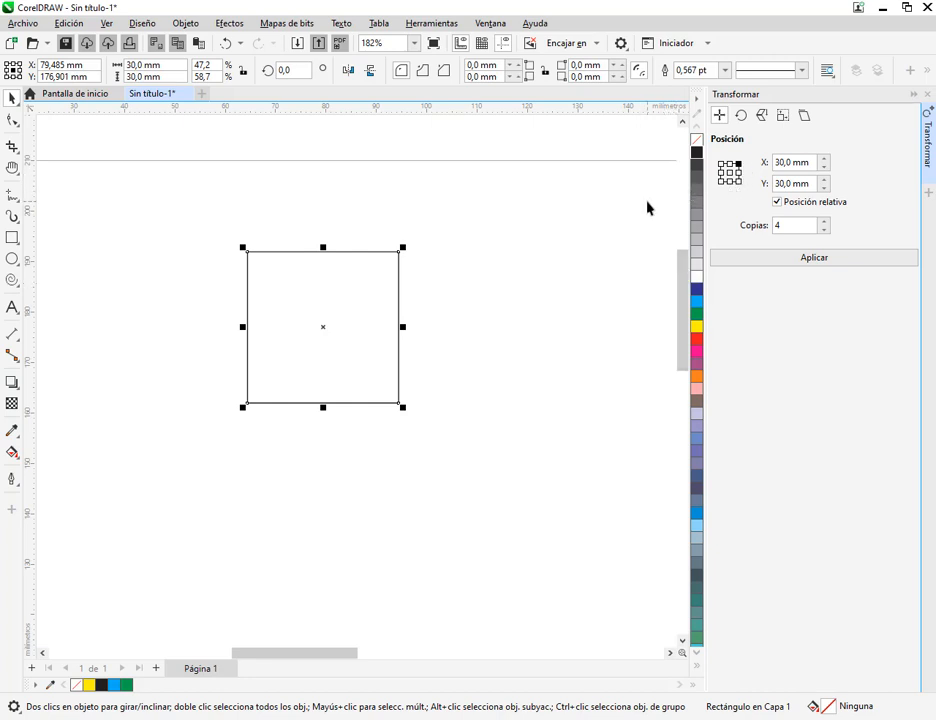
{"action": "left_click_drag", "start_coordinate": [378, 315], "coordinate": [340, 240]}
{"action": "left_click", "coordinate": [340, 240]}
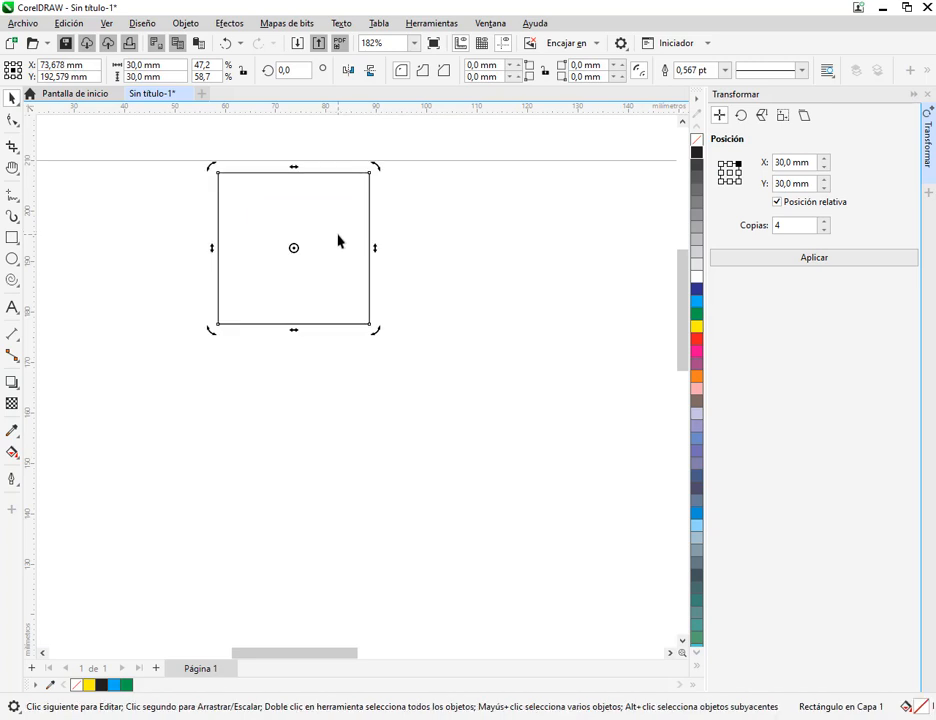
{"action": "left_click", "coordinate": [349, 250]}
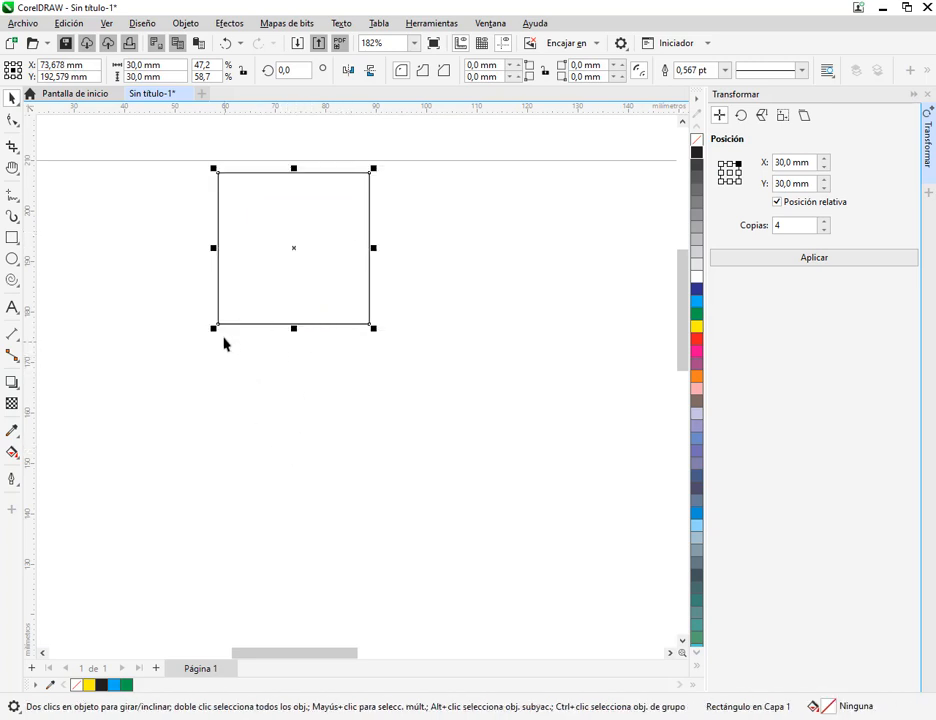
{"action": "left_click_drag", "start_coordinate": [217, 331], "coordinate": [363, 482]}
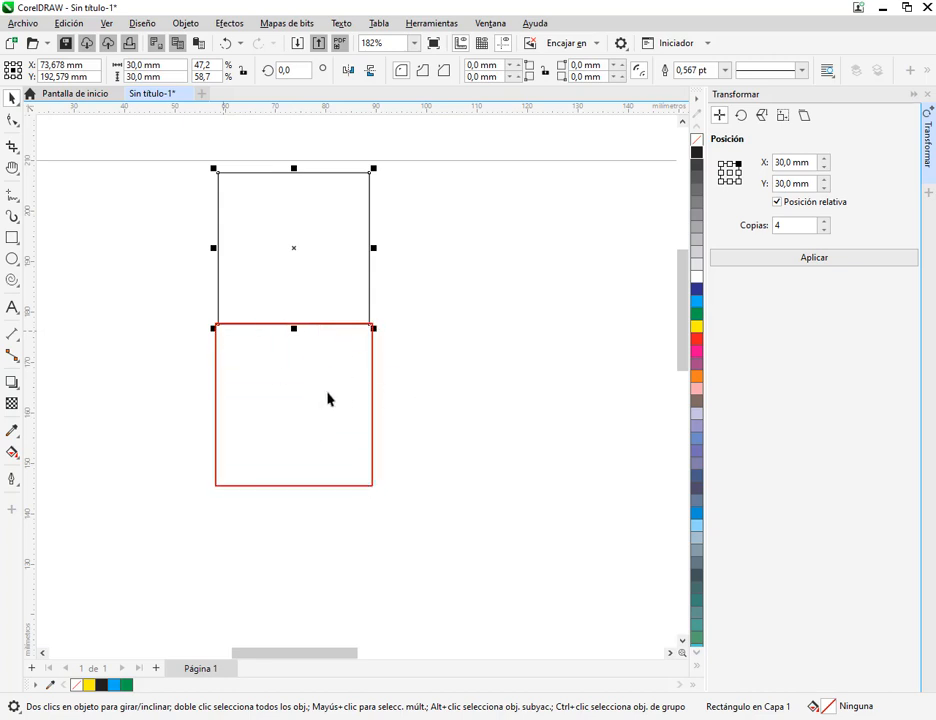
{"action": "key", "text": "Escape"}
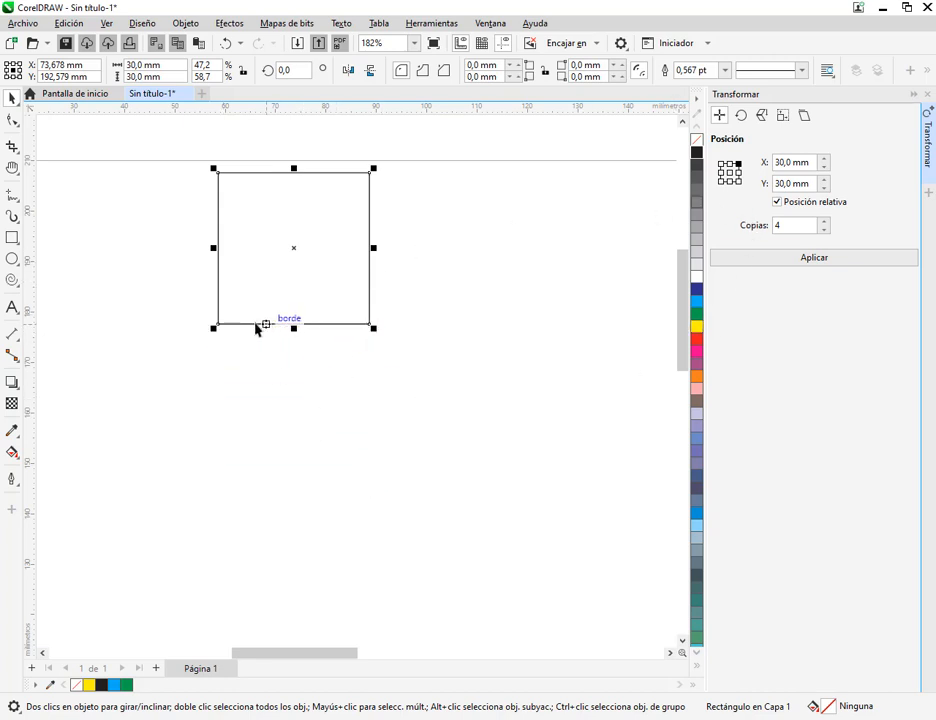
{"action": "left_click_drag", "start_coordinate": [216, 329], "coordinate": [372, 483]}
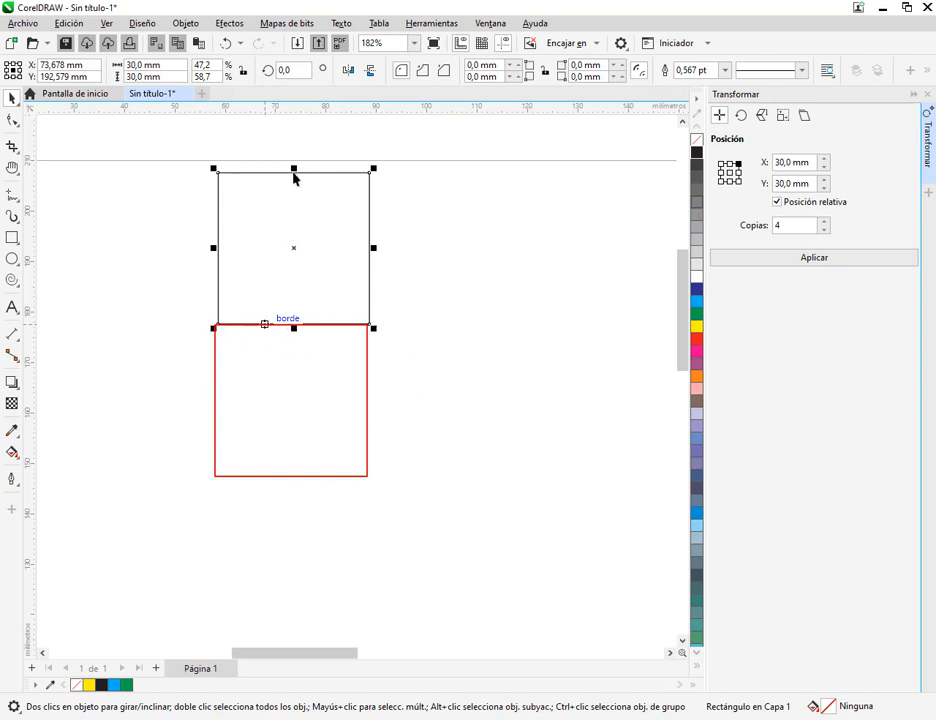
{"action": "left_click_drag", "start_coordinate": [293, 168], "coordinate": [293, 480]}
{"action": "key", "text": "Escape"}
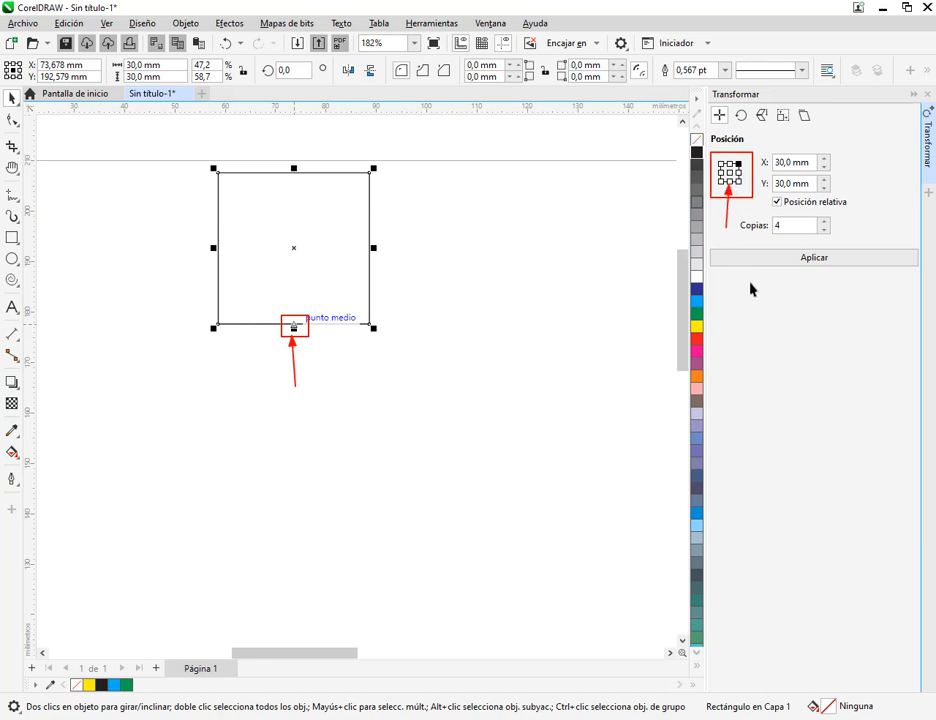
Try placing one copy of the square directly below it with the bottom-centre reference, offset Y -30 mm, delete the copy and reselect the original
{"action": "left_click", "coordinate": [730, 182]}
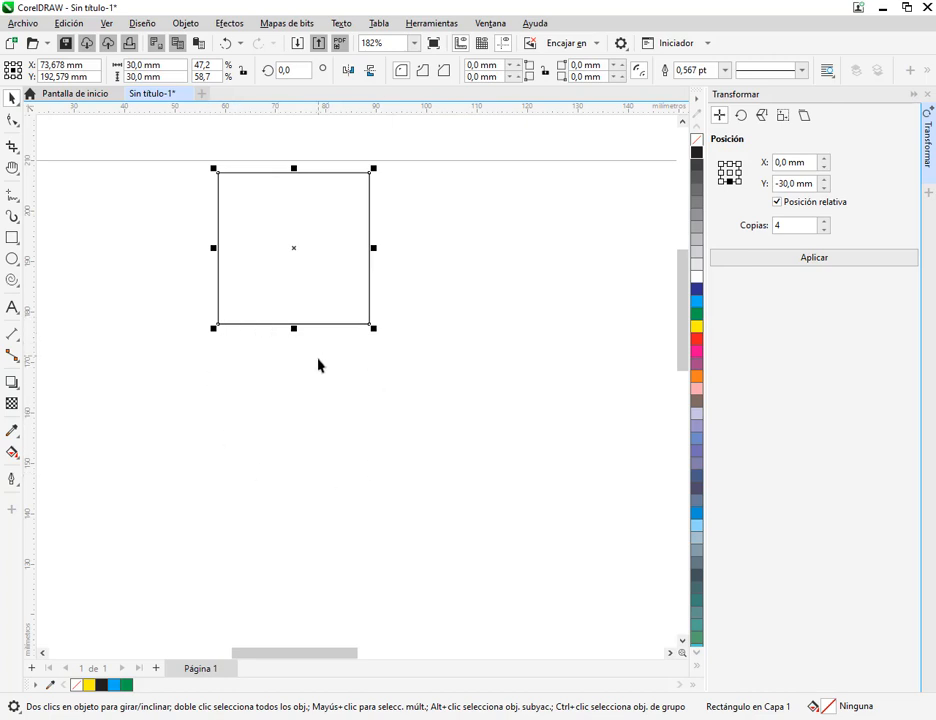
{"action": "left_click", "coordinate": [825, 230]}
{"action": "left_click", "coordinate": [825, 231]}
{"action": "left_click", "coordinate": [818, 264]}
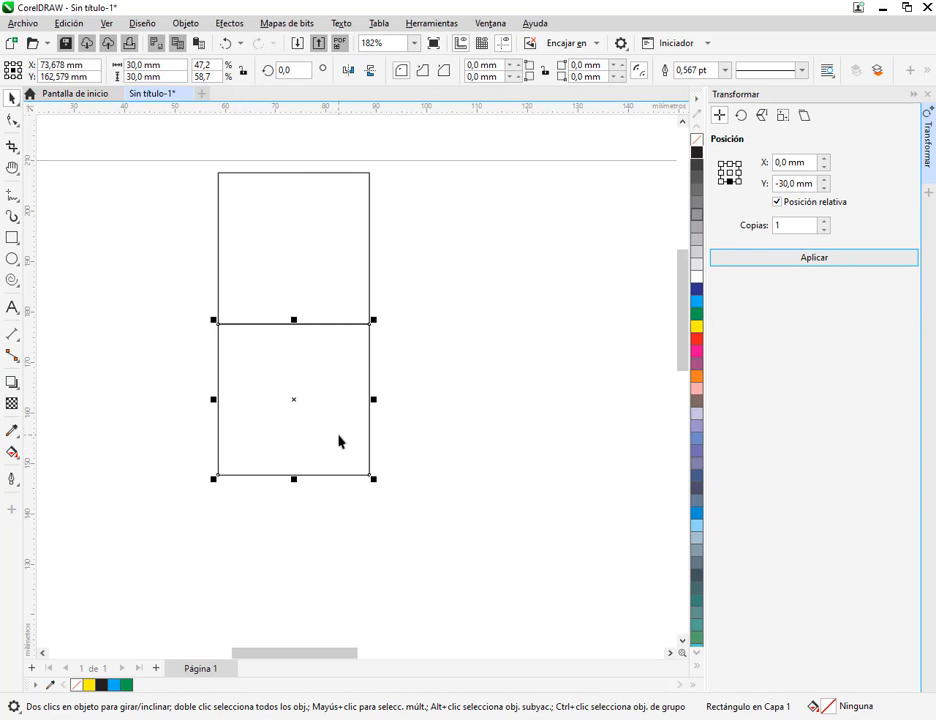
{"action": "key", "text": "Delete"}
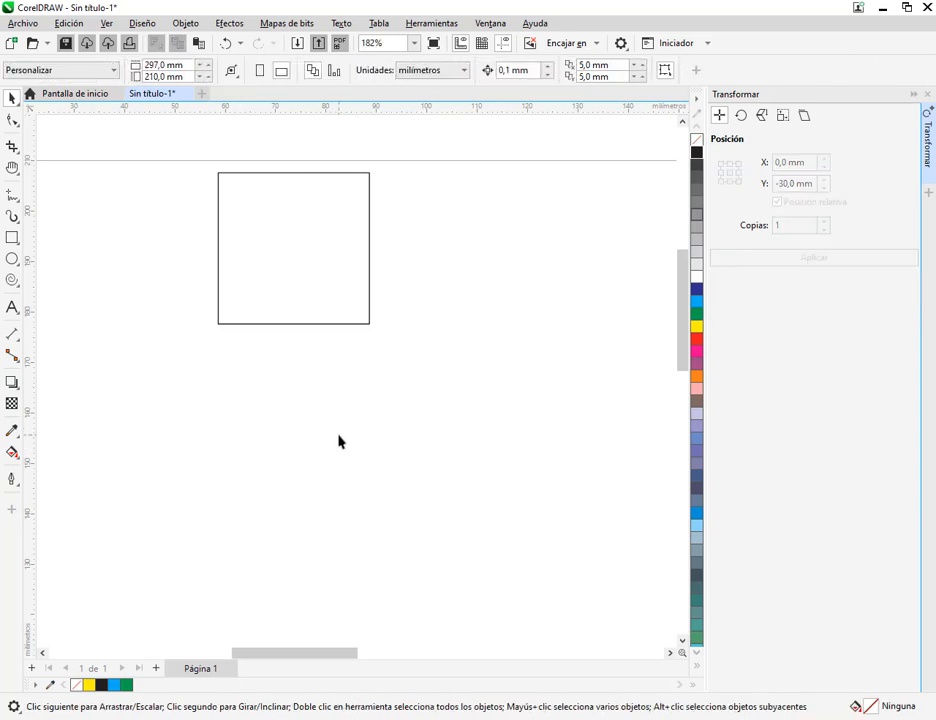
{"action": "left_click", "coordinate": [292, 172]}
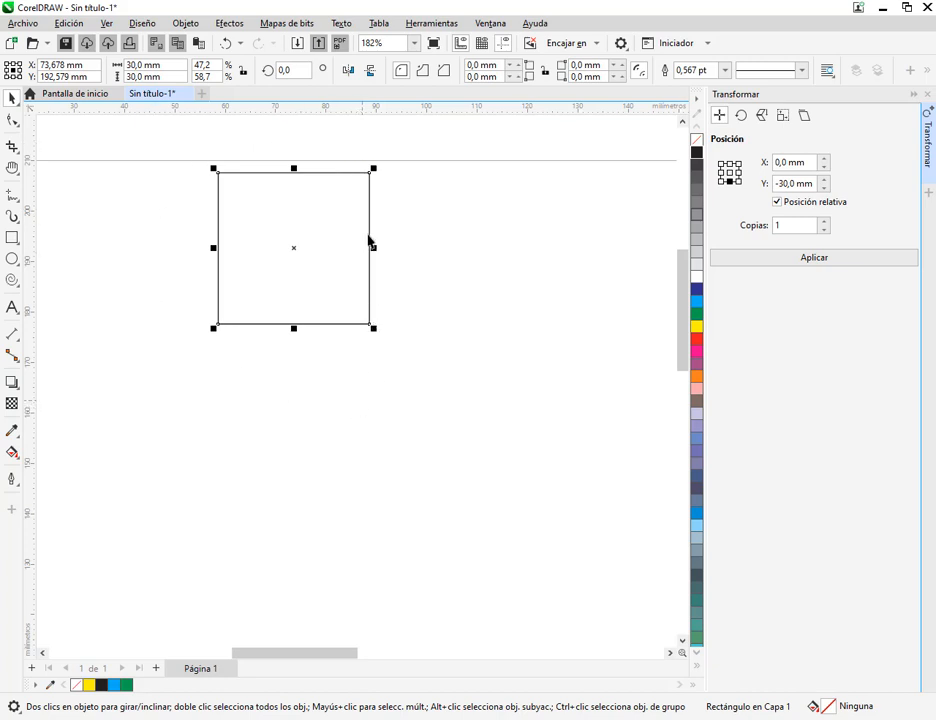
Try placing one copy of the square diagonally below right with the bottom-right reference, offset X 30 mm, Y -30 mm
{"action": "left_click_drag", "start_coordinate": [371, 328], "coordinate": [513, 461]}
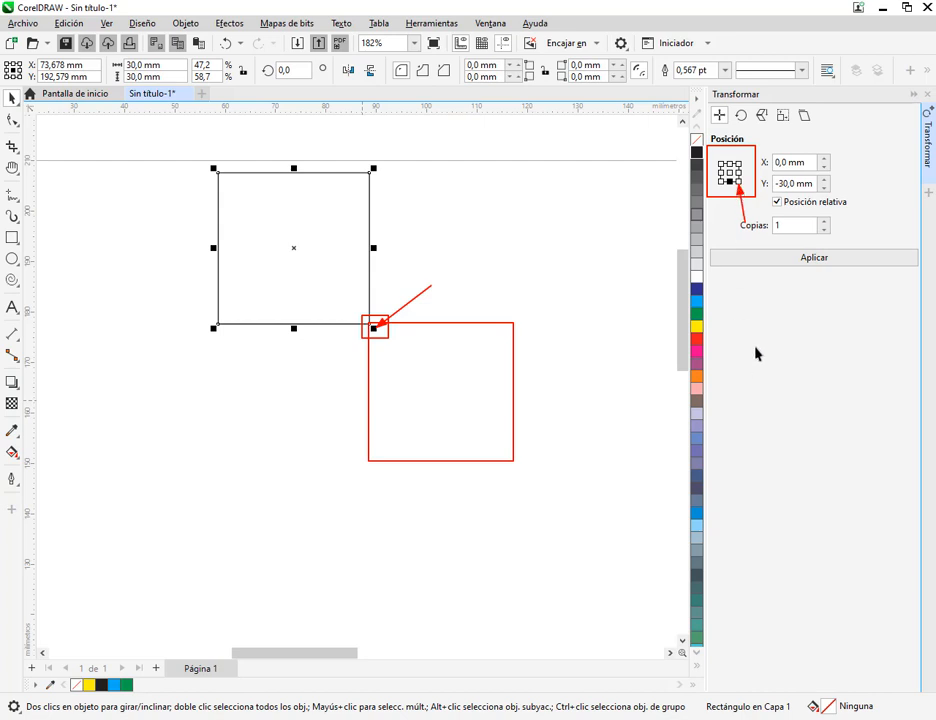
{"action": "left_click", "coordinate": [739, 181]}
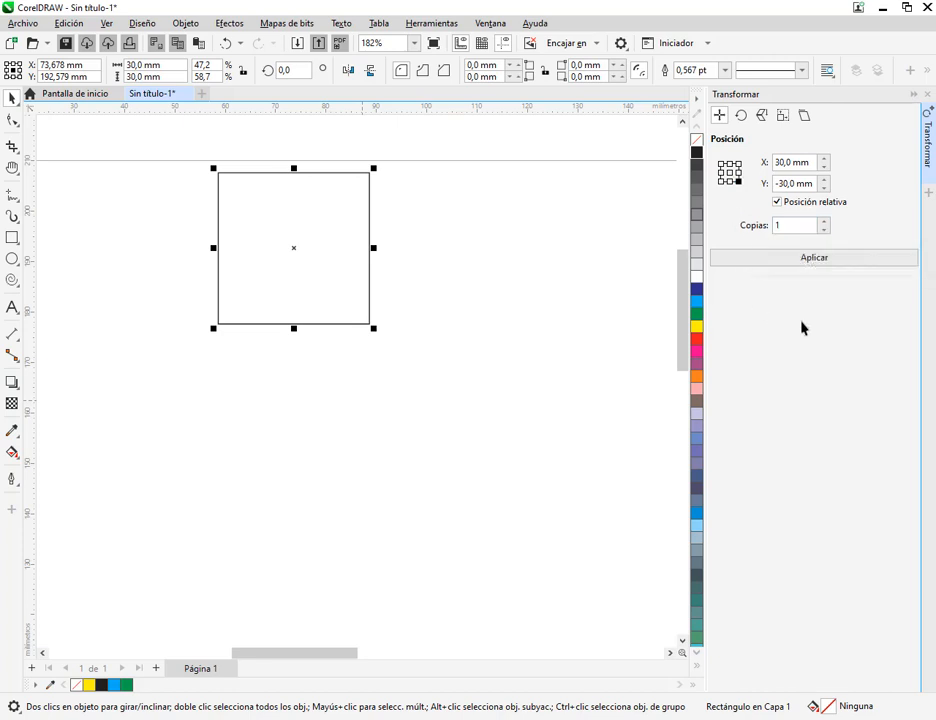
{"action": "left_click", "coordinate": [817, 259]}
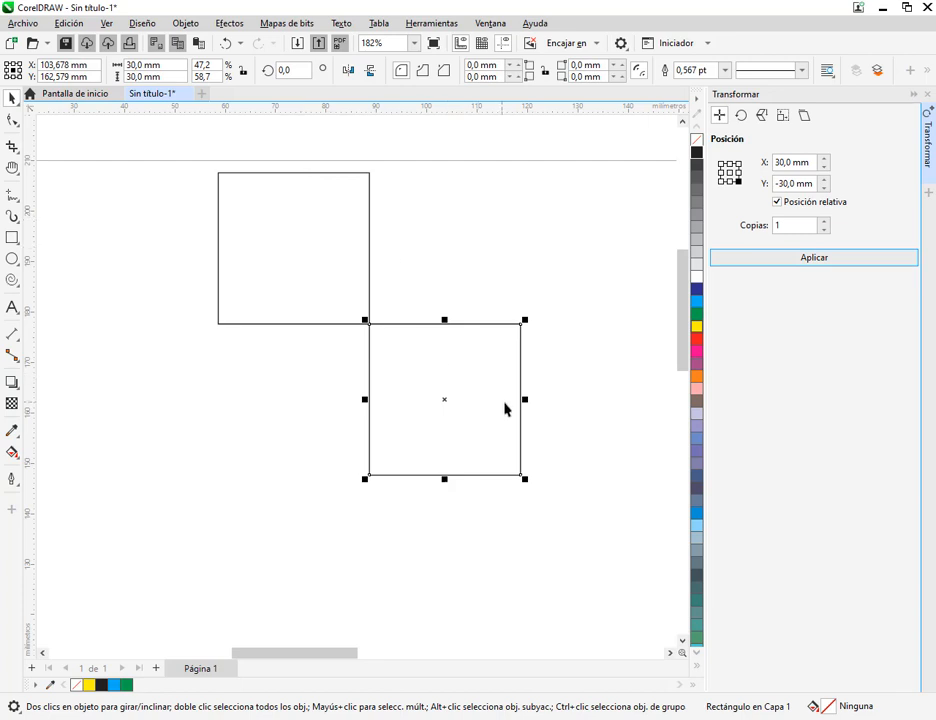
{"action": "scroll", "coordinate": [510, 412], "scroll_direction": "down", "scroll_amount": 4}
{"action": "scroll", "coordinate": [519, 436], "scroll_direction": "down", "scroll_amount": 2}
{"action": "left_click_drag", "start_coordinate": [539, 472], "coordinate": [324, 306]}
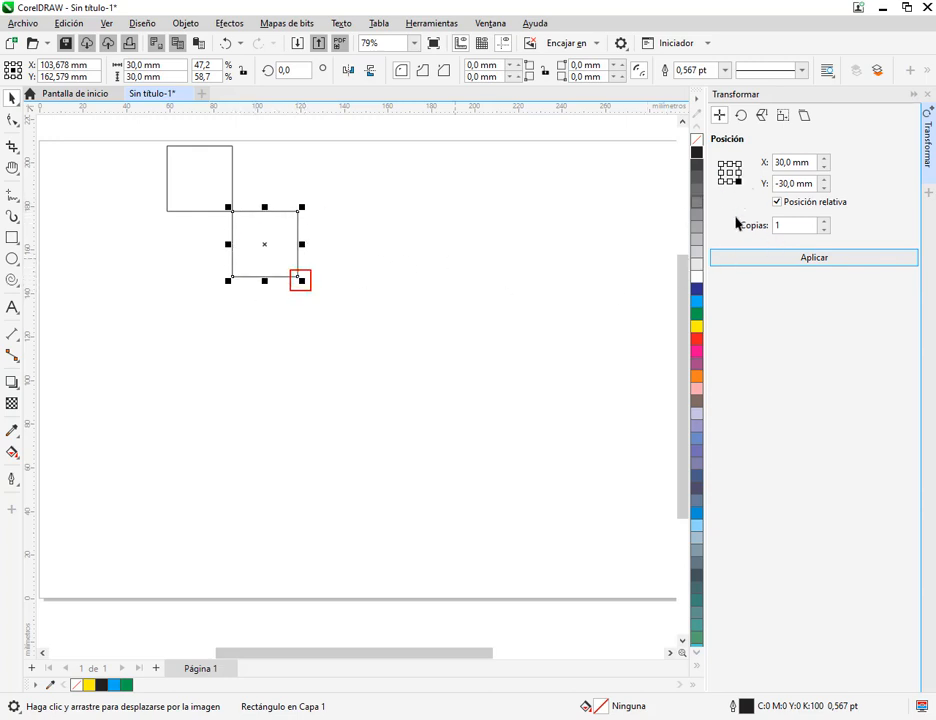
Try extending the diagonal with four more single copies, delete all five copies and reselect the original square
{"action": "left_click", "coordinate": [828, 259]}
{"action": "left_click", "coordinate": [828, 259]}
{"action": "left_click", "coordinate": [828, 259]}
{"action": "left_click", "coordinate": [828, 259]}
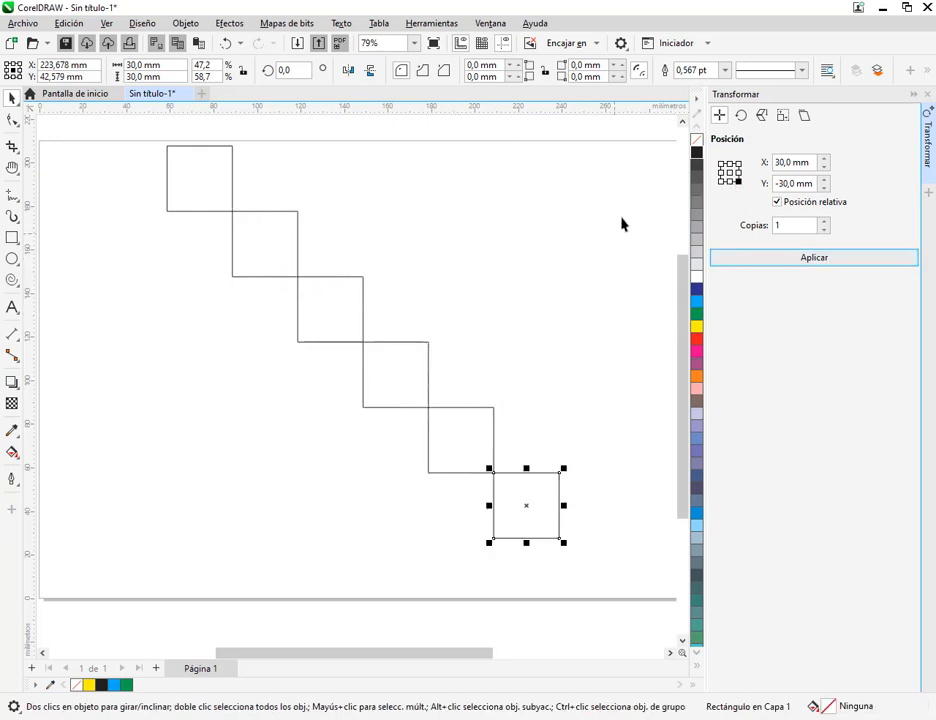
{"action": "left_click_drag", "start_coordinate": [633, 174], "coordinate": [205, 604]}
{"action": "key", "text": "Delete"}
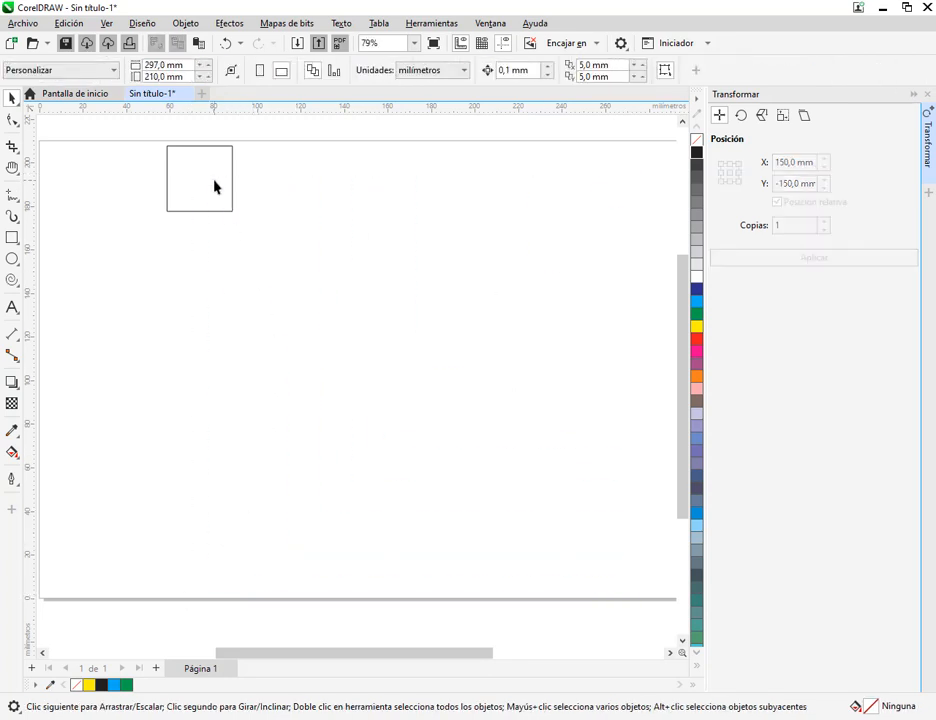
{"action": "left_click", "coordinate": [214, 186]}
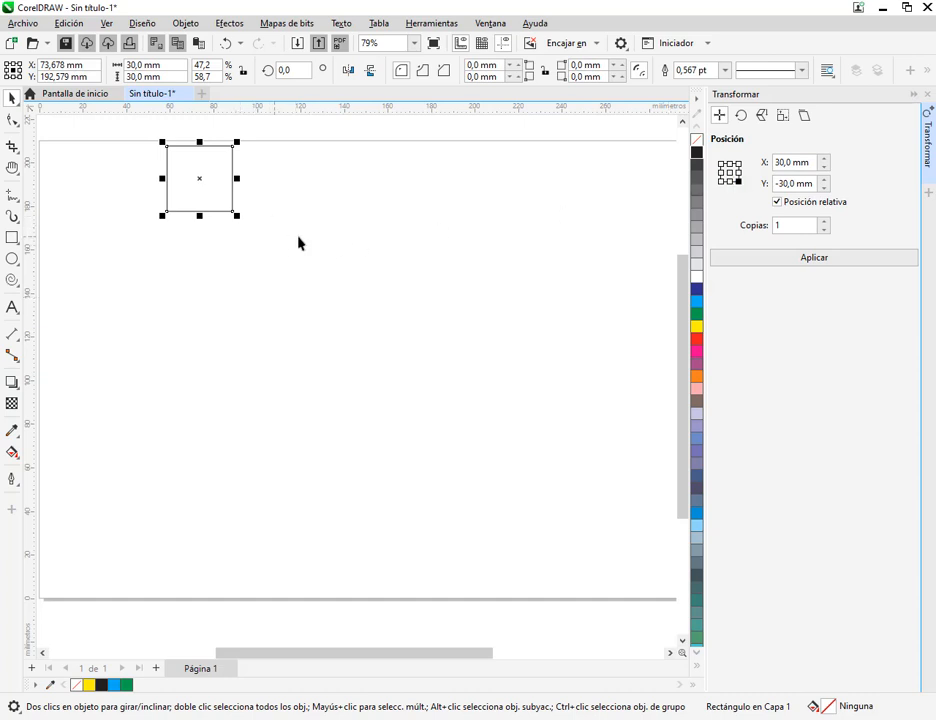
Try placing five diagonal copies in a single operation with offset X 30 mm, Y -30 mm, and delete them
{"action": "left_click", "coordinate": [824, 220]}
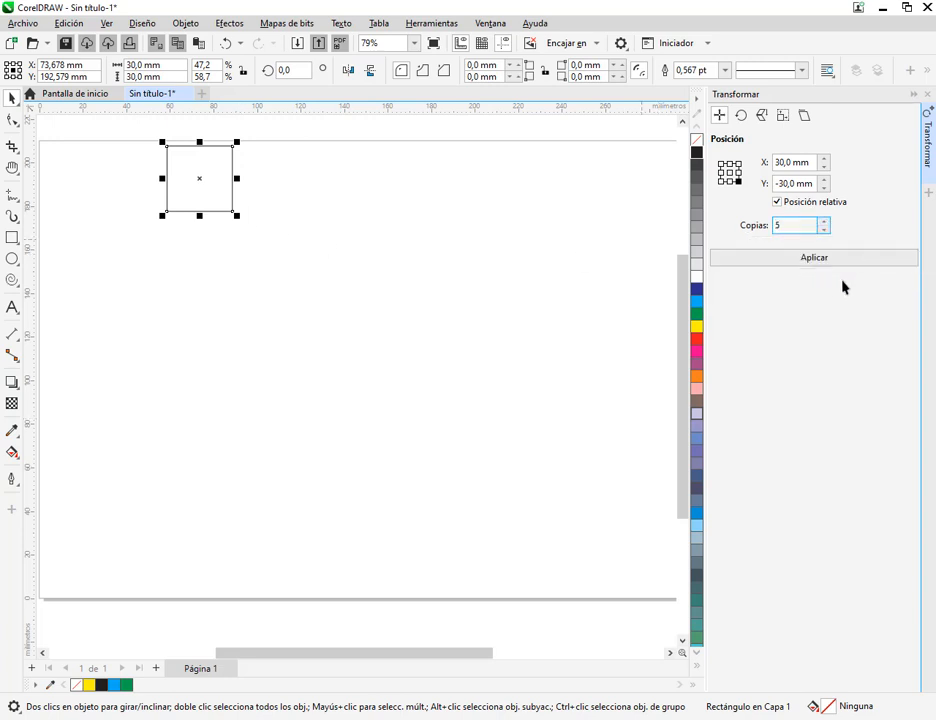
{"action": "left_click", "coordinate": [842, 258]}
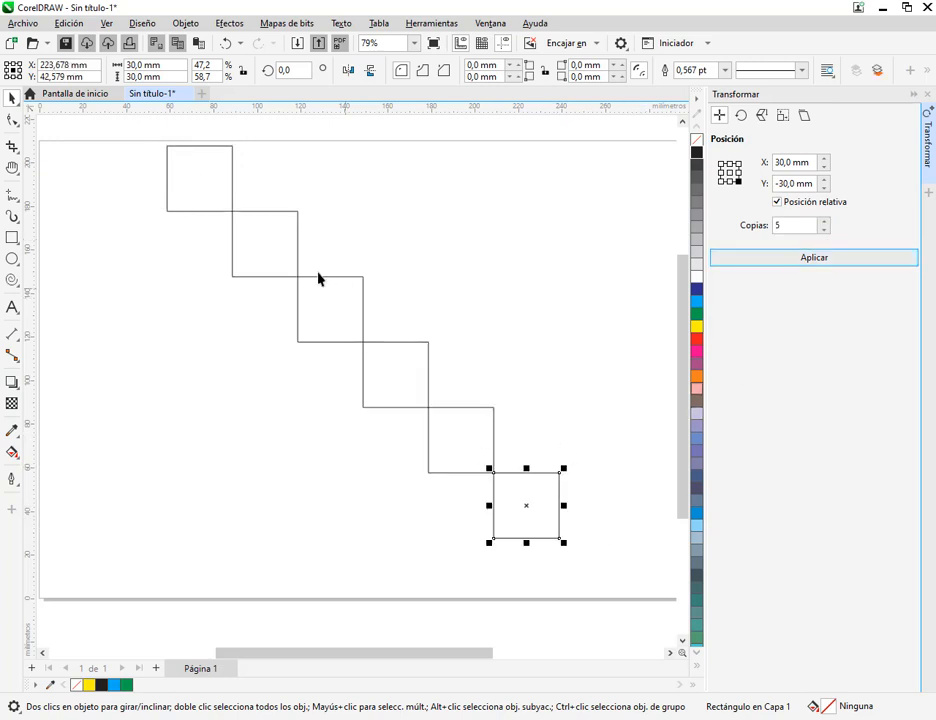
{"action": "left_click_drag", "start_coordinate": [592, 545], "coordinate": [212, 281]}
{"action": "key", "text": "Delete"}
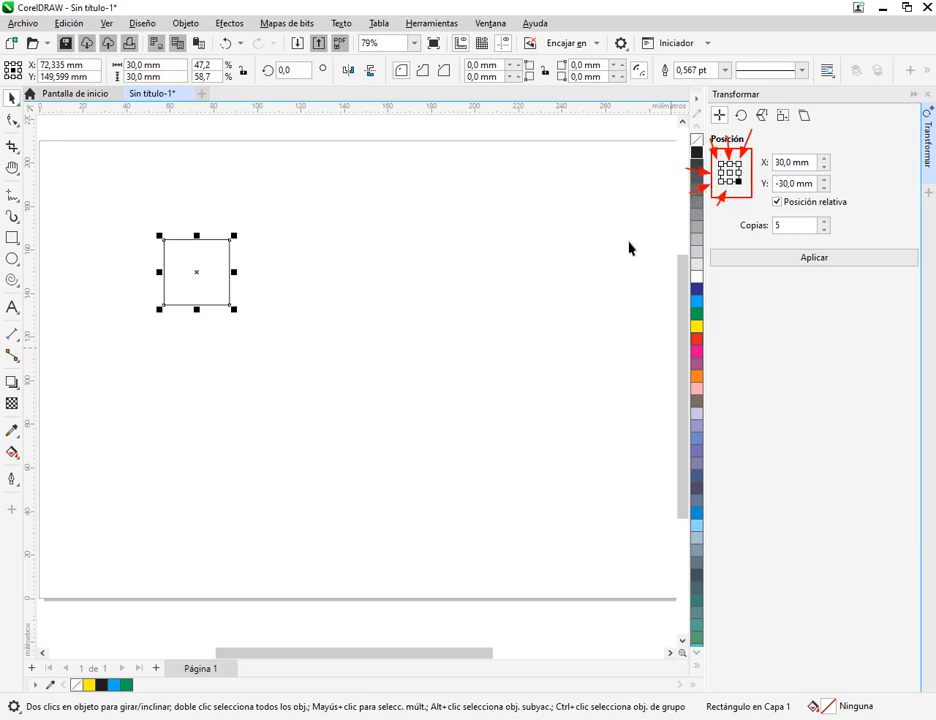
Move the square to about X 73 mm, Y 153 mm, try one copy to its right with the middle-right reference, and delete the copy
{"action": "scroll", "coordinate": [193, 260], "scroll_direction": "up", "scroll_amount": 4}
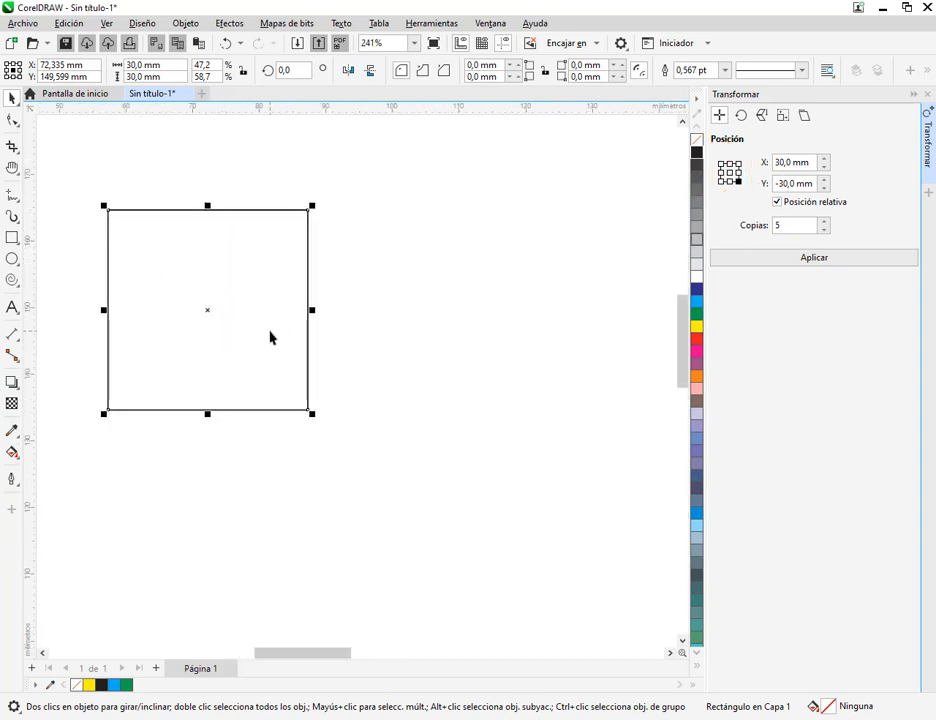
{"action": "left_click_drag", "start_coordinate": [270, 331], "coordinate": [274, 309]}
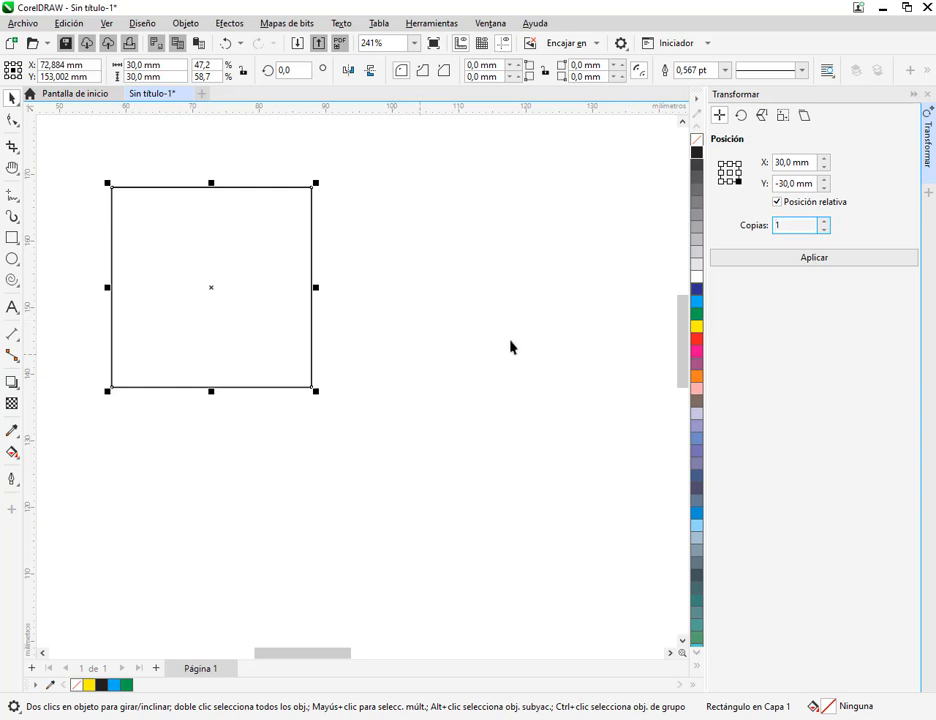
{"action": "left_click", "coordinate": [739, 181]}
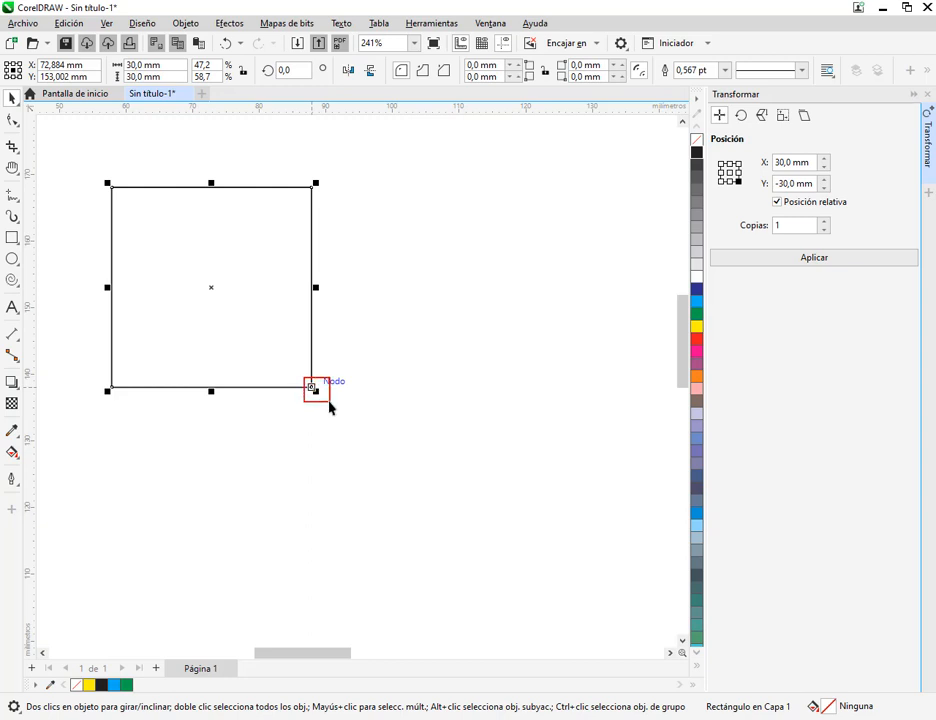
{"action": "left_click", "coordinate": [739, 174]}
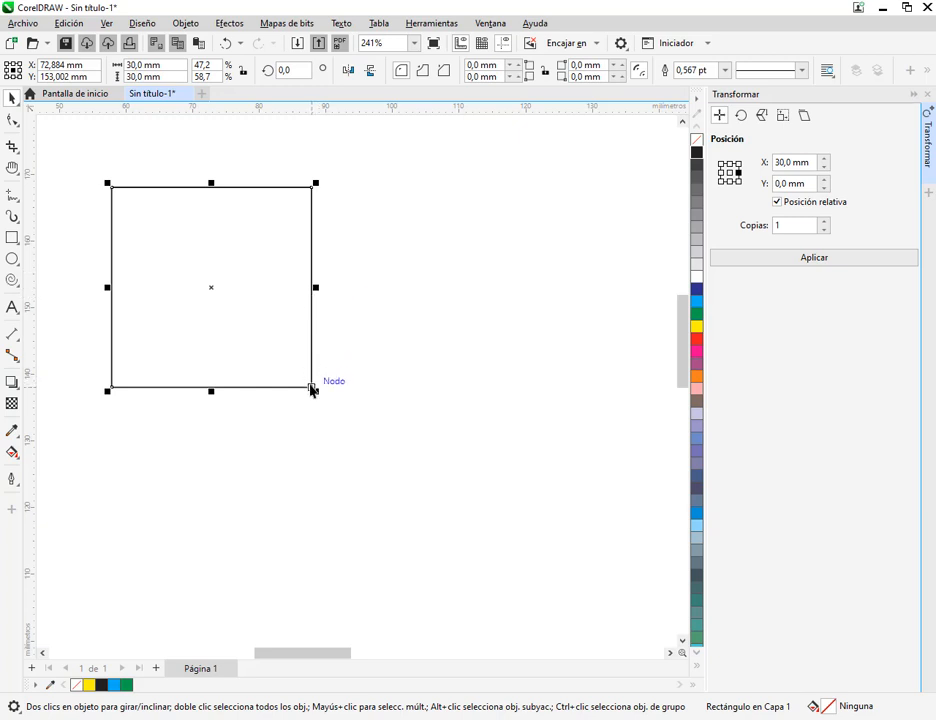
{"action": "left_click", "coordinate": [806, 260]}
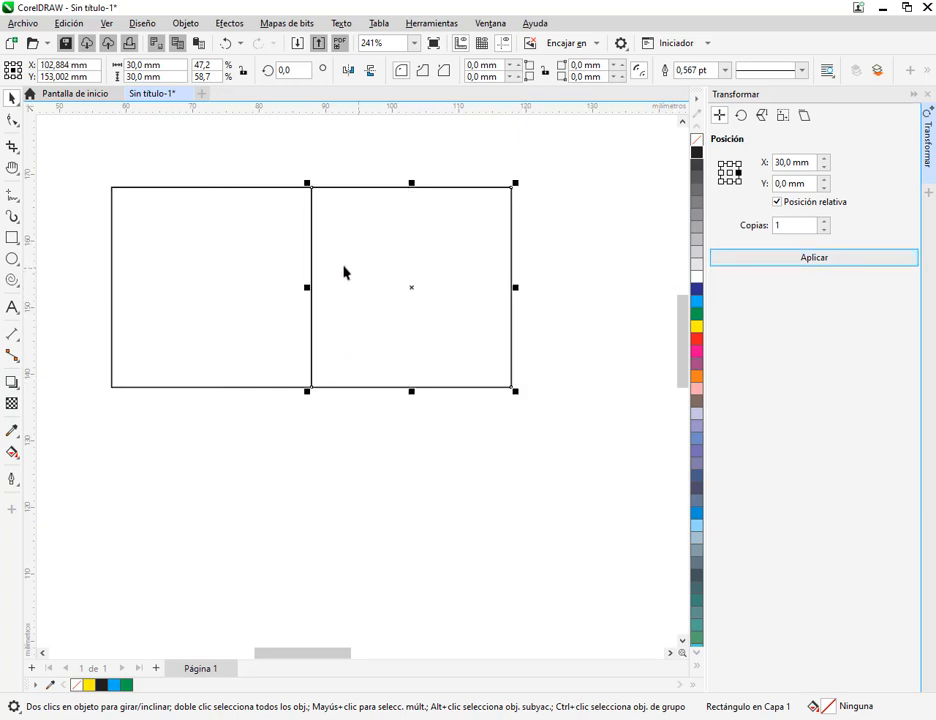
{"action": "scroll", "coordinate": [525, 293], "scroll_direction": "down", "scroll_amount": 1}
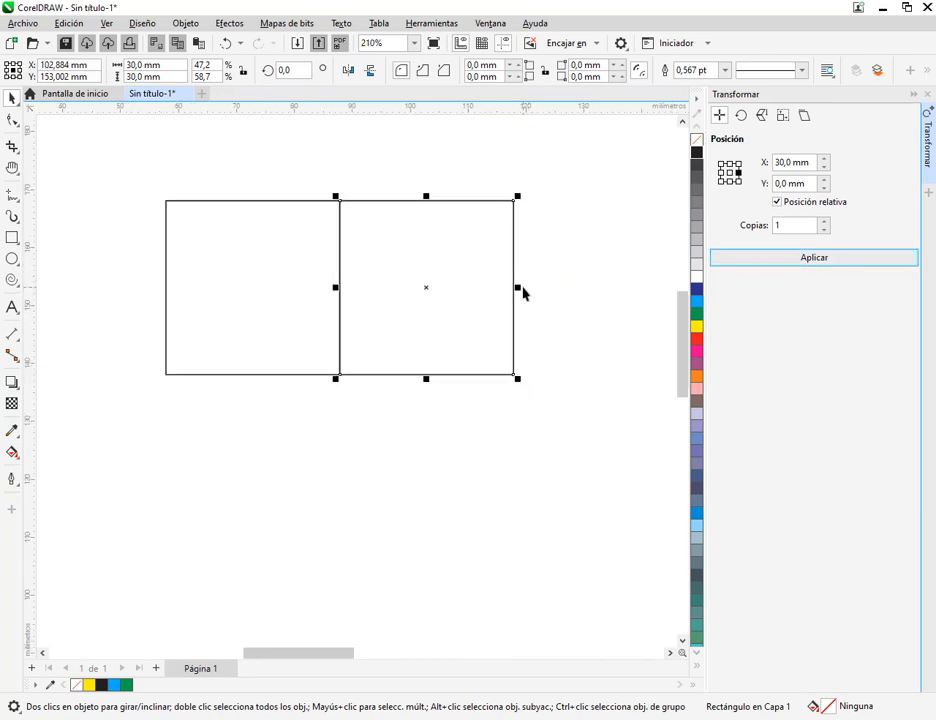
{"action": "scroll", "coordinate": [525, 287], "scroll_direction": "down", "scroll_amount": 7}
{"action": "left_click_drag", "start_coordinate": [538, 334], "coordinate": [330, 331]}
{"action": "key", "text": "Delete"}
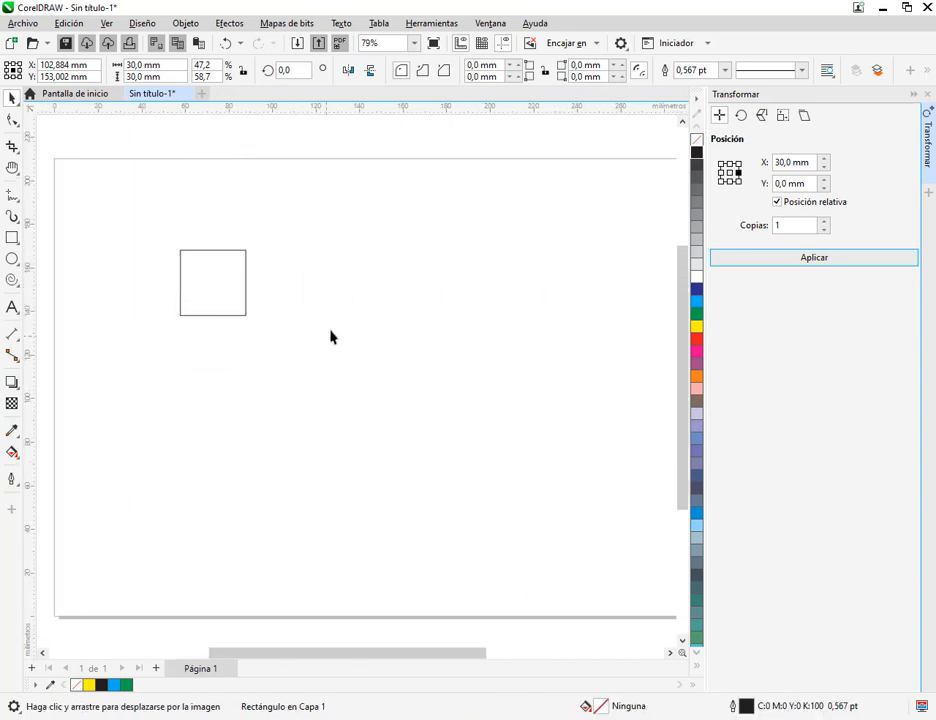
Move the square to about X 43 mm, Y 178 mm and draw a circle about 33.6 mm in diameter below it
{"action": "left_click_drag", "start_coordinate": [234, 250], "coordinate": [169, 195]}
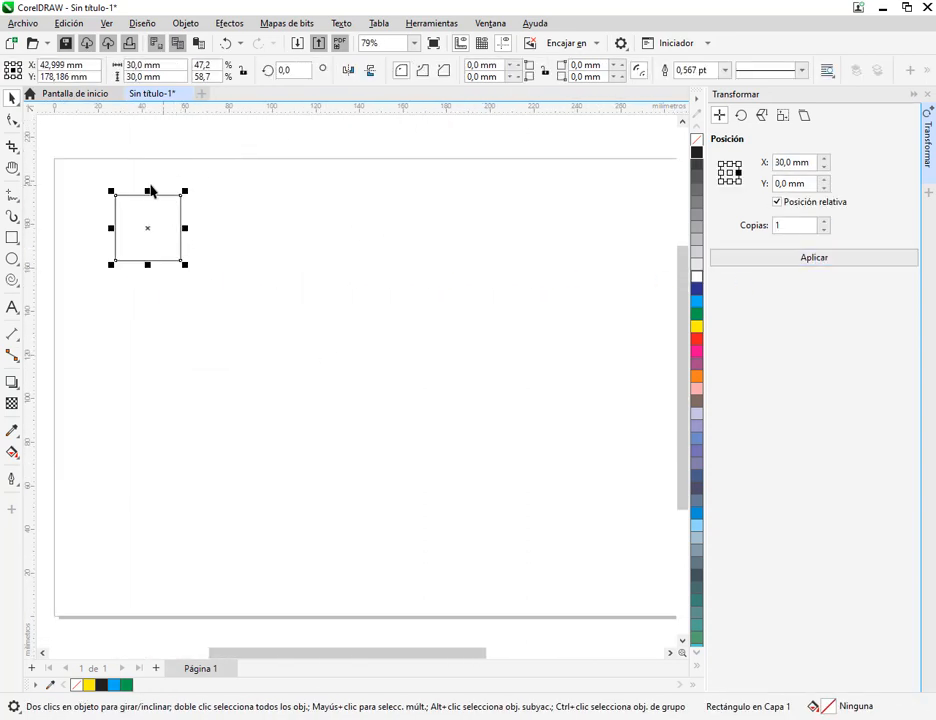
{"action": "left_click", "coordinate": [12, 262]}
{"action": "left_click_drag", "start_coordinate": [118, 312], "coordinate": [191, 387]}
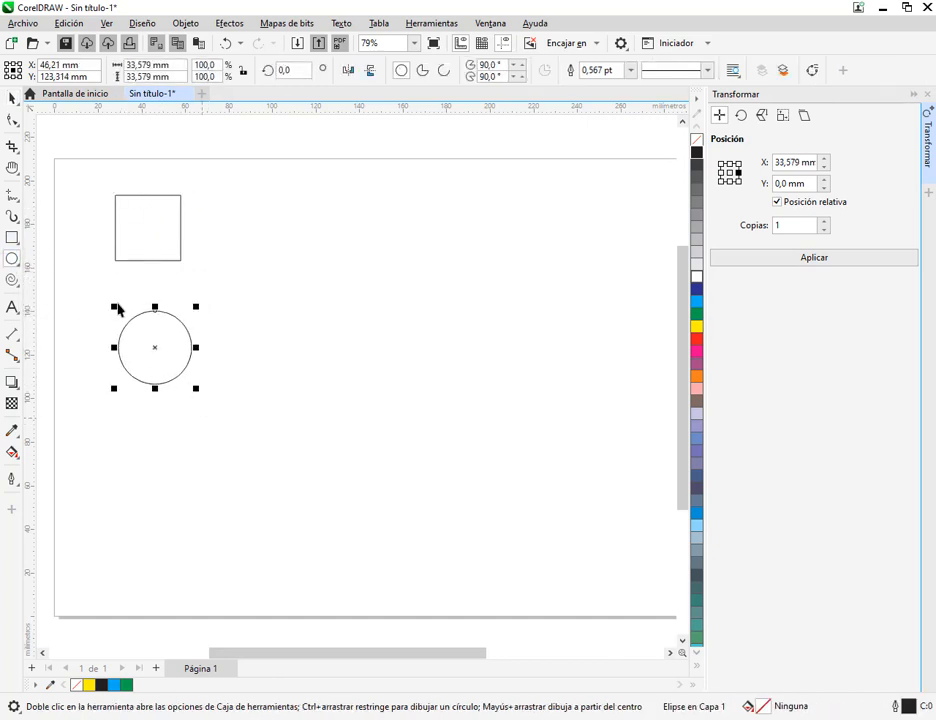
{"action": "left_click", "coordinate": [12, 98]}
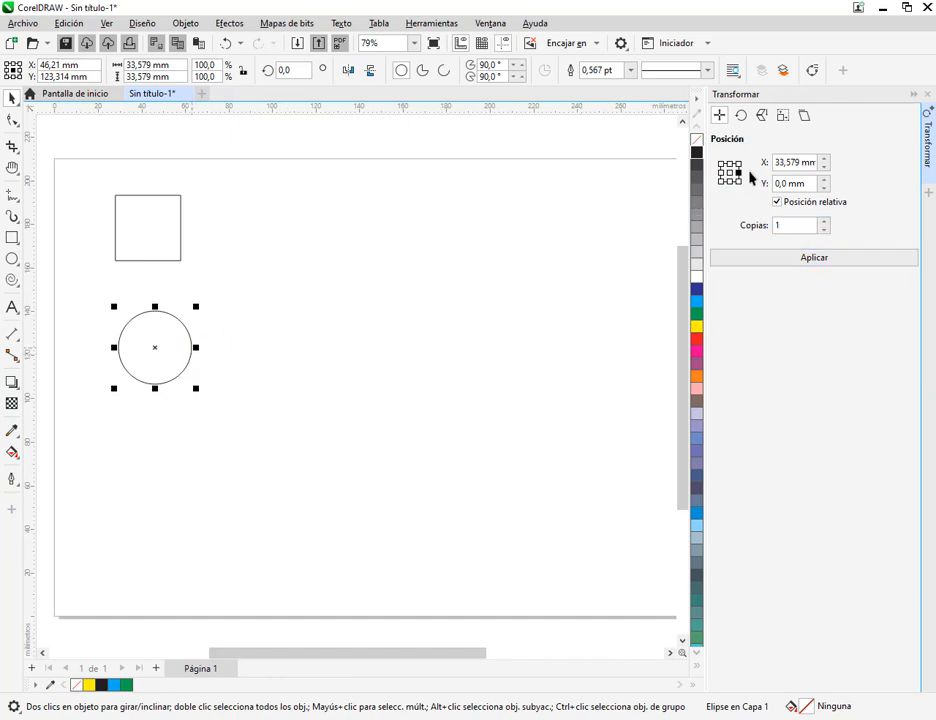
Place three copies of the circle edge to edge to its right, with offset X 33,579 mm, Y 0 mm
{"action": "left_click", "coordinate": [824, 222]}
{"action": "left_click", "coordinate": [829, 262]}
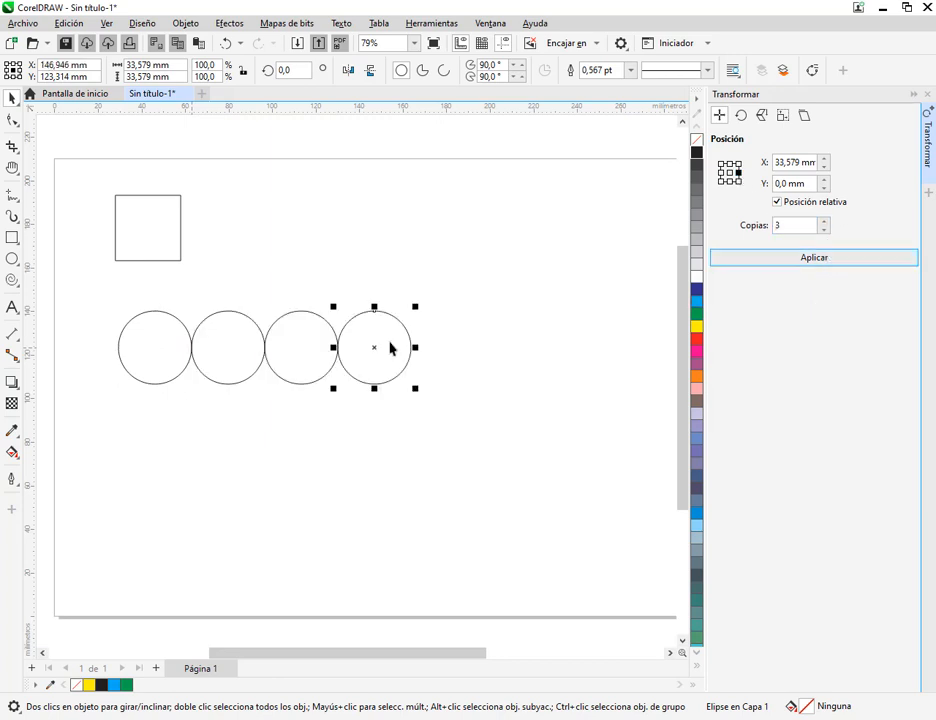
{"action": "left_click", "coordinate": [515, 380]}
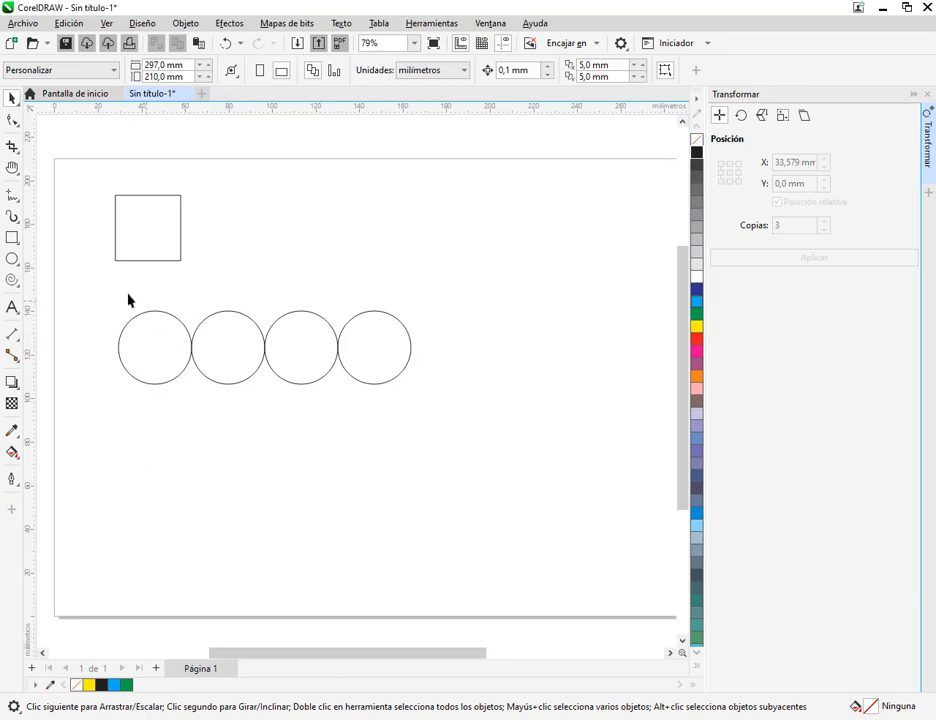
Try copying the circle row downward three times with the bottom-centre reference, offset Y -33,579 mm, and delete all the circles
{"action": "left_click_drag", "start_coordinate": [107, 292], "coordinate": [484, 427]}
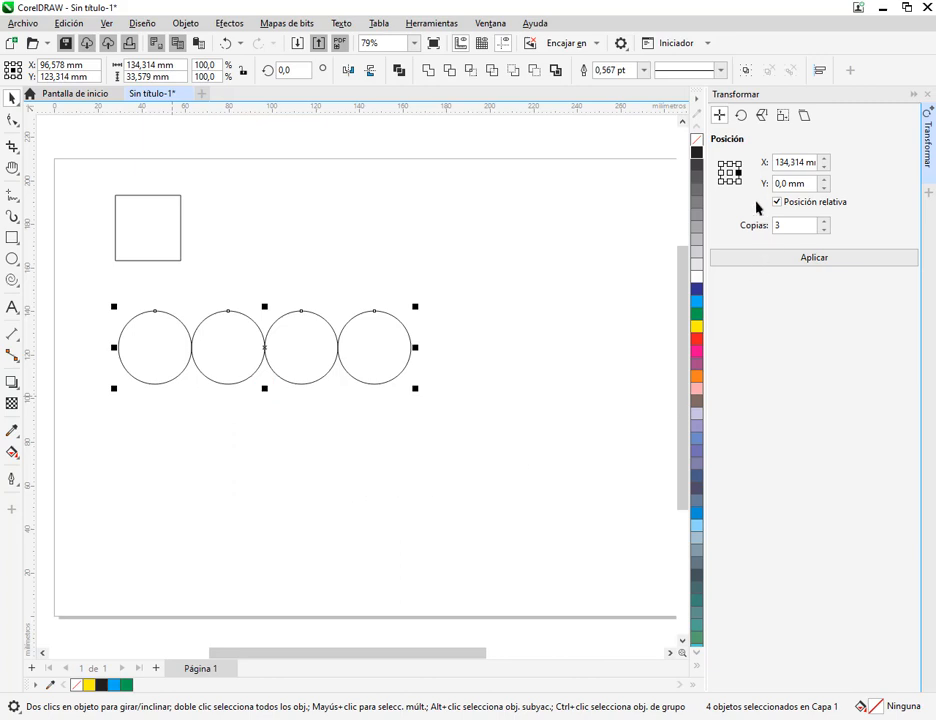
{"action": "left_click", "coordinate": [731, 182]}
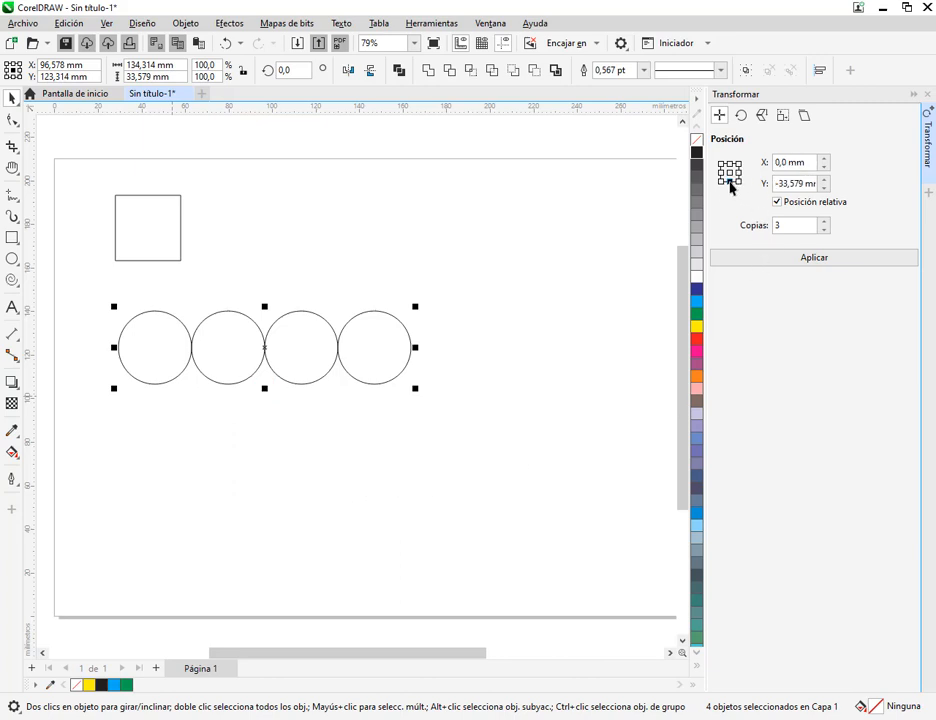
{"action": "left_click", "coordinate": [795, 260]}
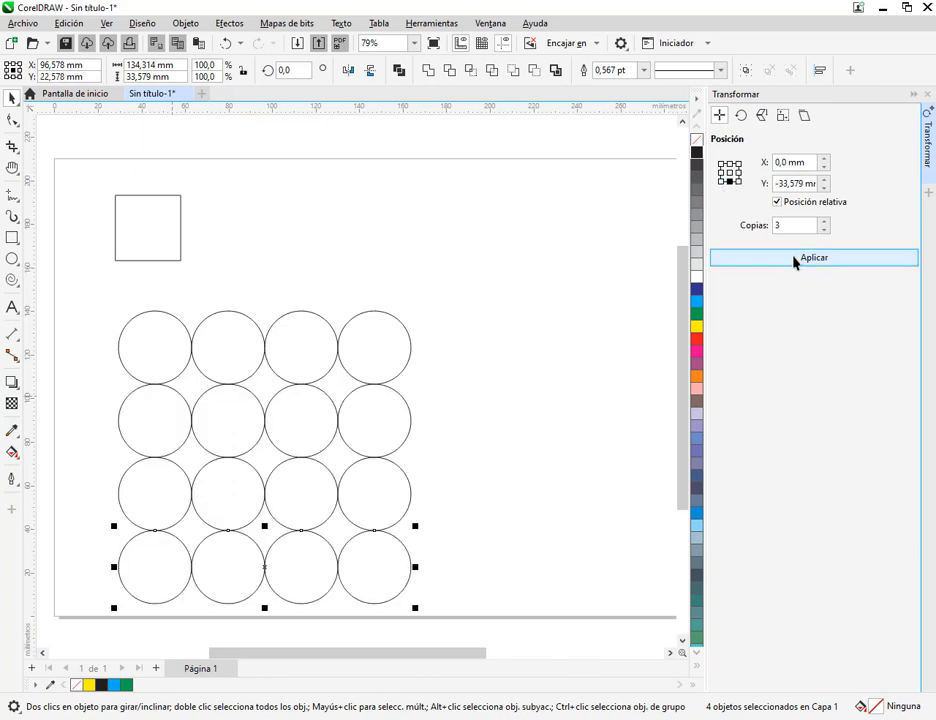
{"action": "left_click", "coordinate": [562, 438]}
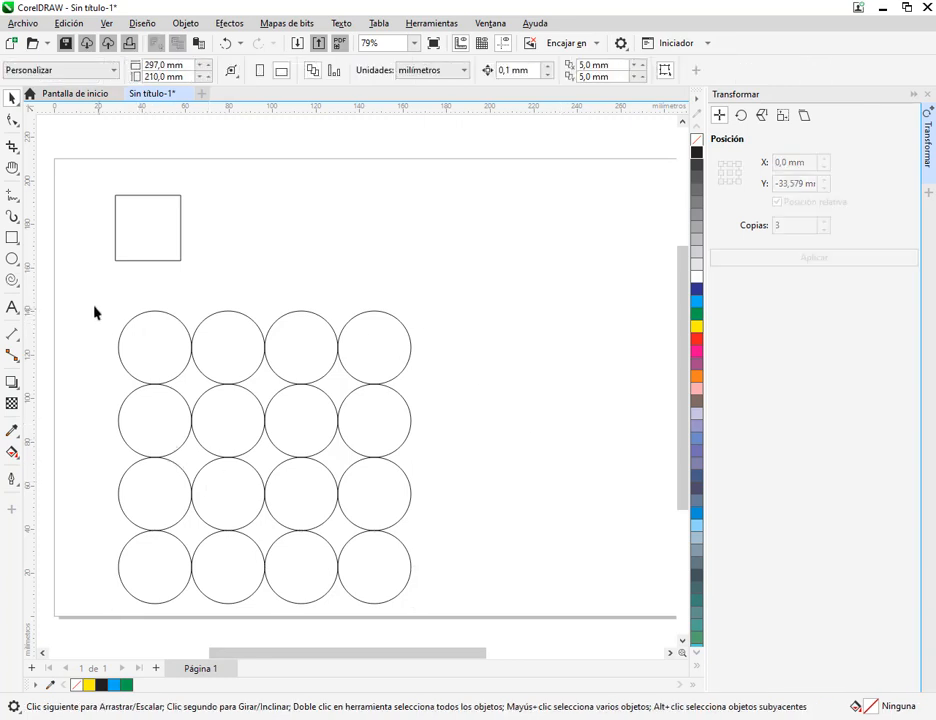
{"action": "left_click_drag", "start_coordinate": [92, 301], "coordinate": [455, 621]}
{"action": "key", "text": "Delete"}
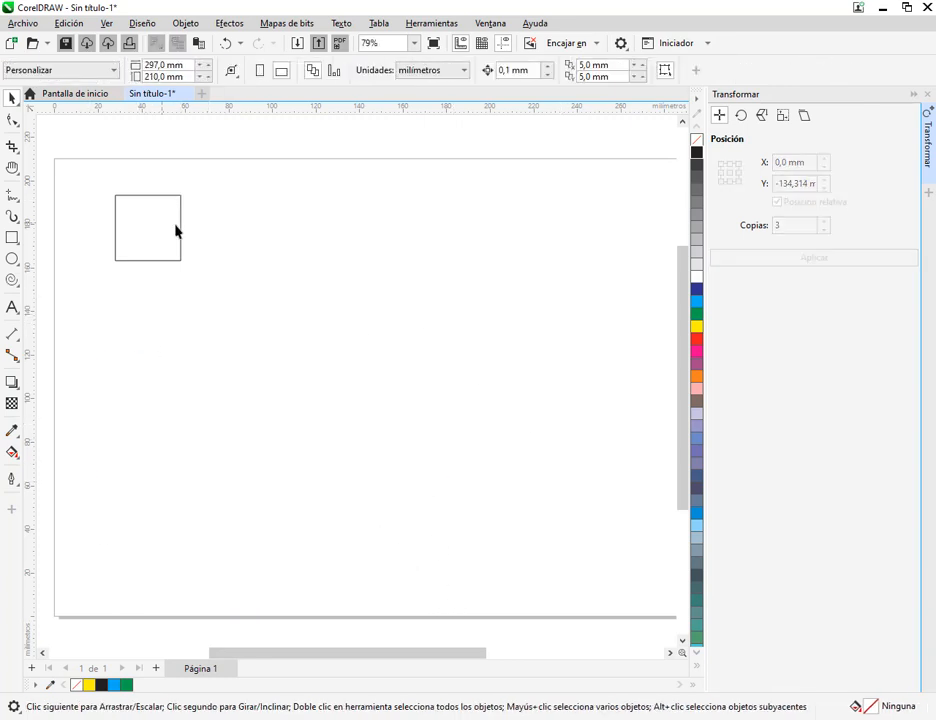
Move the square to about X 71 mm, Y 170 mm and set the Position transform's reference to middle right
{"action": "left_click_drag", "start_coordinate": [175, 231], "coordinate": [236, 248]}
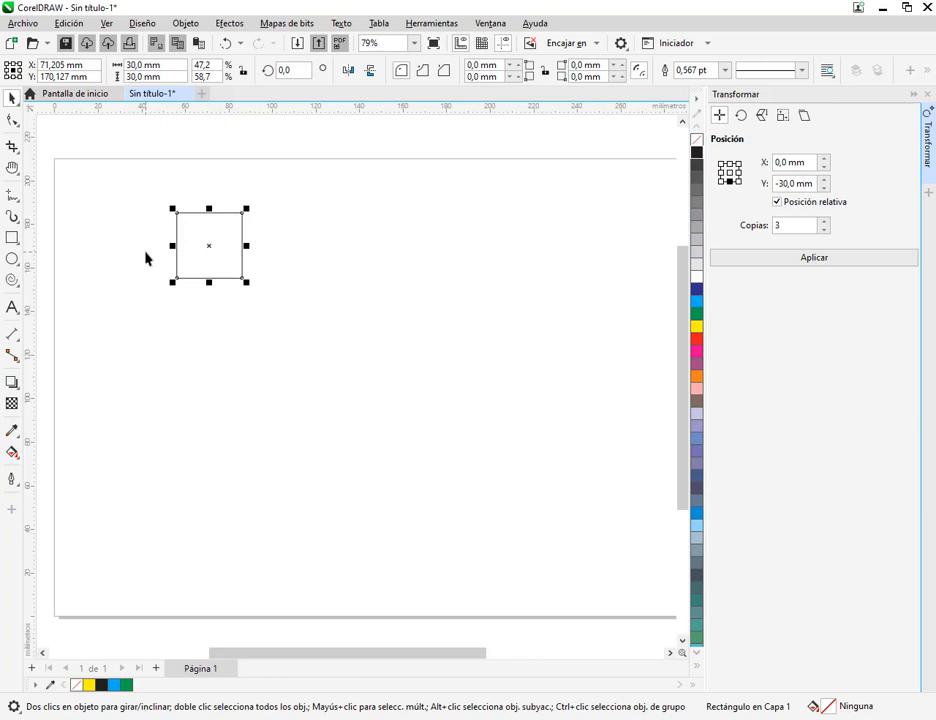
{"action": "scroll", "coordinate": [240, 219], "scroll_direction": "up", "scroll_amount": 2}
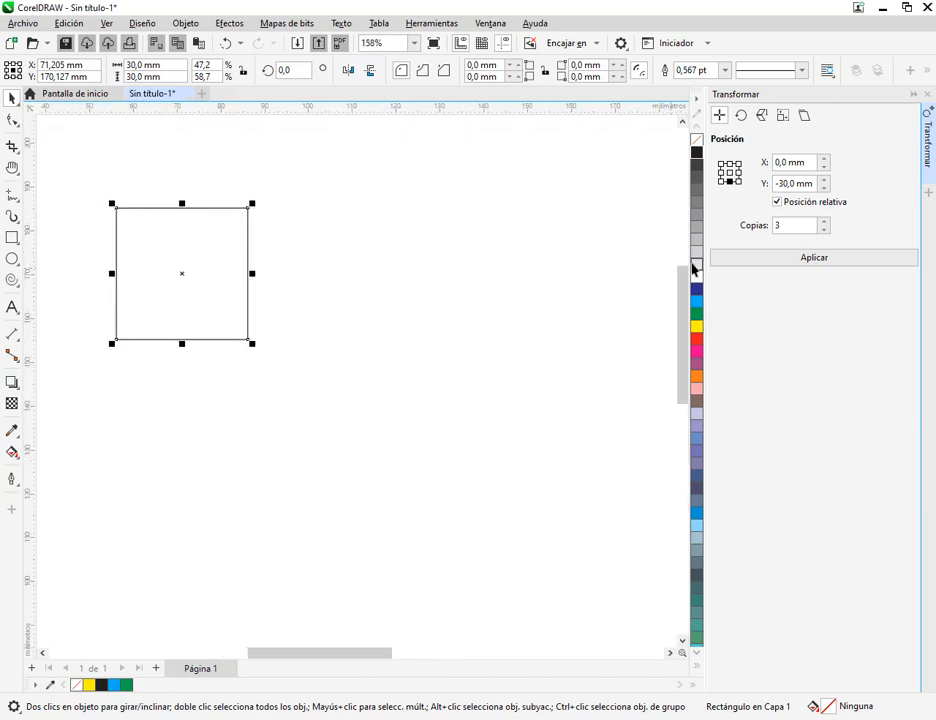
{"action": "left_click", "coordinate": [739, 173]}
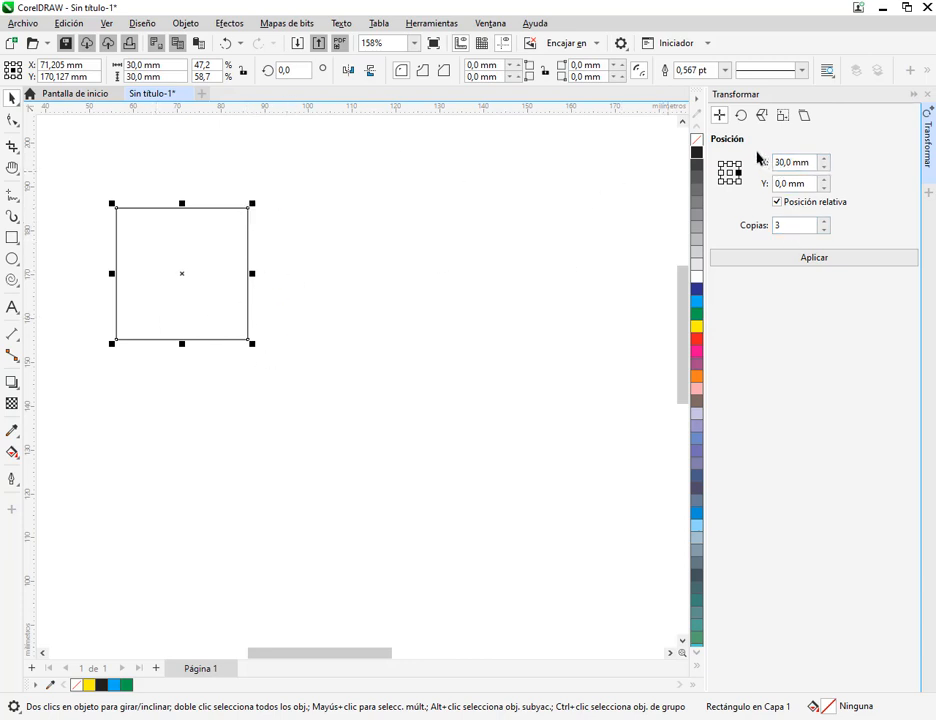
{"action": "left_click_drag", "start_coordinate": [756, 151], "coordinate": [842, 200]}
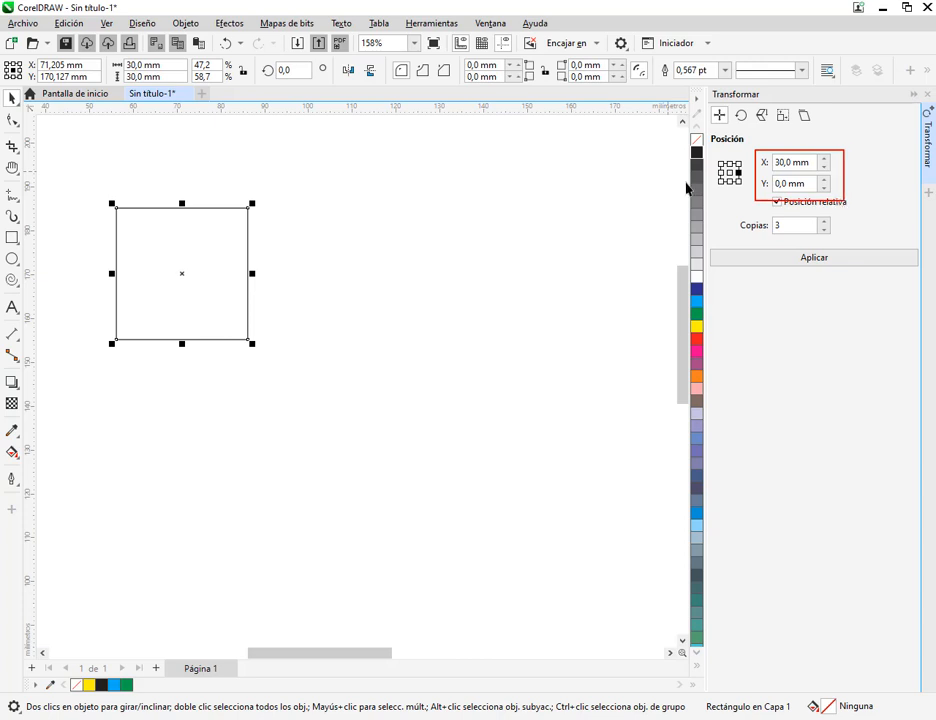
{"action": "mouse_move", "coordinate": [416, 174]}
{"action": "left_mouse_down"}
{"action": "mouse_move", "coordinate": [435, 501]}
{"action": "mouse_move", "coordinate": [415, 548]}
{"action": "left_mouse_up"}
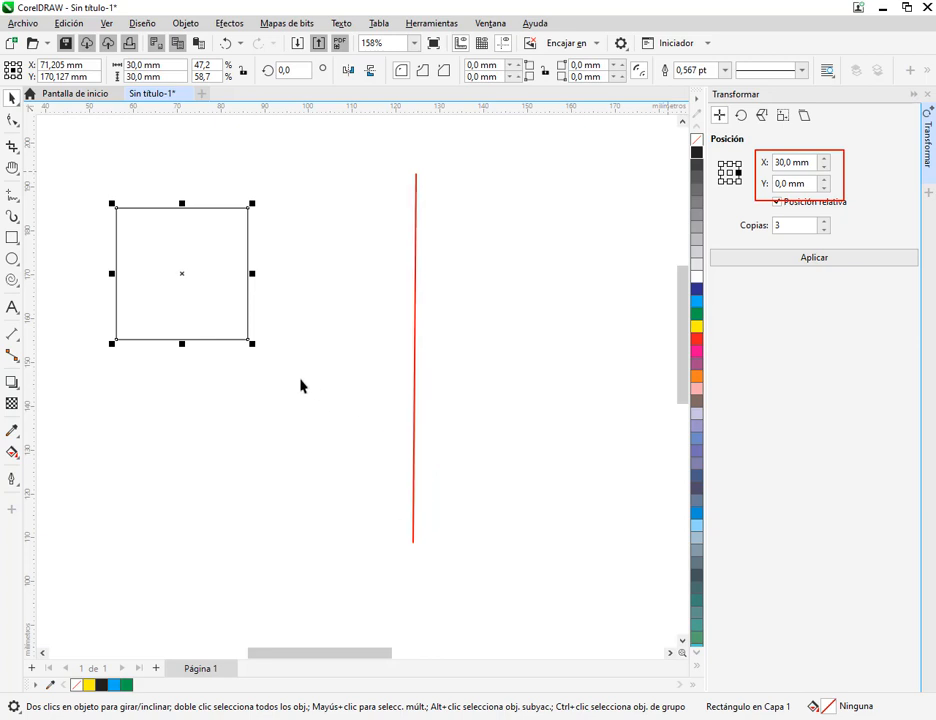
{"action": "mouse_move", "coordinate": [263, 356]}
{"action": "left_mouse_down"}
{"action": "mouse_move", "coordinate": [589, 380]}
{"action": "mouse_move", "coordinate": [610, 360]}
{"action": "mouse_move", "coordinate": [586, 357]}
{"action": "left_mouse_up"}
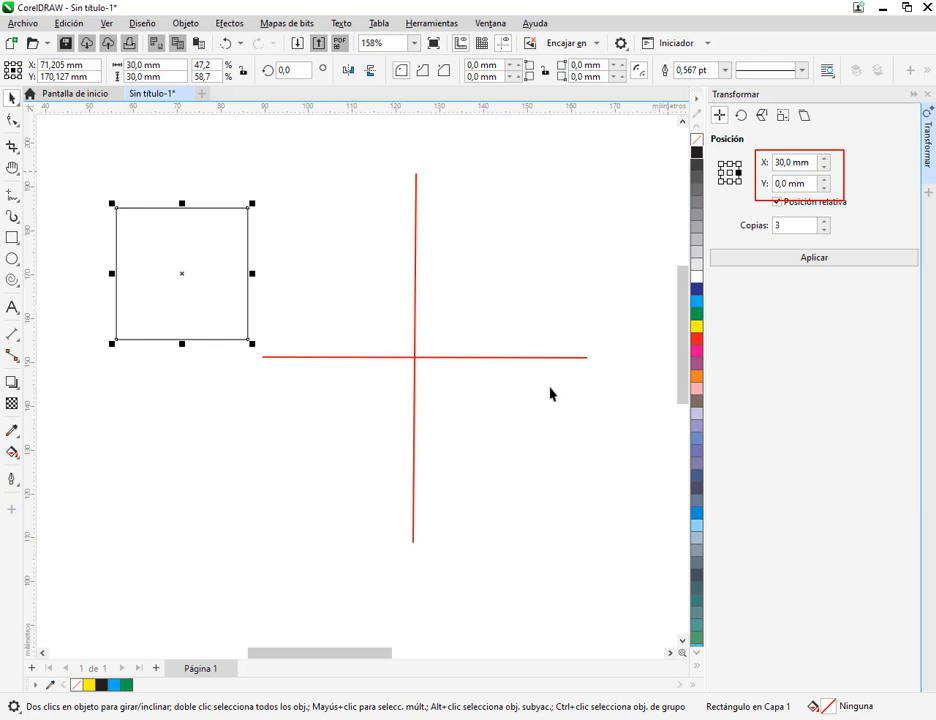
{"action": "mouse_move", "coordinate": [571, 366]}
{"action": "left_mouse_down"}
{"action": "mouse_move", "coordinate": [587, 384]}
{"action": "mouse_move", "coordinate": [571, 384]}
{"action": "left_mouse_up"}
{"action": "left_click_drag", "start_coordinate": [445, 148], "coordinate": [436, 166]}
{"action": "mouse_move", "coordinate": [784, 152]}
{"action": "left_mouse_down"}
{"action": "mouse_move", "coordinate": [767, 164]}
{"action": "mouse_move", "coordinate": [815, 171]}
{"action": "mouse_move", "coordinate": [777, 158]}
{"action": "left_mouse_up"}
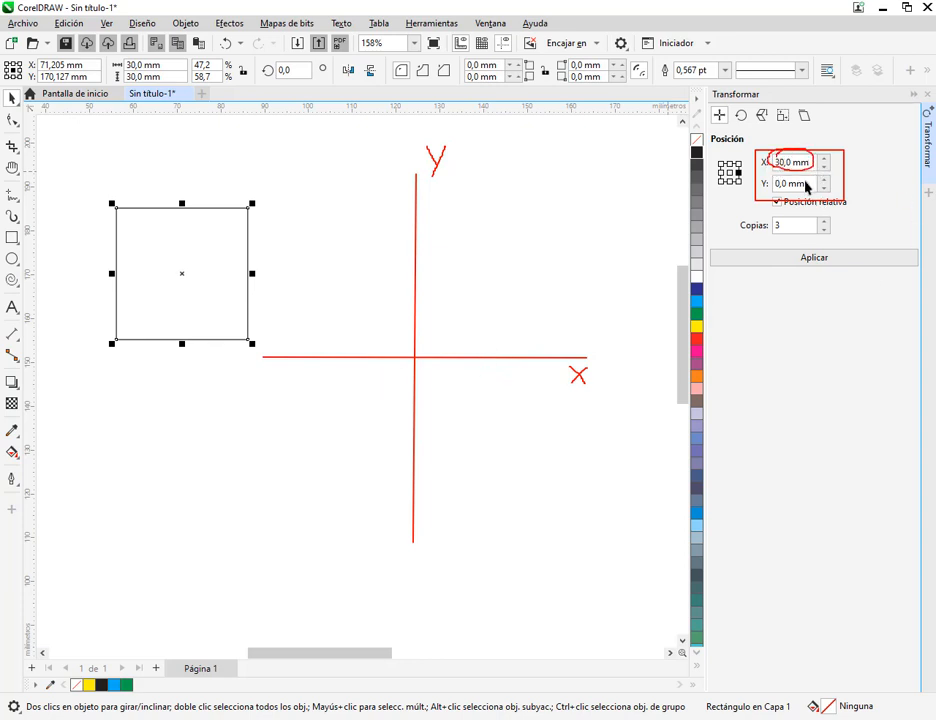
{"action": "key", "text": "ctrl+z"}
{"action": "mouse_move", "coordinate": [788, 176]}
{"action": "left_mouse_down"}
{"action": "mouse_move", "coordinate": [775, 184]}
{"action": "mouse_move", "coordinate": [796, 186]}
{"action": "mouse_move", "coordinate": [783, 178]}
{"action": "left_mouse_up"}
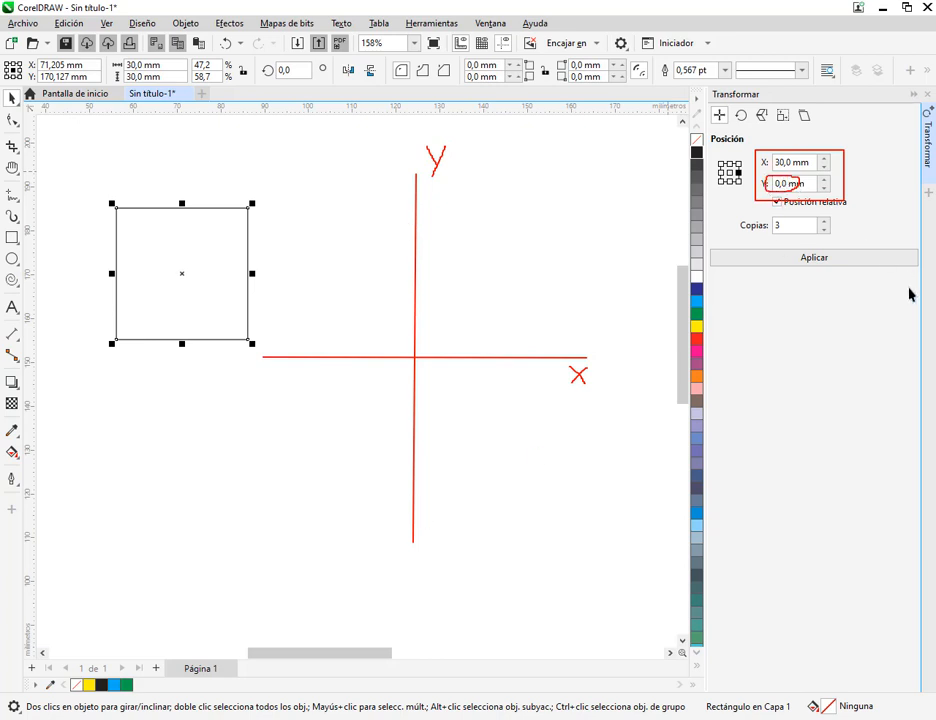
{"action": "key", "text": "ctrl+z"}
{"action": "key", "text": "Escape"}
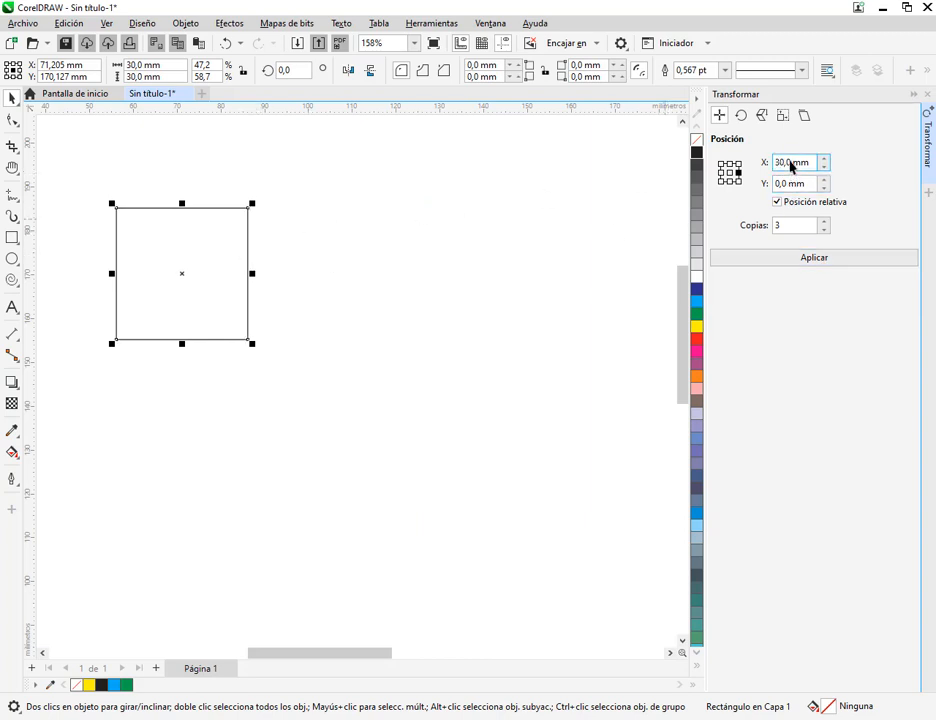
Place three spaced copies of the square to its right with offset X 33 mm, Y 0 mm
{"action": "left_click_drag", "start_coordinate": [792, 162], "coordinate": [740, 168]}
{"action": "type", "text": "33,0"}
{"action": "left_click", "coordinate": [865, 262]}
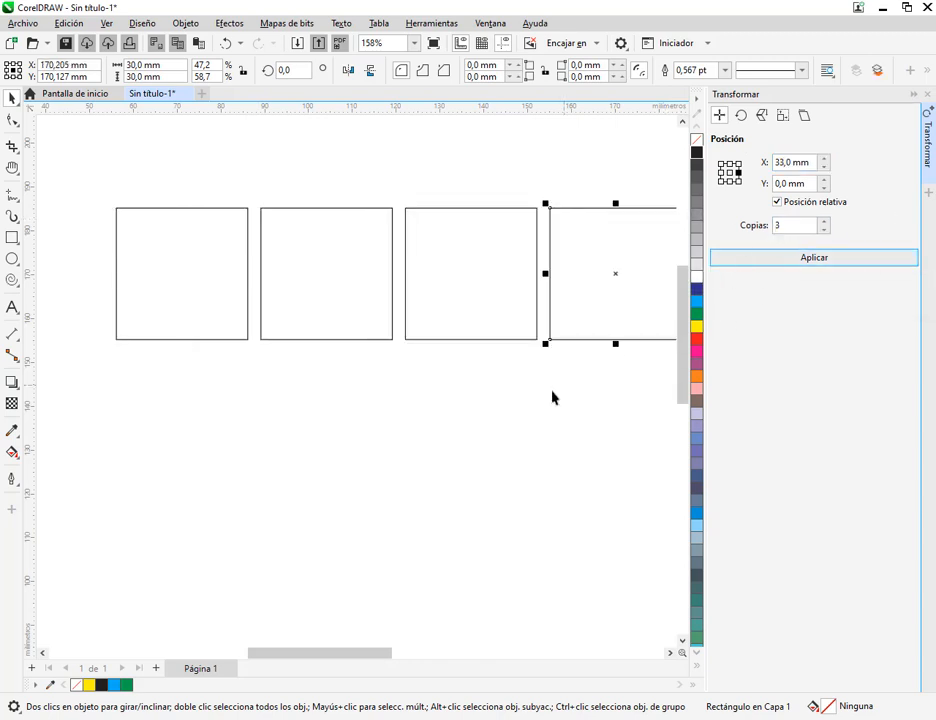
{"action": "scroll", "coordinate": [548, 390], "scroll_direction": "down", "scroll_amount": 2}
{"action": "left_click_drag", "start_coordinate": [546, 390], "coordinate": [456, 395]}
{"action": "scroll", "coordinate": [186, 303], "scroll_direction": "up", "scroll_amount": 1}
{"action": "scroll", "coordinate": [186, 309], "scroll_direction": "up", "scroll_amount": 1}
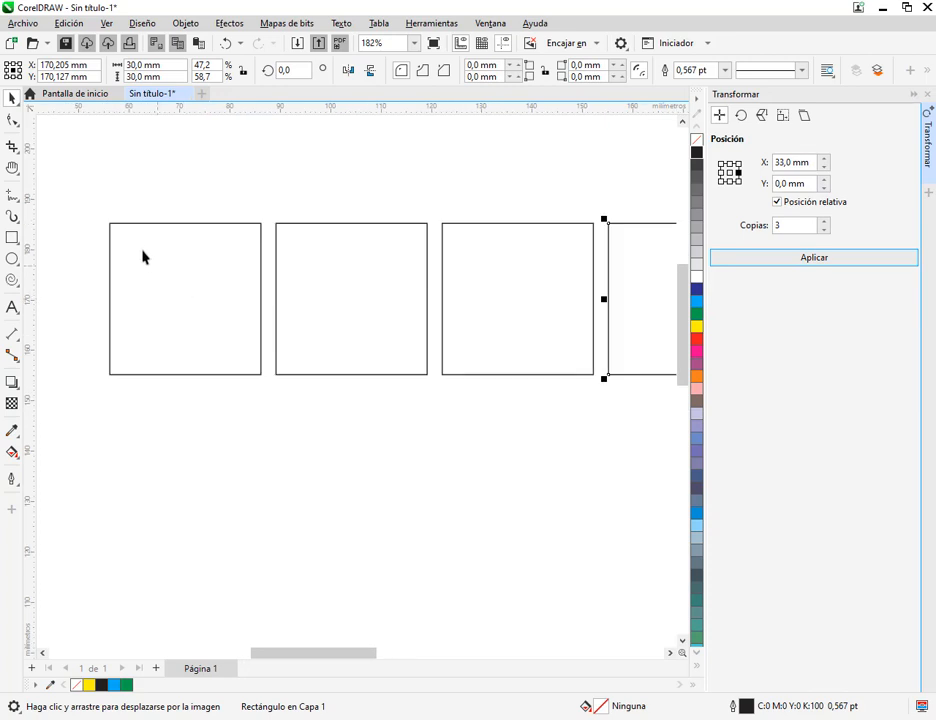
{"action": "mouse_move", "coordinate": [107, 222]}
{"action": "left_mouse_down"}
{"action": "mouse_move", "coordinate": [259, 359]}
{"action": "mouse_move", "coordinate": [261, 372]}
{"action": "left_mouse_up"}
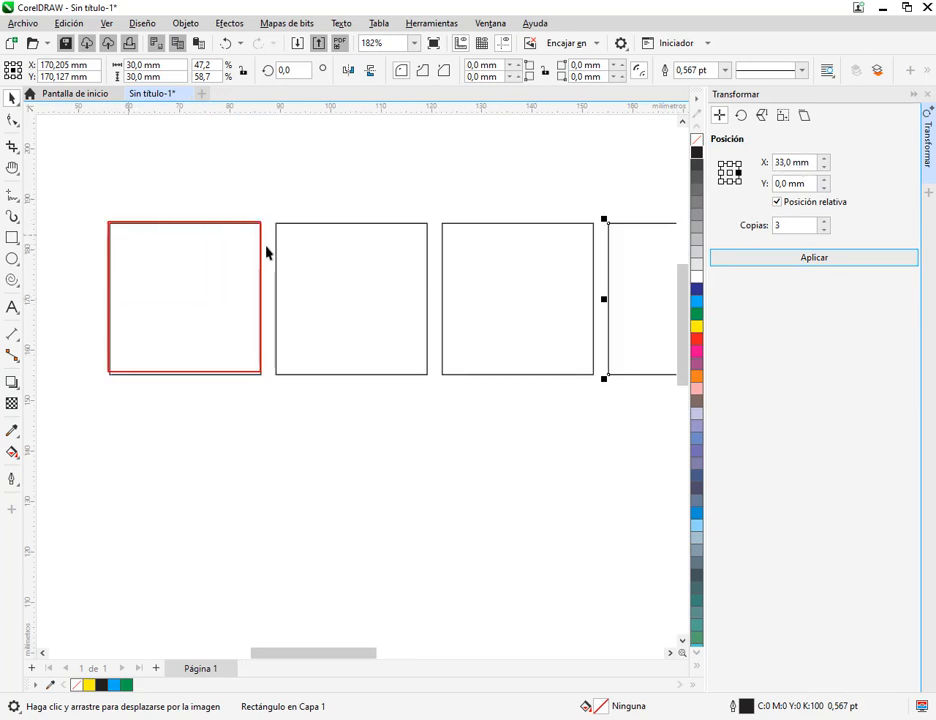
{"action": "left_click_drag", "start_coordinate": [261, 251], "coordinate": [272, 259]}
{"action": "left_click_drag", "start_coordinate": [425, 250], "coordinate": [440, 259]}
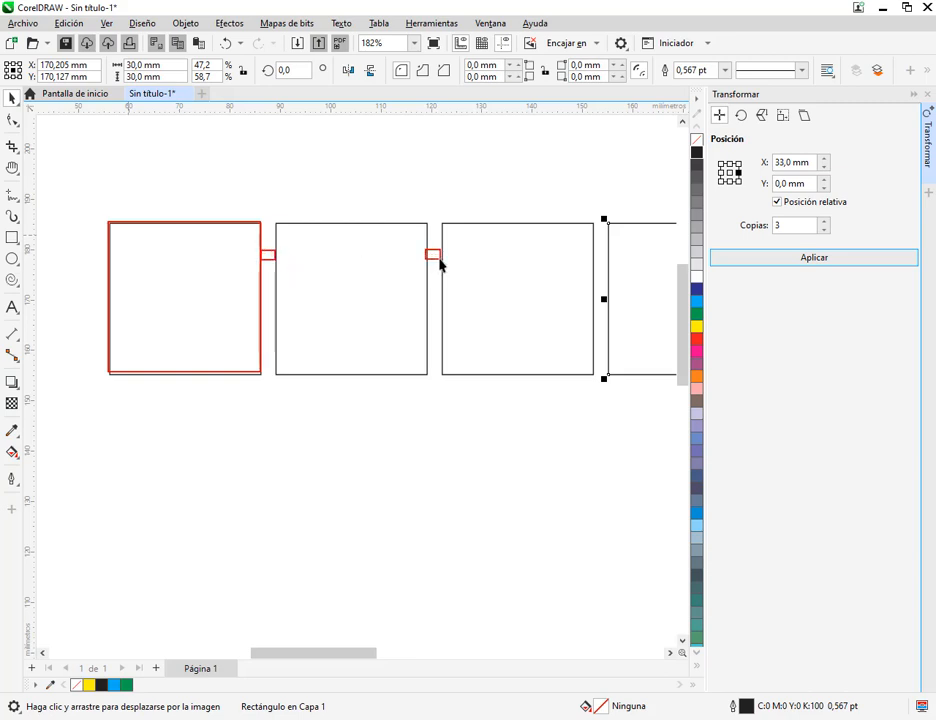
{"action": "left_click_drag", "start_coordinate": [591, 253], "coordinate": [606, 258]}
Delete the three spaced copies and select the remaining original square
{"action": "scroll", "coordinate": [617, 310], "scroll_direction": "down", "scroll_amount": 2}
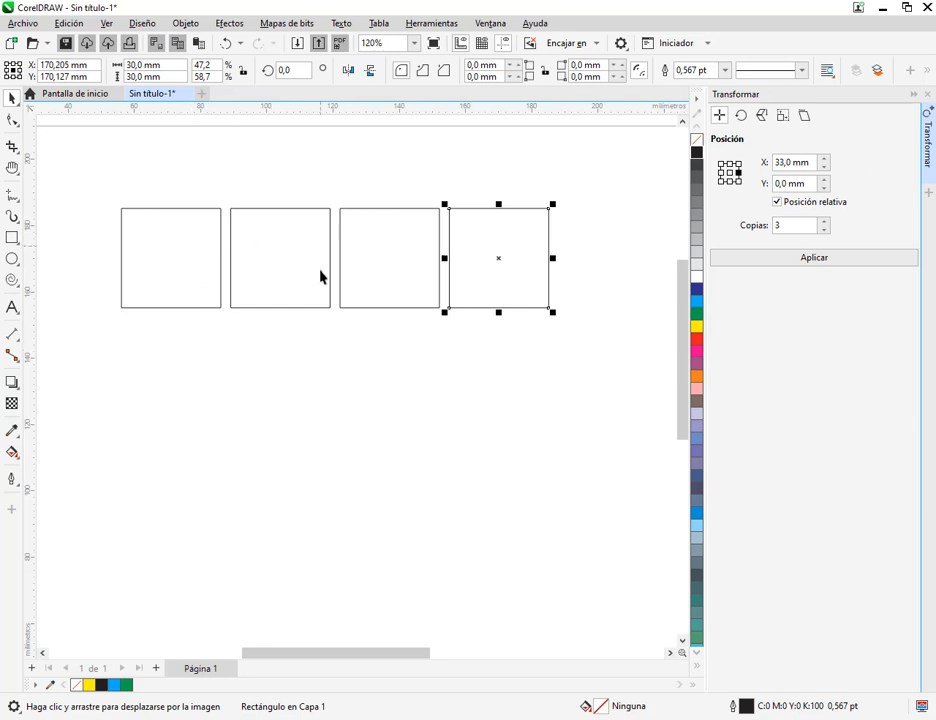
{"action": "left_click_drag", "start_coordinate": [606, 167], "coordinate": [209, 405]}
{"action": "key", "text": "Delete"}
{"action": "left_click", "coordinate": [178, 253]}
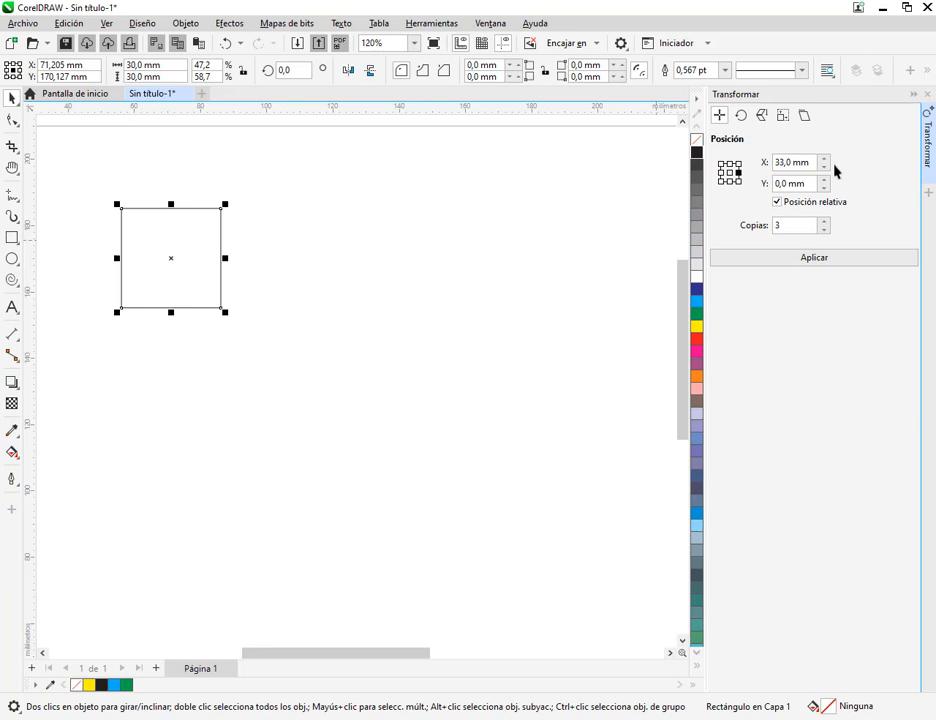
Set the Position transform's reference to middle right with an X offset of 30 mm for edge-to-edge copies
{"action": "left_click", "coordinate": [738, 163]}
{"action": "left_click", "coordinate": [738, 172]}
{"action": "double_click", "coordinate": [787, 167]}
{"action": "type", "text": "-30,0"}
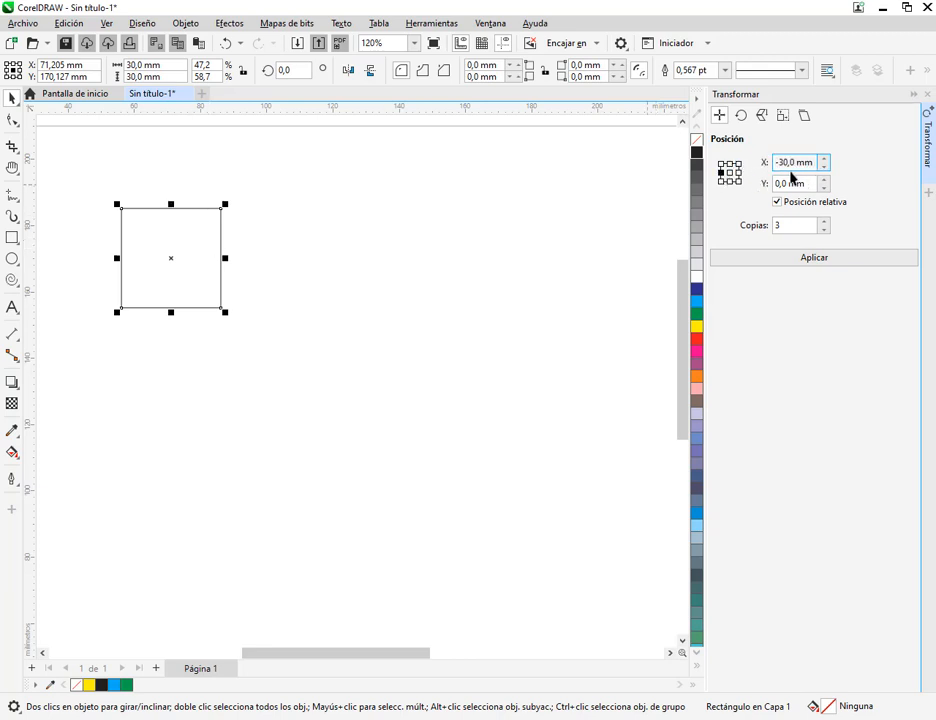
{"action": "left_click", "coordinate": [738, 172]}
{"action": "left_click_drag", "start_coordinate": [812, 165], "coordinate": [755, 167]}
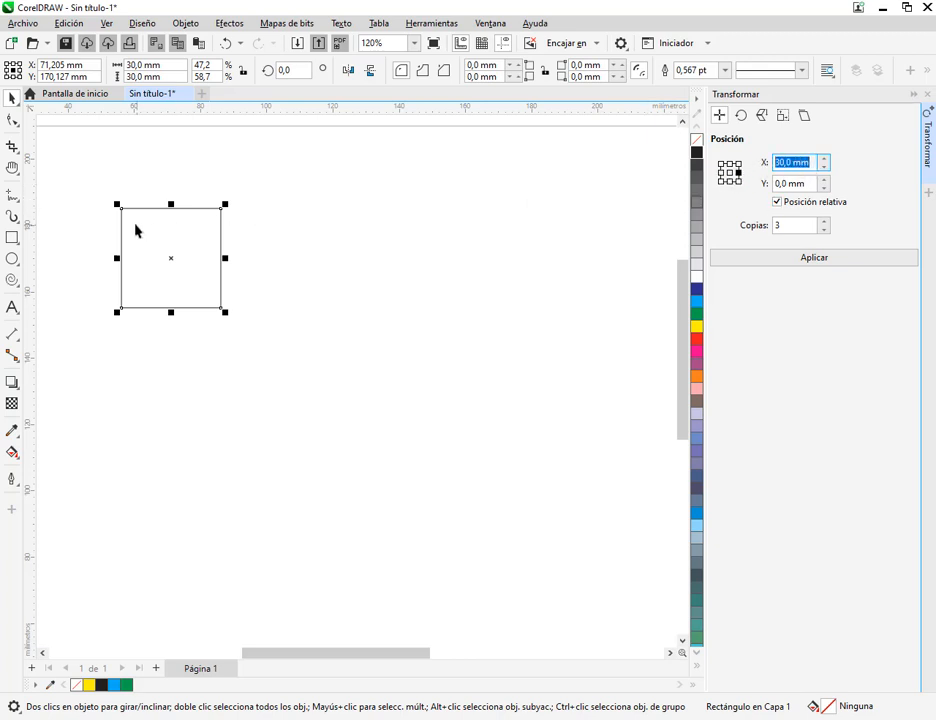
{"action": "left_click_drag", "start_coordinate": [119, 207], "coordinate": [225, 233]}
{"action": "key", "text": "Escape"}
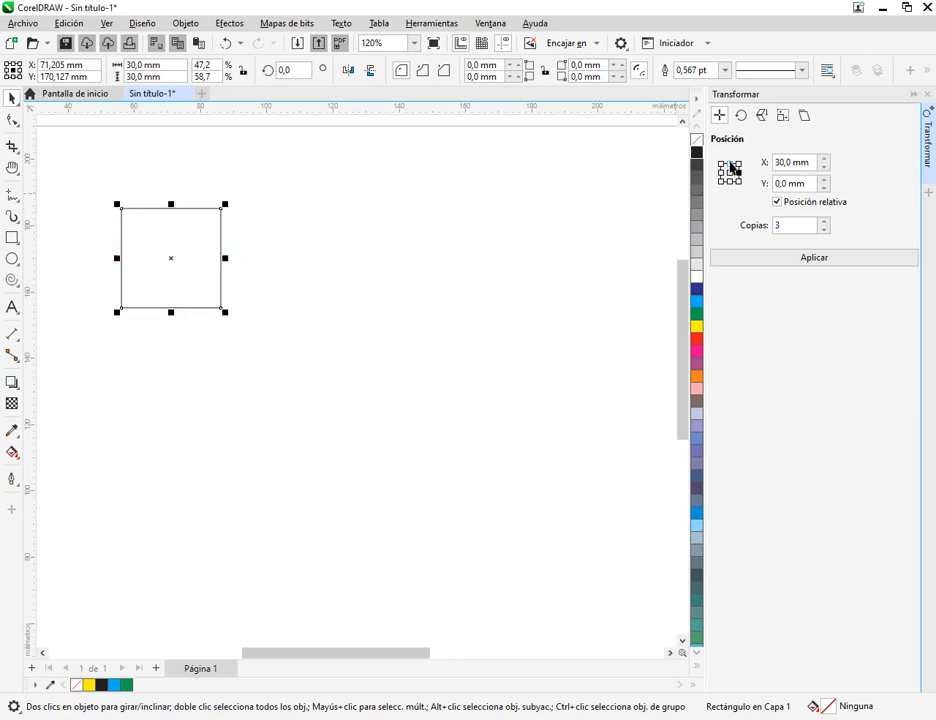
Set the Position transform's reference to top centre, with offset X 0 mm, Y 30 mm, keeping the square selected
{"action": "left_click", "coordinate": [729, 163]}
{"action": "left_click", "coordinate": [779, 186]}
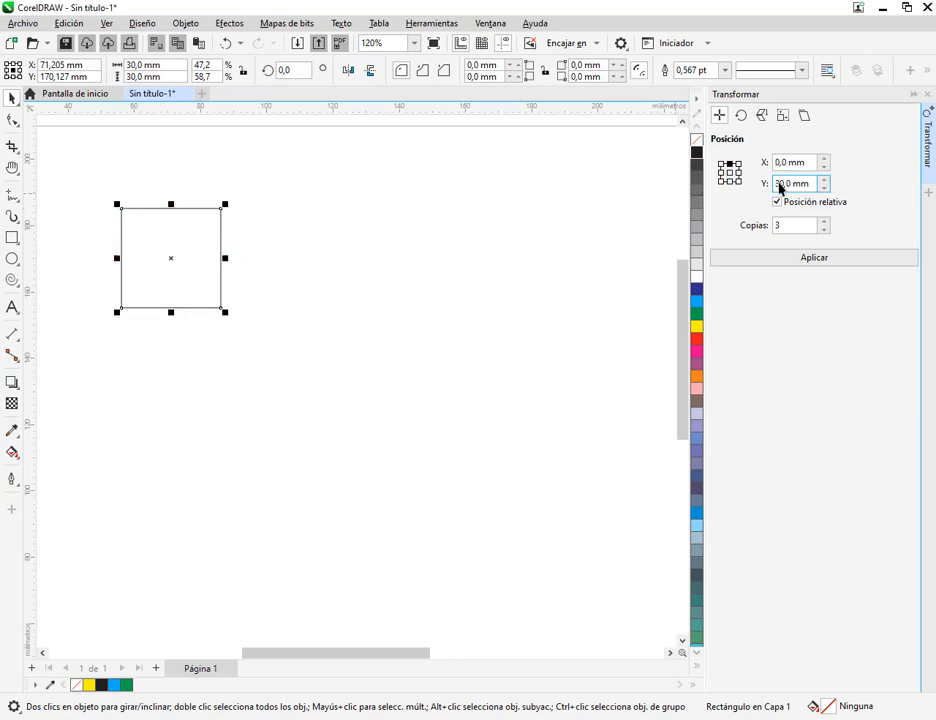
{"action": "left_click_drag", "start_coordinate": [792, 185], "coordinate": [761, 186]}
{"action": "left_click_drag", "start_coordinate": [167, 209], "coordinate": [171, 310]}
{"action": "key", "text": "Escape"}
{"action": "left_click", "coordinate": [186, 253]}
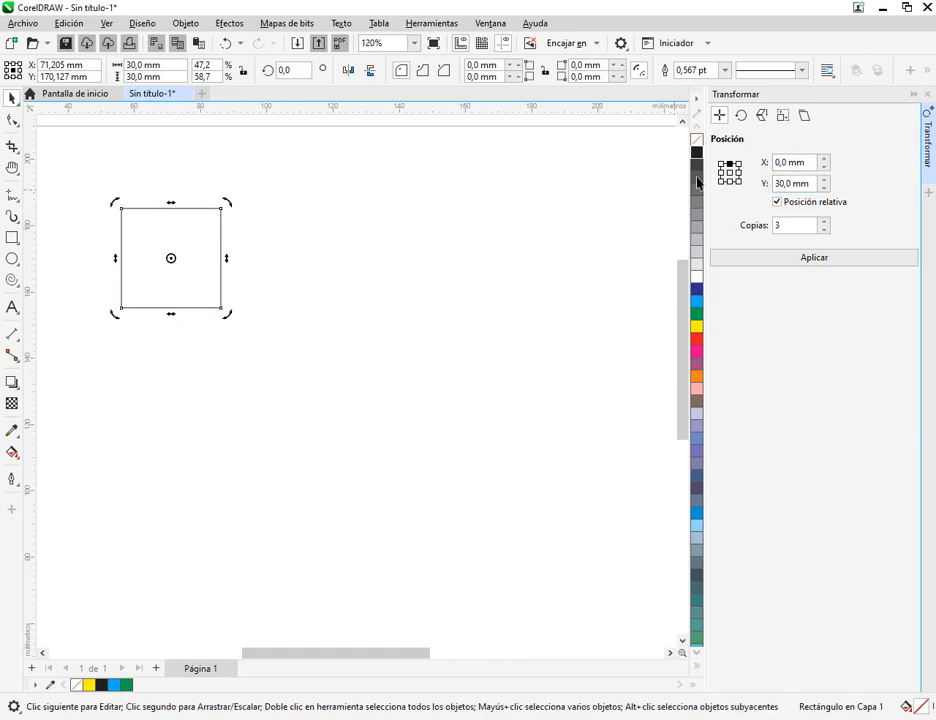
{"action": "left_click", "coordinate": [194, 275]}
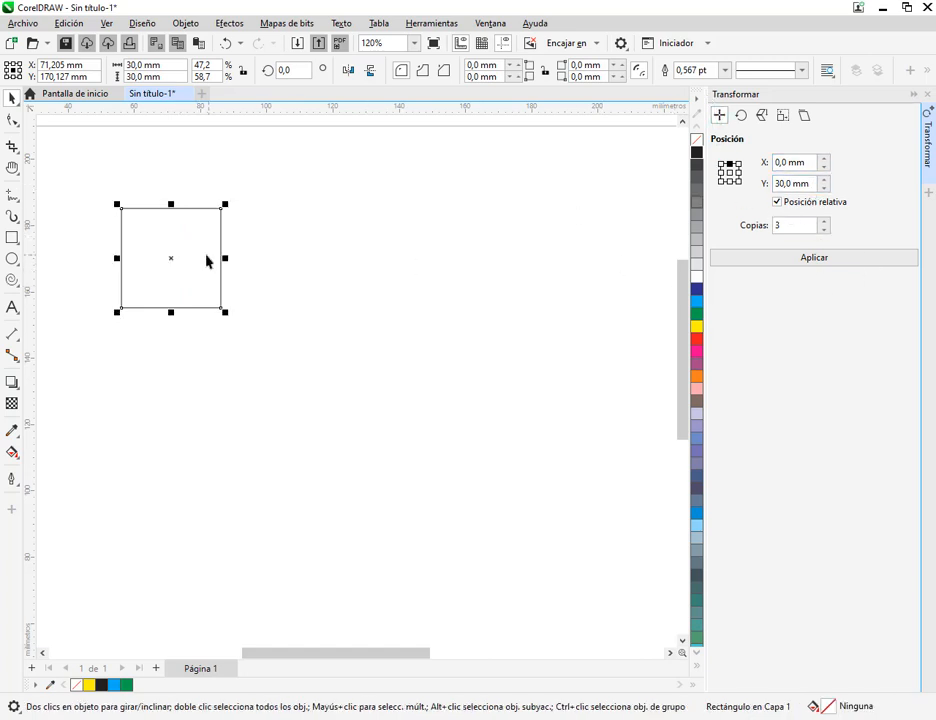
Move the square to about X 68 mm, Y 175 mm and shift it up 30 mm with the Position transform at 0 copies
{"action": "left_click_drag", "start_coordinate": [207, 261], "coordinate": [190, 249]}
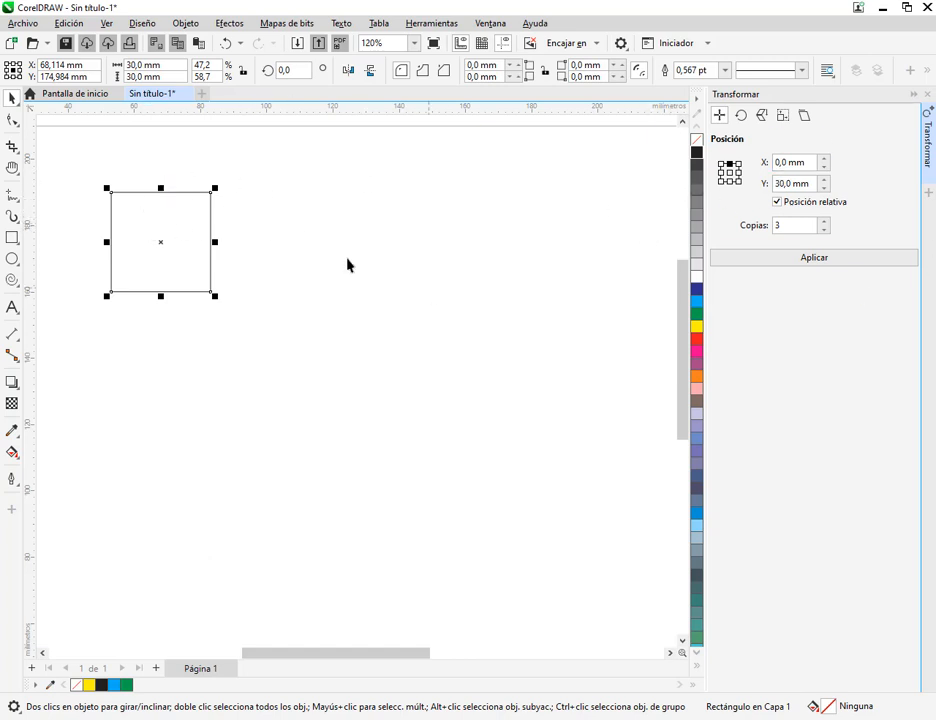
{"action": "left_click", "coordinate": [824, 230]}
{"action": "left_click", "coordinate": [824, 230]}
{"action": "left_click", "coordinate": [731, 163]}
{"action": "left_click_drag", "start_coordinate": [792, 188], "coordinate": [767, 191]}
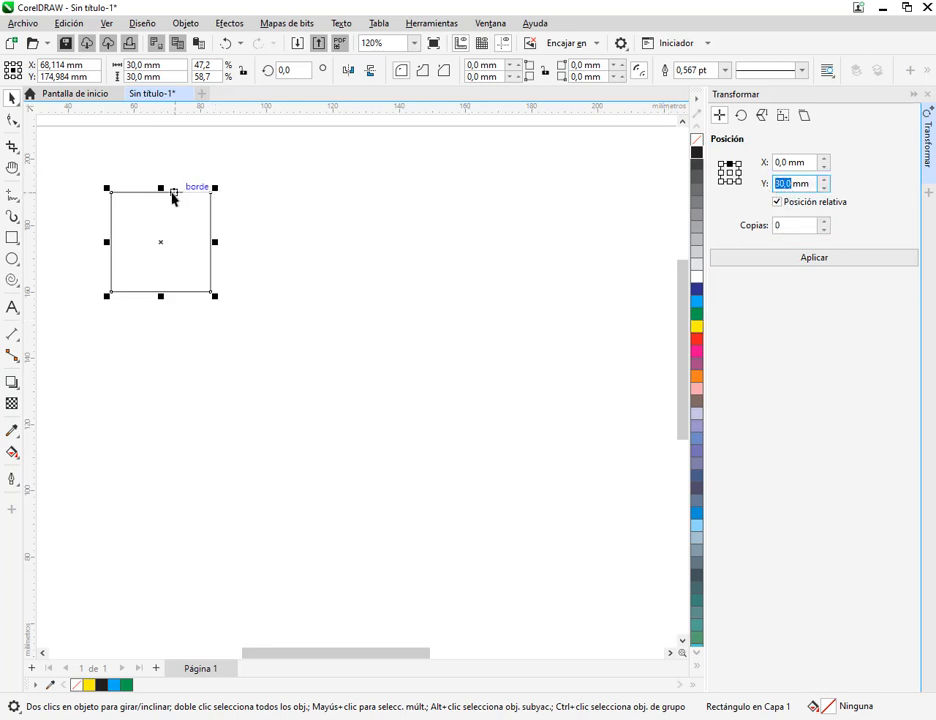
{"action": "left_click", "coordinate": [799, 258]}
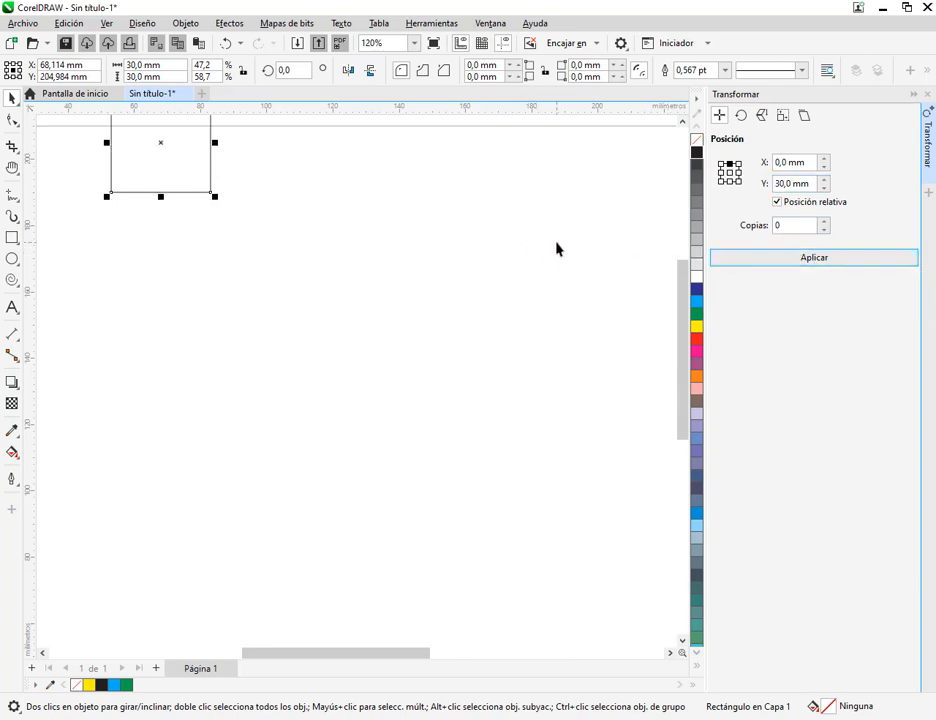
Move the square back down to about X 71 mm, Y 167 mm and set the Position transform's copies to 1
{"action": "left_click_drag", "start_coordinate": [556, 248], "coordinate": [568, 309]}
{"action": "left_click_drag", "start_coordinate": [175, 213], "coordinate": [192, 347]}
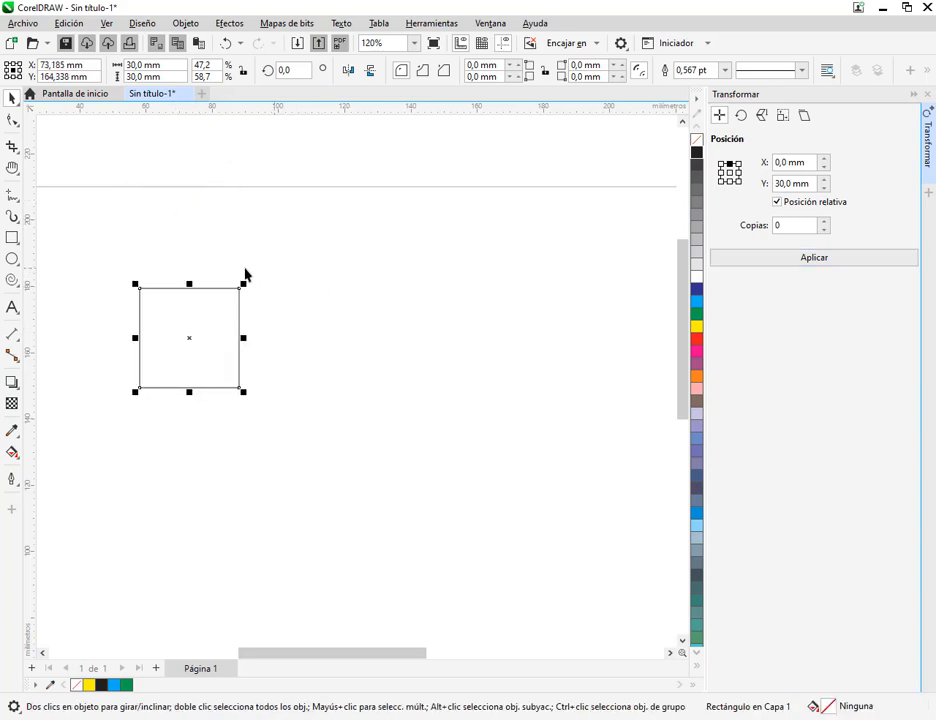
{"action": "left_click_drag", "start_coordinate": [241, 322], "coordinate": [276, 308]}
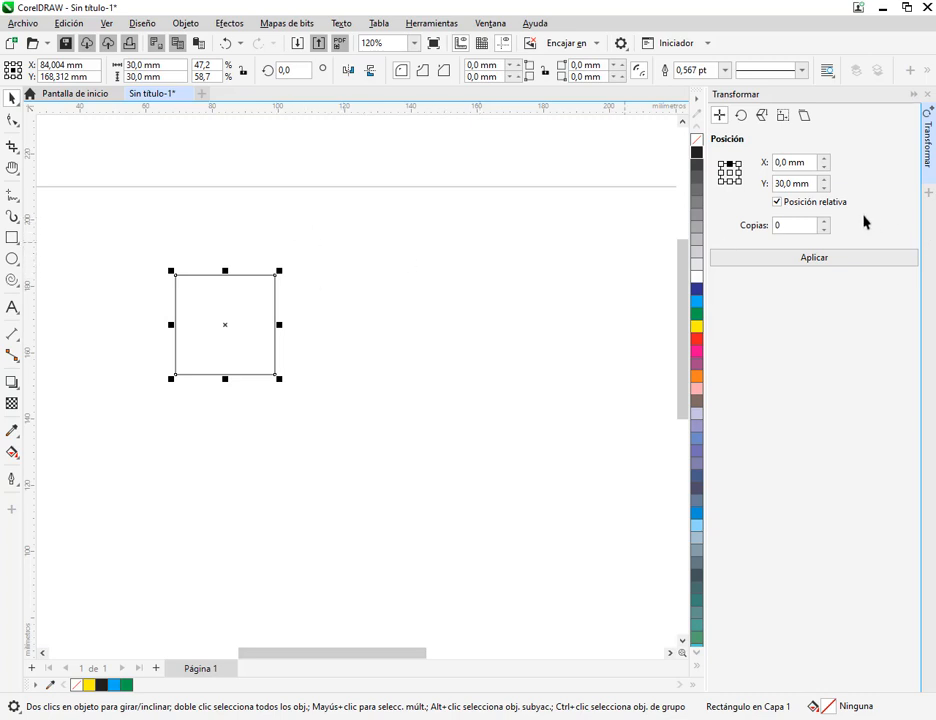
{"action": "left_click", "coordinate": [810, 165]}
{"action": "left_click", "coordinate": [812, 185]}
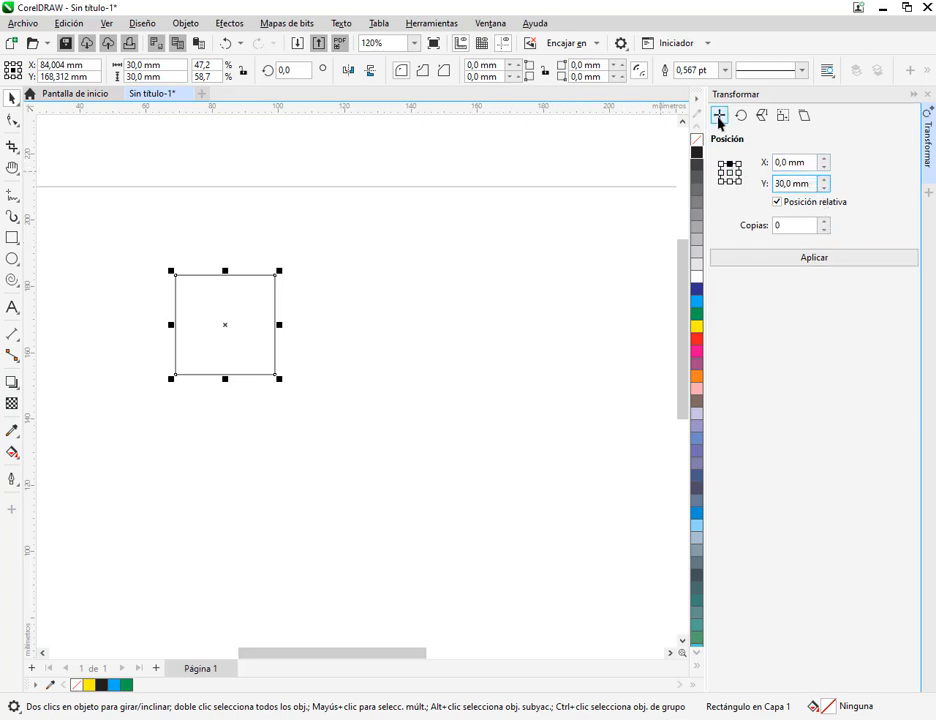
{"action": "left_click_drag", "start_coordinate": [204, 325], "coordinate": [159, 331]}
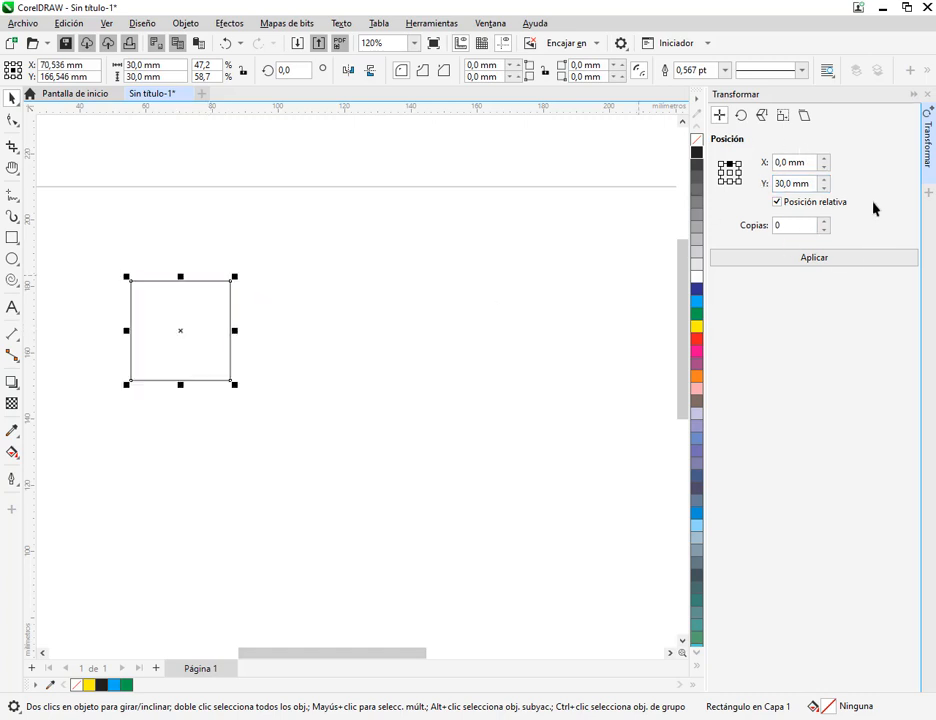
{"action": "left_click", "coordinate": [792, 183]}
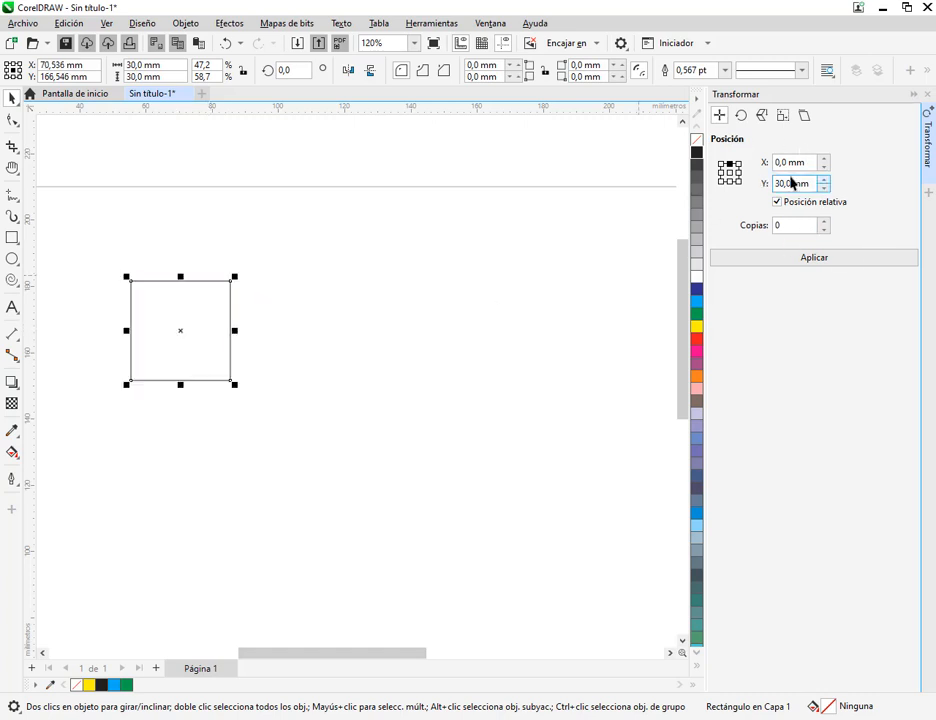
{"action": "left_click", "coordinate": [822, 222]}
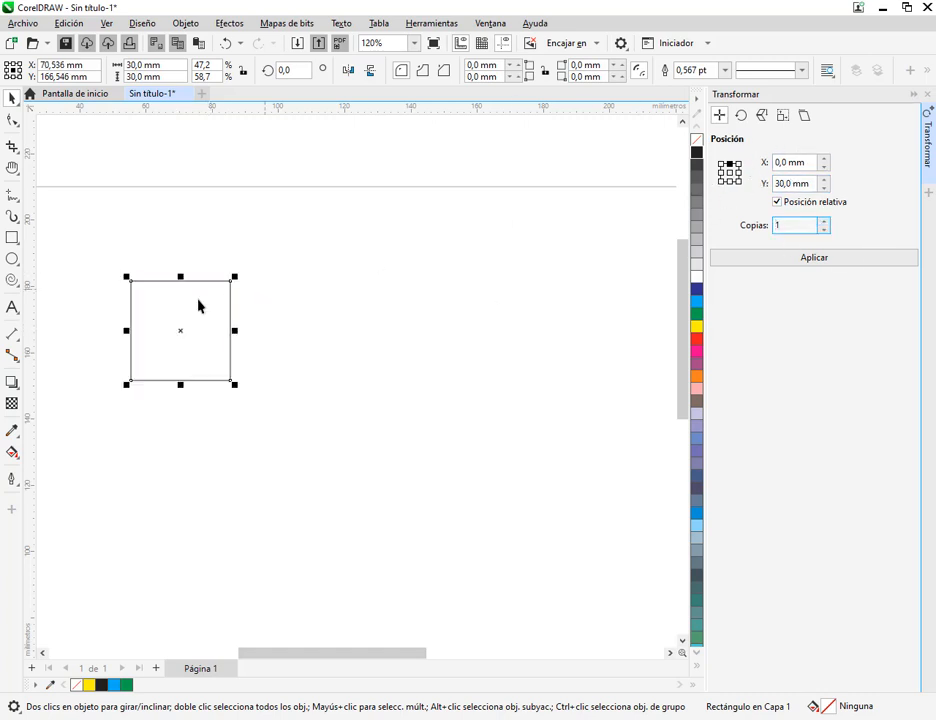
{"action": "mouse_move", "coordinate": [105, 262]}
{"action": "left_mouse_down"}
{"action": "mouse_move", "coordinate": [171, 338]}
{"action": "mouse_move", "coordinate": [257, 408]}
{"action": "left_mouse_up"}
{"action": "mouse_move", "coordinate": [227, 269]}
{"action": "left_mouse_down"}
{"action": "mouse_move", "coordinate": [242, 286]}
{"action": "mouse_move", "coordinate": [243, 395]}
{"action": "left_mouse_up"}
{"action": "left_click_drag", "start_coordinate": [169, 378], "coordinate": [187, 392]}
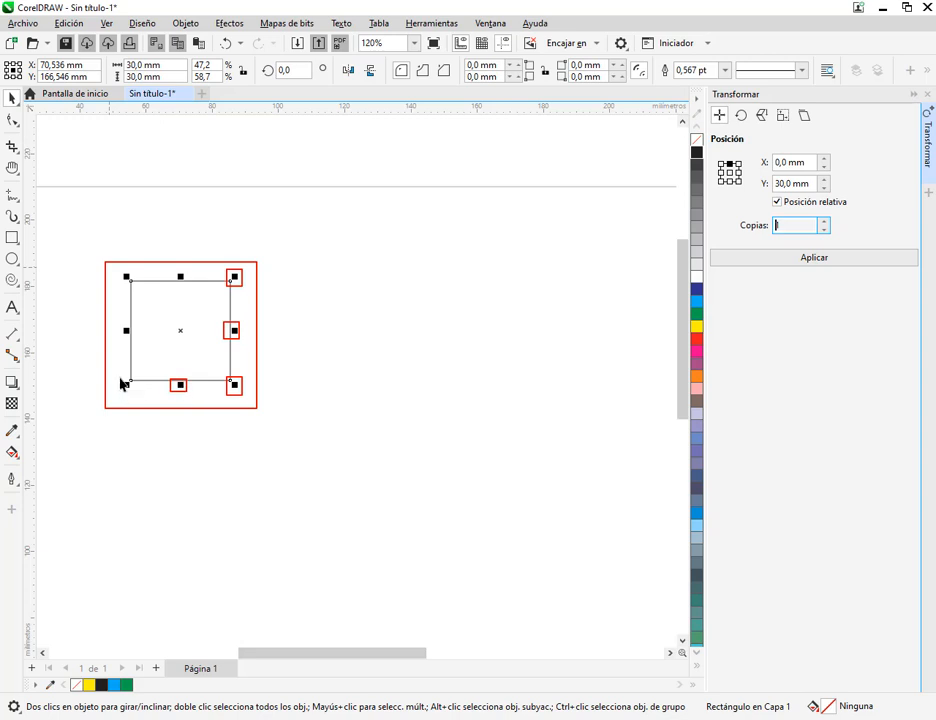
{"action": "left_click_drag", "start_coordinate": [118, 377], "coordinate": [135, 390]}
{"action": "left_click_drag", "start_coordinate": [117, 320], "coordinate": [147, 351]}
{"action": "mouse_move", "coordinate": [116, 266]}
{"action": "left_mouse_down"}
{"action": "mouse_move", "coordinate": [141, 287]}
{"action": "mouse_move", "coordinate": [192, 288]}
{"action": "left_mouse_up"}
{"action": "left_click_drag", "start_coordinate": [713, 157], "coordinate": [753, 191]}
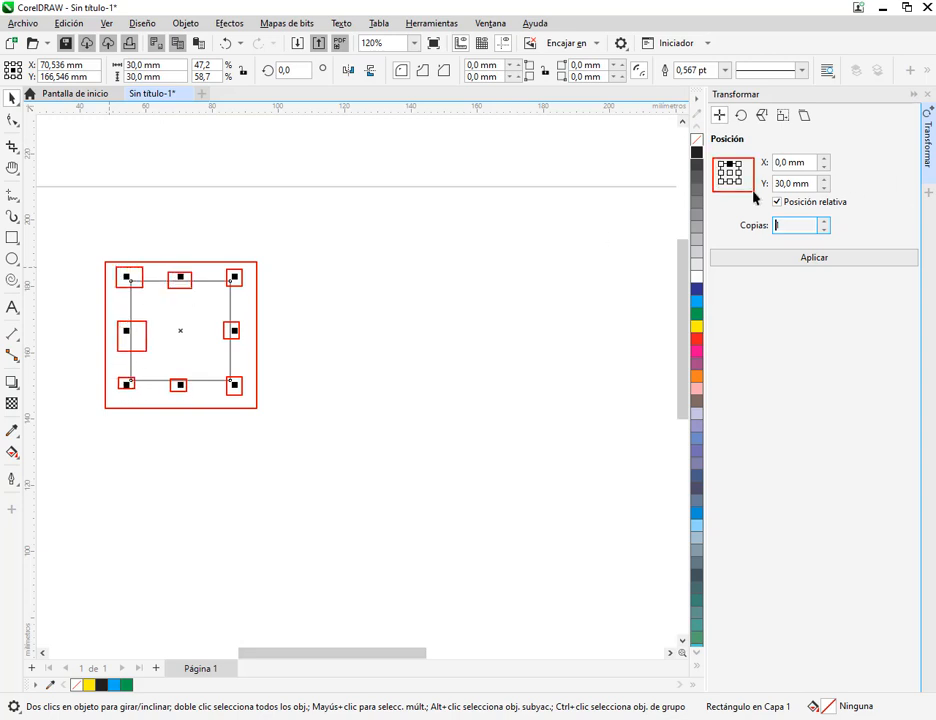
{"action": "key", "text": "Escape"}
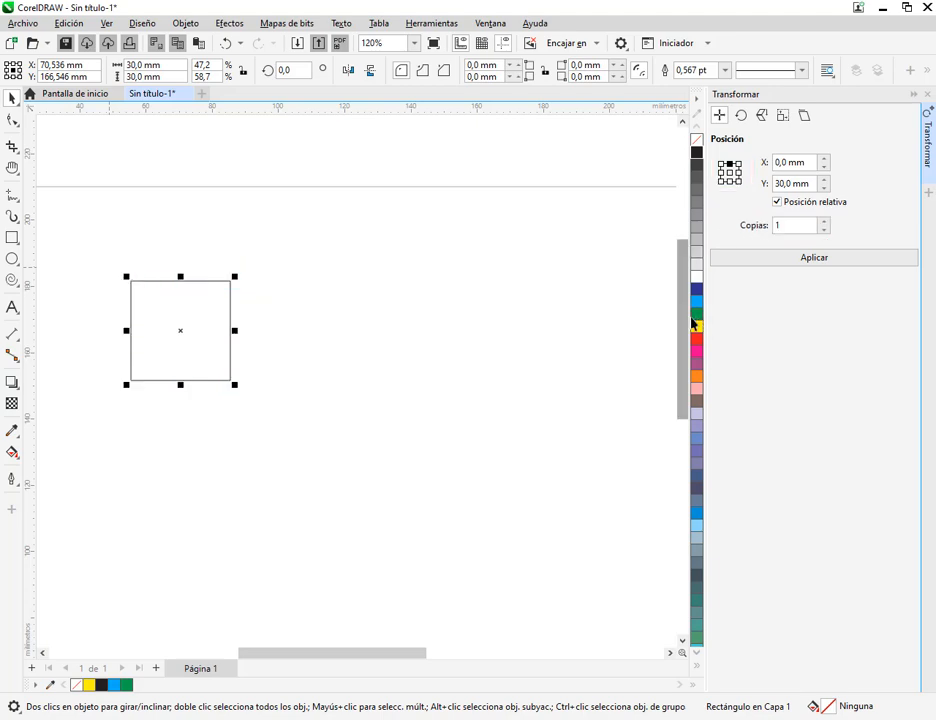
{"action": "left_click", "coordinate": [121, 664]}
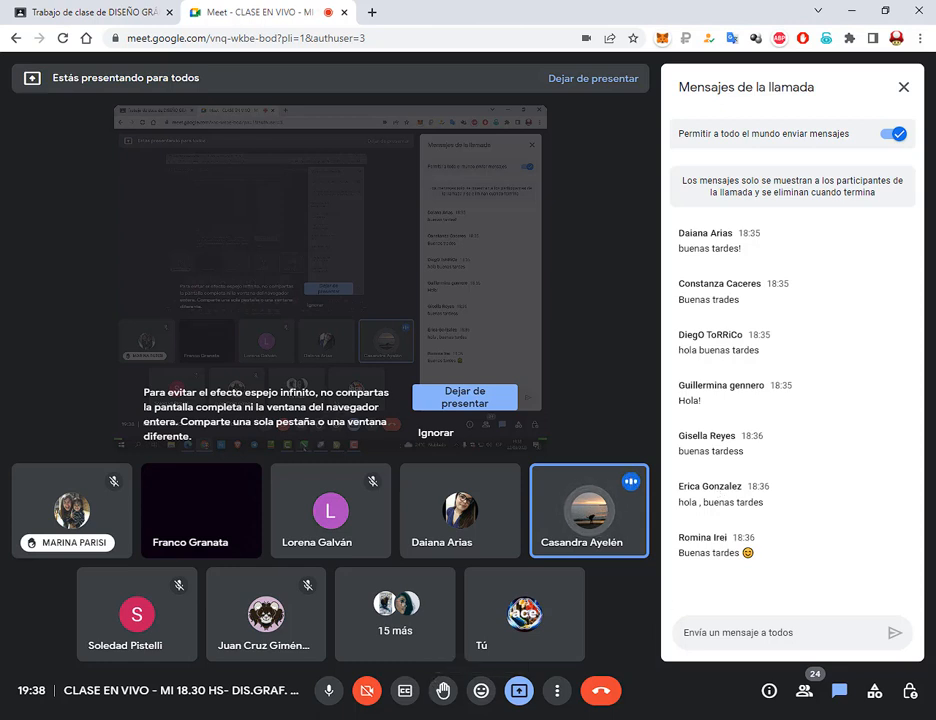
{"action": "left_click", "coordinate": [411, 718]}
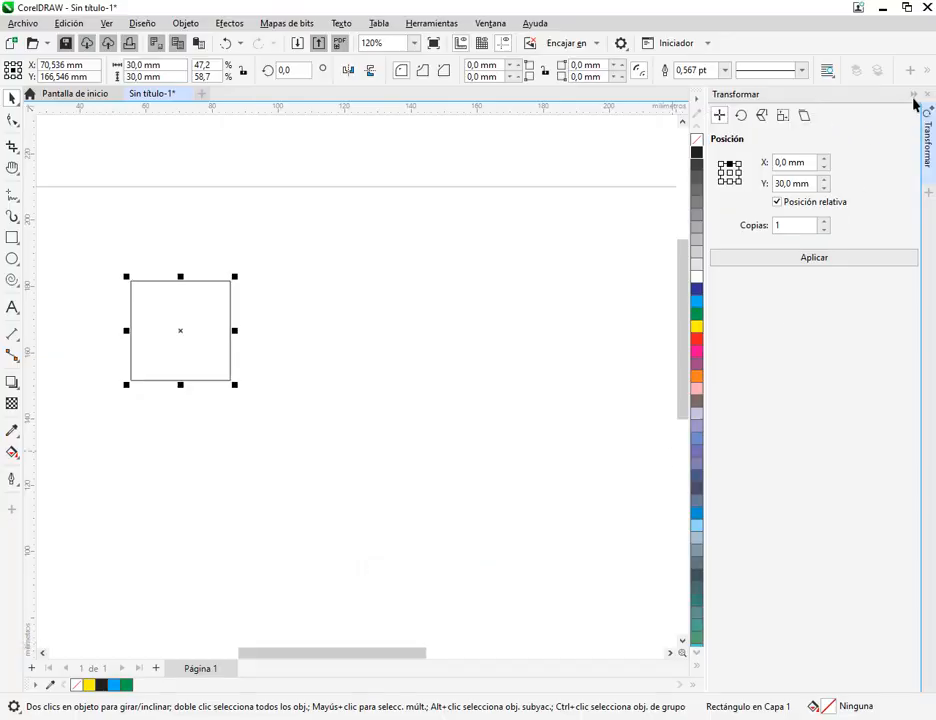
Float the Transformar docker, dock it back at the window edge, collapse it and deselect the square
{"action": "left_click", "coordinate": [928, 143]}
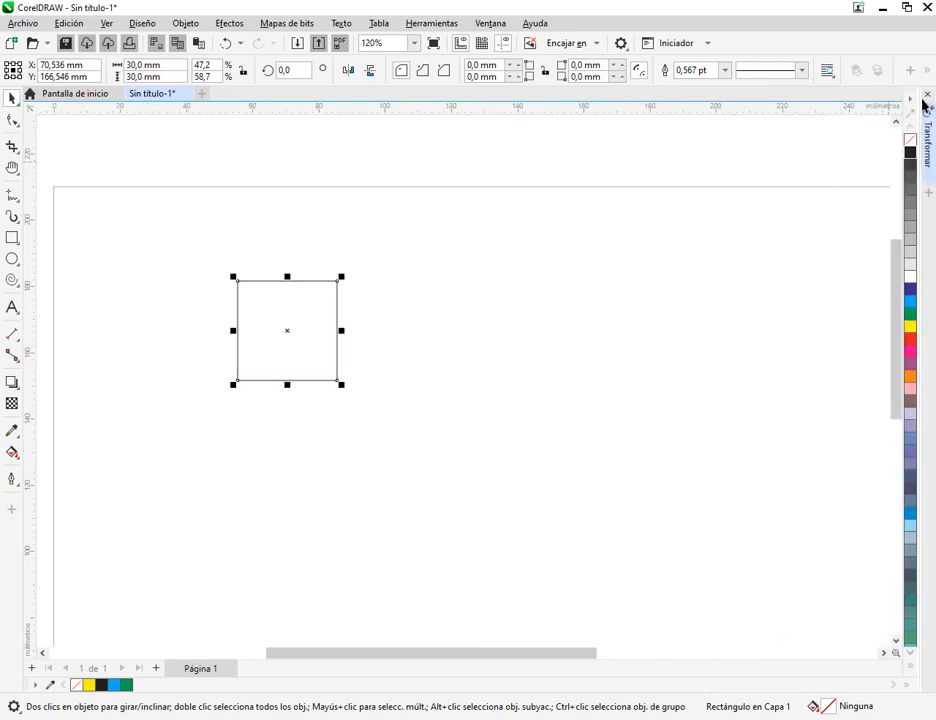
{"action": "left_click", "coordinate": [930, 137]}
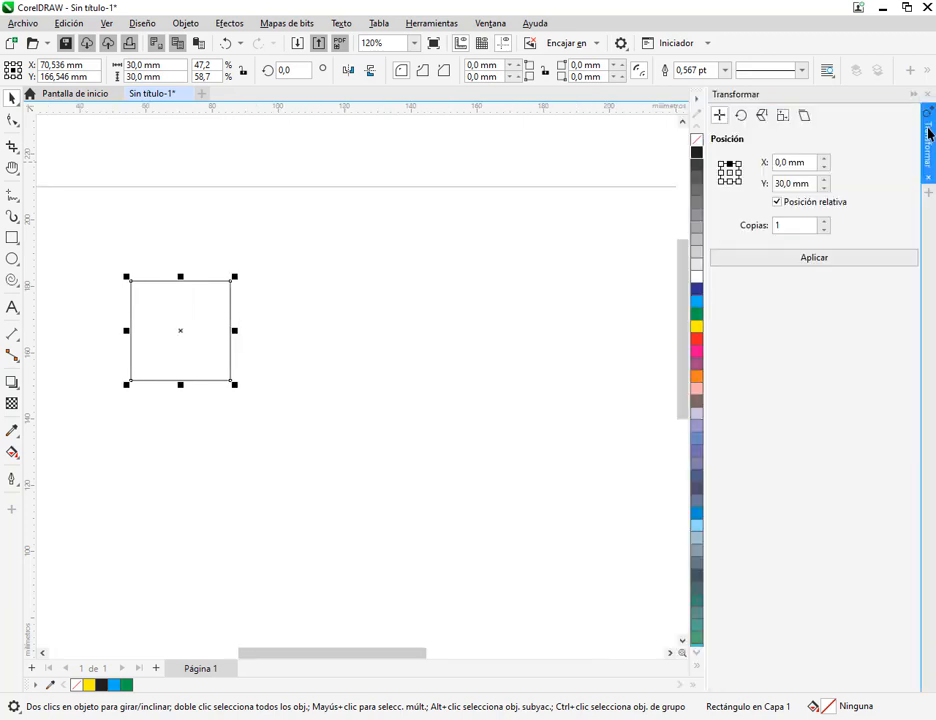
{"action": "left_click", "coordinate": [927, 135]}
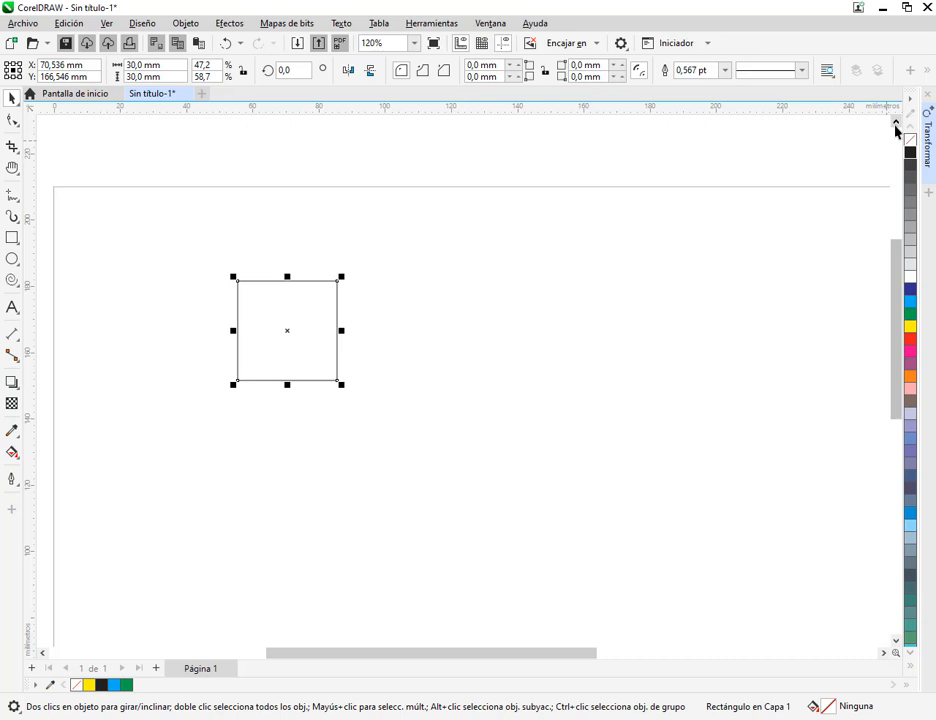
{"action": "left_click", "coordinate": [930, 140]}
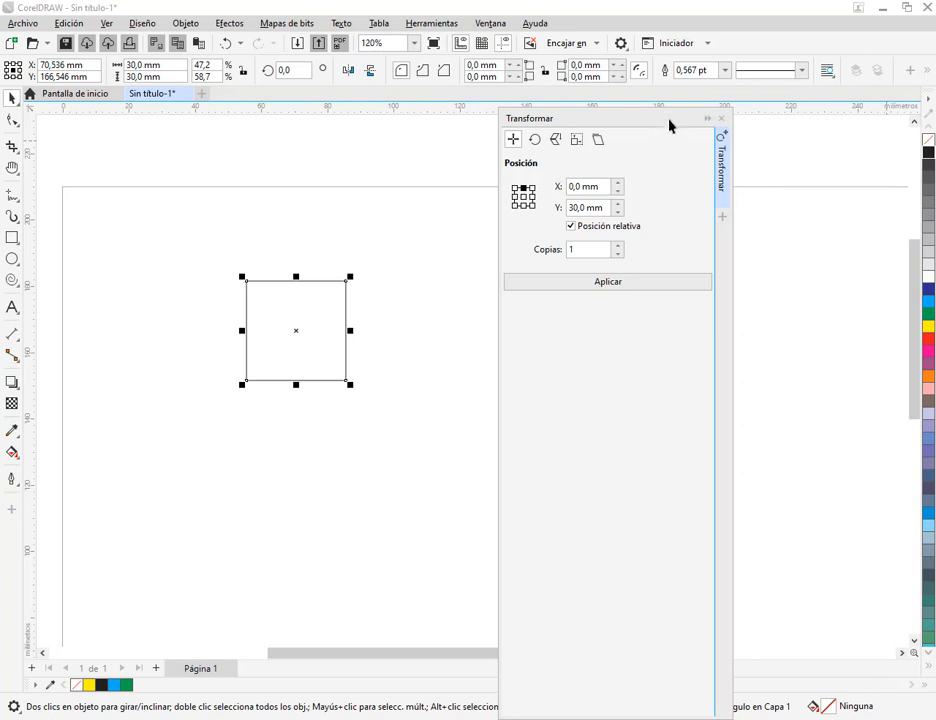
{"action": "left_click_drag", "start_coordinate": [572, 122], "coordinate": [912, 138]}
{"action": "left_click", "coordinate": [913, 96]}
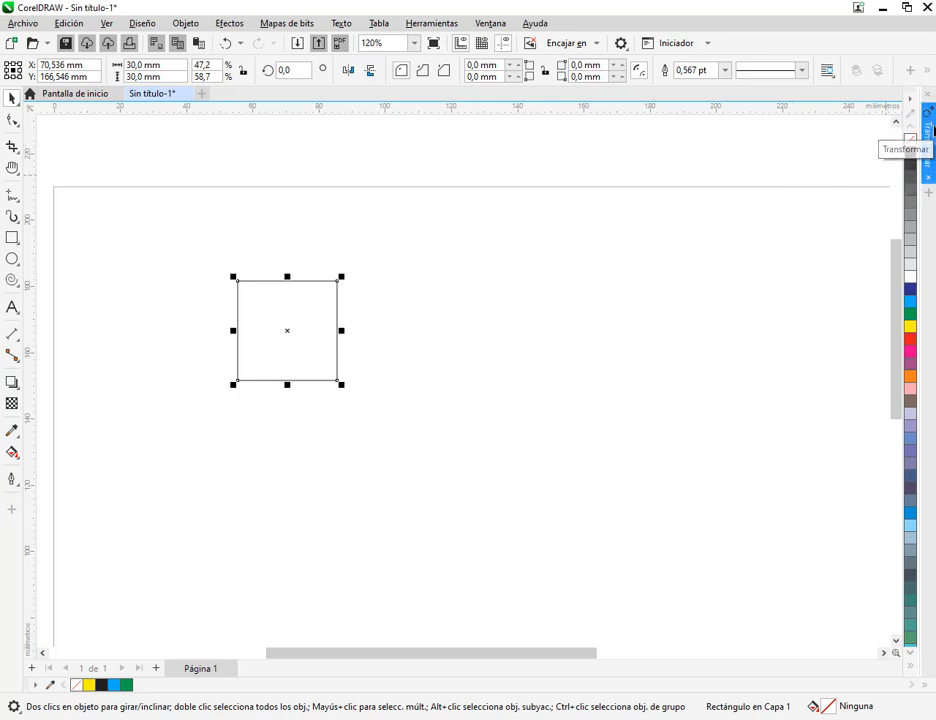
{"action": "left_click", "coordinate": [532, 264]}
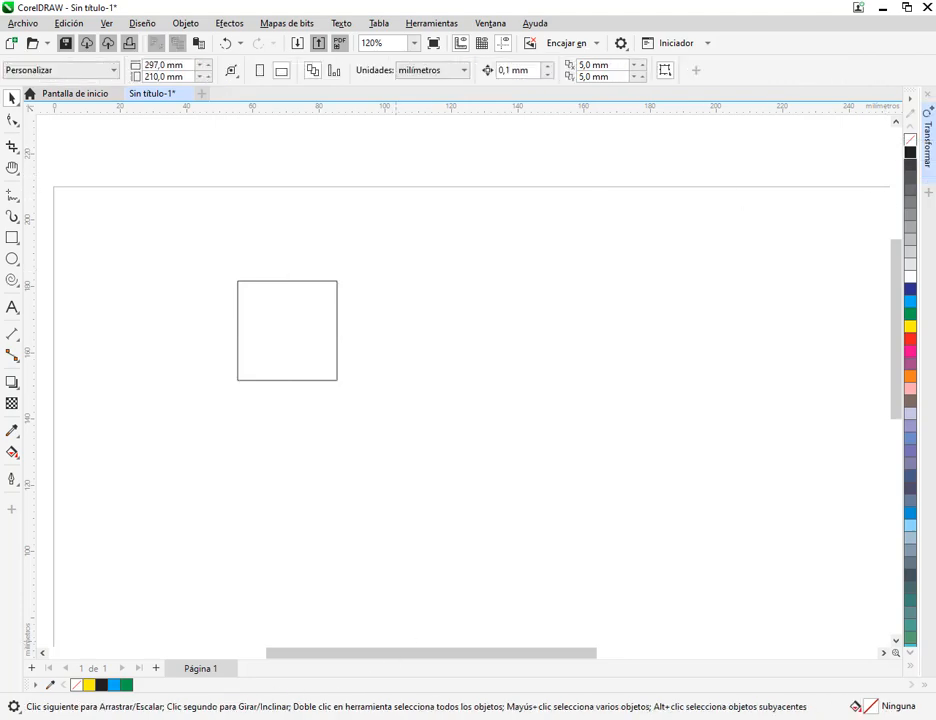
{"action": "left_click", "coordinate": [80, 640]}
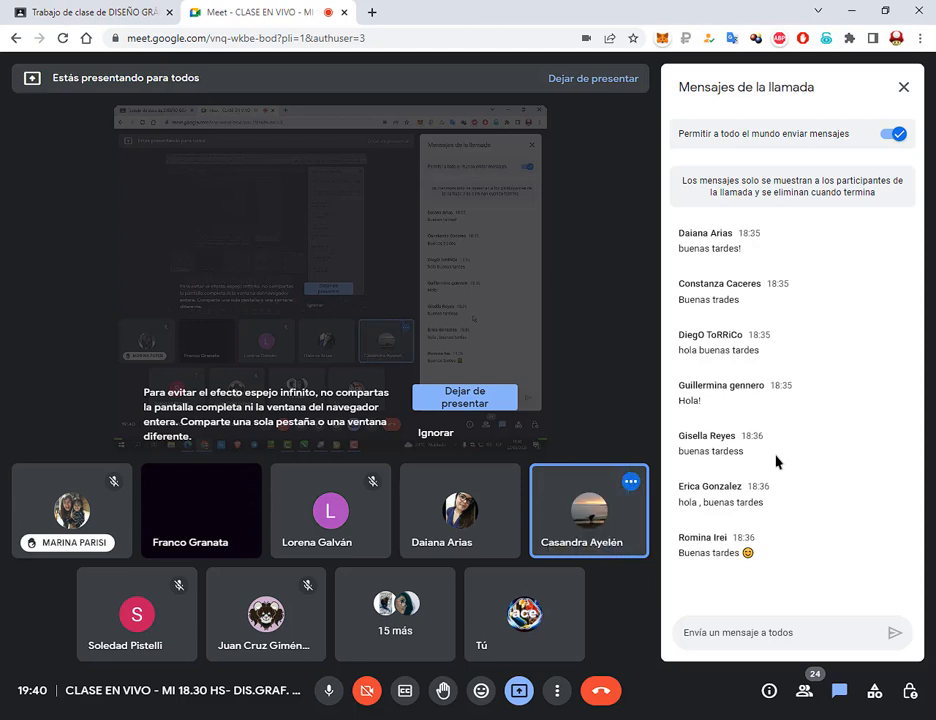
{"action": "left_click", "coordinate": [519, 719]}
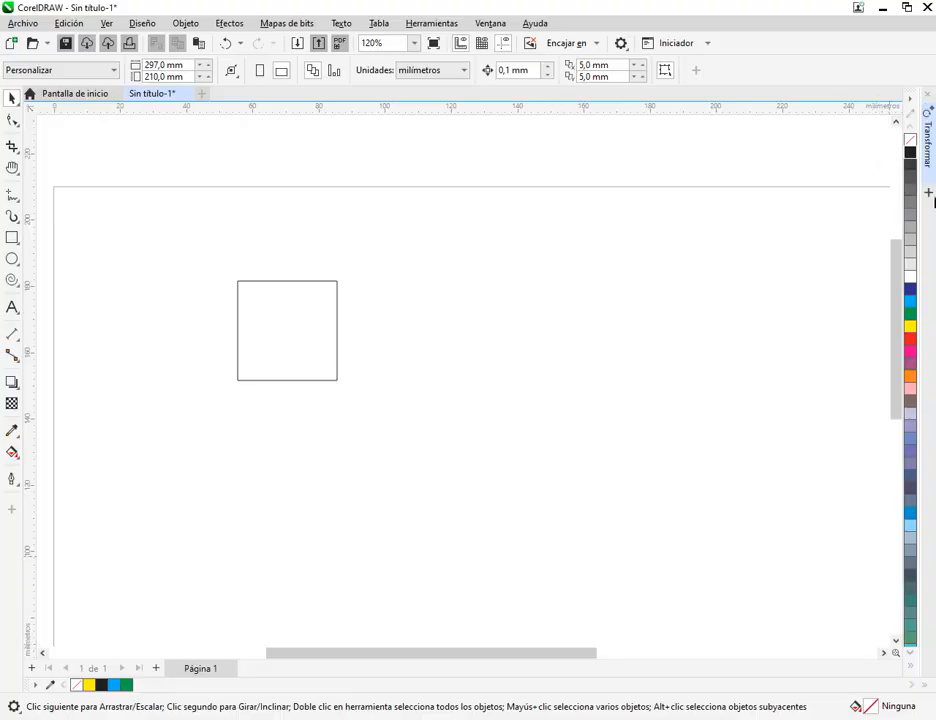
Add the Coordenadas docker alongside Transformar
{"action": "left_click", "coordinate": [929, 194]}
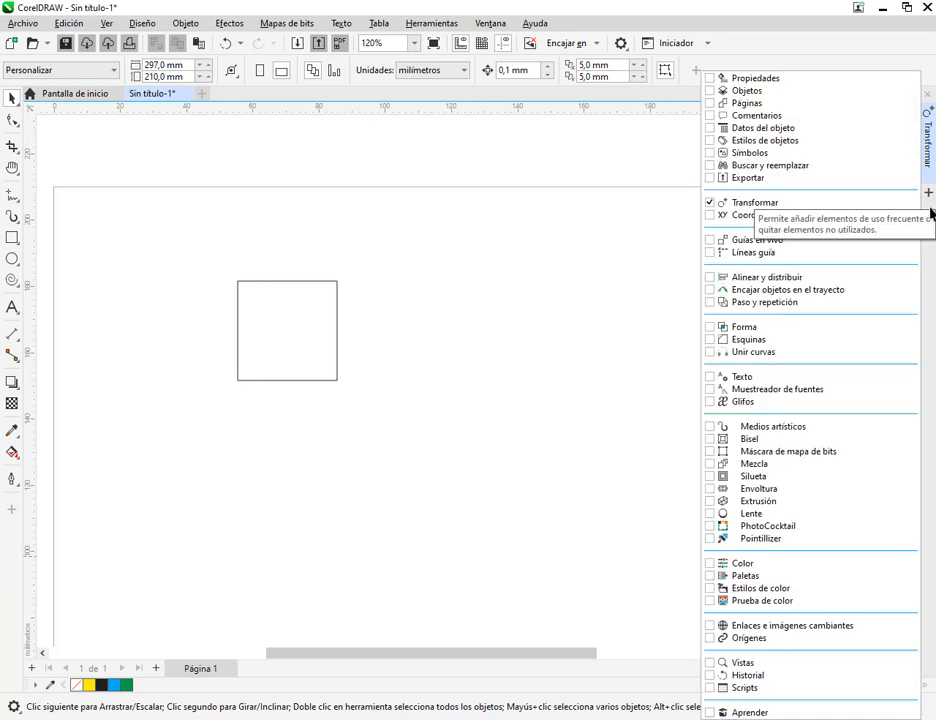
{"action": "left_click", "coordinate": [735, 214]}
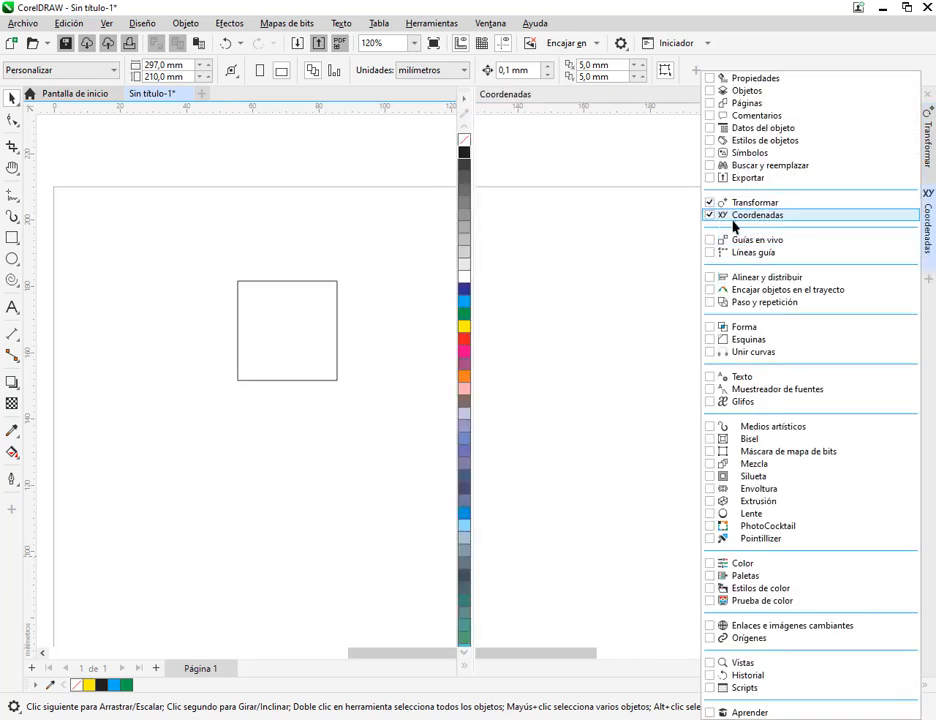
{"action": "left_click", "coordinate": [683, 95]}
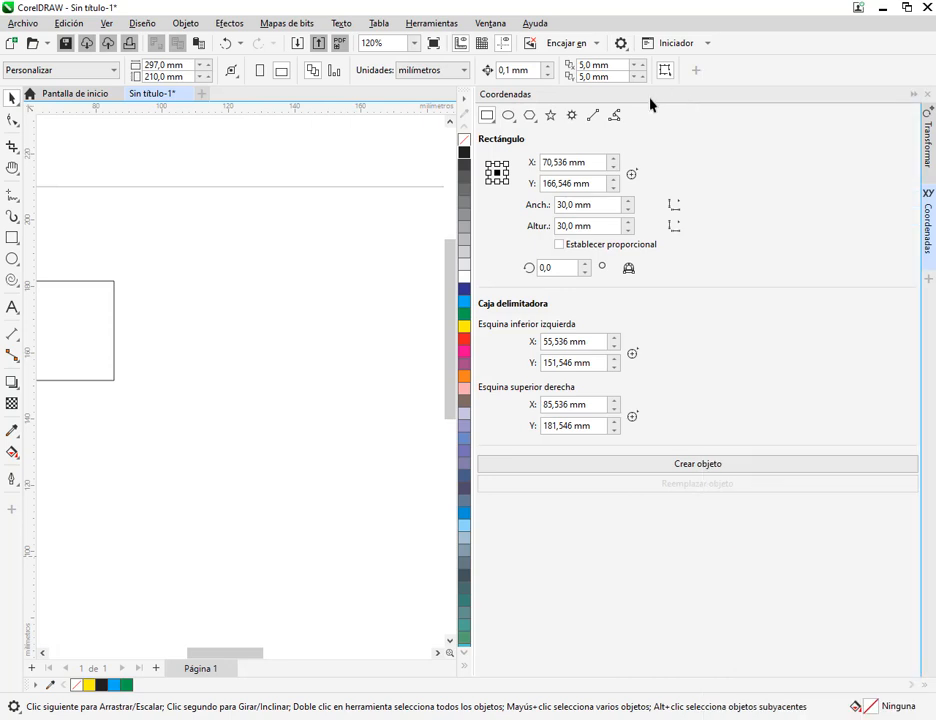
Remove the Coordenadas docker so only Transformar remains in the docker group, and collapse Transformar
{"action": "left_click", "coordinate": [912, 95]}
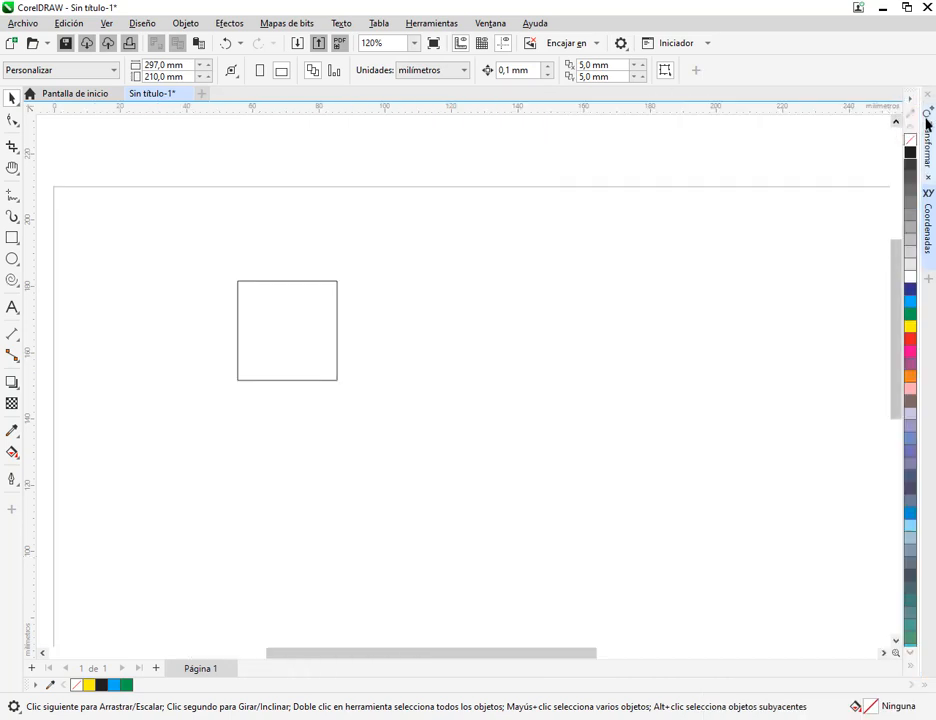
{"action": "left_click", "coordinate": [929, 281]}
{"action": "left_click", "coordinate": [710, 214]}
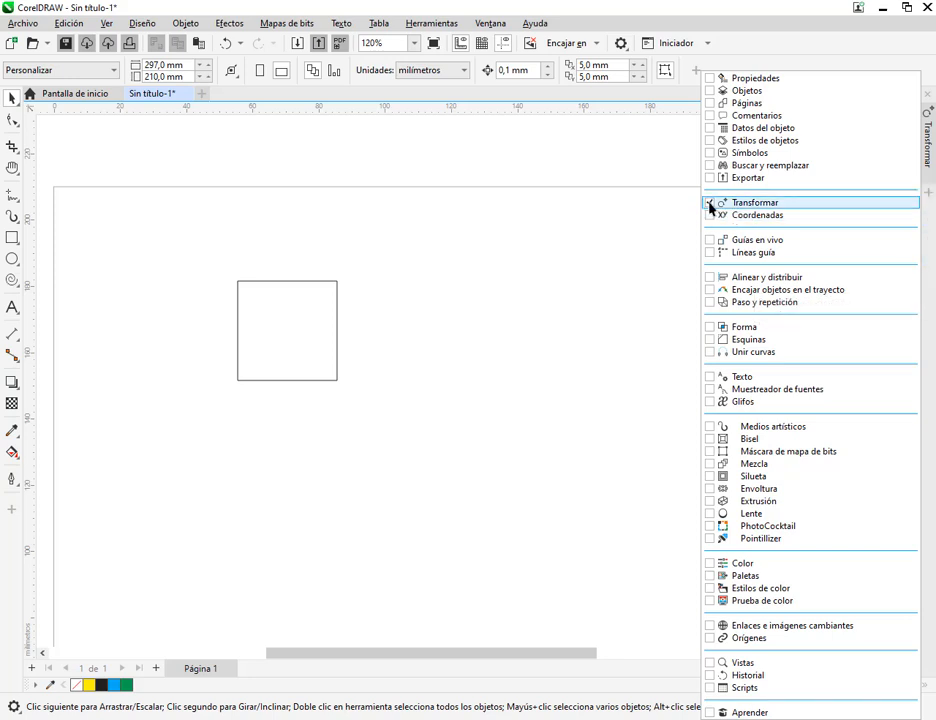
{"action": "left_click", "coordinate": [710, 204]}
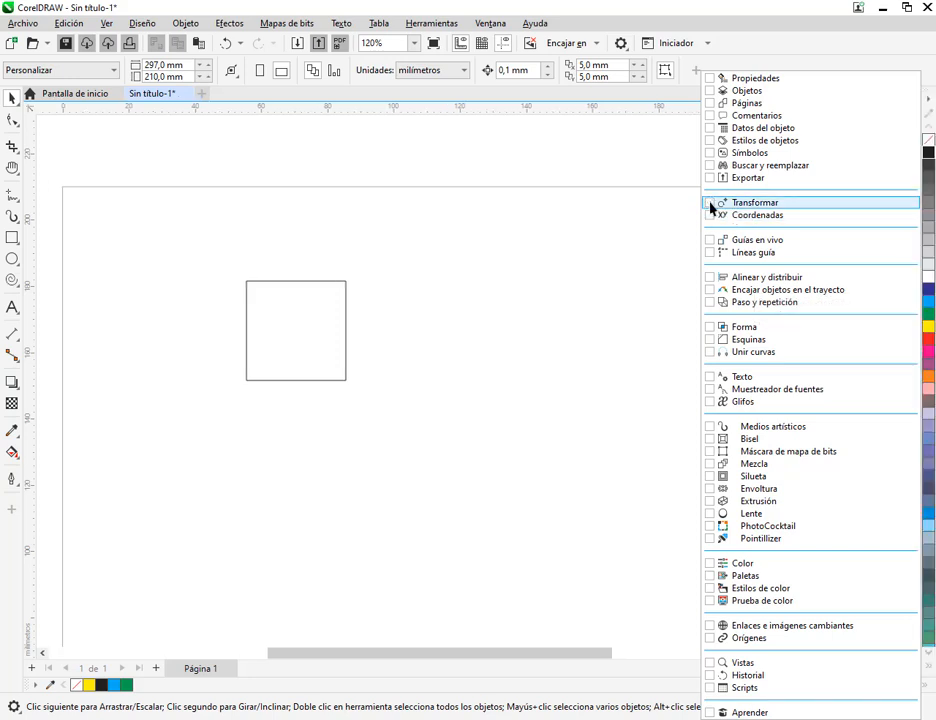
{"action": "left_click", "coordinate": [710, 204]}
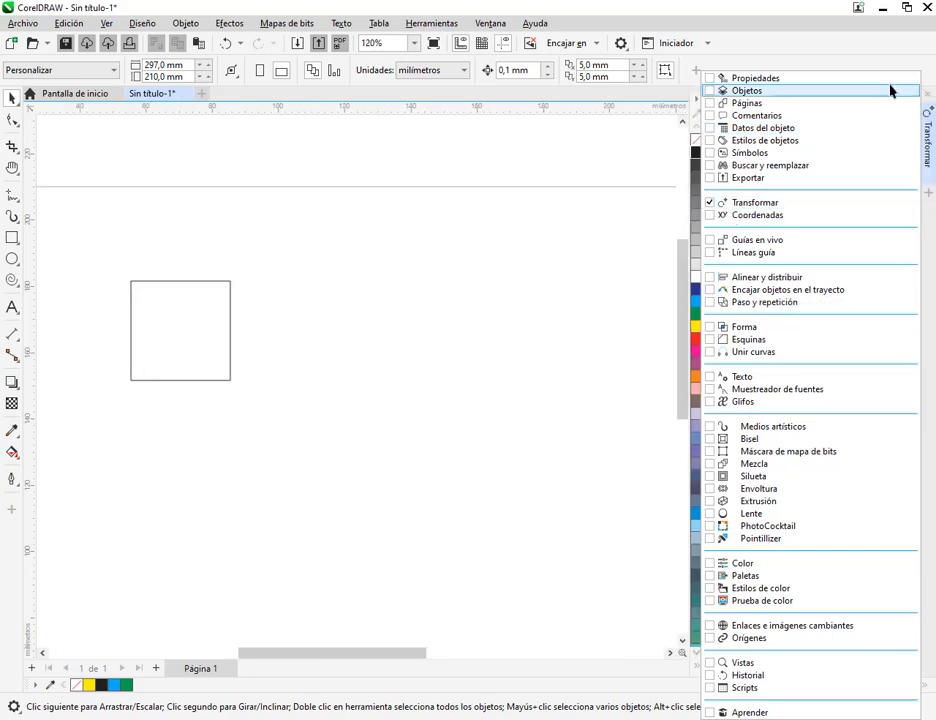
{"action": "left_click", "coordinate": [589, 329]}
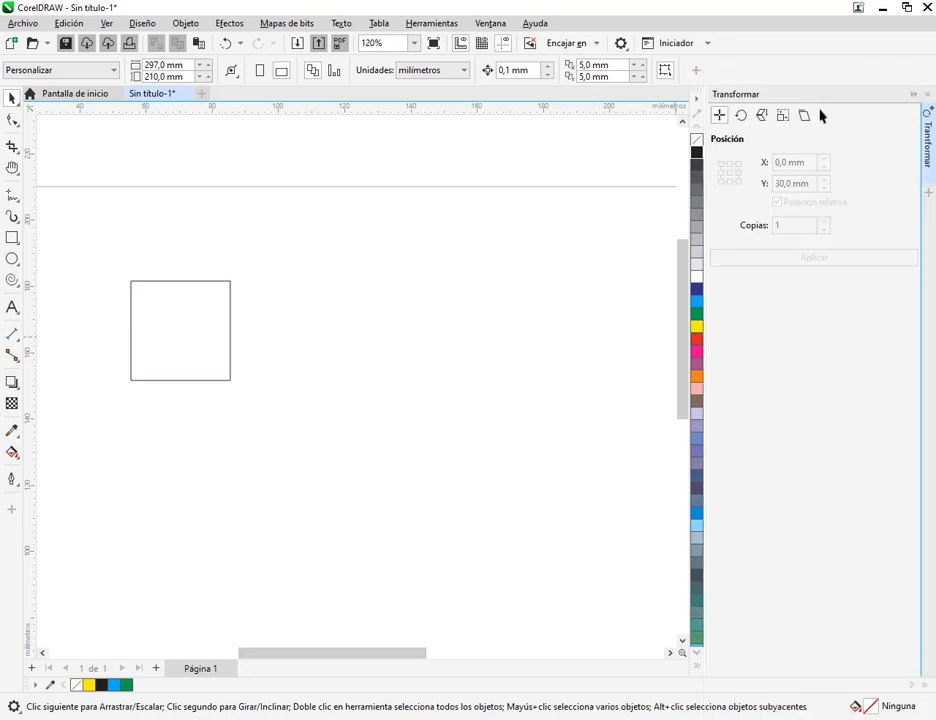
{"action": "left_click", "coordinate": [911, 95]}
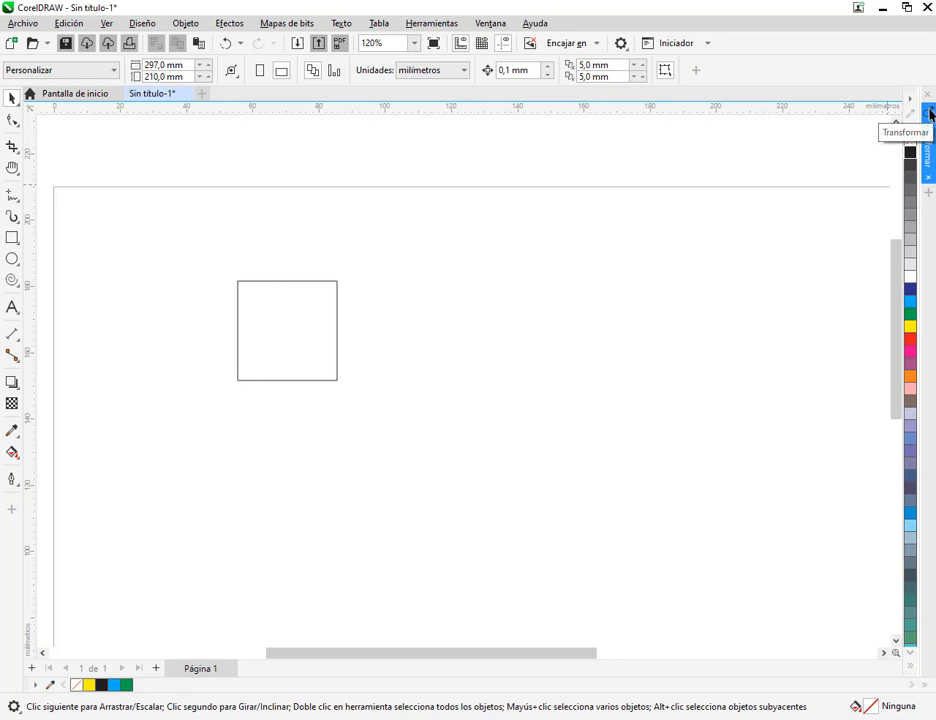
Float the Transformar docker over the page and dock it back beside the colour palette, expanded
{"action": "left_click_drag", "start_coordinate": [930, 116], "coordinate": [211, 197]}
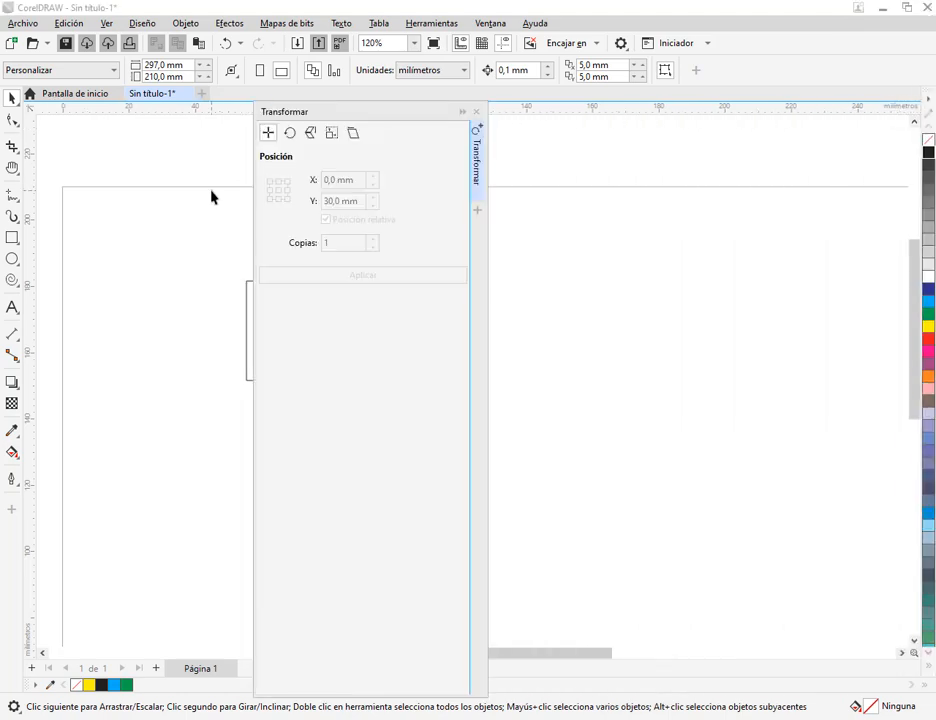
{"action": "left_click_drag", "start_coordinate": [436, 110], "coordinate": [800, 134]}
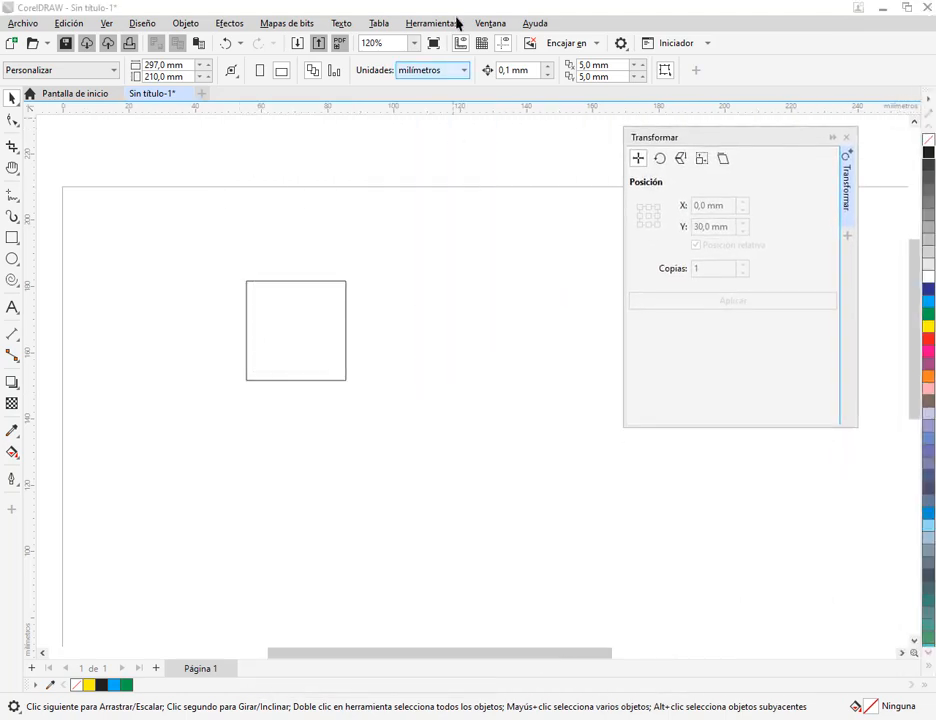
{"action": "left_click", "coordinate": [848, 186]}
{"action": "left_click", "coordinate": [850, 188]}
{"action": "left_click_drag", "start_coordinate": [832, 165], "coordinate": [918, 150]}
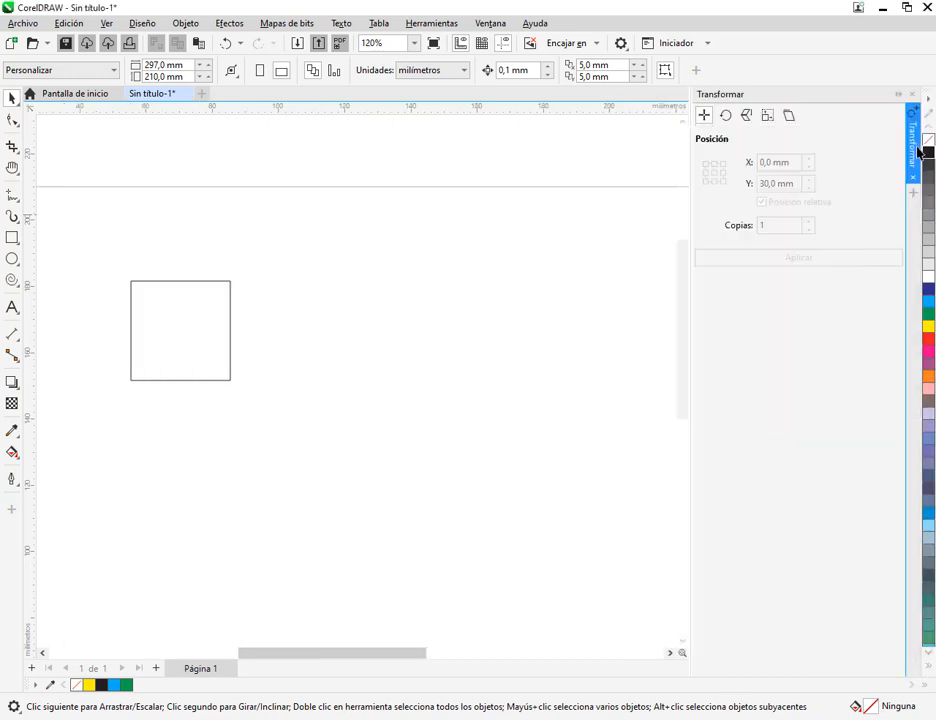
{"action": "left_click", "coordinate": [149, 339]}
{"action": "left_click_drag", "start_coordinate": [306, 351], "coordinate": [391, 334]}
{"action": "left_click", "coordinate": [497, 311]}
{"action": "left_click", "coordinate": [288, 359]}
{"action": "left_click", "coordinate": [530, 286]}
{"action": "left_click", "coordinate": [318, 268]}
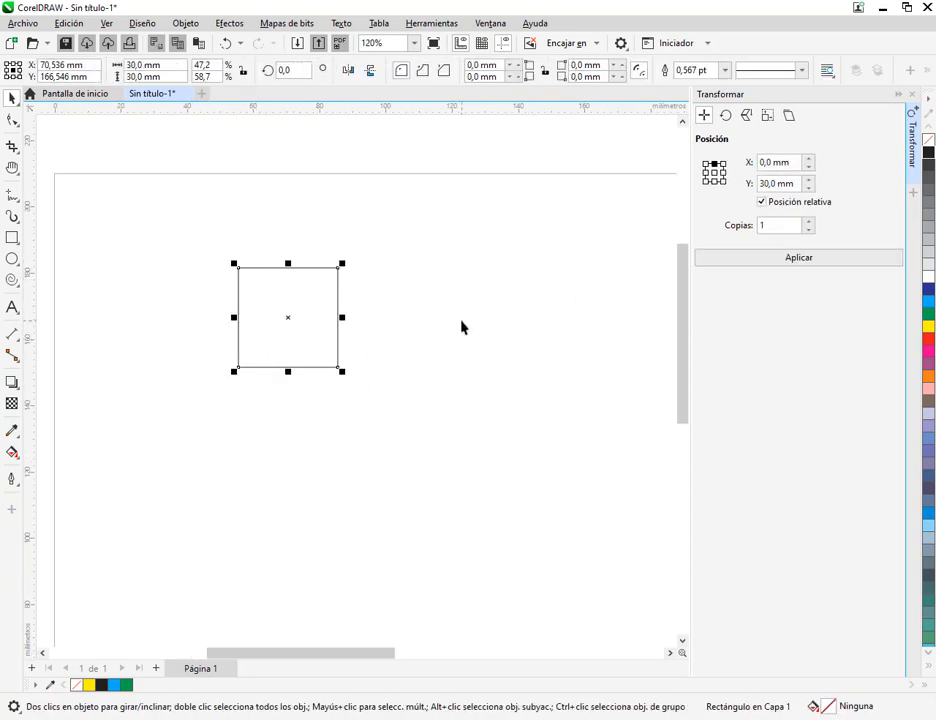
{"action": "left_click", "coordinate": [501, 303]}
Rotate the square 45° about its centre with 0 copies using the Girar transform, and undo the rotation
{"action": "left_click", "coordinate": [300, 347]}
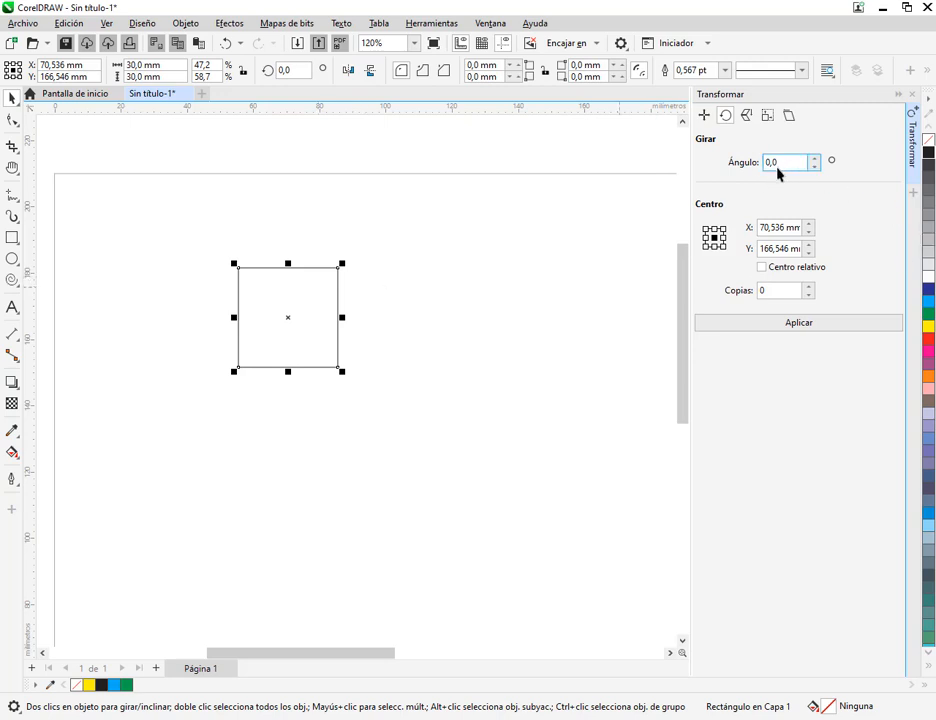
{"action": "left_click_drag", "start_coordinate": [781, 165], "coordinate": [765, 174]}
{"action": "scroll", "coordinate": [263, 267], "scroll_direction": "up", "scroll_amount": 1}
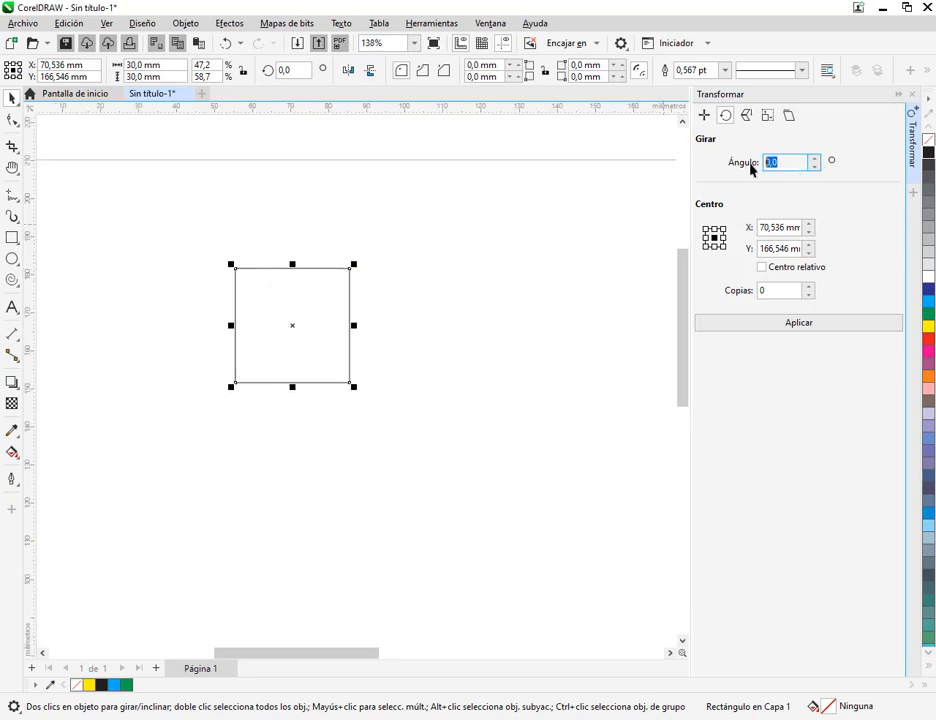
{"action": "type", "text": "45"}
{"action": "left_click", "coordinate": [774, 292]}
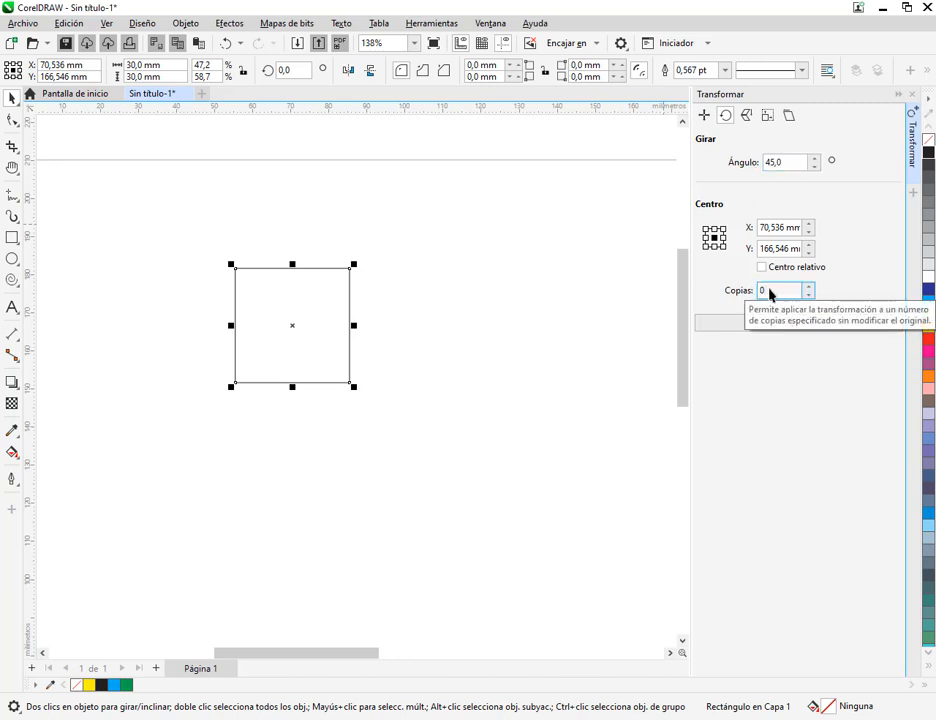
{"action": "left_click", "coordinate": [815, 326]}
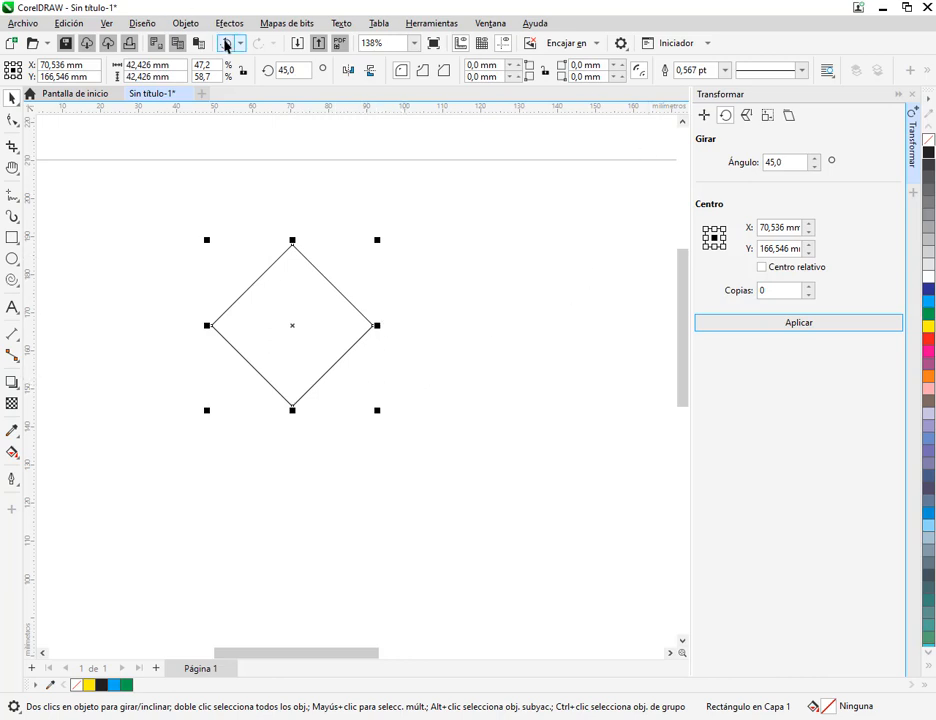
{"action": "left_click", "coordinate": [226, 43]}
Create 5 copies of the square with the Girar transform, each rotated a further 45° about its centre
{"action": "left_click", "coordinate": [784, 292]}
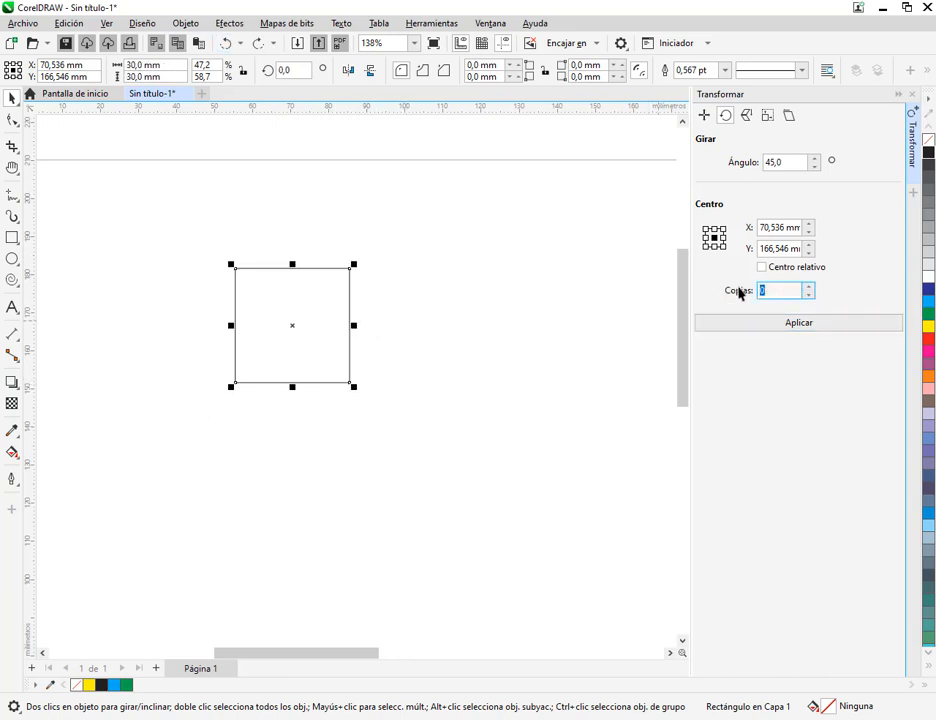
{"action": "type", "text": "5"}
{"action": "key", "text": "Return"}
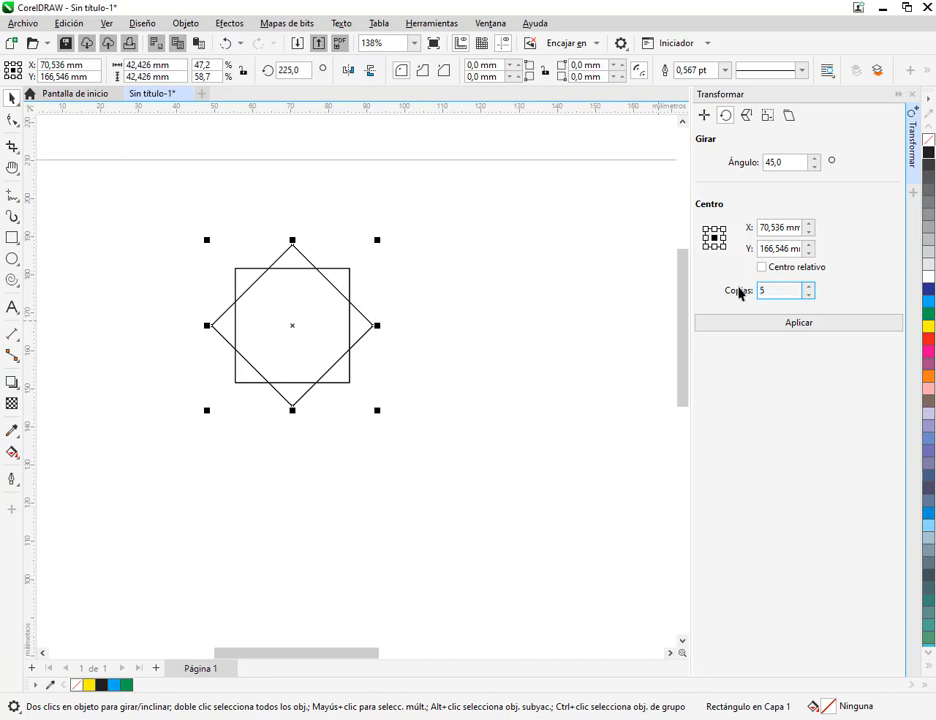
{"action": "left_click", "coordinate": [226, 43]}
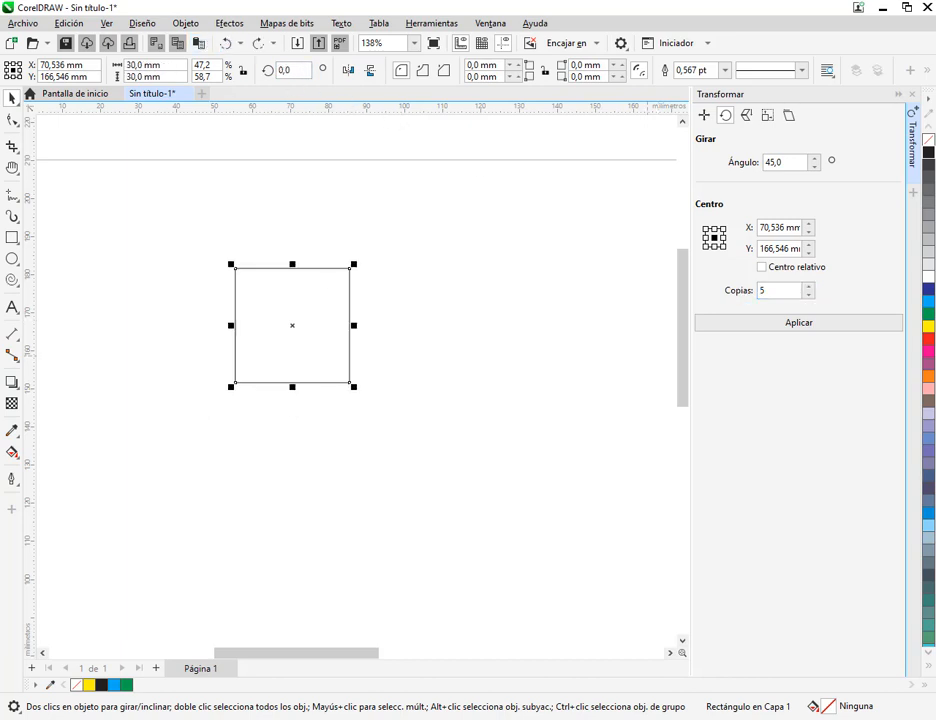
{"action": "left_click", "coordinate": [816, 325]}
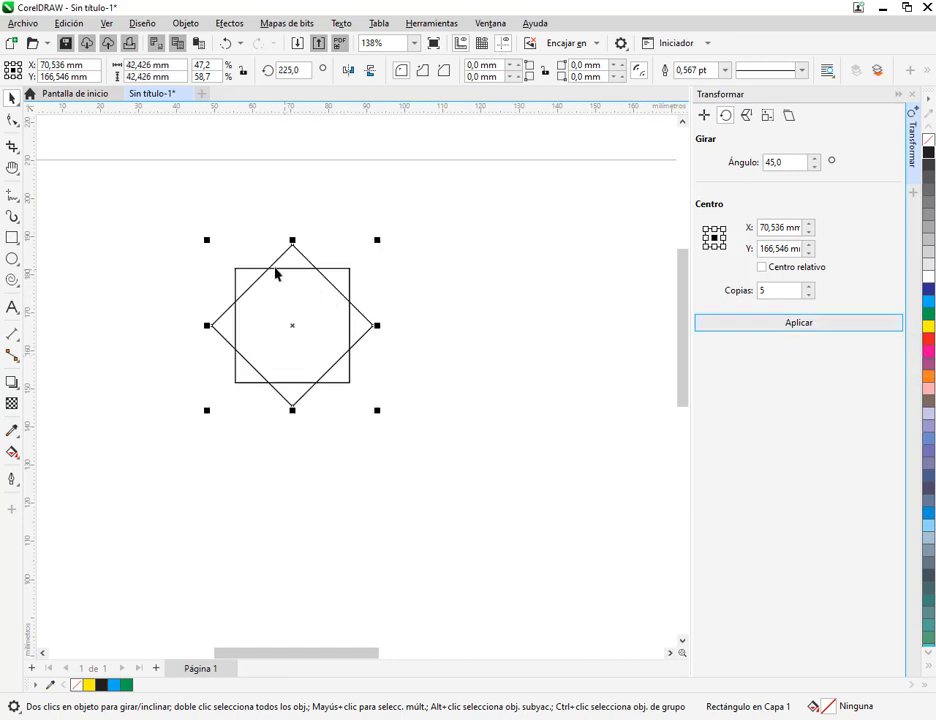
Move the stacked rotated copies apart across the page to separate them from the original square
{"action": "left_click", "coordinate": [451, 286]}
{"action": "left_click_drag", "start_coordinate": [345, 300], "coordinate": [485, 307]}
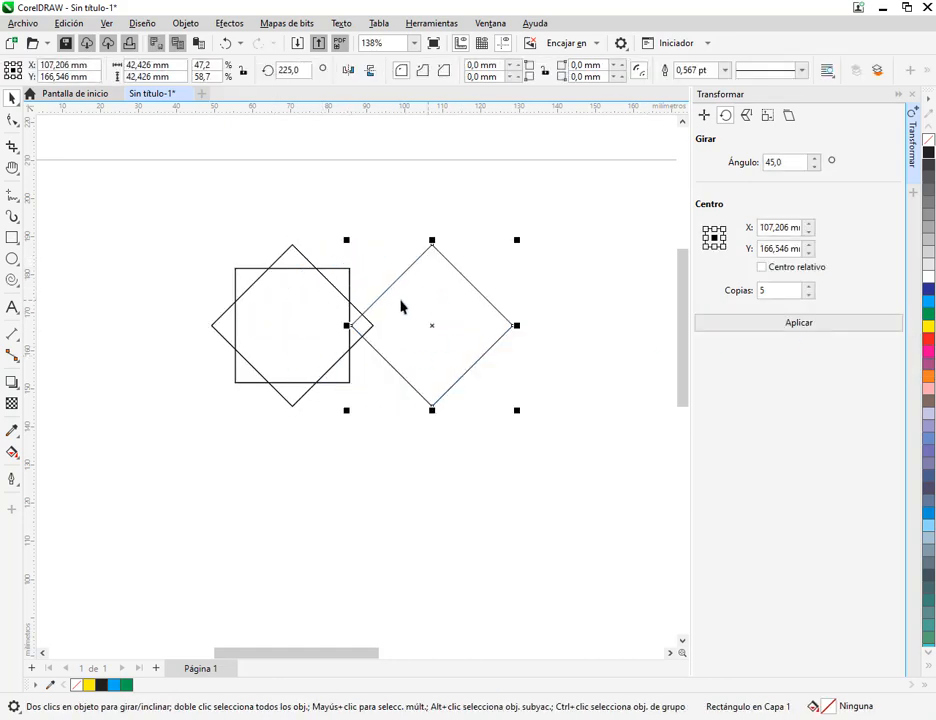
{"action": "left_click_drag", "start_coordinate": [299, 309], "coordinate": [151, 212]}
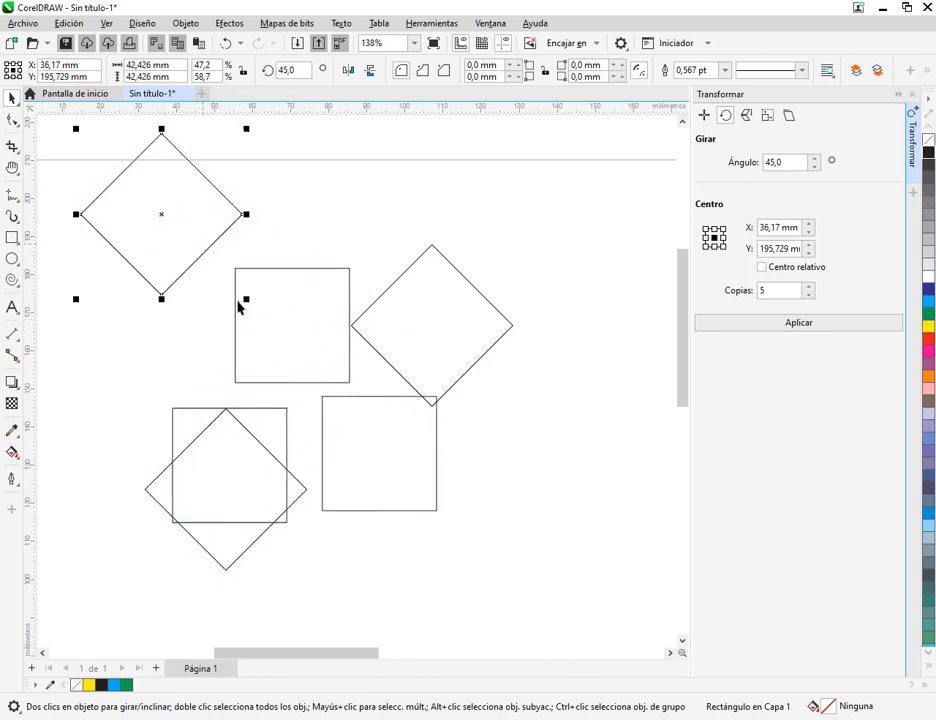
Delete all the separated copies, keeping only the original upright square
{"action": "key", "text": "Delete"}
{"action": "left_click_drag", "start_coordinate": [123, 382], "coordinate": [382, 590]}
{"action": "key", "text": "Delete"}
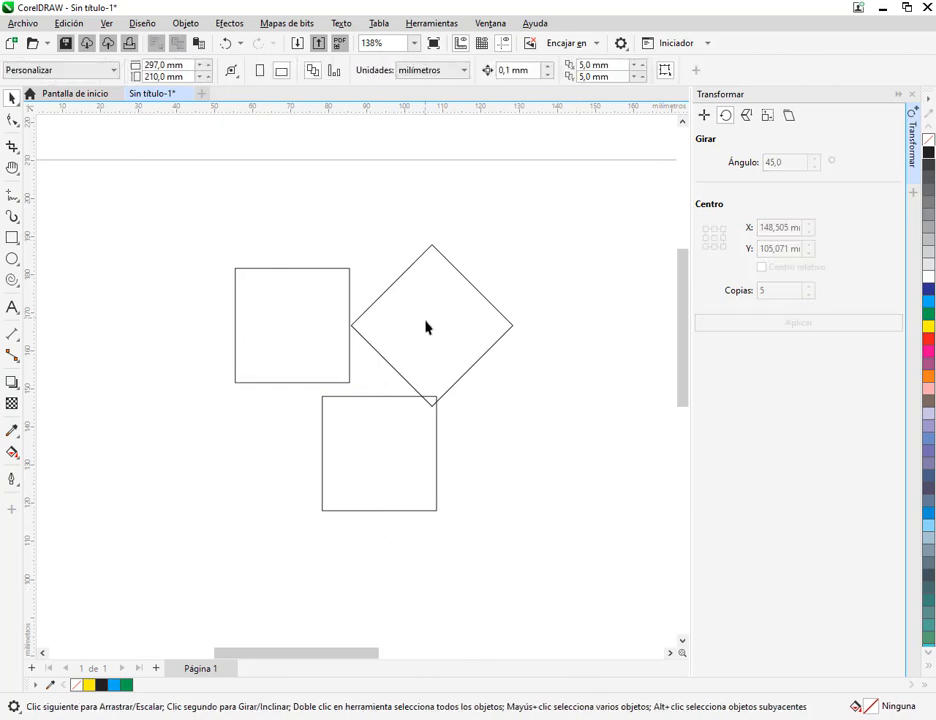
{"action": "left_click", "coordinate": [426, 321]}
{"action": "key", "text": "Delete"}
{"action": "left_click", "coordinate": [358, 400]}
{"action": "key", "text": "Delete"}
Enable Centro relativo for the square's rotation and move the square to about X 76 mm, Y 167 mm
{"action": "left_click", "coordinate": [327, 381]}
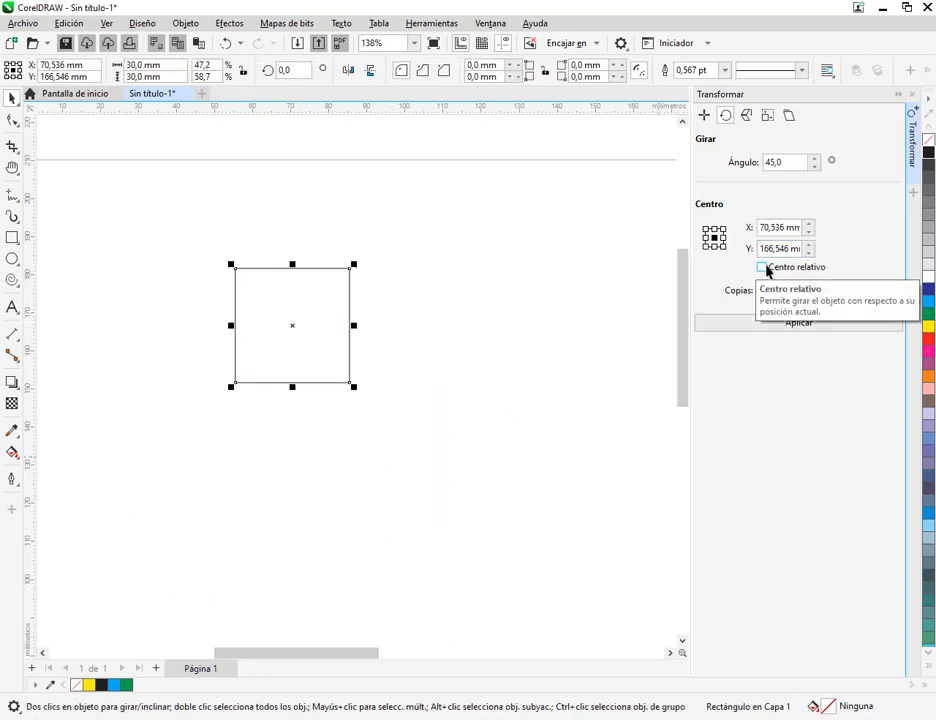
{"action": "left_click", "coordinate": [766, 268]}
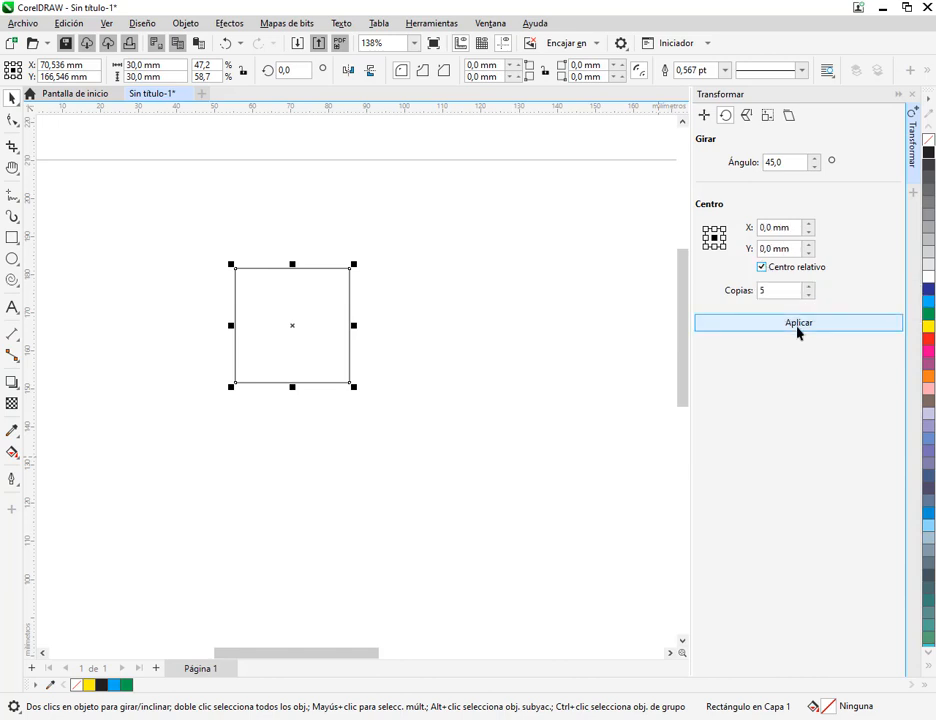
{"action": "left_click_drag", "start_coordinate": [319, 325], "coordinate": [340, 328]}
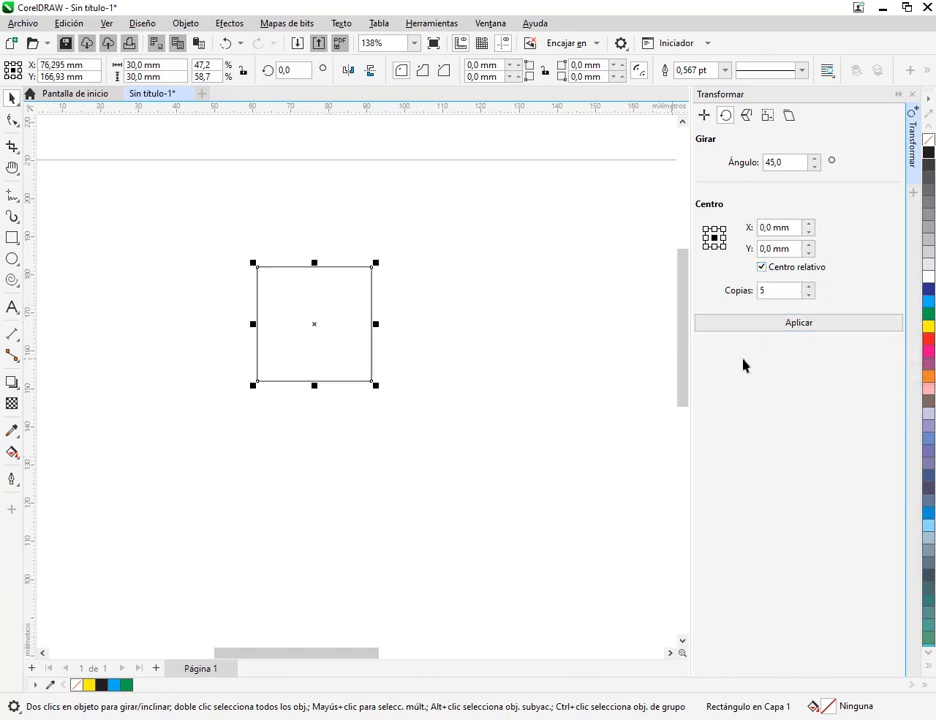
Apply the 45° rotation with 5 copies around the relative centre, and undo it
{"action": "left_click", "coordinate": [814, 324]}
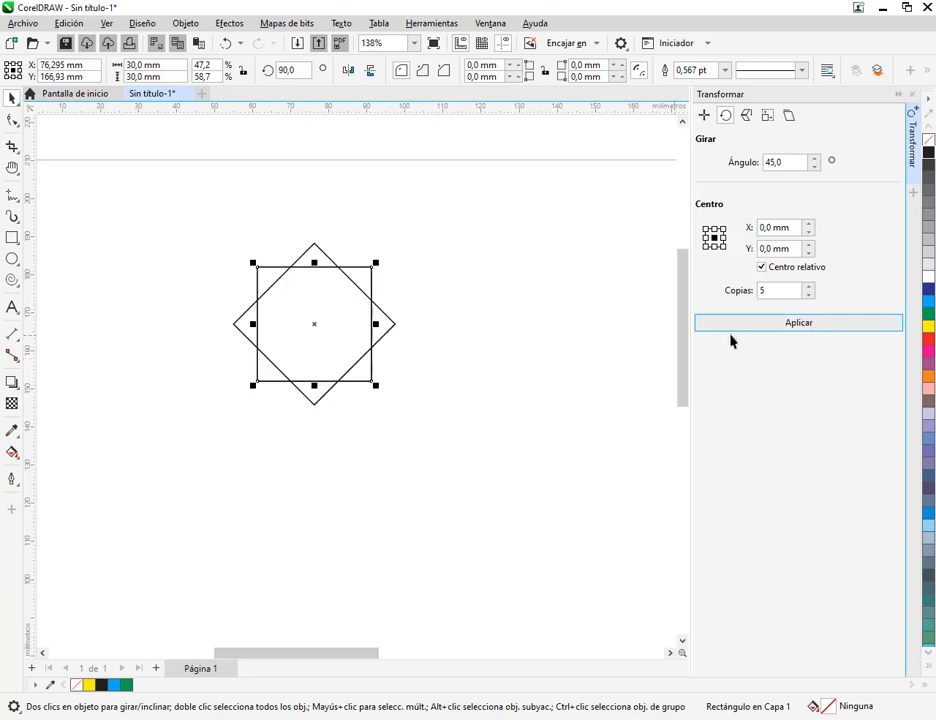
{"action": "left_click", "coordinate": [230, 44]}
{"action": "key", "text": "ctrl+z"}
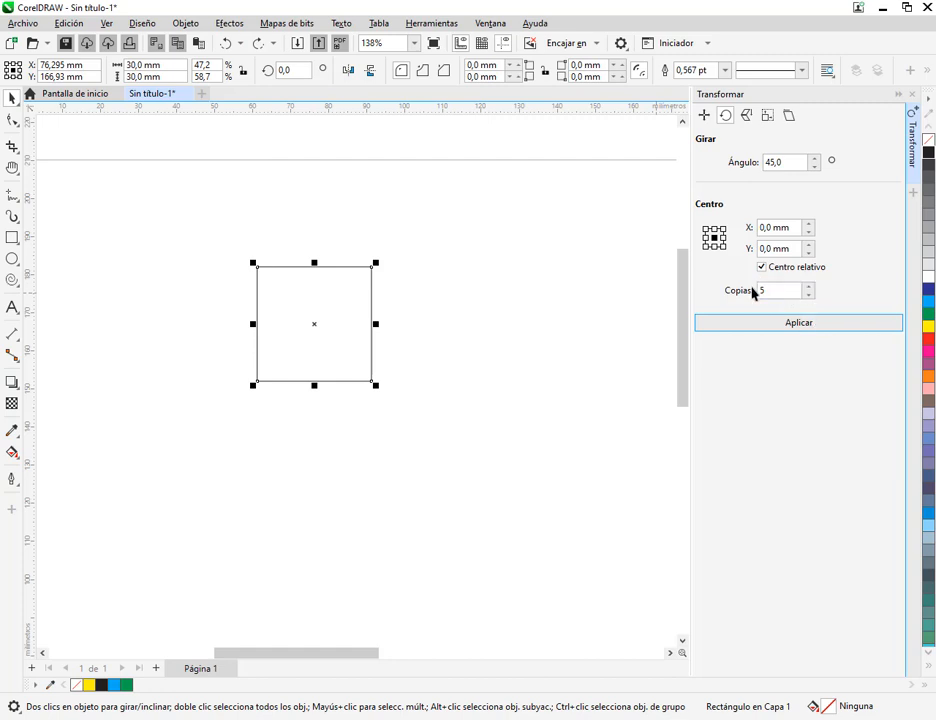
Create 1 copy of the square rotated 20° about its centre
{"action": "left_click", "coordinate": [809, 296]}
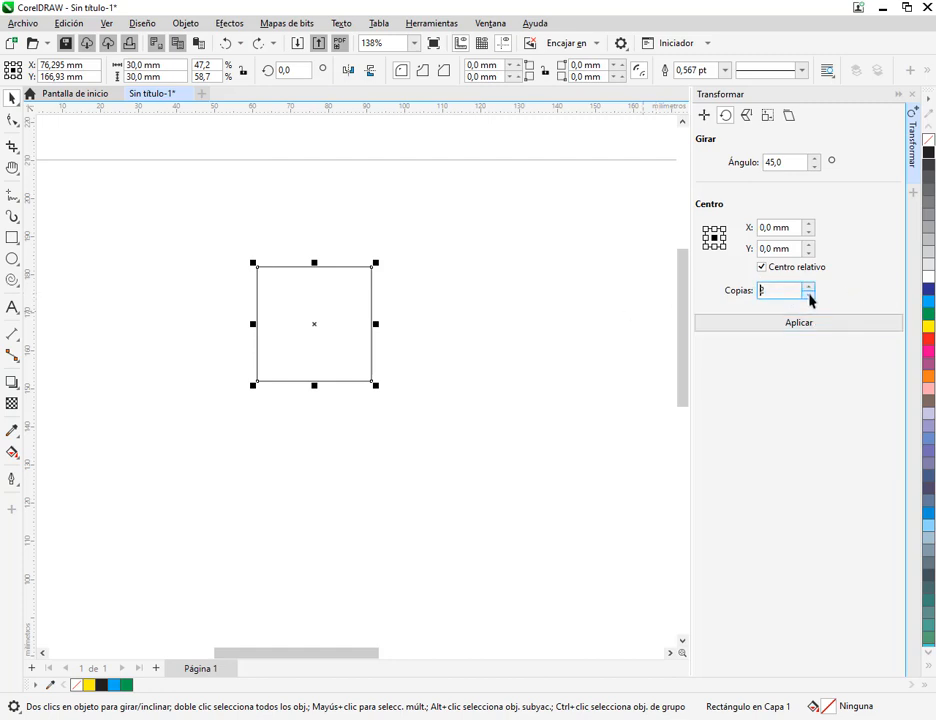
{"action": "left_click", "coordinate": [809, 296]}
{"action": "left_click_drag", "start_coordinate": [795, 164], "coordinate": [739, 161]}
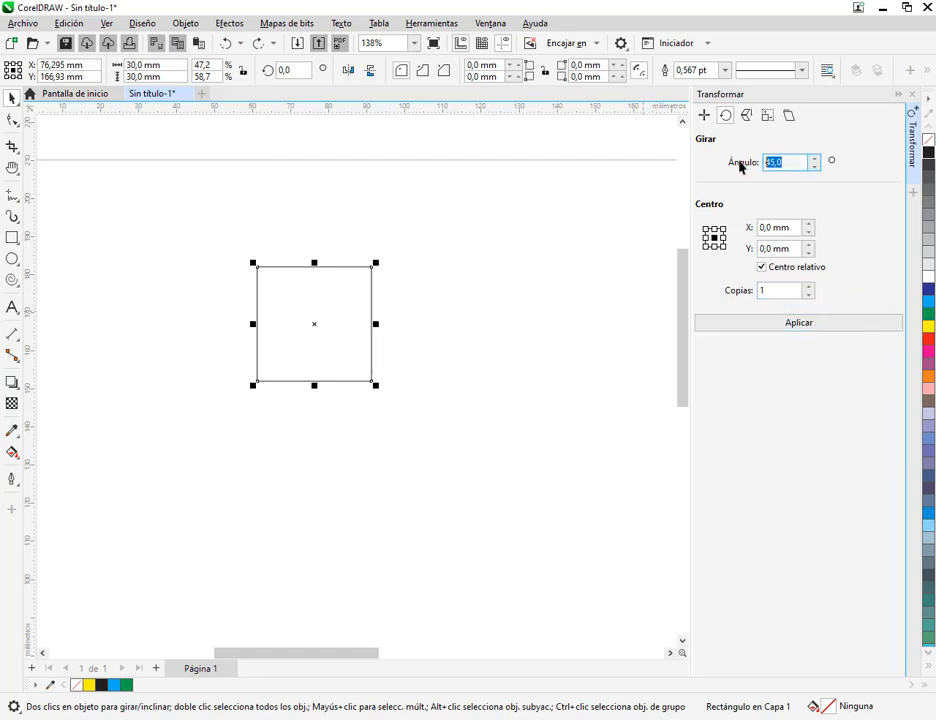
{"action": "type", "text": "20"}
{"action": "left_click", "coordinate": [779, 326]}
Add one copy rotated a further 30° and another rotated a further 40° about the same centre
{"action": "left_click_drag", "start_coordinate": [815, 162], "coordinate": [758, 175]}
{"action": "type", "text": "30"}
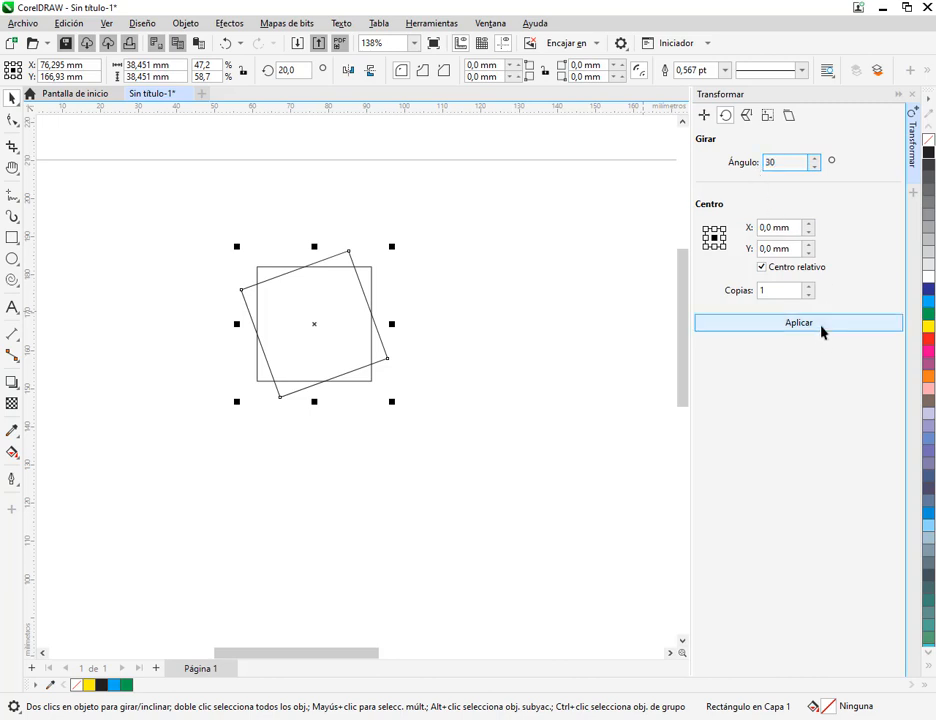
{"action": "left_click", "coordinate": [795, 321]}
{"action": "double_click", "coordinate": [781, 163]}
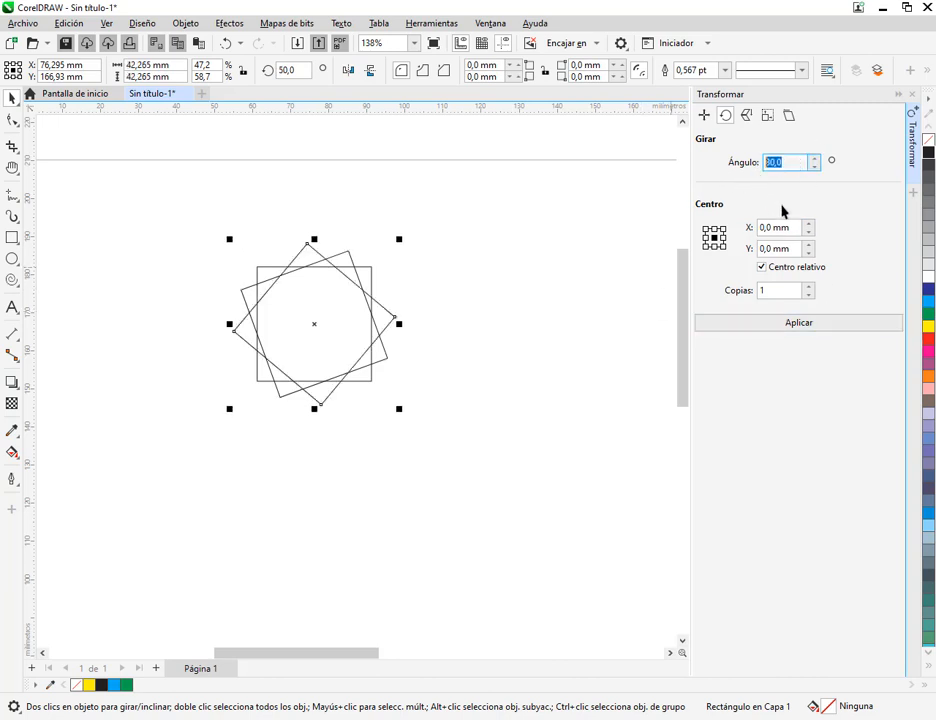
{"action": "type", "text": "40"}
{"action": "left_click", "coordinate": [822, 323]}
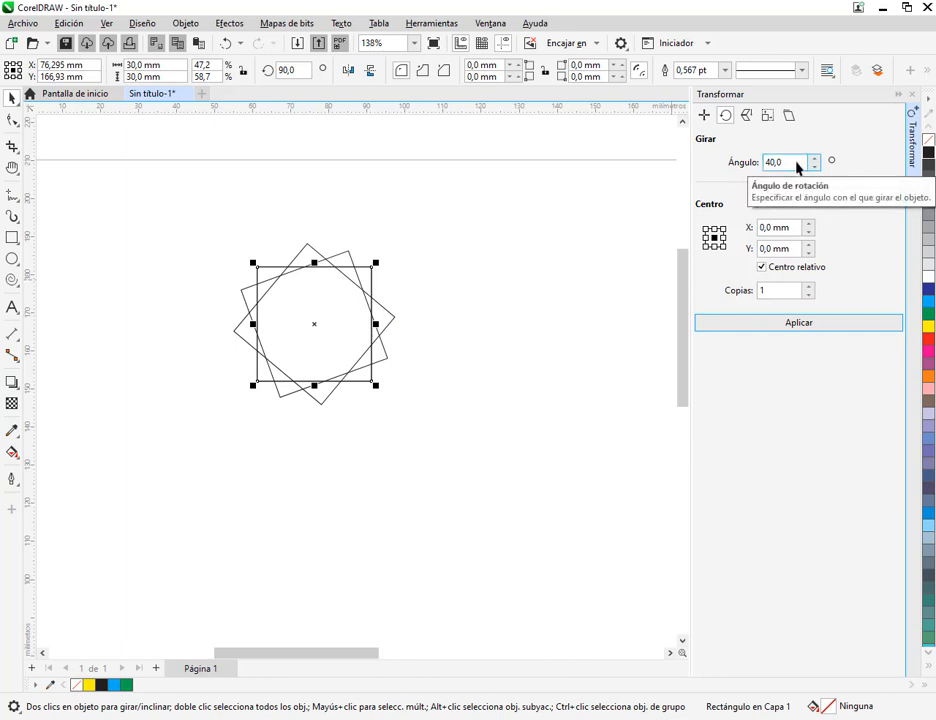
Add one more copy of the selected square rotated a further 45° about the same centre
{"action": "left_click_drag", "start_coordinate": [797, 162], "coordinate": [763, 162]}
{"action": "type", "text": "65"}
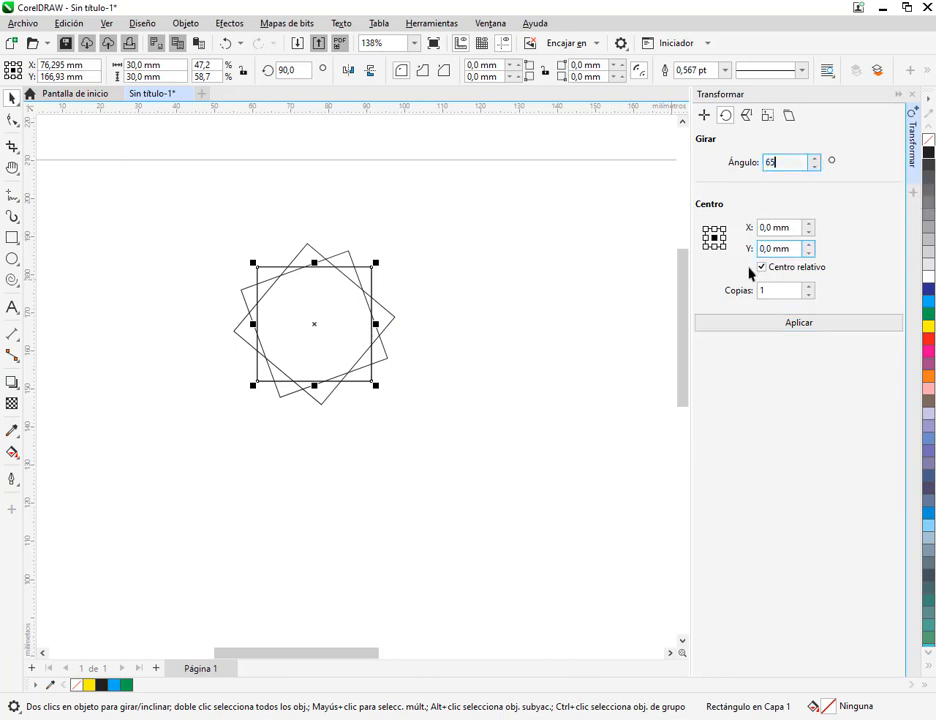
{"action": "double_click", "coordinate": [788, 163]}
{"action": "type", "text": "45"}
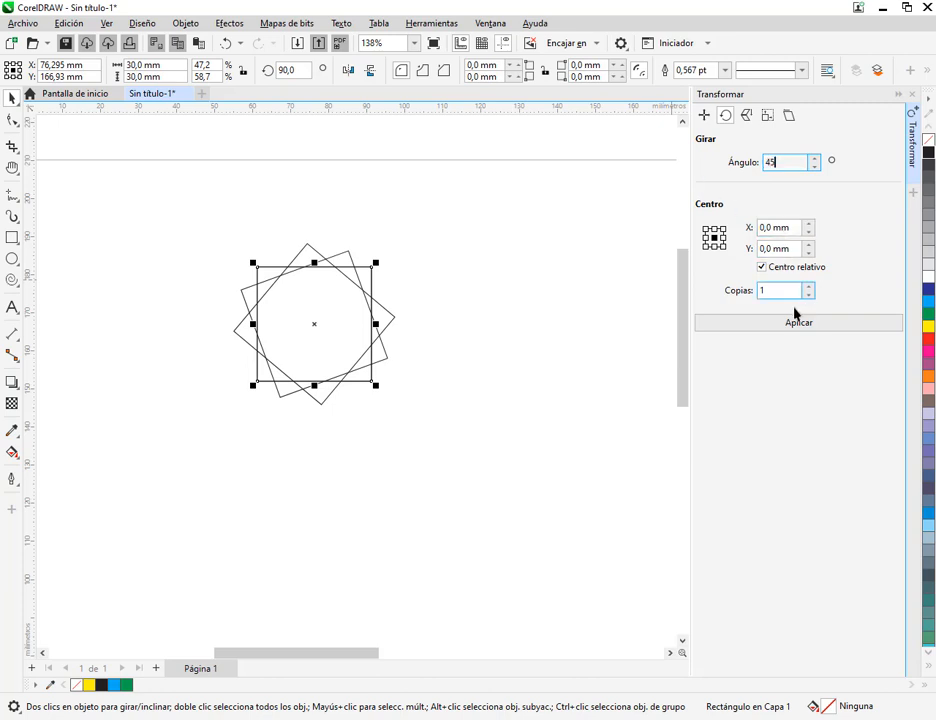
{"action": "left_click", "coordinate": [798, 324]}
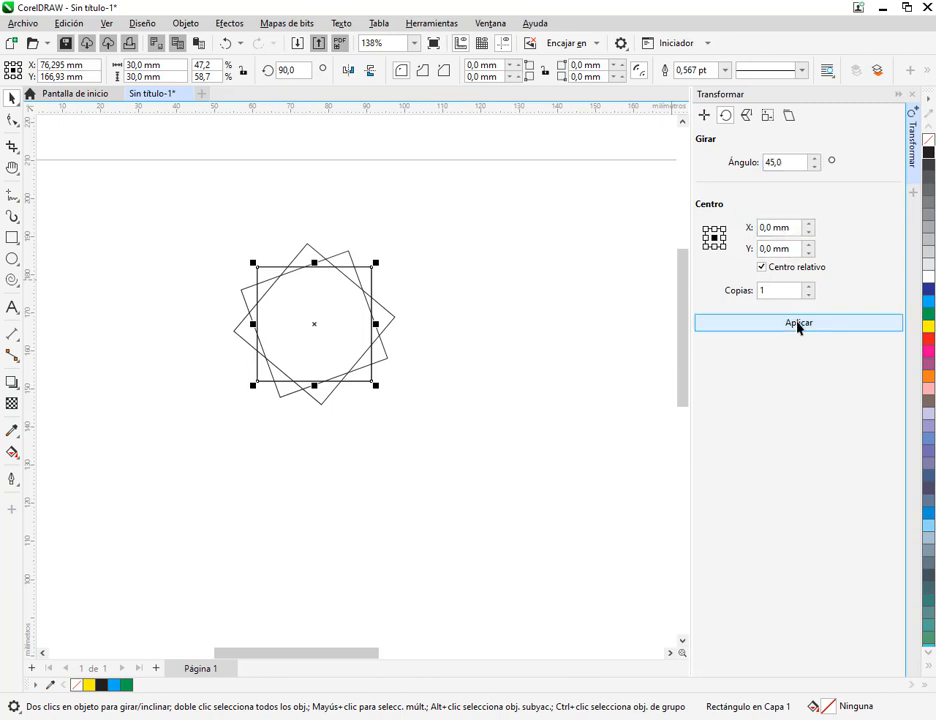
Delete the selected square copy rotated 135° and clear the selection
{"action": "key", "text": "Delete"}
{"action": "left_click", "coordinate": [337, 318]}
{"action": "left_click", "coordinate": [417, 296]}
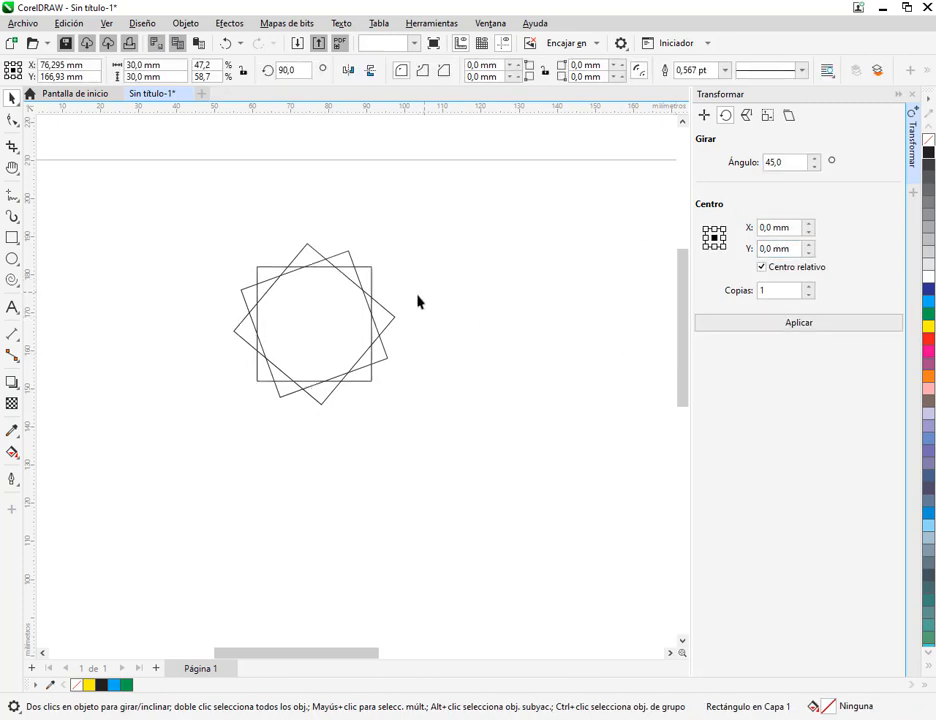
Create one copy of the square at 50°, rotated a further 60° about its centre
{"action": "left_click", "coordinate": [305, 255]}
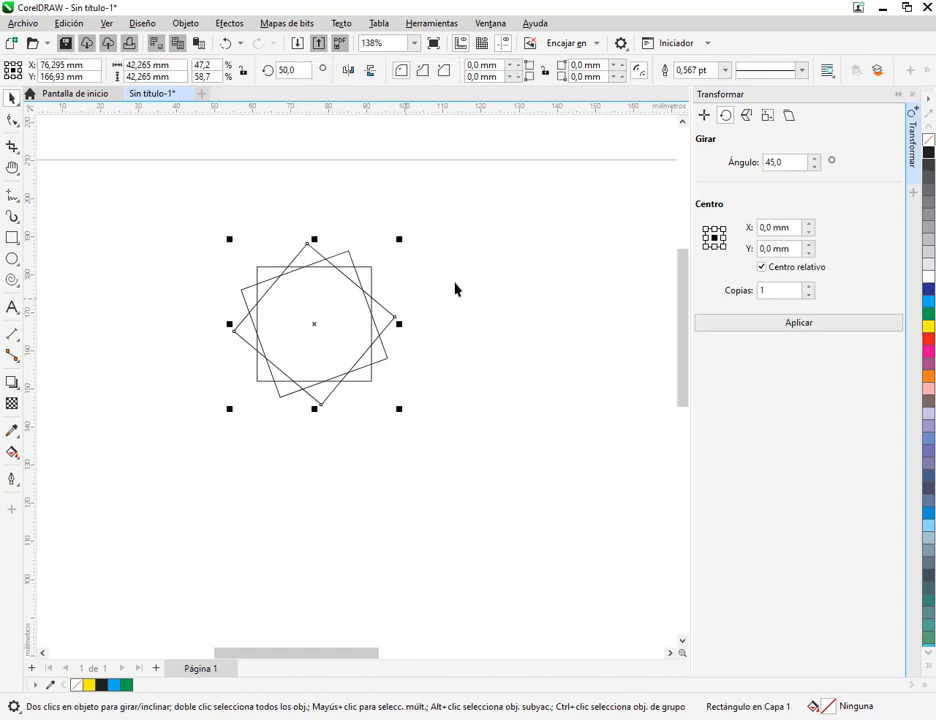
{"action": "left_click", "coordinate": [455, 287]}
{"action": "left_click", "coordinate": [333, 301]}
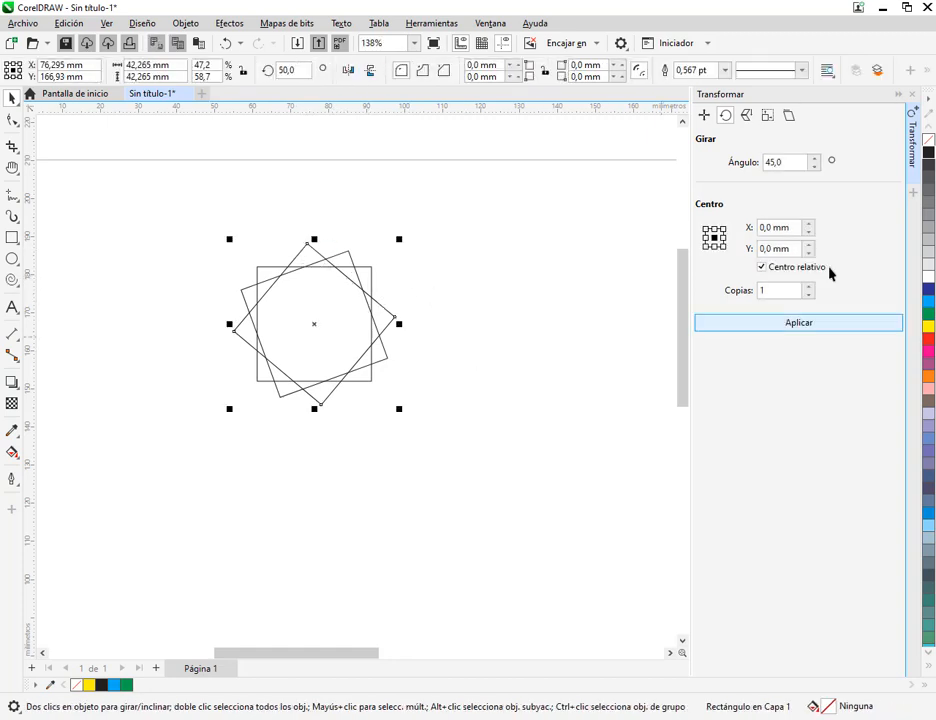
{"action": "left_click", "coordinate": [801, 166]}
{"action": "type", "text": "60"}
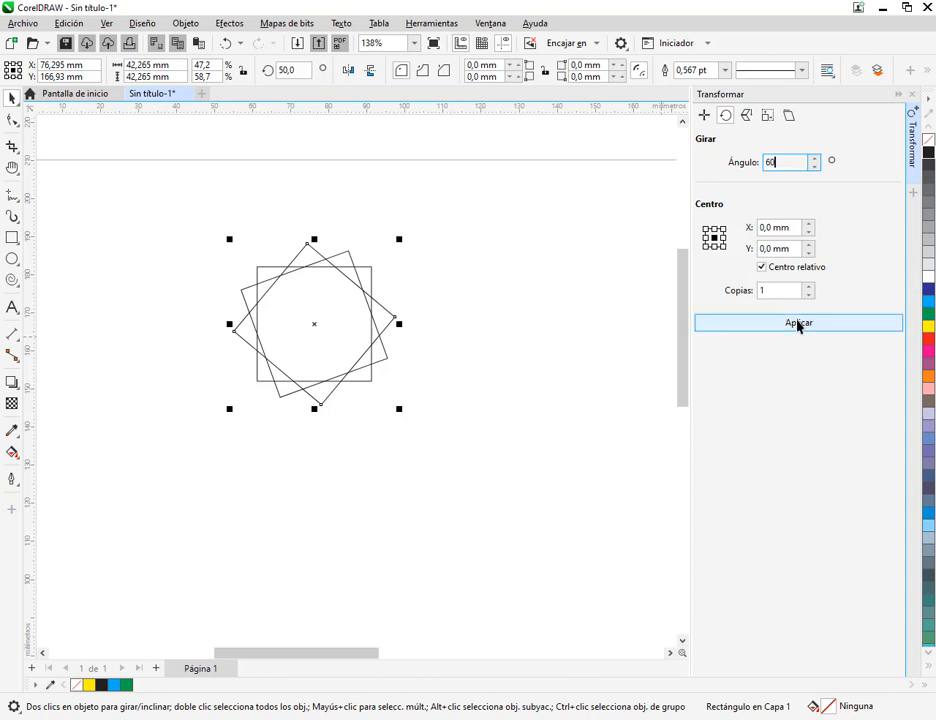
{"action": "left_click", "coordinate": [798, 324]}
Set the number of copies to 0 and rotate the selected square by 65°, followed by a further 70°
{"action": "left_click", "coordinate": [792, 163]}
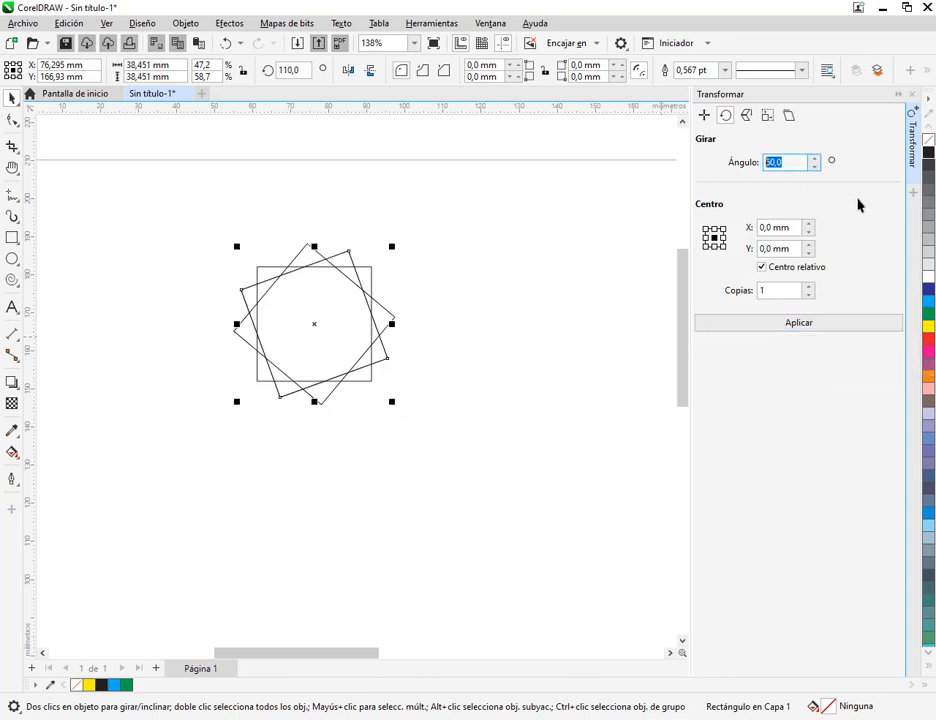
{"action": "left_click", "coordinate": [800, 291]}
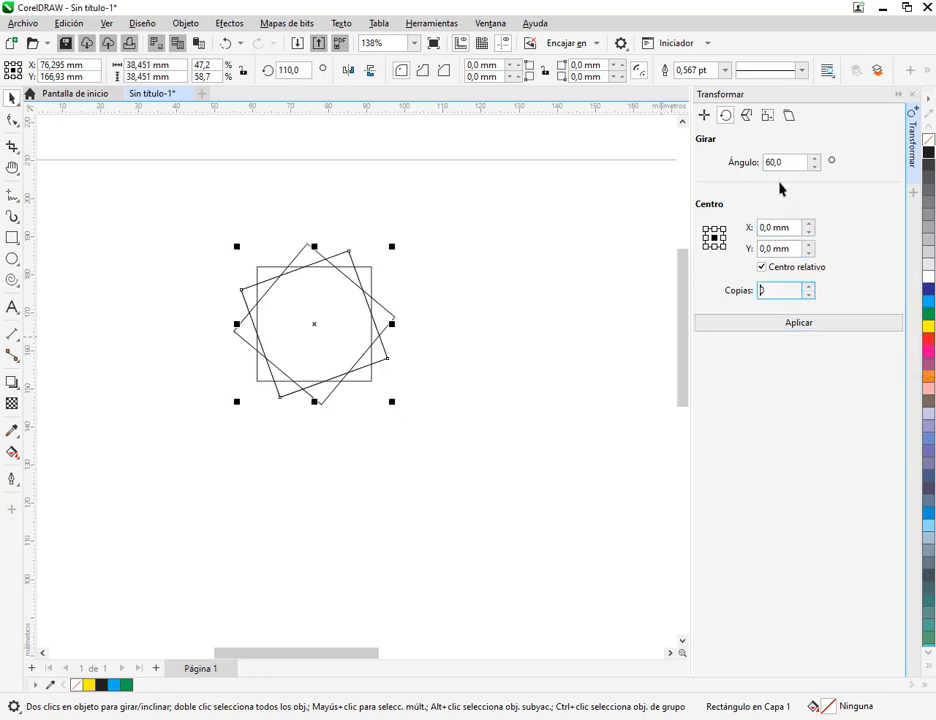
{"action": "left_click", "coordinate": [794, 165]}
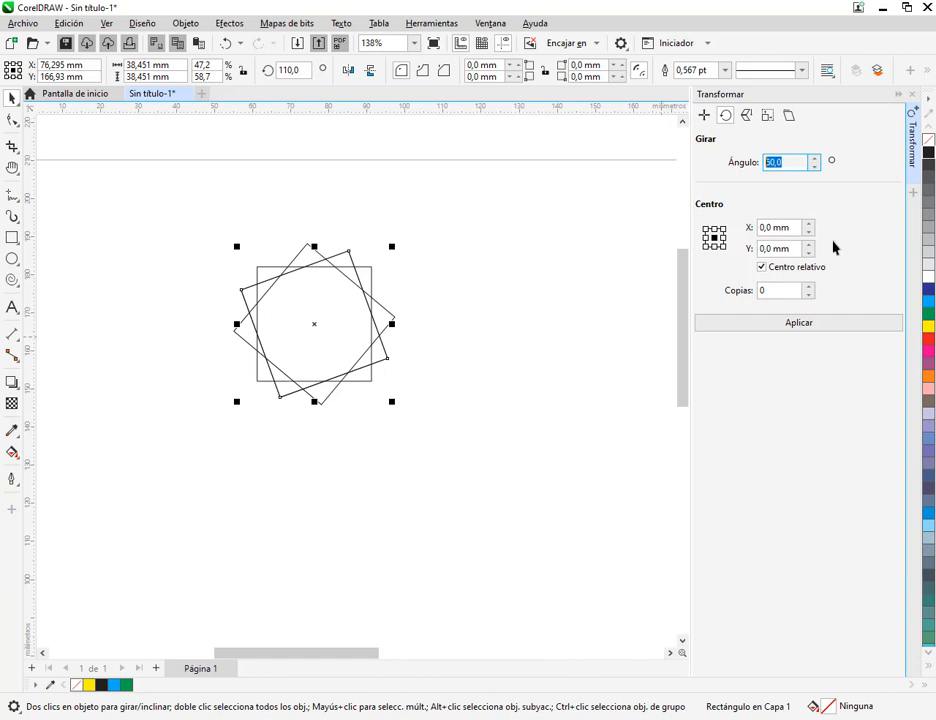
{"action": "type", "text": "65"}
{"action": "left_click", "coordinate": [809, 323]}
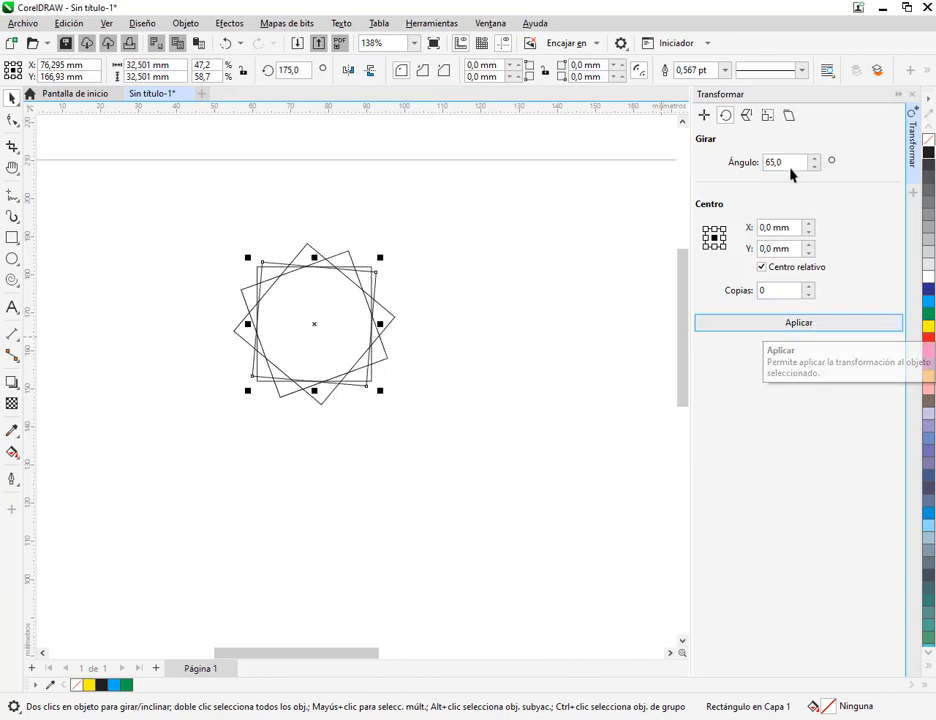
{"action": "left_click", "coordinate": [750, 167]}
{"action": "type", "text": "70"}
{"action": "left_click", "coordinate": [812, 330]}
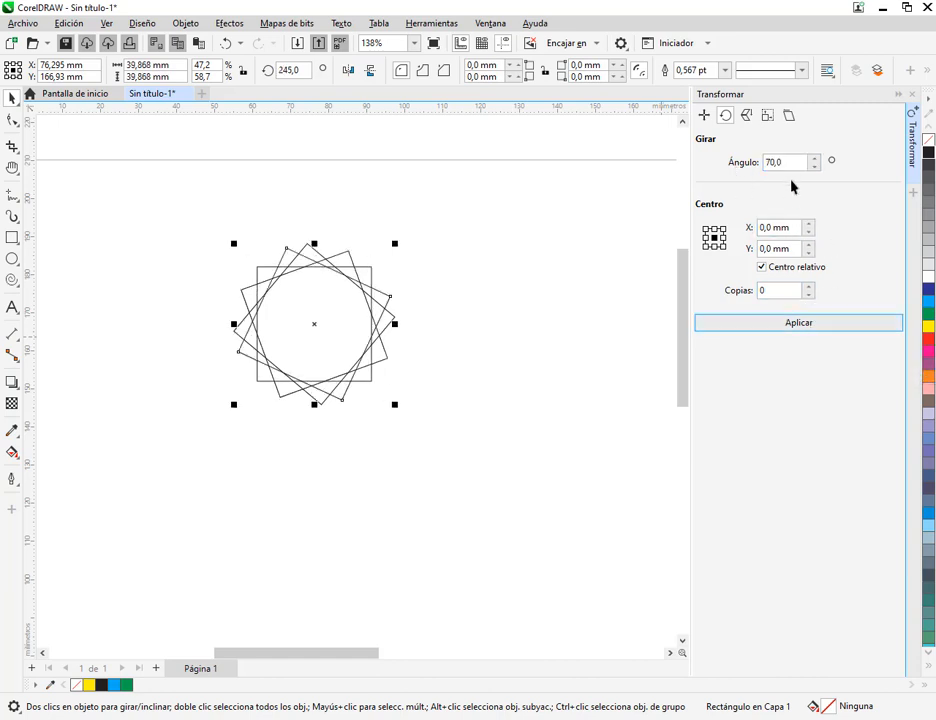
Rotate the selected square by a further 75° without copies, and undo that rotation
{"action": "left_click", "coordinate": [794, 167]}
{"action": "type", "text": "75"}
{"action": "left_click", "coordinate": [768, 168]}
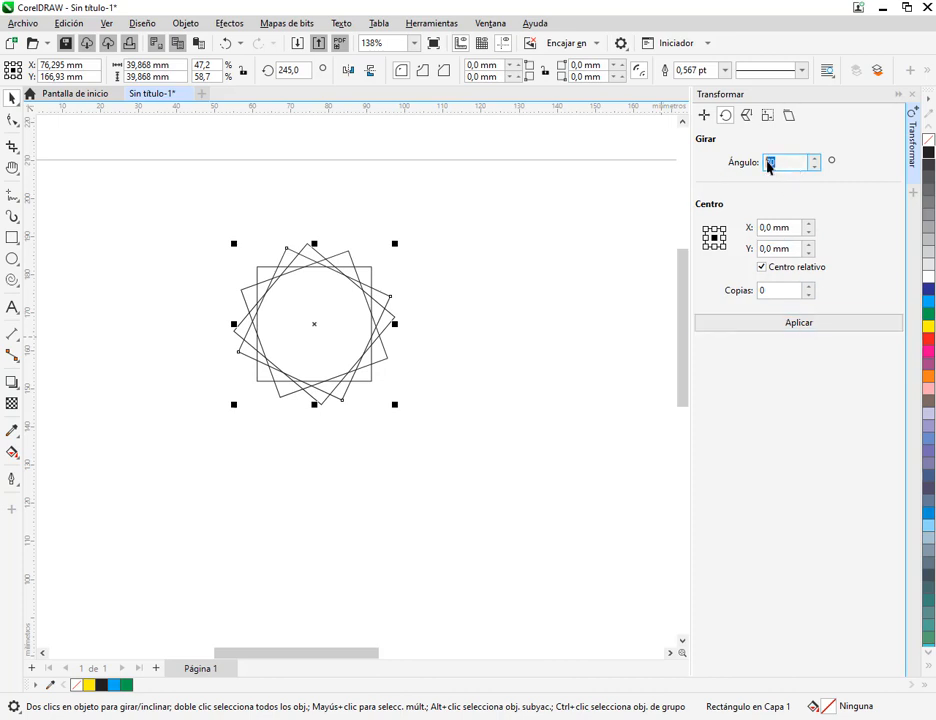
{"action": "left_click", "coordinate": [809, 327]}
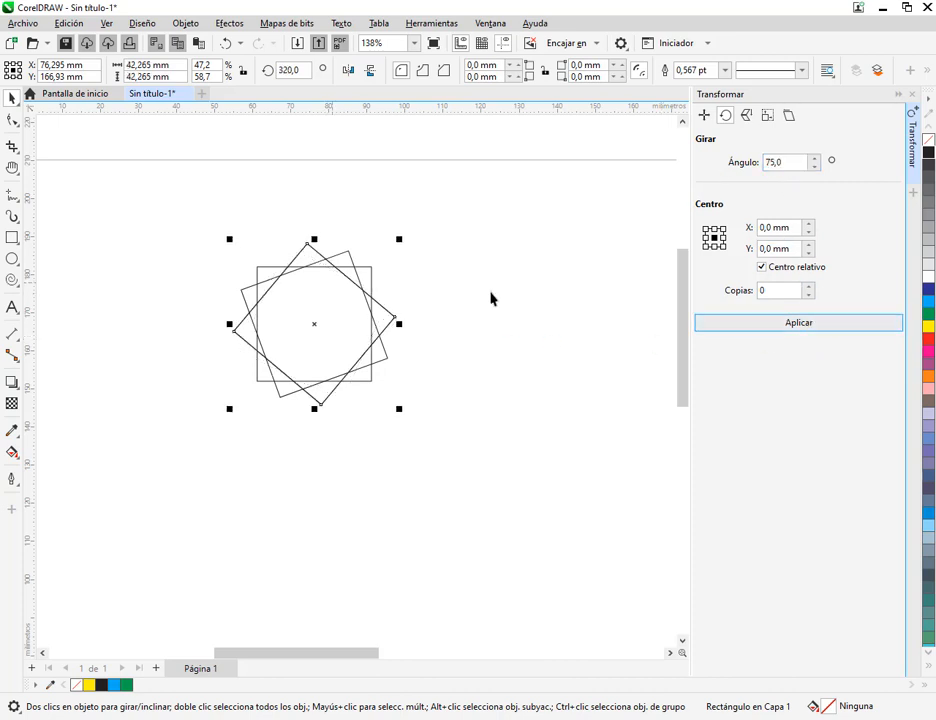
{"action": "left_click", "coordinate": [226, 43]}
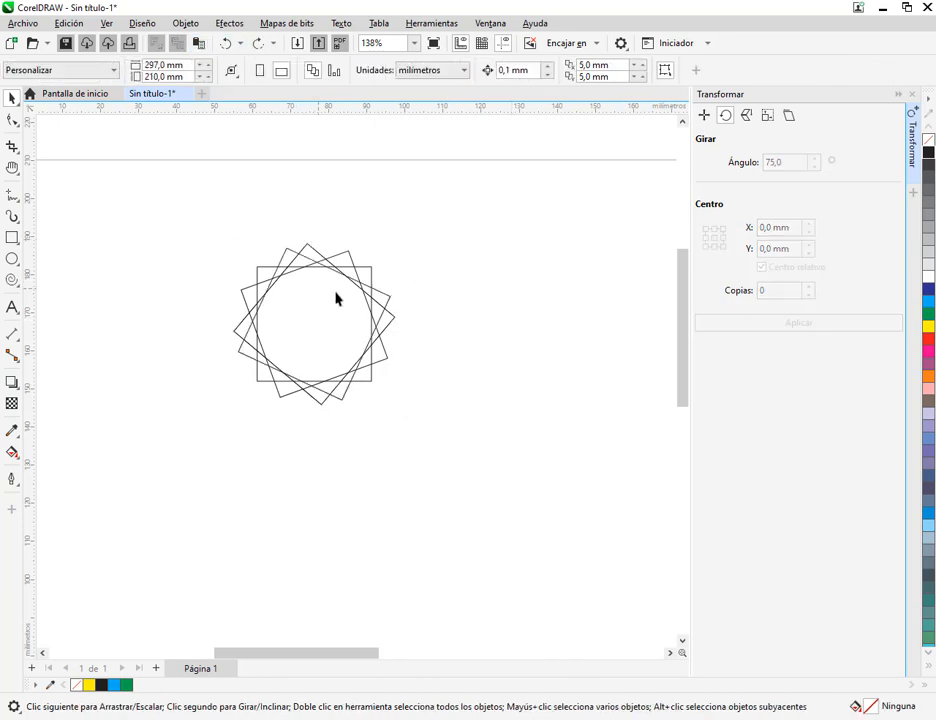
Pull the rotated copies away from the original square and delete them all, keeping only the unrotated square
{"action": "left_click", "coordinate": [349, 328]}
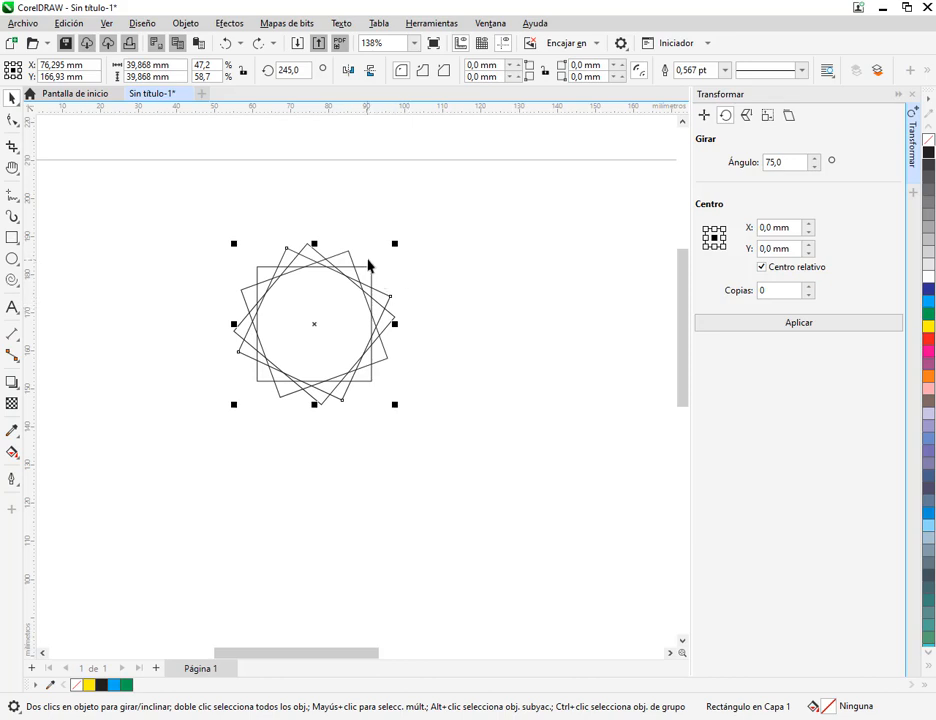
{"action": "left_click", "coordinate": [435, 334]}
{"action": "left_click", "coordinate": [364, 325]}
{"action": "left_click_drag", "start_coordinate": [320, 340], "coordinate": [547, 345]}
{"action": "left_click_drag", "start_coordinate": [343, 314], "coordinate": [560, 213]}
{"action": "key", "text": "Delete"}
{"action": "left_click", "coordinate": [568, 349]}
{"action": "key", "text": "Delete"}
{"action": "left_click", "coordinate": [314, 316]}
{"action": "key", "text": "Delete"}
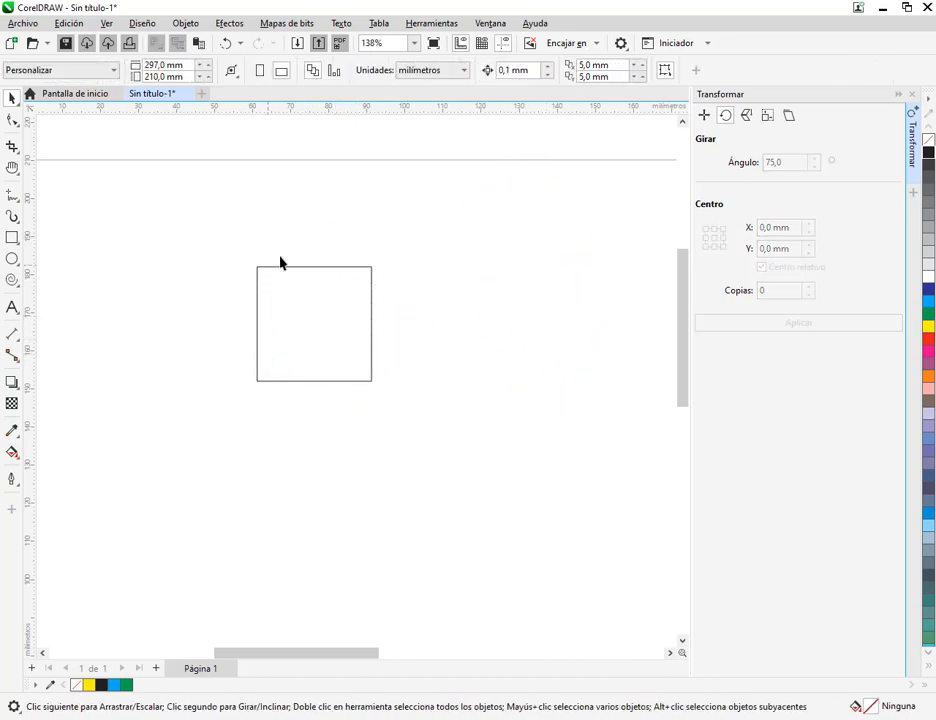
Set the square's rotation angle to 45° with the centre as reference point, and move the square to about X 80.5 mm, Y 169.2 mm
{"action": "left_click", "coordinate": [362, 301]}
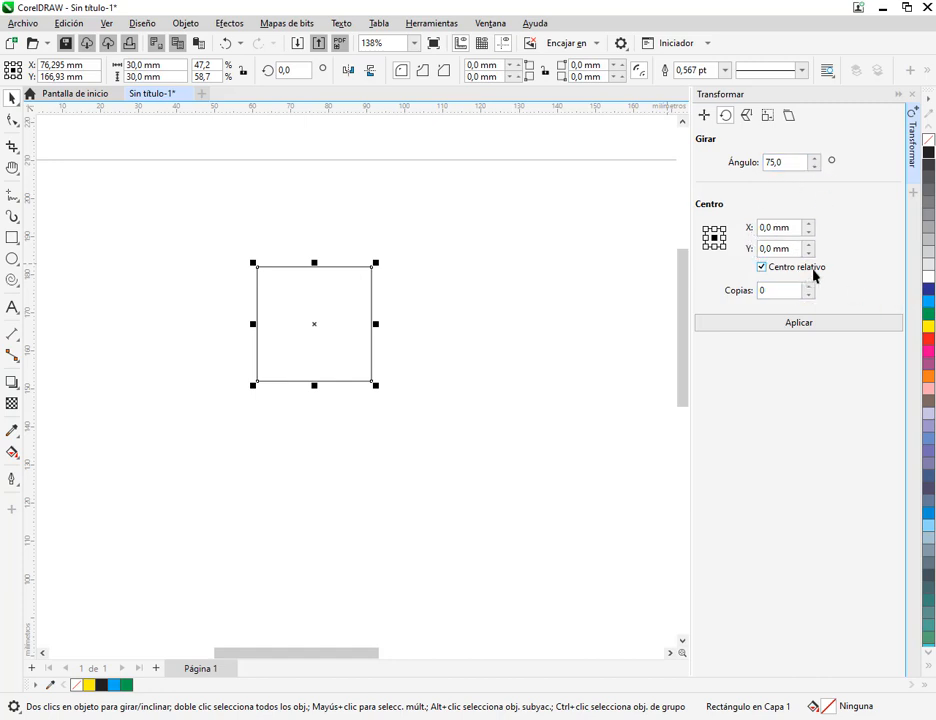
{"action": "left_click_drag", "start_coordinate": [790, 163], "coordinate": [765, 170]}
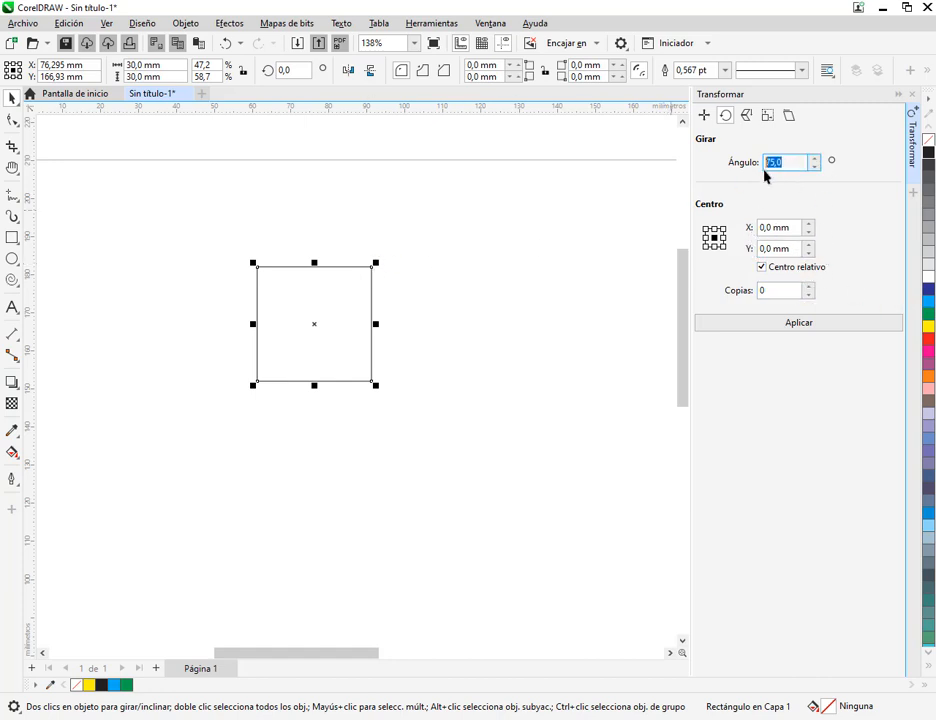
{"action": "type", "text": "45"}
{"action": "left_click", "coordinate": [714, 238]}
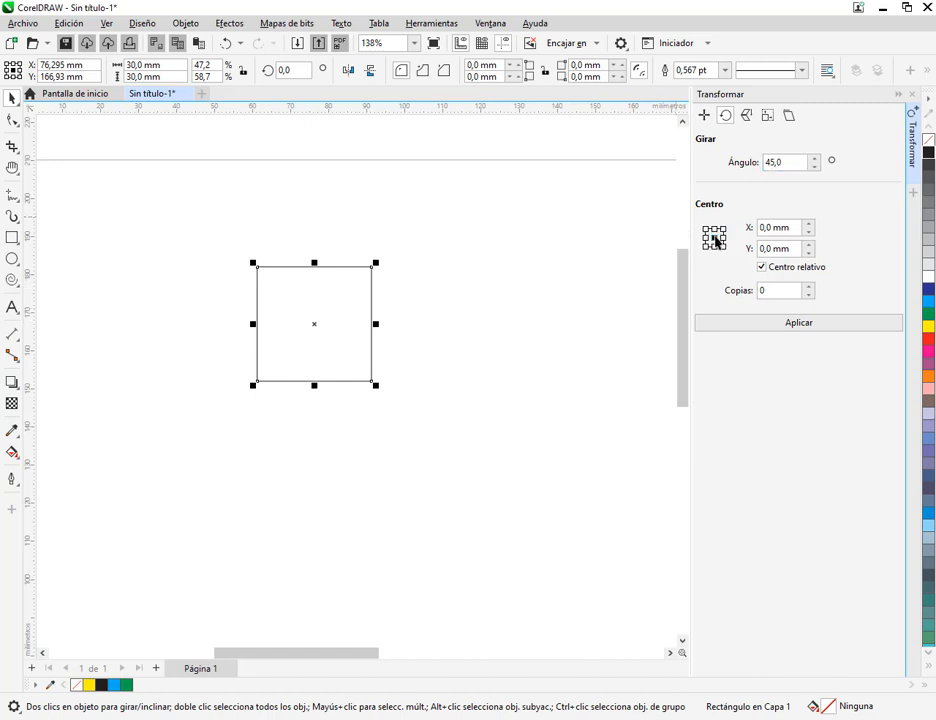
{"action": "left_click_drag", "start_coordinate": [314, 324], "coordinate": [328, 315]}
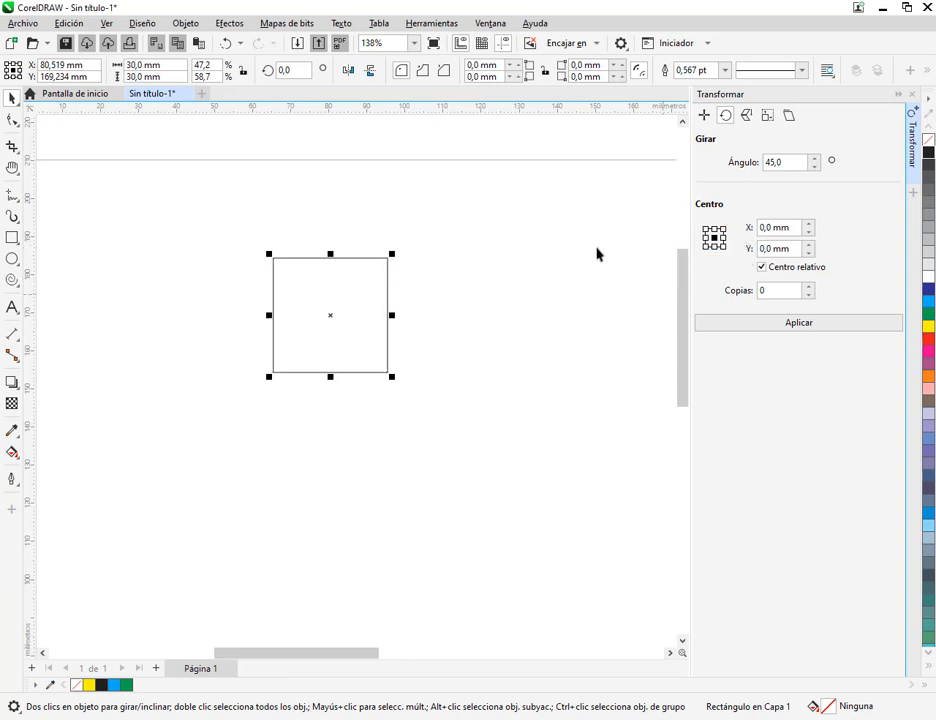
Duplicate the square and delete the duplicate
{"action": "key", "text": "ctrl+d"}
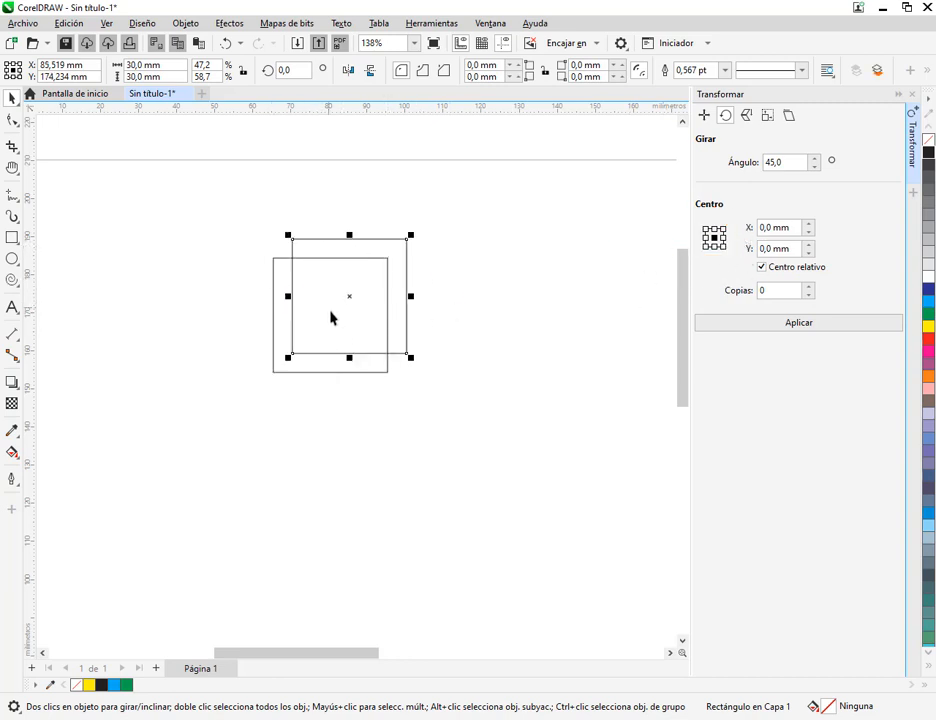
{"action": "left_click_drag", "start_coordinate": [361, 305], "coordinate": [317, 331]}
{"action": "key", "text": "Delete"}
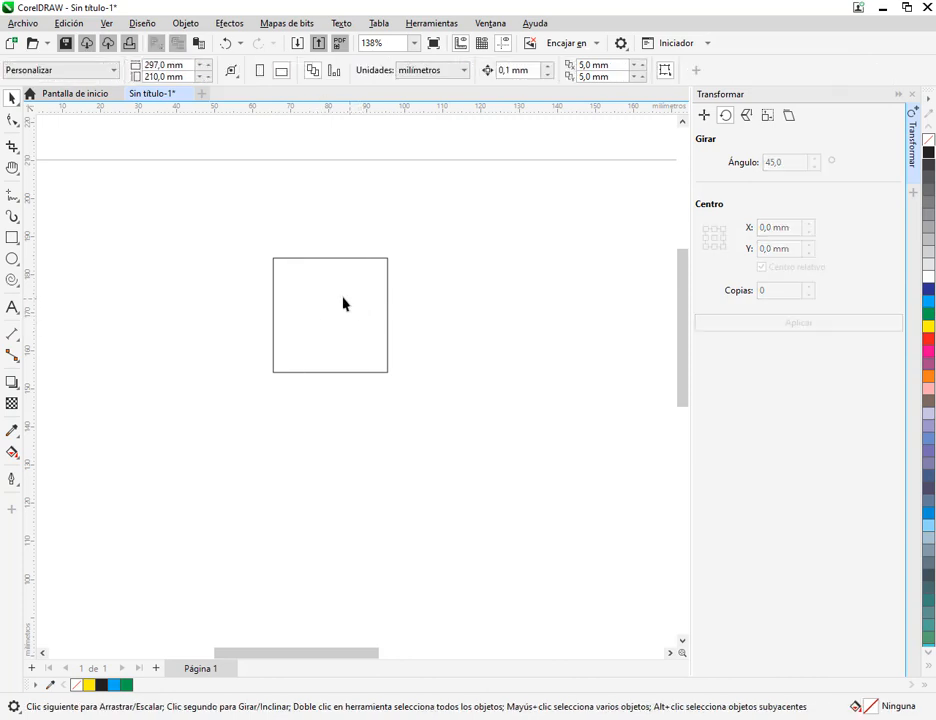
Rotate the square freehand about its centre and undo that rotation
{"action": "left_click", "coordinate": [343, 304]}
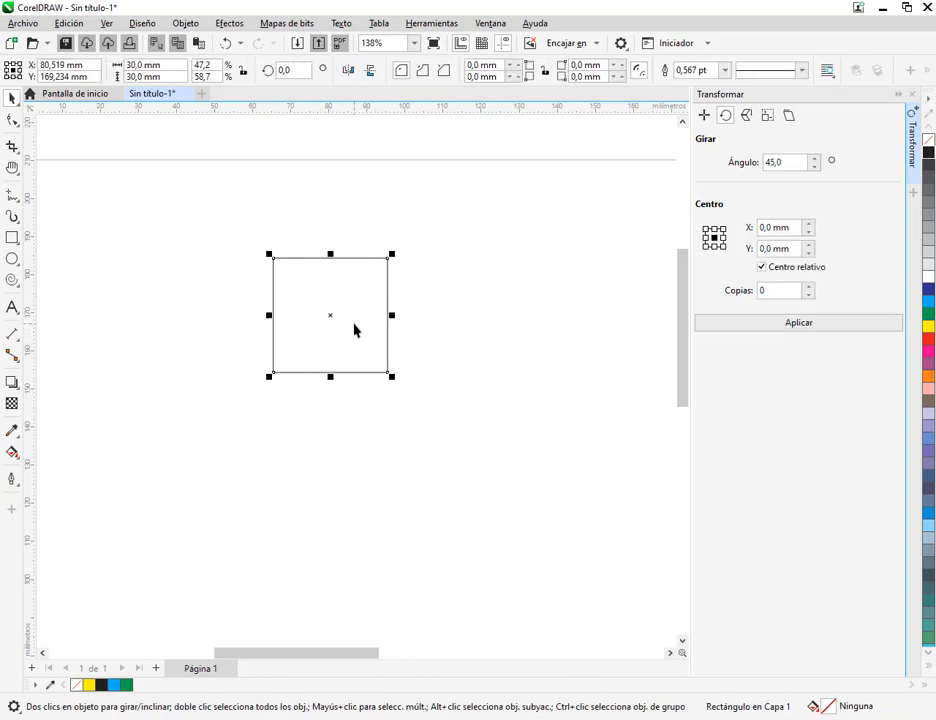
{"action": "left_click", "coordinate": [354, 330]}
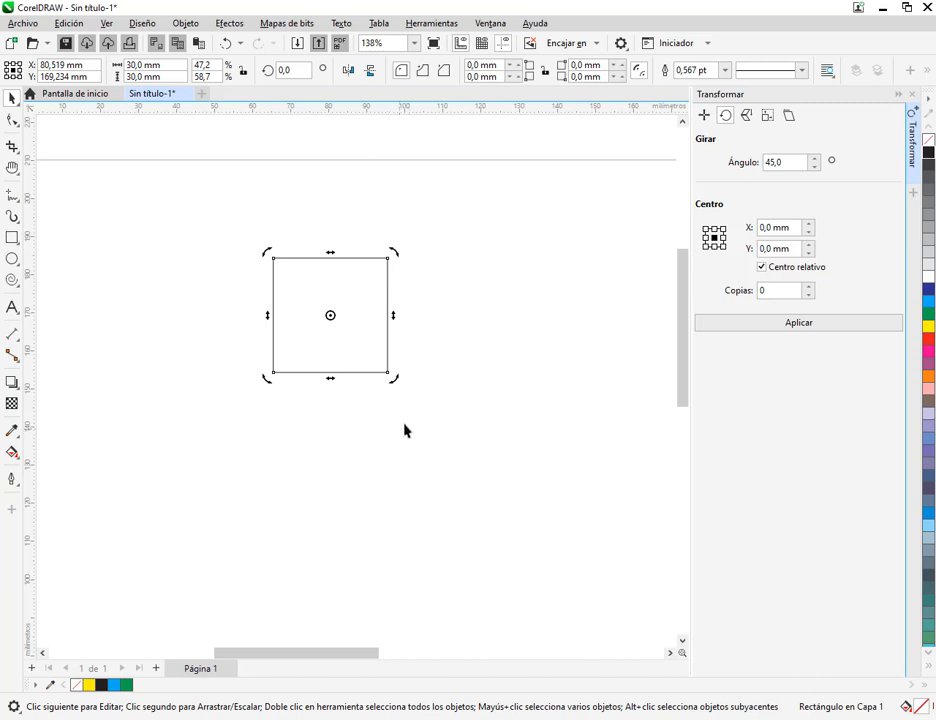
{"action": "left_click_drag", "start_coordinate": [396, 388], "coordinate": [411, 344]}
{"action": "key", "text": "ctrl+z"}
{"action": "left_click", "coordinate": [350, 343]}
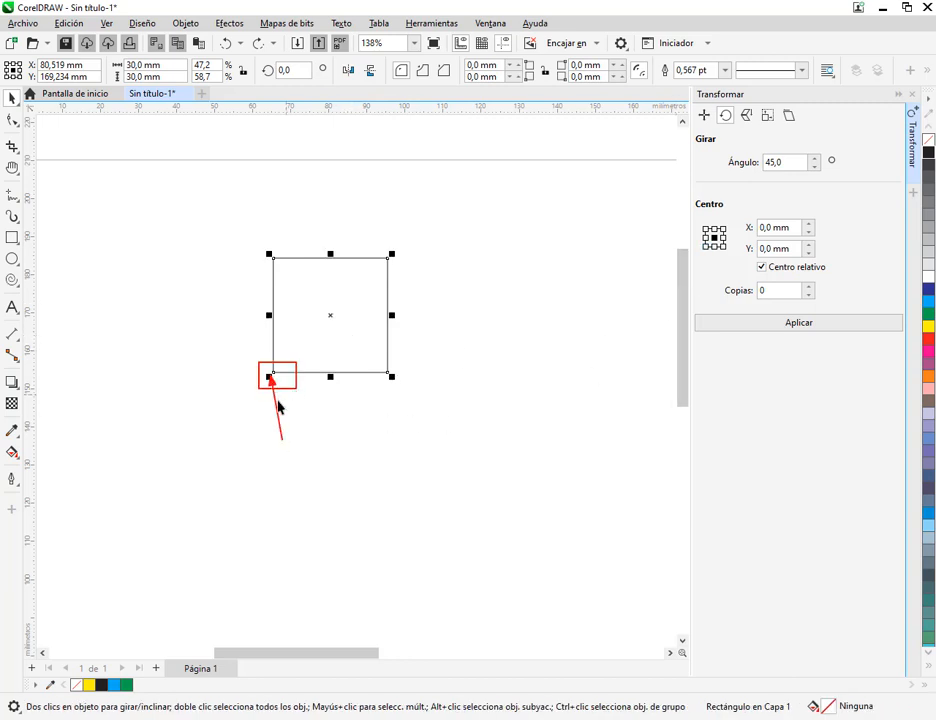
Set the square's rotation reference point to its lower-left corner and rotate it by 45° without copies
{"action": "left_click", "coordinate": [705, 248]}
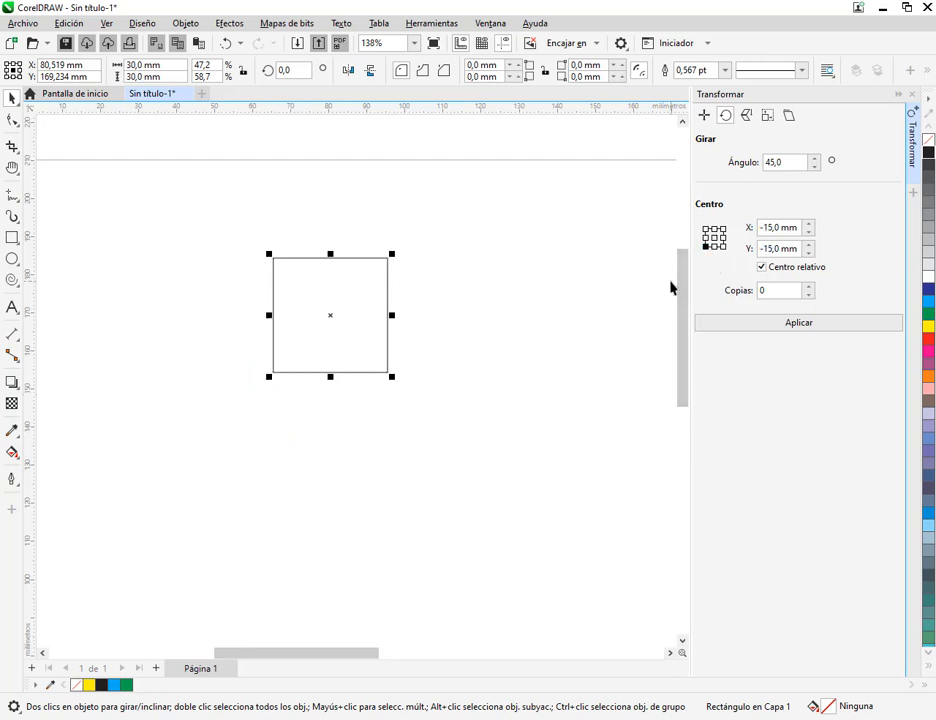
{"action": "left_click", "coordinate": [813, 327]}
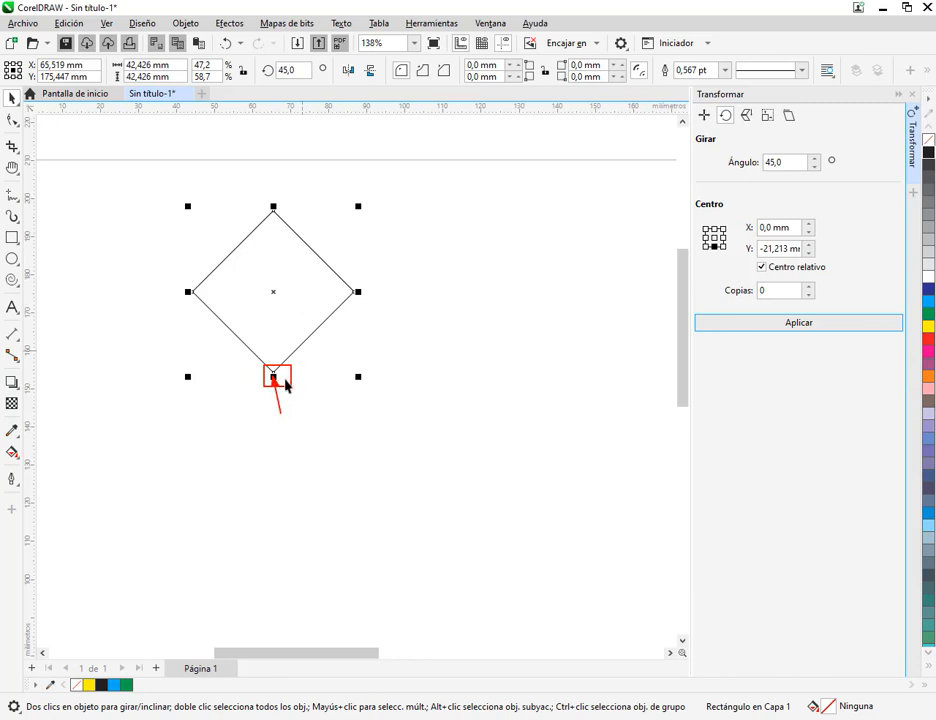
{"action": "left_click", "coordinate": [286, 343]}
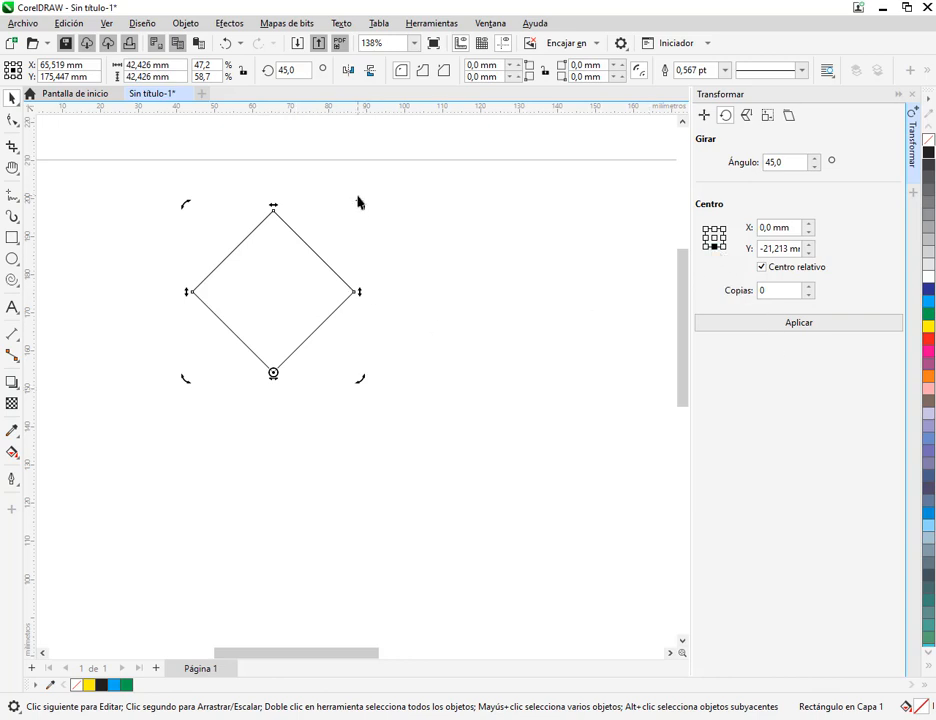
Rotate the square freehand twice about its lower-left corner, and undo these and the 45° rotation
{"action": "left_click_drag", "start_coordinate": [362, 204], "coordinate": [435, 309]}
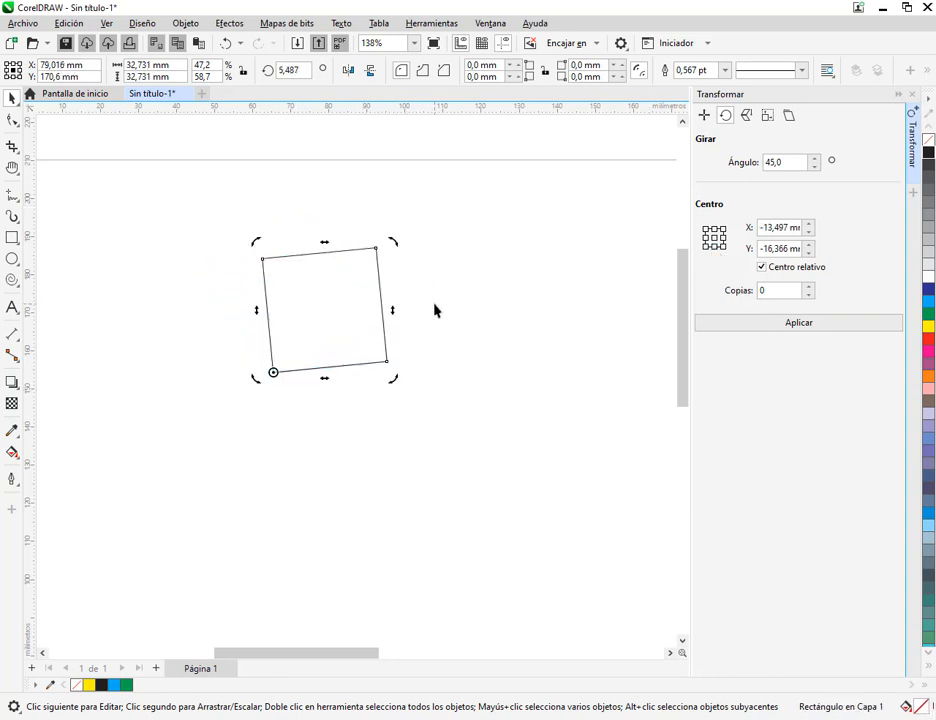
{"action": "left_click_drag", "start_coordinate": [396, 256], "coordinate": [269, 211]}
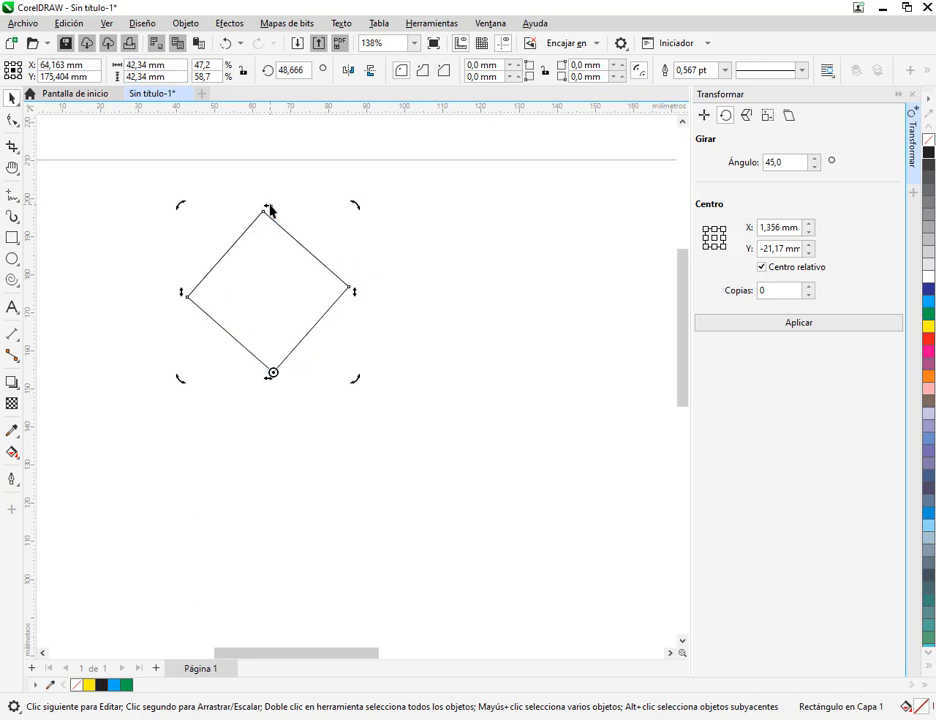
{"action": "key", "text": "ctrl+z"}
{"action": "key", "text": "ctrl+z"}
{"action": "key", "text": "ctrl+z"}
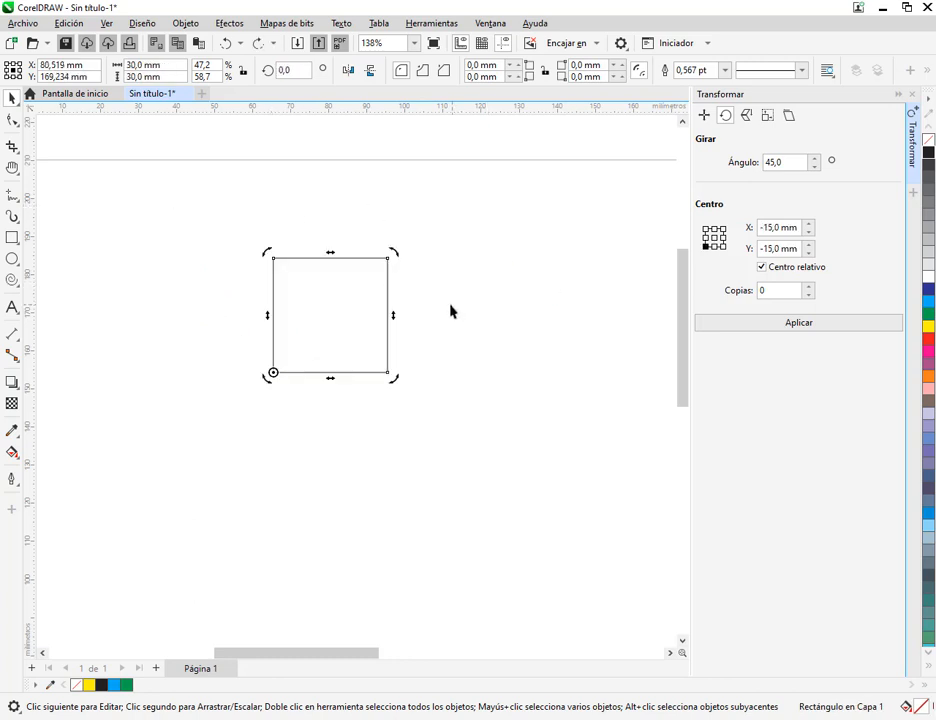
Try the square's rotation centre at the lower-right corner and successive edge, corner and centre points, ending at the top edge's midpoint
{"action": "left_click", "coordinate": [440, 340]}
{"action": "left_click", "coordinate": [388, 330]}
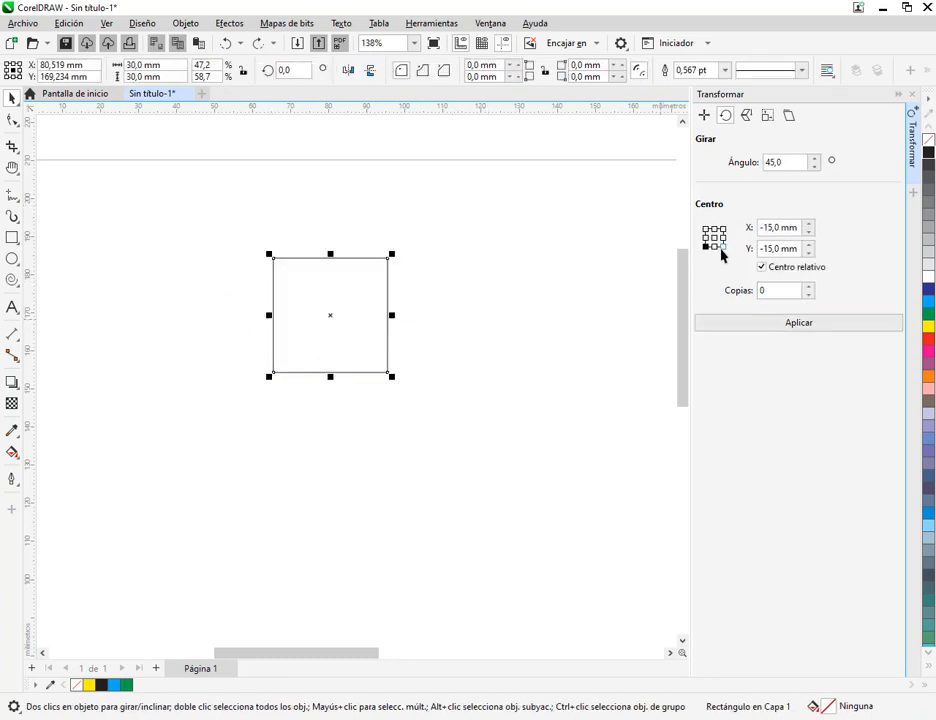
{"action": "left_click", "coordinate": [721, 246]}
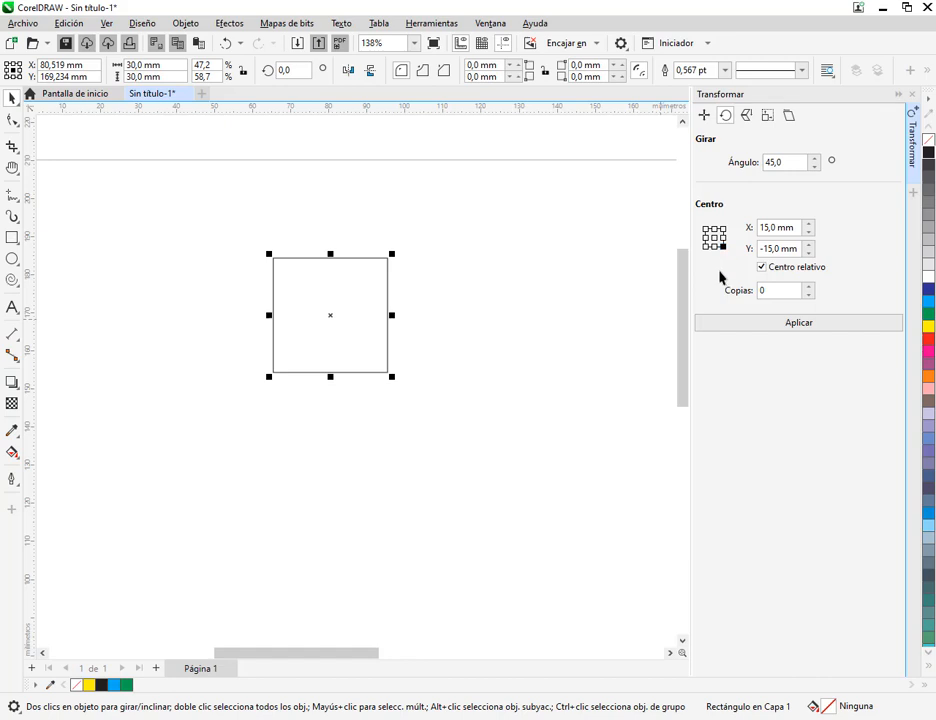
{"action": "left_click", "coordinate": [335, 348]}
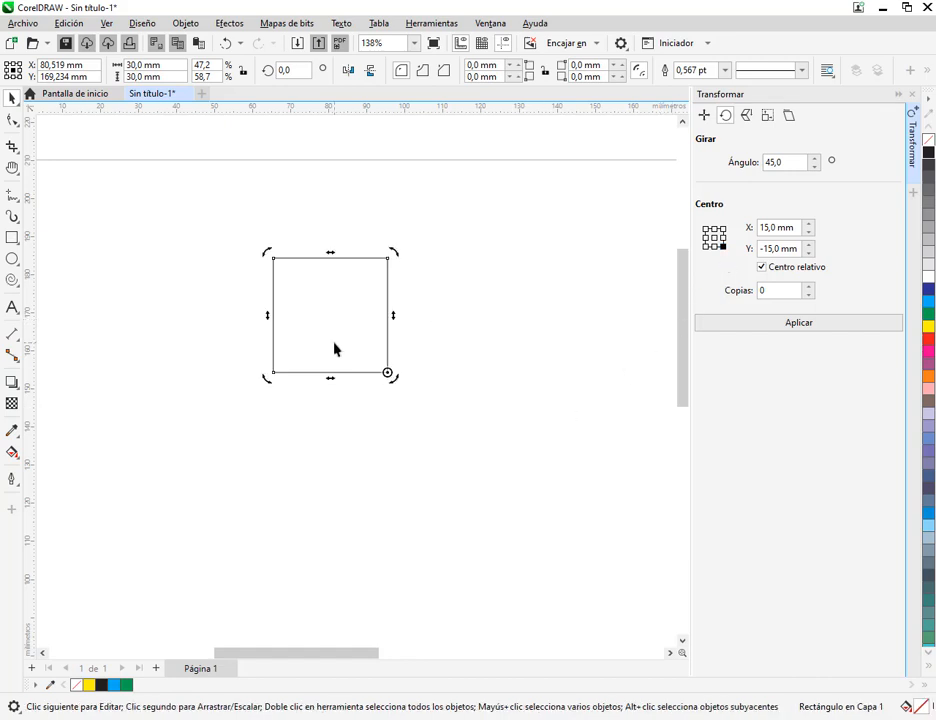
{"action": "left_click", "coordinate": [722, 238]}
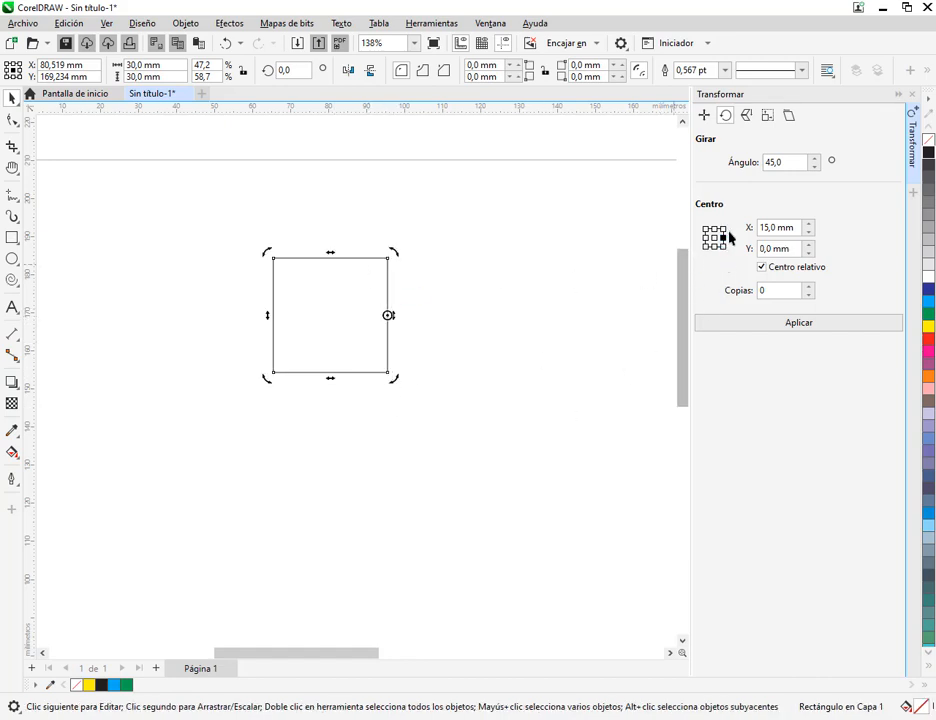
{"action": "left_click", "coordinate": [721, 230]}
{"action": "left_click", "coordinate": [714, 230]}
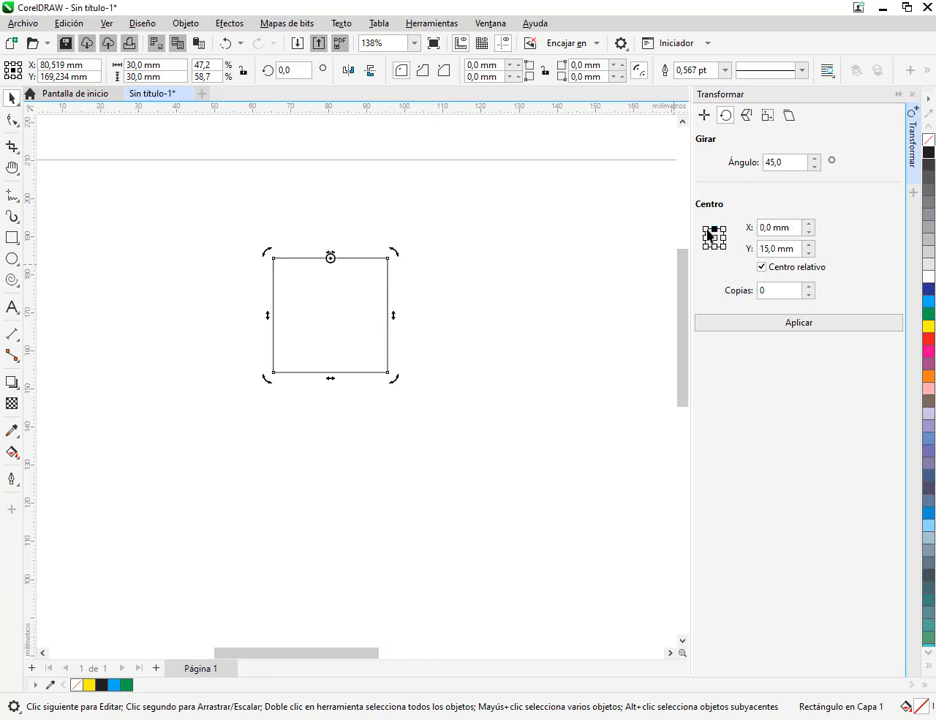
{"action": "left_click", "coordinate": [704, 230]}
{"action": "left_click", "coordinate": [705, 238]}
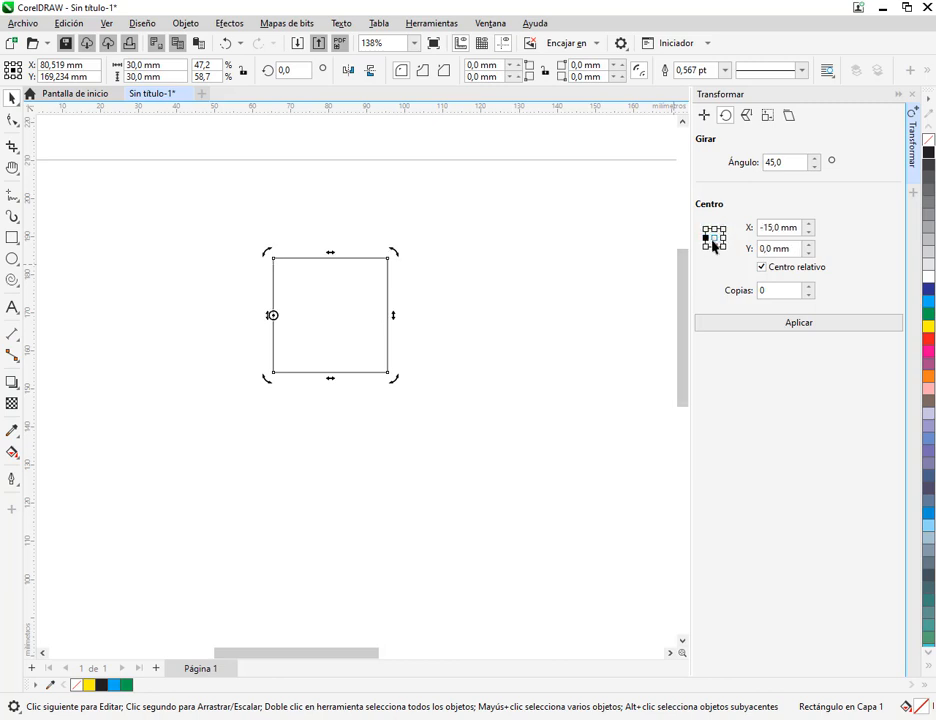
{"action": "left_click", "coordinate": [714, 238]}
{"action": "left_click", "coordinate": [714, 231]}
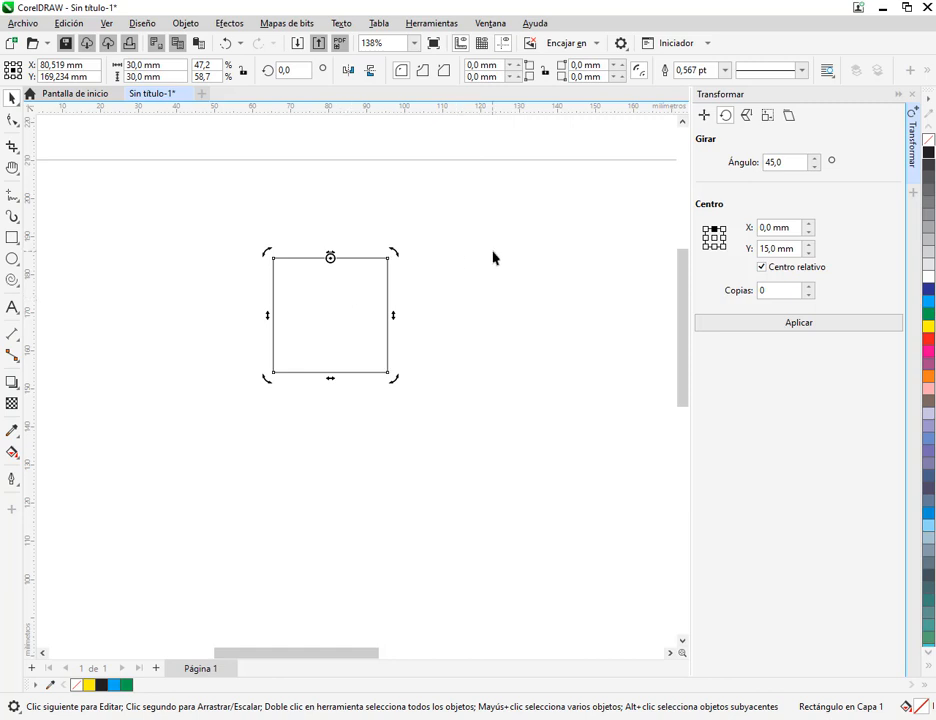
Reselect the square and set its rotation reference point back to the centre
{"action": "left_click", "coordinate": [316, 182]}
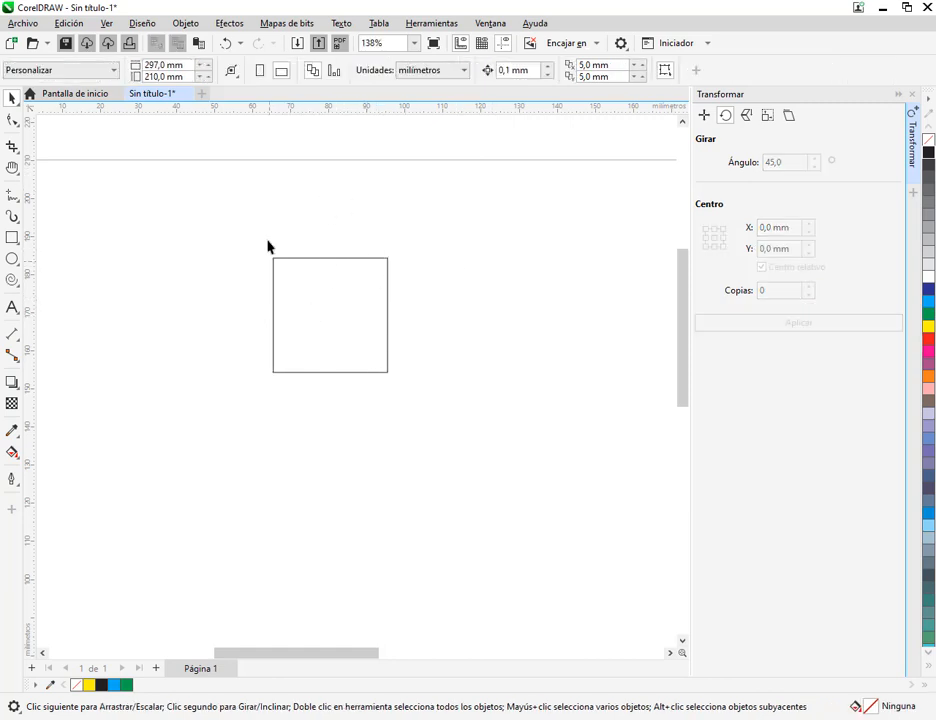
{"action": "left_click", "coordinate": [336, 318]}
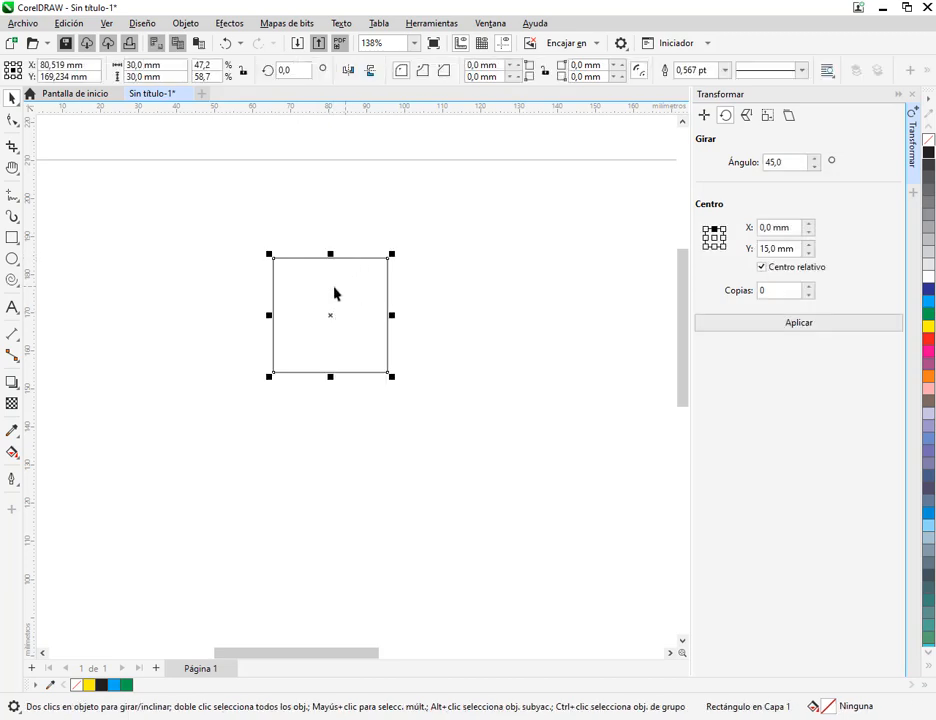
{"action": "left_click", "coordinate": [714, 237]}
Draw a thin horizontal rectangle about 10.5 by 1.3 mm and move its upper-left corner onto the square's centre
{"action": "left_click_drag", "start_coordinate": [505, 299], "coordinate": [386, 342]}
{"action": "left_click", "coordinate": [12, 237]}
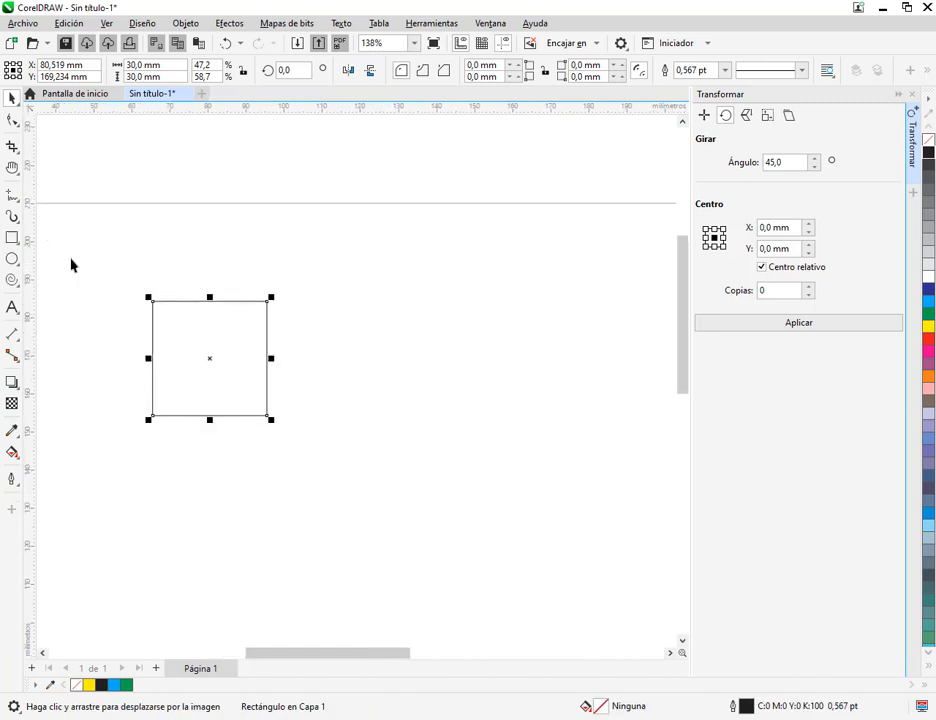
{"action": "scroll", "coordinate": [195, 362], "scroll_direction": "up", "scroll_amount": 2}
{"action": "scroll", "coordinate": [195, 362], "scroll_direction": "up", "scroll_amount": 3}
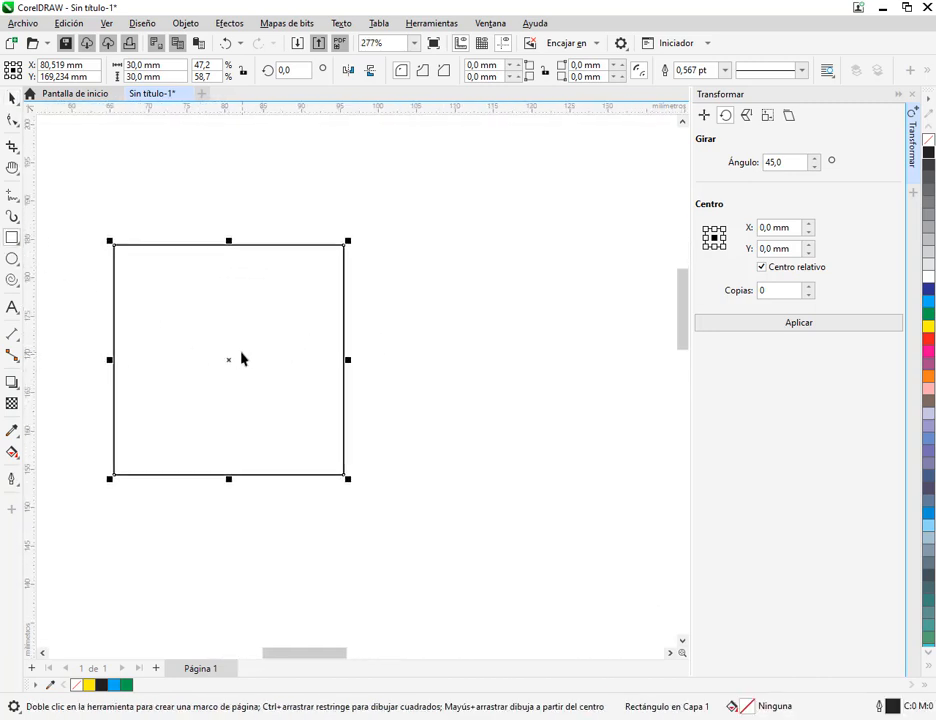
{"action": "left_click_drag", "start_coordinate": [236, 347], "coordinate": [318, 358]}
{"action": "key", "text": "space"}
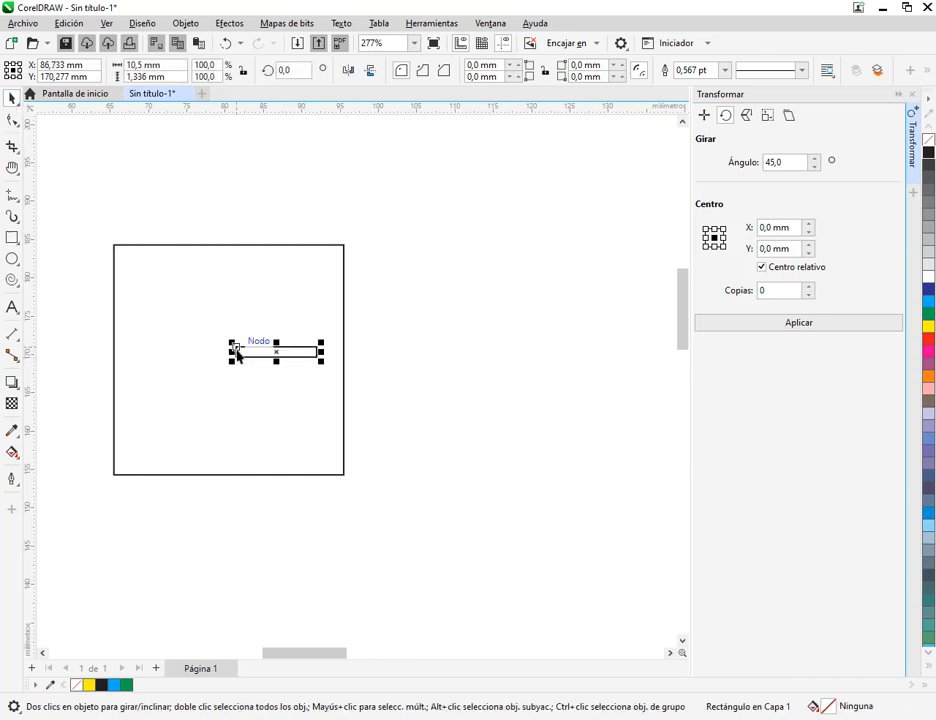
{"action": "left_click_drag", "start_coordinate": [234, 347], "coordinate": [228, 363]}
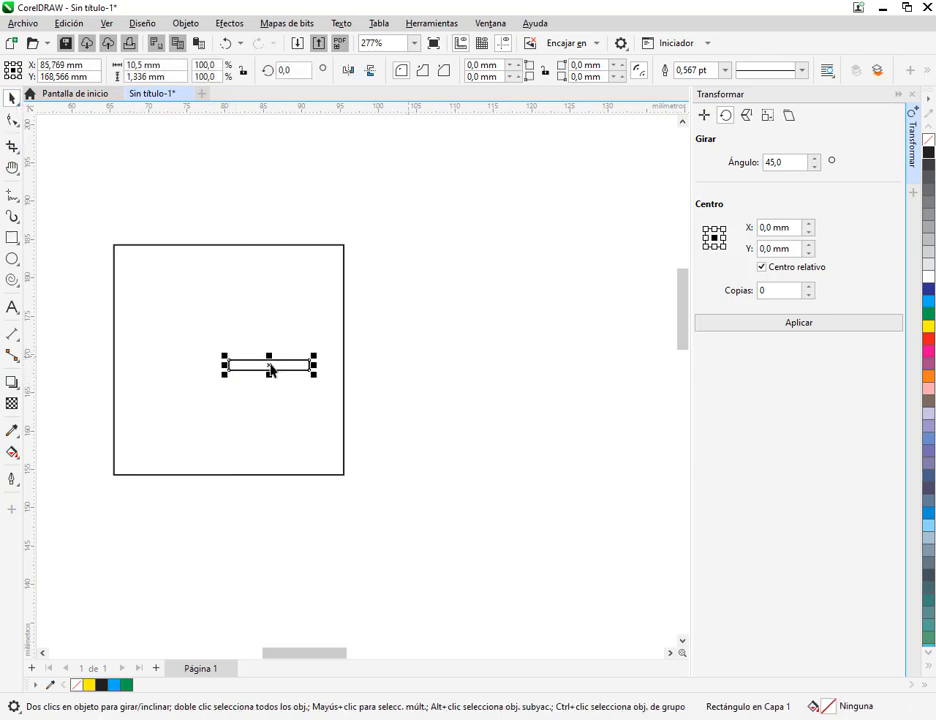
Rotate the thin rectangle freehand about its own centre and undo that rotation
{"action": "scroll", "coordinate": [270, 370], "scroll_direction": "up", "scroll_amount": 2}
{"action": "left_click", "coordinate": [309, 364]}
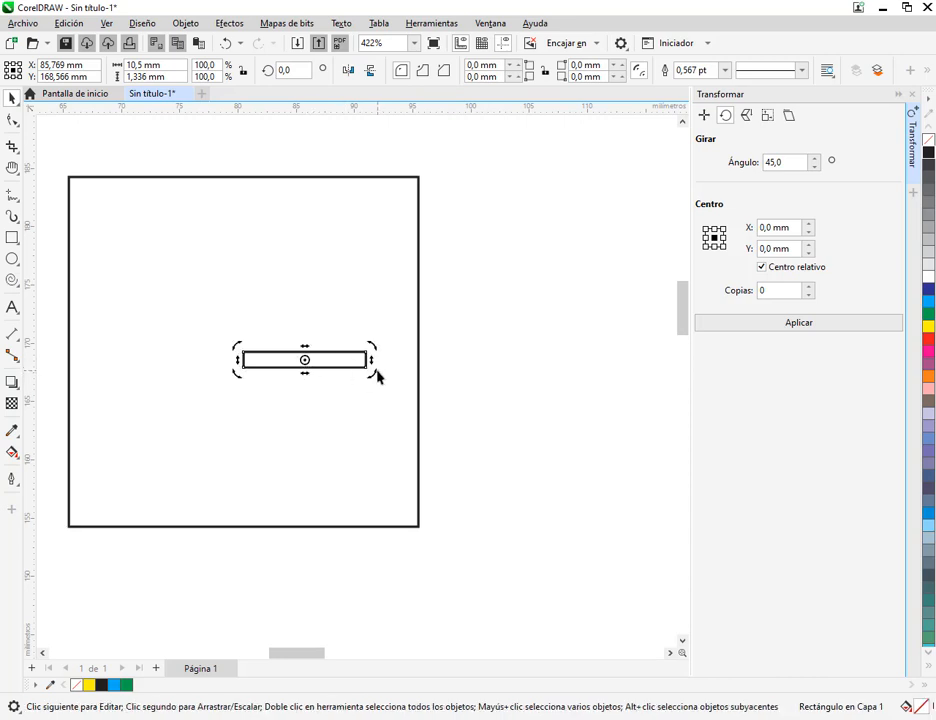
{"action": "left_click_drag", "start_coordinate": [378, 376], "coordinate": [376, 324]}
{"action": "key", "text": "ctrl+z"}
{"action": "mouse_move", "coordinate": [303, 360]}
{"action": "left_mouse_down"}
{"action": "mouse_move", "coordinate": [269, 361]}
{"action": "mouse_move", "coordinate": [302, 359]}
{"action": "left_mouse_up"}
{"action": "left_click", "coordinate": [303, 362]}
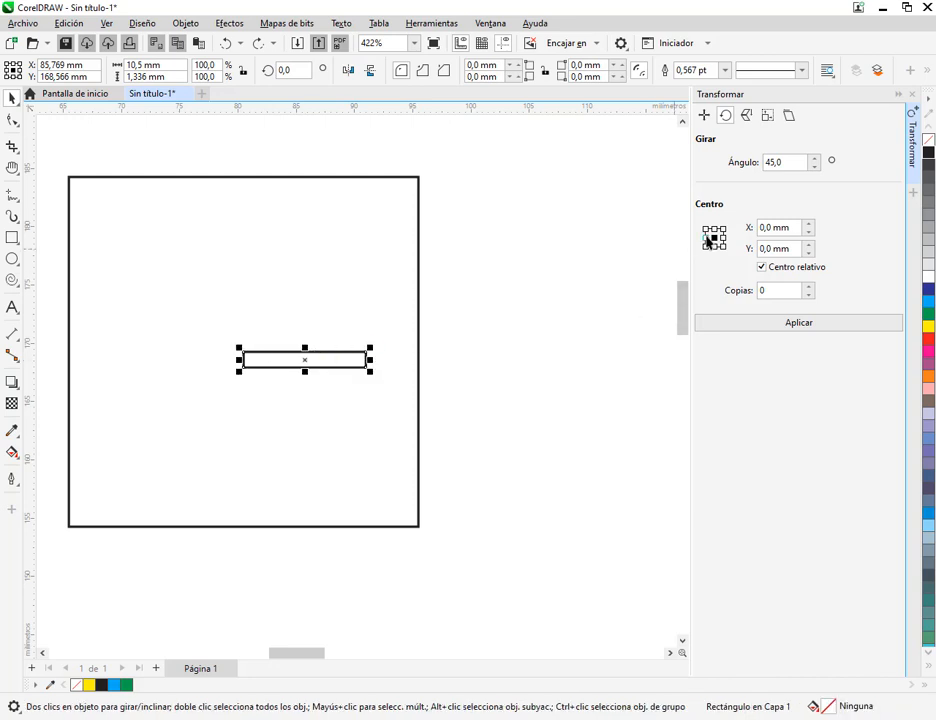
Set the thin rectangle's rotation centre to the midpoint of its left edge and rotate it freehand to about 210°
{"action": "left_click", "coordinate": [705, 238]}
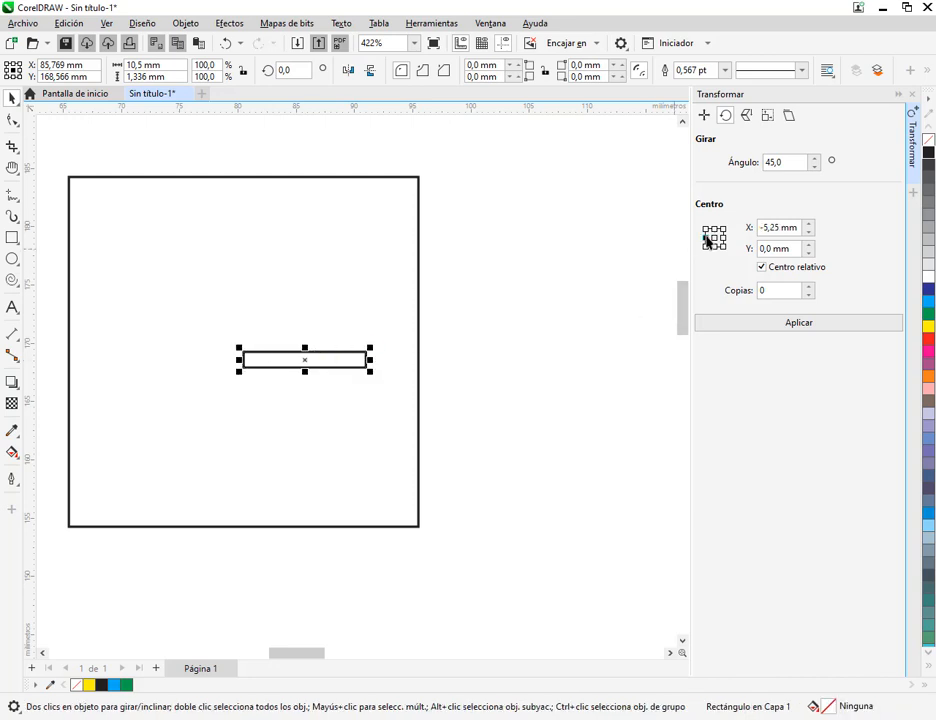
{"action": "left_click", "coordinate": [247, 367]}
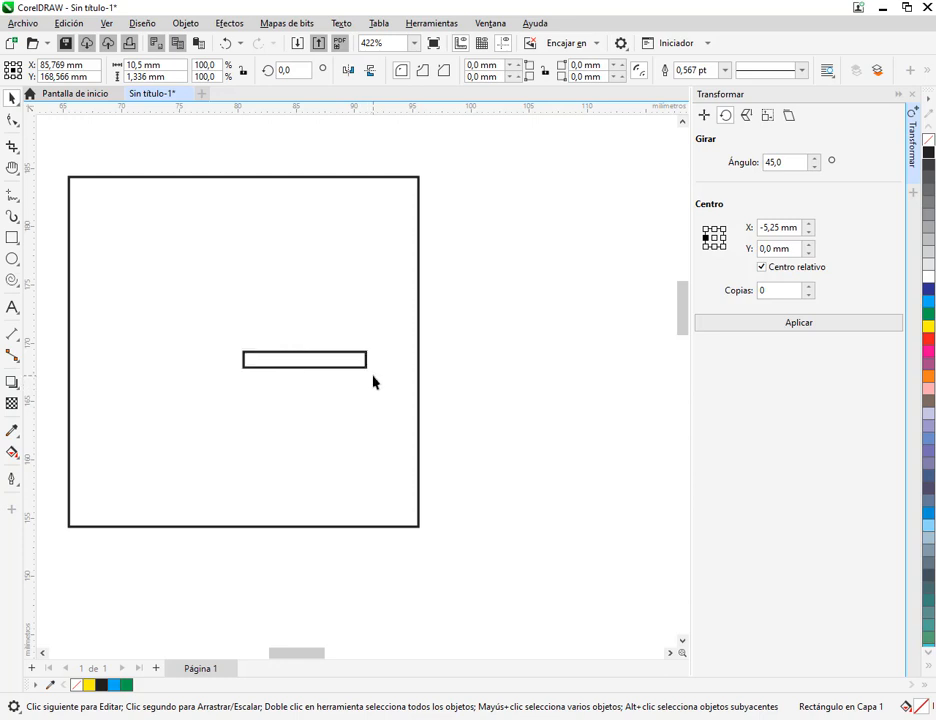
{"action": "left_click_drag", "start_coordinate": [373, 382], "coordinate": [131, 450]}
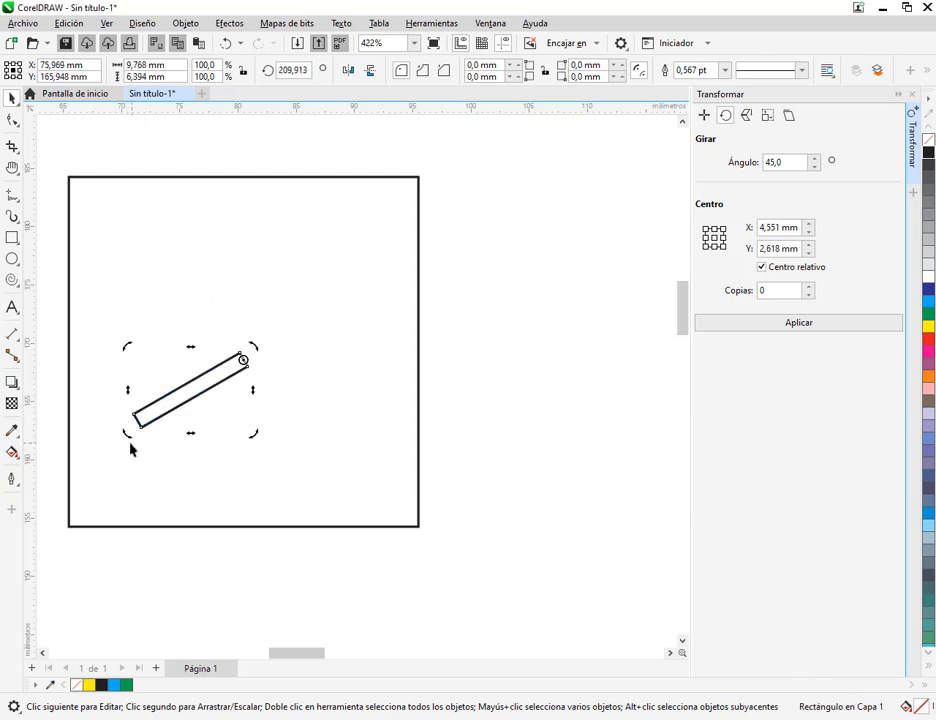
Rotate the thin rectangle freehand about its end point to about 322°, followed by about 84°
{"action": "left_click", "coordinate": [121, 435]}
{"action": "left_click", "coordinate": [192, 389]}
{"action": "left_click", "coordinate": [201, 391]}
{"action": "left_click_drag", "start_coordinate": [130, 440], "coordinate": [346, 452]}
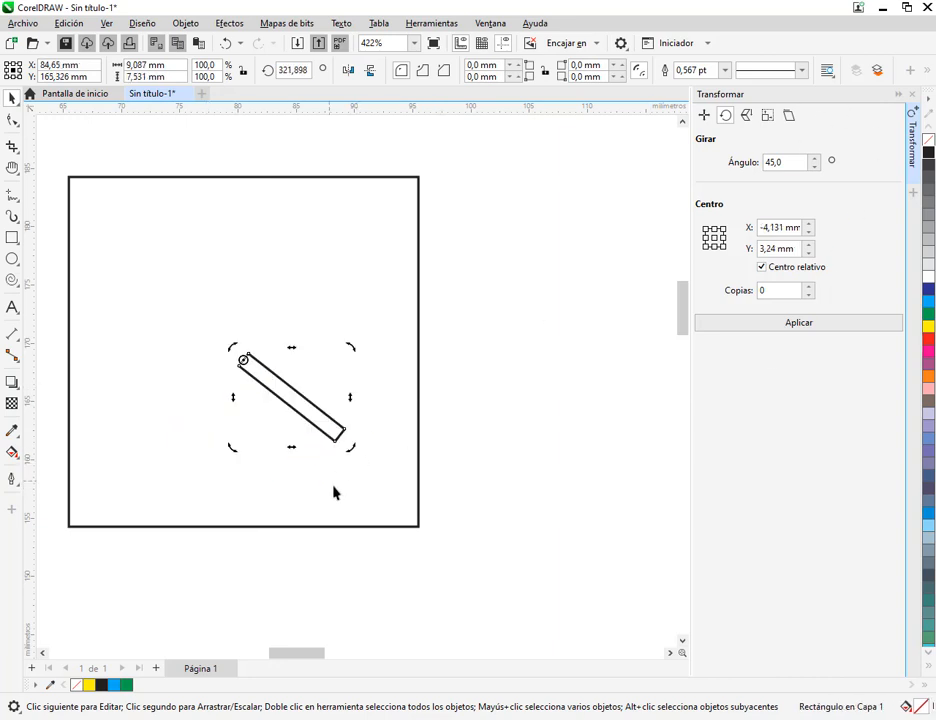
{"action": "left_click_drag", "start_coordinate": [352, 349], "coordinate": [136, 233]}
Set the number of copies to 1 and apply the 45° rotation seven times to form an eight-arm star, leaving nothing selected
{"action": "left_click", "coordinate": [808, 290]}
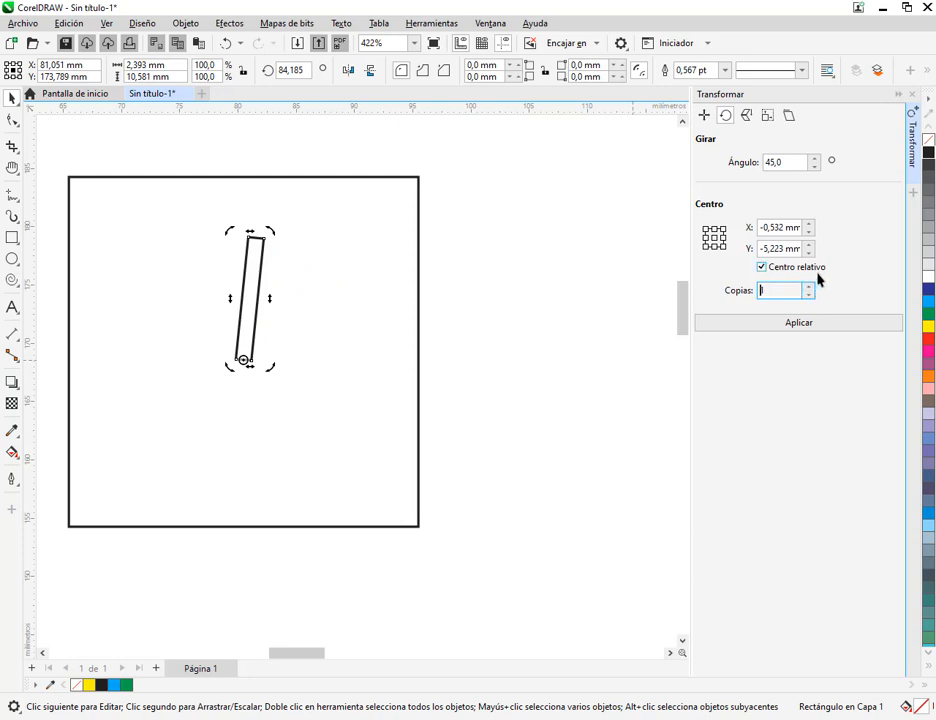
{"action": "left_click", "coordinate": [744, 324]}
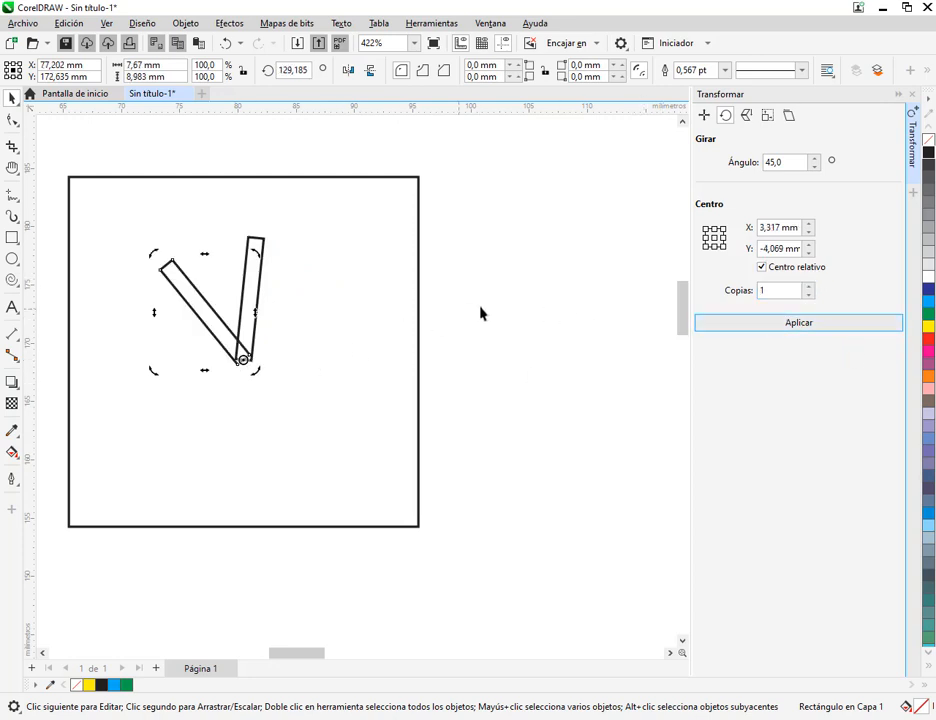
{"action": "left_click", "coordinate": [797, 324]}
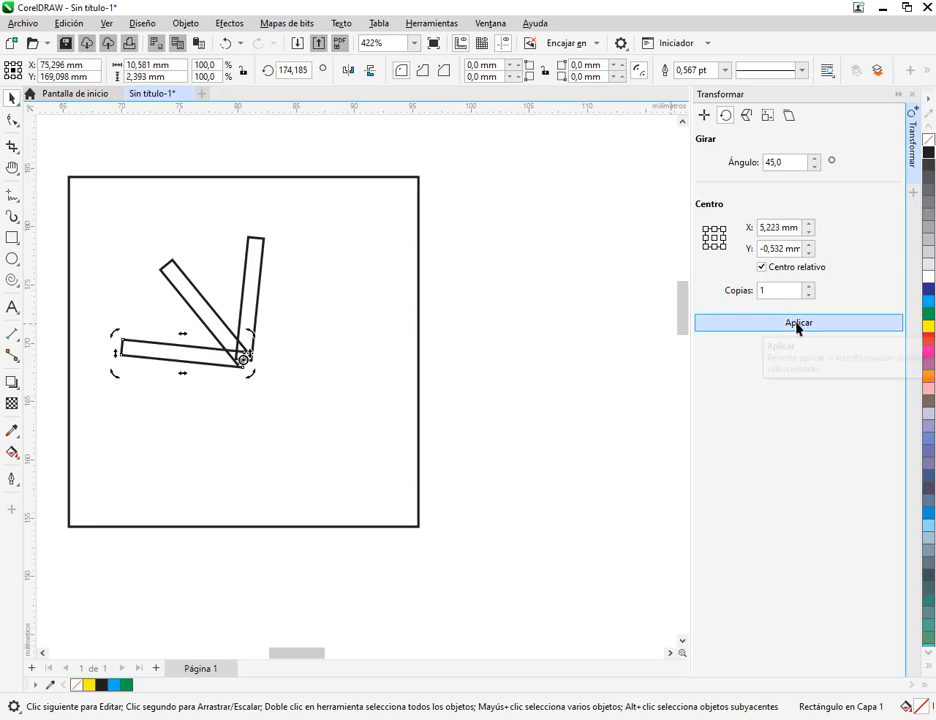
{"action": "left_click", "coordinate": [797, 324]}
{"action": "left_click", "coordinate": [797, 324]}
{"action": "left_click", "coordinate": [797, 324]}
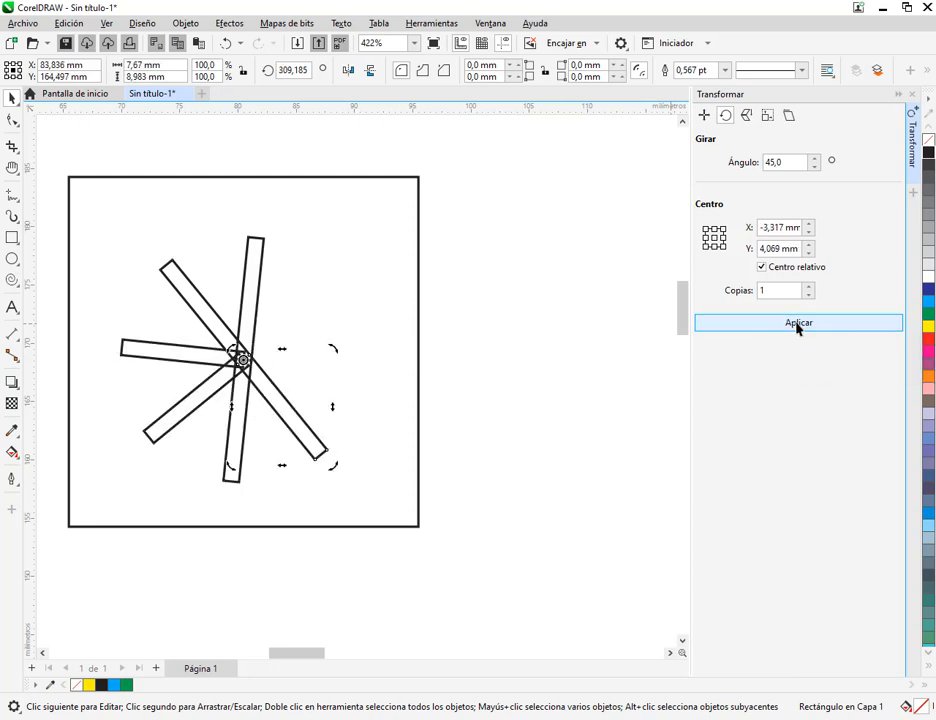
{"action": "left_click", "coordinate": [797, 324]}
{"action": "left_click", "coordinate": [797, 324]}
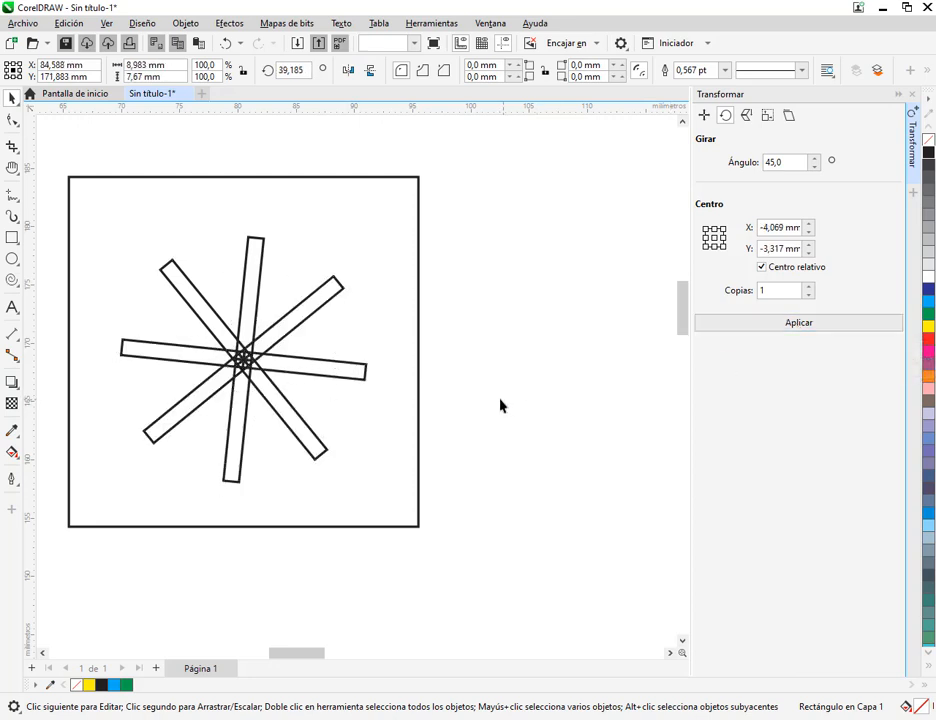
{"action": "left_click", "coordinate": [349, 327]}
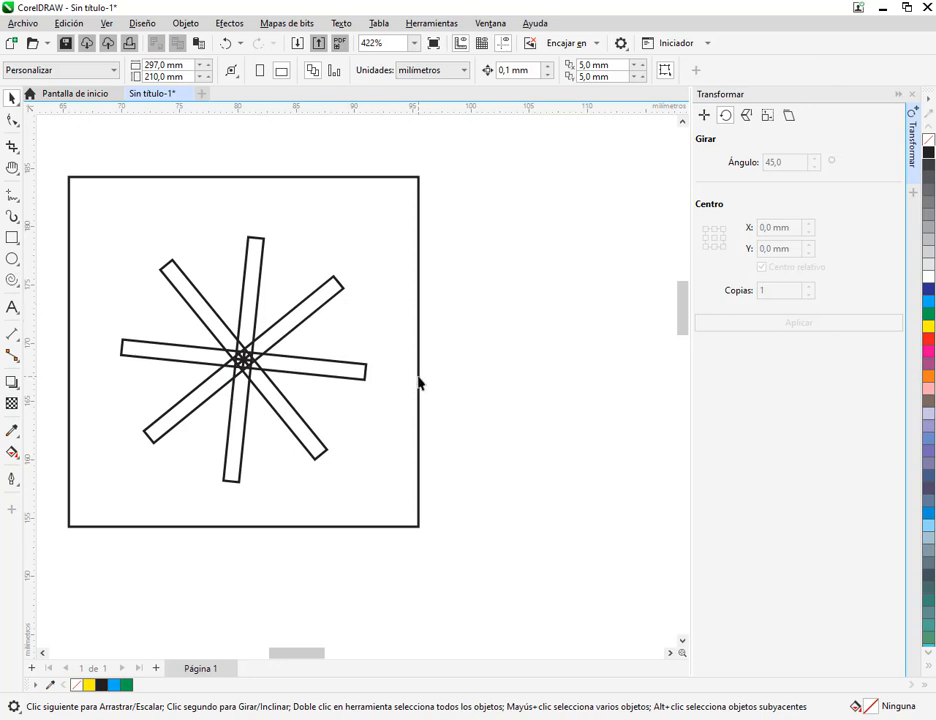
{"action": "scroll", "coordinate": [419, 382], "scroll_direction": "down", "scroll_amount": 5}
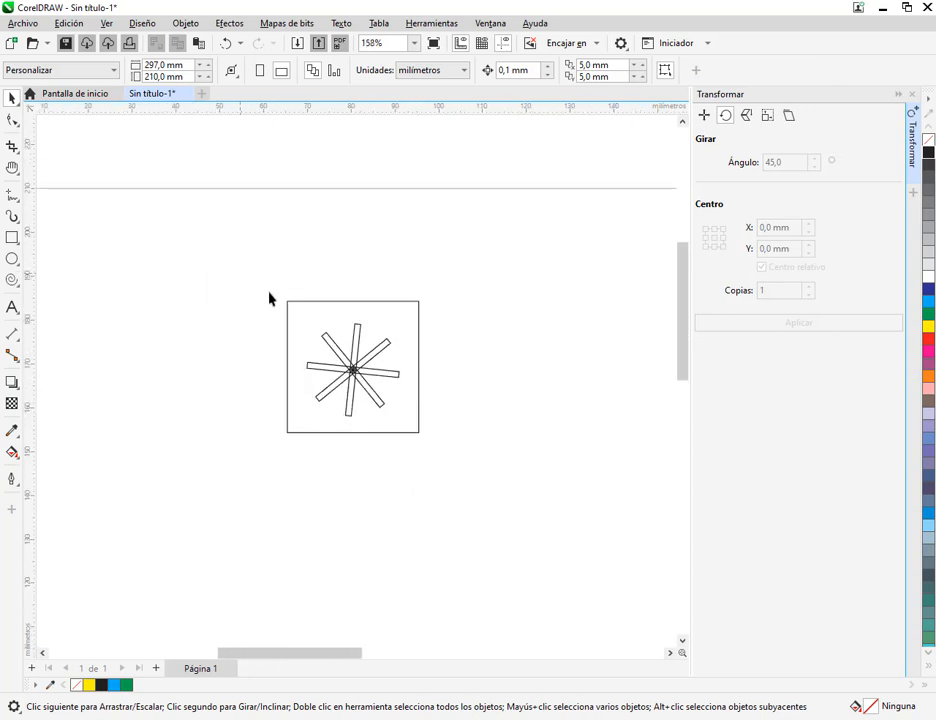
Delete the eight-arm star inside the square and show the Escalar y reflejar settings for the square
{"action": "left_click_drag", "start_coordinate": [243, 274], "coordinate": [418, 443]}
{"action": "key", "text": "Delete"}
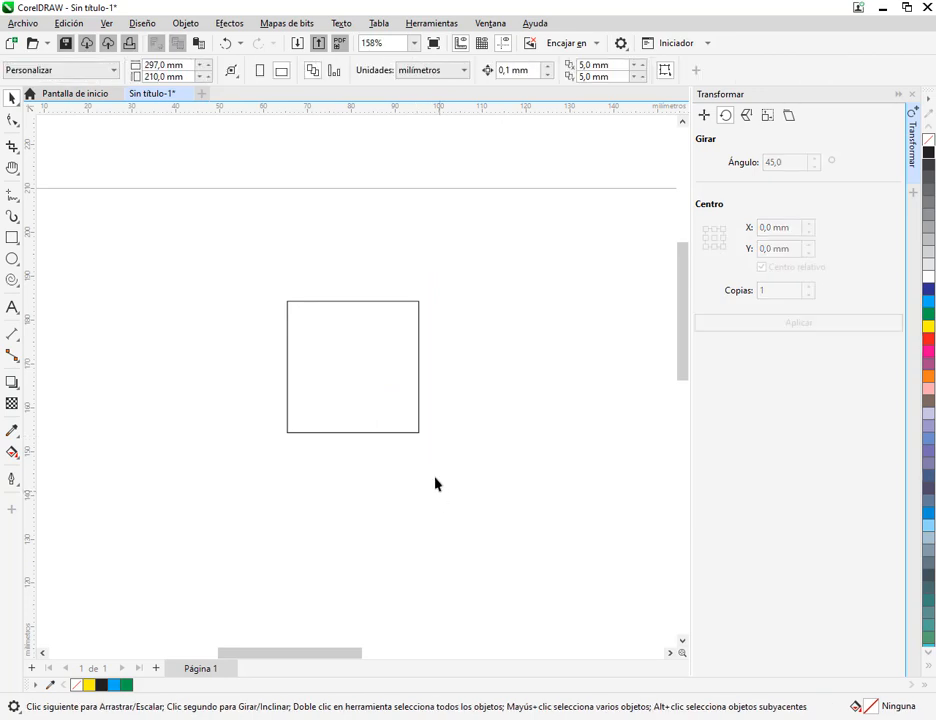
{"action": "left_click", "coordinate": [362, 382]}
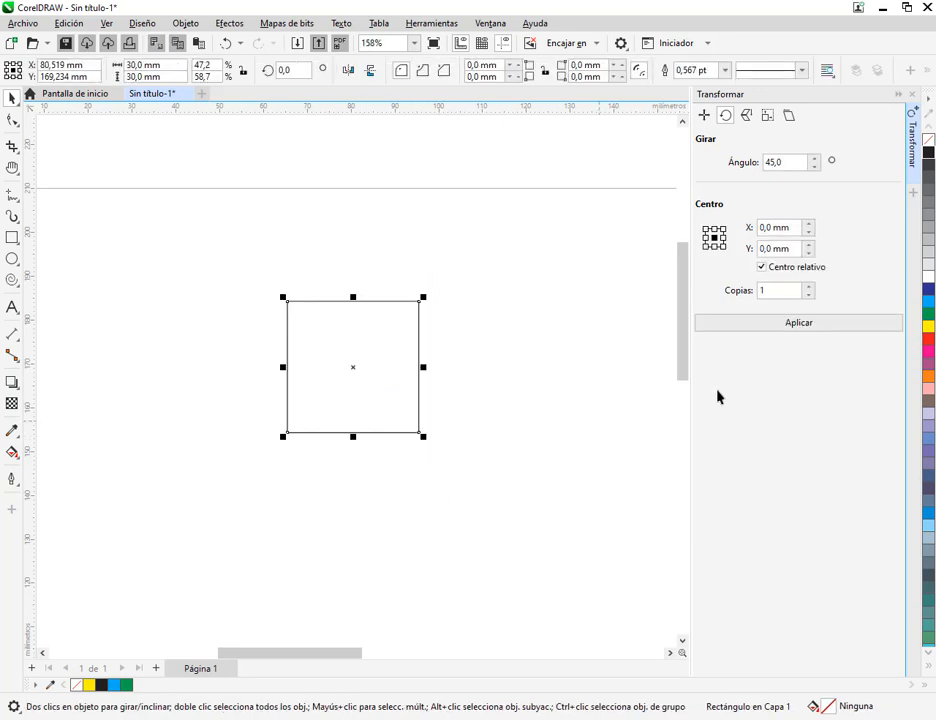
{"action": "left_click", "coordinate": [705, 116]}
{"action": "left_click", "coordinate": [725, 116]}
{"action": "left_click_drag", "start_coordinate": [448, 410], "coordinate": [392, 396]}
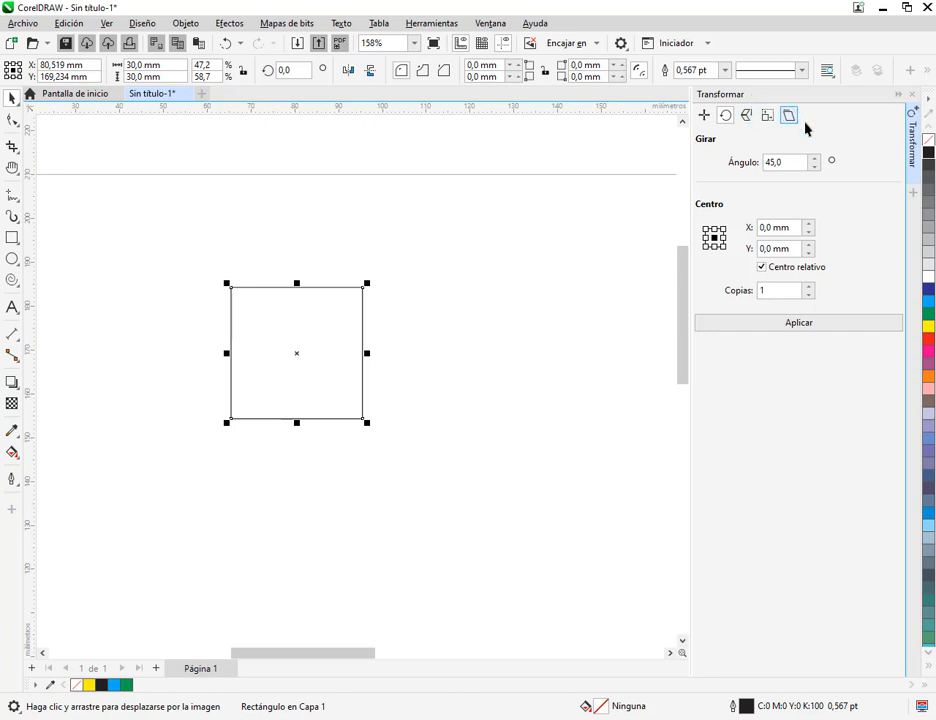
{"action": "left_click", "coordinate": [746, 116]}
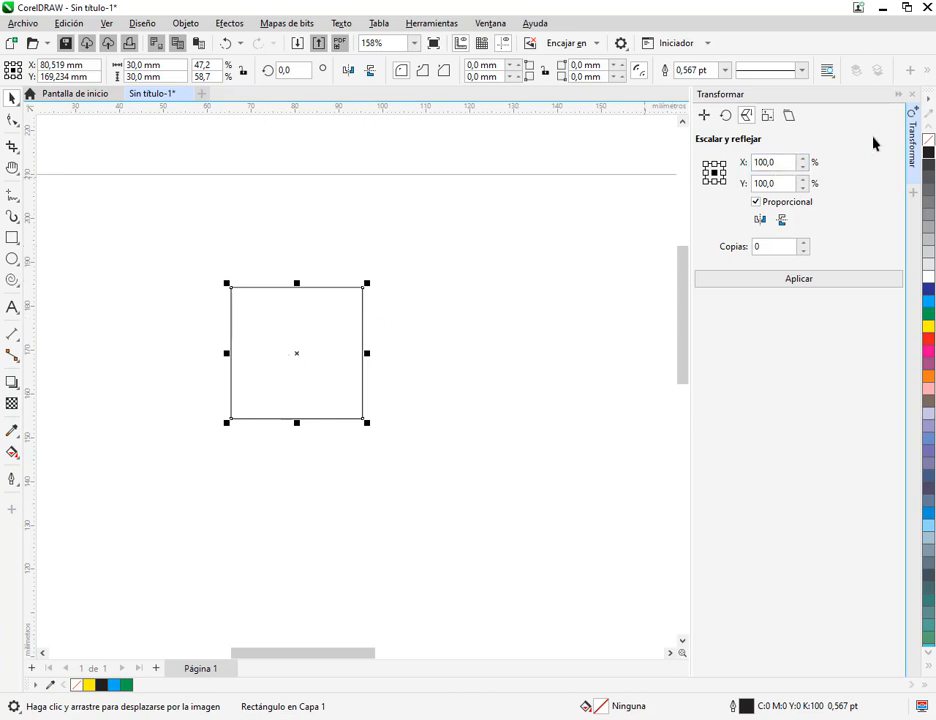
Draw a four-turn spiral about 31 mm wide below the square and move it to about X 107.5 mm, Y 121 mm
{"action": "scroll", "coordinate": [390, 388], "scroll_direction": "down", "scroll_amount": 3}
{"action": "left_click_drag", "start_coordinate": [406, 455], "coordinate": [377, 344]}
{"action": "left_click", "coordinate": [483, 360]}
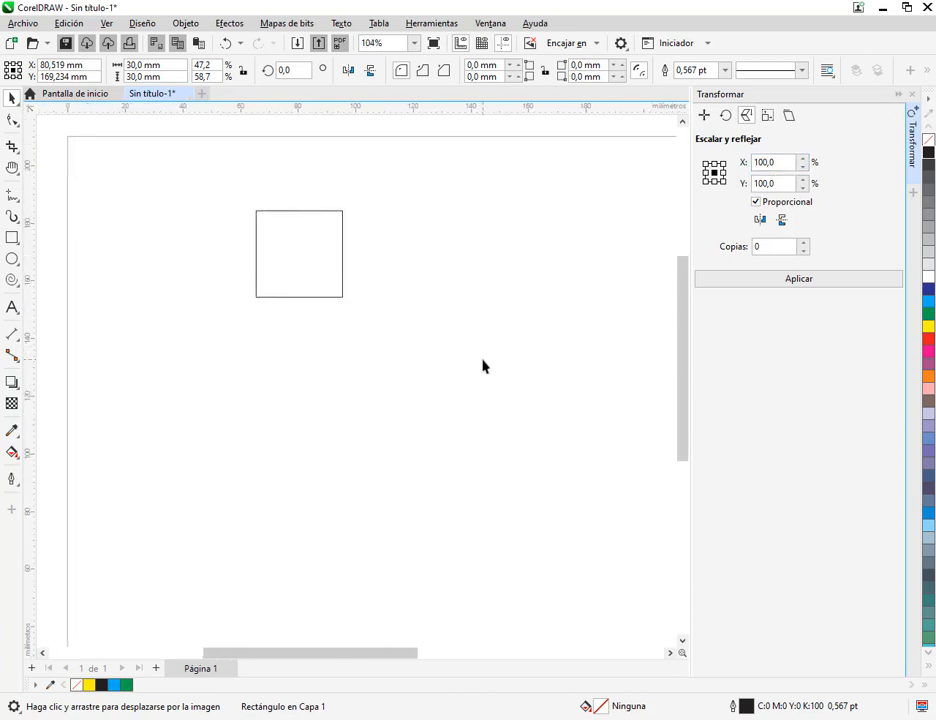
{"action": "left_click", "coordinate": [8, 283]}
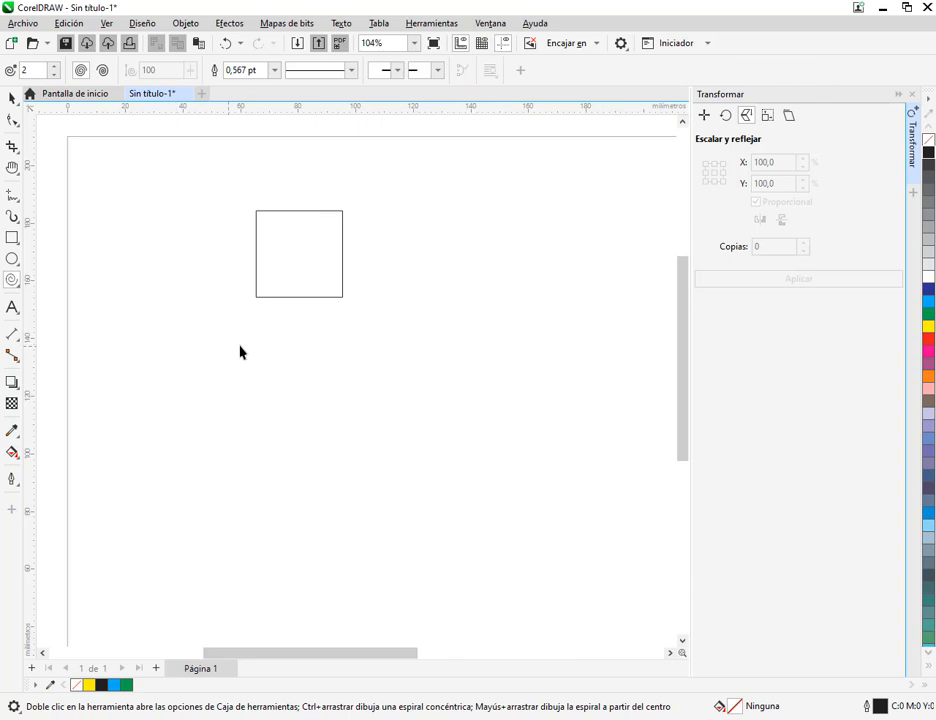
{"action": "left_click", "coordinate": [54, 67]}
{"action": "left_click", "coordinate": [54, 67]}
{"action": "left_click_drag", "start_coordinate": [290, 374], "coordinate": [381, 461]}
{"action": "key", "text": "space"}
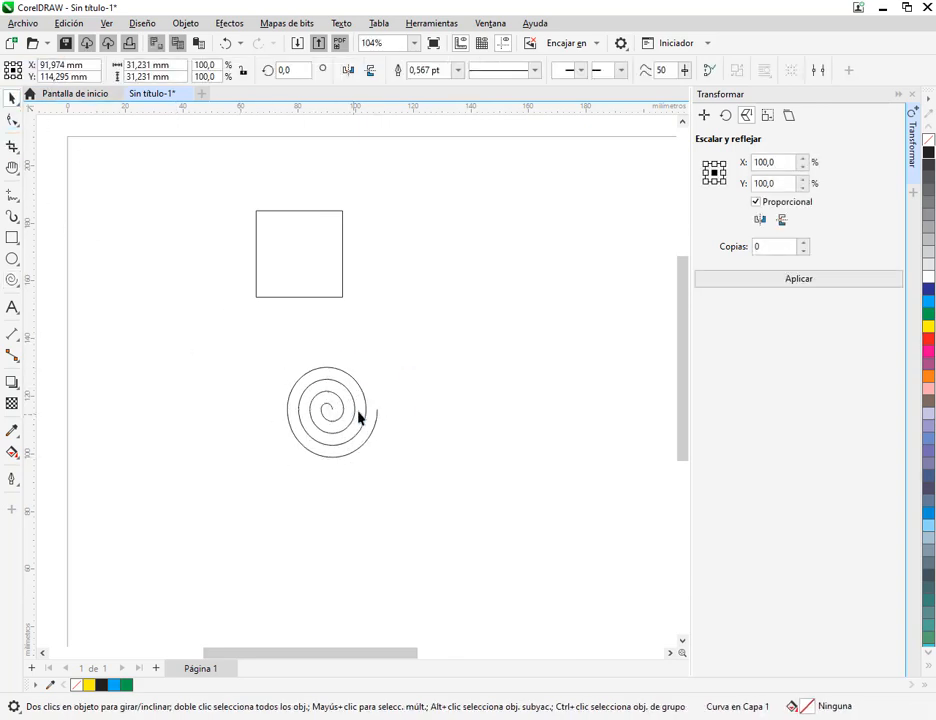
{"action": "left_click_drag", "start_coordinate": [359, 418], "coordinate": [403, 399]}
{"action": "scroll", "coordinate": [402, 407], "scroll_direction": "up", "scroll_amount": 2}
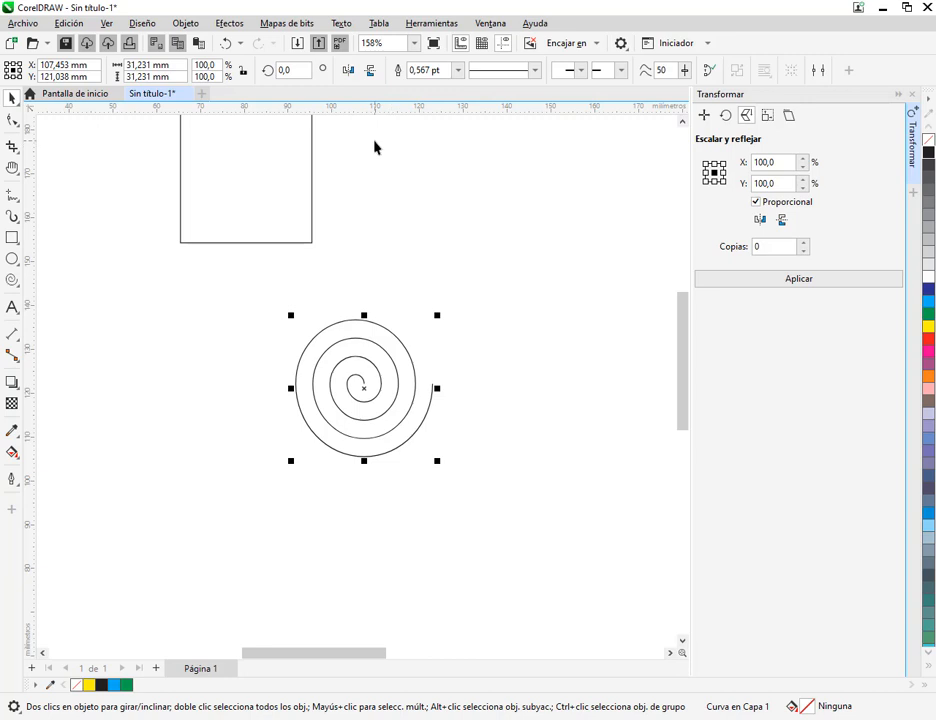
Mirror the spiral horizontally and back to its original orientation, repeating the flip for comparison
{"action": "left_click", "coordinate": [348, 72]}
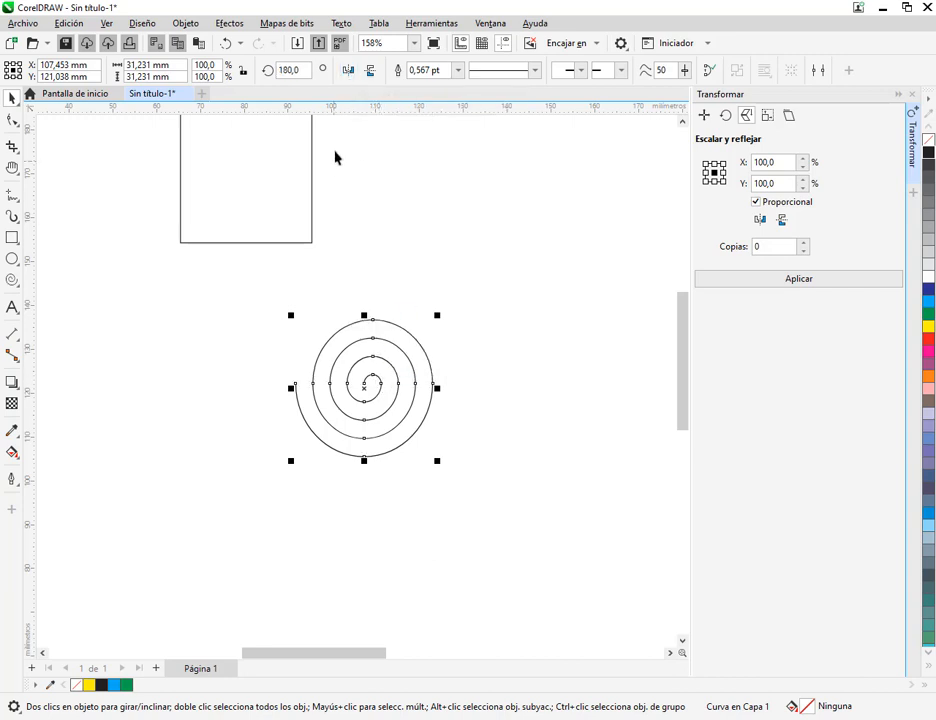
{"action": "left_click", "coordinate": [350, 72]}
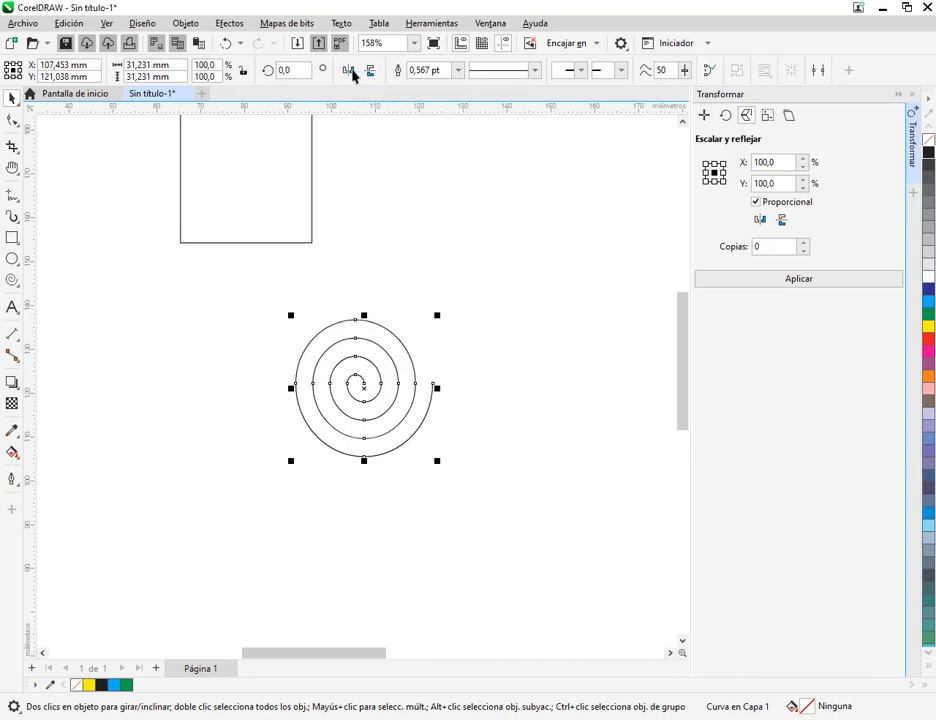
{"action": "left_click", "coordinate": [350, 72]}
{"action": "left_click", "coordinate": [350, 72]}
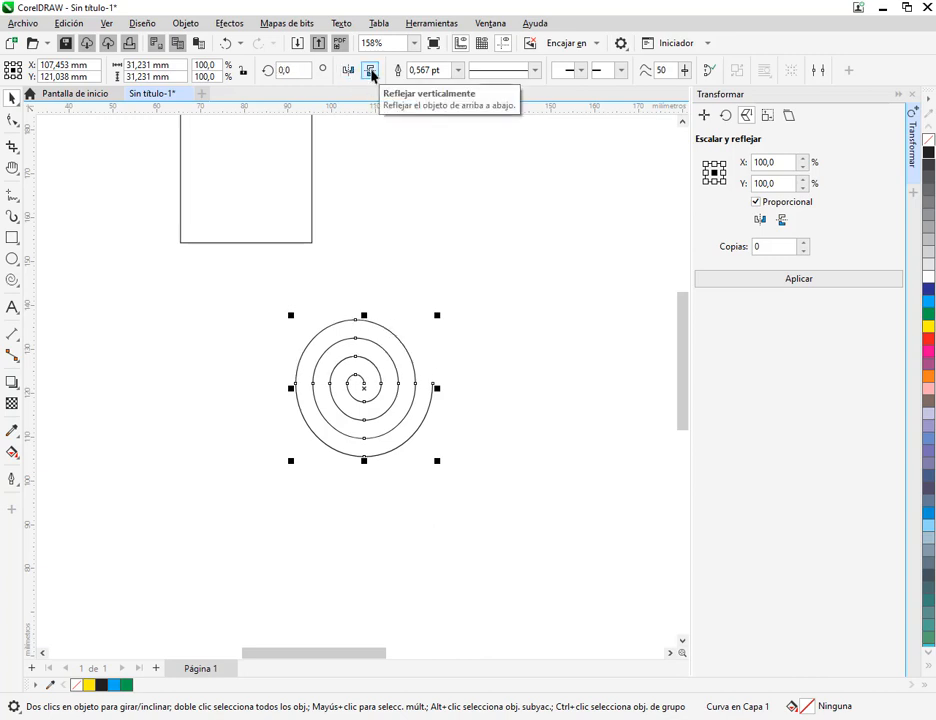
Mirror the spiral vertically and back to its original orientation, repeating the flip for comparison
{"action": "left_click", "coordinate": [371, 72]}
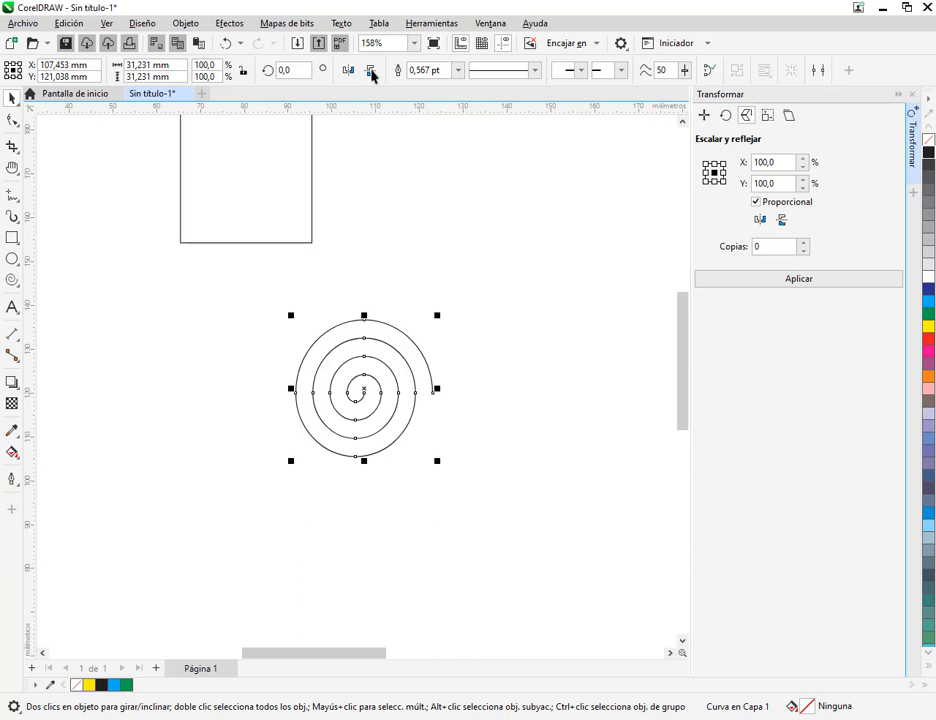
{"action": "left_click", "coordinate": [374, 74]}
{"action": "left_click", "coordinate": [375, 75]}
{"action": "left_click", "coordinate": [373, 76]}
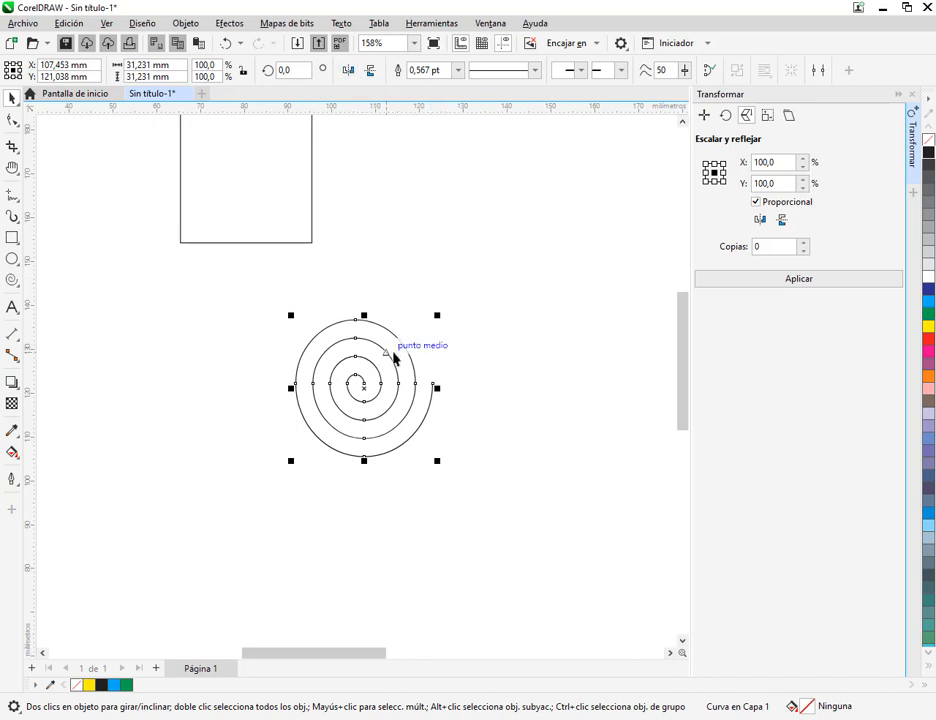
Move the spiral slightly to about X 105 mm, Y 123.5 mm and mirror it horizontally so its outer end faces left
{"action": "left_click_drag", "start_coordinate": [391, 355], "coordinate": [381, 345]}
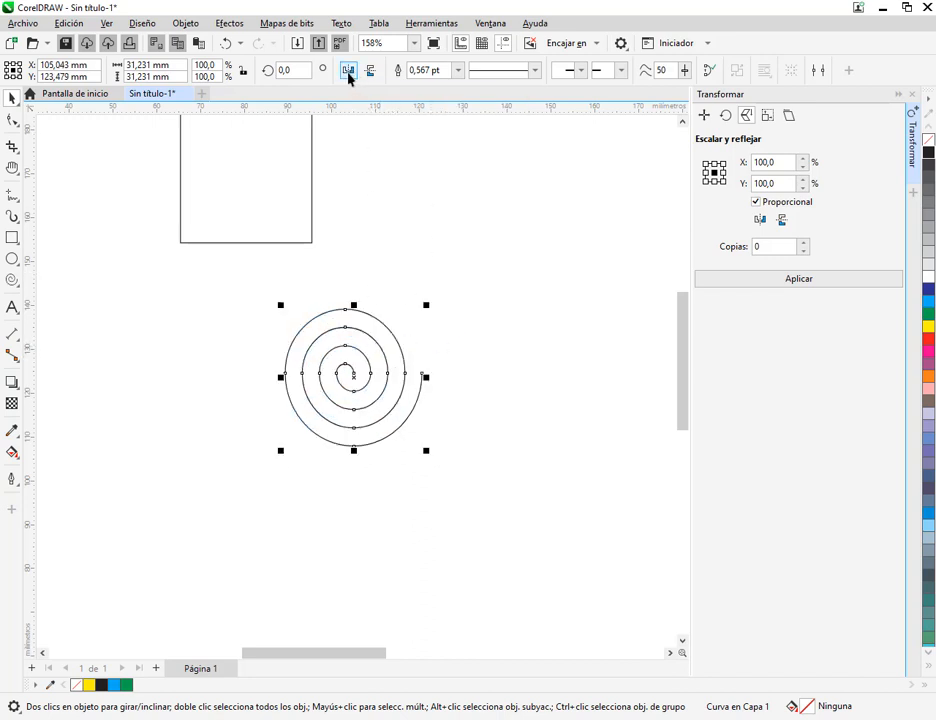
{"action": "left_click", "coordinate": [347, 72]}
{"action": "left_click", "coordinate": [346, 73]}
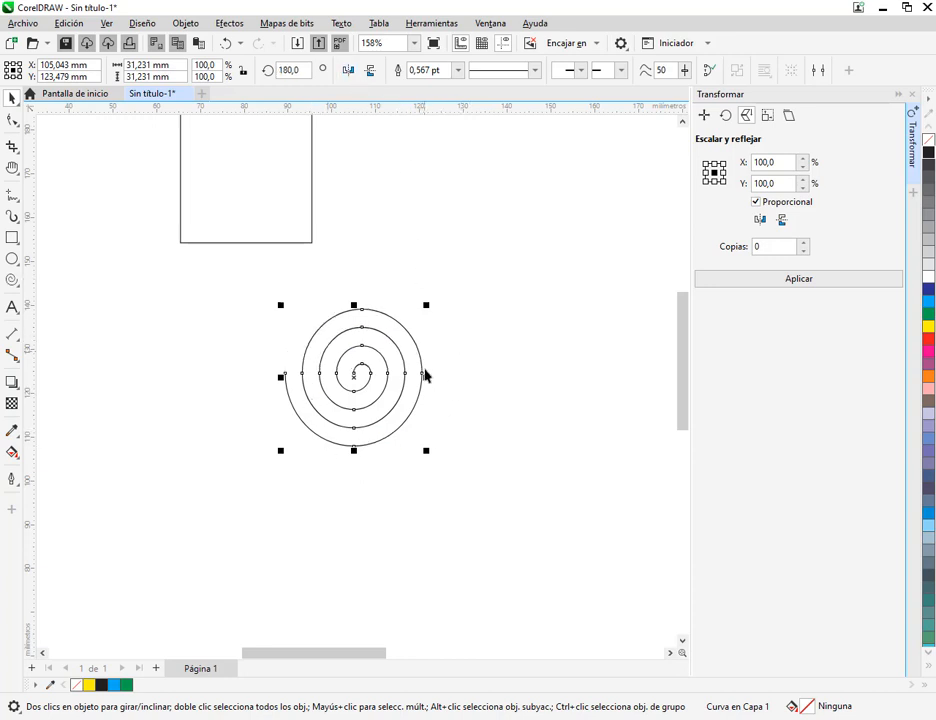
Create 1 horizontally mirrored copy of the spiral about its right-middle reference point, leaving nothing selected
{"action": "left_click", "coordinate": [476, 384]}
{"action": "key", "text": "ctrl+z"}
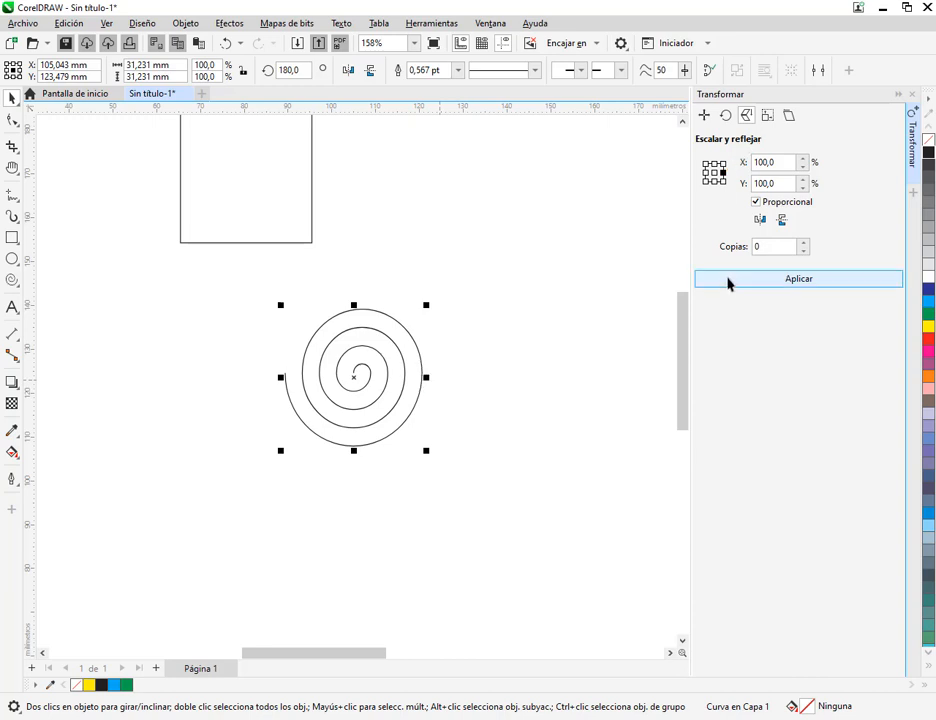
{"action": "left_click", "coordinate": [803, 242]}
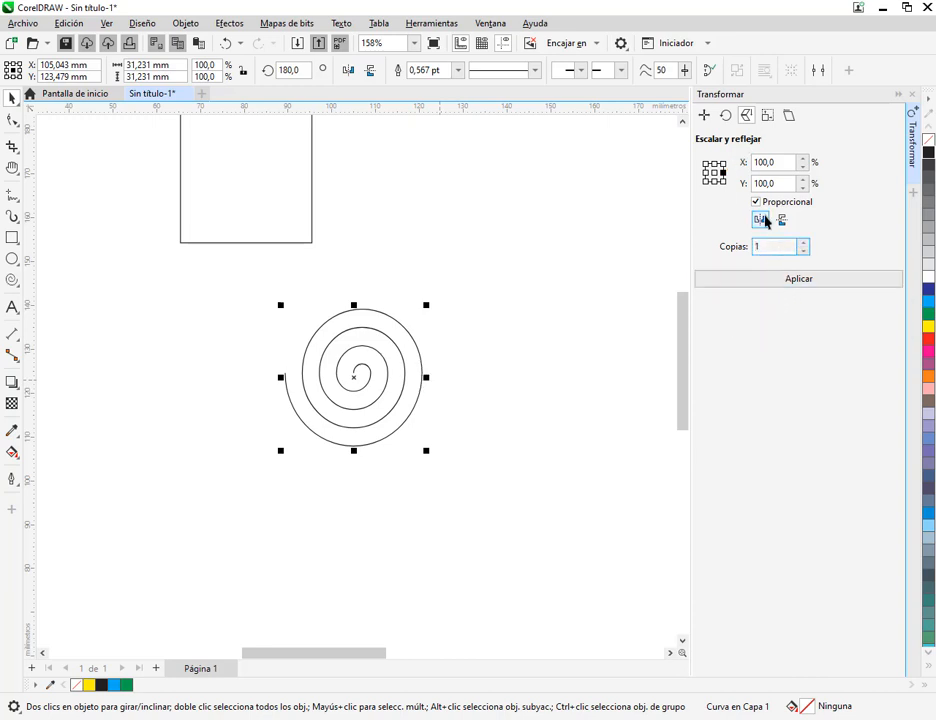
{"action": "left_click", "coordinate": [762, 220]}
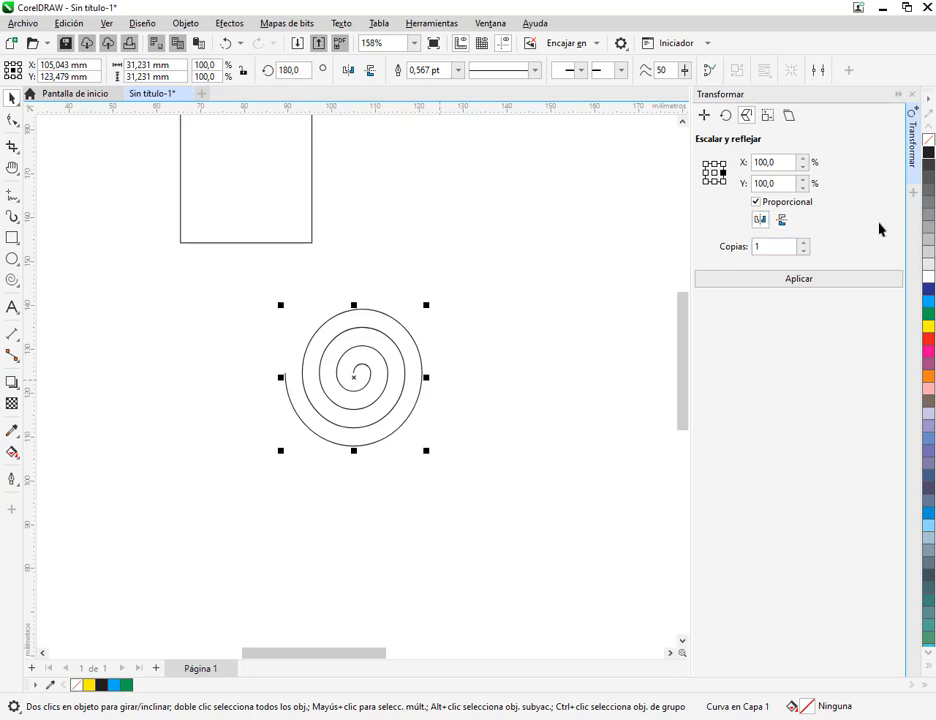
{"action": "left_click", "coordinate": [821, 284]}
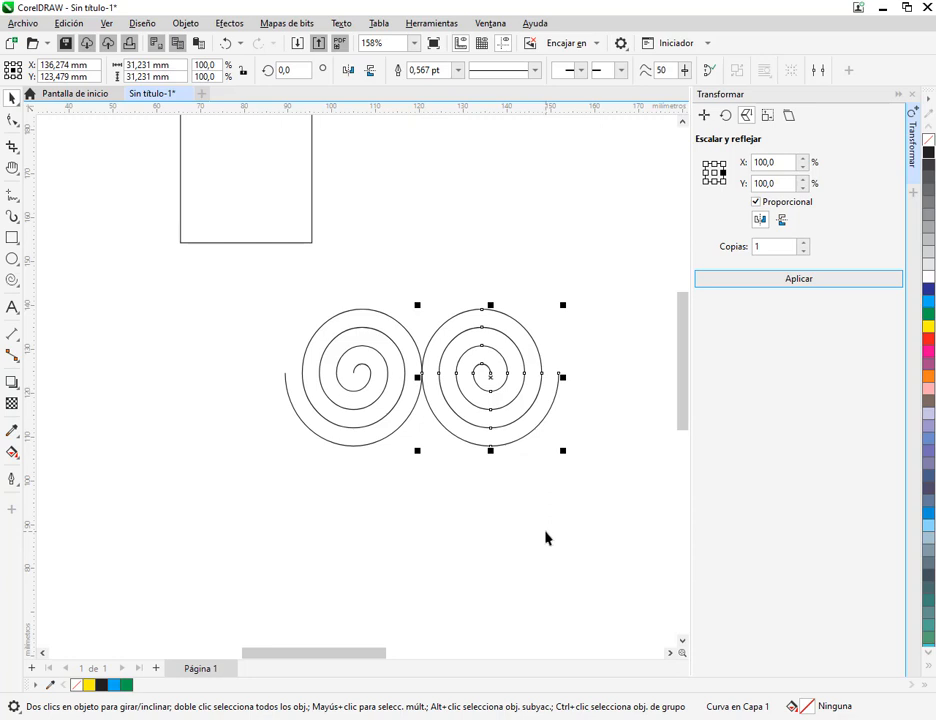
{"action": "left_click", "coordinate": [510, 496]}
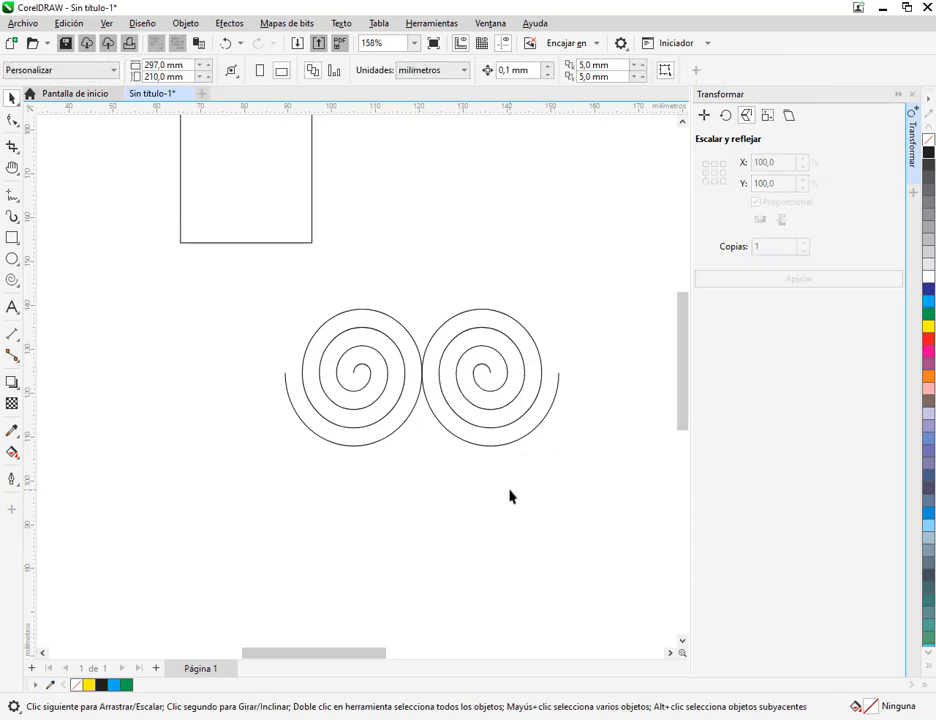
Select both spirals and set the bottom-centre point as their mirroring reference
{"action": "left_click", "coordinate": [462, 364]}
{"action": "left_click_drag", "start_coordinate": [244, 278], "coordinate": [598, 486]}
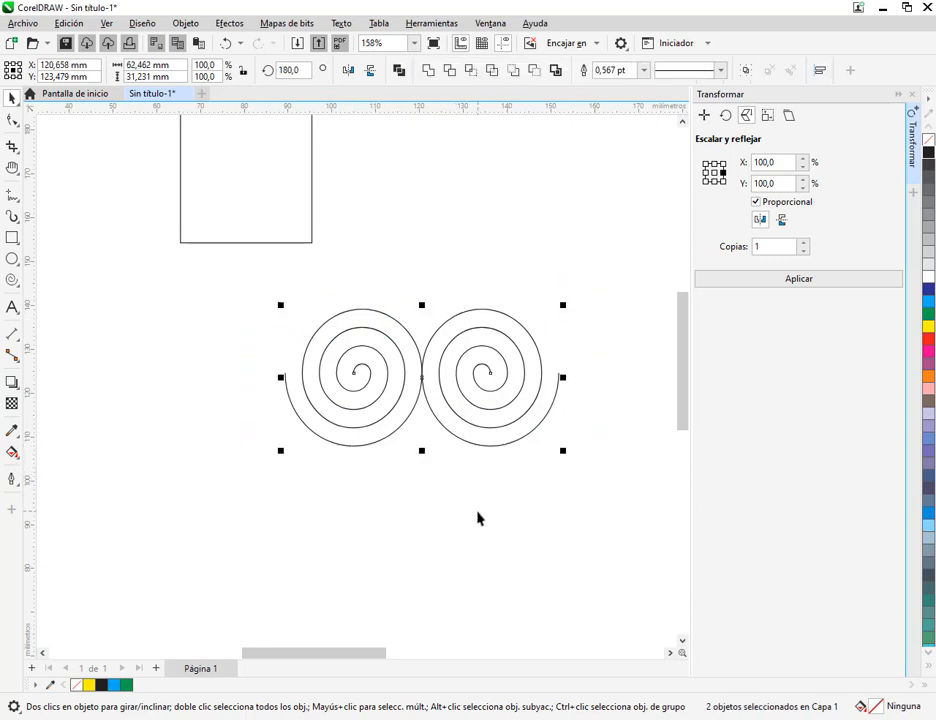
{"action": "left_click_drag", "start_coordinate": [472, 505], "coordinate": [456, 479]}
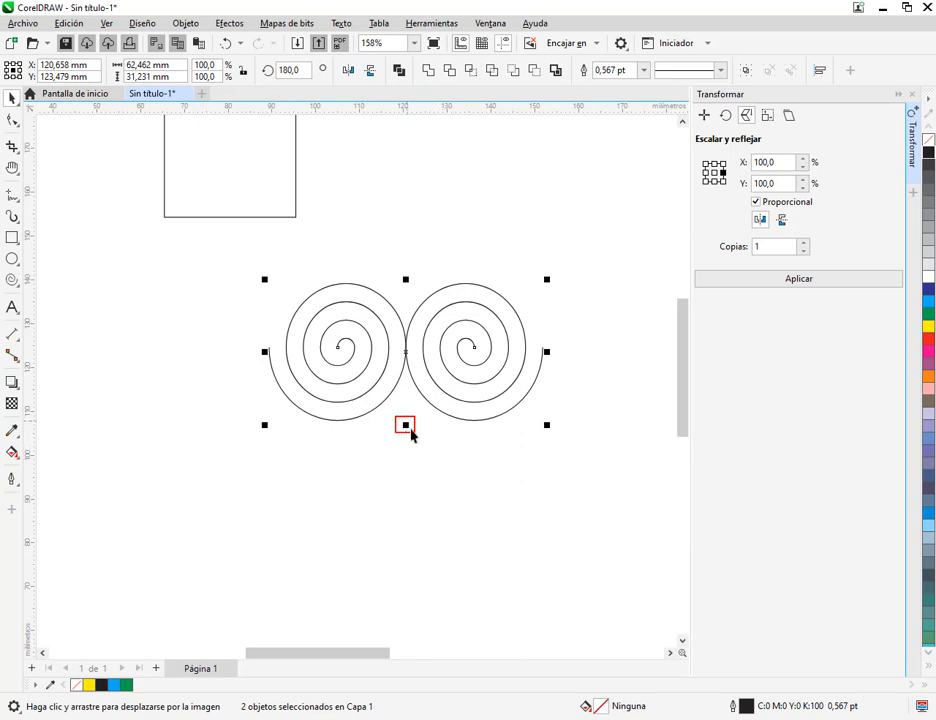
{"action": "left_click_drag", "start_coordinate": [290, 434], "coordinate": [538, 583]}
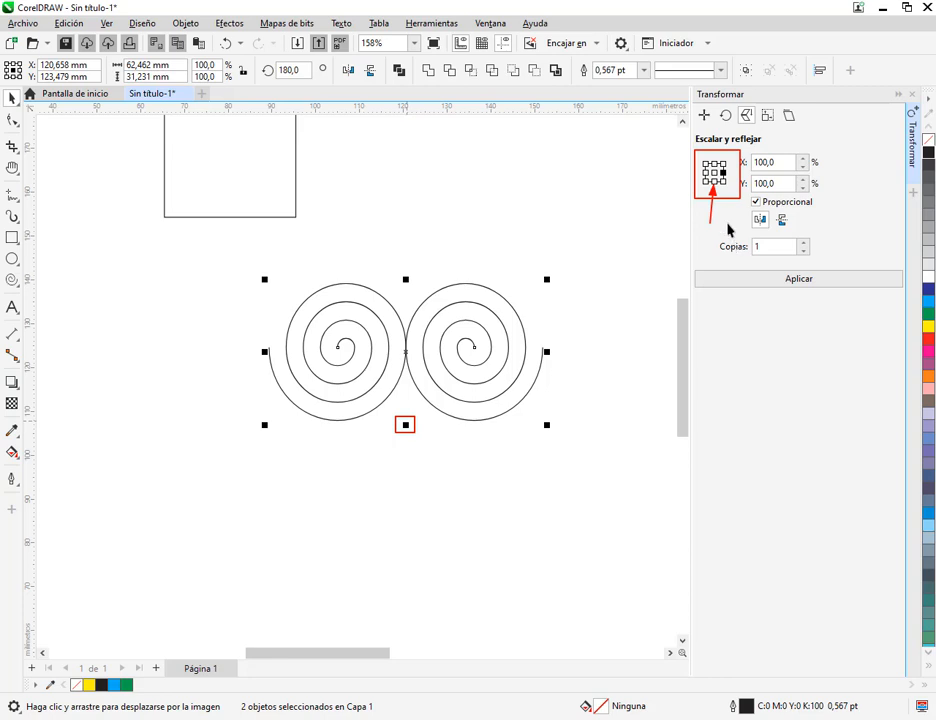
{"action": "left_click", "coordinate": [714, 182]}
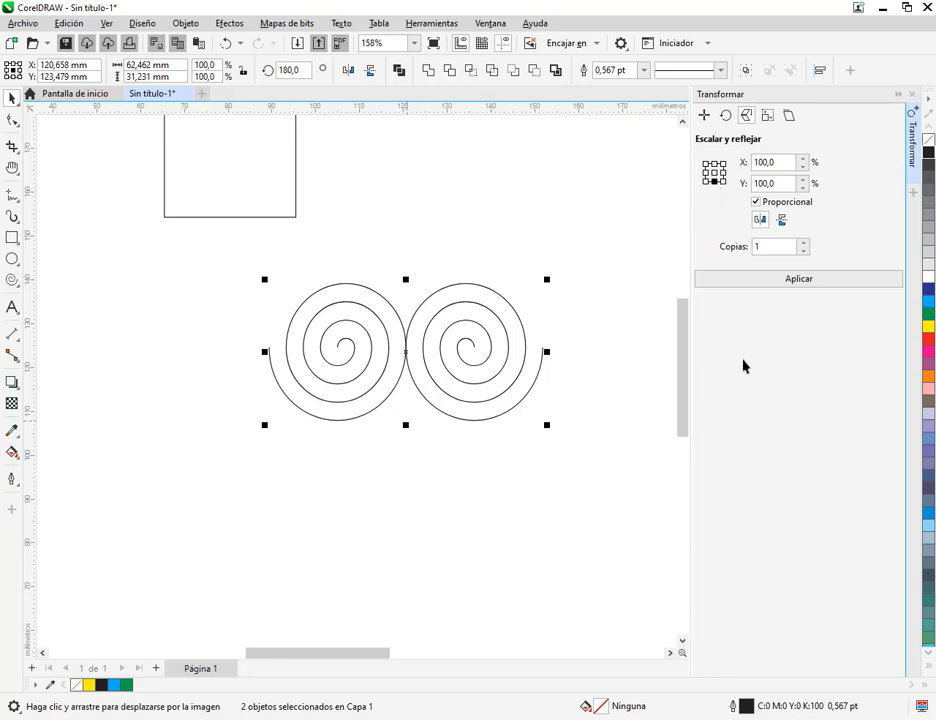
Undo a horizontal mirror copy of the spiral pair and mirror the pair vertically downward with 1 copy instead
{"action": "left_click", "coordinate": [810, 281]}
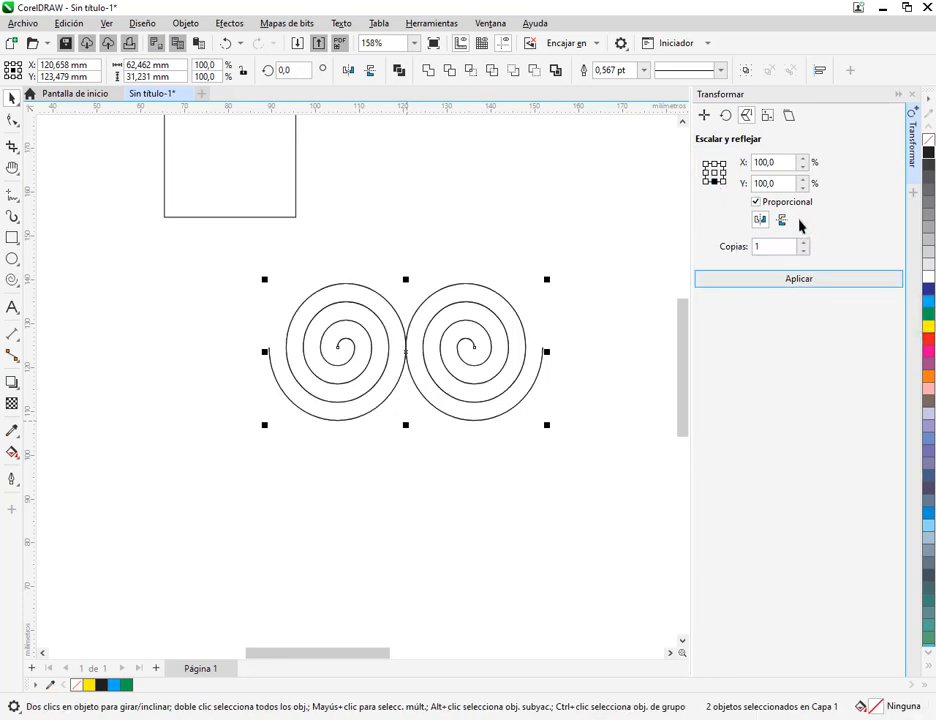
{"action": "key", "text": "ctrl+z"}
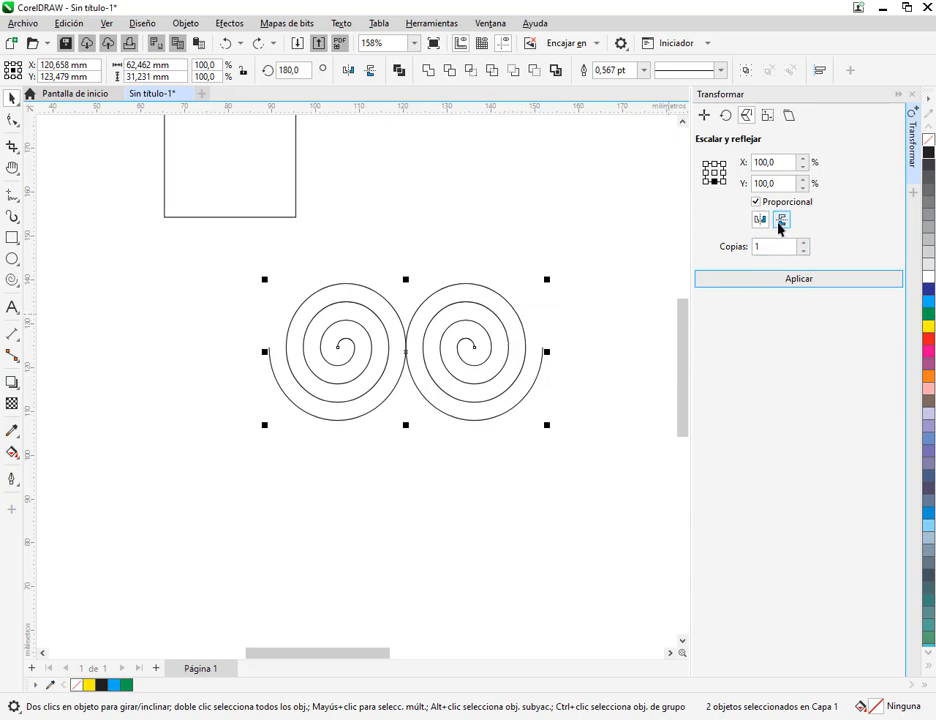
{"action": "left_click", "coordinate": [760, 220]}
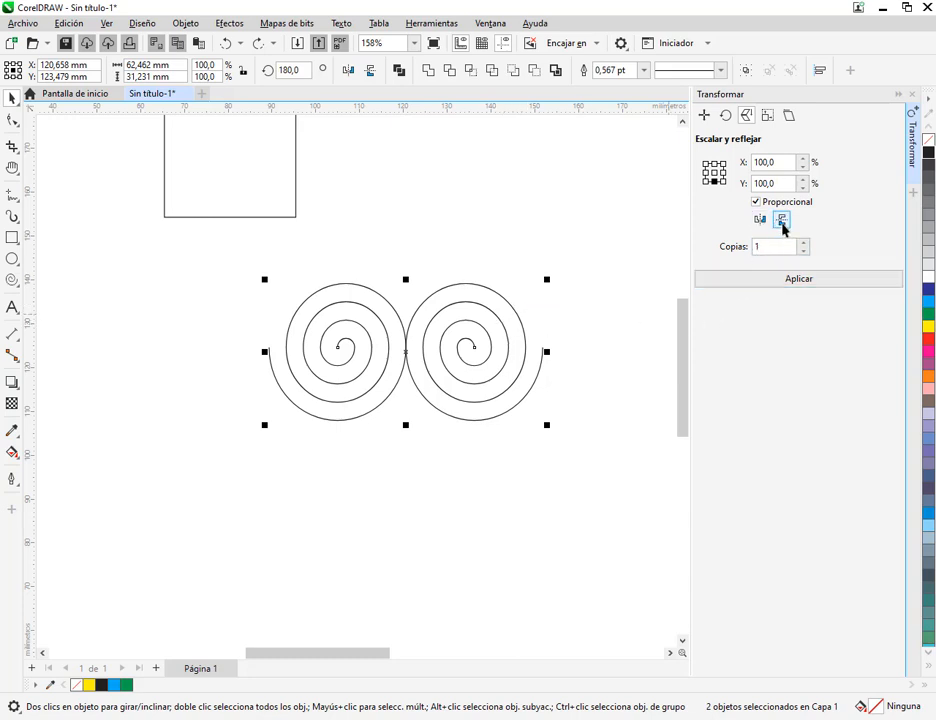
{"action": "left_click", "coordinate": [783, 222]}
{"action": "left_click", "coordinate": [779, 280]}
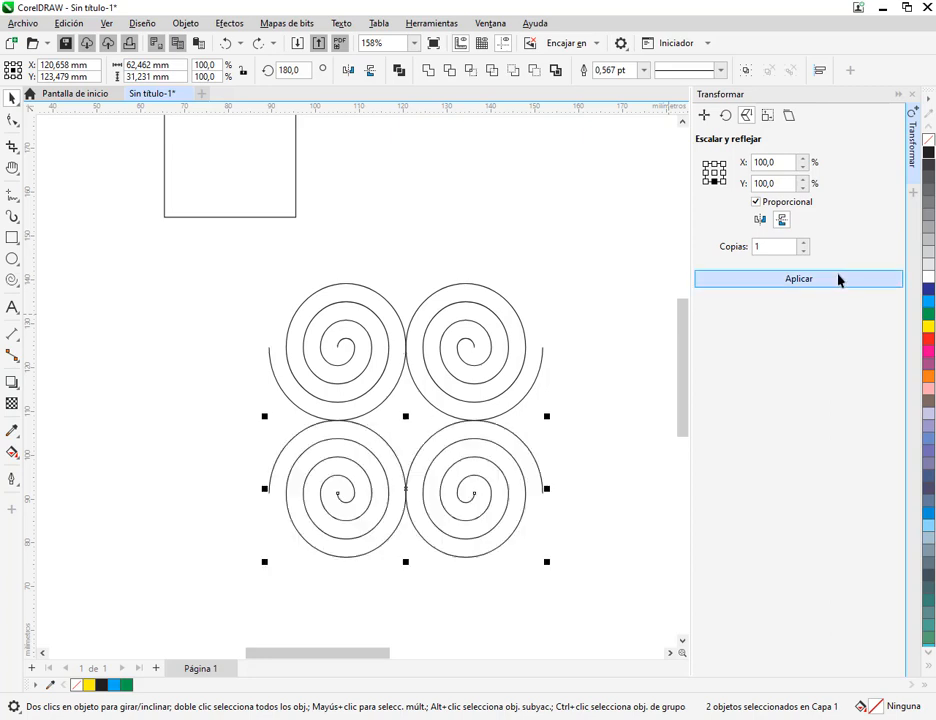
{"action": "left_click", "coordinate": [626, 411]}
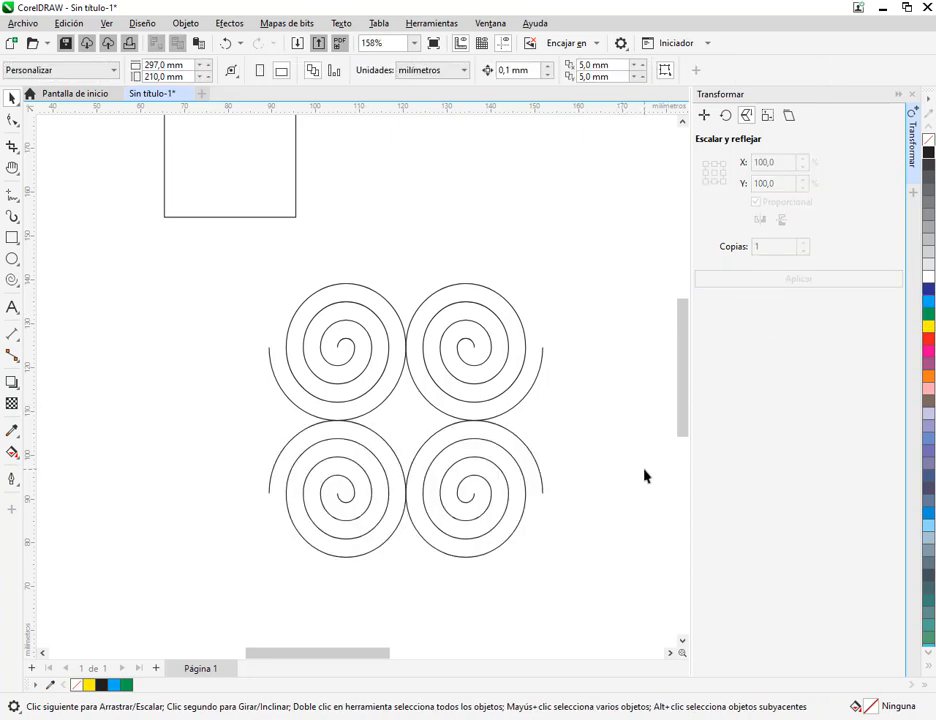
Delete all four spirals and show the Tamaño transformation settings
{"action": "left_click_drag", "start_coordinate": [240, 303], "coordinate": [574, 566]}
{"action": "key", "text": "Delete"}
{"action": "left_click_drag", "start_coordinate": [387, 263], "coordinate": [286, 349]}
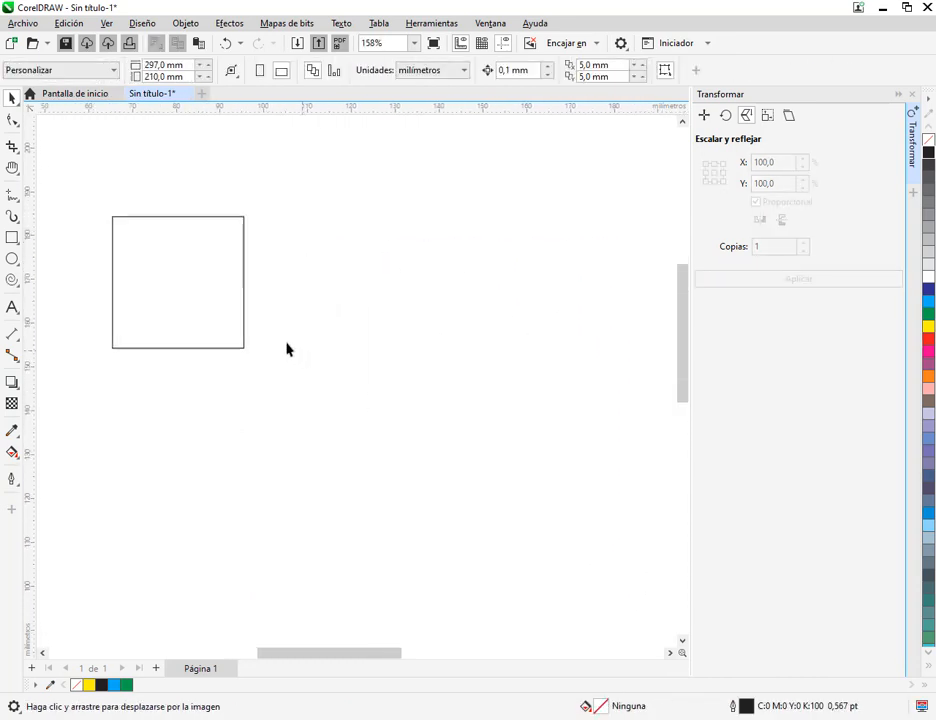
{"action": "left_click", "coordinate": [767, 116]}
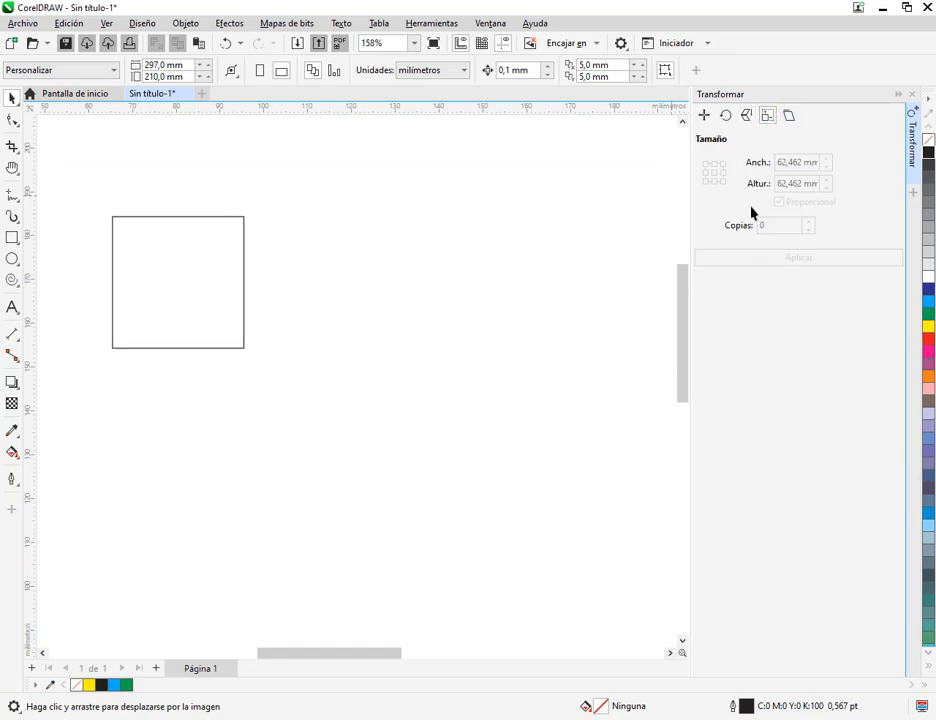
Draw a square about 40.9 mm wide beside the existing one and move it to about X 148.8 mm, Y 144.3 mm
{"action": "left_click", "coordinate": [14, 238]}
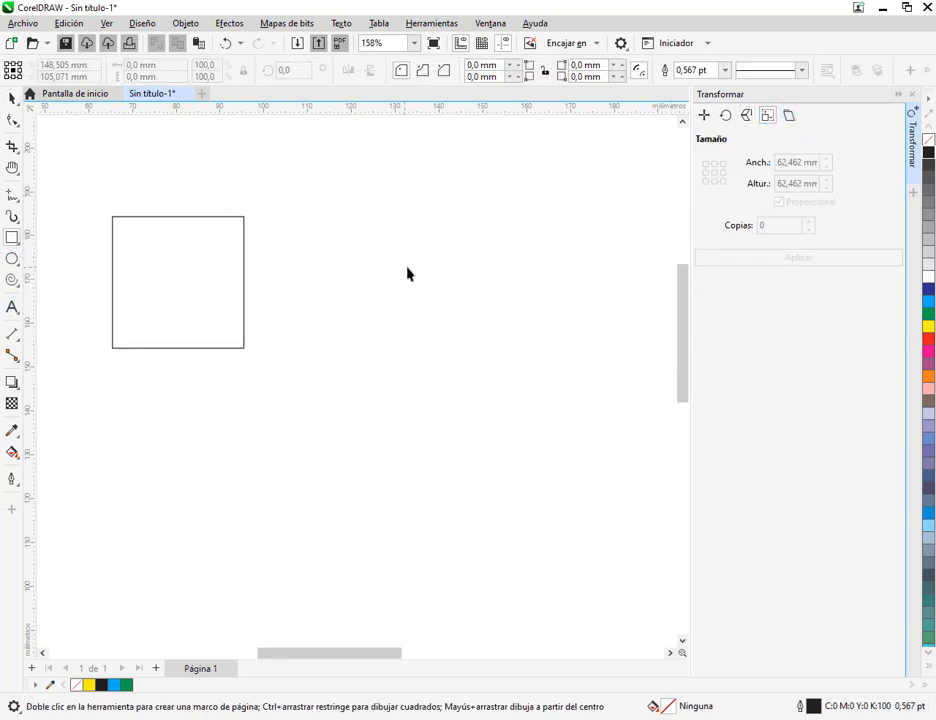
{"action": "mouse_move", "coordinate": [407, 273]}
{"action": "left_mouse_down"}
{"action": "mouse_move", "coordinate": [497, 359]}
{"action": "mouse_move", "coordinate": [554, 443]}
{"action": "left_mouse_up"}
{"action": "key", "text": "space"}
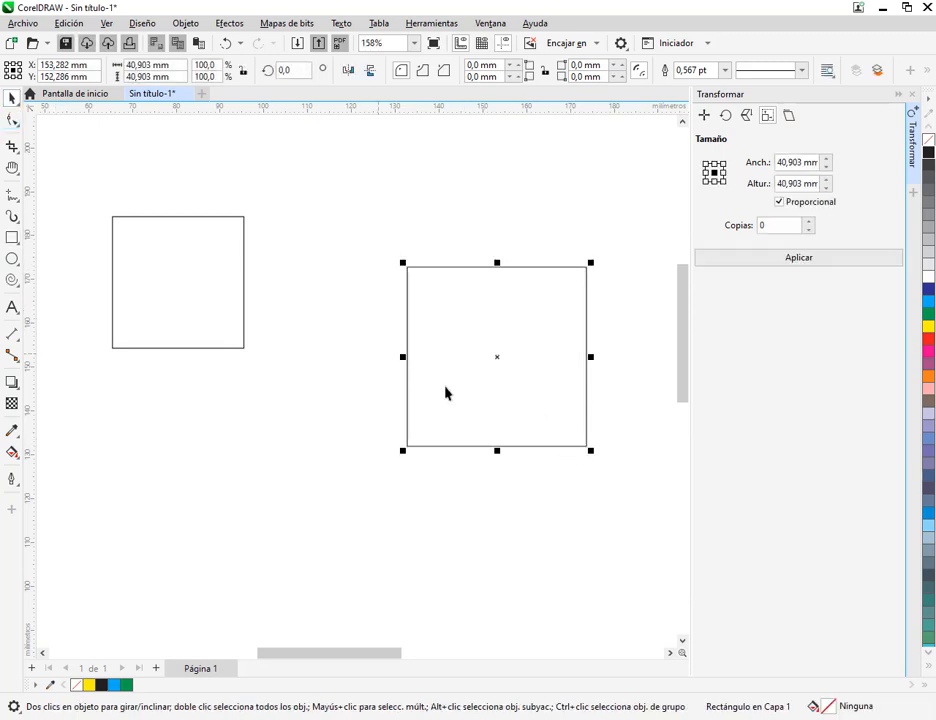
{"action": "left_click_drag", "start_coordinate": [446, 393], "coordinate": [328, 405]}
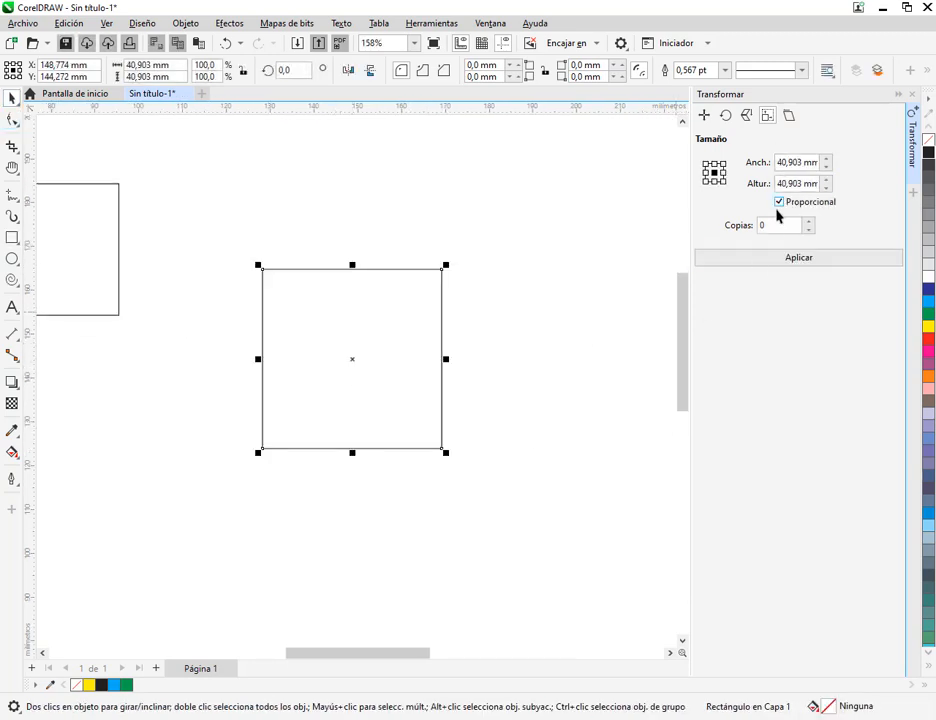
Set the Tamaño copies to 1 and move the square to about X 151.8 mm, Y 152 mm
{"action": "left_click", "coordinate": [808, 226]}
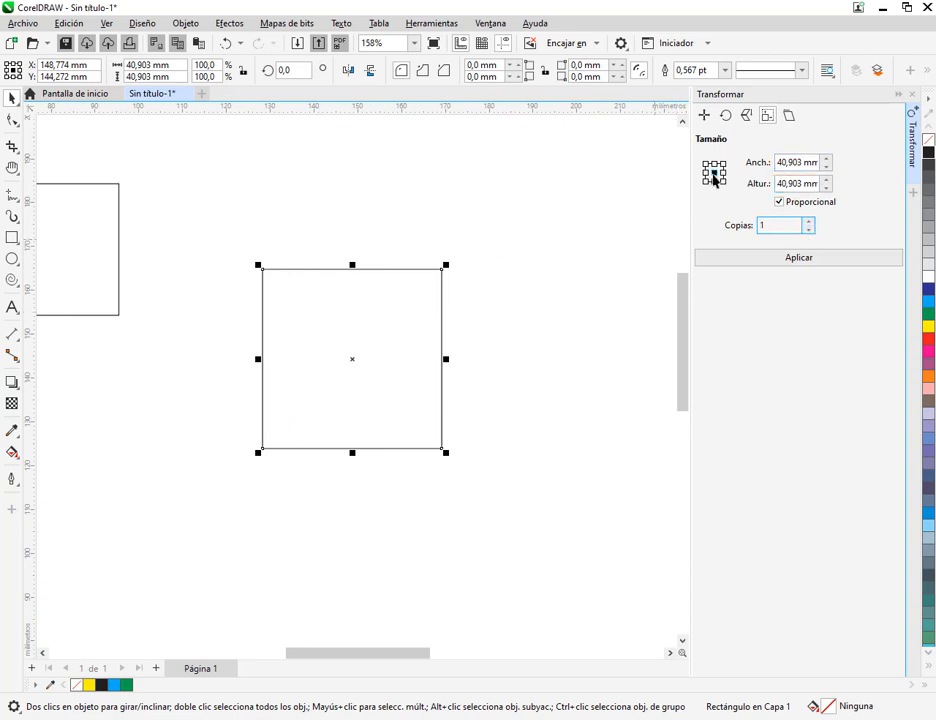
{"action": "type", "text": "1"}
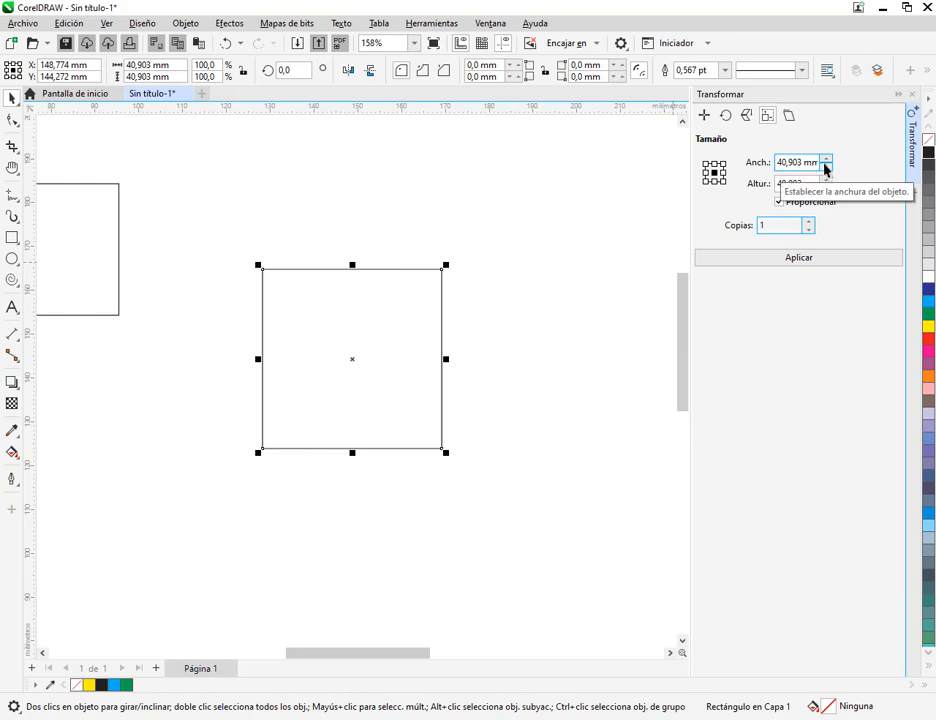
{"action": "left_click_drag", "start_coordinate": [824, 163], "coordinate": [827, 175]}
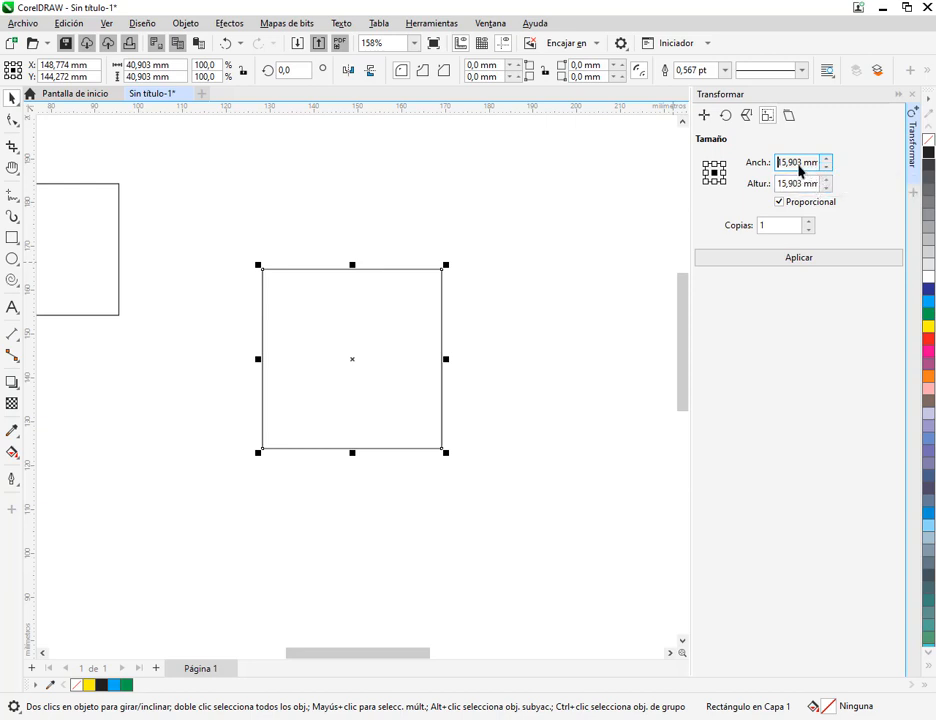
{"action": "double_click", "coordinate": [778, 164]}
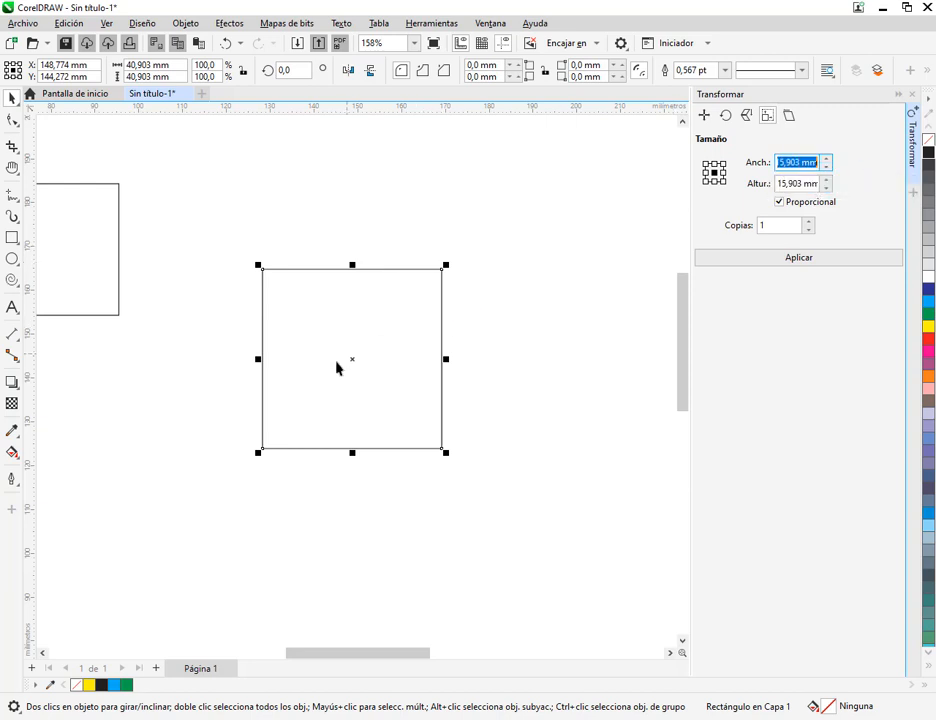
{"action": "left_click_drag", "start_coordinate": [402, 359], "coordinate": [415, 325]}
Set the square's width and height to 40 mm
{"action": "left_click_drag", "start_coordinate": [171, 67], "coordinate": [90, 67]}
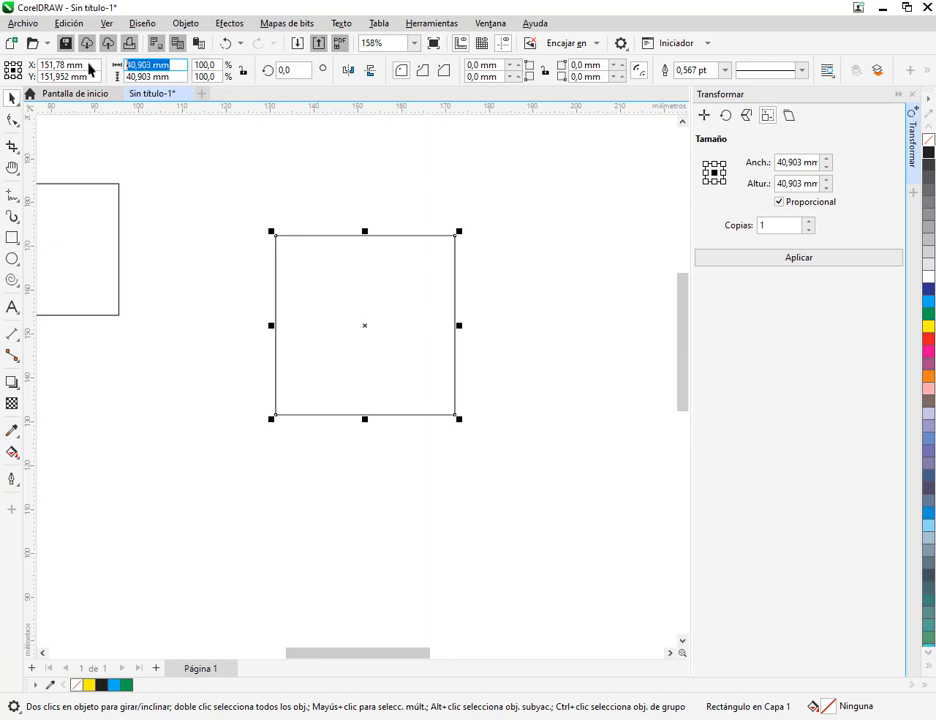
{"action": "type", "text": "40"}
{"action": "key", "text": "Tab"}
{"action": "type", "text": "0"}
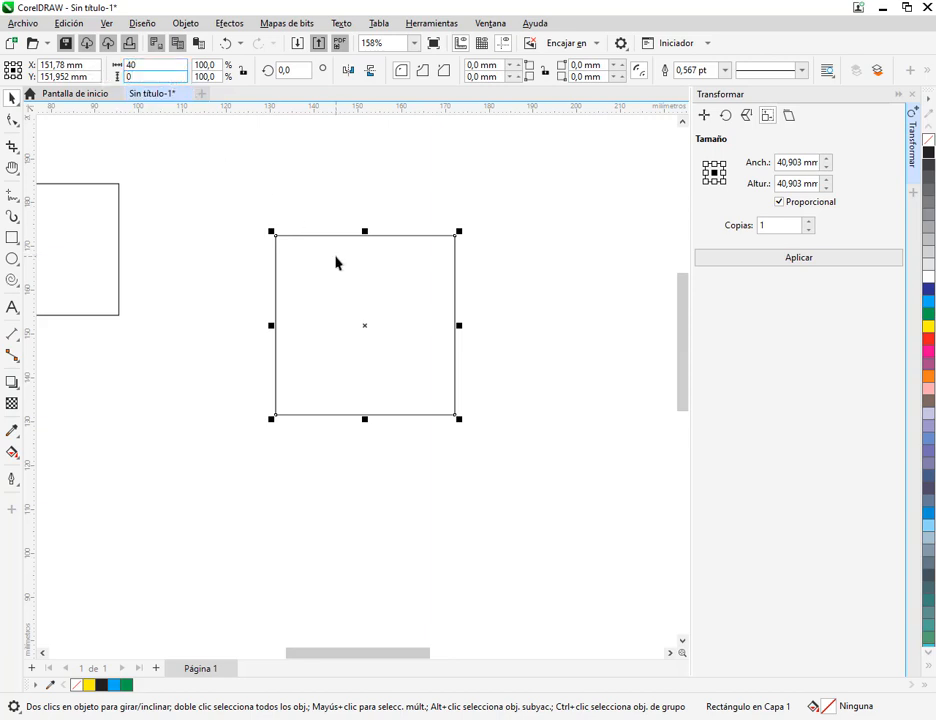
{"action": "key", "text": "Return"}
{"action": "left_click_drag", "start_coordinate": [175, 66], "coordinate": [142, 66]}
{"action": "type", "text": "4"}
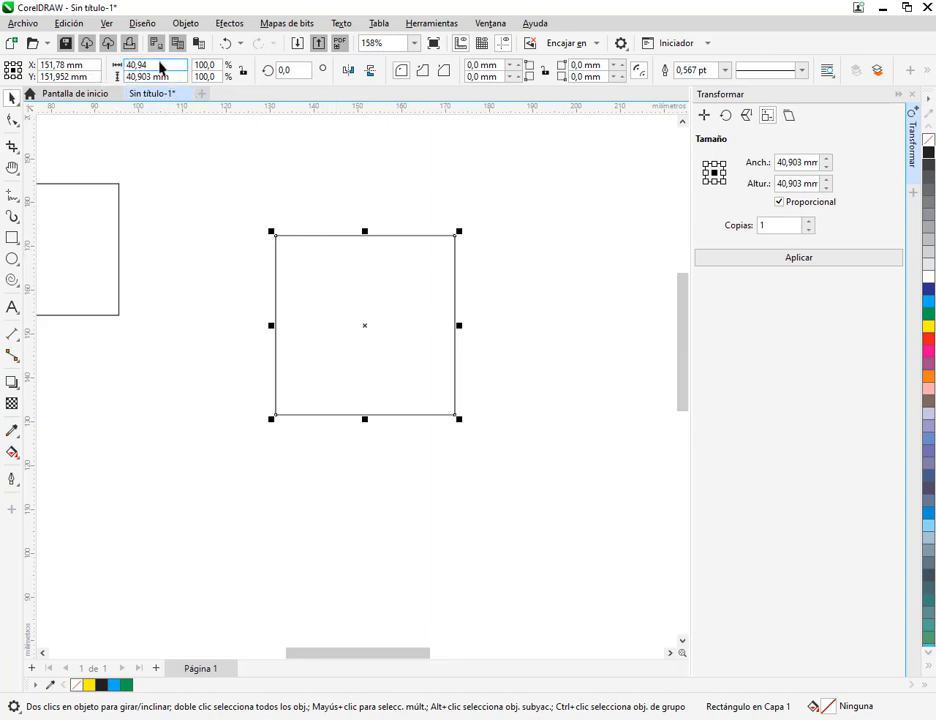
{"action": "key", "text": "BackSpace"}
{"action": "key", "text": "BackSpace"}
{"action": "key", "text": "BackSpace"}
{"action": "key", "text": "Tab"}
{"action": "type", "text": "40"}
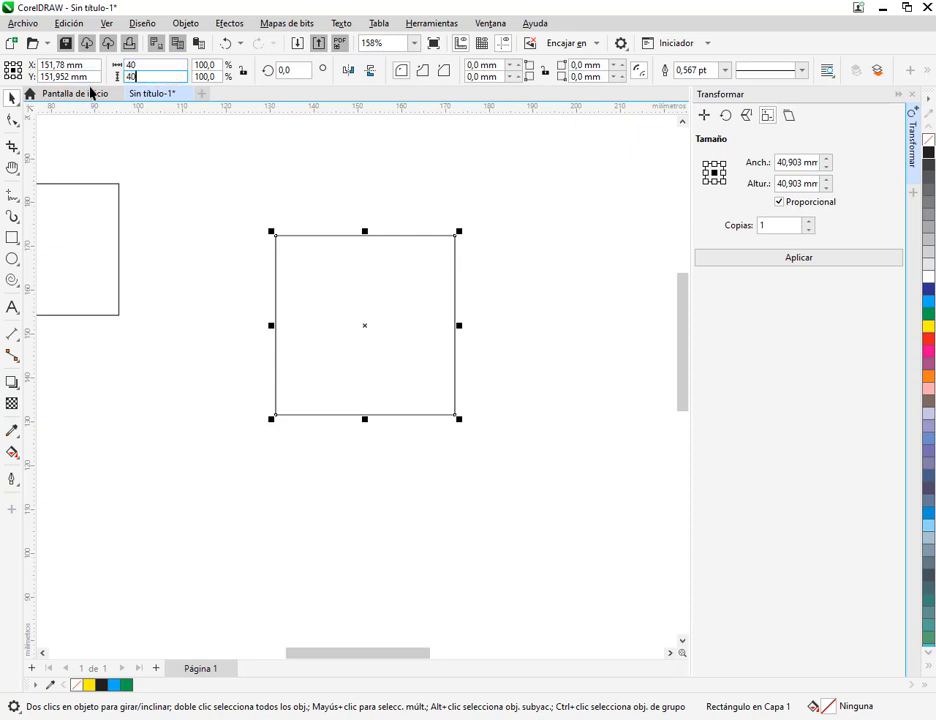
{"action": "key", "text": "Return"}
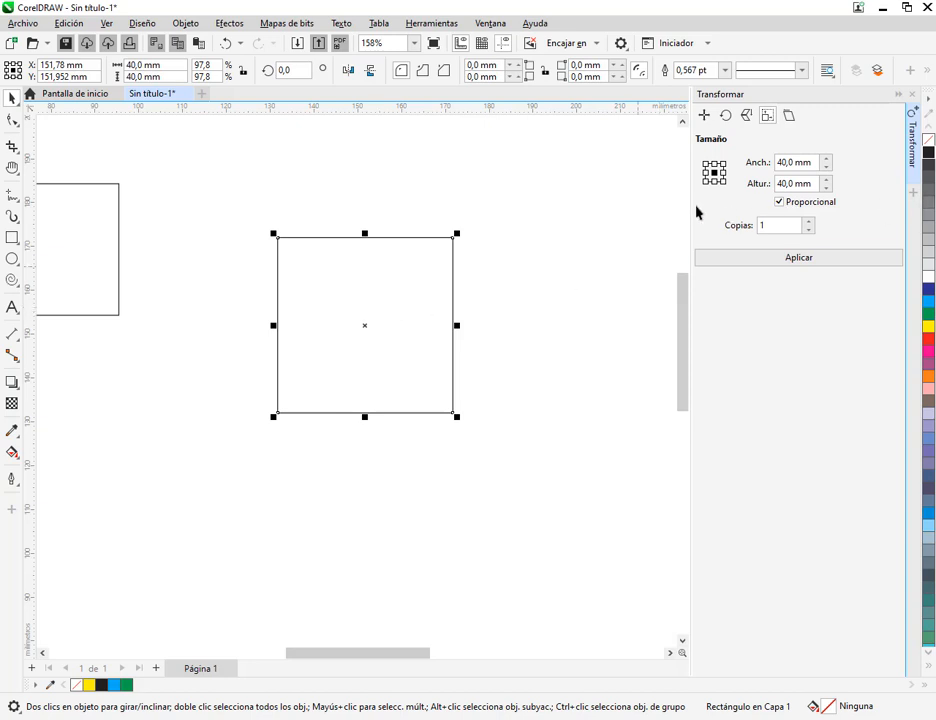
Create 1 proportional copy of the 40 mm square at 20 × 20 mm, sized from the centre
{"action": "left_click", "coordinate": [787, 165]}
{"action": "key", "text": "BackSpace"}
{"action": "type", "text": "2"}
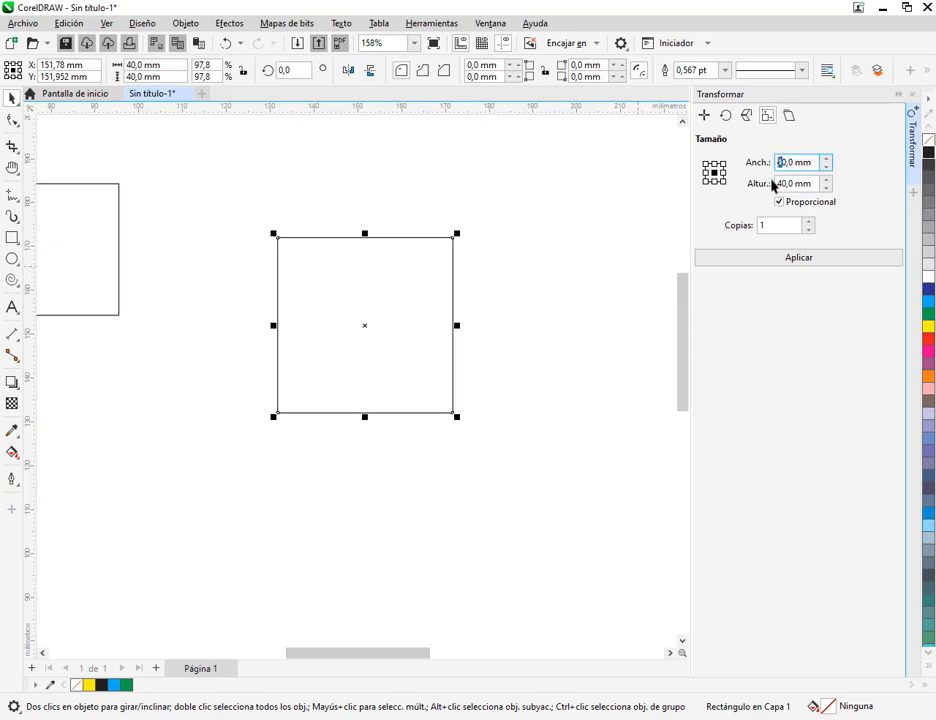
{"action": "left_click", "coordinate": [779, 183]}
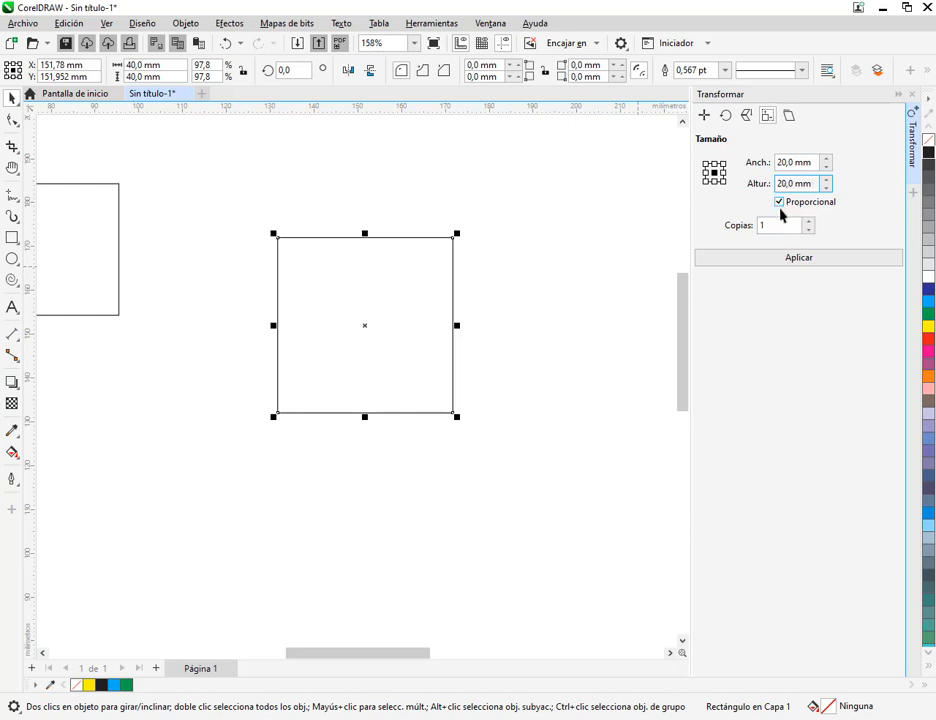
{"action": "left_click", "coordinate": [800, 260]}
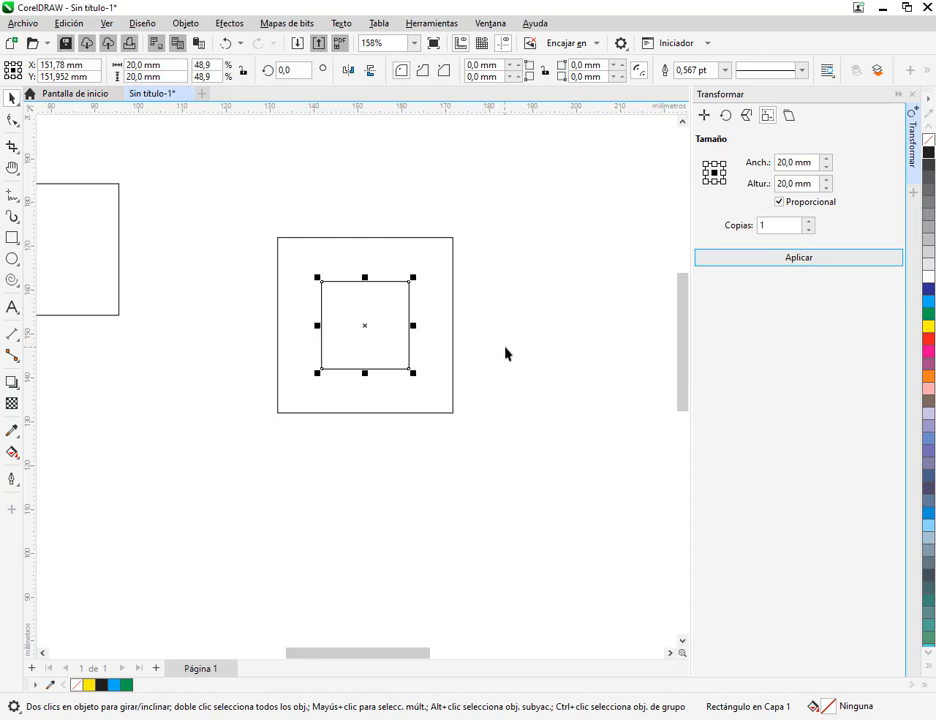
Delete the 20 mm inner copy and select the 40 mm square
{"action": "left_click", "coordinate": [432, 246]}
{"action": "left_click_drag", "start_coordinate": [432, 246], "coordinate": [483, 243]}
{"action": "left_click", "coordinate": [497, 316]}
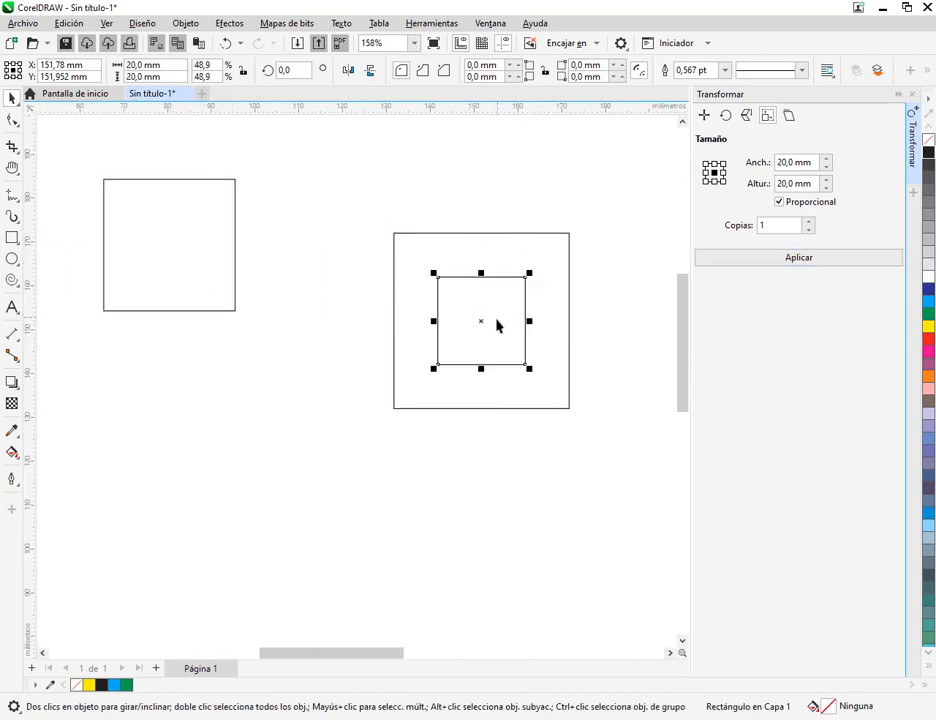
{"action": "key", "text": "Delete"}
{"action": "left_click", "coordinate": [558, 337]}
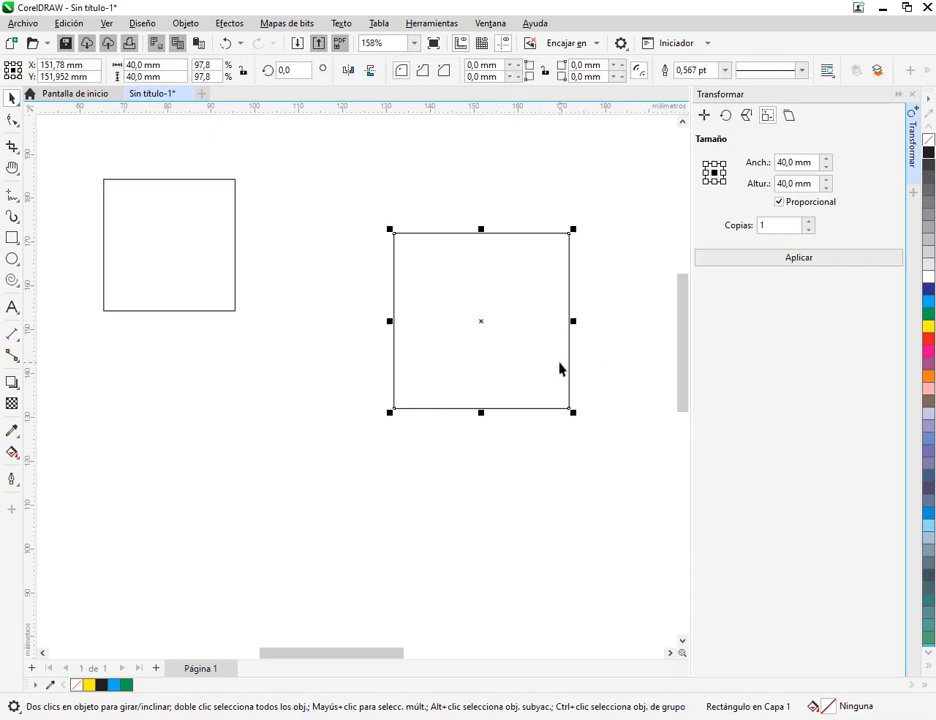
Resize the selected square directly to 20 × 20 mm and delete the resized square
{"action": "left_click", "coordinate": [148, 64]}
{"action": "type", "text": "20"}
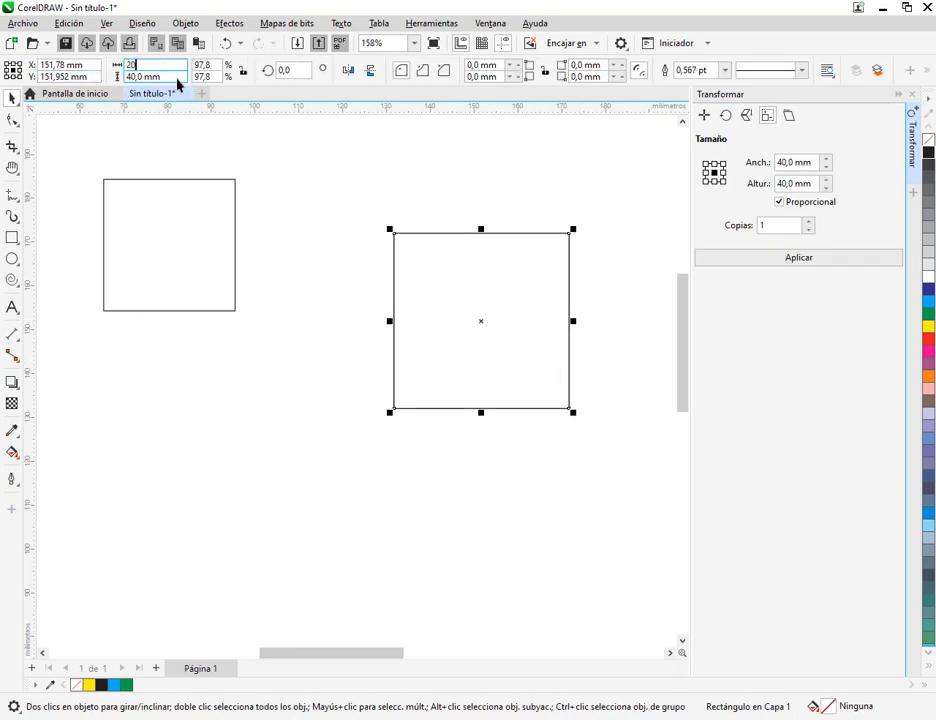
{"action": "key", "text": "Escape"}
{"action": "left_click", "coordinate": [170, 65]}
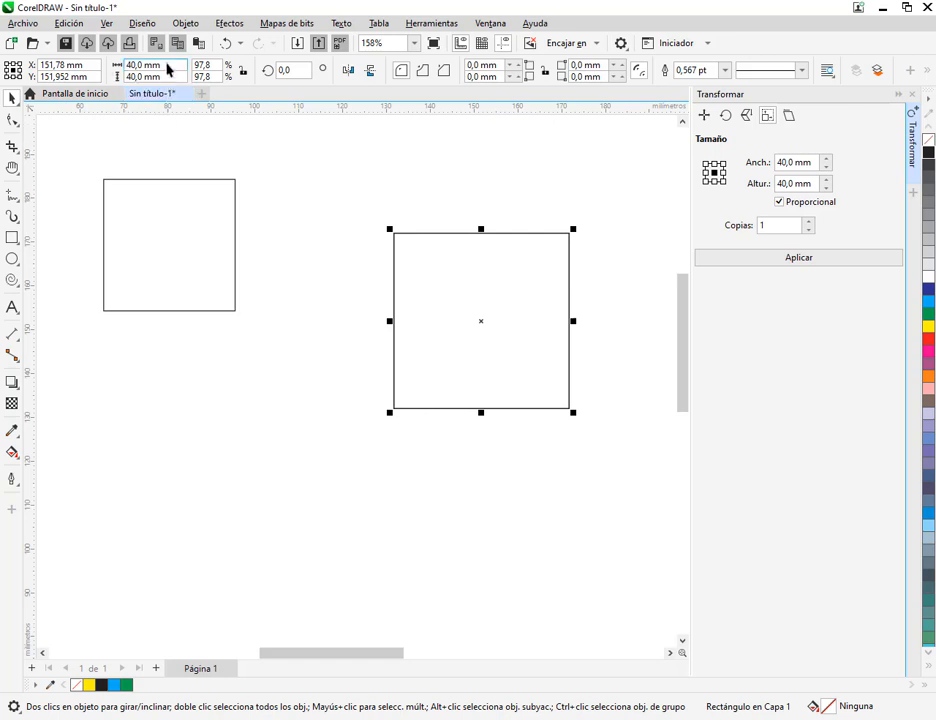
{"action": "type", "text": "20"}
{"action": "key", "text": "Tab"}
{"action": "type", "text": "20"}
{"action": "key", "text": "Return"}
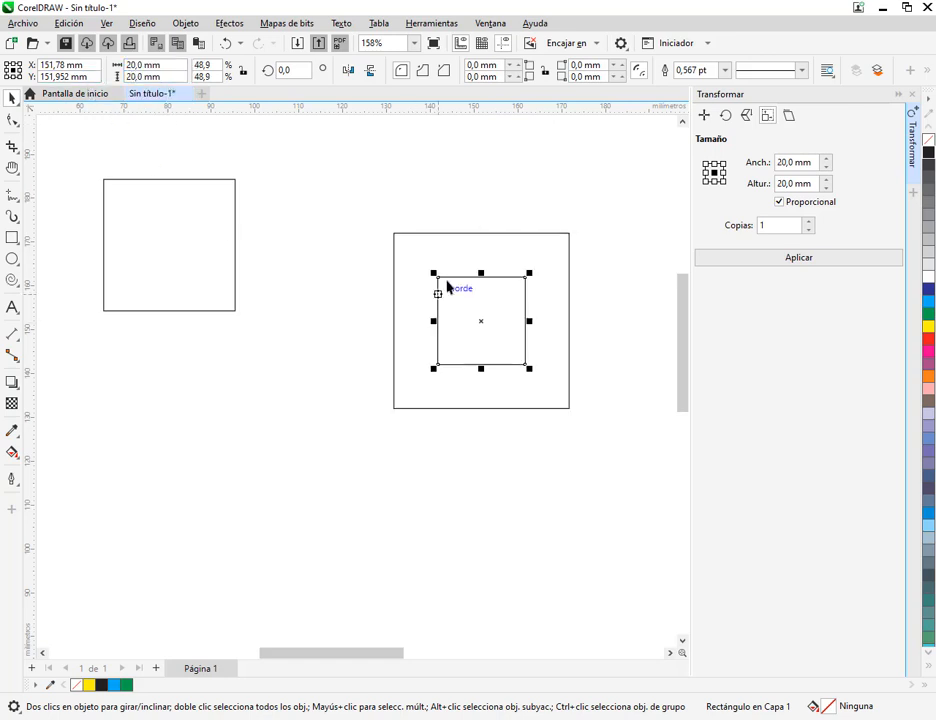
{"action": "key", "text": "Delete"}
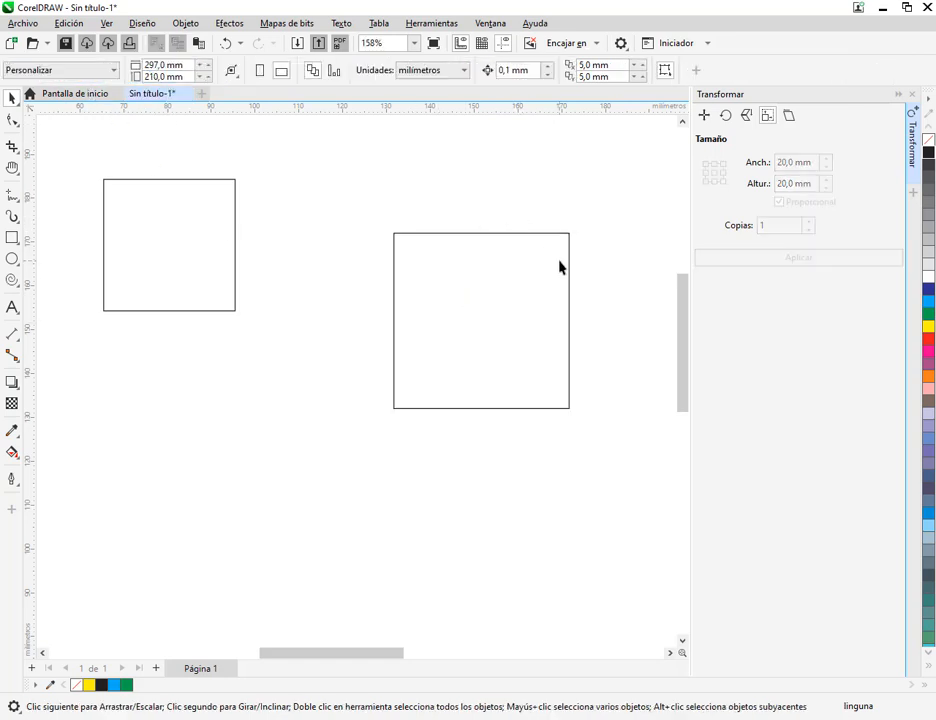
Create 1 centred, proportional copy of the 40 mm square at 30 × 30 mm with Tamaño
{"action": "left_click", "coordinate": [561, 263]}
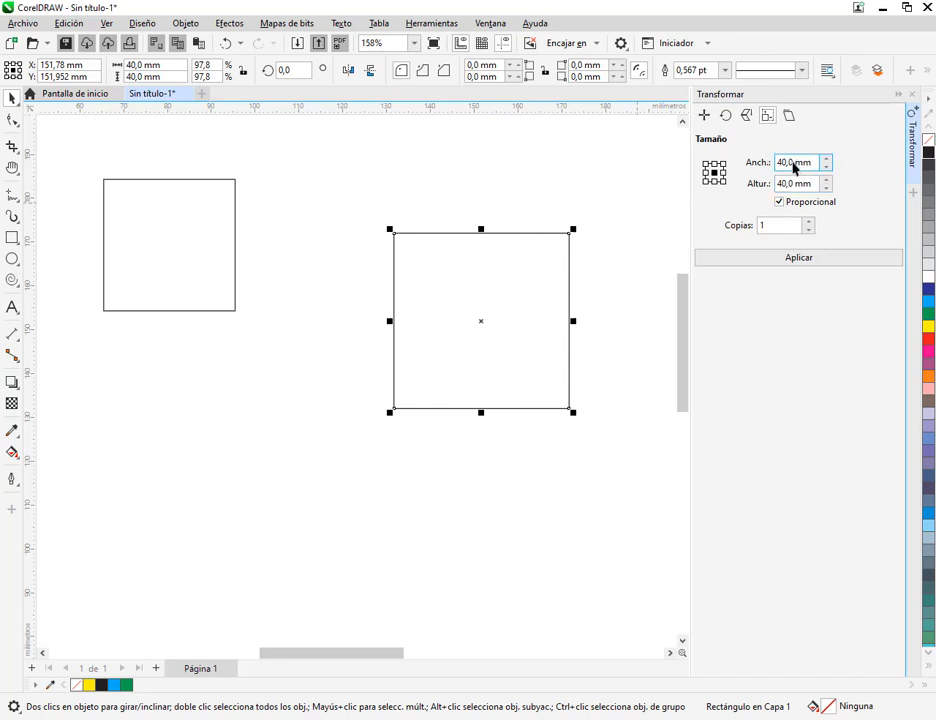
{"action": "left_click_drag", "start_coordinate": [793, 167], "coordinate": [766, 170]}
{"action": "type", "text": "30"}
{"action": "left_click", "coordinate": [782, 184]}
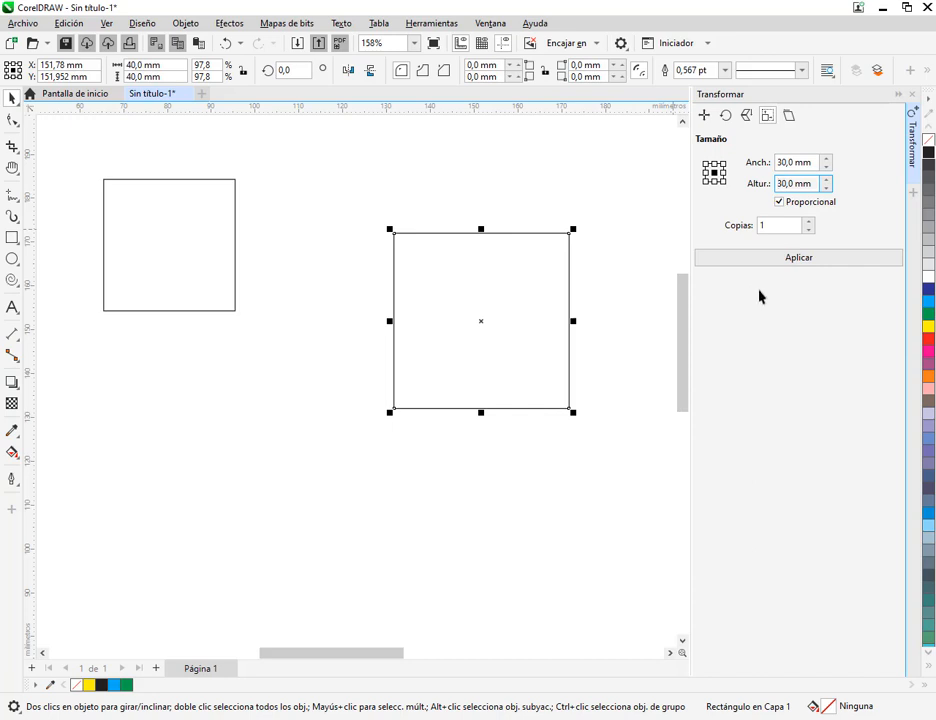
{"action": "left_click", "coordinate": [790, 262]}
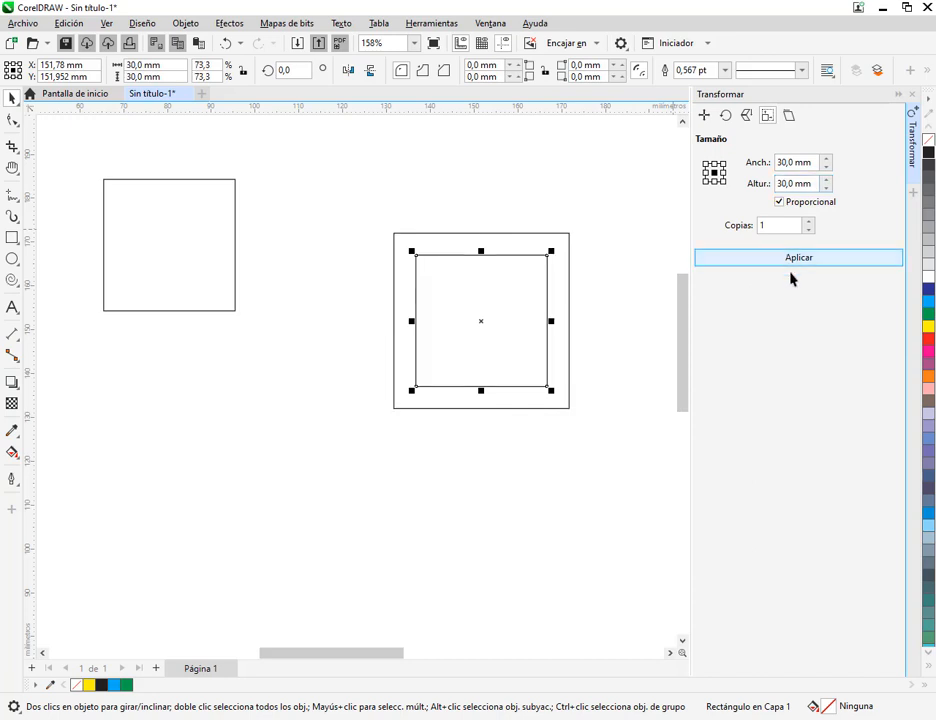
Create 1 centred copy of the 30 mm square at 20 × 20 mm
{"action": "left_click", "coordinate": [774, 163]}
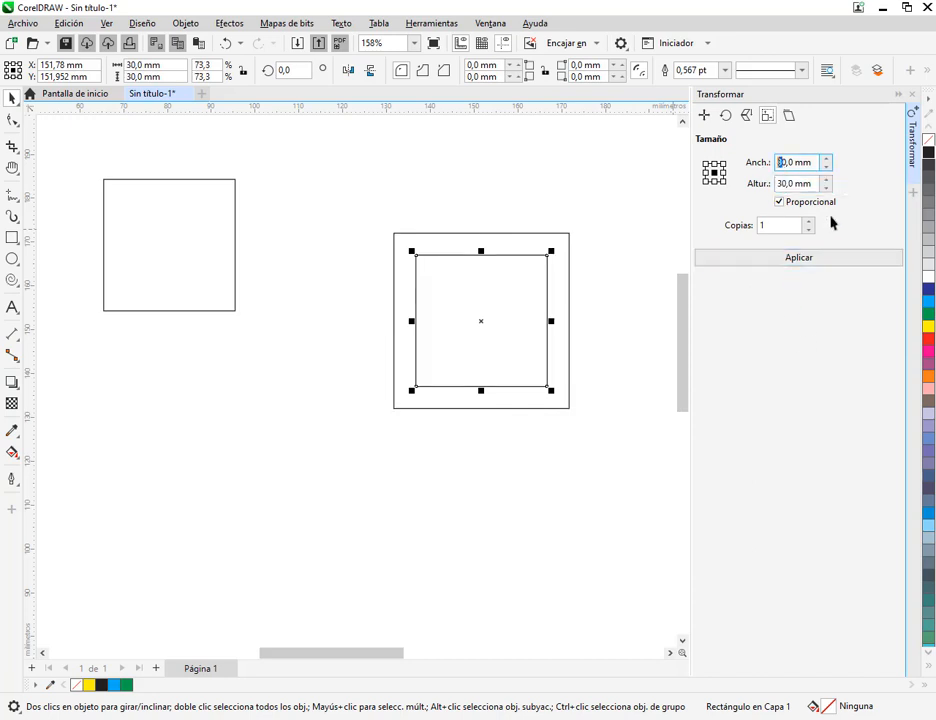
{"action": "type", "text": "2"}
{"action": "left_click", "coordinate": [783, 184]}
{"action": "left_click", "coordinate": [817, 260]}
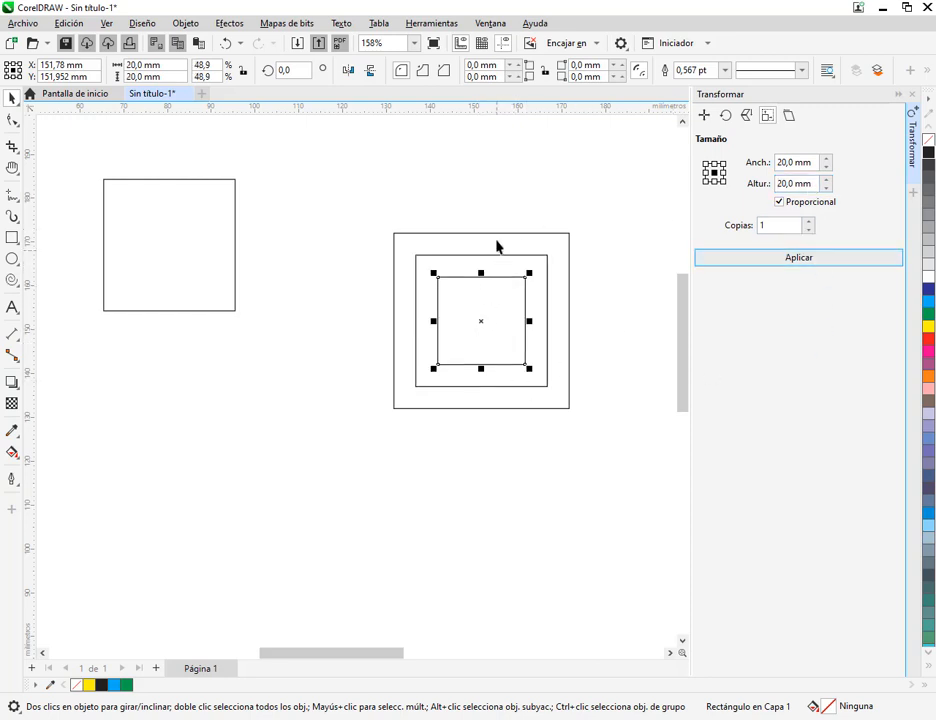
Create 1 centred copy of the 20 mm square at 10 × 10 mm
{"action": "scroll", "coordinate": [497, 246], "scroll_direction": "up", "scroll_amount": 2}
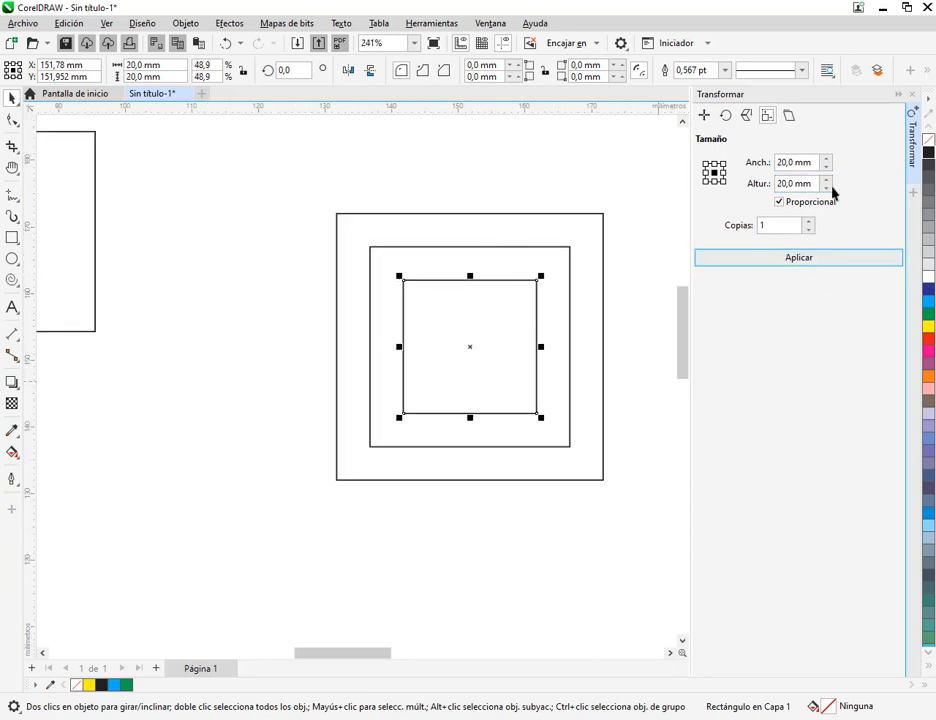
{"action": "left_click", "coordinate": [783, 163]}
{"action": "key", "text": "BackSpace"}
{"action": "type", "text": "1"}
{"action": "left_click", "coordinate": [775, 183]}
{"action": "left_click", "coordinate": [752, 262]}
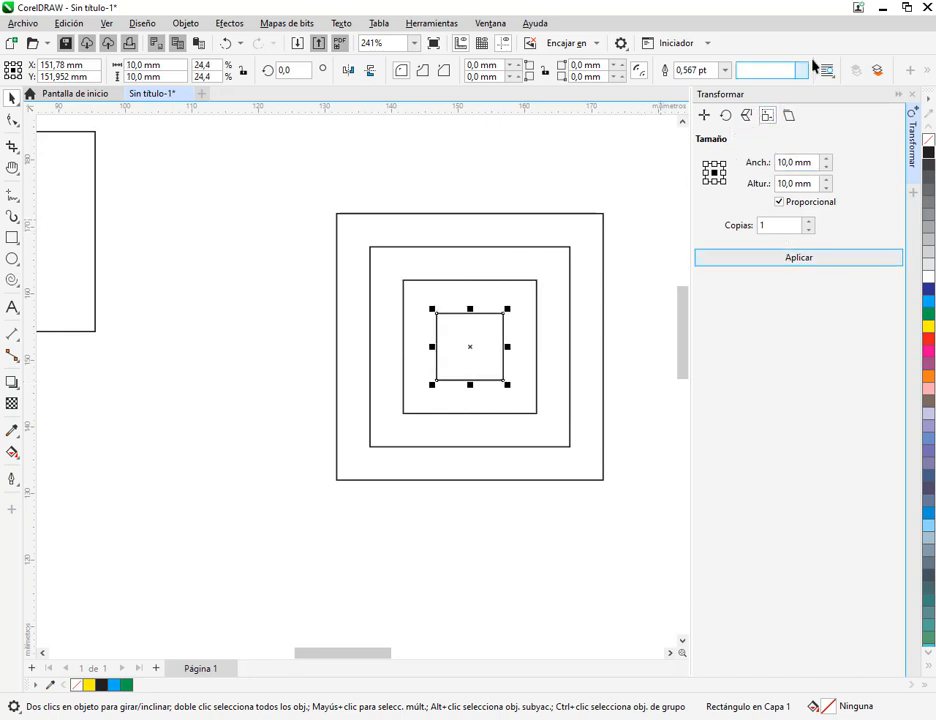
Delete the three inner squares and show the Inclinación transformation settings for the 40 mm square
{"action": "left_click", "coordinate": [577, 181]}
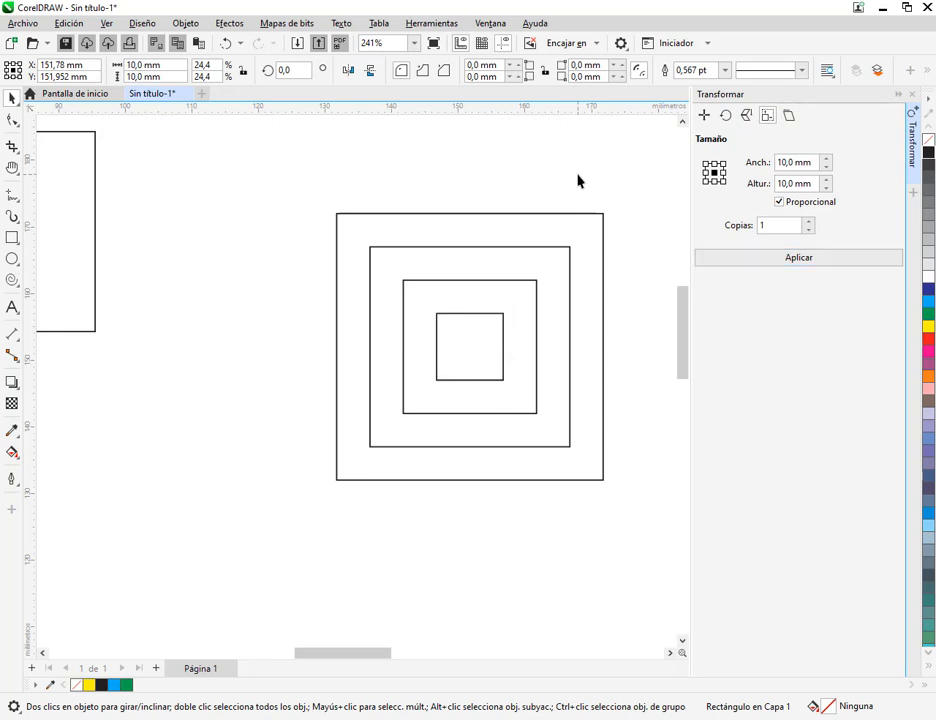
{"action": "left_click_drag", "start_coordinate": [305, 180], "coordinate": [620, 472]}
{"action": "key", "text": "Delete"}
{"action": "left_click", "coordinate": [530, 390]}
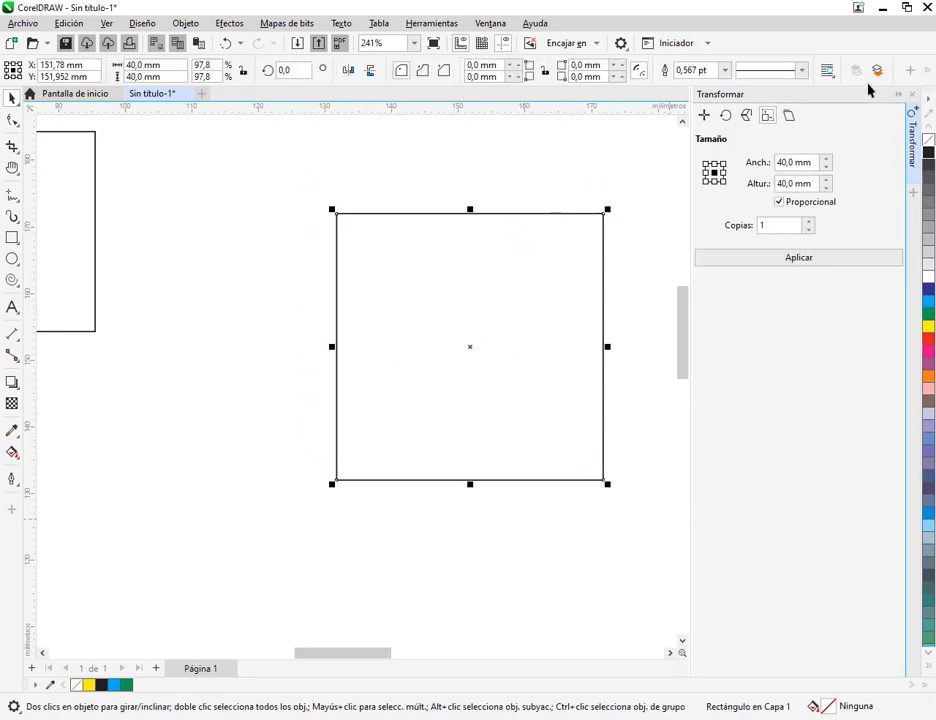
{"action": "left_click", "coordinate": [790, 117]}
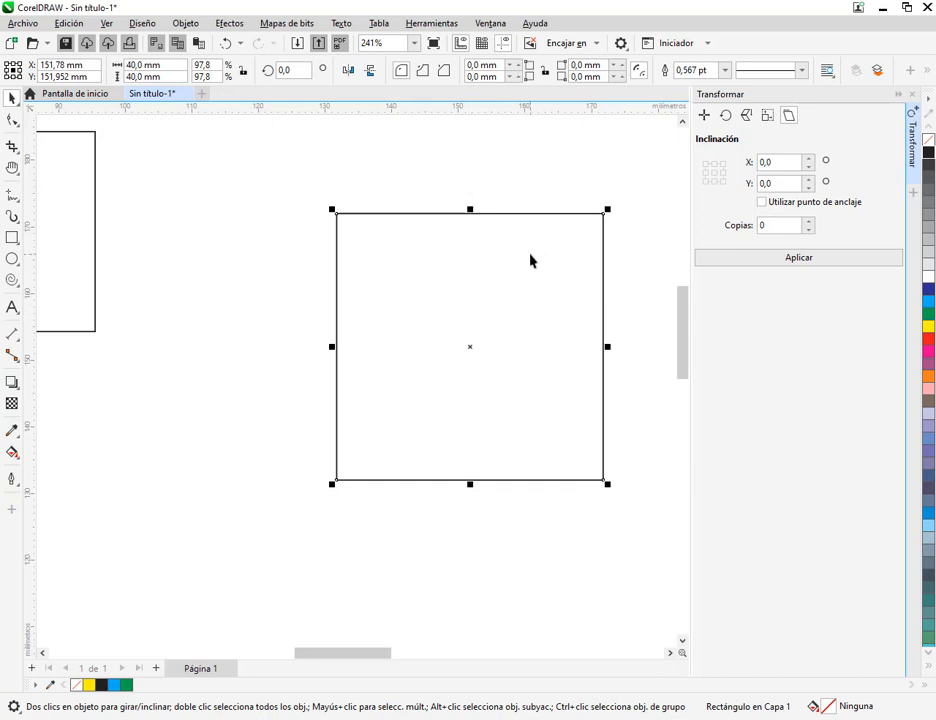
Rotate the 40 mm square freehand around its centre and undo the rotation
{"action": "left_click", "coordinate": [491, 267]}
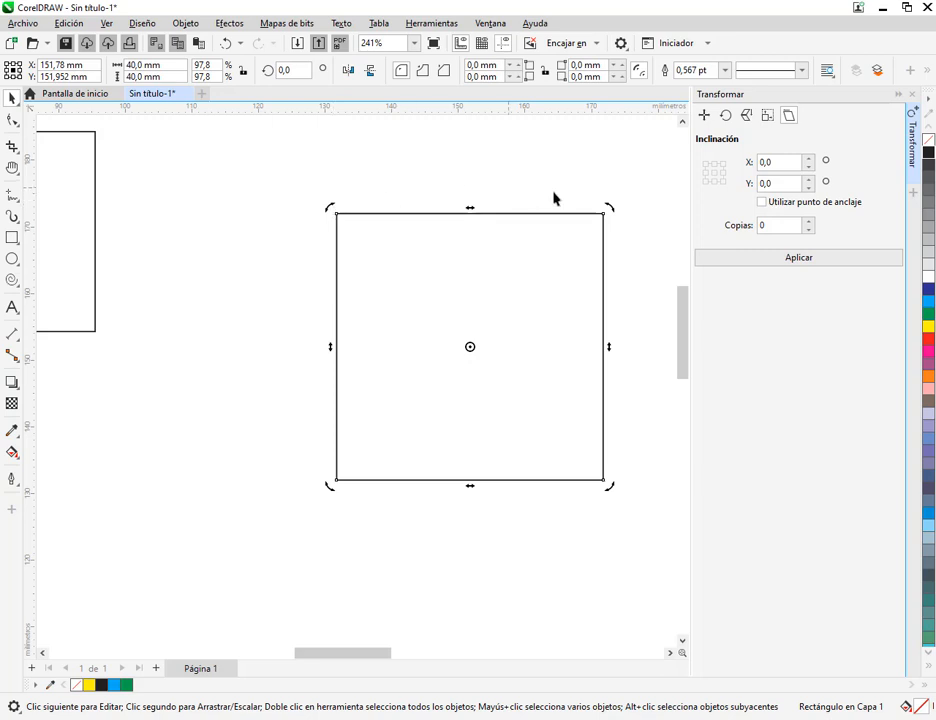
{"action": "left_click_drag", "start_coordinate": [613, 490], "coordinate": [652, 459]}
{"action": "left_click", "coordinate": [226, 43]}
Skew the square horizontally from its upper edge in both directions and undo all the skews
{"action": "left_click_drag", "start_coordinate": [472, 208], "coordinate": [326, 216]}
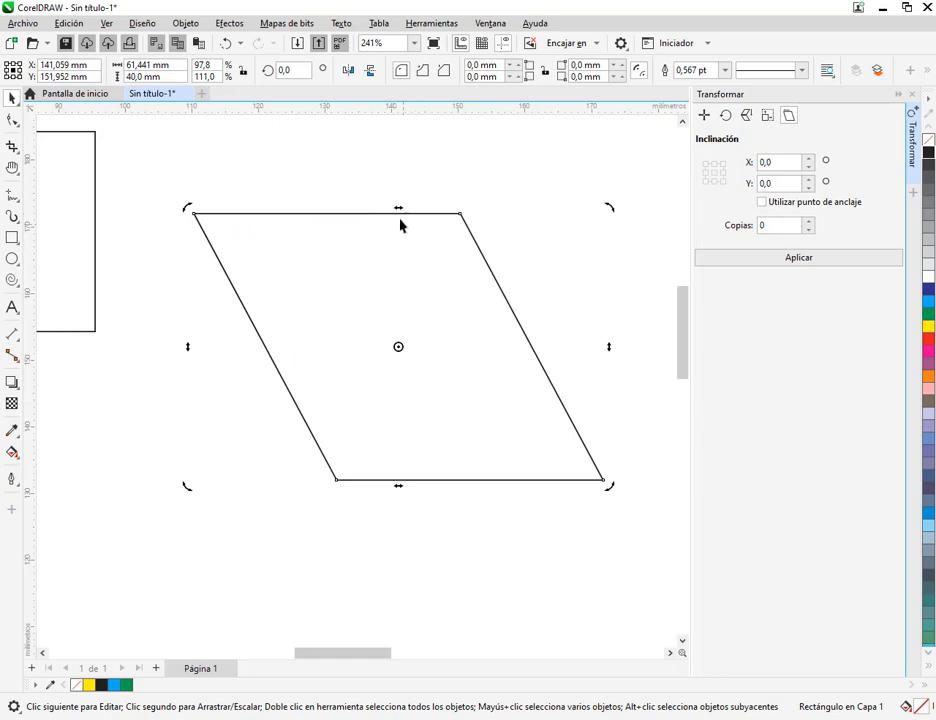
{"action": "left_click_drag", "start_coordinate": [399, 210], "coordinate": [612, 210]}
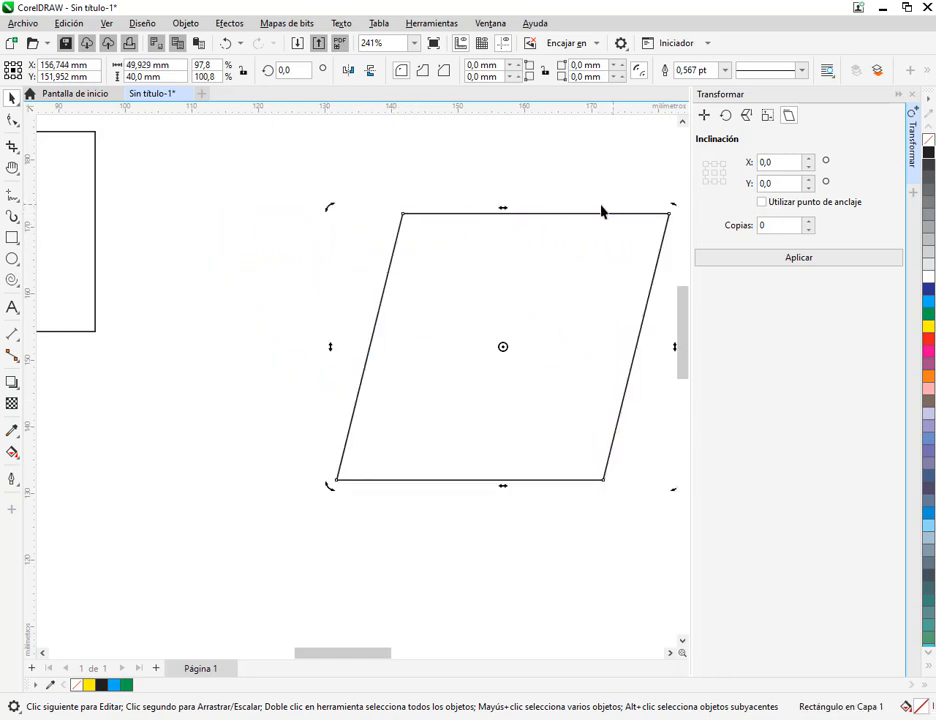
{"action": "left_click_drag", "start_coordinate": [506, 211], "coordinate": [340, 211]}
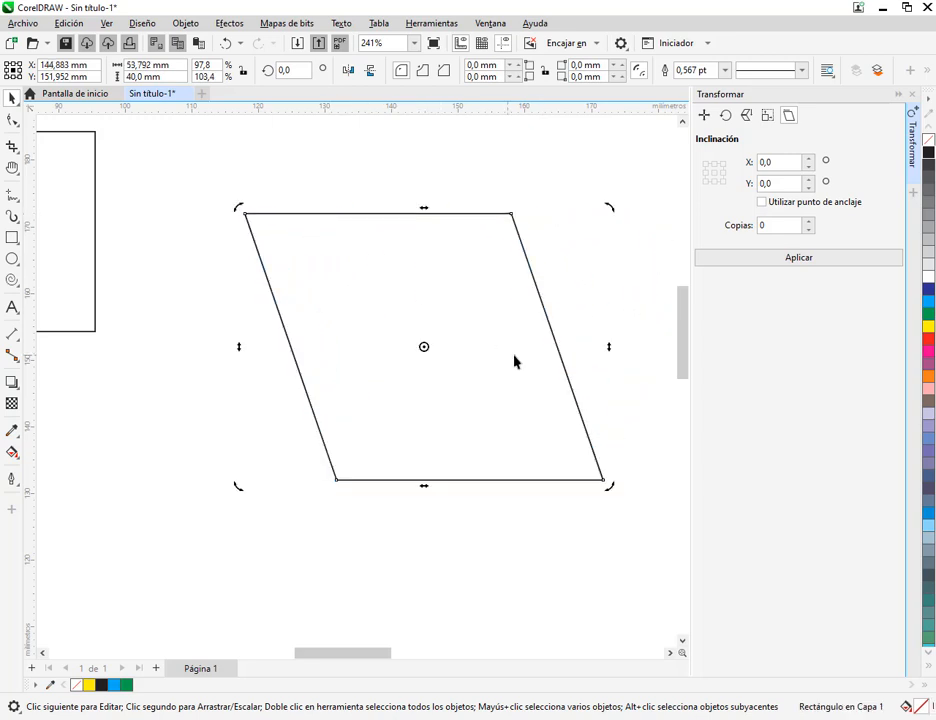
{"action": "left_click", "coordinate": [225, 43]}
{"action": "left_click", "coordinate": [225, 43]}
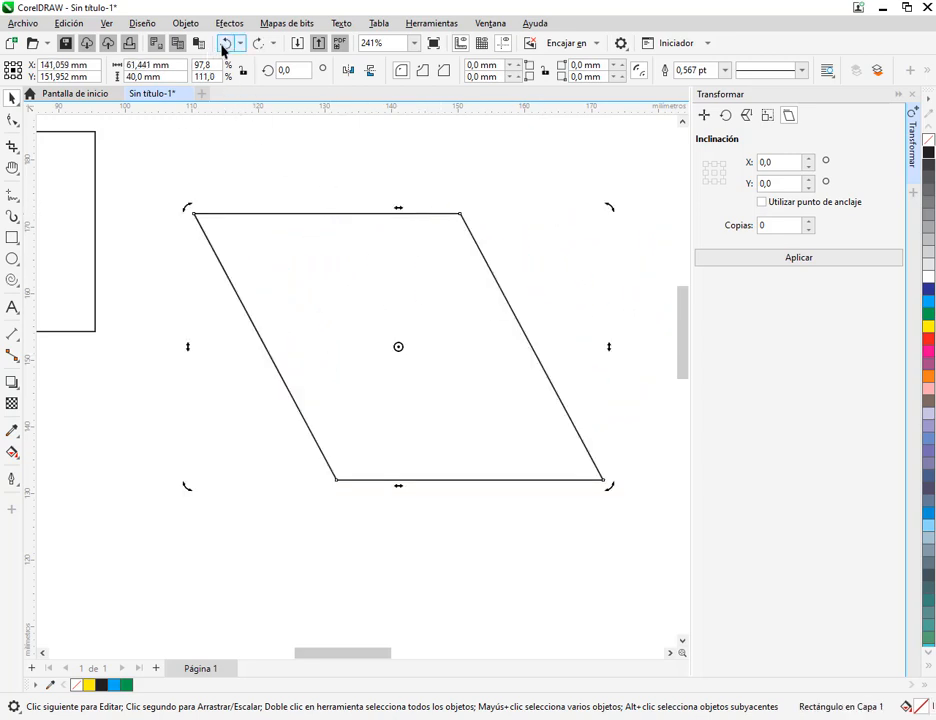
{"action": "left_click", "coordinate": [225, 43]}
Skew the square vertically by pulling its right edge downward, and undo the skew
{"action": "left_click_drag", "start_coordinate": [610, 350], "coordinate": [648, 473]}
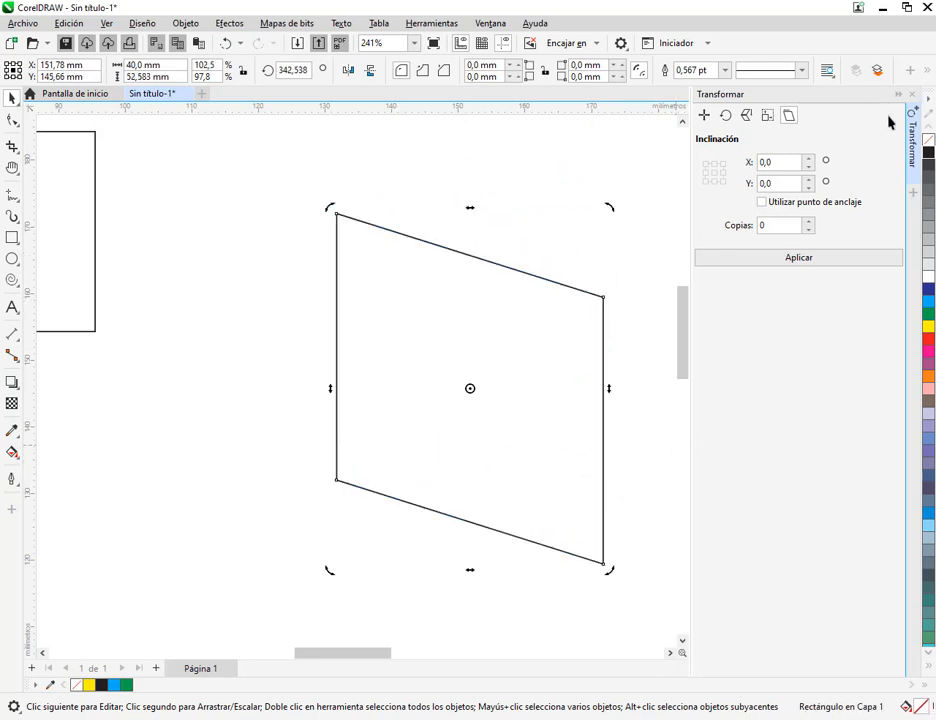
{"action": "key", "text": "ctrl+z"}
{"action": "key", "text": "ctrl+z"}
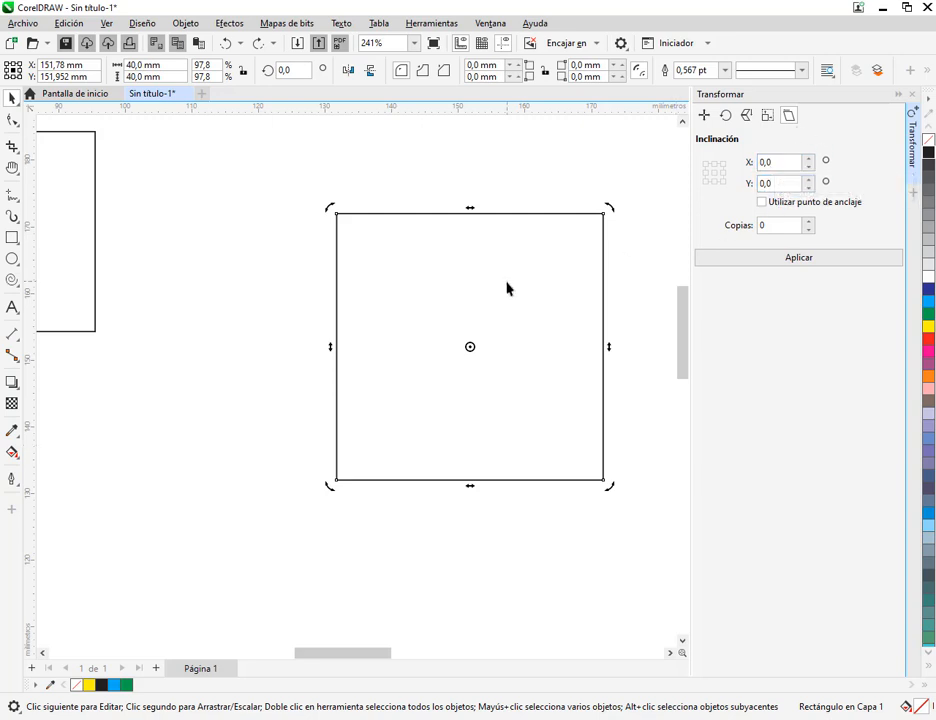
Reposition the 40 mm square slightly and skew it 75° horizontally around its upper-right anchor point
{"action": "left_click", "coordinate": [525, 315]}
{"action": "left_click_drag", "start_coordinate": [525, 315], "coordinate": [497, 322]}
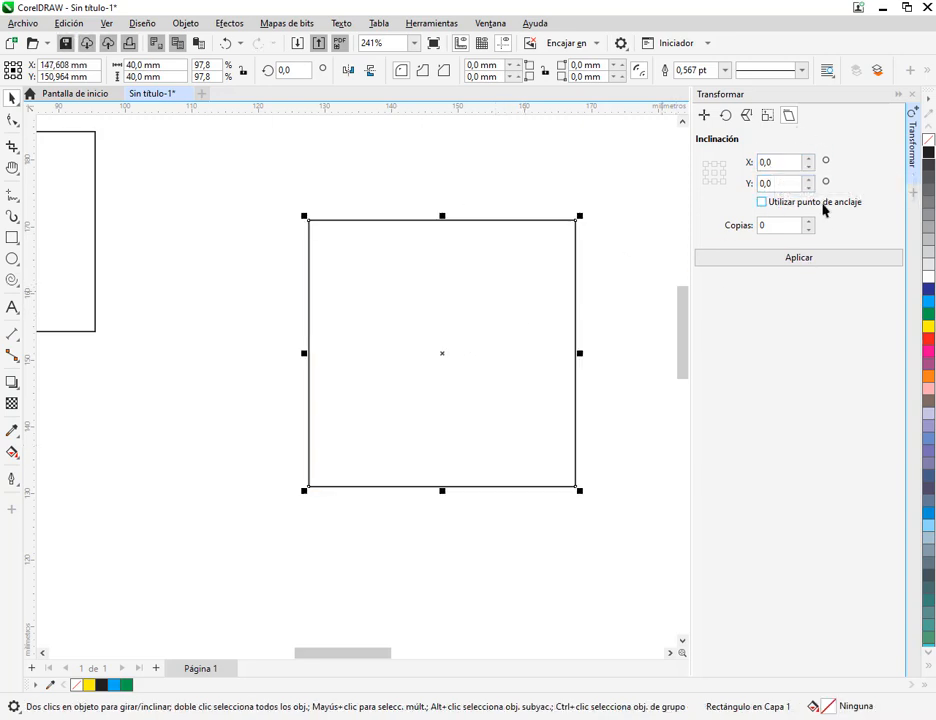
{"action": "left_click", "coordinate": [783, 206]}
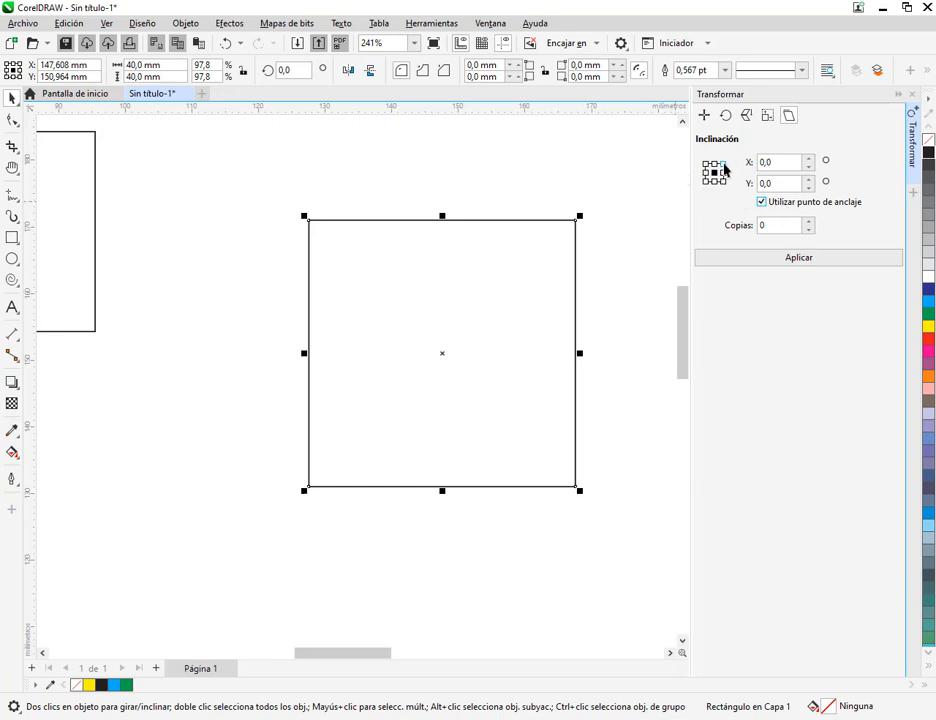
{"action": "left_click", "coordinate": [723, 164]}
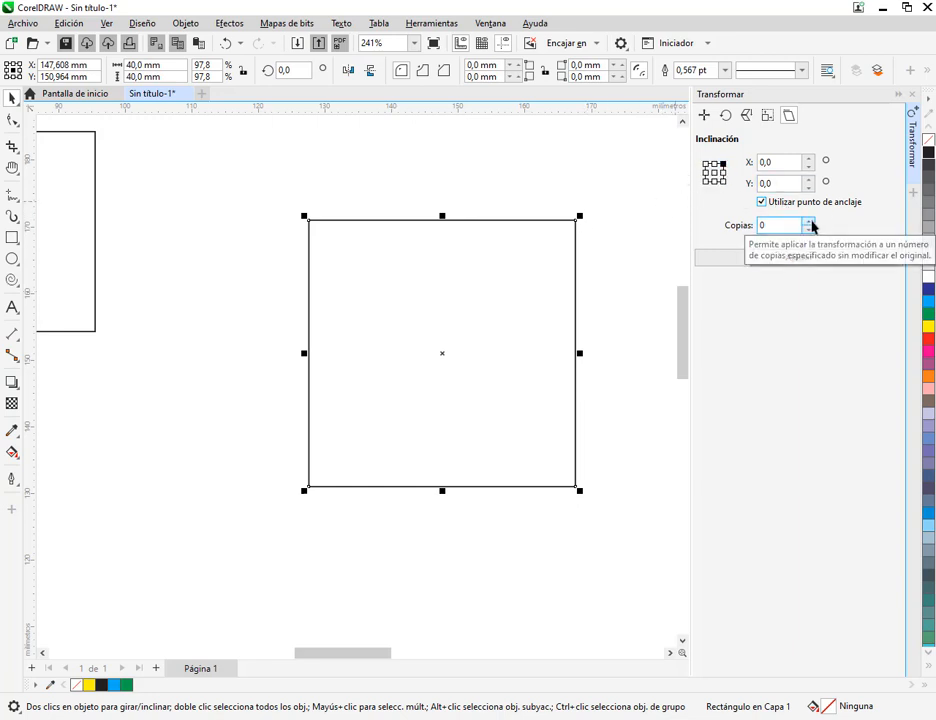
{"action": "left_click", "coordinate": [811, 158]}
{"action": "left_click", "coordinate": [811, 158]}
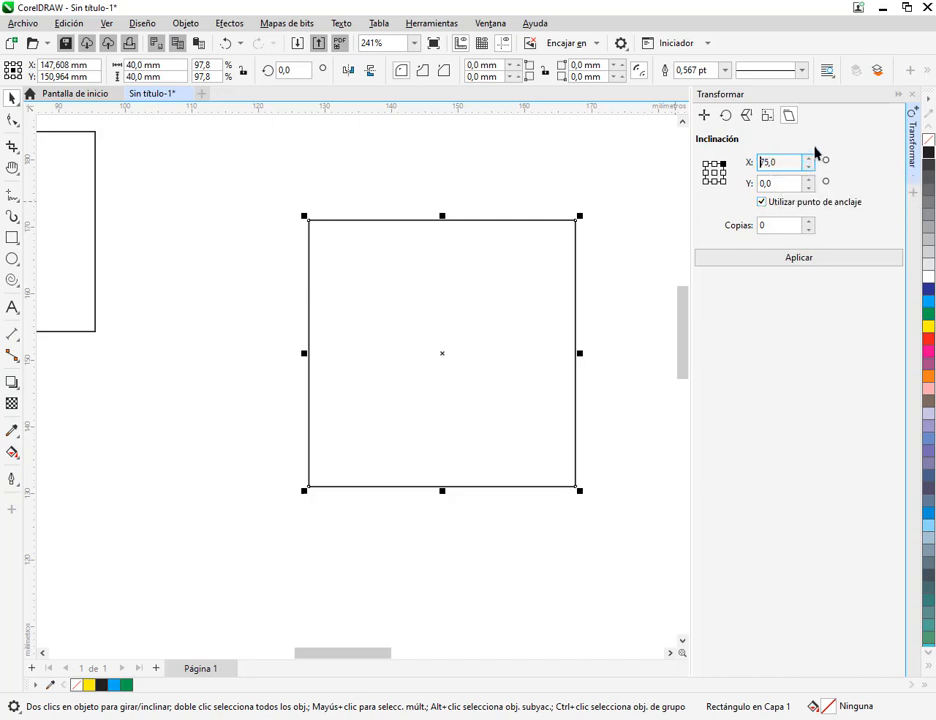
{"action": "left_click", "coordinate": [826, 262]}
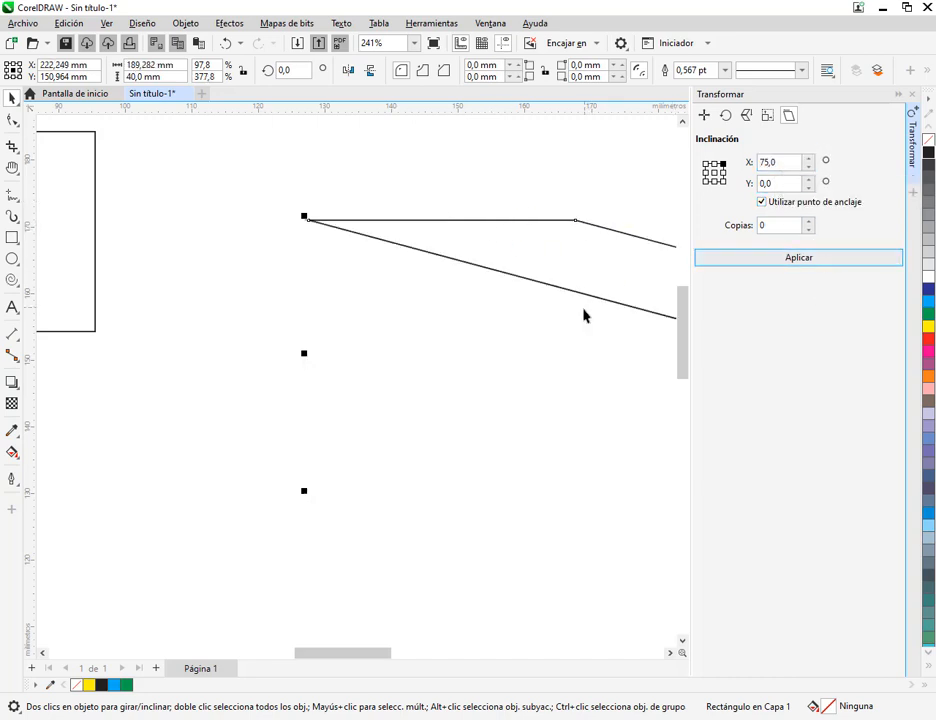
{"action": "scroll", "coordinate": [604, 322], "scroll_direction": "down", "scroll_amount": 2}
{"action": "left_click_drag", "start_coordinate": [604, 322], "coordinate": [351, 323]}
{"action": "scroll", "coordinate": [352, 316], "scroll_direction": "down", "scroll_amount": 1}
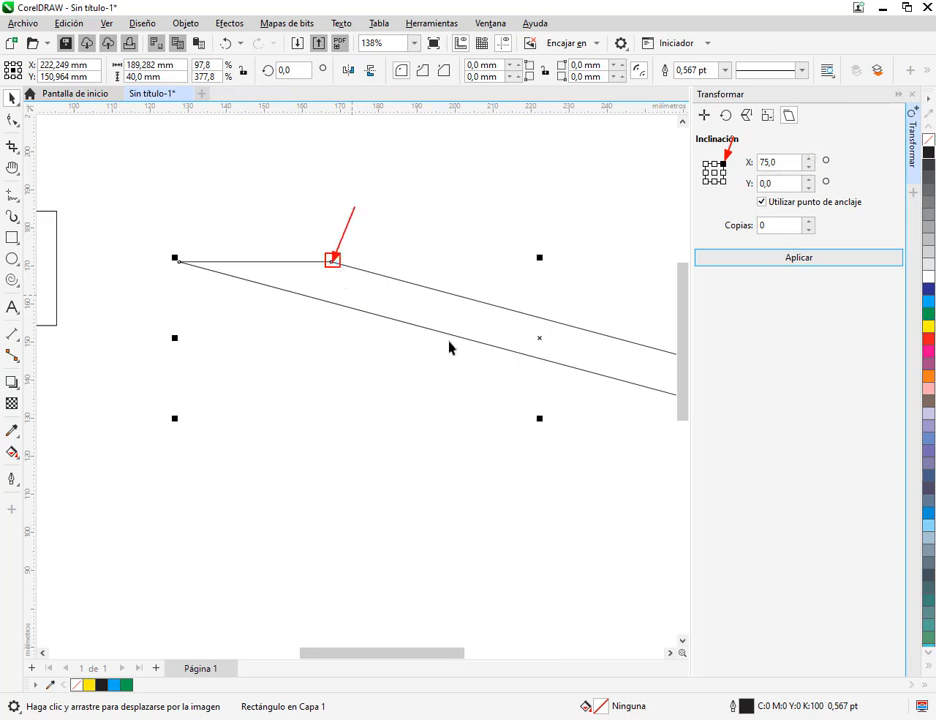
{"action": "scroll", "coordinate": [449, 347], "scroll_direction": "down", "scroll_amount": 2}
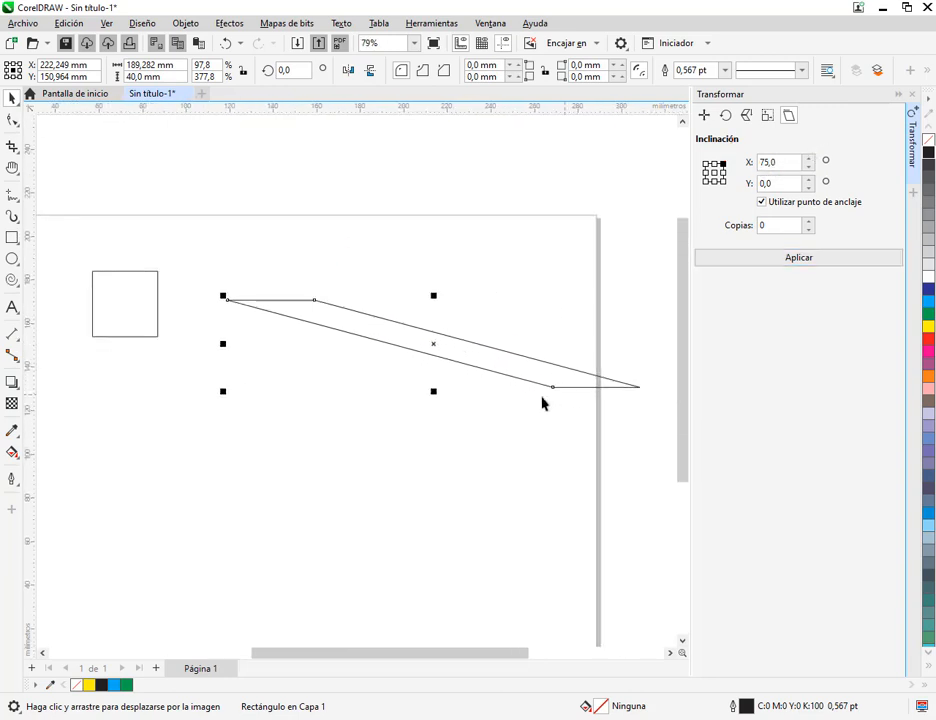
{"action": "left_click_drag", "start_coordinate": [542, 397], "coordinate": [522, 400]}
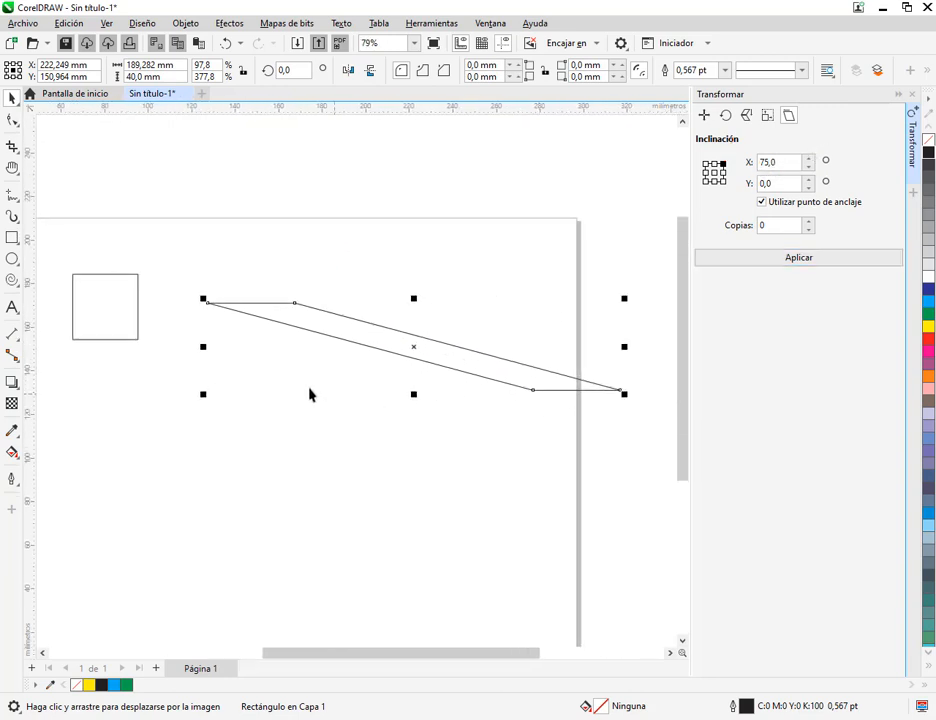
Skew the slanted shape horizontally by a further 10° around the same anchor point
{"action": "left_click", "coordinate": [759, 162]}
{"action": "double_click", "coordinate": [790, 162]}
{"action": "type", "text": "10"}
{"action": "left_click", "coordinate": [797, 258]}
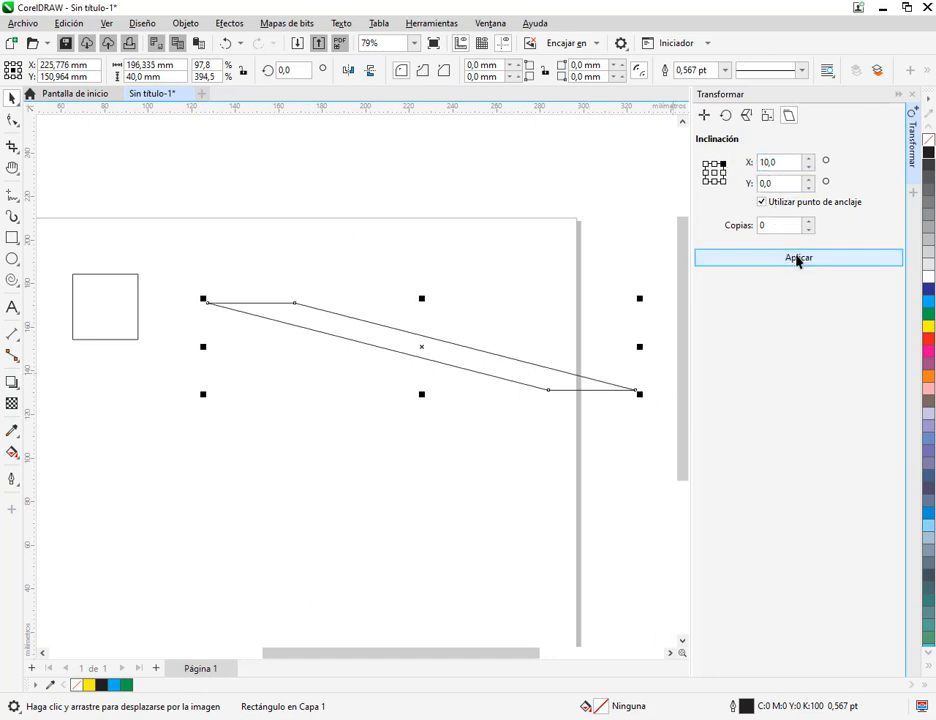
{"action": "left_click", "coordinate": [561, 381]}
{"action": "left_click", "coordinate": [575, 377]}
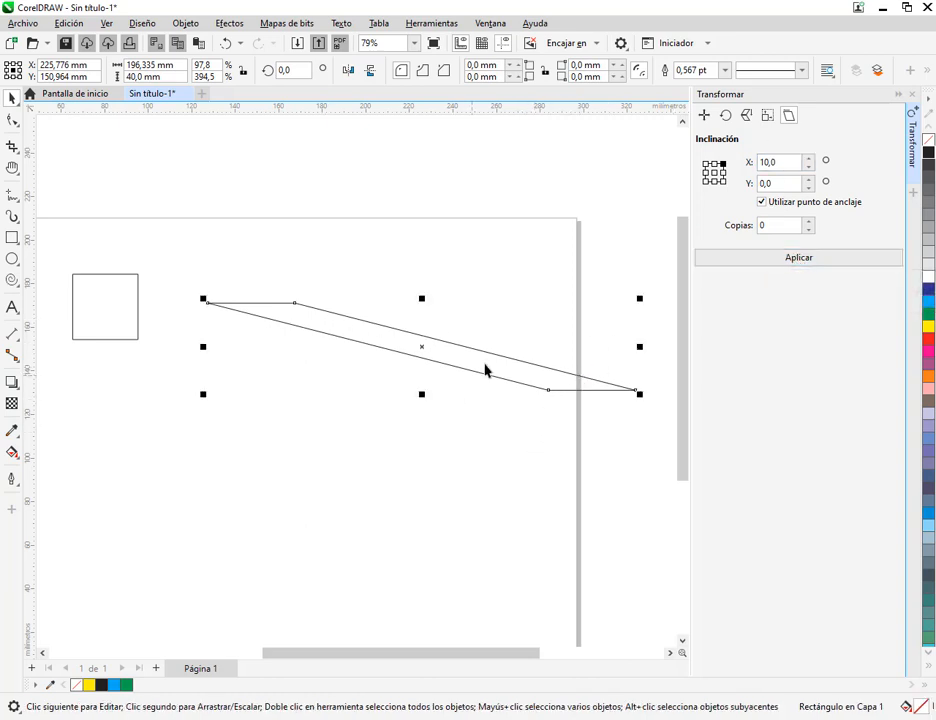
{"action": "left_click", "coordinate": [450, 365]}
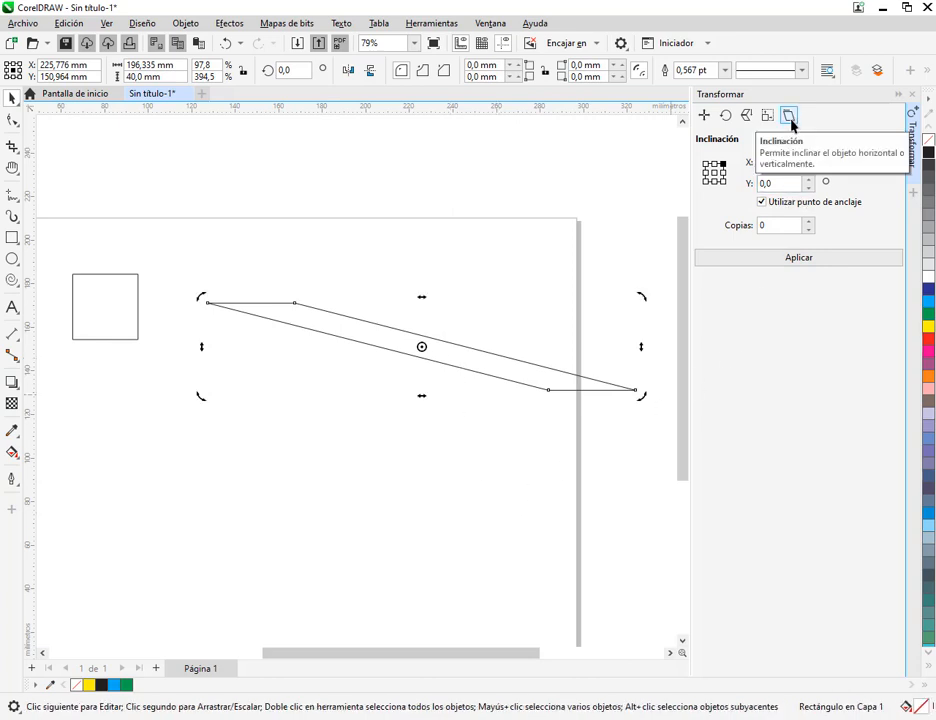
Delete the skewed shape and show the Posición transformation settings for the remaining 30 mm square
{"action": "key", "text": "Delete"}
{"action": "left_click_drag", "start_coordinate": [379, 340], "coordinate": [537, 362]}
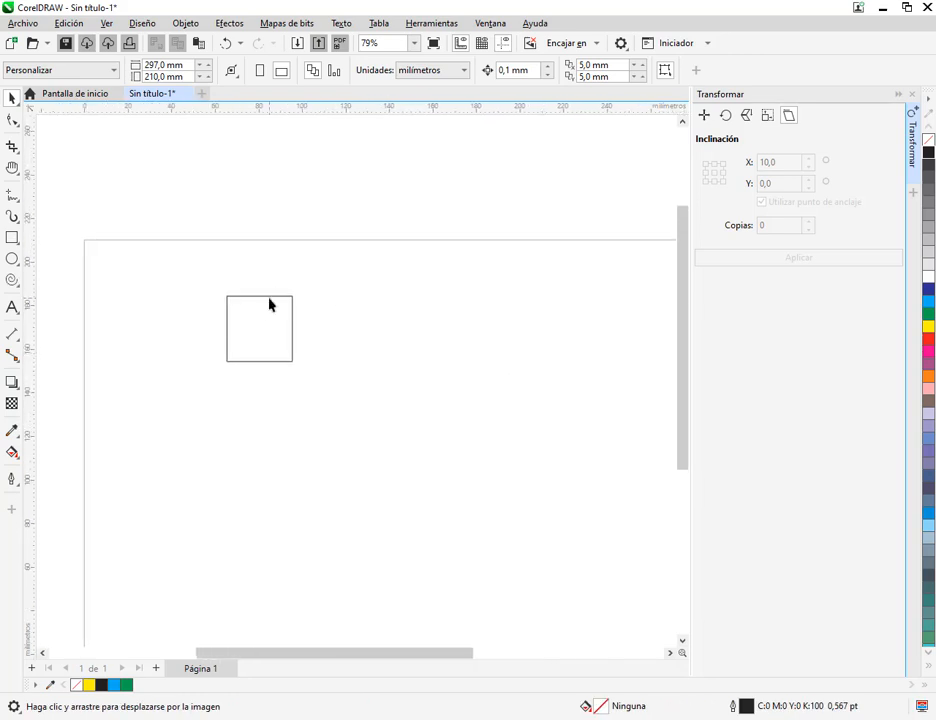
{"action": "left_click", "coordinate": [269, 298]}
{"action": "left_click", "coordinate": [266, 295]}
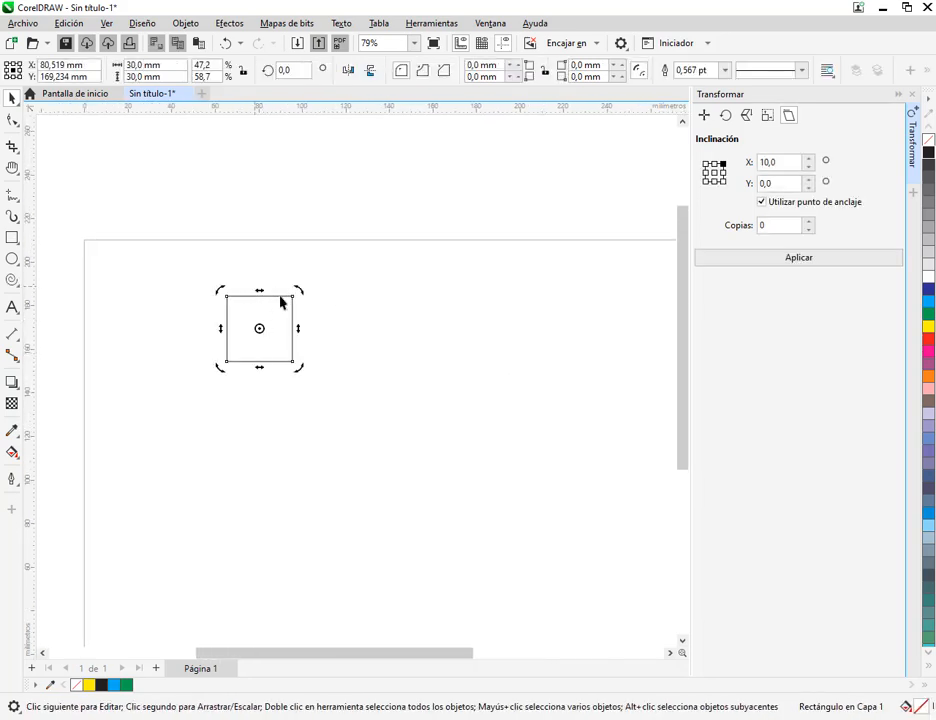
{"action": "left_click", "coordinate": [446, 359]}
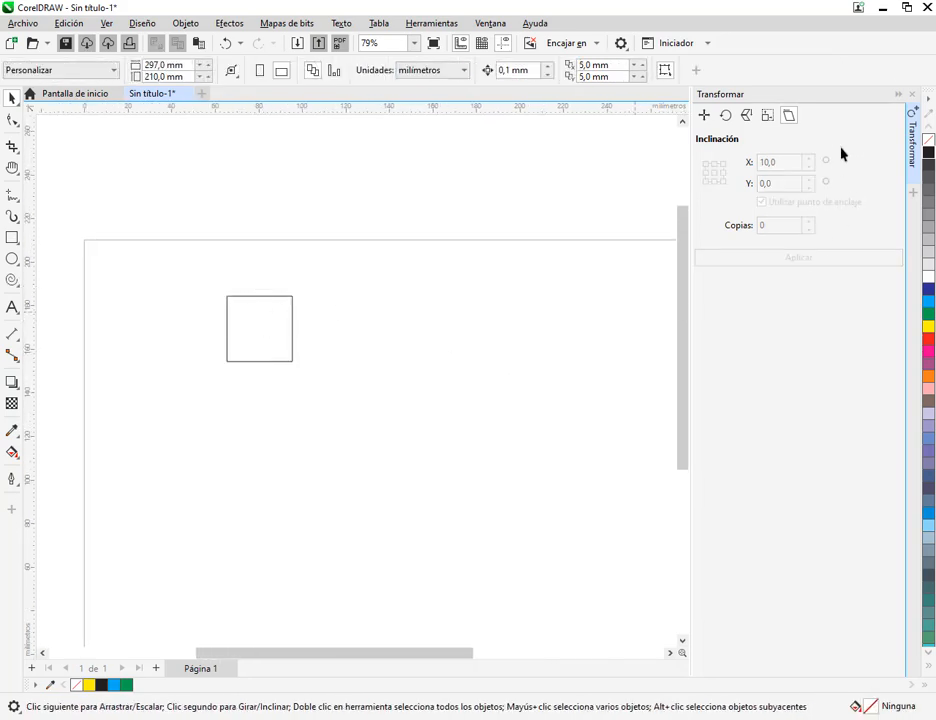
{"action": "left_click", "coordinate": [281, 330]}
{"action": "left_click", "coordinate": [705, 117]}
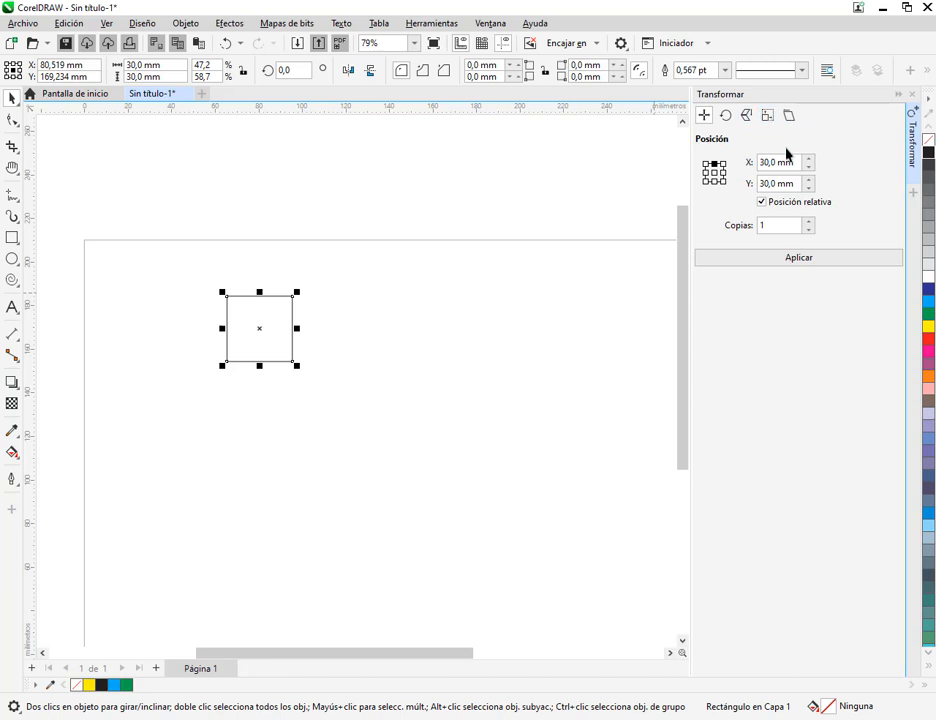
{"action": "left_click", "coordinate": [395, 426]}
{"action": "left_click", "coordinate": [276, 333]}
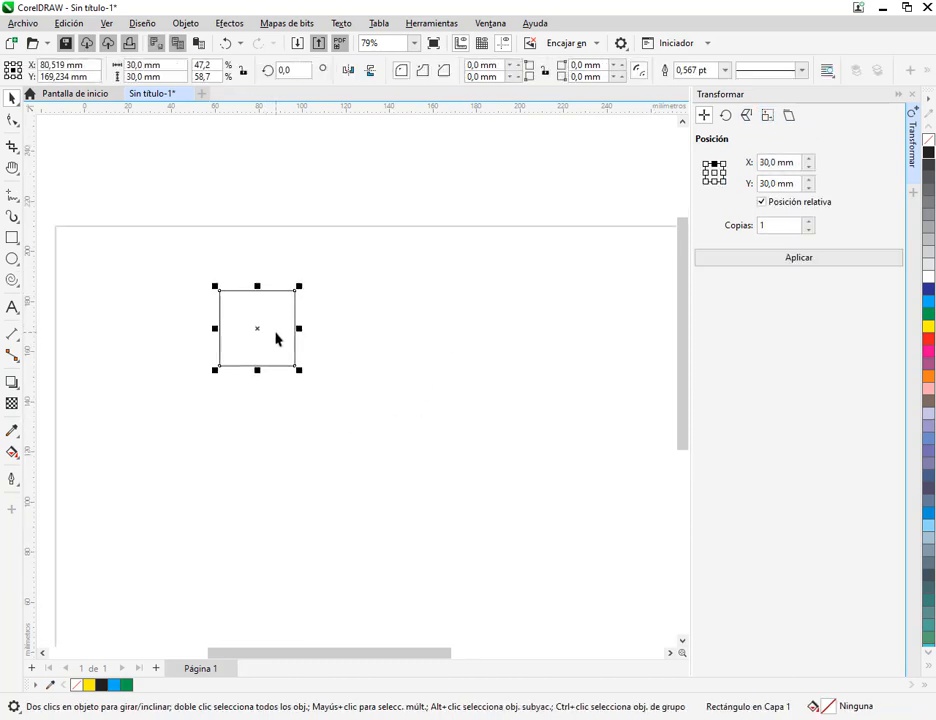
{"action": "scroll", "coordinate": [274, 338], "scroll_direction": "up", "scroll_amount": 3}
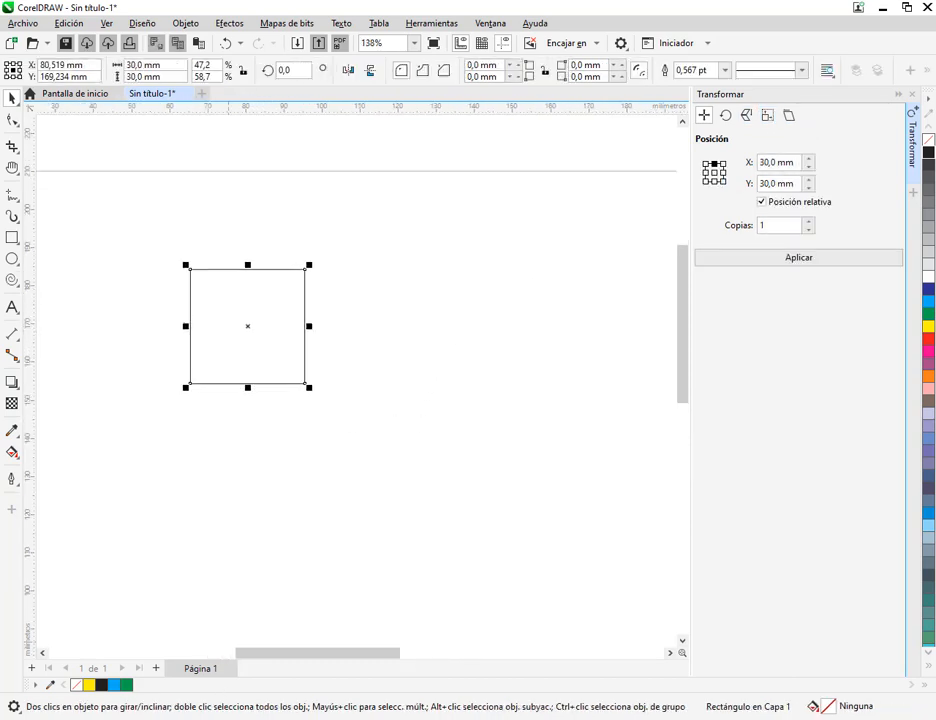
Switch to MANUAL COREL.pdf and review the exercise's rectangle size, its Posición and Rotar instructions and the finished figure
{"action": "mouse_move", "coordinate": [195, 717]}
{"action": "left_click", "coordinate": [98, 672]}
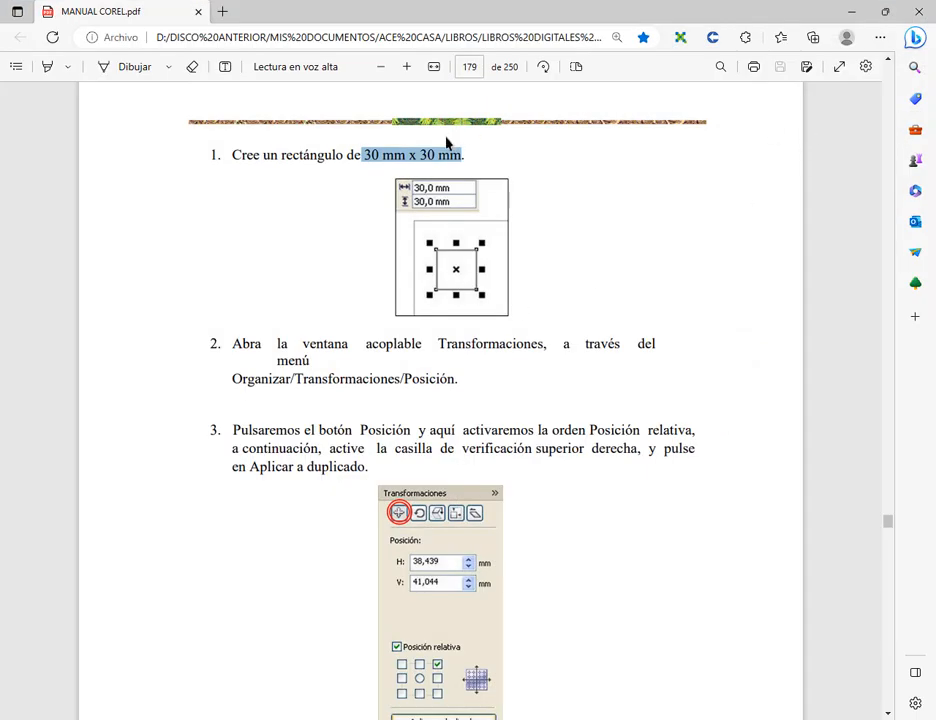
{"action": "left_click", "coordinate": [341, 169]}
{"action": "left_click_drag", "start_coordinate": [350, 165], "coordinate": [499, 161]}
{"action": "scroll", "coordinate": [545, 300], "scroll_direction": "down", "scroll_amount": 5}
{"action": "scroll", "coordinate": [476, 217], "scroll_direction": "up", "scroll_amount": 2}
{"action": "scroll", "coordinate": [485, 246], "scroll_direction": "down", "scroll_amount": 12}
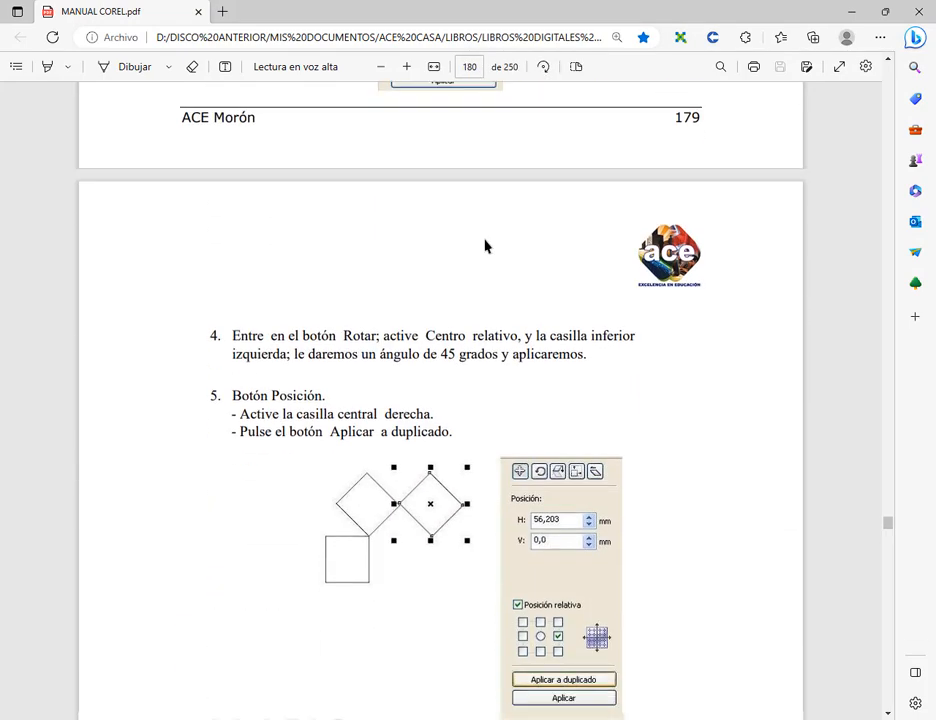
{"action": "scroll", "coordinate": [501, 240], "scroll_direction": "down", "scroll_amount": 6}
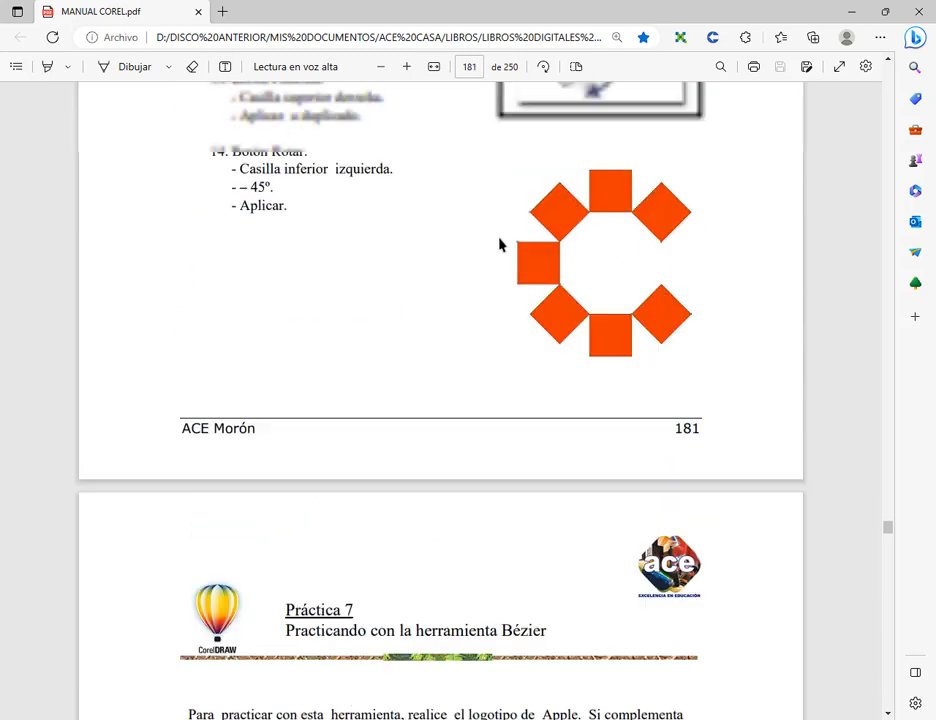
{"action": "scroll", "coordinate": [540, 320], "scroll_direction": "up", "scroll_amount": 2}
{"action": "scroll", "coordinate": [620, 360], "scroll_direction": "down", "scroll_amount": 1}
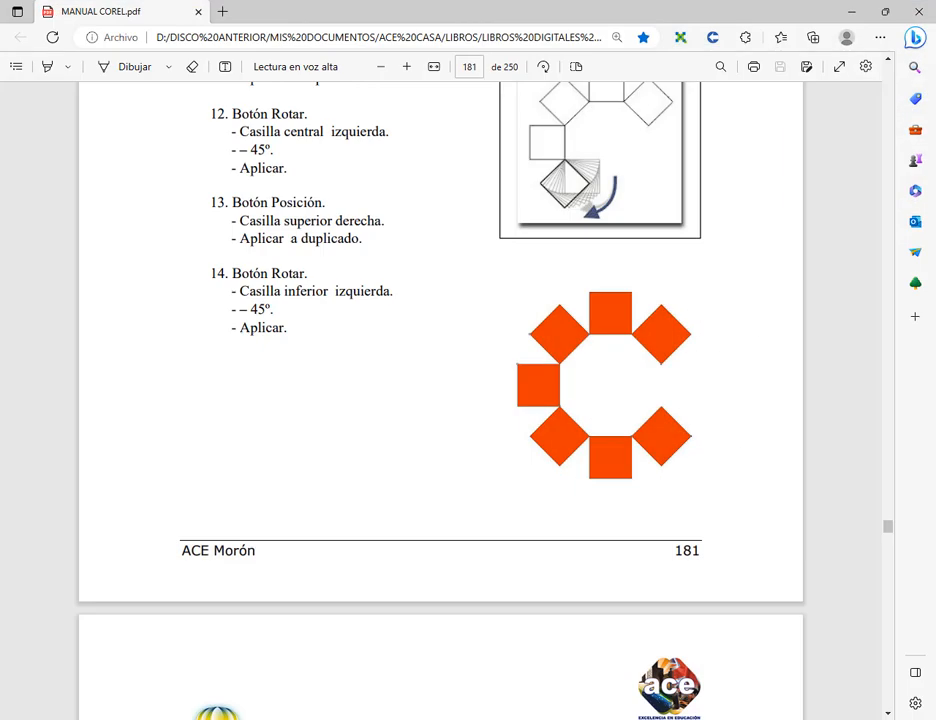
Launch Recorte y anotación and capture the finished orange figure of squares on the manual's page 181
{"action": "key", "text": "alt+Tab"}
{"action": "key", "text": "alt+Tab"}
{"action": "key", "text": "super"}
{"action": "type", "text": "re"}
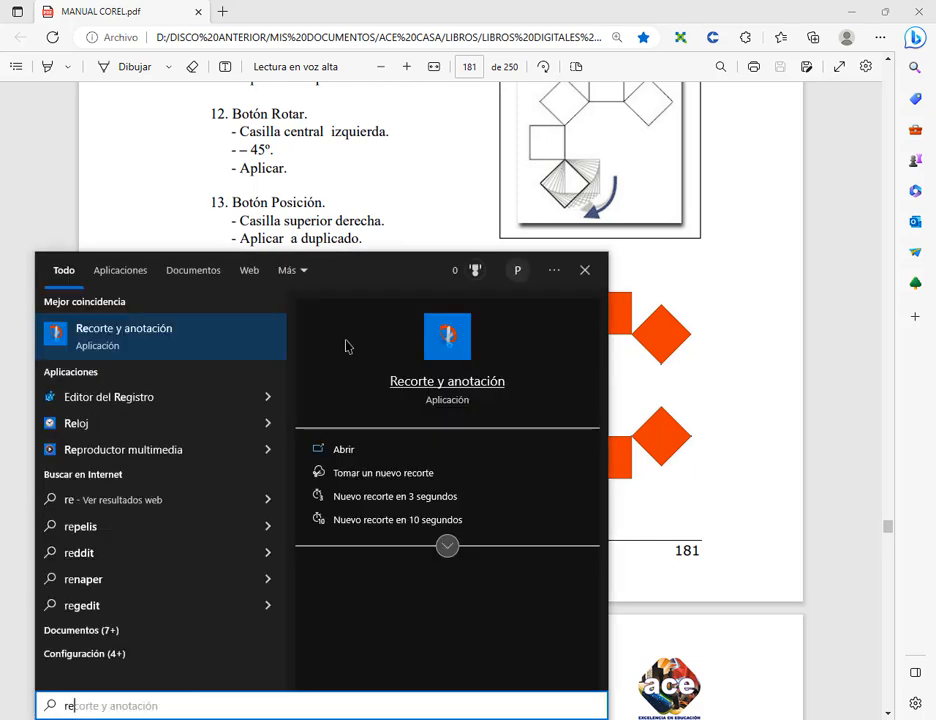
{"action": "left_click", "coordinate": [162, 338]}
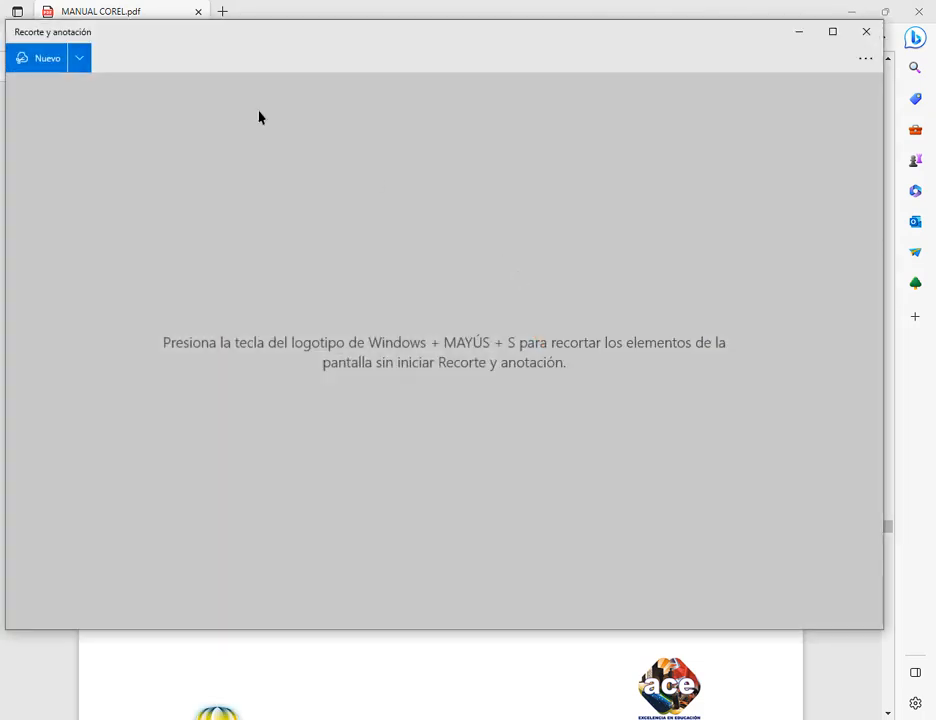
{"action": "left_click", "coordinate": [30, 60]}
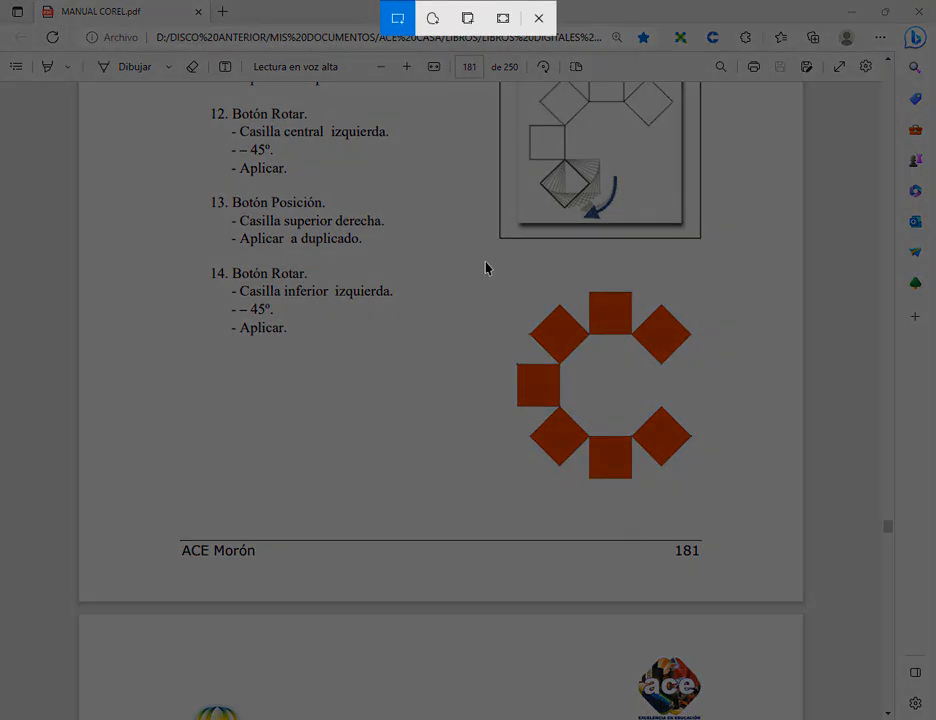
{"action": "left_click_drag", "start_coordinate": [485, 262], "coordinate": [745, 503]}
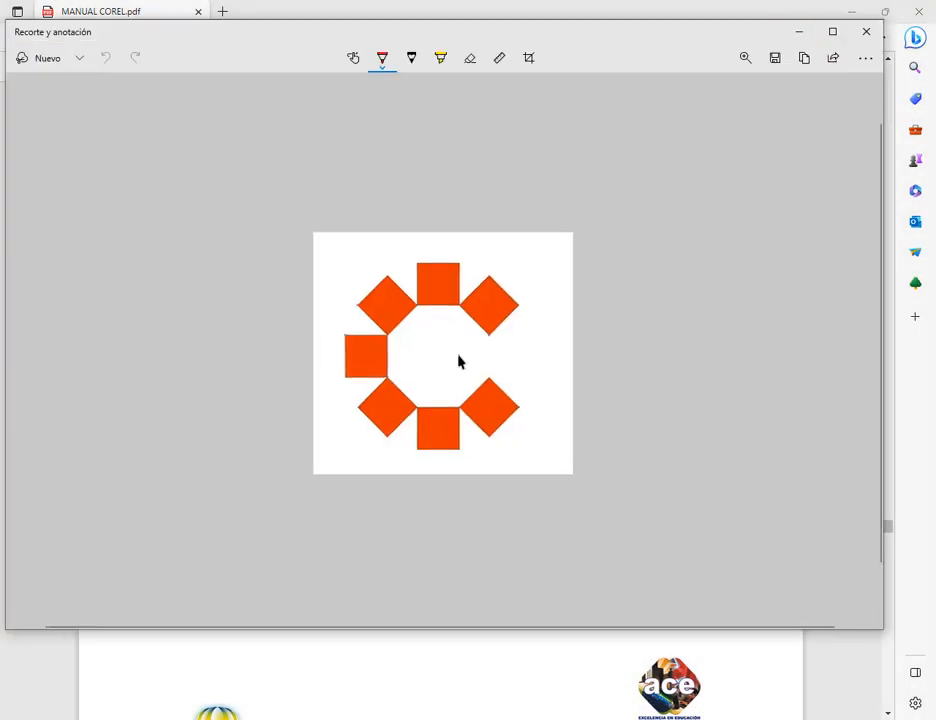
Save the capture as the JPG "logo corel" in the Escritorio folder and close Recorte y anotación
{"action": "left_click", "coordinate": [775, 58]}
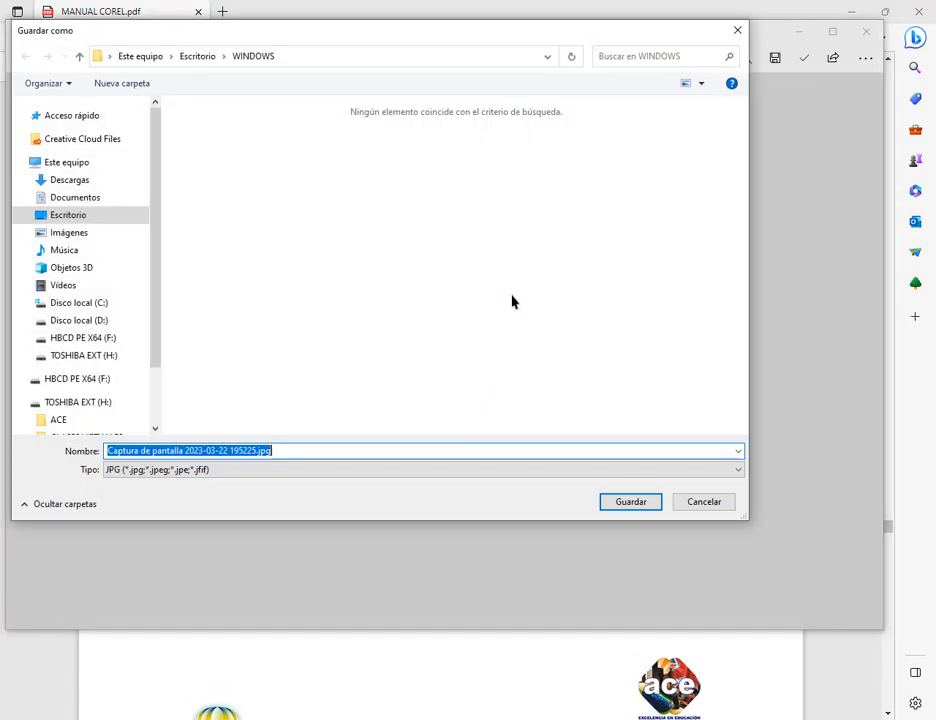
{"action": "left_click", "coordinate": [31, 215]}
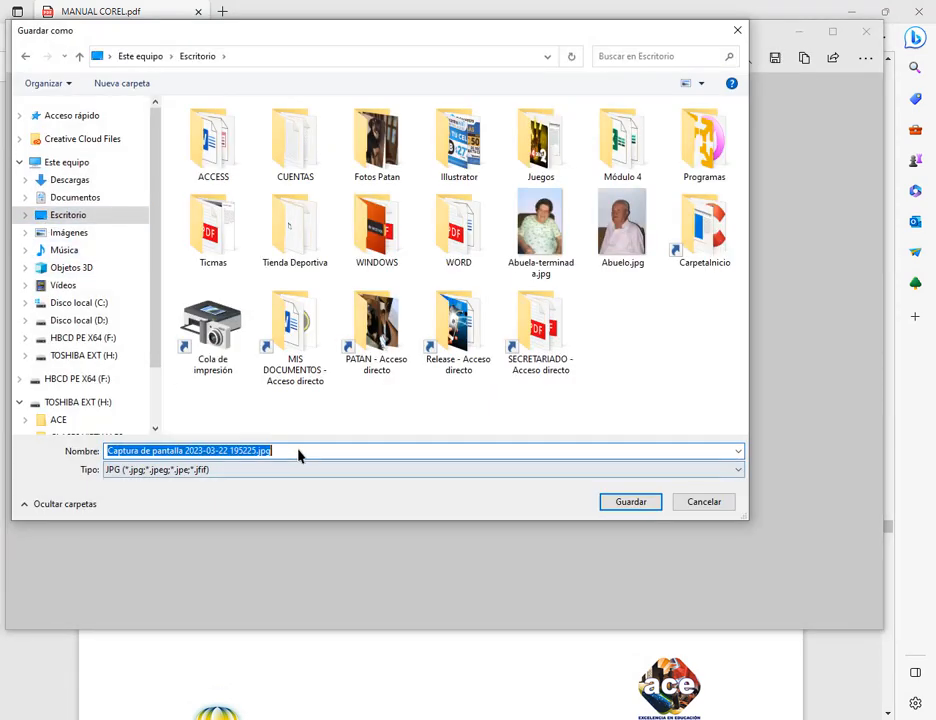
{"action": "type", "text": "logo corel"}
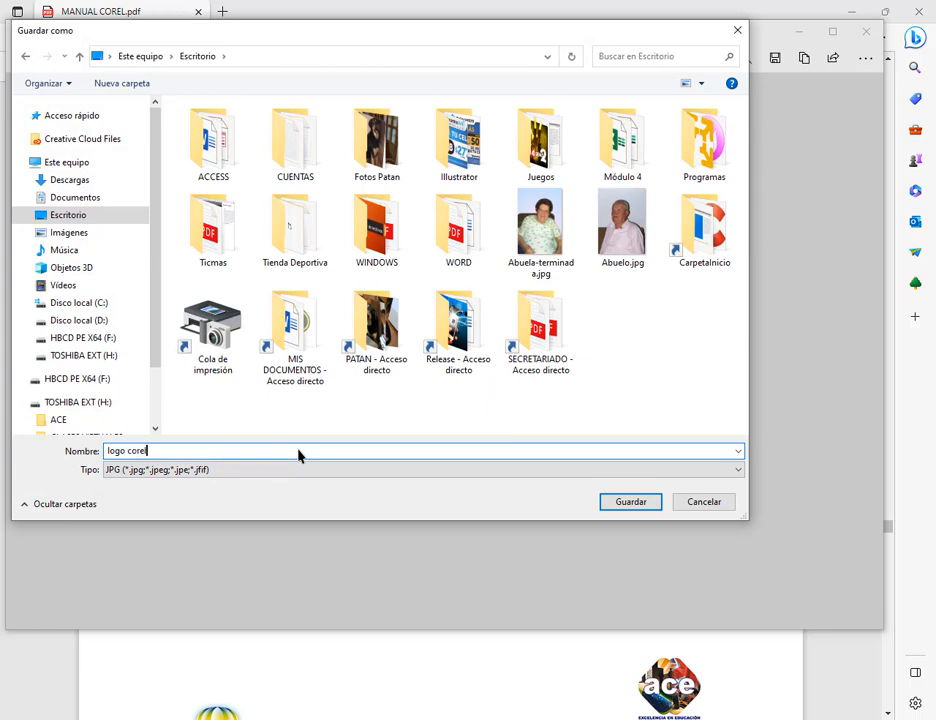
{"action": "key", "text": "Return"}
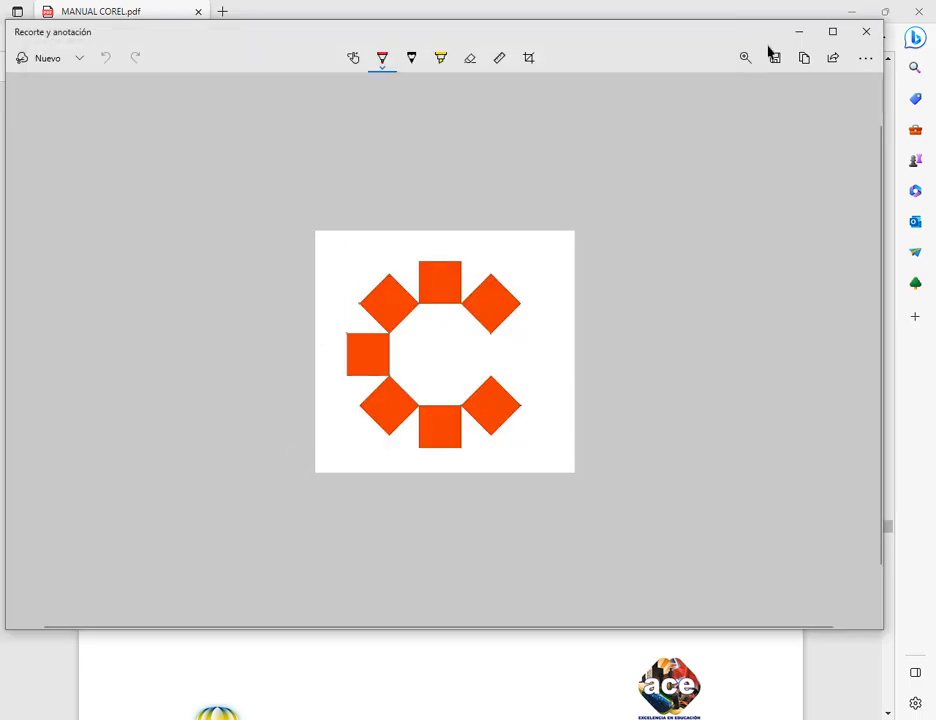
{"action": "left_click", "coordinate": [866, 31]}
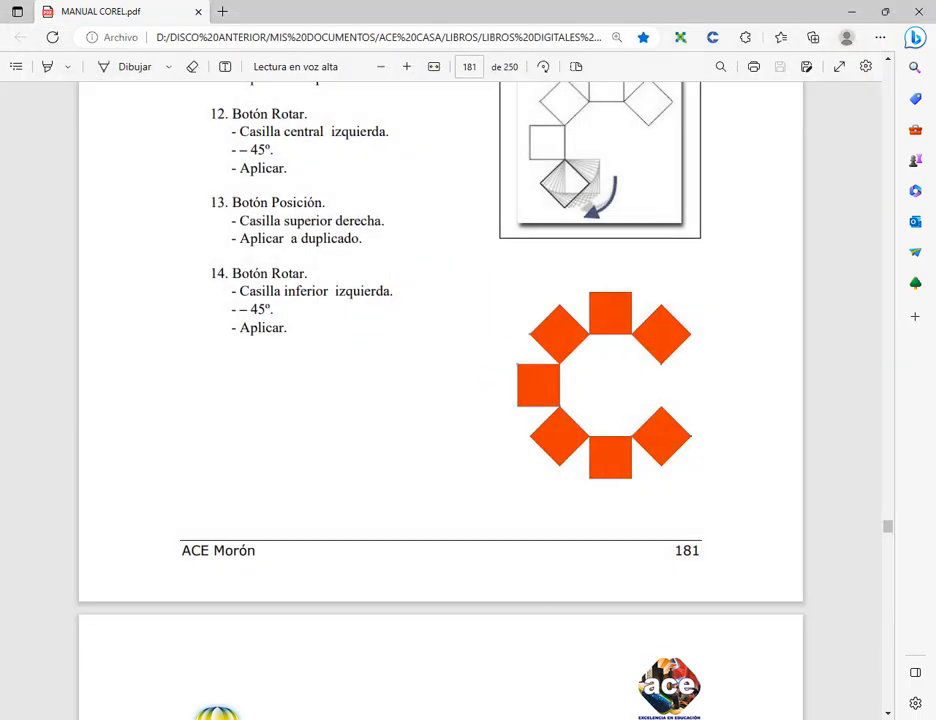
Switch back to the CorelDRAW drawing with the 30 mm square
{"action": "key", "text": "alt+Tab"}
{"action": "left_click", "coordinate": [333, 196]}
{"action": "left_click_drag", "start_coordinate": [448, 311], "coordinate": [590, 302]}
{"action": "scroll", "coordinate": [590, 302], "scroll_direction": "down", "scroll_amount": 1}
Import logo corel.jpg from Escritorio and place it about 50.5 × 47.1 mm outside the page, beside the square
{"action": "left_click", "coordinate": [25, 25]}
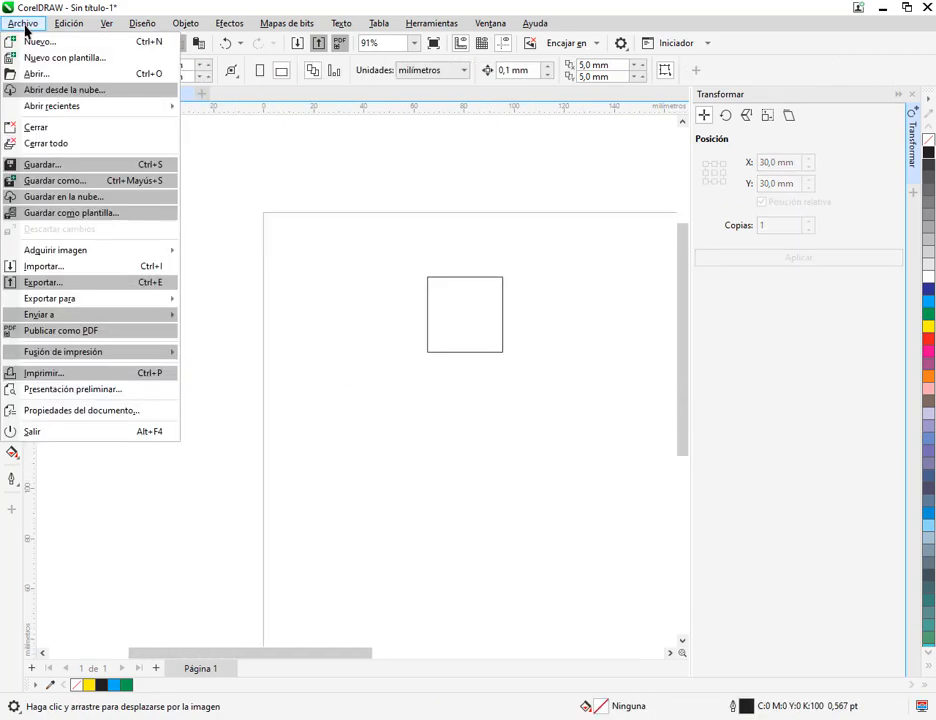
{"action": "left_click", "coordinate": [43, 267]}
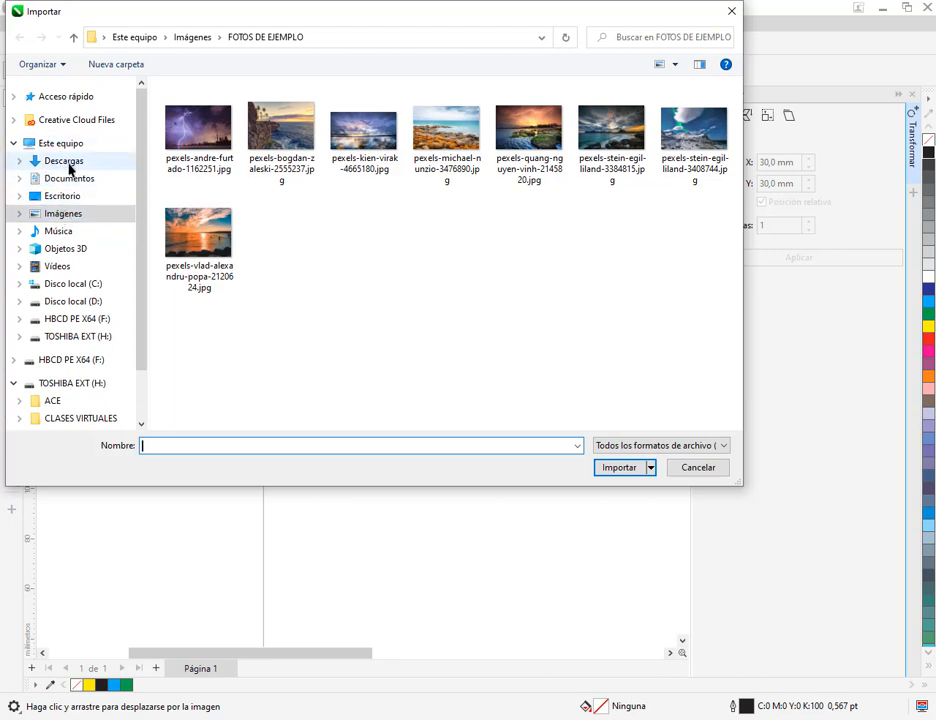
{"action": "left_click", "coordinate": [72, 197]}
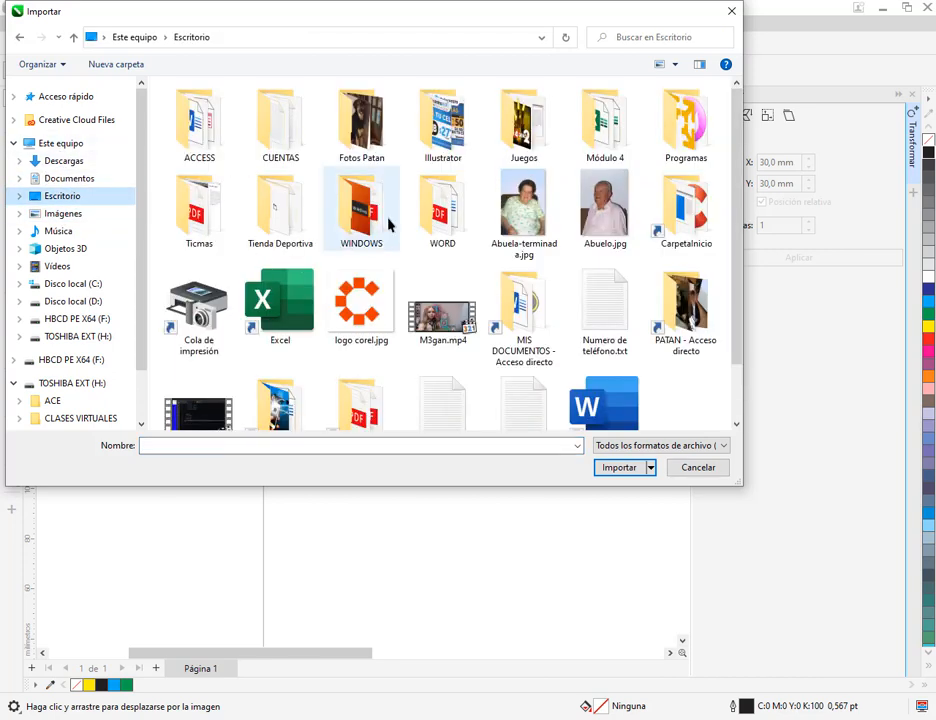
{"action": "double_click", "coordinate": [363, 296]}
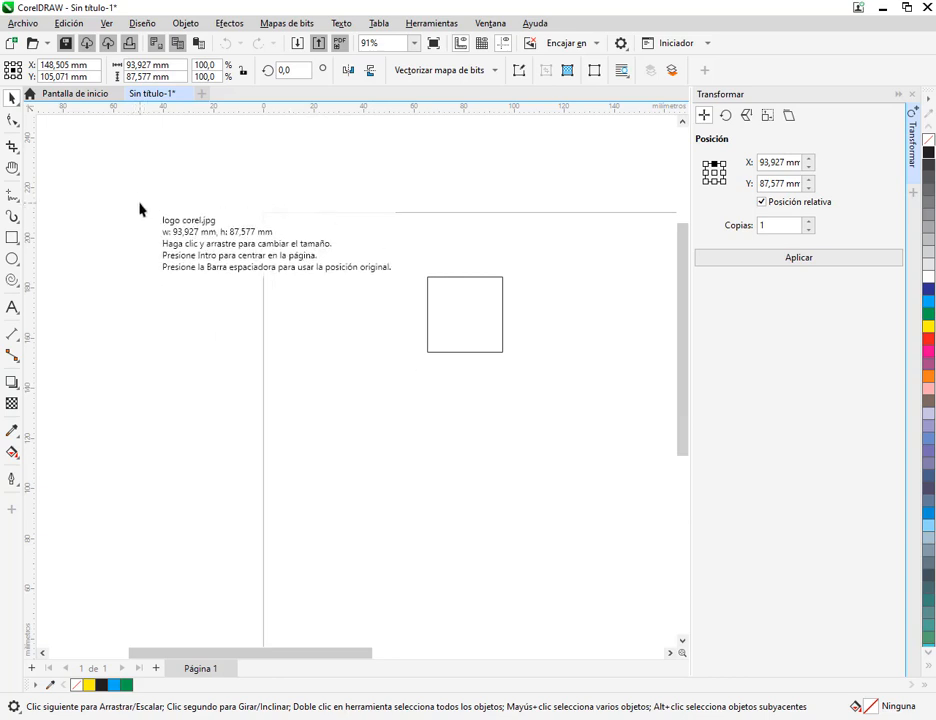
{"action": "left_click_drag", "start_coordinate": [133, 225], "coordinate": [260, 380]}
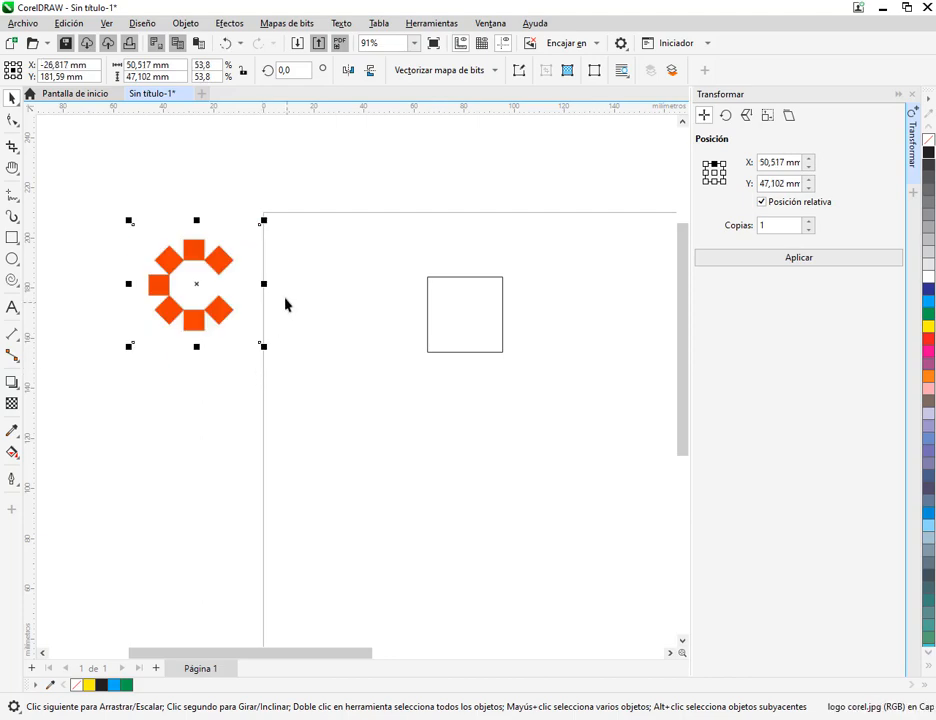
Delete the imported picture, reimport logo corel.jpg at its original size of about 93.9 × 87.6 mm, and move it outside the page
{"action": "key", "text": "Delete"}
{"action": "left_click", "coordinate": [38, 27]}
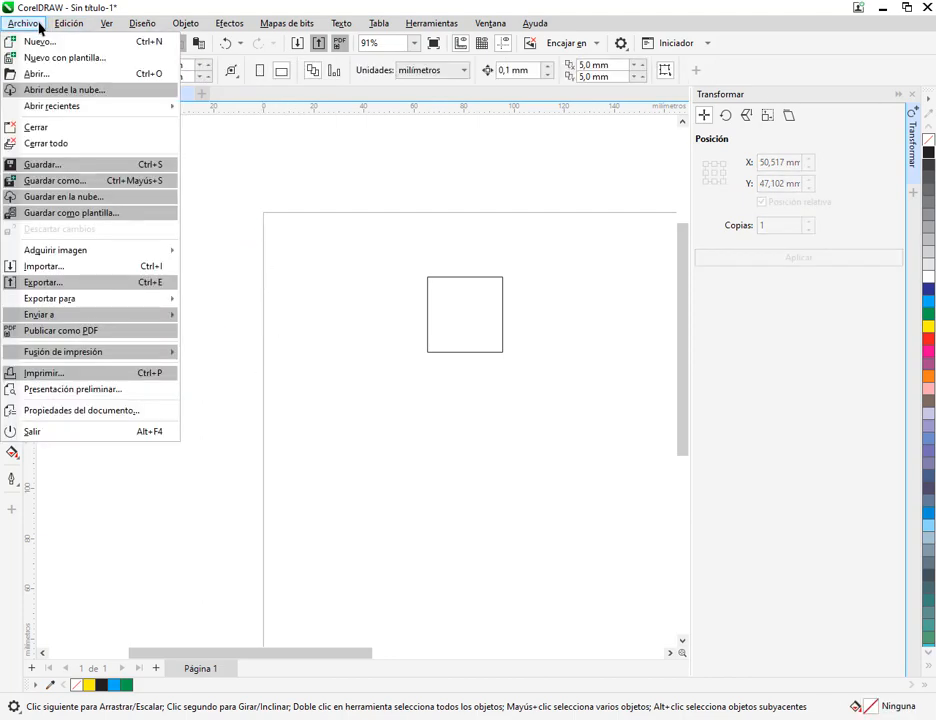
{"action": "left_click", "coordinate": [60, 266]}
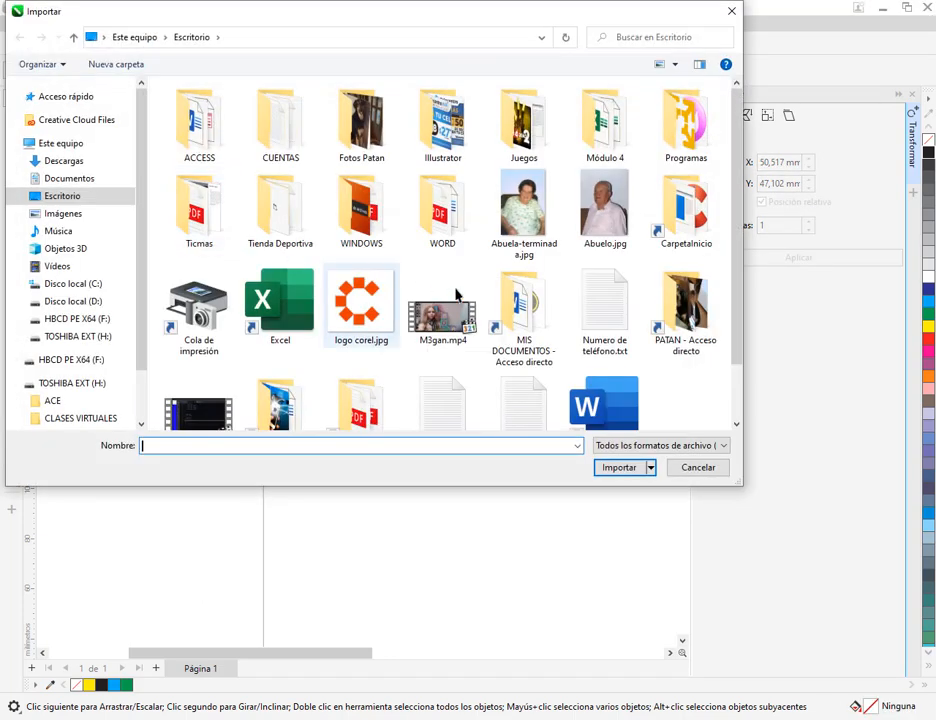
{"action": "double_click", "coordinate": [365, 311]}
{"action": "left_click", "coordinate": [146, 268]}
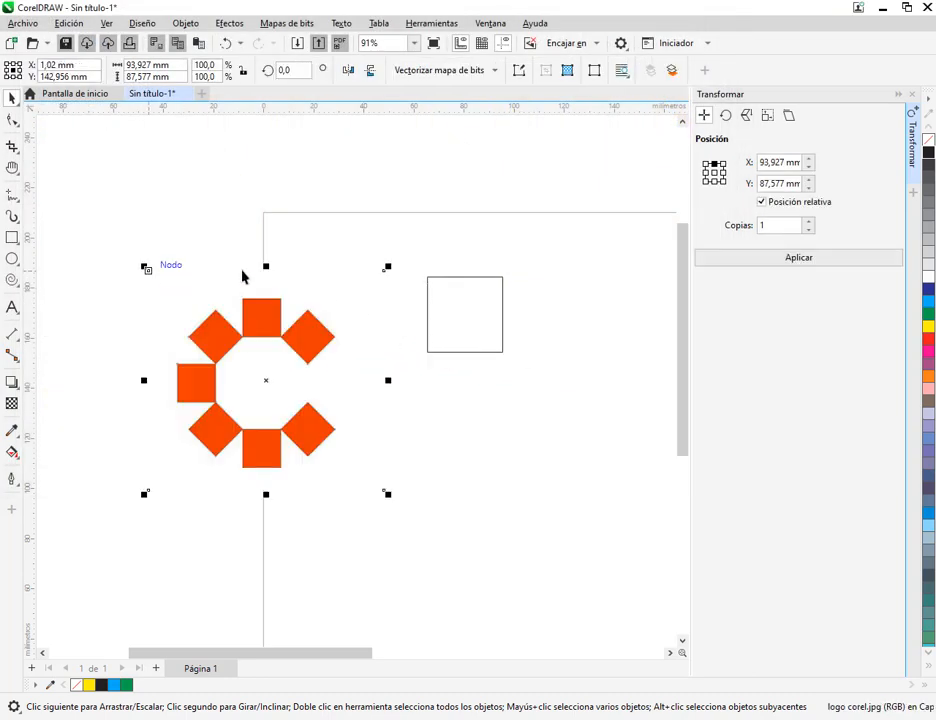
{"action": "left_click_drag", "start_coordinate": [320, 359], "coordinate": [175, 329]}
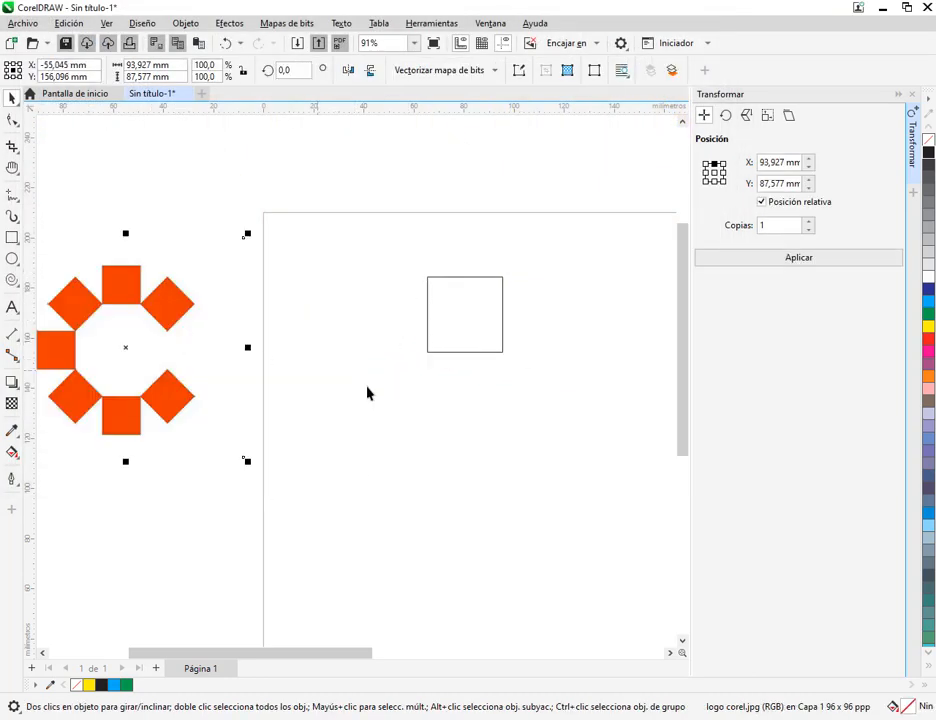
{"action": "left_click", "coordinate": [351, 432]}
{"action": "key", "text": "h"}
{"action": "left_click_drag", "start_coordinate": [351, 432], "coordinate": [454, 420]}
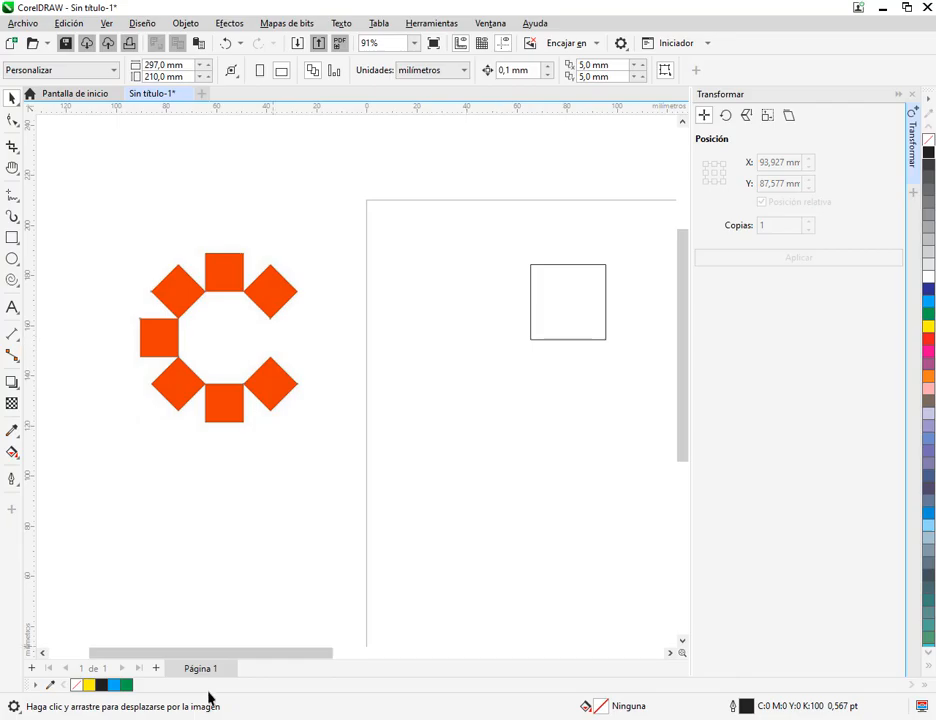
Switch to the manual's page 181, open and minimise Teclado en pantalla, and capture the whole screen
{"action": "key", "text": "alt+Tab"}
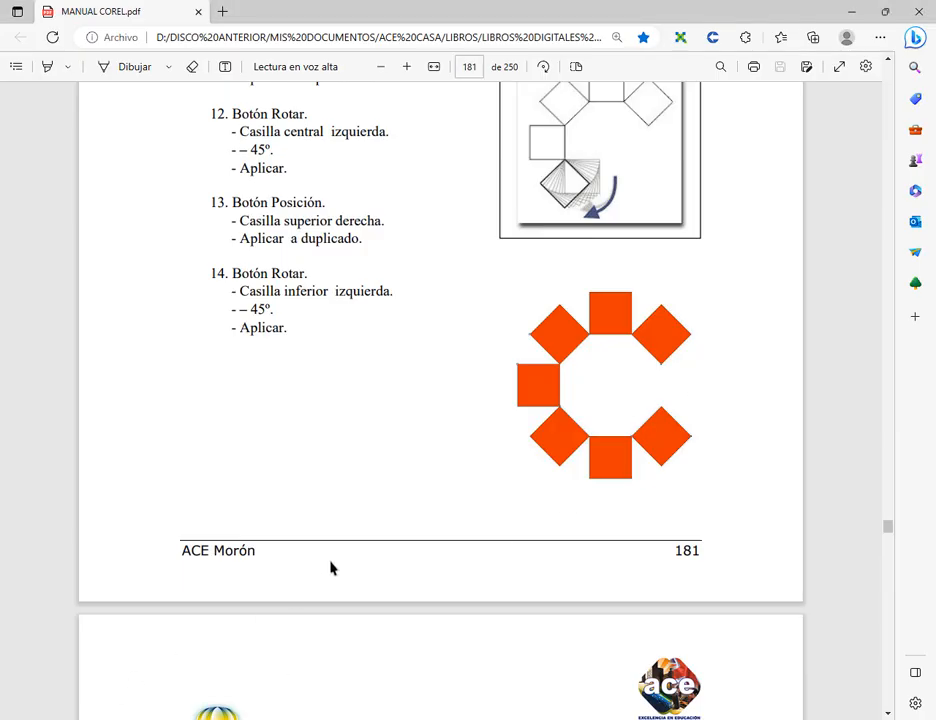
{"action": "key", "text": "super"}
{"action": "type", "text": "re"}
{"action": "key", "text": "BackSpace"}
{"action": "key", "text": "BackSpace"}
{"action": "type", "text": "te"}
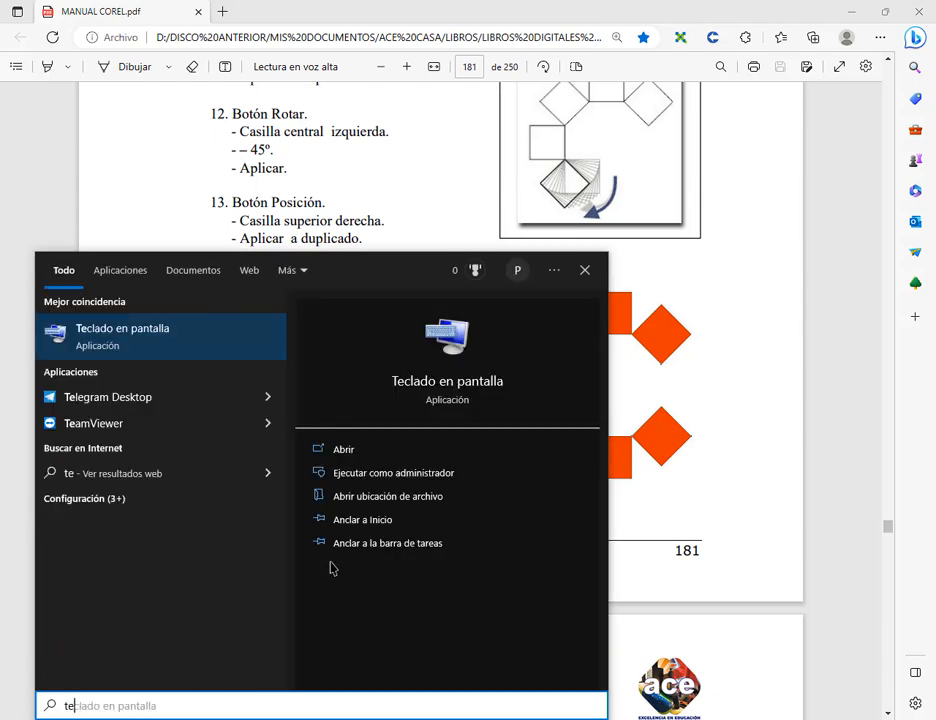
{"action": "key", "text": "Return"}
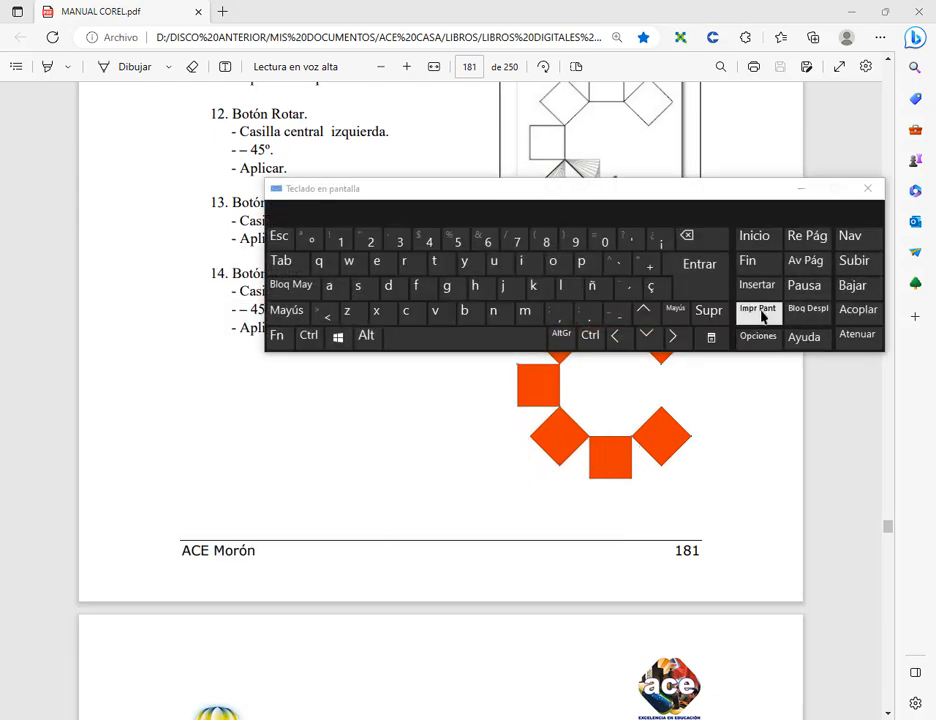
{"action": "left_click", "coordinate": [805, 189]}
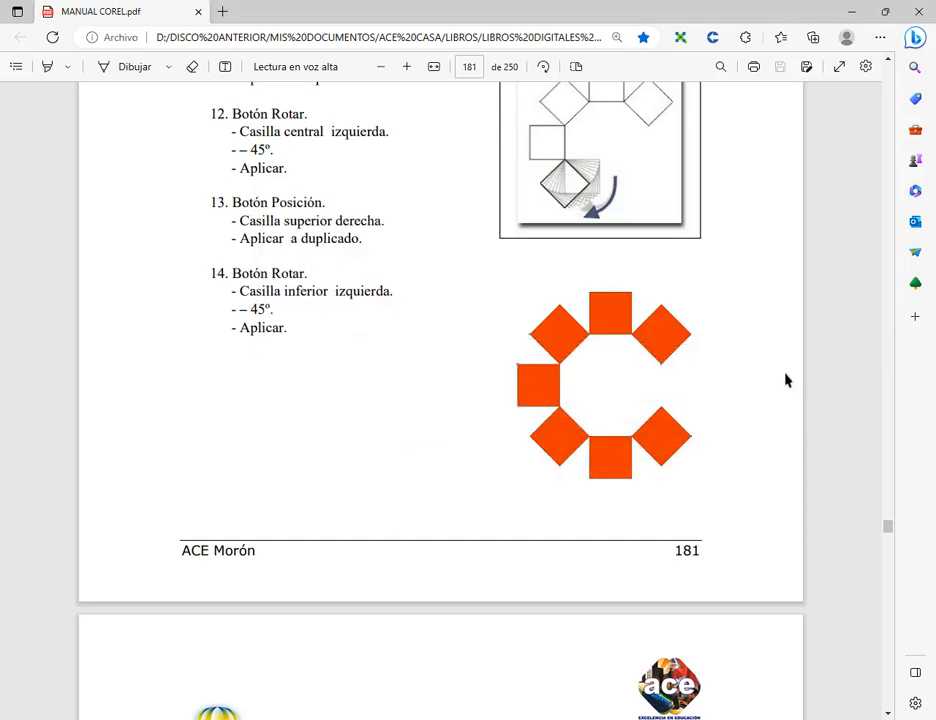
Switch back to the CorelDRAW drawing, paste the full-screen capture and move it outside the page, beyond the imported logo
{"action": "key", "text": "alt+Tab"}
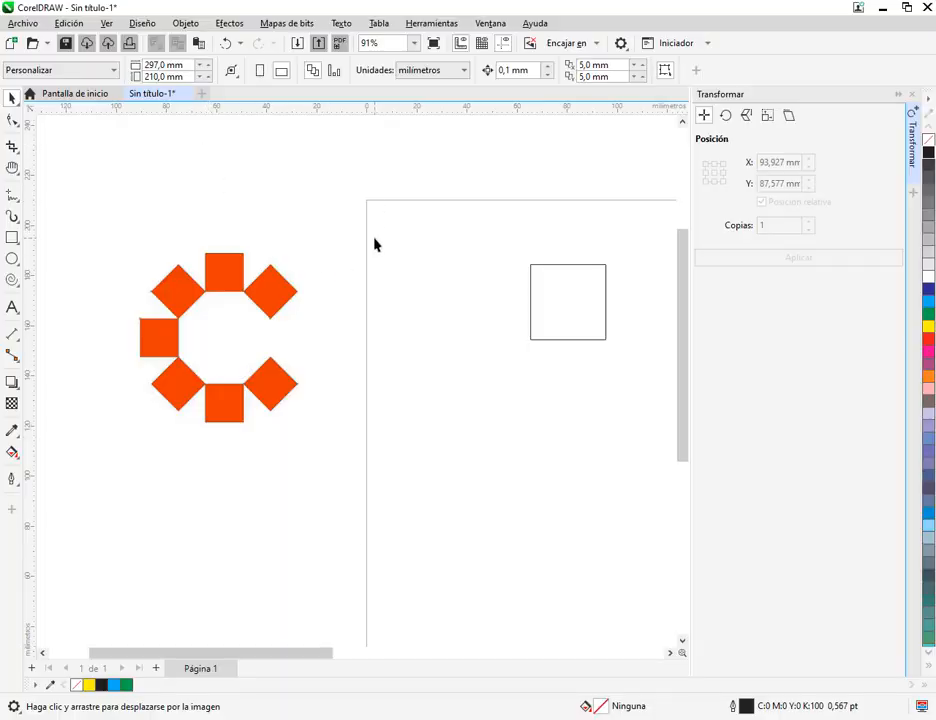
{"action": "key", "text": "ctrl+v"}
{"action": "scroll", "coordinate": [518, 289], "scroll_direction": "down", "scroll_amount": 4}
{"action": "left_click_drag", "start_coordinate": [506, 320], "coordinate": [209, 307]}
{"action": "scroll", "coordinate": [205, 318], "scroll_direction": "up", "scroll_amount": 3}
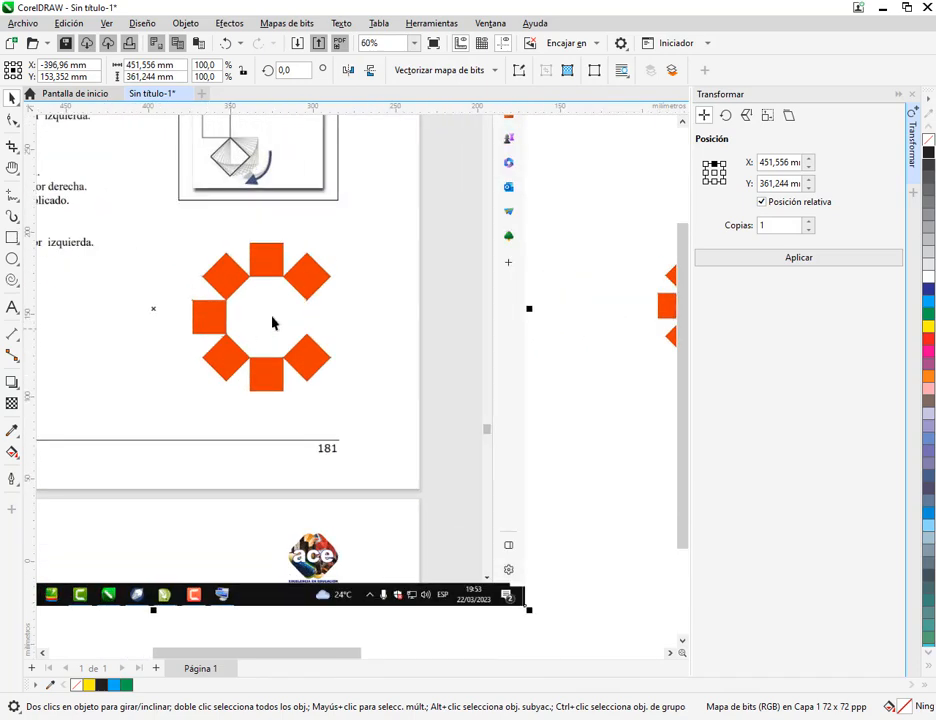
{"action": "scroll", "coordinate": [274, 324], "scroll_direction": "down", "scroll_amount": 2}
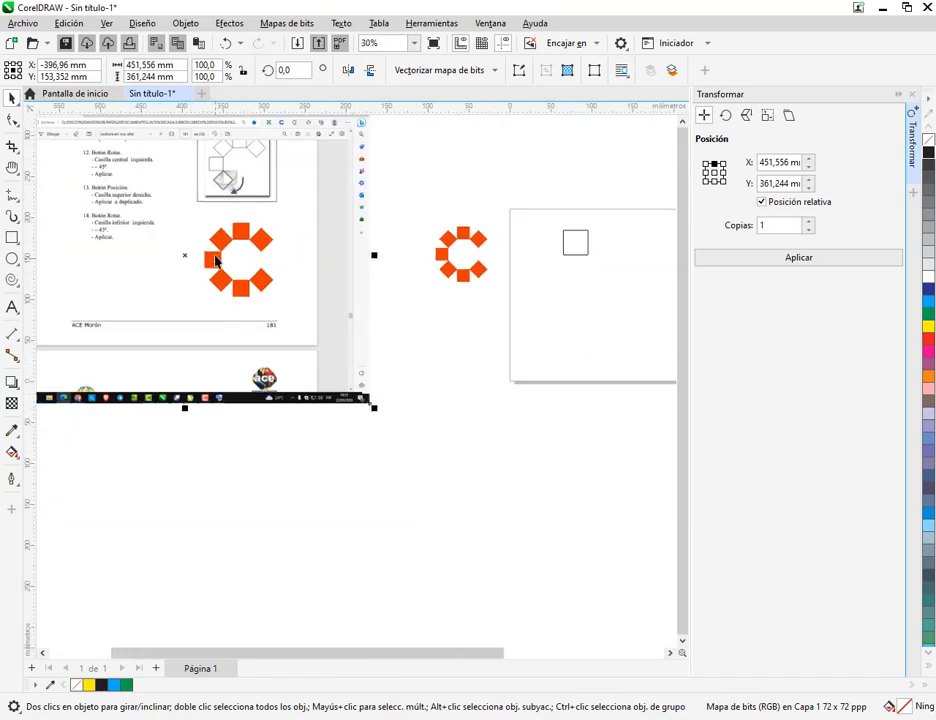
{"action": "scroll", "coordinate": [215, 261], "scroll_direction": "up", "scroll_amount": 2}
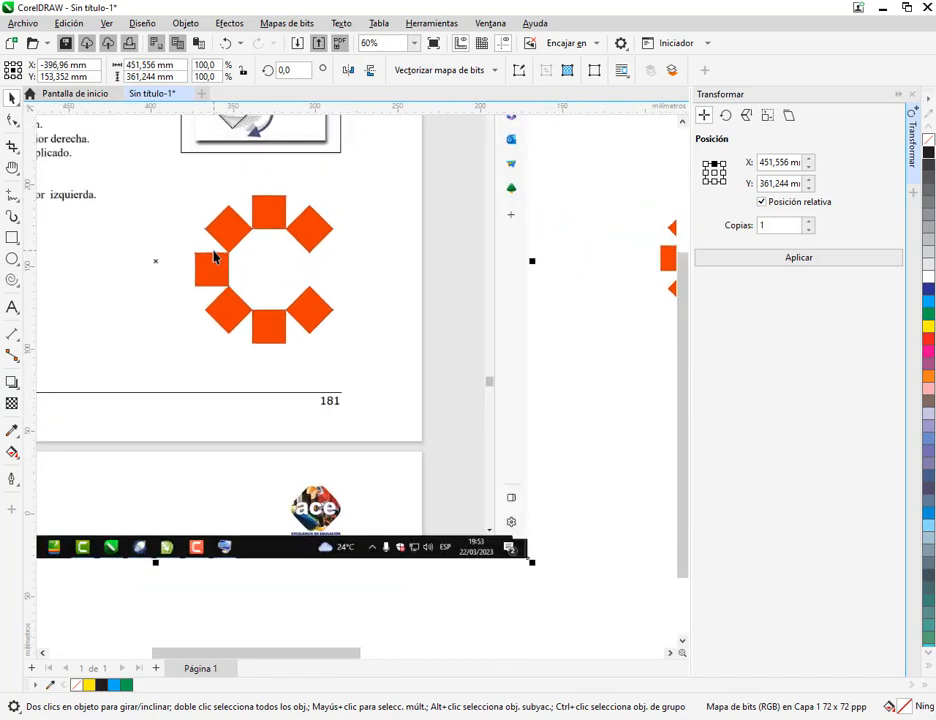
Crop the pasted screen capture to the orange figure, an area of about 123.5 × 111.5 mm
{"action": "left_click", "coordinate": [12, 150]}
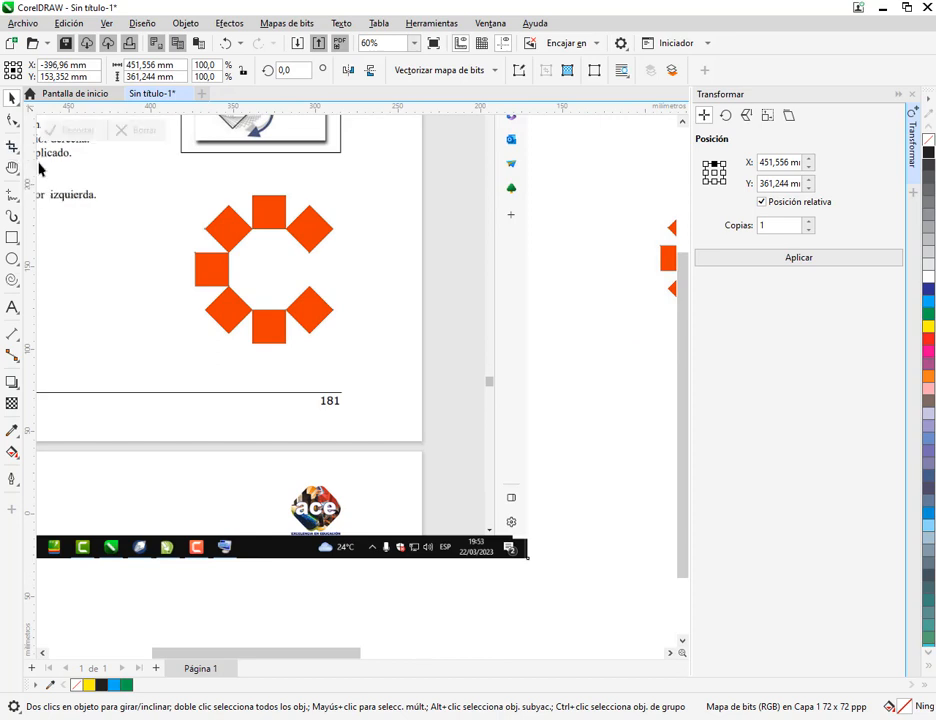
{"action": "left_click_drag", "start_coordinate": [166, 181], "coordinate": [370, 371]}
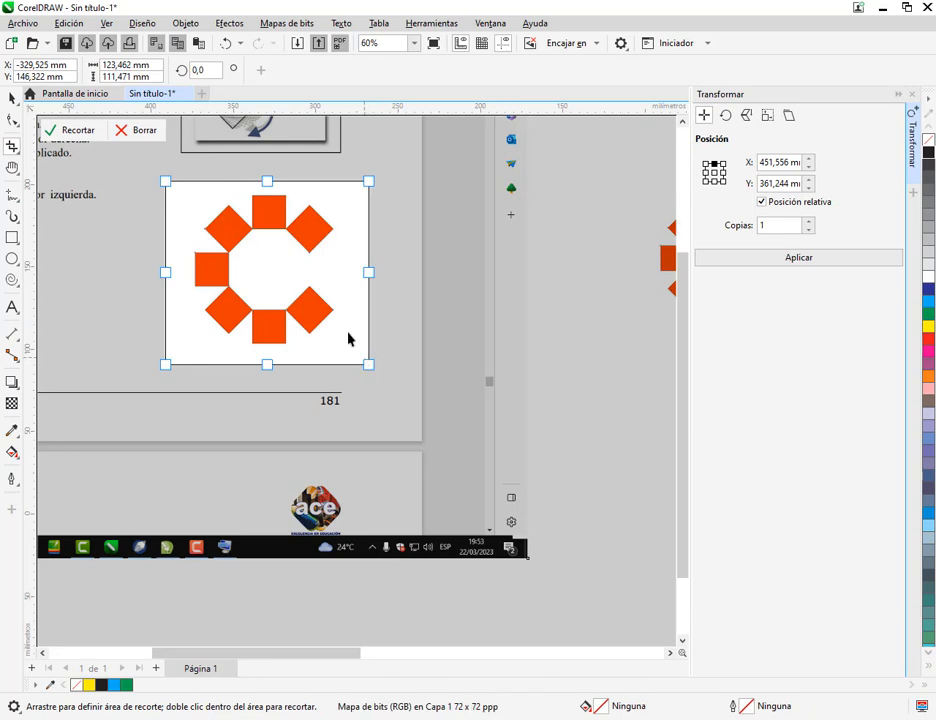
{"action": "double_click", "coordinate": [287, 261]}
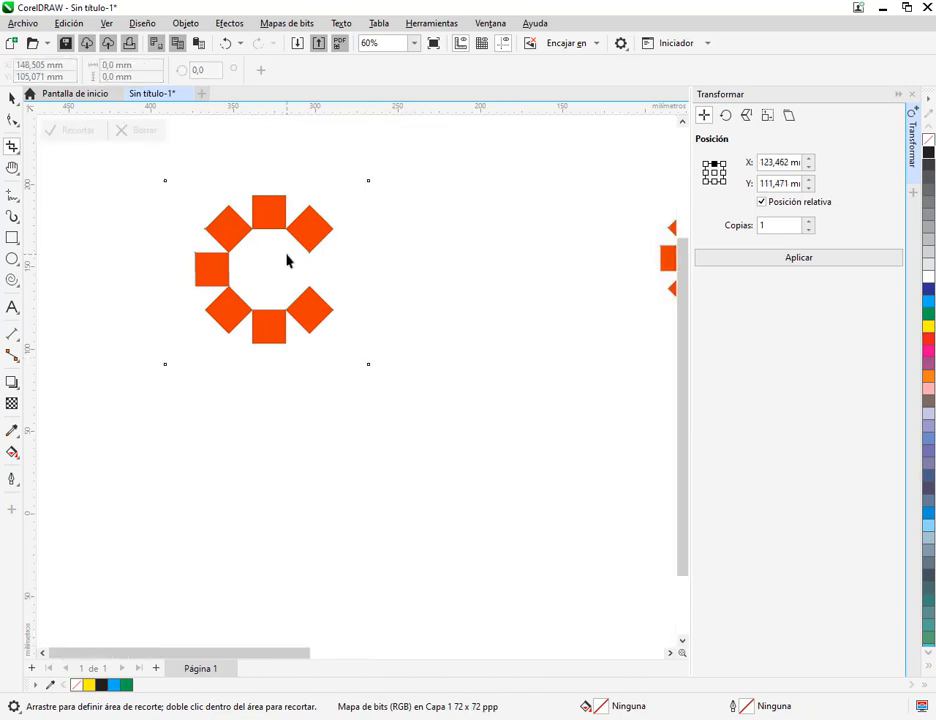
Move the cropped capture under the imported logo beside the page and delete it
{"action": "left_click", "coordinate": [12, 99]}
{"action": "scroll", "coordinate": [387, 328], "scroll_direction": "down", "scroll_amount": 1}
{"action": "left_click_drag", "start_coordinate": [443, 355], "coordinate": [315, 367]}
{"action": "left_click", "coordinate": [315, 368]}
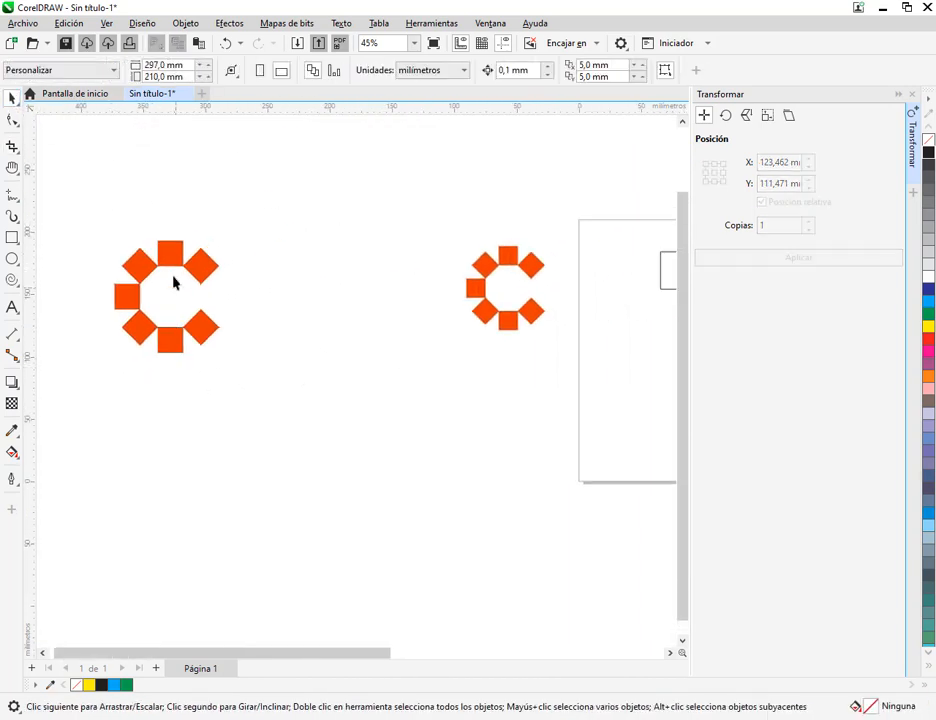
{"action": "left_click_drag", "start_coordinate": [180, 257], "coordinate": [510, 360]}
{"action": "left_click_drag", "start_coordinate": [590, 363], "coordinate": [420, 339]}
{"action": "scroll", "coordinate": [410, 352], "scroll_direction": "up", "scroll_amount": 2}
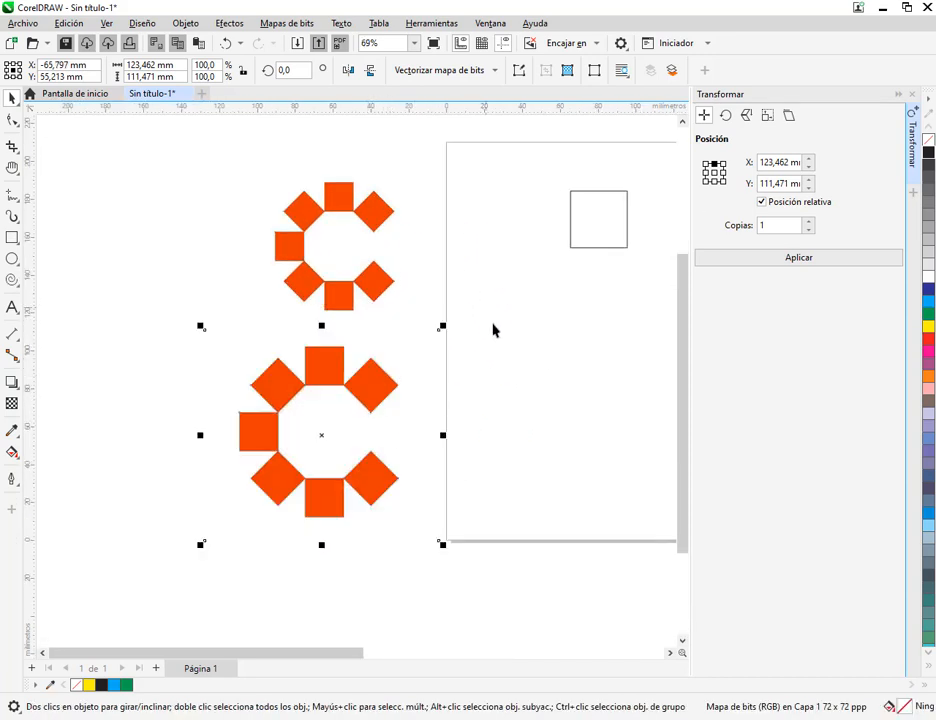
{"action": "key", "text": "Delete"}
Move the reference logo closer to the page and fill the 30 mm square with red (C0 M100 Y100 K0)
{"action": "left_click_drag", "start_coordinate": [485, 346], "coordinate": [274, 415]}
{"action": "left_click_drag", "start_coordinate": [160, 281], "coordinate": [204, 265]}
{"action": "left_click", "coordinate": [390, 316]}
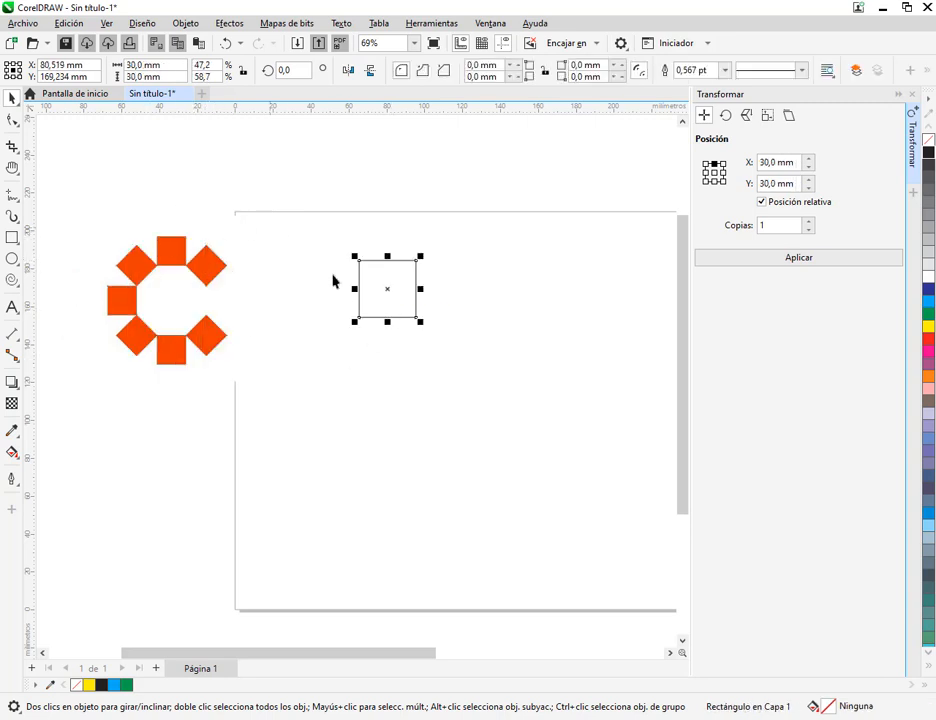
{"action": "left_click", "coordinate": [928, 339]}
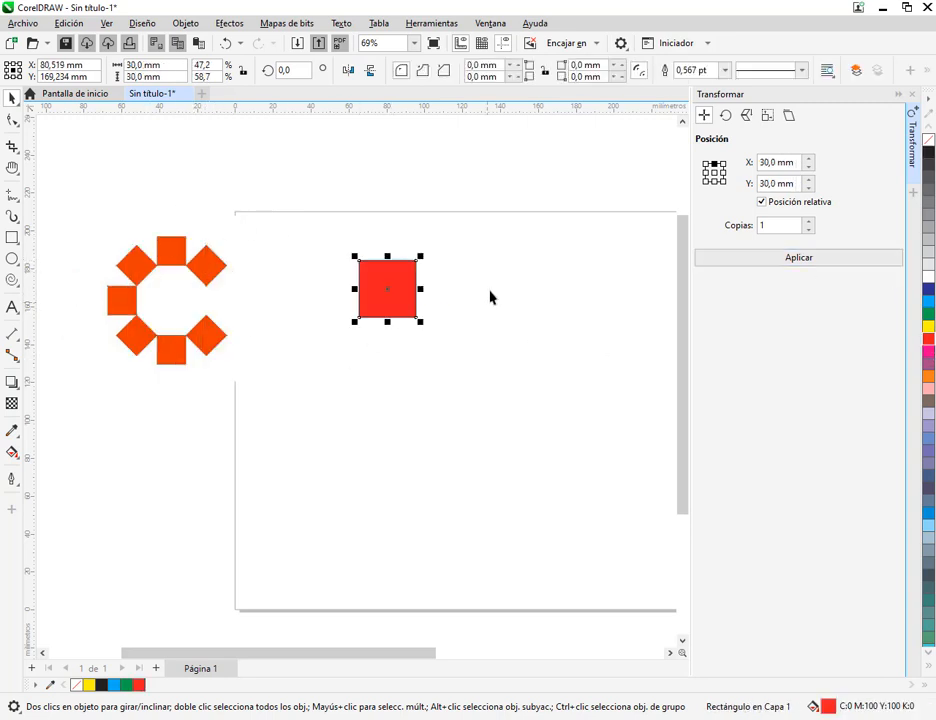
{"action": "scroll", "coordinate": [415, 292], "scroll_direction": "up", "scroll_amount": 1}
{"action": "left_click_drag", "start_coordinate": [381, 328], "coordinate": [563, 337]}
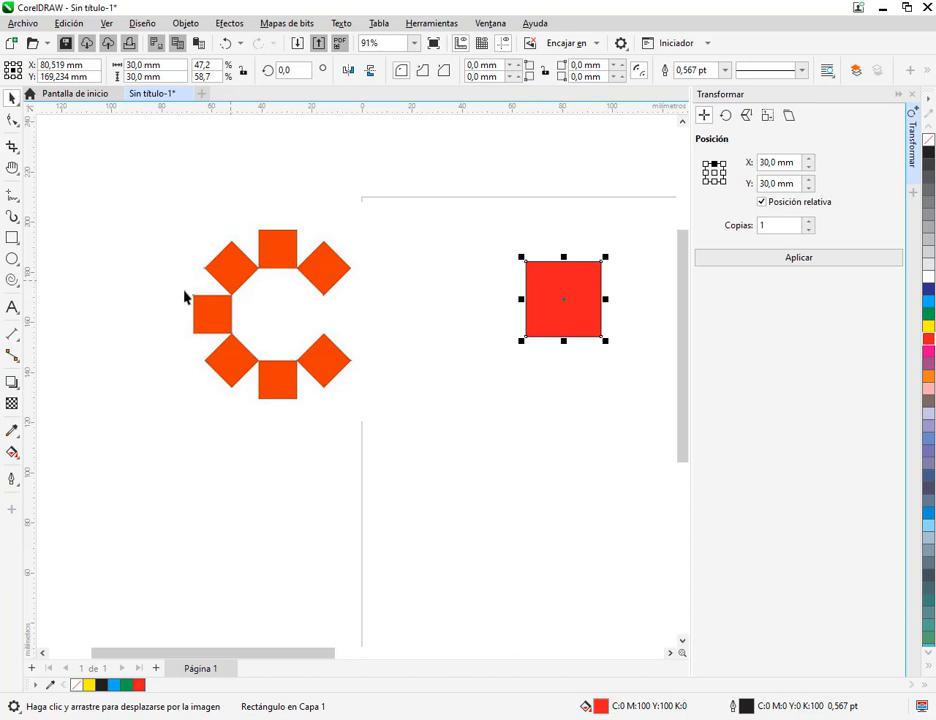
{"action": "left_click_drag", "start_coordinate": [181, 291], "coordinate": [243, 341]}
{"action": "left_click_drag", "start_coordinate": [128, 285], "coordinate": [205, 313]}
{"action": "left_click_drag", "start_coordinate": [233, 208], "coordinate": [233, 232]}
{"action": "mouse_move", "coordinate": [292, 197]}
{"action": "left_mouse_down"}
{"action": "mouse_move", "coordinate": [287, 220]}
{"action": "mouse_move", "coordinate": [328, 246]}
{"action": "left_mouse_up"}
{"action": "left_click_drag", "start_coordinate": [194, 414], "coordinate": [211, 395]}
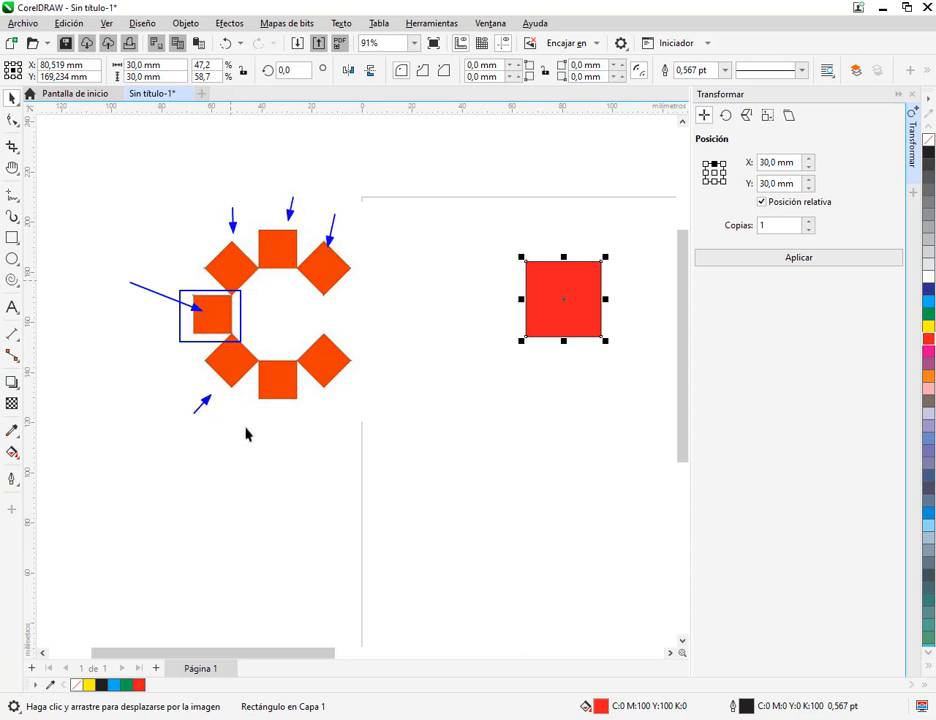
{"action": "left_click_drag", "start_coordinate": [254, 432], "coordinate": [274, 400]}
{"action": "left_click_drag", "start_coordinate": [346, 414], "coordinate": [335, 385]}
{"action": "mouse_move", "coordinate": [694, 103]}
{"action": "left_mouse_down"}
{"action": "mouse_move", "coordinate": [716, 127]}
{"action": "mouse_move", "coordinate": [738, 129]}
{"action": "left_mouse_up"}
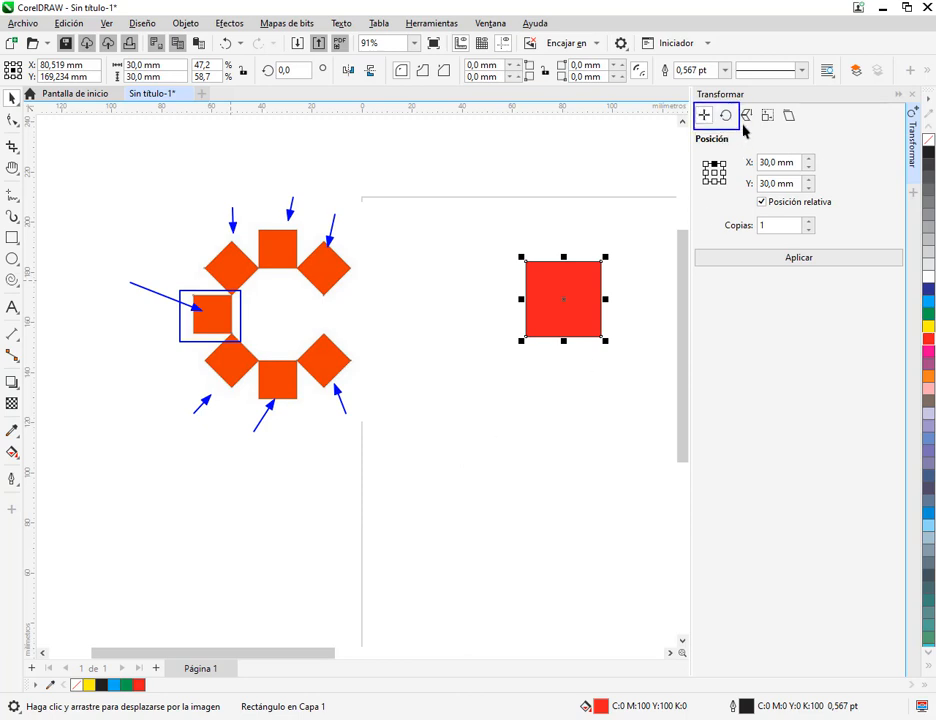
{"action": "key", "text": "Escape"}
Move the red square below and beside the reference logo, centred at about X 35.8 mm, Y 98.9 mm
{"action": "left_click_drag", "start_coordinate": [586, 301], "coordinate": [461, 524]}
{"action": "left_click_drag", "start_coordinate": [490, 482], "coordinate": [460, 458]}
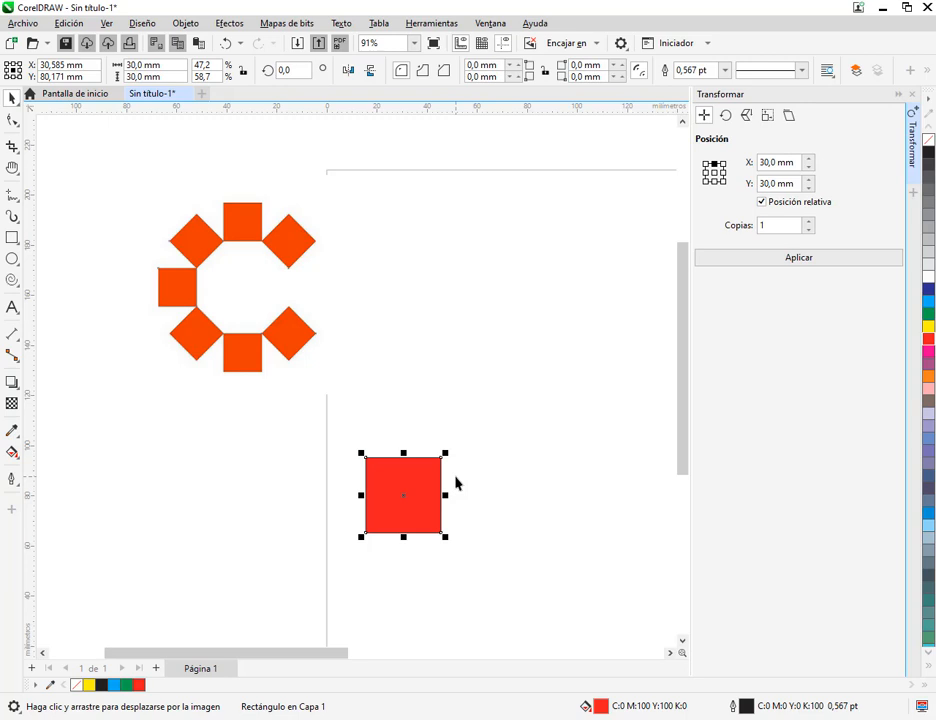
{"action": "left_click", "coordinate": [726, 115]}
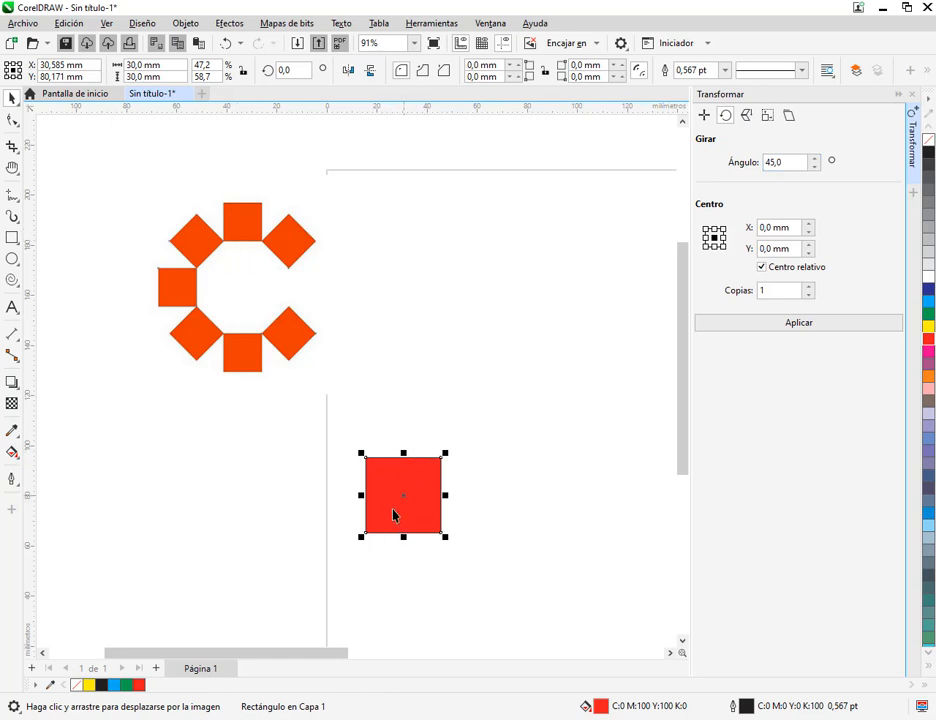
{"action": "left_click", "coordinate": [704, 116]}
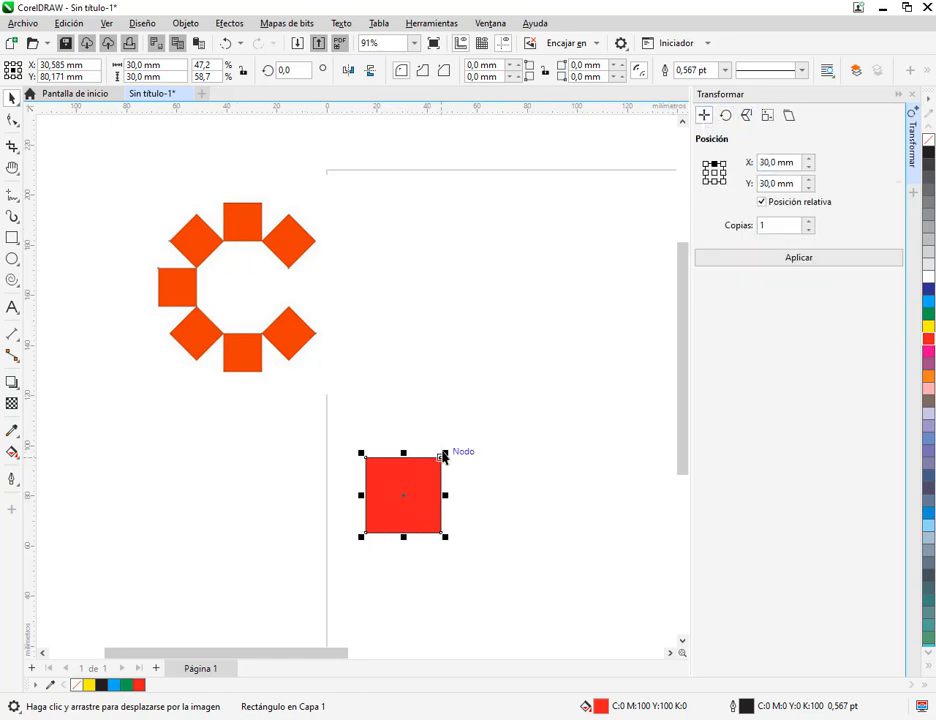
{"action": "left_click_drag", "start_coordinate": [430, 478], "coordinate": [443, 431]}
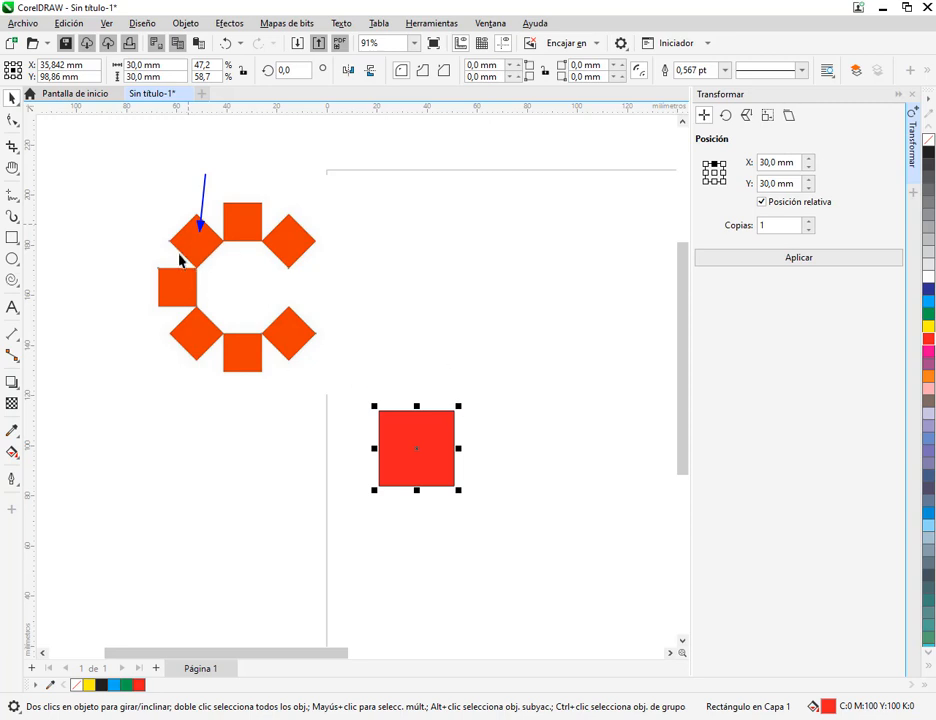
{"action": "left_click_drag", "start_coordinate": [220, 242], "coordinate": [202, 267]}
{"action": "mouse_move", "coordinate": [455, 405]}
{"action": "left_mouse_down"}
{"action": "mouse_move", "coordinate": [458, 418]}
{"action": "mouse_move", "coordinate": [458, 409]}
{"action": "left_mouse_up"}
{"action": "left_click_drag", "start_coordinate": [697, 147], "coordinate": [740, 200]}
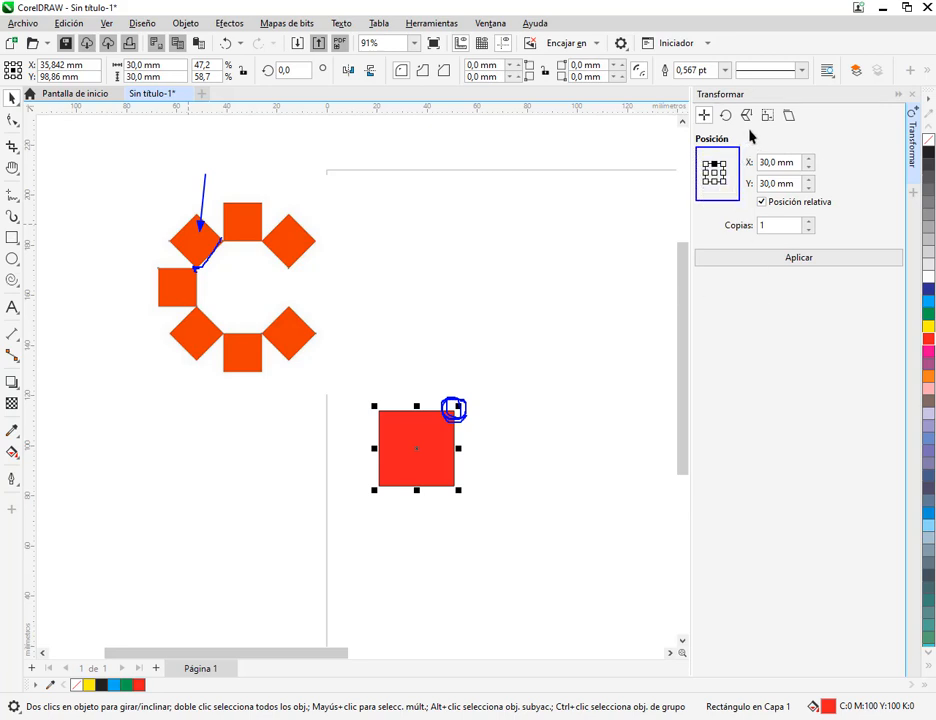
{"action": "left_click_drag", "start_coordinate": [749, 131], "coordinate": [727, 167]}
{"action": "key", "text": "Escape"}
Duplicate the red square diagonally with the Posición transformation, using the upper-right anchor, relative 30 mm X and Y, and 1 copy
{"action": "left_click", "coordinate": [723, 164]}
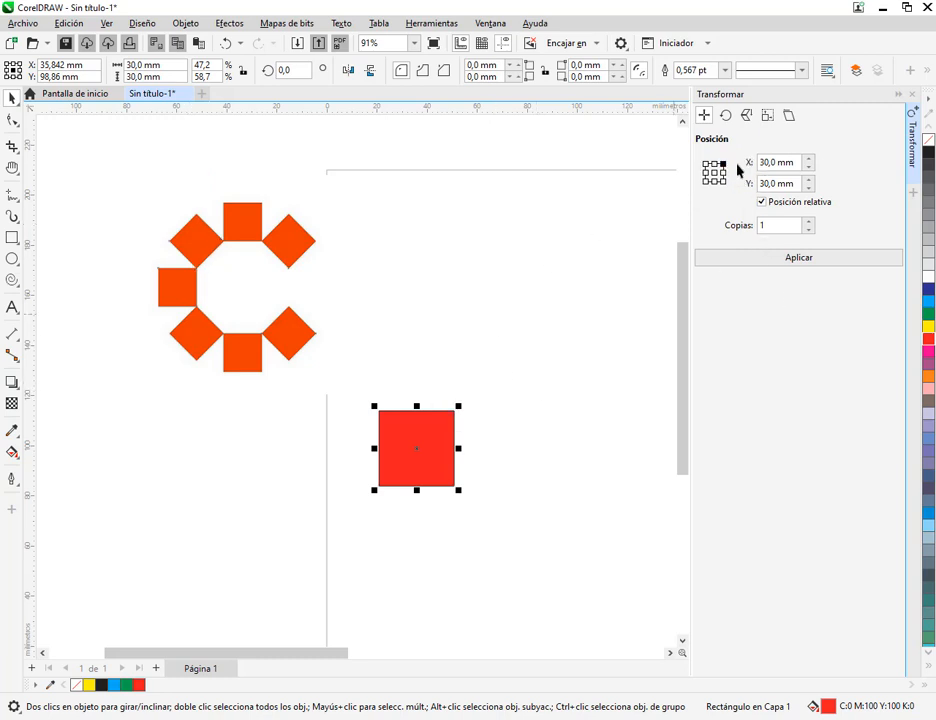
{"action": "left_click", "coordinate": [723, 173]}
{"action": "left_click", "coordinate": [724, 163]}
{"action": "double_click", "coordinate": [765, 226]}
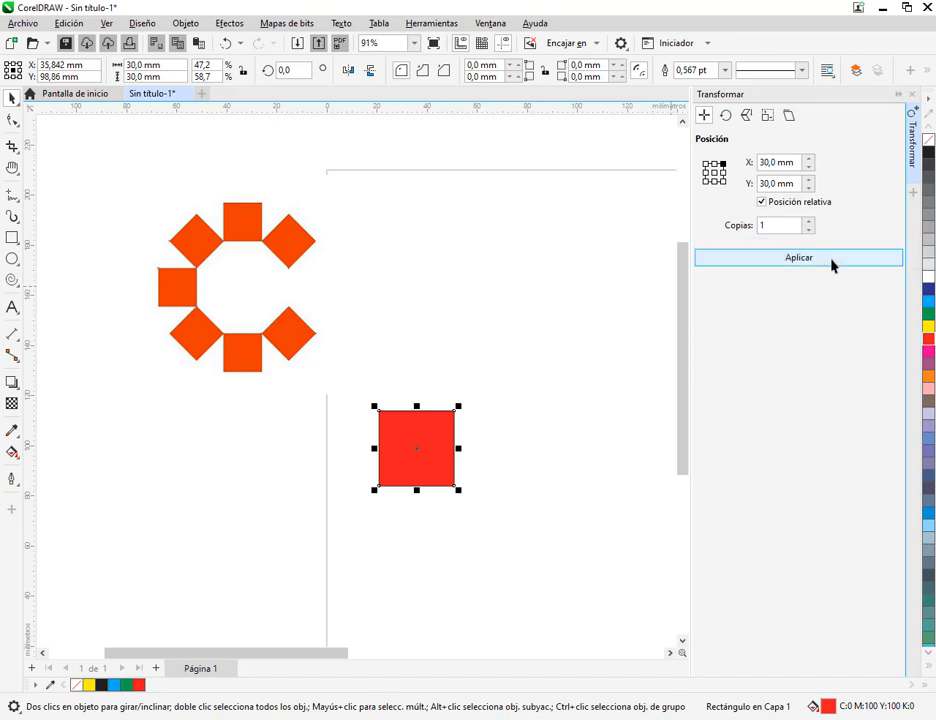
{"action": "left_click", "coordinate": [777, 262]}
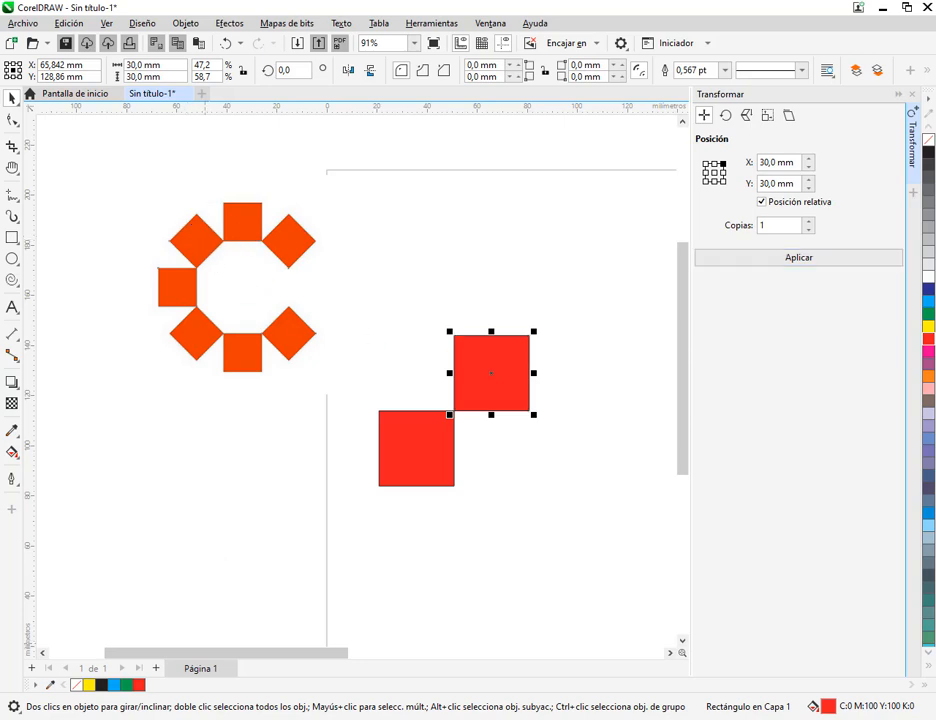
Check the Rotar angle in the instructions on the manual's page 181 and return to the drawing
{"action": "left_click", "coordinate": [200, 719]}
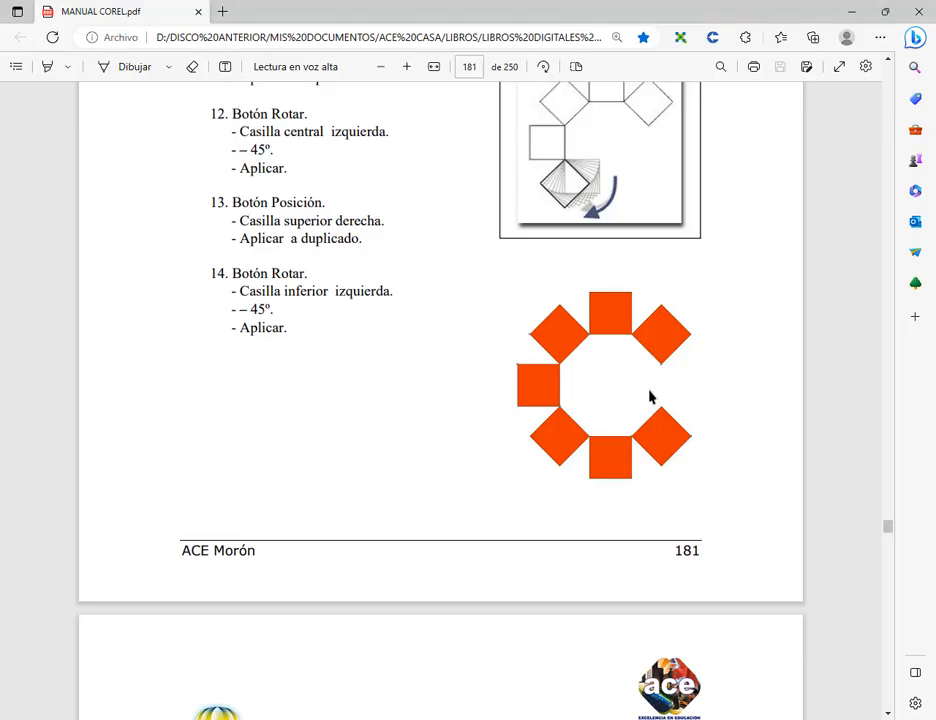
{"action": "double_click", "coordinate": [258, 150]}
{"action": "left_click", "coordinate": [852, 11]}
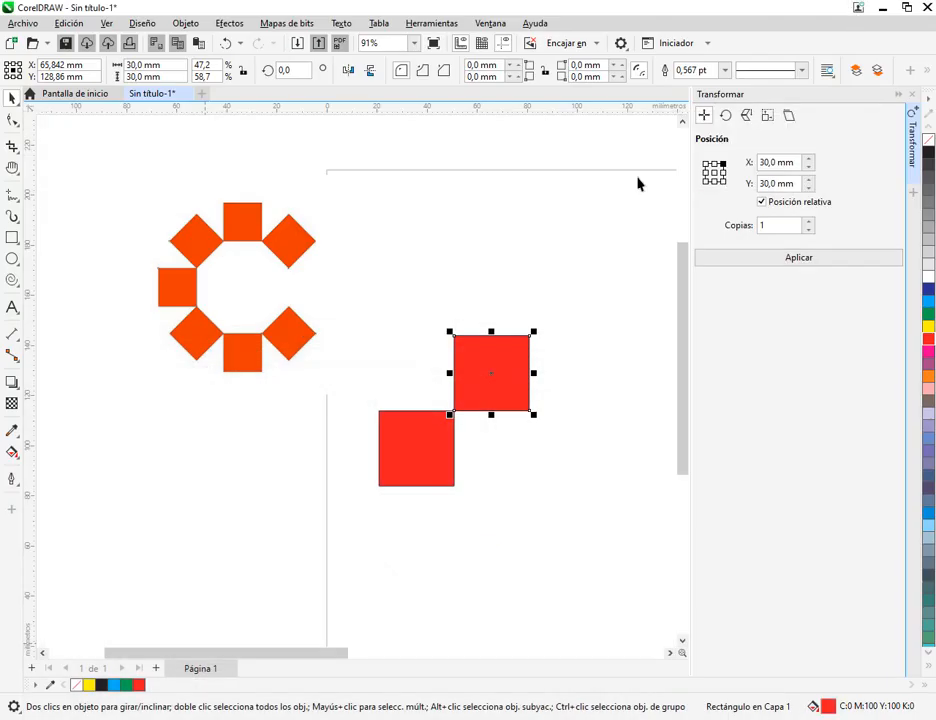
Set up the Girar transformation for the copied square with a 45° angle and 0 copies
{"action": "left_click", "coordinate": [727, 116]}
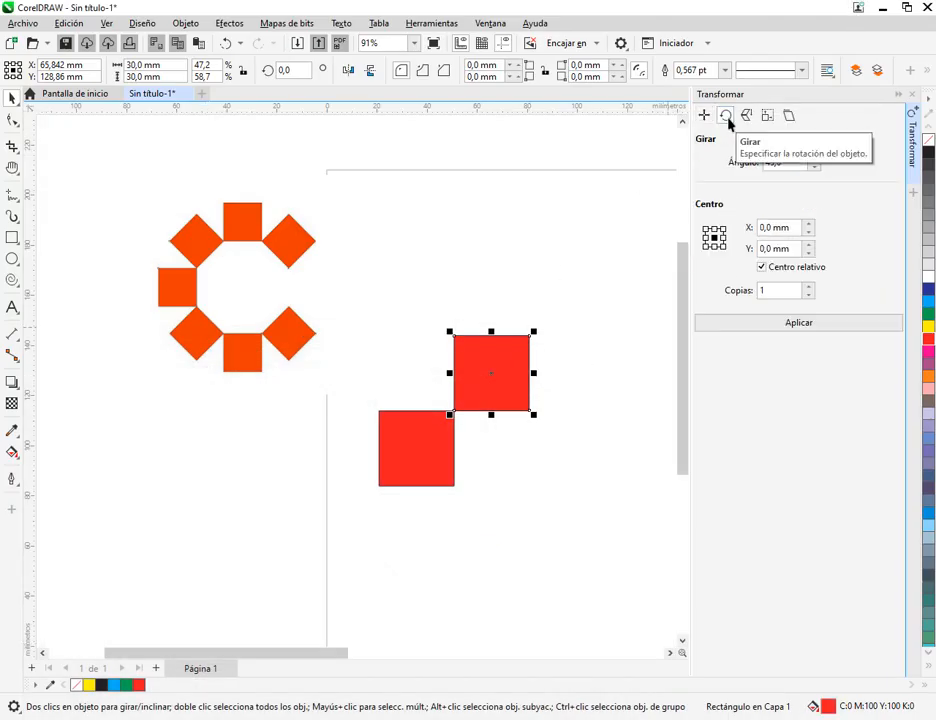
{"action": "double_click", "coordinate": [786, 163]}
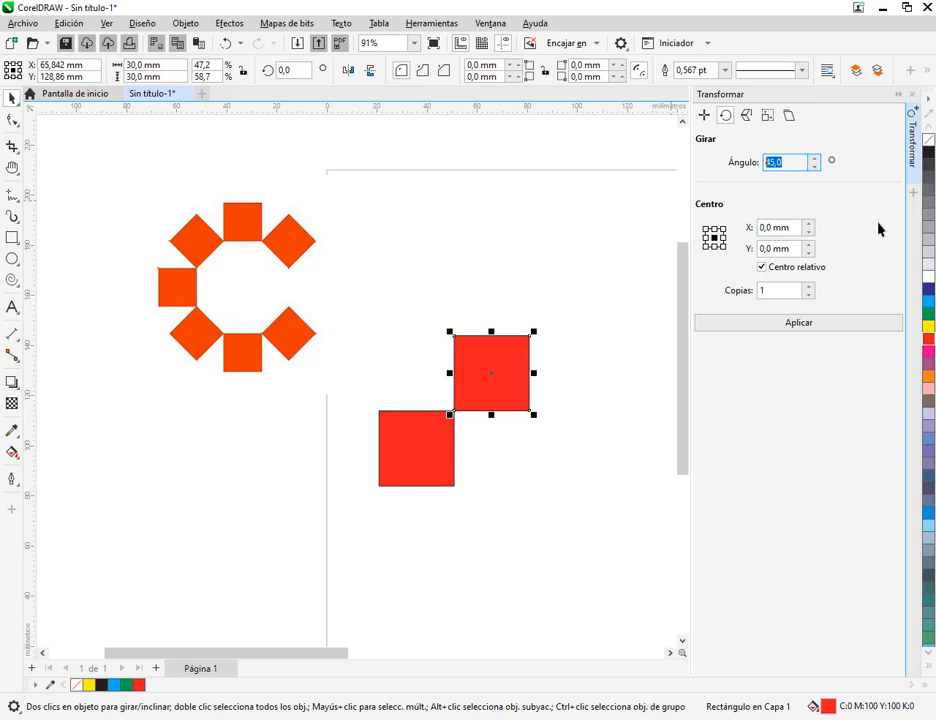
{"action": "left_click", "coordinate": [764, 291]}
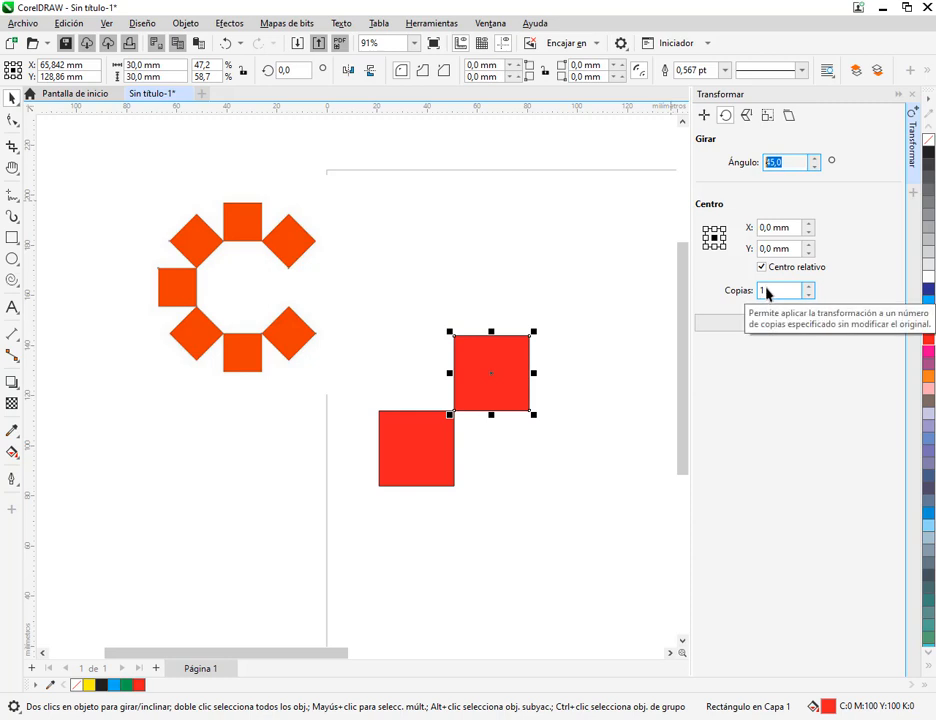
{"action": "left_click", "coordinate": [808, 295]}
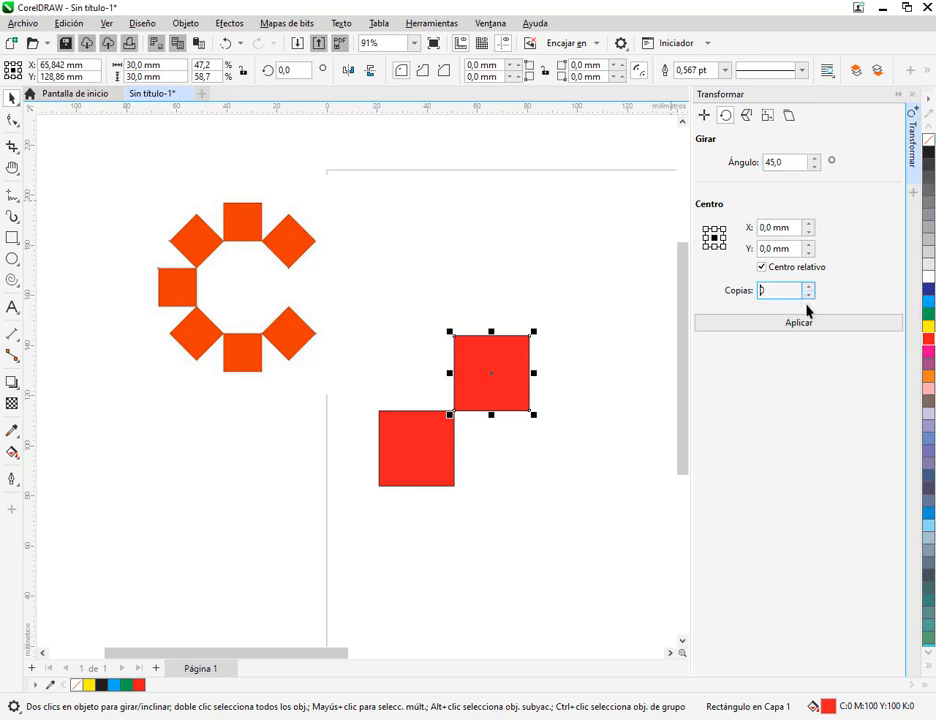
Try rotating the diagonal copy of the red square 45° about its centre, and undo the rotation
{"action": "left_click", "coordinate": [593, 359]}
{"action": "left_click", "coordinate": [508, 370]}
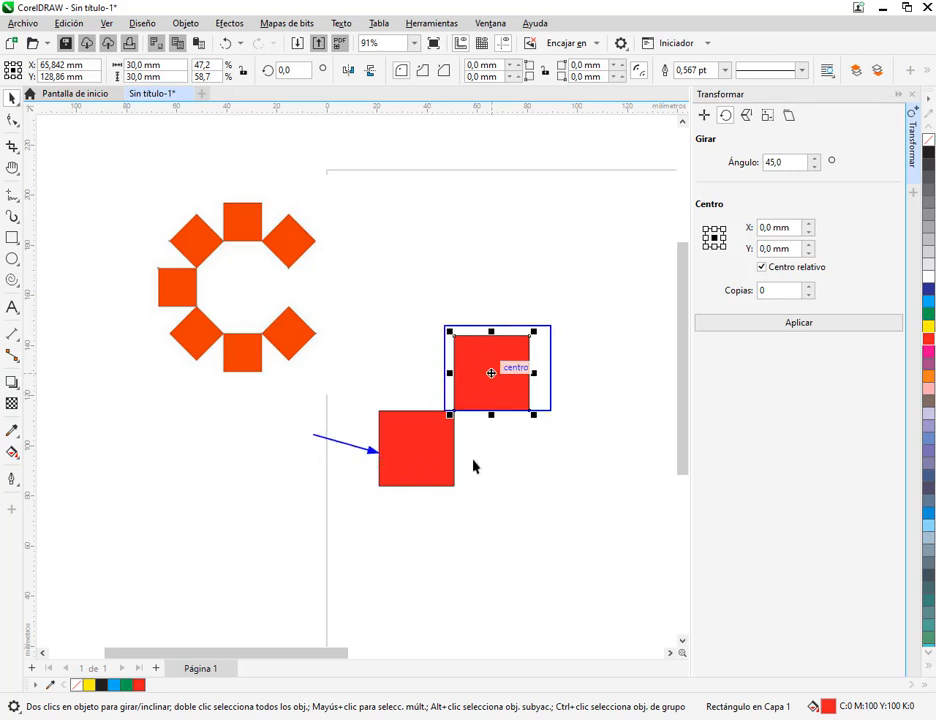
{"action": "mouse_move", "coordinate": [454, 335]}
{"action": "left_mouse_down"}
{"action": "mouse_move", "coordinate": [465, 325]}
{"action": "mouse_move", "coordinate": [570, 429]}
{"action": "left_mouse_up"}
{"action": "key", "text": "ctrl+z"}
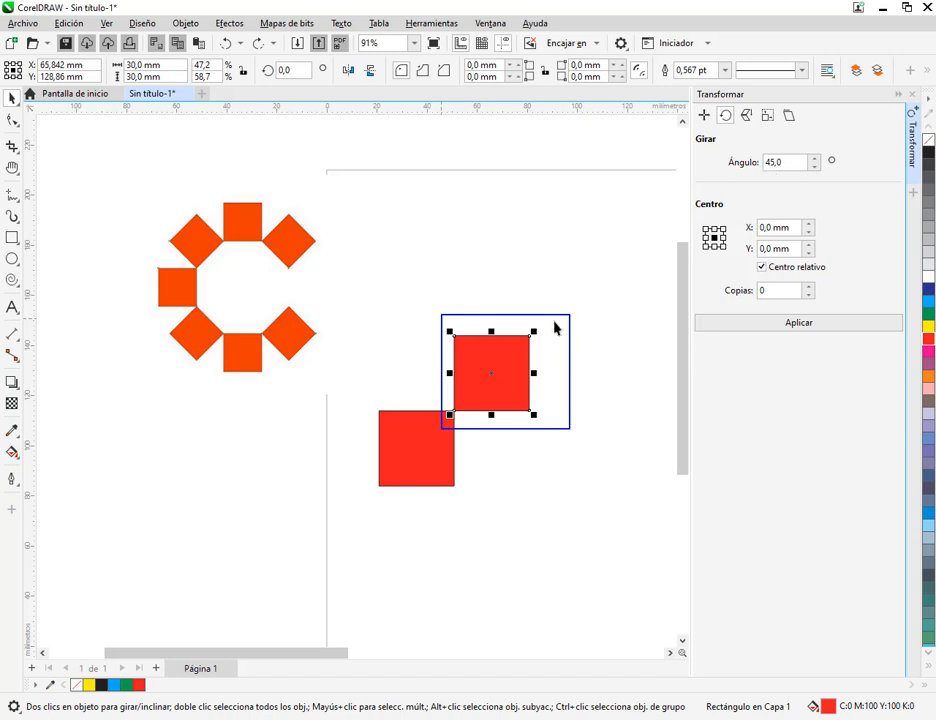
{"action": "left_click_drag", "start_coordinate": [555, 322], "coordinate": [570, 315]}
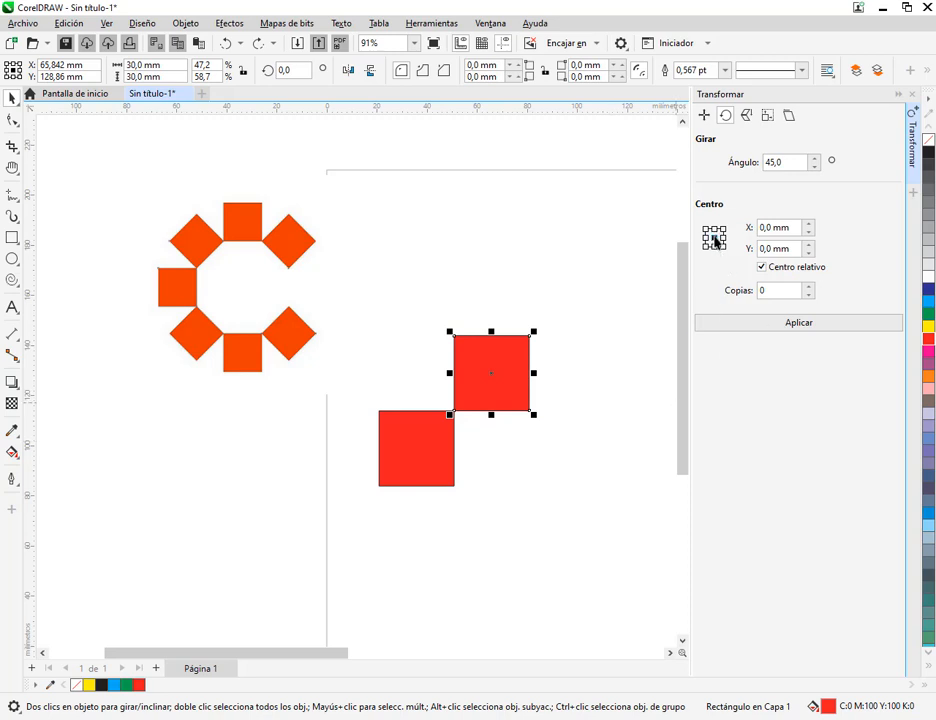
{"action": "left_click", "coordinate": [790, 326]}
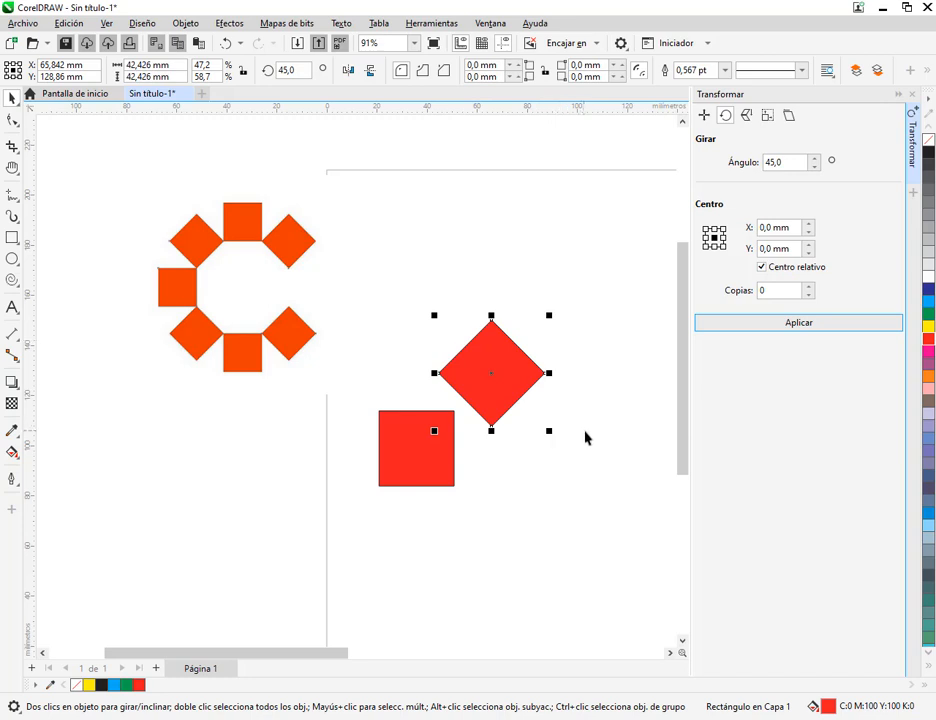
{"action": "key", "text": "ctrl+z"}
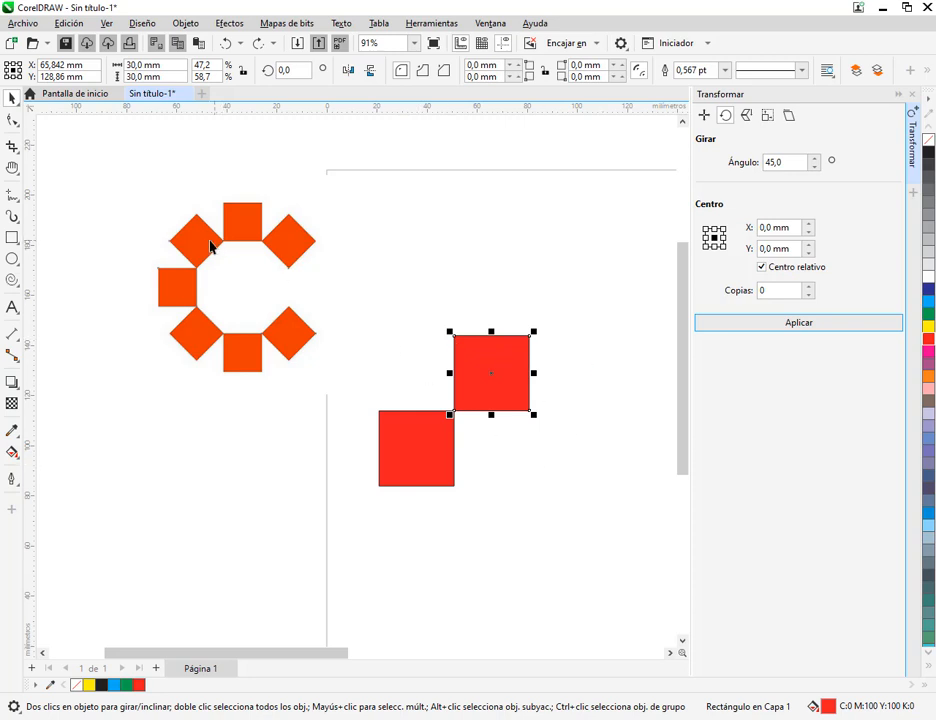
Rotate the diagonal copy of the square 45° about its lower-left corner with 0 copies
{"action": "mouse_move", "coordinate": [167, 206]}
{"action": "left_mouse_down"}
{"action": "mouse_move", "coordinate": [211, 236]}
{"action": "mouse_move", "coordinate": [232, 272]}
{"action": "mouse_move", "coordinate": [196, 269]}
{"action": "left_mouse_up"}
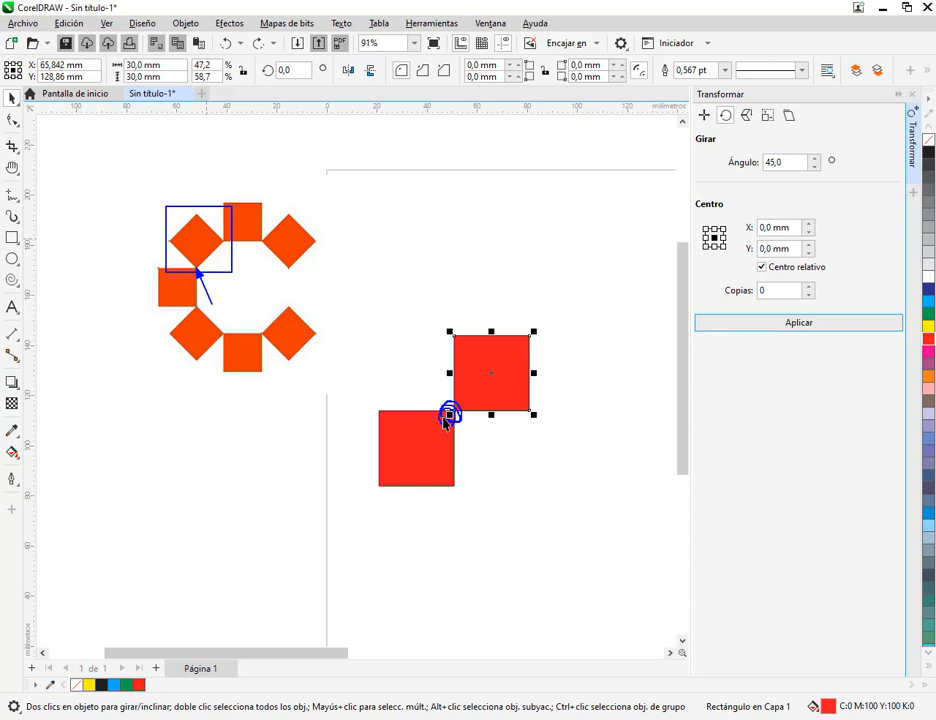
{"action": "left_click", "coordinate": [706, 246]}
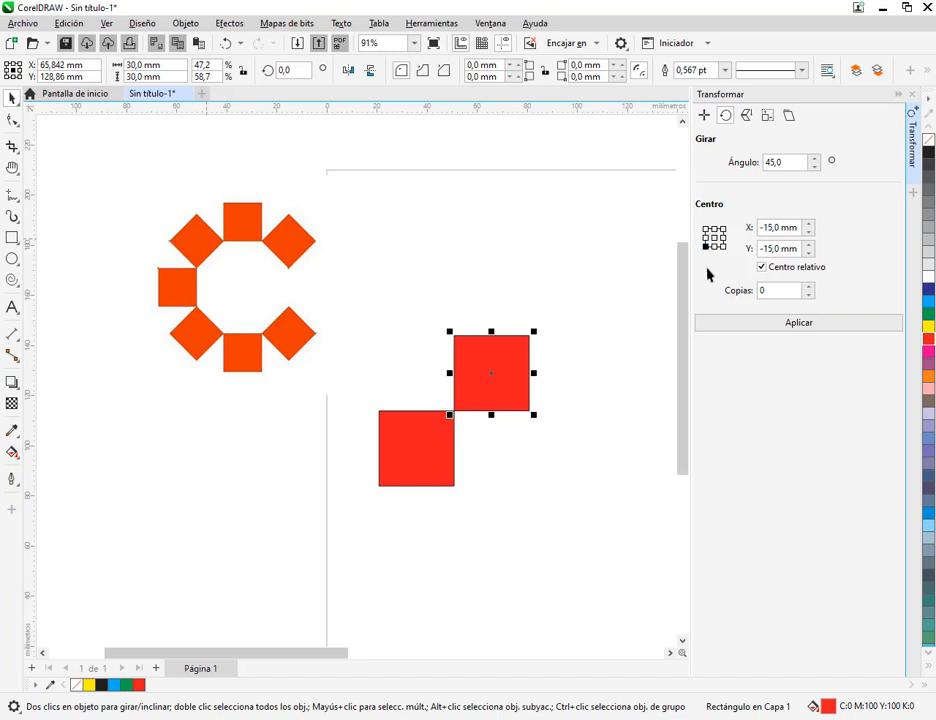
{"action": "left_click", "coordinate": [782, 323]}
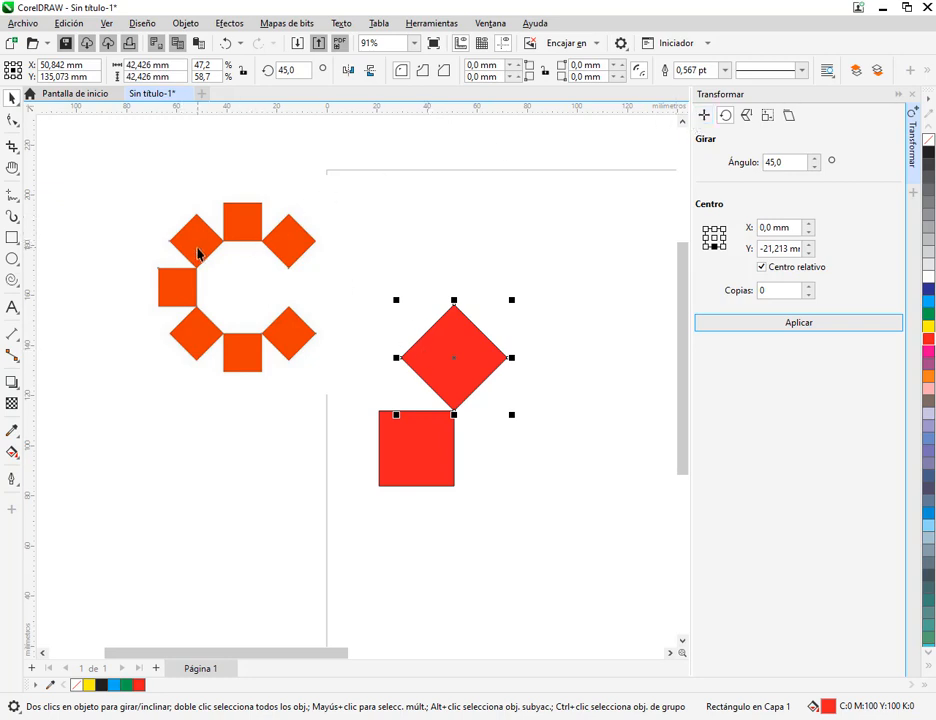
Duplicate the rotated square 42,426 mm to its right with 1 copy, and rotate that copy 45° about its middle-left anchor
{"action": "left_click", "coordinate": [703, 116]}
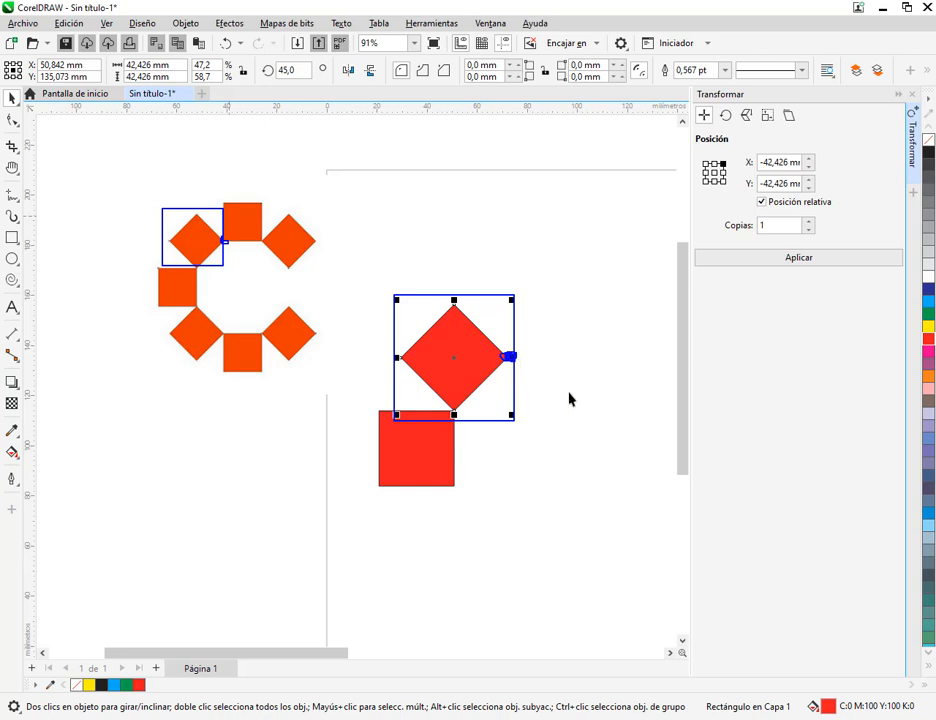
{"action": "left_click_drag", "start_coordinate": [752, 146], "coordinate": [727, 172]}
{"action": "key", "text": "Escape"}
{"action": "left_click", "coordinate": [723, 173]}
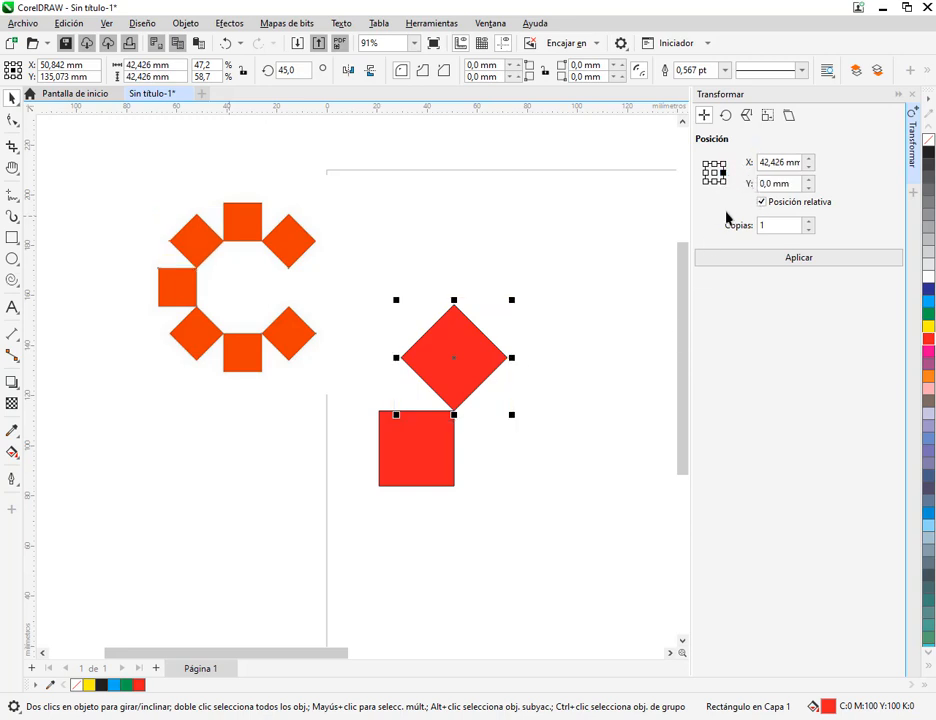
{"action": "left_click", "coordinate": [790, 259]}
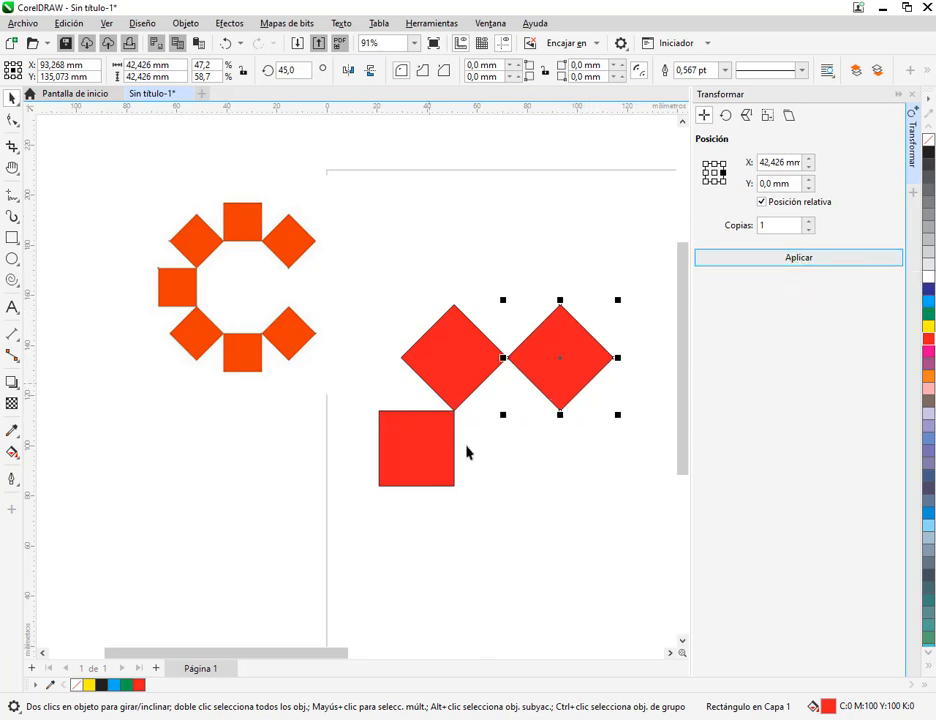
{"action": "left_click", "coordinate": [727, 116]}
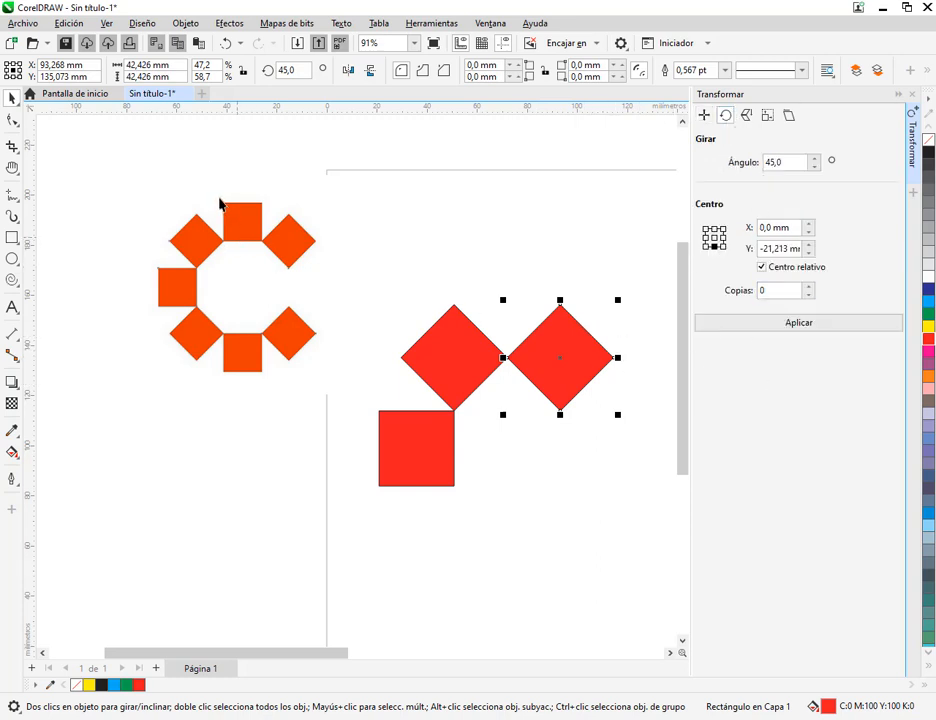
{"action": "left_click_drag", "start_coordinate": [538, 330], "coordinate": [622, 418]}
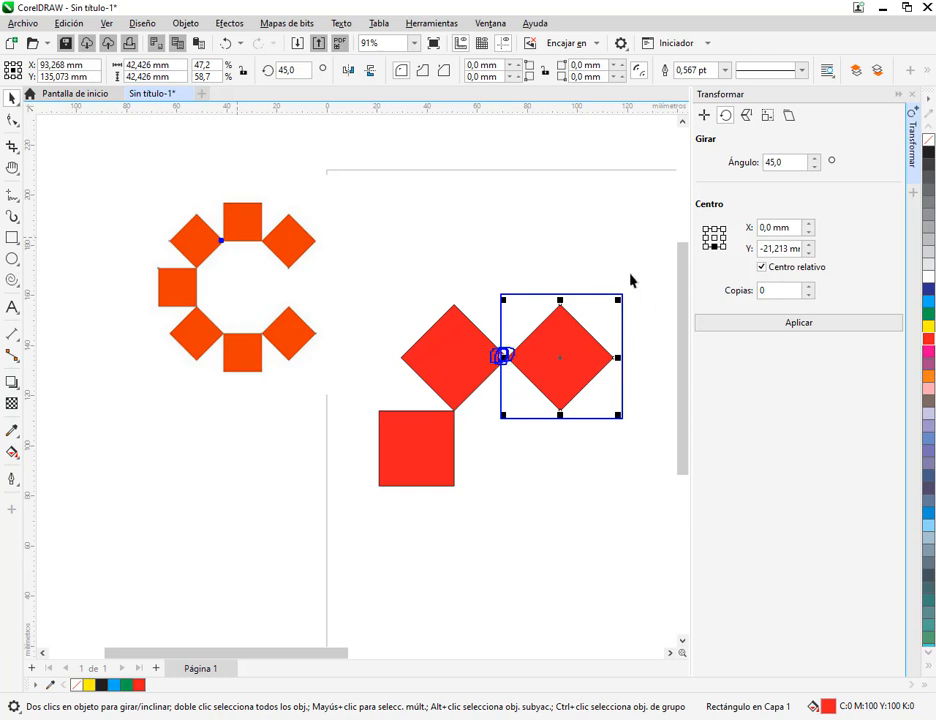
{"action": "left_click", "coordinate": [705, 239]}
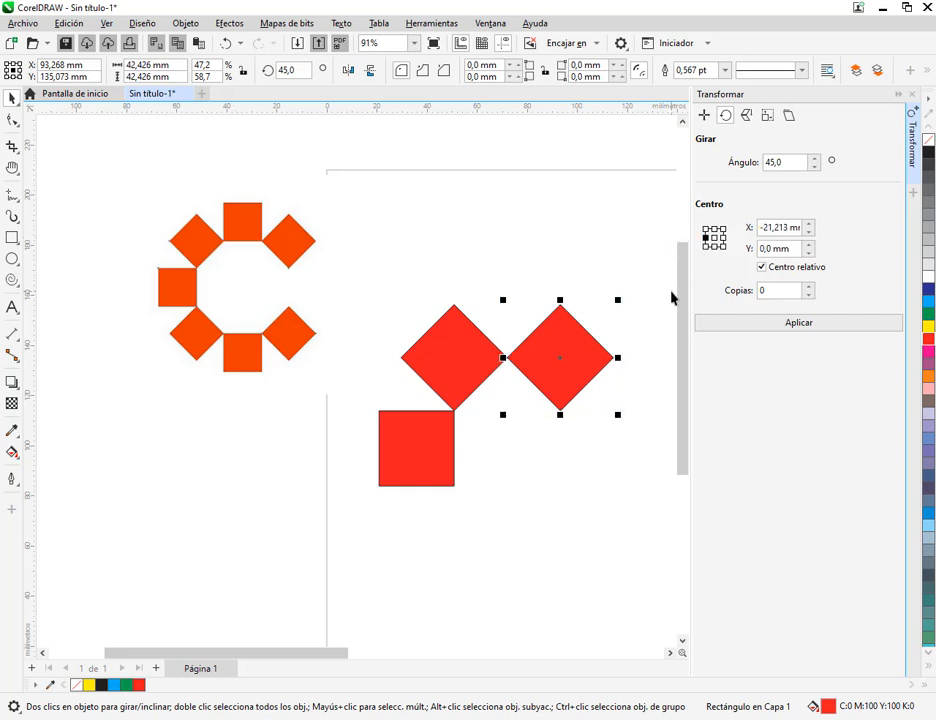
{"action": "left_click", "coordinate": [832, 328]}
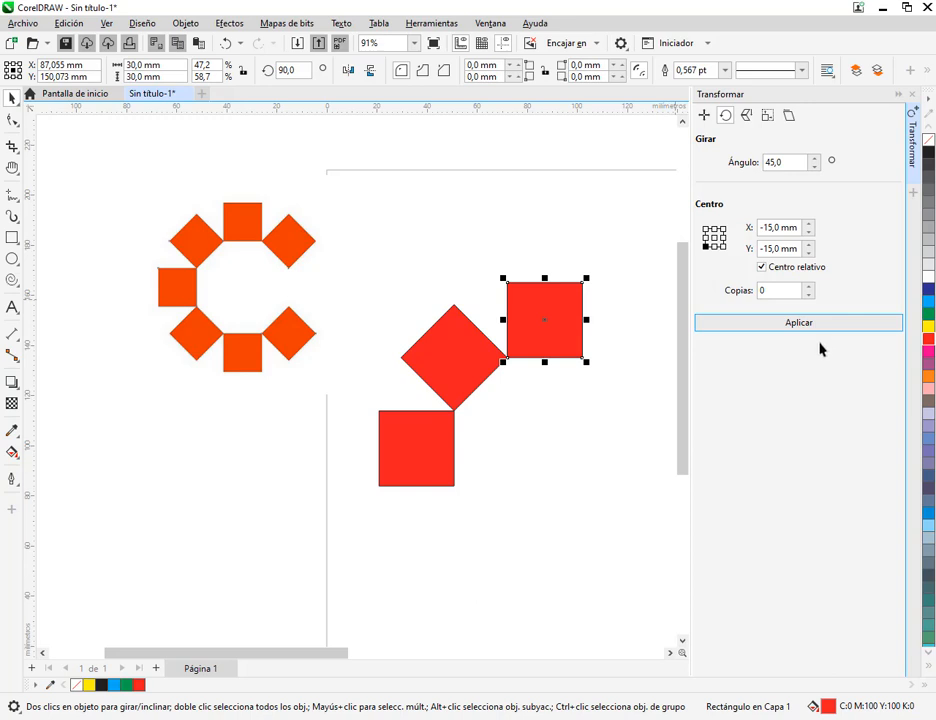
Delete the two rotated copies of the original red square
{"action": "left_click", "coordinate": [613, 311]}
{"action": "left_click_drag", "start_coordinate": [618, 277], "coordinate": [395, 430]}
{"action": "key", "text": "Delete"}
Duplicate the original red square diagonally by relative 30 mm X and Y with 1 copy, and rotate the copy 45° about its lower-left corner
{"action": "left_click", "coordinate": [415, 474]}
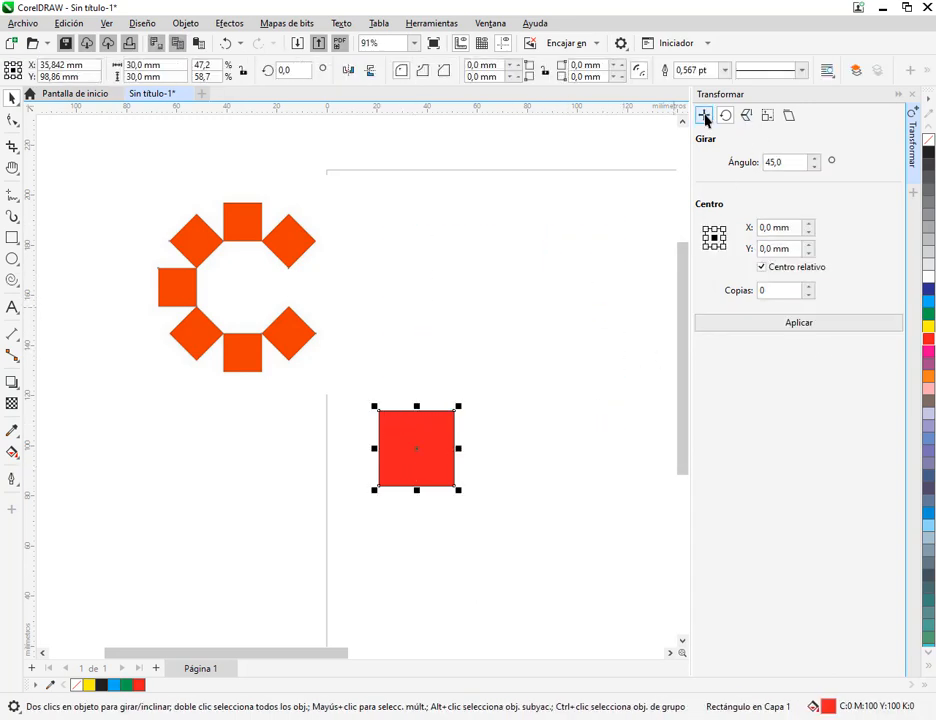
{"action": "left_click", "coordinate": [704, 116]}
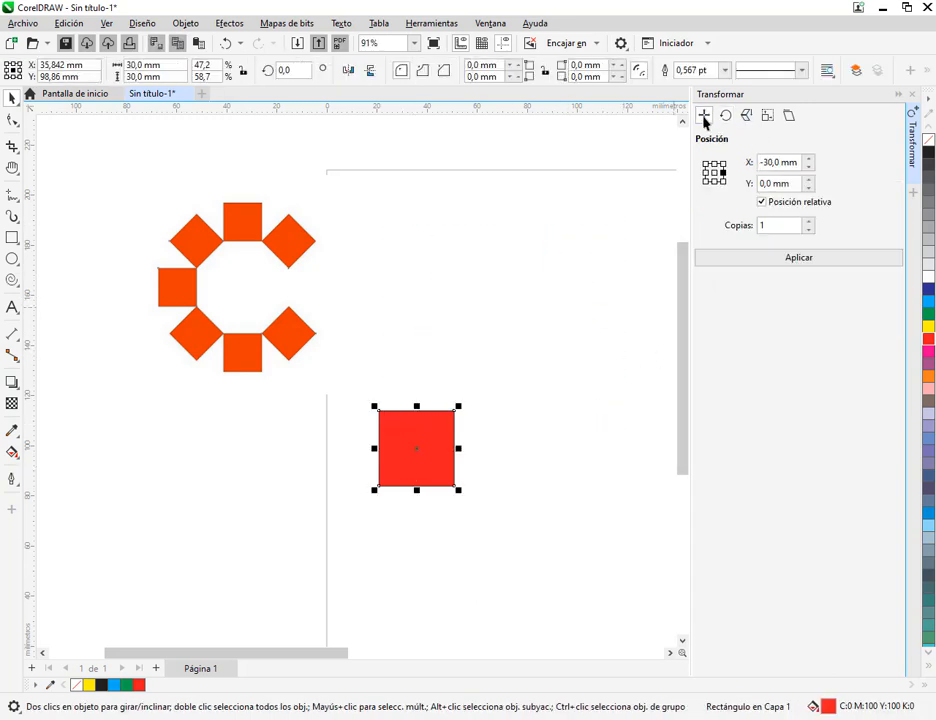
{"action": "left_click", "coordinate": [722, 164]}
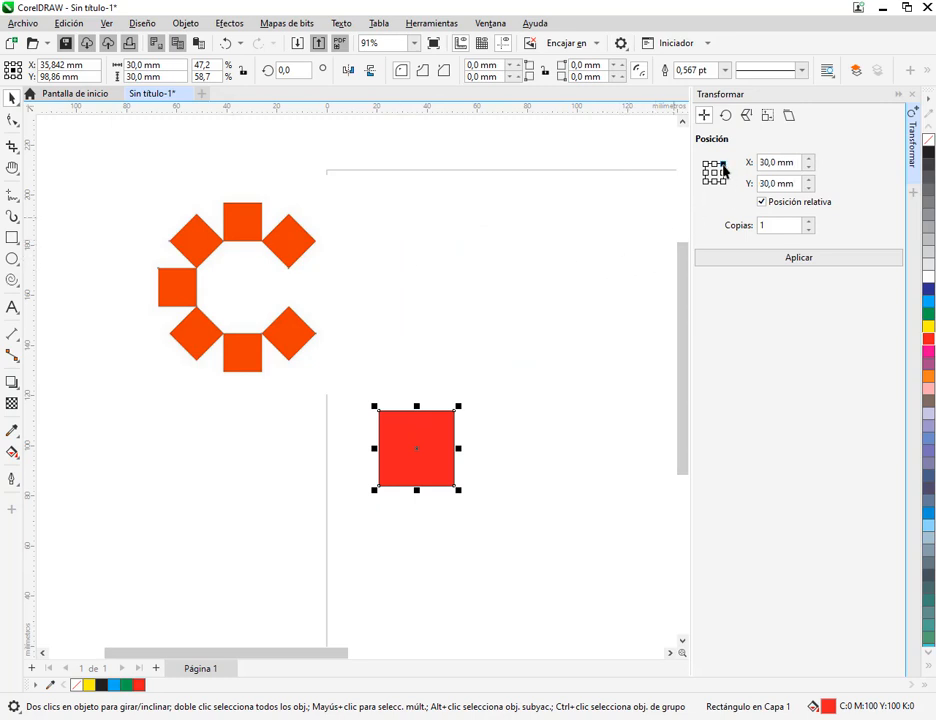
{"action": "left_click", "coordinate": [786, 262]}
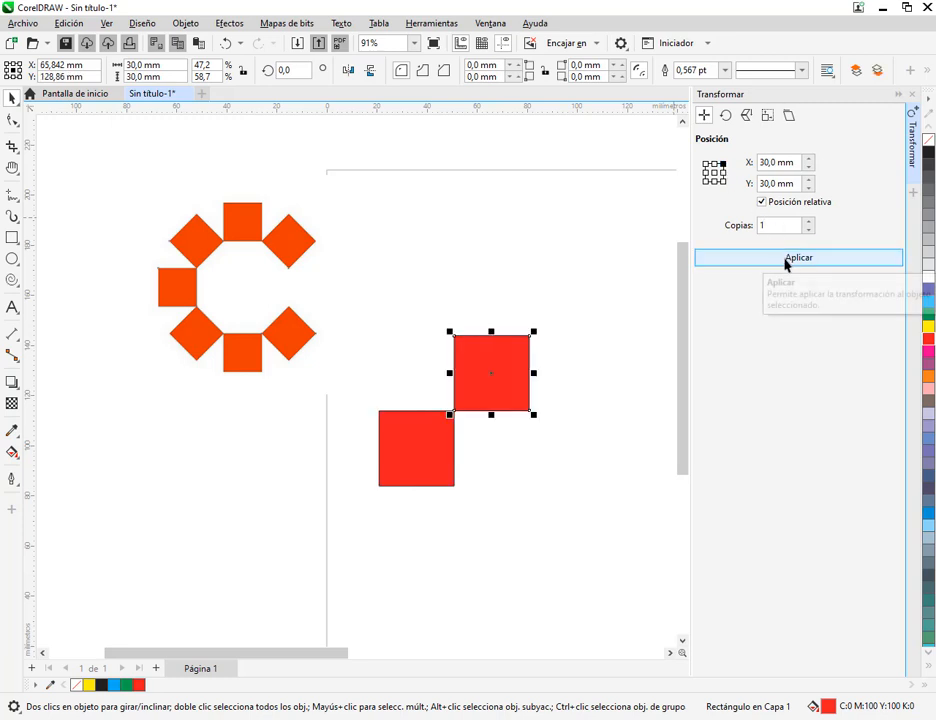
{"action": "left_click", "coordinate": [726, 116]}
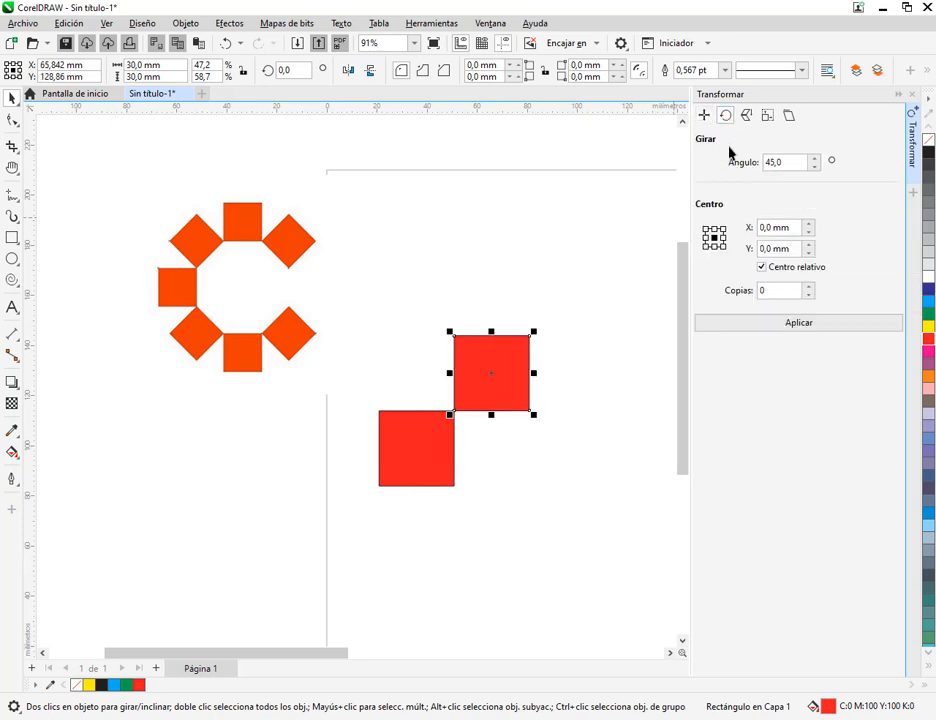
{"action": "left_click", "coordinate": [705, 248]}
{"action": "left_click", "coordinate": [769, 324]}
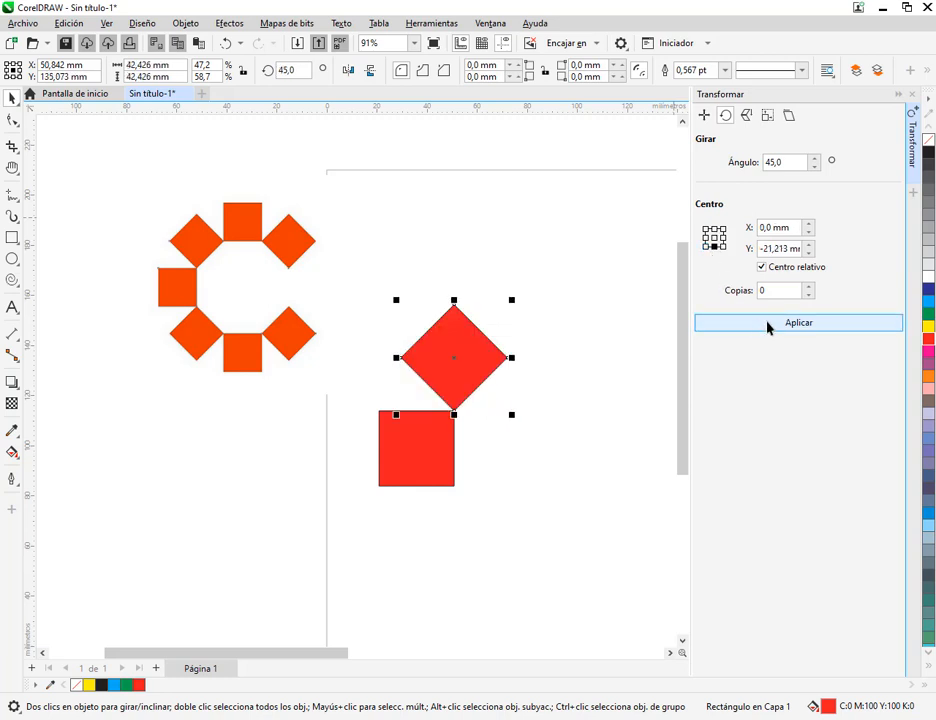
Duplicate the diamond with the middle-right anchor, relative X 42,426 mm, Y 0, 1 copy, and rotate the copy 45° about its middle-left anchor
{"action": "left_click", "coordinate": [704, 117]}
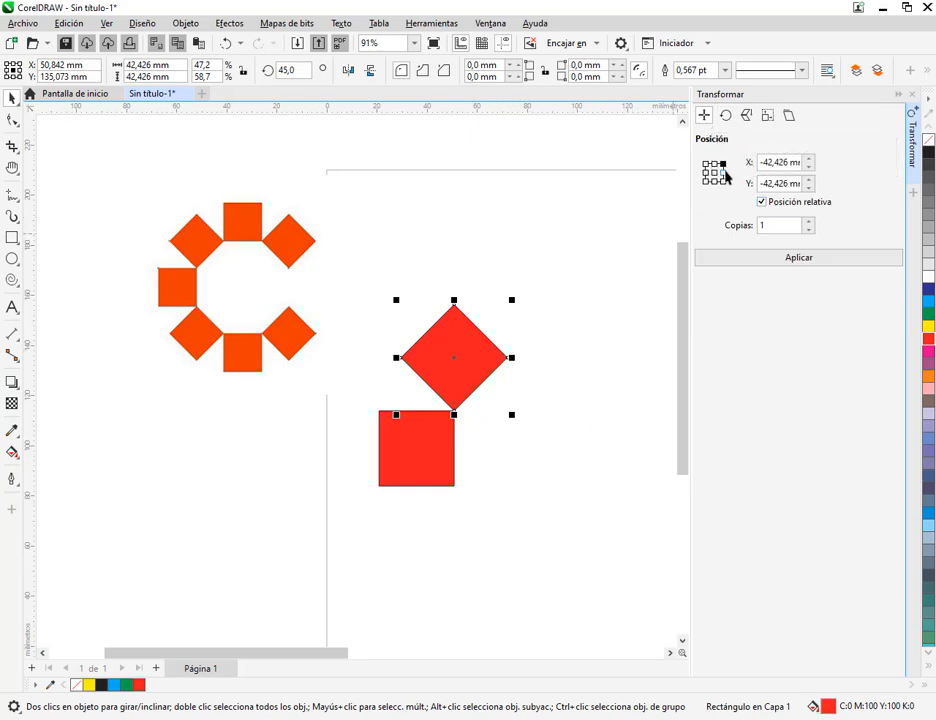
{"action": "left_click", "coordinate": [723, 172]}
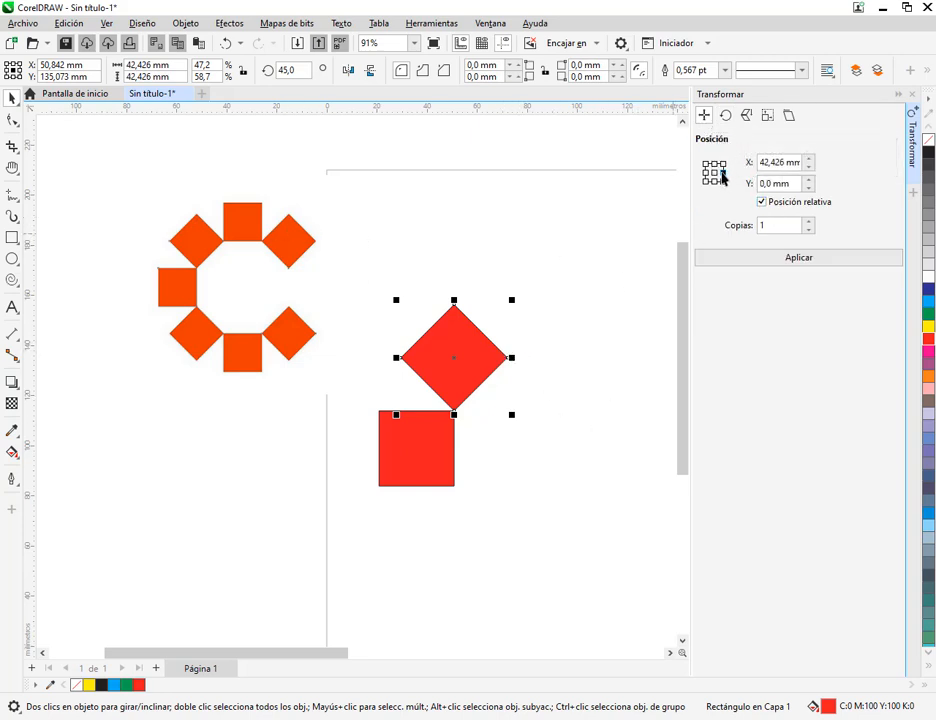
{"action": "left_click", "coordinate": [787, 261]}
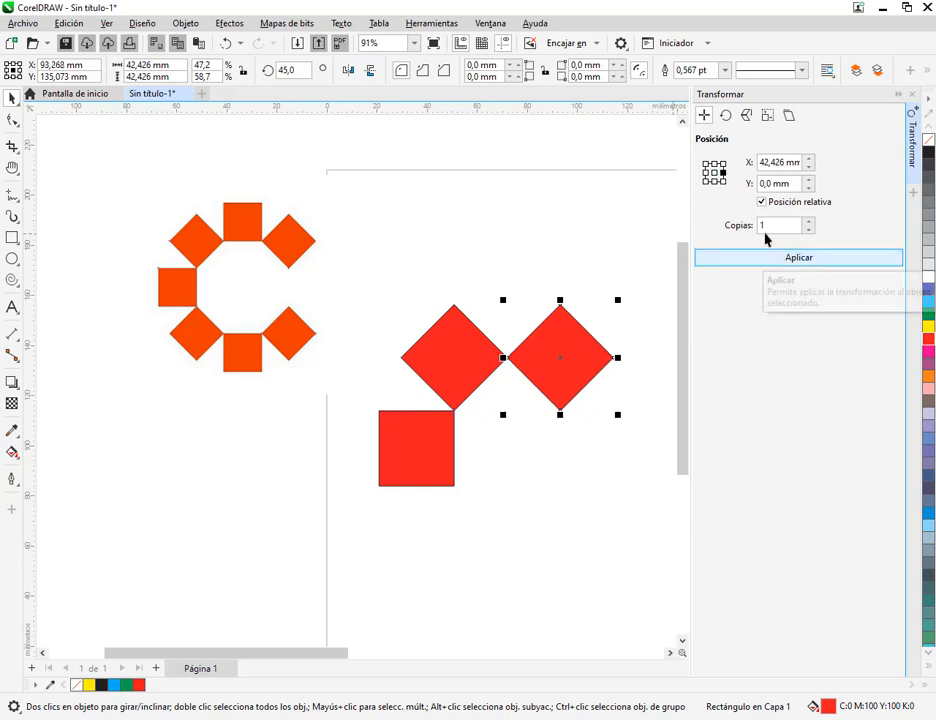
{"action": "left_click", "coordinate": [726, 115]}
{"action": "left_click", "coordinate": [705, 238]}
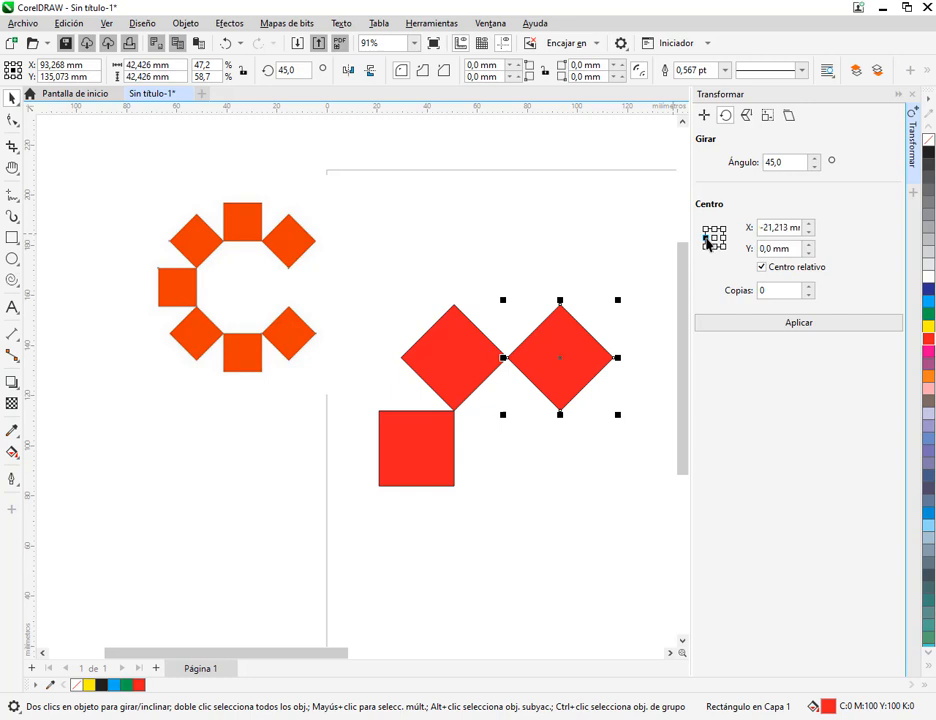
{"action": "left_click", "coordinate": [788, 323]}
Duplicate the uppermost square by relative X 30 mm, Y -30 mm with 1 copy, and rotate the copy 45° about its upper-left corner
{"action": "left_click_drag", "start_coordinate": [560, 446], "coordinate": [479, 426]}
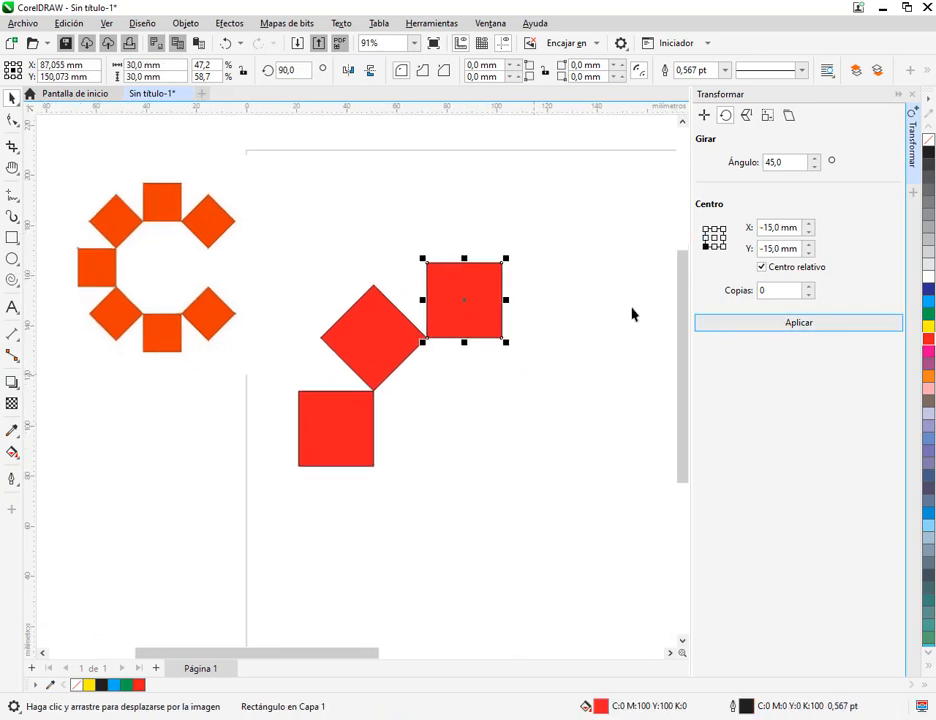
{"action": "left_click", "coordinate": [703, 116]}
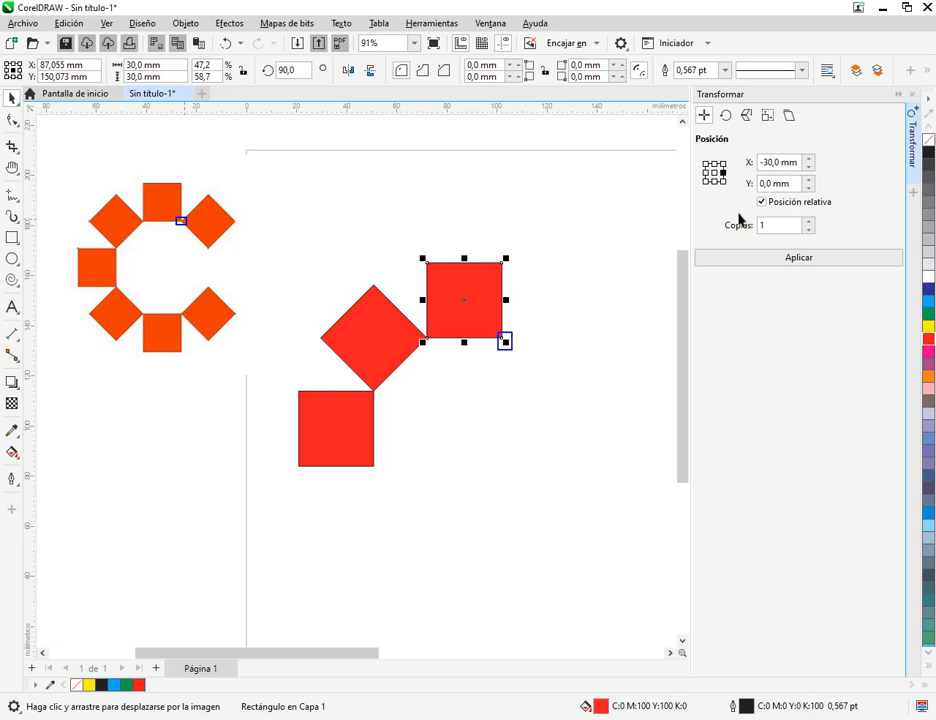
{"action": "left_click", "coordinate": [722, 182]}
{"action": "left_click", "coordinate": [756, 259]}
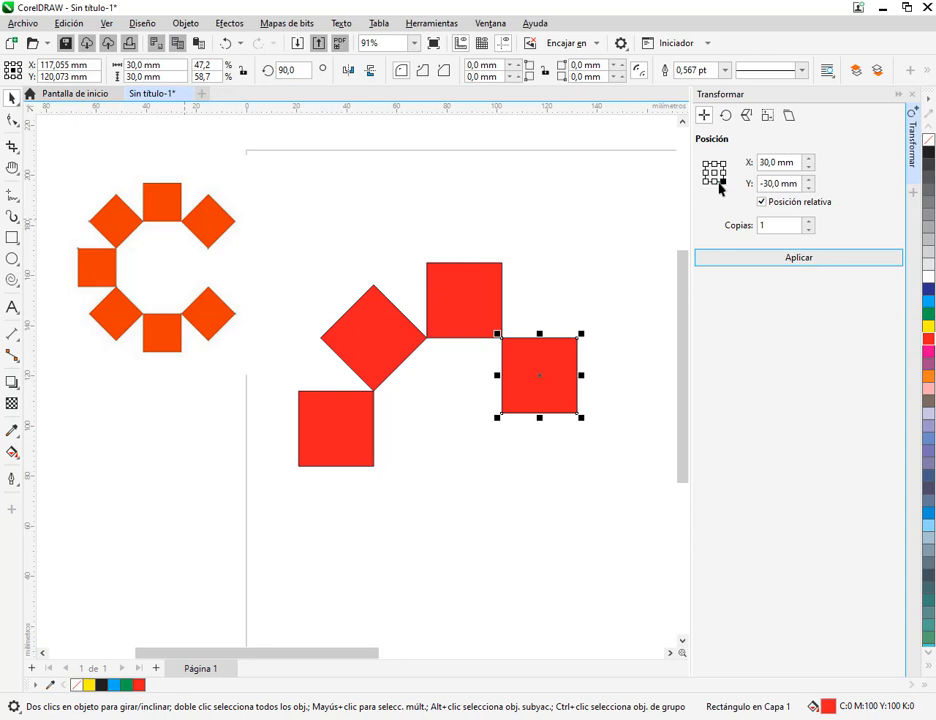
{"action": "left_click", "coordinate": [725, 115]}
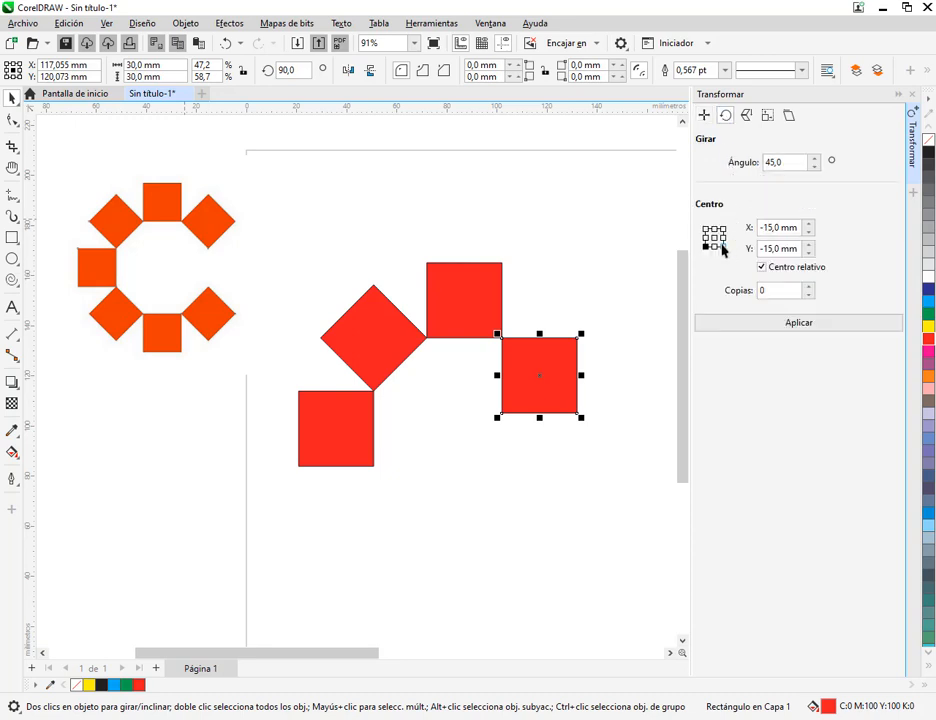
{"action": "left_click", "coordinate": [705, 231]}
{"action": "left_click", "coordinate": [760, 323]}
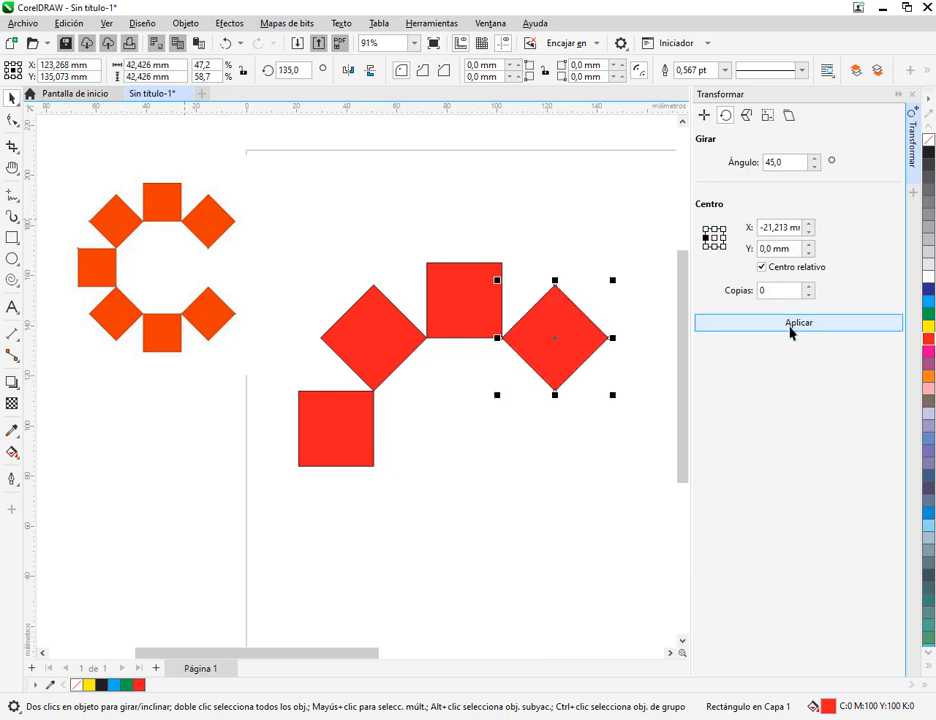
{"action": "left_click", "coordinate": [639, 438]}
{"action": "left_click_drag", "start_coordinate": [571, 520], "coordinate": [561, 482]}
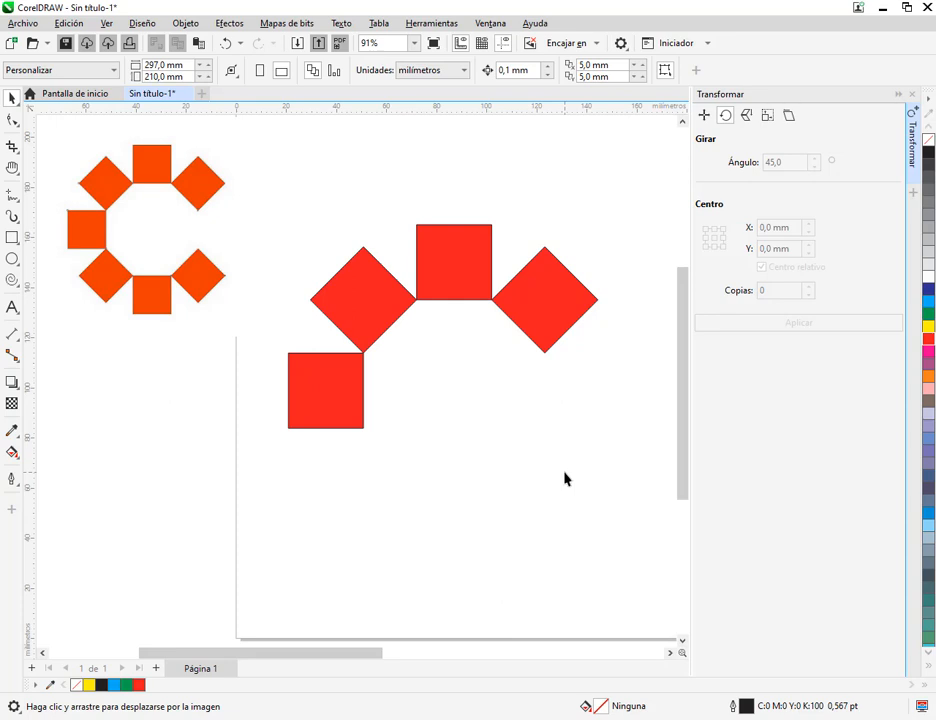
{"action": "left_click", "coordinate": [583, 299]}
{"action": "left_click", "coordinate": [723, 238]}
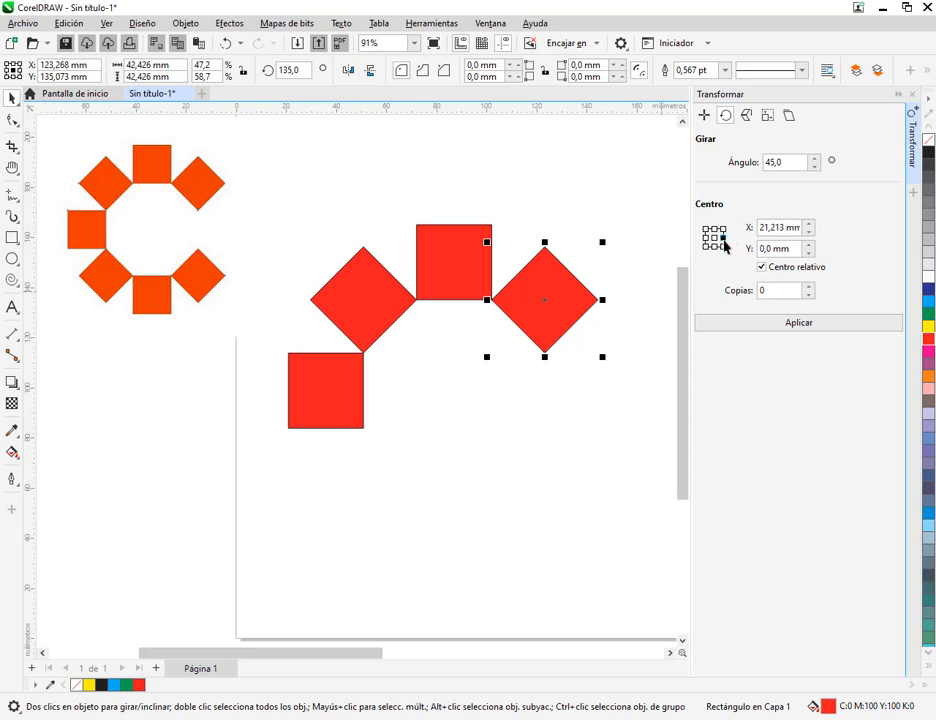
{"action": "left_click", "coordinate": [706, 240]}
{"action": "left_click", "coordinate": [598, 226]}
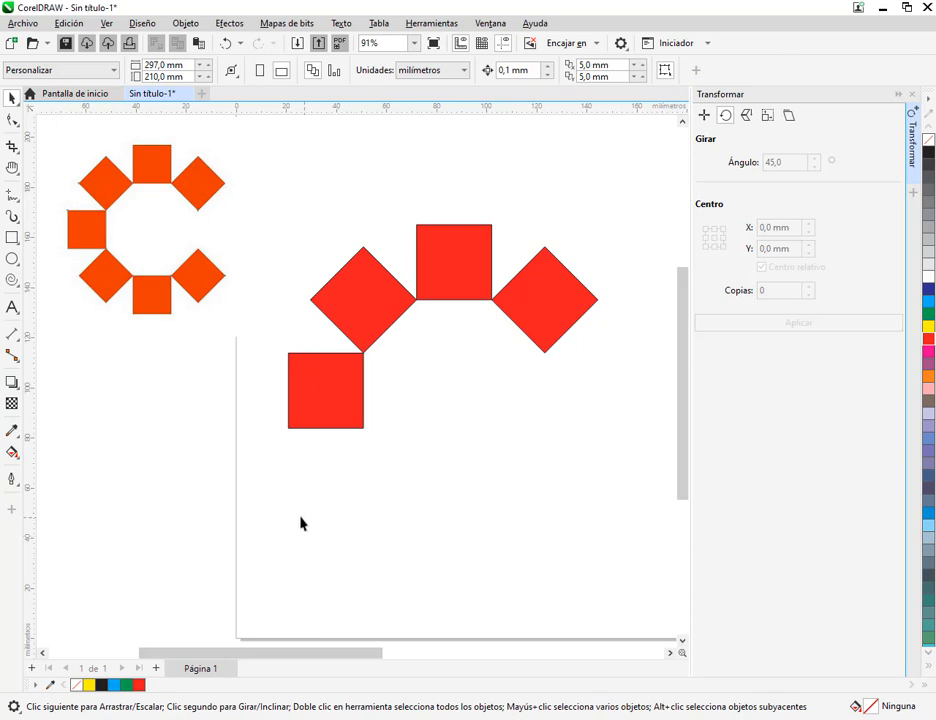
Switch to the Google Meet call and dismiss the raised-hand notification
{"action": "left_click", "coordinate": [138, 657]}
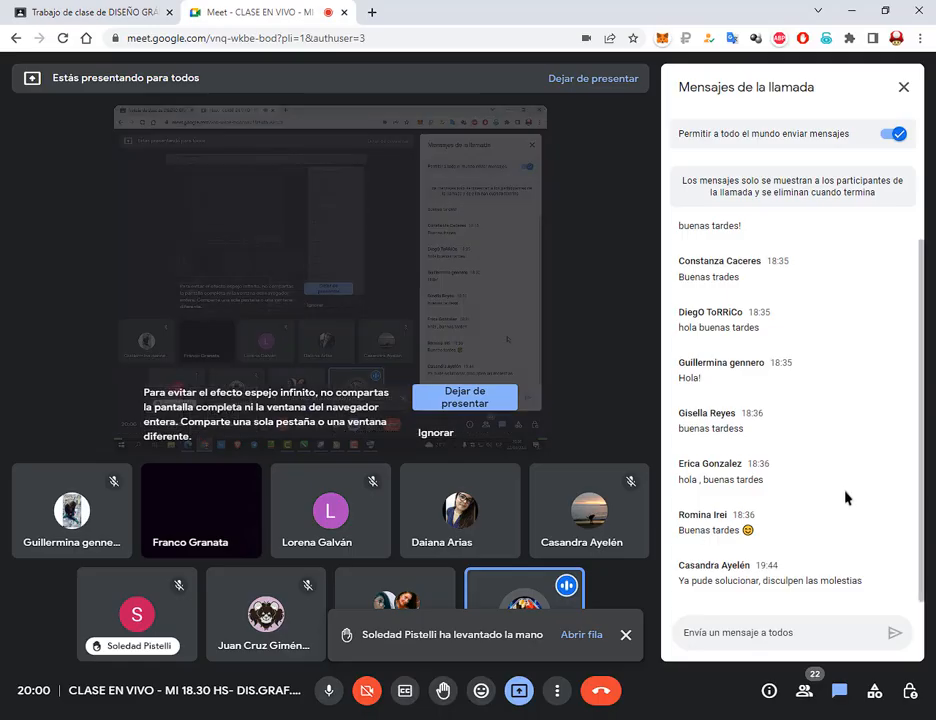
{"action": "left_click", "coordinate": [625, 634]}
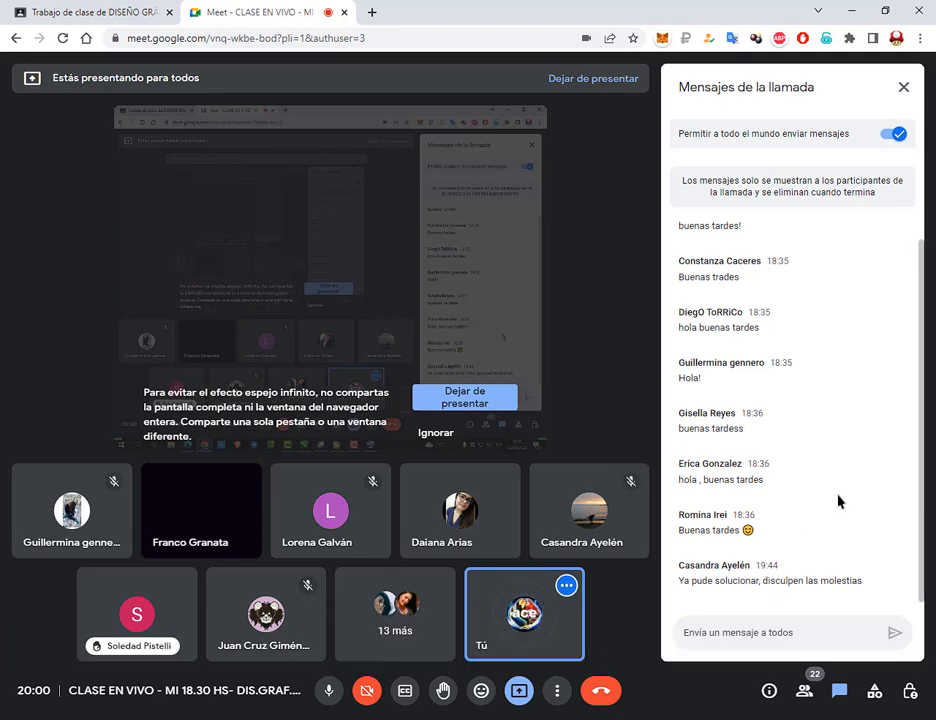
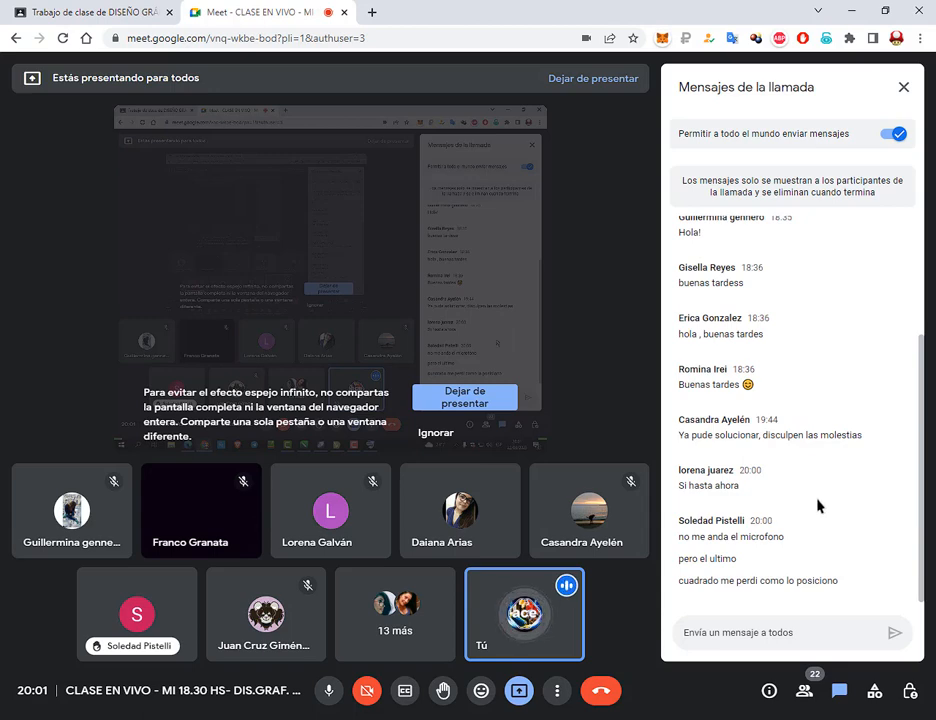
Switch to CorelDRAW and delete the object to the right of the top red square
{"action": "left_click", "coordinate": [436, 719]}
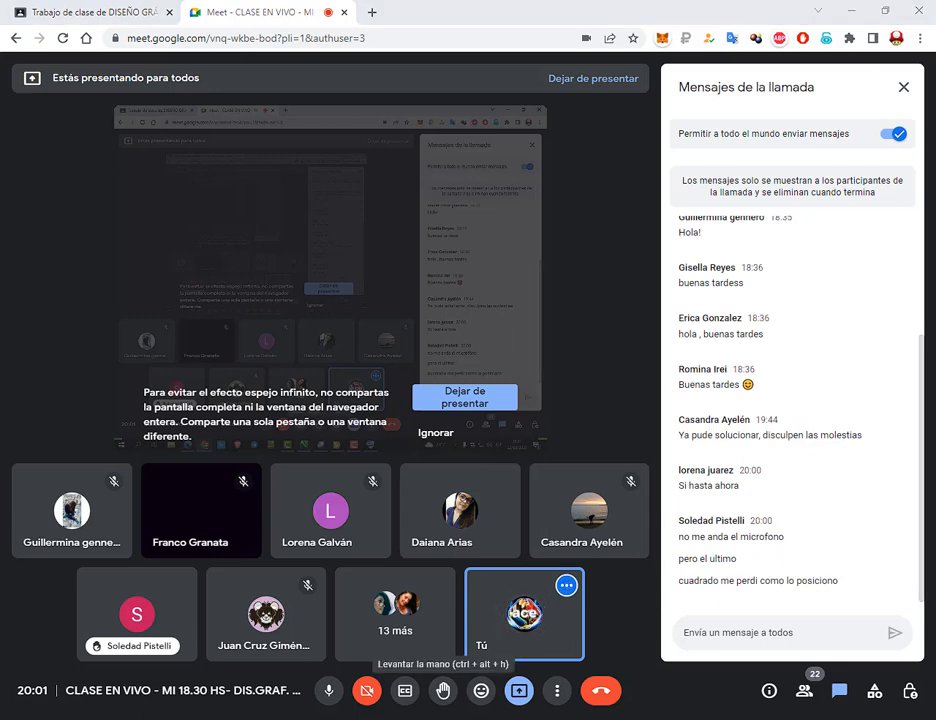
{"action": "left_click", "coordinate": [573, 314]}
{"action": "key", "text": "Delete"}
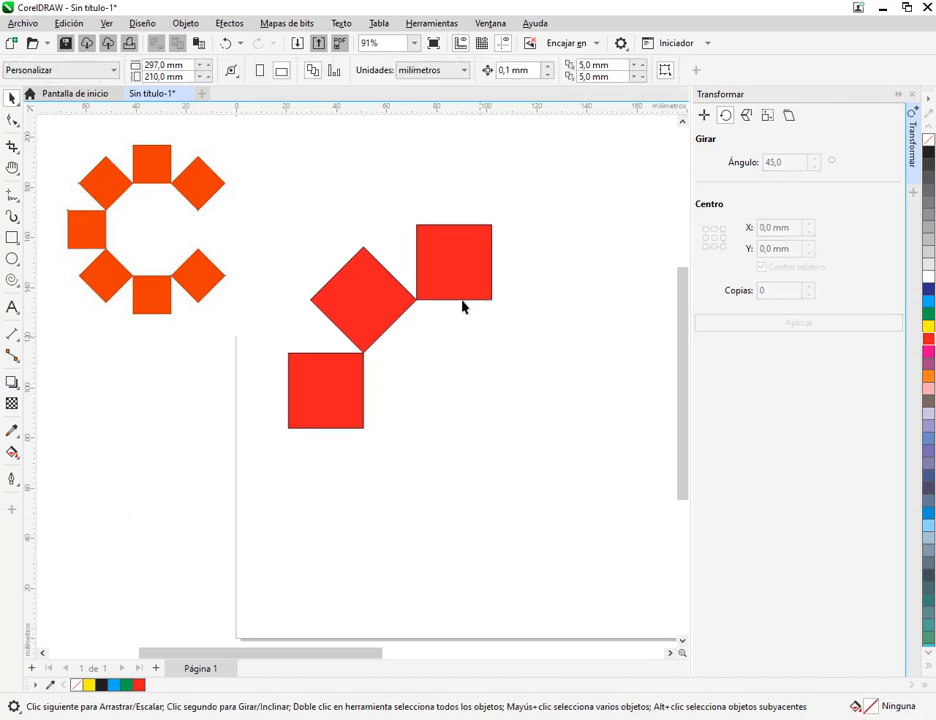
Try to place one copy of the top red square at relative X -30 mm, Y 0 mm from the lower-right anchor, and undo it
{"action": "left_click", "coordinate": [465, 293]}
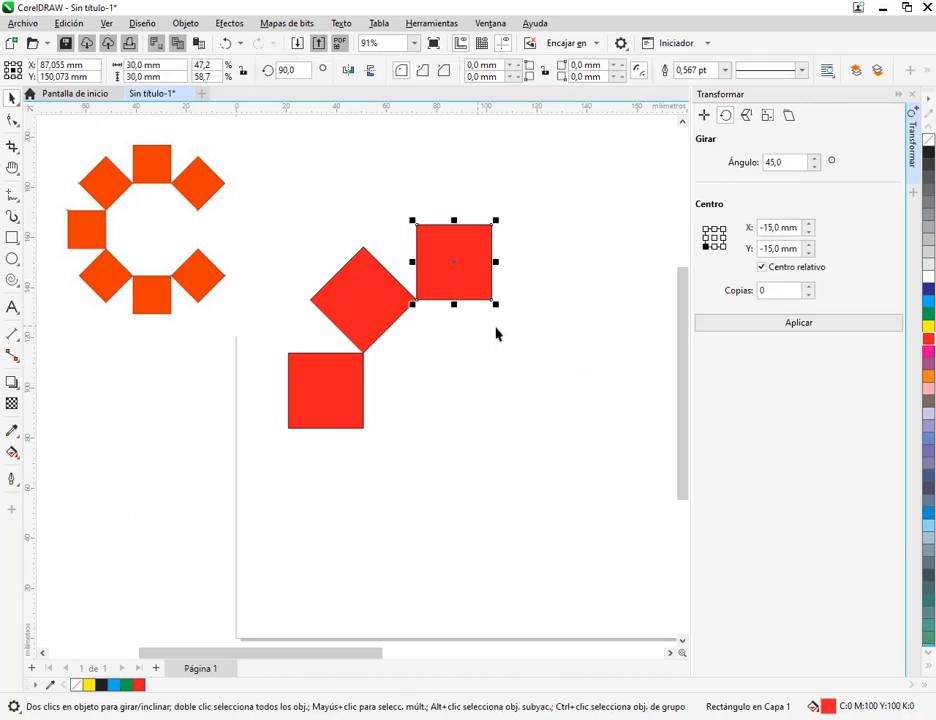
{"action": "left_click", "coordinate": [704, 116]}
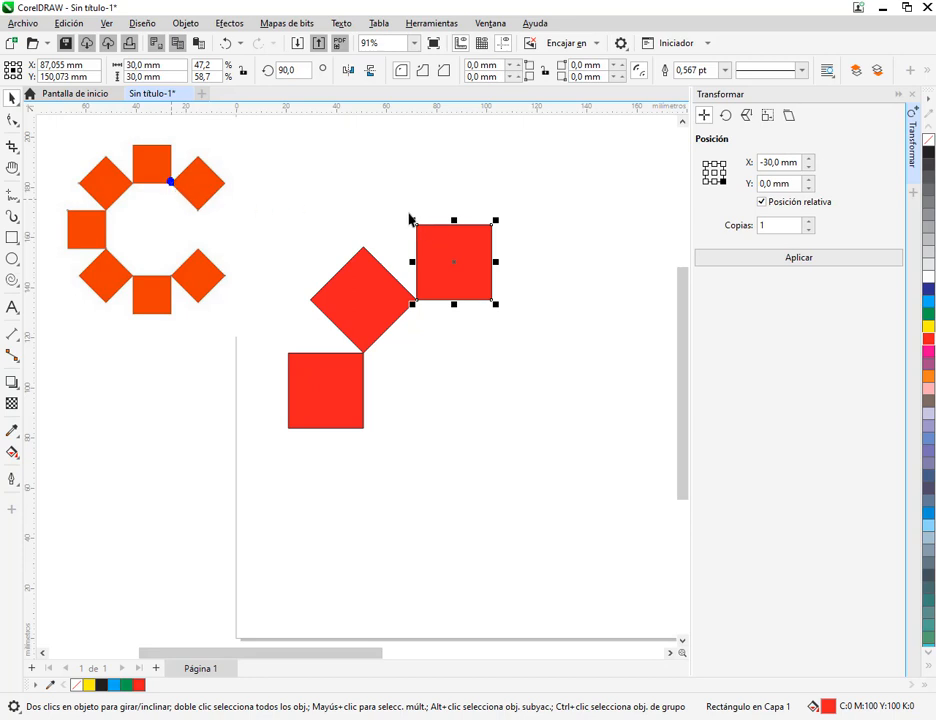
{"action": "left_click_drag", "start_coordinate": [397, 204], "coordinate": [500, 330]}
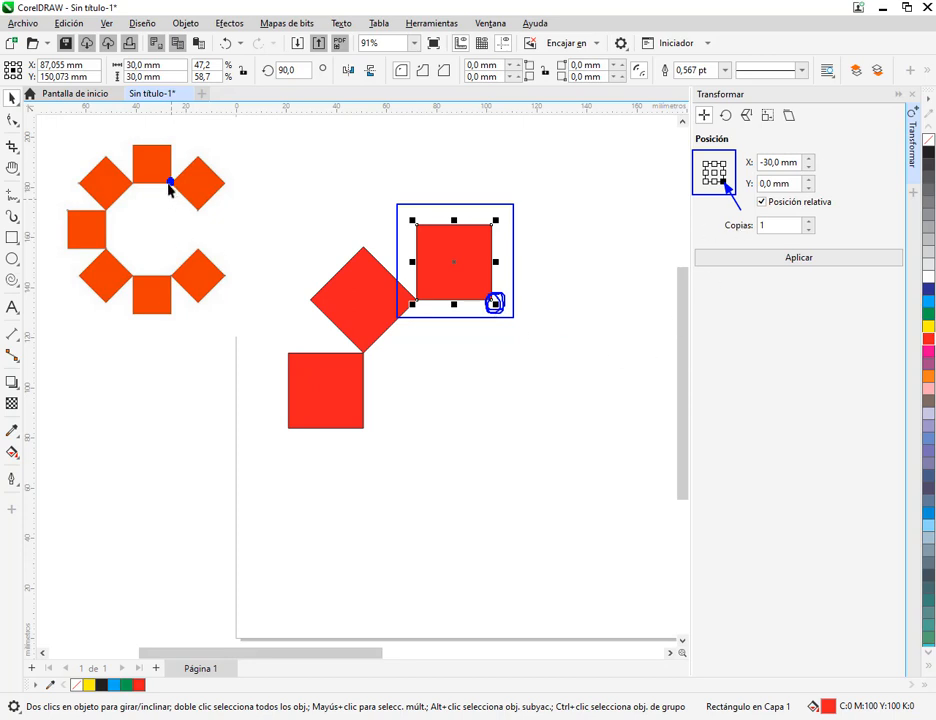
{"action": "left_click", "coordinate": [785, 258]}
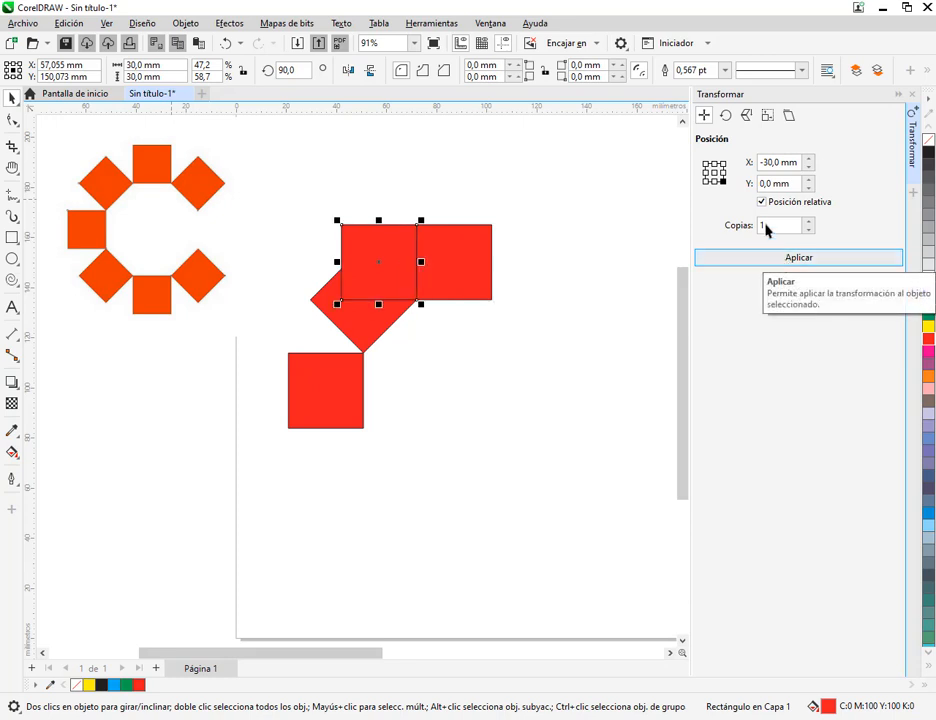
{"action": "left_click", "coordinate": [227, 44]}
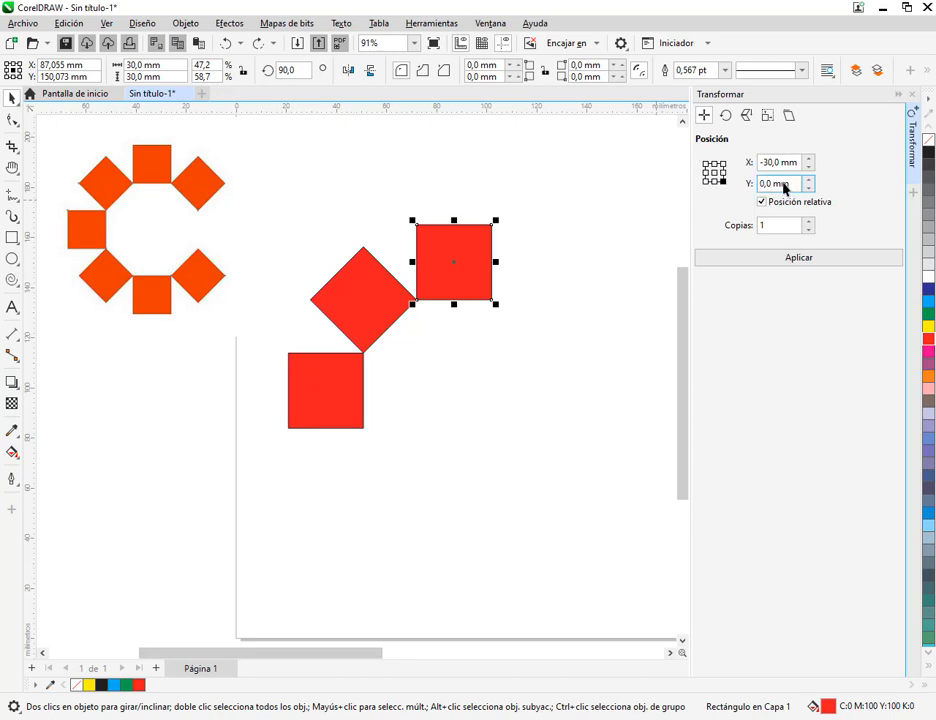
Create one copy of the top red square at relative position X 30 mm, Y -30 mm using the lower-right anchor
{"action": "left_click", "coordinate": [720, 164]}
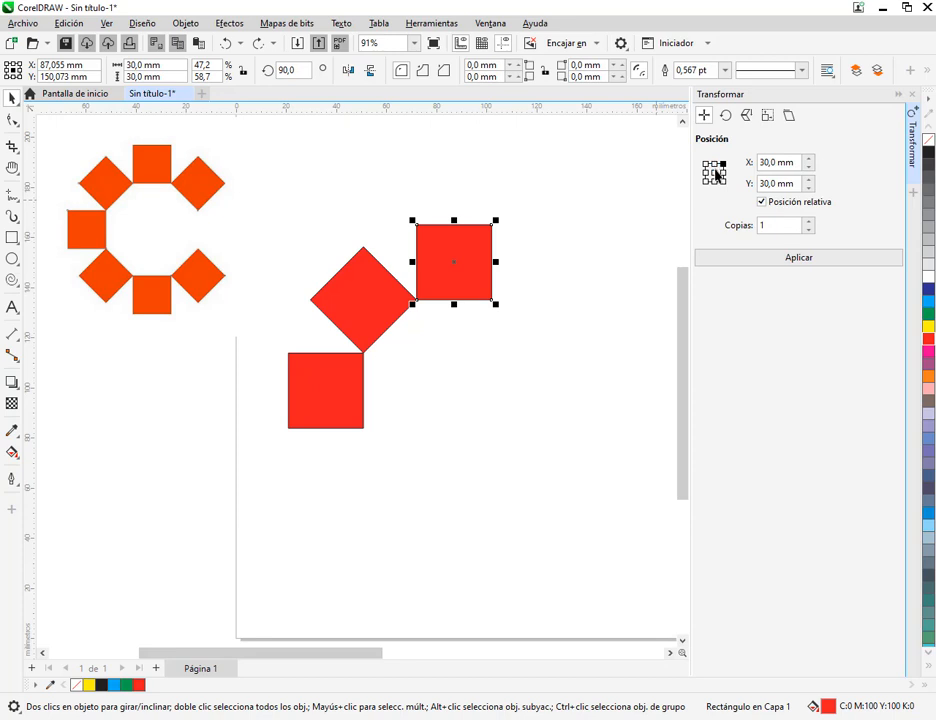
{"action": "left_click", "coordinate": [706, 164]}
{"action": "left_click", "coordinate": [723, 181]}
{"action": "left_click", "coordinate": [774, 183]}
{"action": "left_click", "coordinate": [853, 262]}
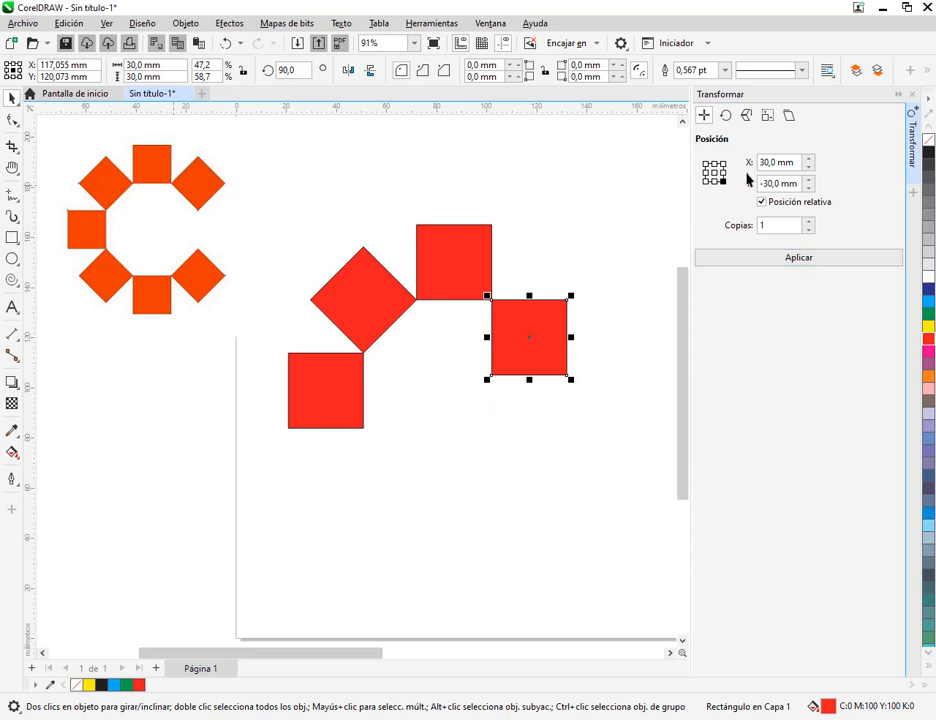
Bring up the Rotate settings for the new square and move its rotation centre to the middle of the square
{"action": "left_click", "coordinate": [725, 115]}
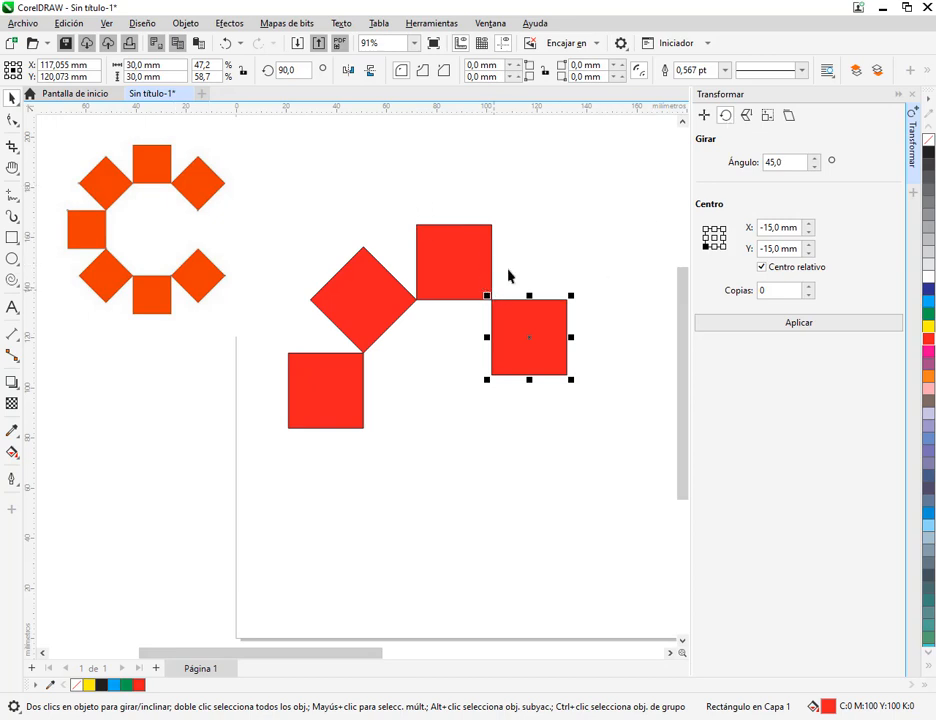
{"action": "left_click_drag", "start_coordinate": [478, 287], "coordinate": [588, 295]}
{"action": "scroll", "coordinate": [557, 271], "scroll_direction": "up", "scroll_amount": 3}
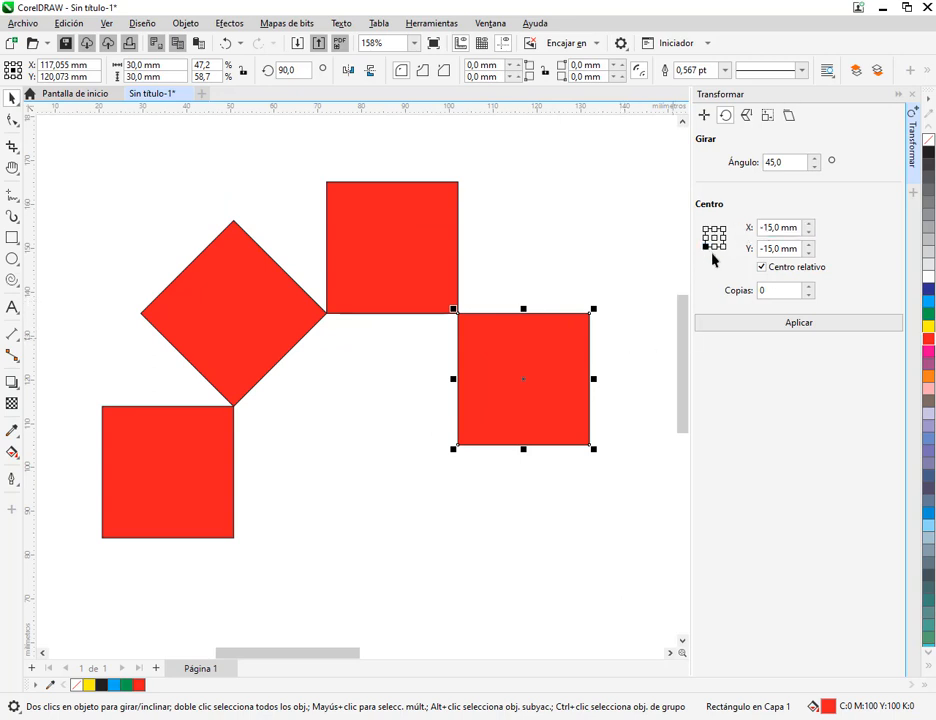
{"action": "left_click", "coordinate": [541, 392]}
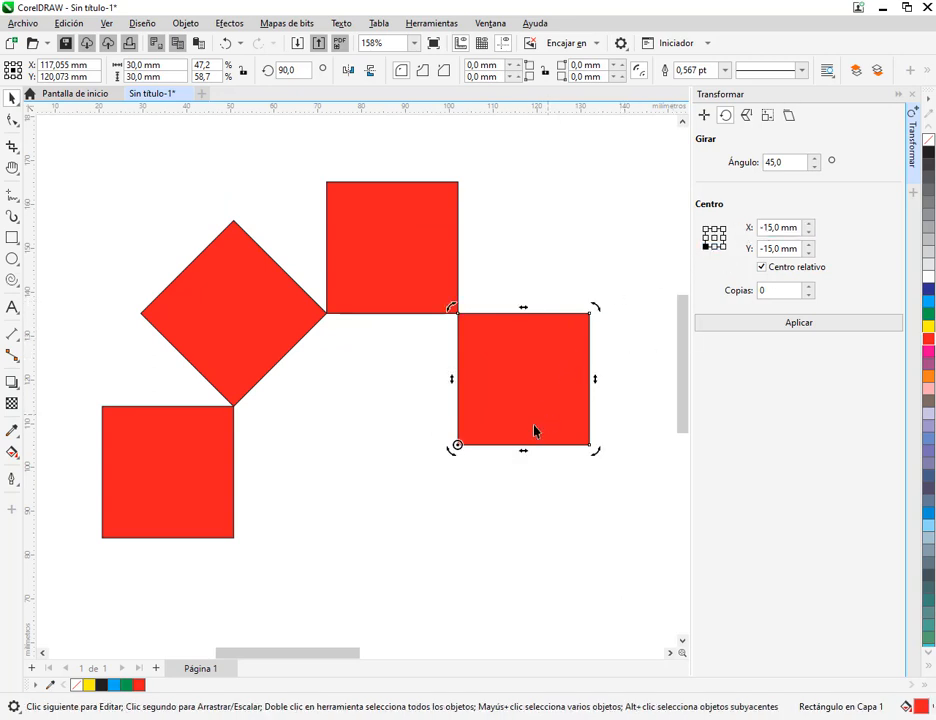
{"action": "left_click_drag", "start_coordinate": [456, 449], "coordinate": [523, 379]}
Try rotating the new square freehand about the midpoint of its right edge, and undo the rotations
{"action": "scroll", "coordinate": [560, 398], "scroll_direction": "up", "scroll_amount": 2}
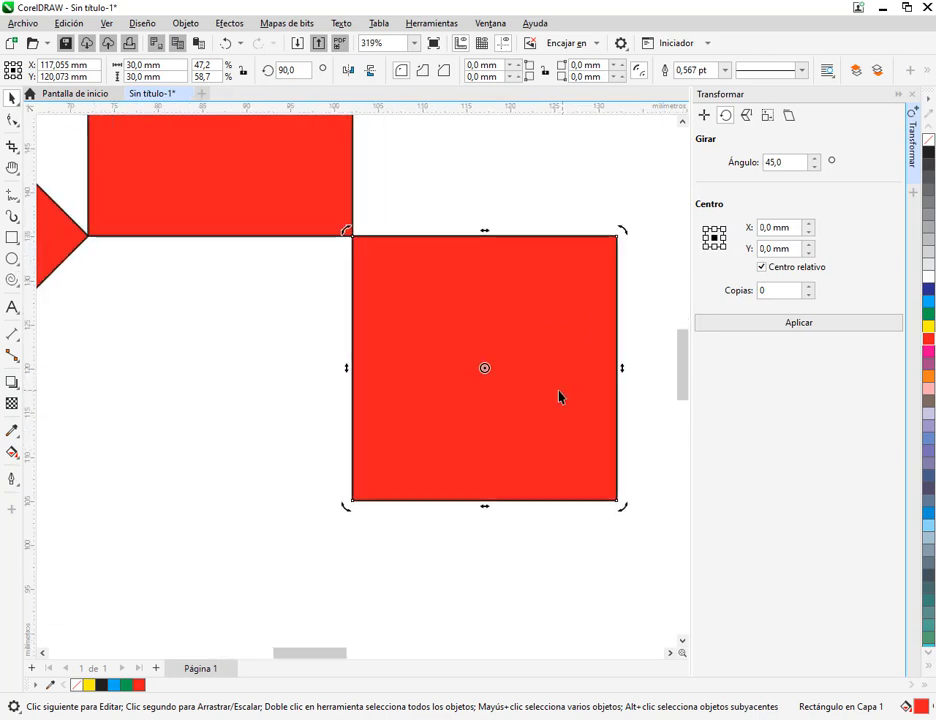
{"action": "mouse_move", "coordinate": [485, 369]}
{"action": "left_mouse_down"}
{"action": "mouse_move", "coordinate": [562, 376]}
{"action": "mouse_move", "coordinate": [616, 368]}
{"action": "left_mouse_up"}
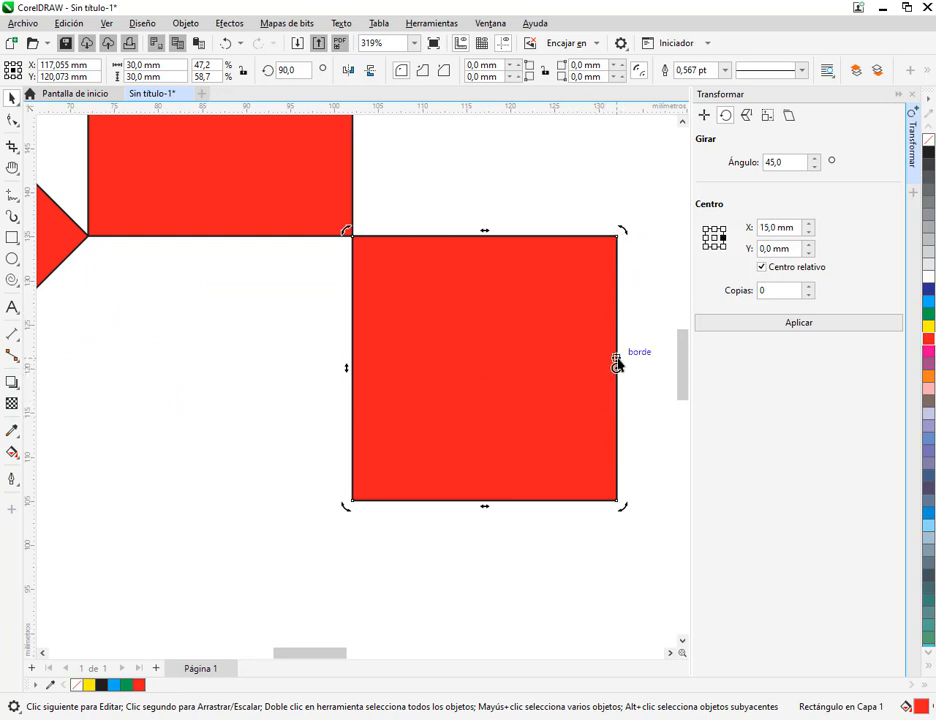
{"action": "left_click_drag", "start_coordinate": [343, 514], "coordinate": [514, 556]}
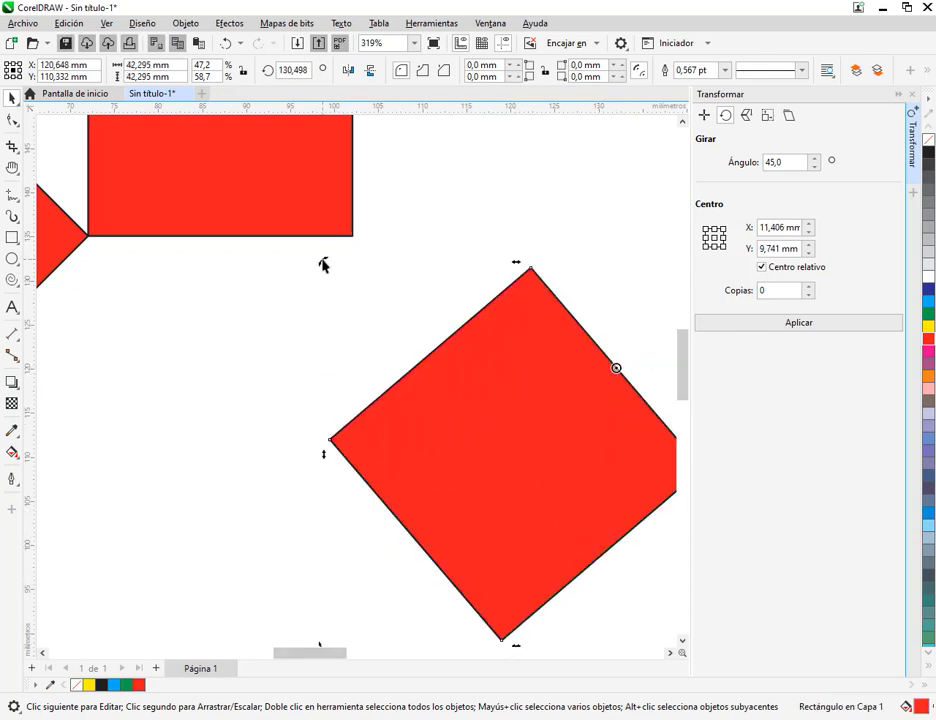
{"action": "left_click_drag", "start_coordinate": [323, 263], "coordinate": [641, 211]}
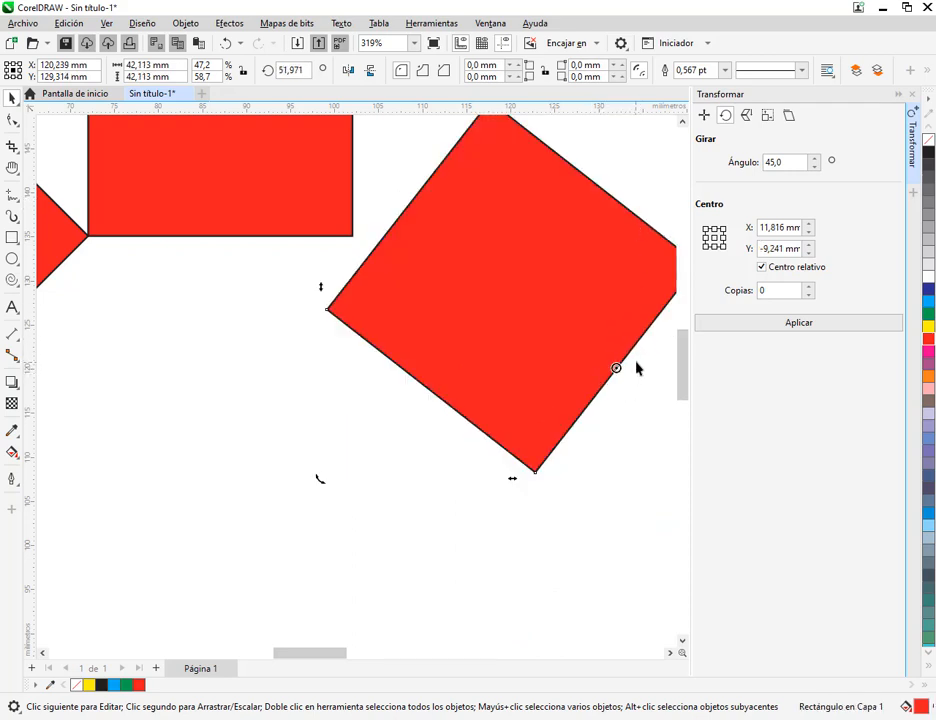
{"action": "key", "text": "ctrl+z"}
{"action": "key", "text": "ctrl+z"}
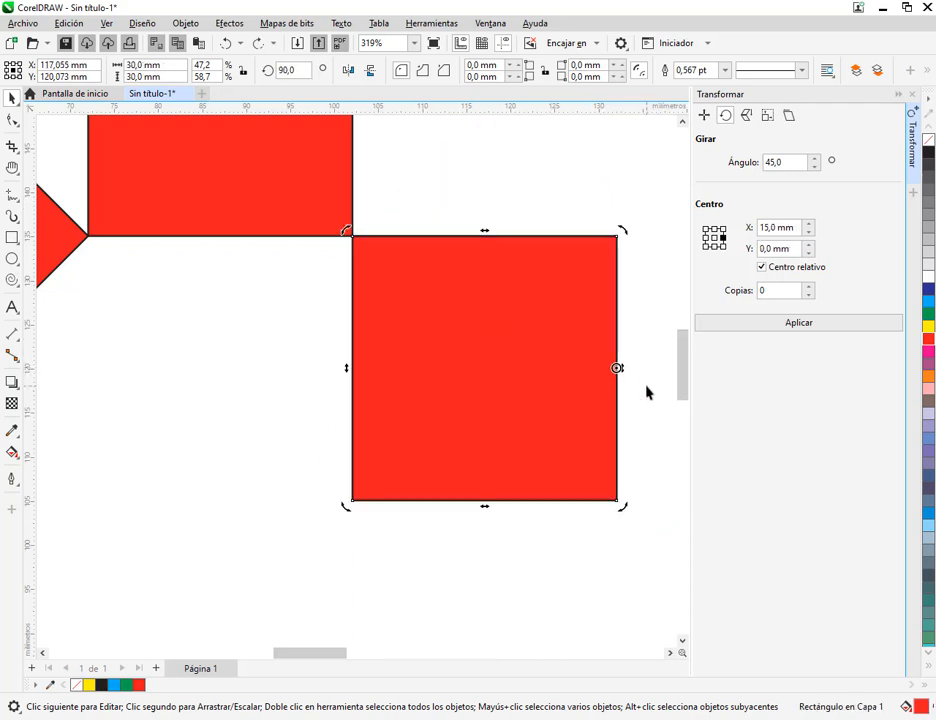
Try rotating the new square freehand about its lower-right corner, and undo all the rotations
{"action": "left_click_drag", "start_coordinate": [619, 373], "coordinate": [616, 500]}
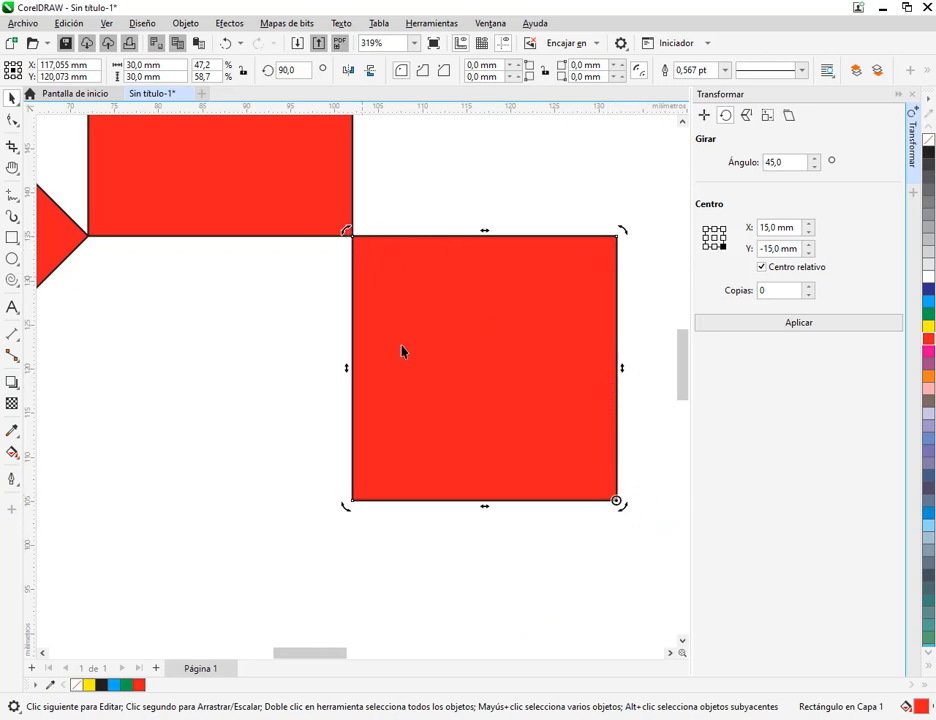
{"action": "left_click_drag", "start_coordinate": [345, 506], "coordinate": [401, 607]}
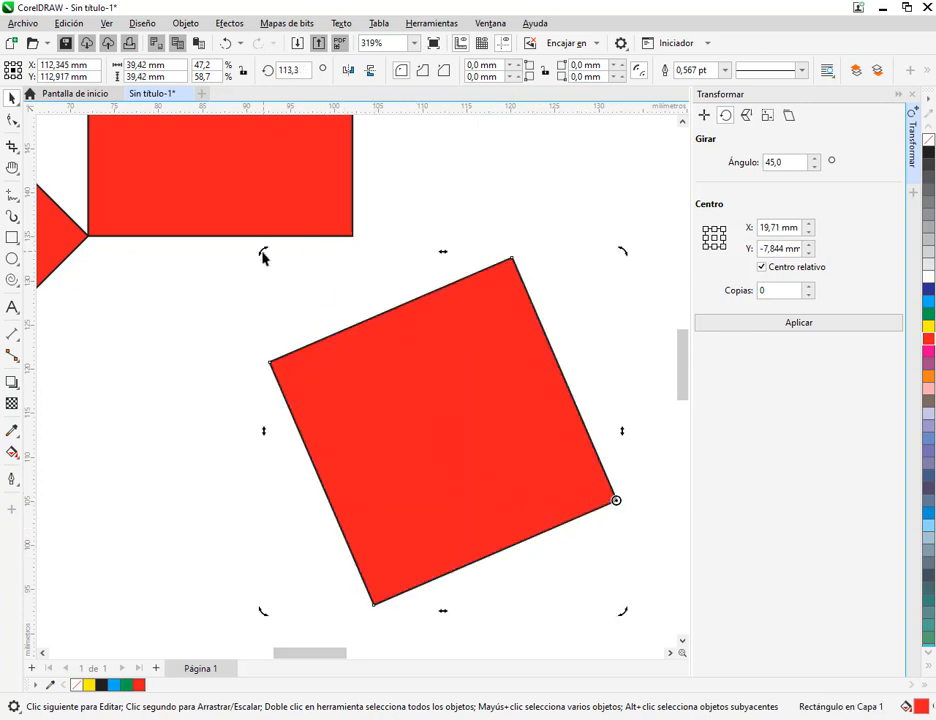
{"action": "left_click_drag", "start_coordinate": [263, 254], "coordinate": [617, 287]}
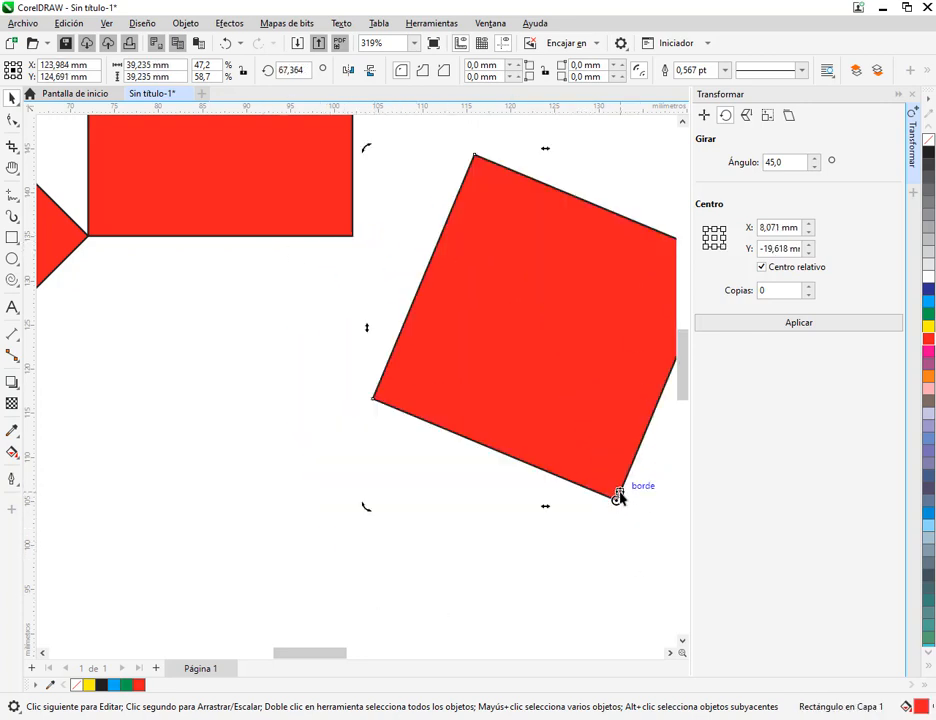
{"action": "scroll", "coordinate": [600, 491], "scroll_direction": "down", "scroll_amount": 2}
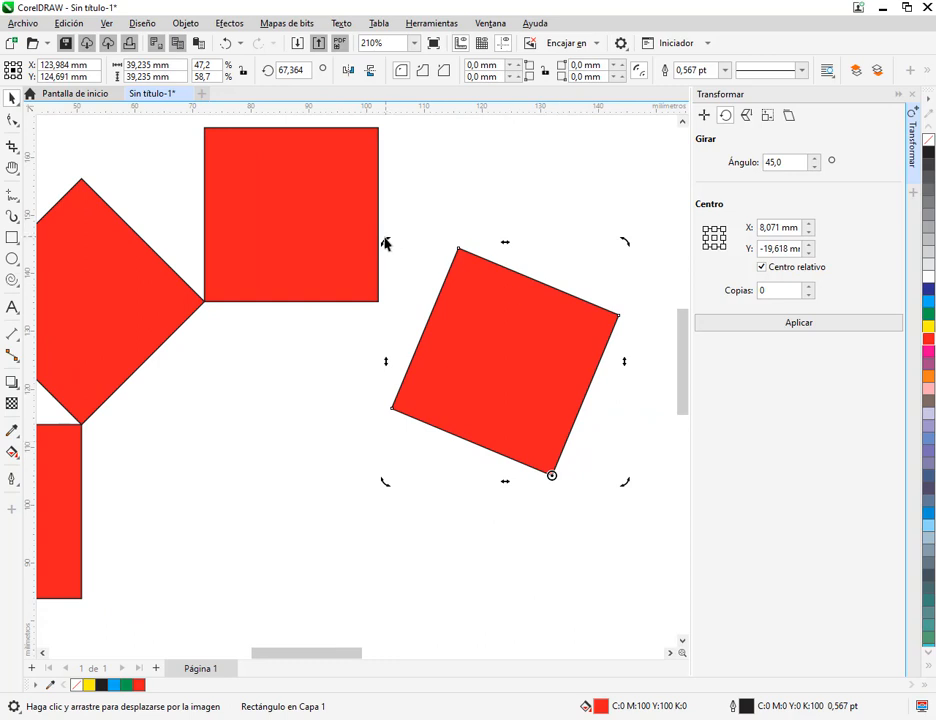
{"action": "left_click_drag", "start_coordinate": [386, 244], "coordinate": [638, 293]}
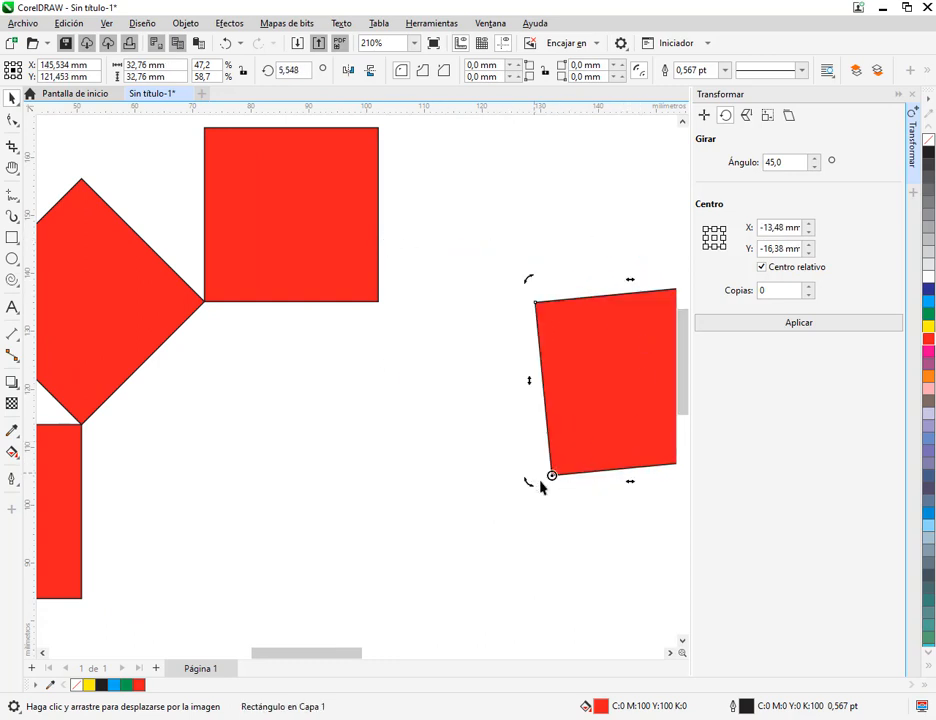
{"action": "key", "text": "ctrl+z"}
{"action": "key", "text": "ctrl+z"}
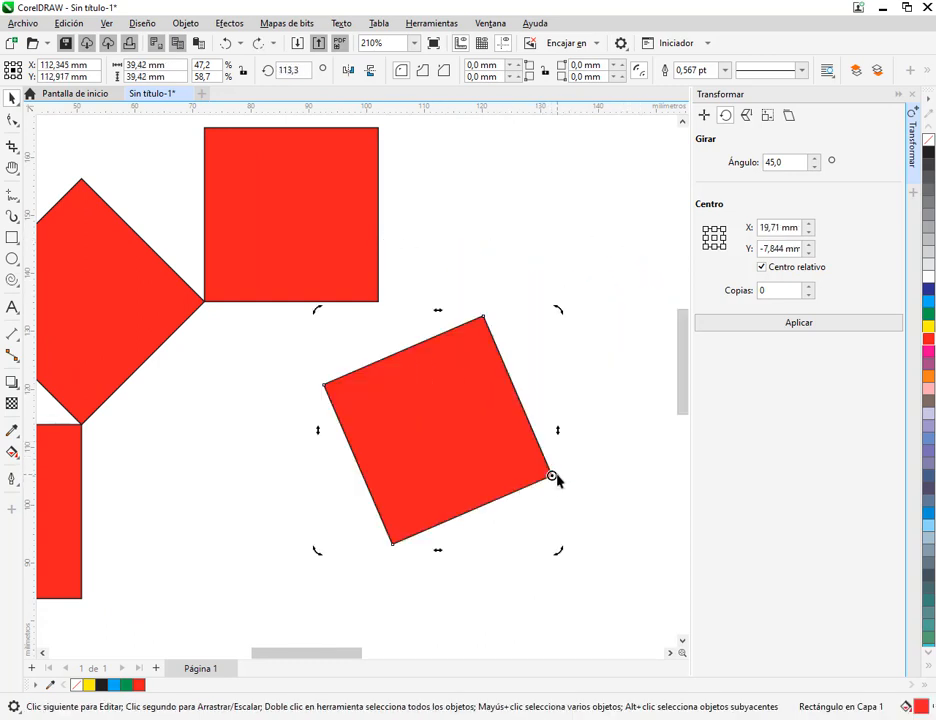
{"action": "key", "text": "ctrl+z"}
Rotate the new square 45° about its upper-left corner with 0 copies, and deselect it
{"action": "scroll", "coordinate": [545, 500], "scroll_direction": "down", "scroll_amount": 3}
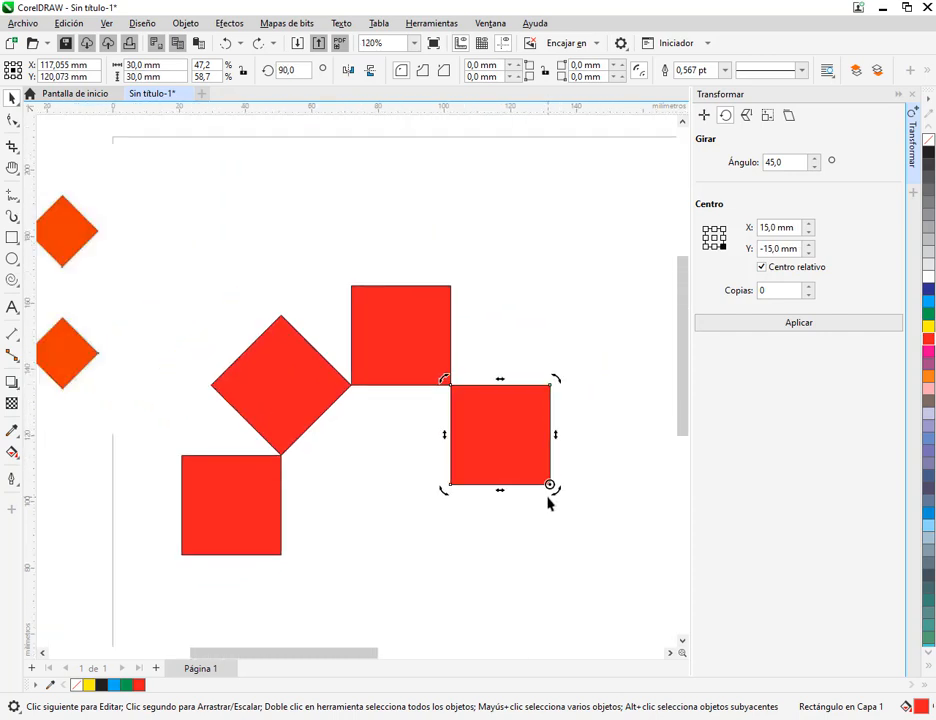
{"action": "left_click", "coordinate": [527, 456]}
{"action": "left_click_drag", "start_coordinate": [495, 520], "coordinate": [588, 533]}
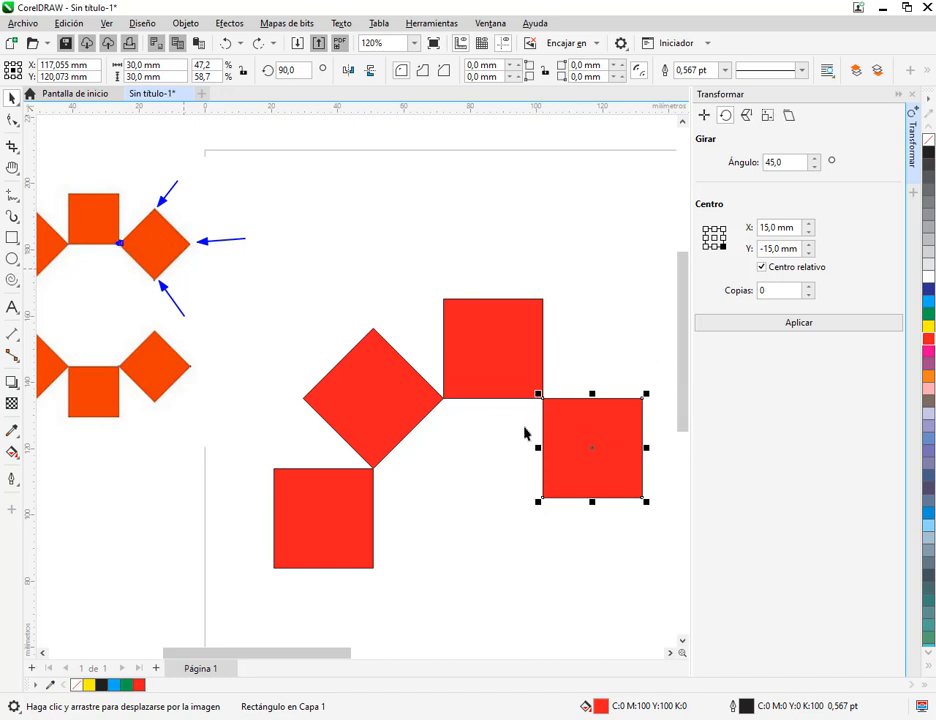
{"action": "left_click_drag", "start_coordinate": [514, 377], "coordinate": [666, 522]}
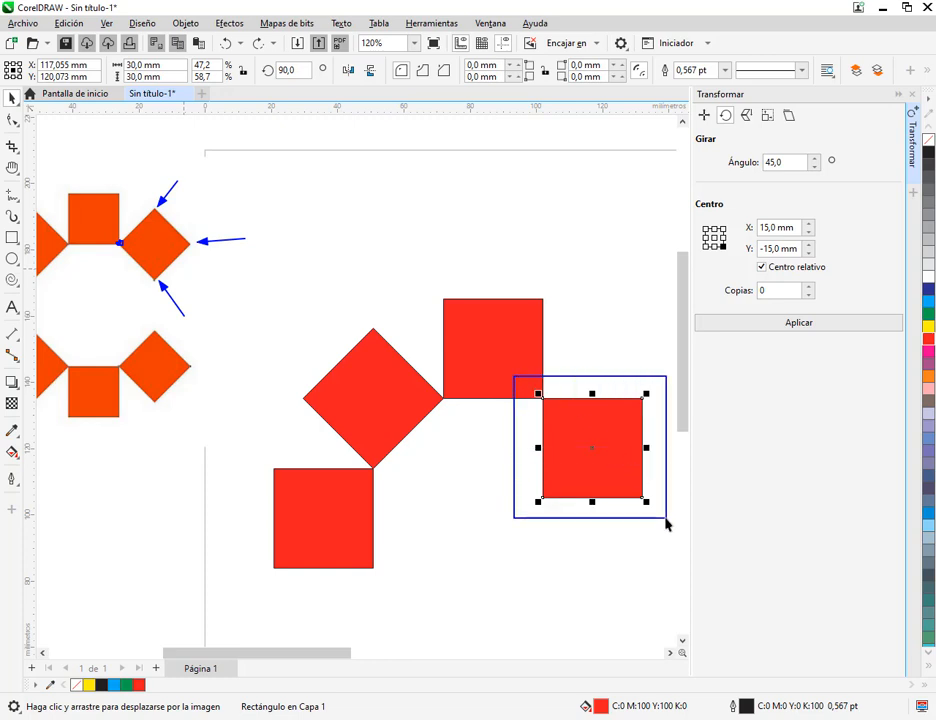
{"action": "left_click", "coordinate": [537, 394]}
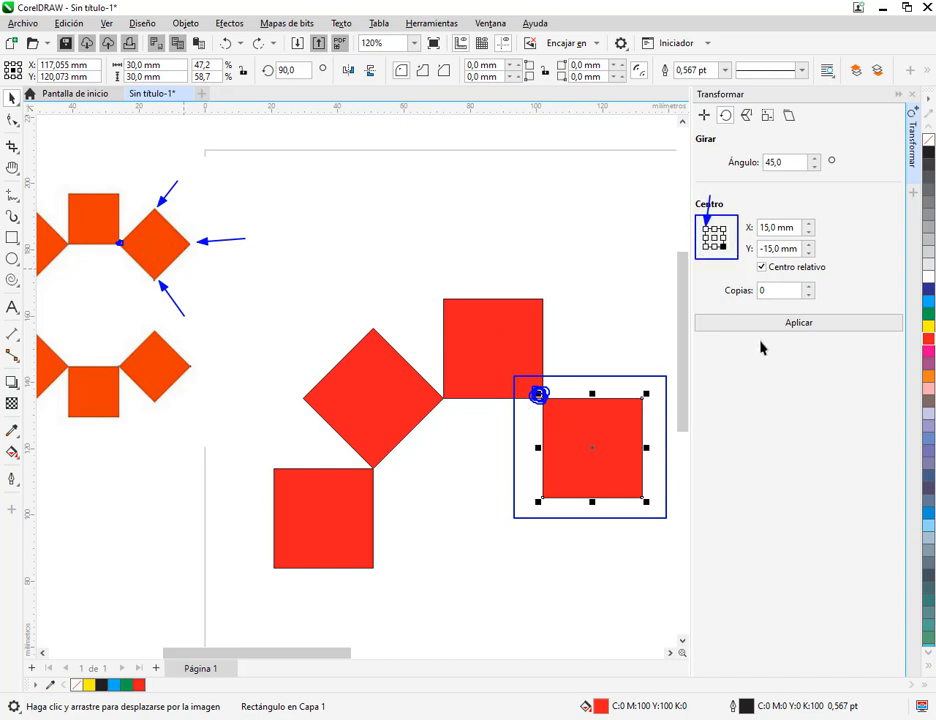
{"action": "left_click", "coordinate": [707, 233]}
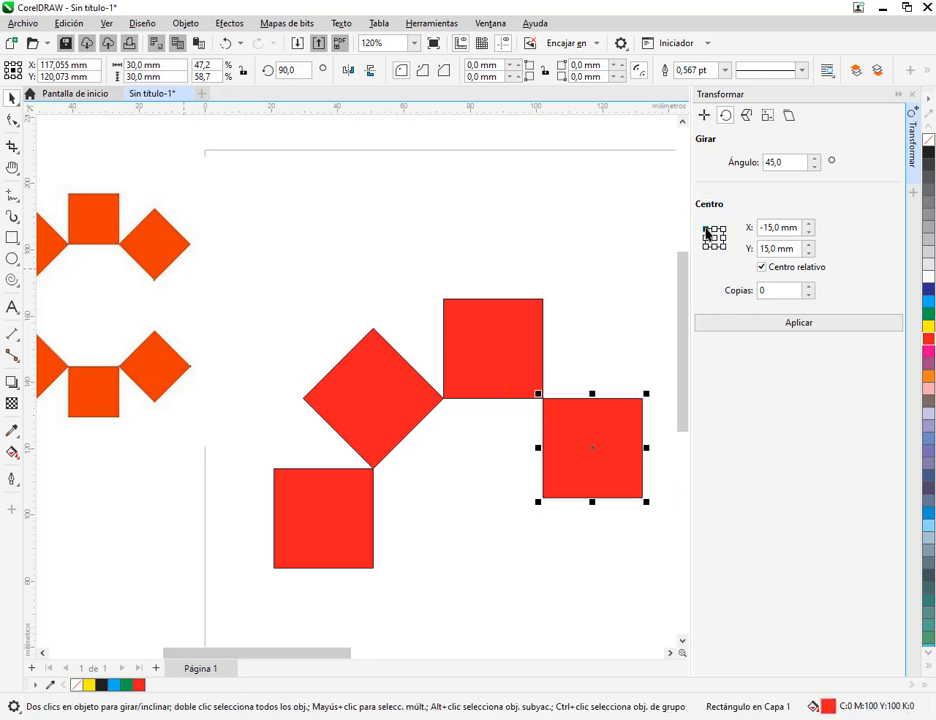
{"action": "left_click", "coordinate": [804, 323]}
{"action": "left_click", "coordinate": [600, 512]}
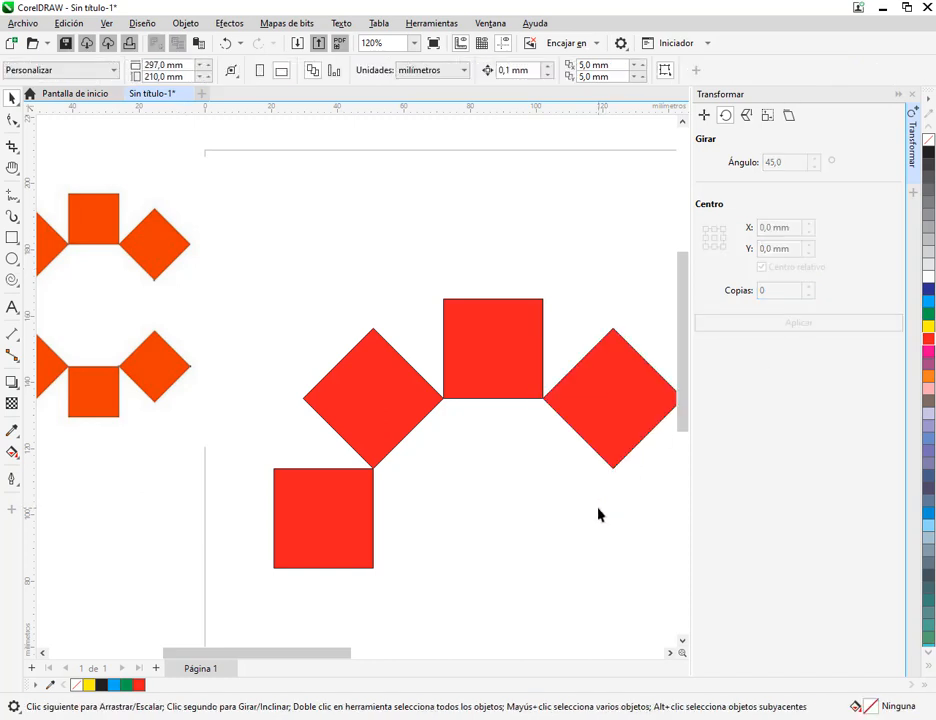
{"action": "scroll", "coordinate": [597, 513], "scroll_direction": "down", "scroll_amount": 1}
{"action": "left_click_drag", "start_coordinate": [595, 513], "coordinate": [549, 413]}
{"action": "left_click", "coordinate": [572, 357]}
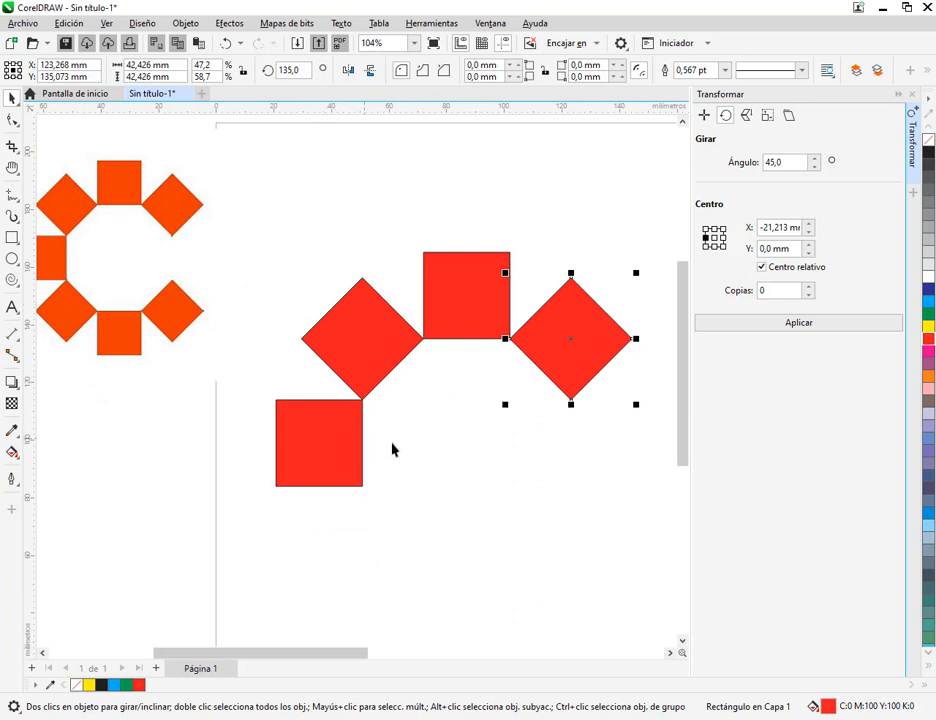
{"action": "left_click", "coordinate": [458, 461]}
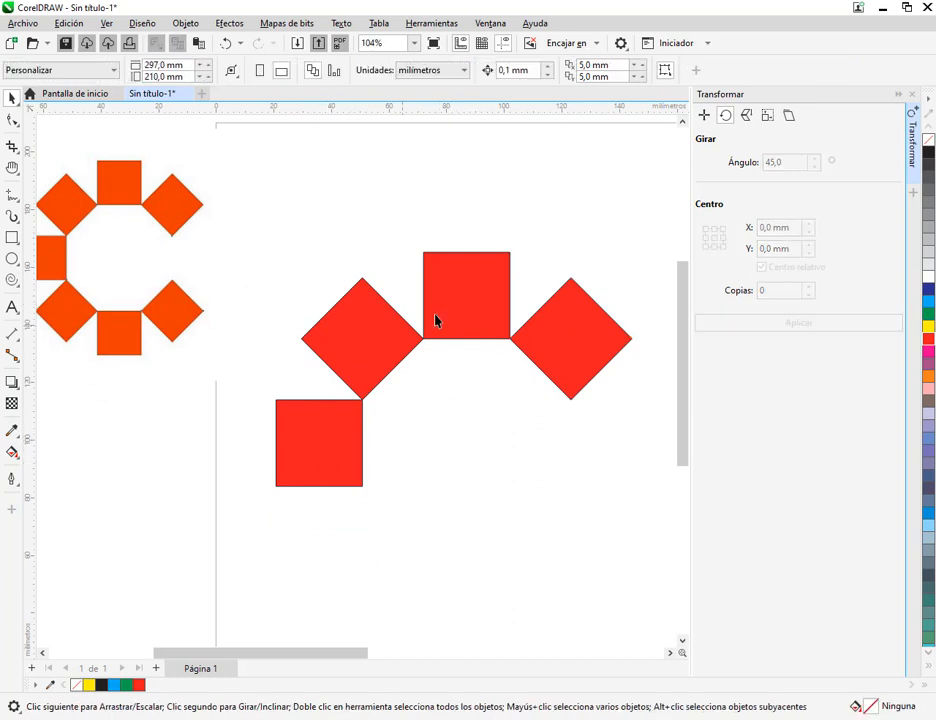
{"action": "left_click", "coordinate": [20, 23]}
{"action": "left_click", "coordinate": [443, 171]}
Check the Google Meet chat messages and return to the CorelDRAW drawing
{"action": "left_click", "coordinate": [196, 719]}
{"action": "left_click", "coordinate": [142, 681]}
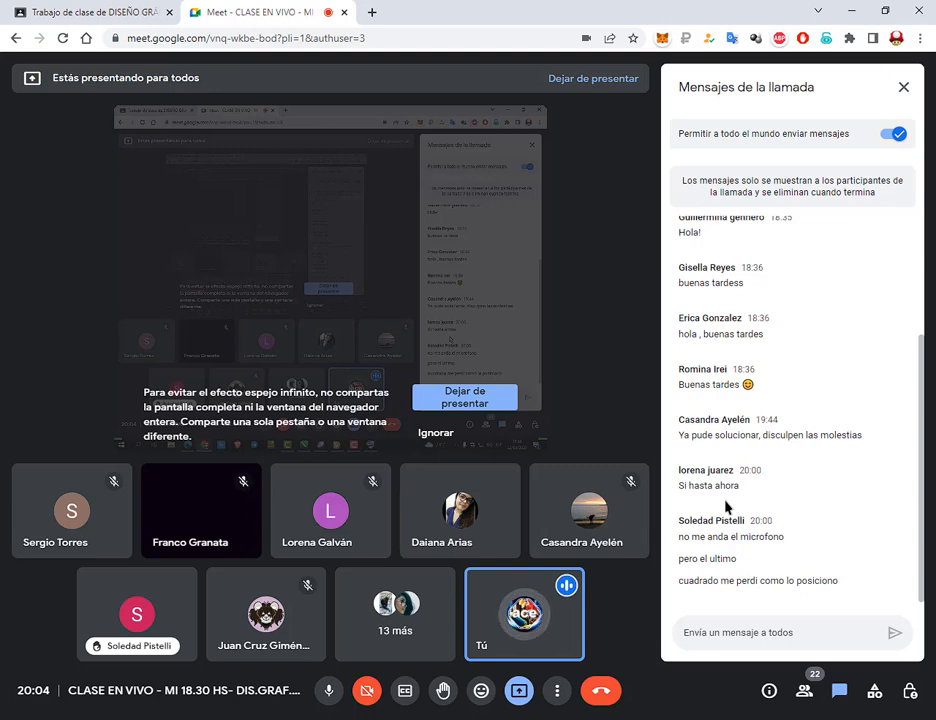
{"action": "left_click", "coordinate": [851, 10]}
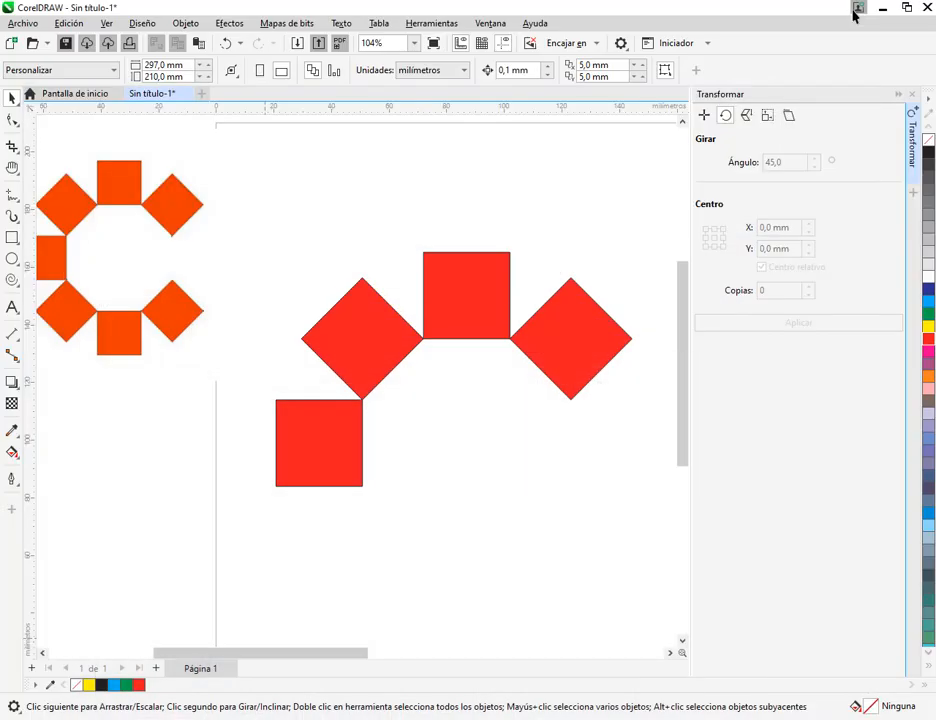
Try copying the leftmost red square once with a relative offset of -30 mm in X and 30 mm in Y, and undo the copy
{"action": "left_click", "coordinate": [353, 444]}
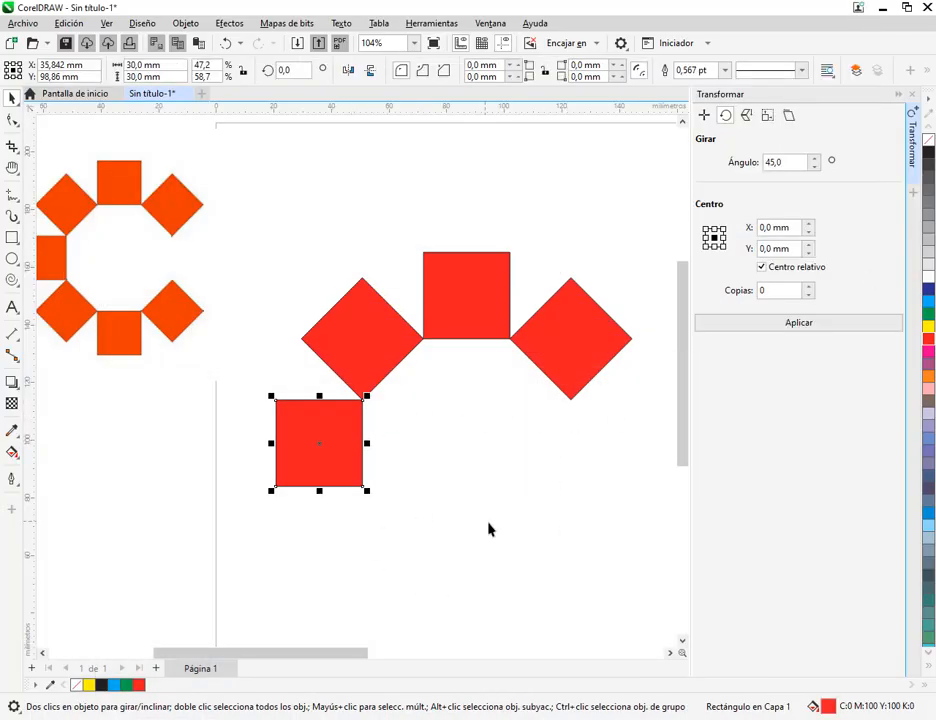
{"action": "left_click_drag", "start_coordinate": [480, 517], "coordinate": [401, 450]}
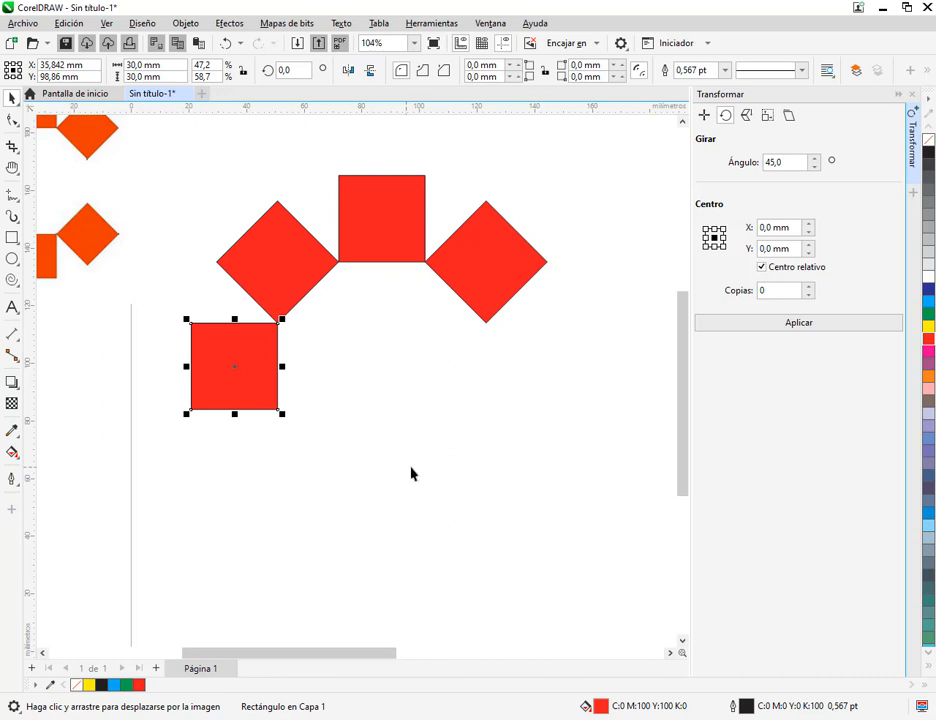
{"action": "left_click_drag", "start_coordinate": [451, 474], "coordinate": [583, 514]}
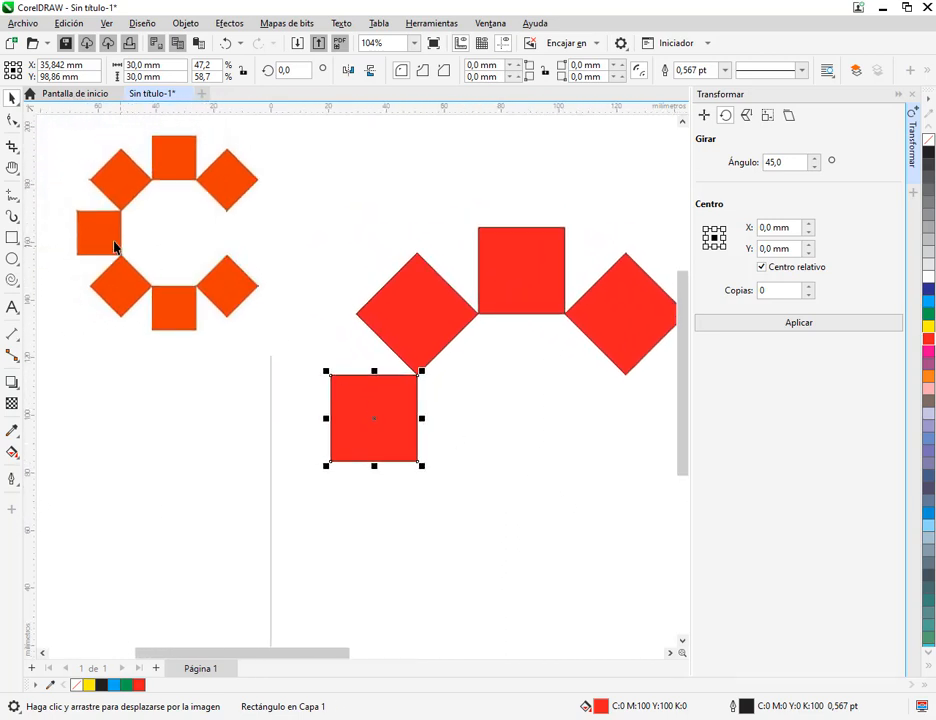
{"action": "left_click_drag", "start_coordinate": [75, 206], "coordinate": [116, 258]}
{"action": "left_click_drag", "start_coordinate": [316, 366], "coordinate": [427, 481]}
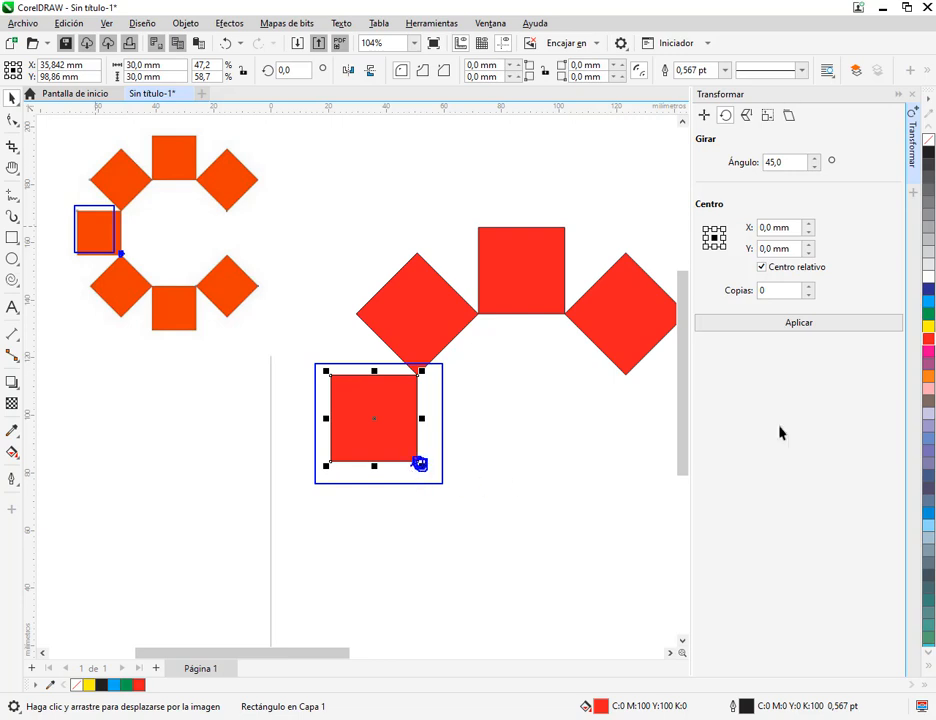
{"action": "left_click", "coordinate": [704, 116]}
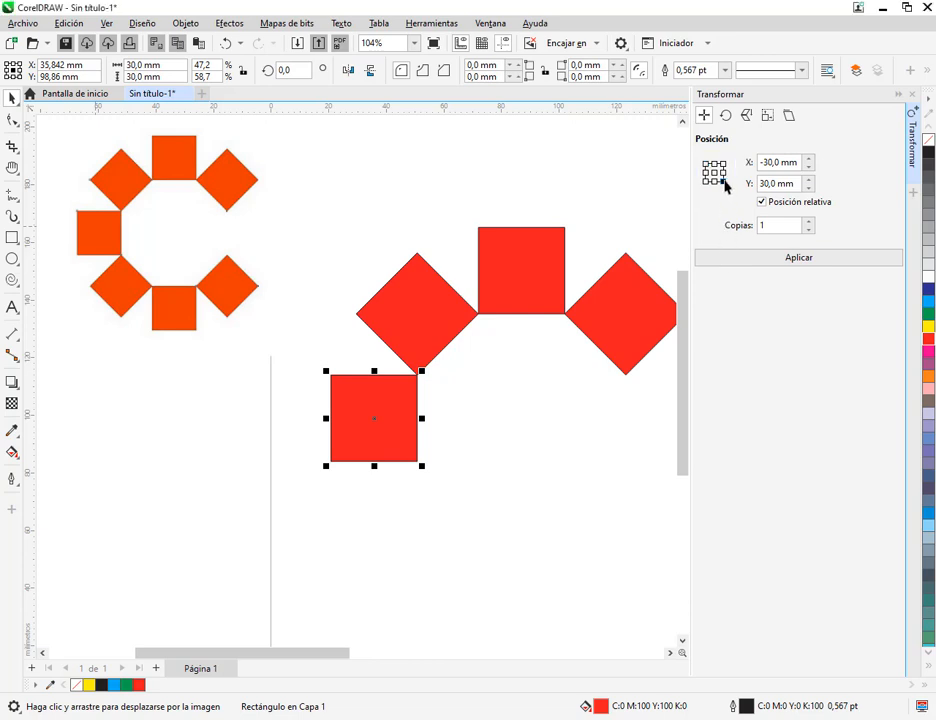
{"action": "left_click", "coordinate": [817, 261]}
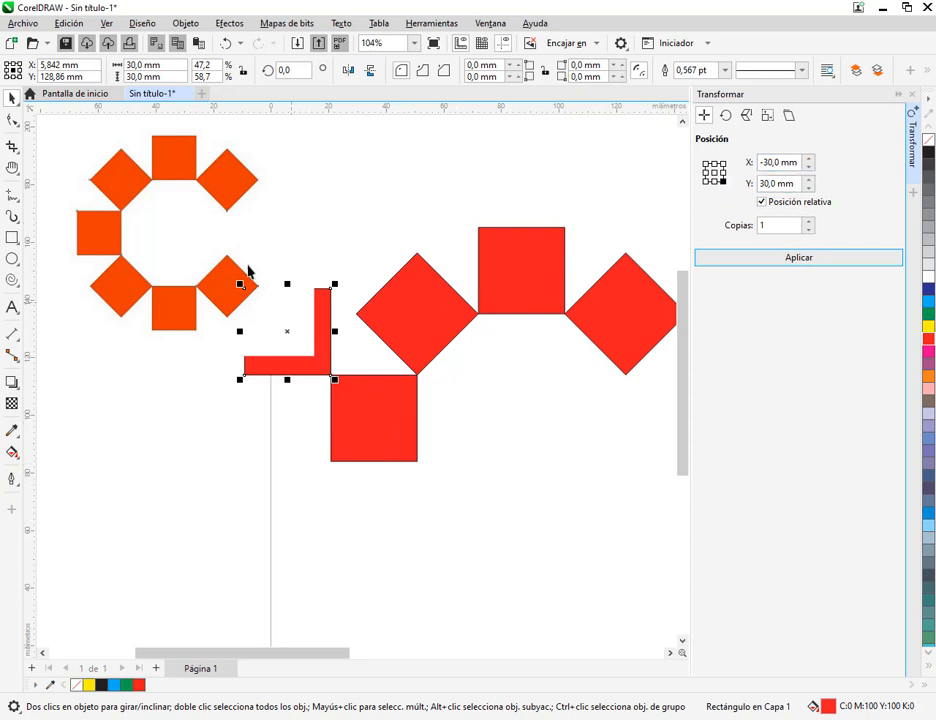
{"action": "left_click", "coordinate": [226, 44]}
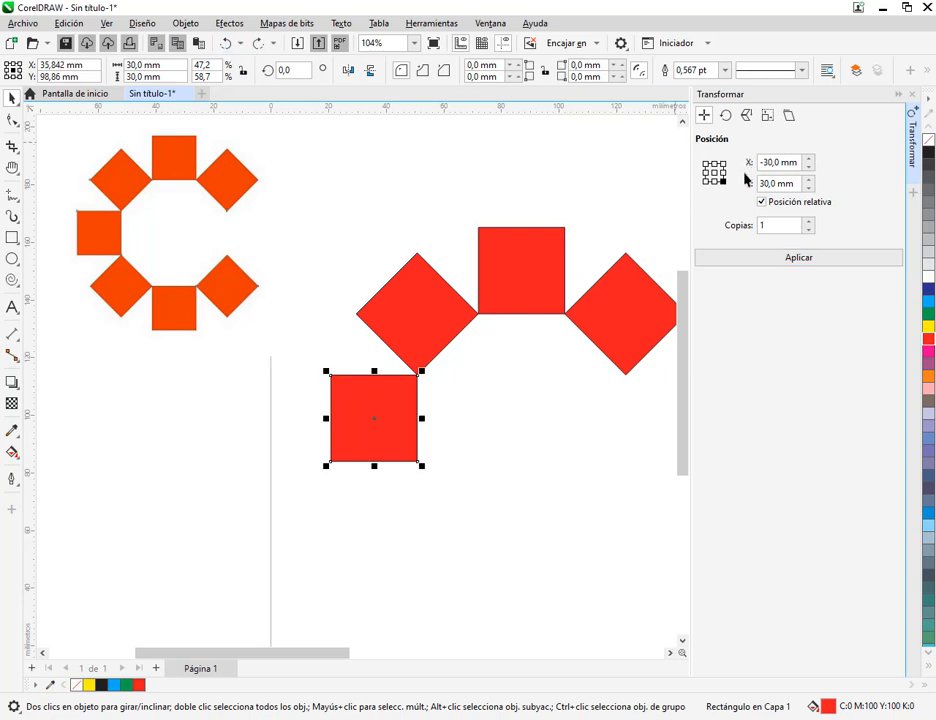
Copy the leftmost red square once toward its lower-right corner, with a relative offset of 30 mm in X and -30 mm in Y
{"action": "left_click", "coordinate": [720, 165]}
{"action": "left_click", "coordinate": [706, 164]}
{"action": "left_click", "coordinate": [714, 173]}
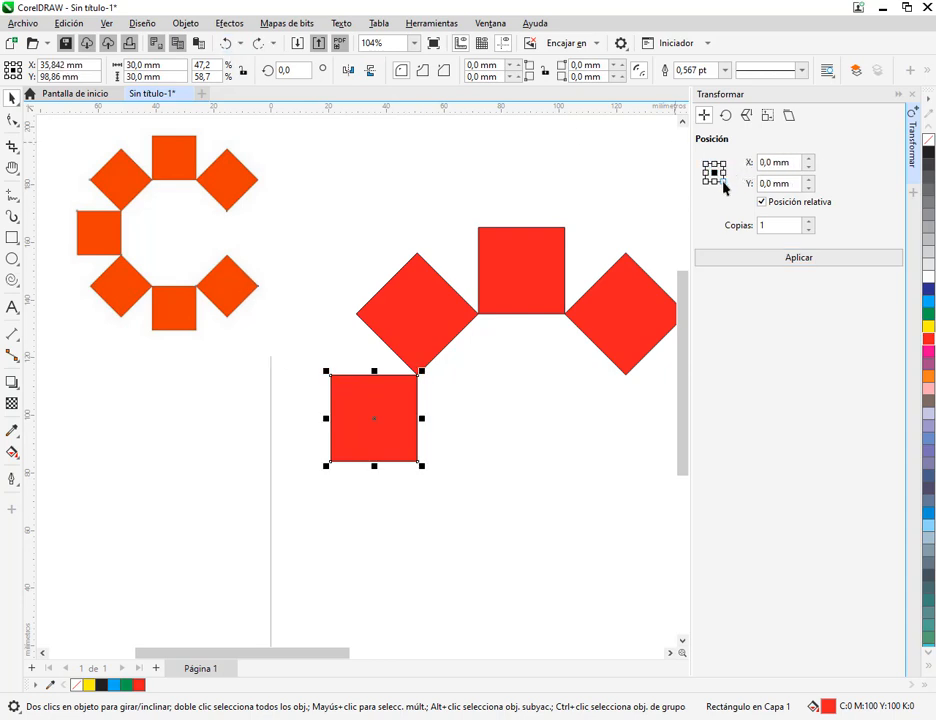
{"action": "left_click", "coordinate": [722, 181]}
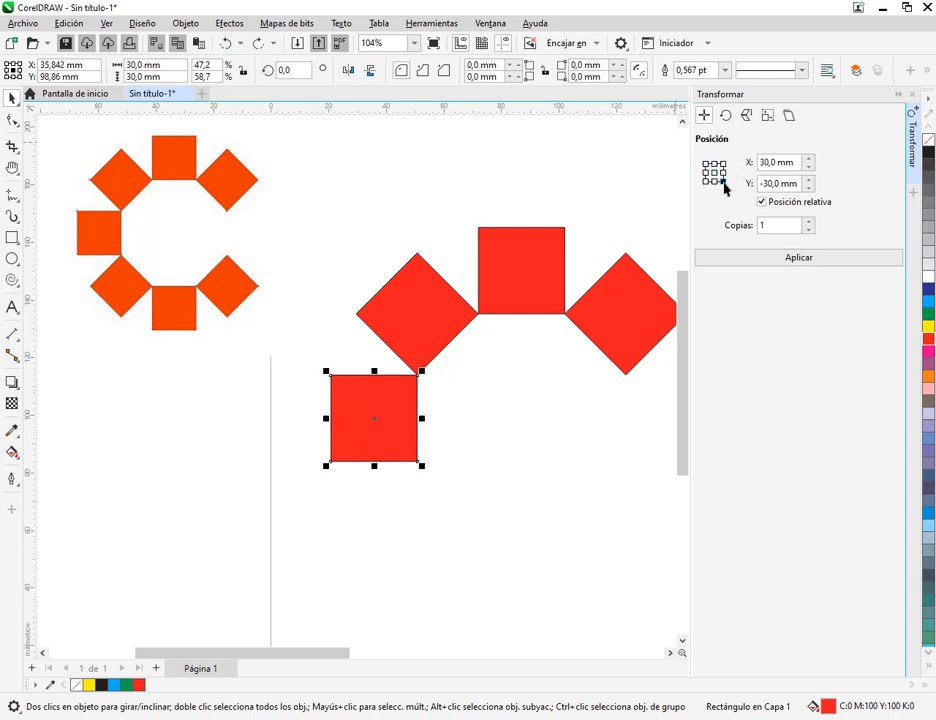
{"action": "left_click", "coordinate": [789, 262]}
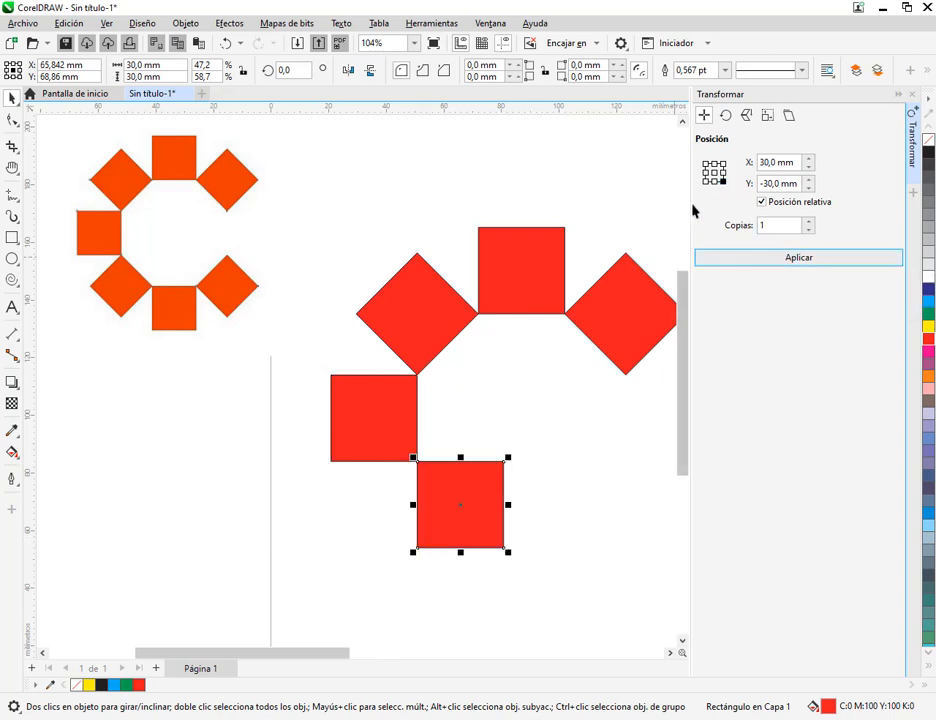
Try rotating the new square 45° about its upper-left corner with 0 copies, and undo the rotation
{"action": "left_click", "coordinate": [726, 116]}
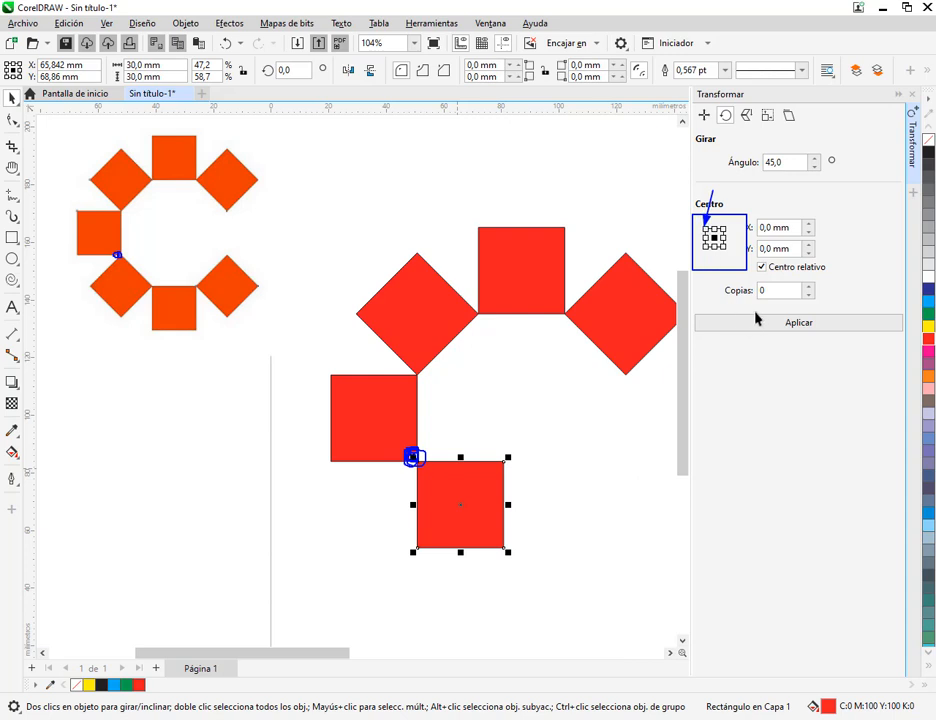
{"action": "left_click", "coordinate": [706, 229]}
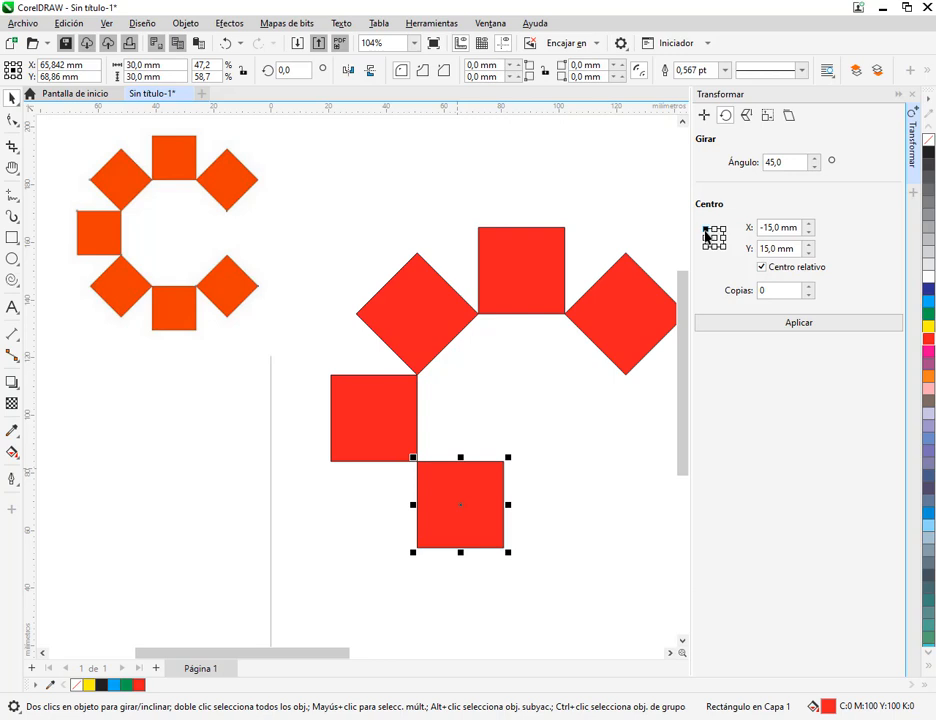
{"action": "left_click", "coordinate": [811, 330]}
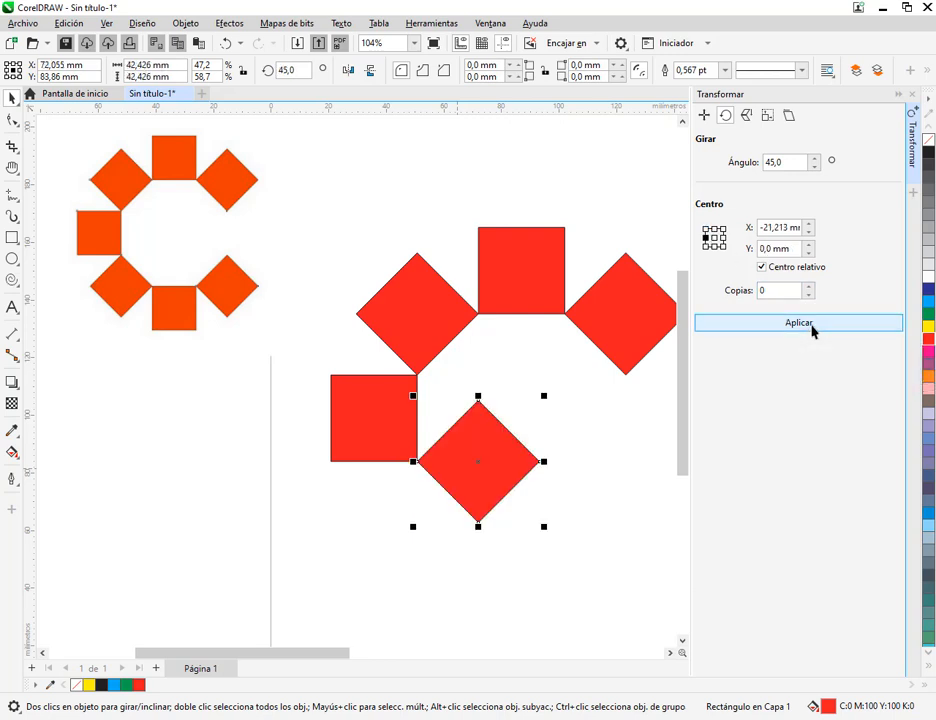
{"action": "left_click", "coordinate": [784, 166]}
{"action": "left_click", "coordinate": [225, 47]}
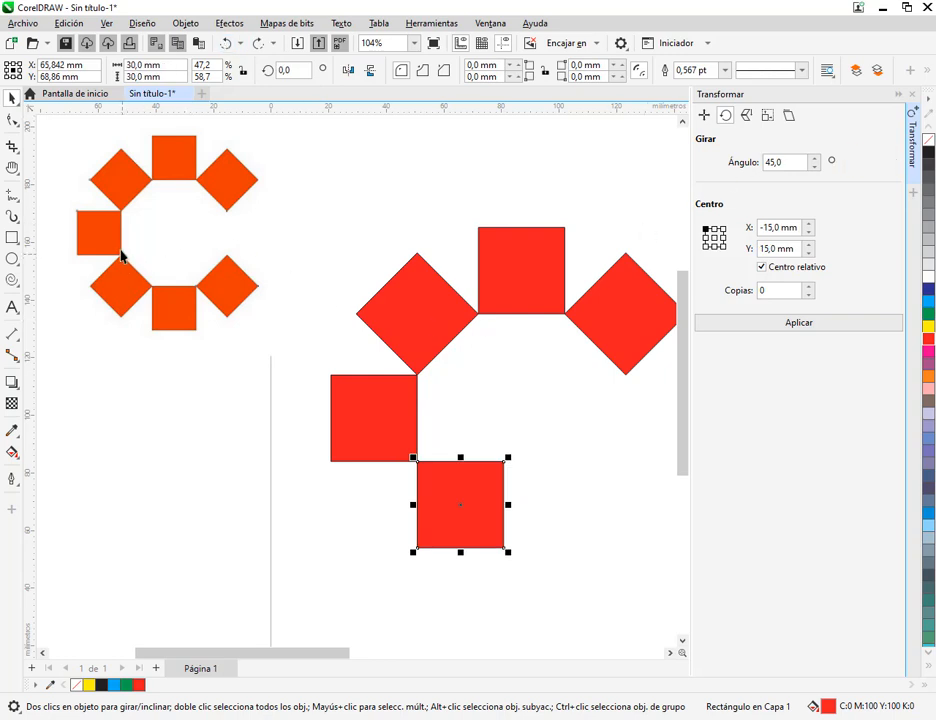
Rotate the new square -45° about its upper-left corner with 0 copies
{"action": "left_click_drag", "start_coordinate": [88, 247], "coordinate": [278, 348]}
{"action": "left_click", "coordinate": [767, 163]}
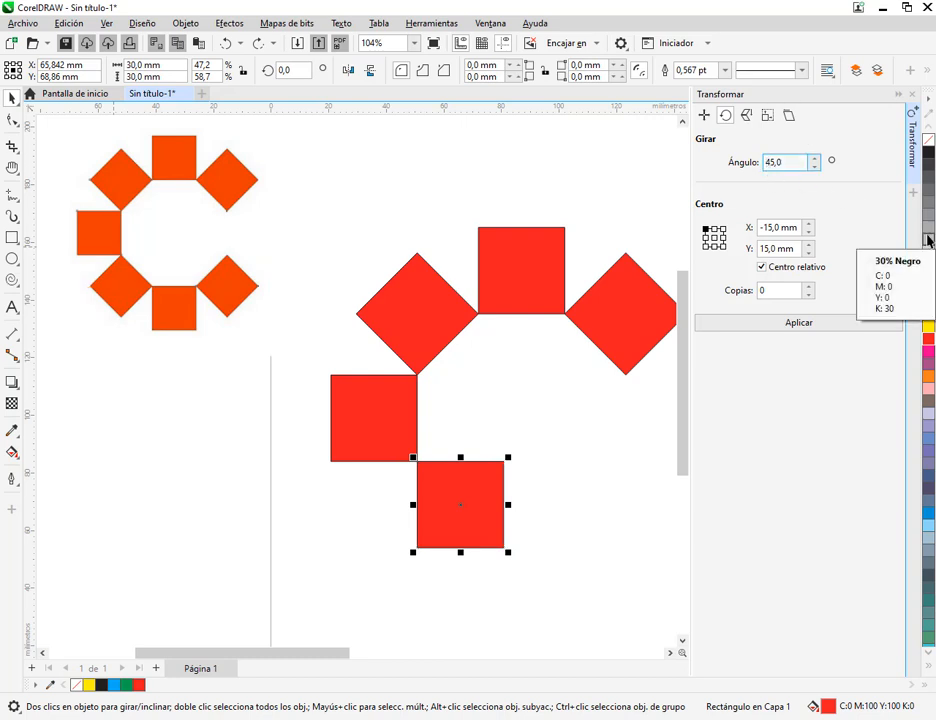
{"action": "type", "text": "-"}
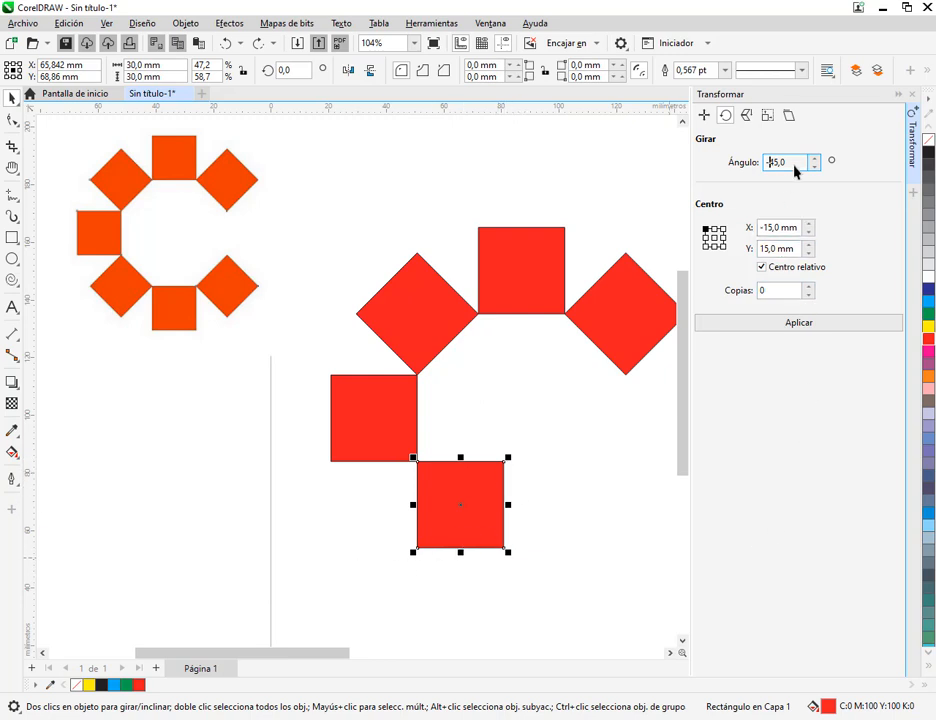
{"action": "left_click_drag", "start_coordinate": [794, 166], "coordinate": [720, 165]}
{"action": "left_click", "coordinate": [795, 161]}
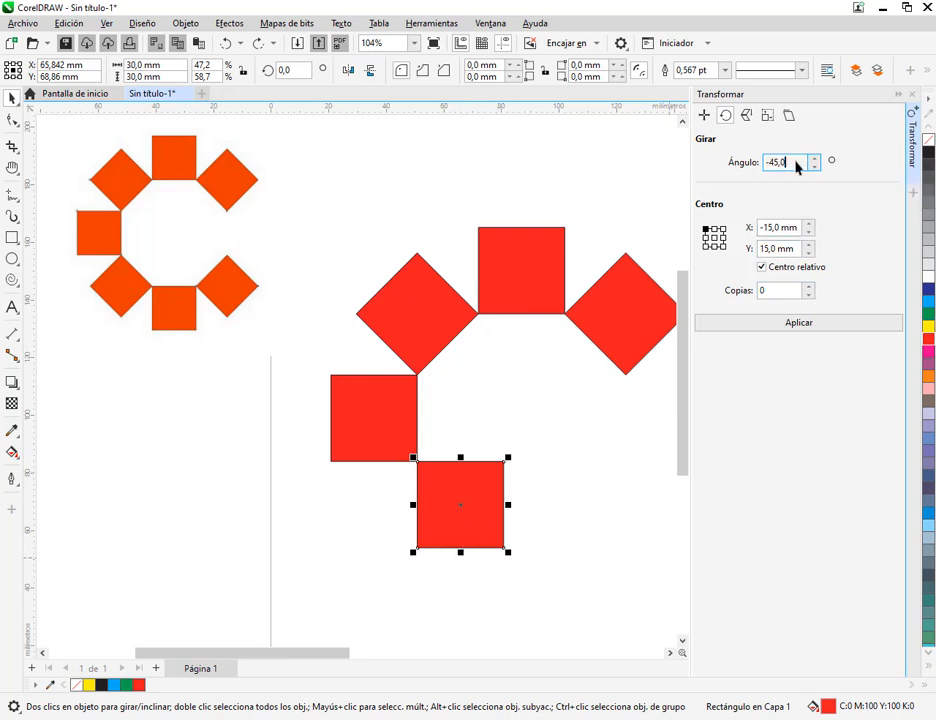
{"action": "left_click", "coordinate": [806, 323]}
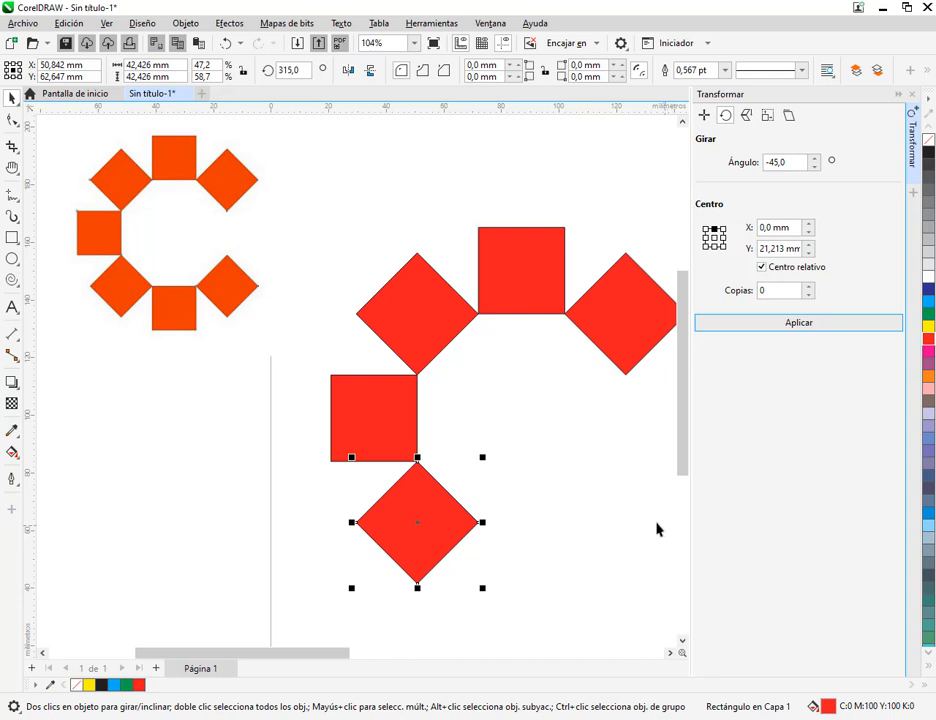
Copy the lower-left rotated square once from its right corner, with a relative offset of 42.426 mm in X and 0 mm in Y
{"action": "left_click", "coordinate": [704, 115]}
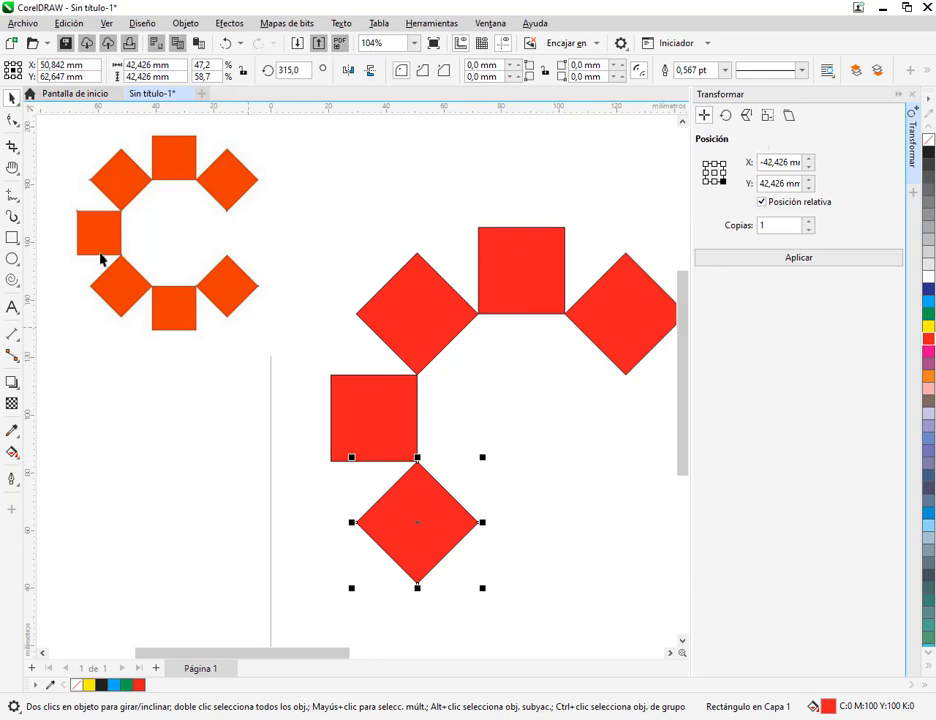
{"action": "left_click_drag", "start_coordinate": [86, 249], "coordinate": [145, 287]}
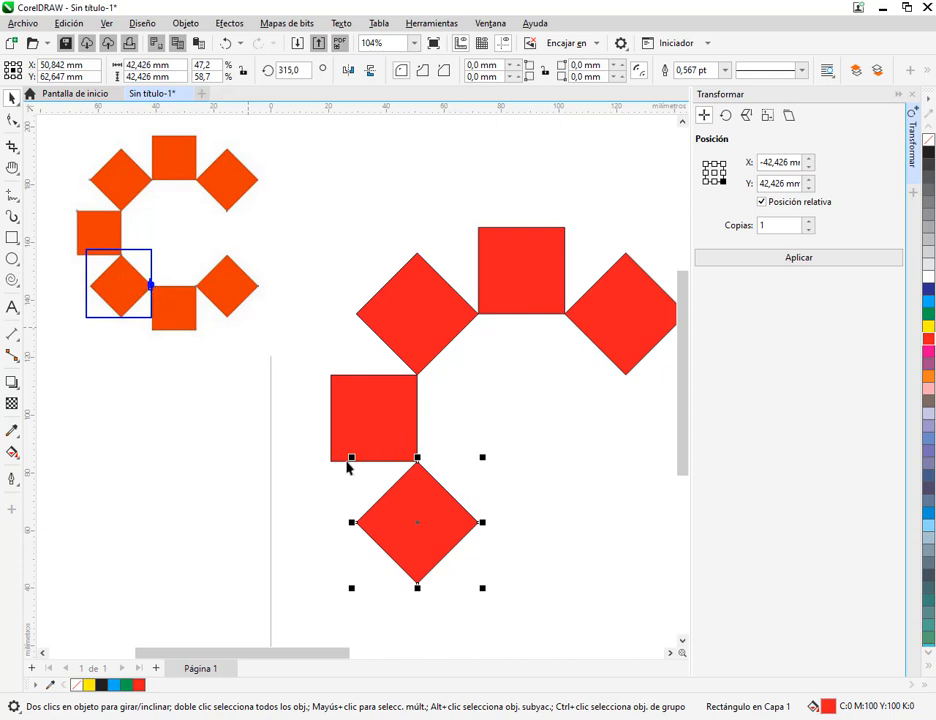
{"action": "left_click_drag", "start_coordinate": [344, 455], "coordinate": [493, 594]}
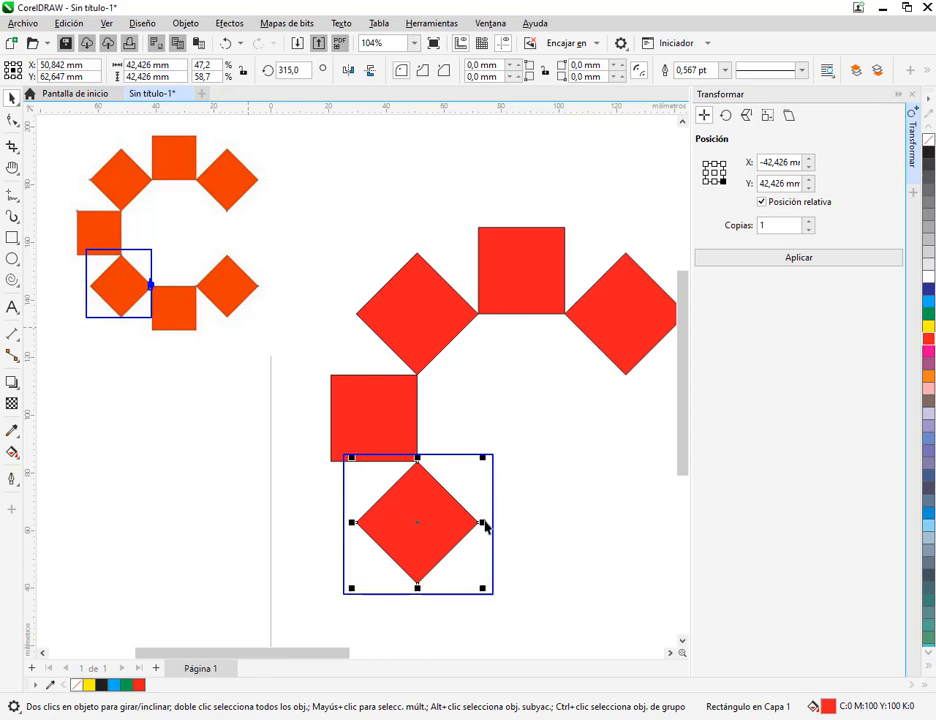
{"action": "mouse_move", "coordinate": [481, 512]}
{"action": "left_mouse_down"}
{"action": "mouse_move", "coordinate": [490, 527]}
{"action": "mouse_move", "coordinate": [476, 530]}
{"action": "mouse_move", "coordinate": [471, 520]}
{"action": "left_mouse_up"}
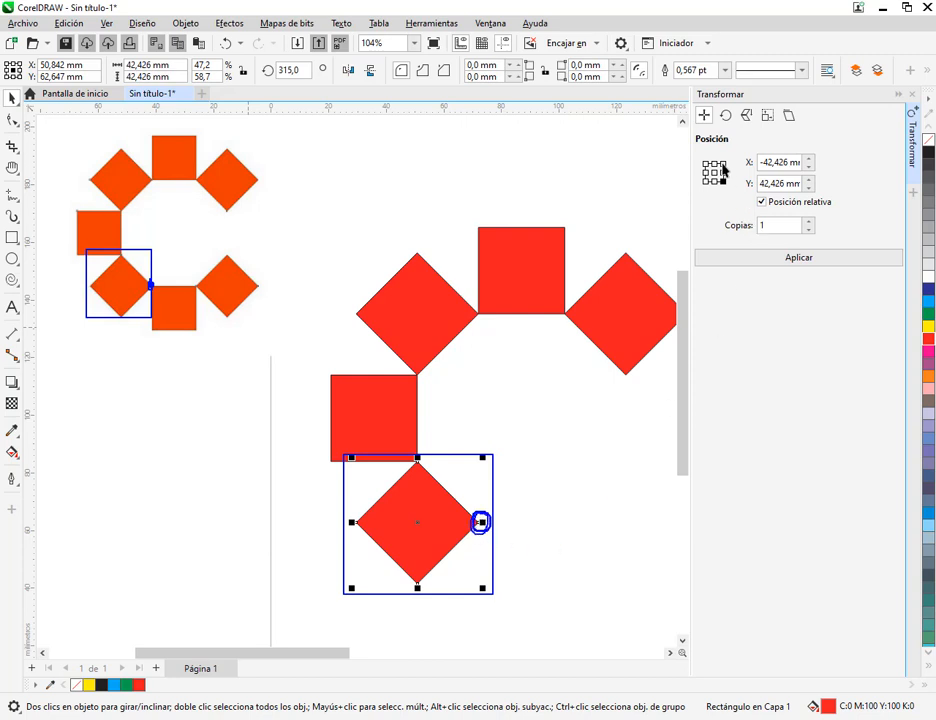
{"action": "left_click_drag", "start_coordinate": [698, 152], "coordinate": [734, 196]}
{"action": "left_click_drag", "start_coordinate": [752, 153], "coordinate": [724, 171]}
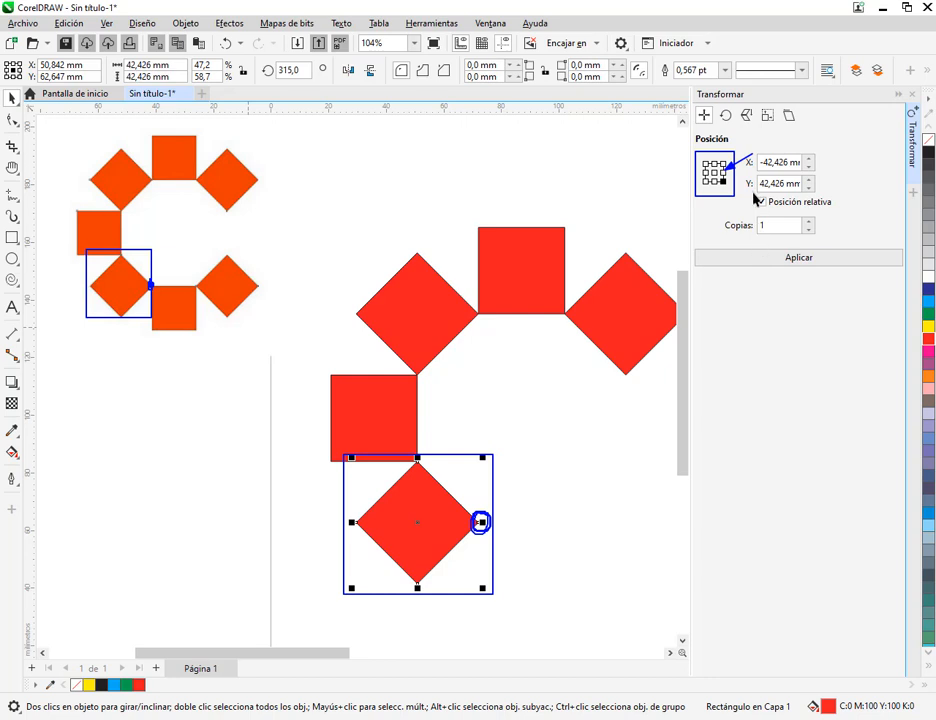
{"action": "key", "text": "Escape"}
{"action": "left_click", "coordinate": [723, 174]}
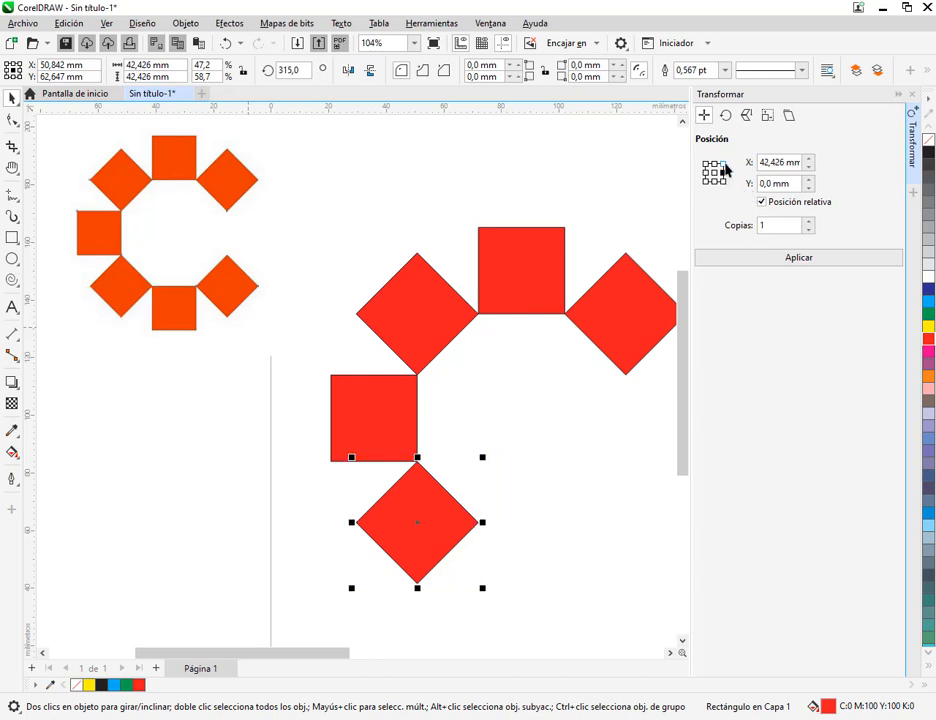
{"action": "left_click", "coordinate": [723, 163]}
{"action": "left_click", "coordinate": [723, 173]}
{"action": "left_click", "coordinate": [715, 173]}
{"action": "left_click", "coordinate": [723, 173]}
{"action": "left_click", "coordinate": [810, 262]}
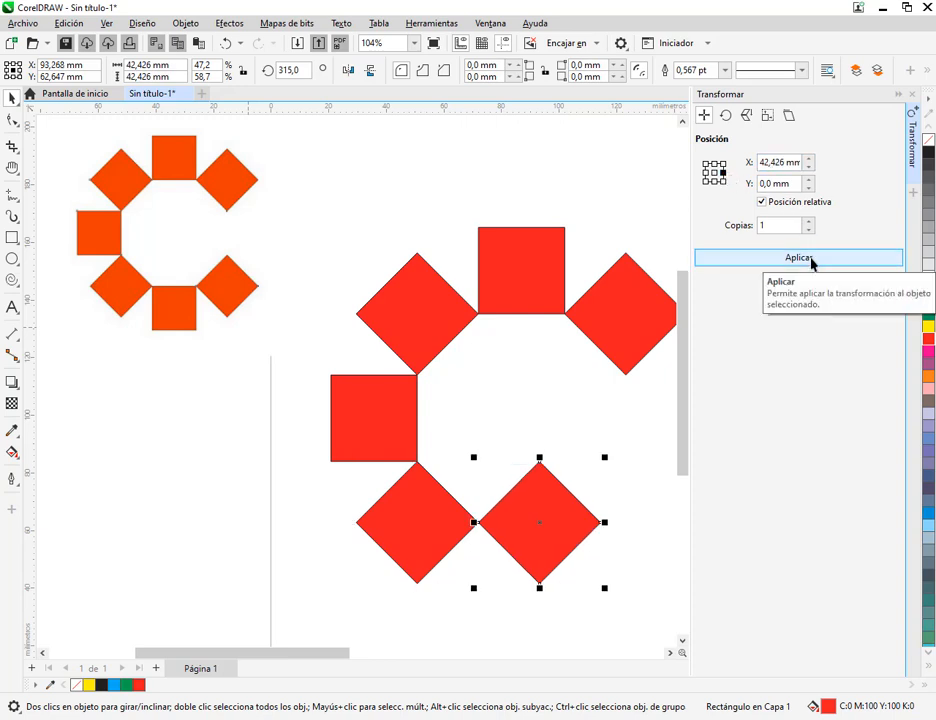
Rotate the copied diamond -45° about its left corner with 0 copies
{"action": "left_click", "coordinate": [727, 117]}
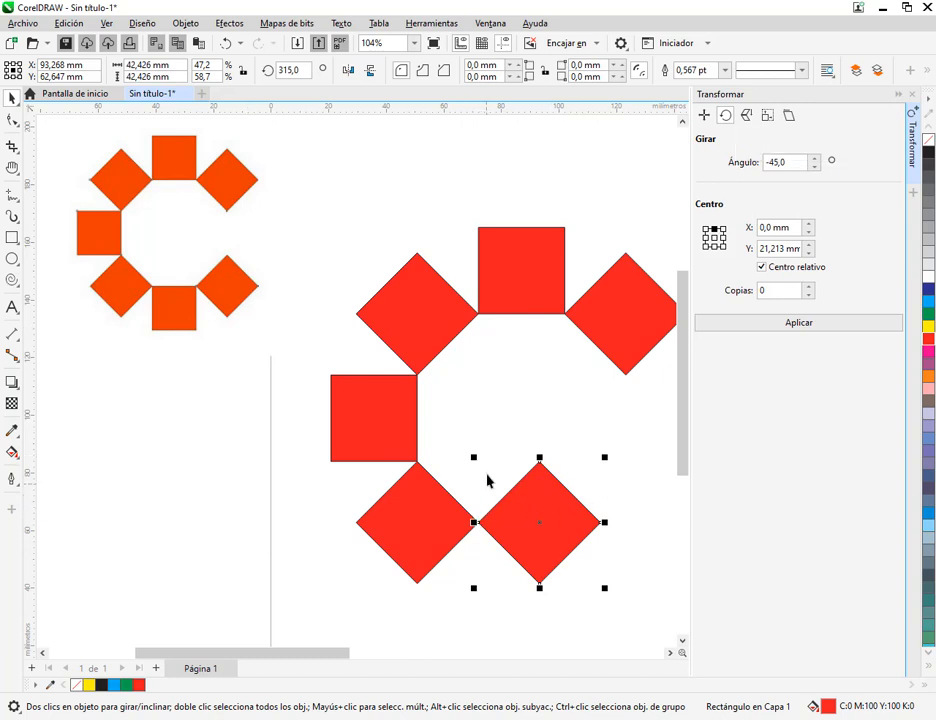
{"action": "left_click_drag", "start_coordinate": [473, 457], "coordinate": [613, 599]}
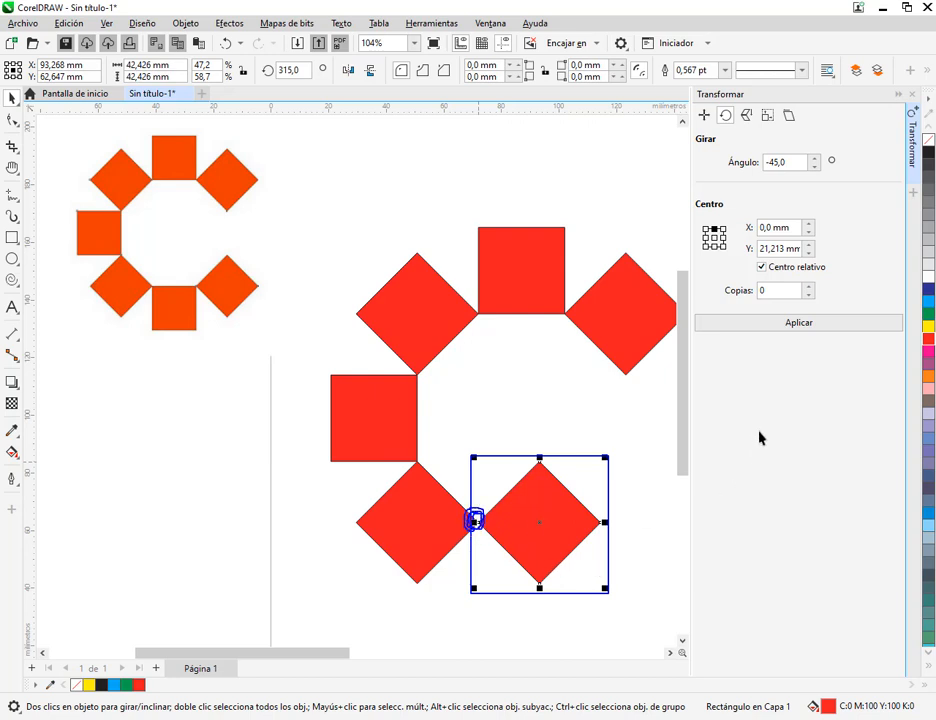
{"action": "left_click", "coordinate": [706, 238]}
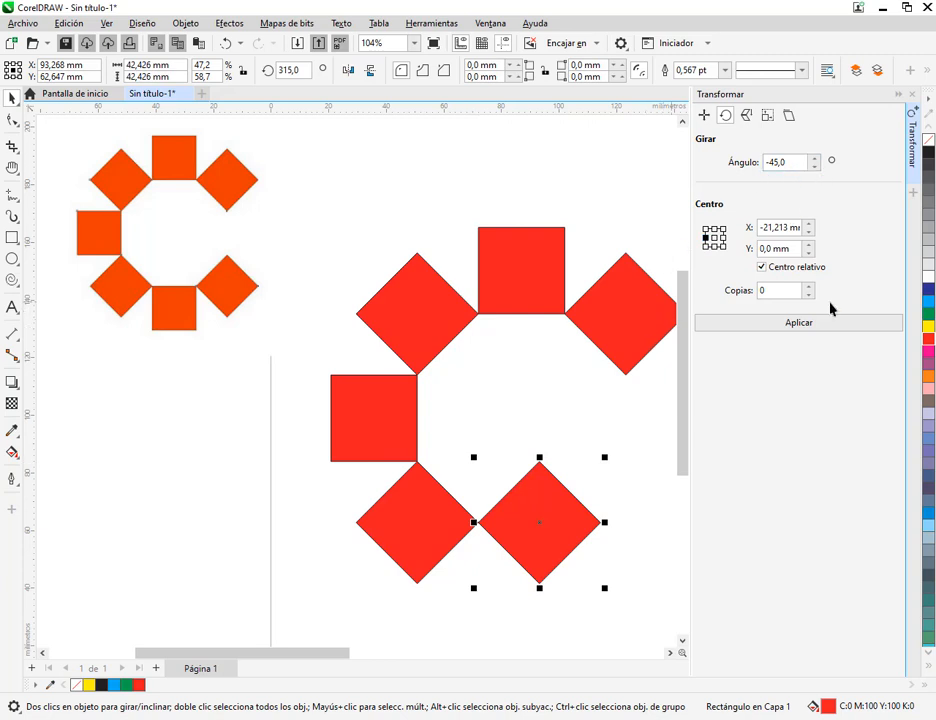
{"action": "left_click", "coordinate": [855, 322]}
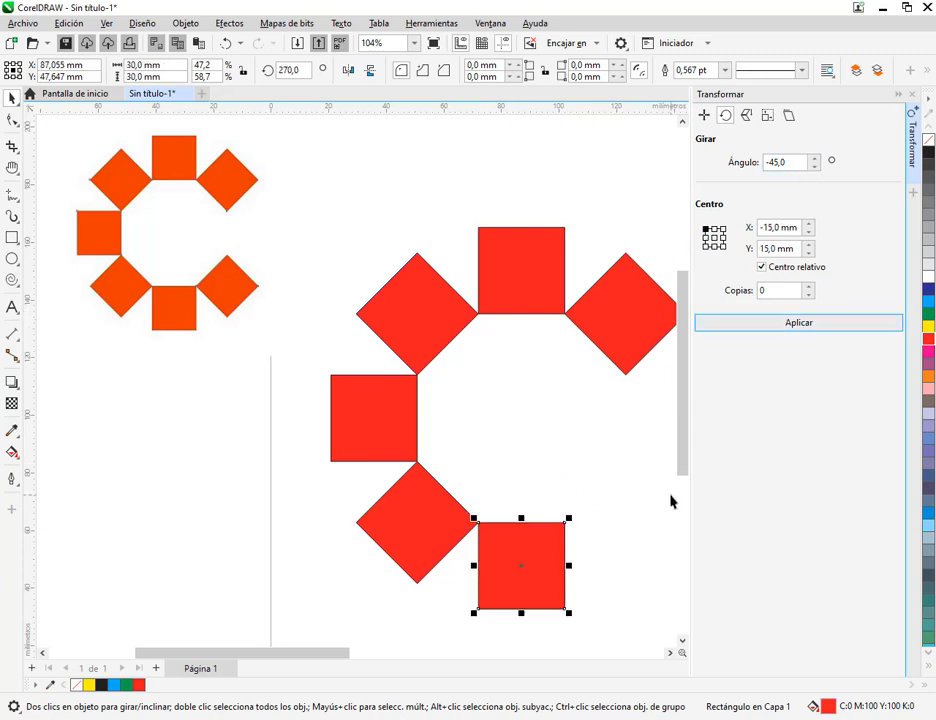
Copy the bottom square once toward its upper-right corner, with a relative offset of 30 mm in both X and Y
{"action": "left_click_drag", "start_coordinate": [607, 514], "coordinate": [565, 503]}
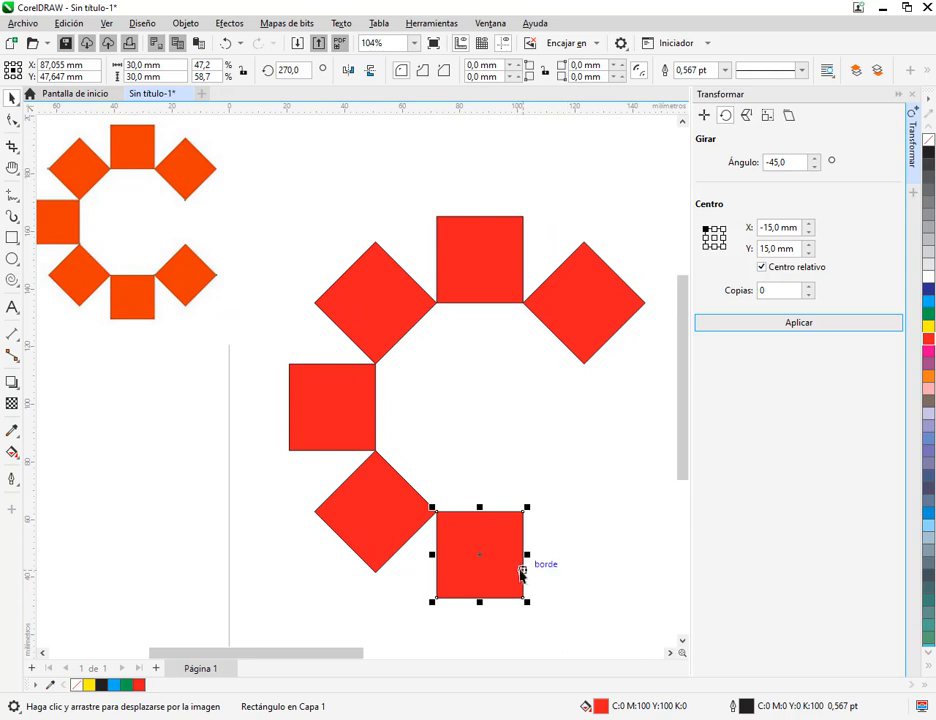
{"action": "left_click", "coordinate": [704, 118]}
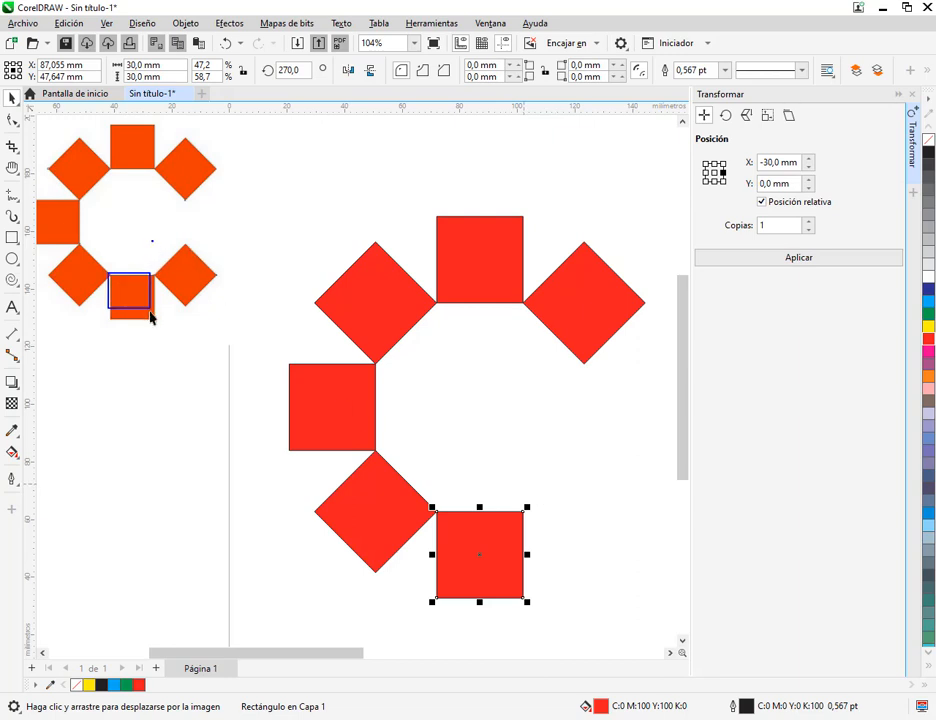
{"action": "left_click_drag", "start_coordinate": [150, 311], "coordinate": [154, 320]}
{"action": "left_click_drag", "start_coordinate": [423, 497], "coordinate": [543, 614]}
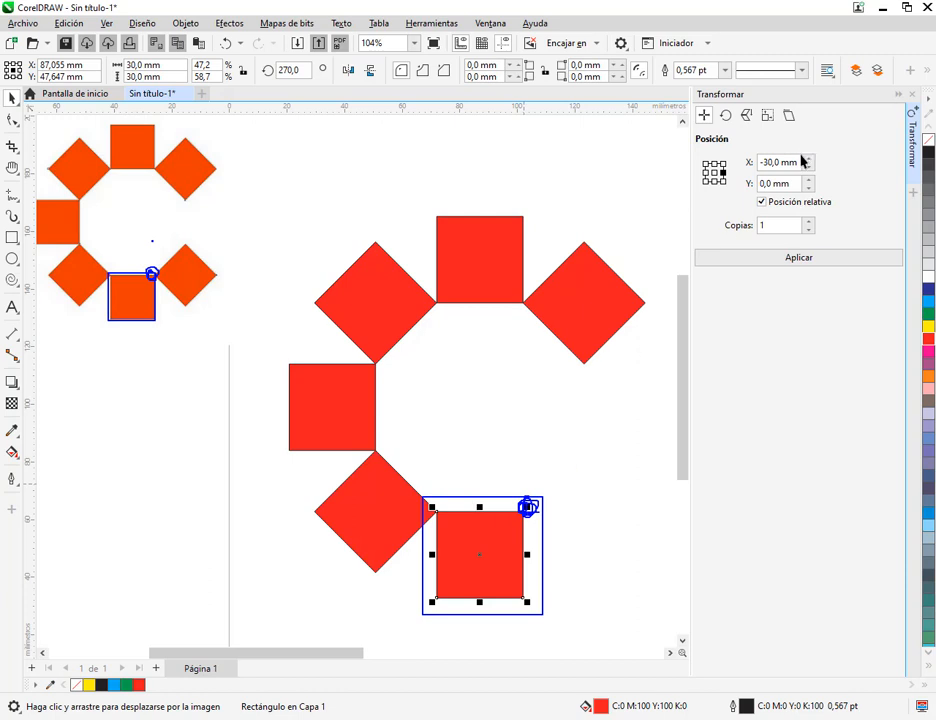
{"action": "left_click", "coordinate": [724, 164]}
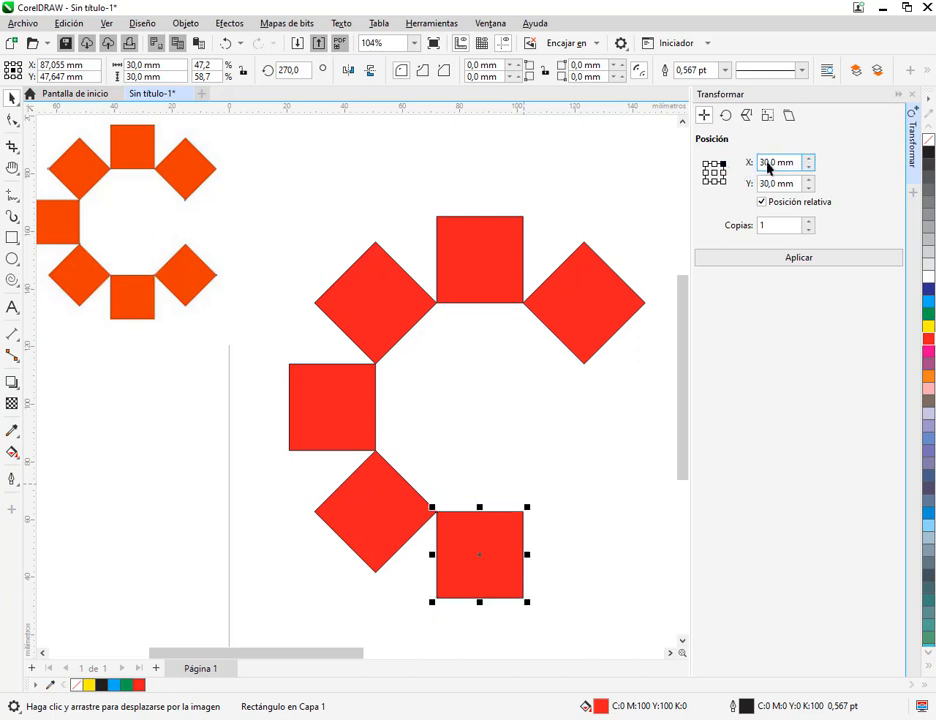
{"action": "left_click", "coordinate": [780, 258]}
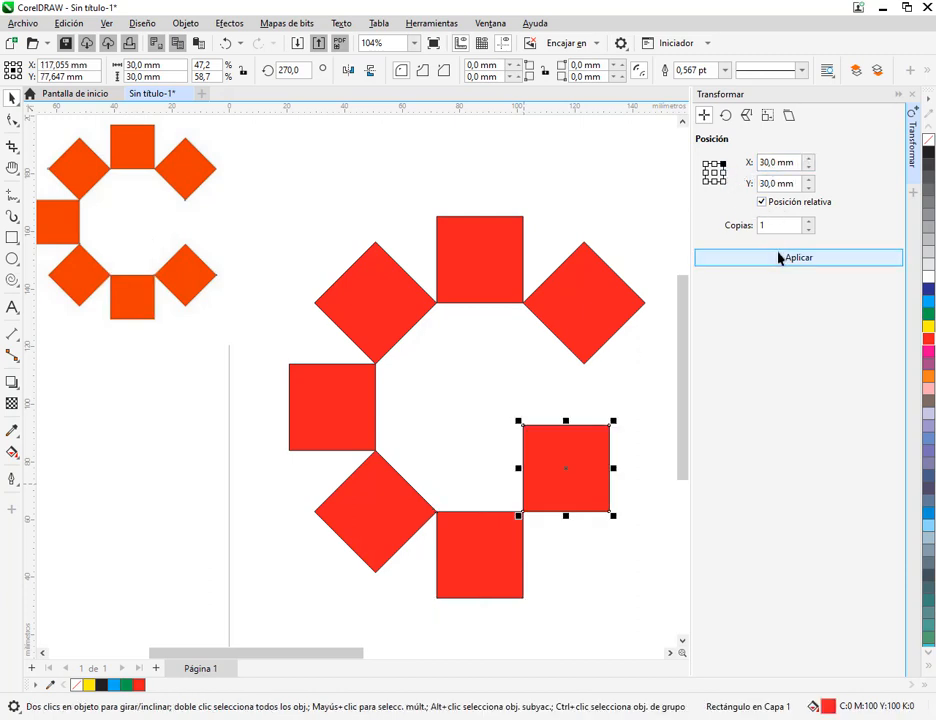
Rotate the newest square -45° about its lower-left corner with 0 copies, finishing the lower-right diamond of the C
{"action": "left_click", "coordinate": [726, 116]}
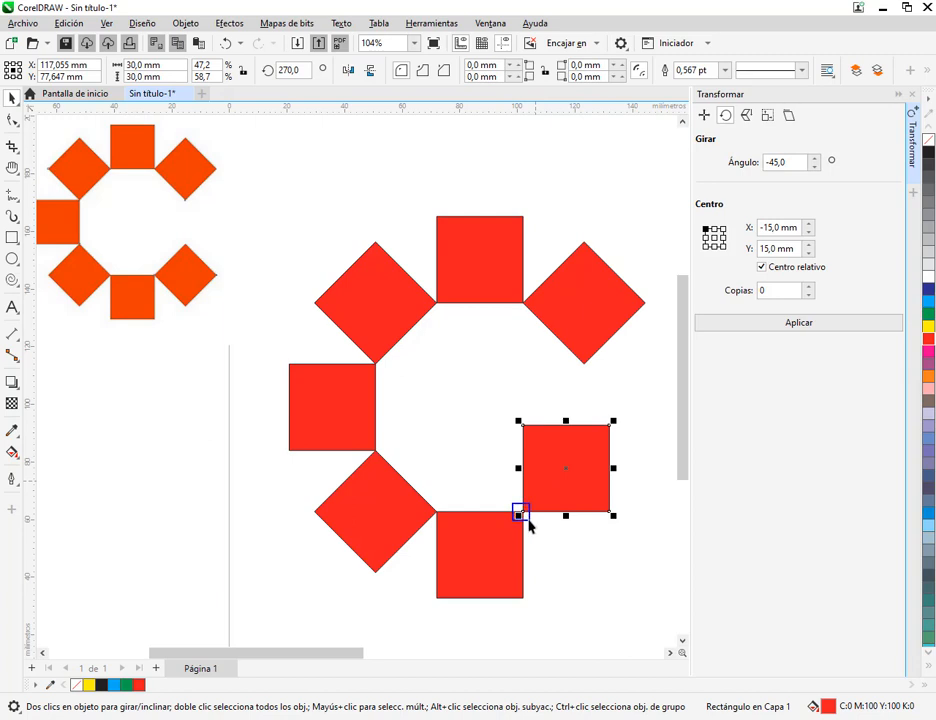
{"action": "left_click", "coordinate": [704, 228]}
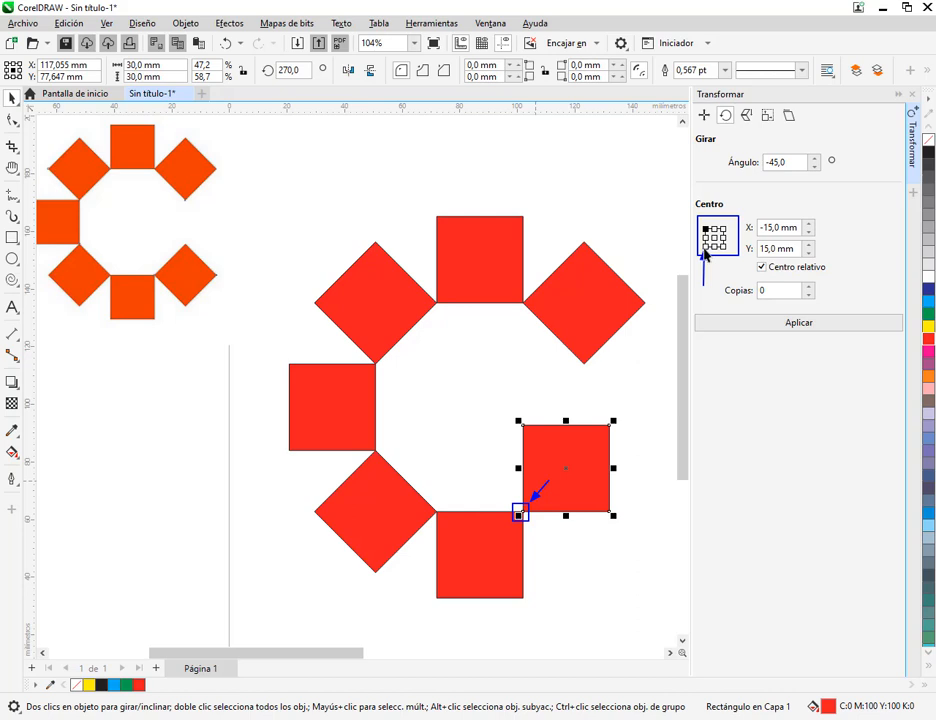
{"action": "left_click", "coordinate": [704, 246]}
{"action": "left_click", "coordinate": [760, 326]}
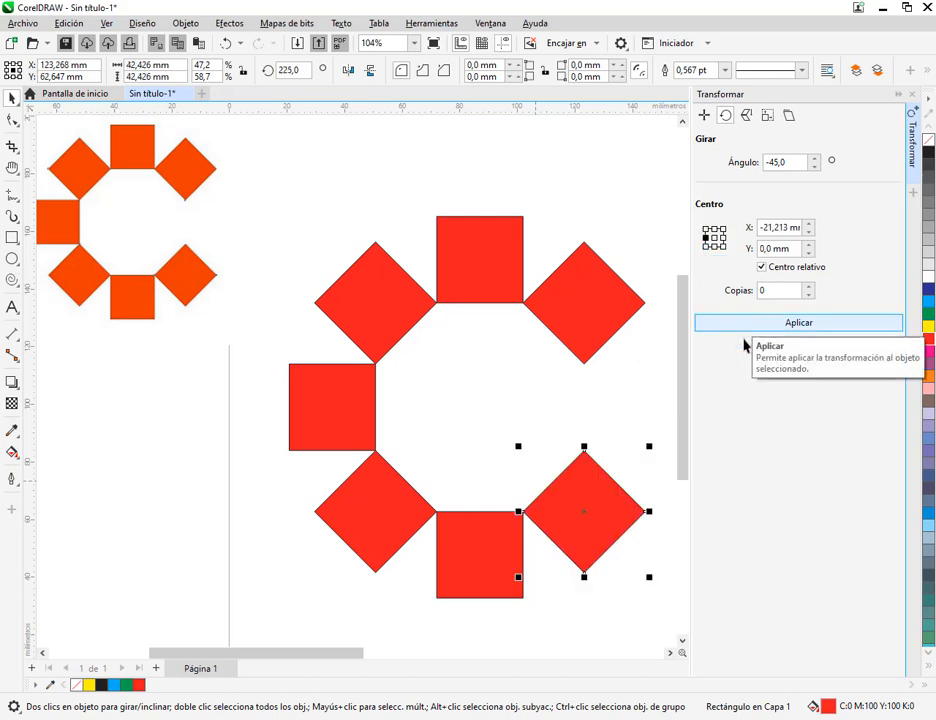
{"action": "left_click", "coordinate": [642, 408]}
{"action": "scroll", "coordinate": [643, 410], "scroll_direction": "down", "scroll_amount": 2}
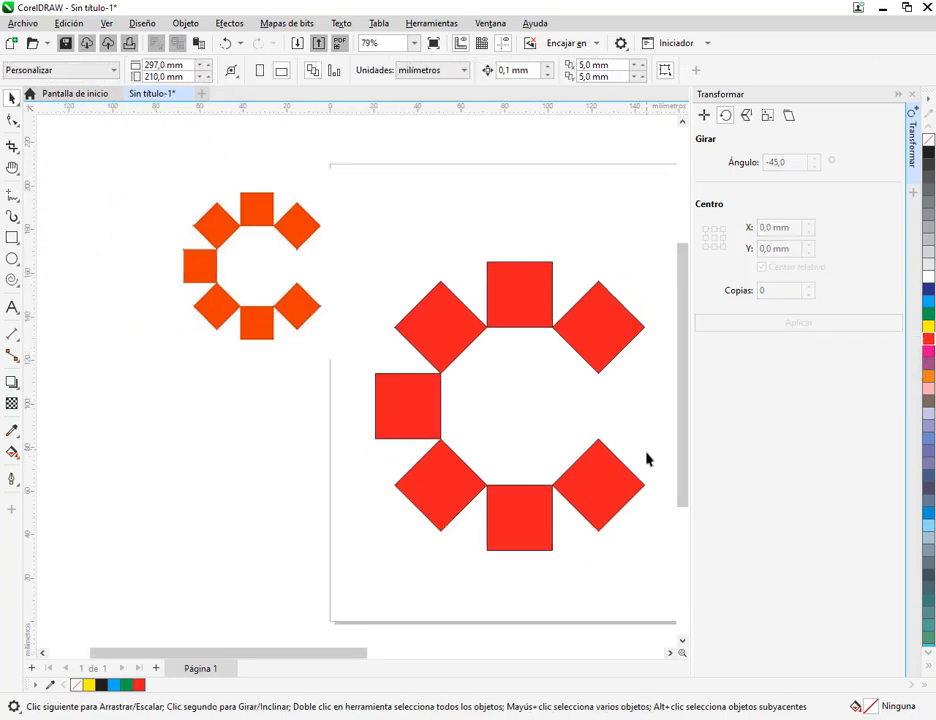
{"action": "left_click_drag", "start_coordinate": [650, 456], "coordinate": [557, 414]}
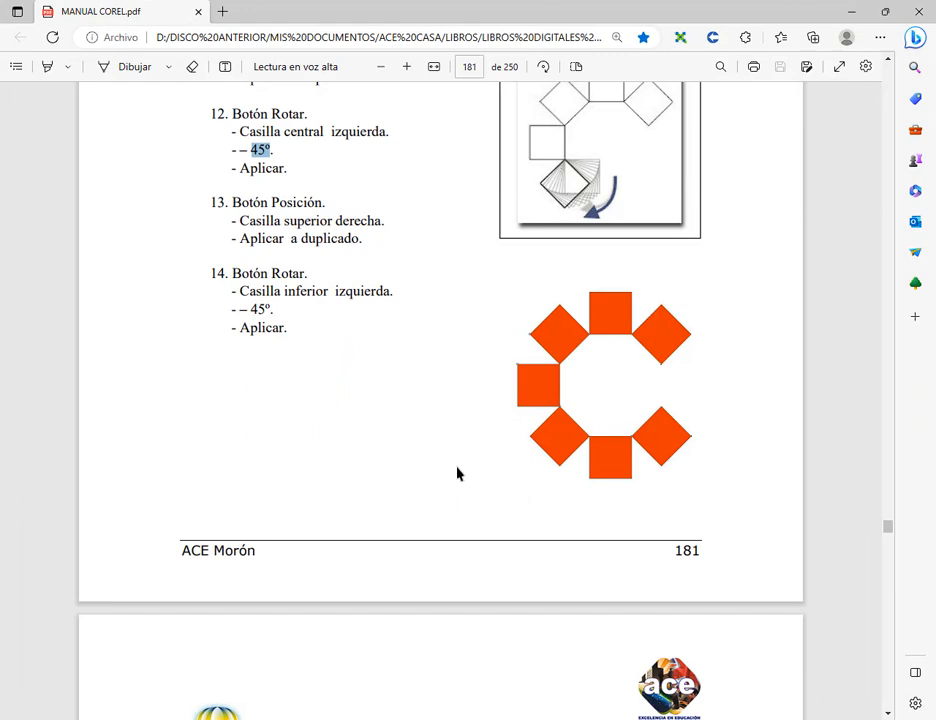
Review numbered steps 4 to 14 of the squares exercise in MANUAL COREL.pdf, and switch back to CorelDRAW
{"action": "scroll", "coordinate": [438, 454], "scroll_direction": "up", "scroll_amount": 1}
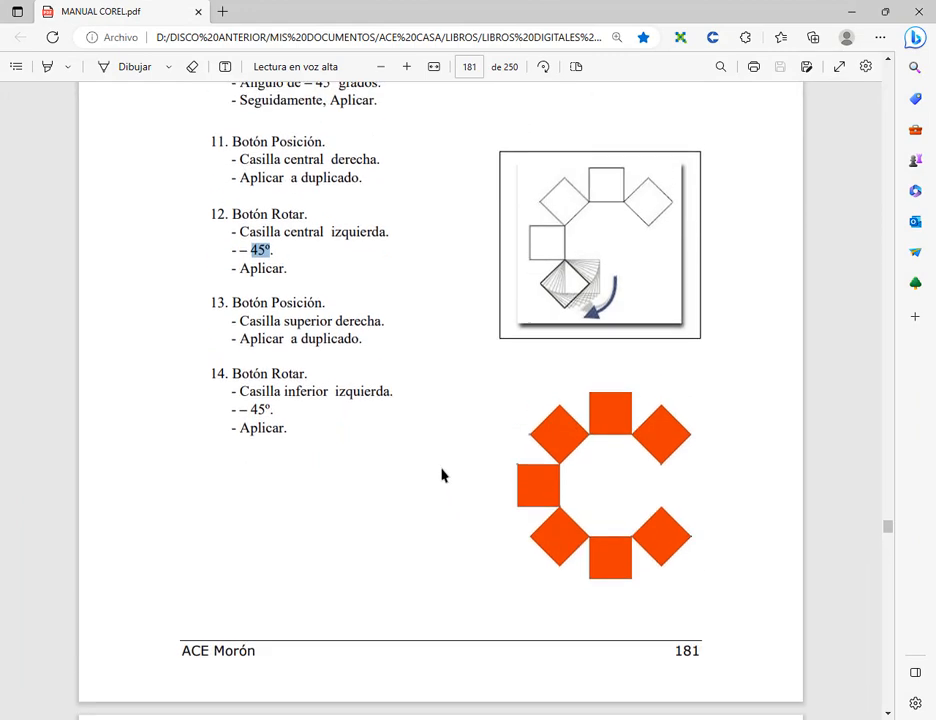
{"action": "scroll", "coordinate": [441, 475], "scroll_direction": "up", "scroll_amount": 10}
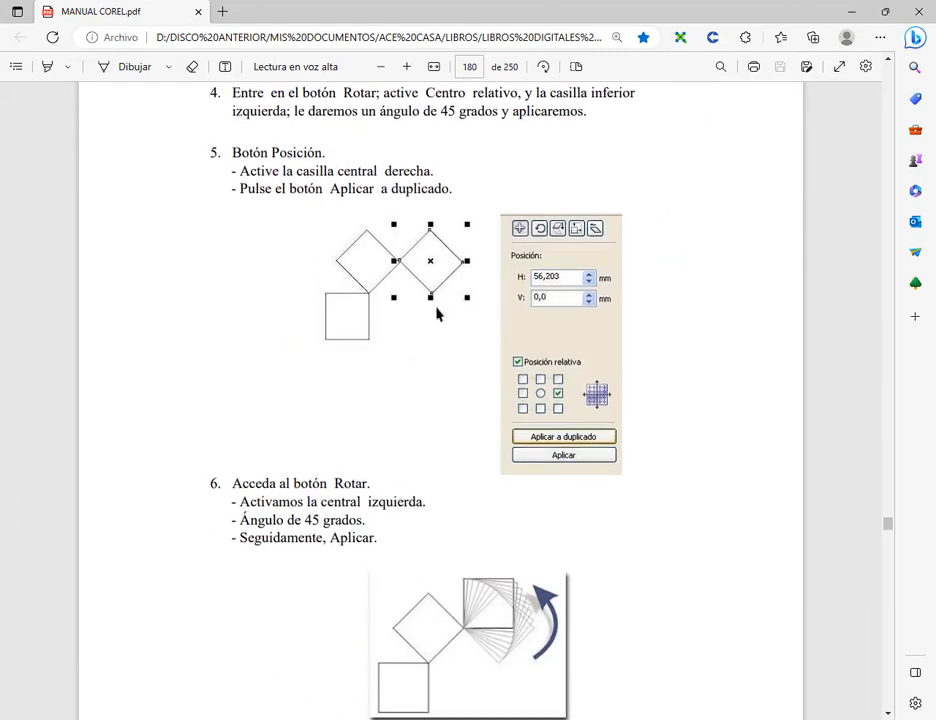
{"action": "scroll", "coordinate": [422, 192], "scroll_direction": "down", "scroll_amount": 2}
{"action": "scroll", "coordinate": [422, 190], "scroll_direction": "up", "scroll_amount": 4}
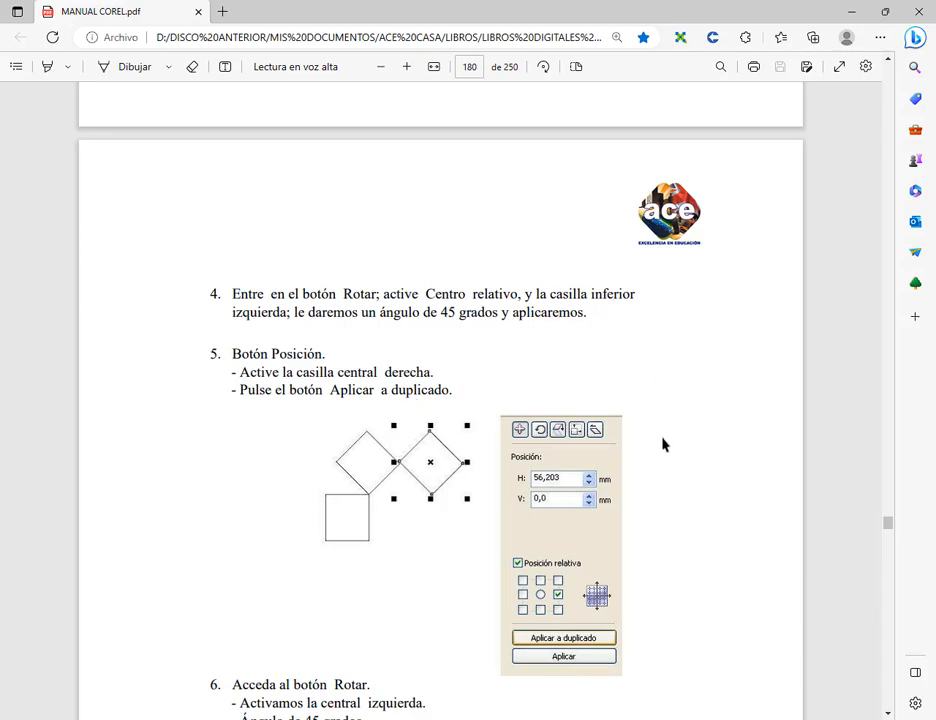
{"action": "scroll", "coordinate": [403, 401], "scroll_direction": "down", "scroll_amount": 15}
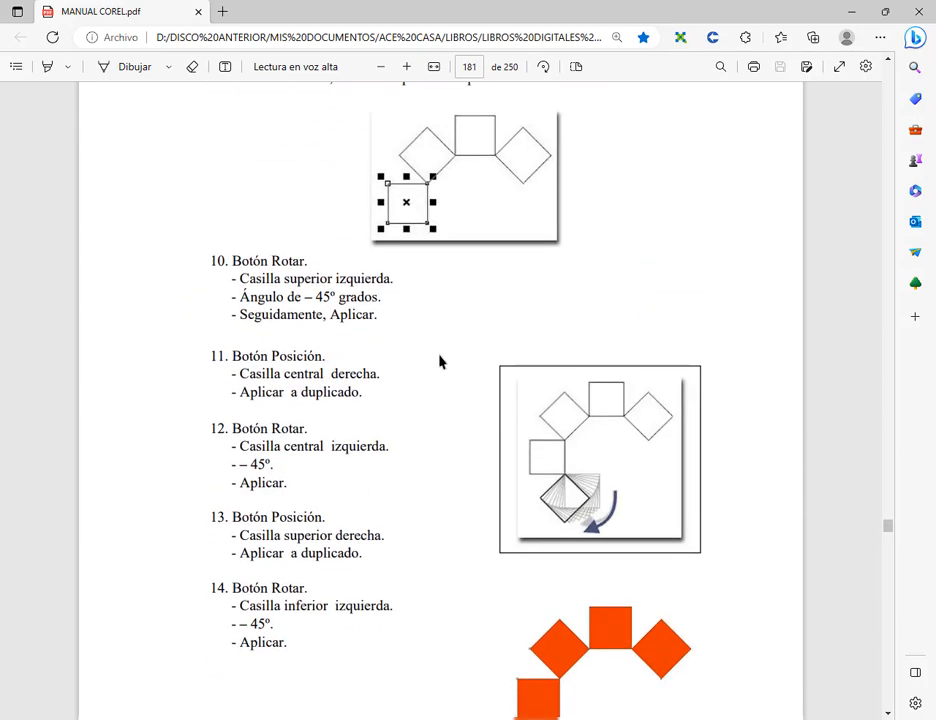
{"action": "scroll", "coordinate": [470, 385], "scroll_direction": "down", "scroll_amount": 3}
{"action": "left_click", "coordinate": [851, 11]}
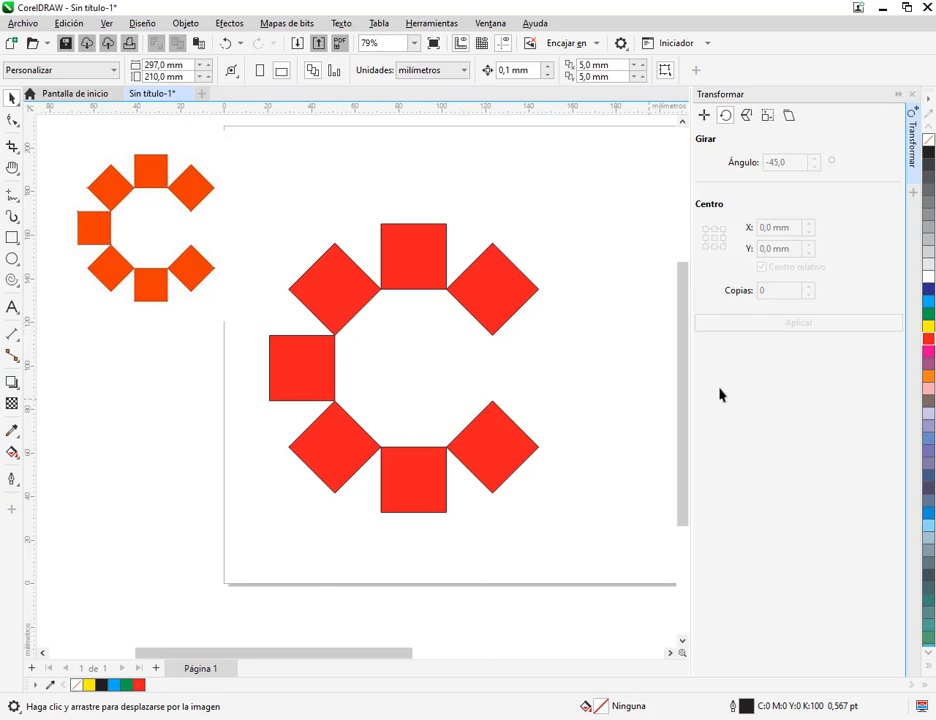
Move the C's left square out of the figure into the empty area below the page and select it
{"action": "left_click", "coordinate": [328, 378]}
{"action": "scroll", "coordinate": [462, 464], "scroll_direction": "down", "scroll_amount": 2}
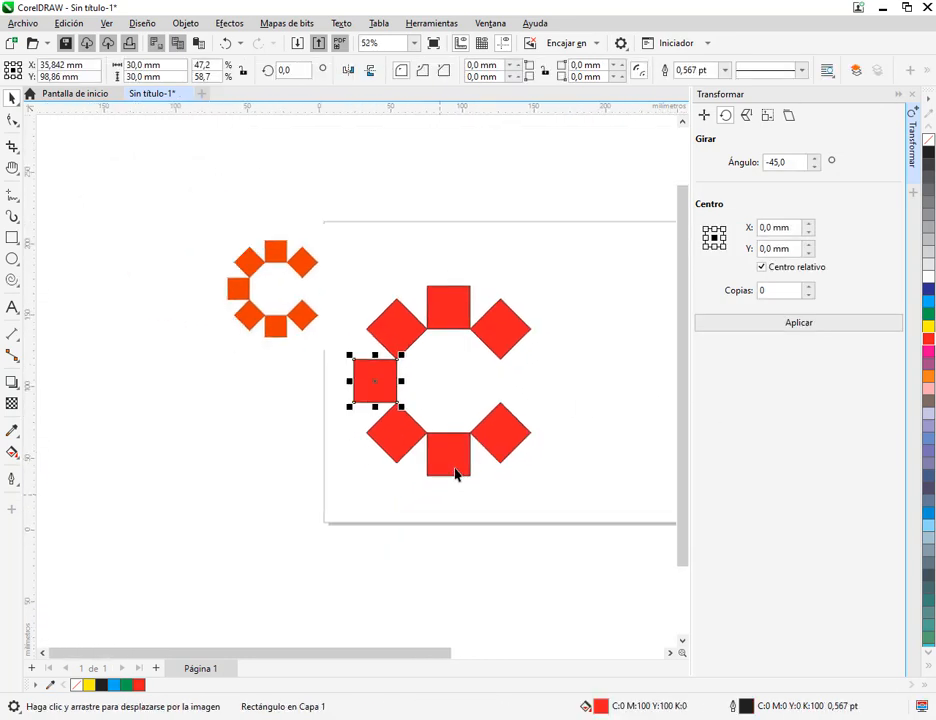
{"action": "left_click_drag", "start_coordinate": [455, 469], "coordinate": [460, 364]}
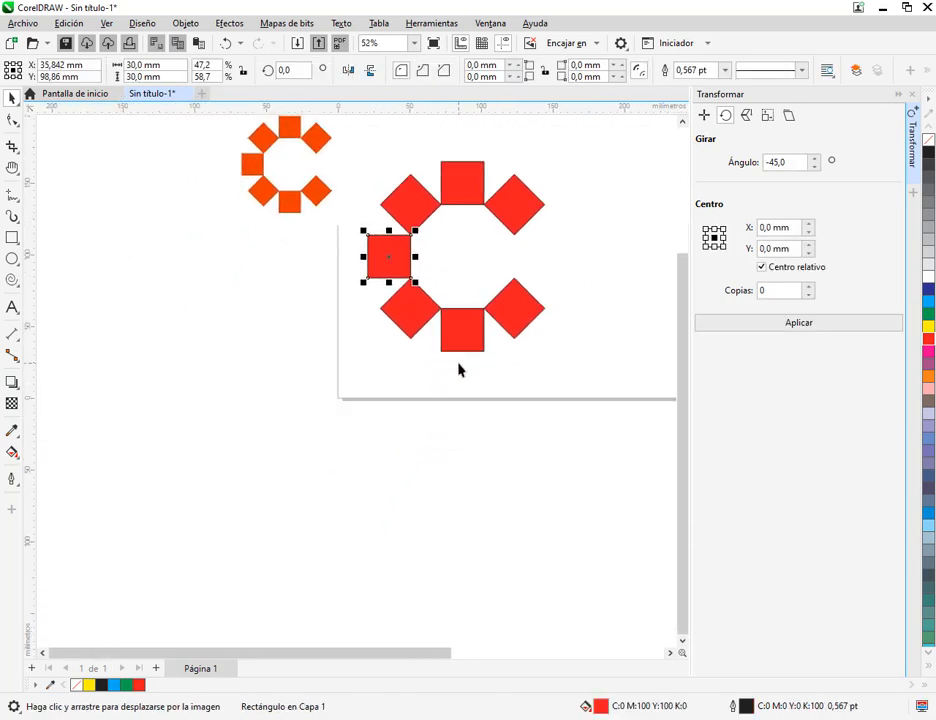
{"action": "left_click", "coordinate": [705, 116]}
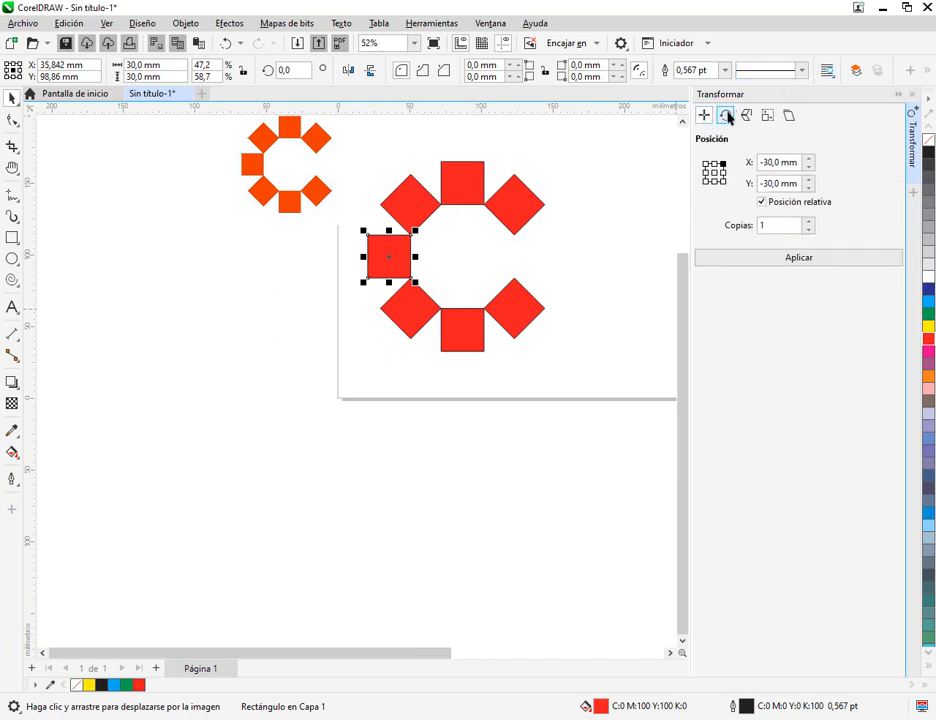
{"action": "left_click", "coordinate": [727, 116]}
{"action": "left_click", "coordinate": [705, 116]}
{"action": "left_click_drag", "start_coordinate": [389, 257], "coordinate": [361, 487]}
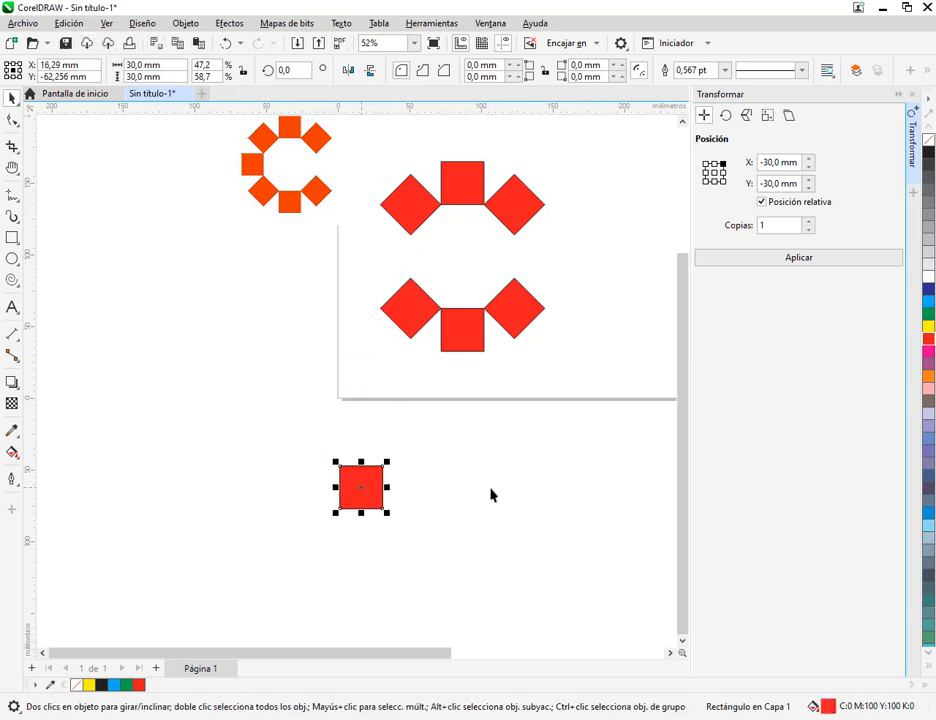
{"action": "left_click", "coordinate": [493, 495]}
{"action": "left_click", "coordinate": [357, 500]}
{"action": "scroll", "coordinate": [357, 500], "scroll_direction": "up", "scroll_amount": 2}
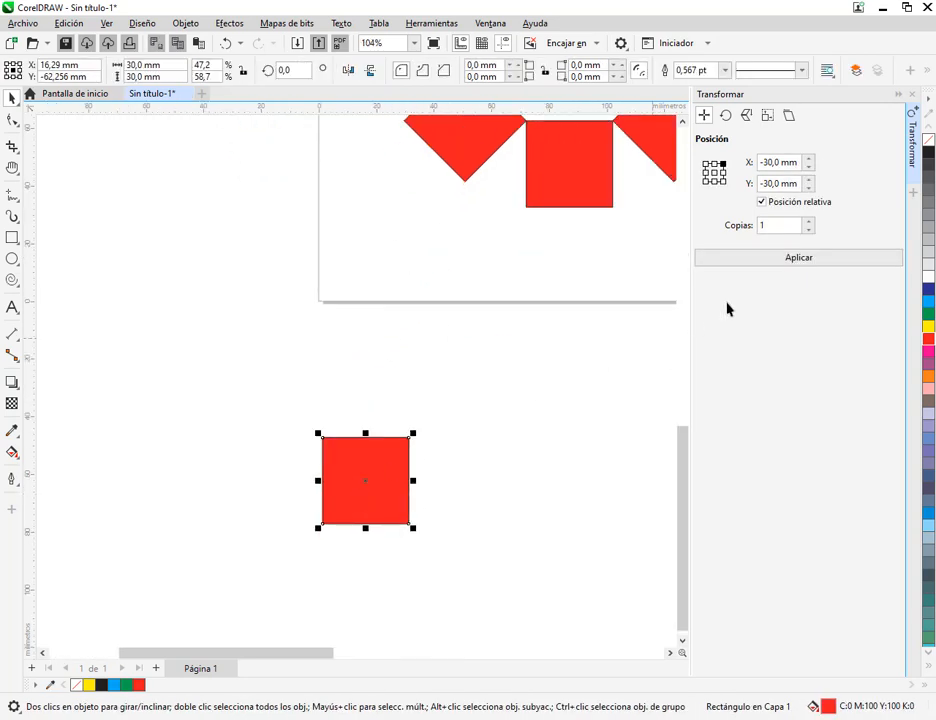
Try rotating the isolated square 25° about its centre through its rotation angle, undoing each attempt
{"action": "left_click", "coordinate": [726, 116]}
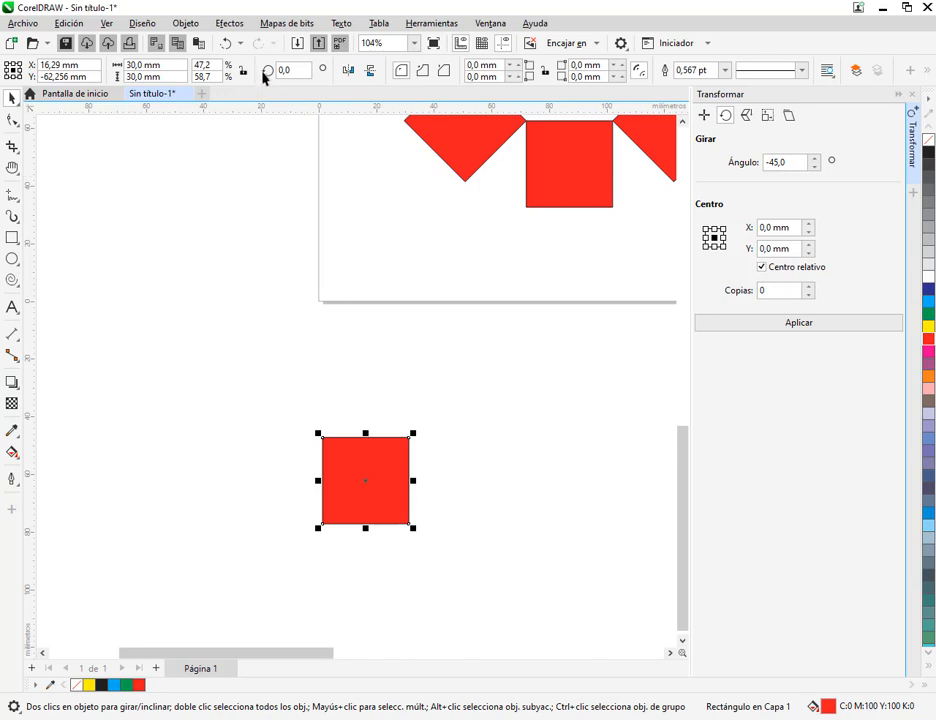
{"action": "left_click_drag", "start_coordinate": [256, 51], "coordinate": [327, 87]}
{"action": "left_click_drag", "start_coordinate": [297, 131], "coordinate": [292, 80]}
{"action": "left_click", "coordinate": [285, 70]}
{"action": "key", "text": "Return"}
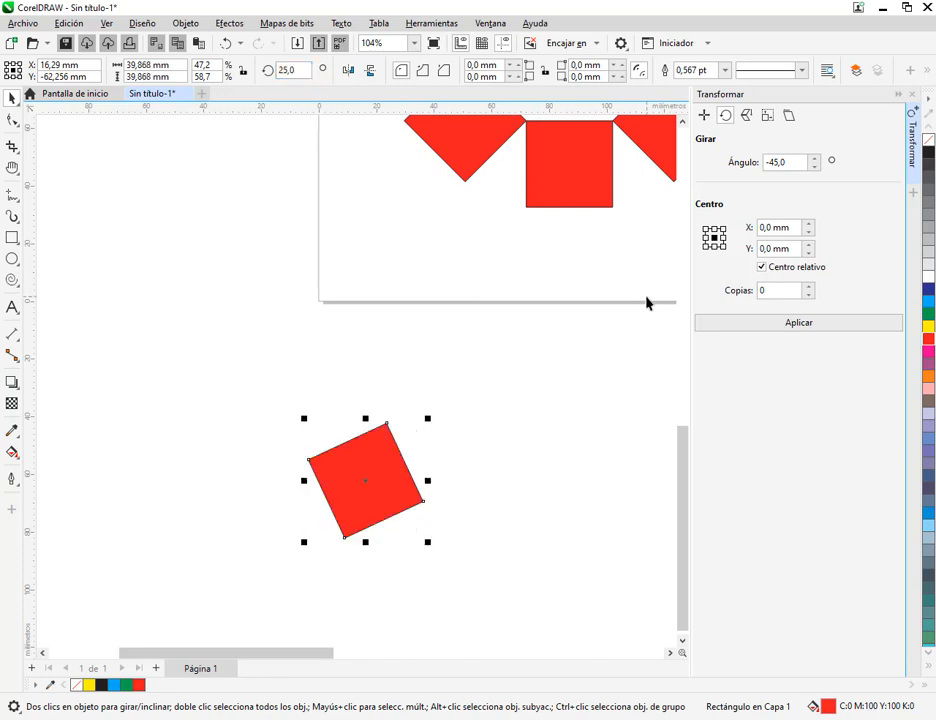
{"action": "left_click", "coordinate": [222, 52]}
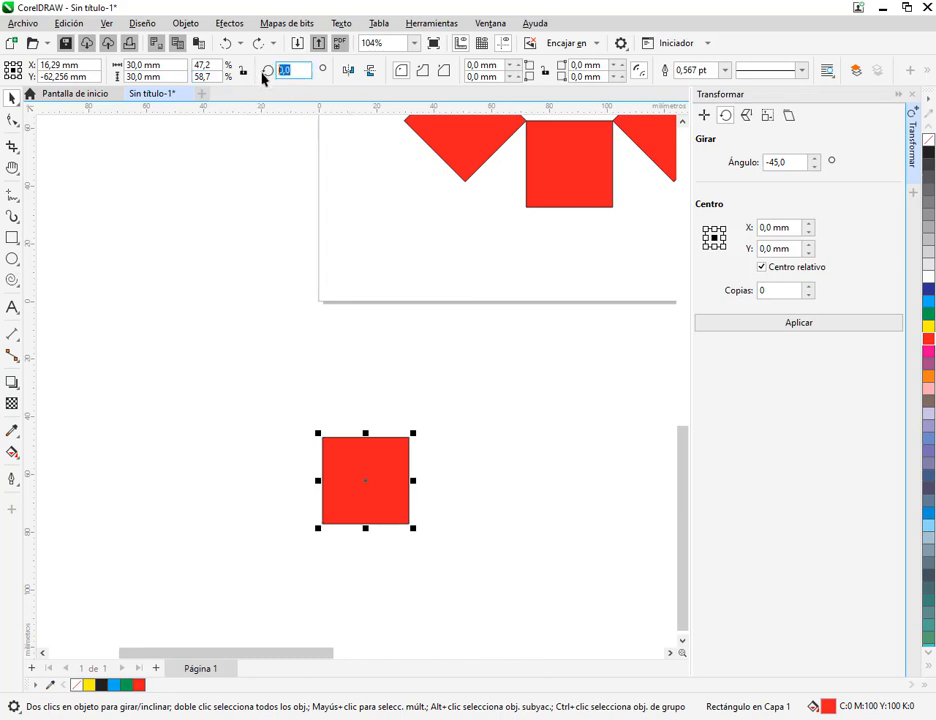
{"action": "type", "text": "25"}
{"action": "key", "text": "Return"}
{"action": "key", "text": "ctrl+z"}
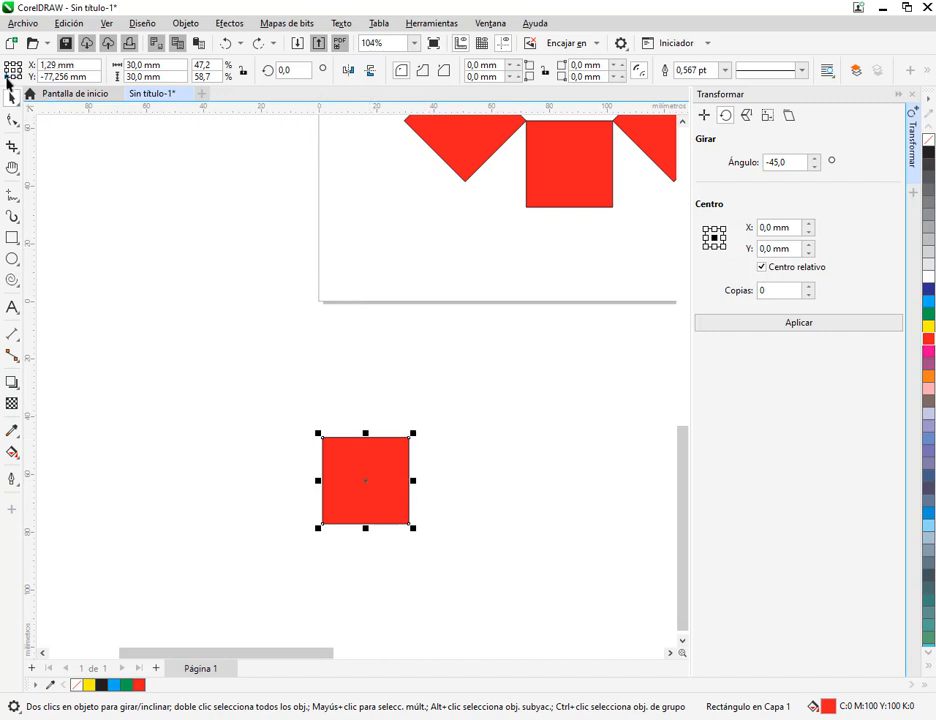
Try rotating the isolated square with its lower-left object origin active and its rotation centre in the middle, and undo it
{"action": "left_click", "coordinate": [366, 480]}
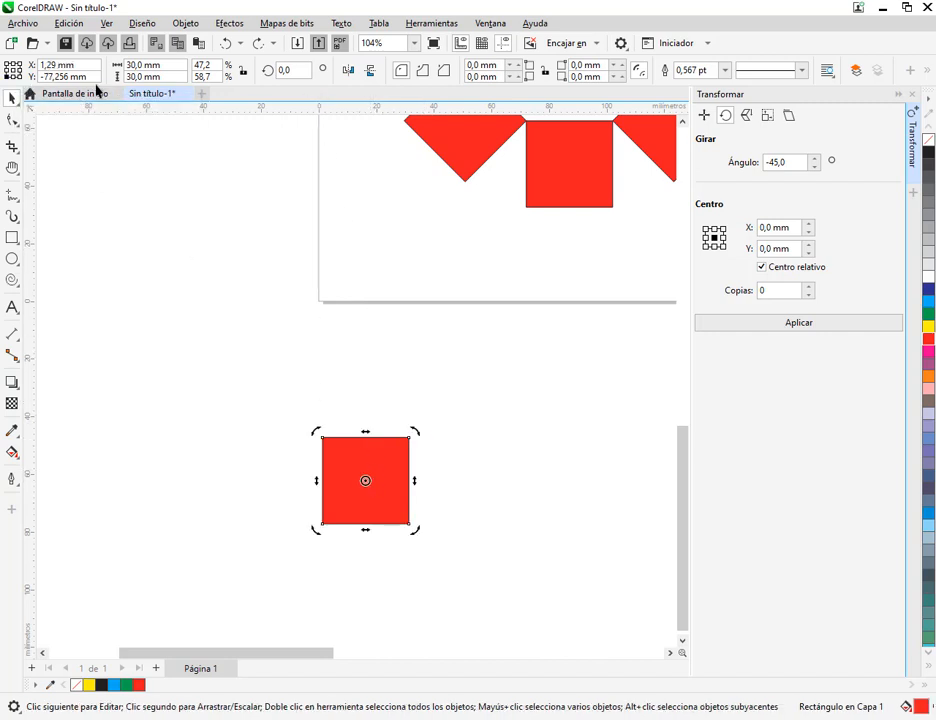
{"action": "left_click", "coordinate": [287, 70]}
{"action": "key", "text": "Return"}
{"action": "key", "text": "ctrl+z"}
Place the isolated square's rotation centre on its lower-left corner, rotate it 25°, and undo the rotation
{"action": "left_click_drag", "start_coordinate": [367, 484], "coordinate": [322, 524]}
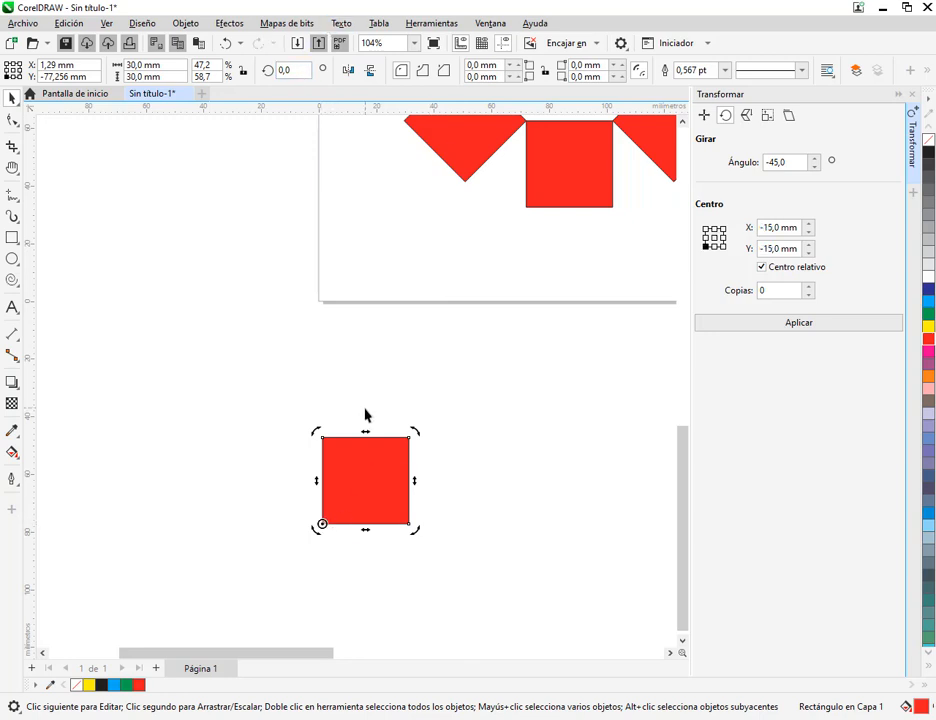
{"action": "double_click", "coordinate": [292, 69]}
{"action": "type", "text": "25"}
{"action": "key", "text": "Return"}
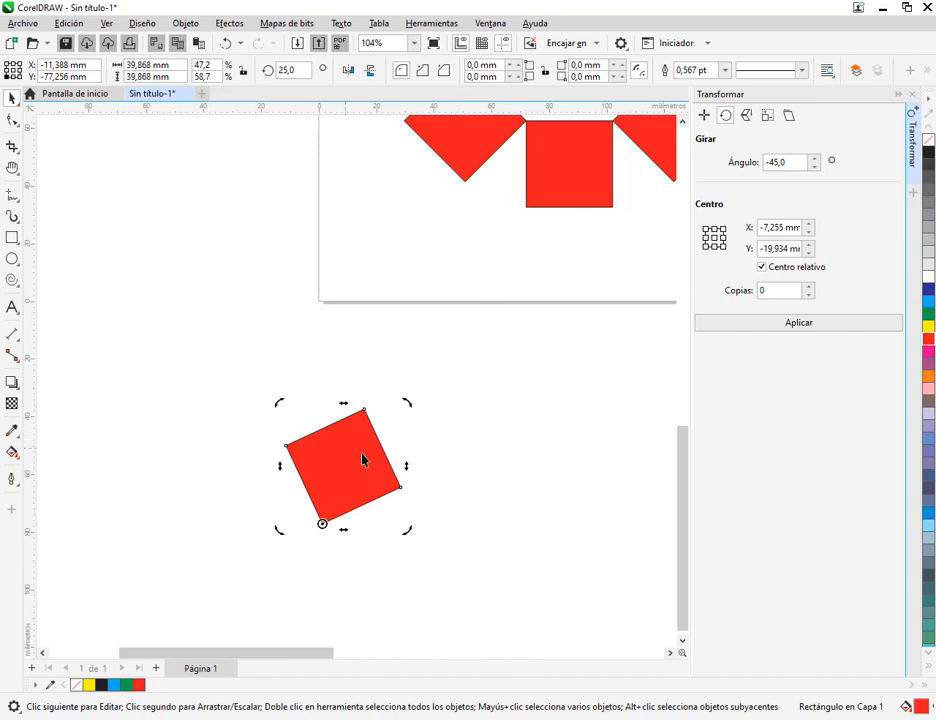
{"action": "key", "text": "ctrl+z"}
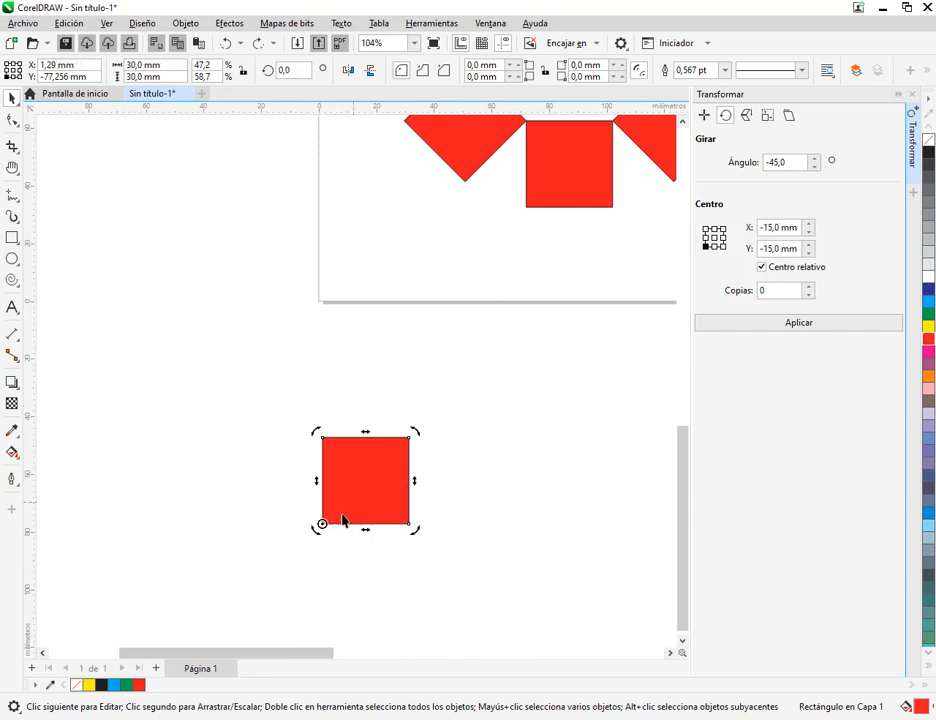
Move the isolated square nearer the page and set its rotation centre to various corners and edge midpoints, ending at the upper-left corner
{"action": "left_click_drag", "start_coordinate": [322, 527], "coordinate": [439, 434]}
{"action": "left_click", "coordinate": [481, 489]}
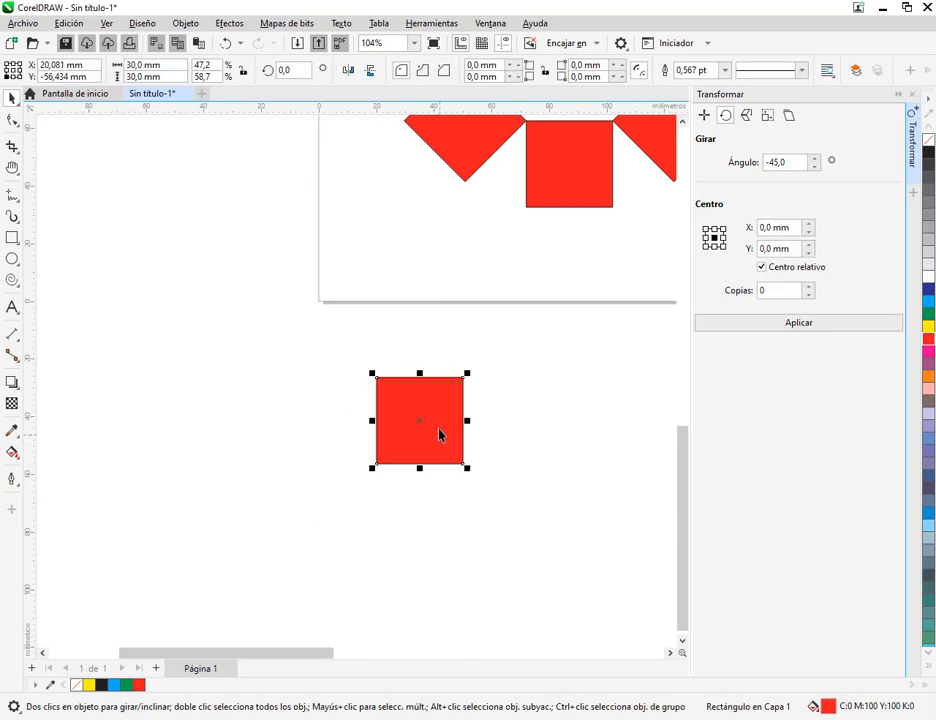
{"action": "left_click", "coordinate": [437, 410]}
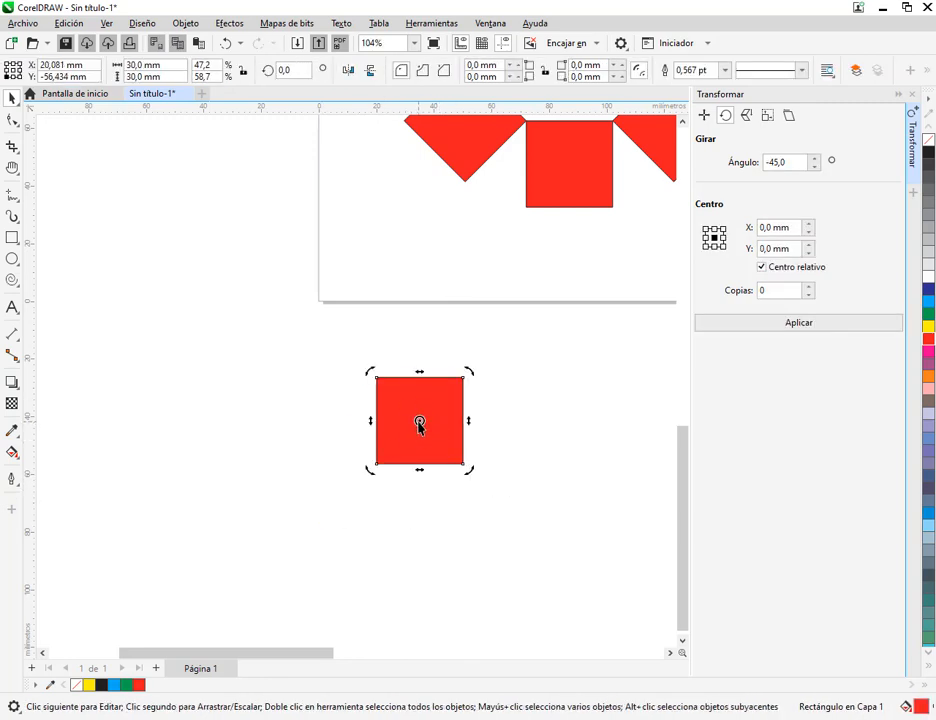
{"action": "left_click", "coordinate": [714, 248]}
{"action": "left_click", "coordinate": [704, 248]}
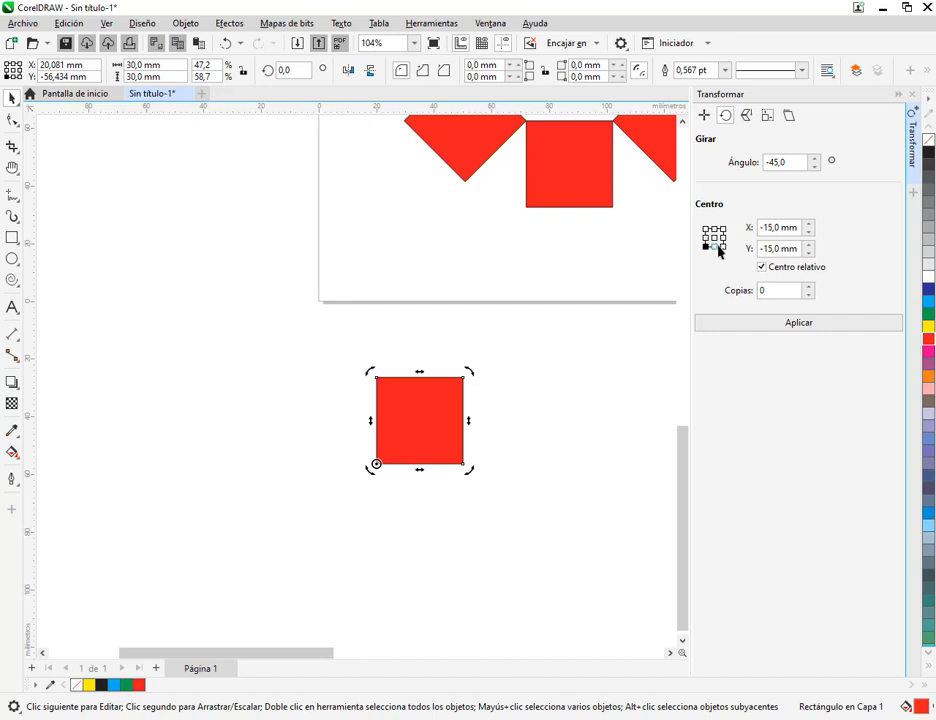
{"action": "left_click", "coordinate": [724, 248]}
{"action": "left_click", "coordinate": [722, 229]}
{"action": "left_click", "coordinate": [708, 229]}
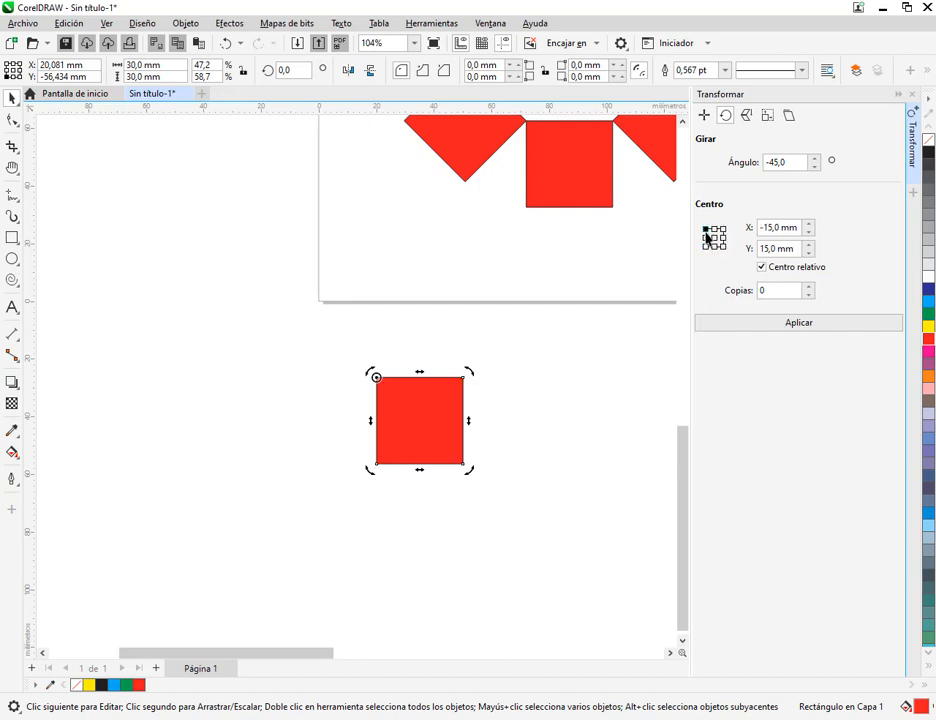
{"action": "left_click", "coordinate": [708, 237]}
{"action": "left_click", "coordinate": [714, 230]}
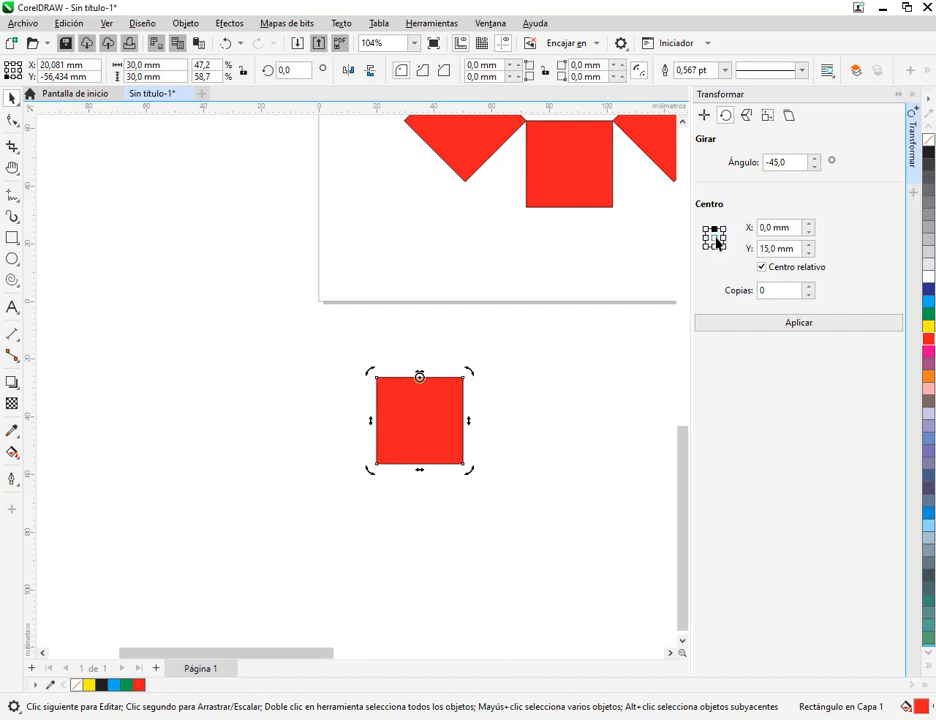
{"action": "left_click", "coordinate": [716, 239]}
{"action": "left_click", "coordinate": [707, 229]}
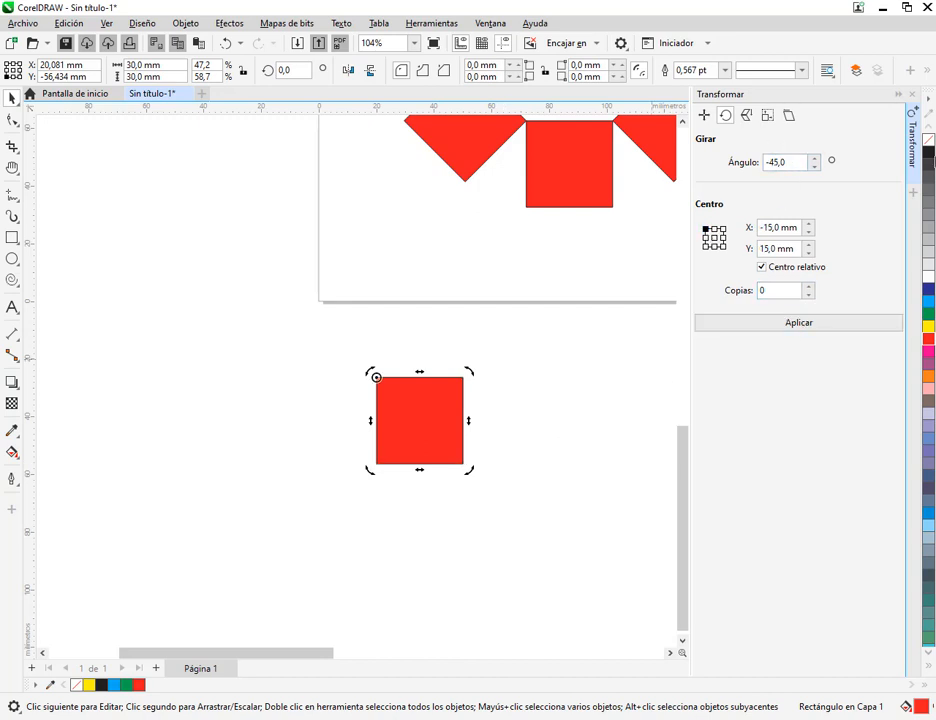
Delete the isolated square and copy the C's top square so its upper-right corner meets the upper-left diamond's bottom corner
{"action": "left_click", "coordinate": [490, 418]}
{"action": "left_click_drag", "start_coordinate": [431, 428], "coordinate": [408, 430]}
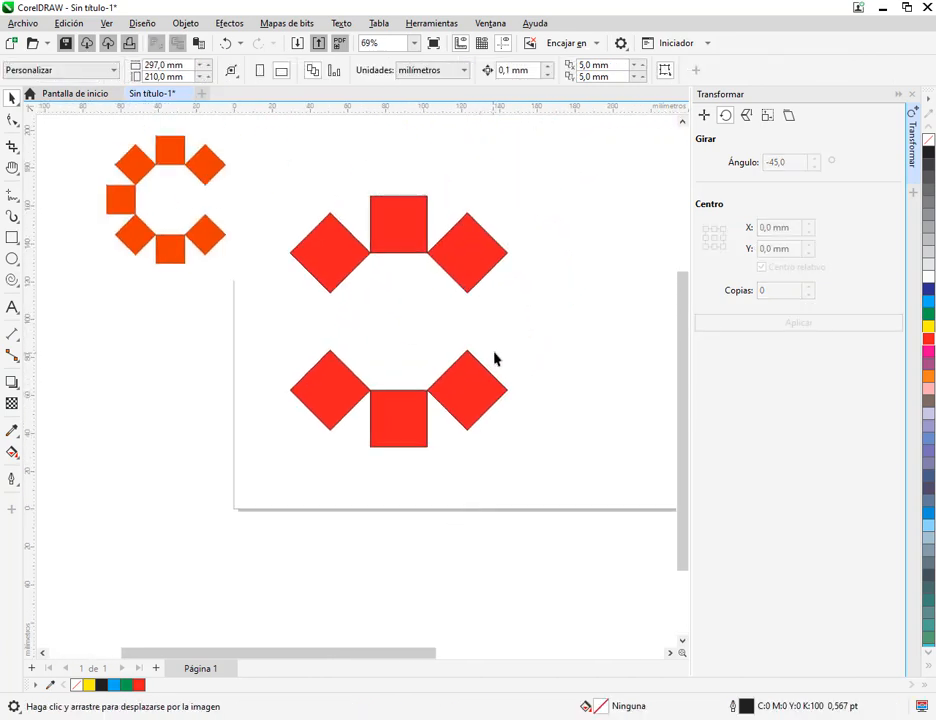
{"action": "left_click", "coordinate": [414, 241]}
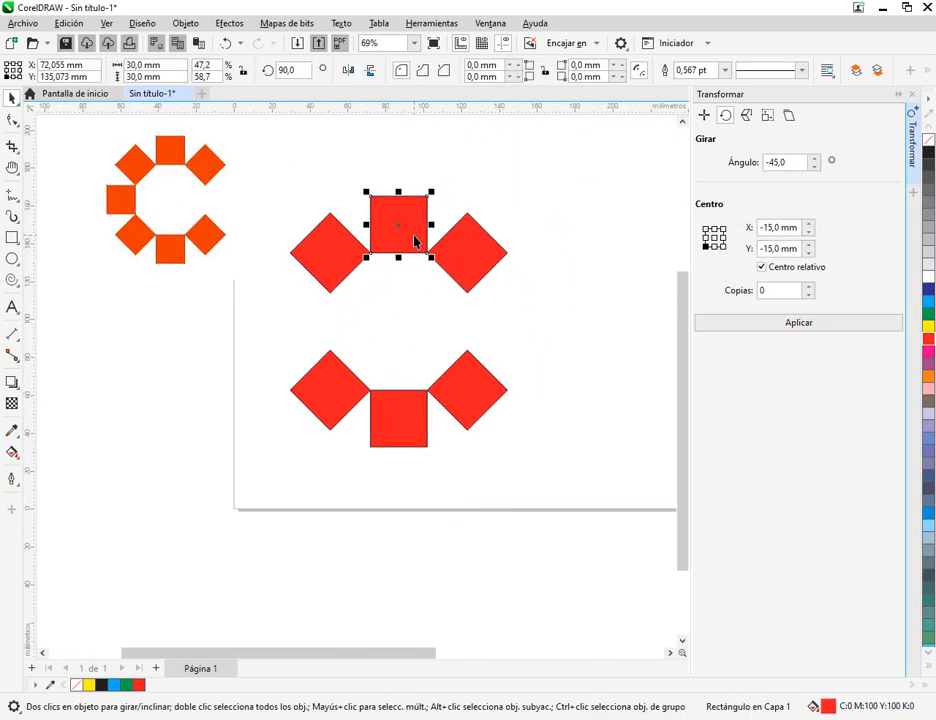
{"action": "left_click_drag", "start_coordinate": [427, 196], "coordinate": [330, 291]}
{"action": "left_click", "coordinate": [604, 323]}
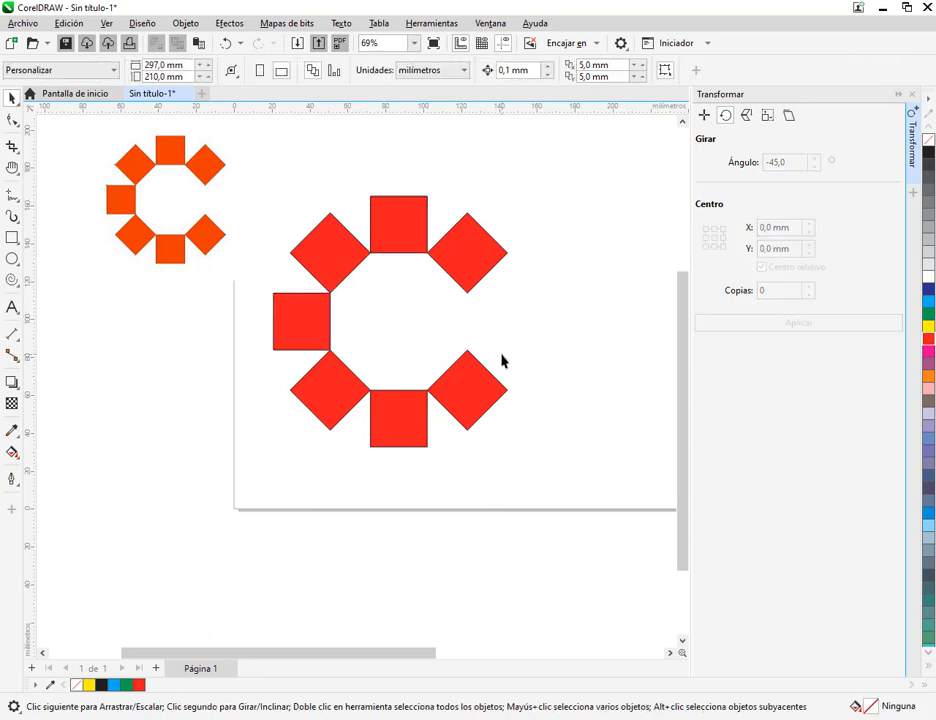
Delete the orange C-shaped reference figure beside the page
{"action": "scroll", "coordinate": [470, 371], "scroll_direction": "down", "scroll_amount": 1}
{"action": "left_click", "coordinate": [274, 265]}
{"action": "key", "text": "Delete"}
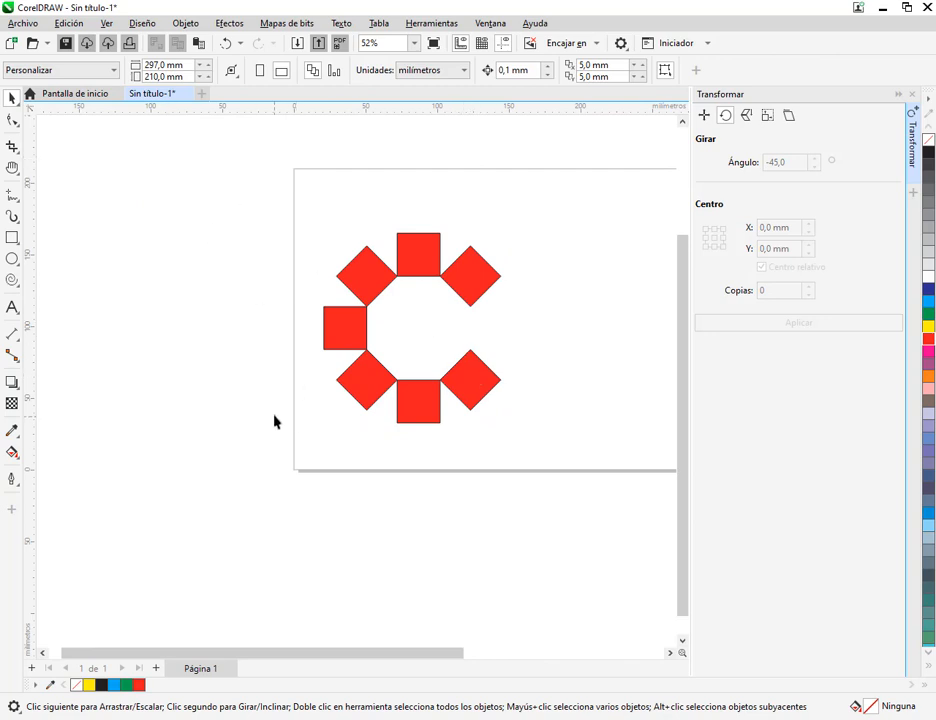
Select all seven red squares and move the whole C figure to the middle of the page
{"action": "left_click_drag", "start_coordinate": [340, 283], "coordinate": [263, 327]}
{"action": "left_click_drag", "start_coordinate": [171, 236], "coordinate": [538, 540]}
{"action": "left_click_drag", "start_coordinate": [393, 430], "coordinate": [487, 418]}
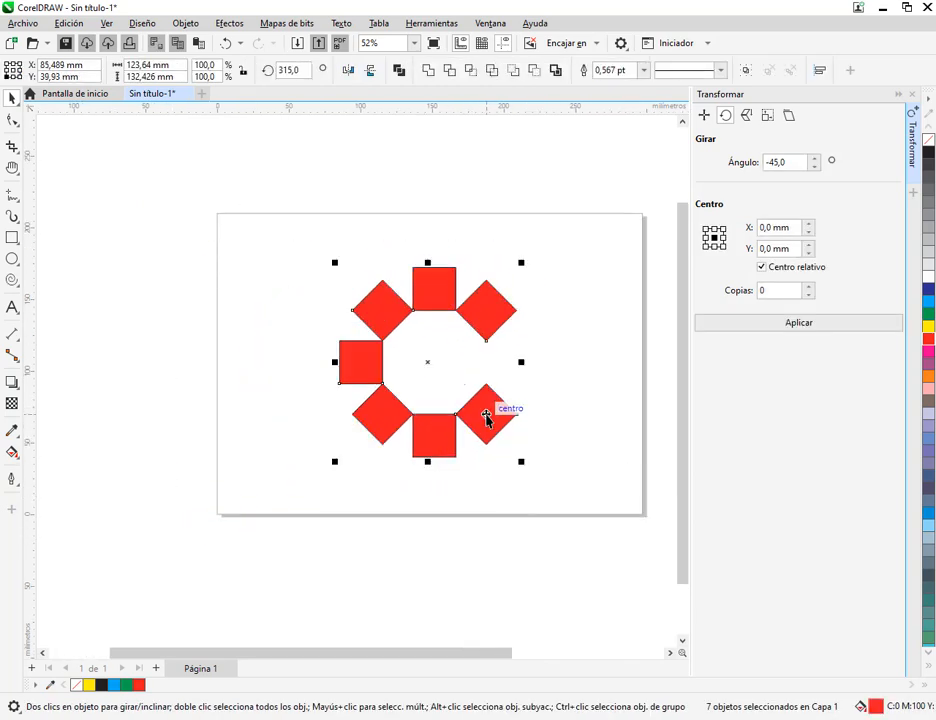
{"action": "left_click", "coordinate": [514, 221]}
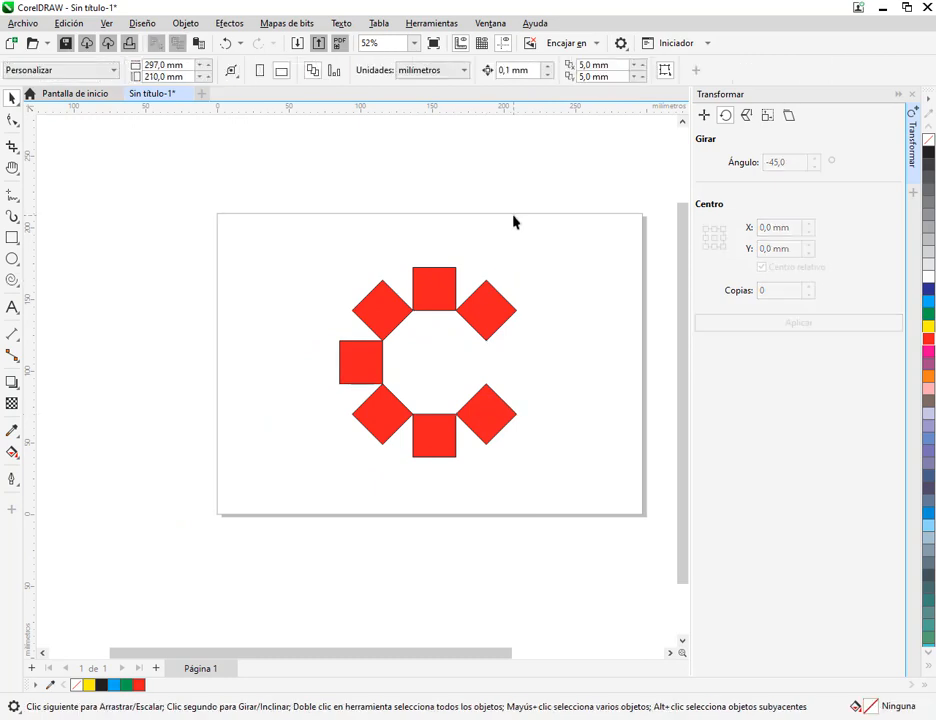
Delete the three lower squares of the C figure
{"action": "left_click_drag", "start_coordinate": [428, 402], "coordinate": [508, 382]}
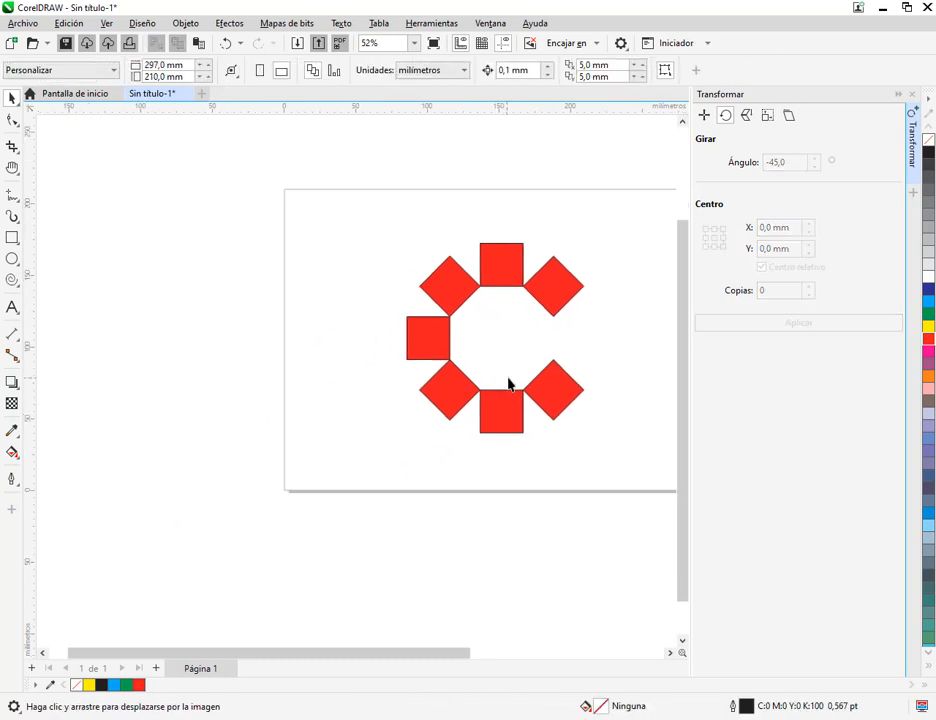
{"action": "left_click", "coordinate": [445, 324]}
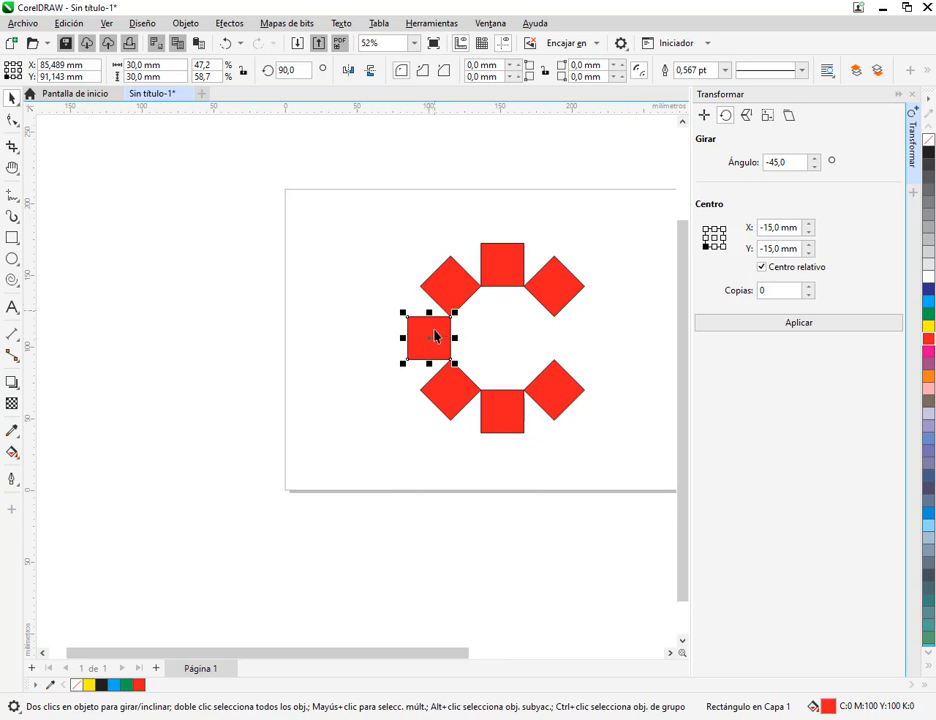
{"action": "left_click_drag", "start_coordinate": [381, 474], "coordinate": [643, 350]}
{"action": "key", "text": "Delete"}
Duplicate the three upper squares, mirror the duplicate vertically and attach it at the left square's lower-right corner to rebuild the C
{"action": "left_click_drag", "start_coordinate": [395, 215], "coordinate": [612, 328]}
{"action": "scroll", "coordinate": [651, 342], "scroll_direction": "up", "scroll_amount": 1}
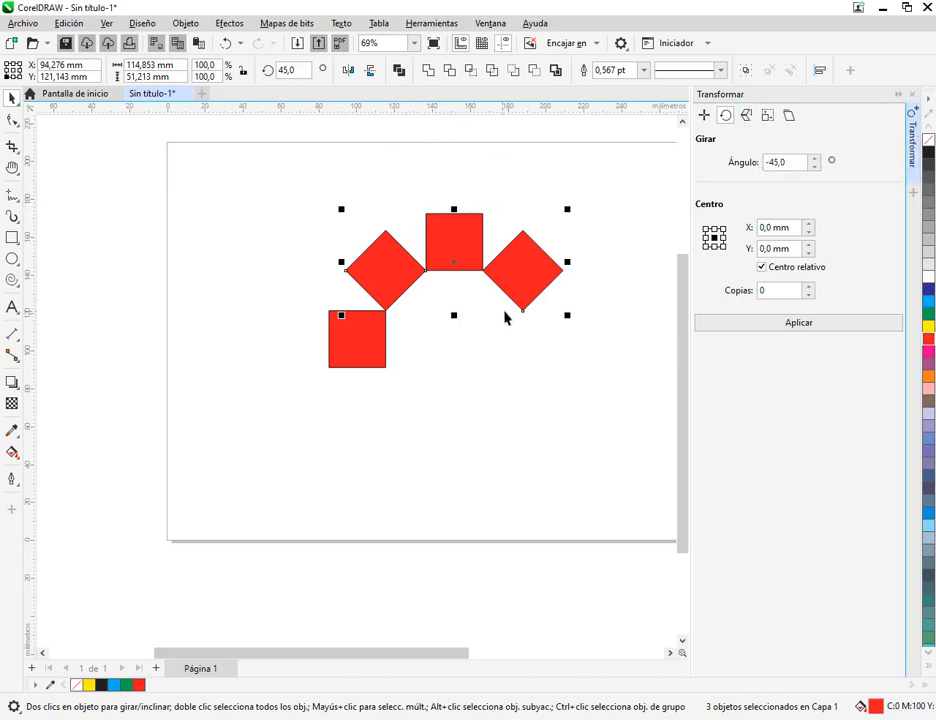
{"action": "key", "text": "ctrl+d"}
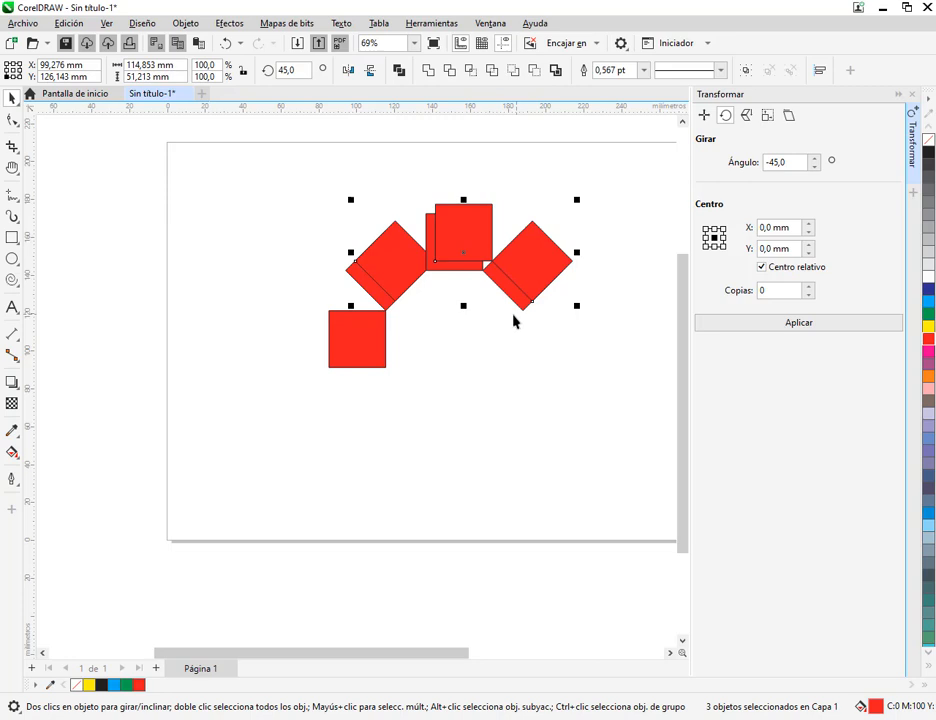
{"action": "left_click", "coordinate": [371, 71]}
{"action": "left_click_drag", "start_coordinate": [536, 370], "coordinate": [627, 535]}
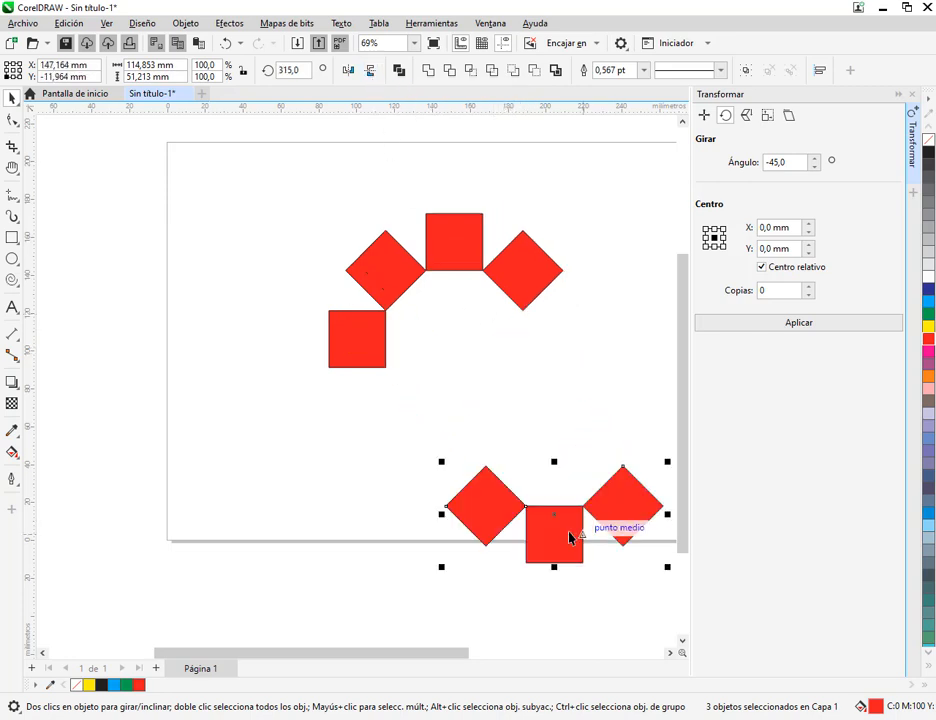
{"action": "left_click_drag", "start_coordinate": [389, 370], "coordinate": [387, 370]}
{"action": "left_click", "coordinate": [564, 330]}
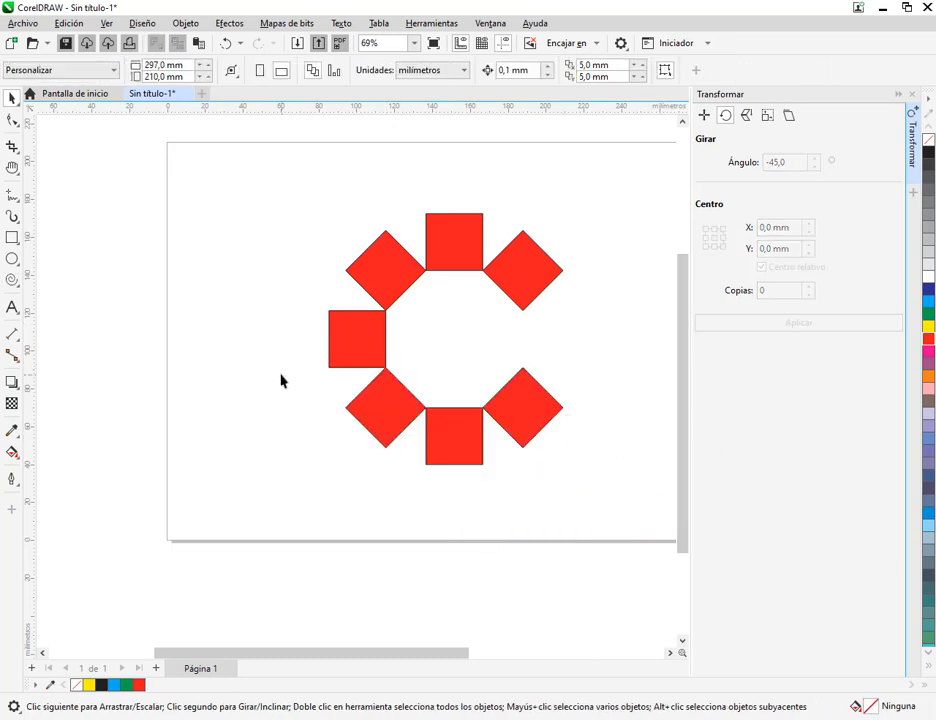
Delete every square of the C figure except the left one
{"action": "left_click_drag", "start_coordinate": [339, 500], "coordinate": [639, 349]}
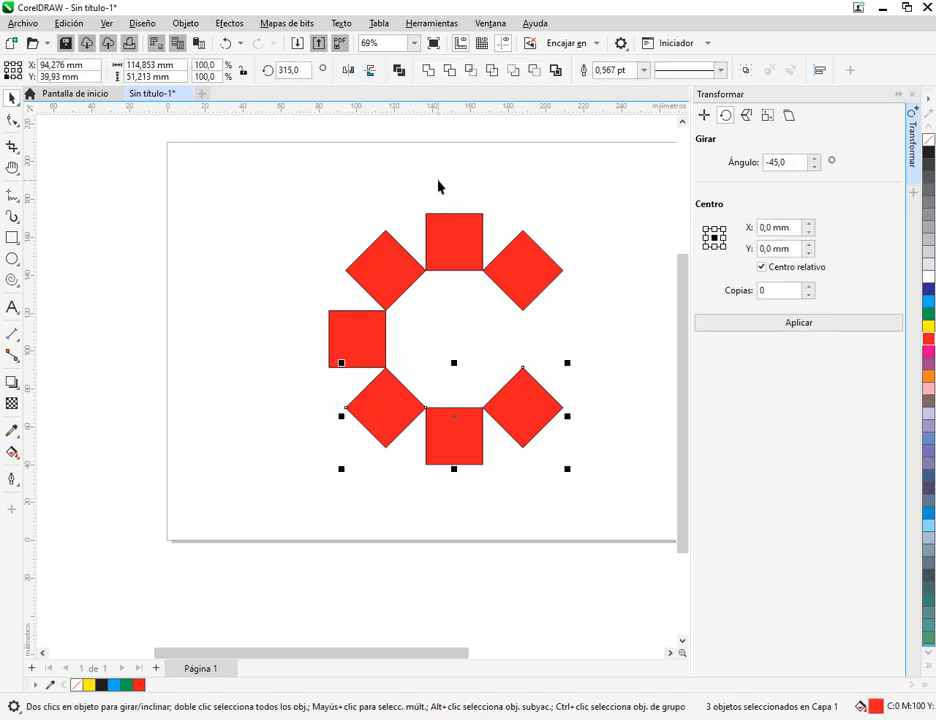
{"action": "key", "text": "Delete"}
{"action": "left_click_drag", "start_coordinate": [422, 196], "coordinate": [612, 362]}
{"action": "key", "text": "Delete"}
{"action": "left_click", "coordinate": [387, 271]}
{"action": "key", "text": "Delete"}
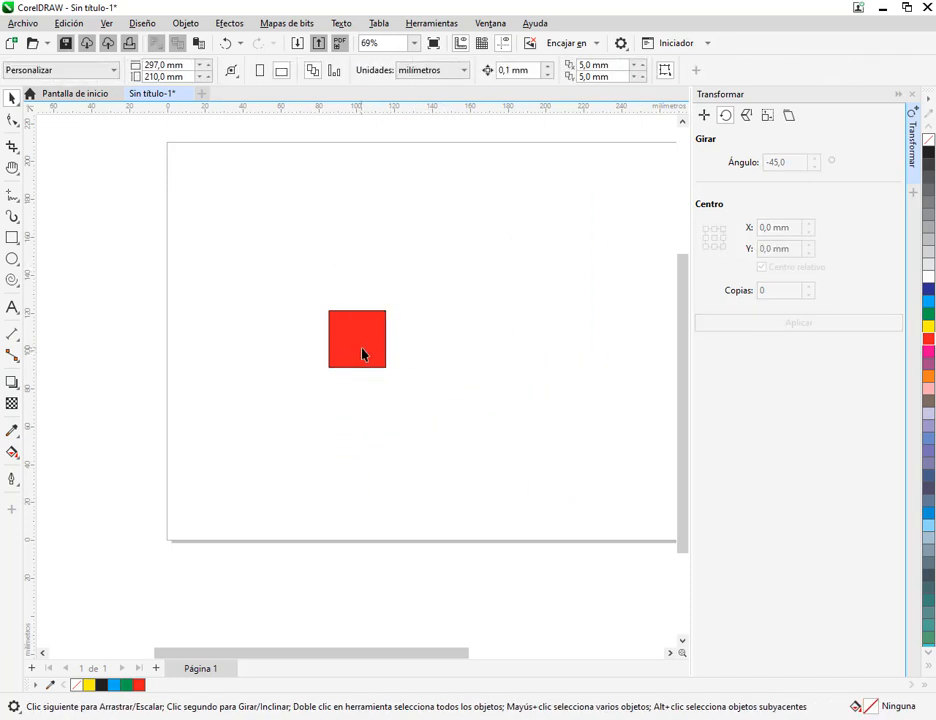
Duplicate the remaining square, place the copy up and to its right, and set the copy's rotation angle to 45°
{"action": "left_click", "coordinate": [363, 355]}
{"action": "scroll", "coordinate": [391, 338], "scroll_direction": "up", "scroll_amount": 2}
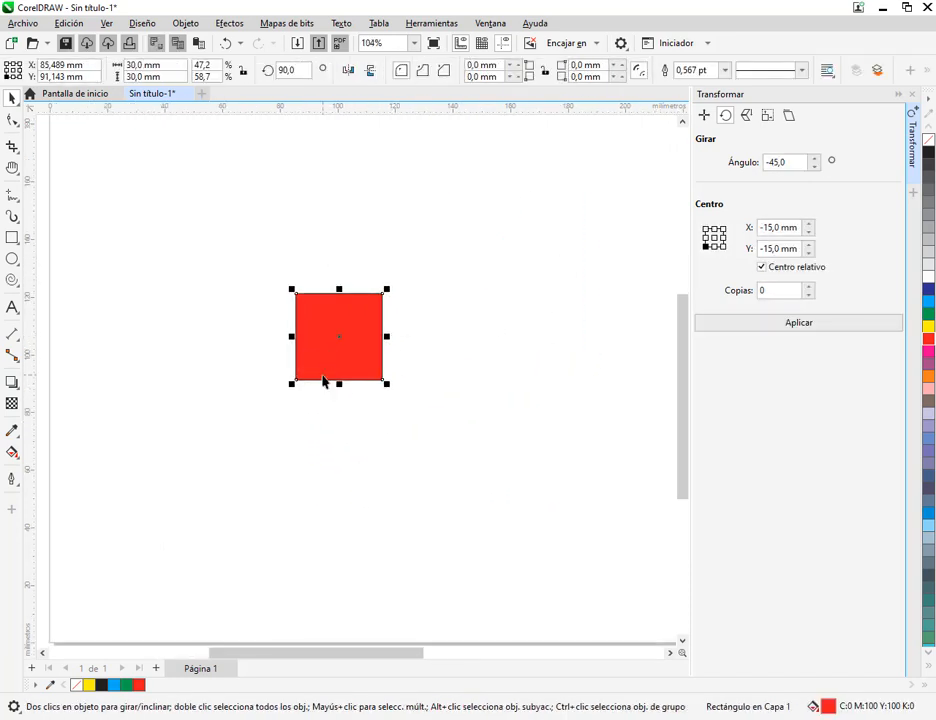
{"action": "key", "text": "ctrl+d"}
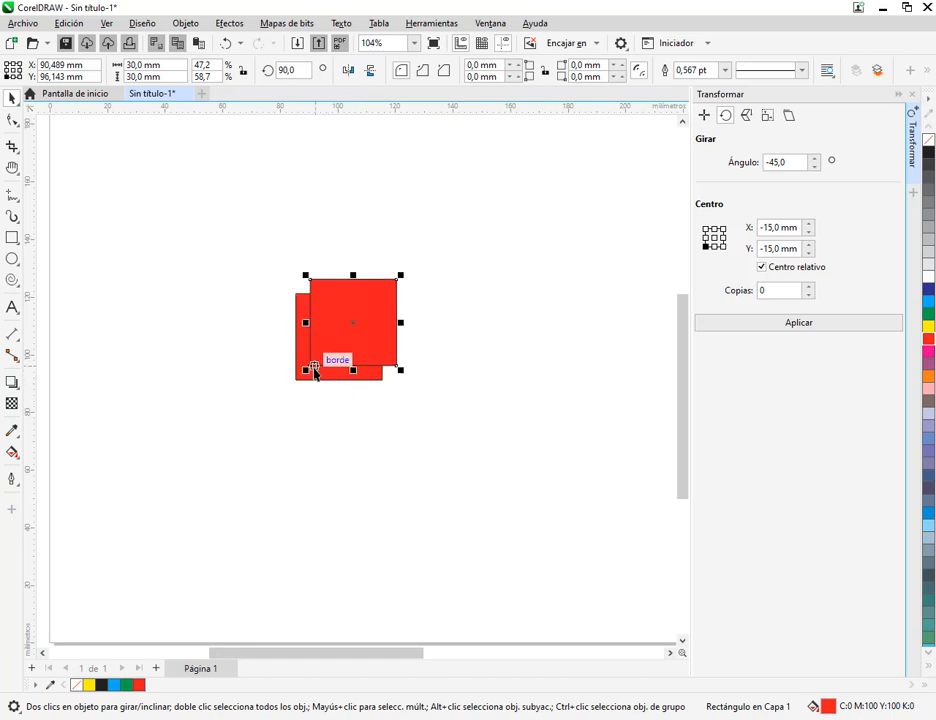
{"action": "left_click_drag", "start_coordinate": [312, 370], "coordinate": [455, 302]}
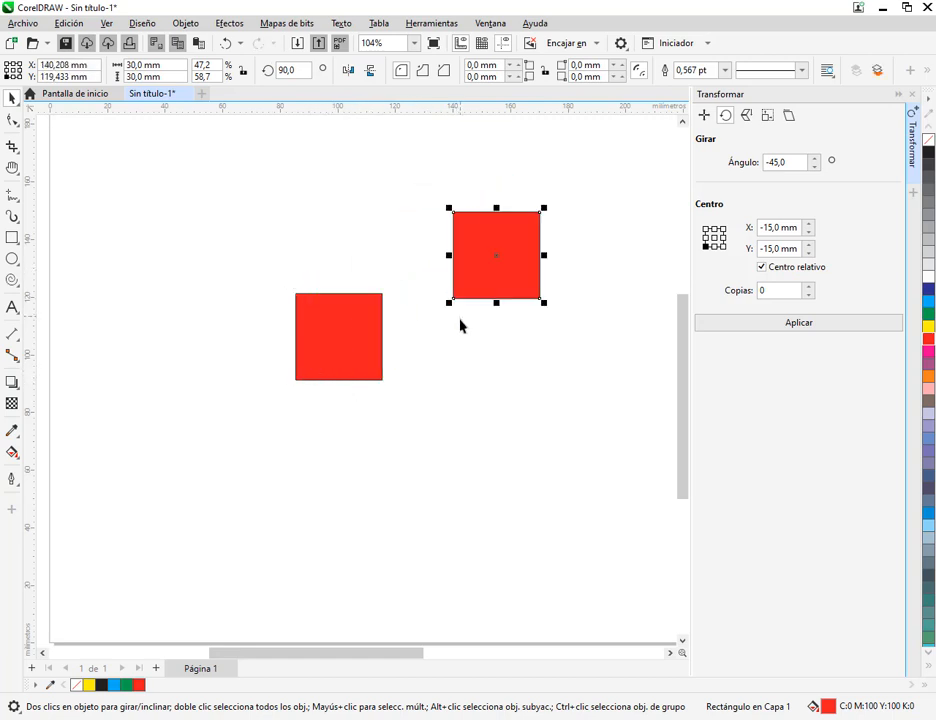
{"action": "type", "text": "45"}
{"action": "key", "text": "Return"}
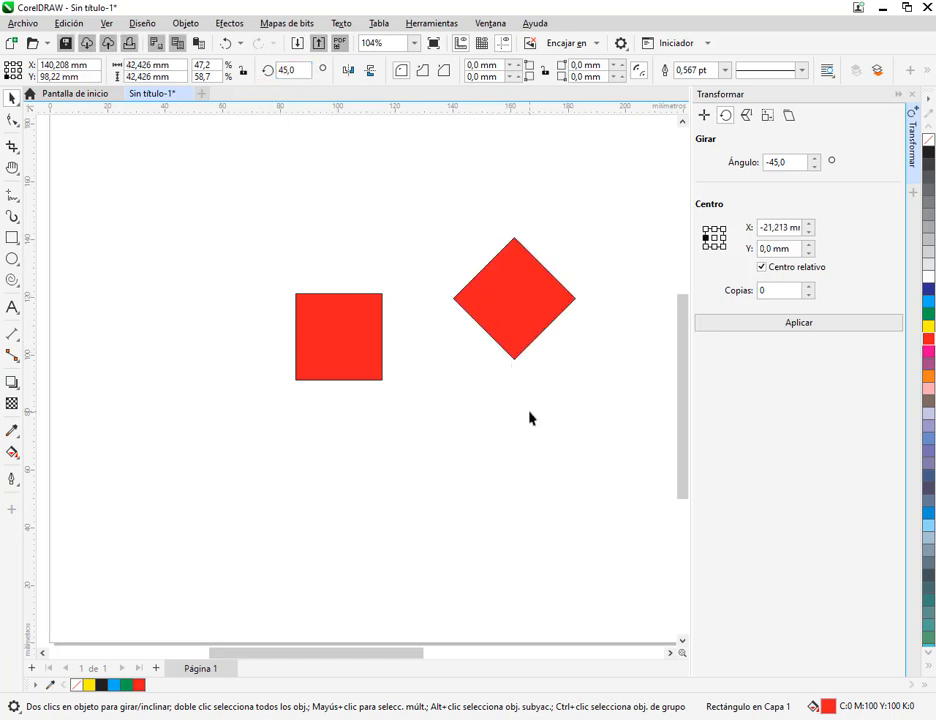
{"action": "left_click", "coordinate": [531, 420]}
Snap the diamond's bottom corner to the square's upper-right corner, and copy the square so its lower-left corner meets the diamond's right corner
{"action": "left_click", "coordinate": [516, 315]}
{"action": "left_click_drag", "start_coordinate": [514, 357], "coordinate": [382, 294]}
{"action": "left_click_drag", "start_coordinate": [488, 286], "coordinate": [358, 352]}
{"action": "left_click", "coordinate": [224, 418]}
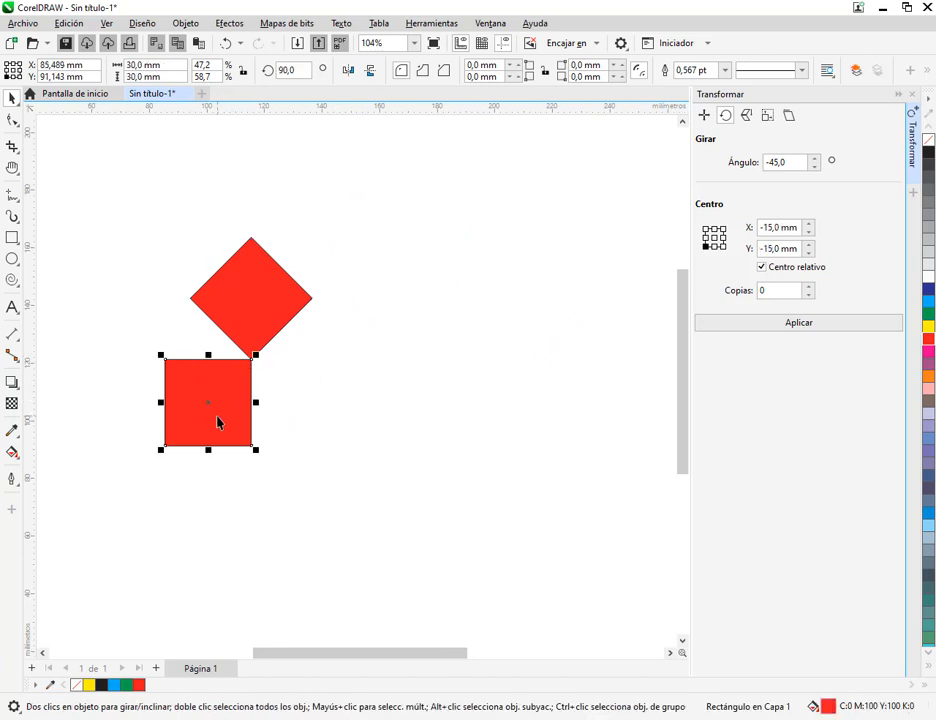
{"action": "left_click_drag", "start_coordinate": [163, 450], "coordinate": [312, 298]}
Copy the diamond so the copy's left corner meets the top square's lower-right corner
{"action": "left_click", "coordinate": [268, 307]}
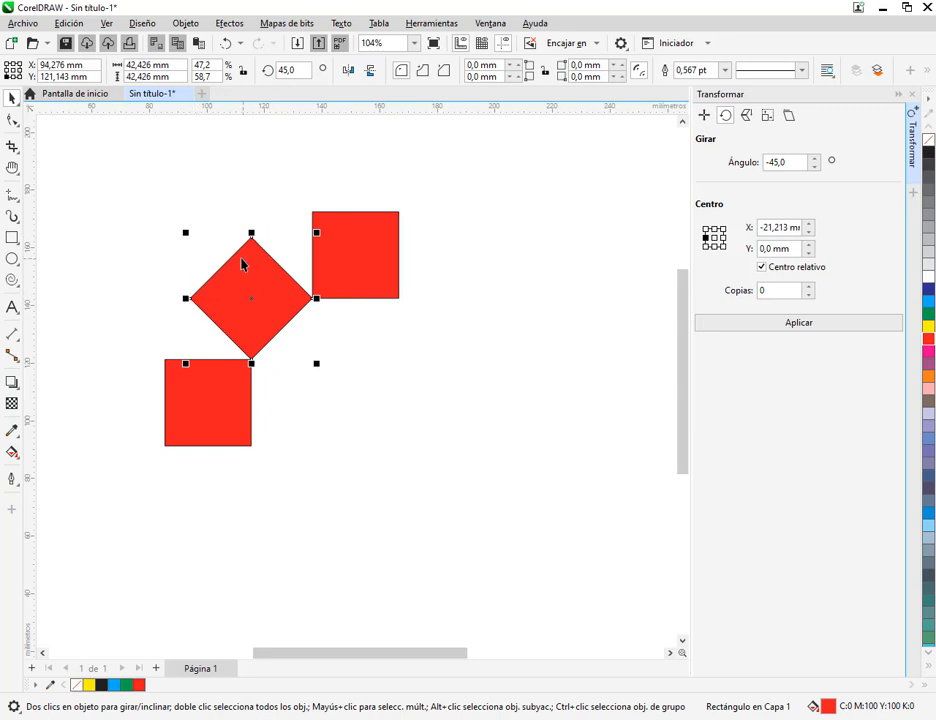
{"action": "left_click_drag", "start_coordinate": [246, 292], "coordinate": [513, 327]}
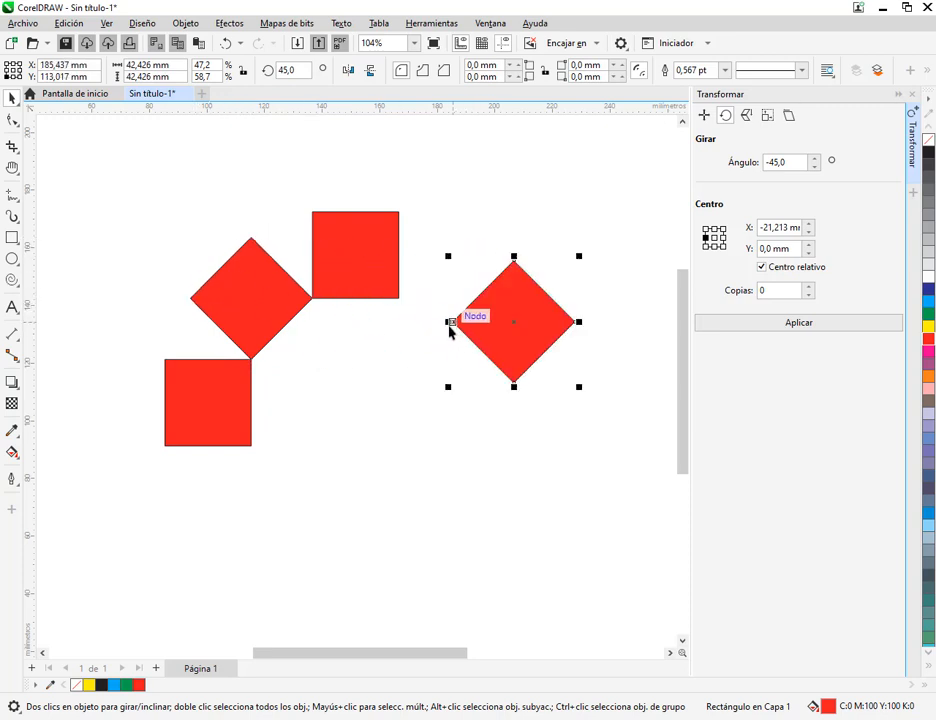
{"action": "left_click", "coordinate": [491, 207]}
{"action": "left_click", "coordinate": [495, 329]}
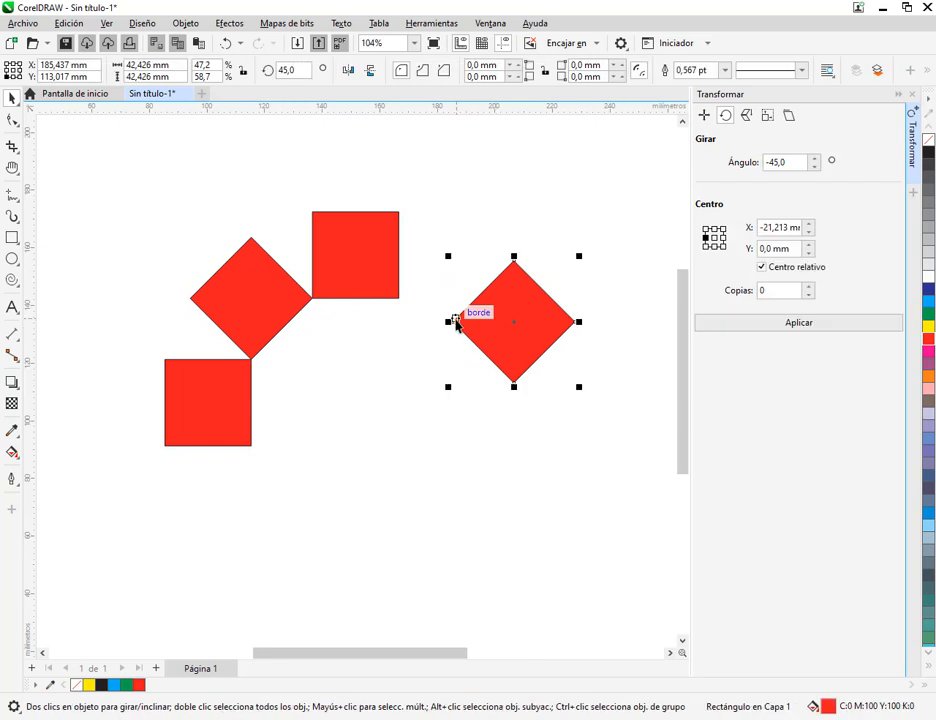
{"action": "left_click_drag", "start_coordinate": [456, 321], "coordinate": [399, 298]}
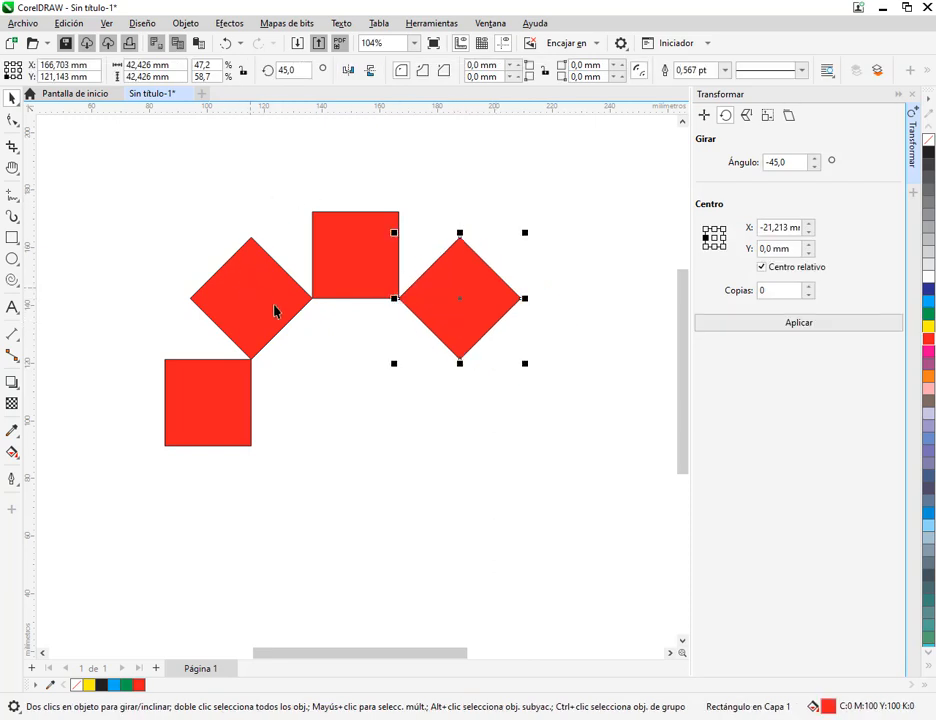
Copy the three upper squares below, mirror the copy vertically and snap its left diamond's top corner to the left square's lower-right corner
{"action": "left_click", "coordinate": [191, 170]}
{"action": "left_click_drag", "start_coordinate": [237, 203], "coordinate": [566, 414]}
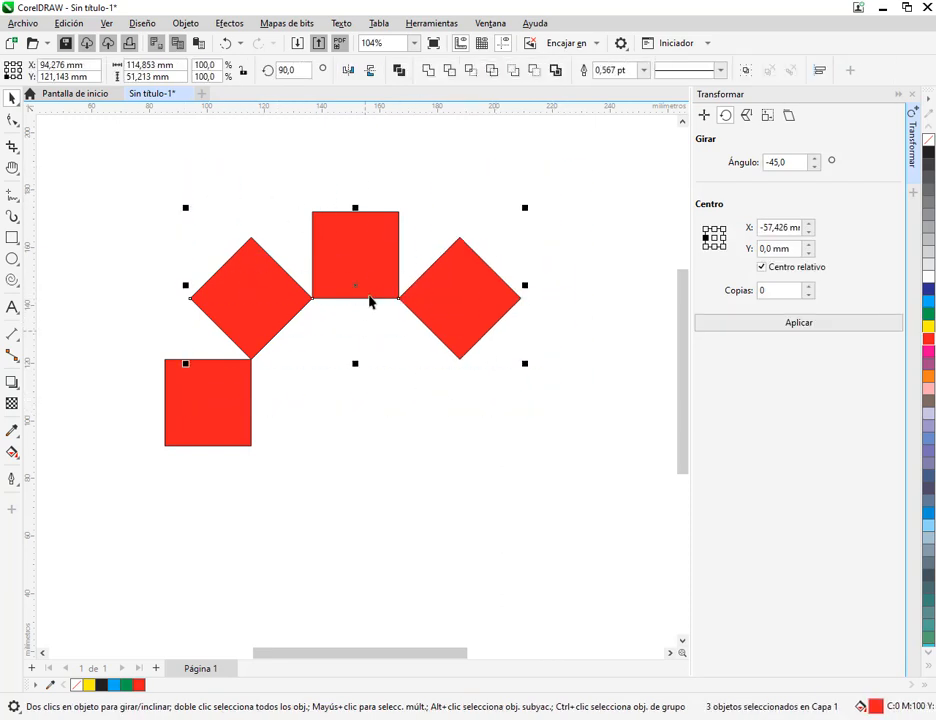
{"action": "left_click_drag", "start_coordinate": [370, 303], "coordinate": [456, 583]}
{"action": "right_click", "coordinate": [456, 583]}
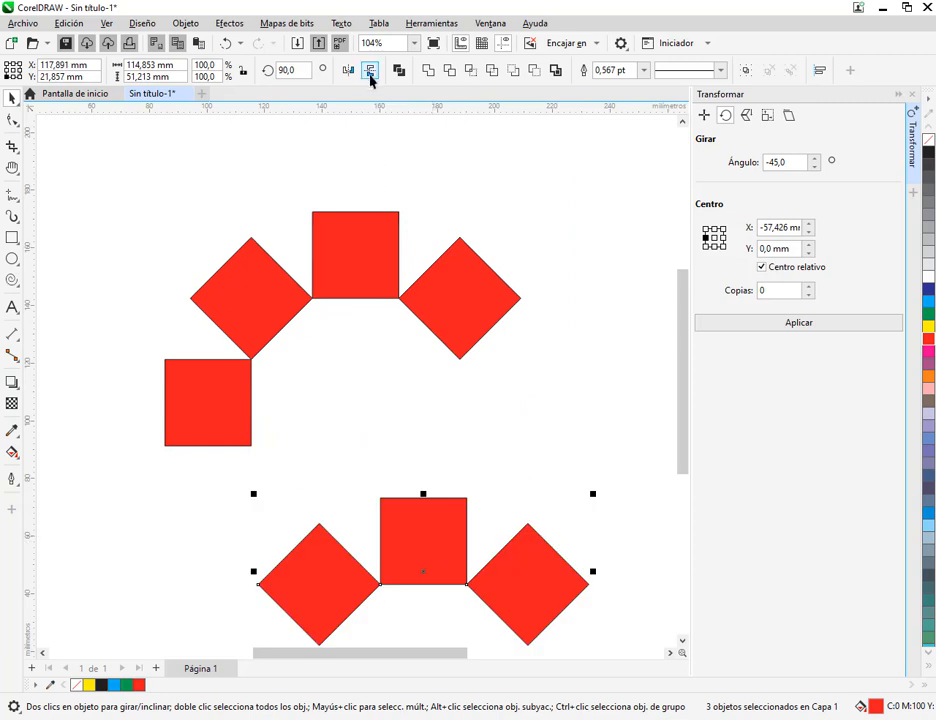
{"action": "left_click", "coordinate": [371, 73]}
{"action": "scroll", "coordinate": [360, 525], "scroll_direction": "down", "scroll_amount": 1}
{"action": "scroll", "coordinate": [345, 475], "scroll_direction": "down", "scroll_amount": 3}
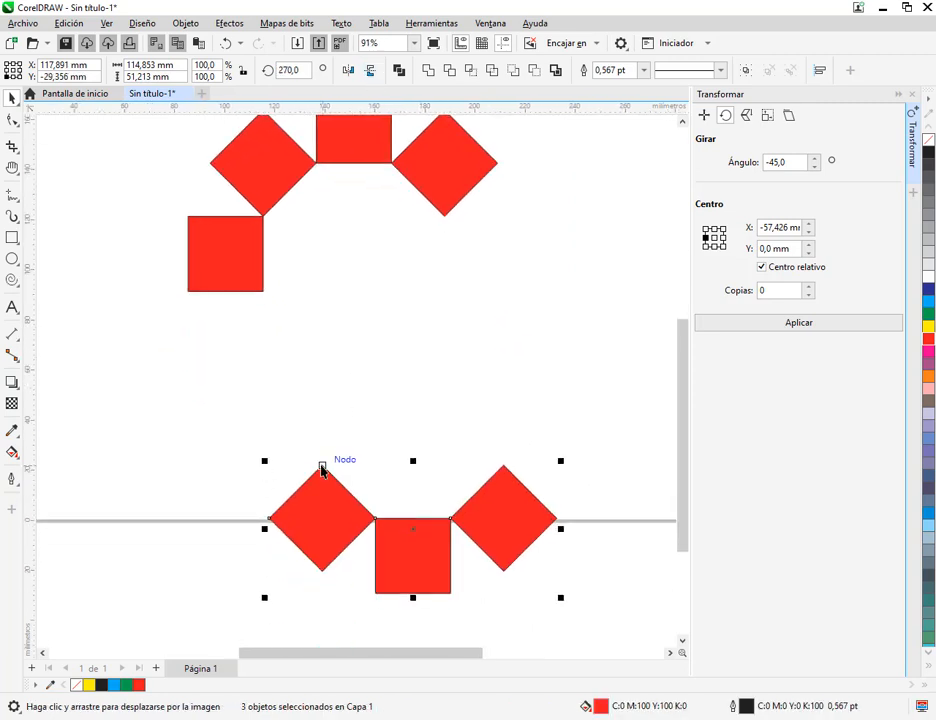
{"action": "left_click_drag", "start_coordinate": [320, 470], "coordinate": [263, 291]}
{"action": "left_click", "coordinate": [580, 270]}
{"action": "scroll", "coordinate": [560, 288], "scroll_direction": "down", "scroll_amount": 2}
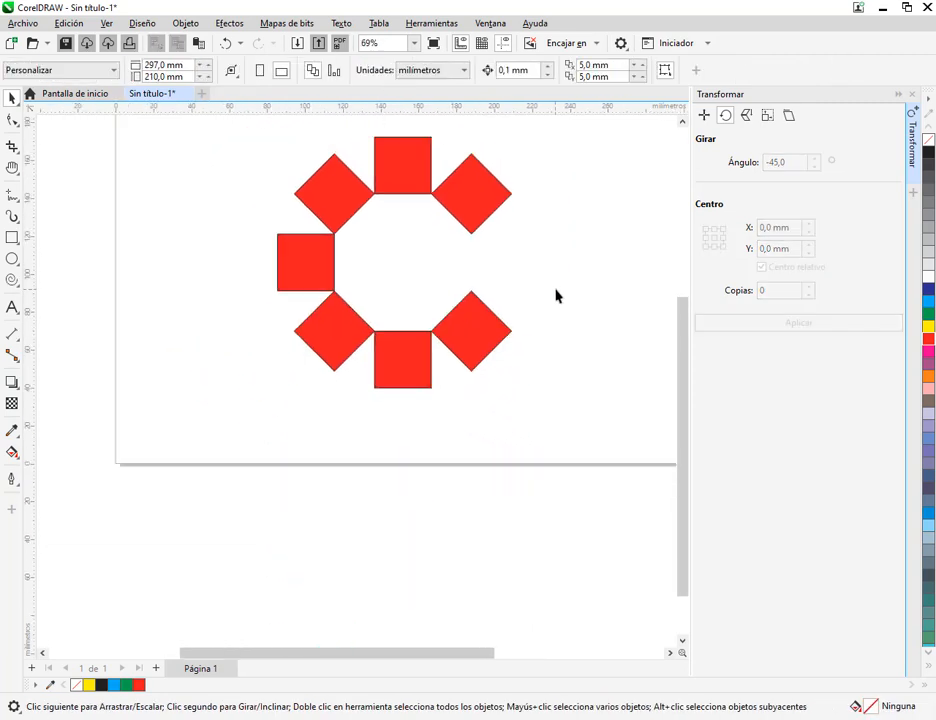
{"action": "left_click_drag", "start_coordinate": [548, 312], "coordinate": [536, 373]}
{"action": "left_click_drag", "start_coordinate": [608, 424], "coordinate": [600, 435]}
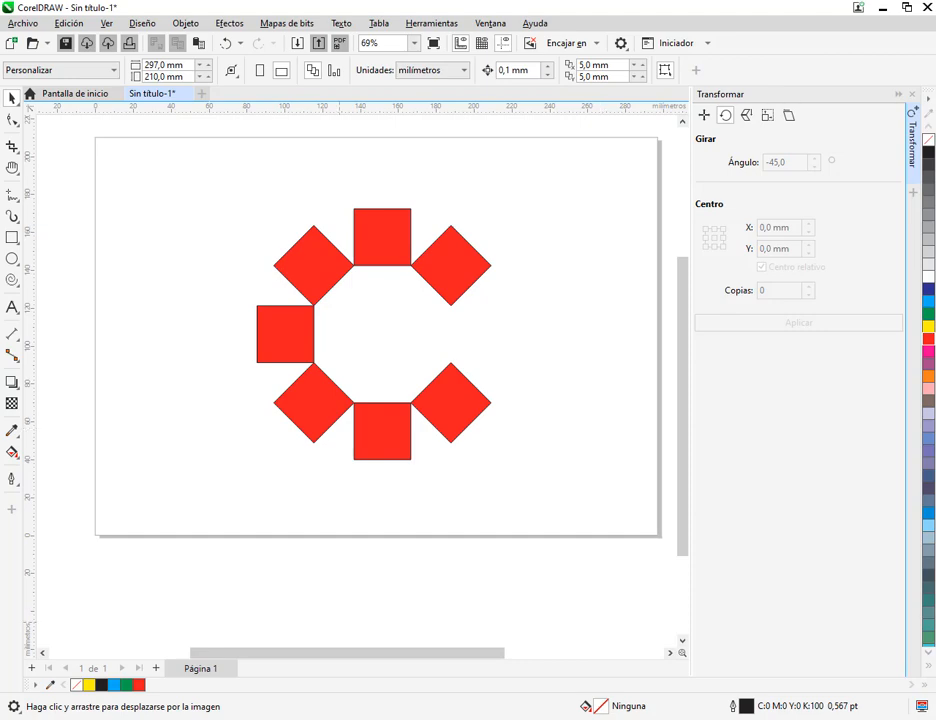
{"action": "left_click", "coordinate": [84, 497]}
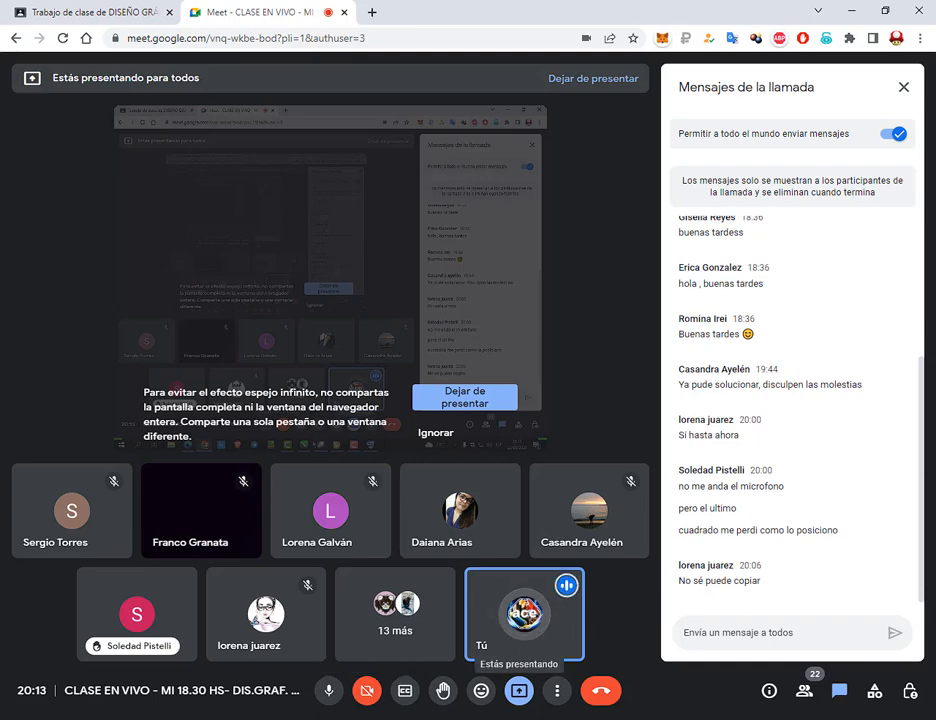
{"action": "key", "text": "alt+Tab"}
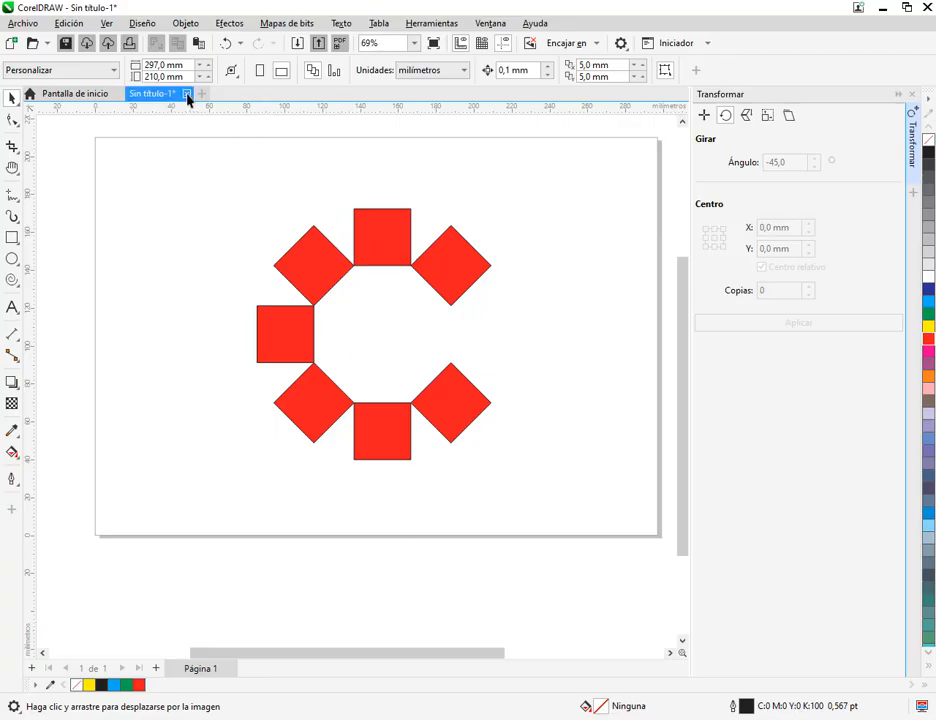
Replace the C figure document with a new A4 portrait CMYK document at 300 dpi, and close the Transform docker
{"action": "left_click", "coordinate": [179, 93]}
{"action": "left_click", "coordinate": [248, 132]}
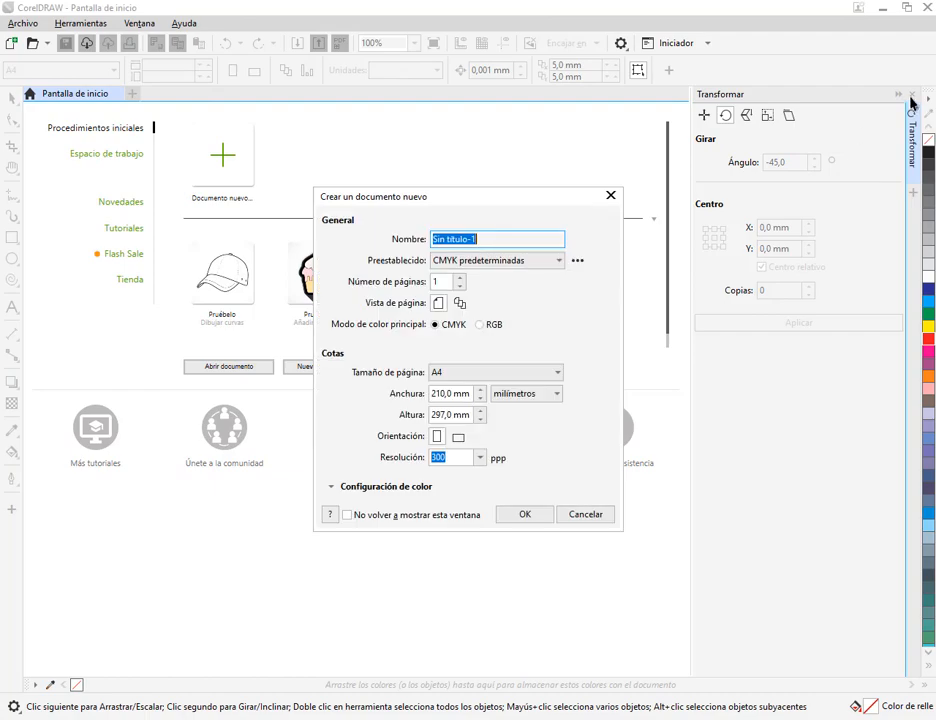
{"action": "left_click", "coordinate": [531, 514]}
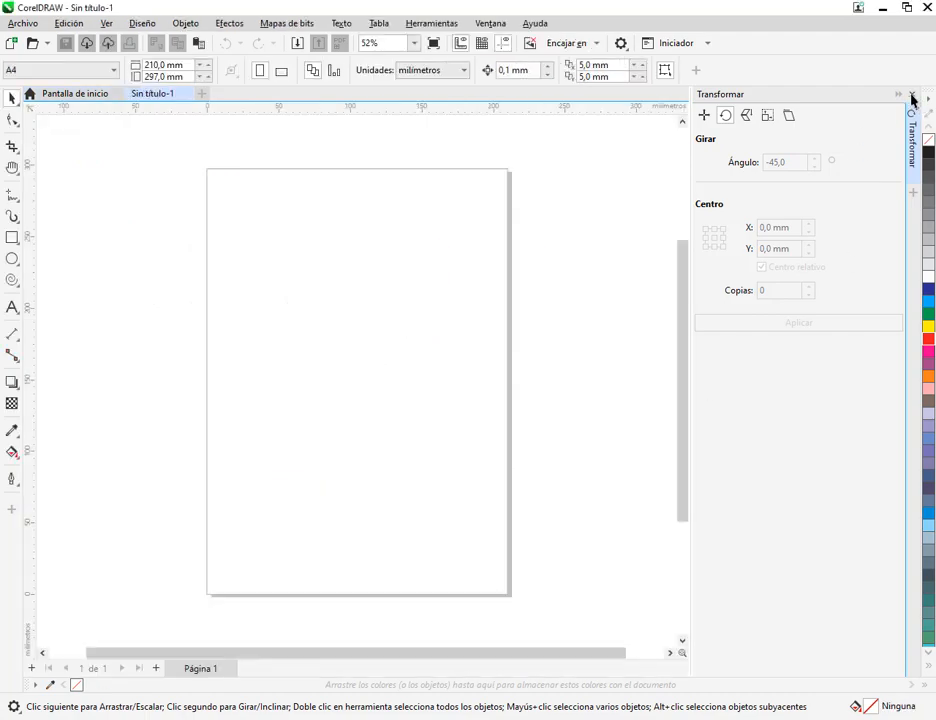
{"action": "left_click", "coordinate": [913, 95]}
Switch to MANUAL COREL.pdf and review the apple logo drawing exercise on page 182
{"action": "key", "text": "alt+Tab"}
{"action": "scroll", "coordinate": [522, 436], "scroll_direction": "down", "scroll_amount": 3}
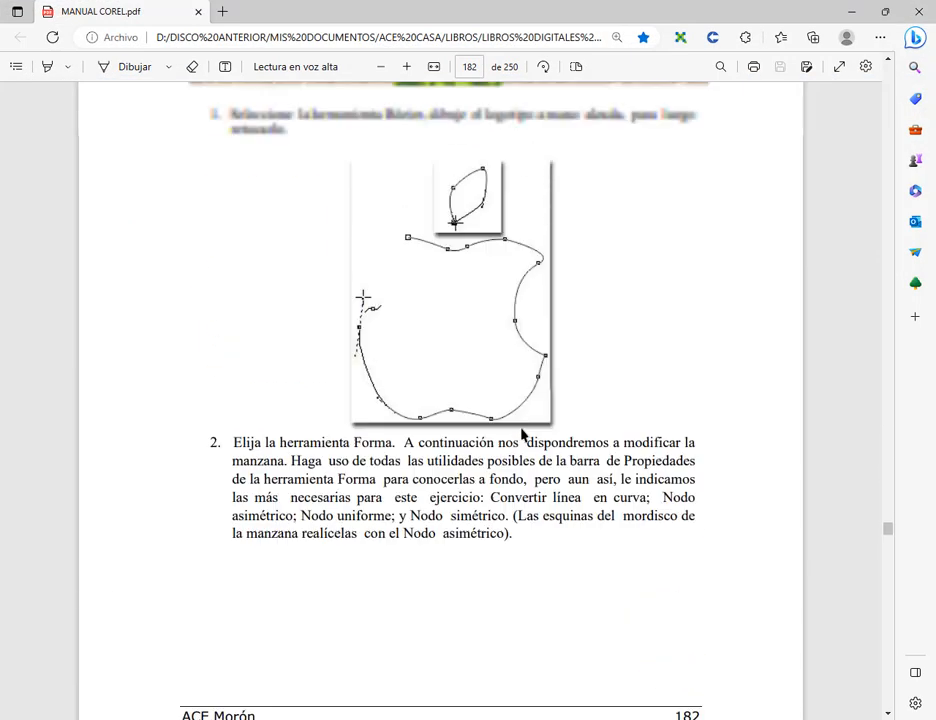
{"action": "scroll", "coordinate": [522, 436], "scroll_direction": "up", "scroll_amount": 3}
{"action": "left_click", "coordinate": [852, 11]}
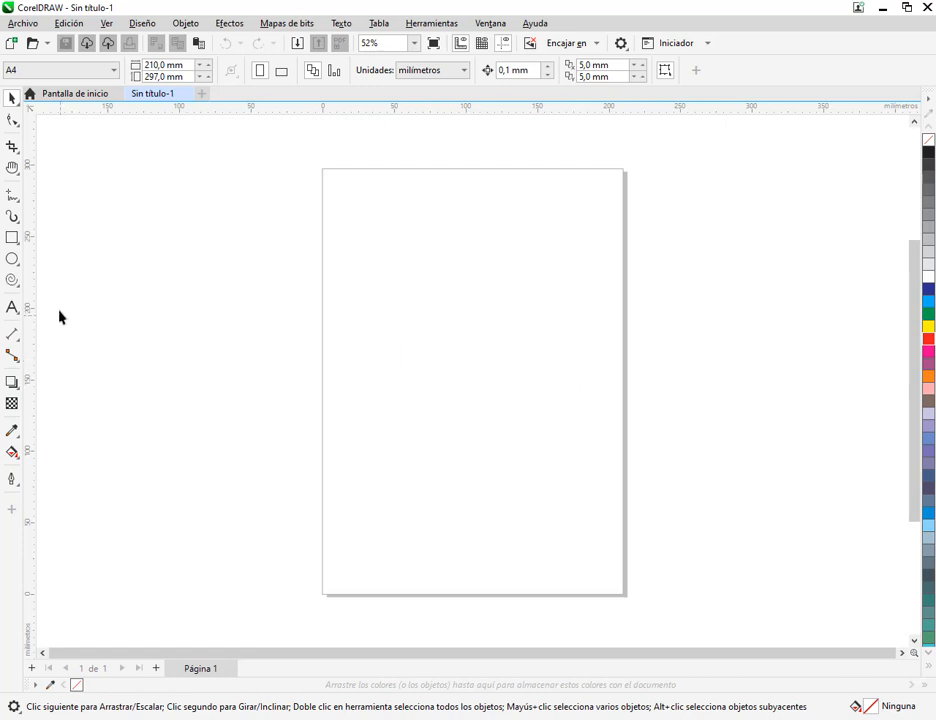
Try out a three-sided polygon about 65 mm wide and 58 mm high on the page, and delete it
{"action": "left_click", "coordinate": [20, 285]}
{"action": "left_click", "coordinate": [27, 282]}
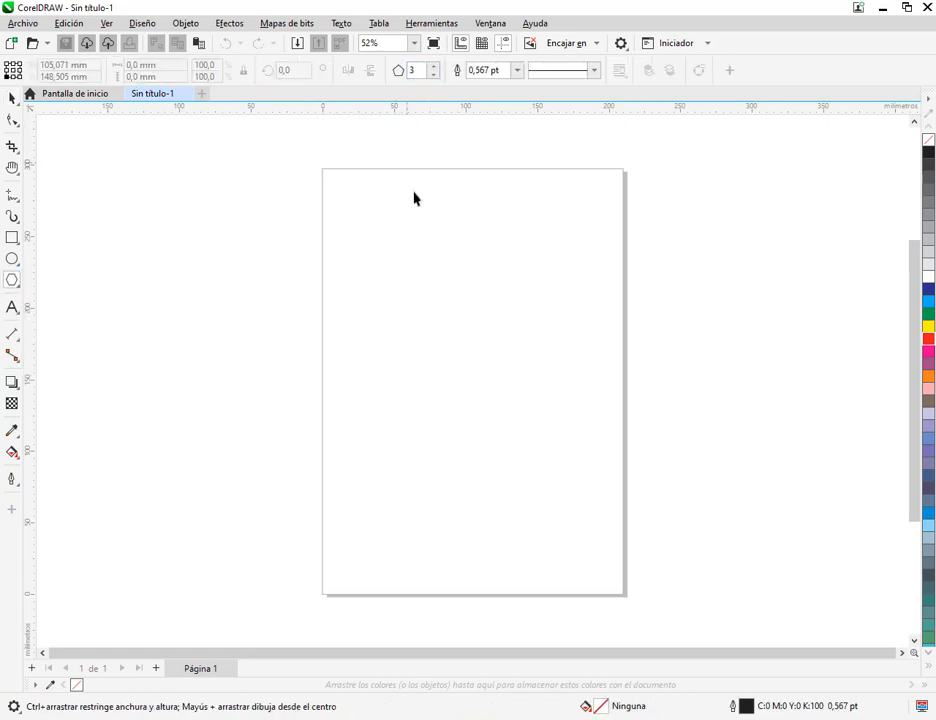
{"action": "left_click_drag", "start_coordinate": [416, 238], "coordinate": [526, 362]}
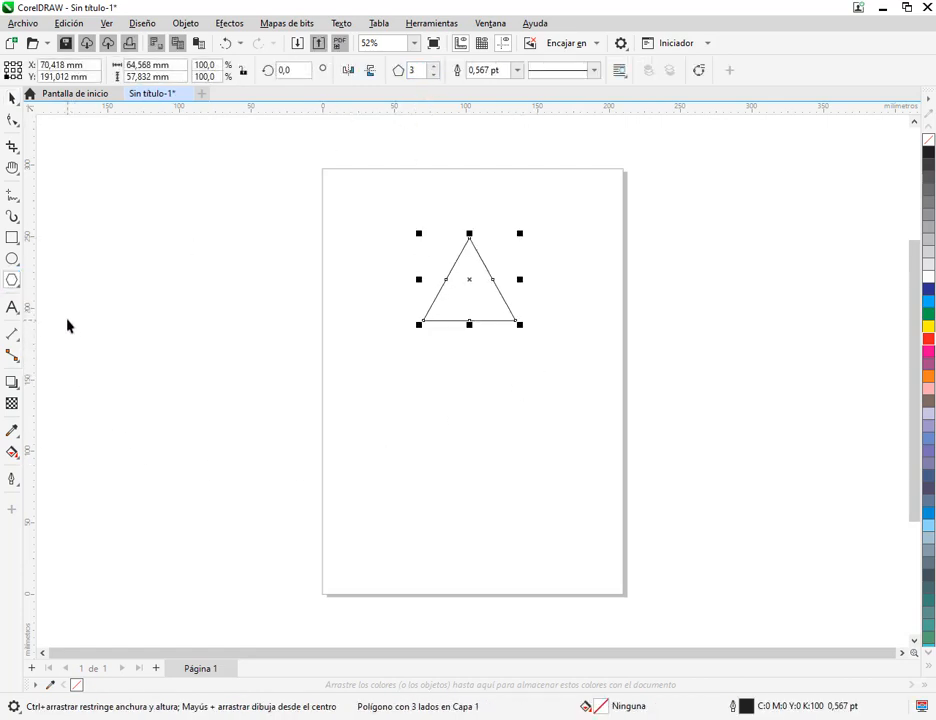
{"action": "left_click", "coordinate": [11, 97]}
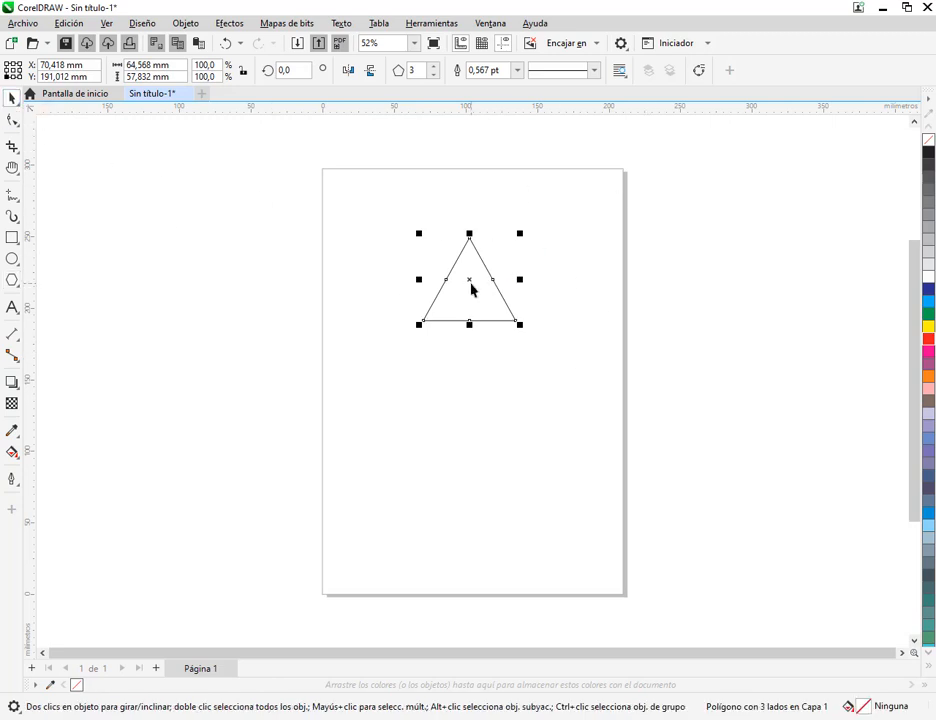
{"action": "left_click_drag", "start_coordinate": [471, 285], "coordinate": [479, 316]}
{"action": "left_click", "coordinate": [566, 285]}
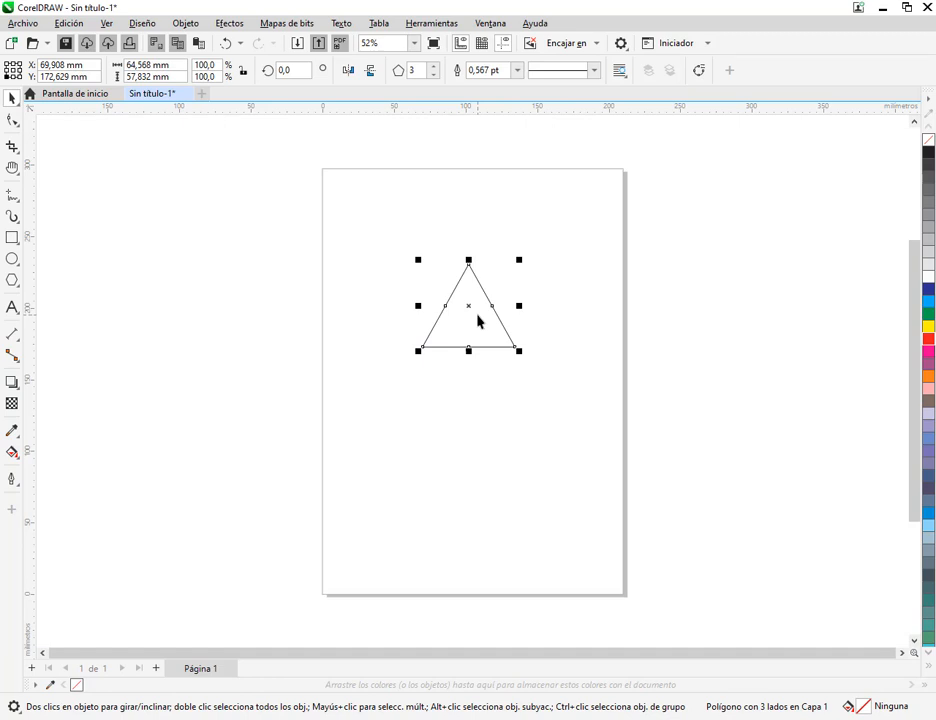
{"action": "key", "text": "Delete"}
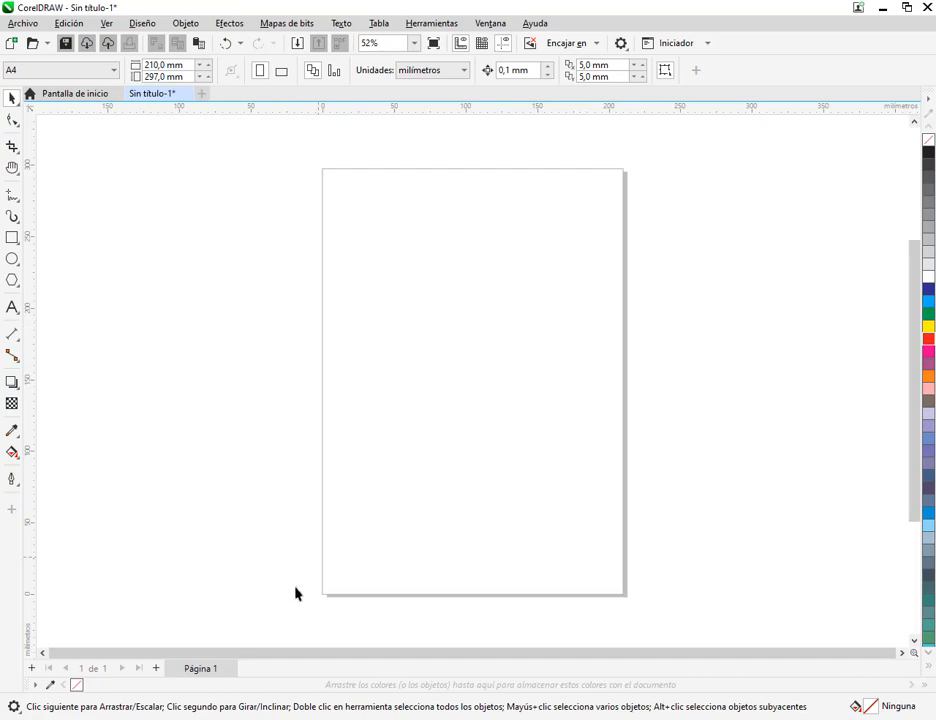
Switch to Chrome, search Google in a new tab for homero simpson images and preview the Infobae picture
{"action": "left_click", "coordinate": [200, 719]}
{"action": "left_click", "coordinate": [112, 684]}
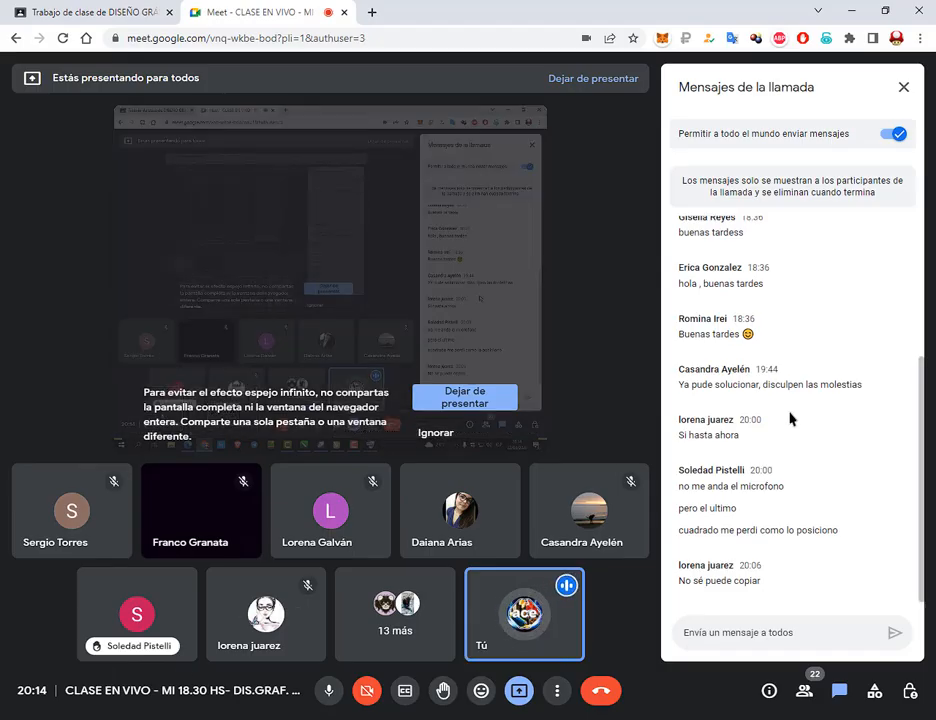
{"action": "left_click", "coordinate": [372, 12]}
{"action": "type", "text": "homero"}
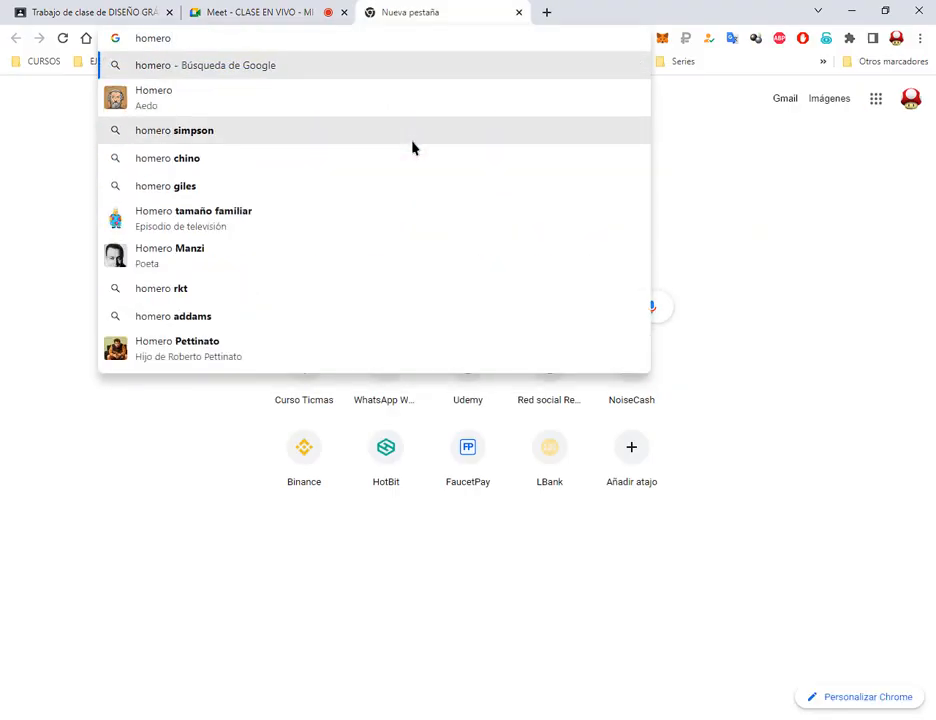
{"action": "left_click", "coordinate": [410, 143]}
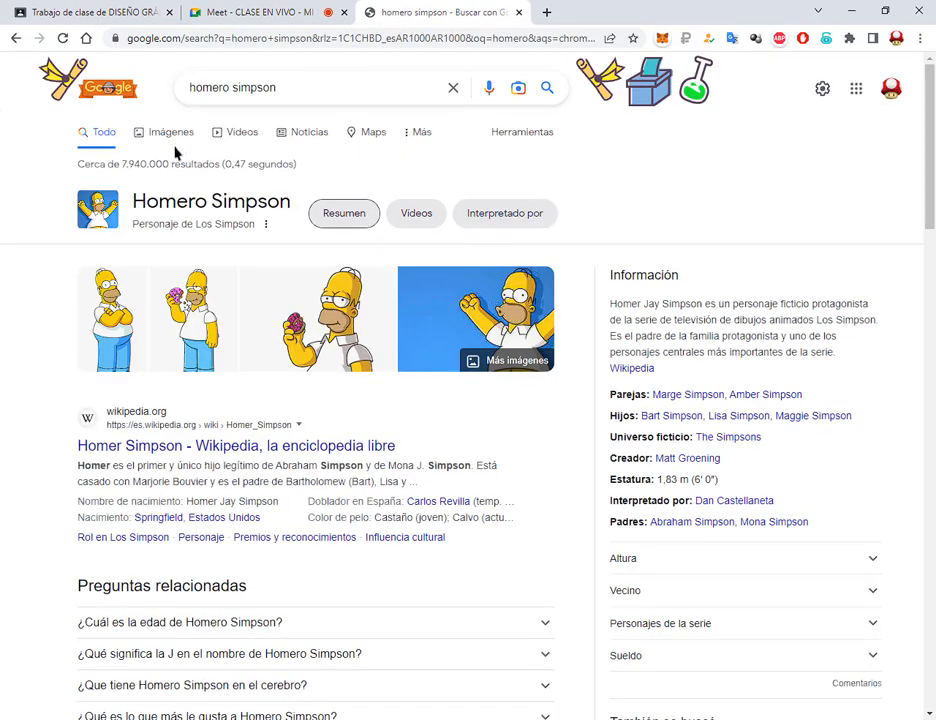
{"action": "left_click", "coordinate": [515, 360]}
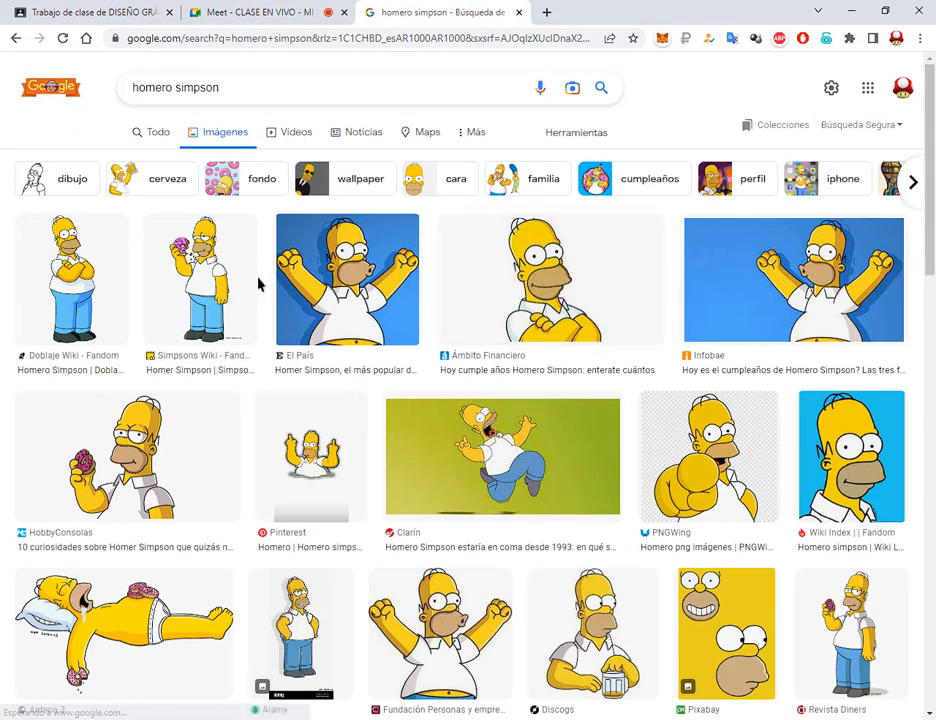
{"action": "left_click", "coordinate": [800, 228]}
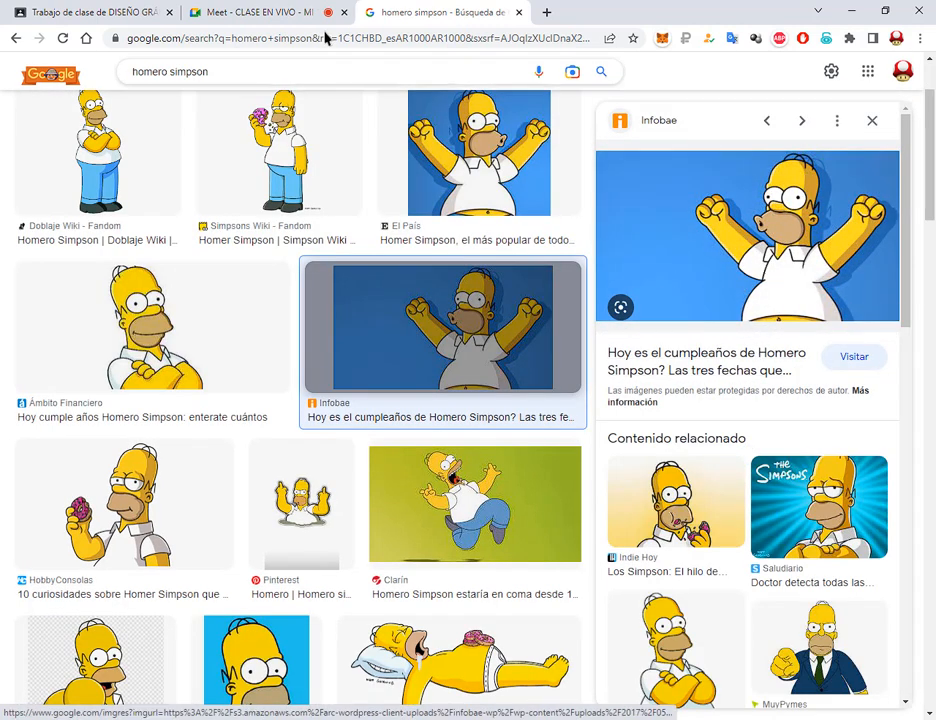
Change the image search to lisa simpson, check the Wikipedia and StickPNG pictures, and preview the full-body Wikipedia one
{"action": "double_click", "coordinate": [166, 73]}
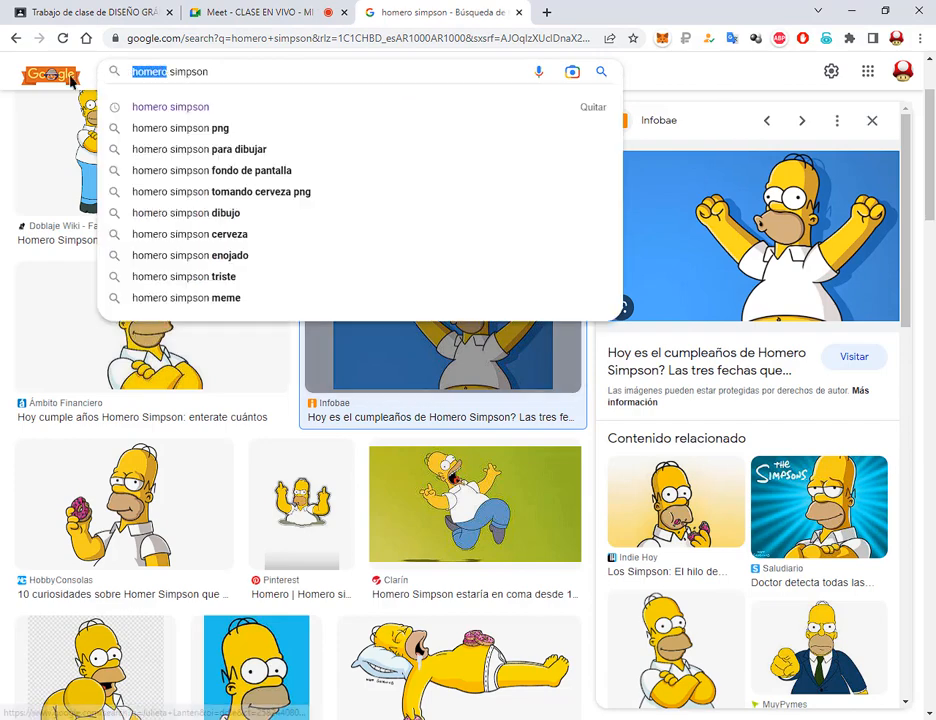
{"action": "type", "text": "lisa"}
{"action": "key", "text": "Return"}
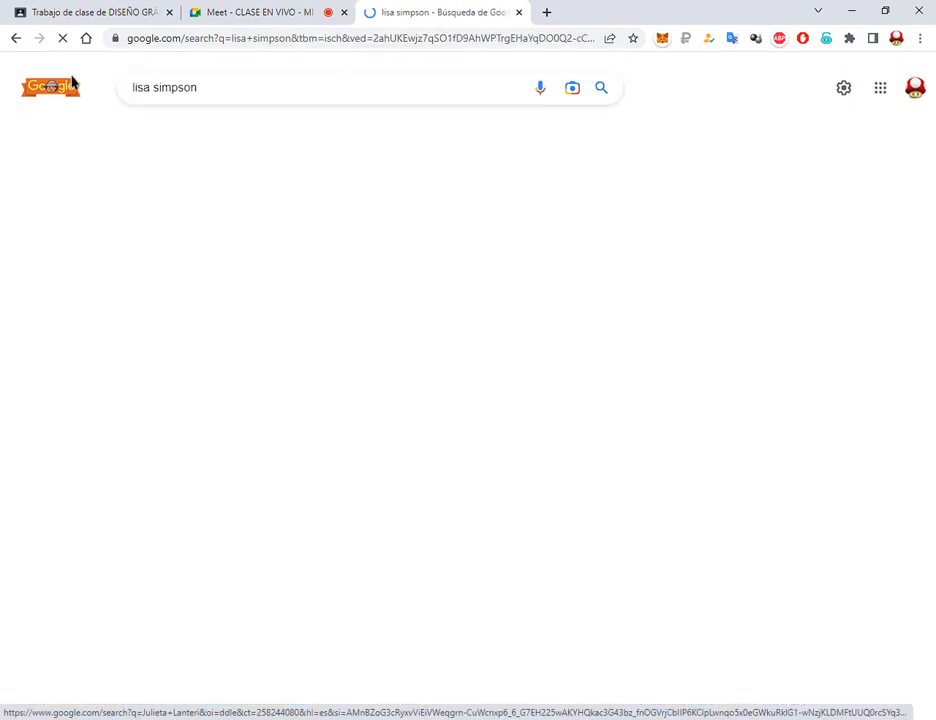
{"action": "left_click", "coordinate": [115, 250]}
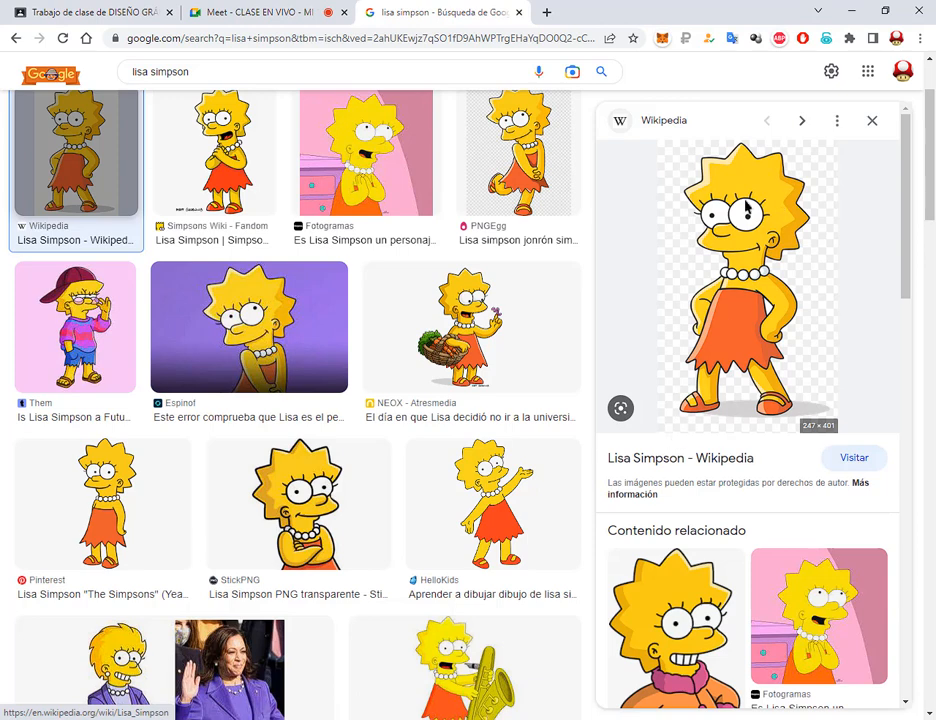
{"action": "left_click", "coordinate": [760, 250]}
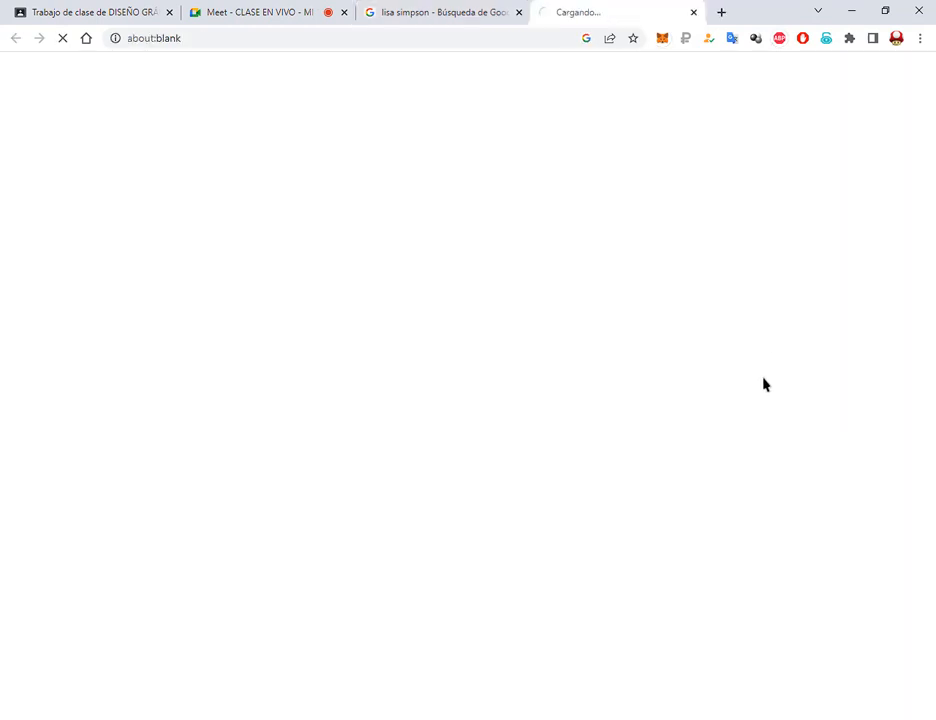
{"action": "left_click", "coordinate": [505, 8]}
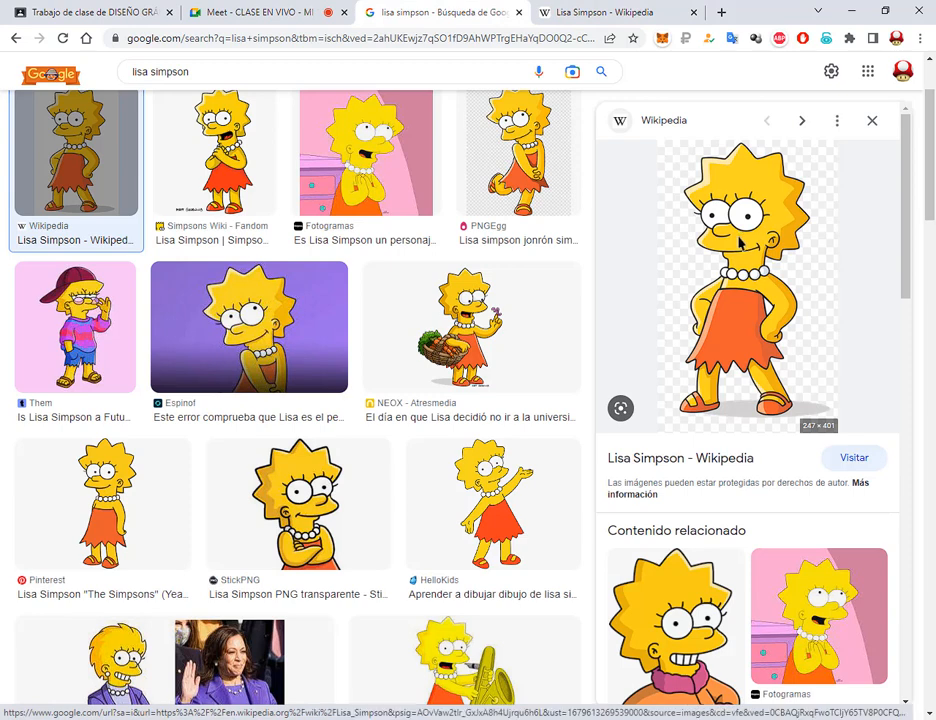
{"action": "left_click", "coordinate": [362, 536]}
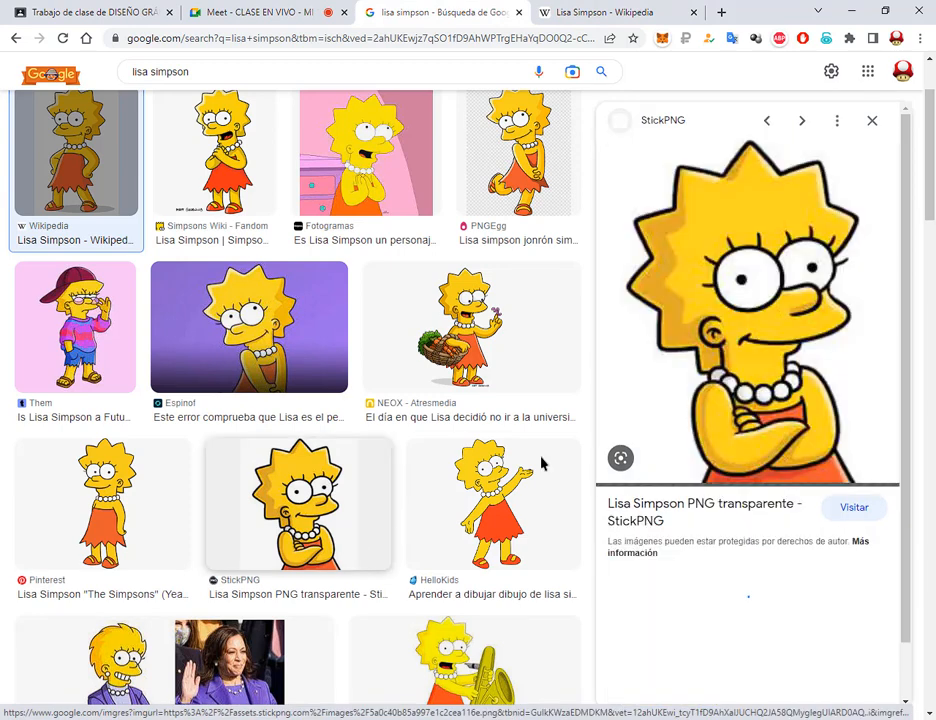
{"action": "left_click", "coordinate": [138, 135]}
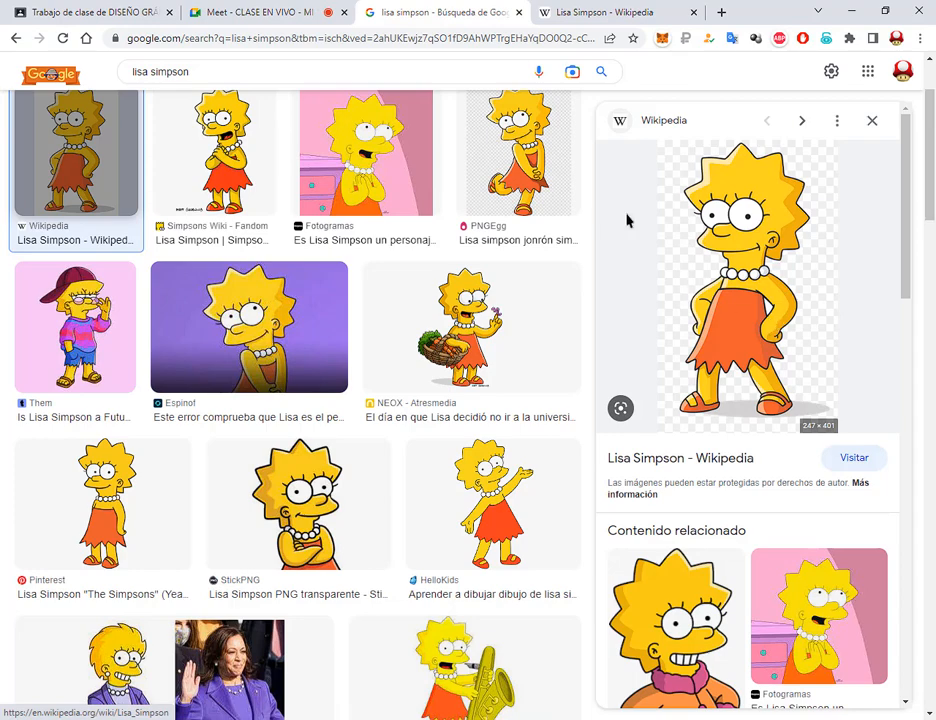
{"action": "left_click", "coordinate": [295, 10]}
{"action": "left_click", "coordinate": [460, 10]}
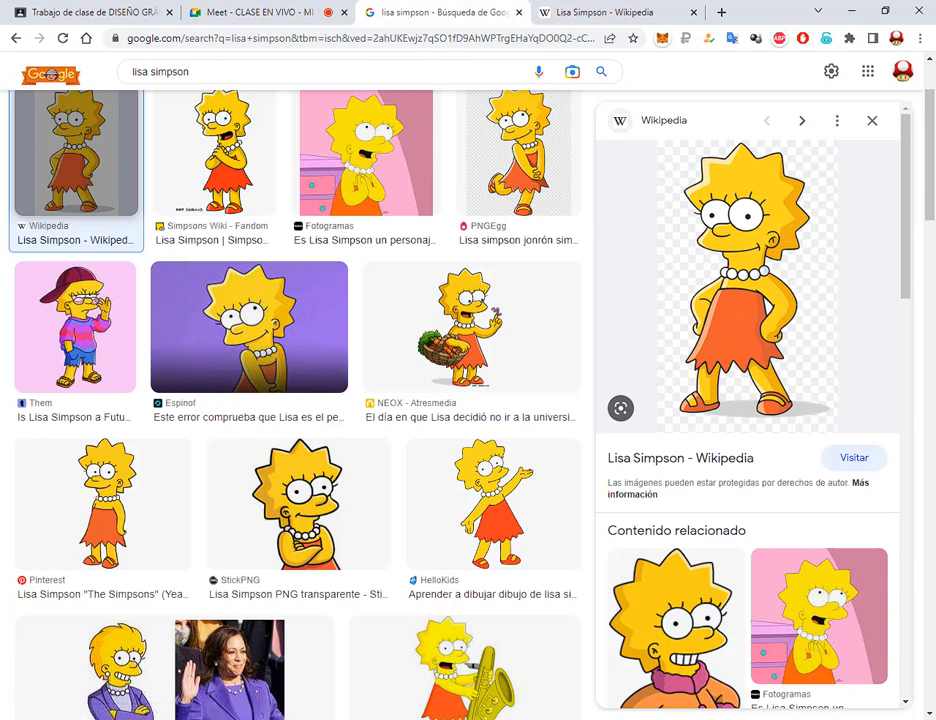
{"action": "key", "text": "alt+Tab"}
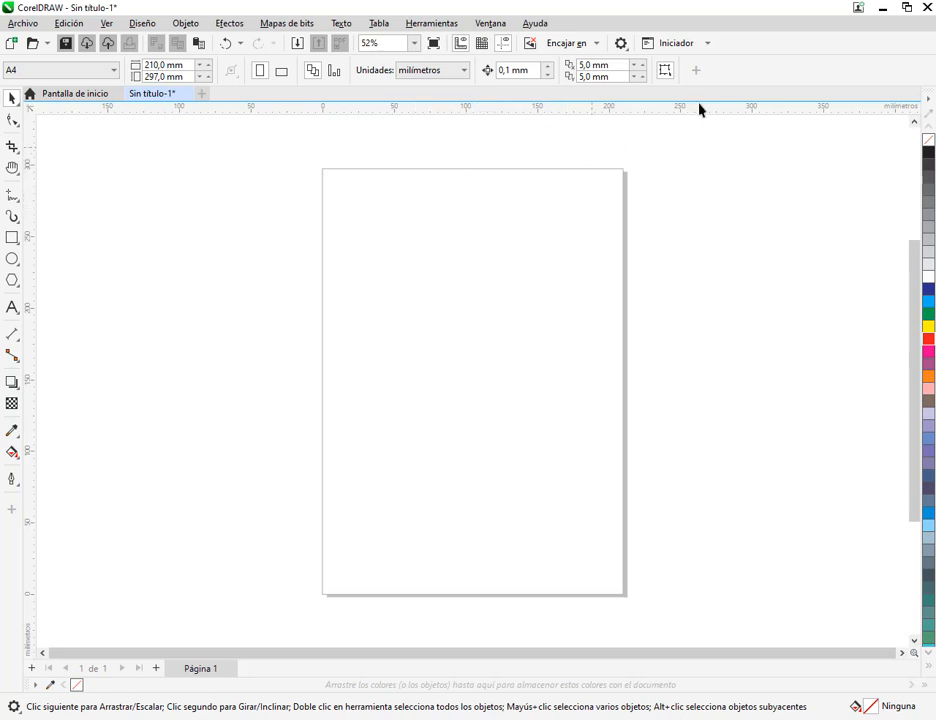
{"action": "left_click", "coordinate": [884, 8]}
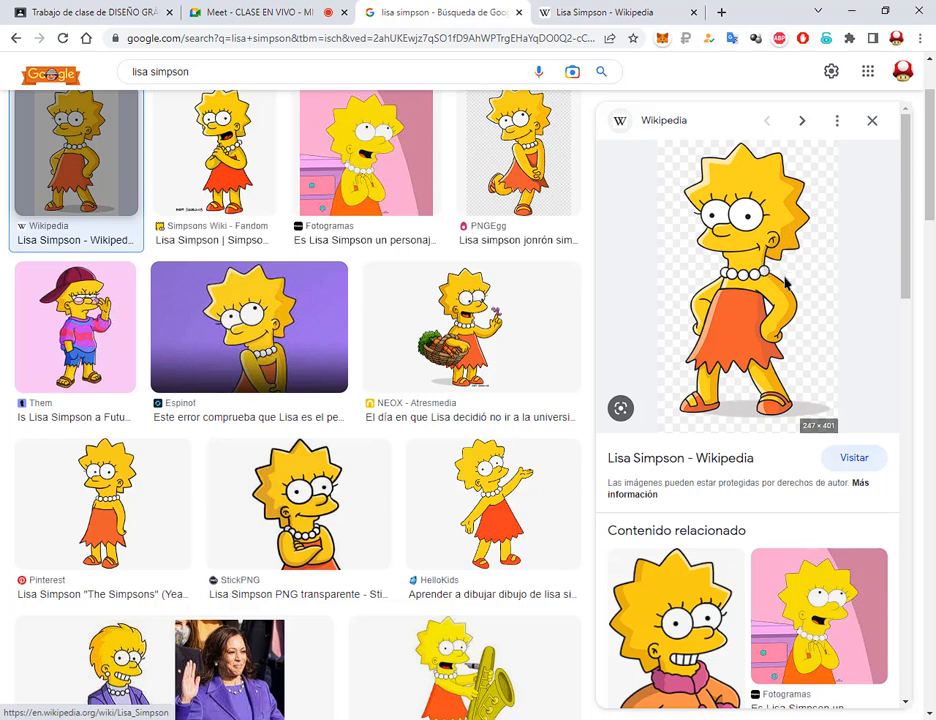
Save the previewed Wikipedia image of Lisa Simpson to the Desktop as Lisa_Simpson.png
{"action": "right_click", "coordinate": [743, 233]}
{"action": "left_click", "coordinate": [776, 388]}
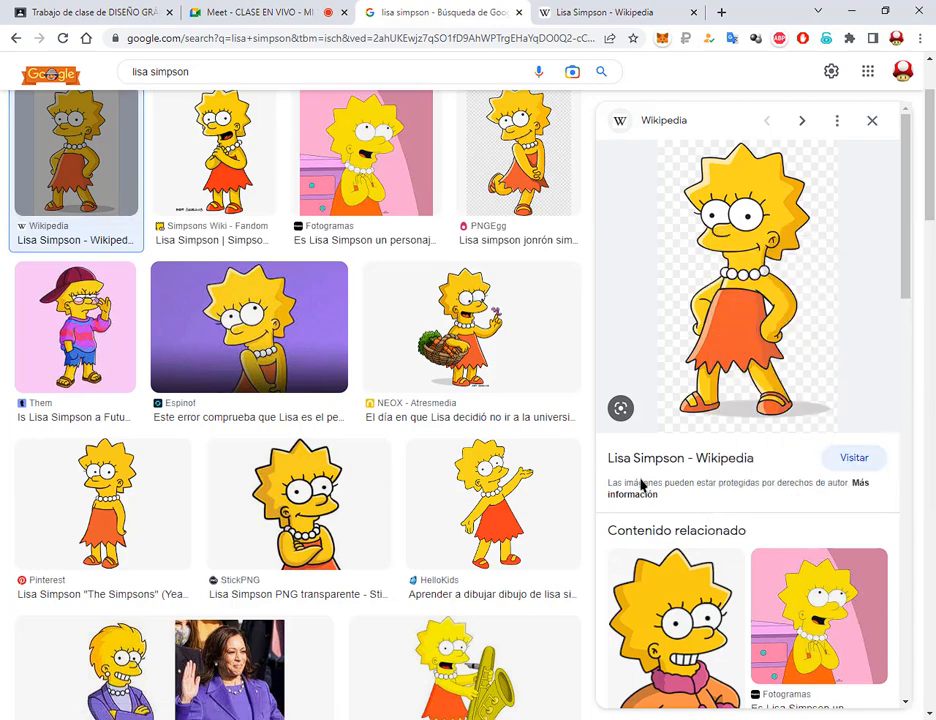
{"action": "left_click", "coordinate": [702, 627]}
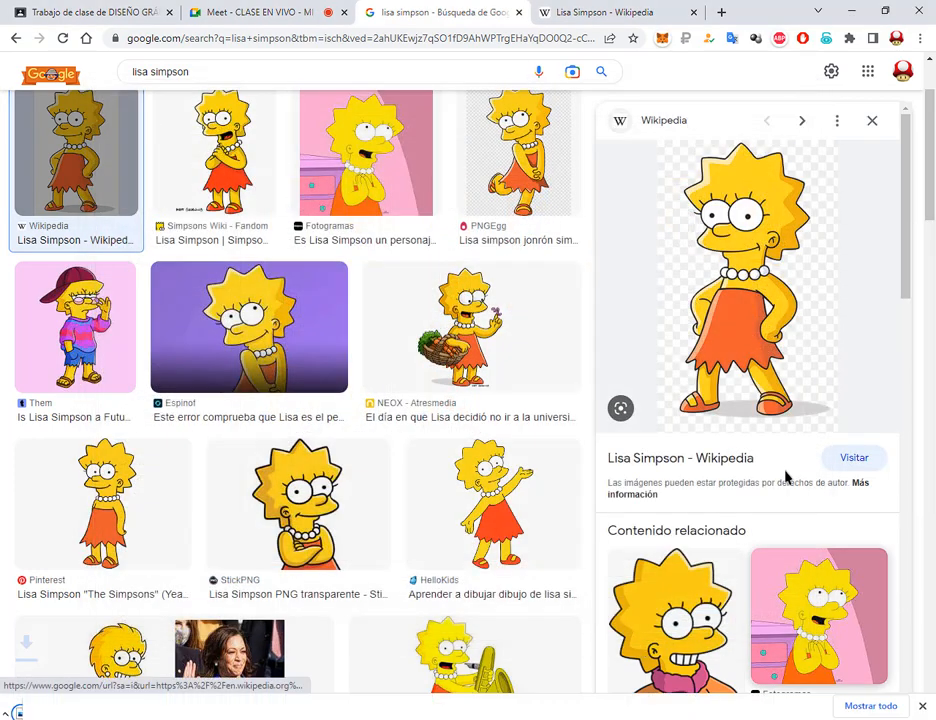
Try pasting a copy of the Wikipedia Lisa image outside the page in CorelDRAW, and delete the pasted bitmap
{"action": "right_click", "coordinate": [710, 283]}
{"action": "left_click", "coordinate": [767, 448]}
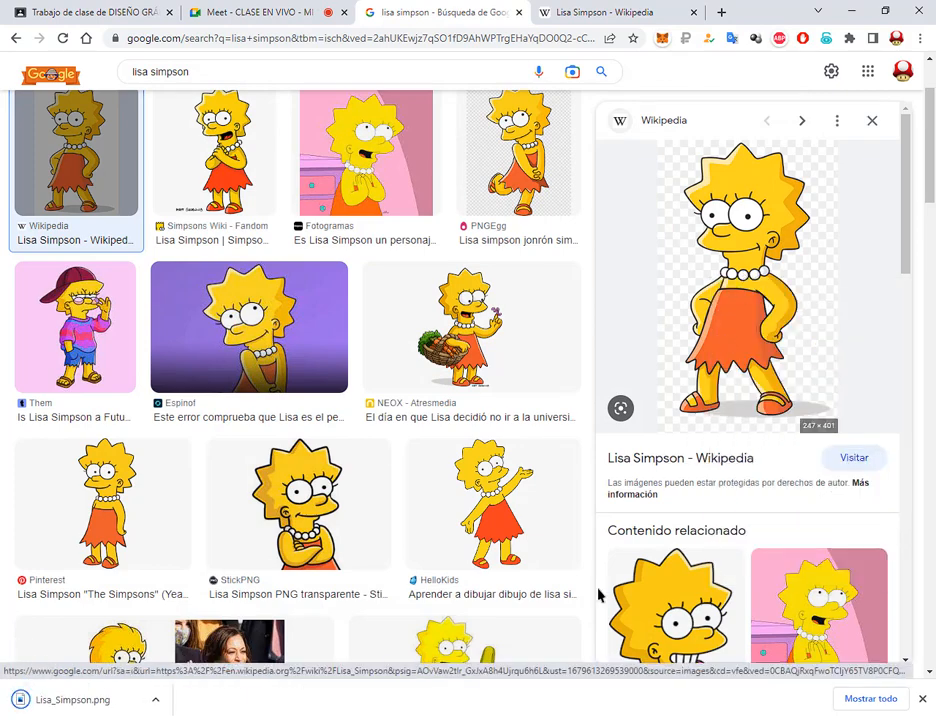
{"action": "key", "text": "alt+Tab"}
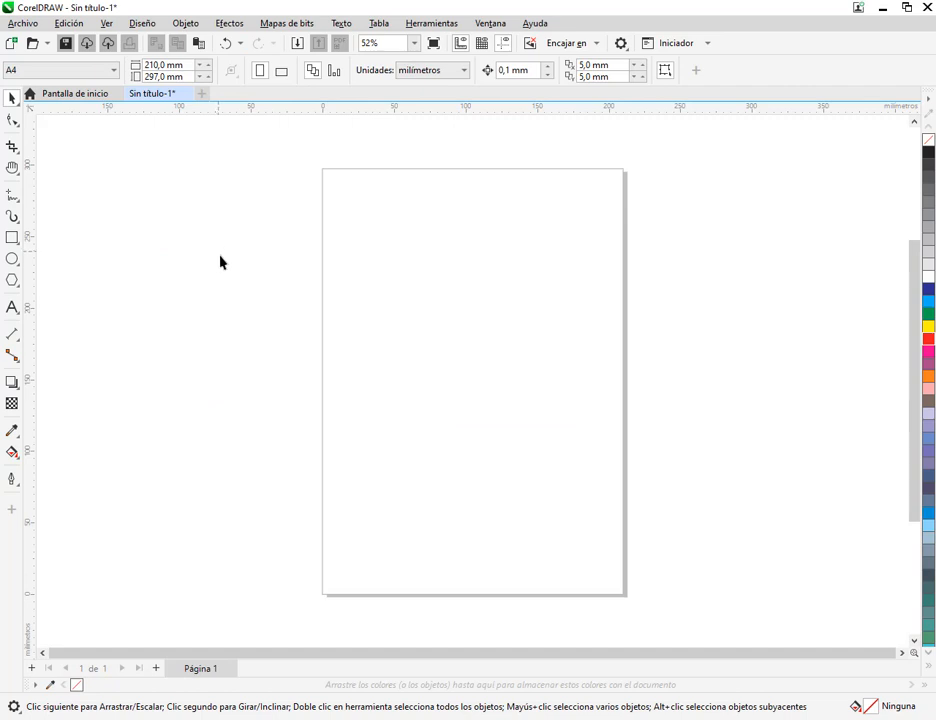
{"action": "key", "text": "ctrl+v"}
{"action": "left_click_drag", "start_coordinate": [449, 342], "coordinate": [155, 262]}
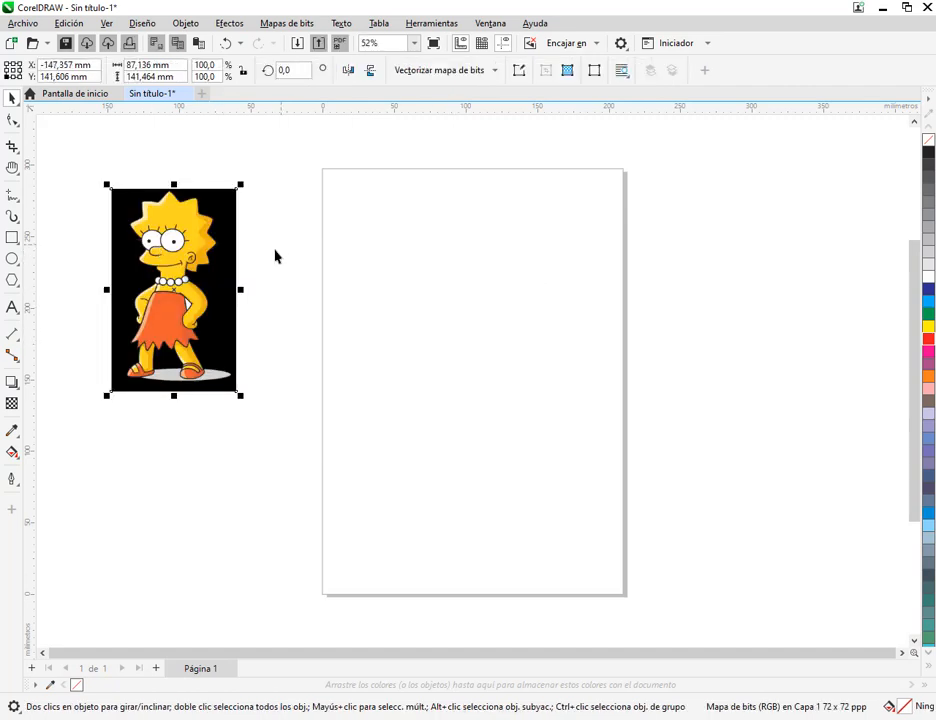
{"action": "left_click", "coordinate": [264, 274]}
{"action": "left_click", "coordinate": [206, 288]}
{"action": "key", "text": "Delete"}
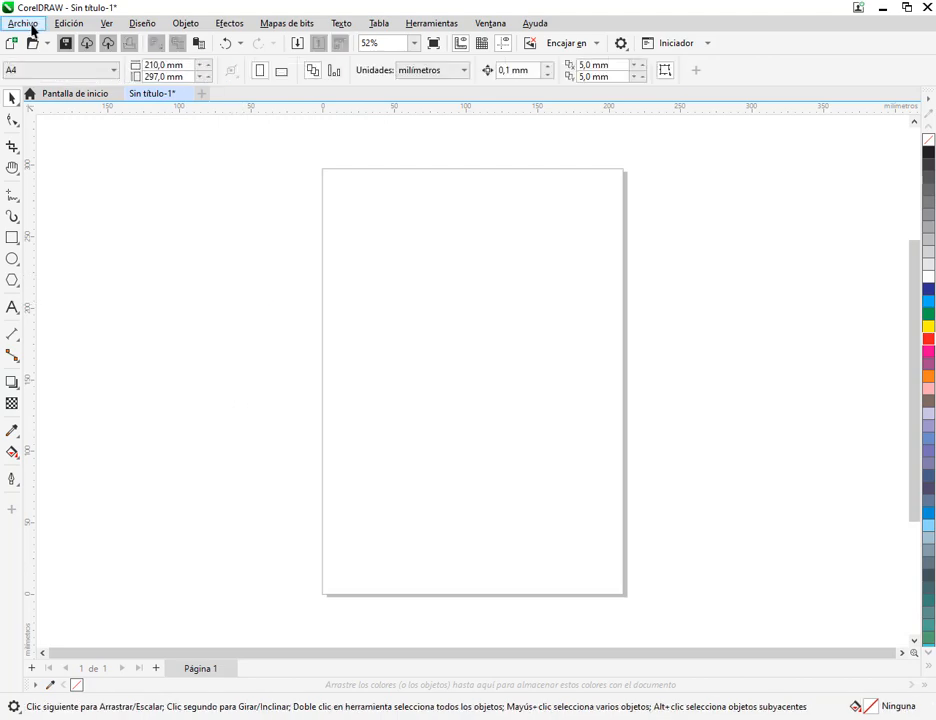
Import Lisa_Simpson.png from the Desktop to the left of the A4 page and scale it proportionally to about 113 × 184 mm
{"action": "left_click", "coordinate": [25, 23]}
{"action": "left_click", "coordinate": [48, 267]}
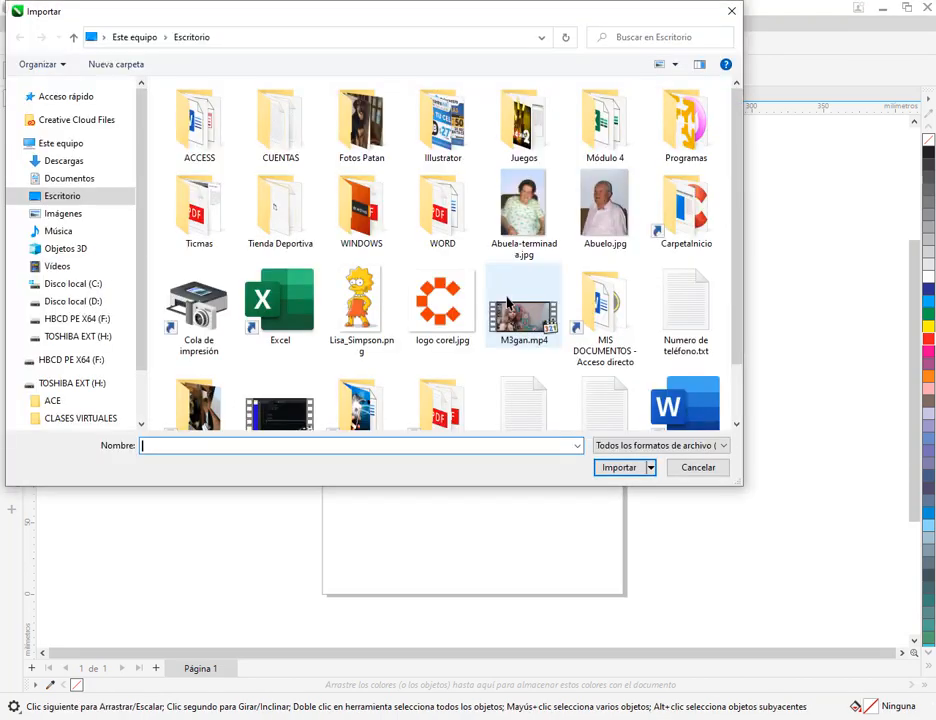
{"action": "double_click", "coordinate": [361, 300]}
{"action": "left_click", "coordinate": [141, 219]}
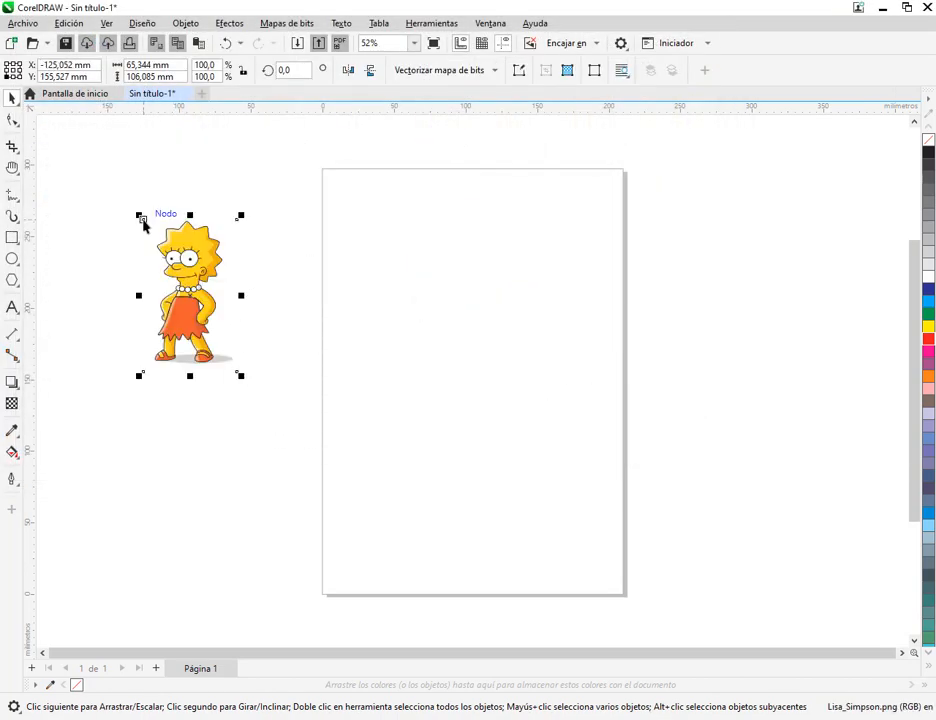
{"action": "left_click", "coordinate": [189, 282]}
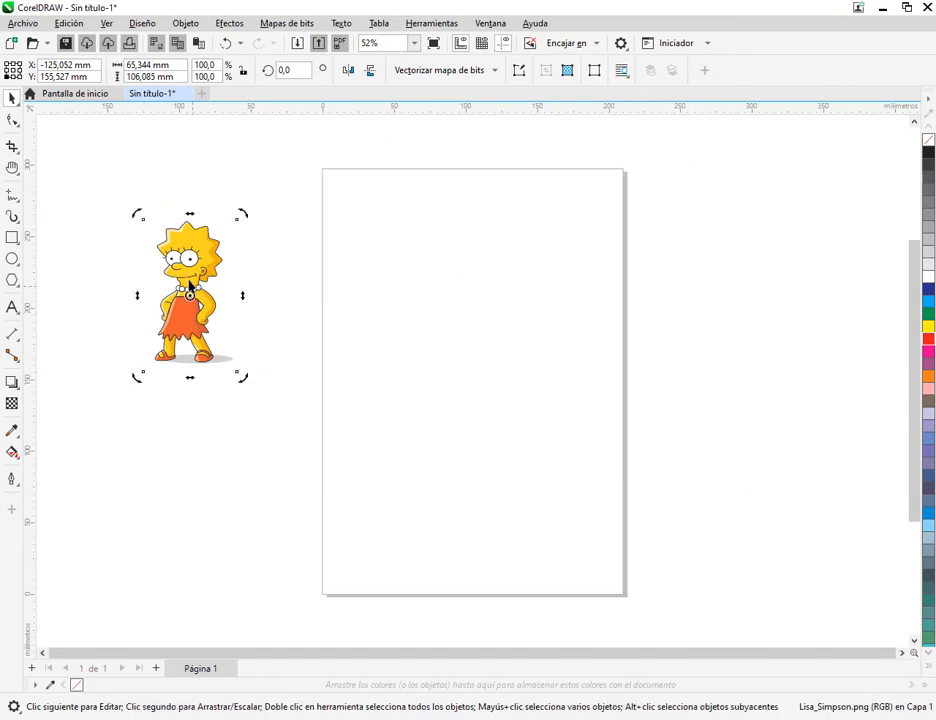
{"action": "left_click", "coordinate": [189, 282]}
{"action": "left_click_drag", "start_coordinate": [242, 376], "coordinate": [311, 488]}
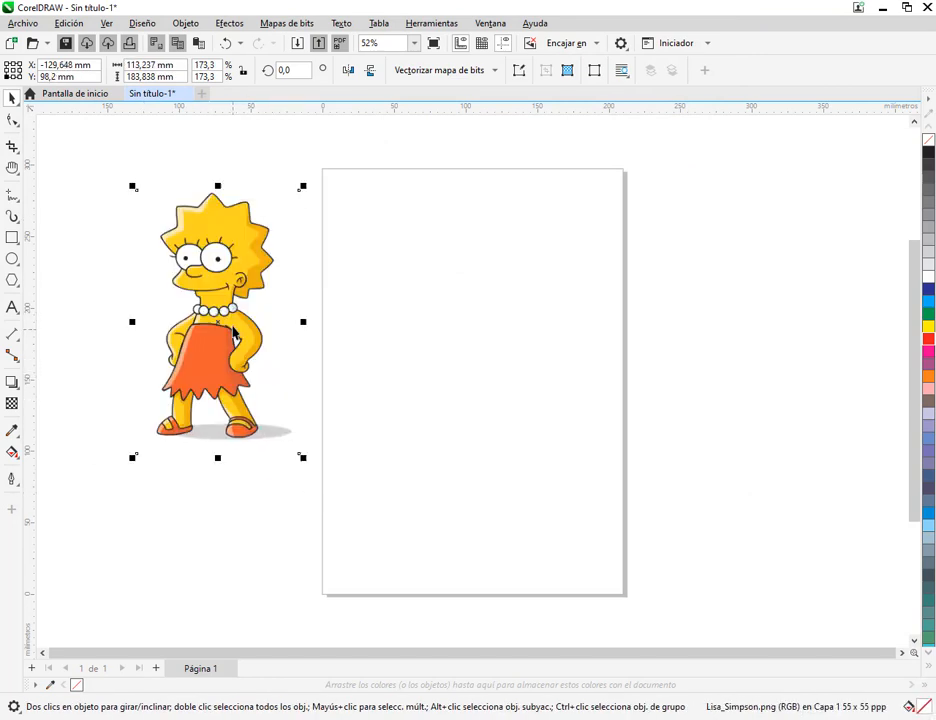
{"action": "left_click", "coordinate": [334, 242]}
Apply a uniform transparency of 68 to the imported Lisa Simpson image
{"action": "scroll", "coordinate": [217, 293], "scroll_direction": "up", "scroll_amount": 2}
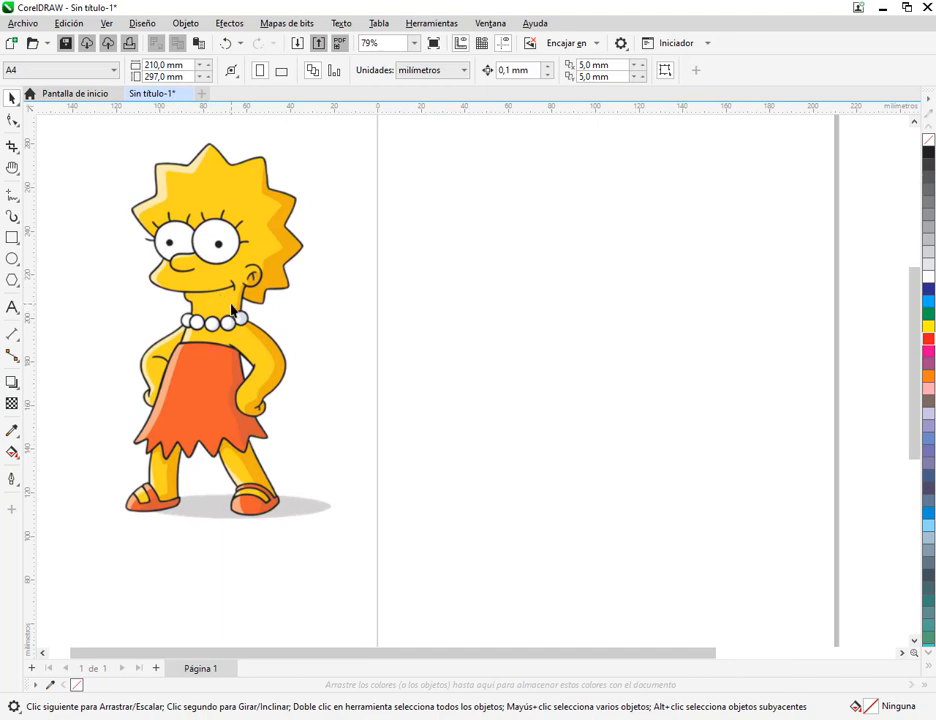
{"action": "scroll", "coordinate": [200, 240], "scroll_direction": "up", "scroll_amount": 5}
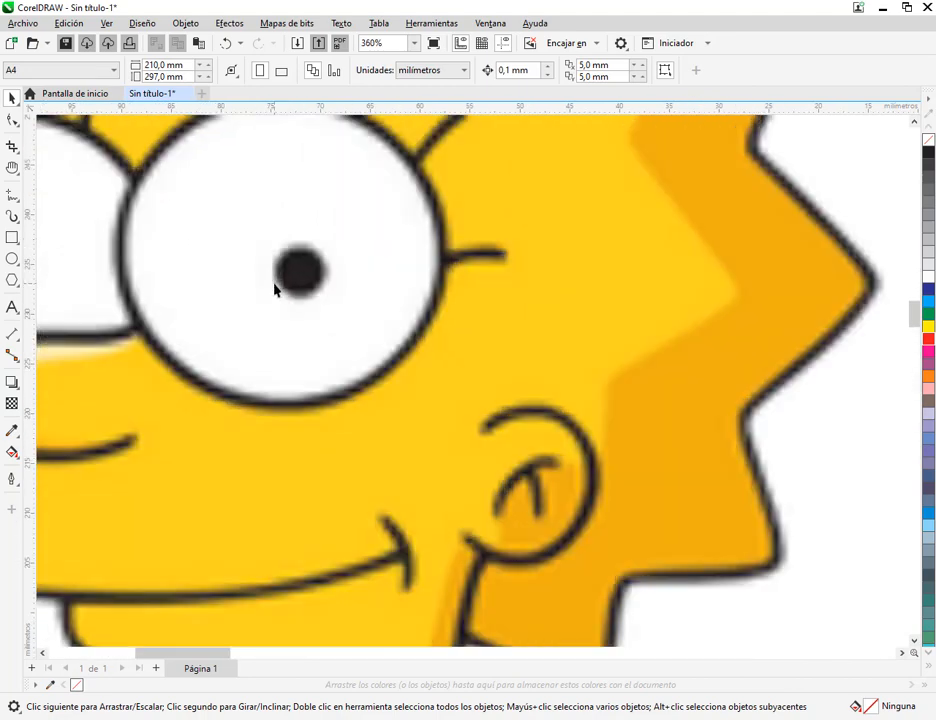
{"action": "scroll", "coordinate": [295, 270], "scroll_direction": "up", "scroll_amount": 1}
{"action": "scroll", "coordinate": [303, 243], "scroll_direction": "down", "scroll_amount": 3}
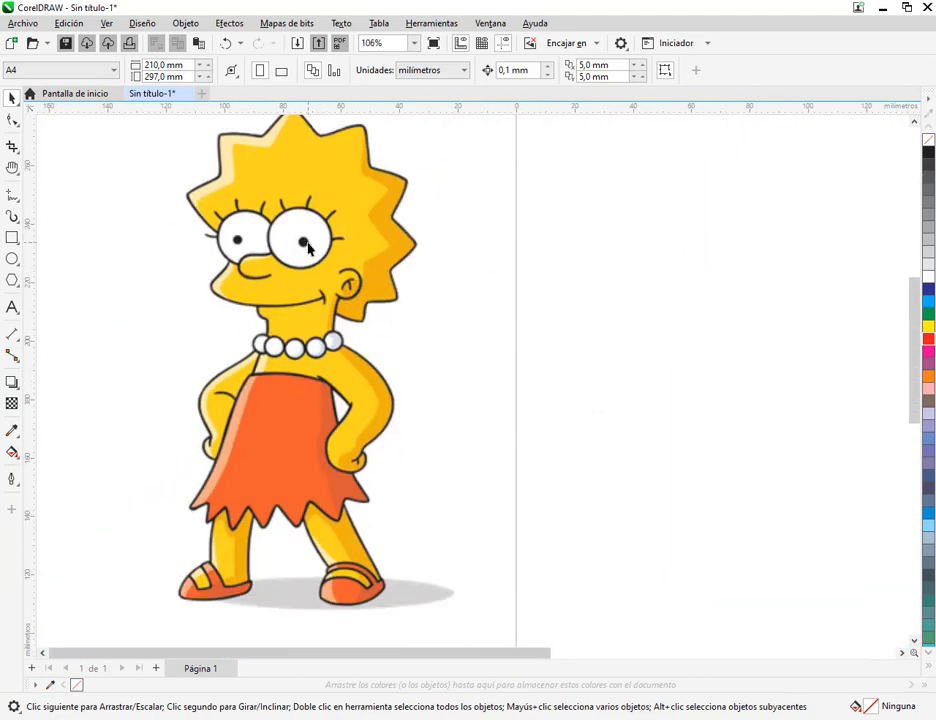
{"action": "left_click_drag", "start_coordinate": [304, 342], "coordinate": [350, 339]}
{"action": "left_click", "coordinate": [339, 264]}
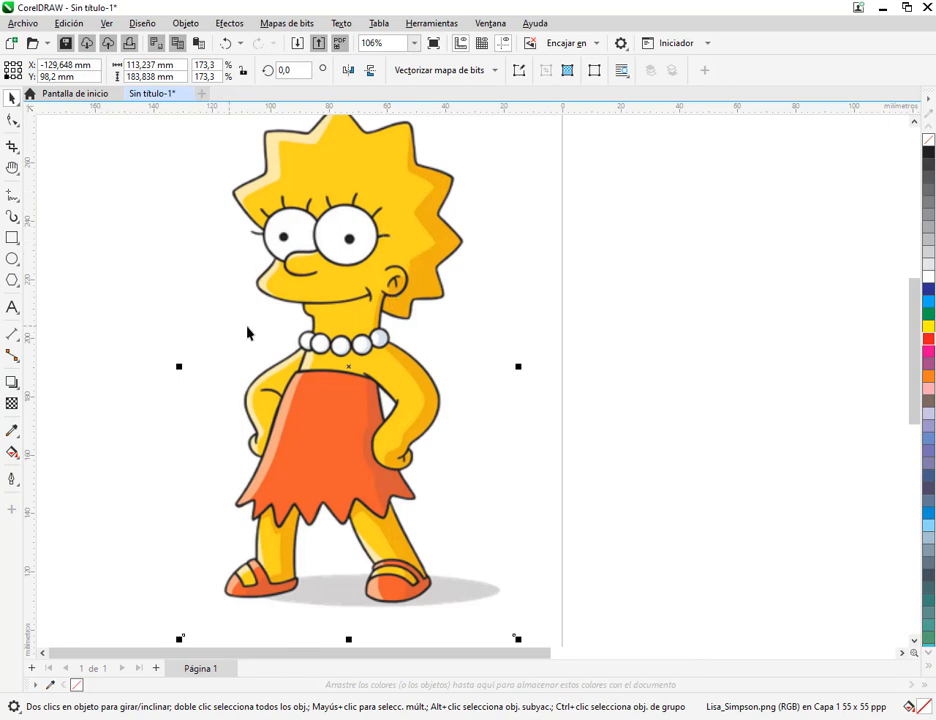
{"action": "scroll", "coordinate": [322, 295], "scroll_direction": "down", "scroll_amount": 1}
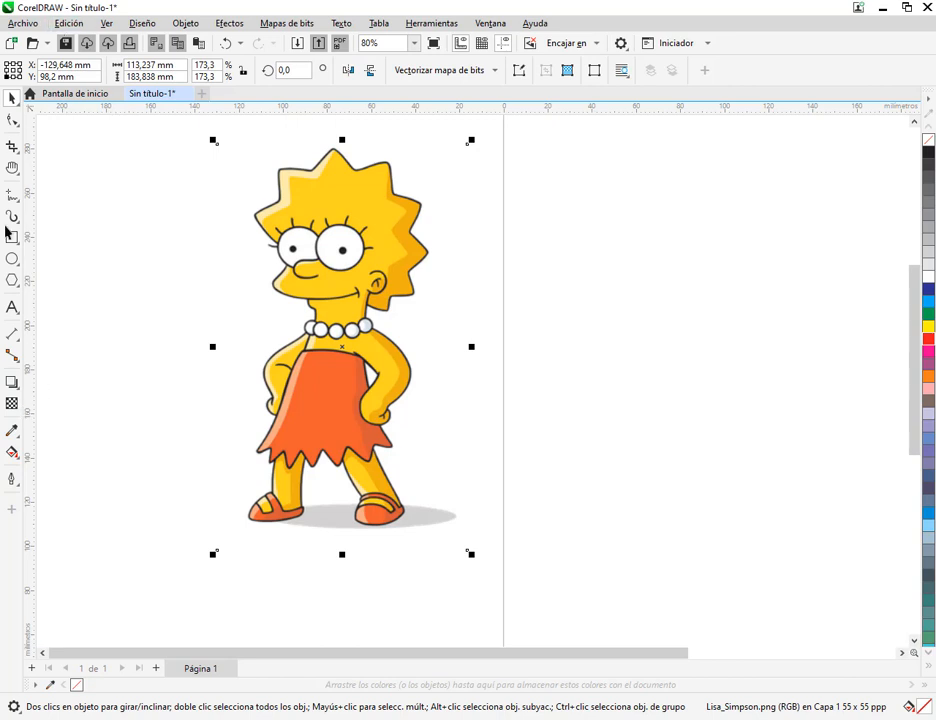
{"action": "left_click", "coordinate": [14, 405]}
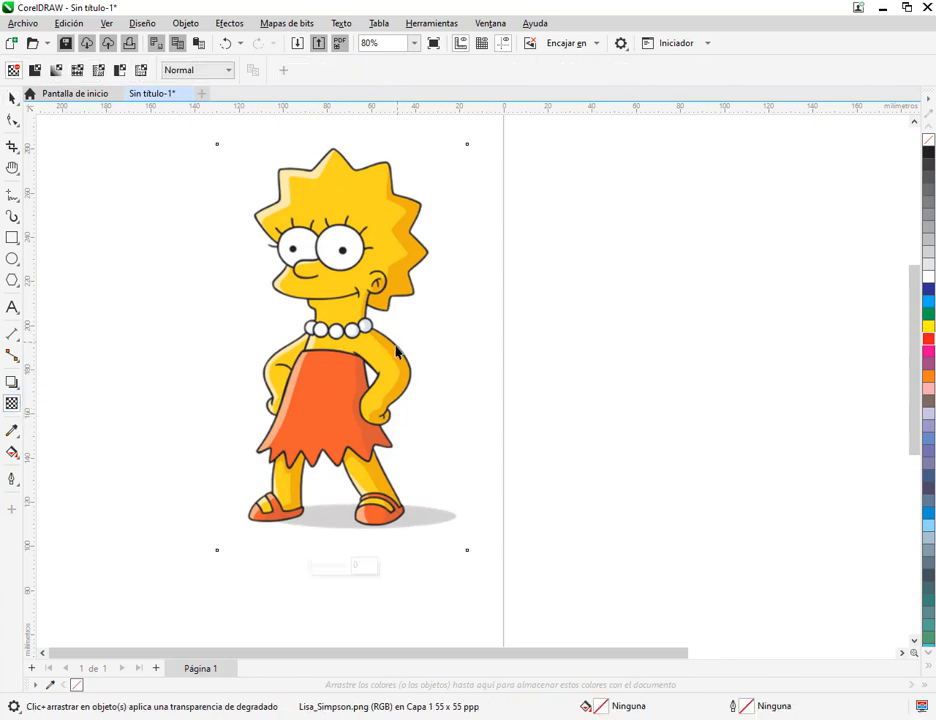
{"action": "left_click", "coordinate": [216, 76]}
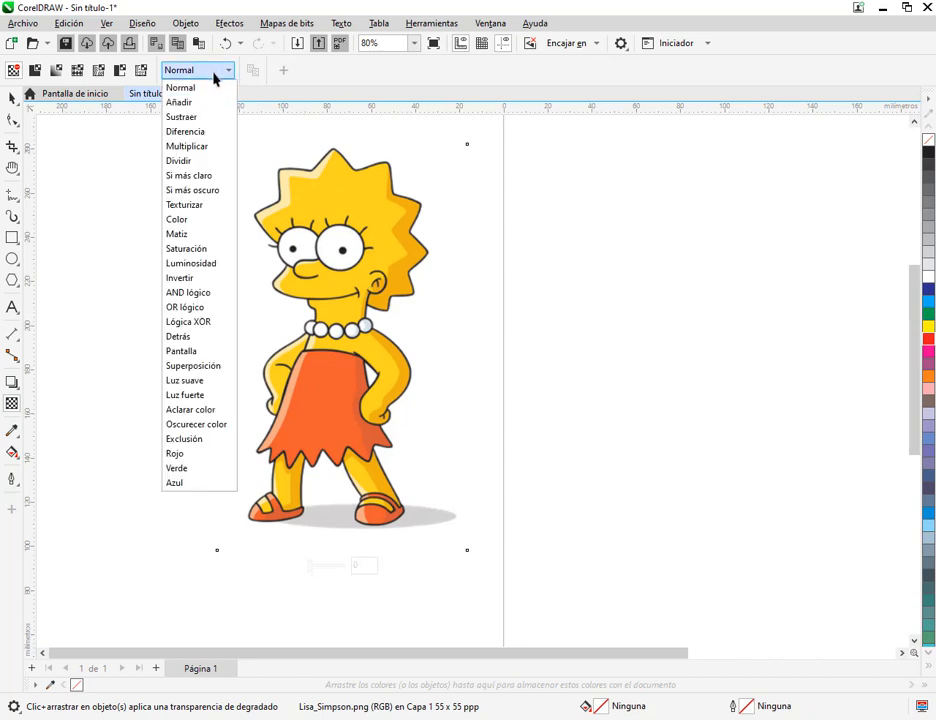
{"action": "left_click", "coordinate": [35, 72]}
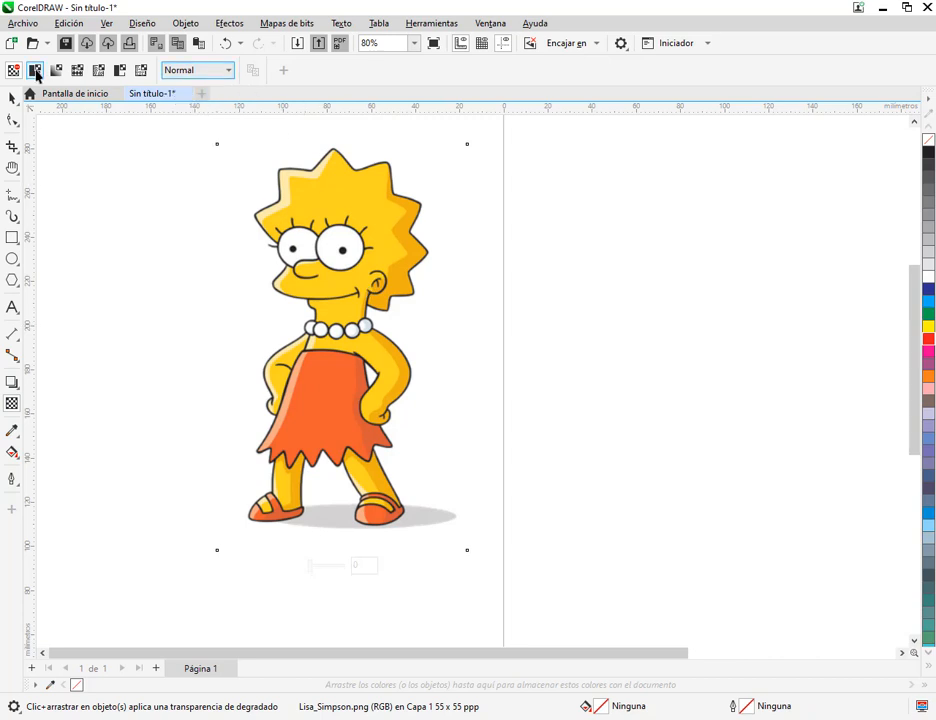
{"action": "left_click", "coordinate": [35, 72]}
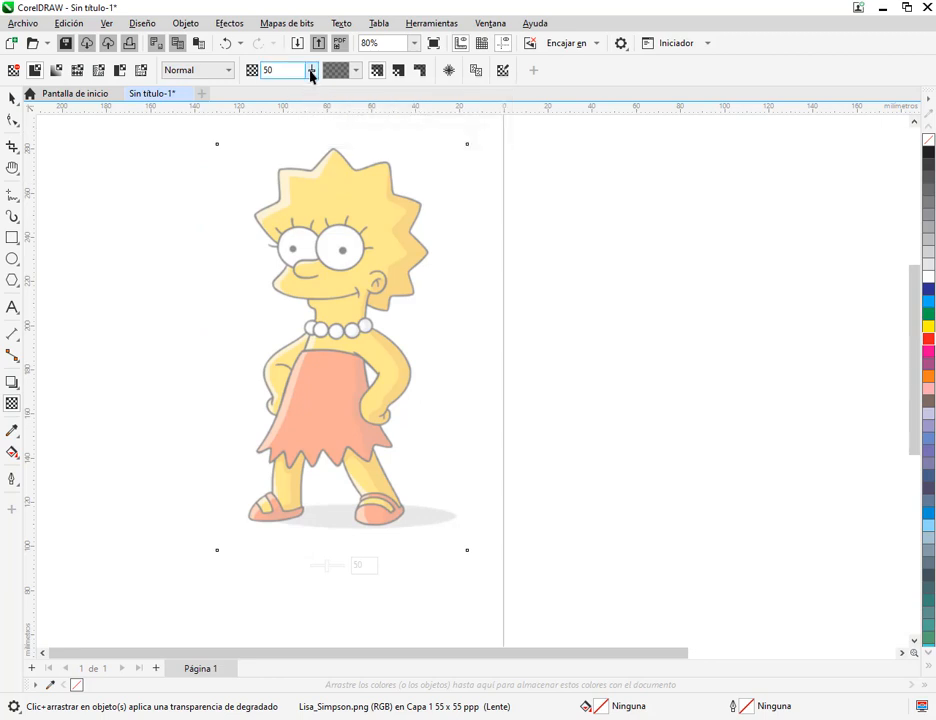
{"action": "mouse_move", "coordinate": [311, 75]}
{"action": "left_mouse_down"}
{"action": "mouse_move", "coordinate": [307, 88]}
{"action": "mouse_move", "coordinate": [285, 89]}
{"action": "mouse_move", "coordinate": [351, 92]}
{"action": "mouse_move", "coordinate": [311, 79]}
{"action": "mouse_move", "coordinate": [298, 89]}
{"action": "left_mouse_up"}
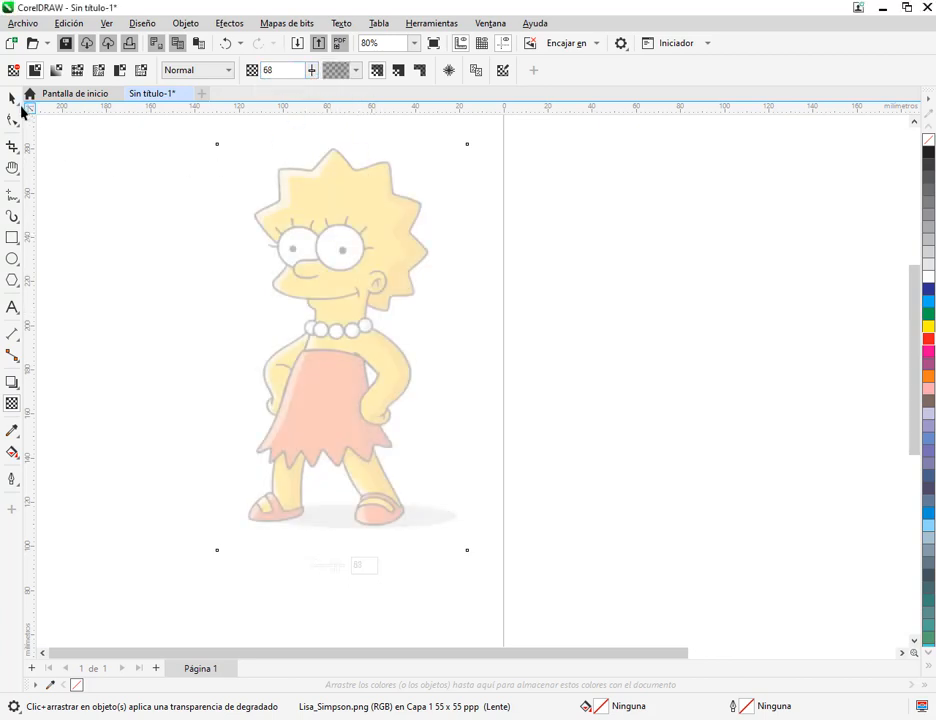
Switch to CorelDRAW X5 and import Lisa_Simpson.png onto the landscape A4 page at about 106 × 172 mm
{"action": "left_click", "coordinate": [13, 99]}
{"action": "left_click", "coordinate": [74, 164]}
{"action": "left_click", "coordinate": [350, 259]}
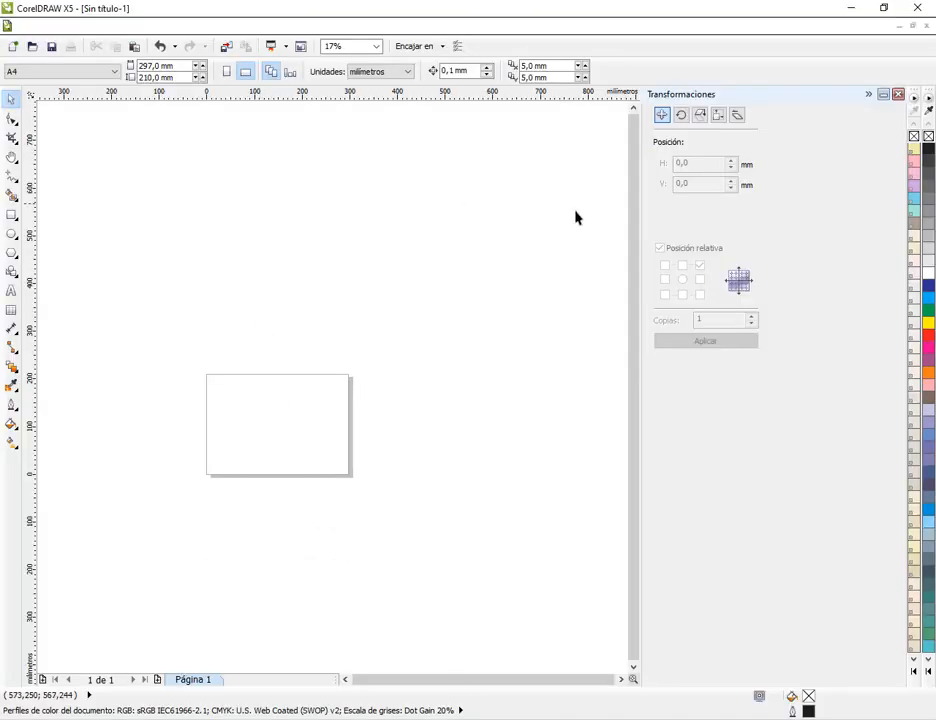
{"action": "scroll", "coordinate": [223, 439], "scroll_direction": "up", "scroll_amount": 4}
{"action": "scroll", "coordinate": [231, 436], "scroll_direction": "down", "scroll_amount": 1}
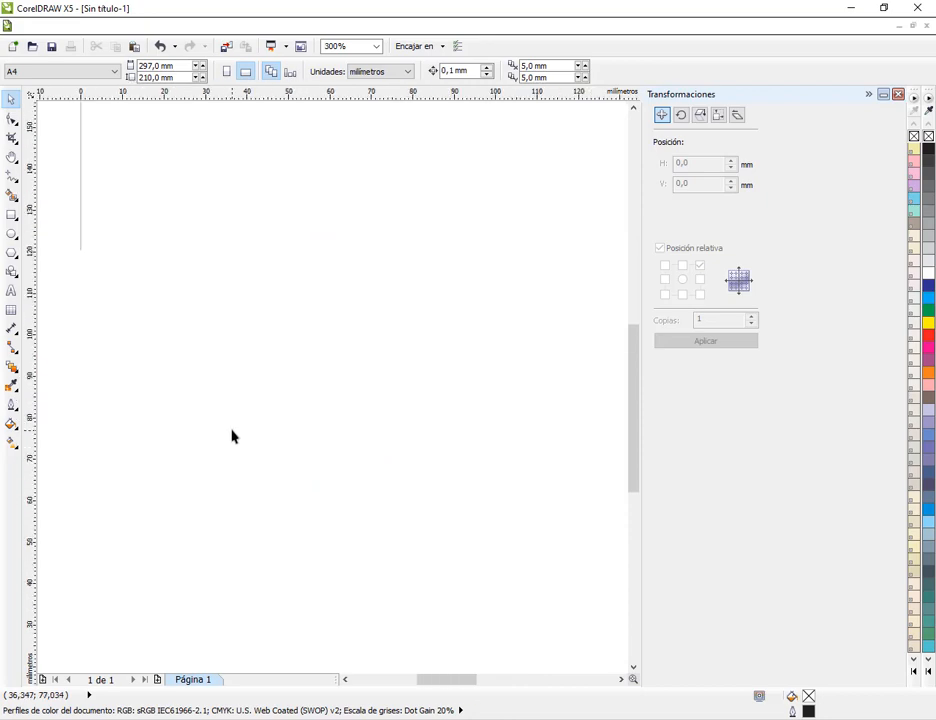
{"action": "scroll", "coordinate": [148, 377], "scroll_direction": "down", "scroll_amount": 1}
{"action": "left_click", "coordinate": [36, 26]}
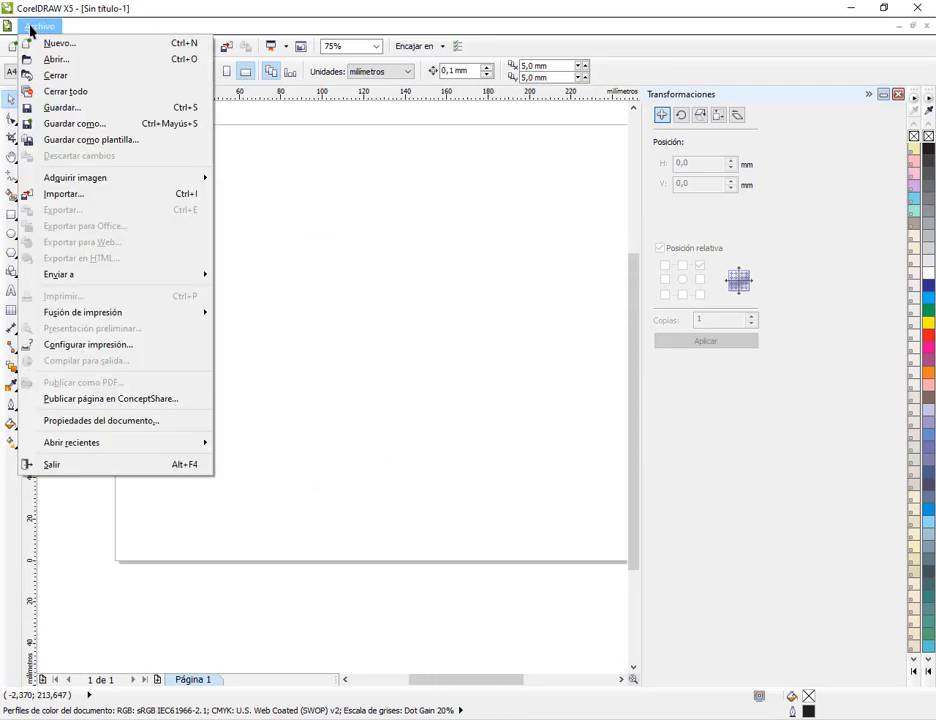
{"action": "left_click", "coordinate": [110, 195]}
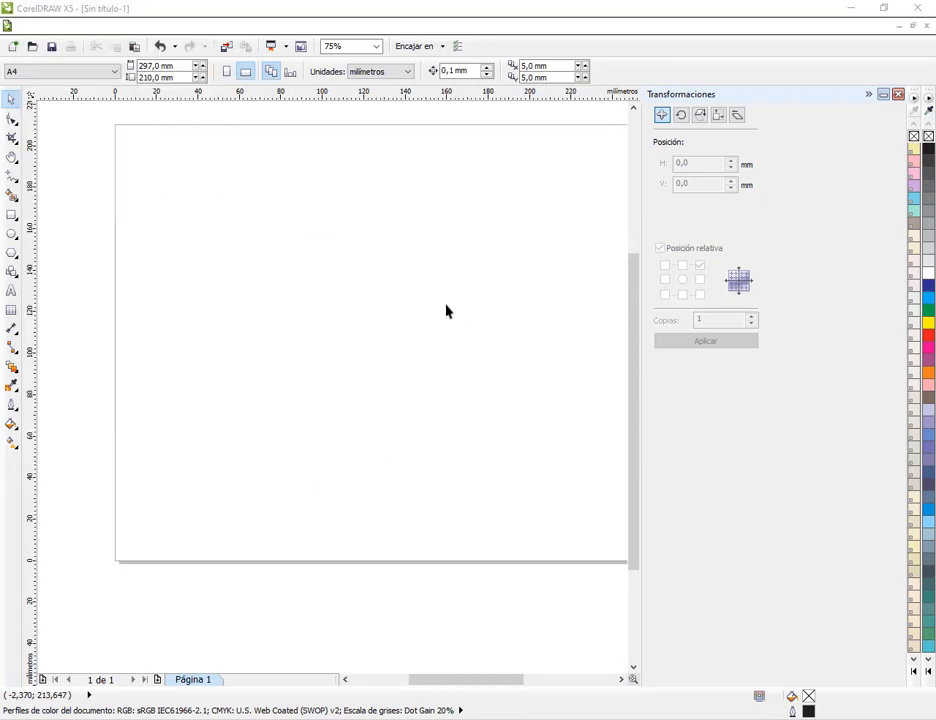
{"action": "double_click", "coordinate": [576, 476]}
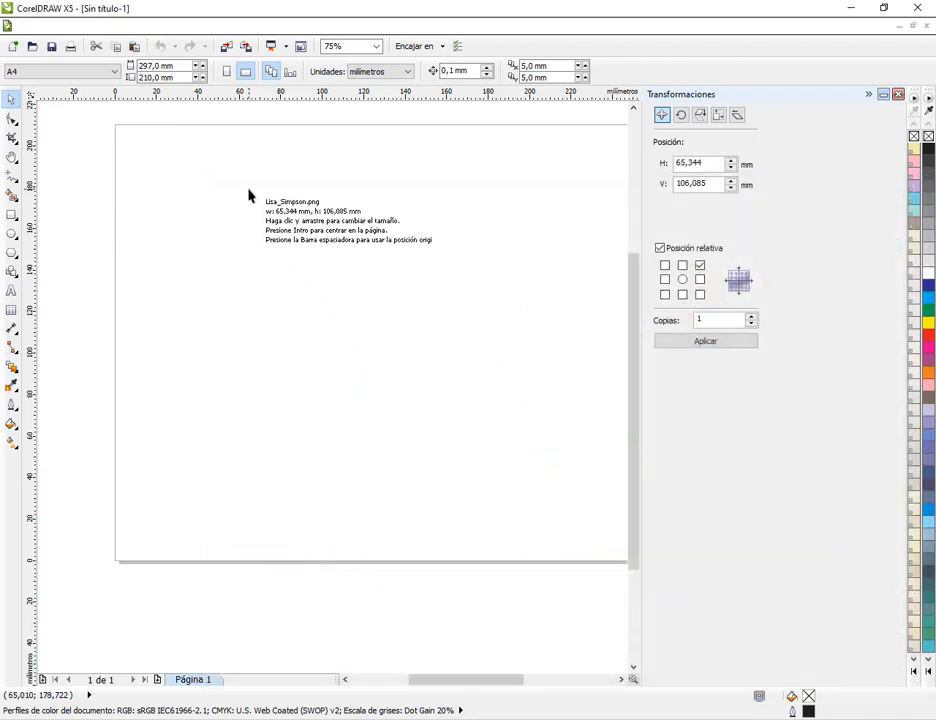
{"action": "left_click_drag", "start_coordinate": [357, 341], "coordinate": [526, 538]}
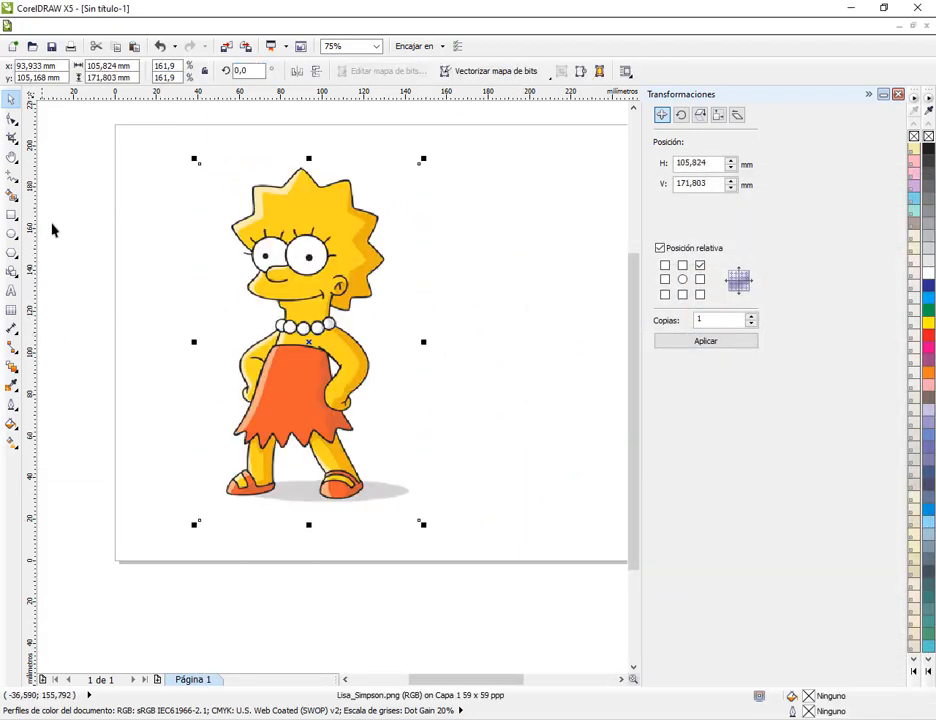
Close the Transformaciones docker and apply a Uniforme transparency slightly above 50 to the imported Lisa Simpson image
{"action": "left_click", "coordinate": [898, 94]}
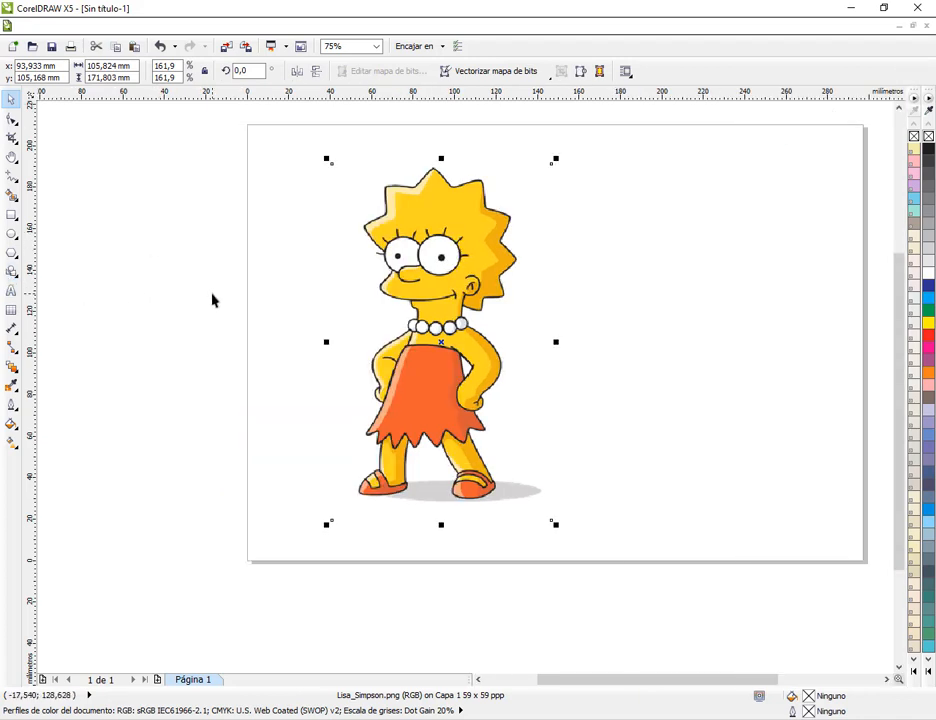
{"action": "left_click", "coordinate": [7, 370]}
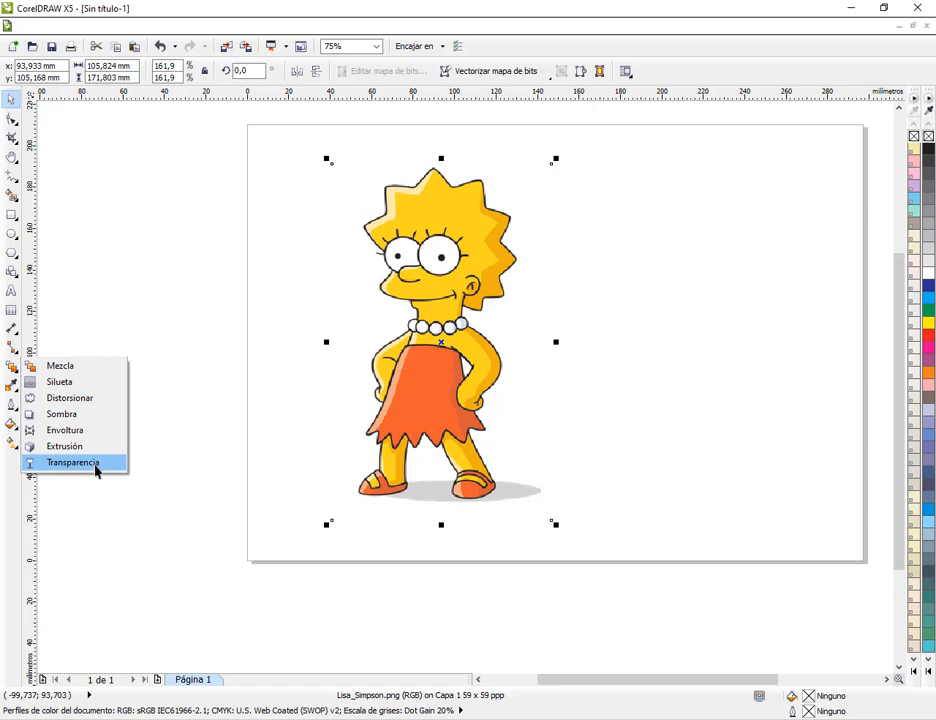
{"action": "left_click", "coordinate": [44, 464]}
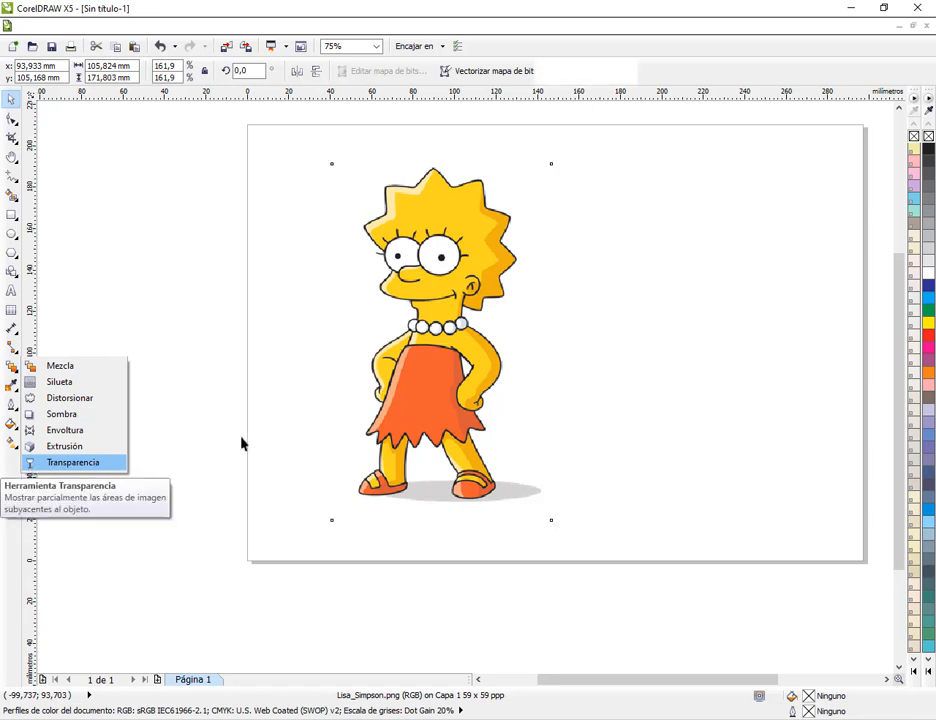
{"action": "left_click", "coordinate": [97, 74]}
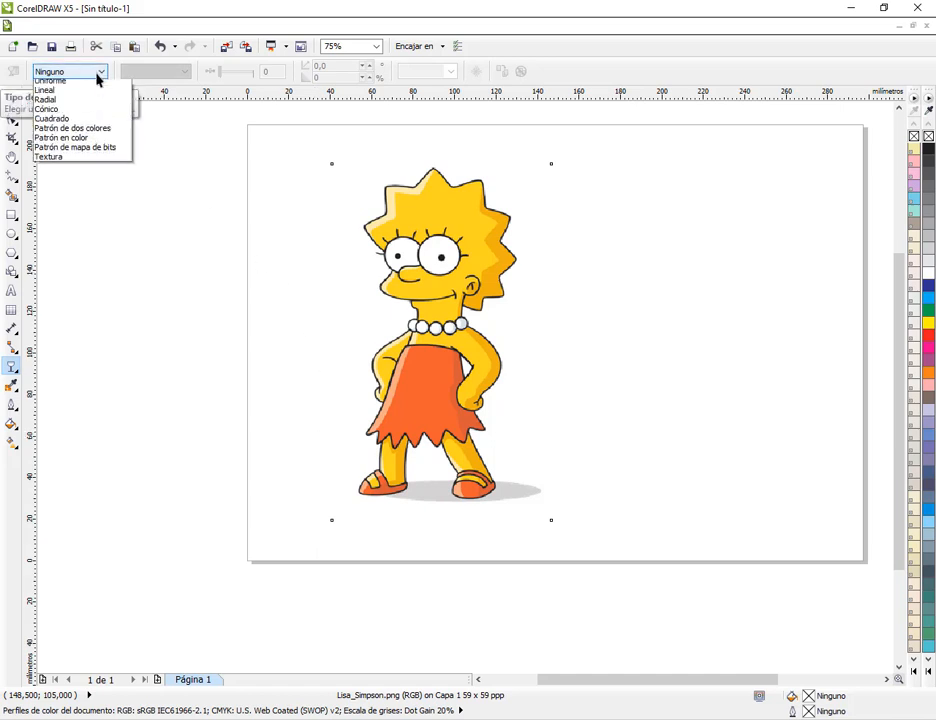
{"action": "left_click", "coordinate": [70, 95]}
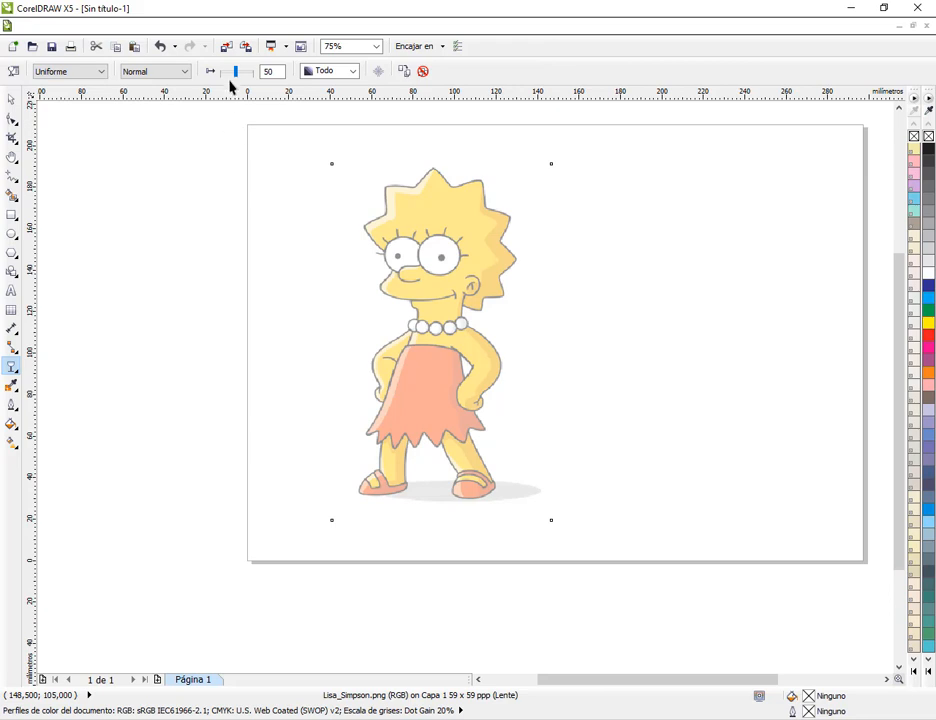
{"action": "mouse_move", "coordinate": [235, 71]}
{"action": "left_mouse_down"}
{"action": "mouse_move", "coordinate": [228, 76]}
{"action": "mouse_move", "coordinate": [241, 78]}
{"action": "left_mouse_up"}
{"action": "left_click", "coordinate": [11, 98]}
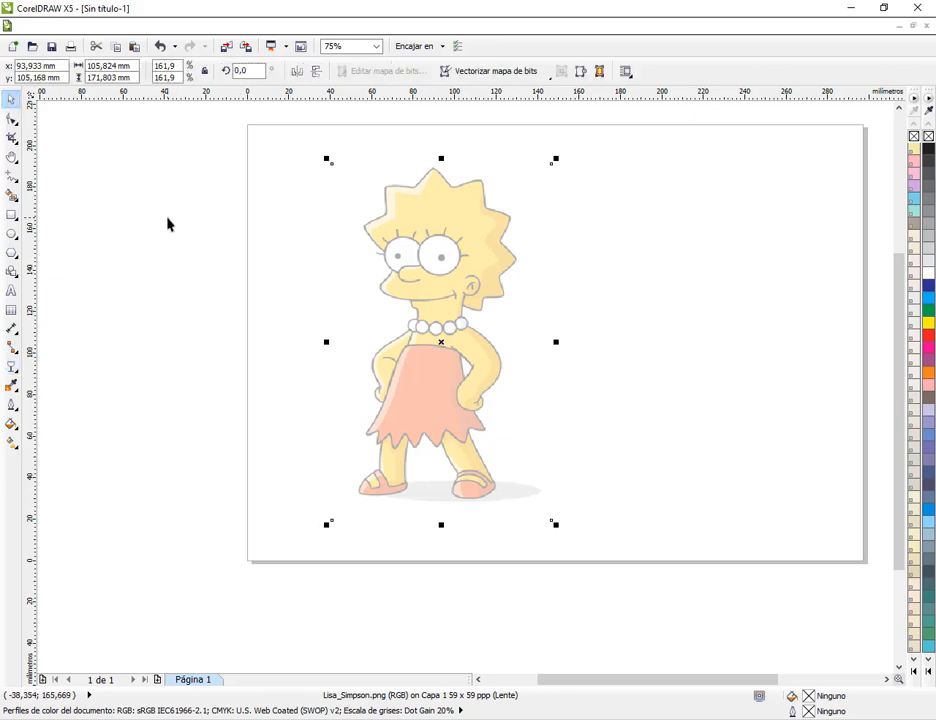
{"action": "left_click", "coordinate": [167, 224]}
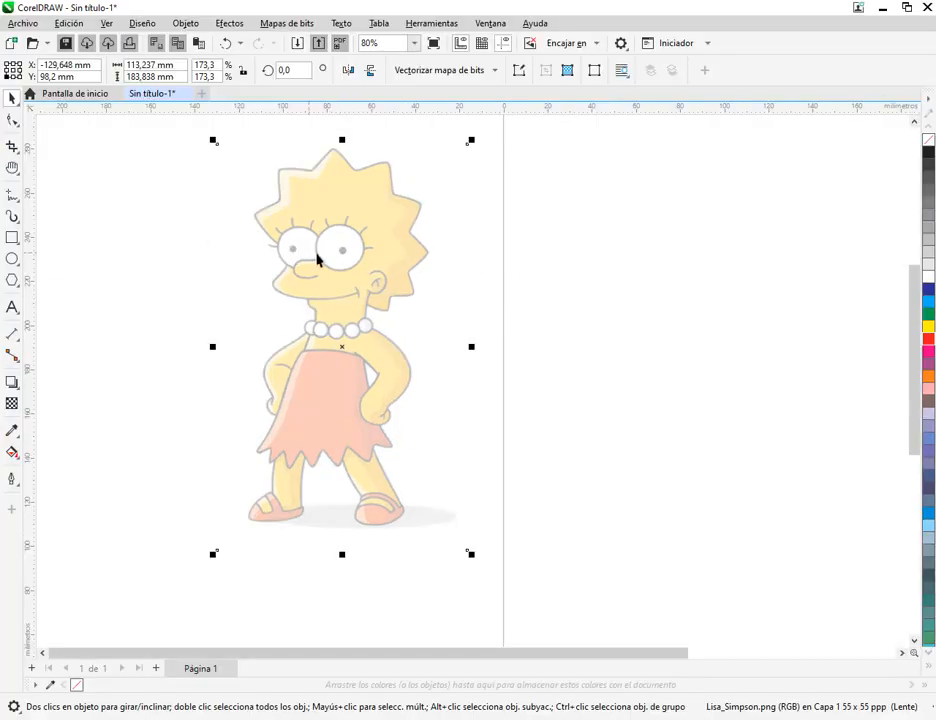
Return to the newer CorelDRAW document and lock the faded Lisa Simpson image
{"action": "right_click", "coordinate": [335, 283]}
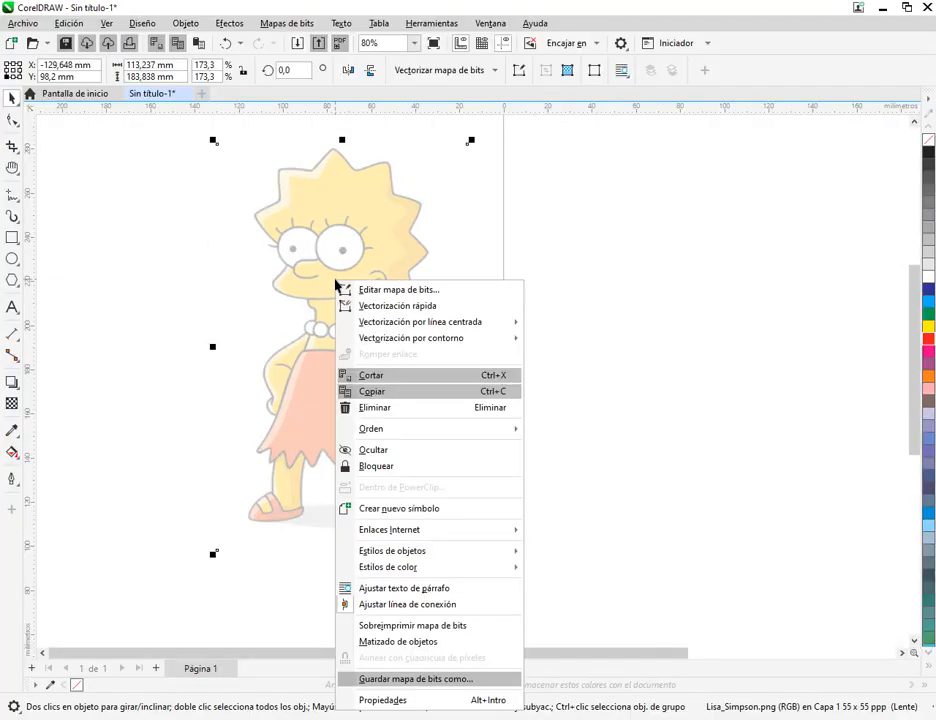
{"action": "left_click", "coordinate": [351, 467]}
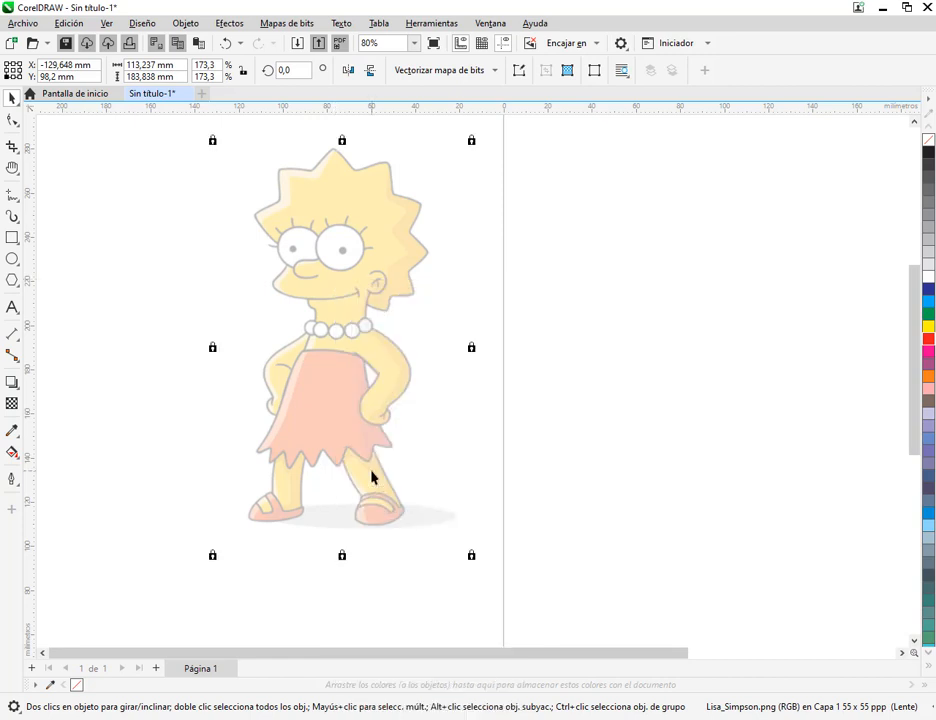
{"action": "left_click", "coordinate": [600, 274]}
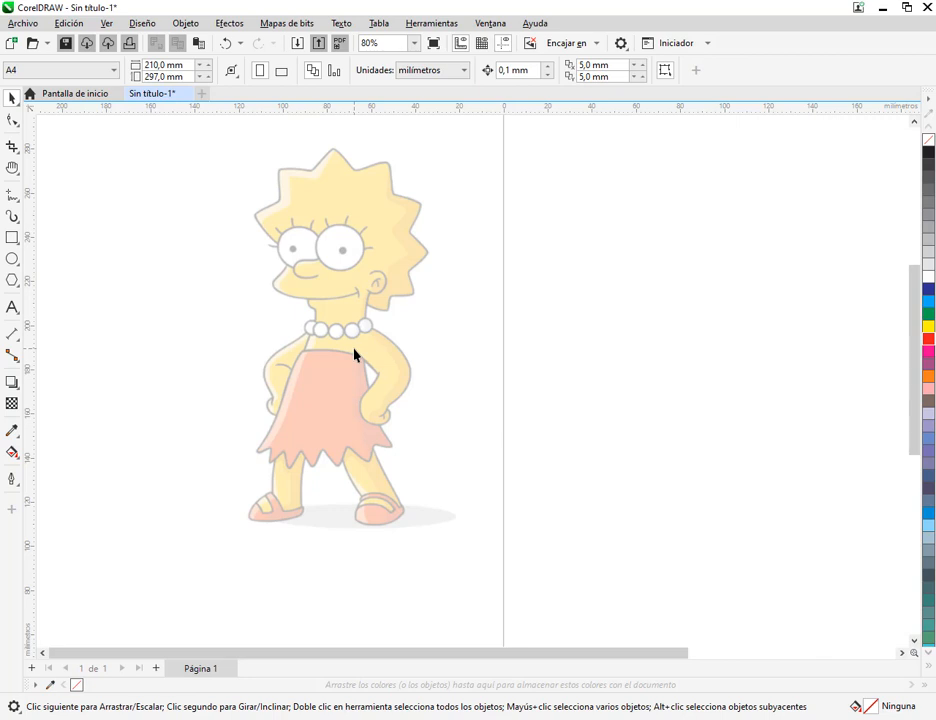
Draw a closed six-node straight-sided figure about 52 × 58 mm across the page's left edge with the Bézier tool
{"action": "scroll", "coordinate": [324, 407], "scroll_direction": "up", "scroll_amount": 5}
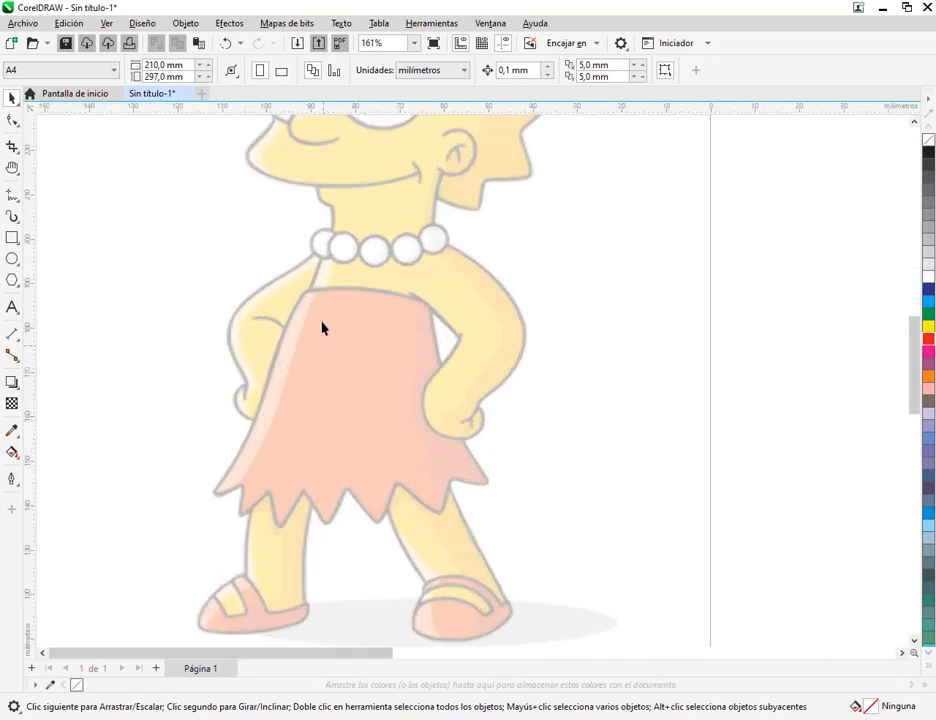
{"action": "mouse_move", "coordinate": [435, 381]}
{"action": "left_mouse_down"}
{"action": "mouse_move", "coordinate": [443, 401]}
{"action": "mouse_move", "coordinate": [425, 361]}
{"action": "left_mouse_up"}
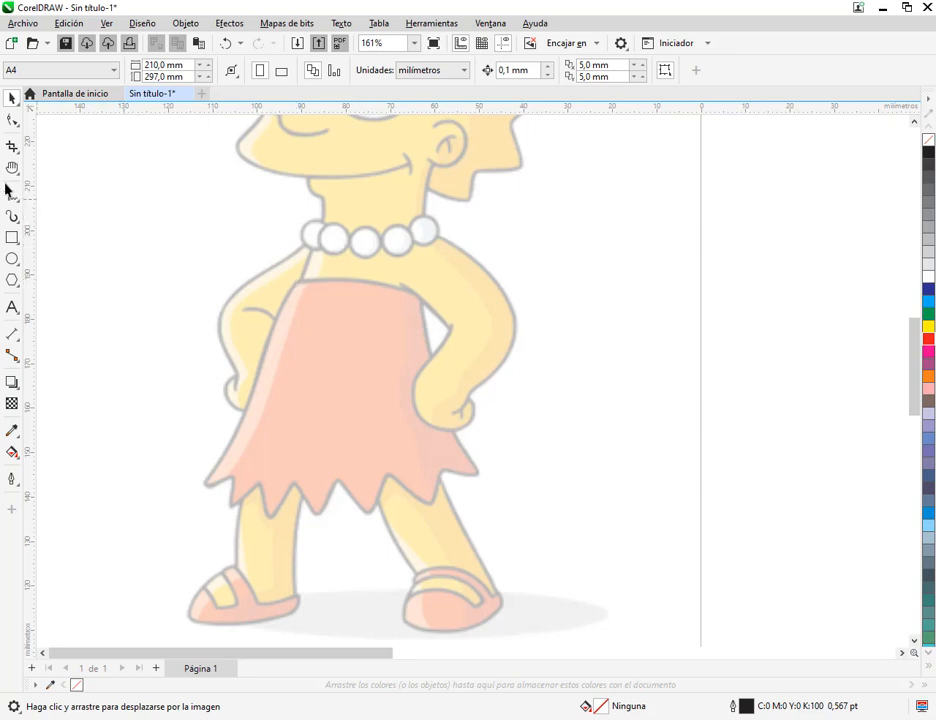
{"action": "left_click_drag", "start_coordinate": [3, 182], "coordinate": [26, 208]}
{"action": "left_click_drag", "start_coordinate": [65, 163], "coordinate": [20, 189]}
{"action": "key", "text": "Escape"}
{"action": "left_click", "coordinate": [13, 201]}
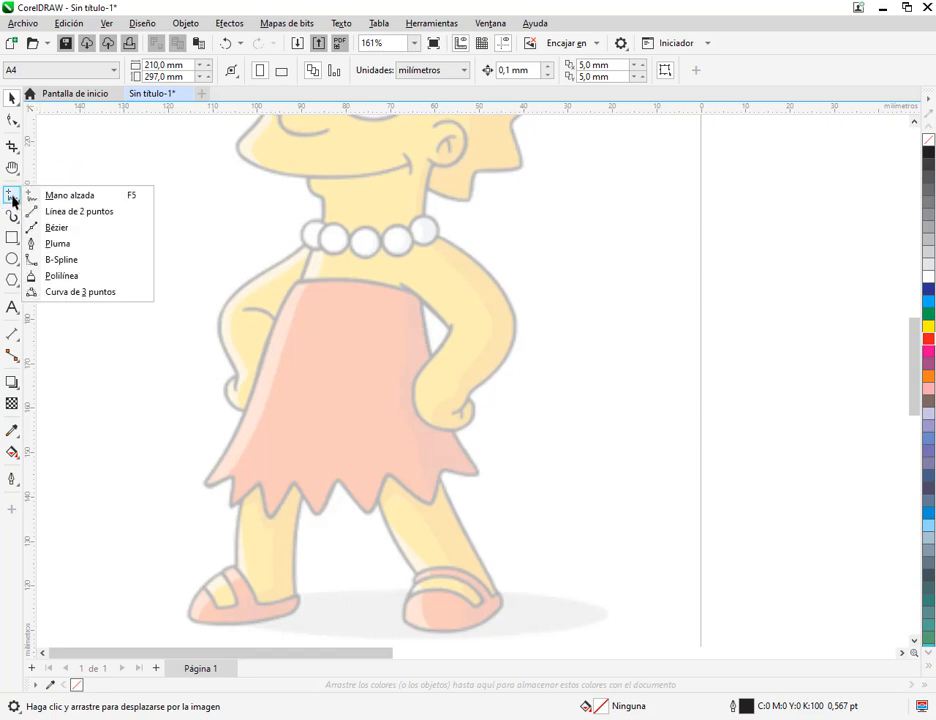
{"action": "left_click", "coordinate": [57, 228]}
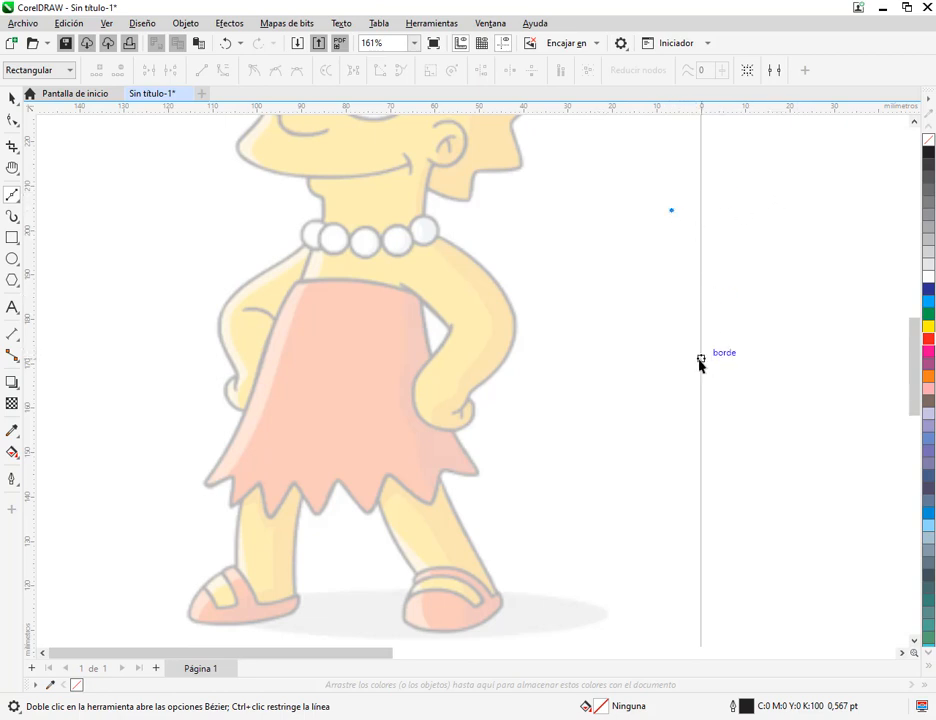
{"action": "left_click", "coordinate": [828, 166]}
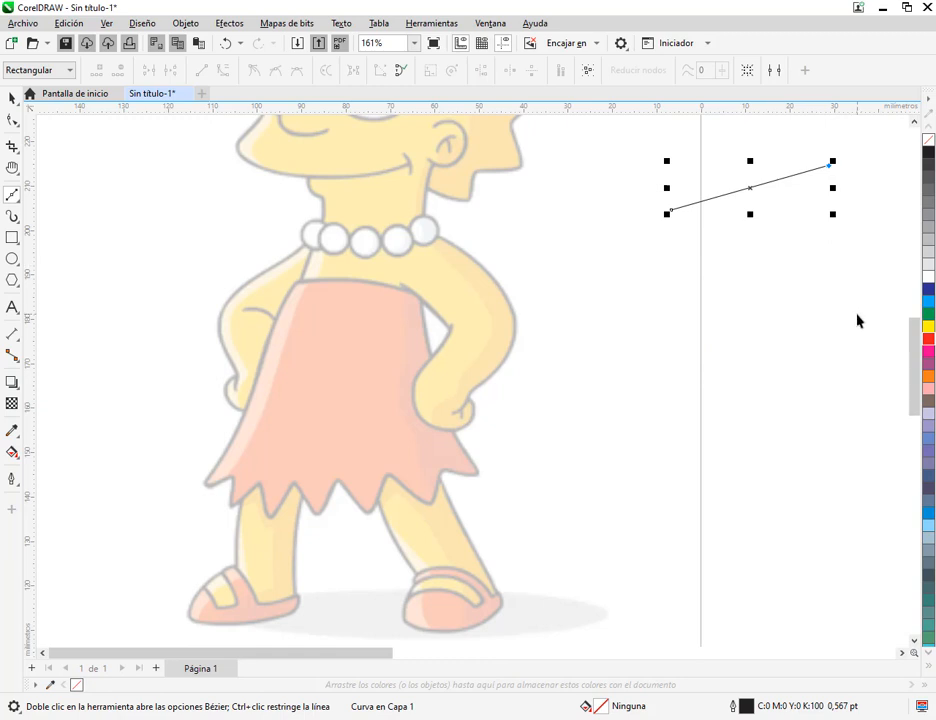
{"action": "left_click", "coordinate": [858, 315]}
{"action": "left_click", "coordinate": [802, 423]}
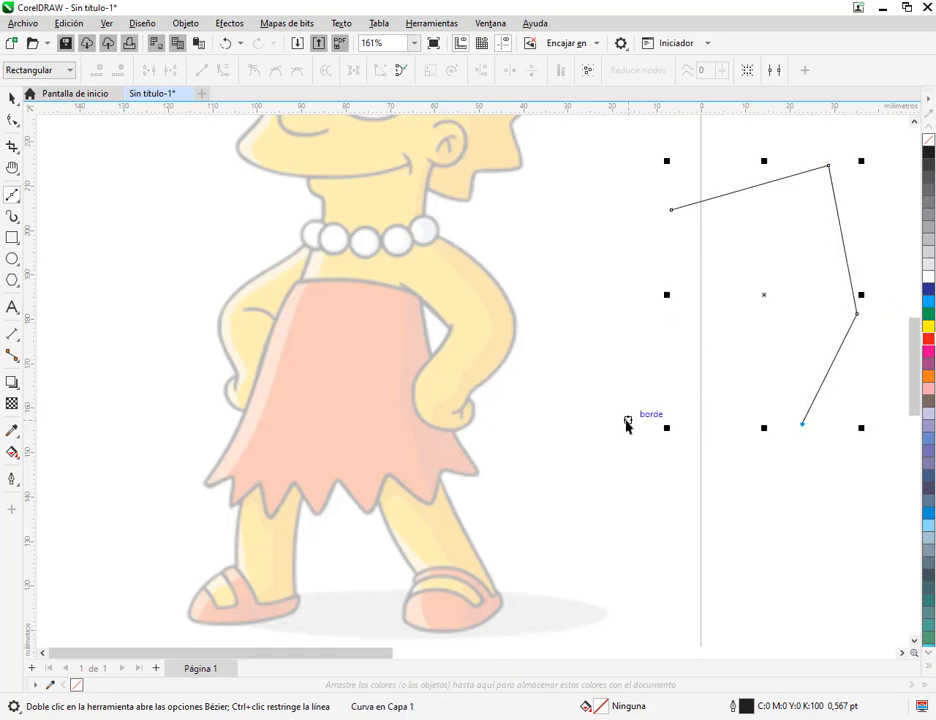
{"action": "left_click", "coordinate": [627, 425]}
{"action": "left_click", "coordinate": [693, 344]}
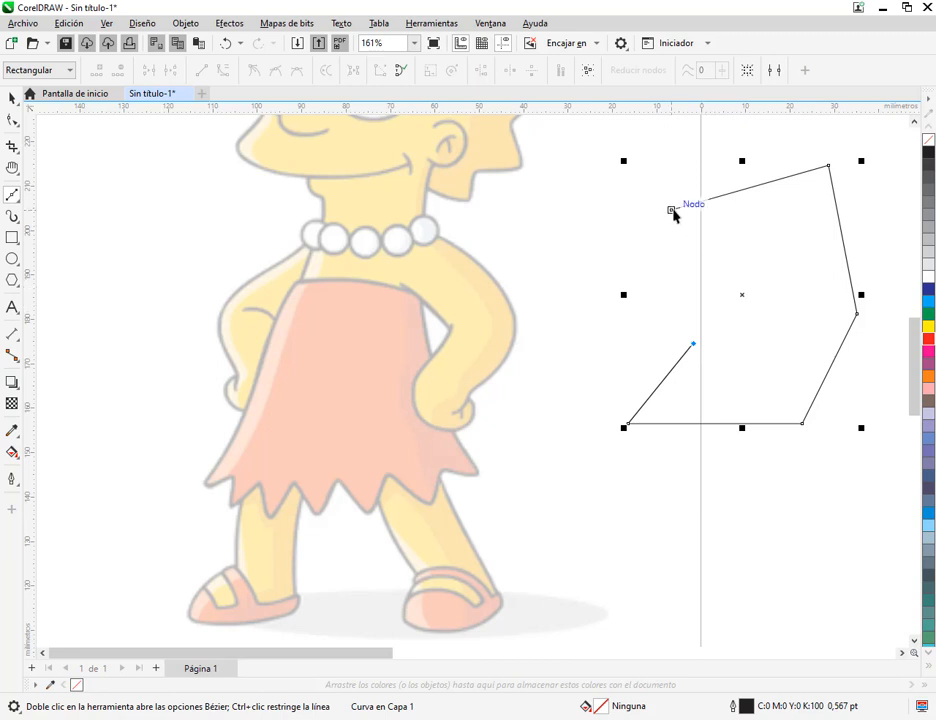
{"action": "left_click", "coordinate": [671, 210]}
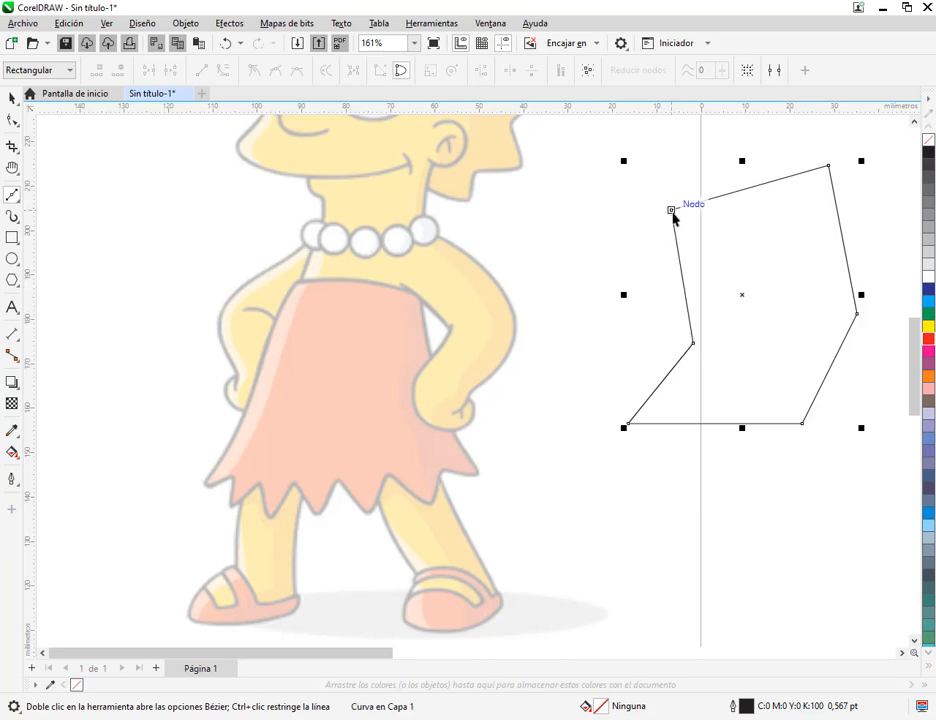
Move the closed polygon fully onto the page and fill it with green
{"action": "left_click", "coordinate": [13, 99]}
{"action": "scroll", "coordinate": [662, 272], "scroll_direction": "down", "scroll_amount": 1}
{"action": "left_click_drag", "start_coordinate": [749, 381], "coordinate": [548, 338]}
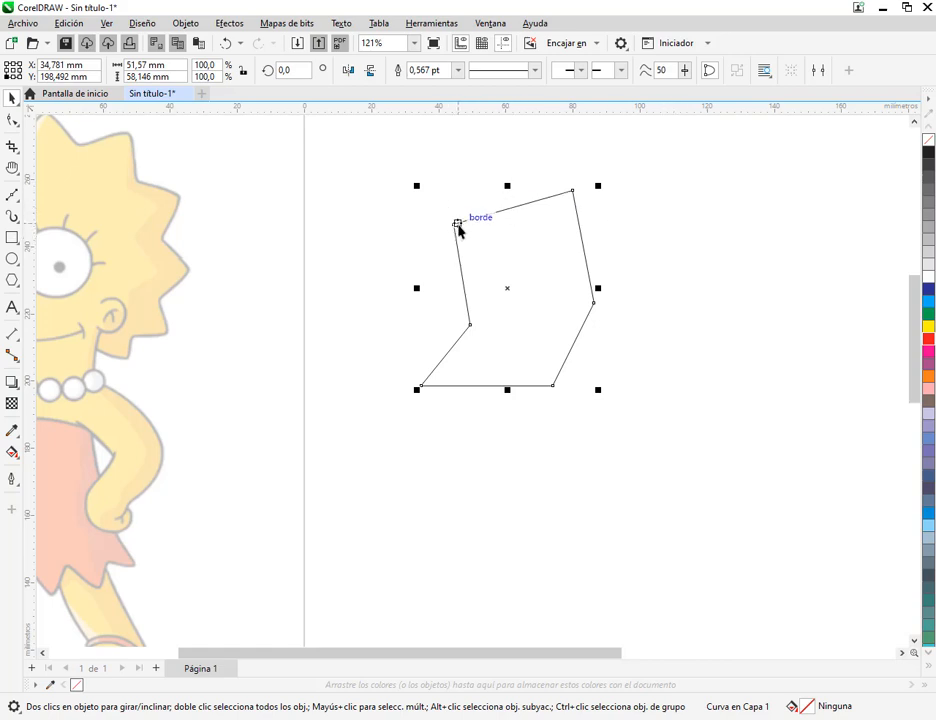
{"action": "left_click", "coordinate": [928, 316]}
Draw an open straight-sided Bézier figure about 42 × 45 mm beside the green polygon, leaving its last node unjoined to the first
{"action": "left_click", "coordinate": [11, 194]}
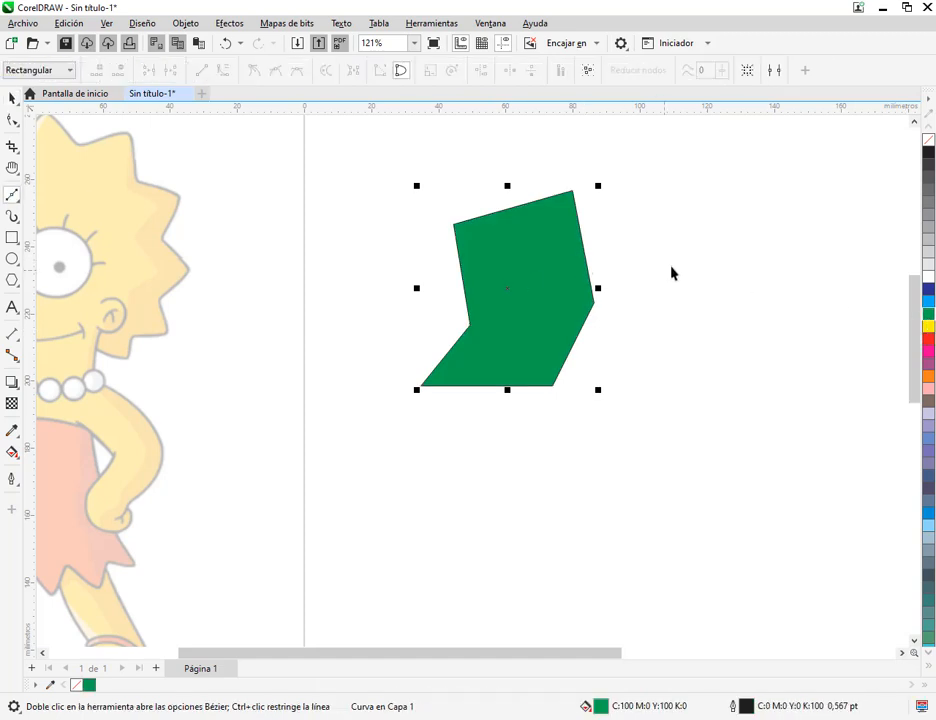
{"action": "left_click", "coordinate": [715, 263]}
{"action": "left_click", "coordinate": [800, 264]}
{"action": "left_click", "coordinate": [824, 372]}
{"action": "left_click", "coordinate": [711, 408]}
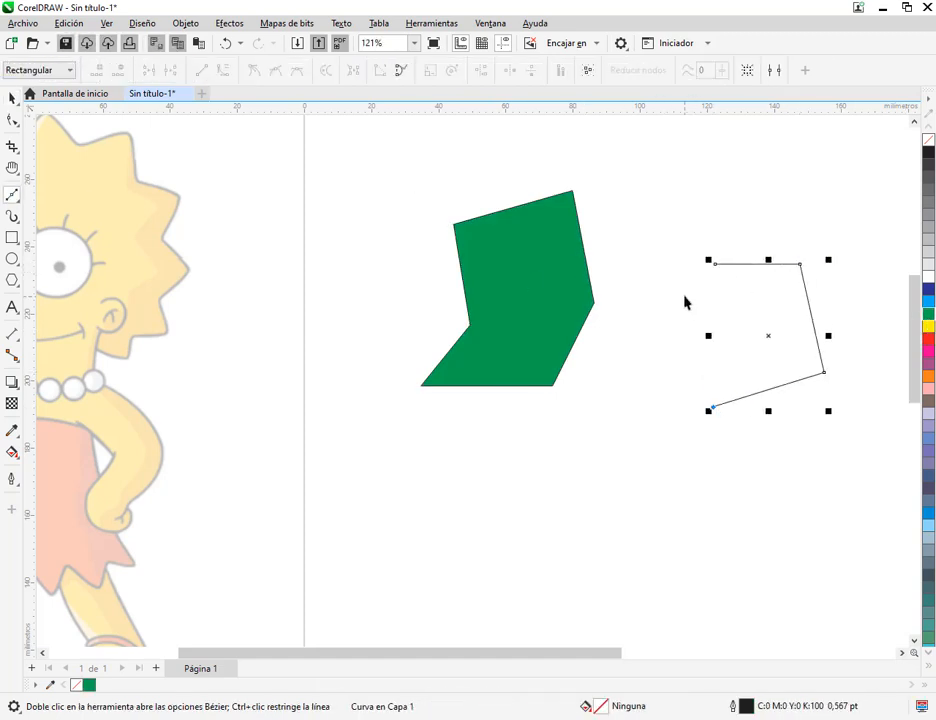
{"action": "left_click", "coordinate": [685, 297]}
{"action": "left_click", "coordinate": [722, 262]}
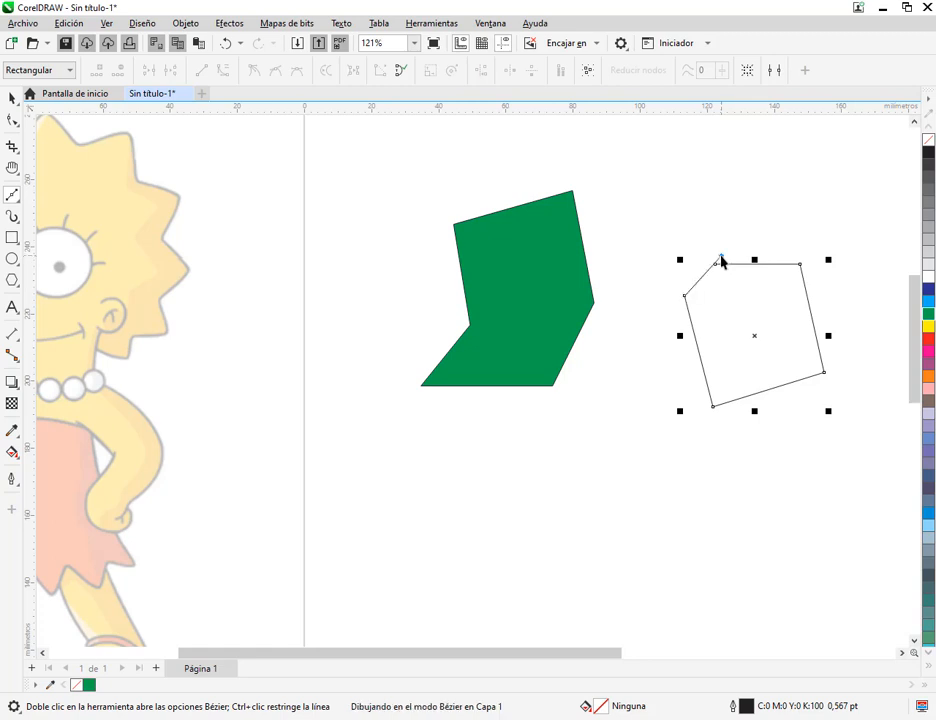
Try filling the open figure with yellow, cyan and green, and delete the figure
{"action": "left_click", "coordinate": [12, 99]}
{"action": "left_click", "coordinate": [731, 204]}
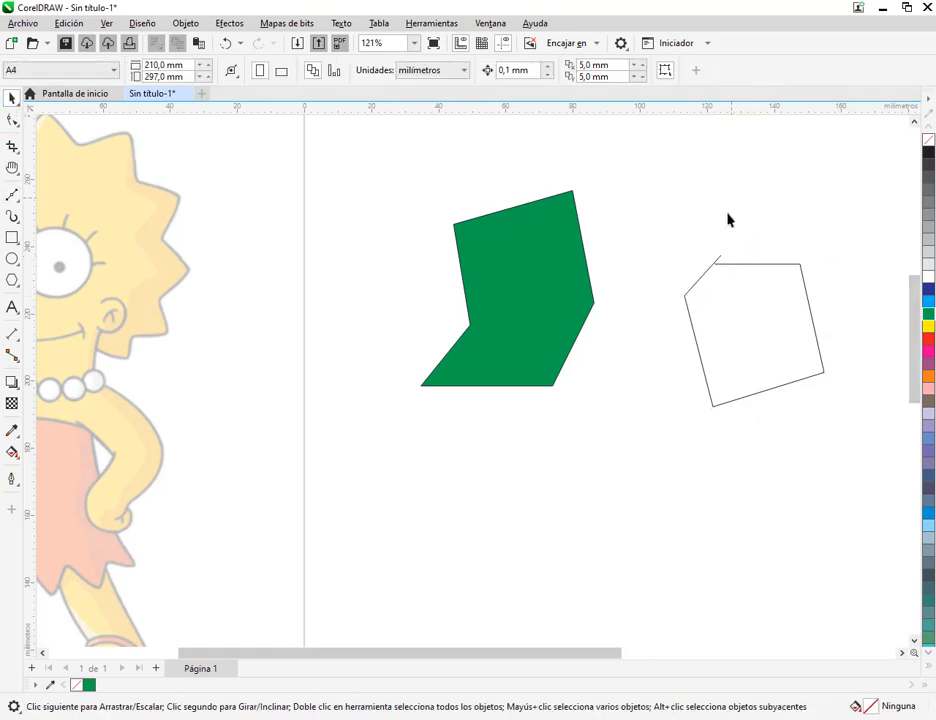
{"action": "left_click", "coordinate": [808, 300]}
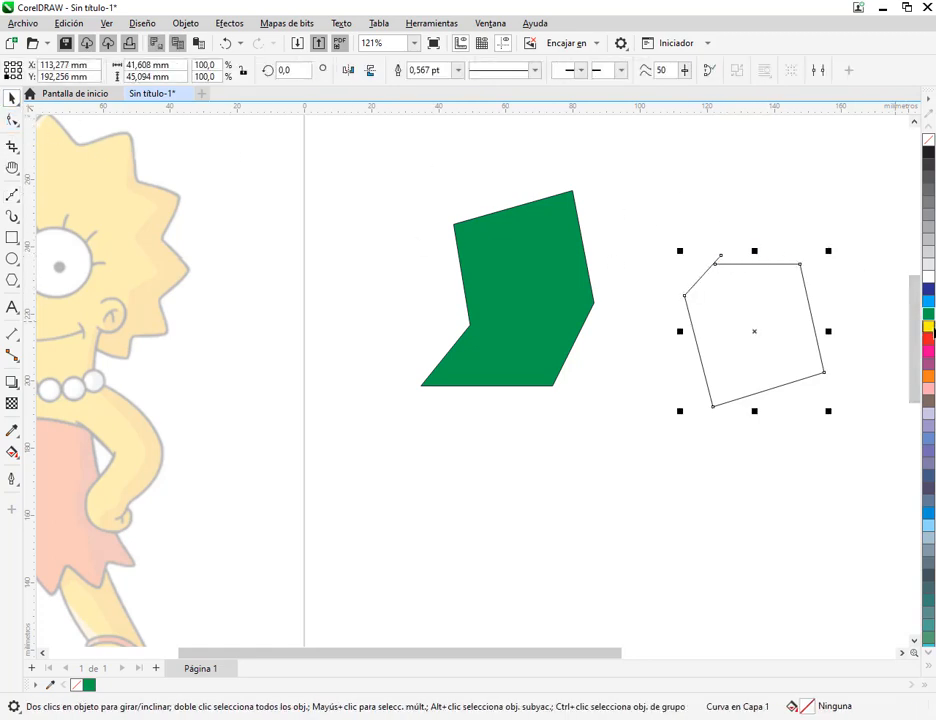
{"action": "left_click", "coordinate": [930, 325]}
{"action": "left_click", "coordinate": [928, 304]}
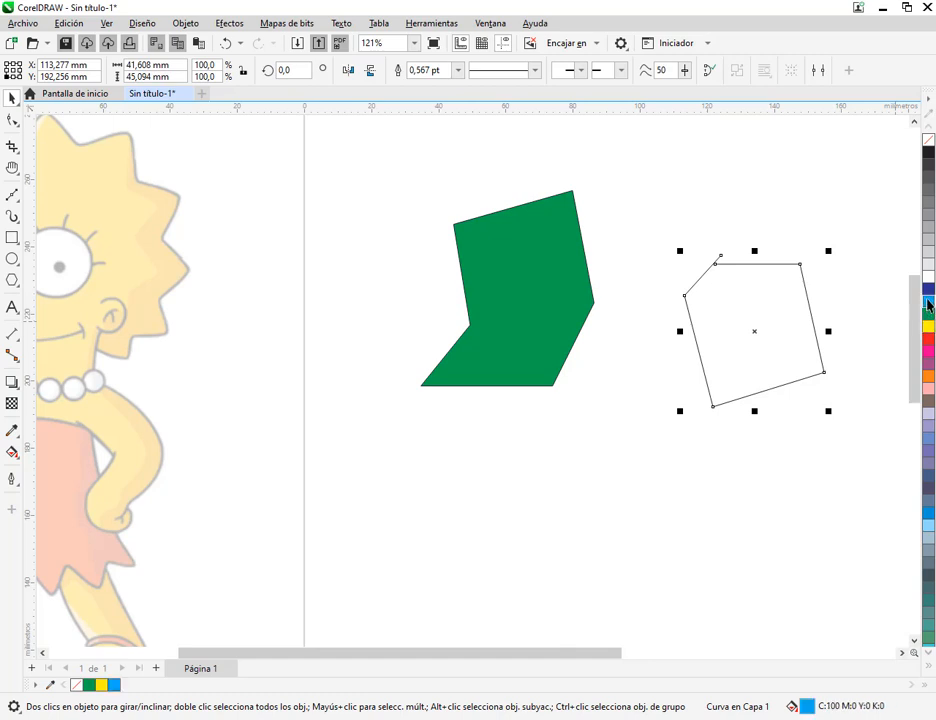
{"action": "left_click", "coordinate": [929, 316]}
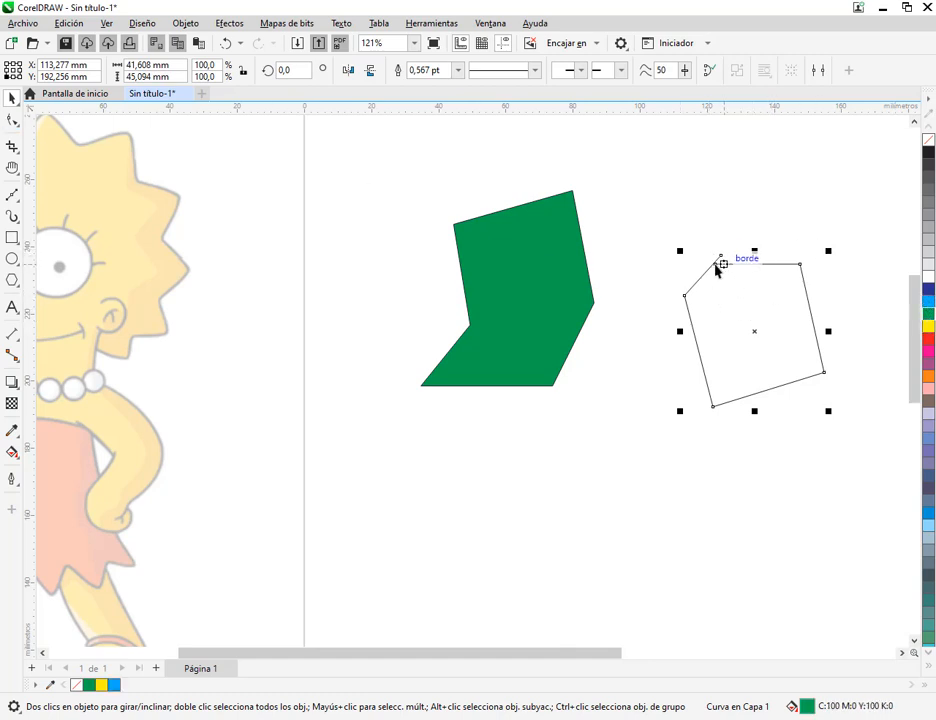
{"action": "left_click_drag", "start_coordinate": [769, 328], "coordinate": [763, 295]}
{"action": "key", "text": "Delete"}
Move the green polygon up and towards the page's left edge to clear drawing space
{"action": "left_click_drag", "start_coordinate": [573, 289], "coordinate": [440, 237]}
{"action": "key", "text": "Right"}
{"action": "key", "text": "Right"}
{"action": "key", "text": "Right"}
Draw an open, wavy Bézier curve of five curved segments, starting below the green polygon and ending near the page's right side
{"action": "left_click", "coordinate": [12, 195]}
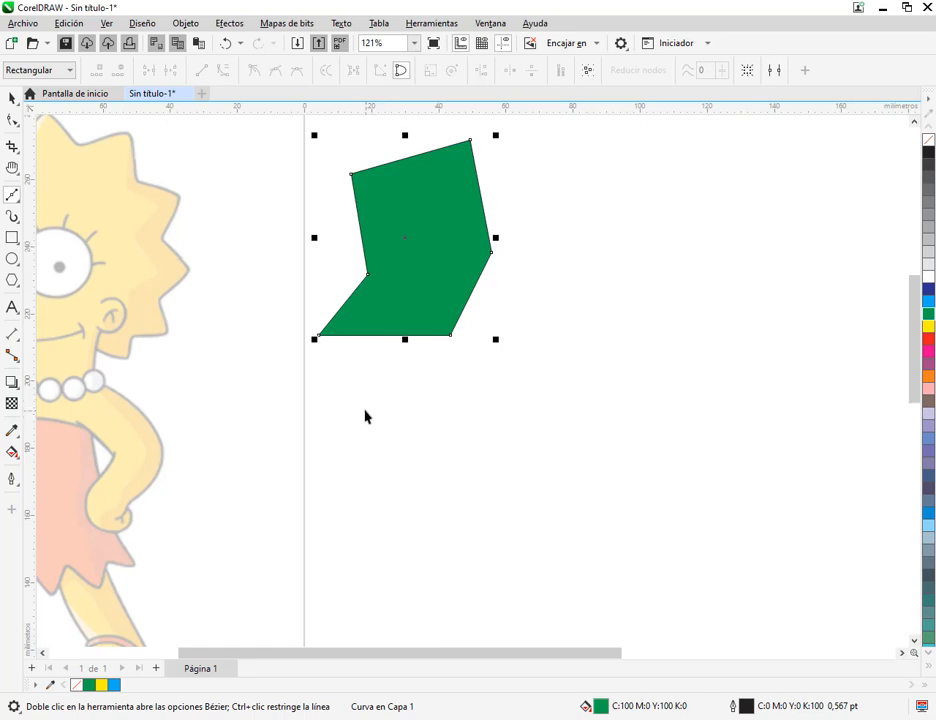
{"action": "left_click_drag", "start_coordinate": [363, 409], "coordinate": [405, 366]}
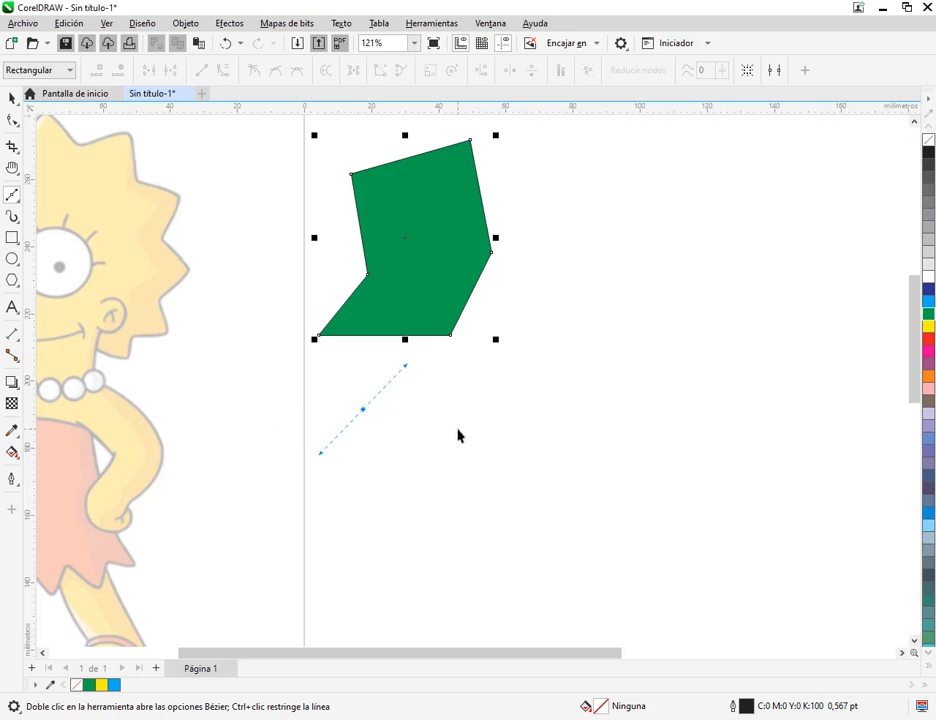
{"action": "left_click_drag", "start_coordinate": [458, 432], "coordinate": [478, 488]}
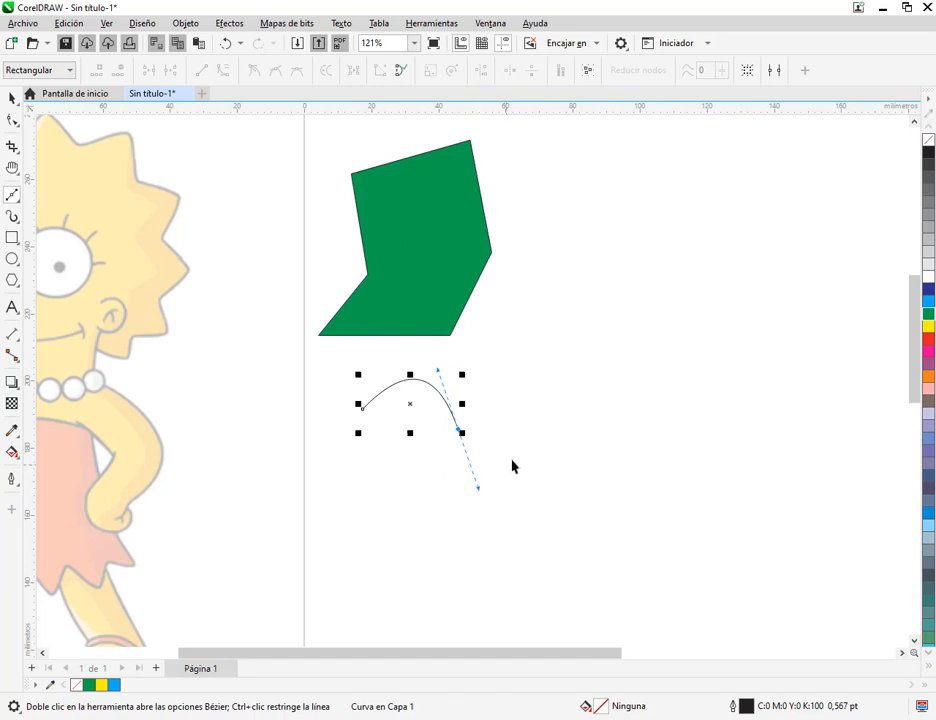
{"action": "left_click_drag", "start_coordinate": [545, 389], "coordinate": [547, 299]}
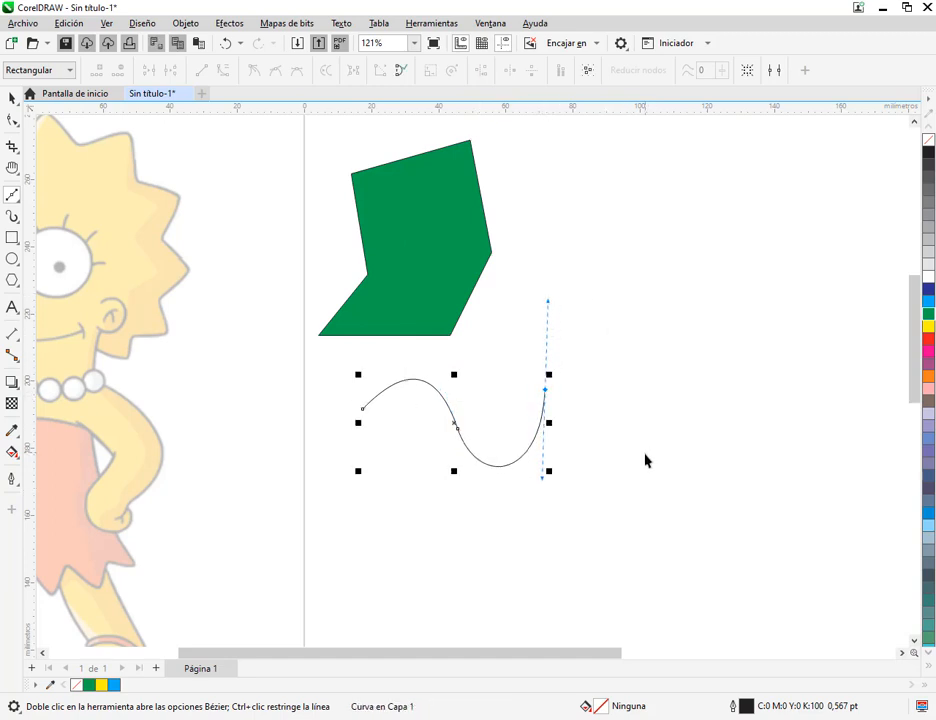
{"action": "left_click_drag", "start_coordinate": [645, 458], "coordinate": [603, 561]}
{"action": "left_click_drag", "start_coordinate": [733, 448], "coordinate": [708, 342]}
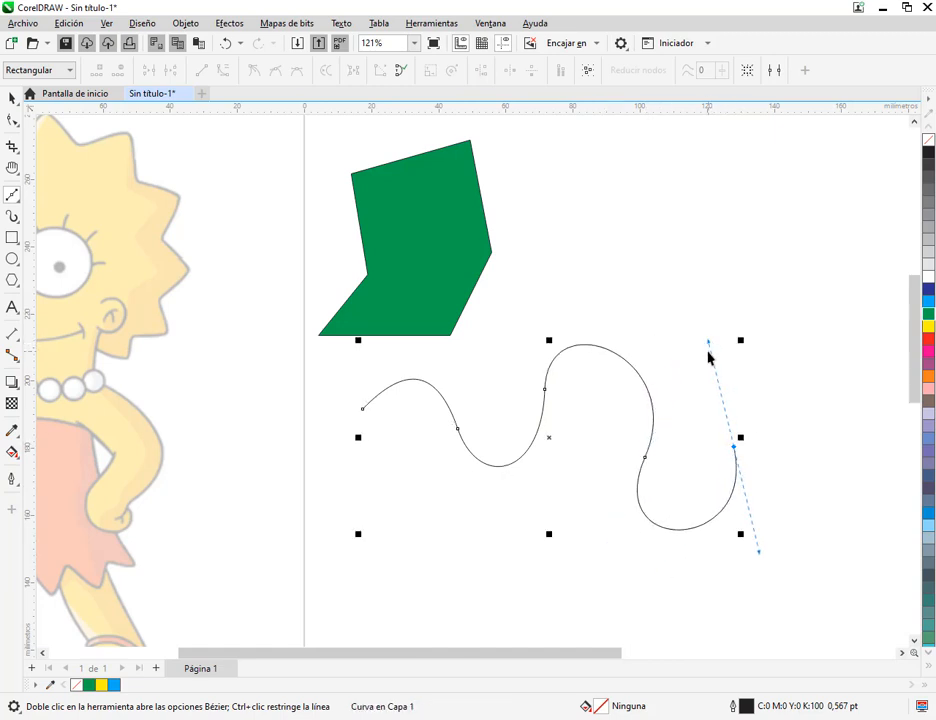
{"action": "left_click", "coordinate": [790, 322]}
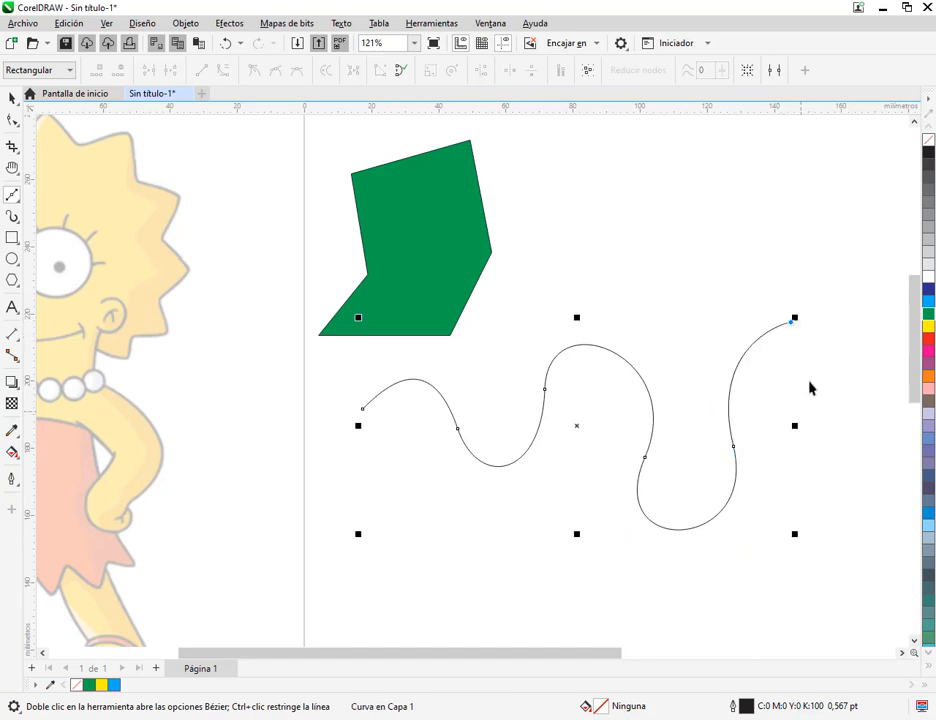
Continue the curve with straight and curved segments across the green polygon, and close it at its first node, about 128 × 101 mm overall
{"action": "left_click", "coordinate": [730, 241]}
{"action": "left_click", "coordinate": [640, 194]}
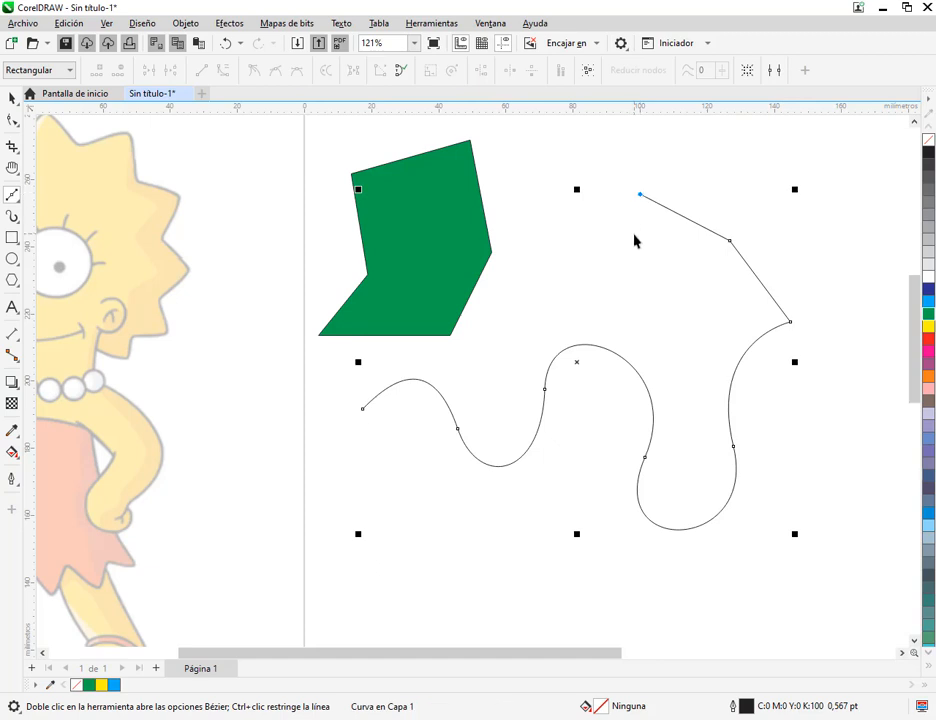
{"action": "left_click", "coordinate": [634, 234]}
{"action": "left_click_drag", "start_coordinate": [546, 214], "coordinate": [487, 163]}
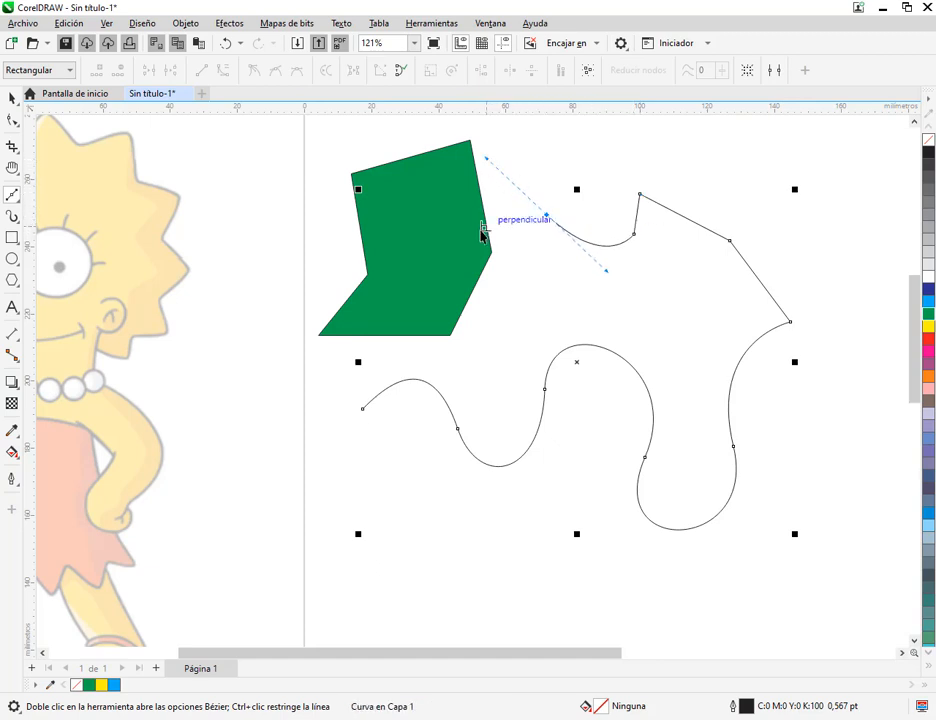
{"action": "left_click", "coordinate": [438, 266]}
{"action": "left_click_drag", "start_coordinate": [438, 270], "coordinate": [461, 314]}
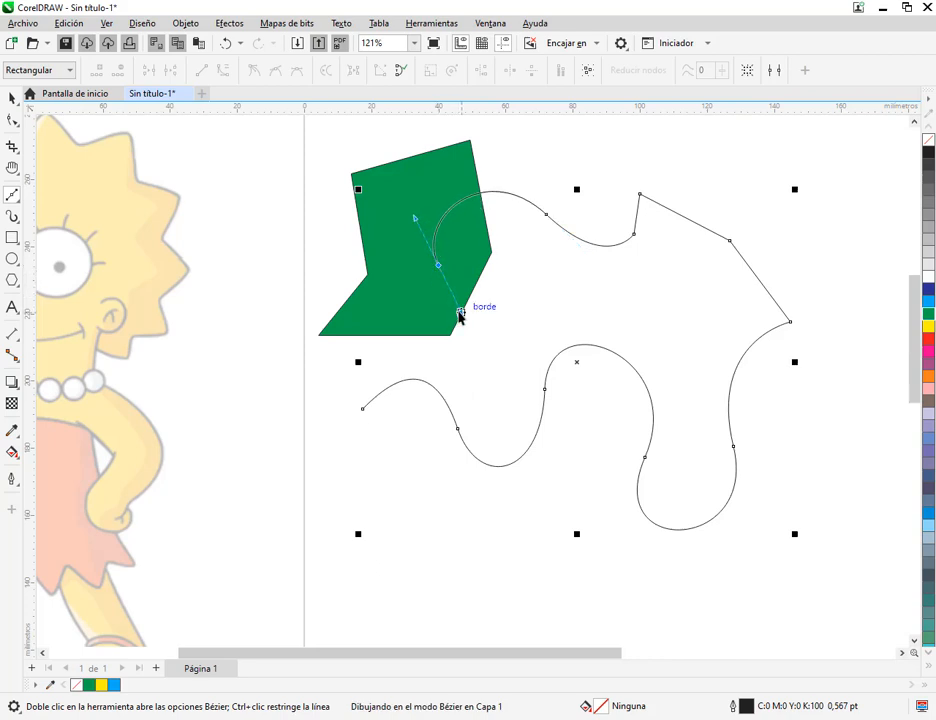
{"action": "left_click", "coordinate": [360, 301]}
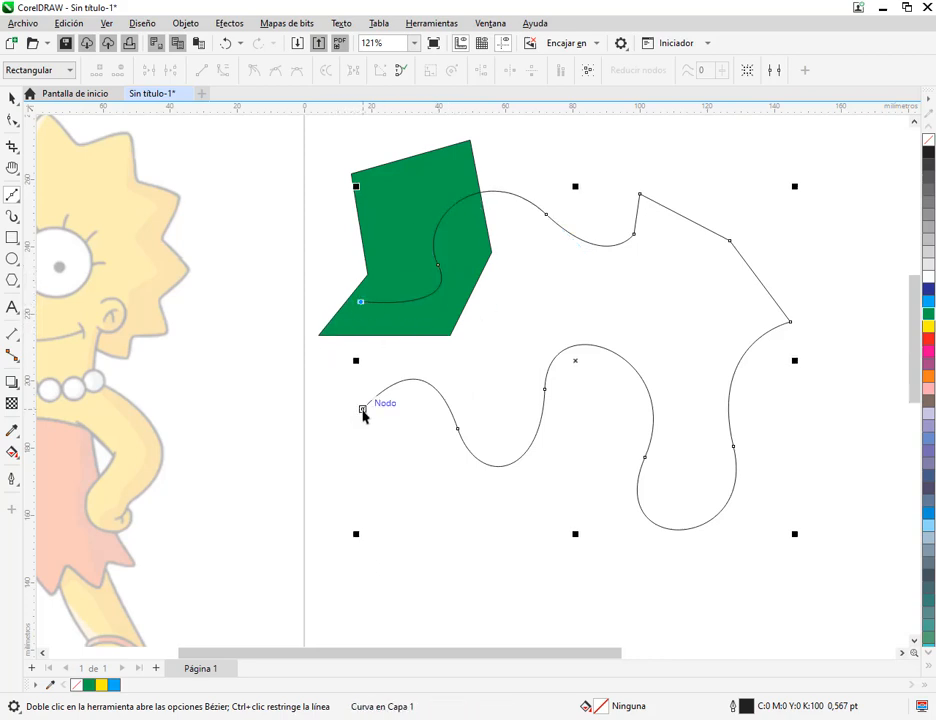
{"action": "left_click", "coordinate": [362, 410]}
{"action": "left_click", "coordinate": [12, 97]}
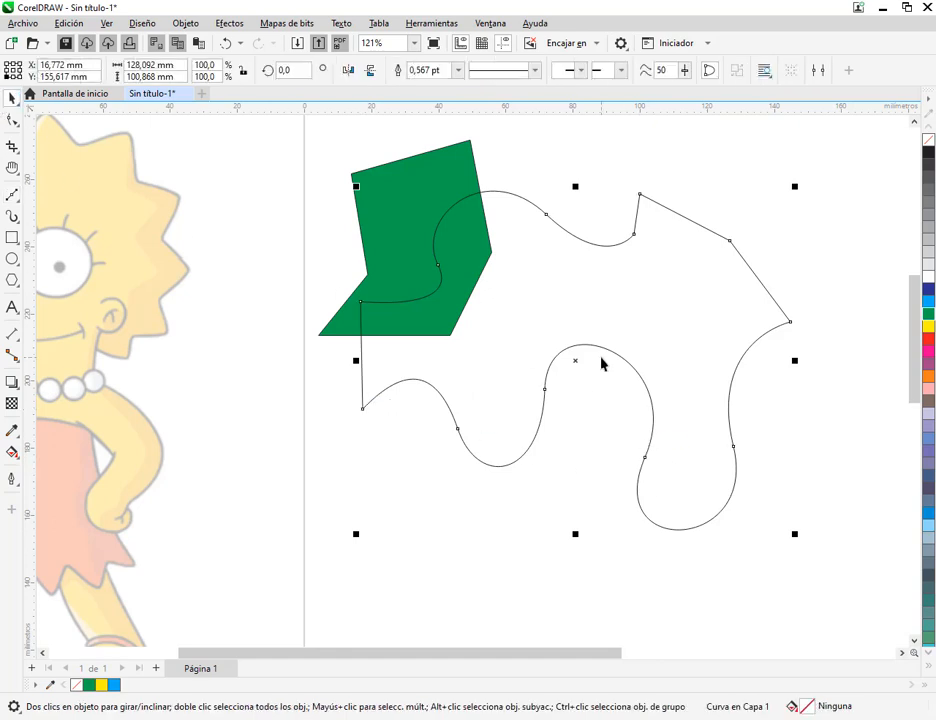
Move the closed curved figure clear of the green polygon, and delete both figures
{"action": "scroll", "coordinate": [601, 363], "scroll_direction": "down", "scroll_amount": 1}
{"action": "left_click_drag", "start_coordinate": [632, 405], "coordinate": [464, 397]}
{"action": "left_click_drag", "start_coordinate": [451, 335], "coordinate": [652, 308]}
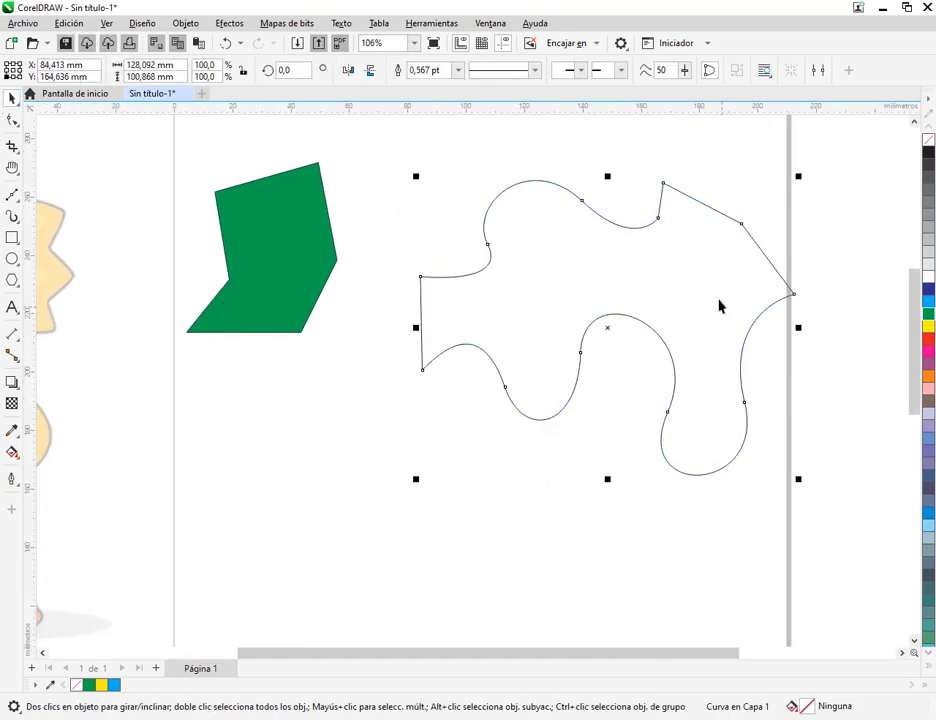
{"action": "key", "text": "Delete"}
{"action": "left_click", "coordinate": [325, 284]}
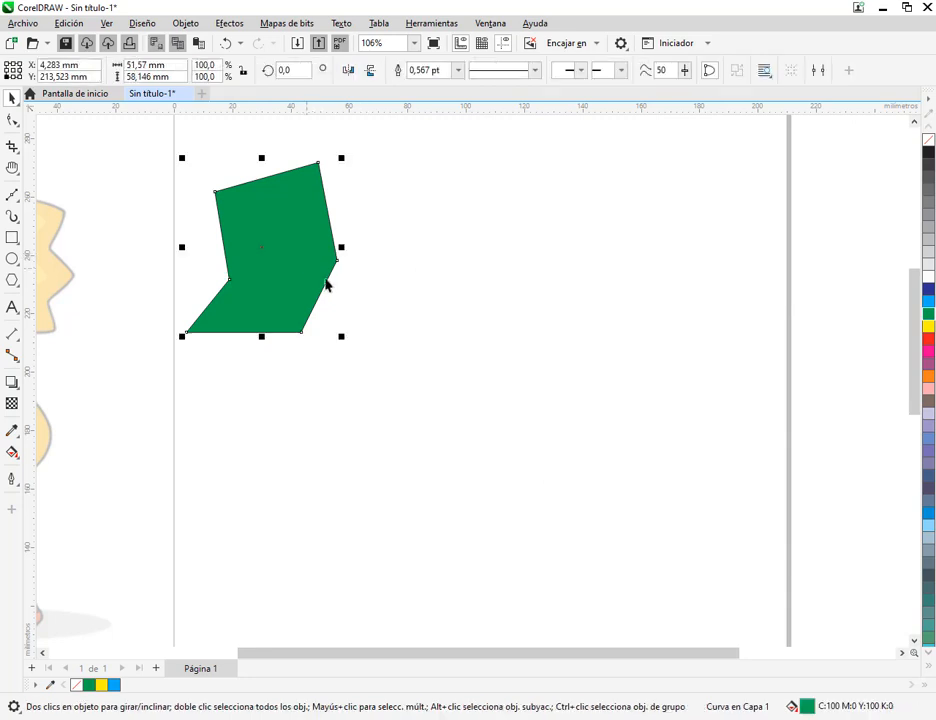
{"action": "key", "text": "Delete"}
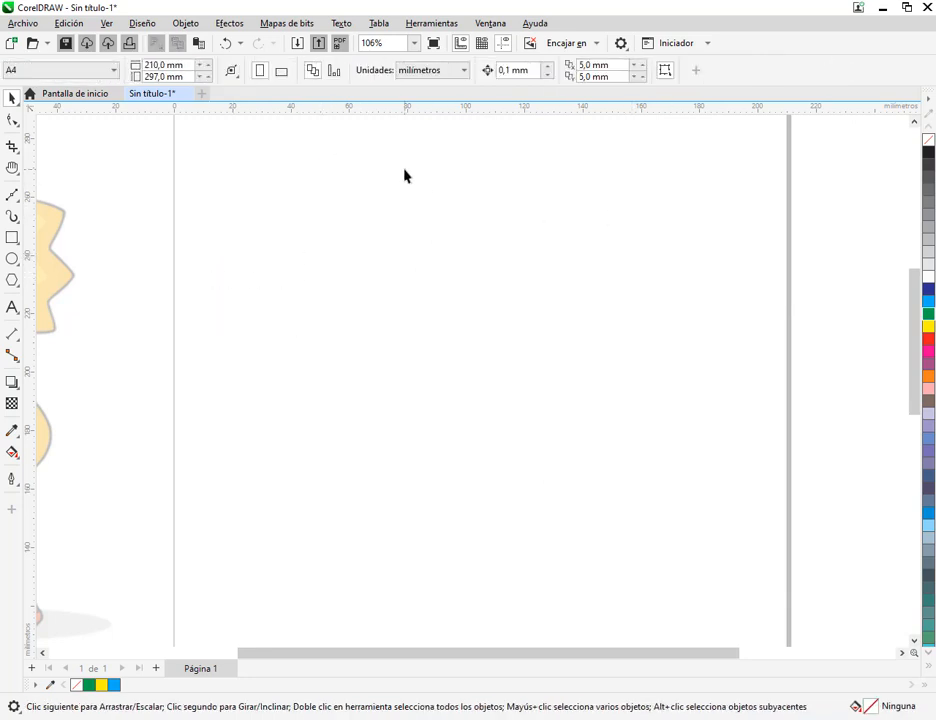
Draw a closed, zigzag Bézier polygon with eight straight sides, about 98 × 86 mm, on the upper part of the page
{"action": "left_click", "coordinate": [12, 196]}
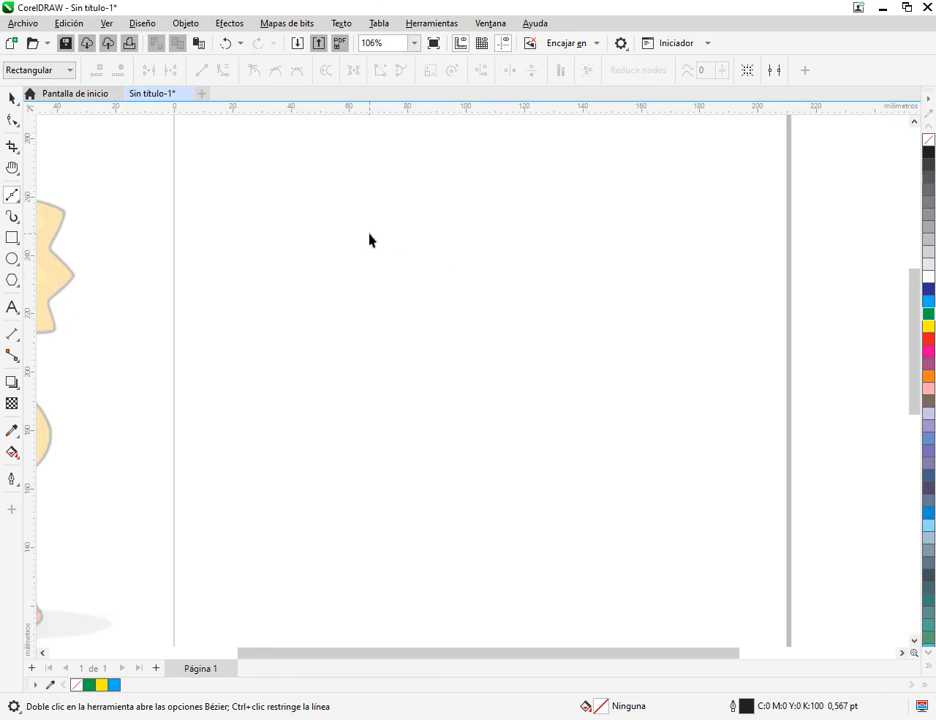
{"action": "left_click", "coordinate": [411, 411]}
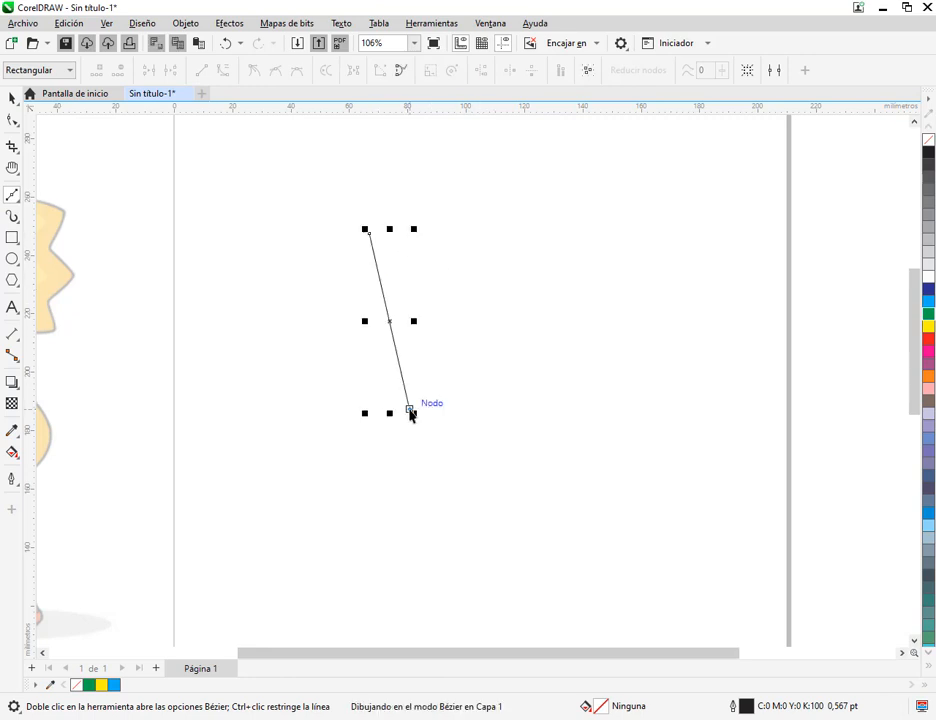
{"action": "left_click", "coordinate": [463, 300]}
{"action": "left_click", "coordinate": [594, 345]}
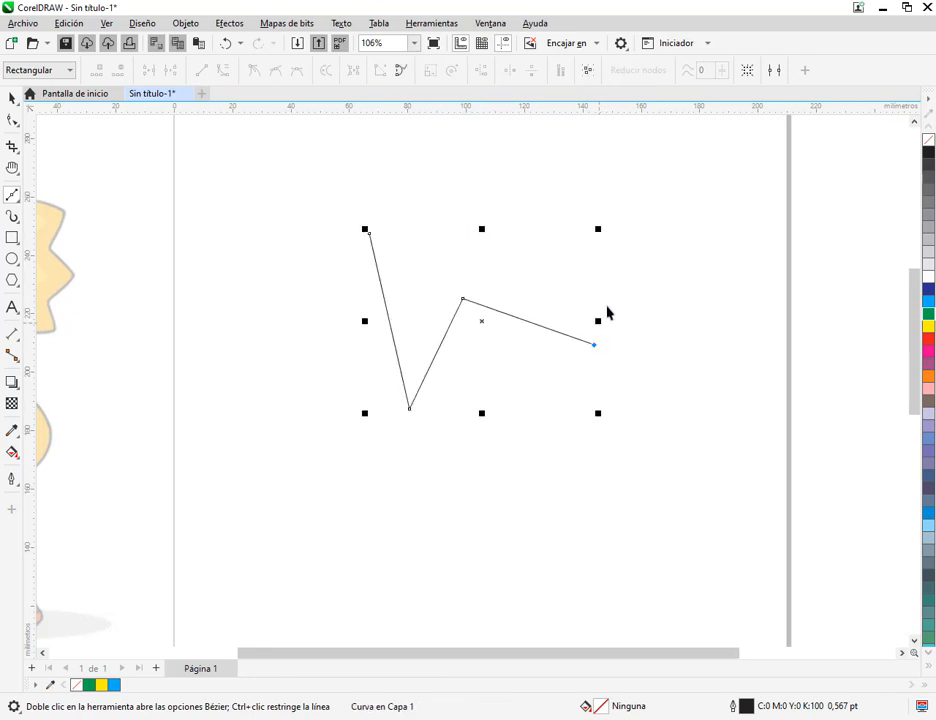
{"action": "left_click", "coordinate": [654, 178]}
{"action": "left_click", "coordinate": [534, 252]}
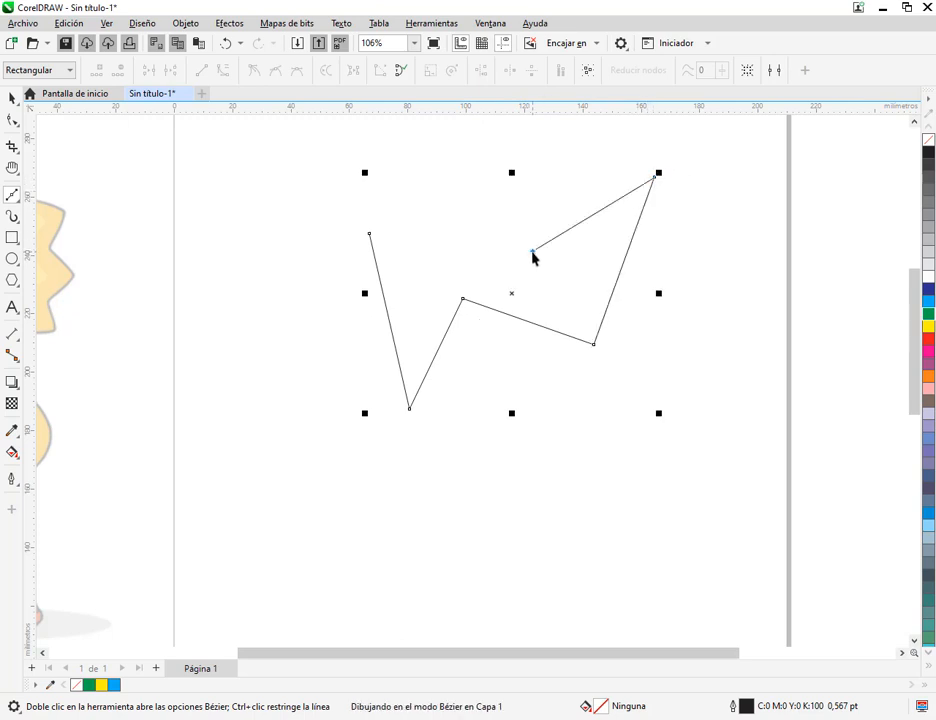
{"action": "left_click", "coordinate": [420, 157]}
{"action": "left_click", "coordinate": [447, 251]}
{"action": "left_click", "coordinate": [370, 234]}
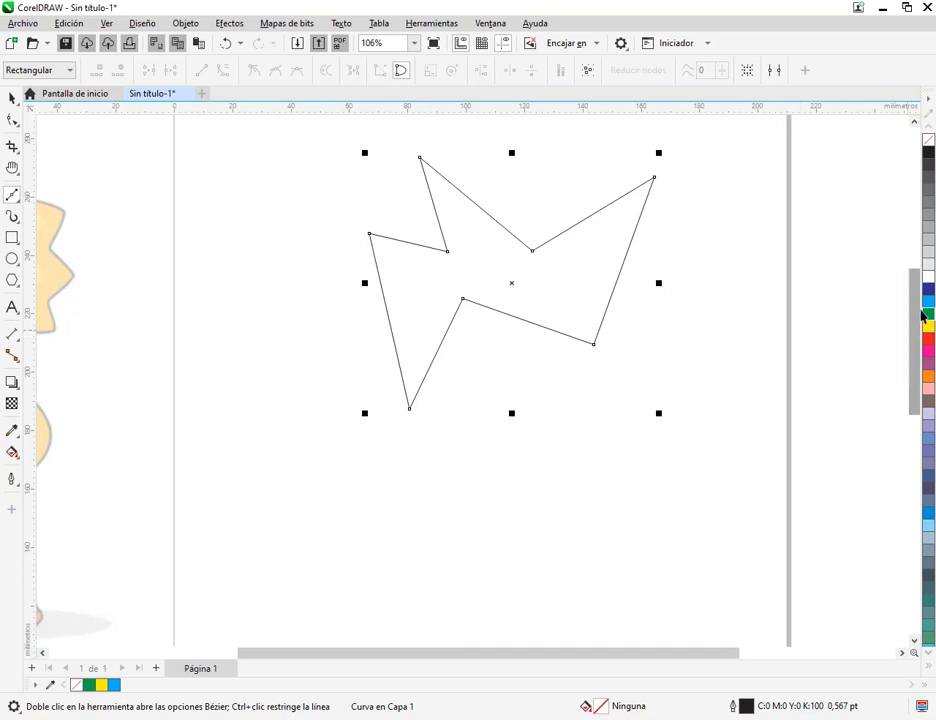
Try cyan and green fills on the zigzag polygon, and fill it with yellow
{"action": "left_click", "coordinate": [927, 308]}
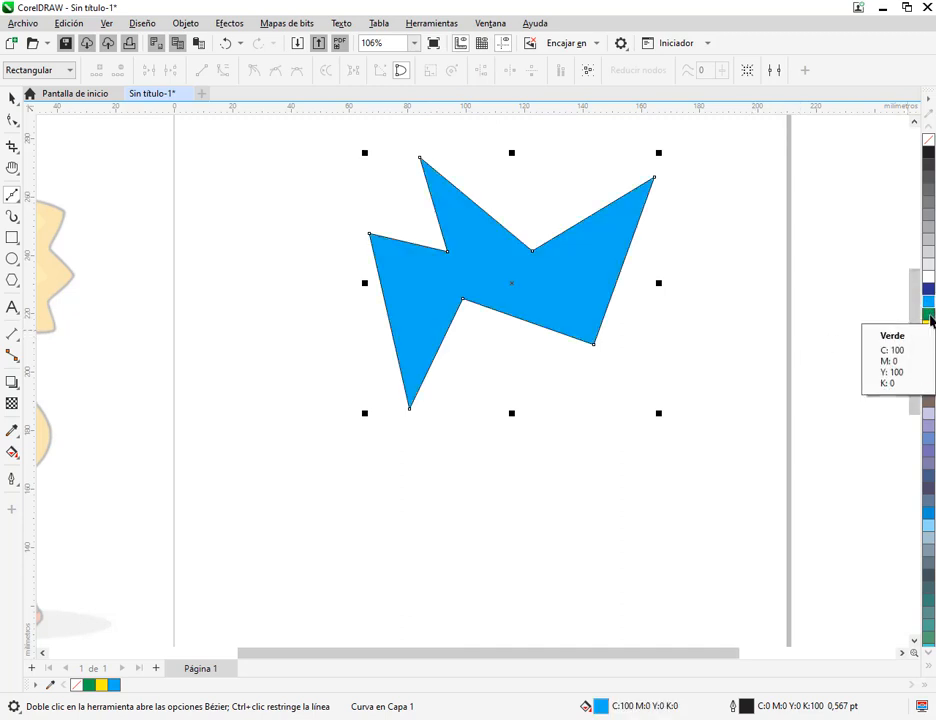
{"action": "left_click", "coordinate": [928, 318]}
{"action": "left_click", "coordinate": [927, 331]}
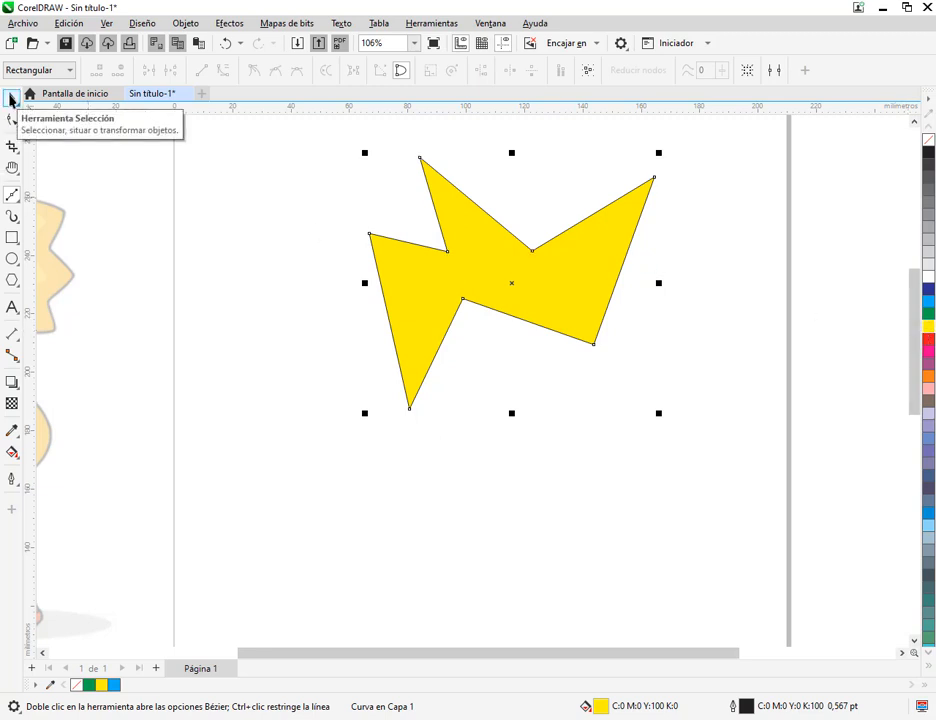
Break the zigzag polygon's curve at its leftmost node, and move the opened figure slightly down
{"action": "left_click", "coordinate": [12, 119]}
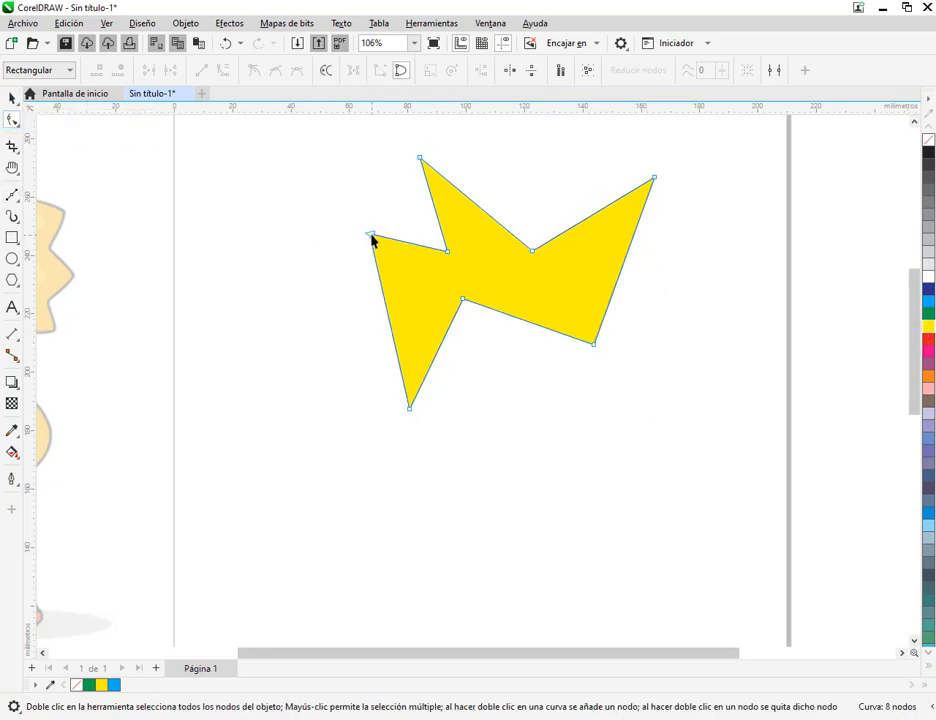
{"action": "left_click", "coordinate": [371, 237]}
{"action": "left_click", "coordinate": [170, 69]}
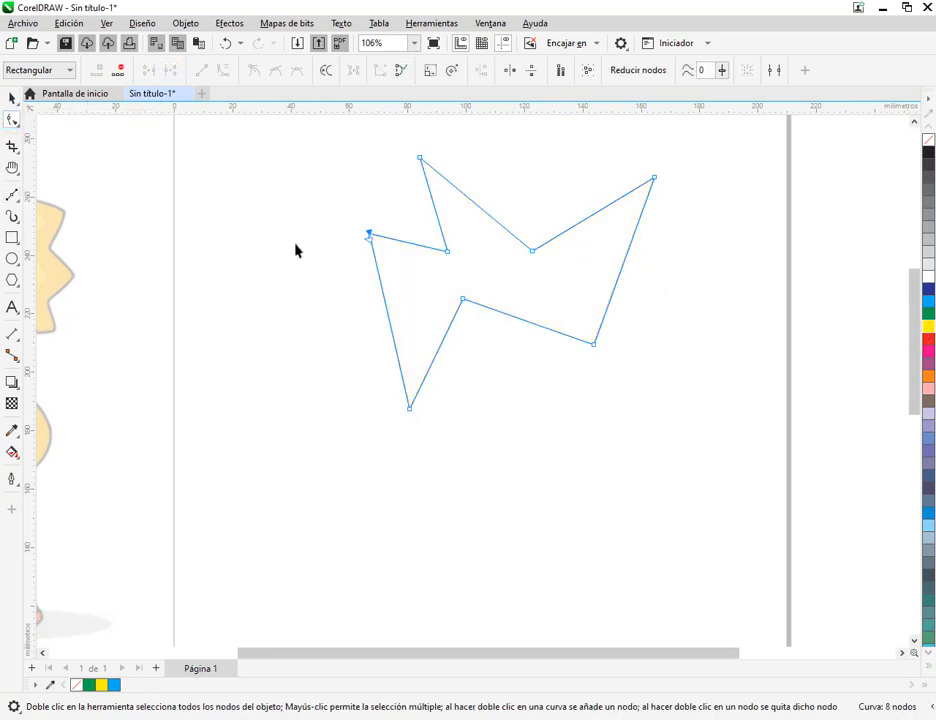
{"action": "left_click", "coordinate": [369, 238]}
{"action": "left_click", "coordinate": [307, 170]}
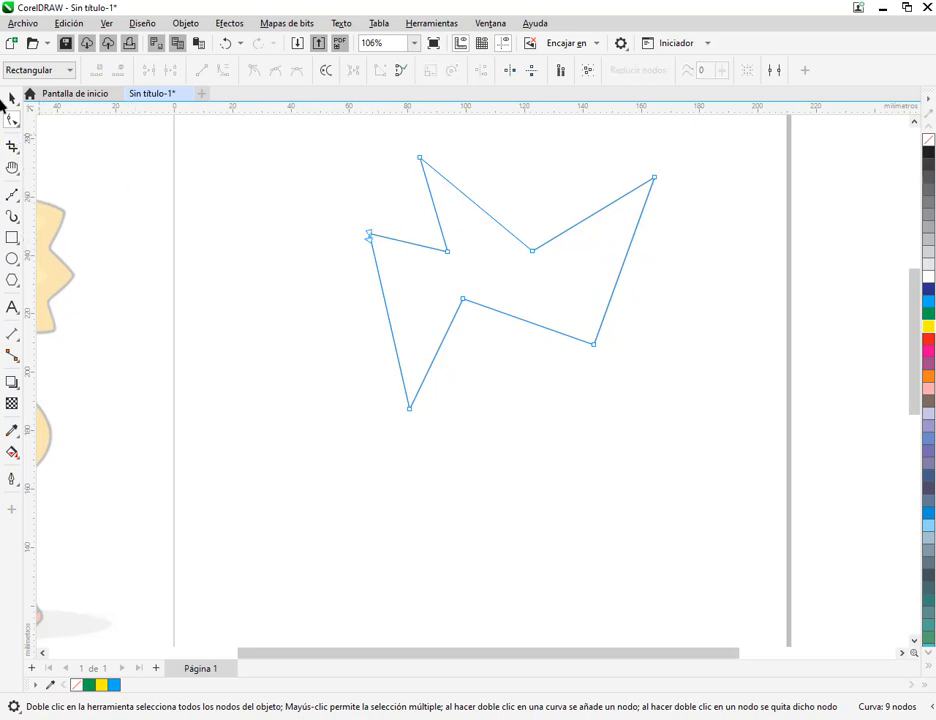
{"action": "left_click", "coordinate": [12, 98]}
{"action": "left_click", "coordinate": [220, 191]}
{"action": "left_click_drag", "start_coordinate": [459, 235], "coordinate": [458, 247]}
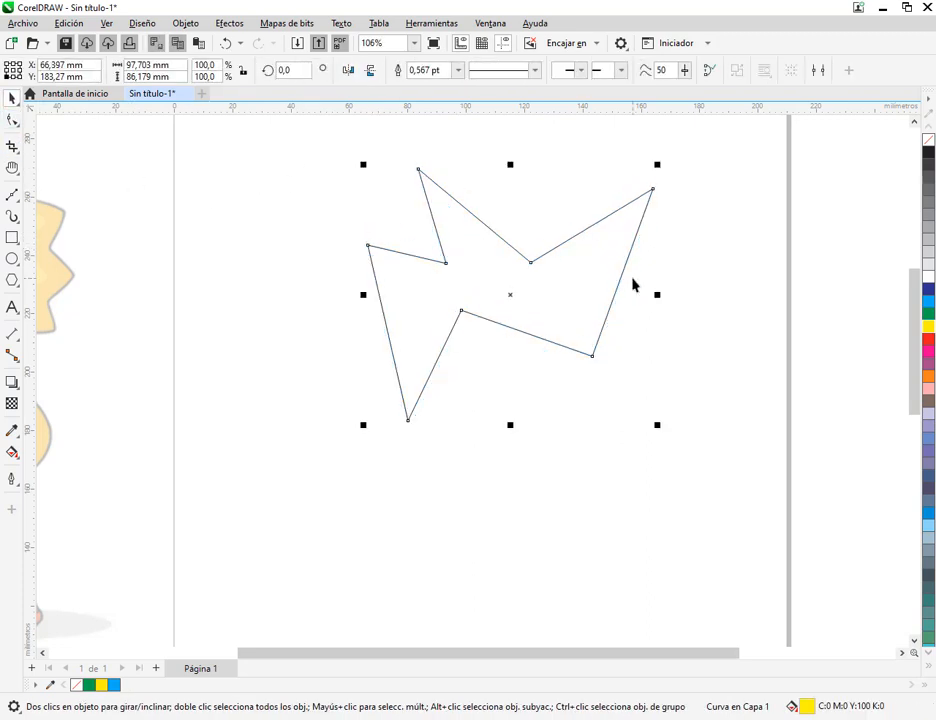
Assign green and purple fills in turn to the opened figure, and join its end nodes with Close Curve
{"action": "left_click", "coordinate": [929, 313]}
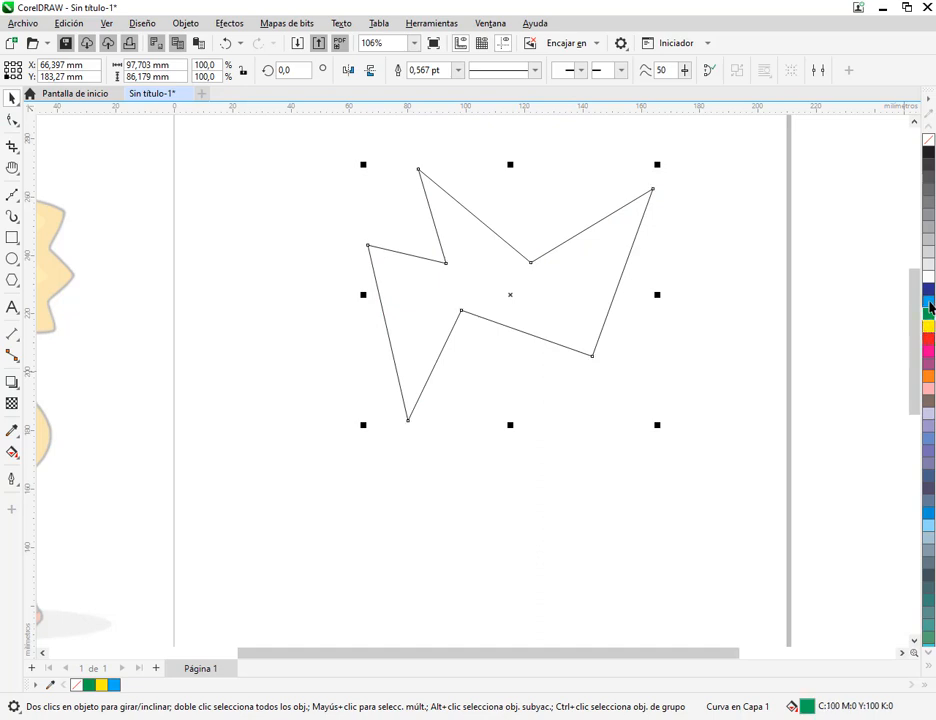
{"action": "left_click", "coordinate": [929, 364]}
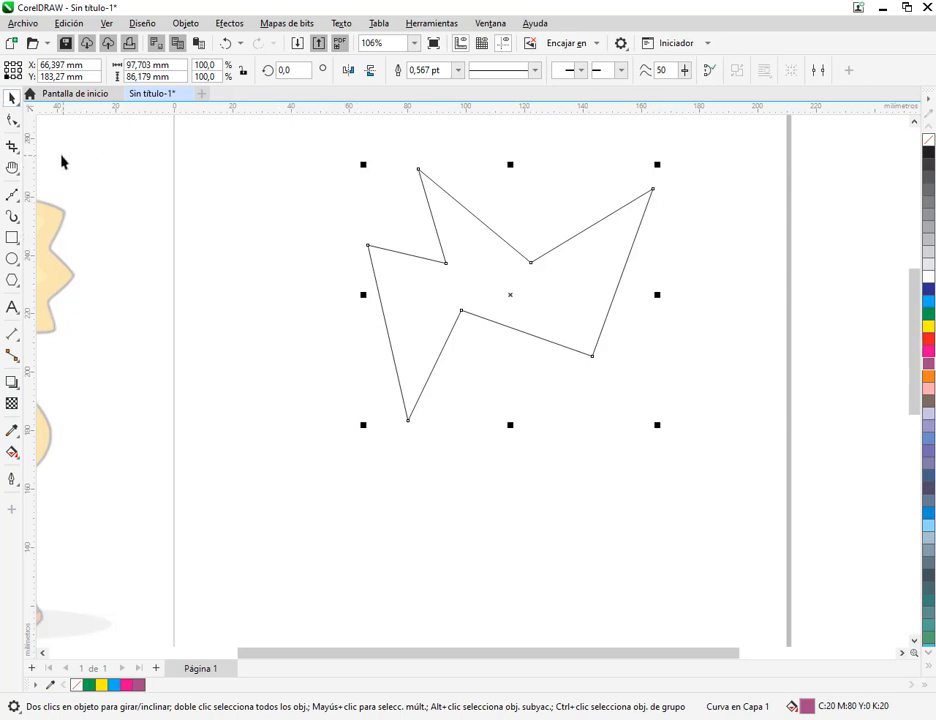
{"action": "left_click", "coordinate": [12, 196]}
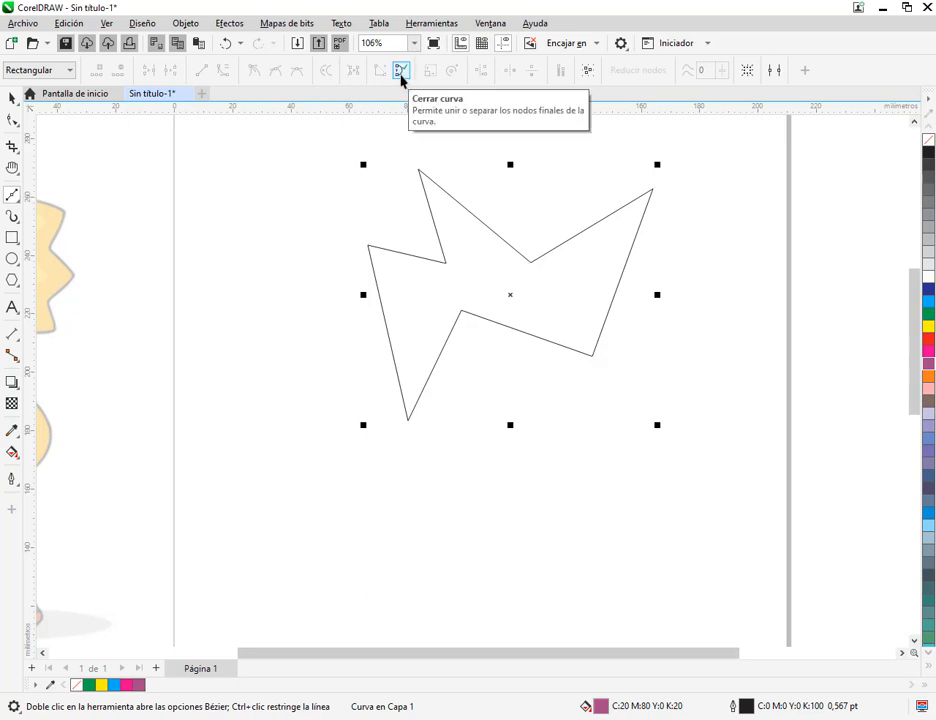
{"action": "left_click", "coordinate": [401, 72]}
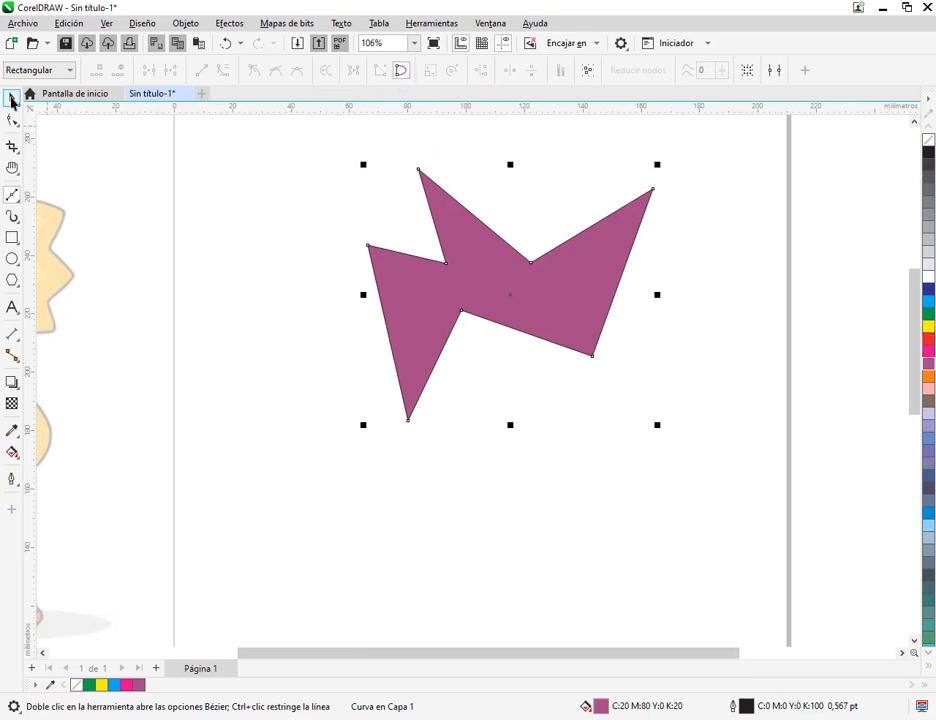
Move the purple zigzag figure towards the page's left edge, and delete it
{"action": "left_click", "coordinate": [12, 97]}
{"action": "left_click", "coordinate": [313, 244]}
{"action": "left_click_drag", "start_coordinate": [557, 296], "coordinate": [391, 283]}
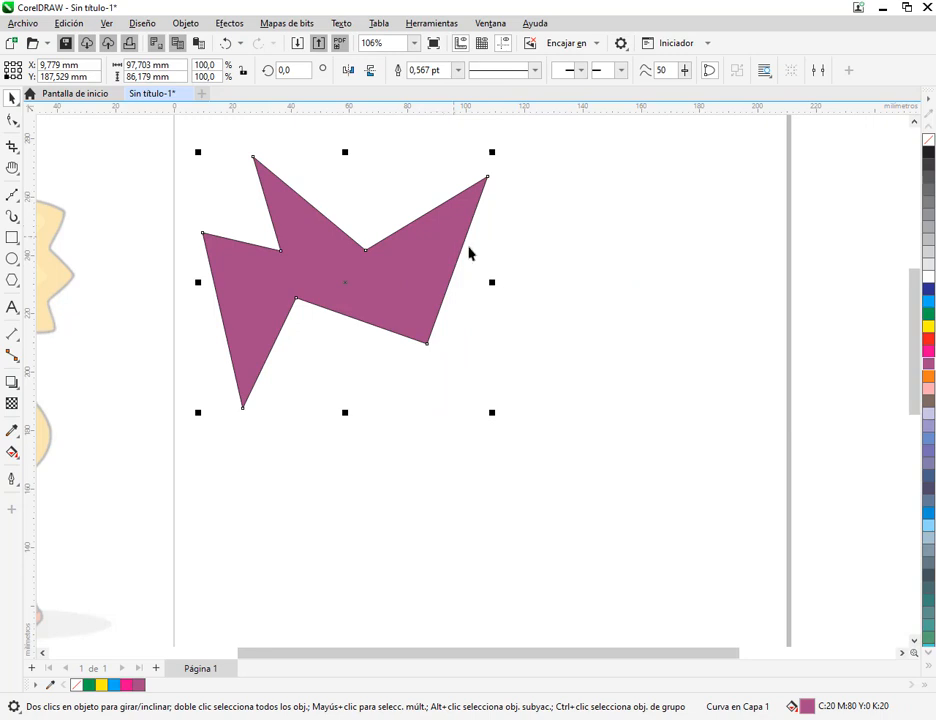
{"action": "key", "text": "Delete"}
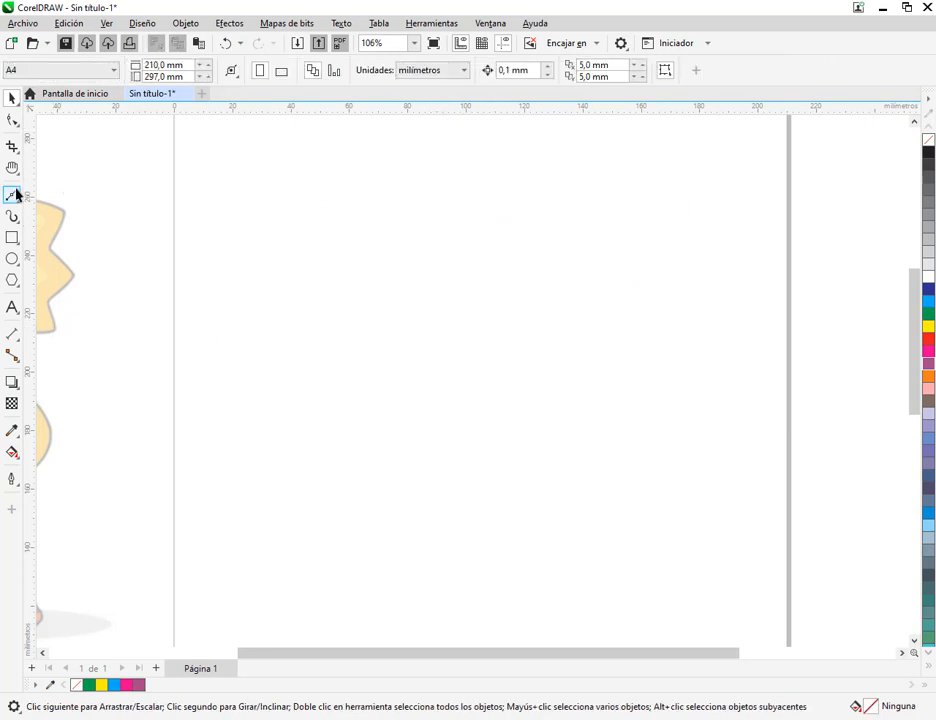
Draw a closed, irregular Bézier polygon with ten straight sides across the upper part of the page, and fill it with cyan
{"action": "left_click", "coordinate": [12, 194]}
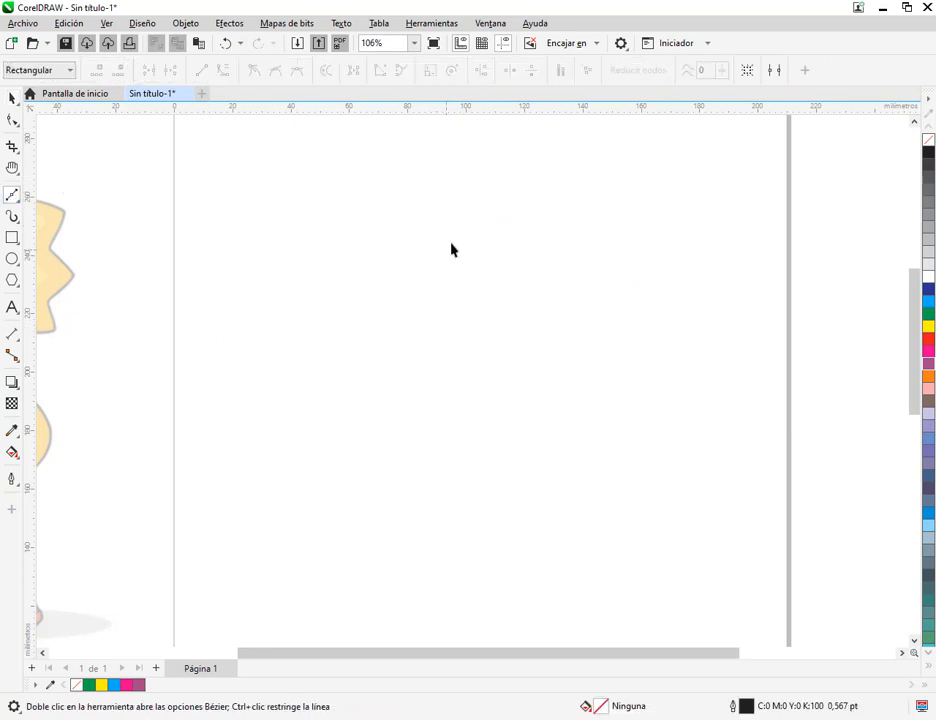
{"action": "left_click", "coordinate": [561, 175]}
{"action": "left_click", "coordinate": [614, 253]}
{"action": "left_click", "coordinate": [698, 233]}
{"action": "left_click", "coordinate": [709, 345]}
{"action": "left_click", "coordinate": [577, 418]}
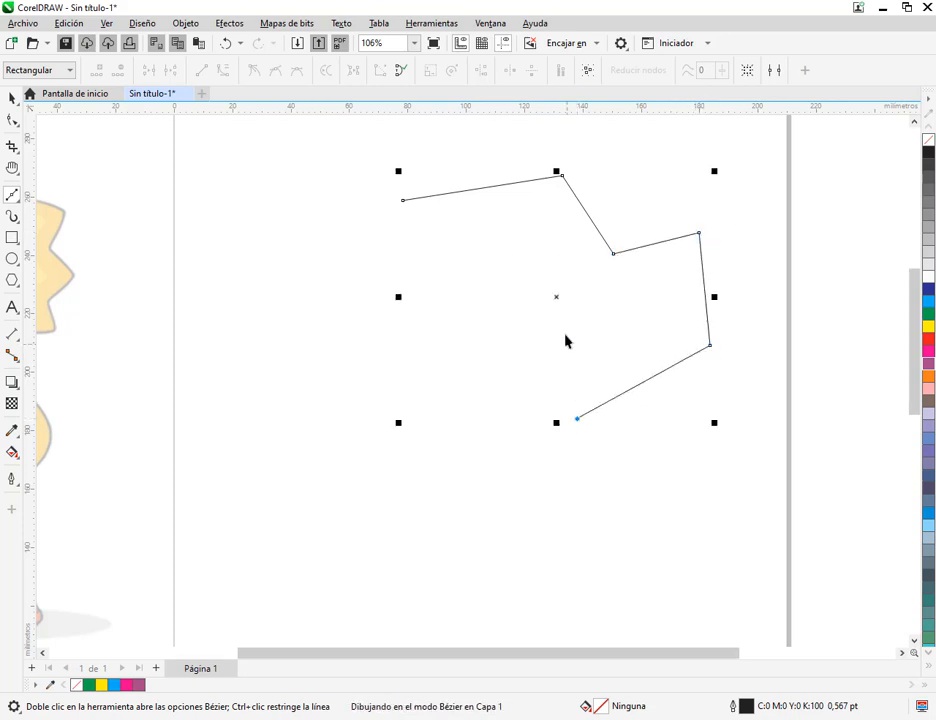
{"action": "left_click", "coordinate": [564, 333]}
{"action": "left_click", "coordinate": [461, 390]}
{"action": "left_click", "coordinate": [482, 297]}
{"action": "double_click", "coordinate": [309, 305]}
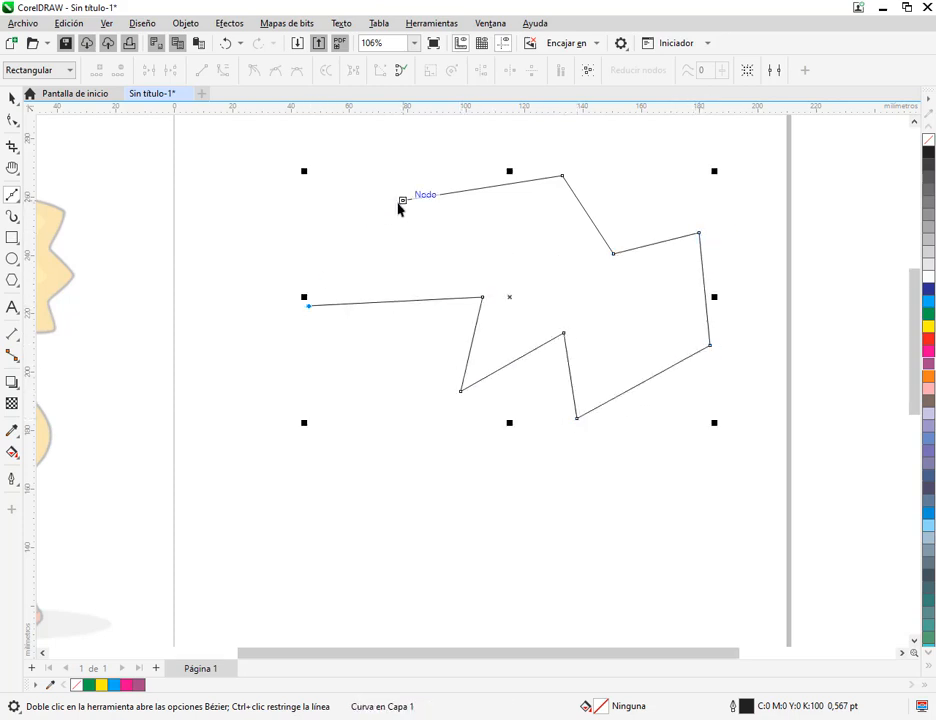
{"action": "left_click", "coordinate": [403, 200]}
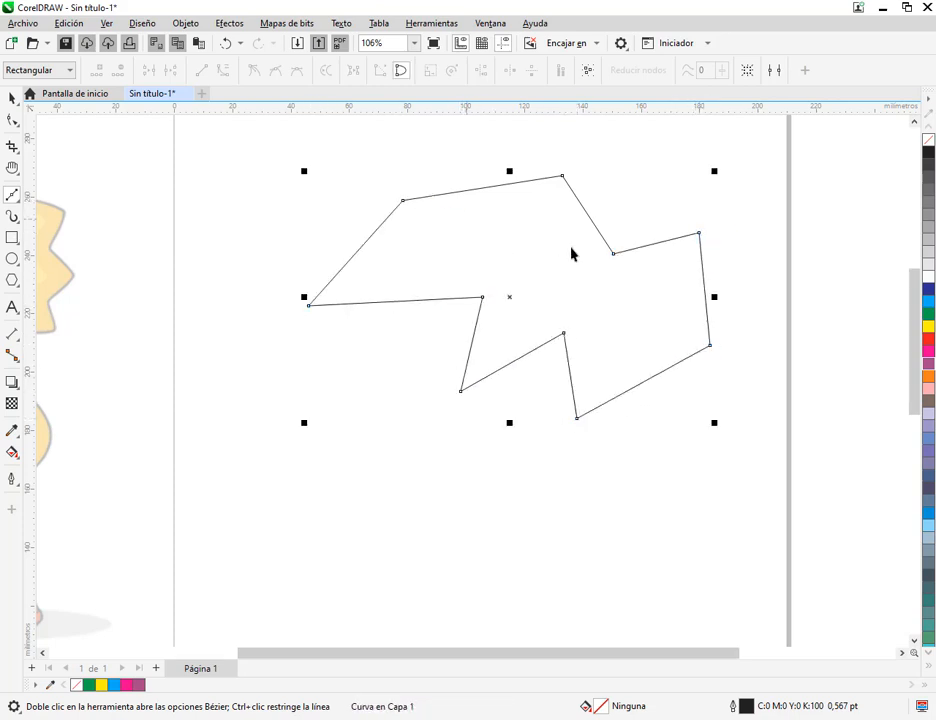
{"action": "left_click", "coordinate": [929, 302]}
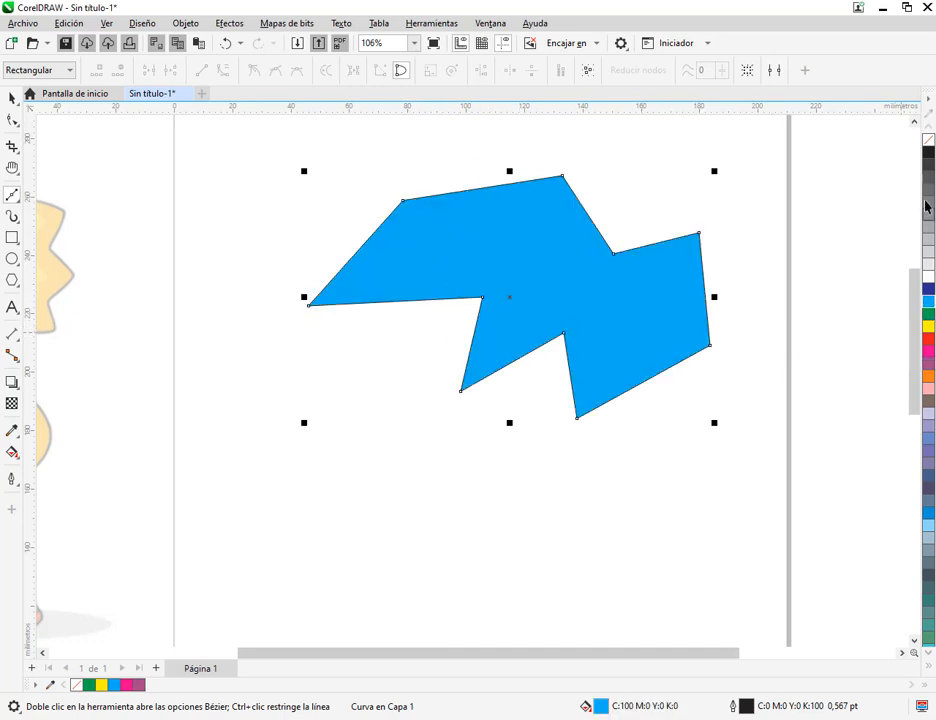
Remove the fill from the ten-sided polygon, and move the outlined figure down and towards the page's left edge
{"action": "left_click", "coordinate": [928, 141]}
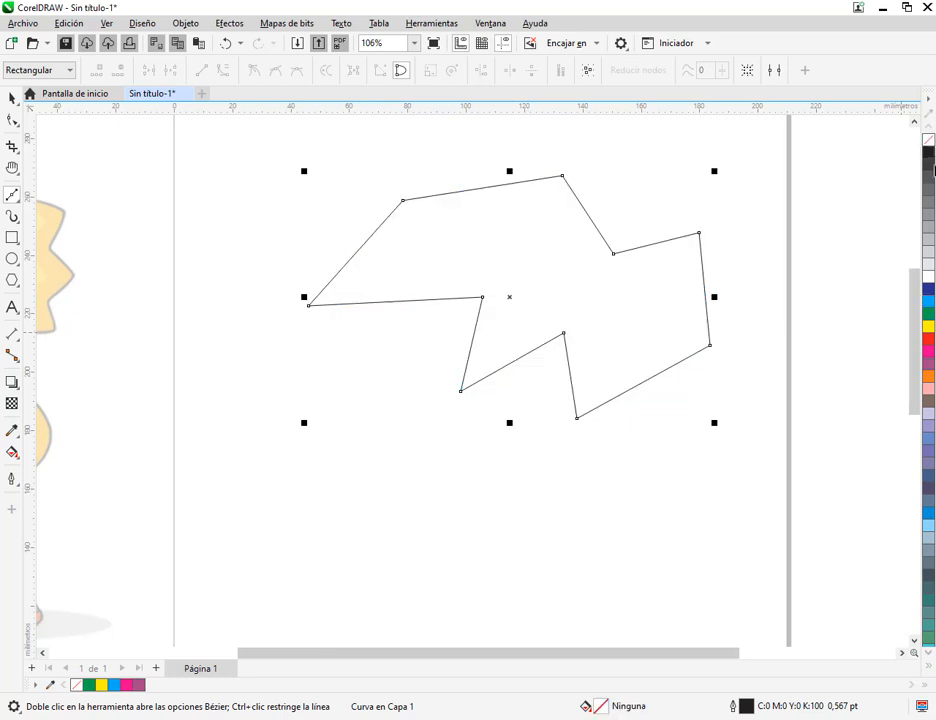
{"action": "left_click", "coordinate": [12, 99]}
{"action": "left_click_drag", "start_coordinate": [497, 254], "coordinate": [447, 323]}
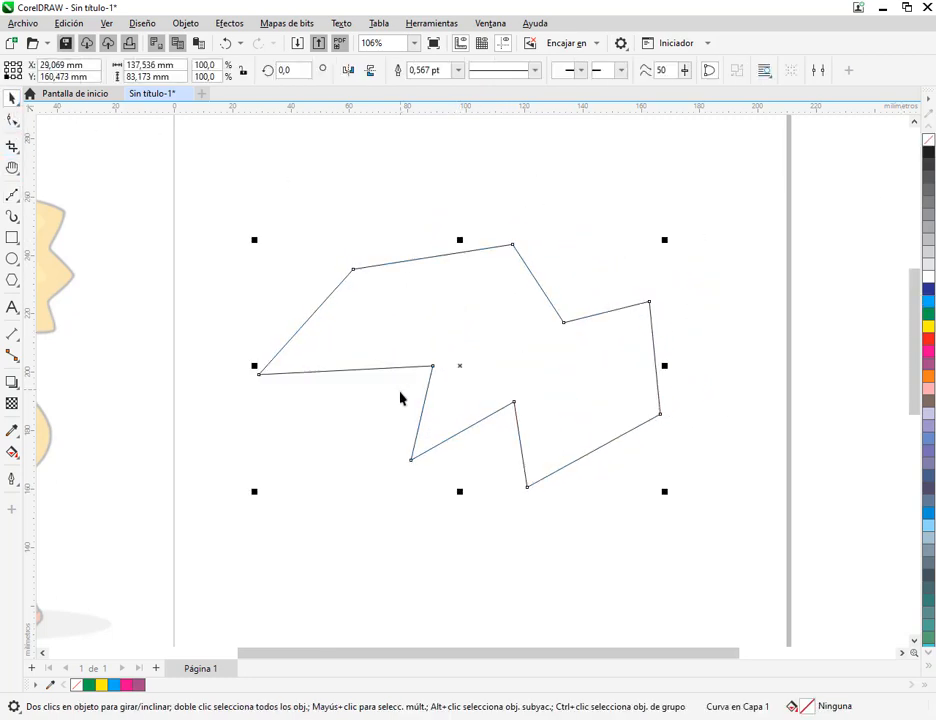
Switch to the Google Meet call in Chrome, and close the browser's downloads bar
{"action": "mouse_move", "coordinate": [195, 719]}
{"action": "left_click", "coordinate": [119, 695]}
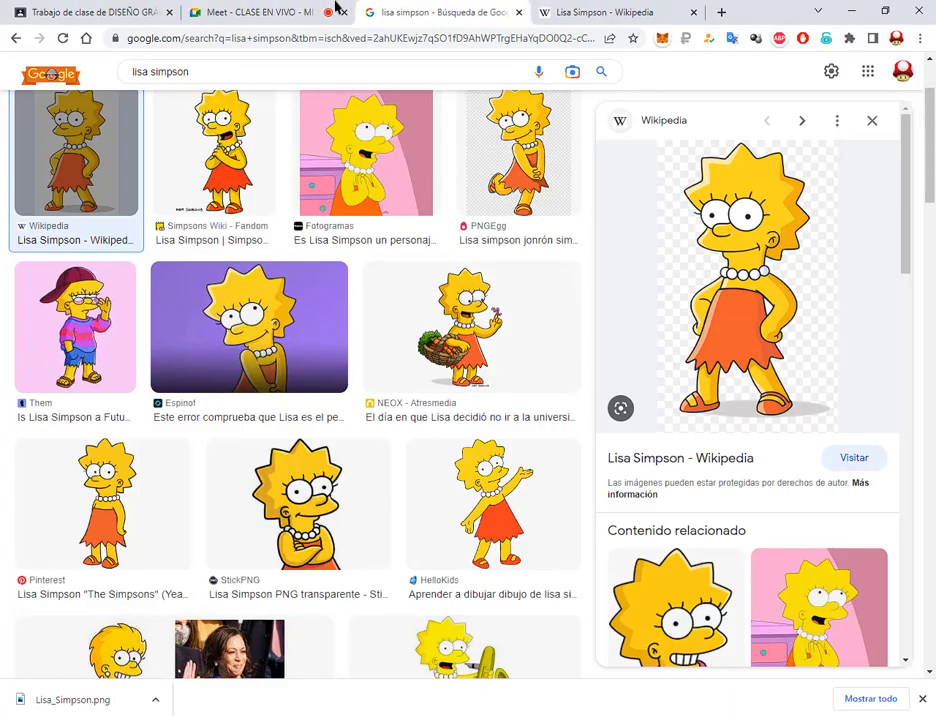
{"action": "left_click", "coordinate": [267, 8]}
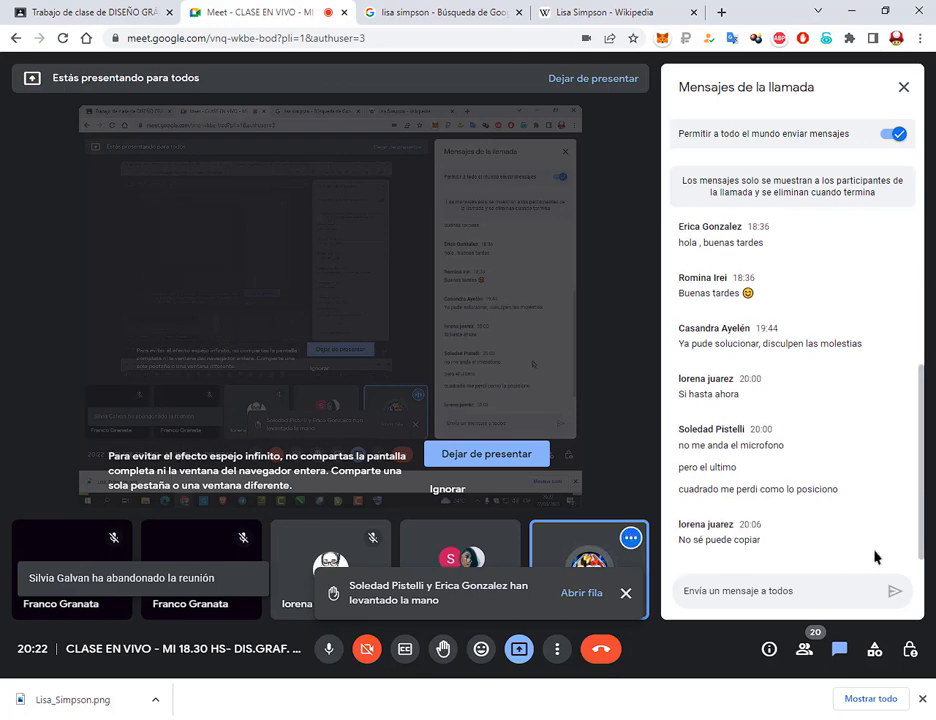
{"action": "left_click", "coordinate": [922, 698]}
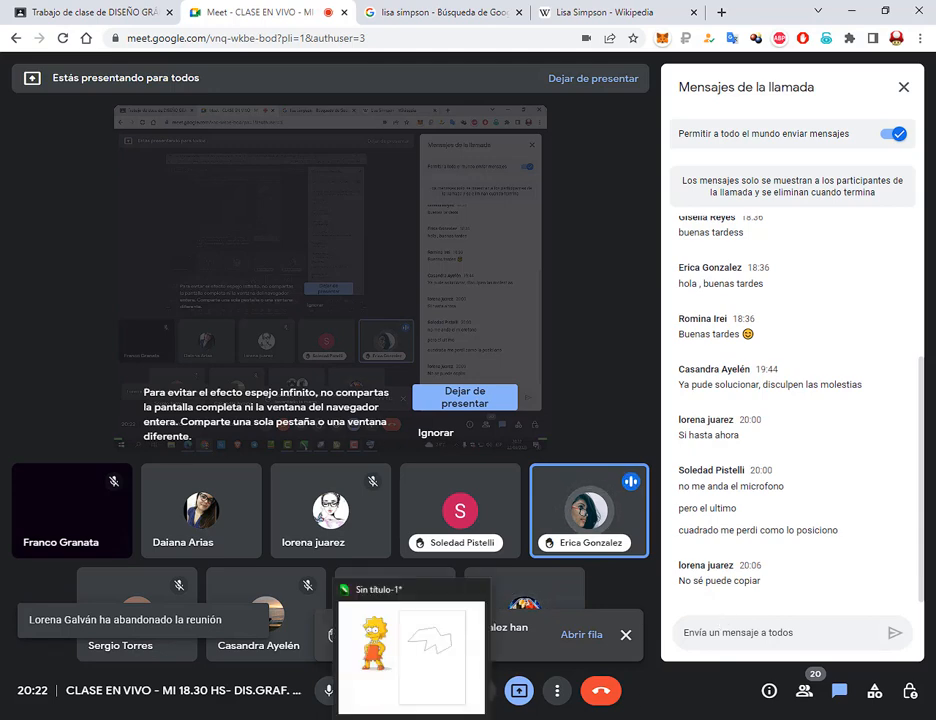
Switch back to CorelDRAW, deselect the polygon, and activate the Freehand tool
{"action": "left_click", "coordinate": [418, 697]}
{"action": "left_click", "coordinate": [230, 158]}
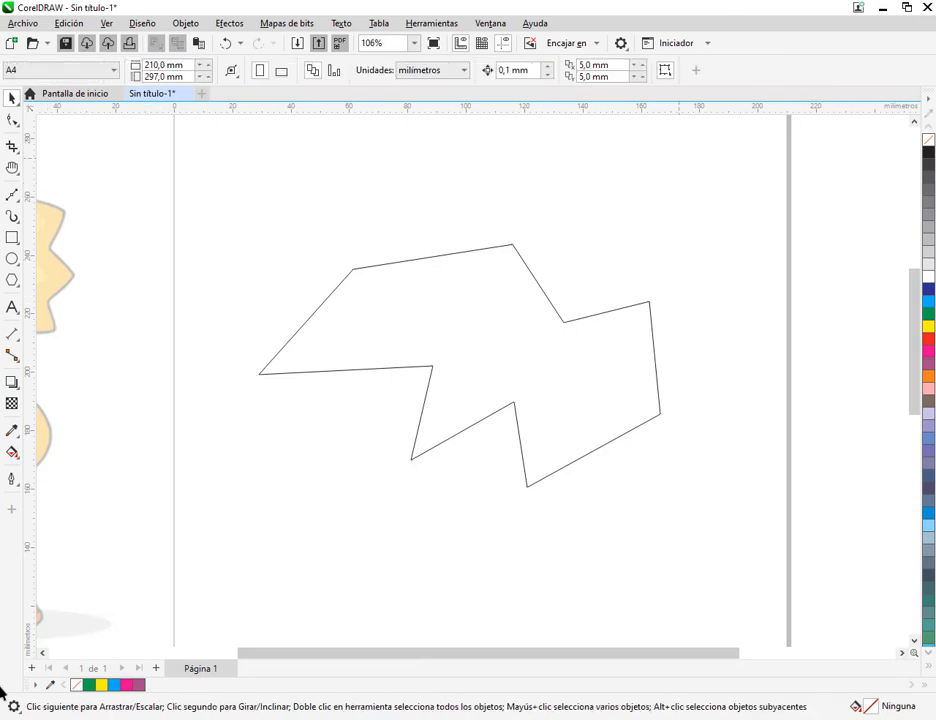
{"action": "left_click", "coordinate": [12, 195]}
{"action": "left_click", "coordinate": [52, 198]}
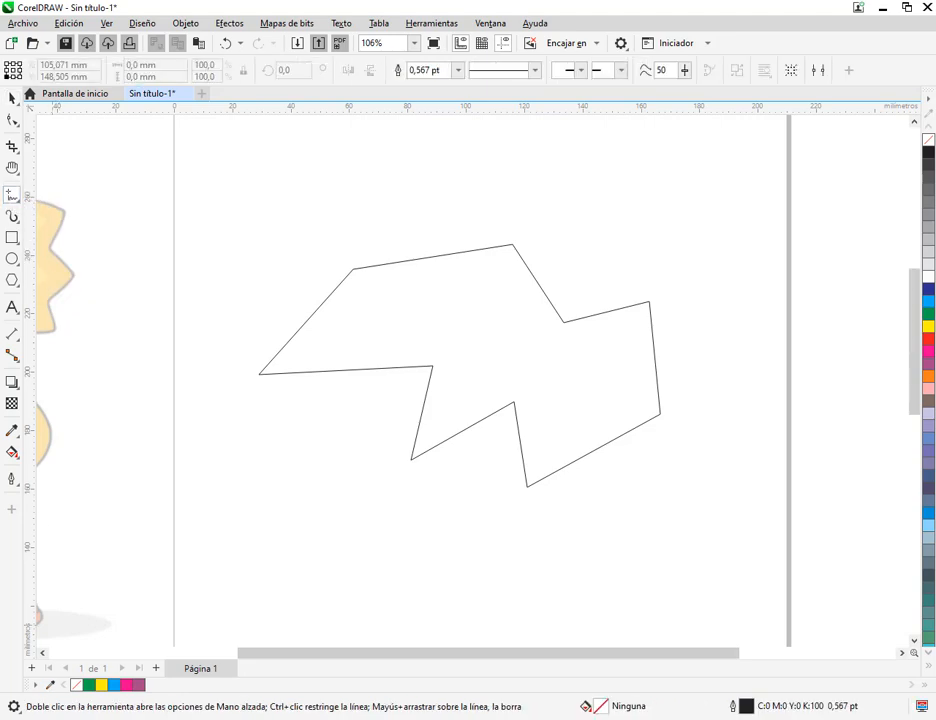
Set the Windows display scaling for text and apps to 125%, and close the system settings
{"action": "key", "text": "super"}
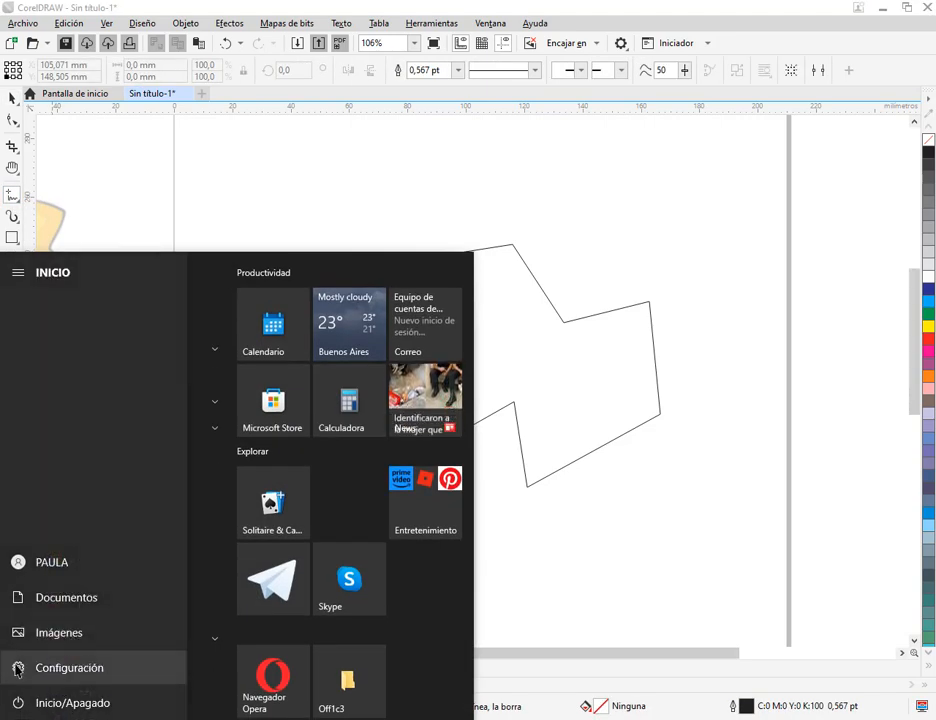
{"action": "left_click", "coordinate": [17, 668]}
{"action": "left_click", "coordinate": [196, 286]}
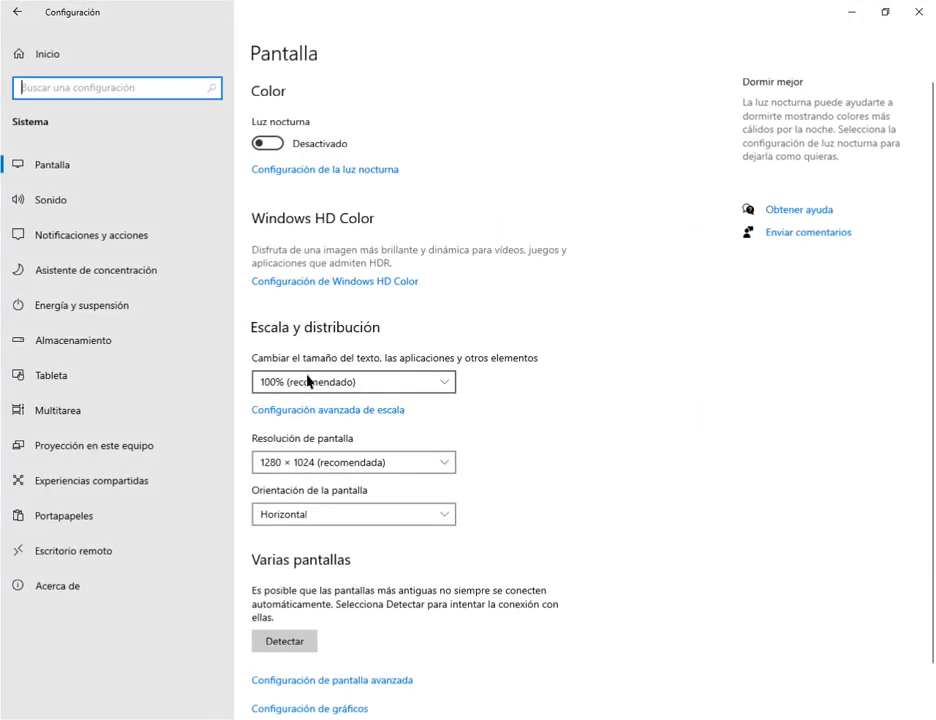
{"action": "left_click", "coordinate": [308, 381]}
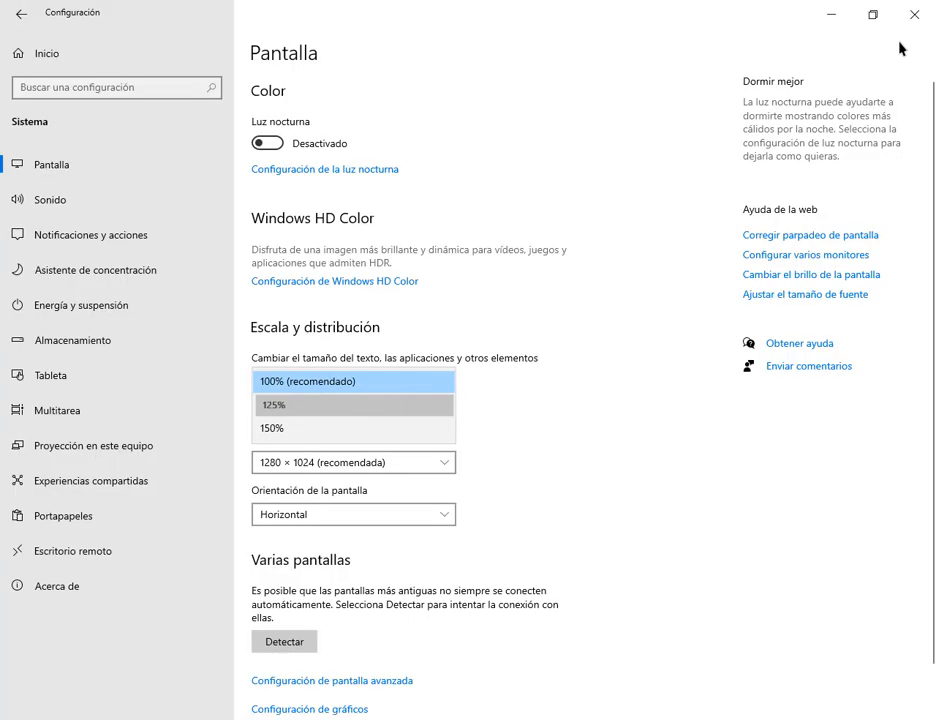
{"action": "left_click", "coordinate": [914, 14]}
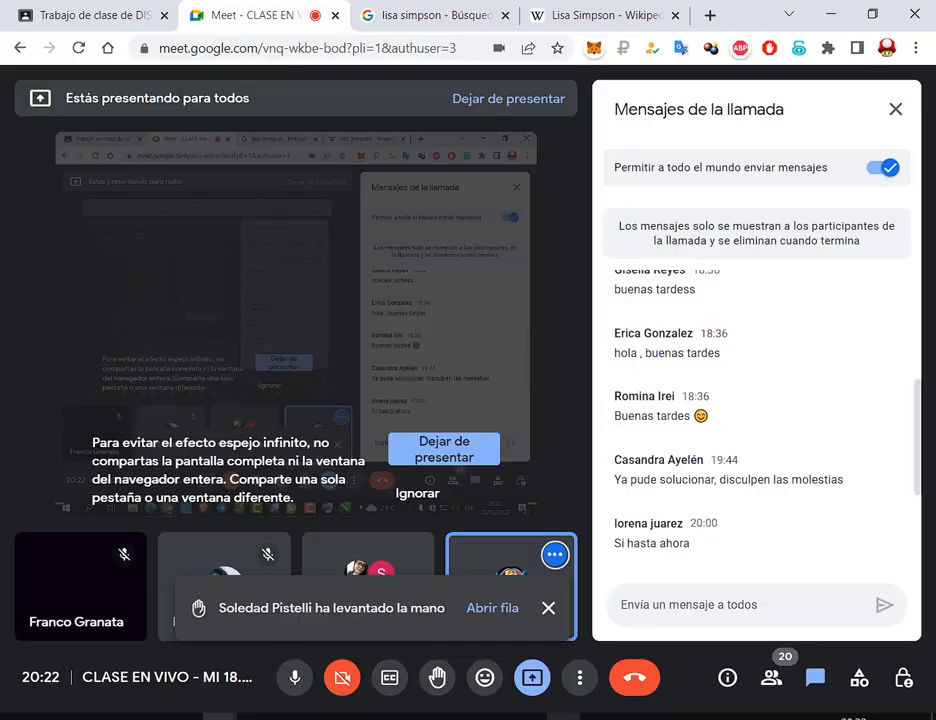
Return to CorelDRAW and activate the Bézier tool in place of the Freehand tool
{"action": "left_click", "coordinate": [563, 717]}
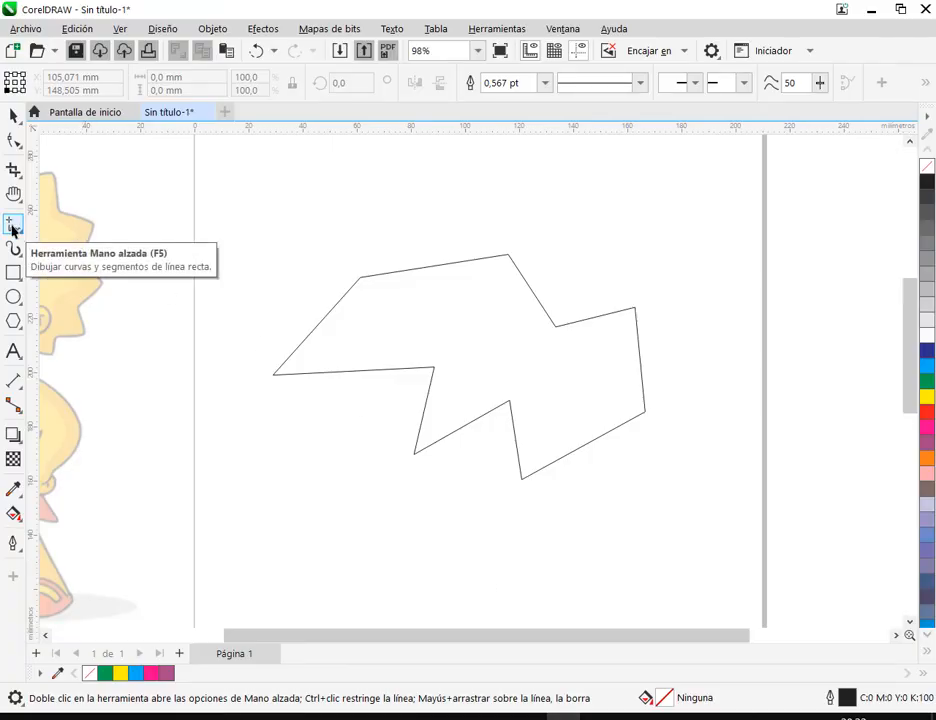
{"action": "left_click", "coordinate": [16, 194]}
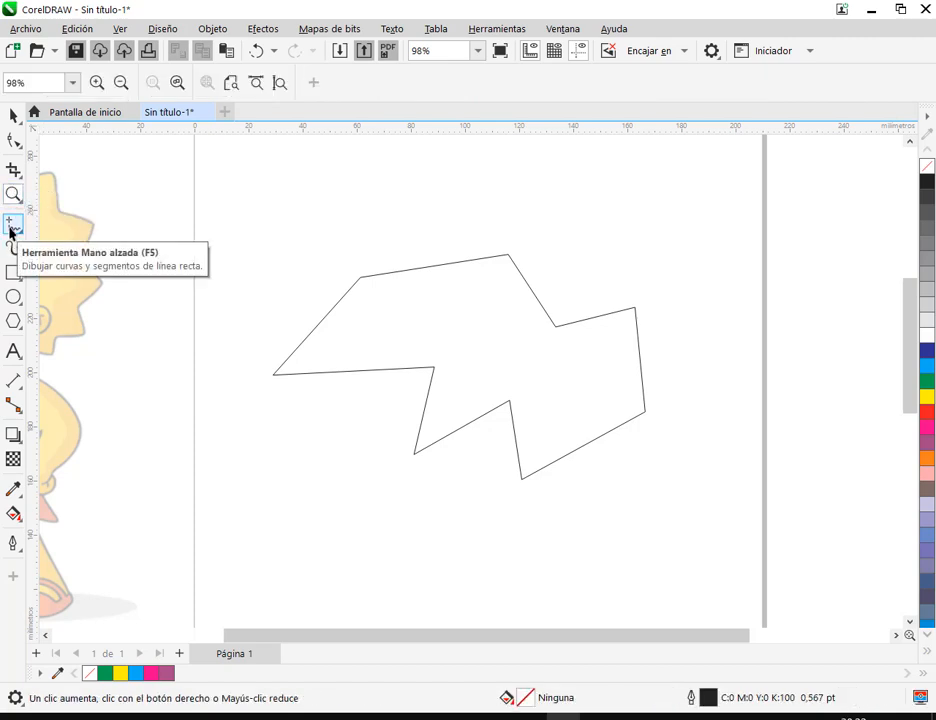
{"action": "left_click", "coordinate": [12, 232]}
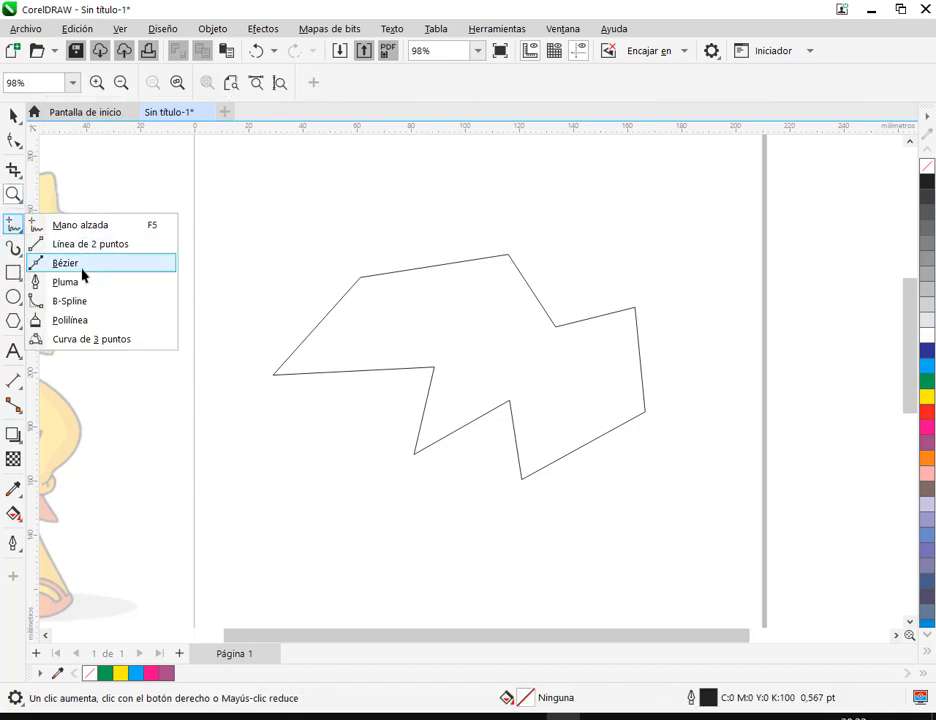
{"action": "left_click", "coordinate": [66, 263]}
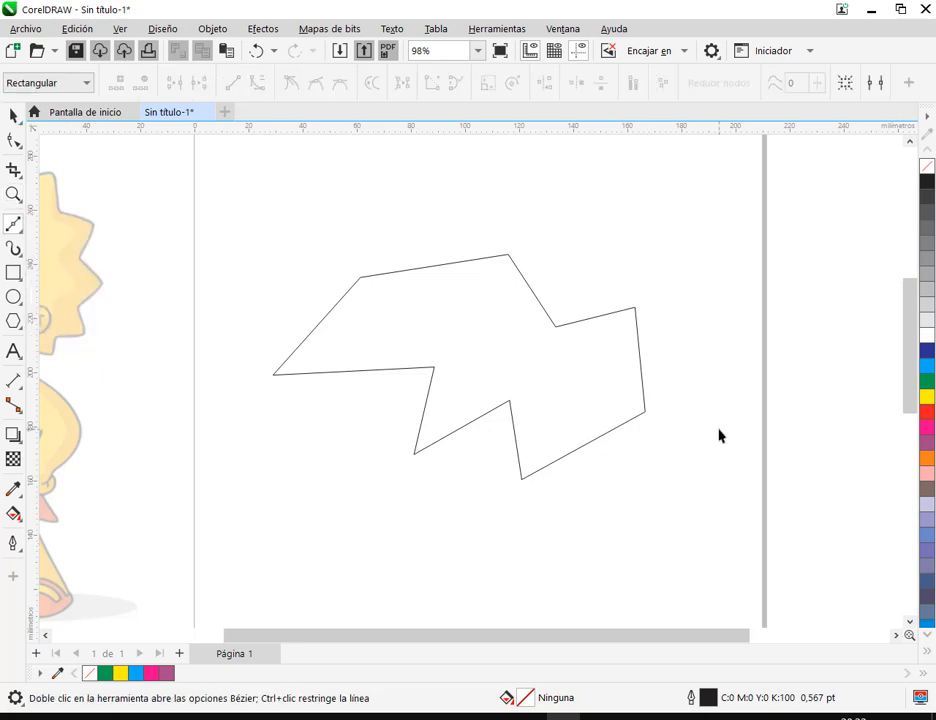
{"action": "left_click_drag", "start_coordinate": [659, 502], "coordinate": [607, 414]}
{"action": "scroll", "coordinate": [546, 405], "scroll_direction": "down", "scroll_amount": 1}
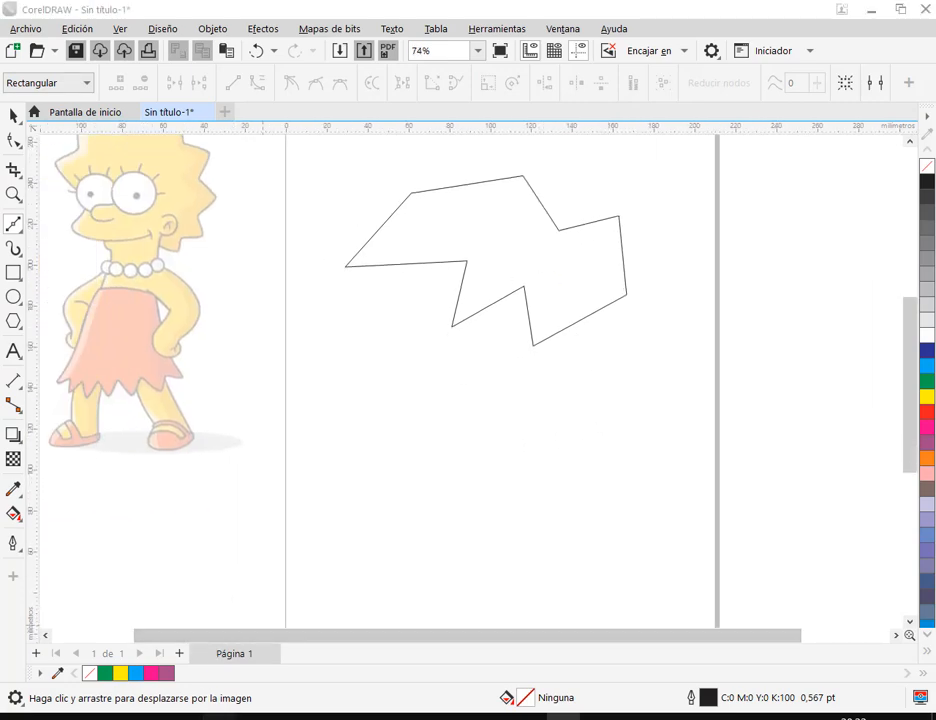
Switch to the Google Meet call to read the latest chat messages, and dismiss the raised-hand notification
{"action": "mouse_move", "coordinate": [220, 714]}
{"action": "left_click", "coordinate": [170, 630]}
{"action": "scroll", "coordinate": [850, 400], "scroll_direction": "down", "scroll_amount": 3}
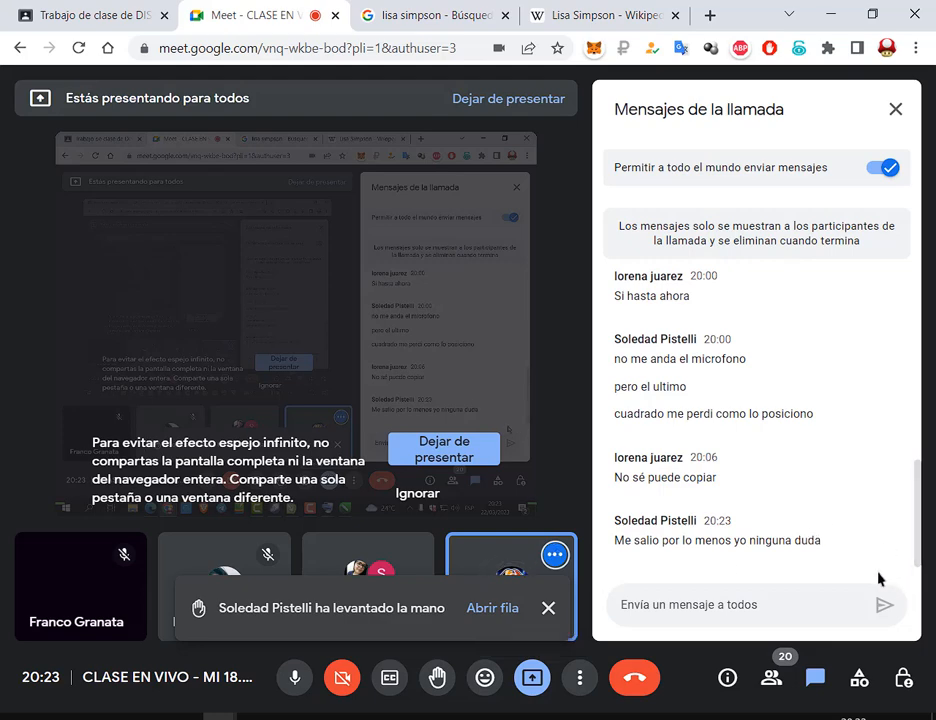
{"action": "left_click", "coordinate": [548, 607]}
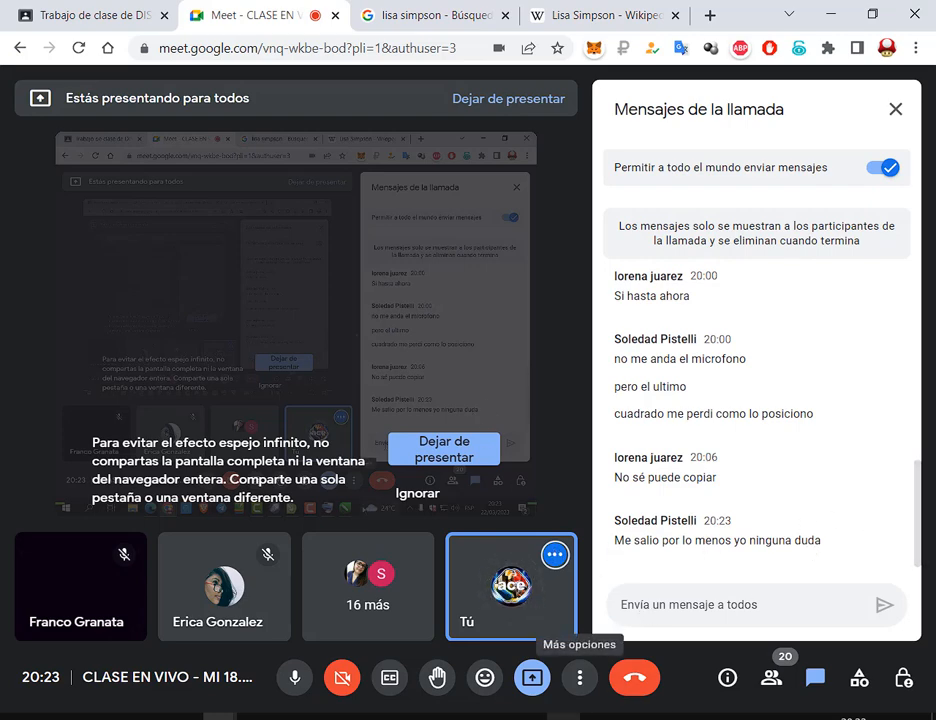
Switch back to CorelDRAW, and bring the upper part of the page and the full Lisa reference image into view
{"action": "mouse_move", "coordinate": [563, 717]}
{"action": "left_click", "coordinate": [560, 625]}
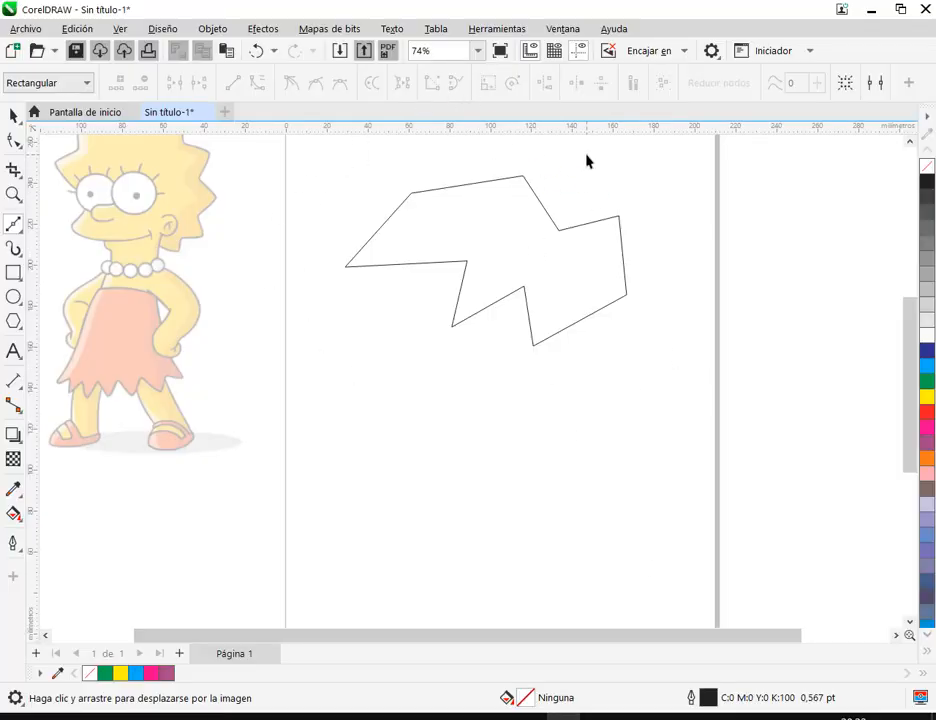
{"action": "mouse_move", "coordinate": [577, 130]}
{"action": "left_mouse_down"}
{"action": "mouse_move", "coordinate": [585, 211]}
{"action": "mouse_move", "coordinate": [576, 248]}
{"action": "left_mouse_up"}
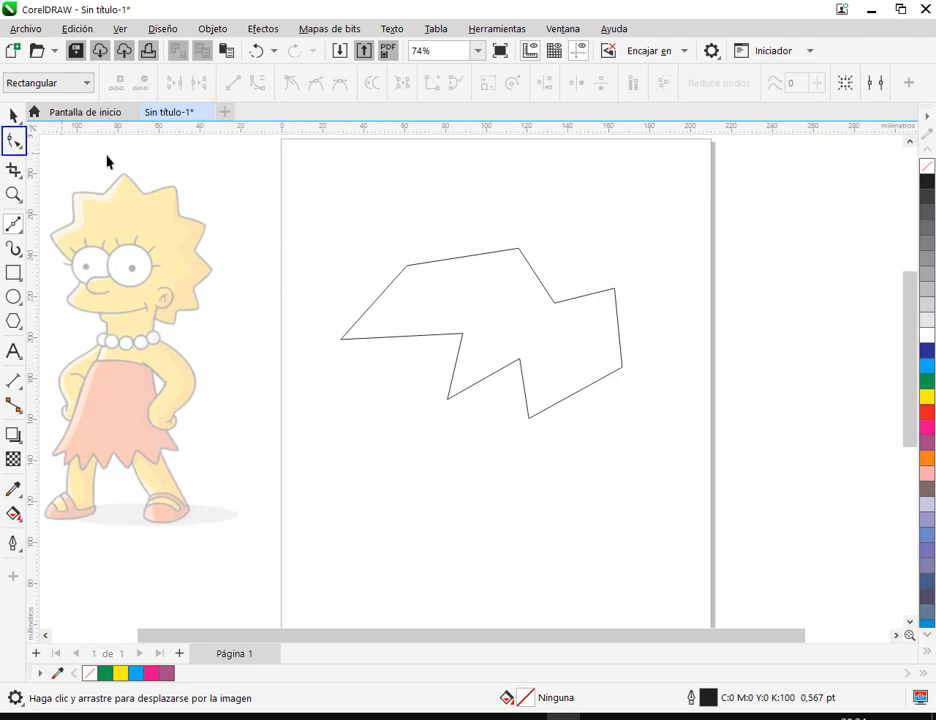
With the Shape tool, reshape the left side of the outlined polygon by moving its start node, left tip node and inner notch node
{"action": "left_click_drag", "start_coordinate": [107, 156], "coordinate": [22, 149]}
{"action": "key", "text": "Escape"}
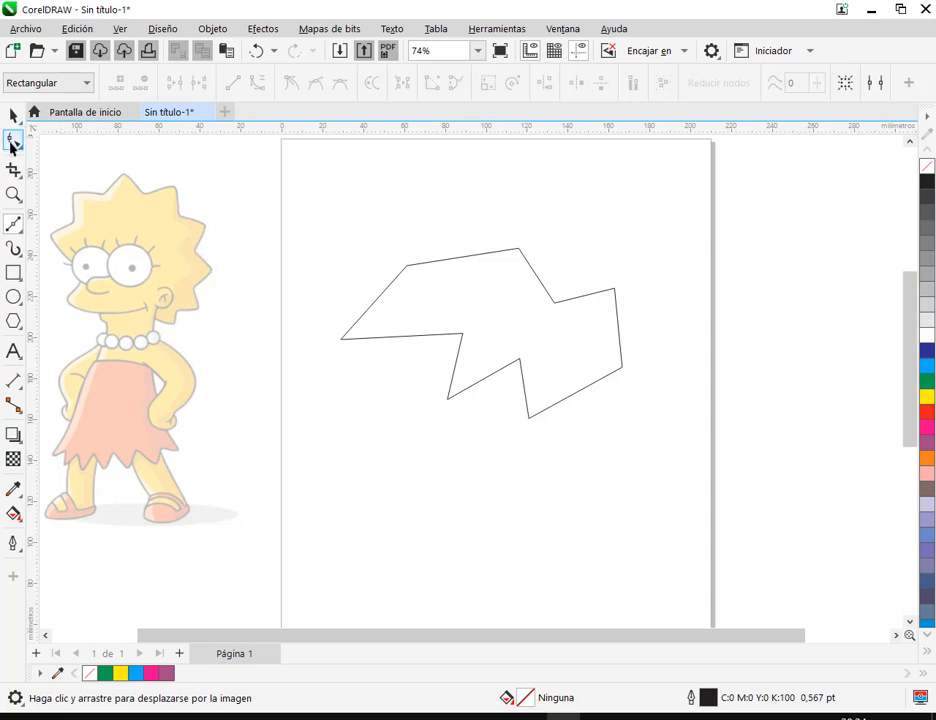
{"action": "left_click", "coordinate": [10, 141]}
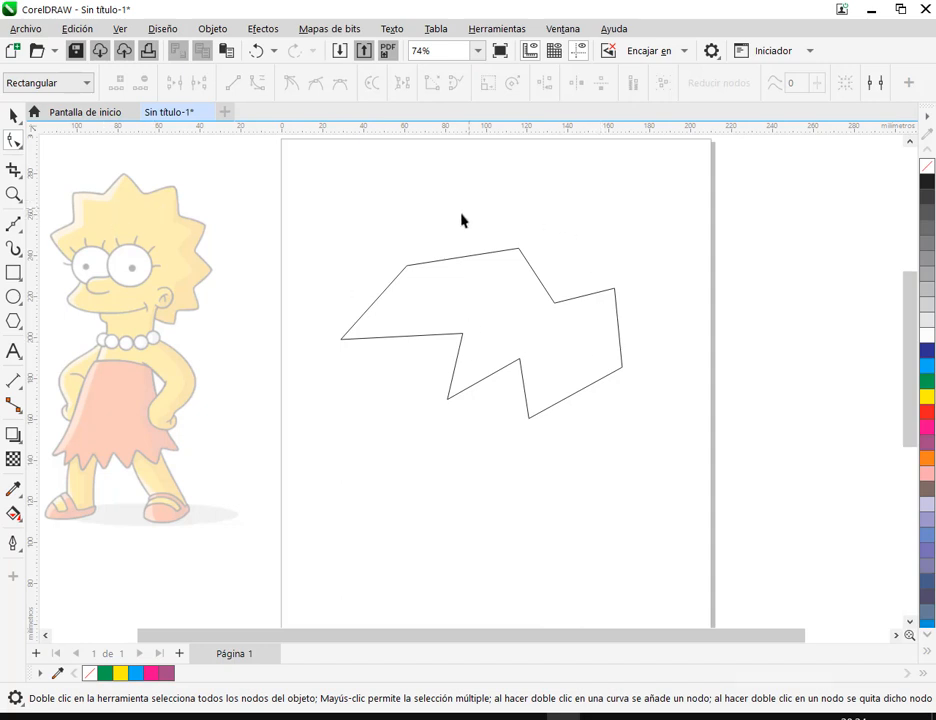
{"action": "left_click", "coordinate": [472, 298]}
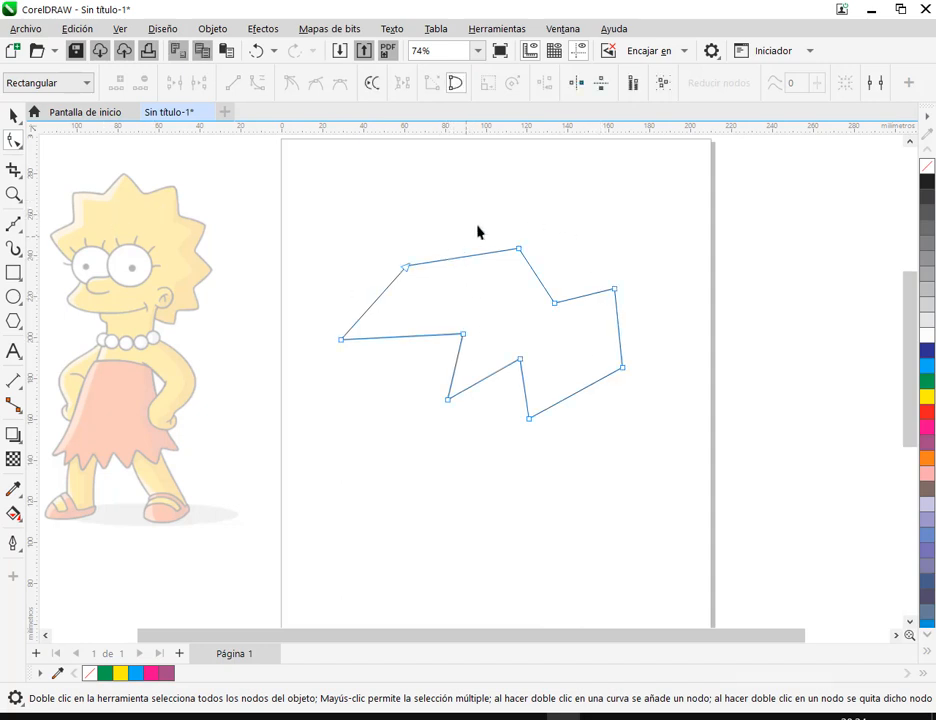
{"action": "scroll", "coordinate": [506, 290], "scroll_direction": "up", "scroll_amount": 2}
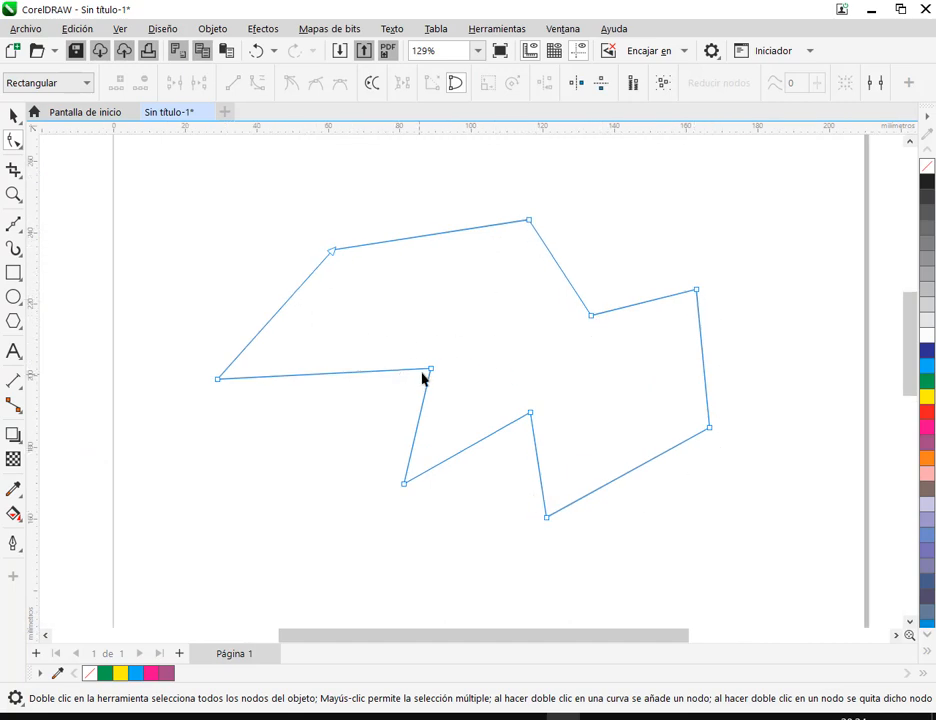
{"action": "left_click_drag", "start_coordinate": [431, 369], "coordinate": [352, 398]}
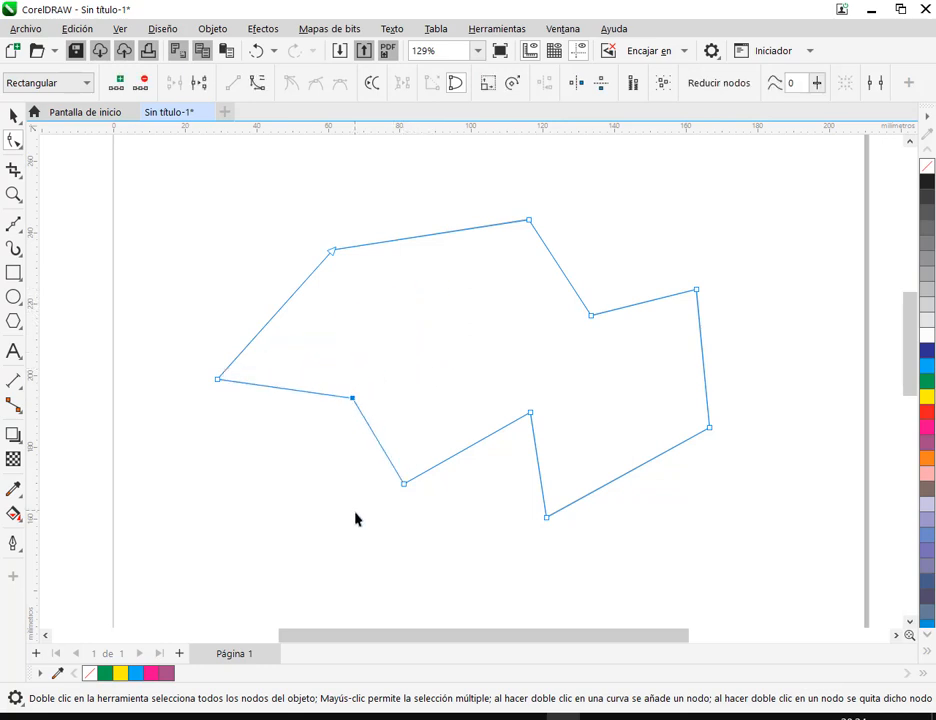
{"action": "left_click_drag", "start_coordinate": [216, 385], "coordinate": [278, 432]}
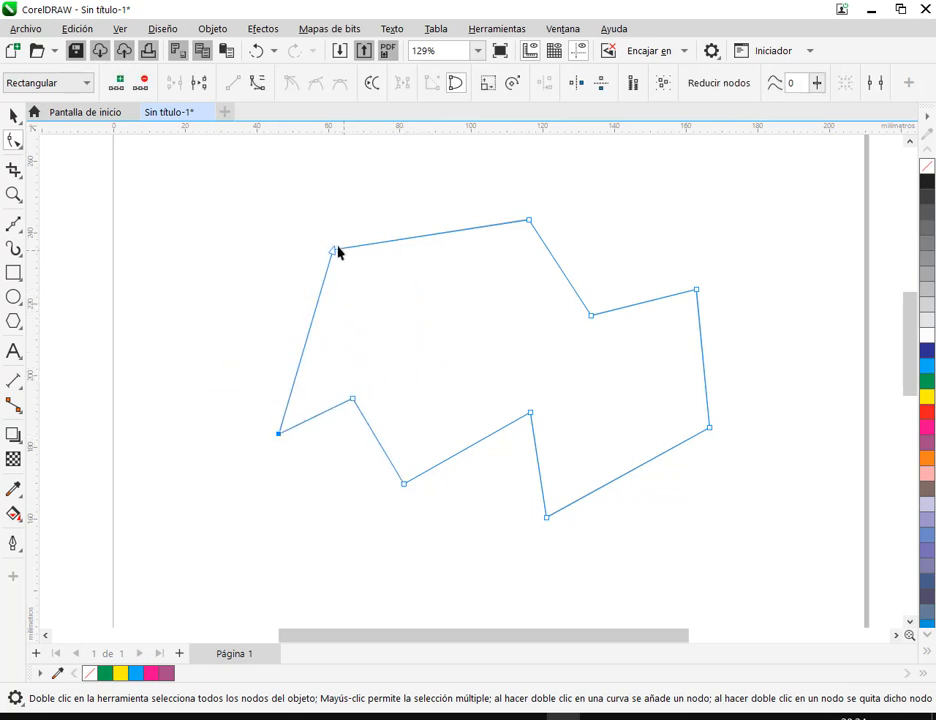
{"action": "left_click_drag", "start_coordinate": [333, 250], "coordinate": [387, 178]}
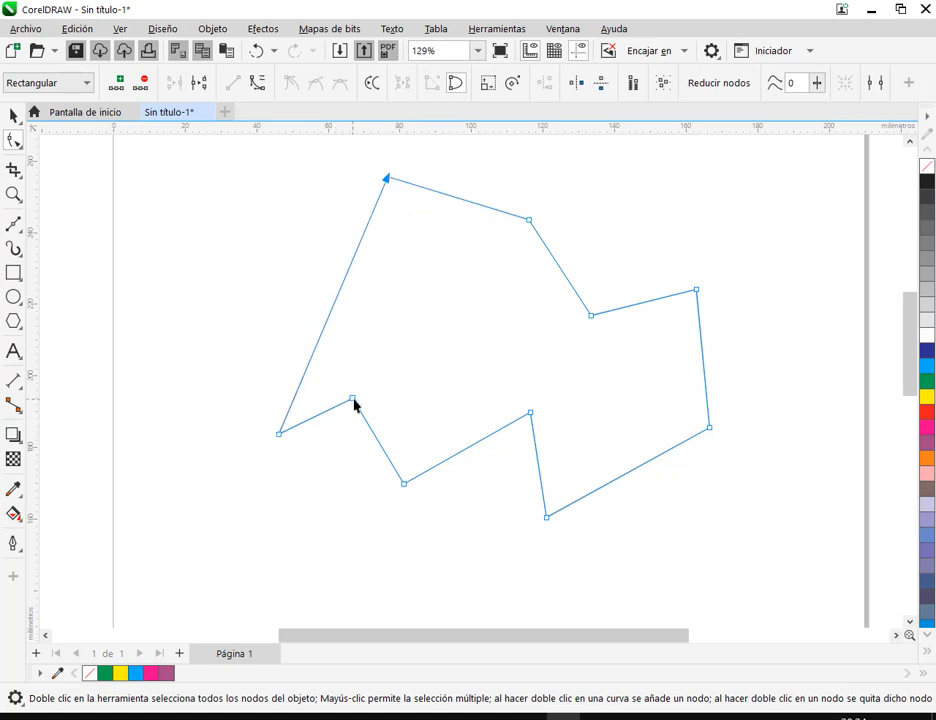
{"action": "left_click_drag", "start_coordinate": [353, 399], "coordinate": [405, 302]}
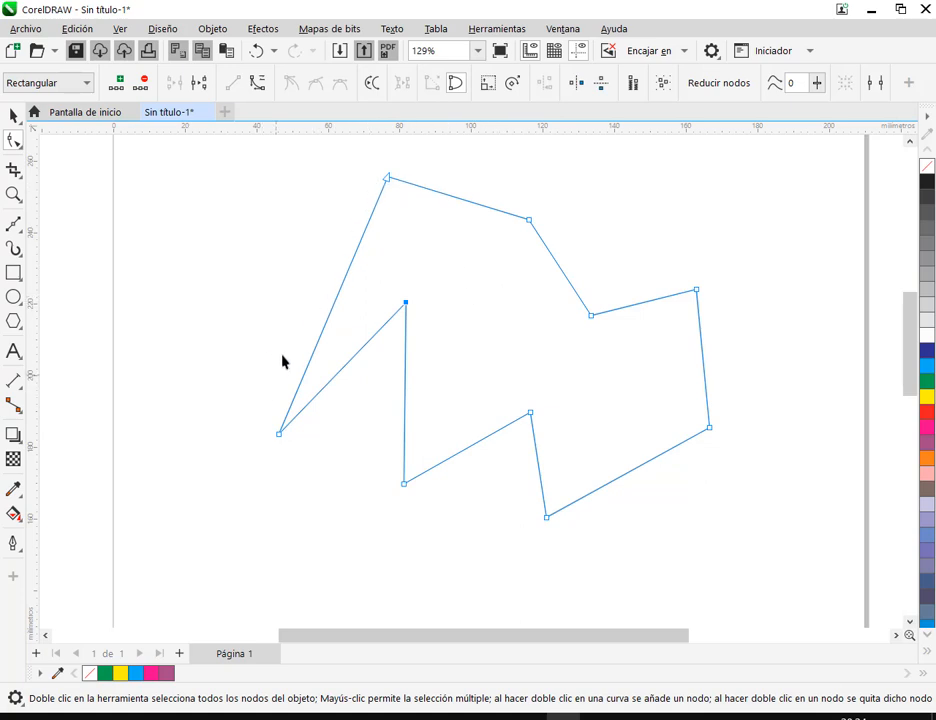
Convert the polygon's long slanted left edge to a curve and bend it into an S shape using both control handles
{"action": "scroll", "coordinate": [443, 347], "scroll_direction": "down", "scroll_amount": 1}
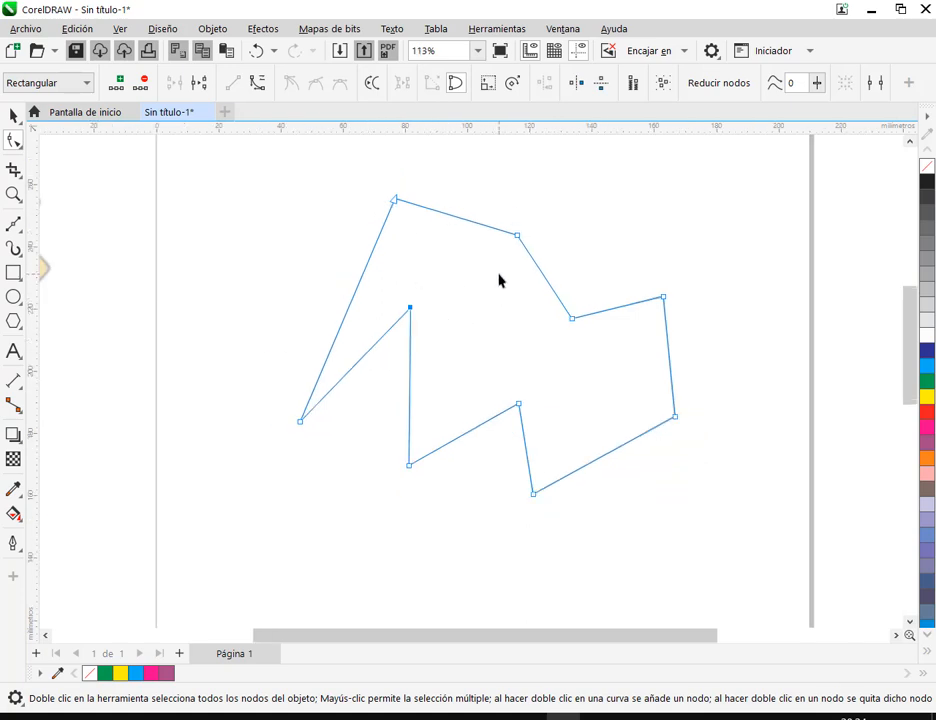
{"action": "right_click", "coordinate": [352, 299]}
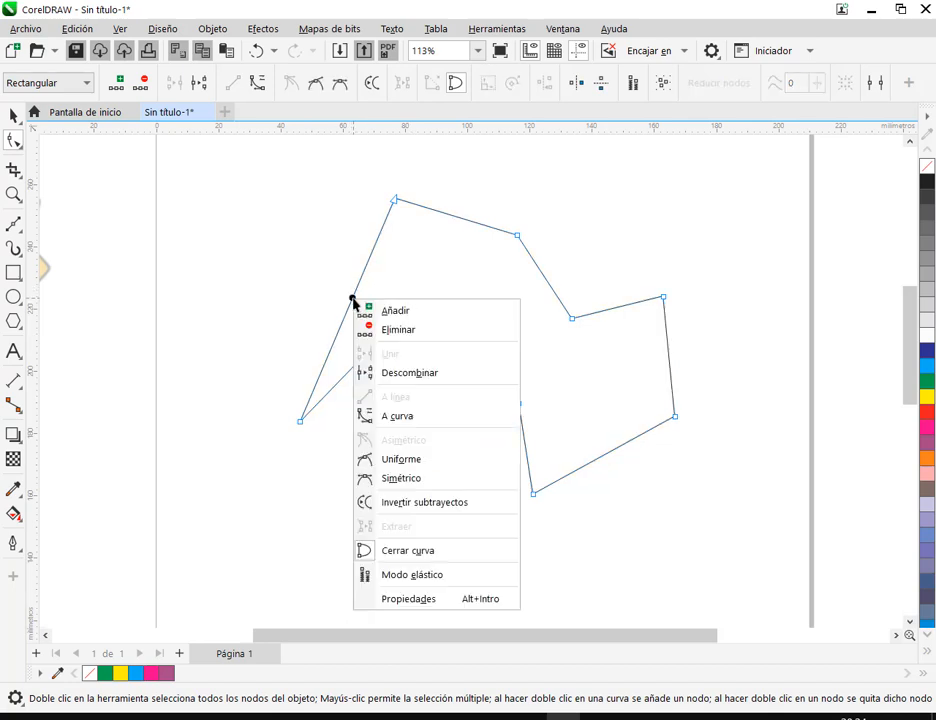
{"action": "left_click", "coordinate": [410, 420]}
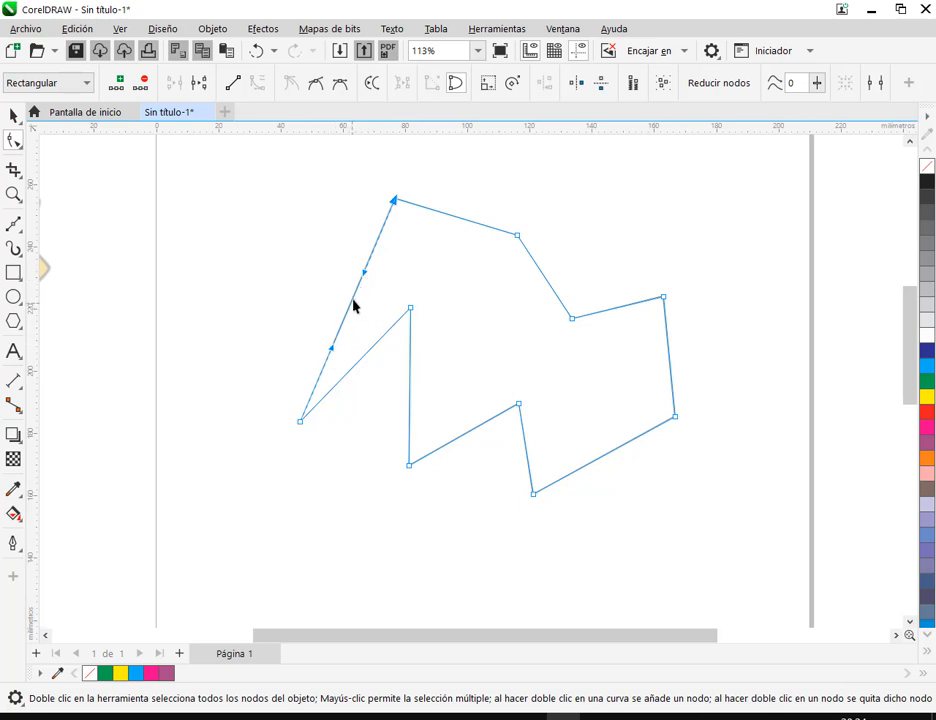
{"action": "left_click_drag", "start_coordinate": [364, 275], "coordinate": [330, 213]}
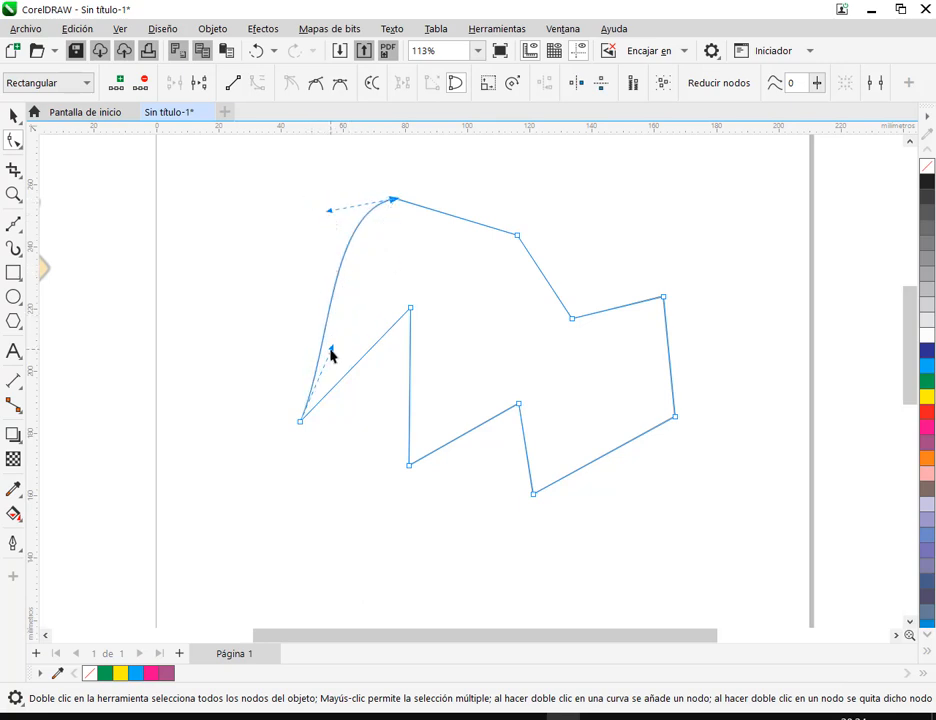
{"action": "left_click_drag", "start_coordinate": [332, 350], "coordinate": [368, 332]}
{"action": "left_click_drag", "start_coordinate": [329, 210], "coordinate": [269, 186]}
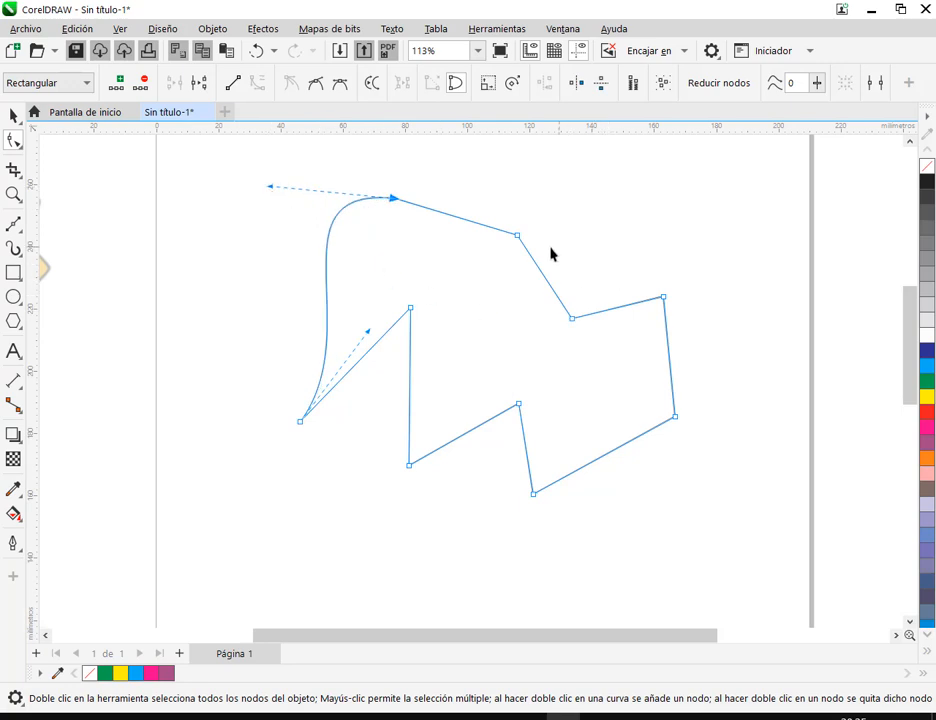
Convert the upper edge beside the start node to a curve and bow it downward
{"action": "left_click", "coordinate": [455, 216]}
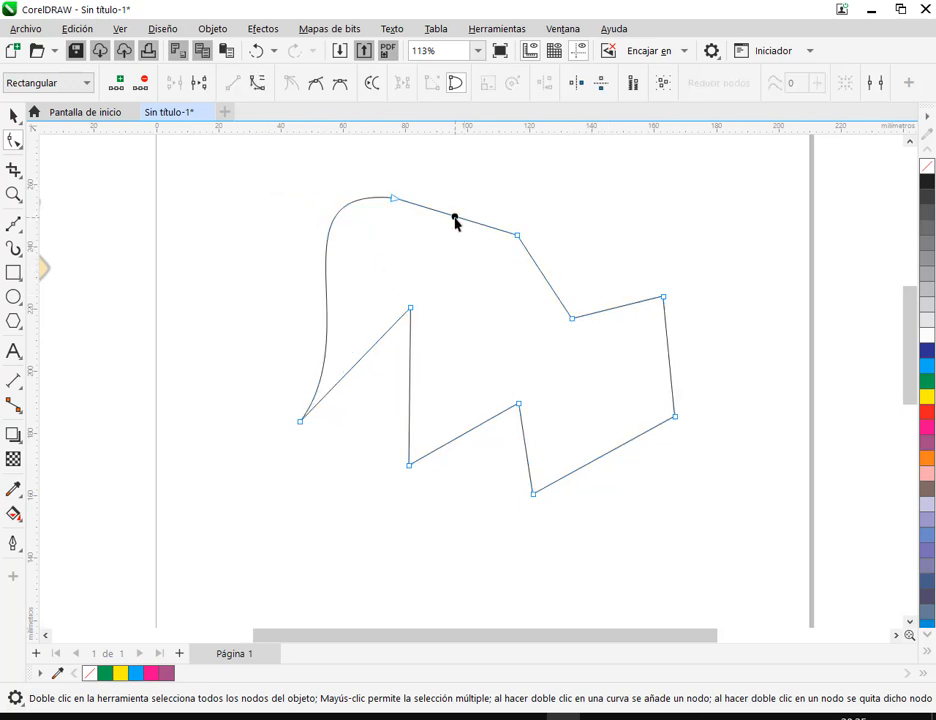
{"action": "right_click", "coordinate": [455, 216]}
{"action": "left_click", "coordinate": [476, 338]}
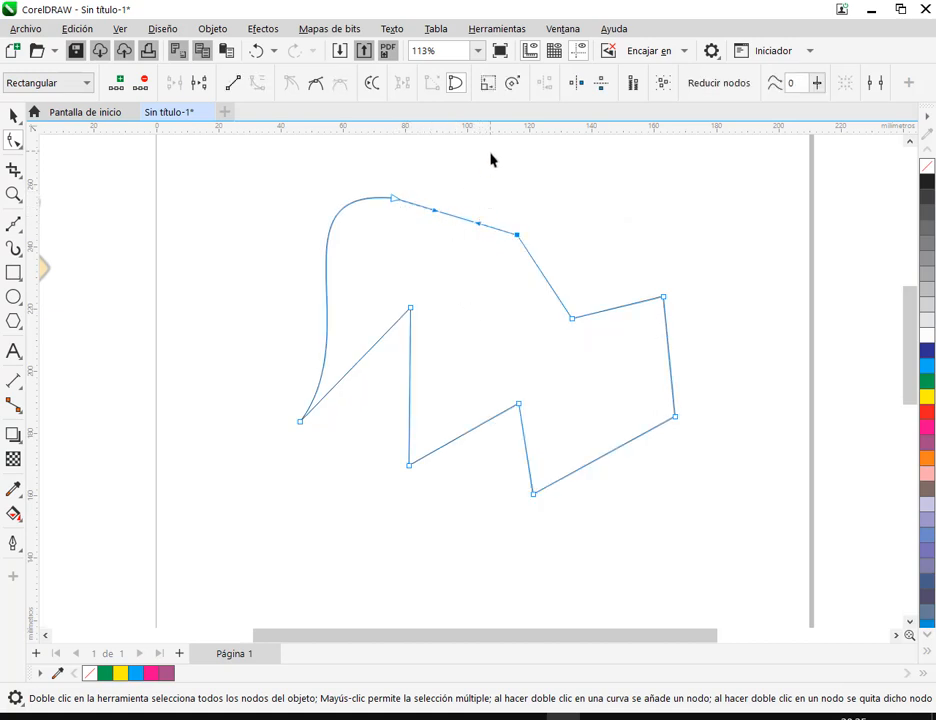
{"action": "left_click_drag", "start_coordinate": [490, 156], "coordinate": [492, 213]}
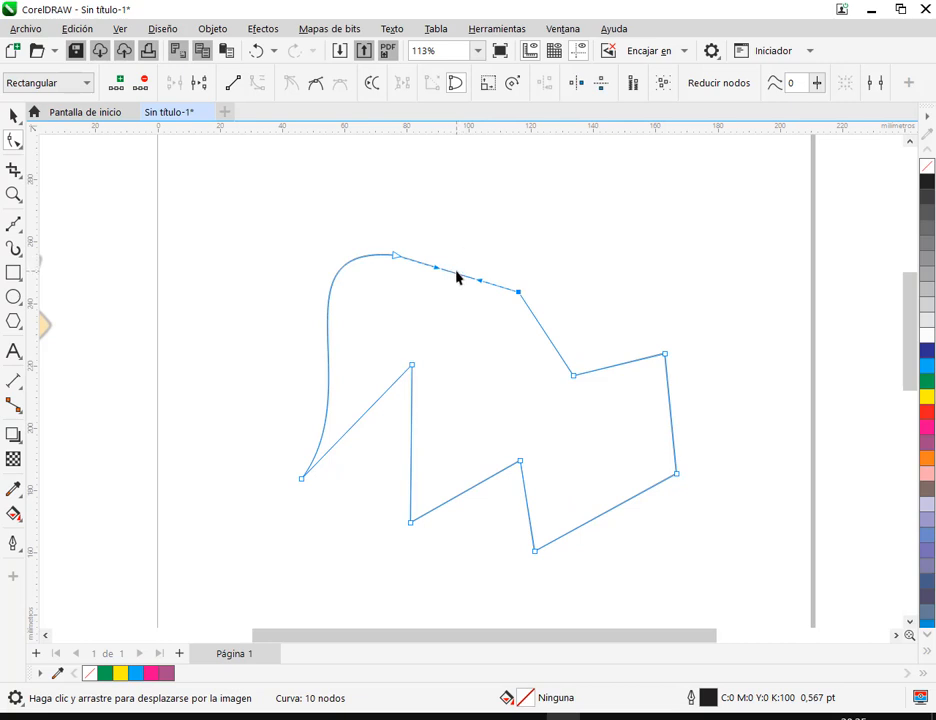
{"action": "left_click_drag", "start_coordinate": [457, 280], "coordinate": [446, 307]}
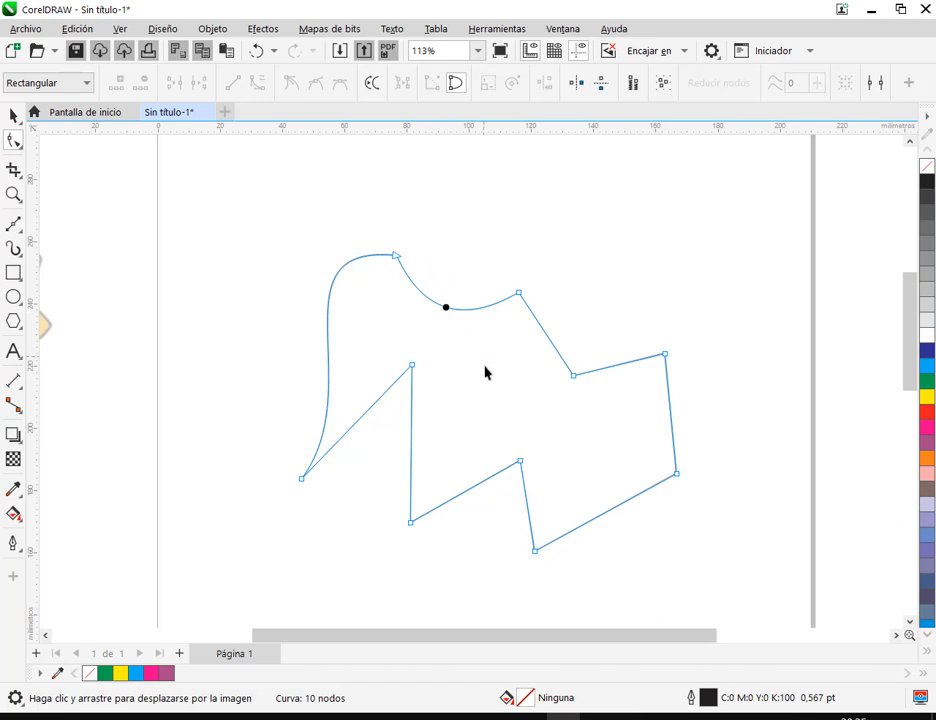
Select the end nodes of the bowed upper edge and deepen its curve with the right node's control handle
{"action": "left_click", "coordinate": [519, 293]}
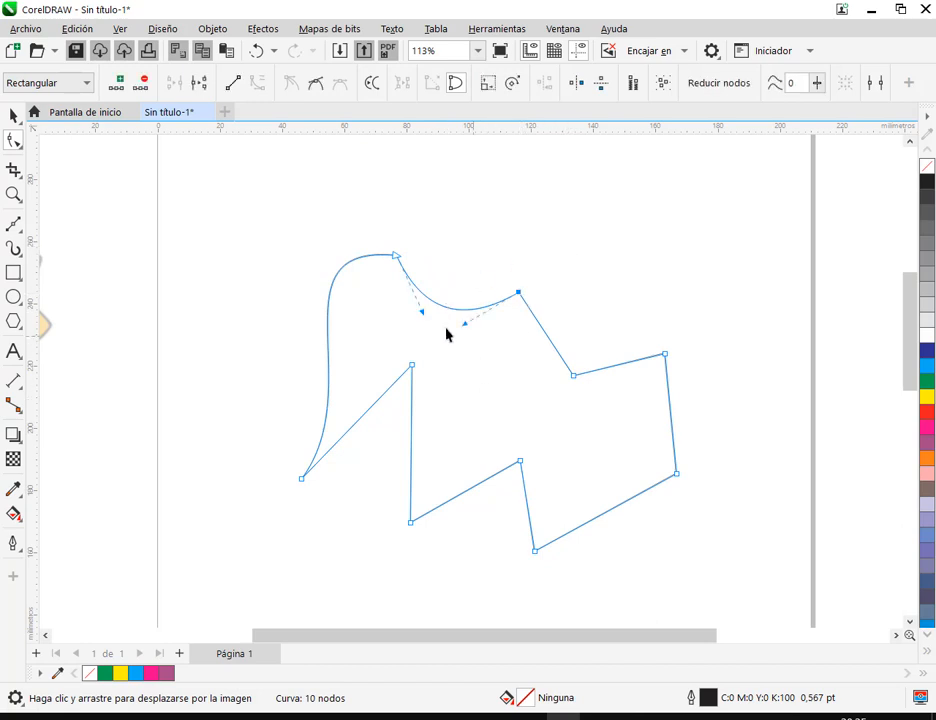
{"action": "left_click", "coordinate": [395, 258]}
{"action": "left_click", "coordinate": [519, 293]}
{"action": "left_click_drag", "start_coordinate": [455, 269], "coordinate": [538, 348]}
{"action": "mouse_move", "coordinate": [464, 323]}
{"action": "left_mouse_down"}
{"action": "mouse_move", "coordinate": [514, 364]}
{"action": "mouse_move", "coordinate": [458, 343]}
{"action": "mouse_move", "coordinate": [522, 370]}
{"action": "mouse_move", "coordinate": [468, 345]}
{"action": "left_mouse_up"}
Delete the inner notch node on the figure's lower edge and select the upper-right corner node
{"action": "left_click", "coordinate": [519, 462]}
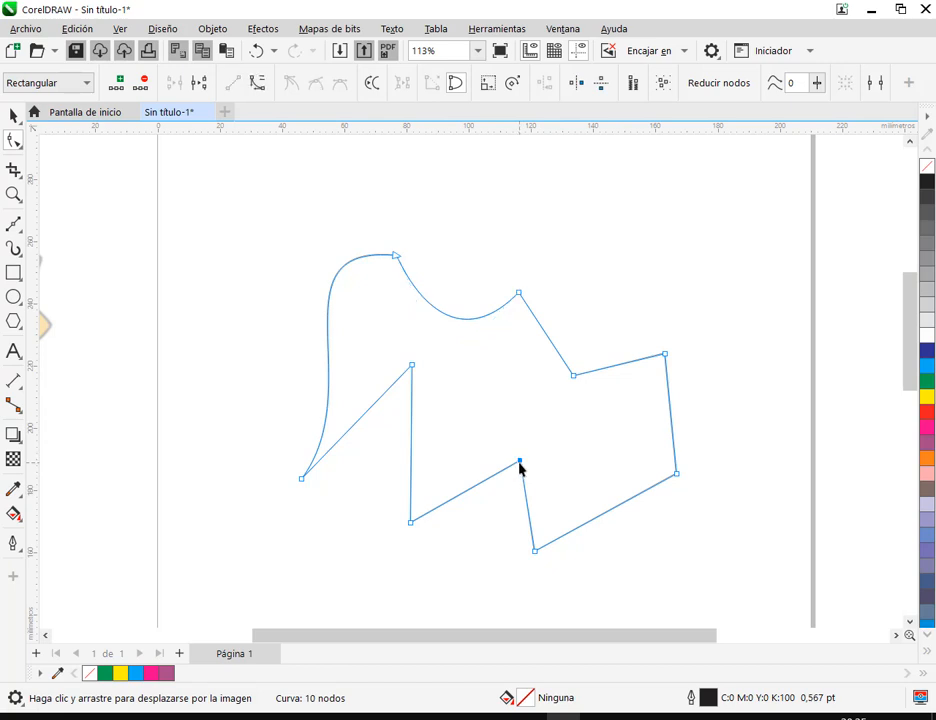
{"action": "key", "text": "Delete"}
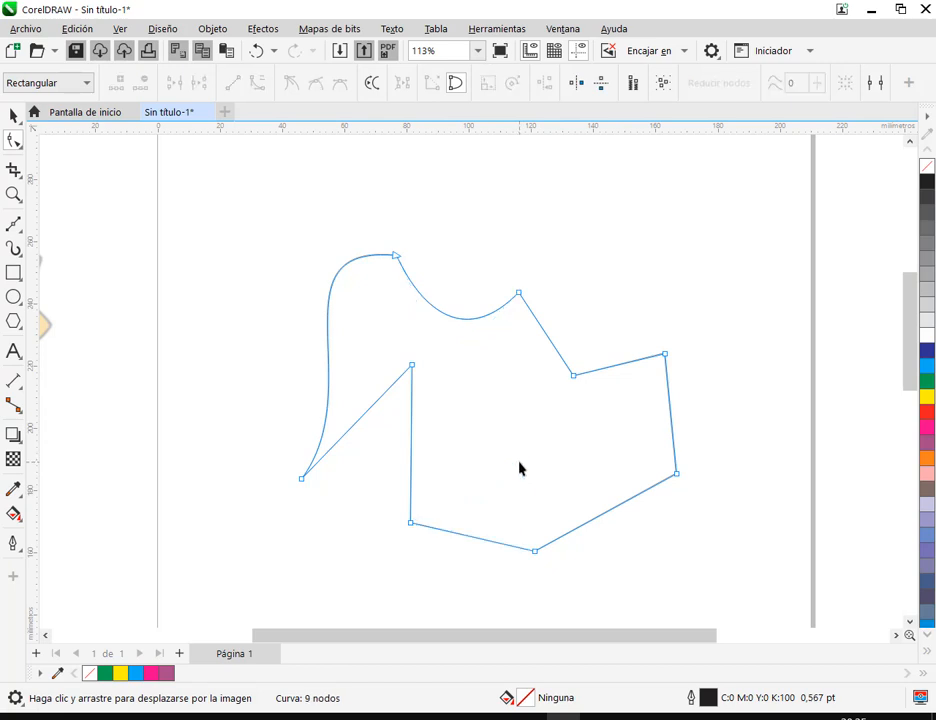
{"action": "left_click", "coordinate": [666, 356]}
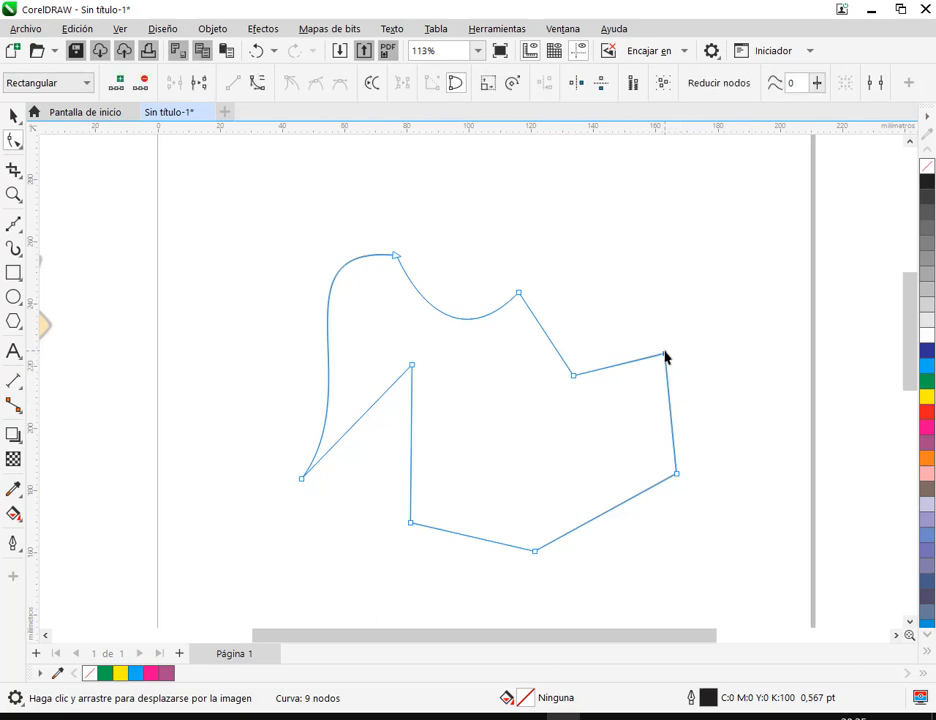
{"action": "left_click_drag", "start_coordinate": [106, 67], "coordinate": [159, 102]}
{"action": "left_click_drag", "start_coordinate": [148, 151], "coordinate": [146, 87]}
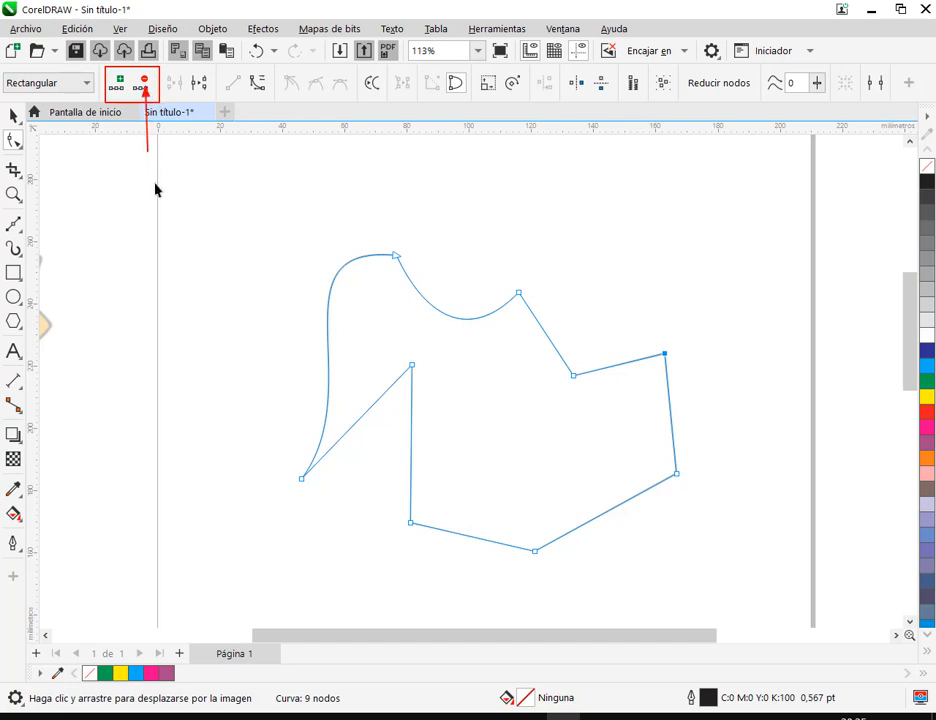
{"action": "left_click_drag", "start_coordinate": [122, 142], "coordinate": [121, 100]}
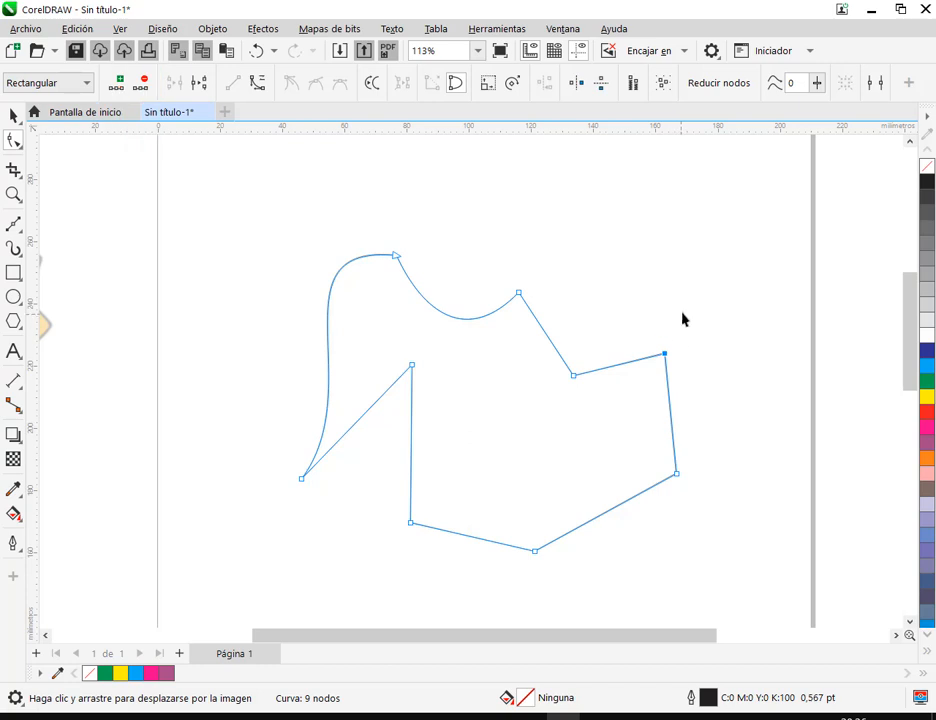
Try deleting the three nodes on the figure's right side together, undoing each deletion
{"action": "left_click_drag", "start_coordinate": [556, 343], "coordinate": [748, 510]}
{"action": "left_click", "coordinate": [141, 86]}
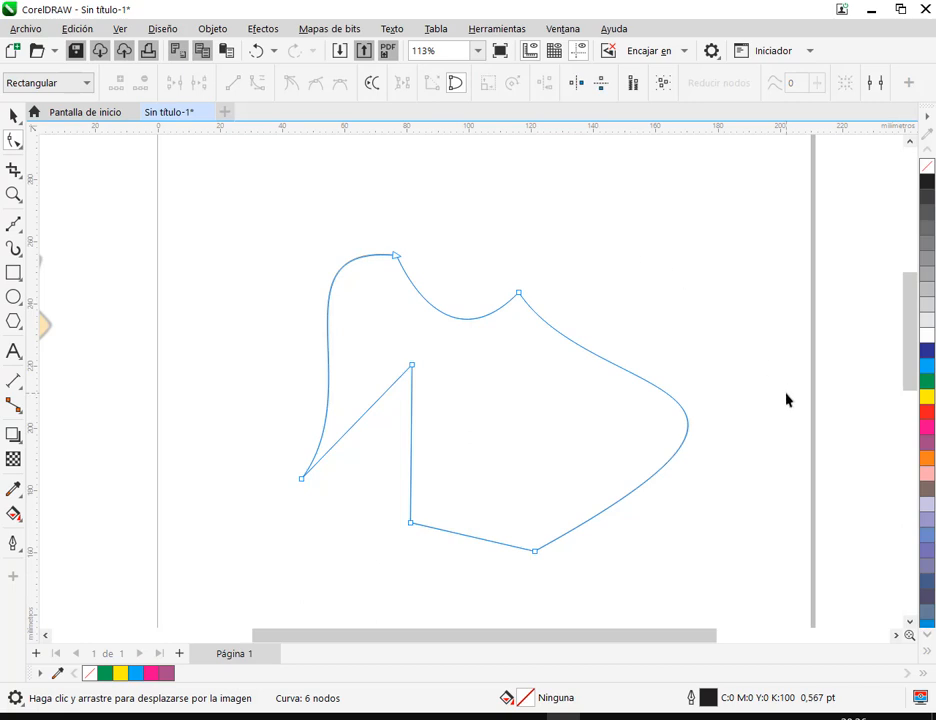
{"action": "key", "text": "ctrl+z"}
{"action": "key", "text": "Delete"}
{"action": "key", "text": "ctrl+z"}
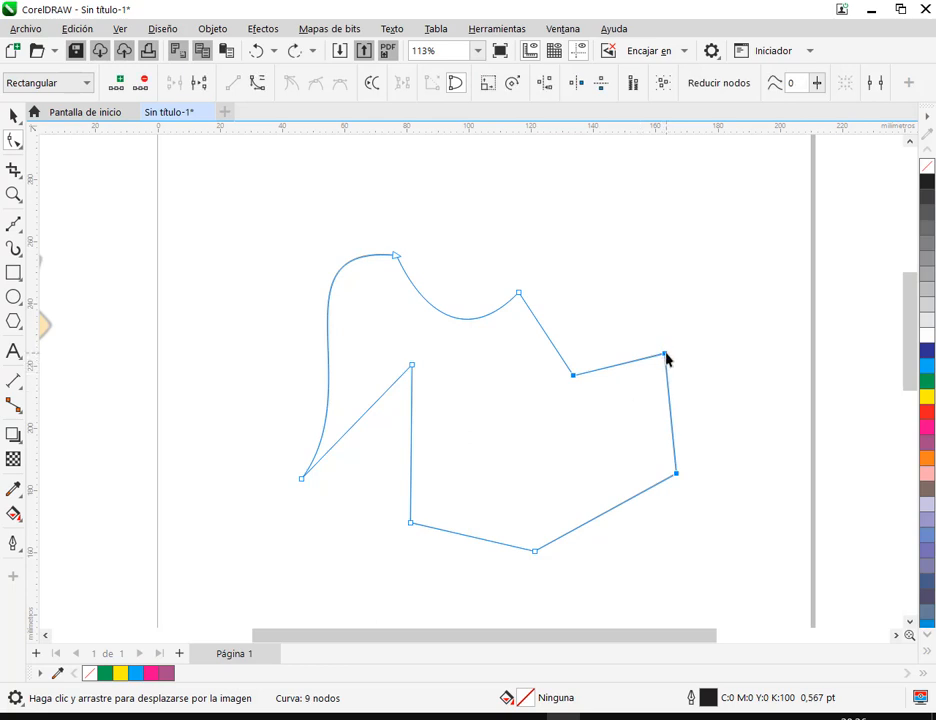
{"action": "left_click_drag", "start_coordinate": [641, 326], "coordinate": [708, 408]}
Add a node to each of the two lower edges, moving the left one upward and the right one downward
{"action": "double_click", "coordinate": [470, 538]}
{"action": "left_click_drag", "start_coordinate": [473, 540], "coordinate": [491, 494]}
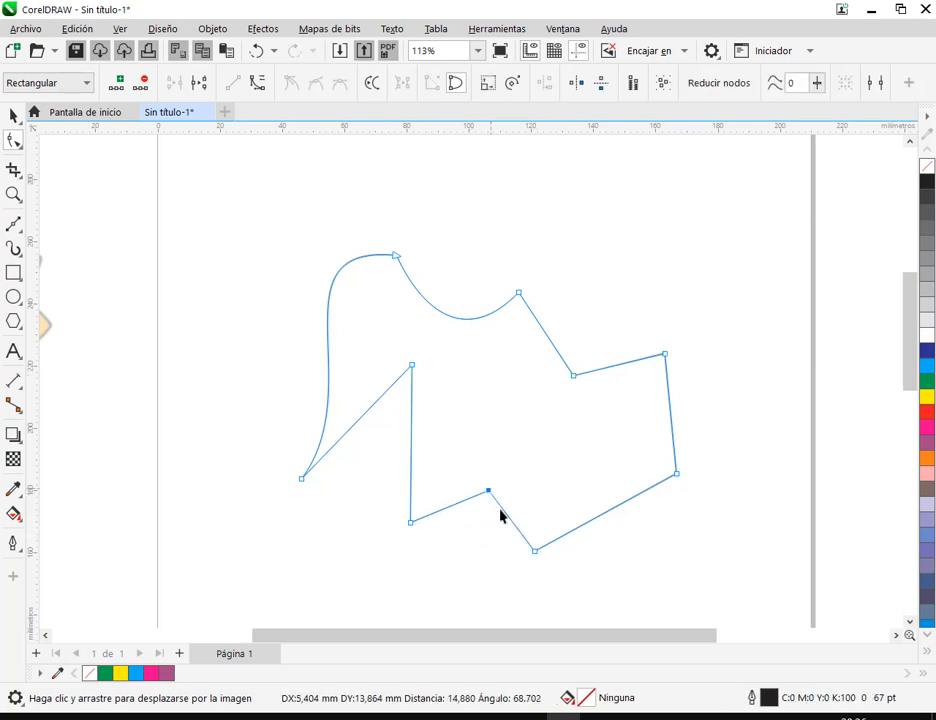
{"action": "left_click", "coordinate": [607, 511]}
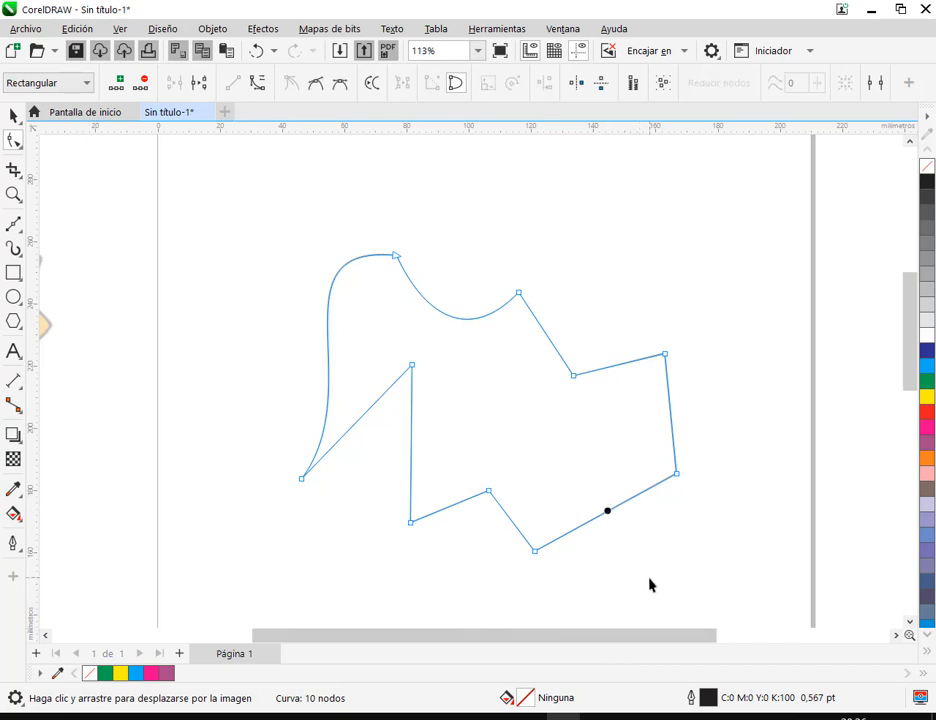
{"action": "left_click", "coordinate": [118, 90]}
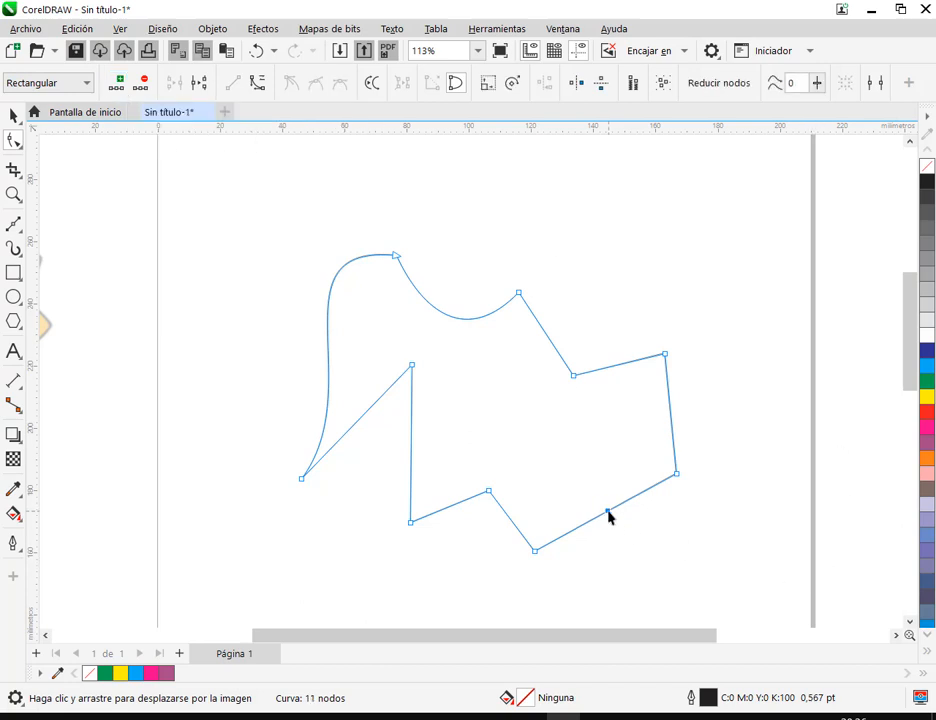
{"action": "left_click_drag", "start_coordinate": [607, 512], "coordinate": [612, 578]}
Convert the figure's near-vertical right edge to a curve, bow it inward, and select its upper node
{"action": "scroll", "coordinate": [633, 560], "scroll_direction": "down", "scroll_amount": 2}
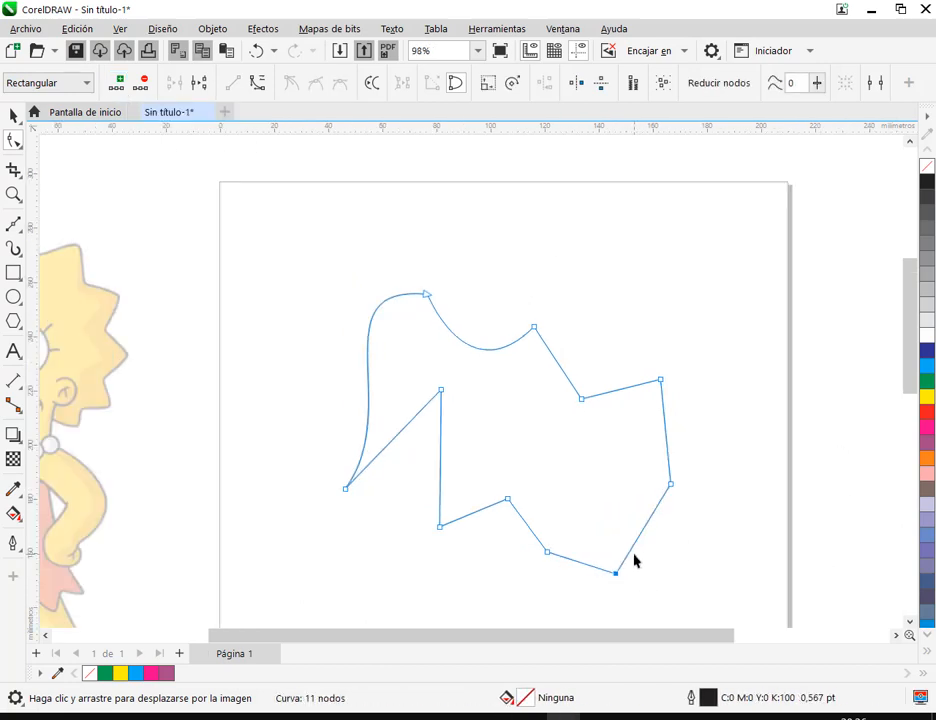
{"action": "scroll", "coordinate": [514, 350], "scroll_direction": "up", "scroll_amount": 3}
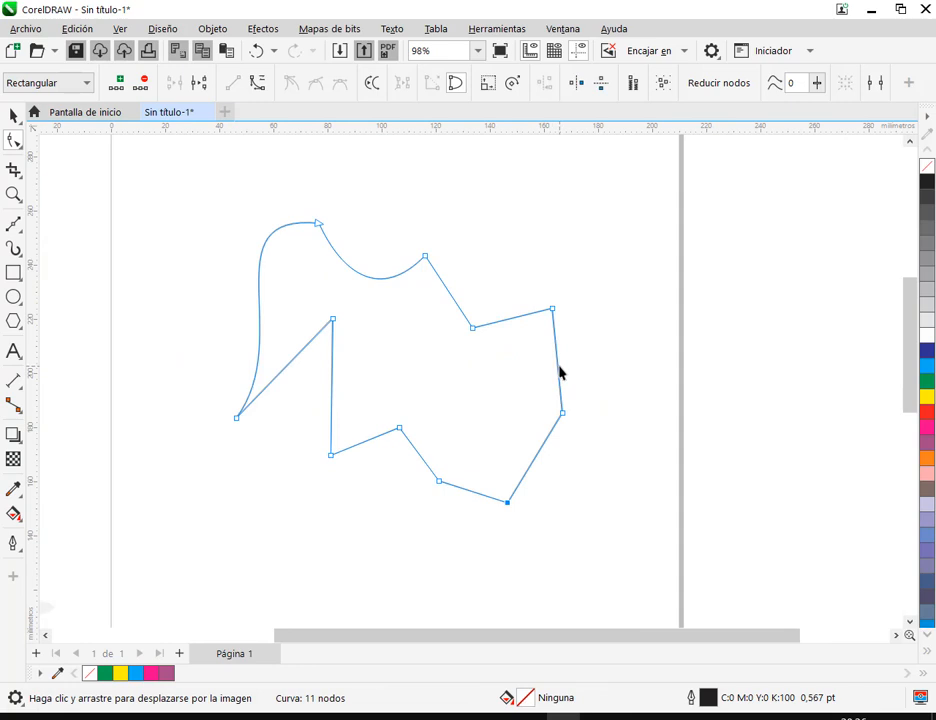
{"action": "right_click", "coordinate": [557, 367]}
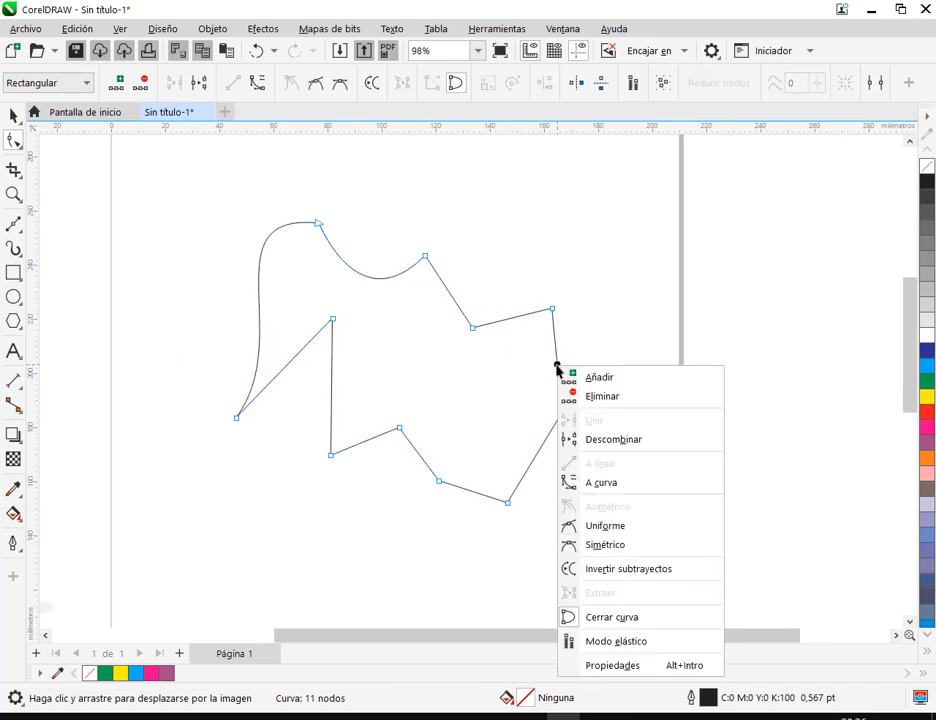
{"action": "left_click", "coordinate": [601, 483]}
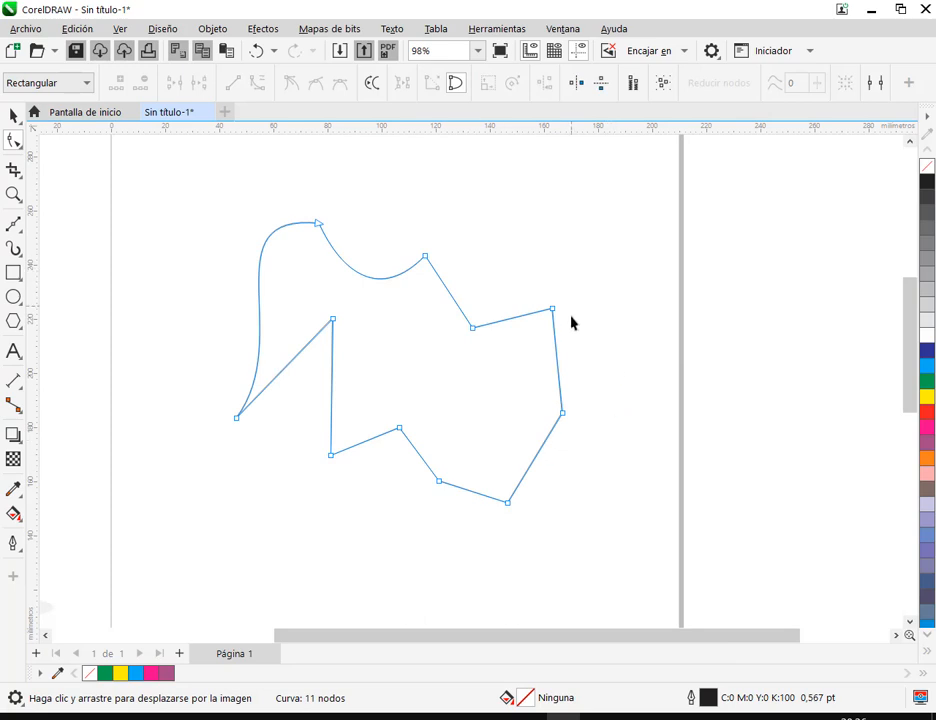
{"action": "right_click", "coordinate": [556, 357]}
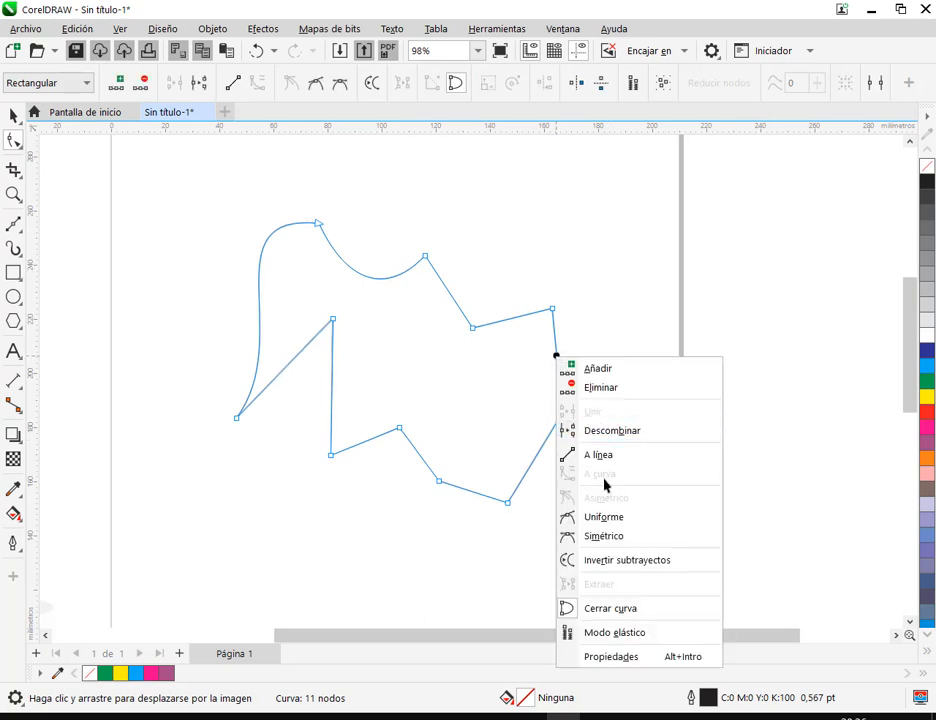
{"action": "left_click", "coordinate": [585, 333]}
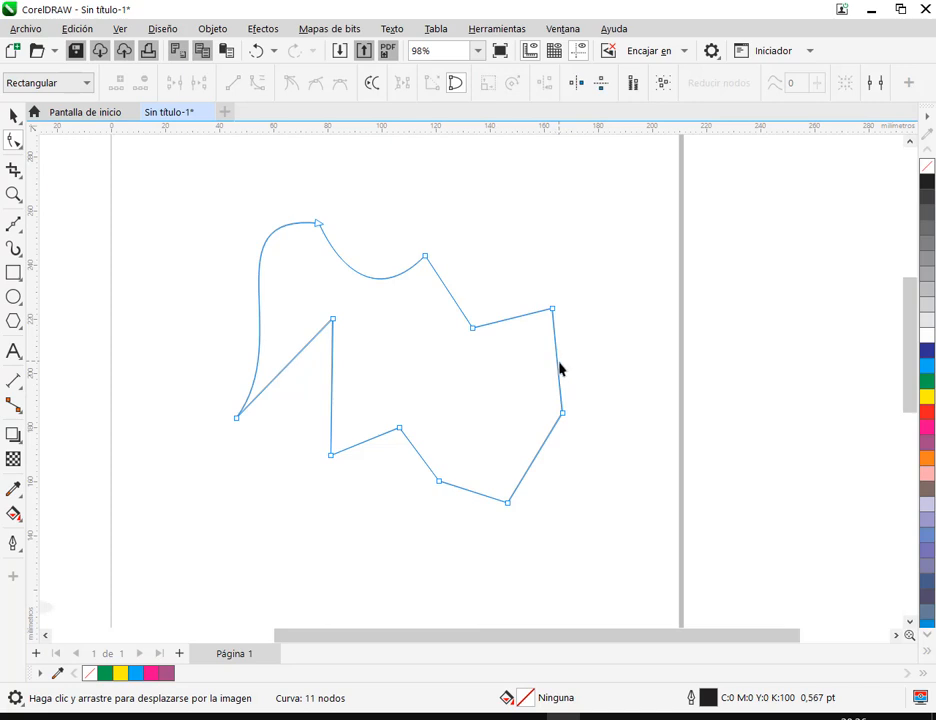
{"action": "left_click_drag", "start_coordinate": [558, 368], "coordinate": [528, 363]}
{"action": "left_click", "coordinate": [553, 310]}
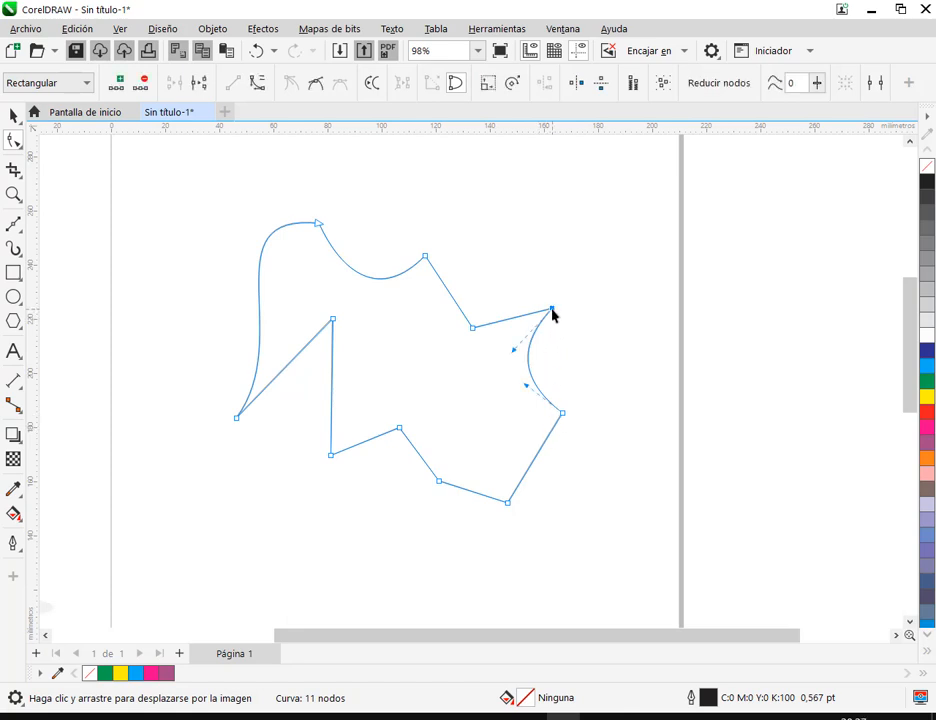
Reshape the figure's right edge with its upper node's control handle, and convert all of the figure's nodes to curves
{"action": "left_click_drag", "start_coordinate": [512, 351], "coordinate": [580, 298]}
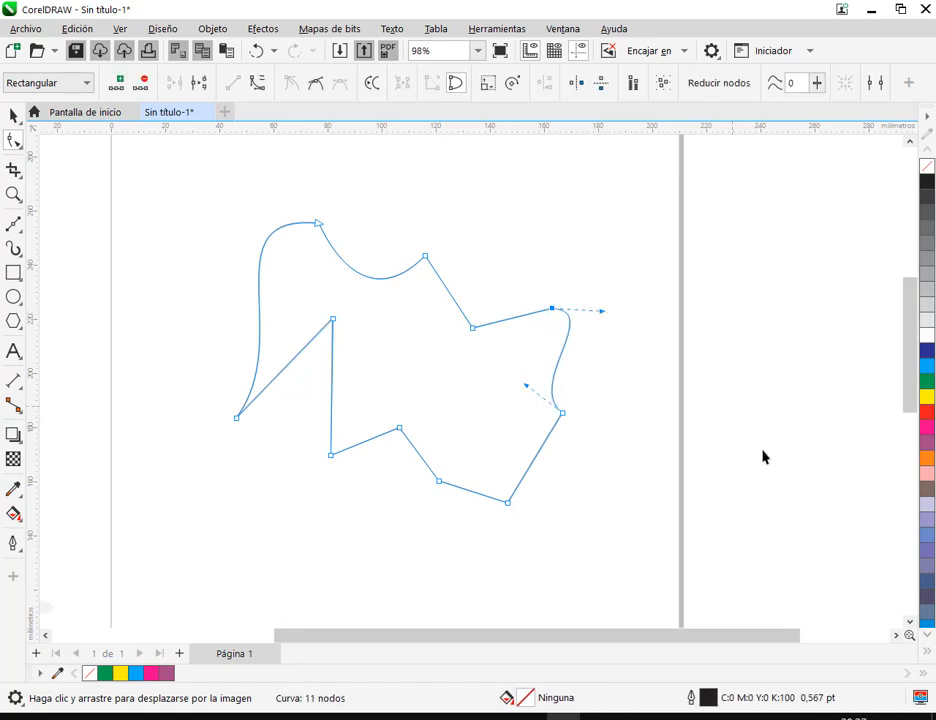
{"action": "left_click", "coordinate": [591, 200]}
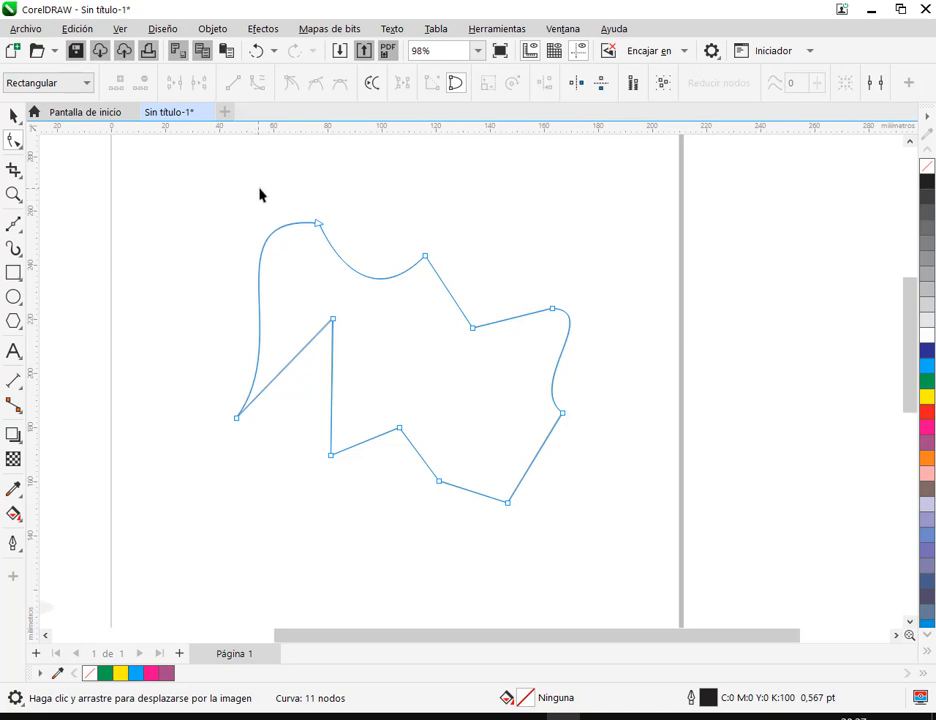
{"action": "left_click_drag", "start_coordinate": [175, 185], "coordinate": [692, 582]}
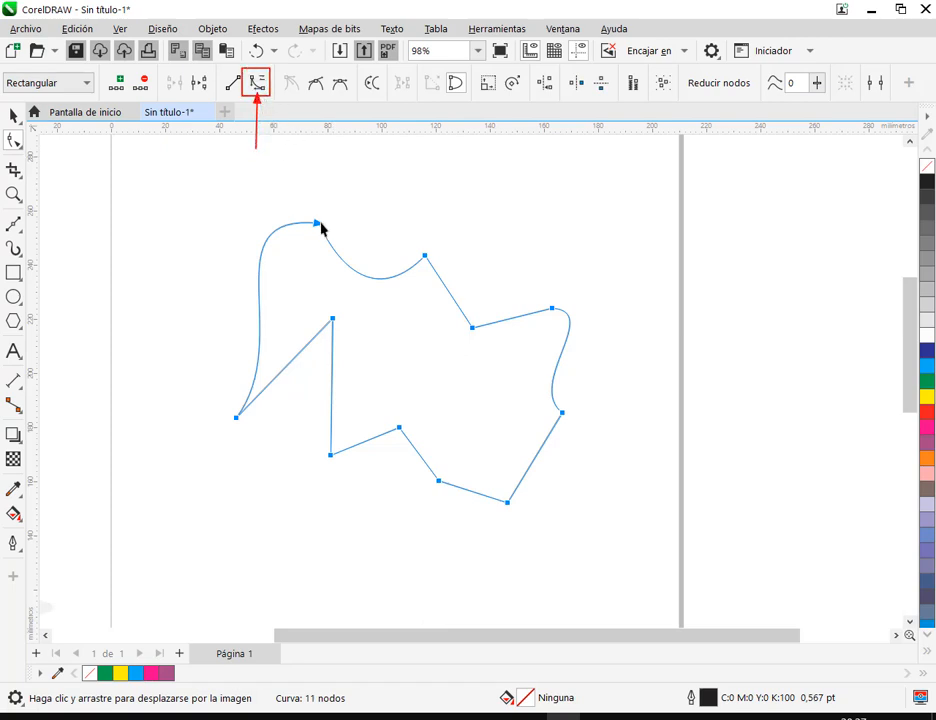
{"action": "left_click", "coordinate": [257, 83]}
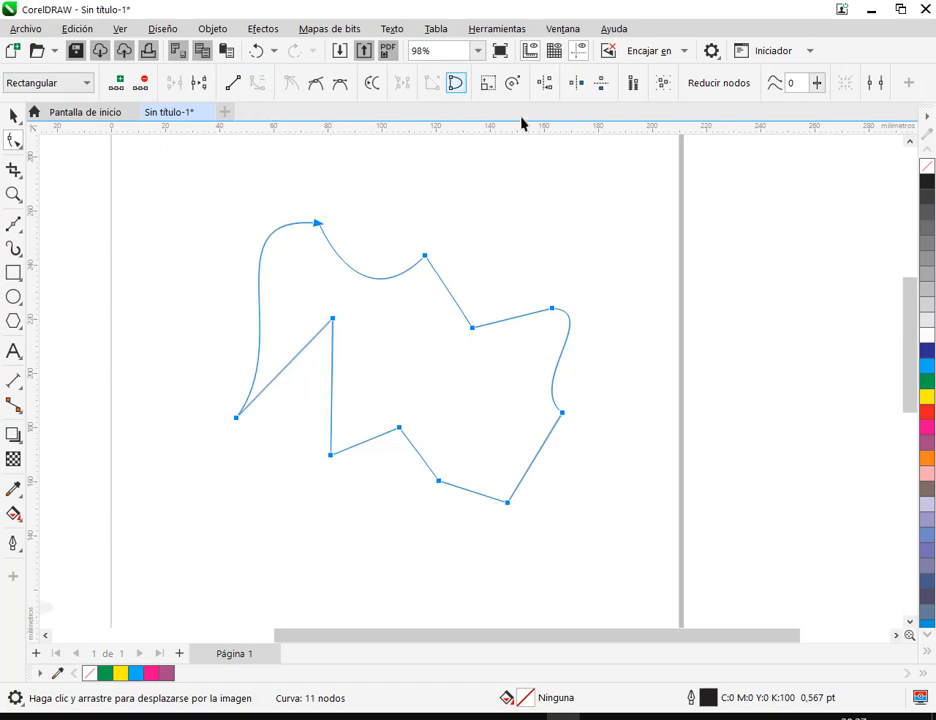
Bend the figure's remaining straight edges, except the short diagonal on its upper edge, into curves around the inner notch, lower edge and right side
{"action": "left_click_drag", "start_coordinate": [514, 321], "coordinate": [513, 342]}
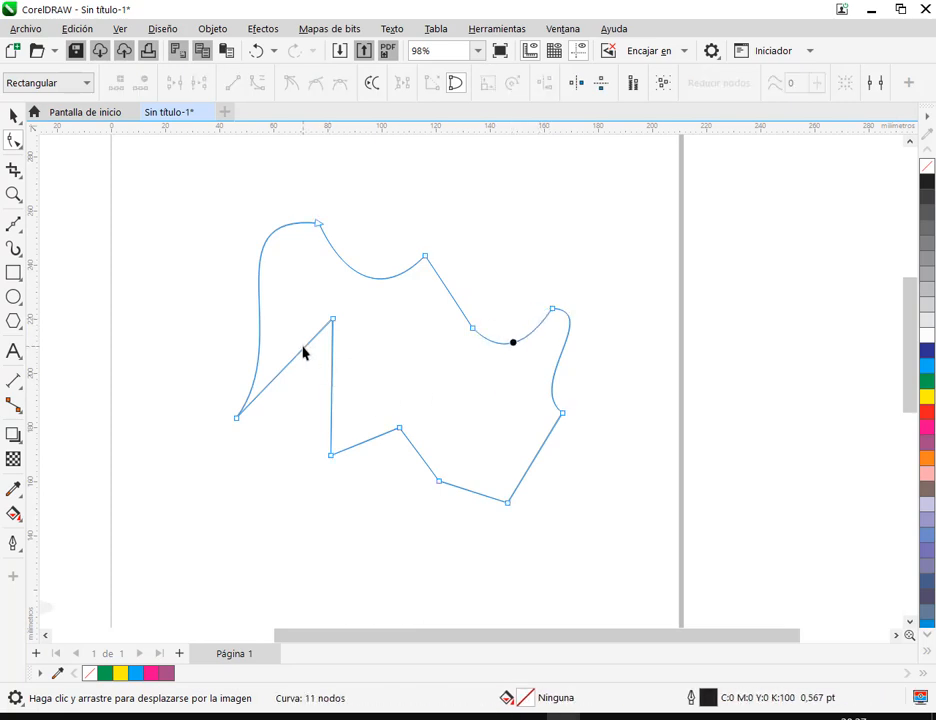
{"action": "left_click_drag", "start_coordinate": [304, 352], "coordinate": [370, 324]}
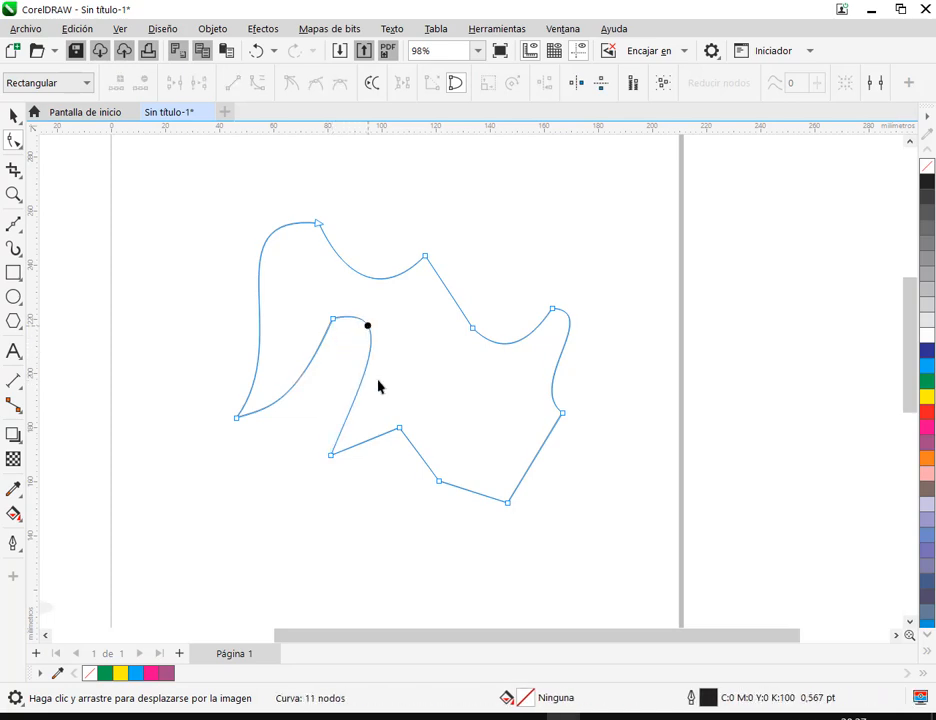
{"action": "left_click_drag", "start_coordinate": [371, 446], "coordinate": [422, 408]}
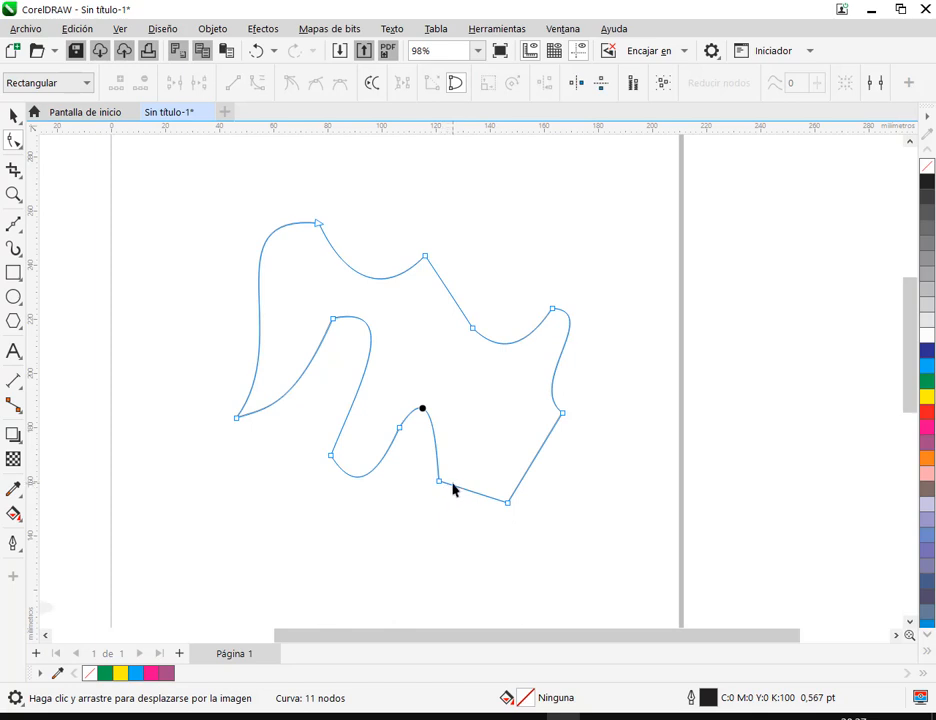
{"action": "left_click_drag", "start_coordinate": [453, 490], "coordinate": [440, 508]}
{"action": "left_click_drag", "start_coordinate": [533, 464], "coordinate": [494, 431]}
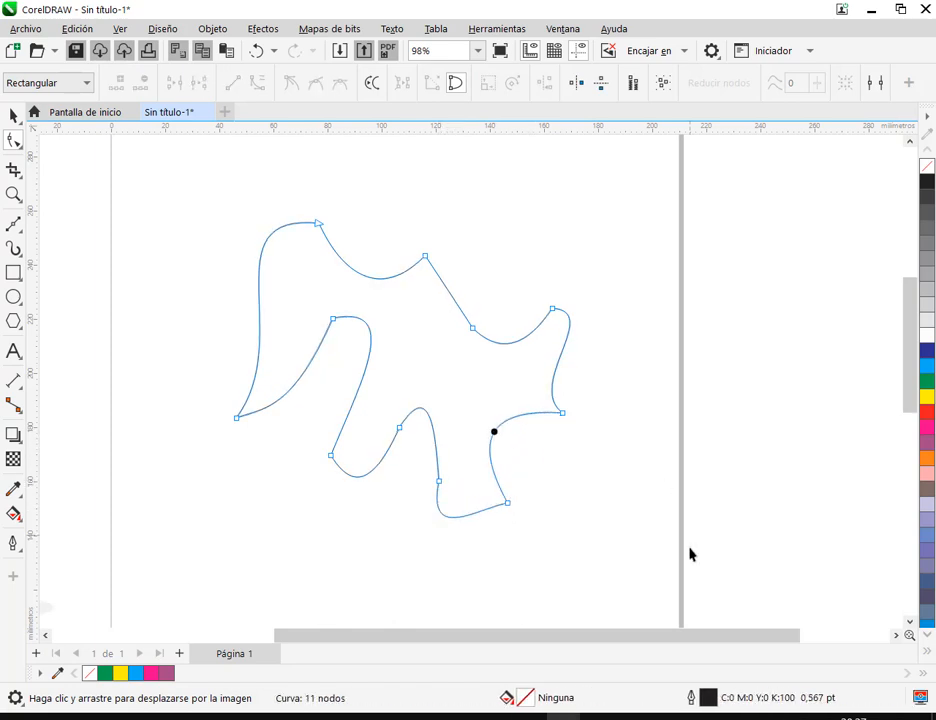
Move the practice figure toward the Lisa Simpson image and delete it
{"action": "left_click", "coordinate": [14, 117]}
{"action": "left_click_drag", "start_coordinate": [412, 347], "coordinate": [341, 353]}
{"action": "scroll", "coordinate": [412, 387], "scroll_direction": "down", "scroll_amount": 5}
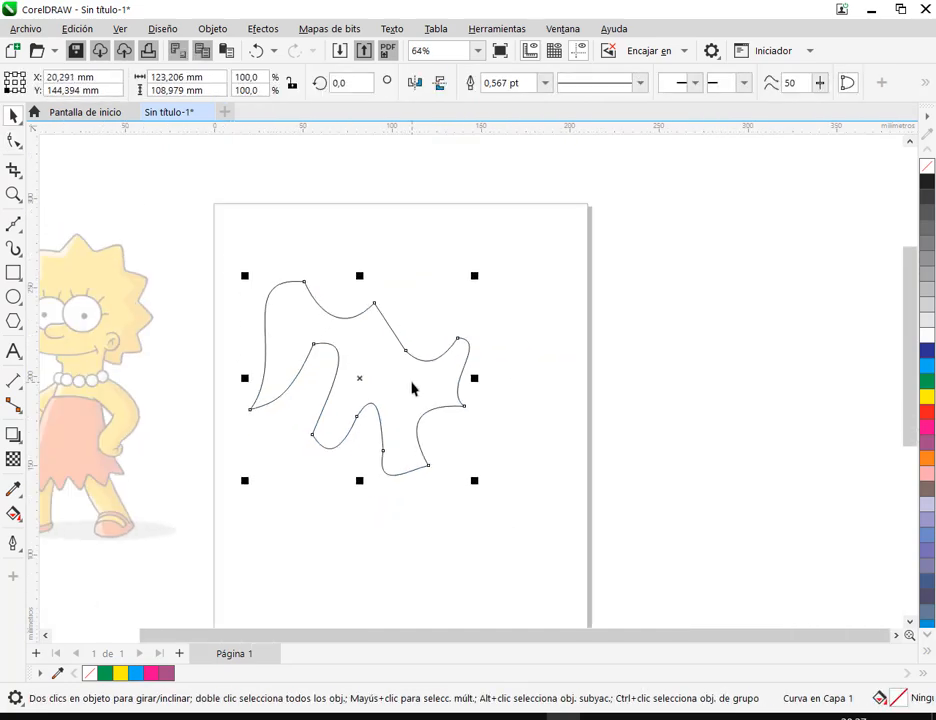
{"action": "left_click_drag", "start_coordinate": [441, 407], "coordinate": [675, 369]}
{"action": "scroll", "coordinate": [489, 358], "scroll_direction": "up", "scroll_amount": 4}
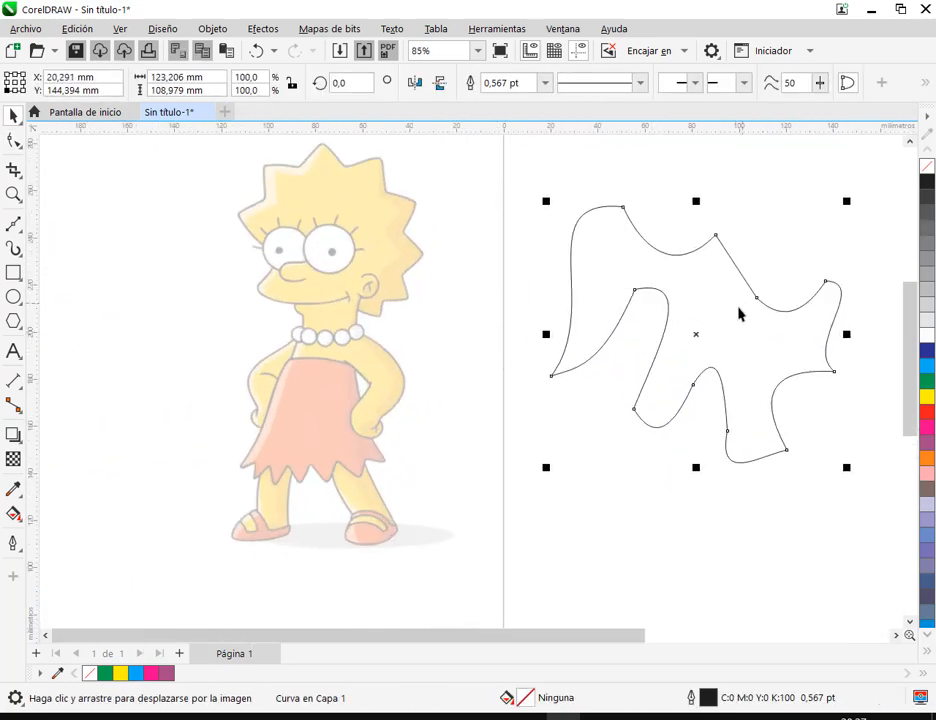
{"action": "left_click_drag", "start_coordinate": [740, 313], "coordinate": [678, 306]}
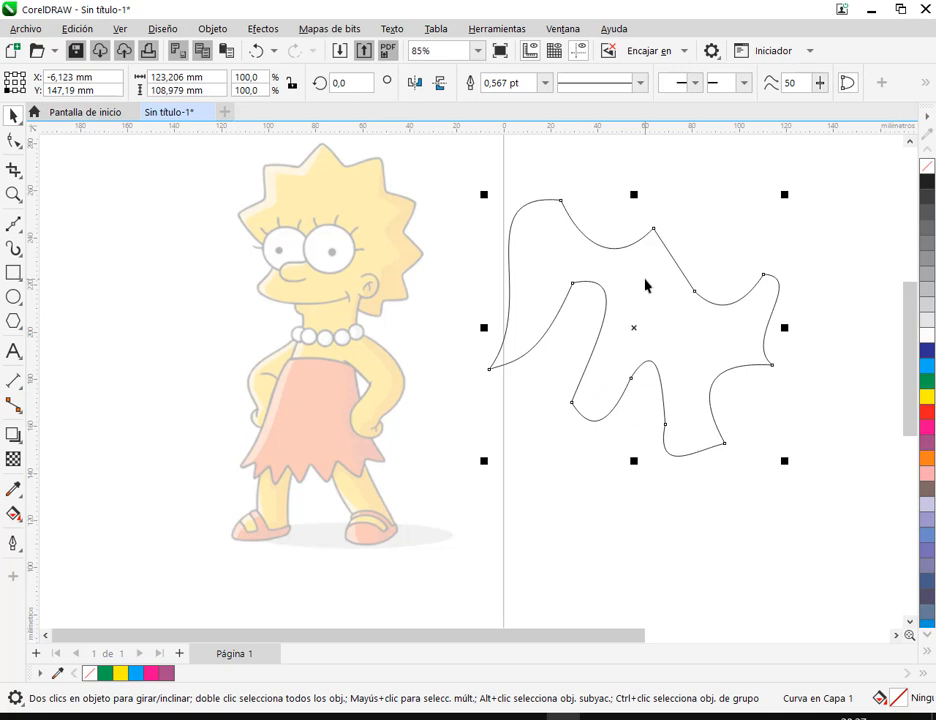
{"action": "key", "text": "Delete"}
Trace the skirt's zigzag hem with the Bézier tool from its right tip to its left tip, using straight segments between corners
{"action": "key", "text": "h"}
{"action": "left_click_drag", "start_coordinate": [368, 428], "coordinate": [501, 382]}
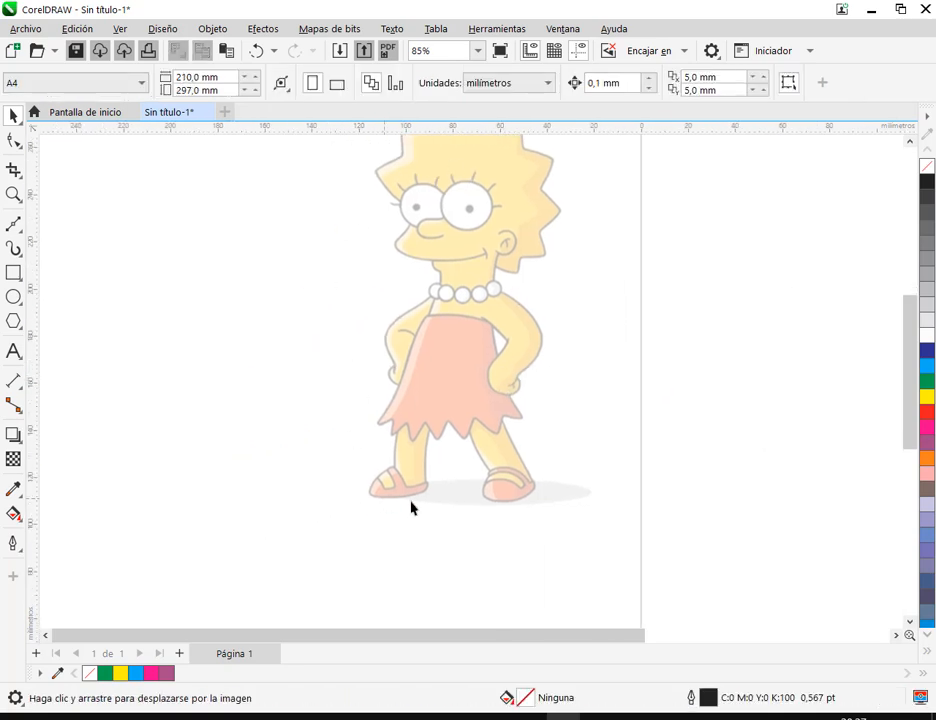
{"action": "scroll", "coordinate": [455, 403], "scroll_direction": "up", "scroll_amount": 1}
{"action": "scroll", "coordinate": [460, 278], "scroll_direction": "up", "scroll_amount": 1}
{"action": "scroll", "coordinate": [525, 295], "scroll_direction": "up", "scroll_amount": 2}
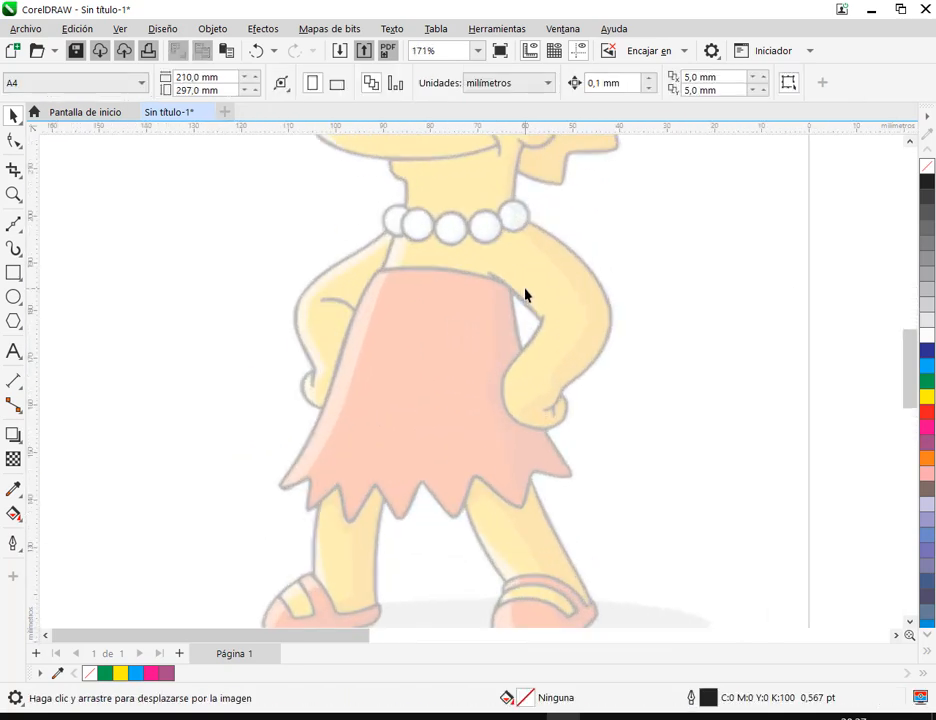
{"action": "left_click", "coordinate": [14, 223]}
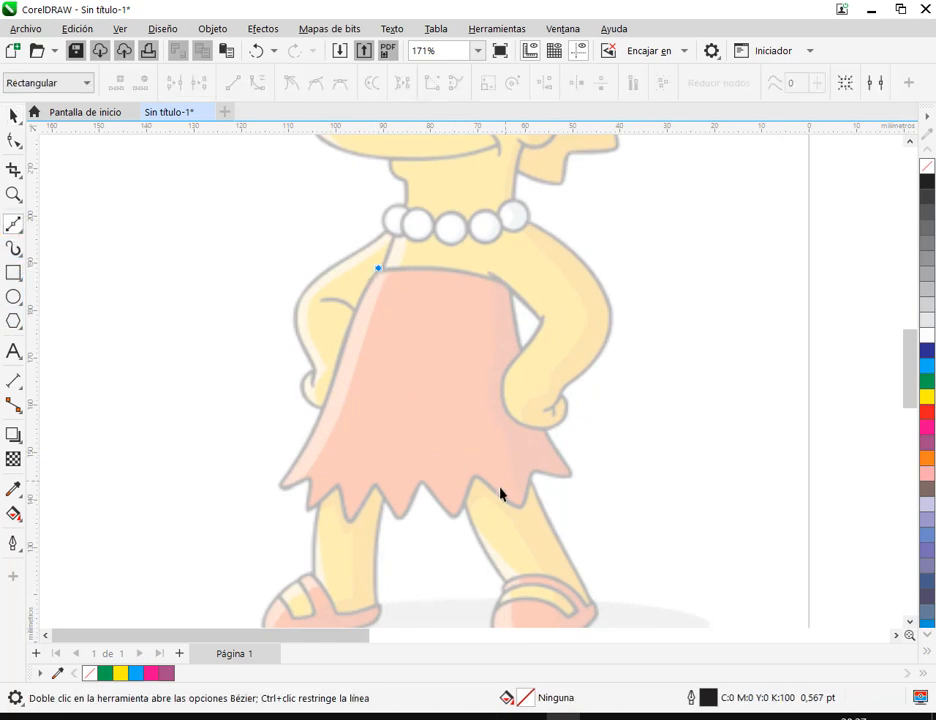
{"action": "left_click", "coordinate": [14, 117]}
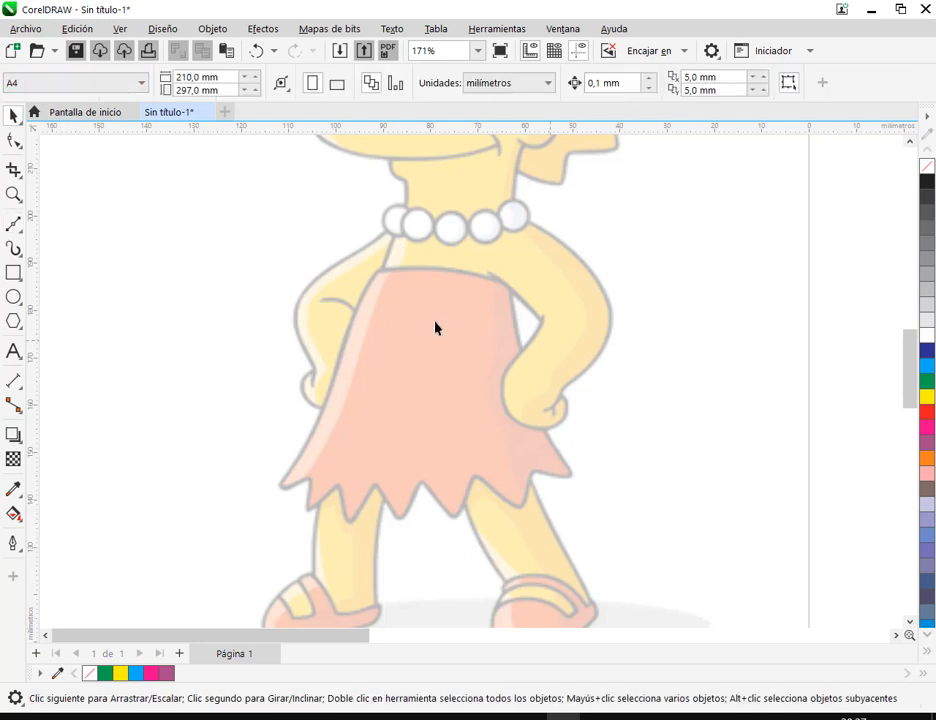
{"action": "left_click", "coordinate": [14, 224]}
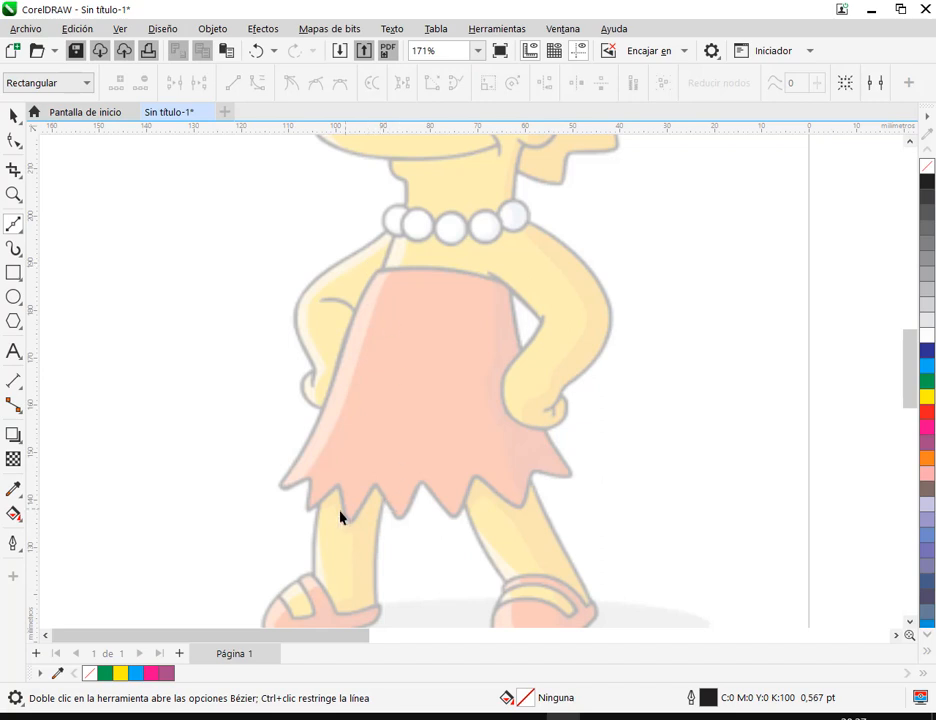
{"action": "scroll", "coordinate": [405, 505], "scroll_direction": "up", "scroll_amount": 2}
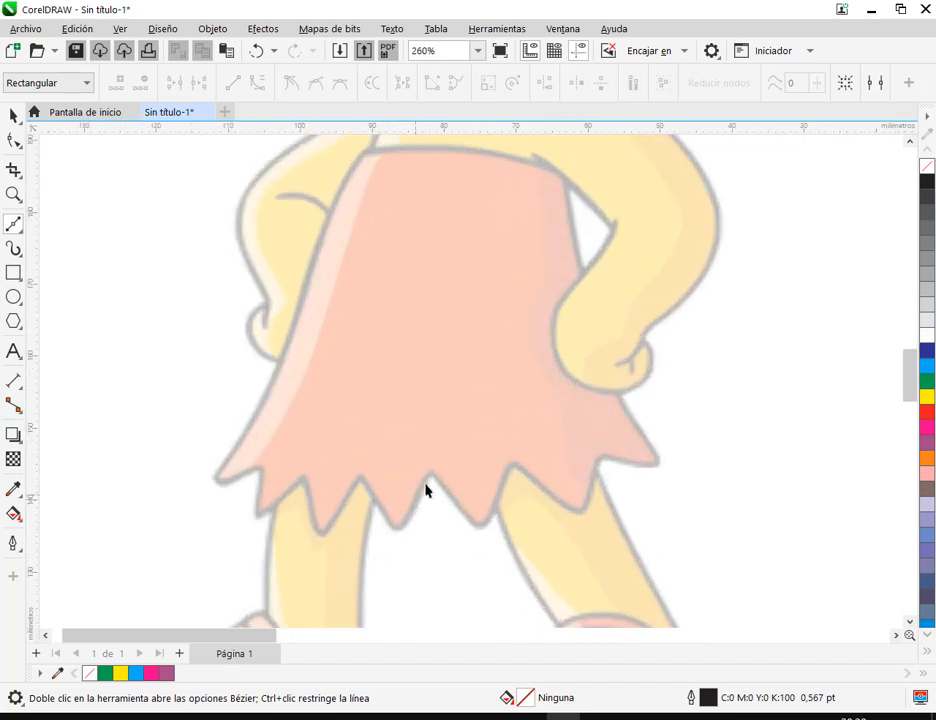
{"action": "left_click", "coordinate": [655, 463]}
{"action": "left_click", "coordinate": [602, 457]}
{"action": "left_click", "coordinate": [581, 511]}
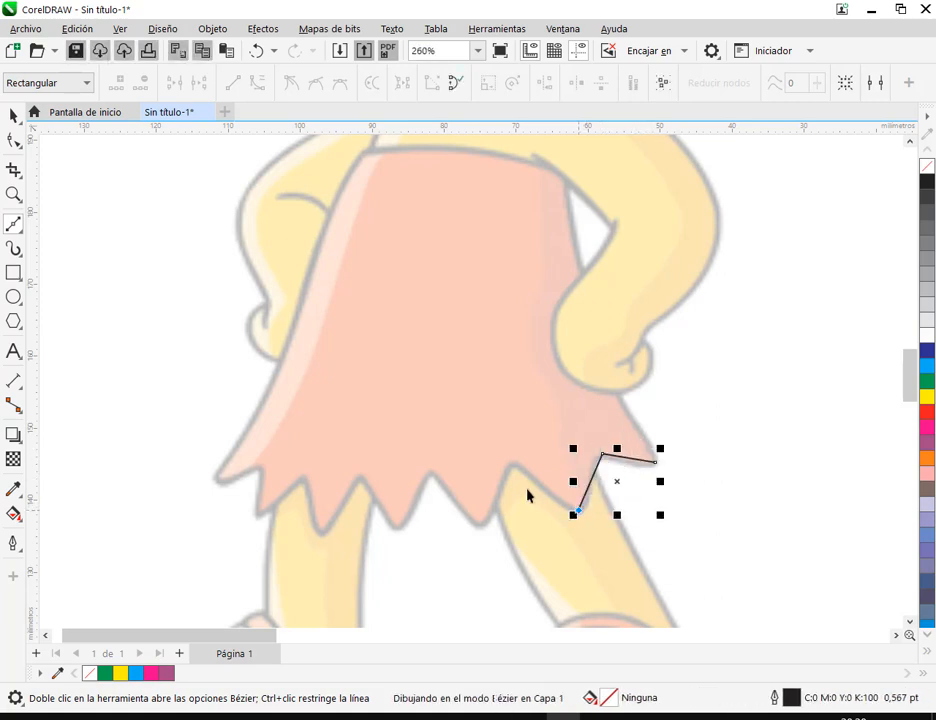
{"action": "left_click", "coordinate": [511, 463]}
{"action": "left_click", "coordinate": [481, 523]}
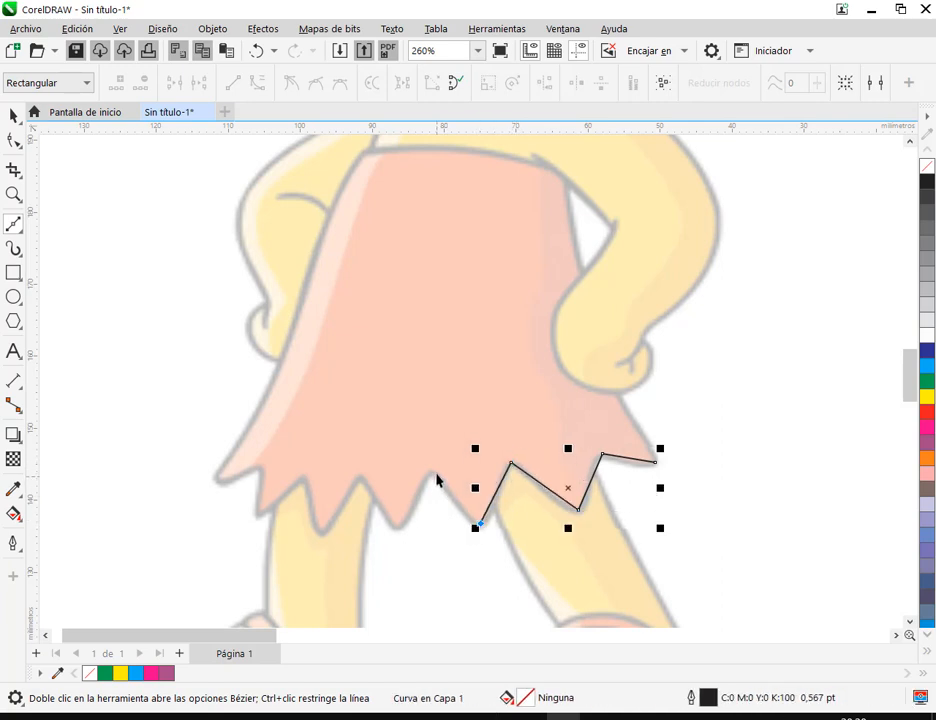
{"action": "left_click", "coordinate": [427, 471]}
{"action": "left_click", "coordinate": [395, 530]}
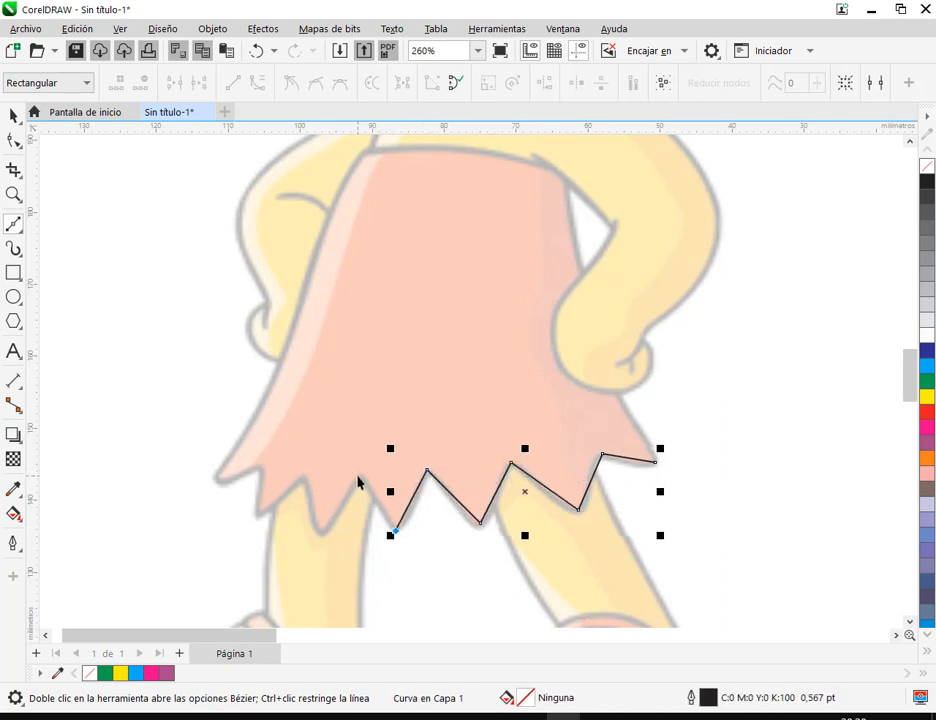
{"action": "left_click", "coordinate": [358, 477]}
{"action": "left_click", "coordinate": [321, 534]}
{"action": "left_click", "coordinate": [301, 474]}
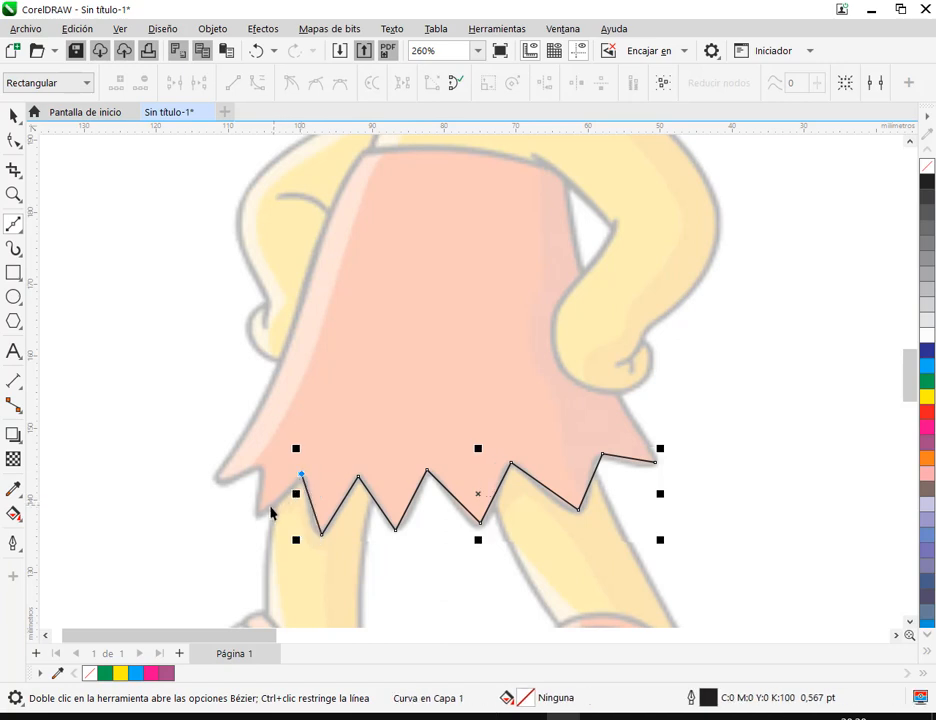
{"action": "left_click", "coordinate": [259, 518]}
{"action": "left_click", "coordinate": [259, 467]}
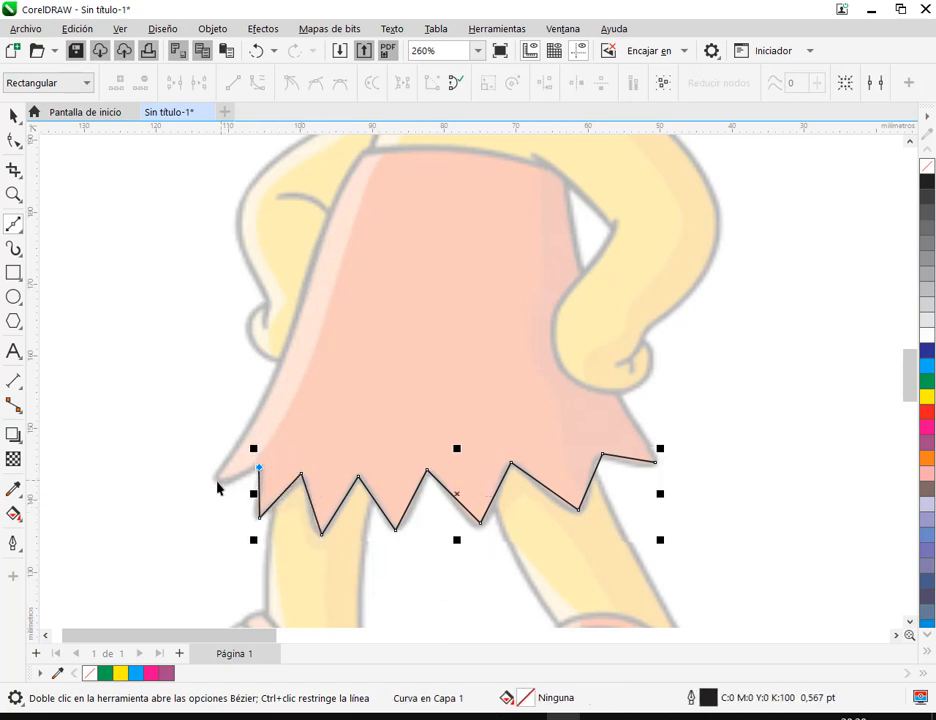
{"action": "left_click", "coordinate": [217, 482]}
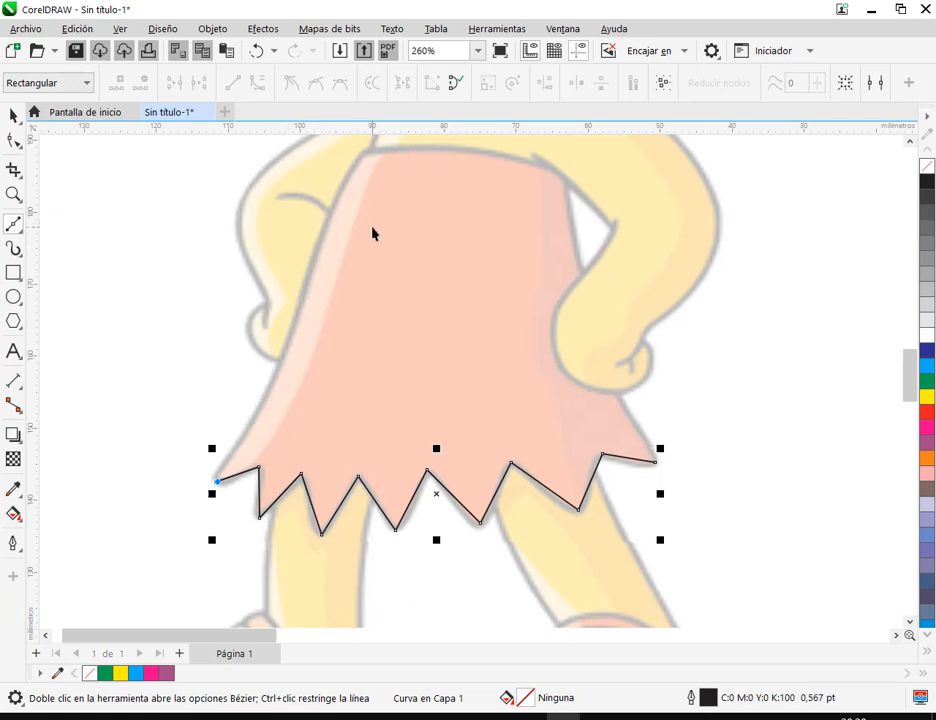
Try tracing the skirt's left side from the hem tip upward with many short straight Bézier segments
{"action": "scroll", "coordinate": [372, 228], "scroll_direction": "up", "scroll_amount": 1}
{"action": "scroll", "coordinate": [376, 238], "scroll_direction": "down", "scroll_amount": 1}
{"action": "left_click_drag", "start_coordinate": [383, 243], "coordinate": [379, 276]}
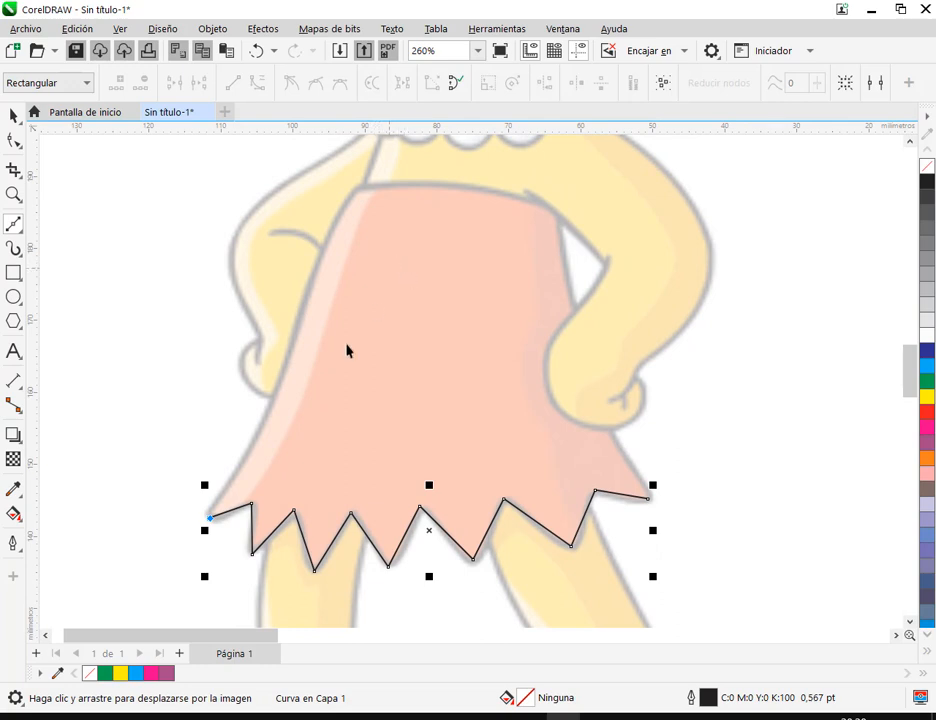
{"action": "left_click", "coordinate": [223, 516]}
{"action": "left_click", "coordinate": [218, 497]}
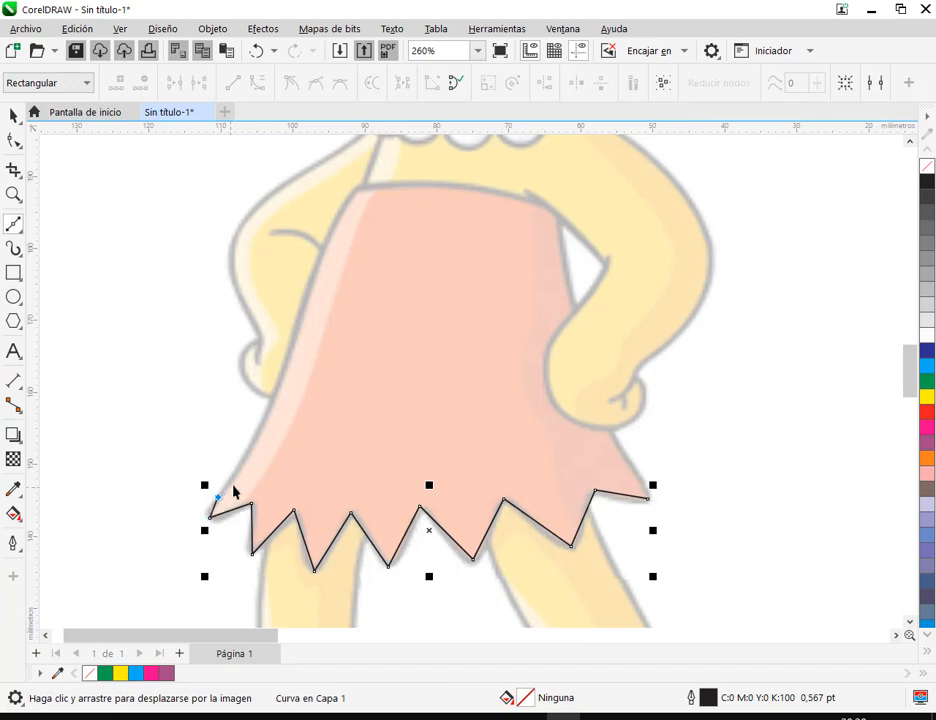
{"action": "left_click", "coordinate": [234, 479]}
{"action": "left_click", "coordinate": [249, 457]}
{"action": "left_click", "coordinate": [256, 440]}
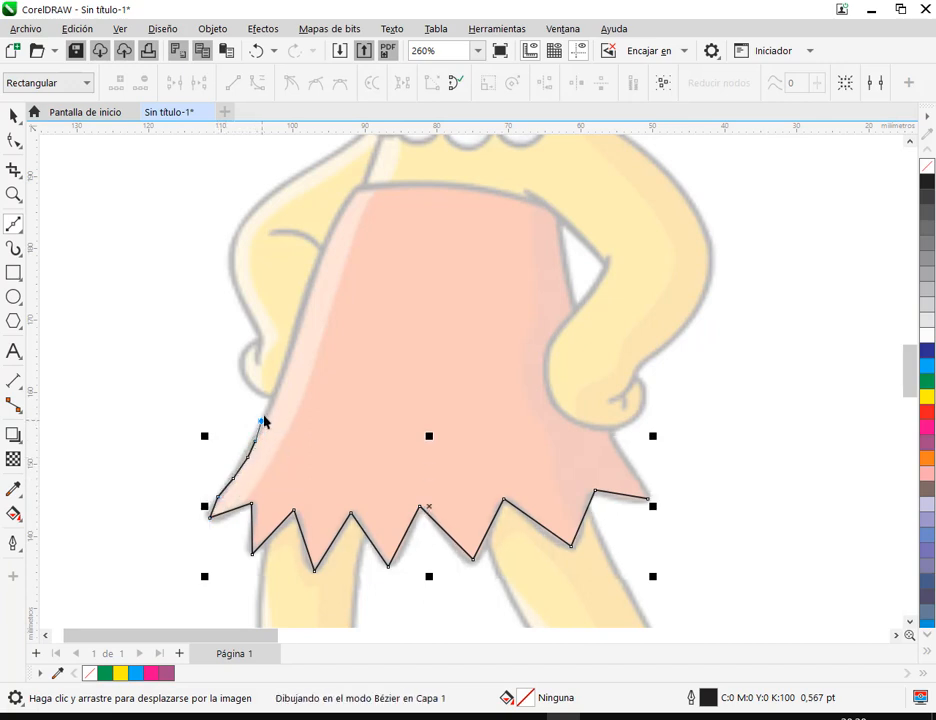
{"action": "left_click", "coordinate": [263, 422]}
{"action": "left_click", "coordinate": [270, 399]}
{"action": "left_click", "coordinate": [277, 378]}
{"action": "double_click", "coordinate": [288, 357]}
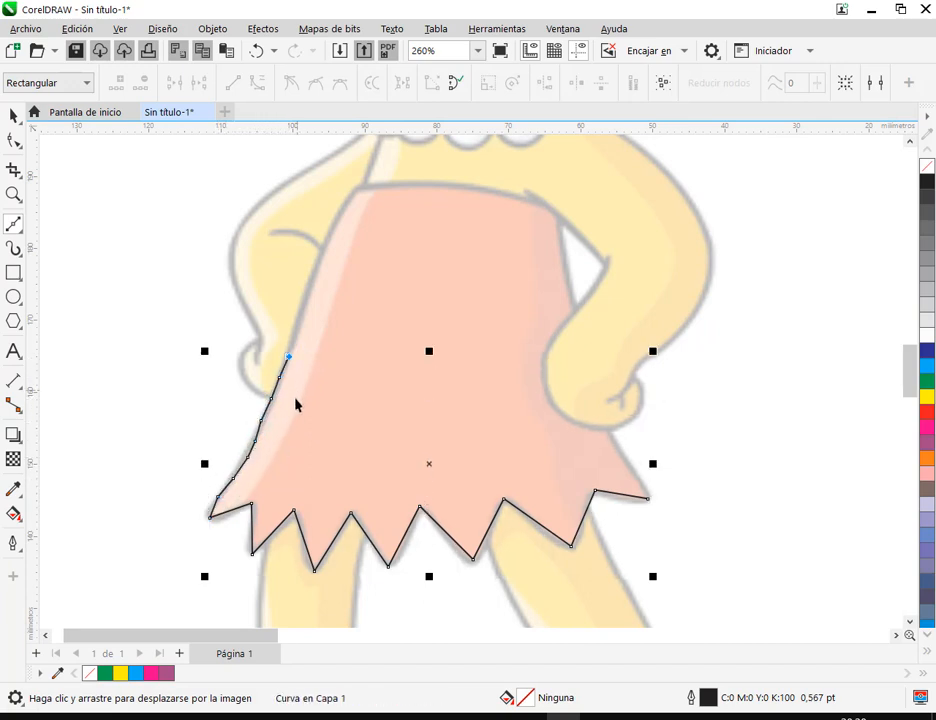
Delete the traced line, then undo back to the hem outline ending at its left tip
{"action": "key", "text": "Delete"}
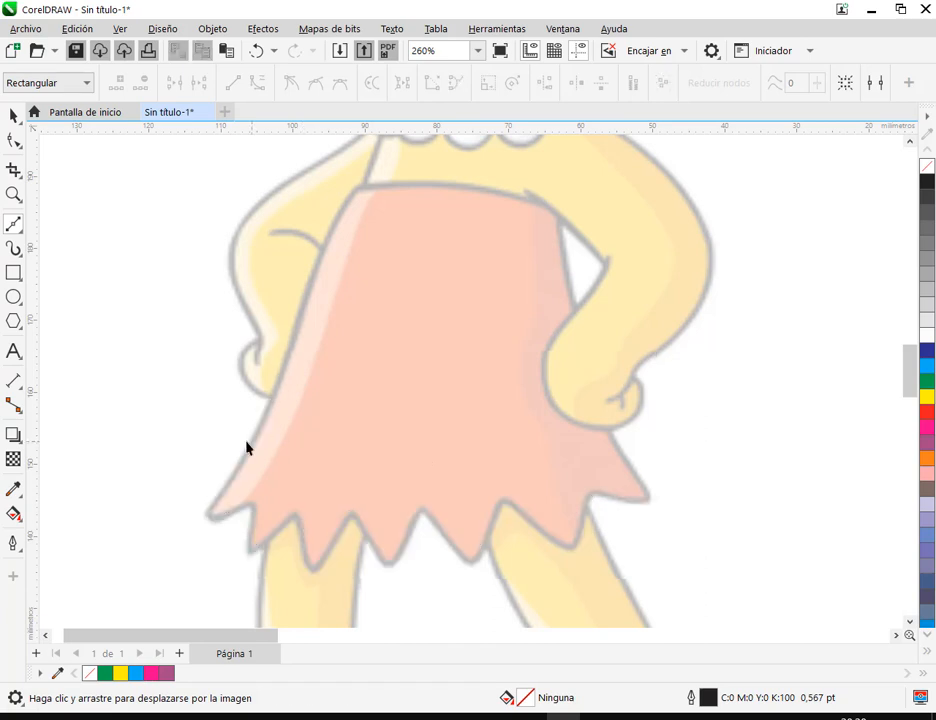
{"action": "key", "text": "ctrl+z"}
{"action": "key", "text": "ctrl+z"}
{"action": "key", "text": "ctrl+z"}
{"action": "key", "text": "ctrl+z"}
{"action": "key", "text": "ctrl+z"}
{"action": "key", "text": "ctrl+z"}
{"action": "key", "text": "ctrl+z"}
{"action": "key", "text": "ctrl+z"}
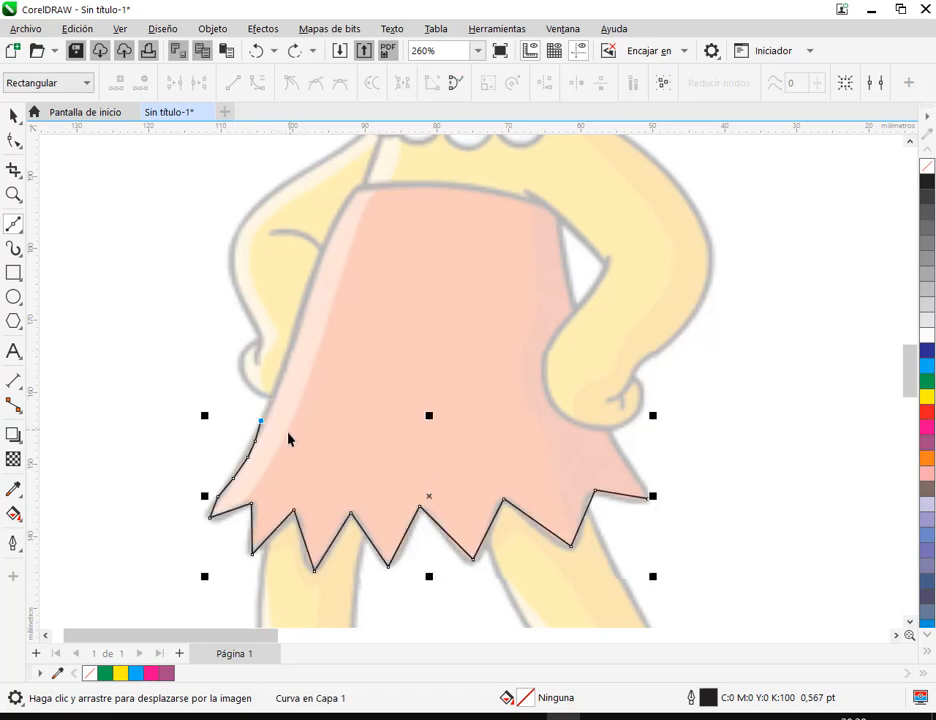
{"action": "key", "text": "ctrl+z"}
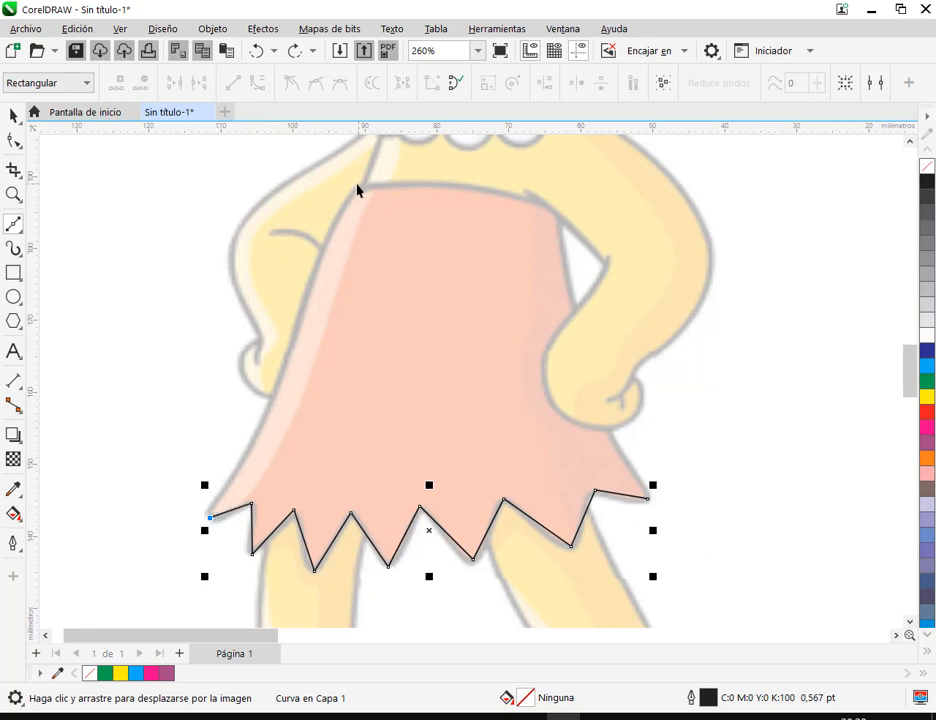
Close the skirt outline with straight segments through both waist corners back to the hem's right starting tip
{"action": "left_click", "coordinate": [357, 190]}
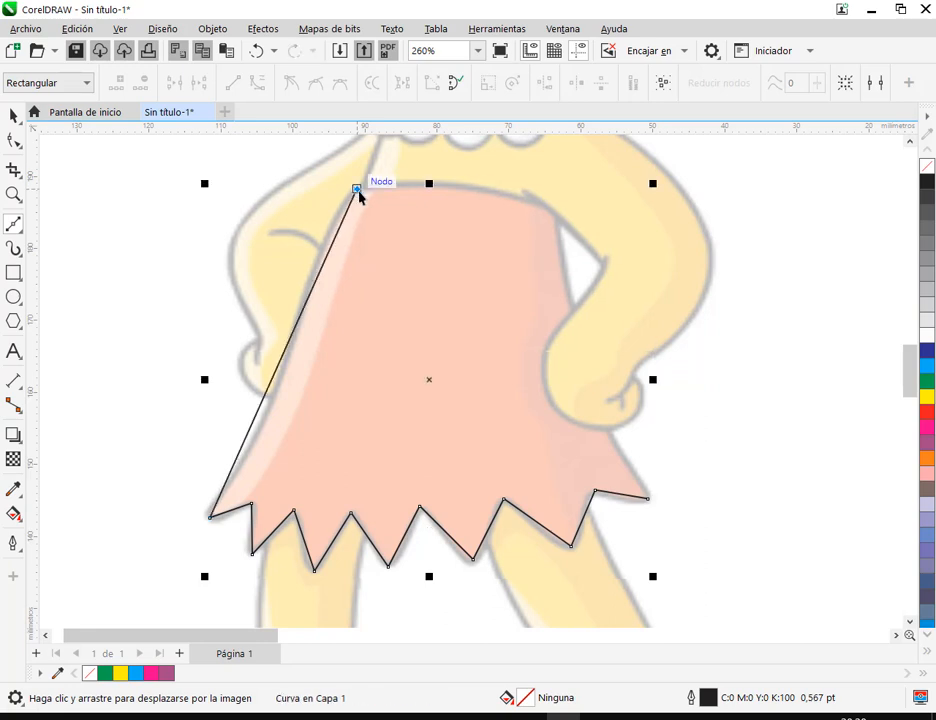
{"action": "left_click", "coordinate": [551, 209]}
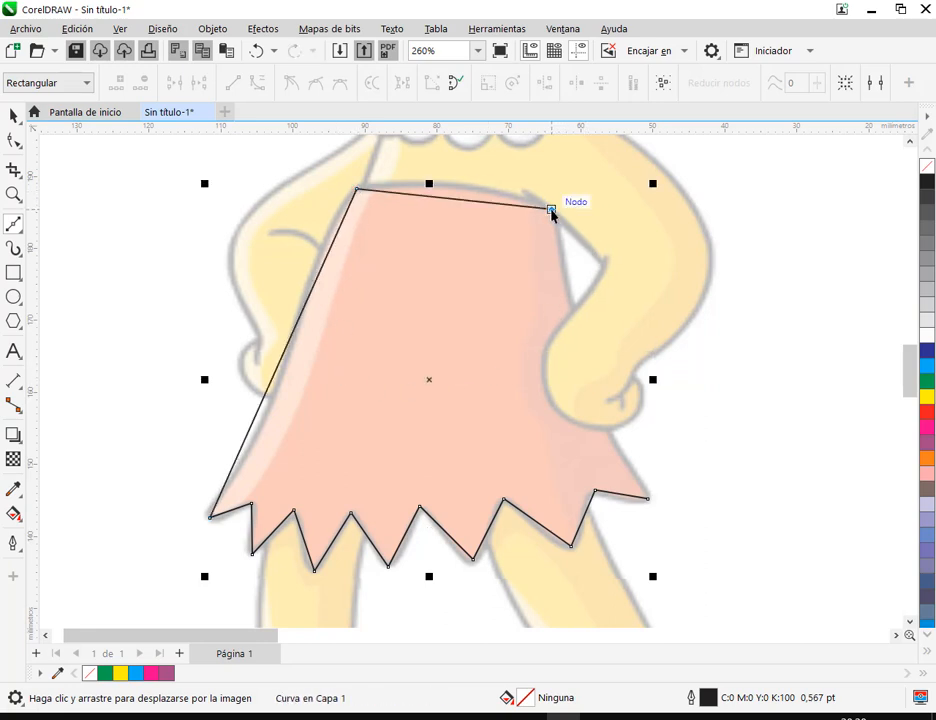
{"action": "left_click", "coordinate": [648, 498]}
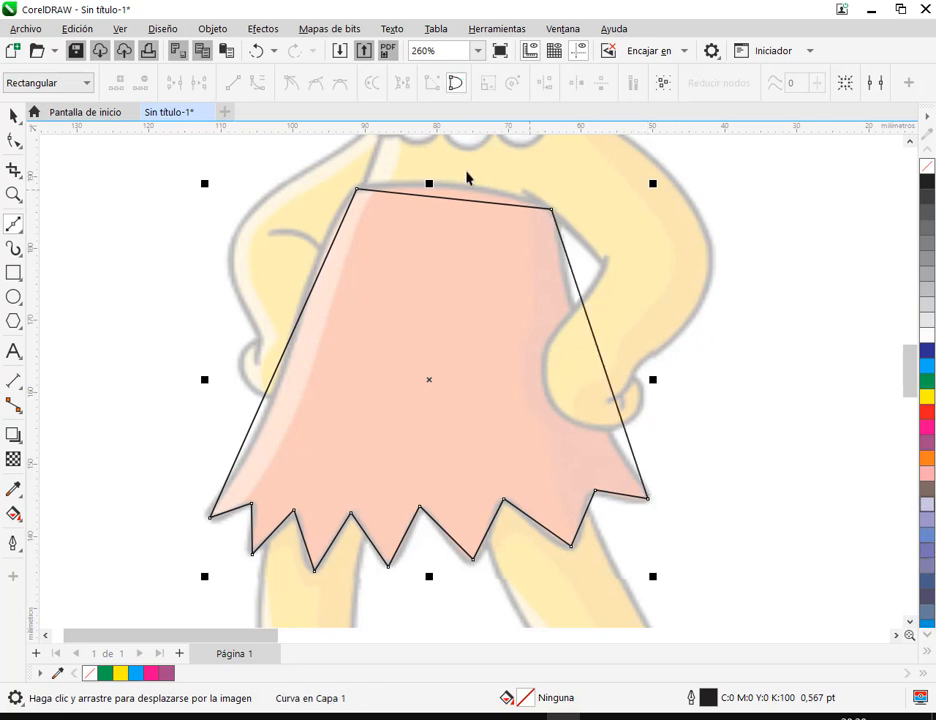
Convert the skirt outline's waist segment to a curve and bow it upward to match the traced waistline
{"action": "left_click", "coordinate": [13, 140]}
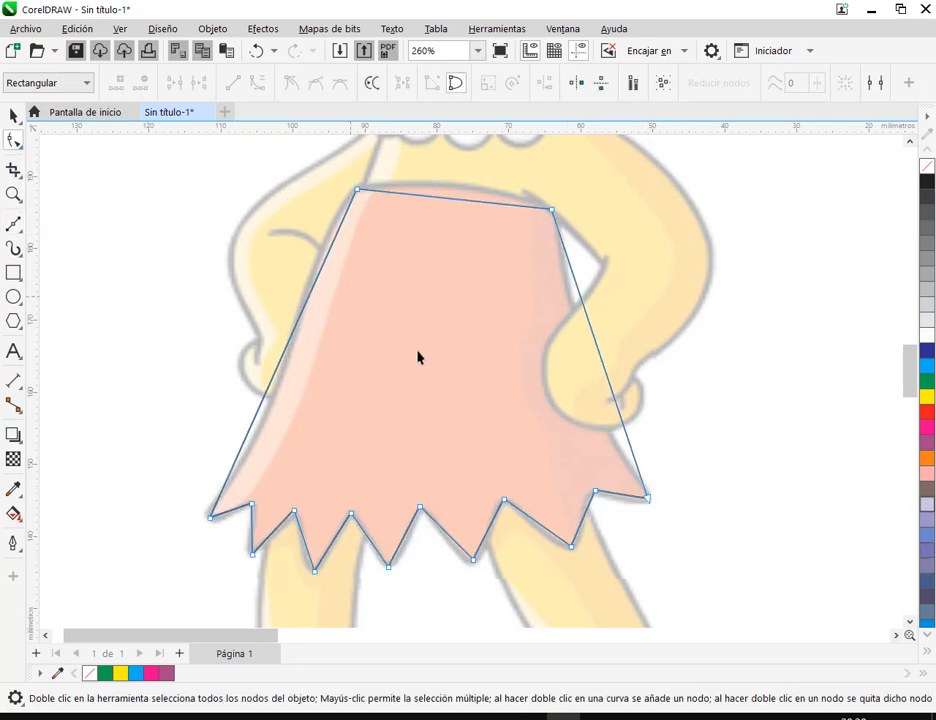
{"action": "right_click", "coordinate": [455, 206]}
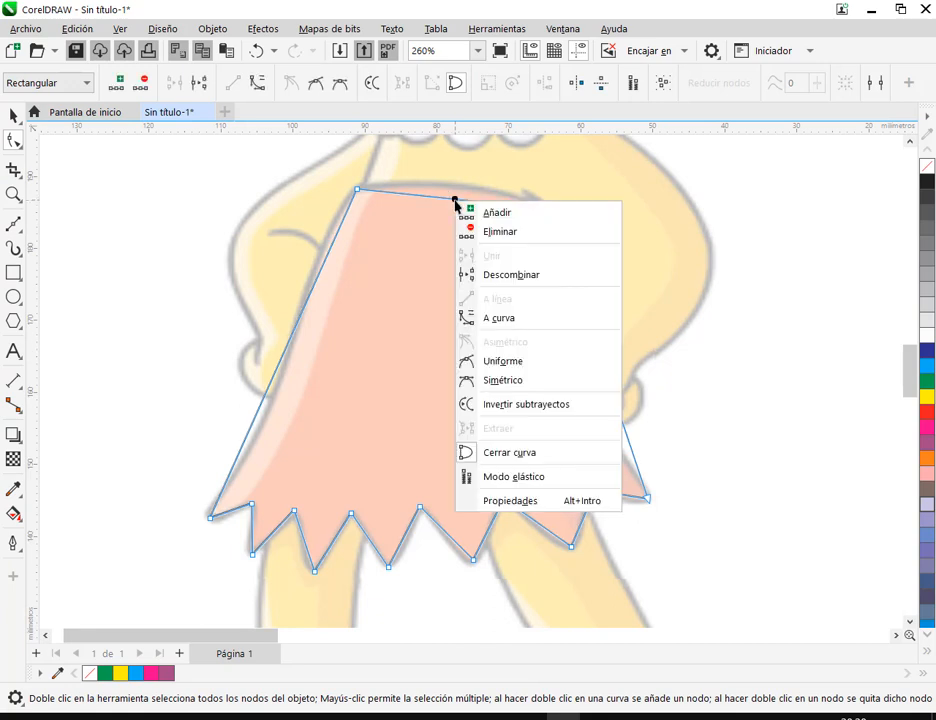
{"action": "left_click", "coordinate": [514, 322]}
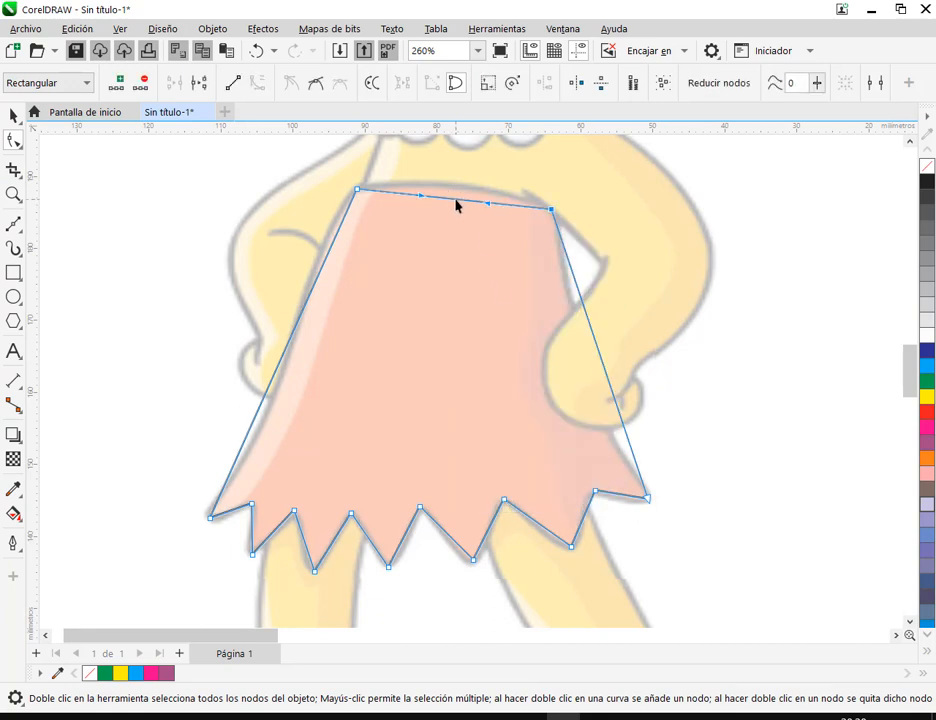
{"action": "left_click_drag", "start_coordinate": [455, 206], "coordinate": [453, 192]}
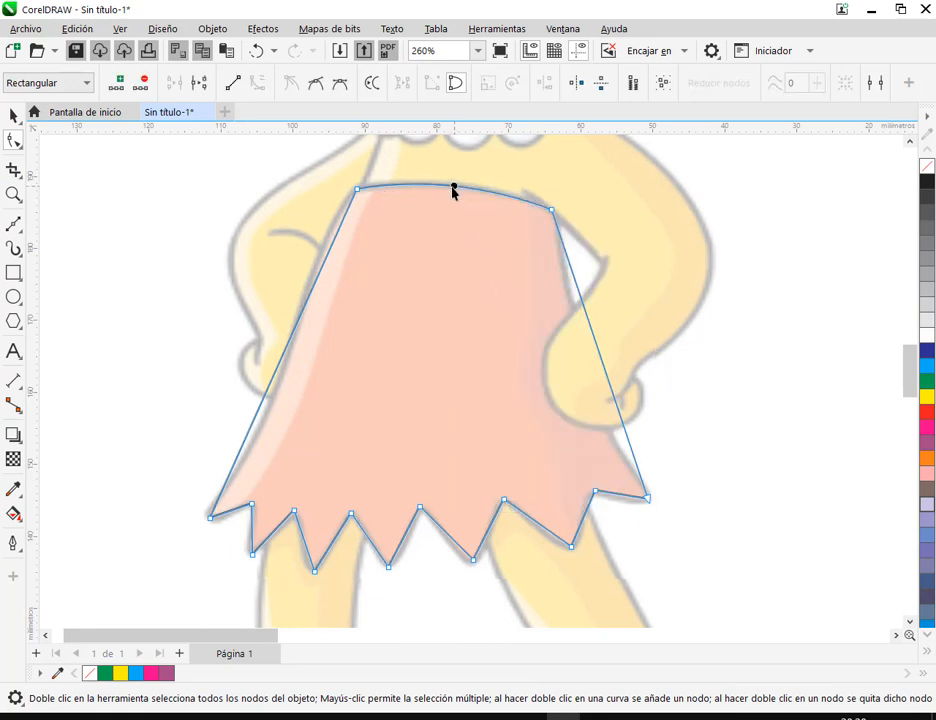
Convert the skirt's left side segment to a curve and adjust both its handles to follow the image's S-shaped edge
{"action": "right_click", "coordinate": [321, 272]}
{"action": "left_click", "coordinate": [364, 387]}
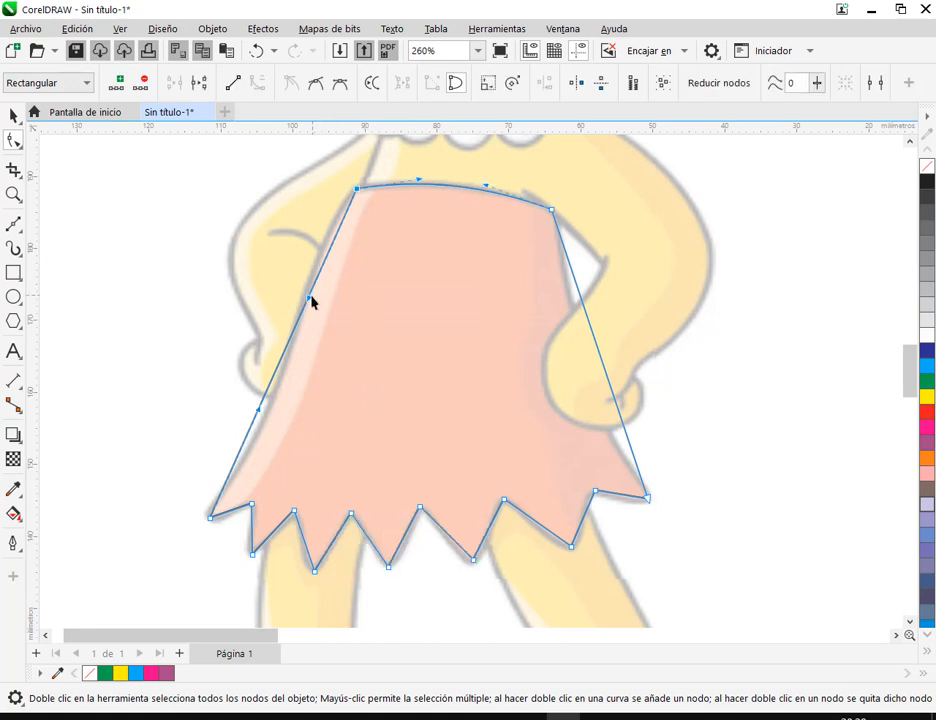
{"action": "left_click_drag", "start_coordinate": [309, 304], "coordinate": [302, 244]}
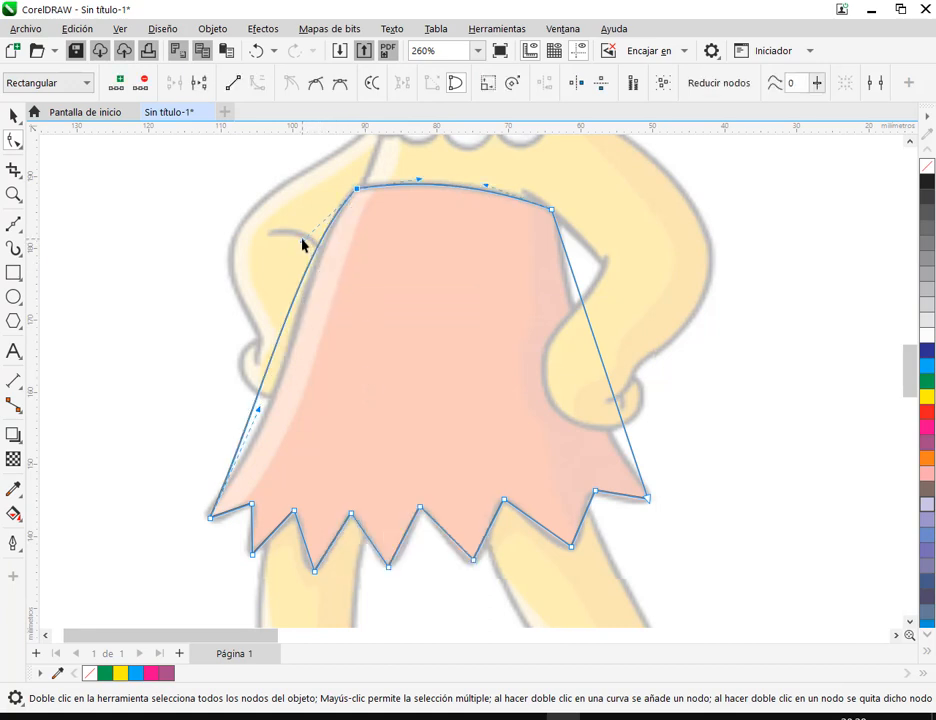
{"action": "left_click_drag", "start_coordinate": [260, 413], "coordinate": [287, 440]}
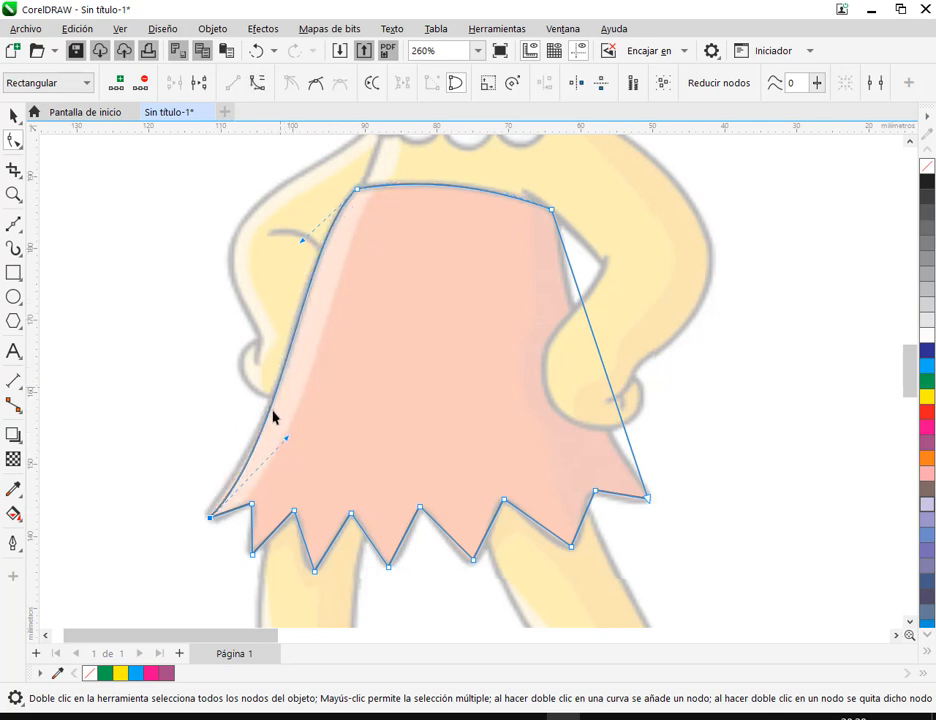
{"action": "left_click", "coordinate": [357, 190]}
{"action": "left_click", "coordinate": [211, 518]}
Convert the skirt's right side segment to a curve and bend it inward with its handles to follow the drawn edge
{"action": "right_click", "coordinate": [580, 296]}
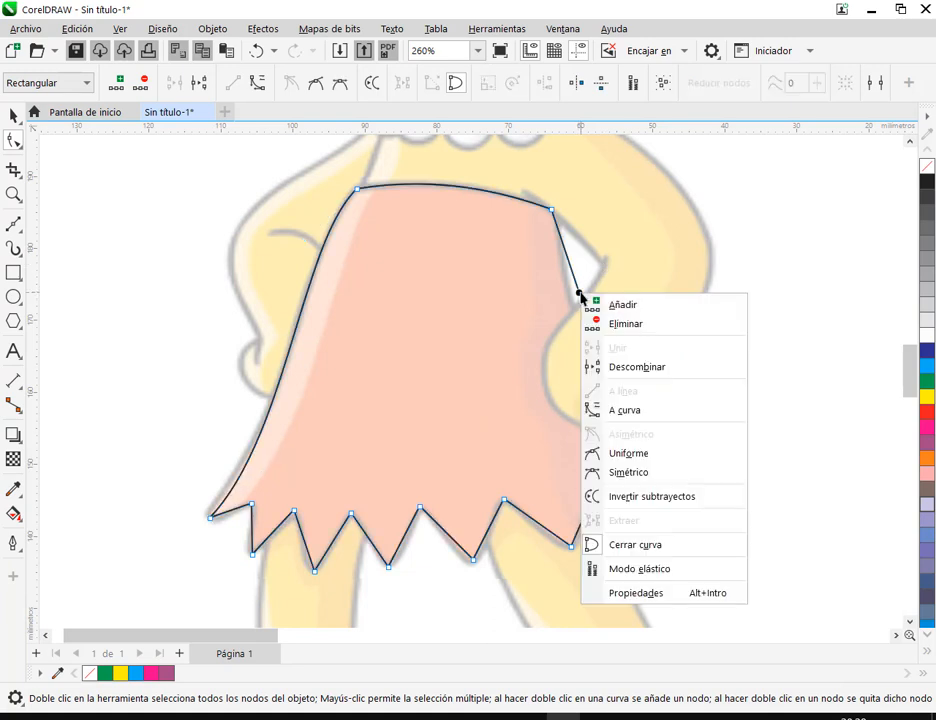
{"action": "left_click", "coordinate": [610, 411]}
{"action": "left_click_drag", "start_coordinate": [594, 342], "coordinate": [582, 348]}
{"action": "left_click", "coordinate": [616, 423]}
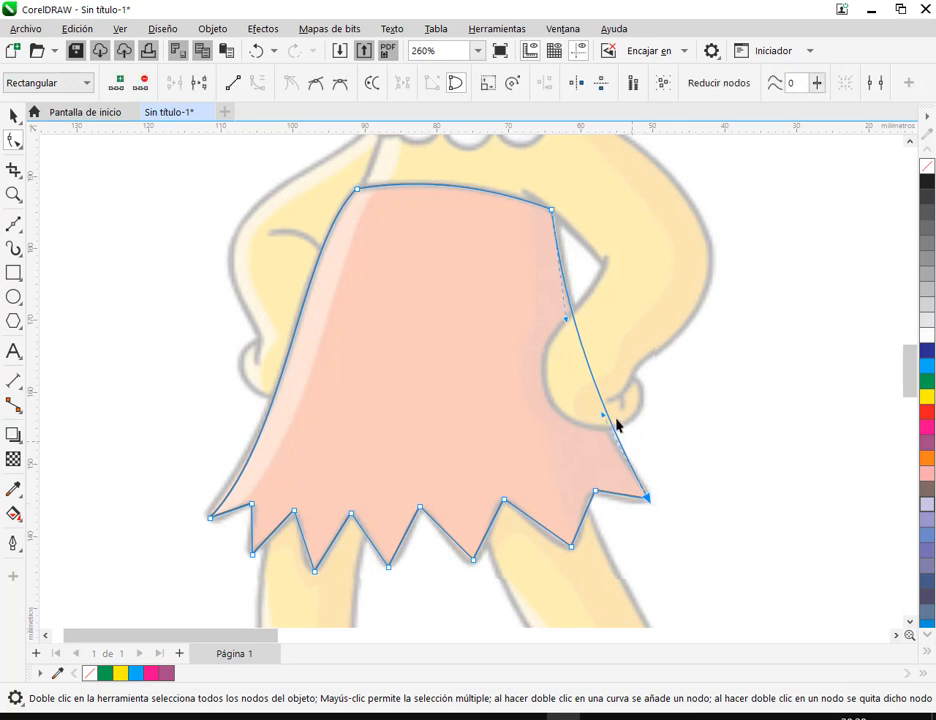
{"action": "left_click_drag", "start_coordinate": [603, 416], "coordinate": [597, 416]}
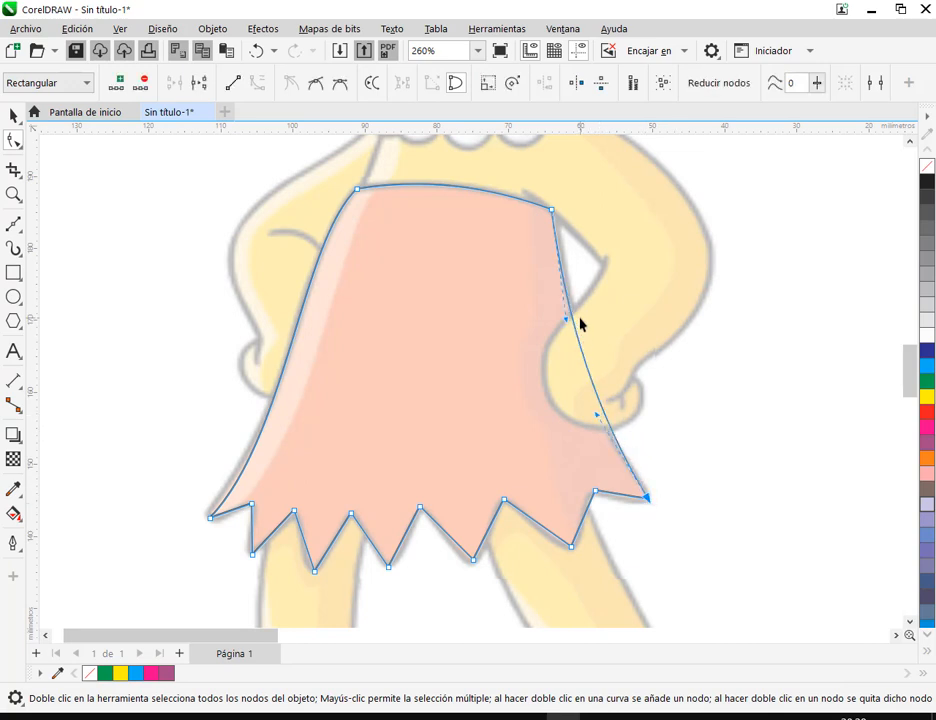
{"action": "left_click", "coordinate": [569, 322]}
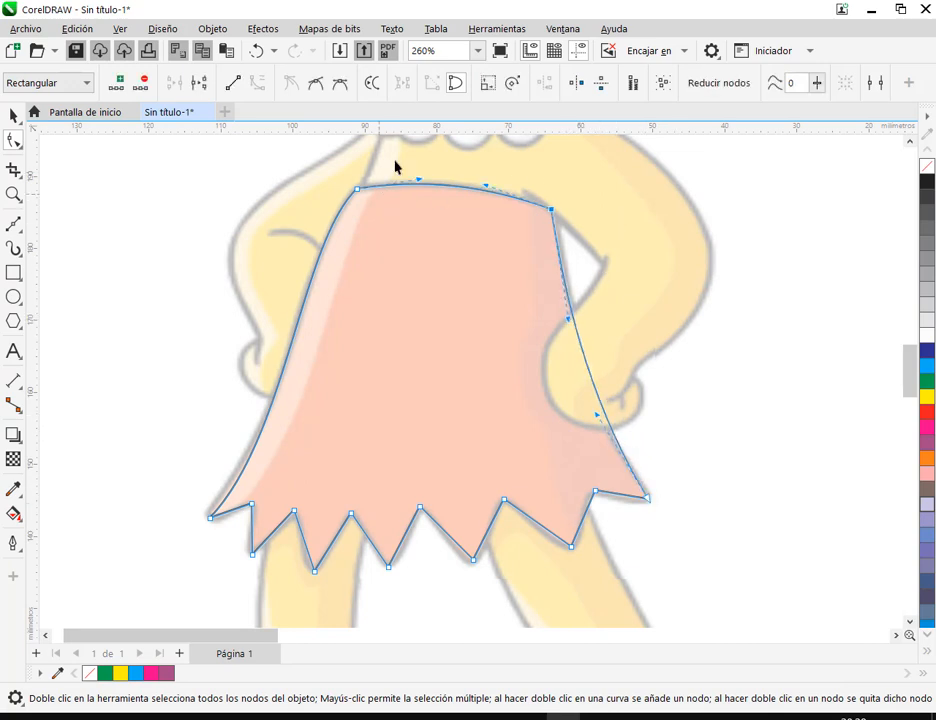
Examine the traced skirt outline up close along its zigzag hem and against the rest of the figure
{"action": "left_click_drag", "start_coordinate": [593, 548], "coordinate": [606, 369]}
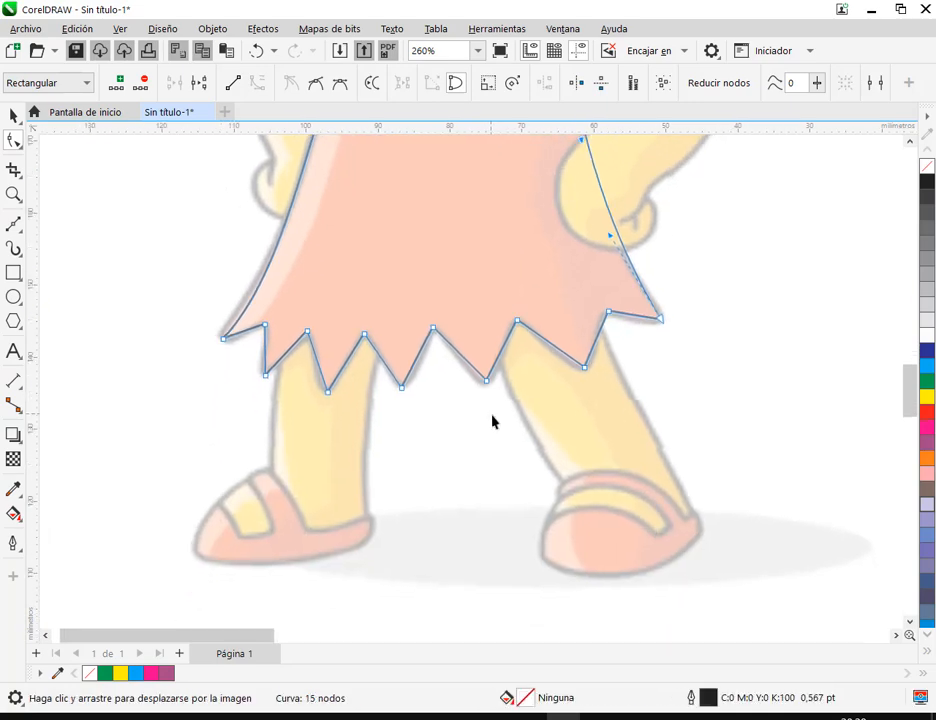
{"action": "scroll", "coordinate": [490, 410], "scroll_direction": "up", "scroll_amount": 5}
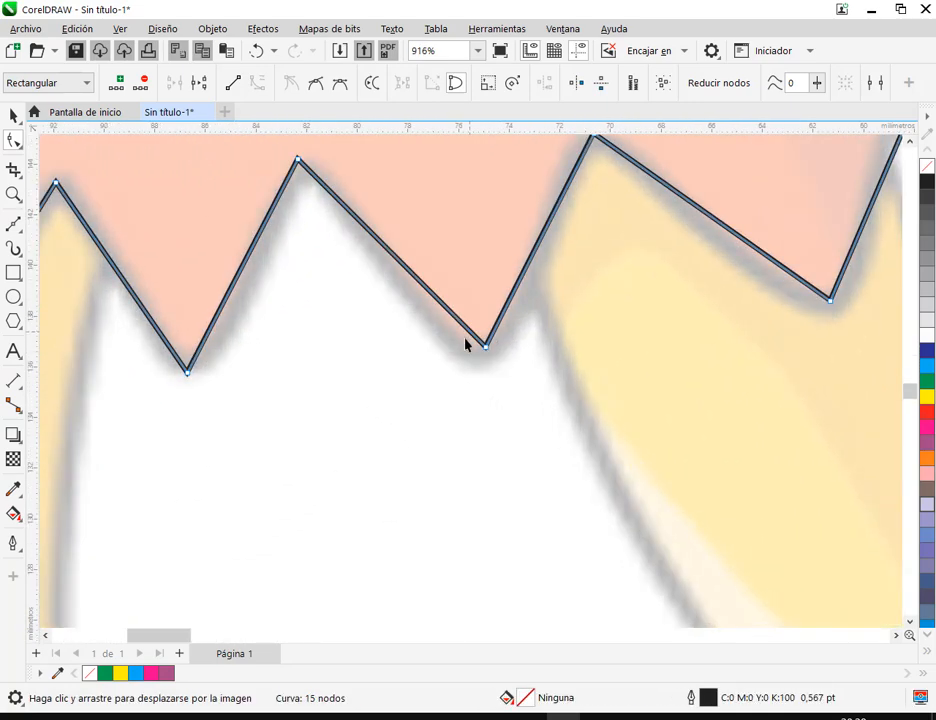
{"action": "scroll", "coordinate": [499, 332], "scroll_direction": "down", "scroll_amount": 4}
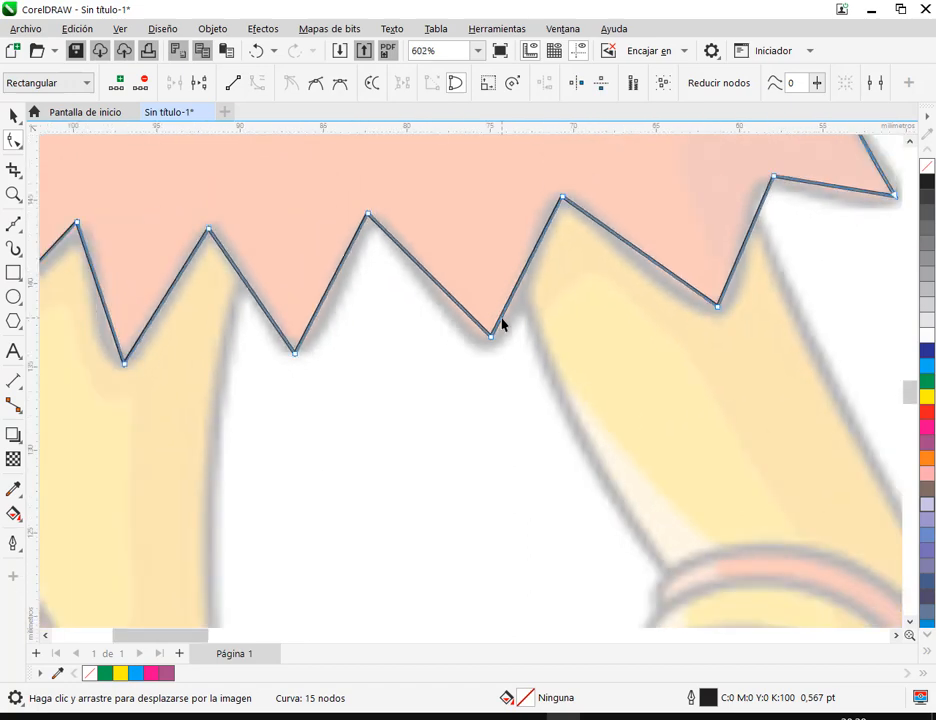
{"action": "scroll", "coordinate": [543, 285], "scroll_direction": "down", "scroll_amount": 2}
{"action": "left_click_drag", "start_coordinate": [568, 195], "coordinate": [582, 435]}
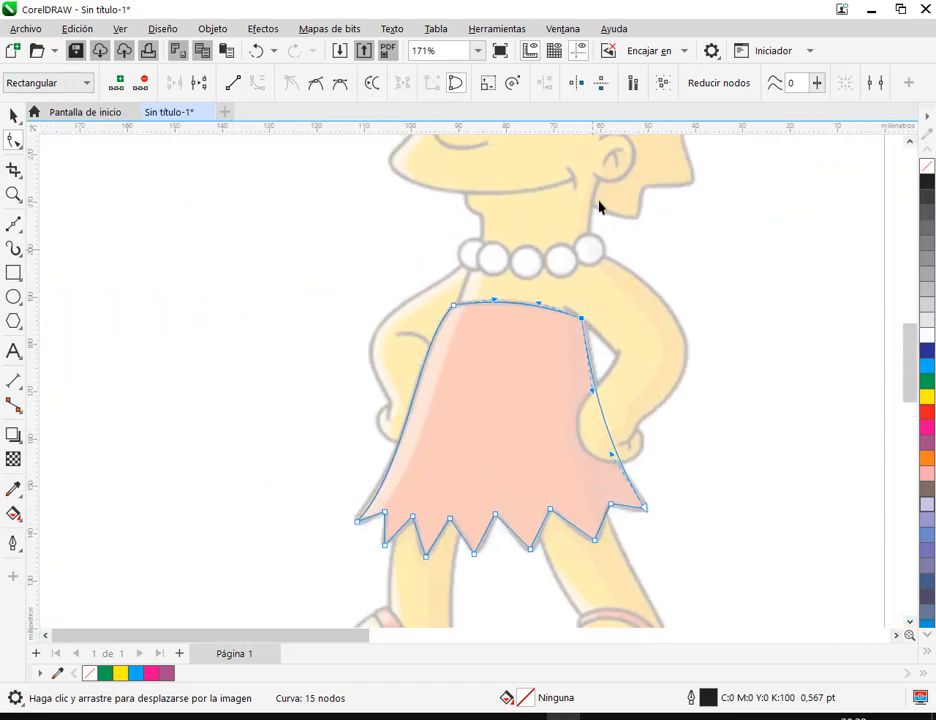
{"action": "left_click_drag", "start_coordinate": [608, 176], "coordinate": [600, 305]}
{"action": "left_click_drag", "start_coordinate": [586, 484], "coordinate": [586, 60]}
{"action": "scroll", "coordinate": [520, 240], "scroll_direction": "up", "scroll_amount": 2}
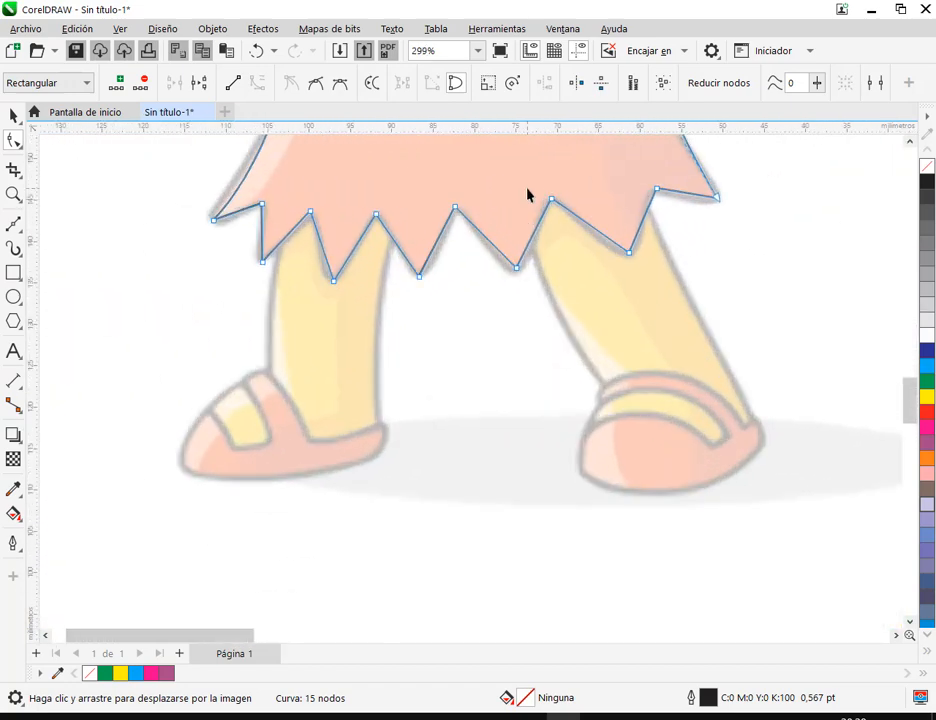
{"action": "left_click_drag", "start_coordinate": [448, 247], "coordinate": [432, 314]}
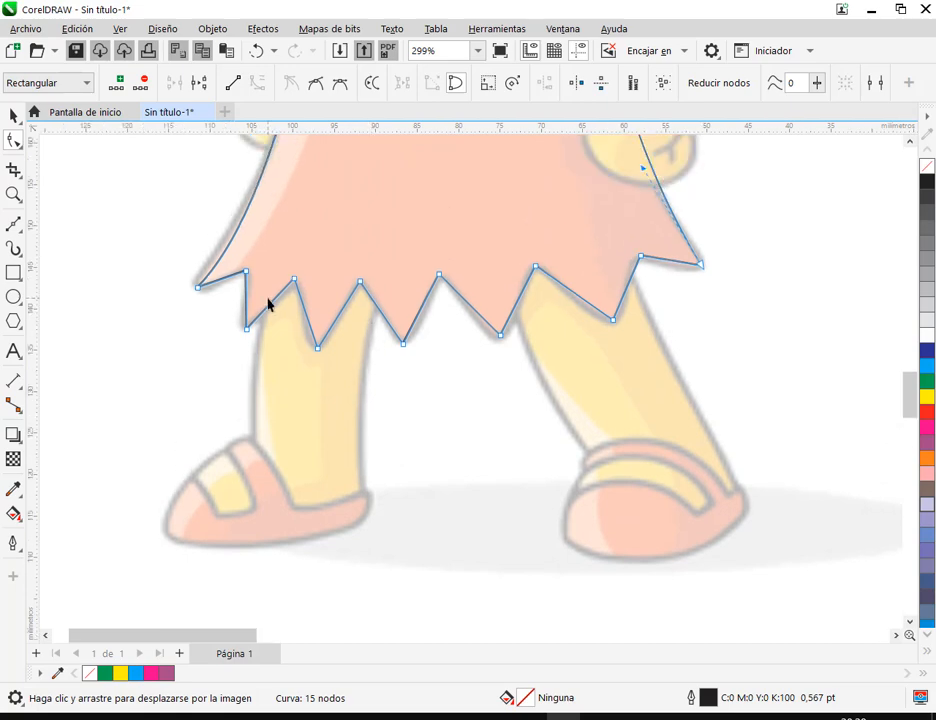
Draw a closed four-sided shape of straight Bézier segments in the blank area beside the page
{"action": "left_click", "coordinate": [13, 116]}
{"action": "left_click", "coordinate": [708, 284]}
{"action": "scroll", "coordinate": [709, 284], "scroll_direction": "down", "scroll_amount": 1}
{"action": "left_click_drag", "start_coordinate": [785, 234], "coordinate": [268, 572]}
{"action": "scroll", "coordinate": [608, 344], "scroll_direction": "down", "scroll_amount": 1}
{"action": "left_click", "coordinate": [13, 224]}
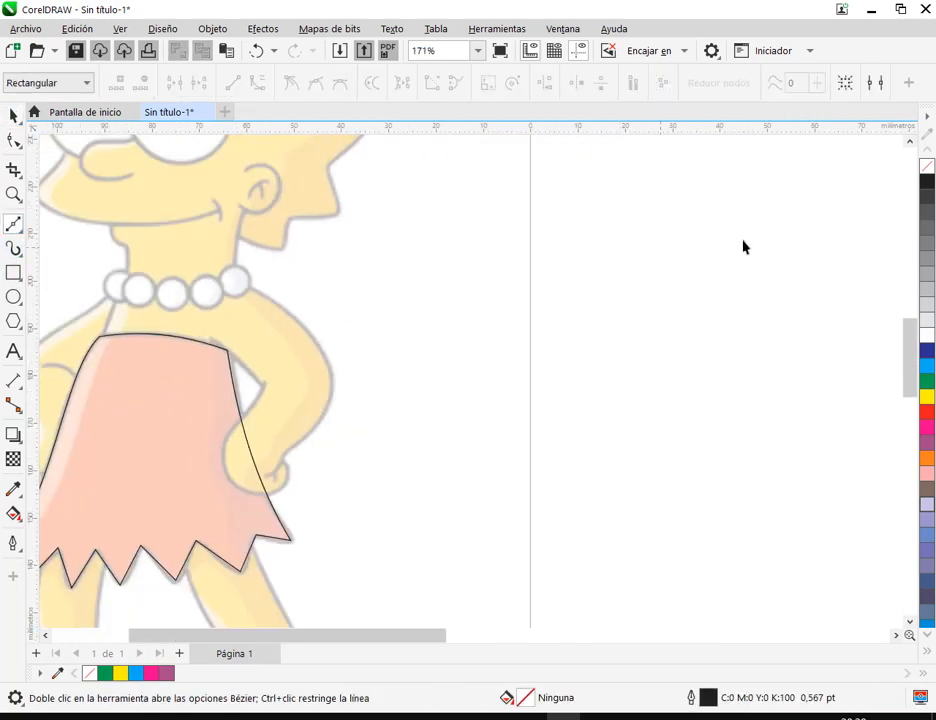
{"action": "left_click", "coordinate": [636, 298]}
{"action": "left_click", "coordinate": [712, 420]}
{"action": "left_click", "coordinate": [884, 261]}
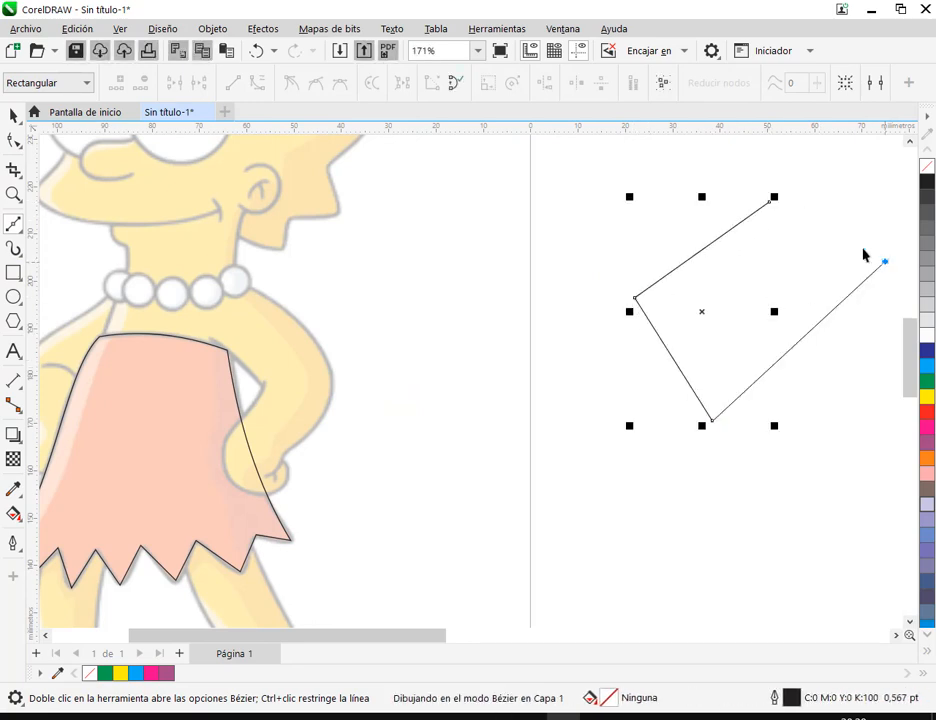
{"action": "left_click", "coordinate": [768, 201]}
Select all nodes of the four-sided shape and convert its segments to curves
{"action": "left_click_drag", "start_coordinate": [853, 344], "coordinate": [423, 370]}
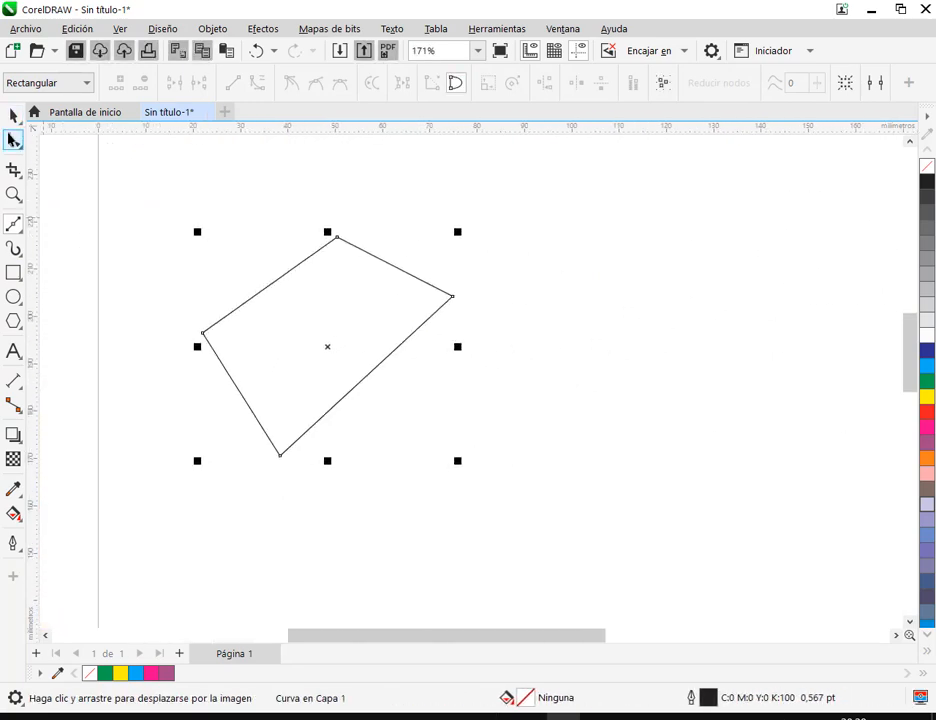
{"action": "left_click", "coordinate": [14, 140]}
{"action": "left_click_drag", "start_coordinate": [114, 196], "coordinate": [597, 533]}
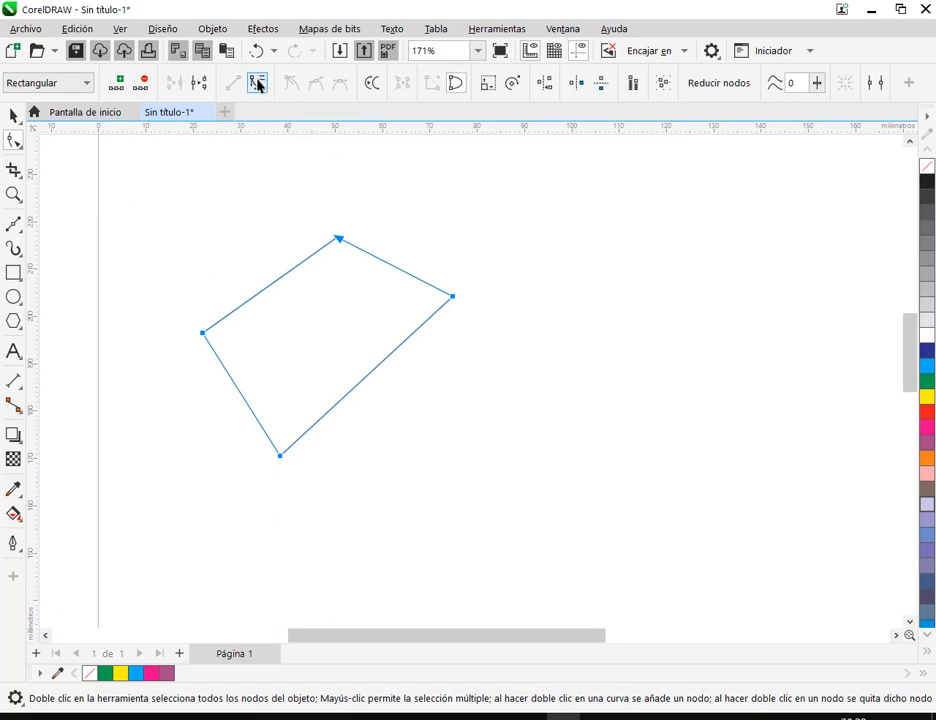
{"action": "left_click", "coordinate": [427, 240]}
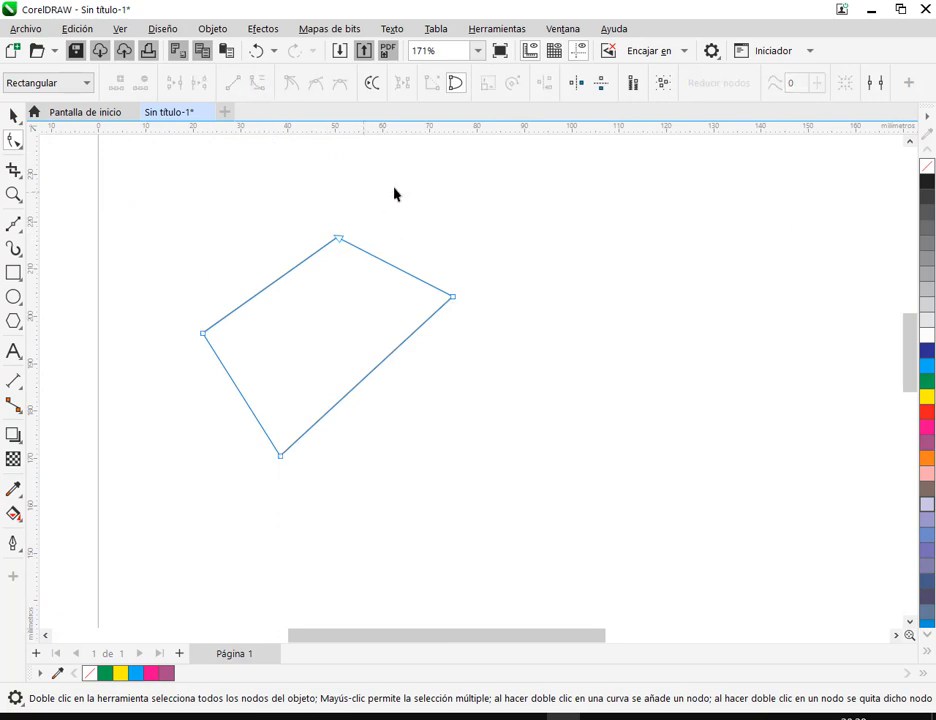
Move the two handles of the shape's right node independently to bend its adjoining segments at different angles
{"action": "left_click", "coordinate": [451, 299]}
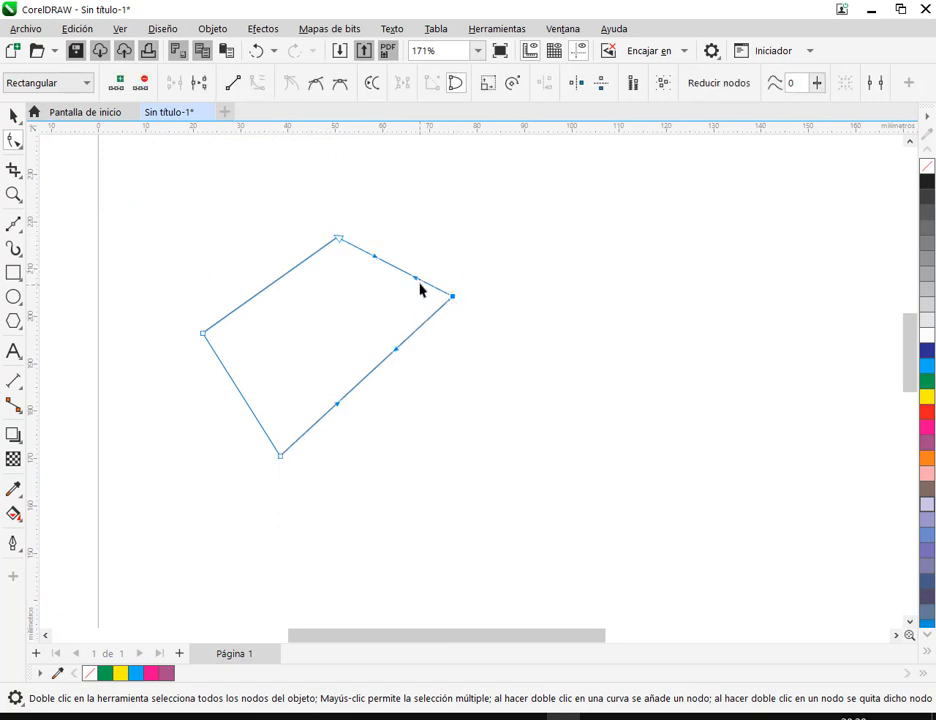
{"action": "mouse_move", "coordinate": [416, 284]}
{"action": "left_mouse_down"}
{"action": "mouse_move", "coordinate": [414, 307]}
{"action": "mouse_move", "coordinate": [430, 259]}
{"action": "mouse_move", "coordinate": [421, 283]}
{"action": "left_mouse_up"}
{"action": "left_click_drag", "start_coordinate": [397, 357], "coordinate": [471, 351]}
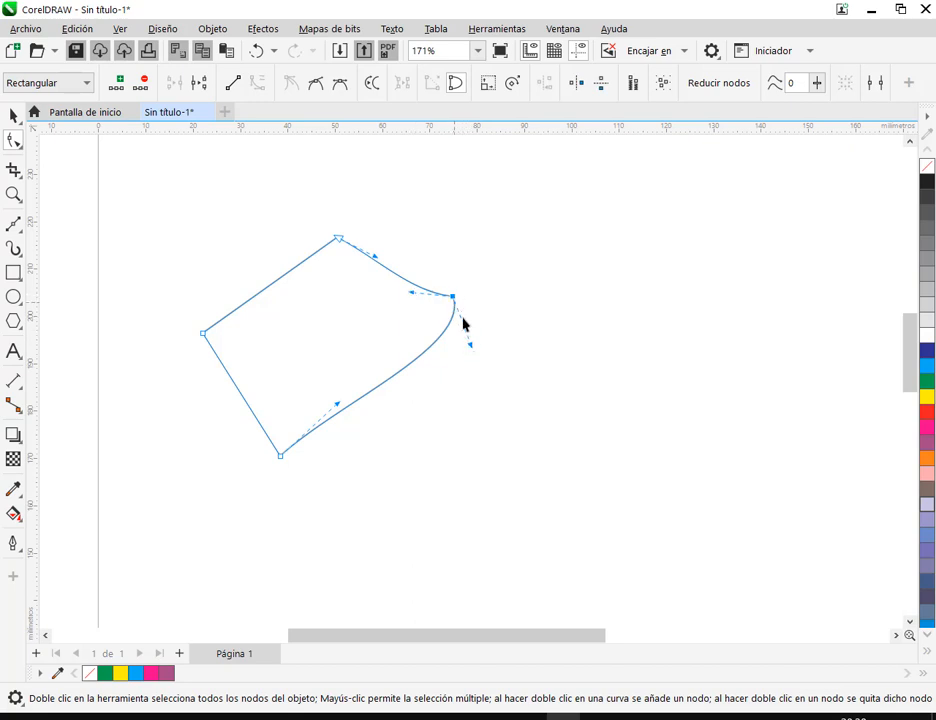
{"action": "left_click_drag", "start_coordinate": [472, 346], "coordinate": [524, 317]}
{"action": "left_click_drag", "start_coordinate": [414, 299], "coordinate": [437, 357]}
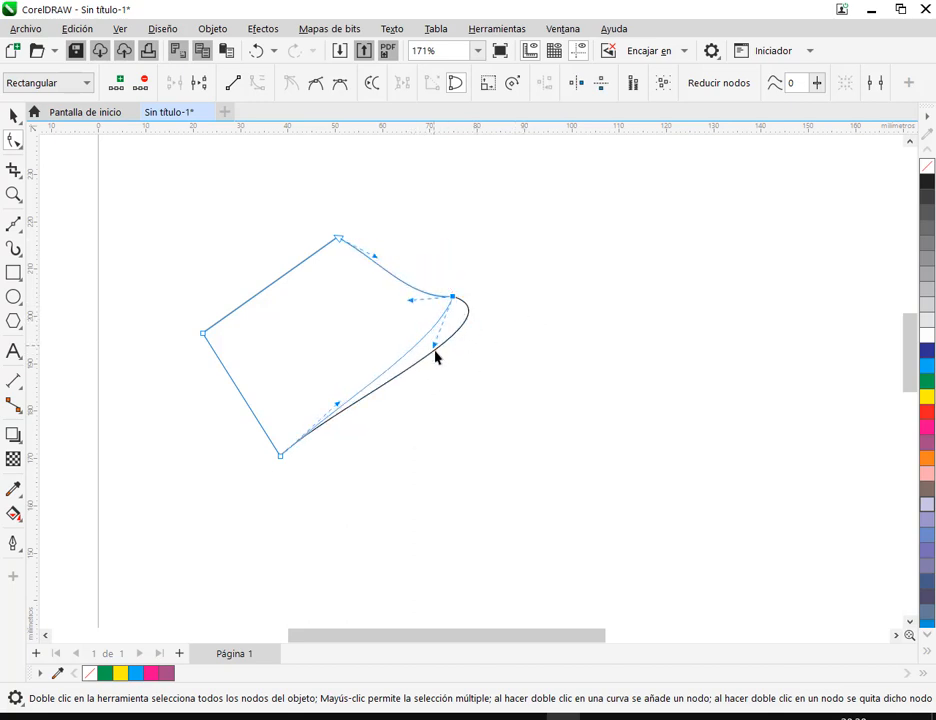
Set the right node's two handles nearly opposite each other so the curve flows smoothly through it, checking the node up close
{"action": "scroll", "coordinate": [449, 318], "scroll_direction": "up", "scroll_amount": 2}
{"action": "scroll", "coordinate": [459, 305], "scroll_direction": "up", "scroll_amount": 1}
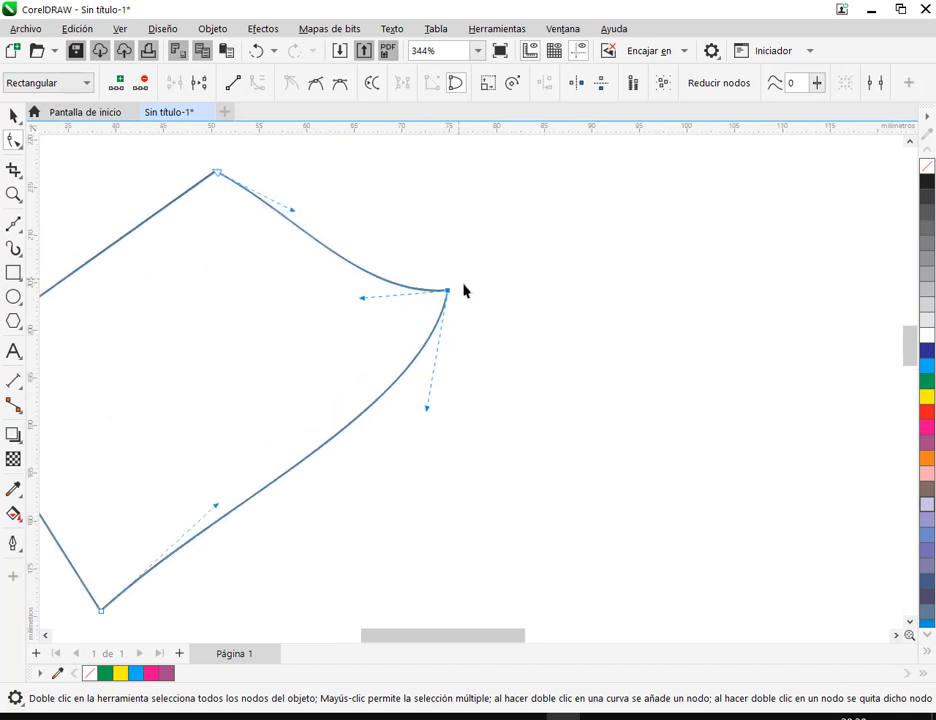
{"action": "left_click_drag", "start_coordinate": [426, 413], "coordinate": [469, 426]}
{"action": "left_click_drag", "start_coordinate": [361, 299], "coordinate": [436, 205]}
{"action": "scroll", "coordinate": [438, 292], "scroll_direction": "up", "scroll_amount": 3}
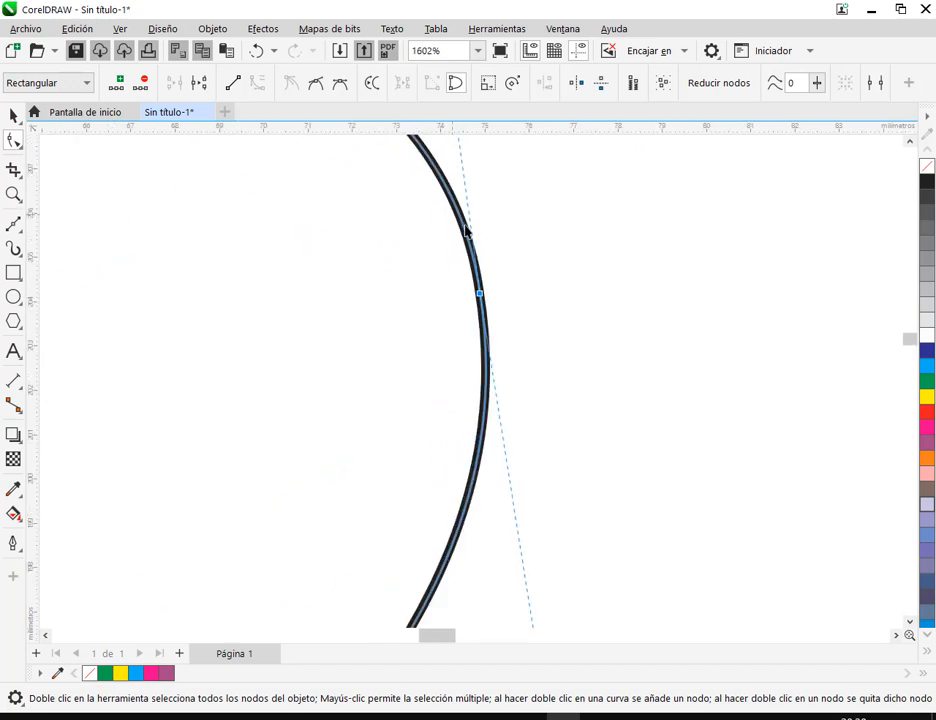
{"action": "scroll", "coordinate": [483, 302], "scroll_direction": "down", "scroll_amount": 1}
{"action": "scroll", "coordinate": [483, 302], "scroll_direction": "down", "scroll_amount": 1}
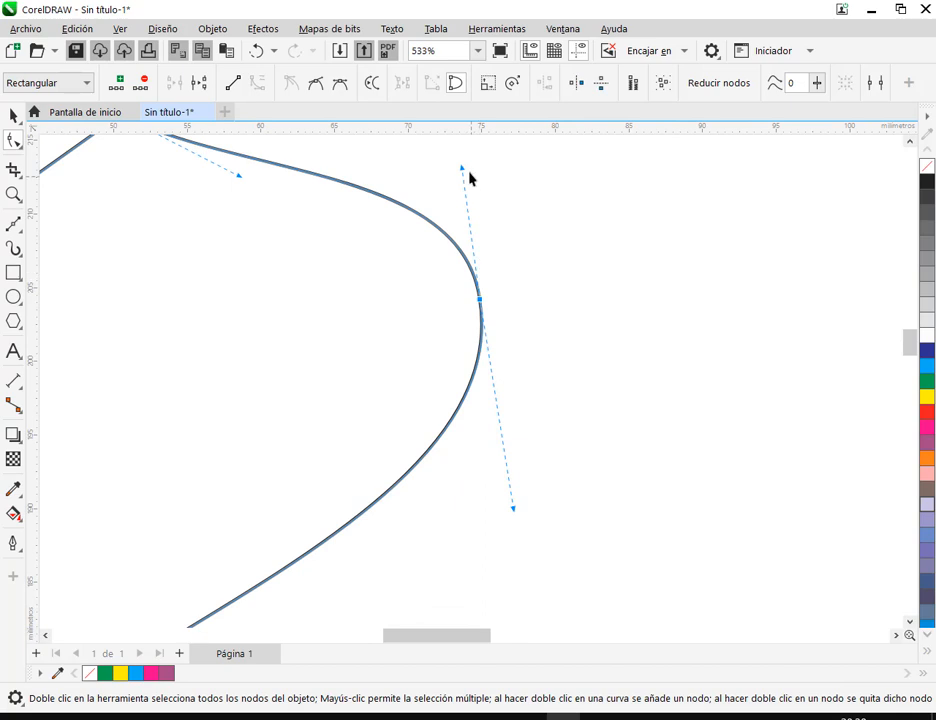
Swing the right node's upper handle inward out of line with the lower one, then deselect the shape and inspect the node closely
{"action": "left_click_drag", "start_coordinate": [460, 170], "coordinate": [424, 184]}
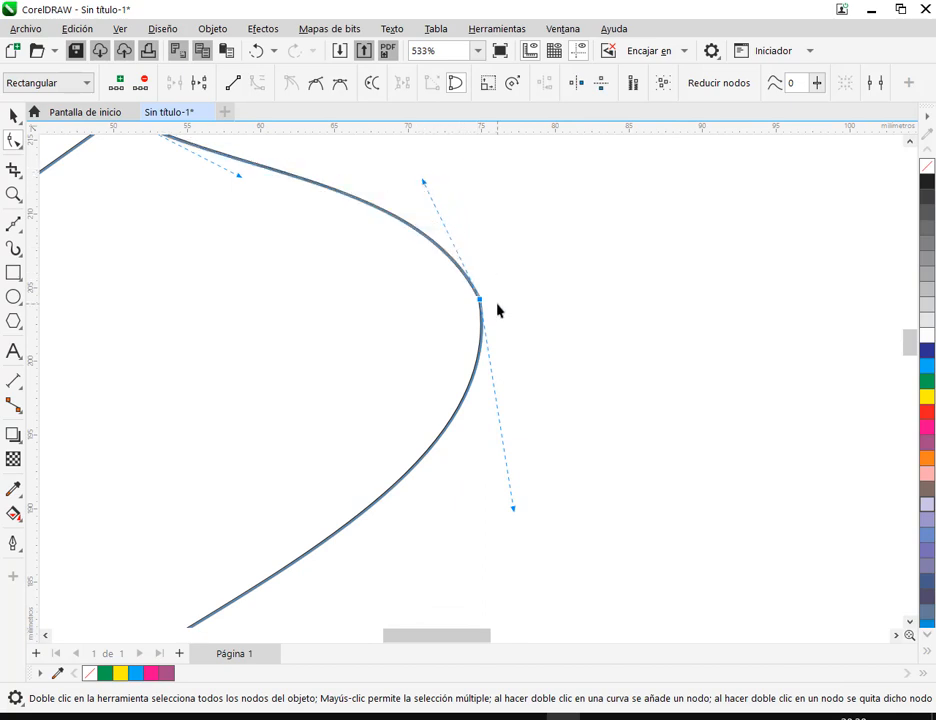
{"action": "left_click", "coordinate": [12, 114]}
{"action": "left_click", "coordinate": [666, 279]}
{"action": "scroll", "coordinate": [495, 307], "scroll_direction": "up", "scroll_amount": 2}
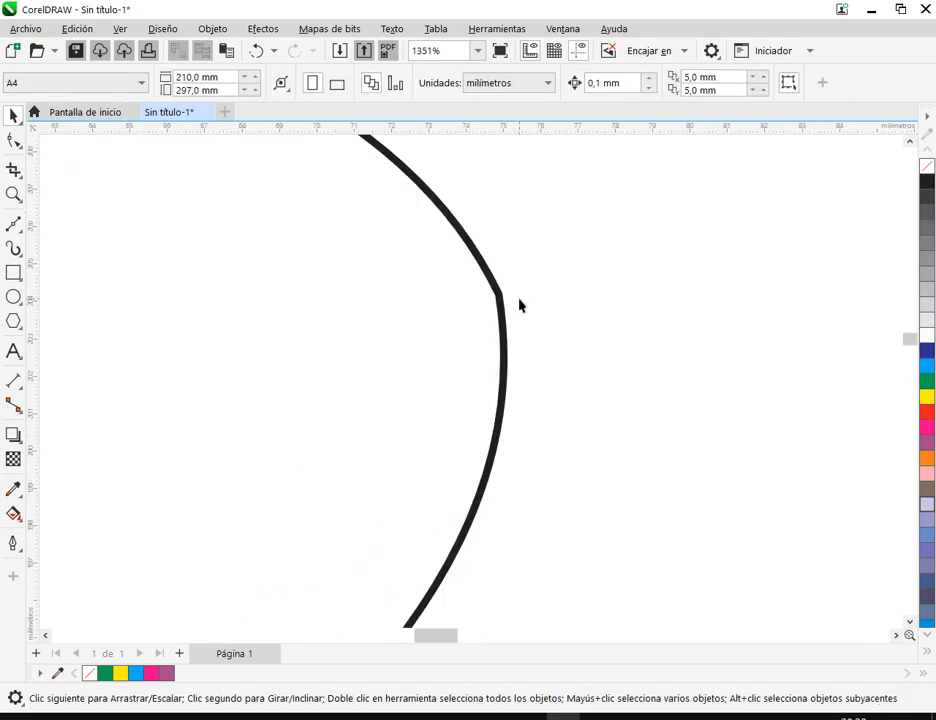
{"action": "scroll", "coordinate": [519, 305], "scroll_direction": "up", "scroll_amount": 3}
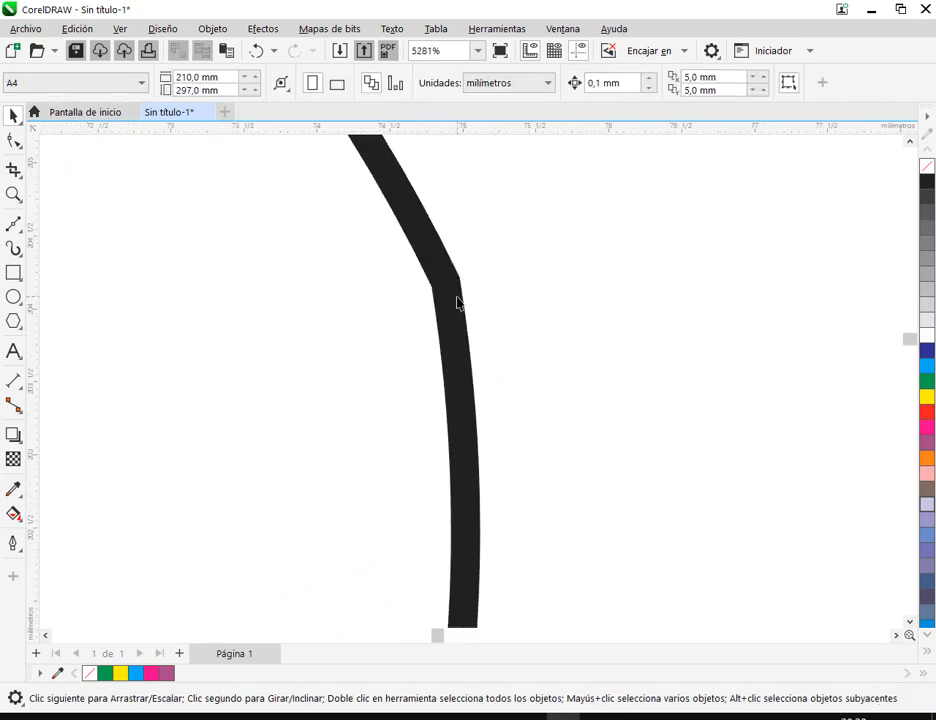
Reselect the shape's right node and swing its upper handle farther inward to make the corner more pronounced
{"action": "left_click", "coordinate": [457, 302]}
{"action": "left_click", "coordinate": [14, 140]}
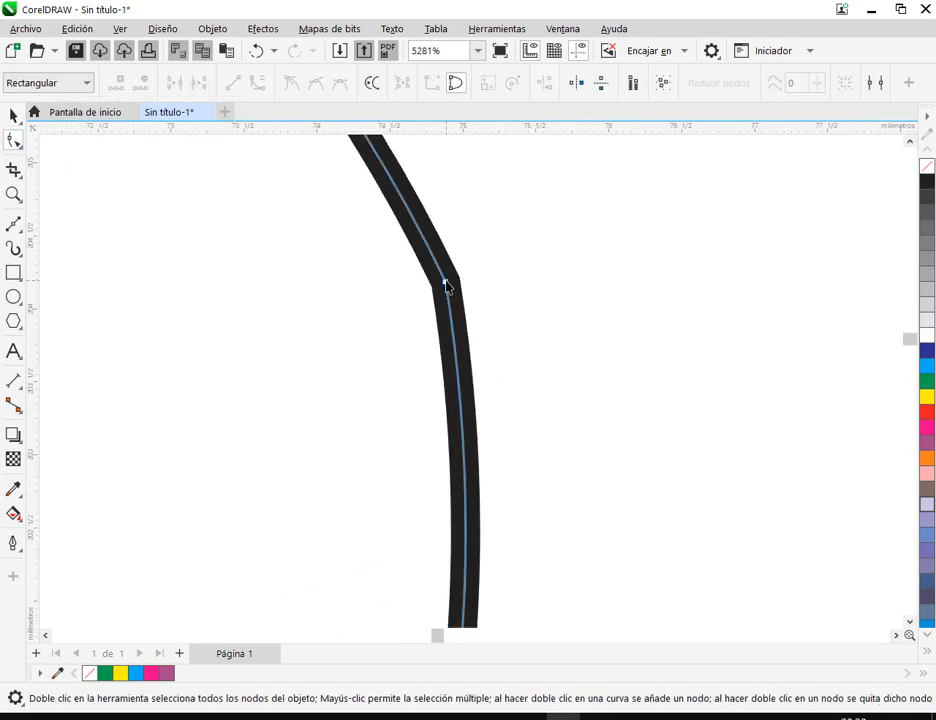
{"action": "left_click", "coordinate": [446, 284]}
{"action": "scroll", "coordinate": [530, 316], "scroll_direction": "down", "scroll_amount": 5}
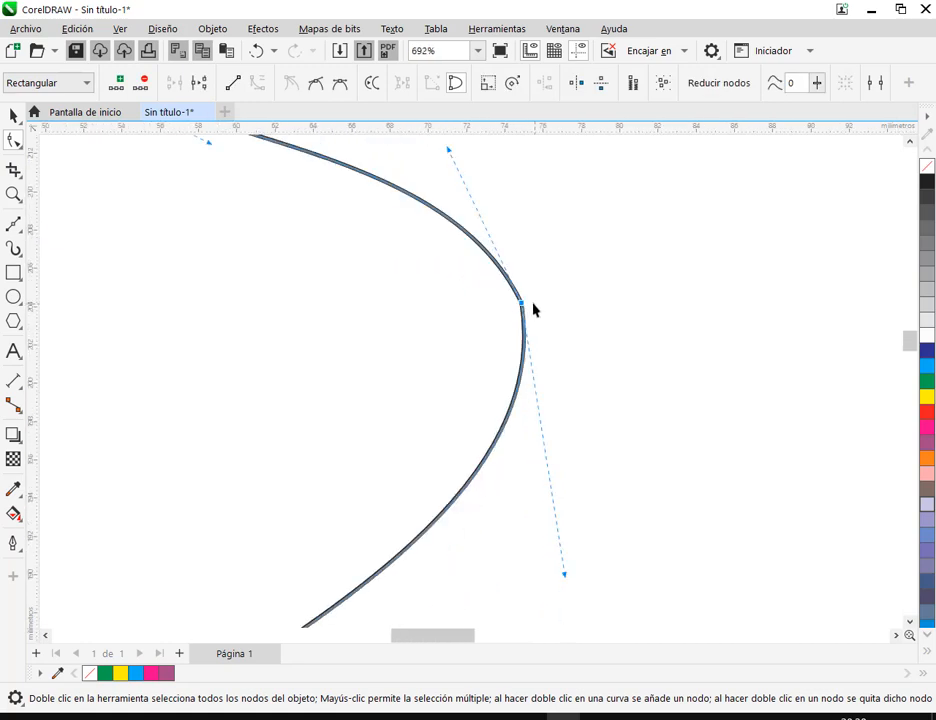
{"action": "scroll", "coordinate": [522, 271], "scroll_direction": "down", "scroll_amount": 1}
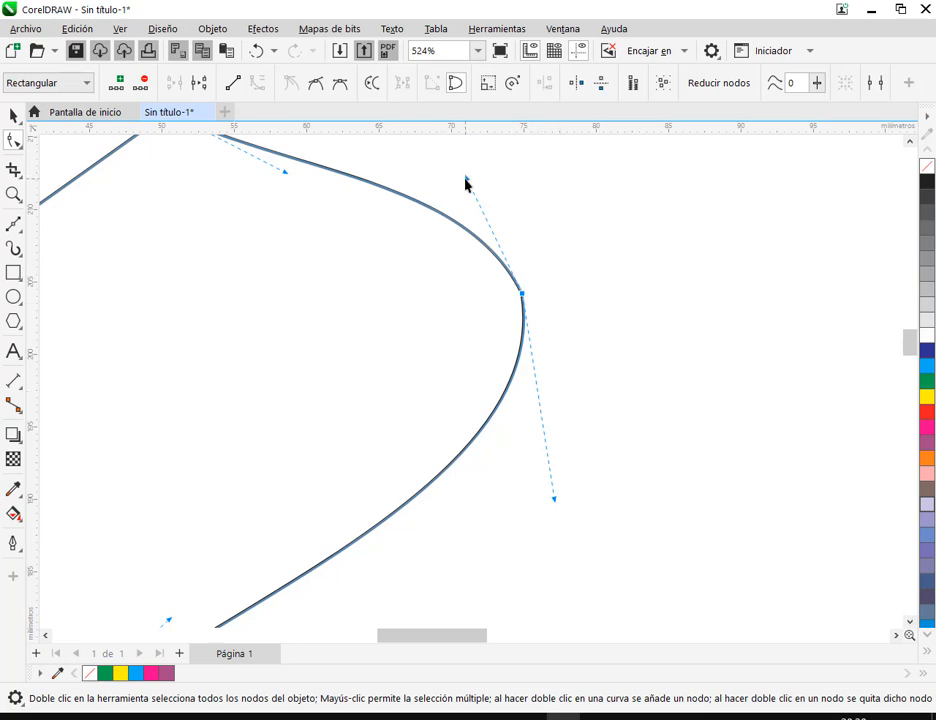
{"action": "left_click_drag", "start_coordinate": [466, 184], "coordinate": [443, 198]}
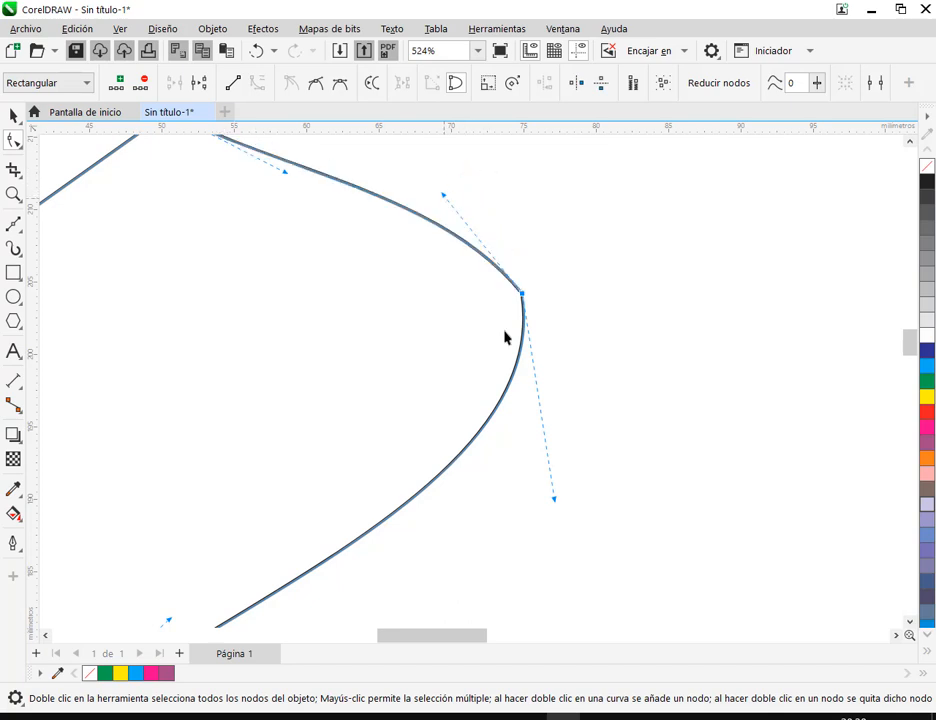
Swing the practice shape's right-node handles independently inward and back outward to bend each adjoining segment separately
{"action": "left_click_drag", "start_coordinate": [556, 499], "coordinate": [479, 496]}
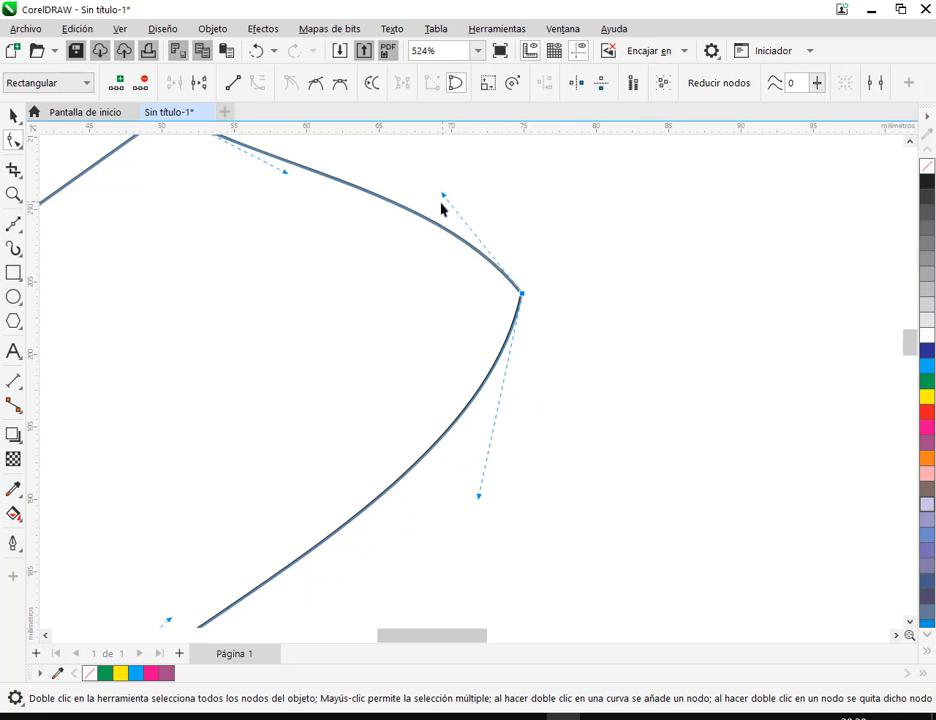
{"action": "left_click_drag", "start_coordinate": [441, 200], "coordinate": [419, 379]}
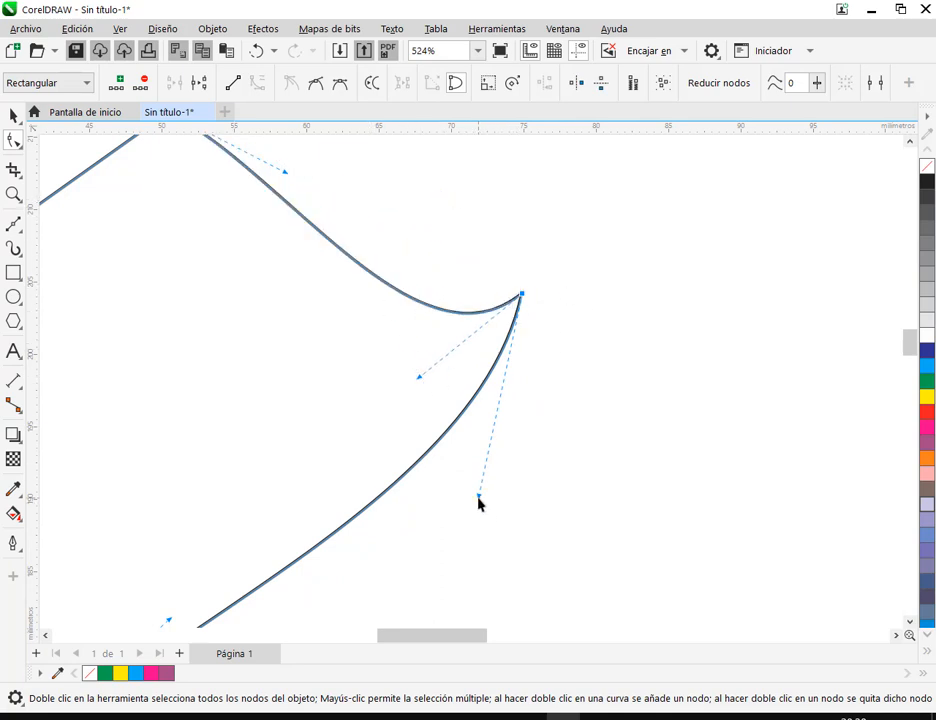
{"action": "left_click_drag", "start_coordinate": [478, 498], "coordinate": [547, 539]}
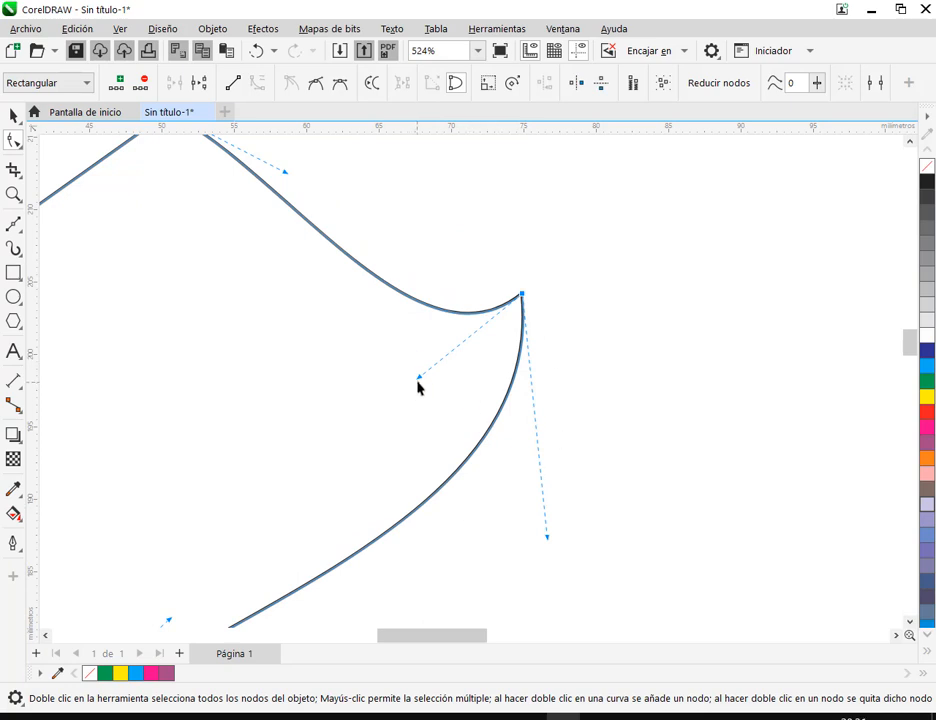
{"action": "left_click_drag", "start_coordinate": [419, 384], "coordinate": [482, 174]}
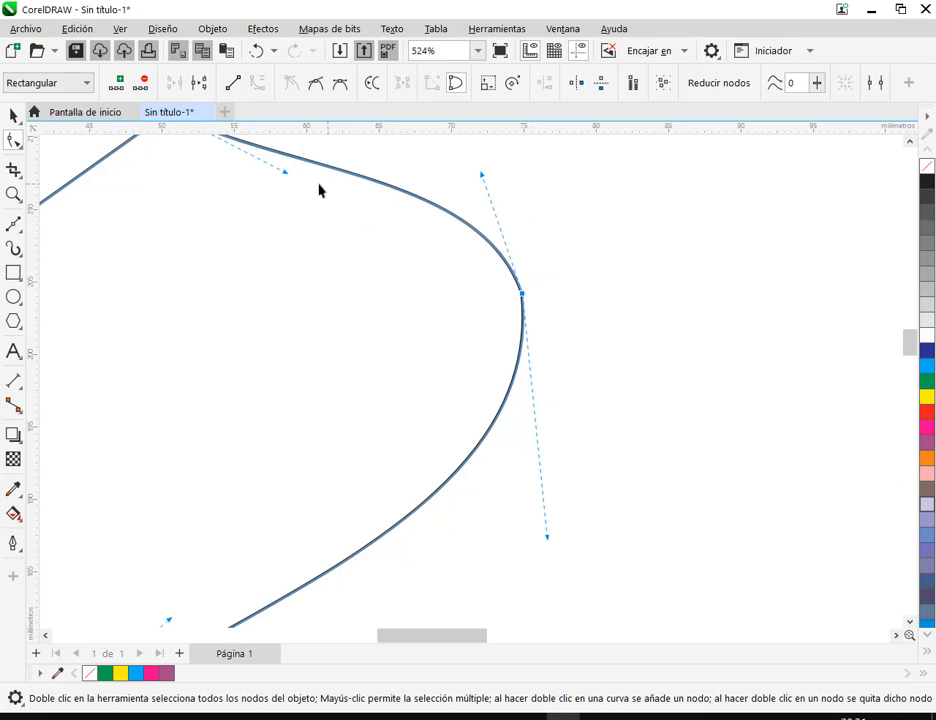
Make the practice shape's right node symmetrical and move its lower handle in and out until both handles stand nearly vertical
{"action": "left_click", "coordinate": [336, 90]}
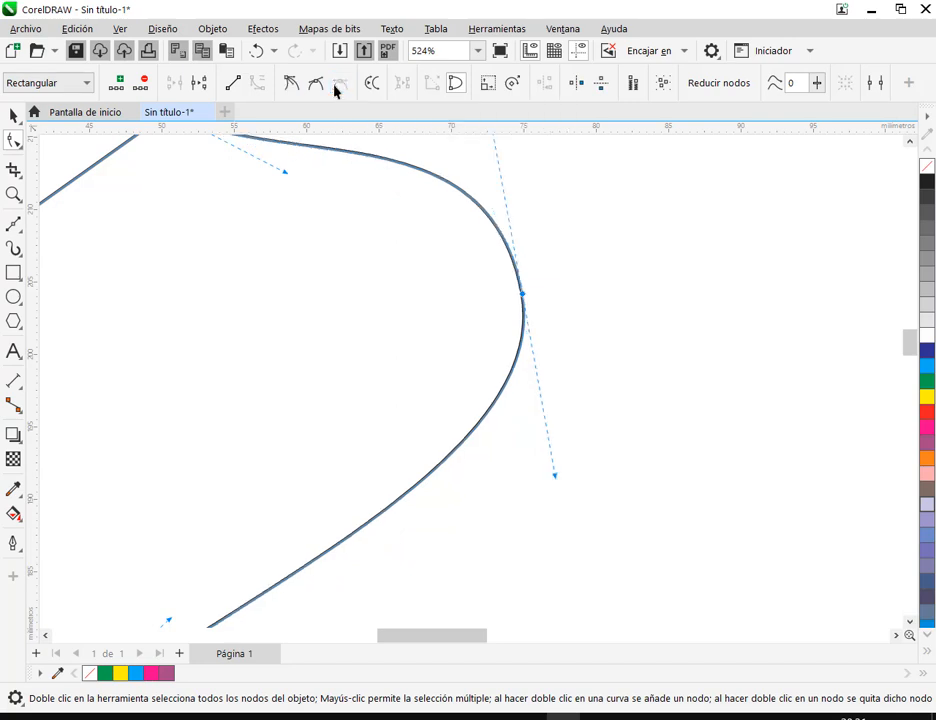
{"action": "left_click_drag", "start_coordinate": [535, 238], "coordinate": [562, 311]}
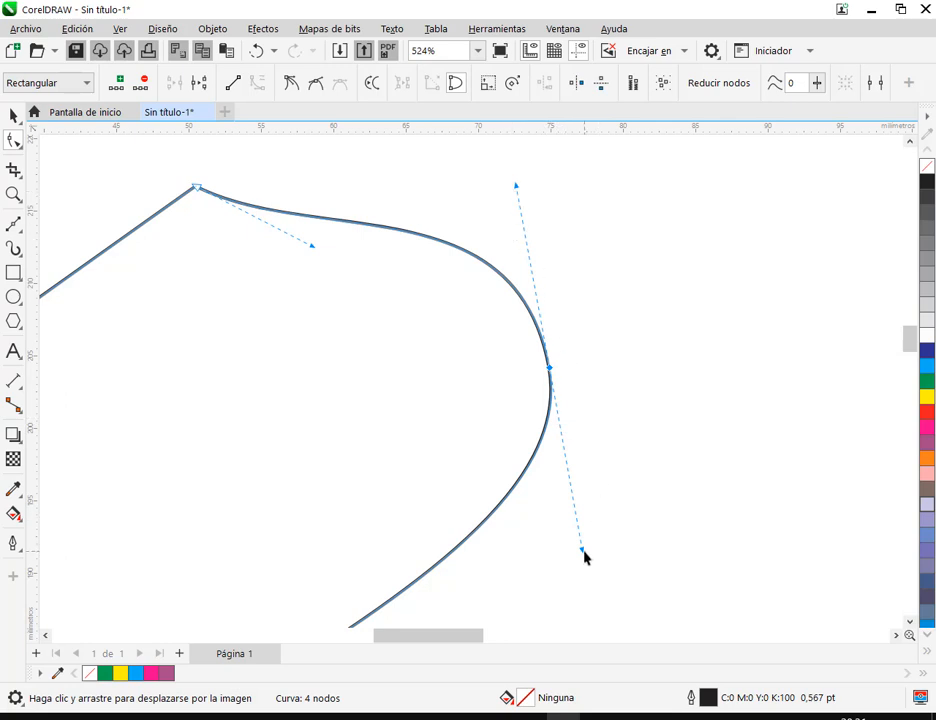
{"action": "left_click_drag", "start_coordinate": [583, 552], "coordinate": [553, 350]}
{"action": "left_click_drag", "start_coordinate": [552, 398], "coordinate": [552, 547]}
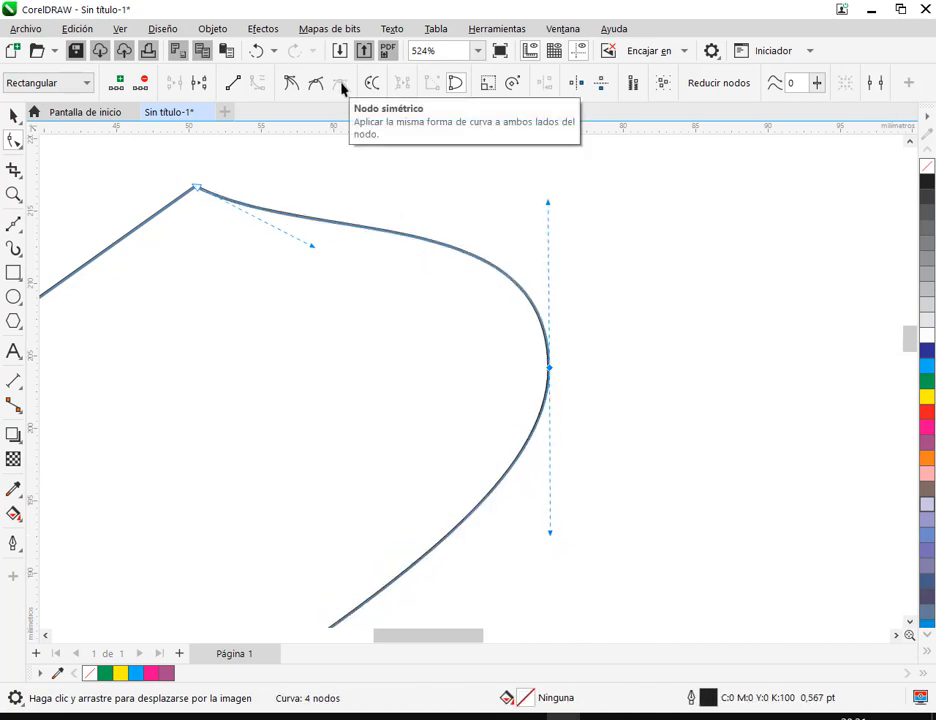
Convert the right node to a cusp, swing its upper handle outward, and turn it back into a symmetrical node
{"action": "left_click", "coordinate": [287, 86]}
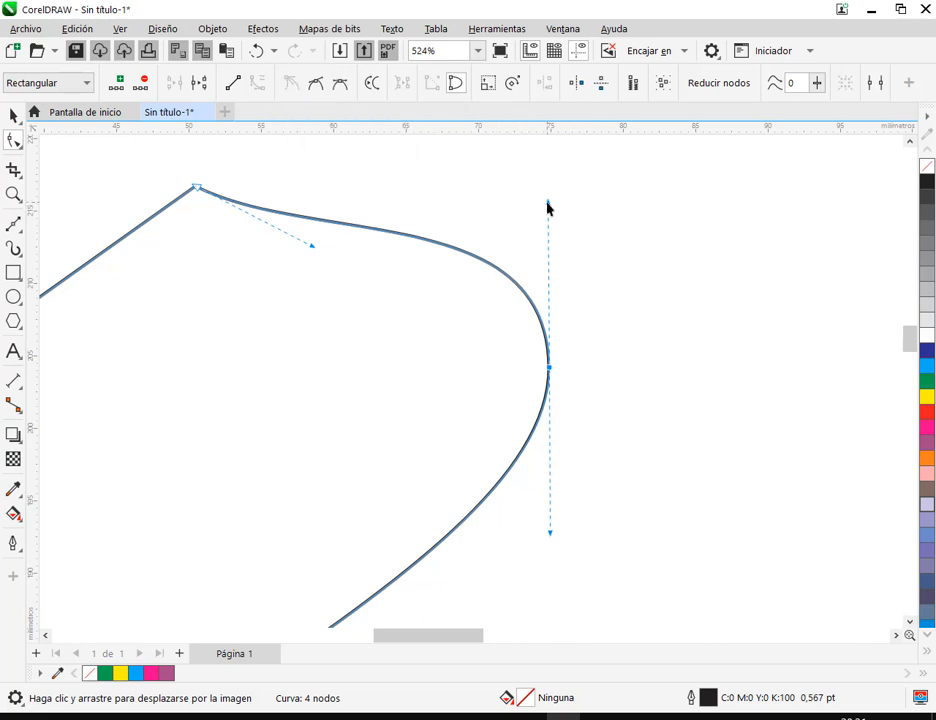
{"action": "left_click_drag", "start_coordinate": [547, 204], "coordinate": [581, 239]}
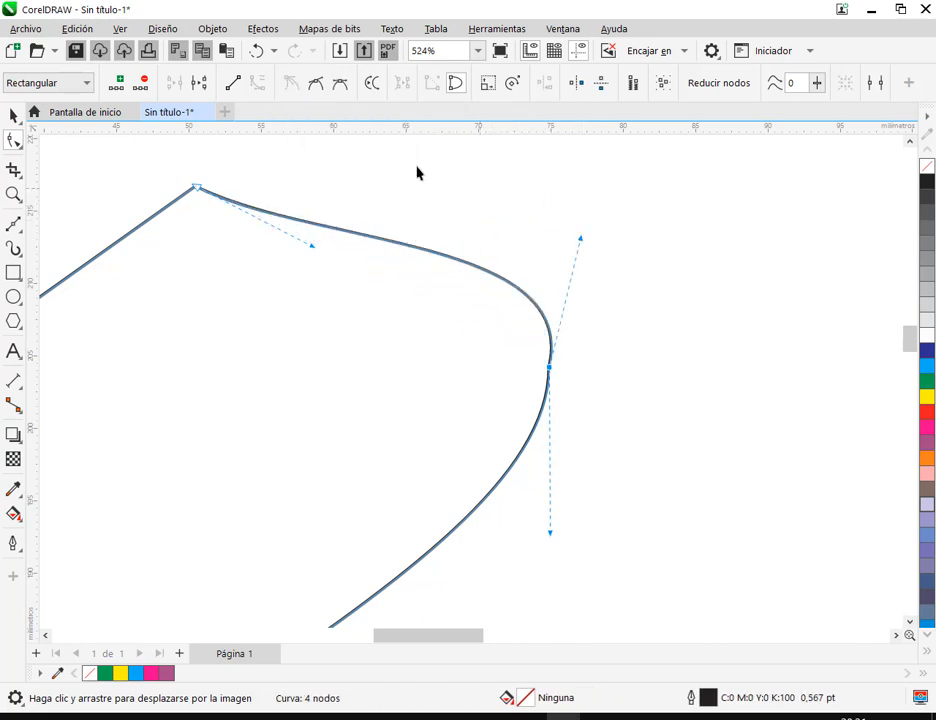
{"action": "left_click", "coordinate": [343, 85]}
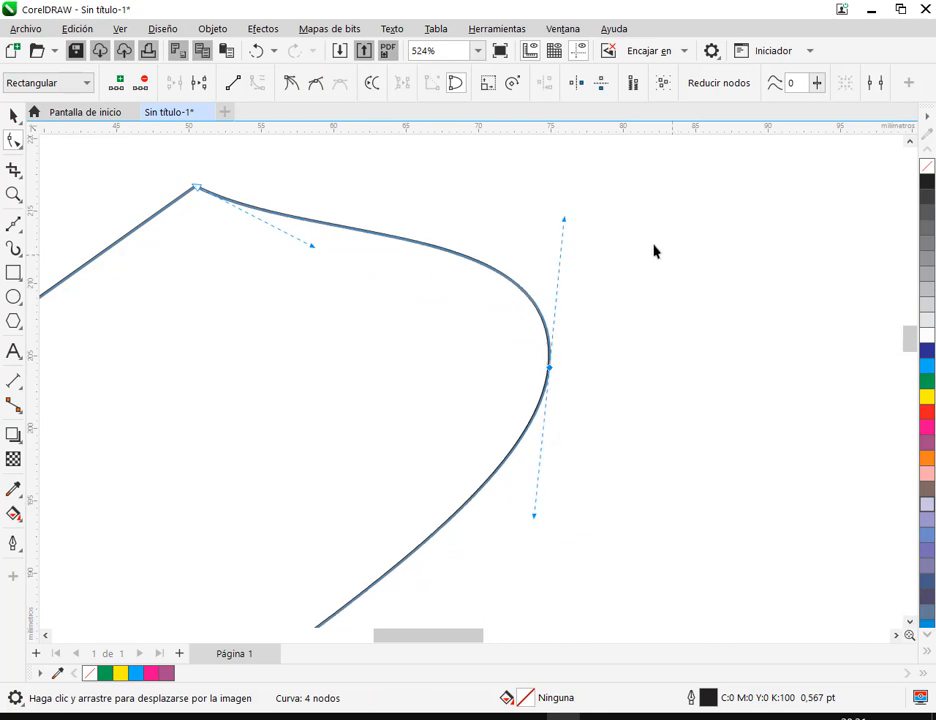
Make the right node smooth, rotate its handles and give them unequal lengths, and finish by making the node symmetrical
{"action": "left_click", "coordinate": [317, 86]}
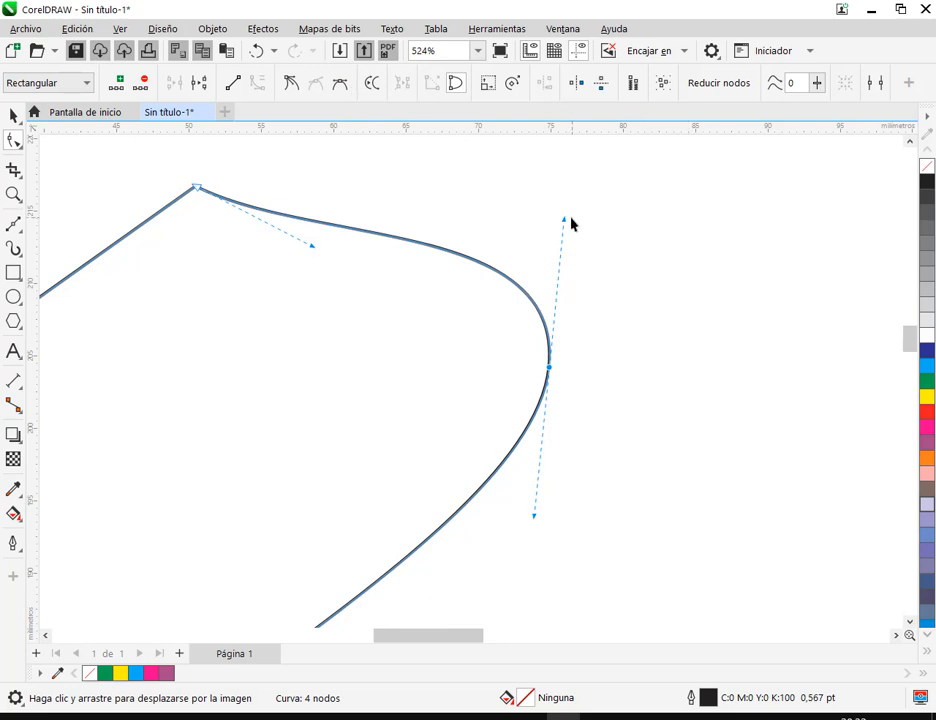
{"action": "mouse_move", "coordinate": [564, 222]}
{"action": "left_mouse_down"}
{"action": "mouse_move", "coordinate": [437, 226]}
{"action": "mouse_move", "coordinate": [616, 205]}
{"action": "mouse_move", "coordinate": [560, 198]}
{"action": "left_mouse_up"}
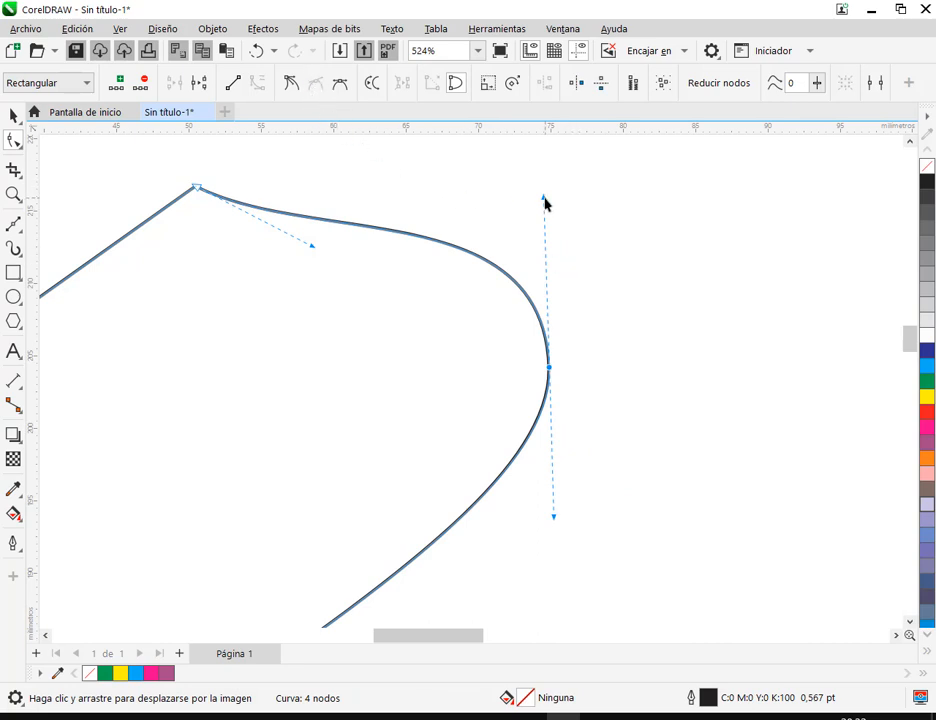
{"action": "left_click_drag", "start_coordinate": [545, 203], "coordinate": [564, 277]}
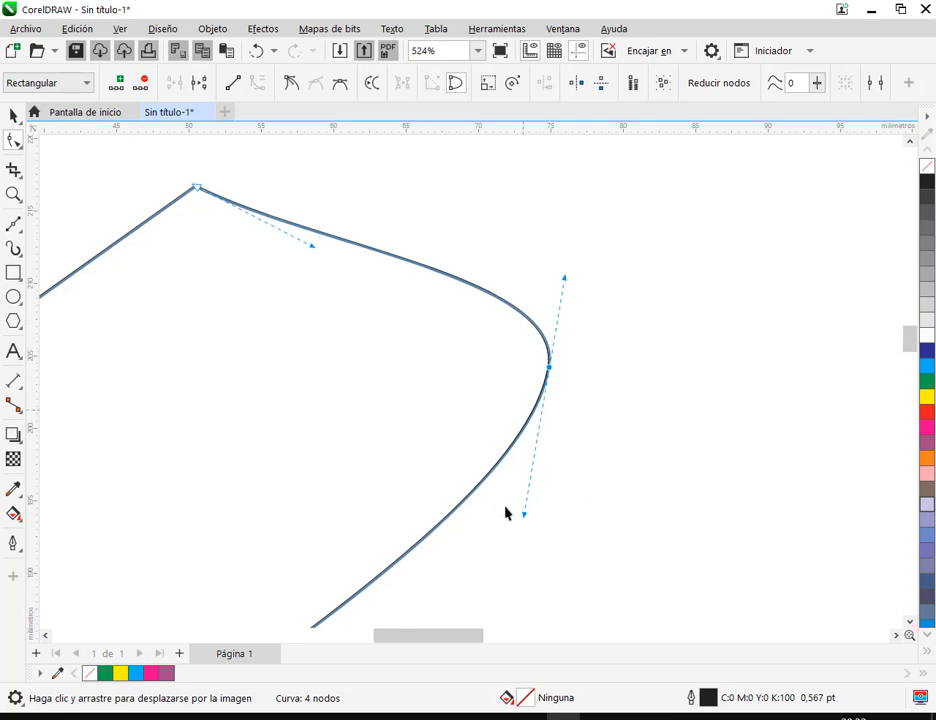
{"action": "left_click_drag", "start_coordinate": [524, 516], "coordinate": [513, 583]}
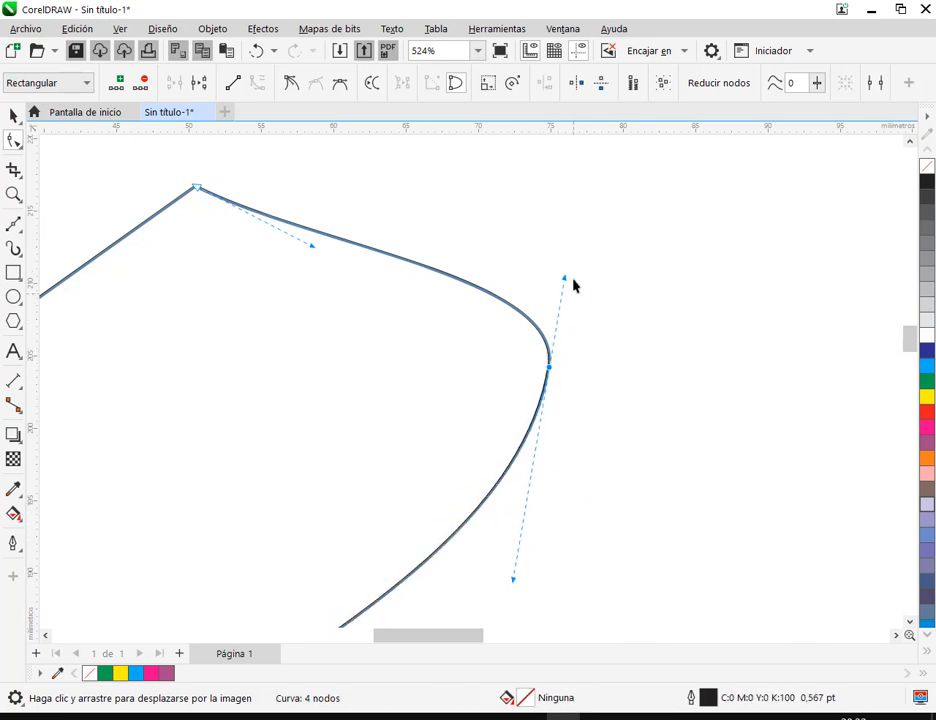
{"action": "left_click_drag", "start_coordinate": [563, 281], "coordinate": [577, 251]}
{"action": "left_click_drag", "start_coordinate": [500, 580], "coordinate": [547, 400]}
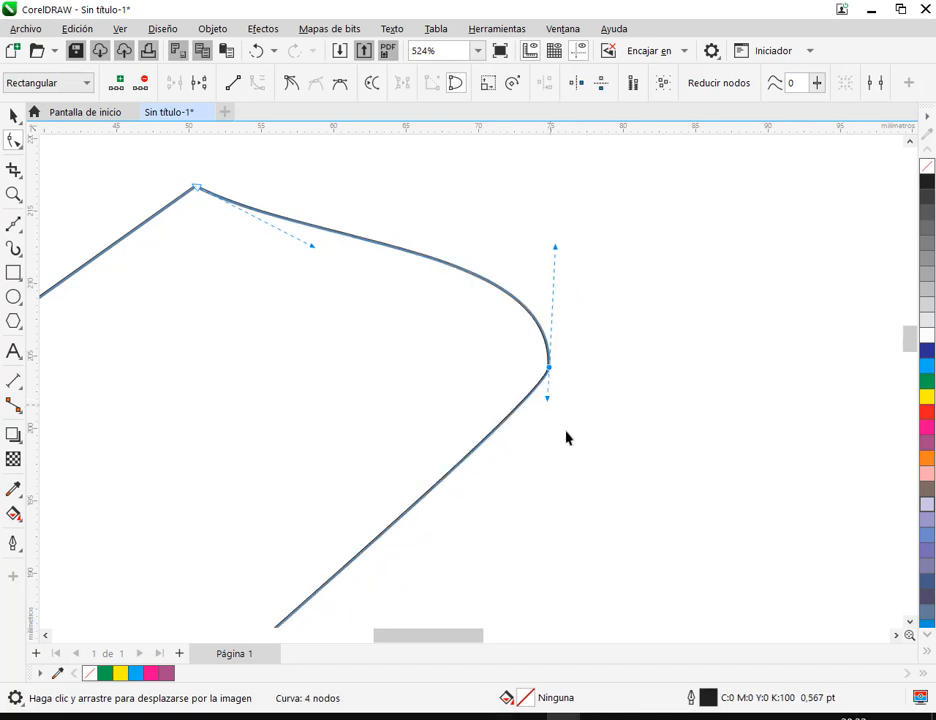
{"action": "left_click", "coordinate": [340, 86]}
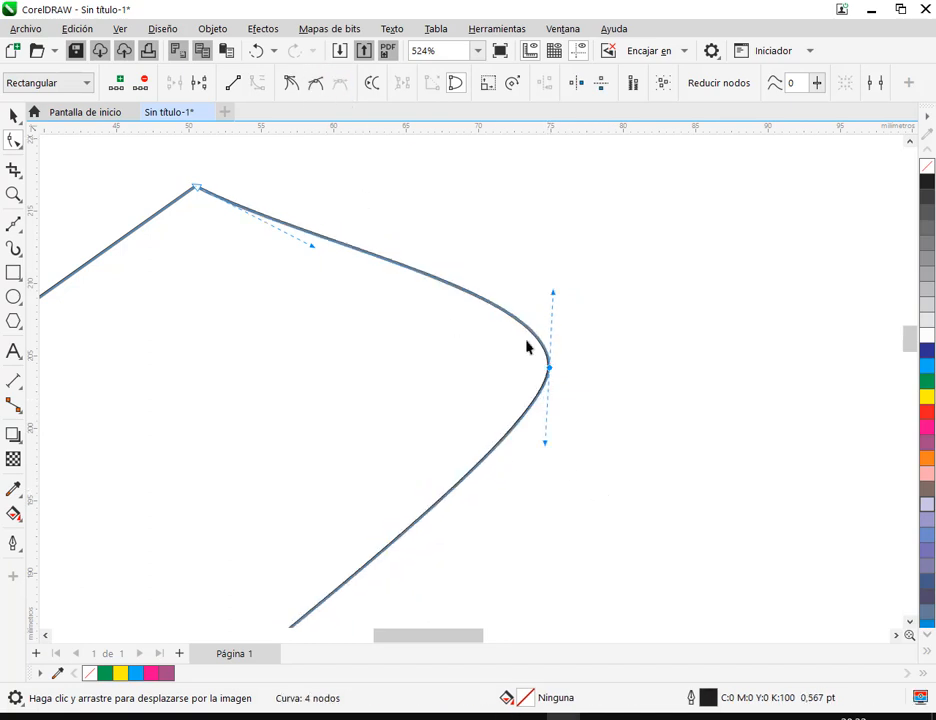
Select all the zigzag nodes along the skirt's hem, excluding the two outer corners, and make them symmetrical
{"action": "scroll", "coordinate": [555, 292], "scroll_direction": "down", "scroll_amount": 5}
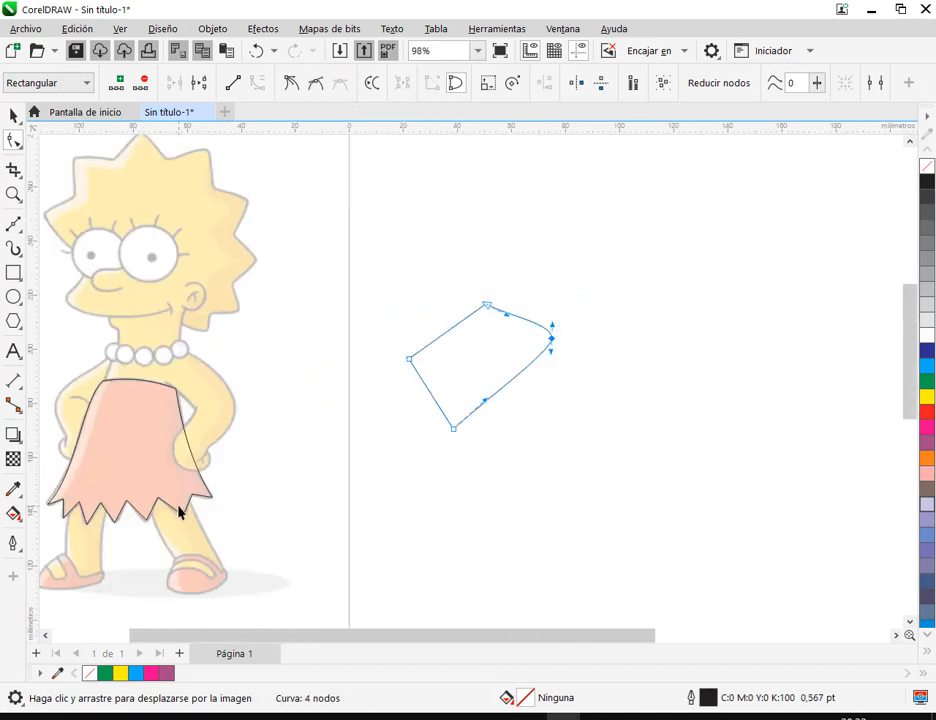
{"action": "left_click_drag", "start_coordinate": [180, 508], "coordinate": [447, 401]}
{"action": "scroll", "coordinate": [447, 401], "scroll_direction": "up", "scroll_amount": 4}
{"action": "left_click", "coordinate": [470, 377]}
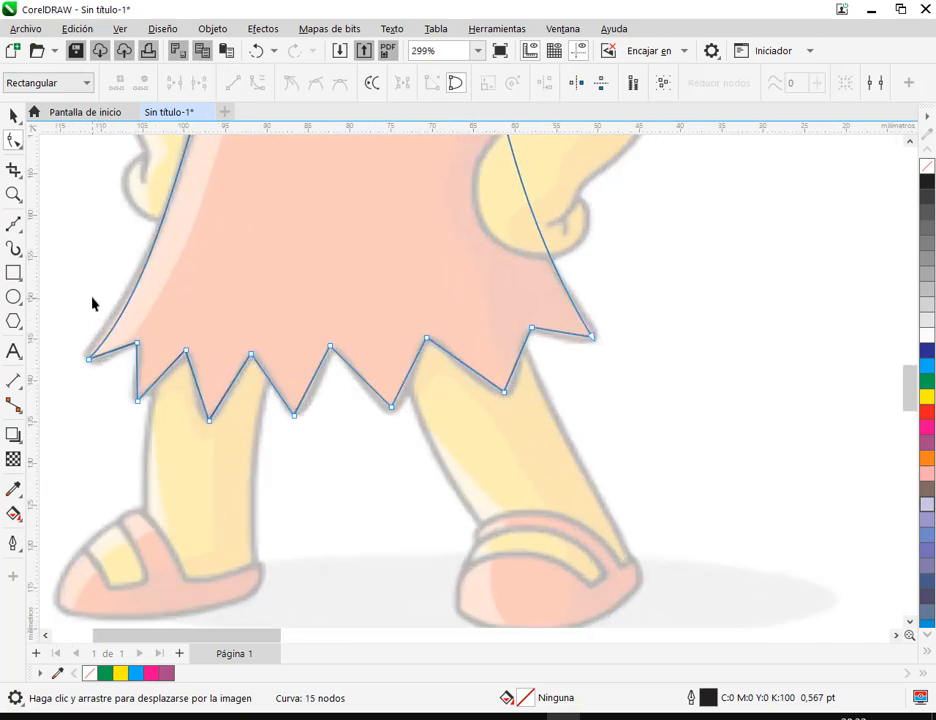
{"action": "key", "text": "ctrl+a"}
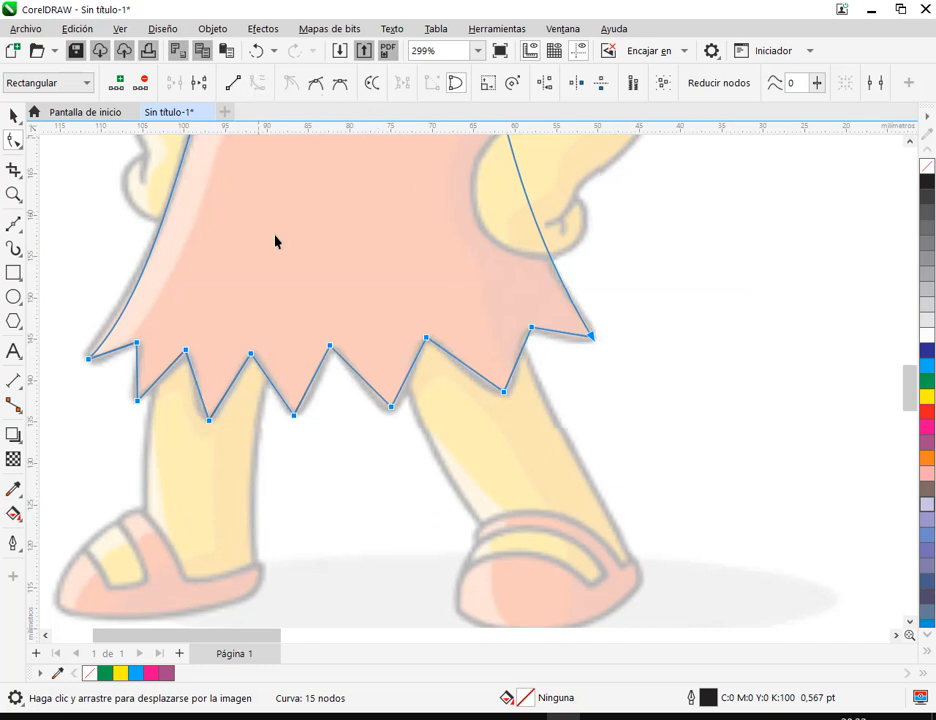
{"action": "left_click", "coordinate": [667, 514]}
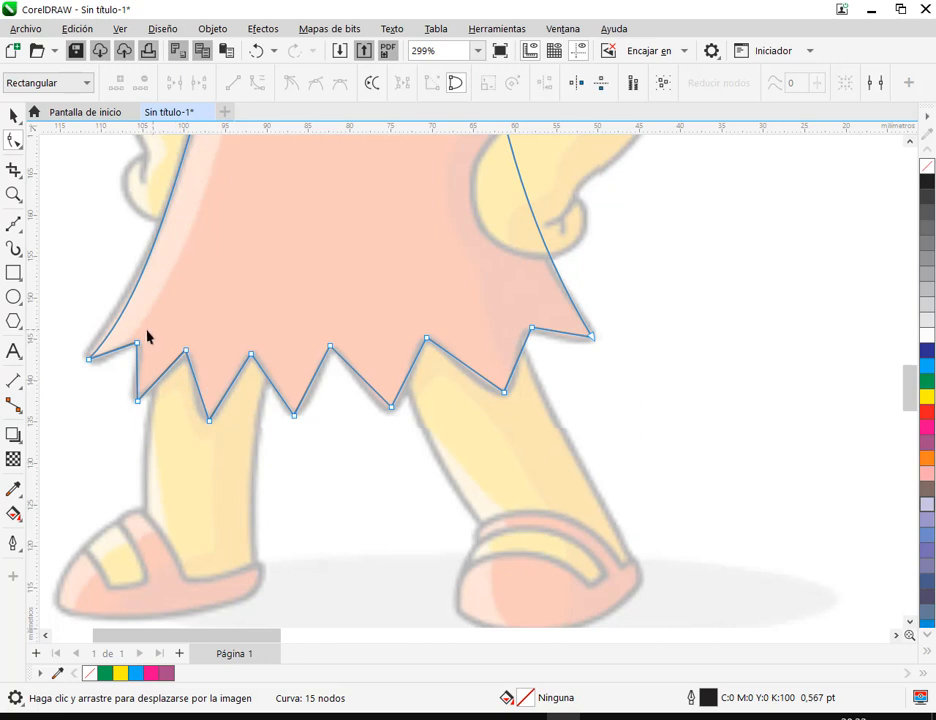
{"action": "left_click_drag", "start_coordinate": [129, 326], "coordinate": [447, 448]}
{"action": "left_click_drag", "start_coordinate": [557, 449], "coordinate": [560, 449]}
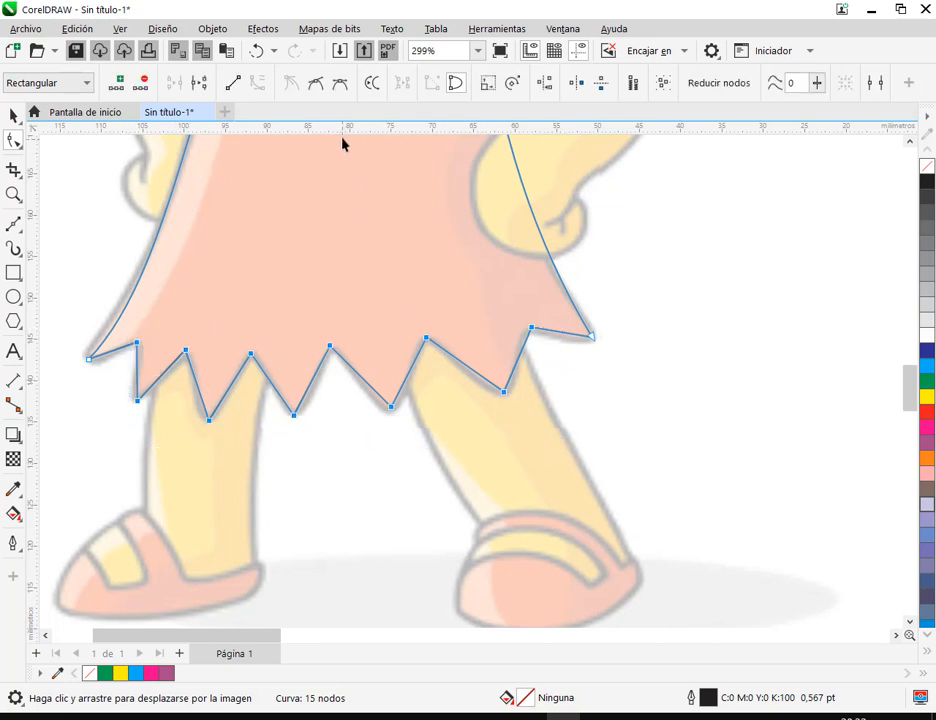
{"action": "left_click", "coordinate": [342, 85]}
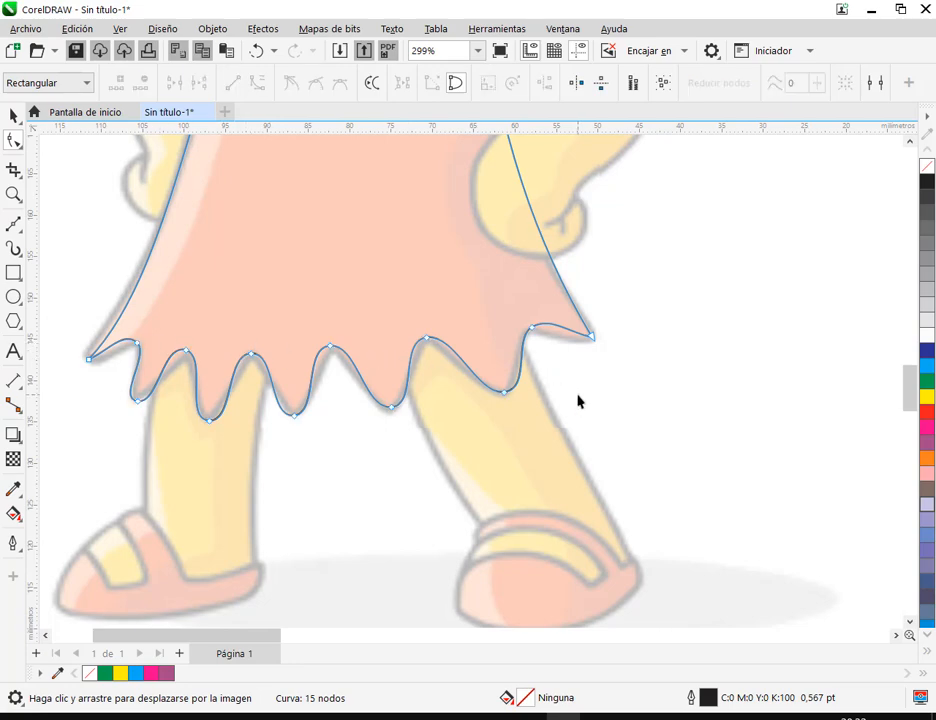
Fit the hem's rightmost tooth and corner to the drawing by shortening the low node's handles, moving the notch node and bending the corner segment
{"action": "left_click", "coordinate": [505, 392]}
{"action": "scroll", "coordinate": [506, 396], "scroll_direction": "up", "scroll_amount": 1}
{"action": "scroll", "coordinate": [511, 396], "scroll_direction": "up", "scroll_amount": 2}
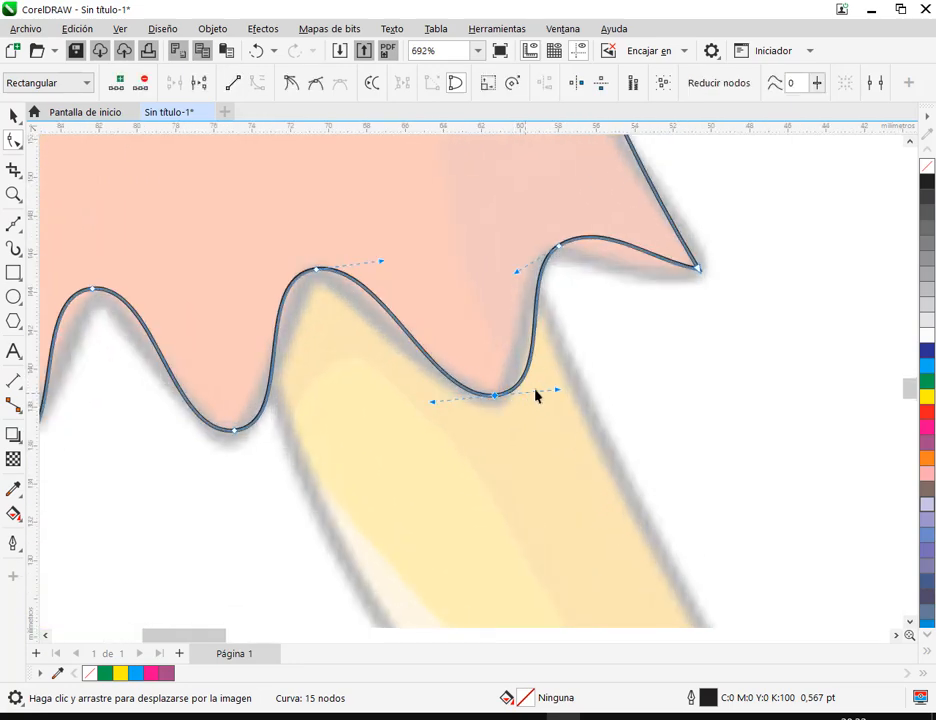
{"action": "left_click_drag", "start_coordinate": [558, 391], "coordinate": [535, 391]}
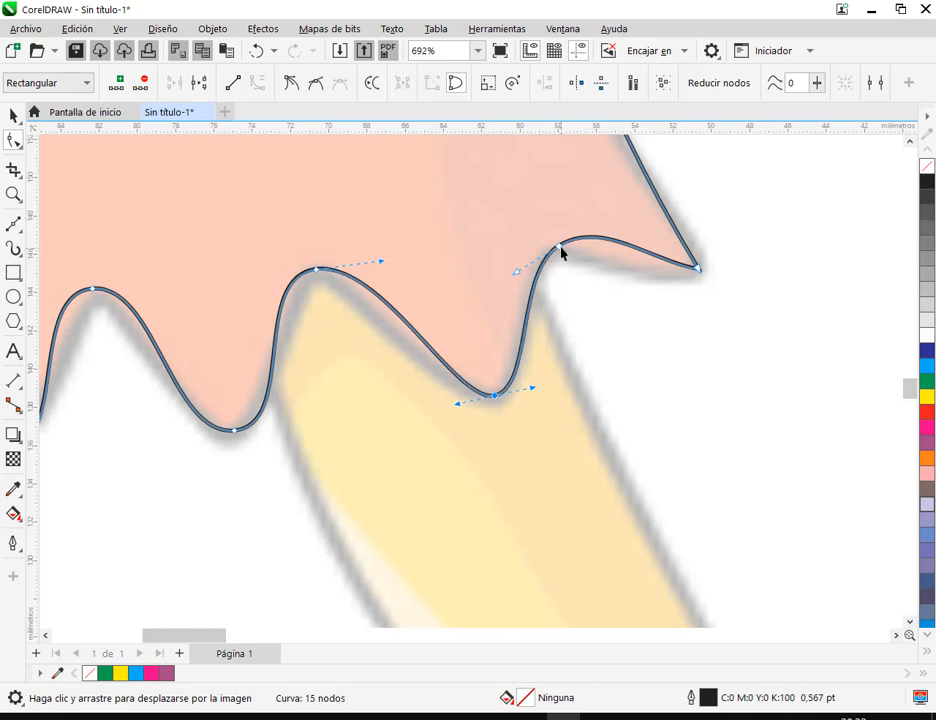
{"action": "left_click_drag", "start_coordinate": [559, 247], "coordinate": [546, 258]}
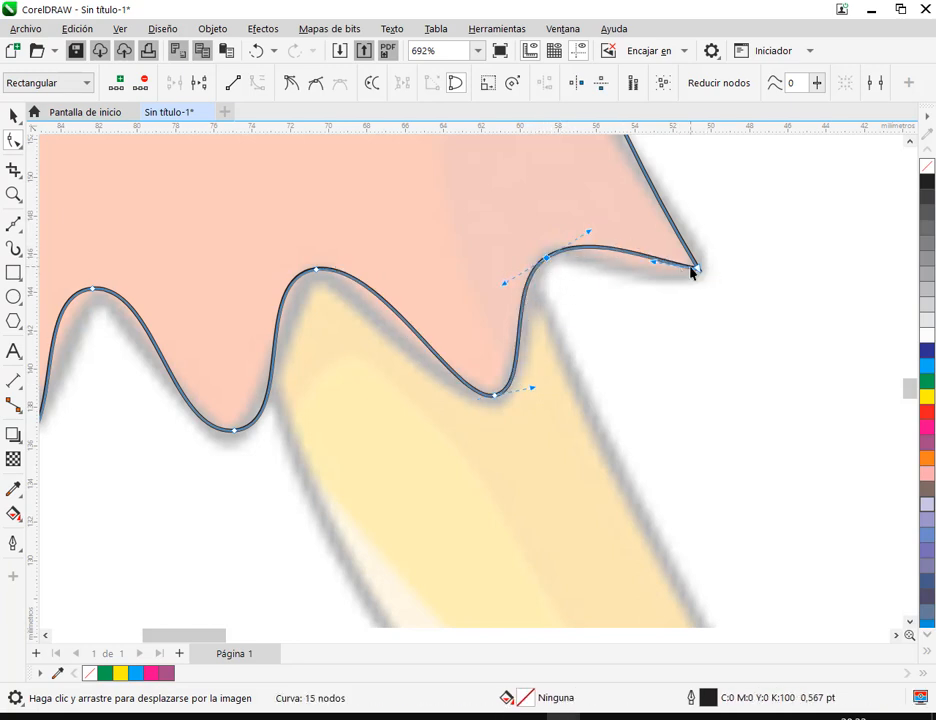
{"action": "left_click_drag", "start_coordinate": [646, 265], "coordinate": [674, 290]}
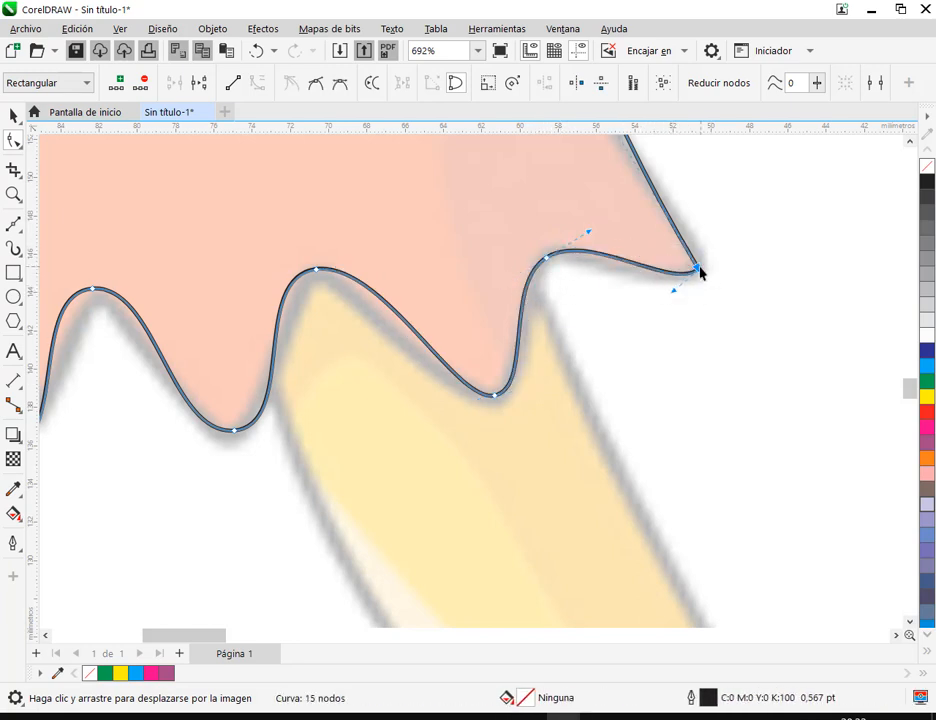
Move the next peak and valley nodes to the left down onto the drawn hem and shorten their handles
{"action": "left_click_drag", "start_coordinate": [318, 267], "coordinate": [318, 279]}
{"action": "left_click_drag", "start_coordinate": [381, 272], "coordinate": [357, 275]}
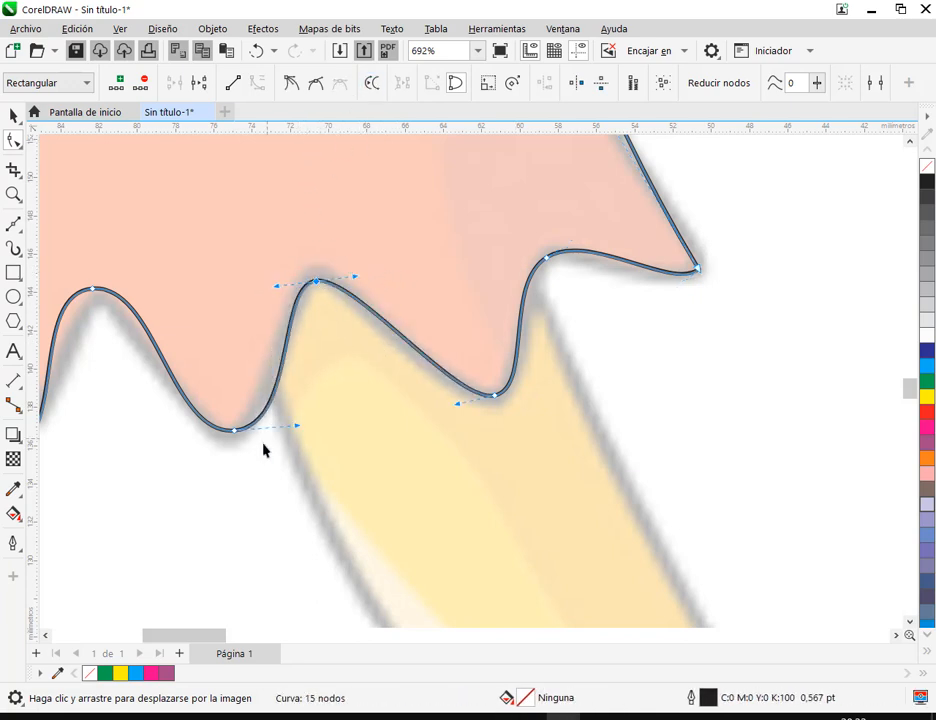
{"action": "left_click_drag", "start_coordinate": [235, 431], "coordinate": [233, 442]}
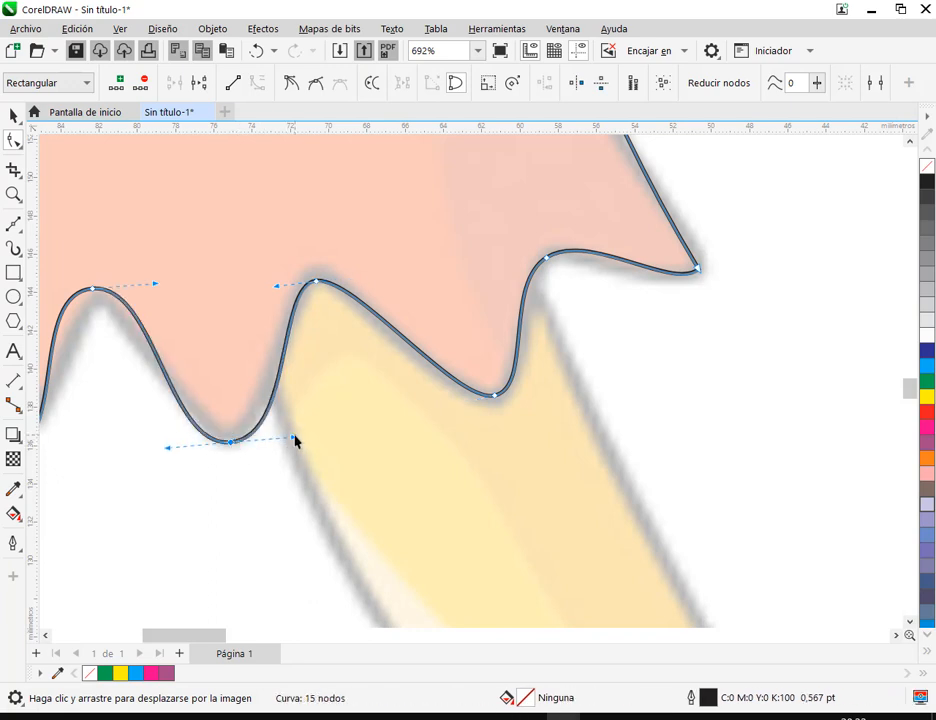
{"action": "left_click_drag", "start_coordinate": [295, 440], "coordinate": [274, 441]}
Align the peak and valley nodes near the middle of the hem with the drawing and shorten their handles
{"action": "scroll", "coordinate": [412, 487], "scroll_direction": "left", "scroll_amount": 3}
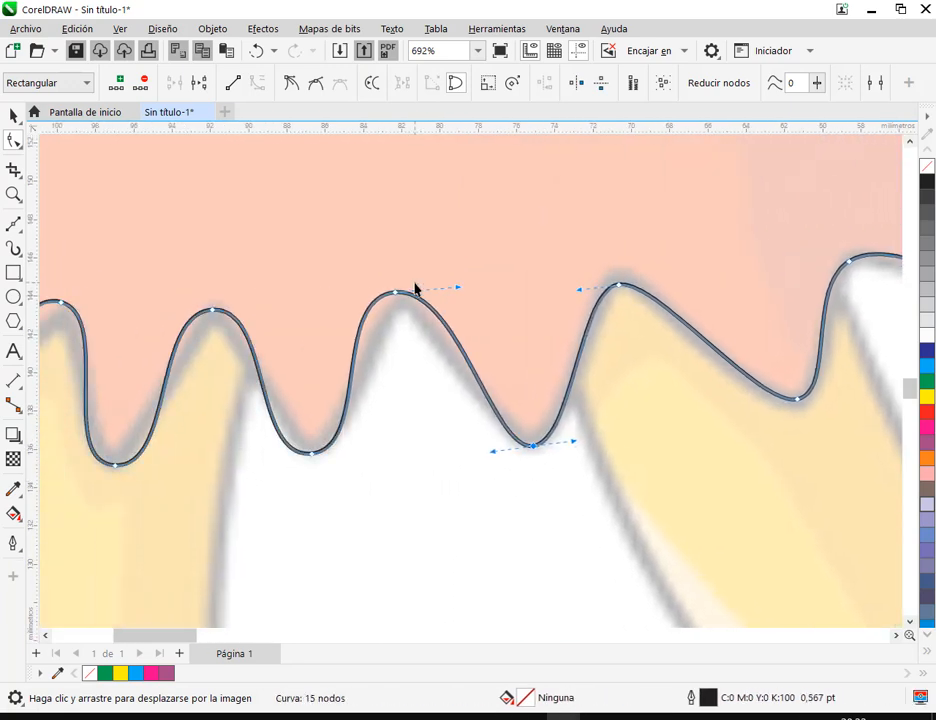
{"action": "left_click_drag", "start_coordinate": [398, 293], "coordinate": [404, 307]}
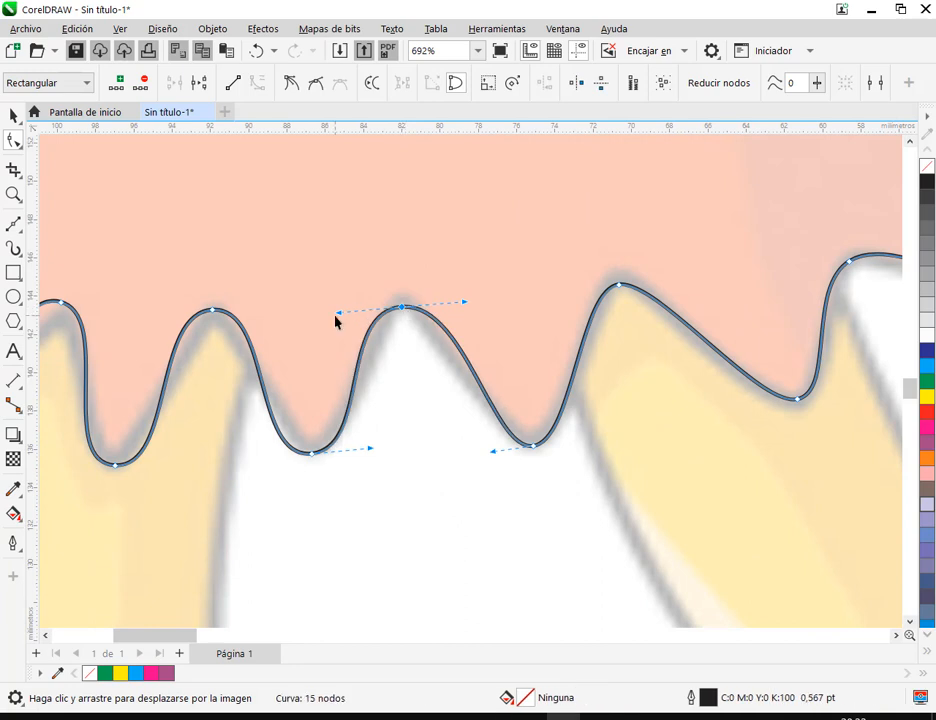
{"action": "left_click_drag", "start_coordinate": [340, 315], "coordinate": [364, 310]}
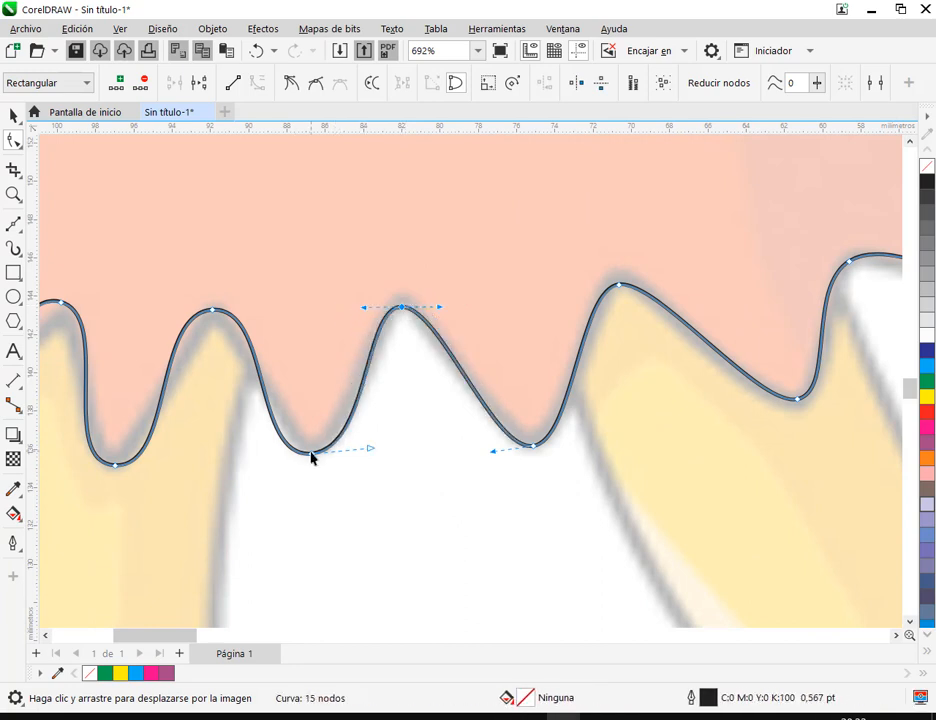
{"action": "left_click", "coordinate": [312, 454]}
{"action": "mouse_move", "coordinate": [312, 458]}
{"action": "left_mouse_down"}
{"action": "mouse_move", "coordinate": [324, 412]}
{"action": "mouse_move", "coordinate": [309, 455]}
{"action": "mouse_move", "coordinate": [312, 447]}
{"action": "left_mouse_up"}
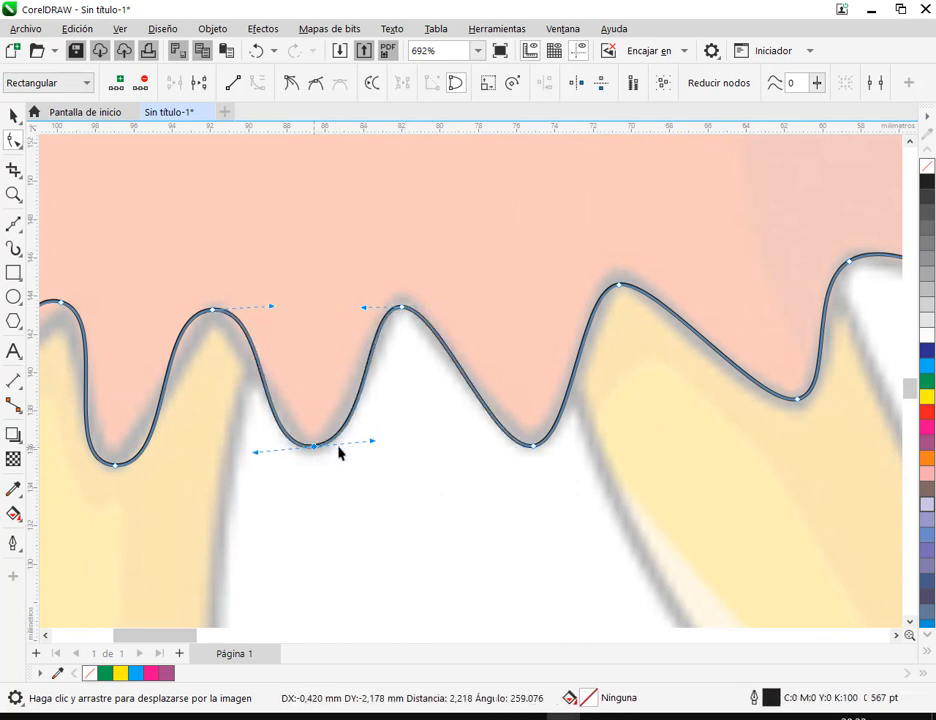
{"action": "left_click_drag", "start_coordinate": [372, 441], "coordinate": [362, 441]}
Shorten the handles of the next hem peak and valley nodes to the left so the curve follows the drawing
{"action": "left_click_drag", "start_coordinate": [266, 460], "coordinate": [455, 469]}
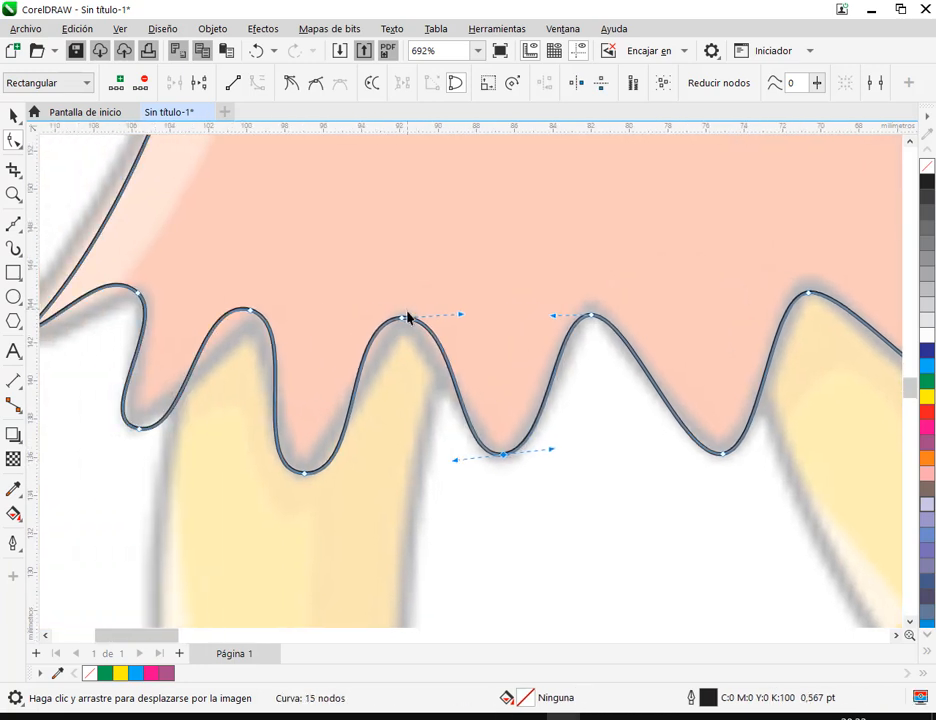
{"action": "left_click", "coordinate": [402, 318]}
{"action": "left_click_drag", "start_coordinate": [461, 315], "coordinate": [435, 315]}
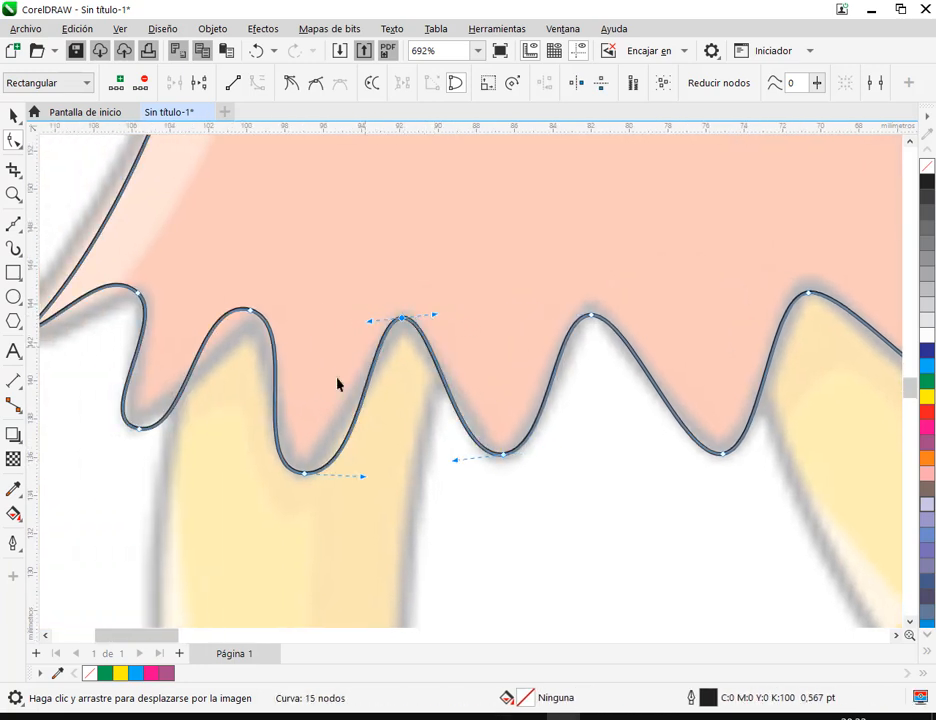
{"action": "left_click", "coordinate": [305, 474]}
{"action": "left_click_drag", "start_coordinate": [361, 476], "coordinate": [305, 448]}
Move the hem's leftmost inner peak node down onto the drawing and shorten its handles and those of the adjacent low node
{"action": "left_click_drag", "start_coordinate": [250, 312], "coordinate": [256, 334]}
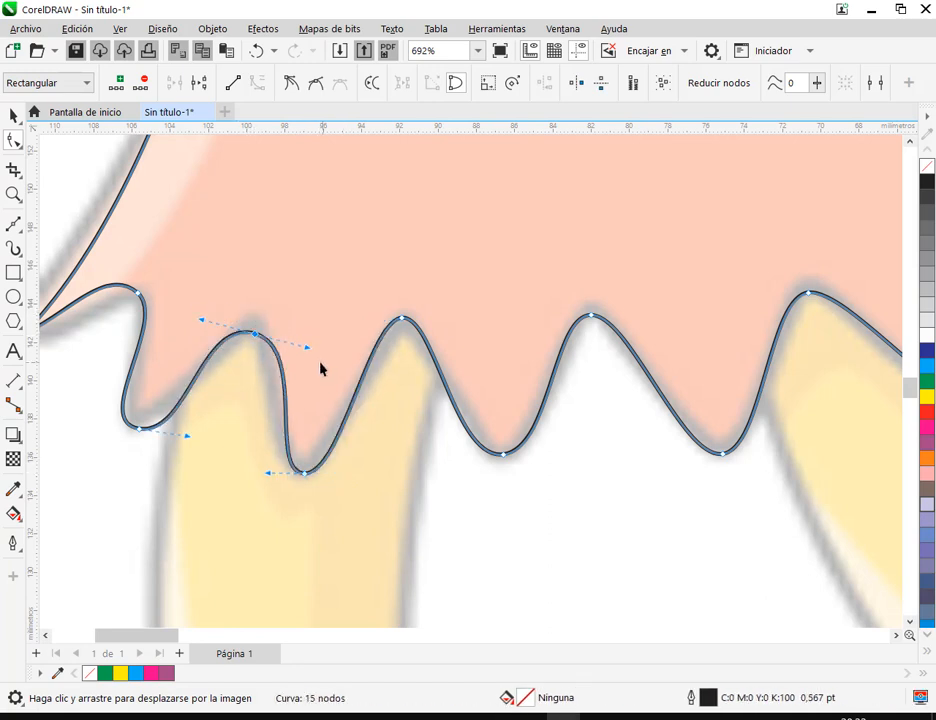
{"action": "left_click_drag", "start_coordinate": [311, 349], "coordinate": [289, 349]}
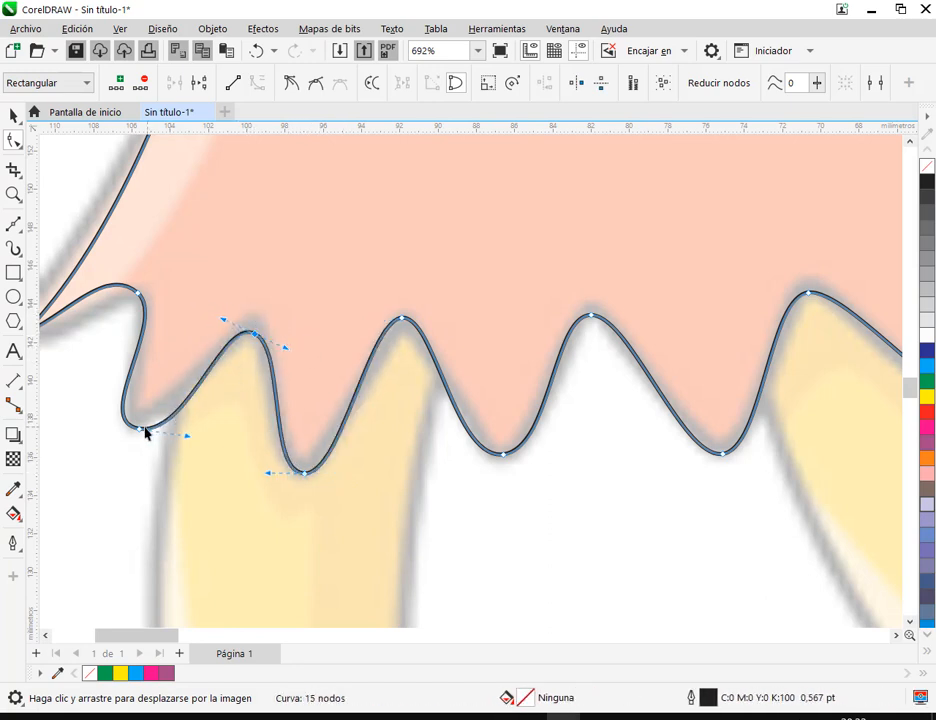
{"action": "left_click_drag", "start_coordinate": [144, 432], "coordinate": [194, 435]}
{"action": "scroll", "coordinate": [261, 412], "scroll_direction": "down", "scroll_amount": 3}
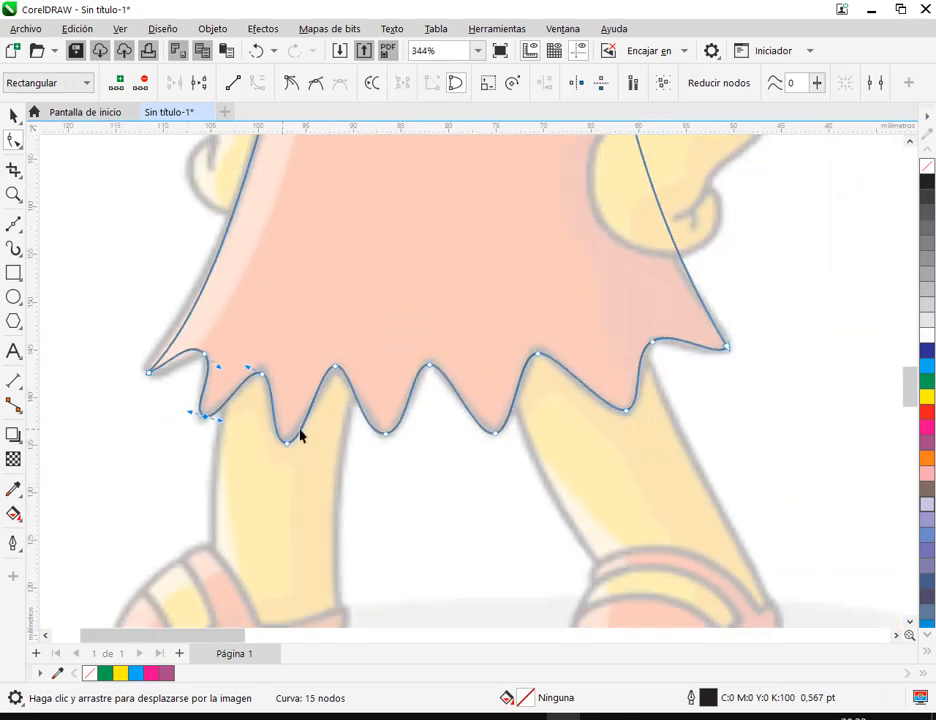
Bend the segment leaving the hem's left outer corner downward by adjusting the corner node's lower handle
{"action": "left_click_drag", "start_coordinate": [300, 430], "coordinate": [376, 460]}
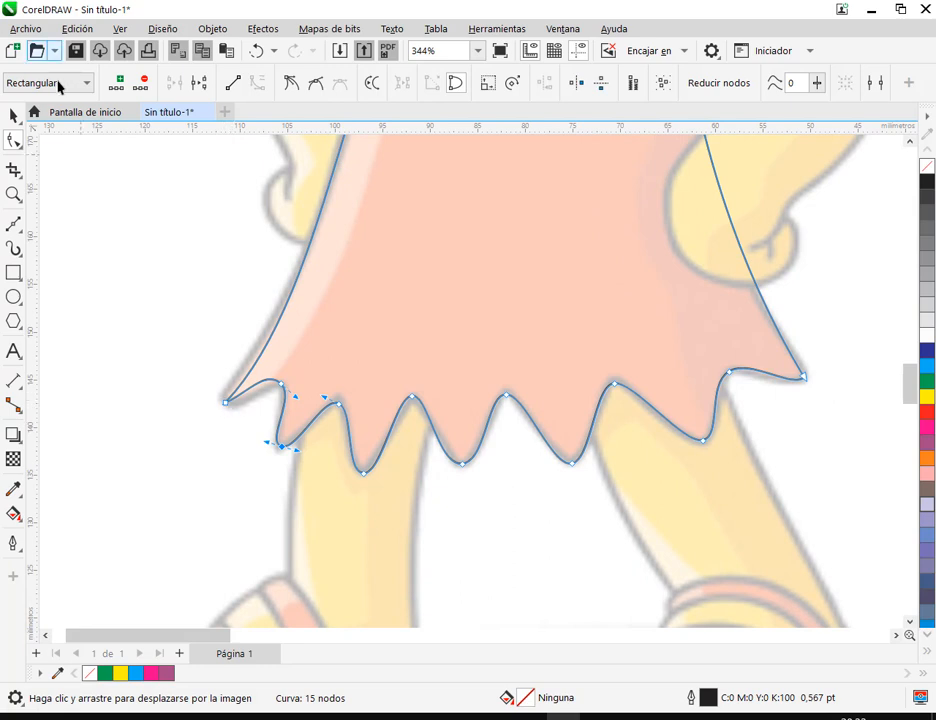
{"action": "left_click", "coordinate": [228, 402]}
{"action": "mouse_move", "coordinate": [245, 400]}
{"action": "left_mouse_down"}
{"action": "mouse_move", "coordinate": [244, 424]}
{"action": "mouse_move", "coordinate": [242, 413]}
{"action": "left_mouse_up"}
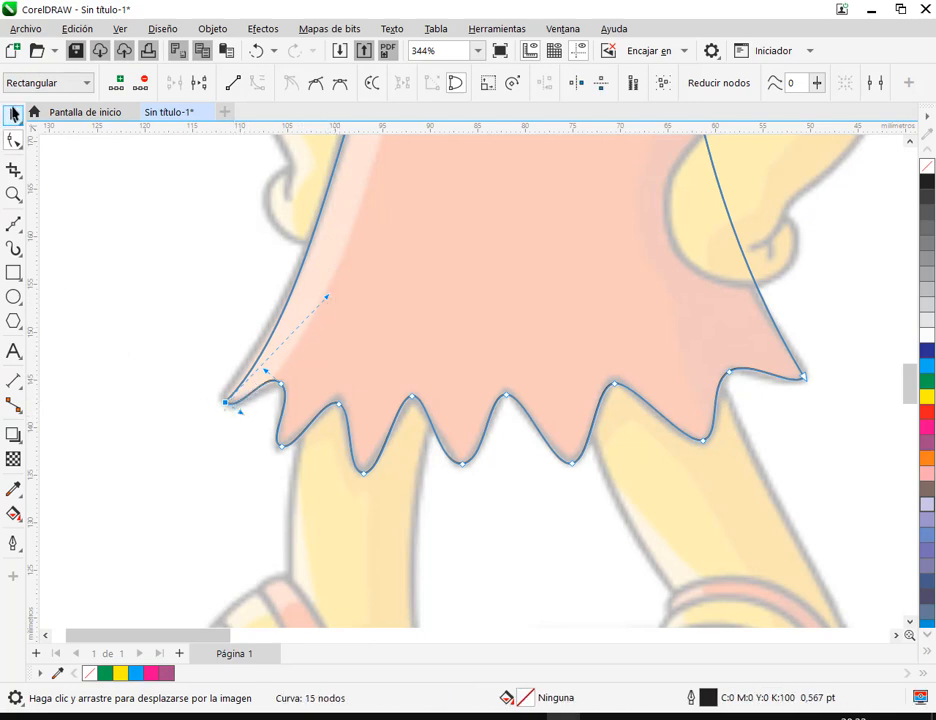
Examine both outer corners of the hem against the drawing with the node handles hidden
{"action": "left_click", "coordinate": [13, 116]}
{"action": "scroll", "coordinate": [797, 378], "scroll_direction": "up", "scroll_amount": 2}
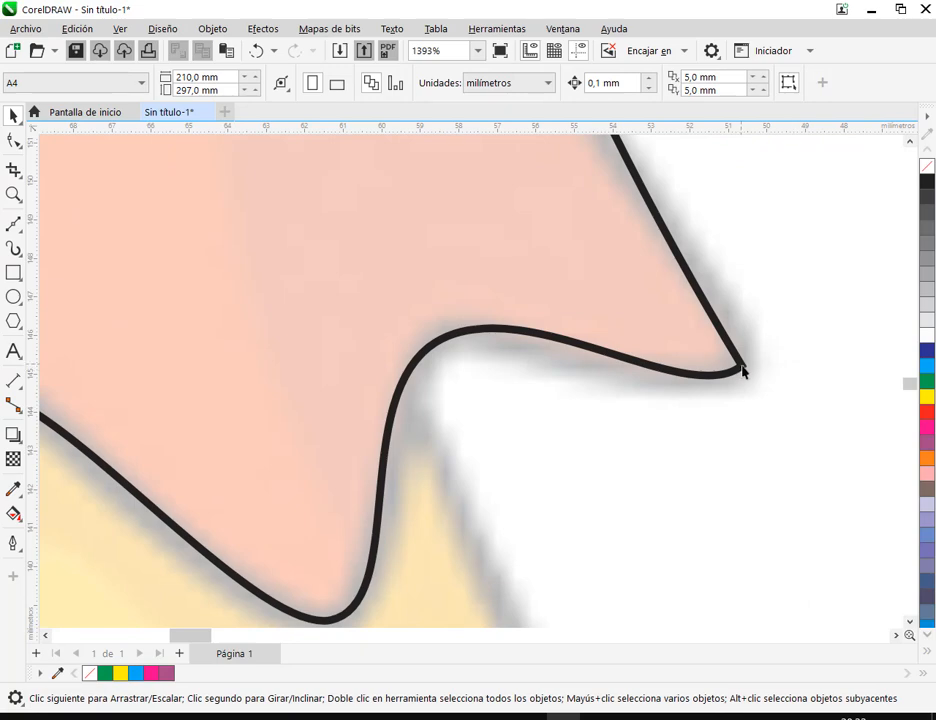
{"action": "scroll", "coordinate": [743, 368], "scroll_direction": "down", "scroll_amount": 2}
{"action": "left_click_drag", "start_coordinate": [230, 402], "coordinate": [341, 398]}
{"action": "scroll", "coordinate": [188, 390], "scroll_direction": "up", "scroll_amount": 1}
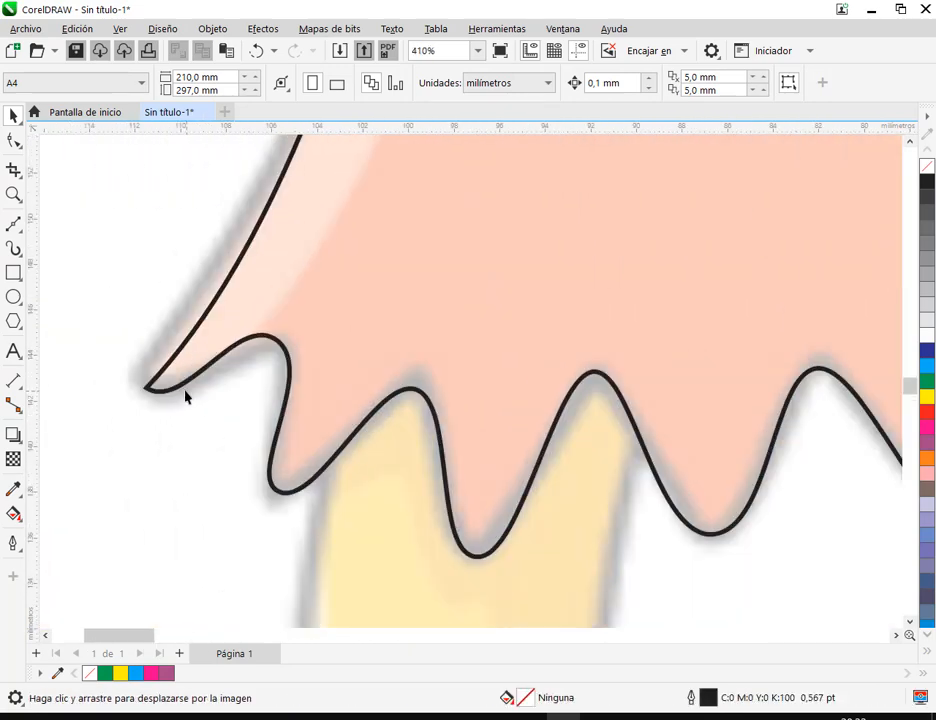
{"action": "scroll", "coordinate": [170, 373], "scroll_direction": "down", "scroll_amount": 1}
{"action": "left_click", "coordinate": [193, 372]}
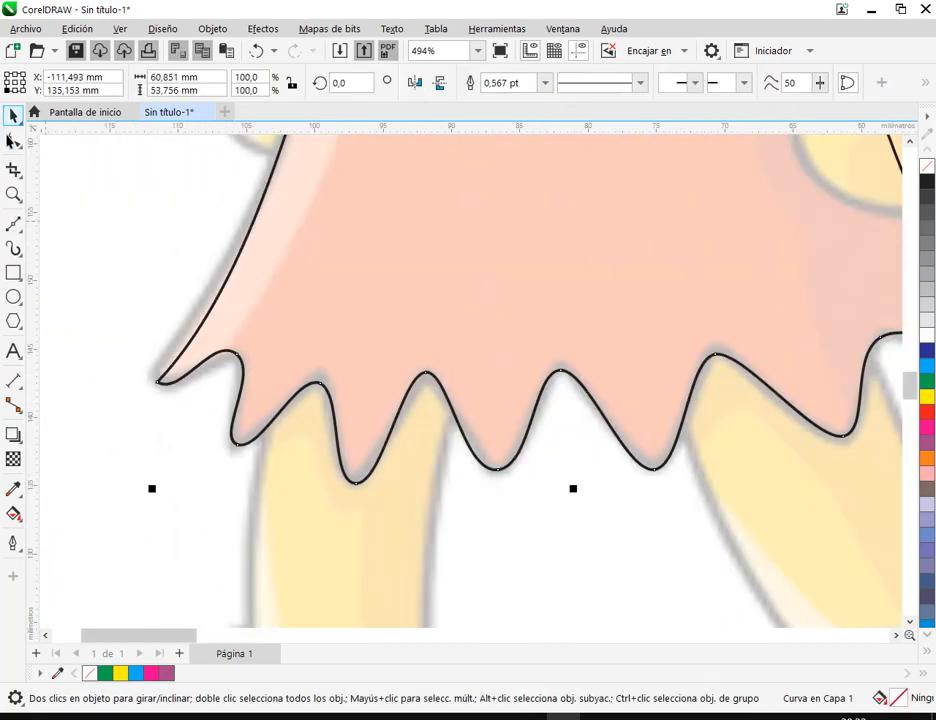
Make the hem's left outer corner node symmetrical and shorten its handles to round the tip
{"action": "left_click", "coordinate": [13, 141]}
{"action": "left_click", "coordinate": [158, 382]}
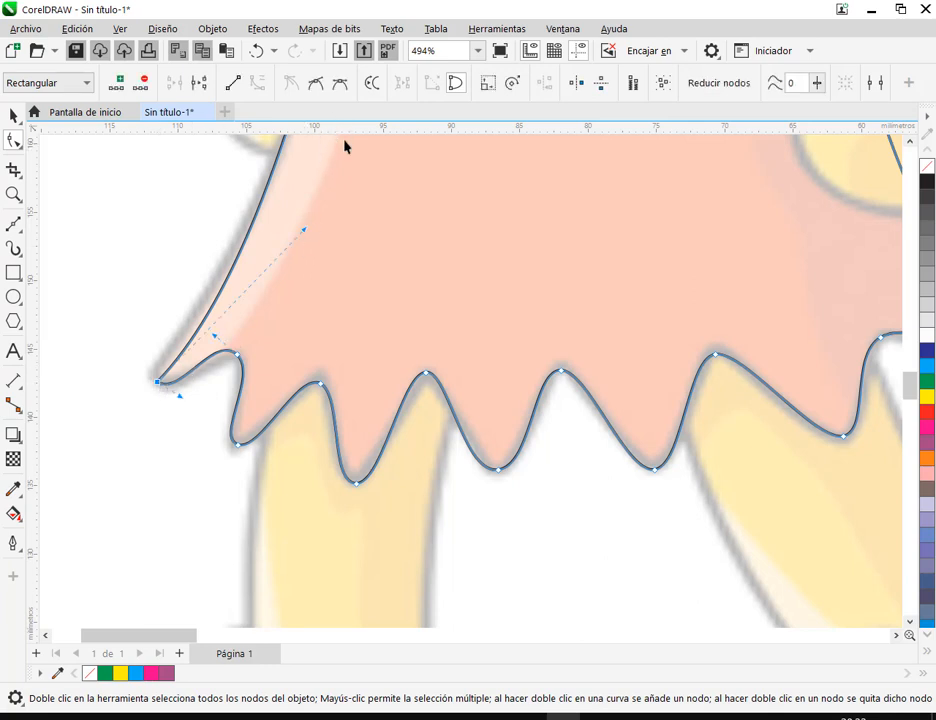
{"action": "scroll", "coordinate": [345, 145], "scroll_direction": "down", "scroll_amount": 1}
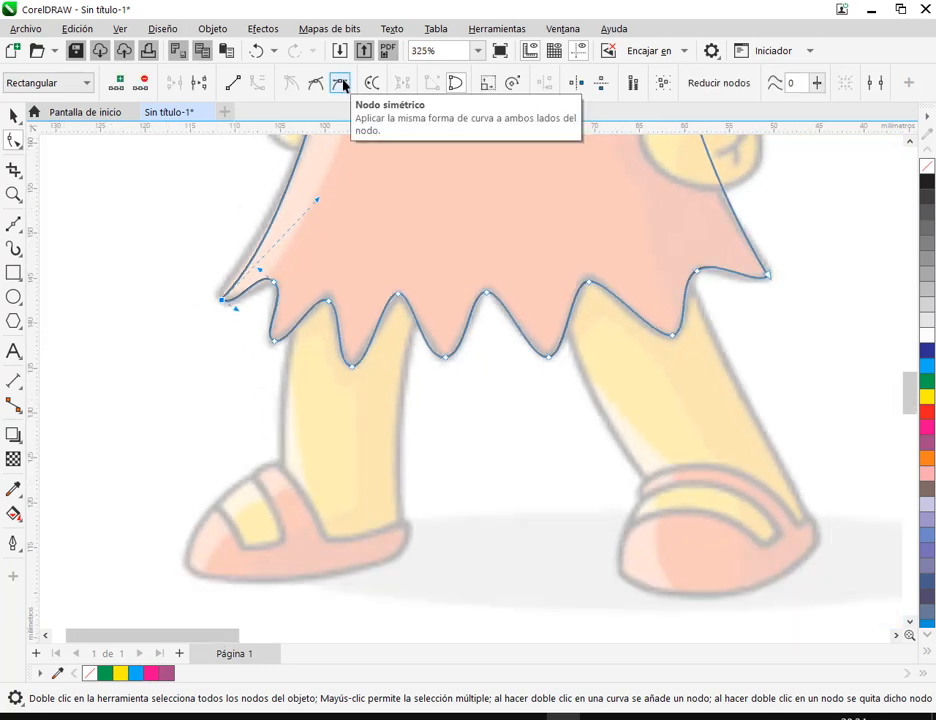
{"action": "left_click", "coordinate": [343, 85]}
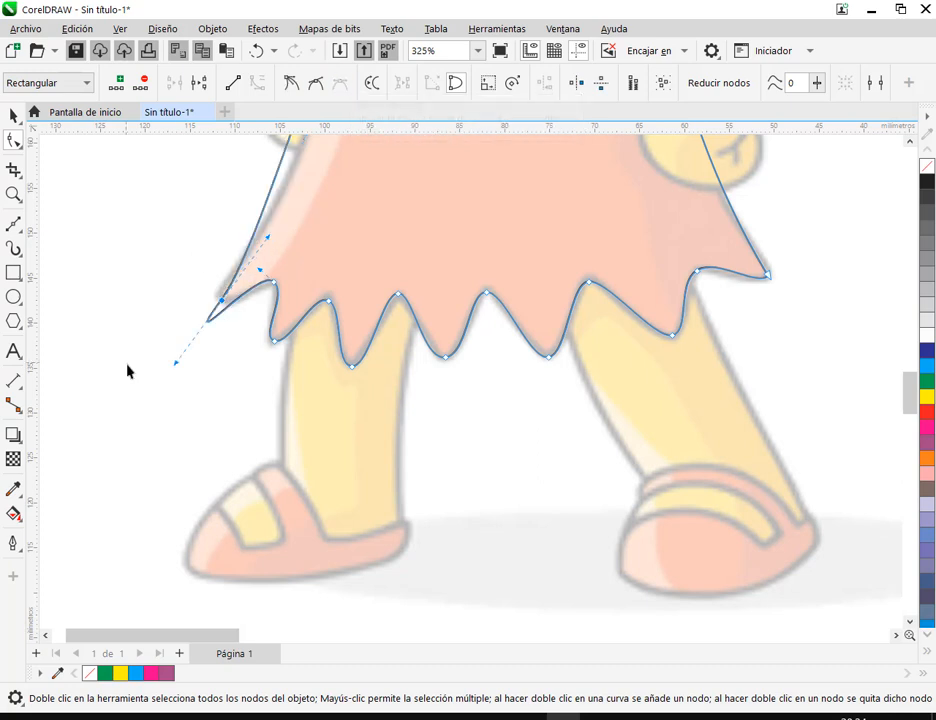
{"action": "left_click_drag", "start_coordinate": [180, 367], "coordinate": [232, 318]}
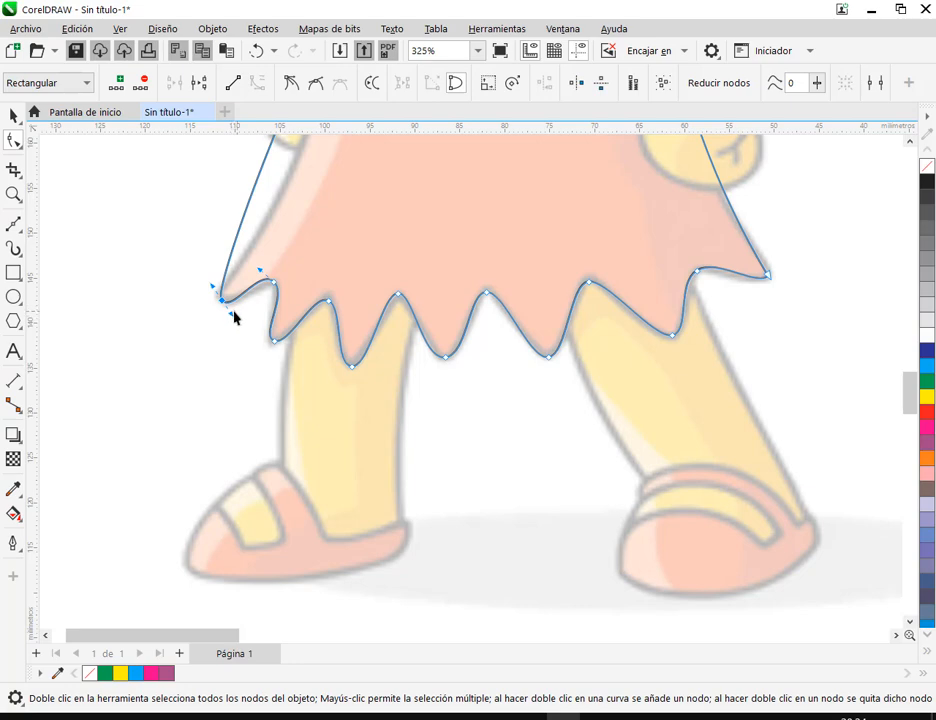
{"action": "scroll", "coordinate": [239, 323], "scroll_direction": "up", "scroll_amount": 5}
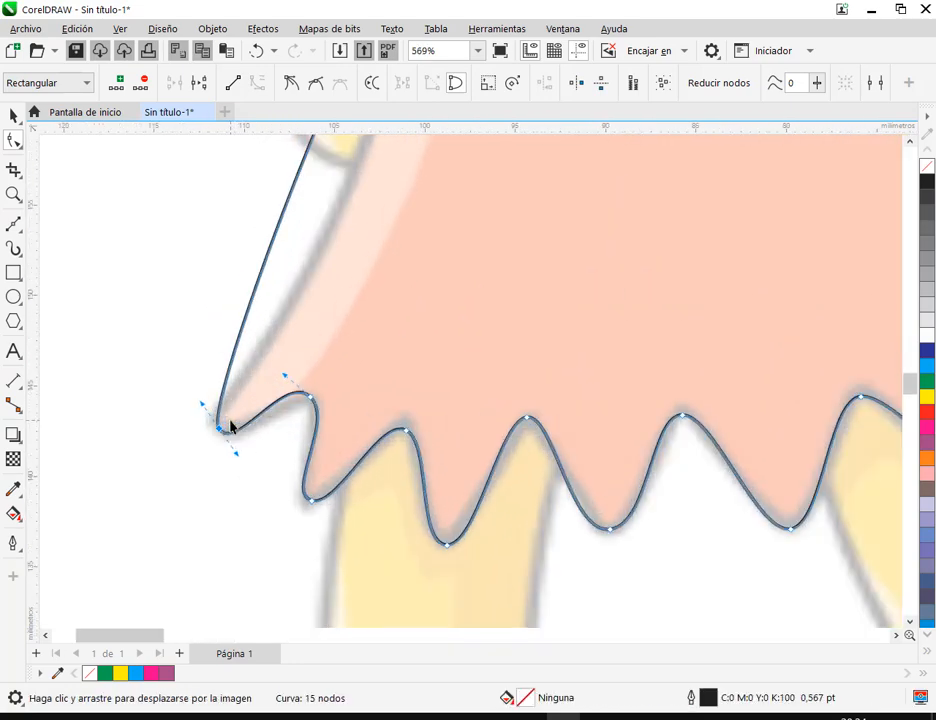
{"action": "mouse_move", "coordinate": [193, 399]}
{"action": "left_mouse_down"}
{"action": "mouse_move", "coordinate": [184, 386]}
{"action": "mouse_move", "coordinate": [190, 400]}
{"action": "left_mouse_up"}
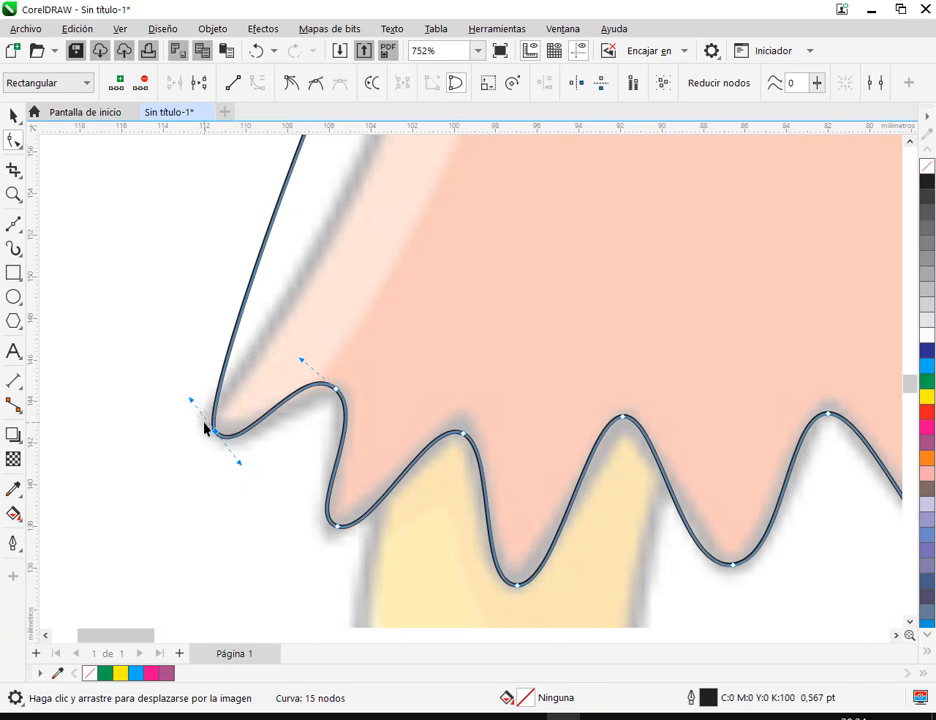
Convert the left corner node to smooth, then shorten its upper handle and lengthen its lower handle
{"action": "left_click", "coordinate": [316, 86]}
{"action": "left_click_drag", "start_coordinate": [188, 404], "coordinate": [199, 423]}
{"action": "mouse_move", "coordinate": [242, 460]}
{"action": "left_mouse_down"}
{"action": "mouse_move", "coordinate": [234, 470]}
{"action": "mouse_move", "coordinate": [249, 479]}
{"action": "left_mouse_up"}
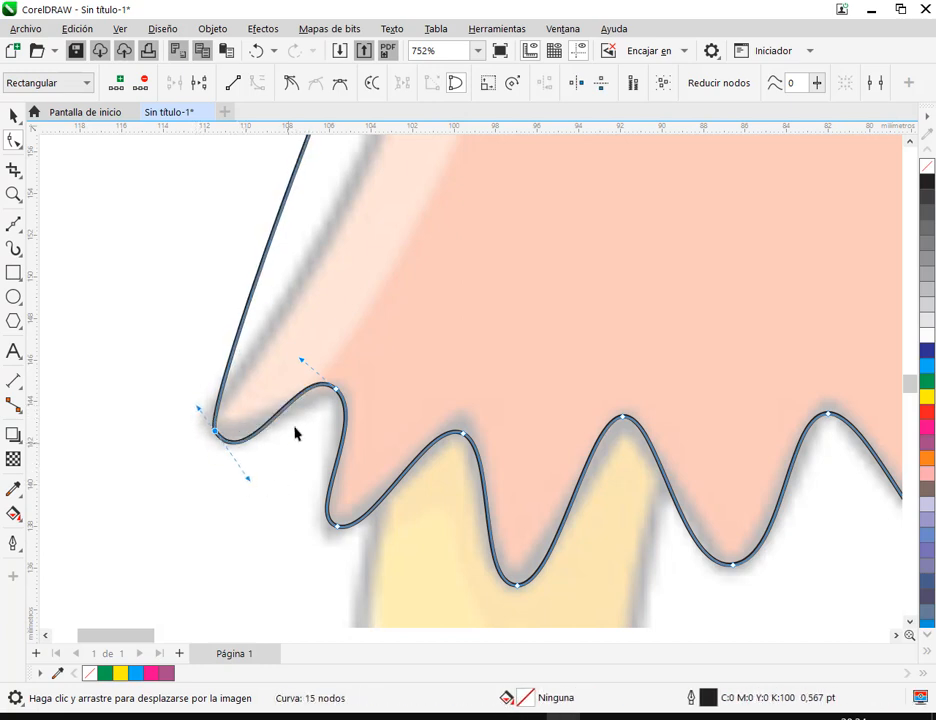
Make the hem's right outer corner node smooth, angle its lower handle inward and shorten its upper handle to round the tip
{"action": "scroll", "coordinate": [298, 424], "scroll_direction": "down", "scroll_amount": 4}
{"action": "left_click_drag", "start_coordinate": [852, 418], "coordinate": [588, 418]}
{"action": "scroll", "coordinate": [588, 418], "scroll_direction": "down", "scroll_amount": 1}
{"action": "left_click", "coordinate": [612, 401]}
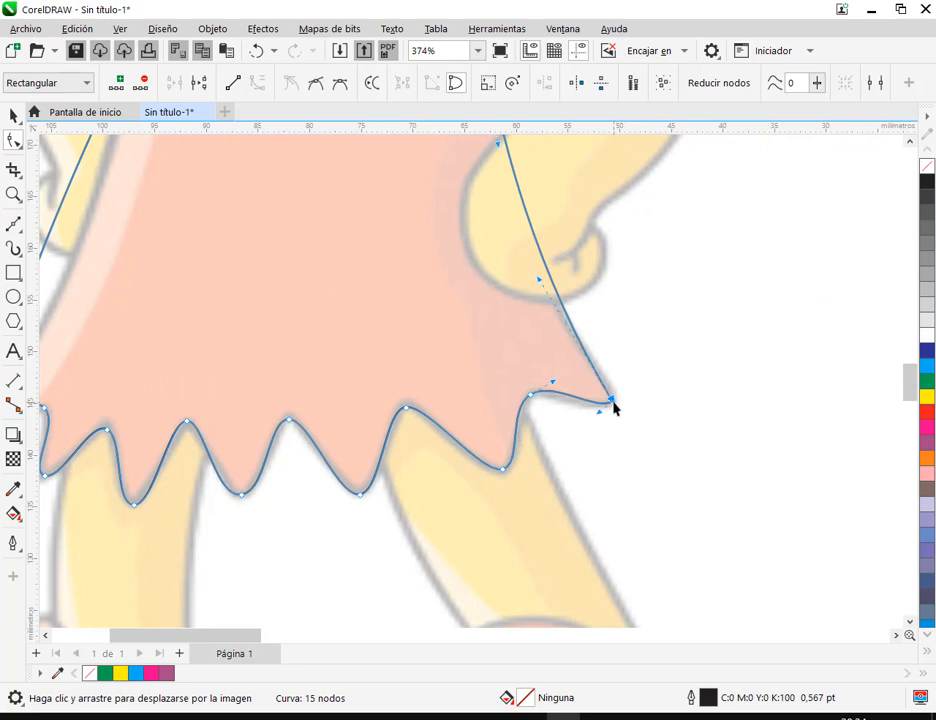
{"action": "left_click", "coordinate": [316, 85]}
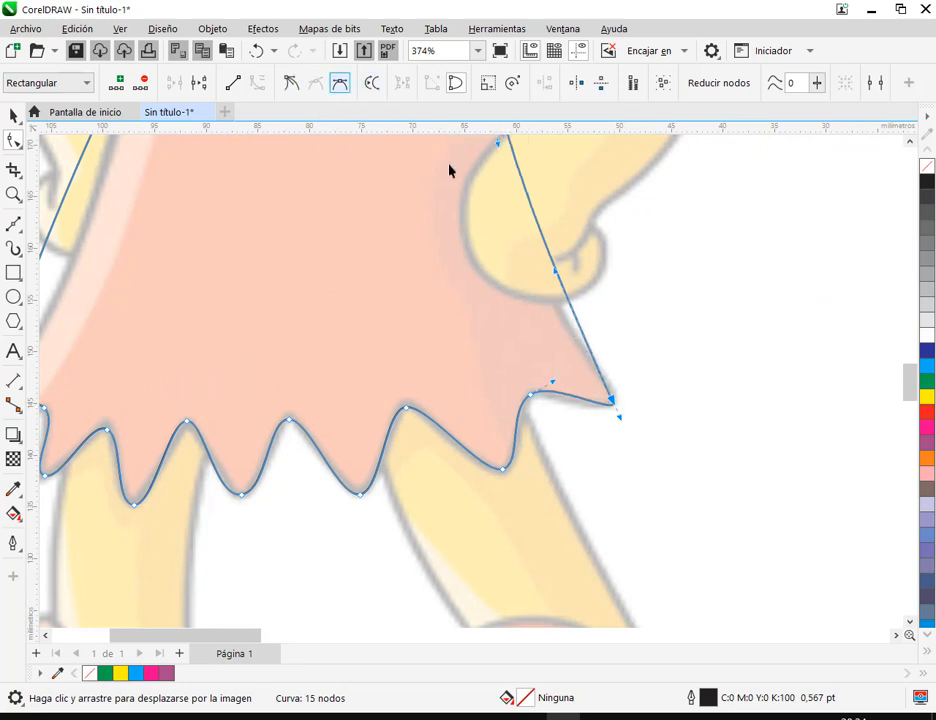
{"action": "scroll", "coordinate": [624, 405], "scroll_direction": "up", "scroll_amount": 2}
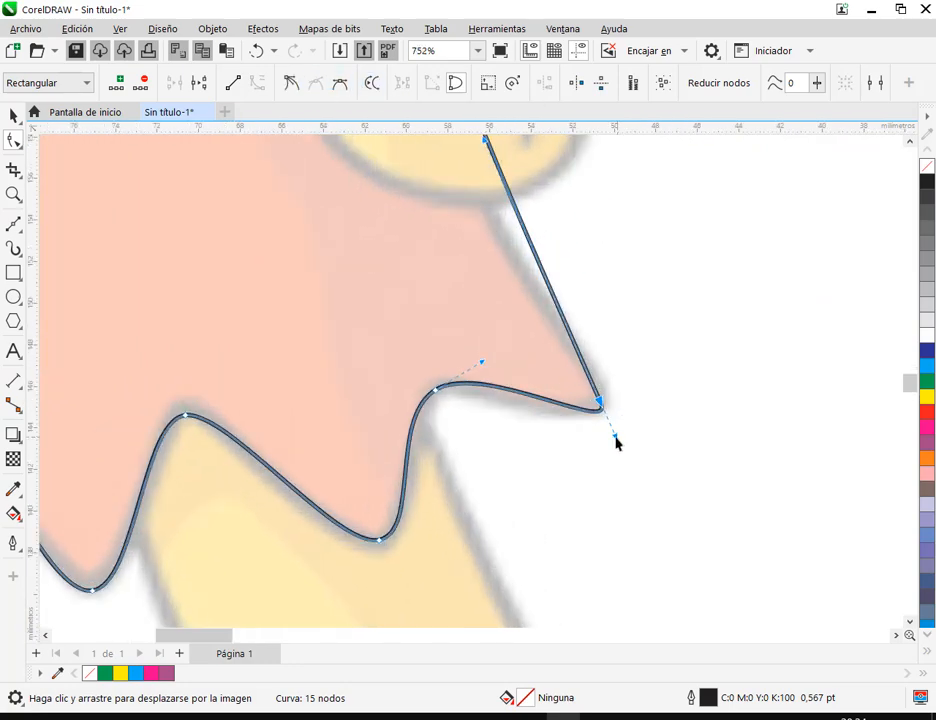
{"action": "left_click_drag", "start_coordinate": [616, 443], "coordinate": [581, 436]}
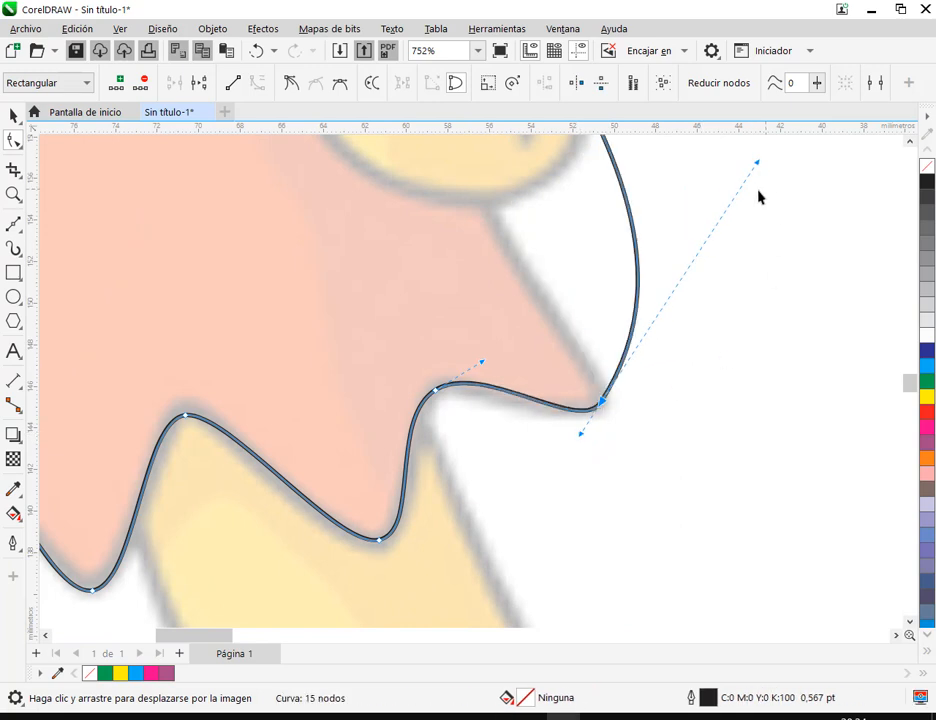
{"action": "left_click_drag", "start_coordinate": [756, 165], "coordinate": [614, 391]}
Add a node on the lower part of the skirt's left side and move it inward onto the drawn outline
{"action": "scroll", "coordinate": [687, 361], "scroll_direction": "down", "scroll_amount": 3}
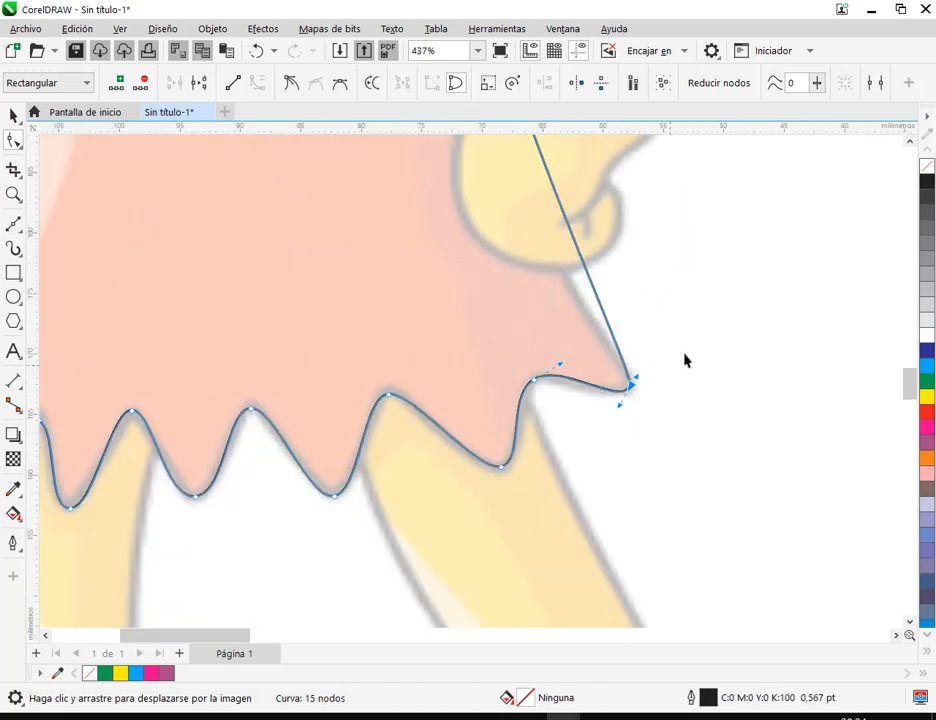
{"action": "scroll", "coordinate": [693, 344], "scroll_direction": "down", "scroll_amount": 1}
{"action": "left_click_drag", "start_coordinate": [535, 244], "coordinate": [499, 330]}
{"action": "scroll", "coordinate": [562, 290], "scroll_direction": "up", "scroll_amount": 1}
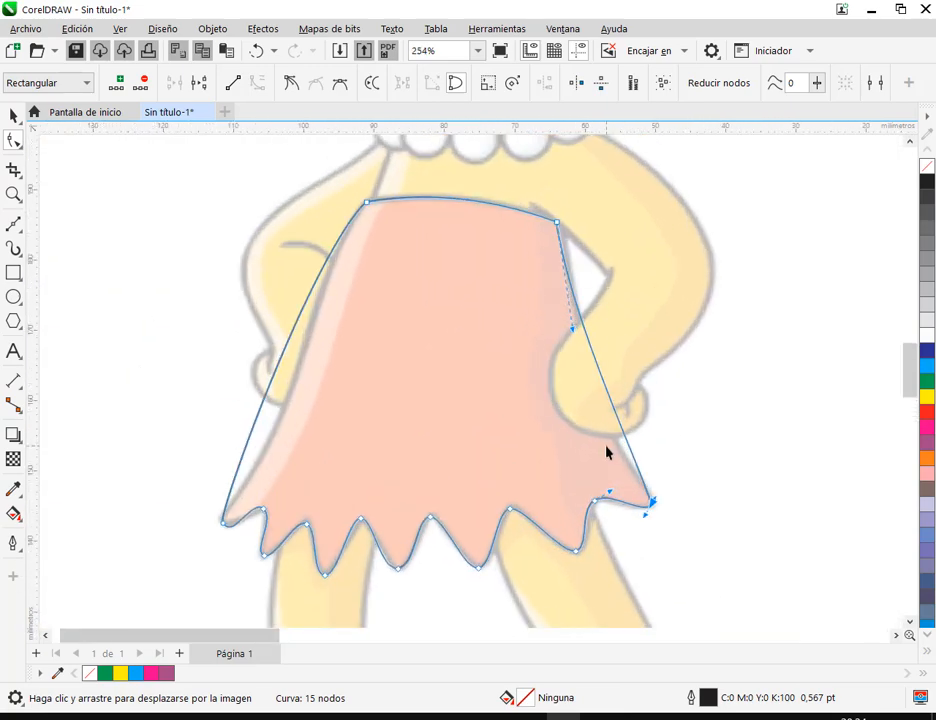
{"action": "double_click", "coordinate": [265, 398]}
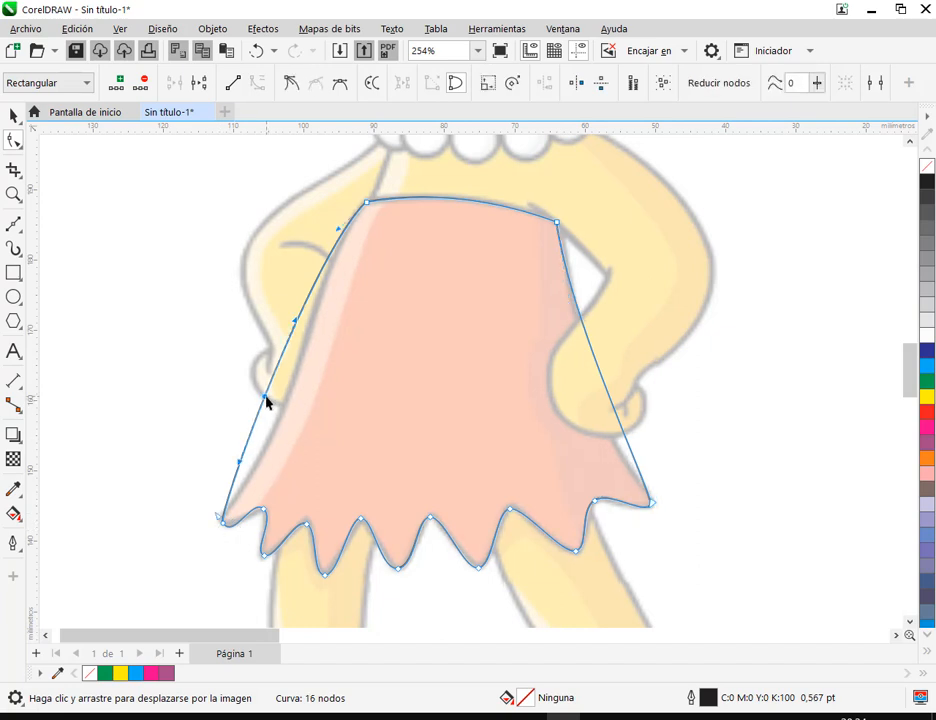
{"action": "left_click_drag", "start_coordinate": [266, 401], "coordinate": [278, 426]}
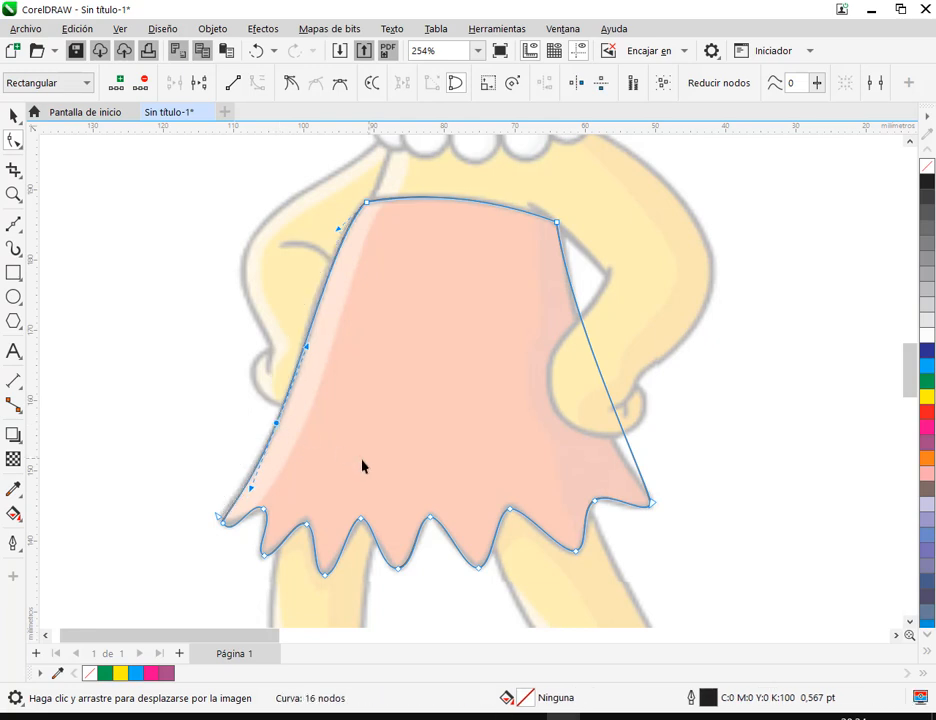
Add a node on the lower part of the skirt's right side, move it onto the drawn outline and check the whole skirt
{"action": "double_click", "coordinate": [611, 402]}
{"action": "left_click_drag", "start_coordinate": [612, 403], "coordinate": [607, 423]}
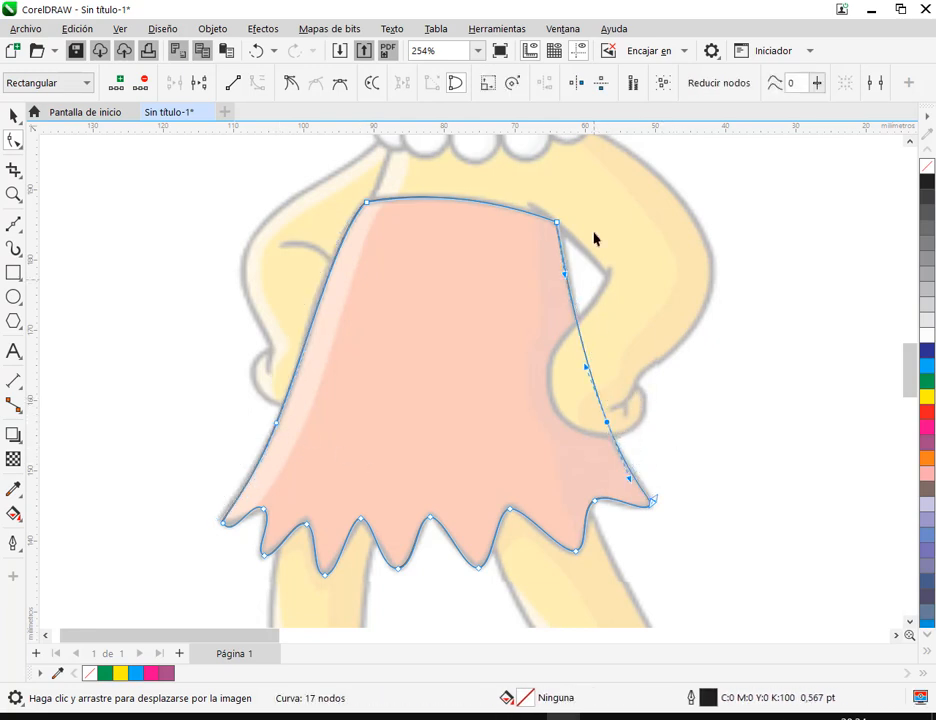
{"action": "left_click", "coordinate": [6, 115]}
{"action": "left_click", "coordinate": [47, 150]}
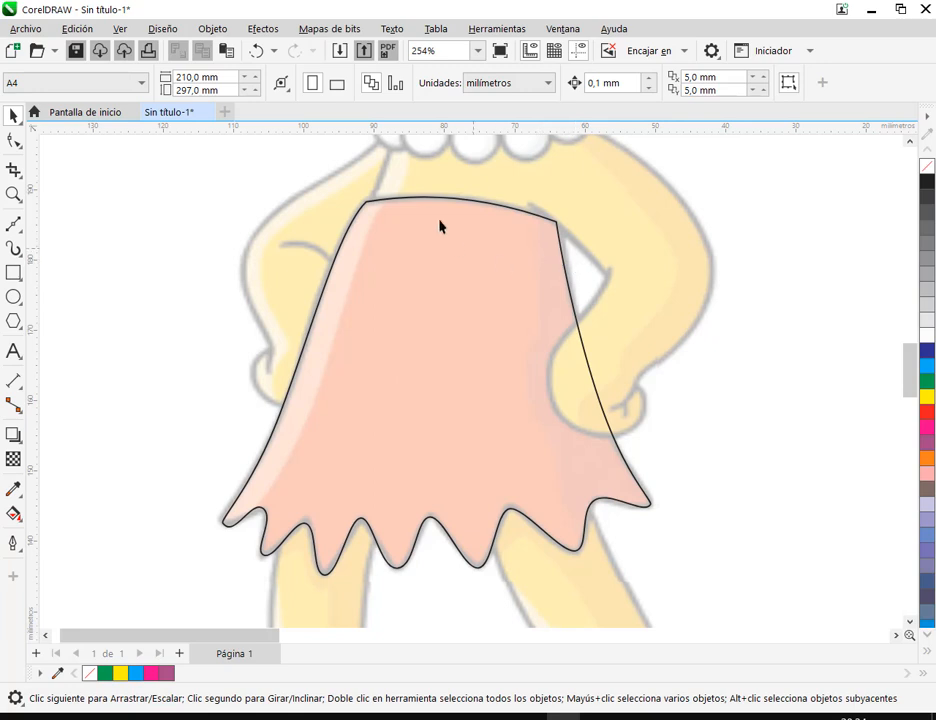
{"action": "scroll", "coordinate": [571, 237], "scroll_direction": "down", "scroll_amount": 3}
{"action": "left_click_drag", "start_coordinate": [516, 271], "coordinate": [407, 355]}
{"action": "left_click", "coordinate": [465, 359]}
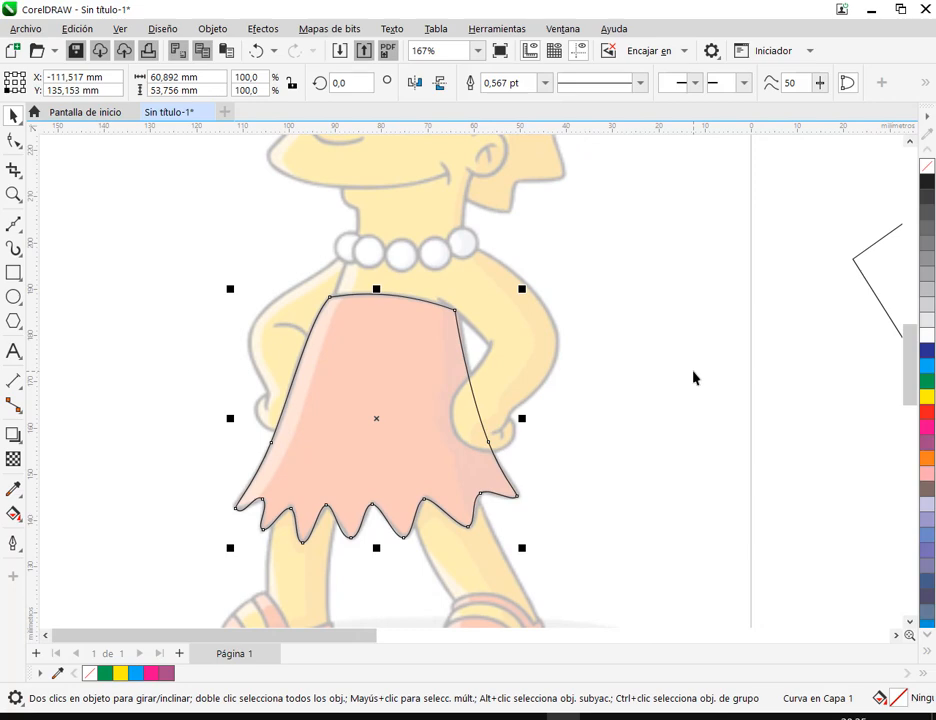
Trace the left leg and foot as a closed straight-sided five-node Bézier outline that extends up under the skirt's hem
{"action": "scroll", "coordinate": [693, 373], "scroll_direction": "down", "scroll_amount": 2}
{"action": "left_click_drag", "start_coordinate": [541, 450], "coordinate": [541, 382]}
{"action": "scroll", "coordinate": [385, 519], "scroll_direction": "up", "scroll_amount": 6}
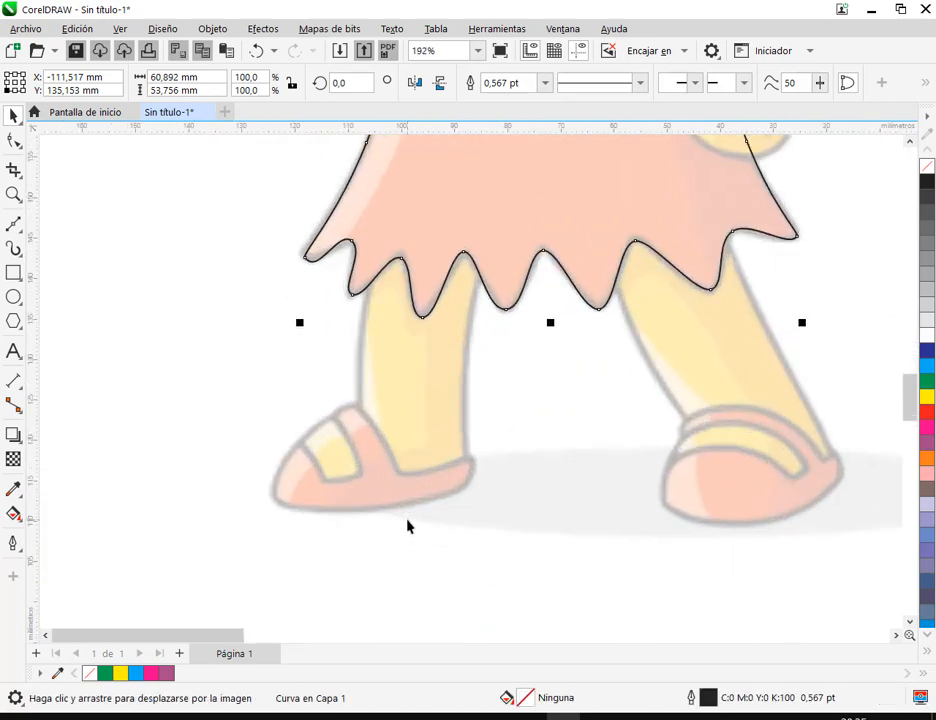
{"action": "left_click", "coordinate": [438, 446]}
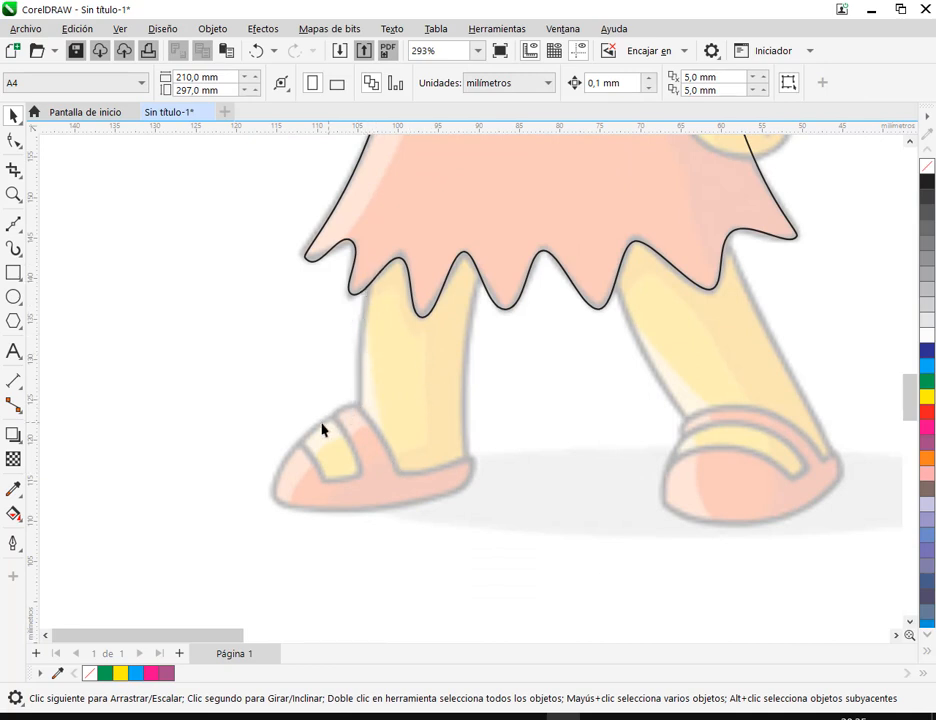
{"action": "left_click", "coordinate": [13, 224]}
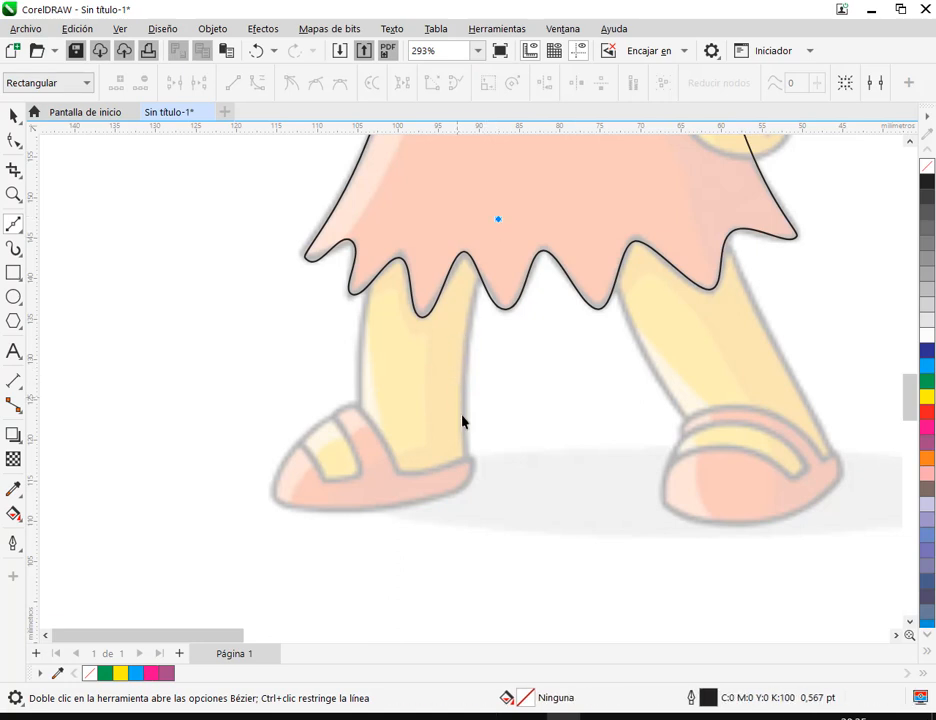
{"action": "mouse_move", "coordinate": [465, 469]}
{"action": "left_mouse_down"}
{"action": "mouse_move", "coordinate": [472, 497]}
{"action": "mouse_move", "coordinate": [463, 490]}
{"action": "left_mouse_up"}
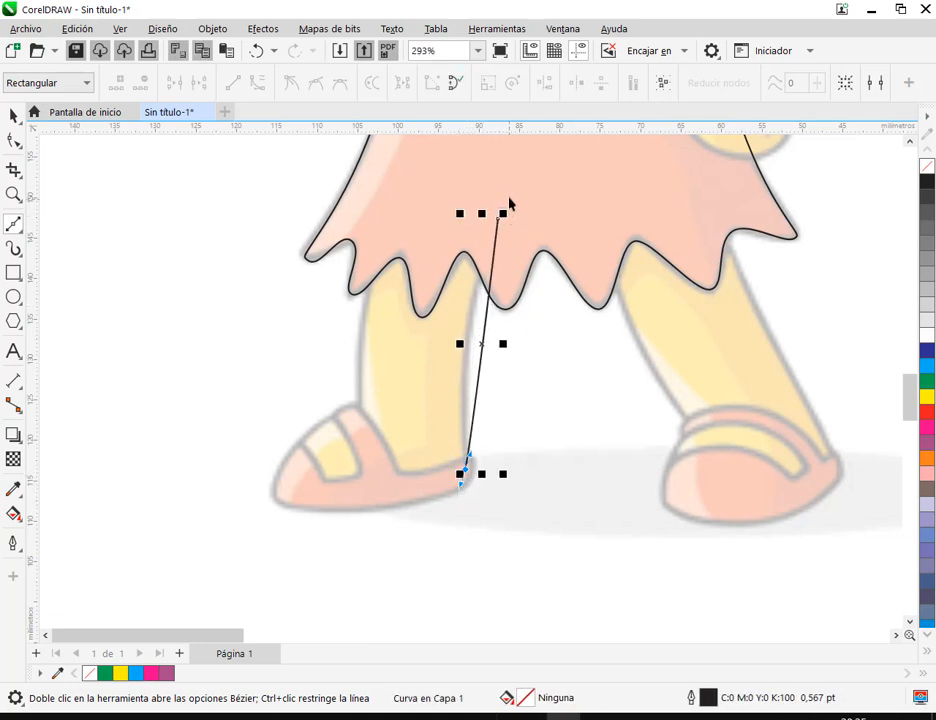
{"action": "key", "text": "Delete"}
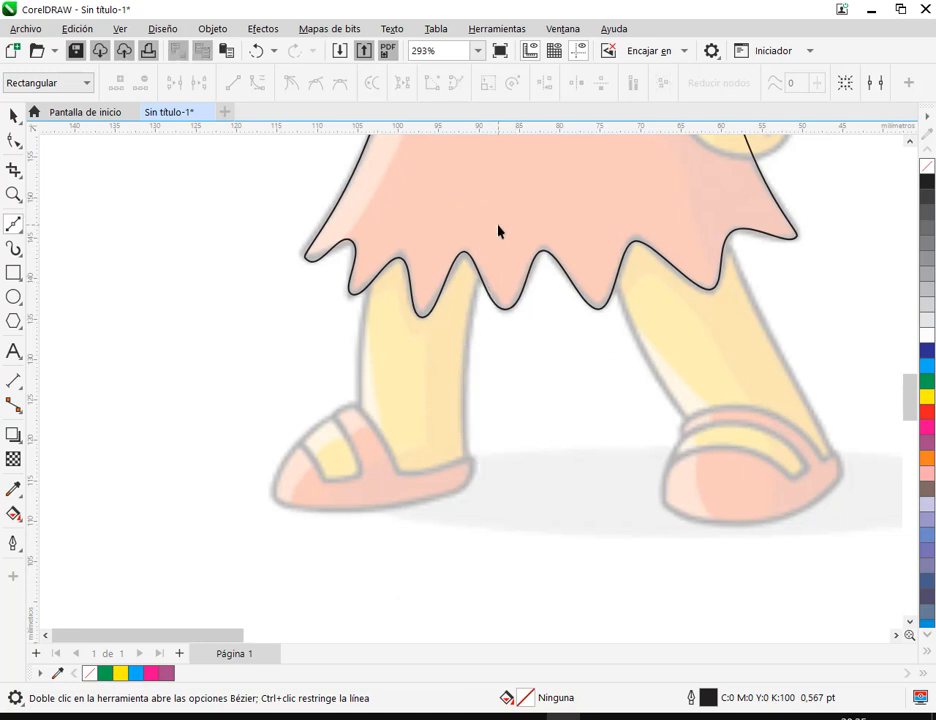
{"action": "left_click", "coordinate": [499, 223]}
{"action": "left_click", "coordinate": [467, 469]}
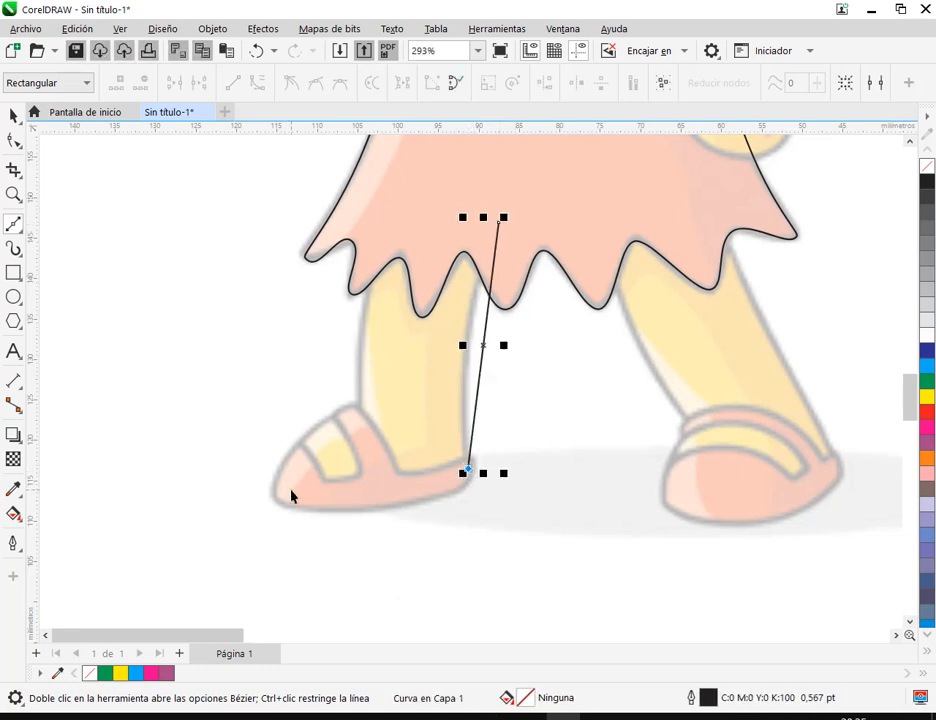
{"action": "left_click", "coordinate": [283, 492]}
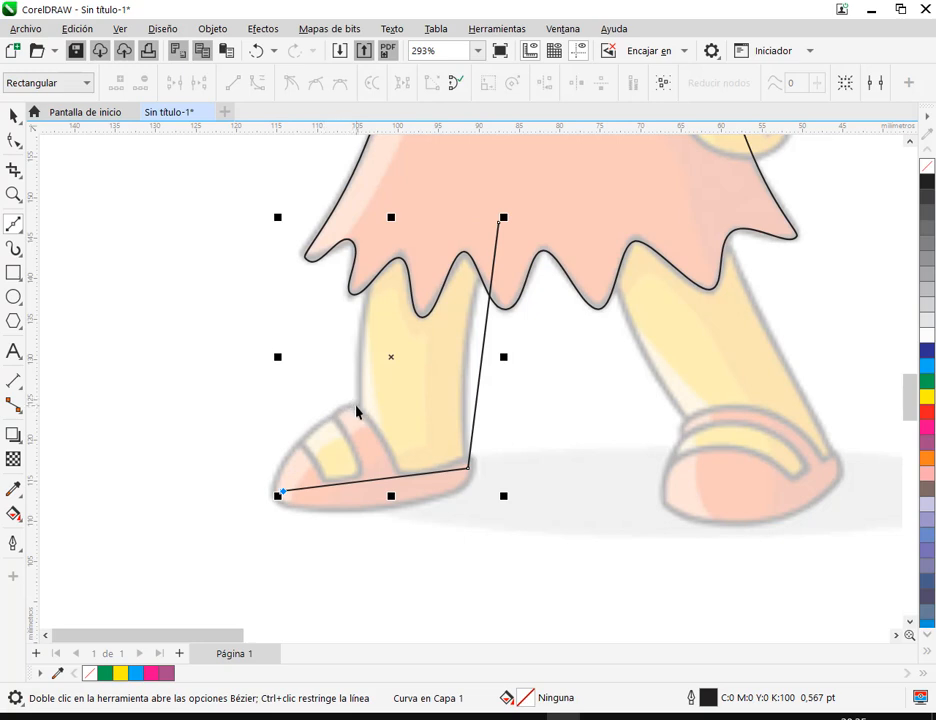
{"action": "left_click", "coordinate": [357, 409]}
{"action": "left_click", "coordinate": [398, 204]}
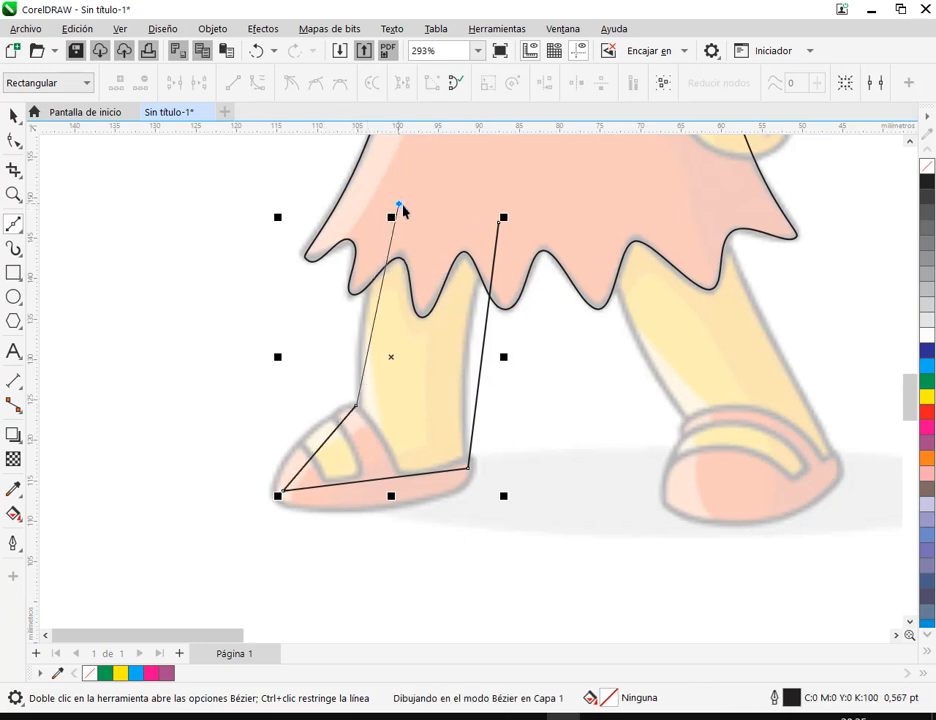
{"action": "left_click", "coordinate": [499, 223]}
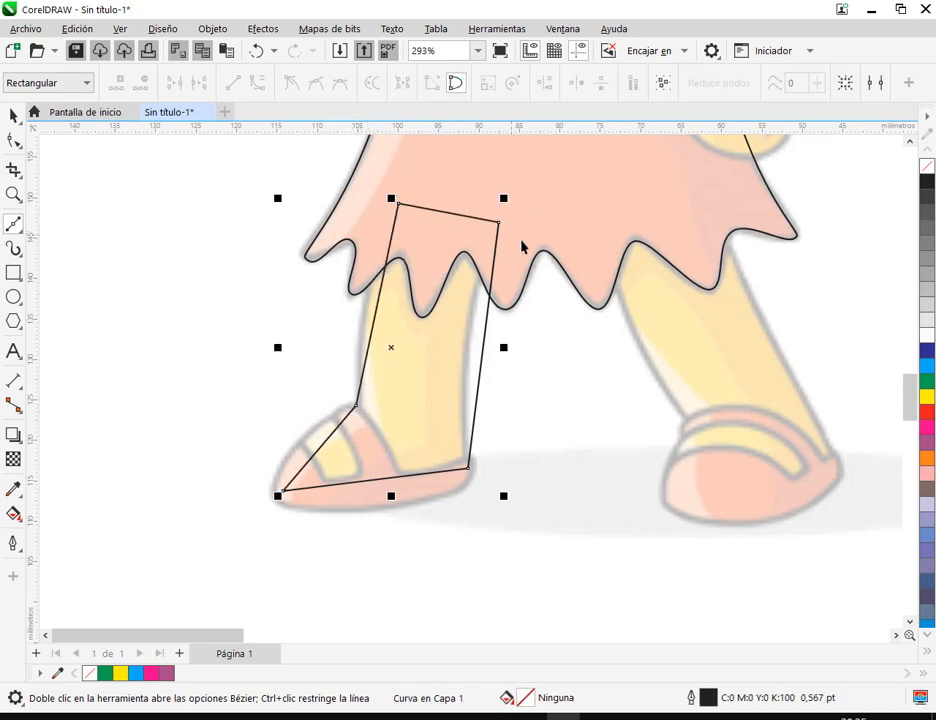
Convert the leg outline's segments to curves and bend both sides of the leg onto the drawn contour
{"action": "left_click", "coordinate": [14, 141]}
{"action": "left_click_drag", "start_coordinate": [248, 157], "coordinate": [567, 539]}
{"action": "left_click", "coordinate": [537, 393]}
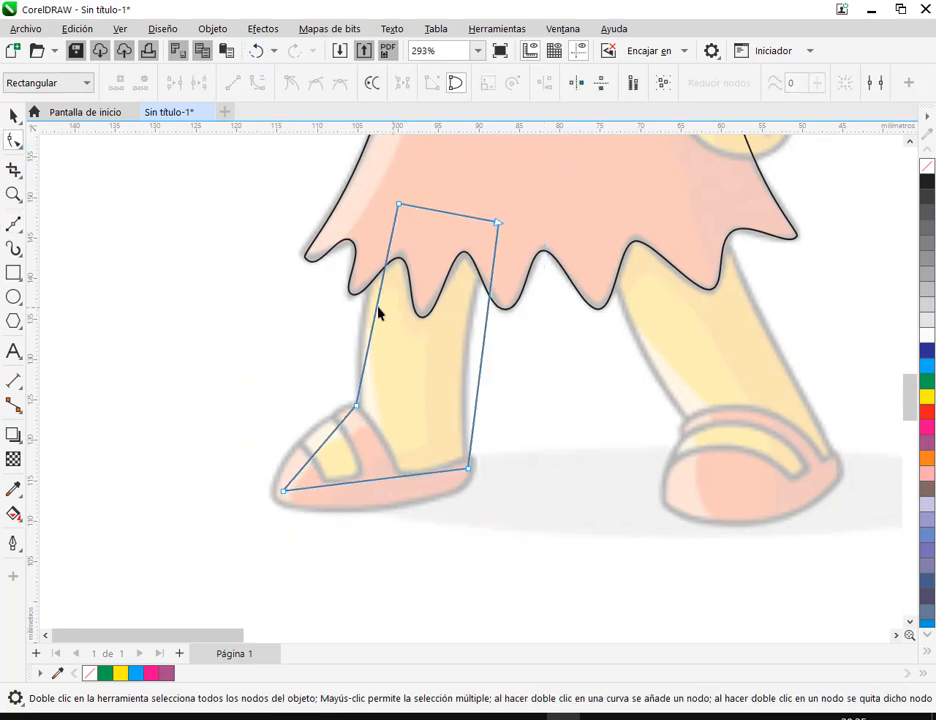
{"action": "scroll", "coordinate": [378, 320], "scroll_direction": "up", "scroll_amount": 1}
{"action": "left_click_drag", "start_coordinate": [372, 327], "coordinate": [359, 300]}
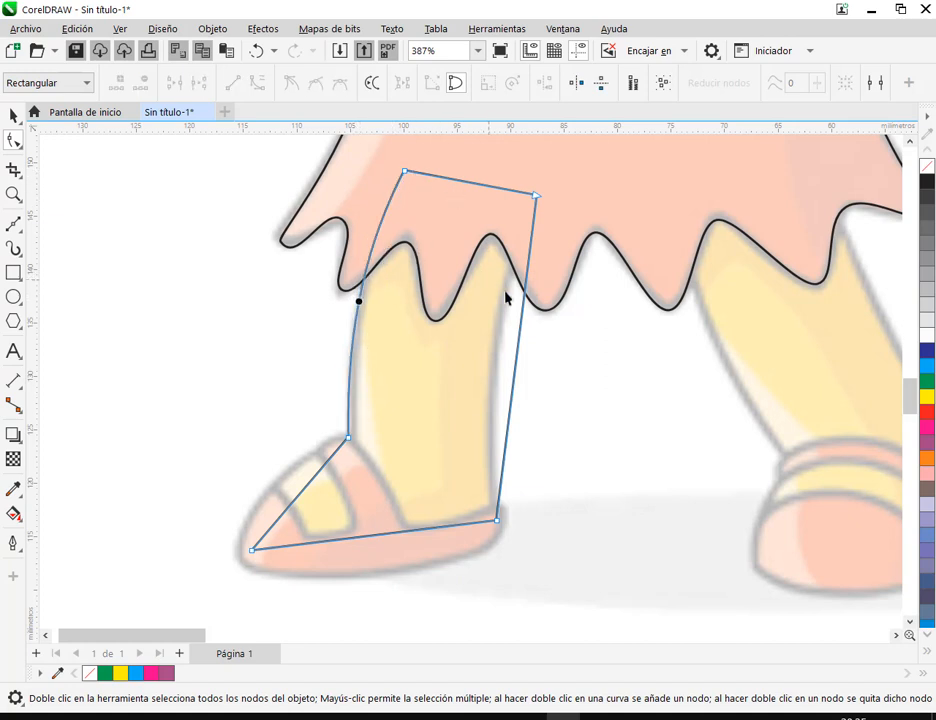
{"action": "left_click_drag", "start_coordinate": [522, 317], "coordinate": [502, 311]}
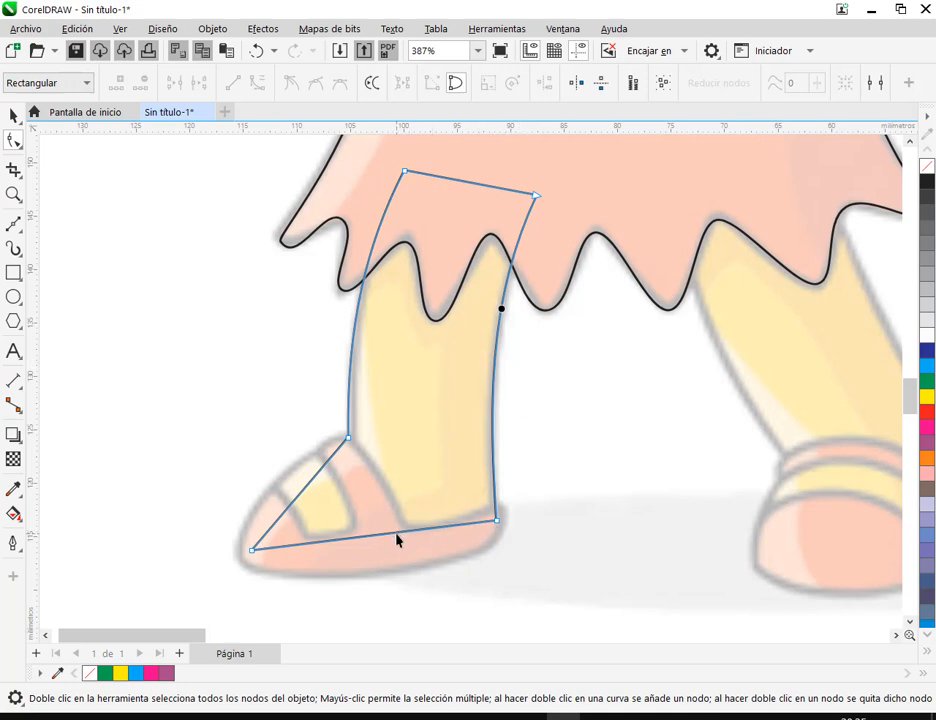
Bow the foot's bottom edge downward and its front edge outward inside the drawn shoe, then deselect the outline
{"action": "left_click_drag", "start_coordinate": [397, 535], "coordinate": [398, 547]}
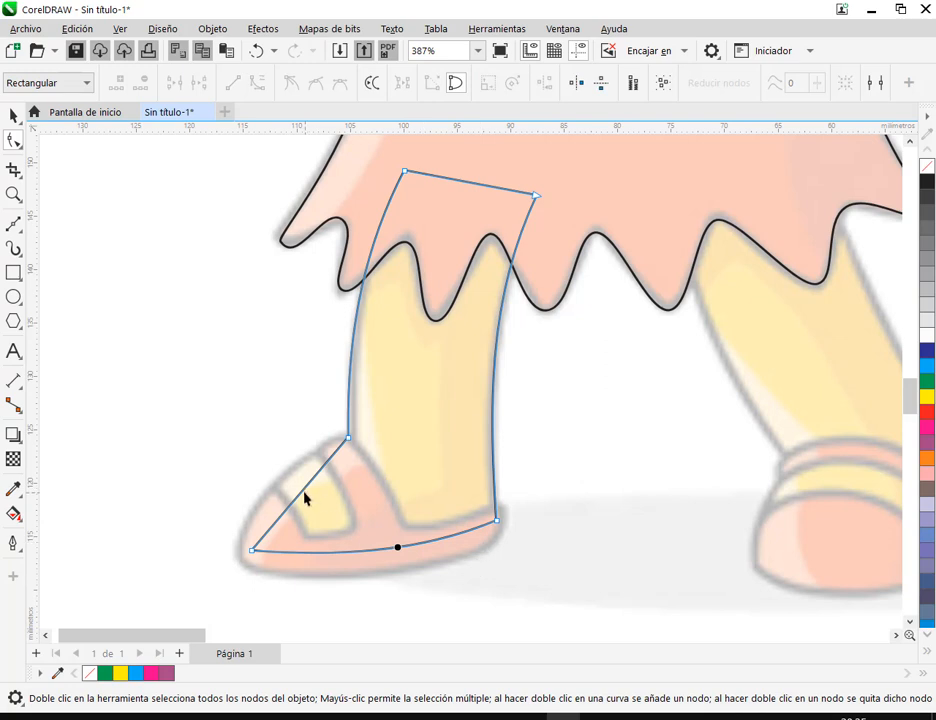
{"action": "left_click_drag", "start_coordinate": [303, 493], "coordinate": [278, 489]}
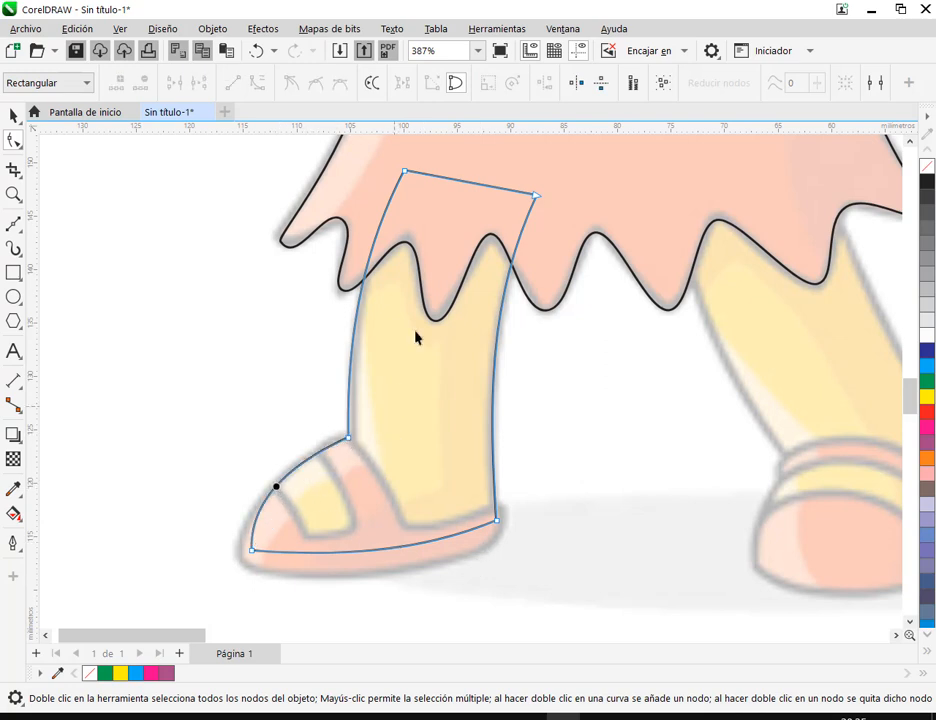
{"action": "left_click", "coordinate": [13, 116]}
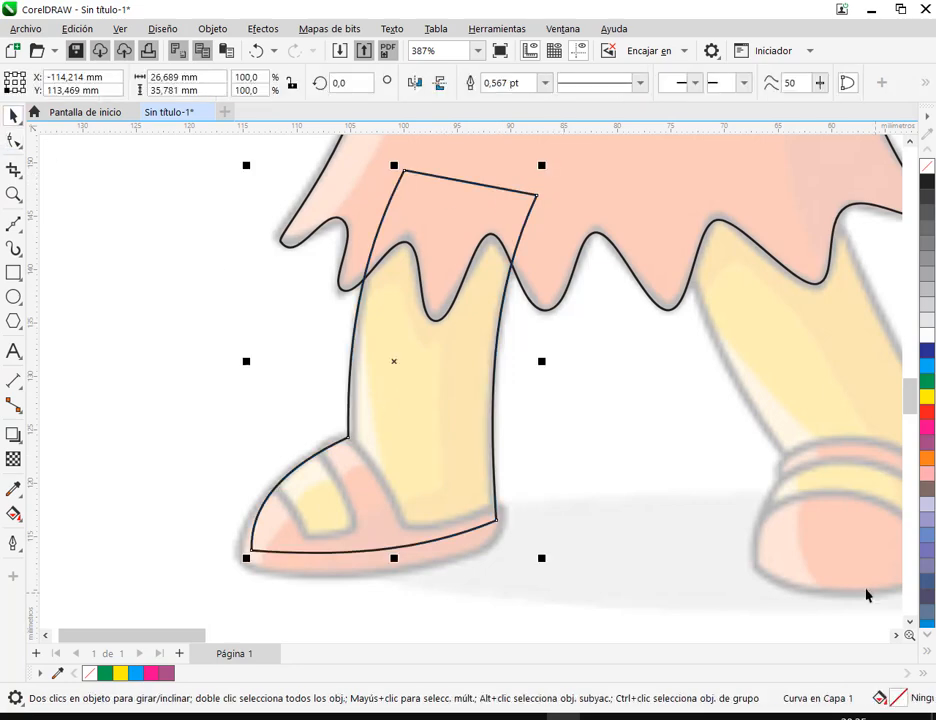
{"action": "left_click", "coordinate": [719, 606]}
{"action": "left_click", "coordinate": [440, 393]}
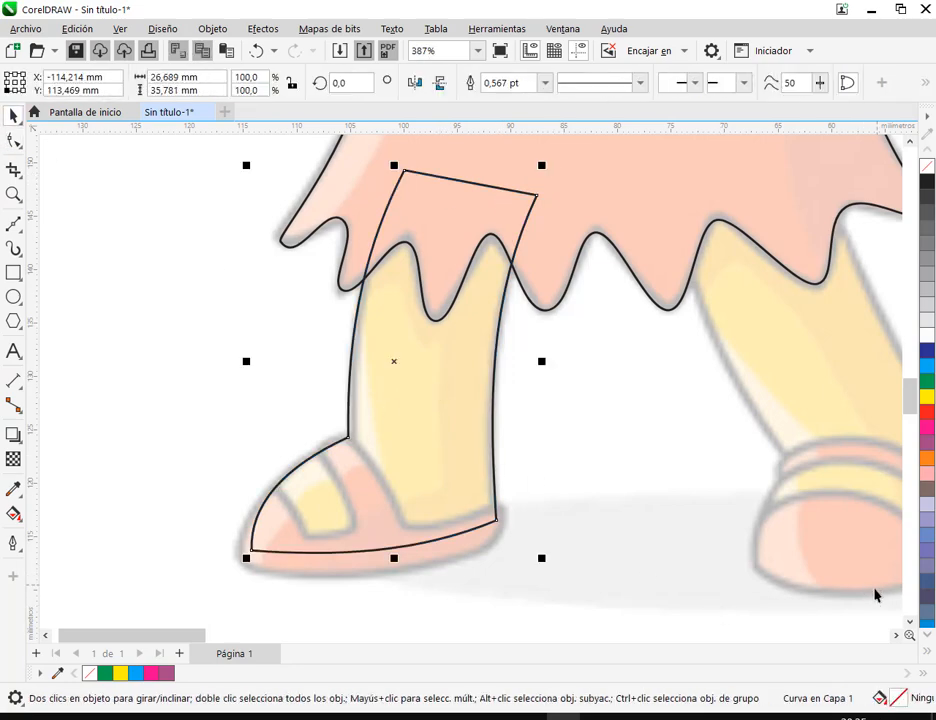
{"action": "left_click", "coordinate": [593, 580]}
Trace the left sandal with straight Bézier segments as a closed nine-node outline around the heel, sole, toe, opening and strap
{"action": "left_click", "coordinate": [11, 225]}
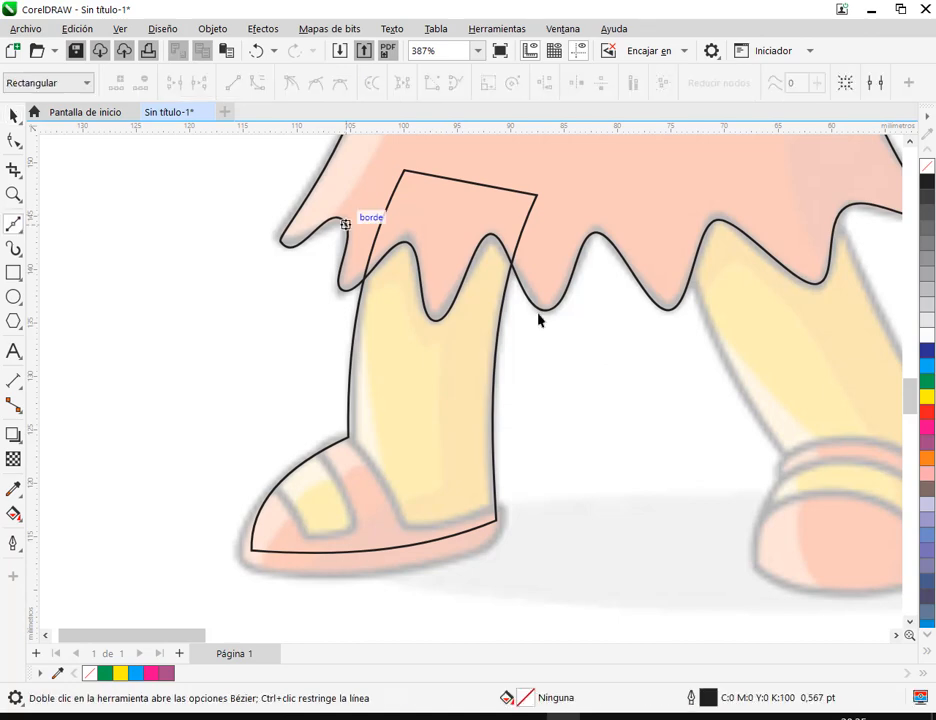
{"action": "left_click", "coordinate": [505, 508]}
{"action": "left_click", "coordinate": [494, 546]}
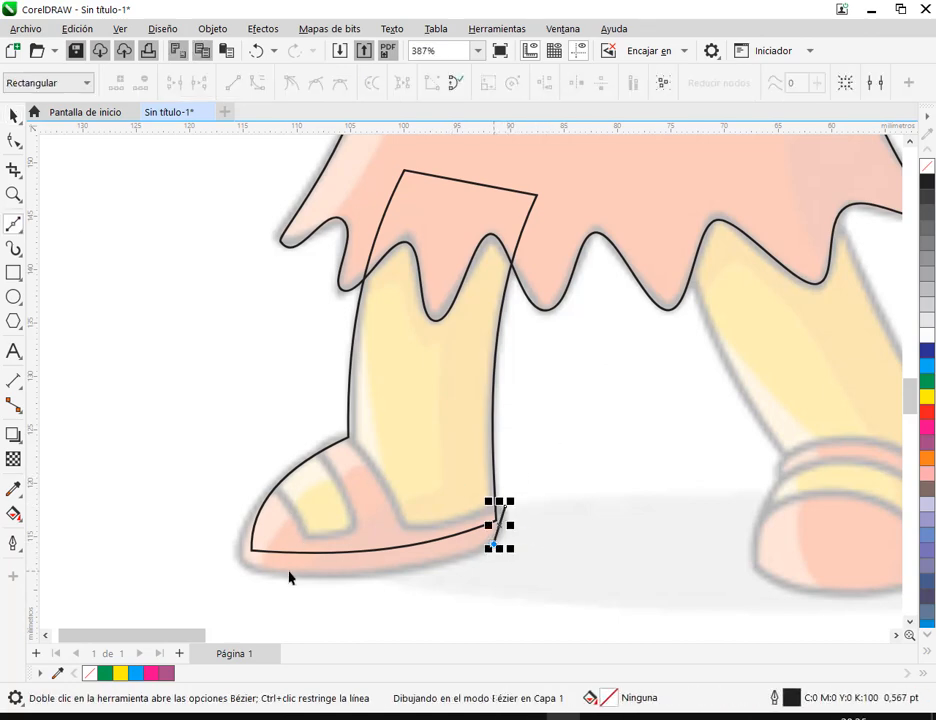
{"action": "left_click", "coordinate": [236, 556]}
{"action": "left_click", "coordinate": [267, 484]}
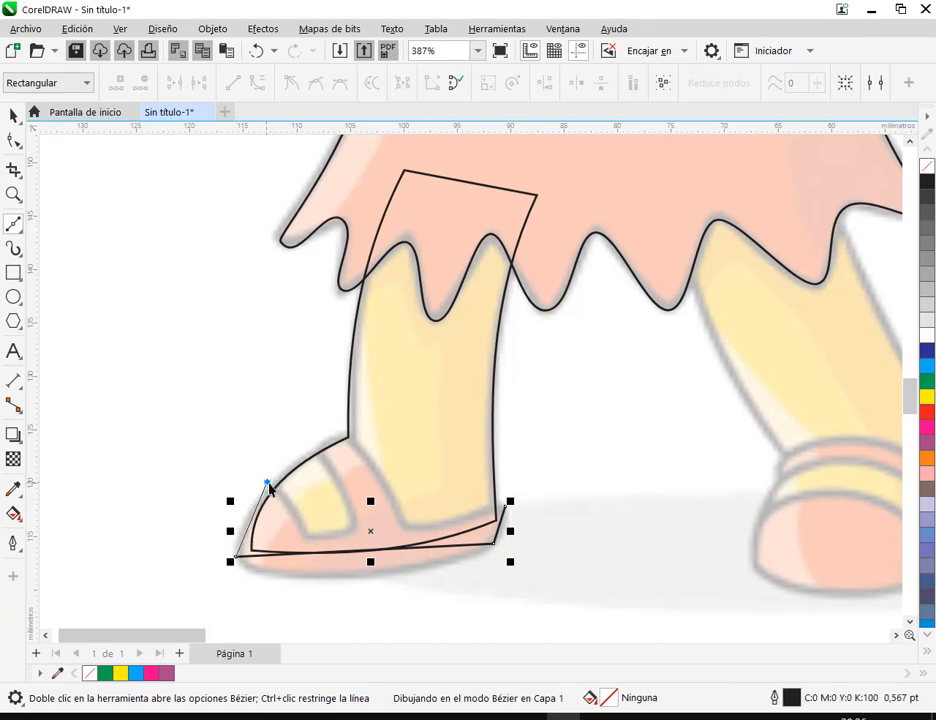
{"action": "left_click", "coordinate": [302, 532]}
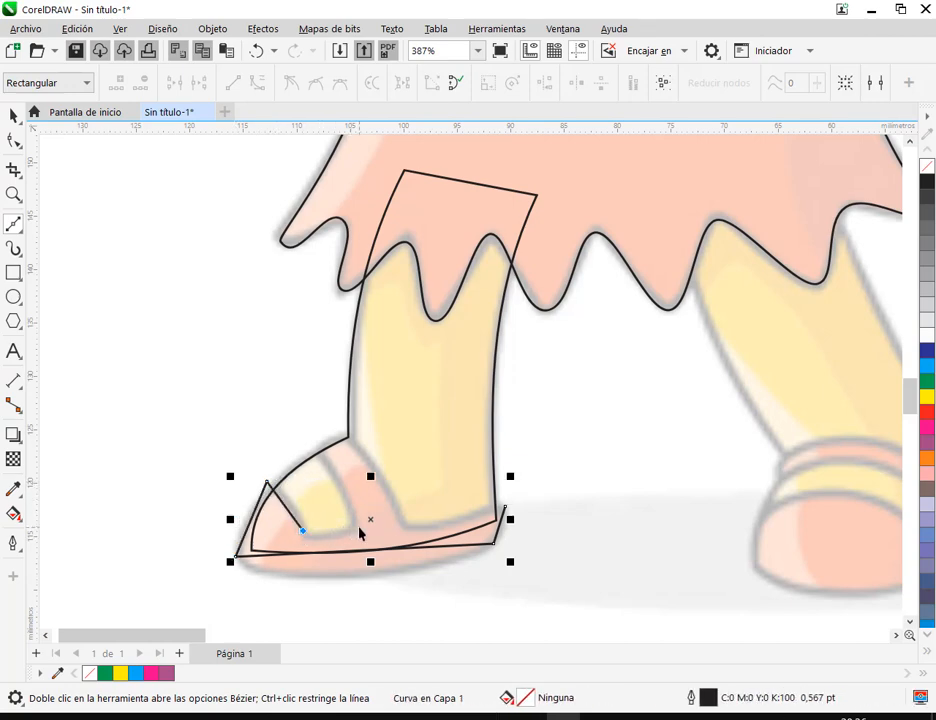
{"action": "left_click", "coordinate": [358, 526]}
{"action": "left_click", "coordinate": [320, 446]}
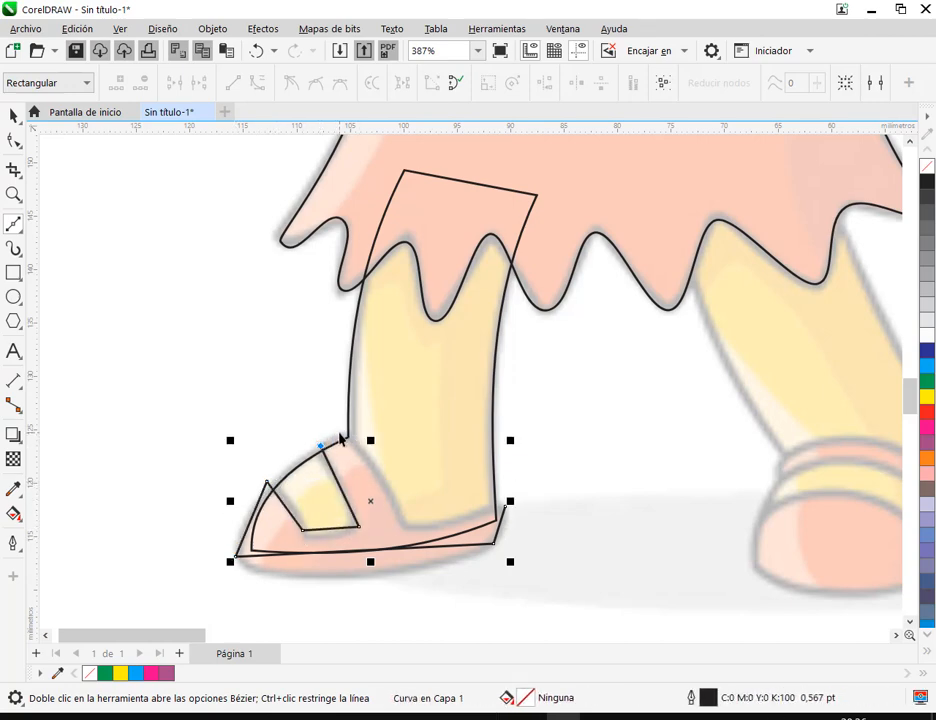
{"action": "left_click", "coordinate": [342, 434]}
{"action": "left_click", "coordinate": [404, 521]}
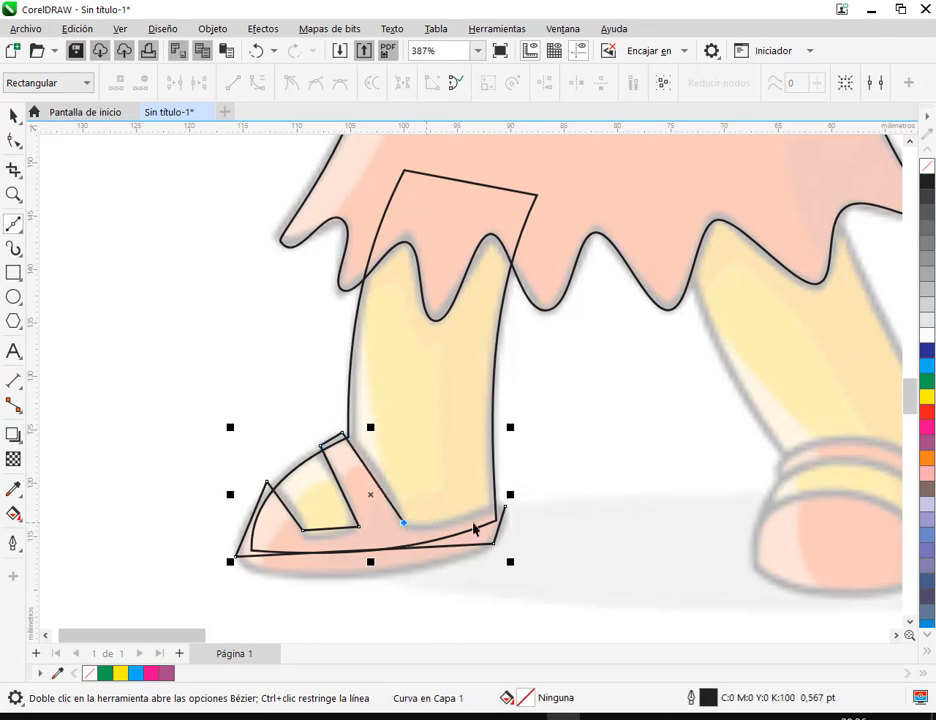
{"action": "left_click", "coordinate": [505, 507]}
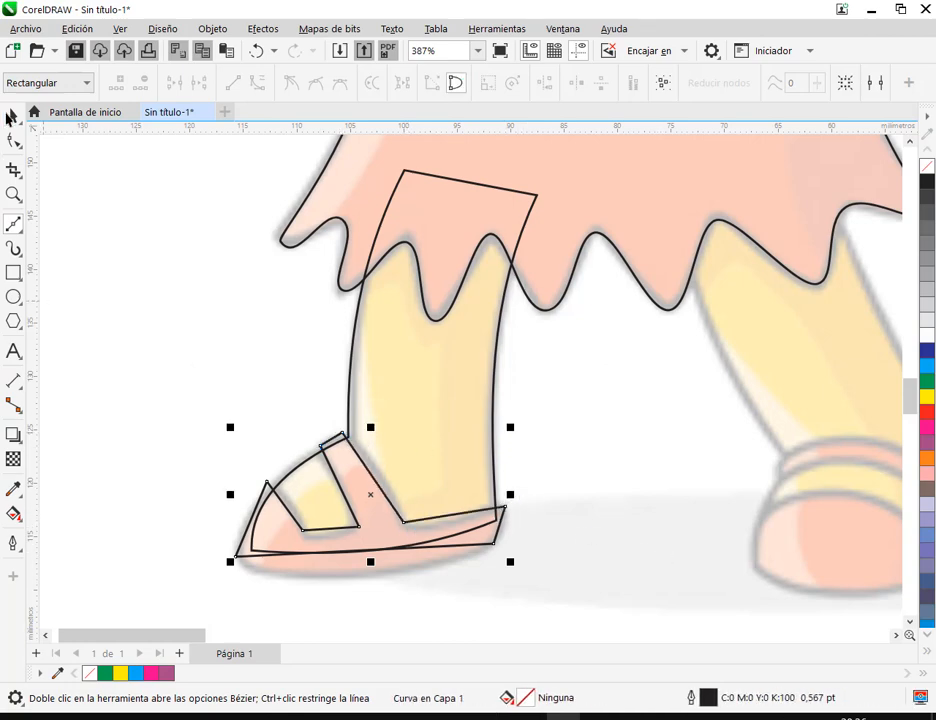
Move the leg outline aside toward the other leg, clear of the sandal, and reselect the sandal outline
{"action": "left_click", "coordinate": [12, 116]}
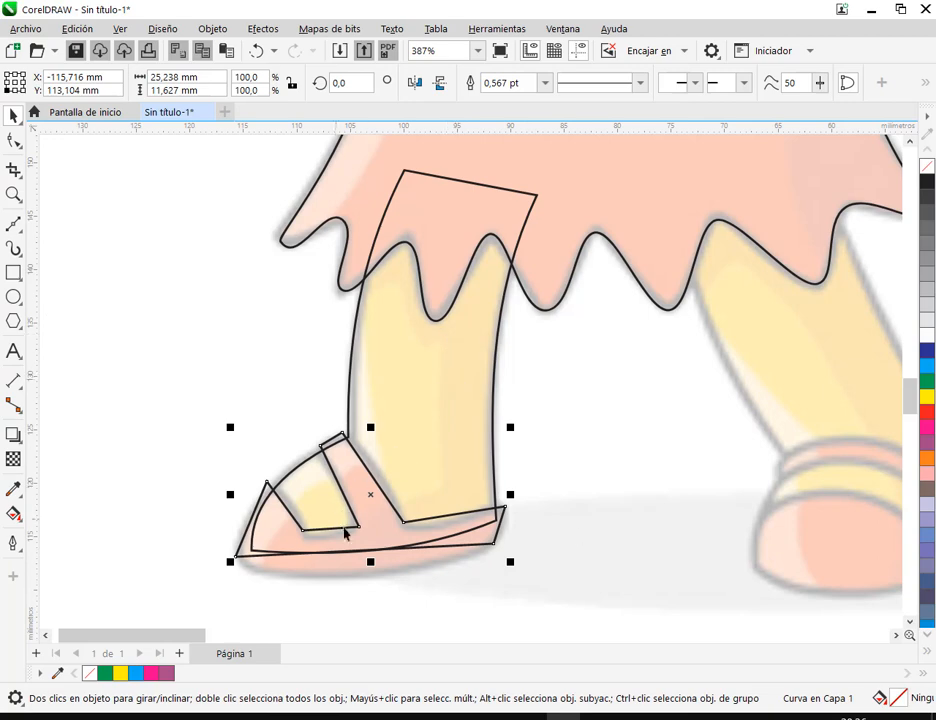
{"action": "left_click_drag", "start_coordinate": [465, 371], "coordinate": [775, 346]}
{"action": "left_click", "coordinate": [411, 540]}
Convert all sandal segments to curves and bend the strap's ankle-side edge and the edge below the leg onto the drawing
{"action": "left_click_drag", "start_coordinate": [477, 588], "coordinate": [487, 516]}
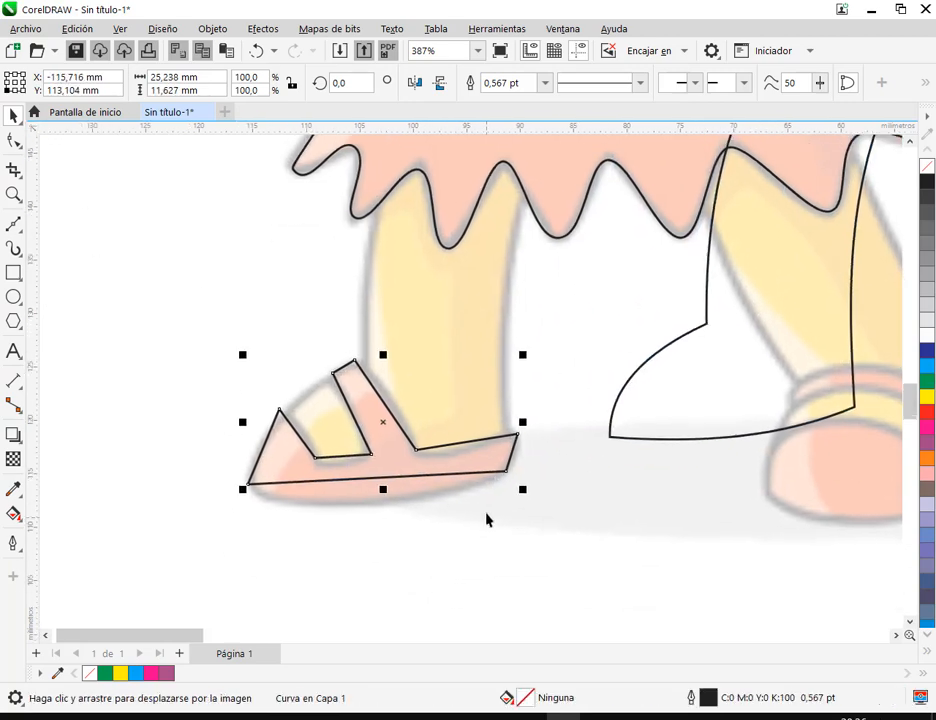
{"action": "scroll", "coordinate": [481, 521], "scroll_direction": "up", "scroll_amount": 1}
{"action": "left_click", "coordinate": [11, 140]}
{"action": "left_click_drag", "start_coordinate": [159, 267], "coordinate": [556, 524]}
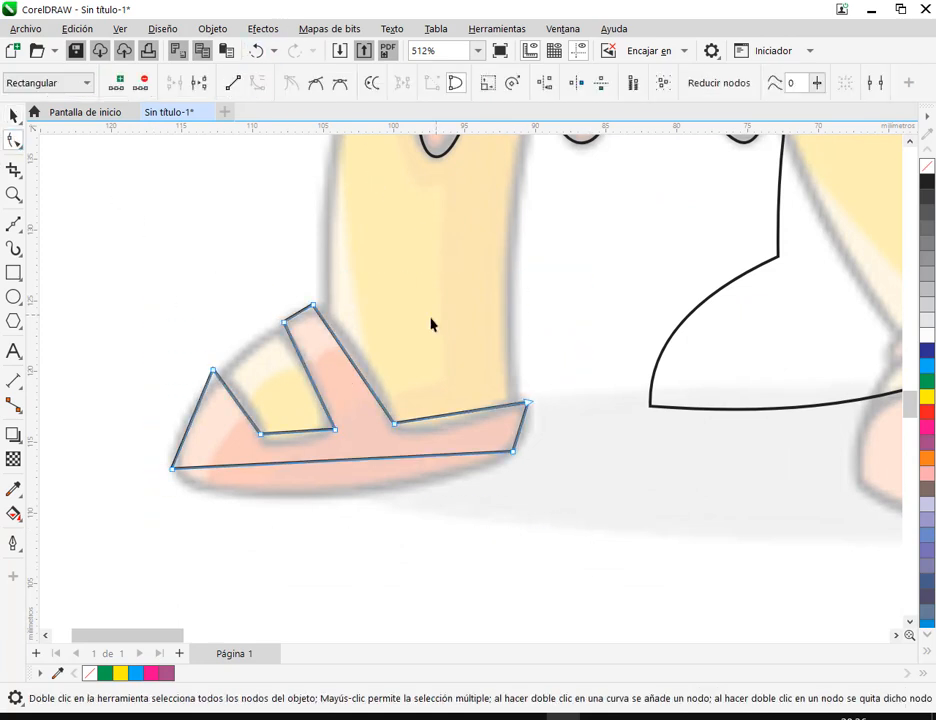
{"action": "left_click", "coordinate": [360, 373]}
{"action": "left_click_drag", "start_coordinate": [368, 371], "coordinate": [367, 366]}
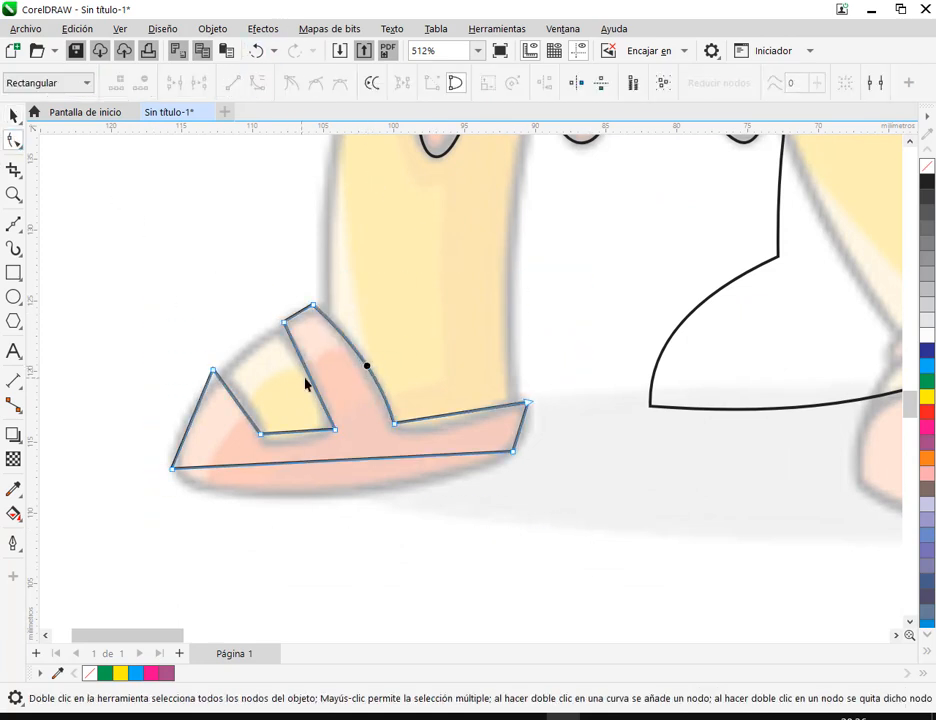
{"action": "left_click_drag", "start_coordinate": [461, 418], "coordinate": [441, 426]}
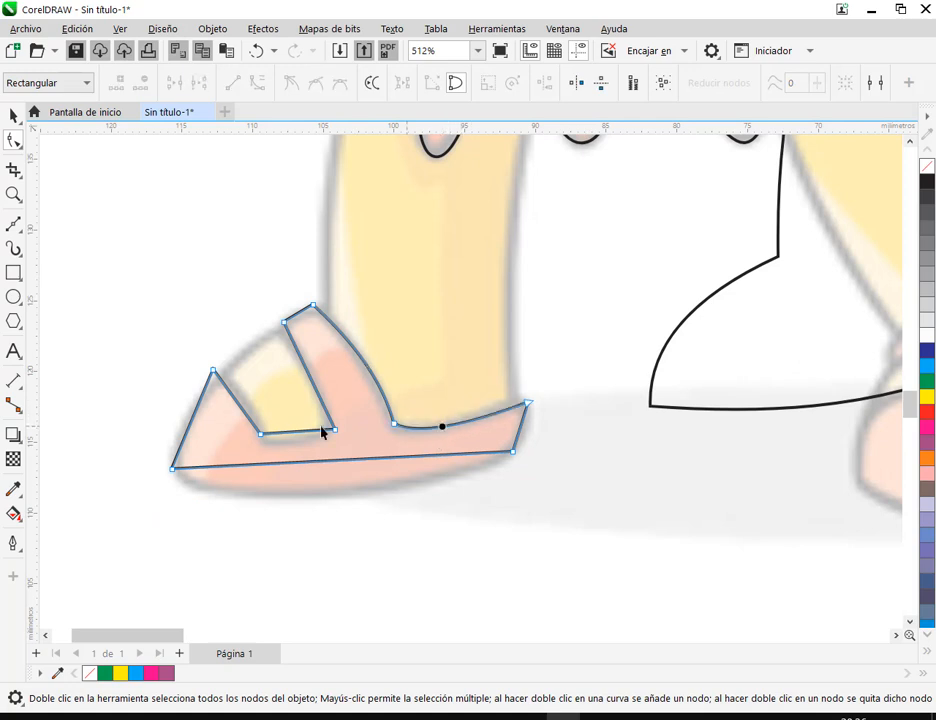
Curve the lower and front edges of the sandal's opening and move the toe's upper node onto the drawn corner
{"action": "left_click_drag", "start_coordinate": [295, 436], "coordinate": [285, 443]}
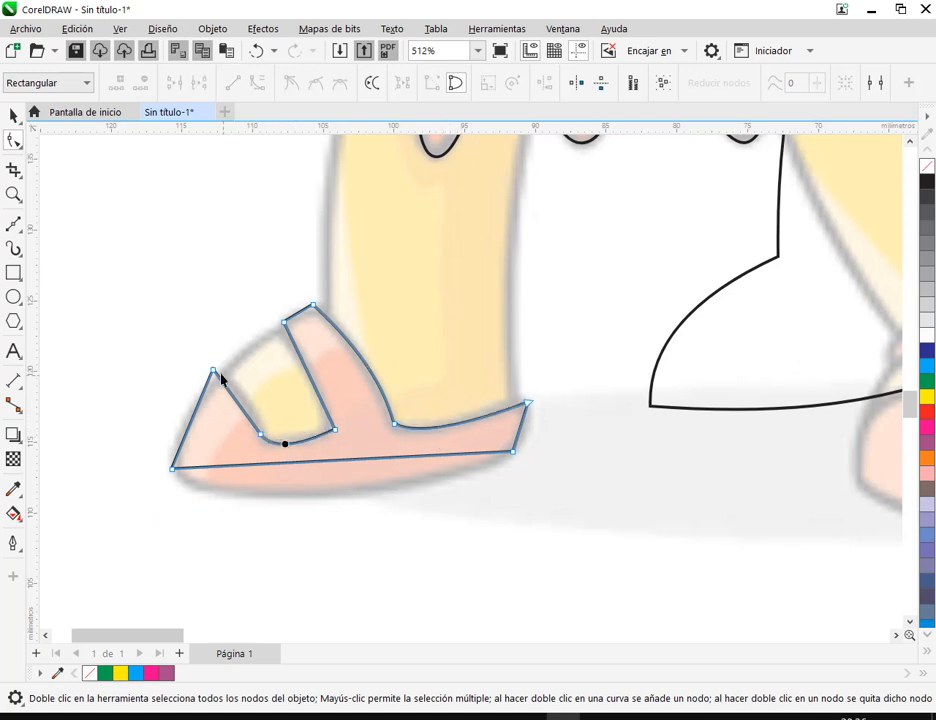
{"action": "left_click_drag", "start_coordinate": [213, 371], "coordinate": [225, 377]}
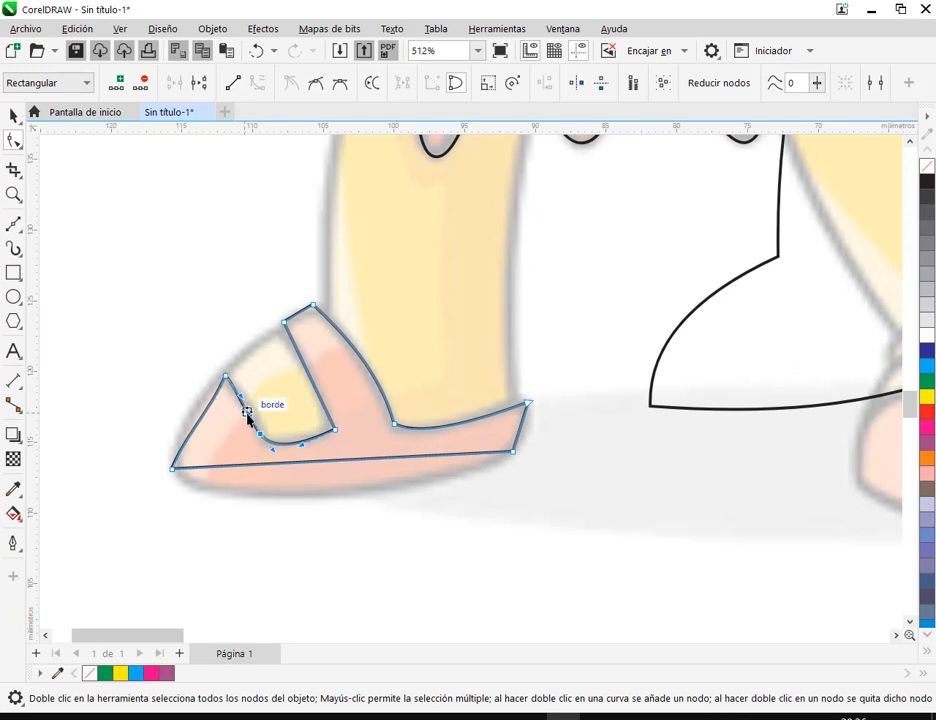
{"action": "left_click", "coordinate": [248, 416]}
Bend the sandal's toe, sole and heel edges outward to follow the drawn shoe
{"action": "mouse_move", "coordinate": [201, 417]}
{"action": "left_mouse_down"}
{"action": "mouse_move", "coordinate": [190, 407]}
{"action": "mouse_move", "coordinate": [197, 420]}
{"action": "left_mouse_up"}
{"action": "left_click_drag", "start_coordinate": [364, 462], "coordinate": [320, 494]}
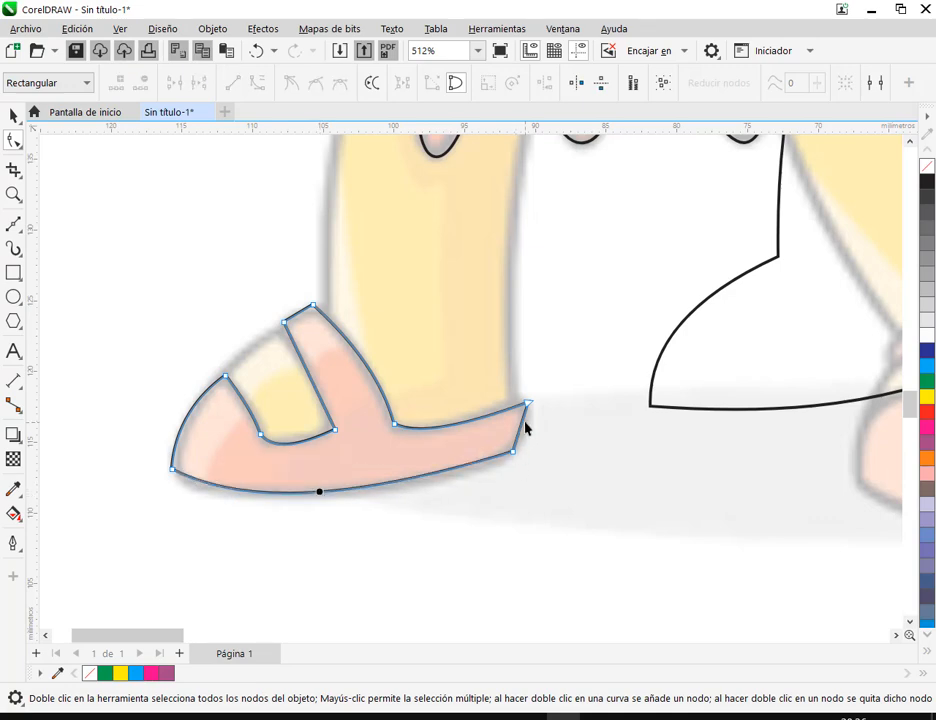
{"action": "left_click_drag", "start_coordinate": [527, 424], "coordinate": [521, 408]}
{"action": "left_click", "coordinate": [524, 434]}
Make the heel's lower node smooth and move it inward along the sole to round the back of the sandal
{"action": "scroll", "coordinate": [518, 485], "scroll_direction": "up", "scroll_amount": 4}
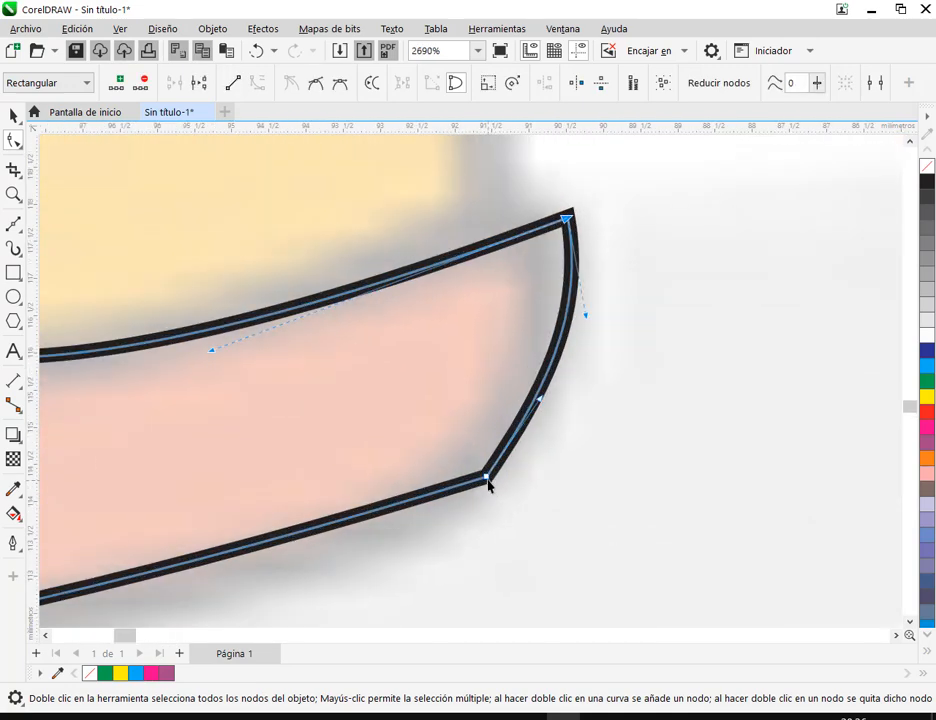
{"action": "scroll", "coordinate": [501, 482], "scroll_direction": "down", "scroll_amount": 3}
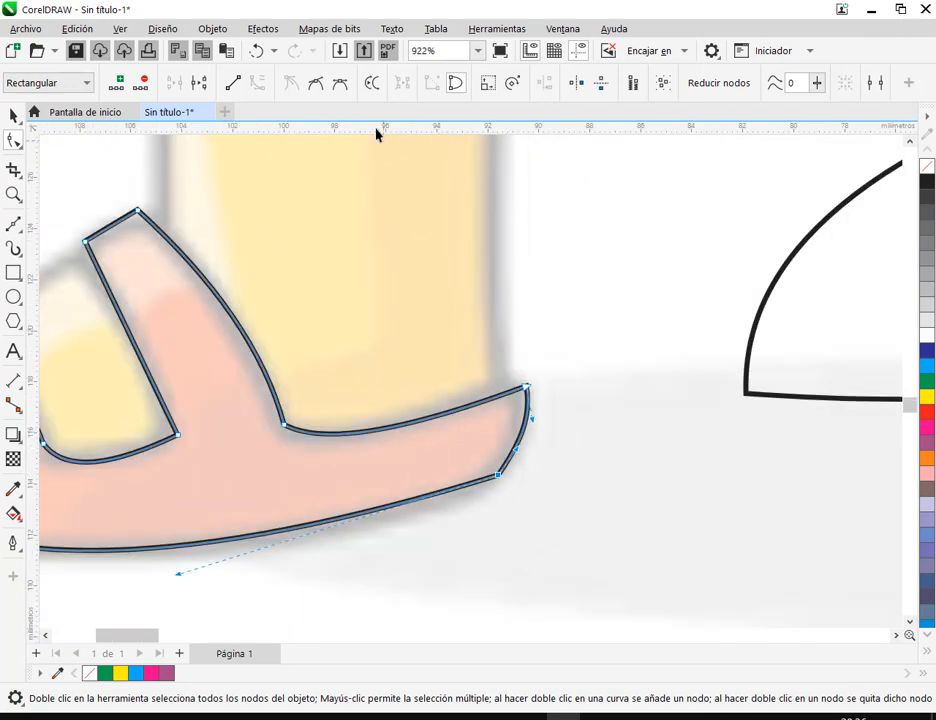
{"action": "left_click", "coordinate": [314, 86]}
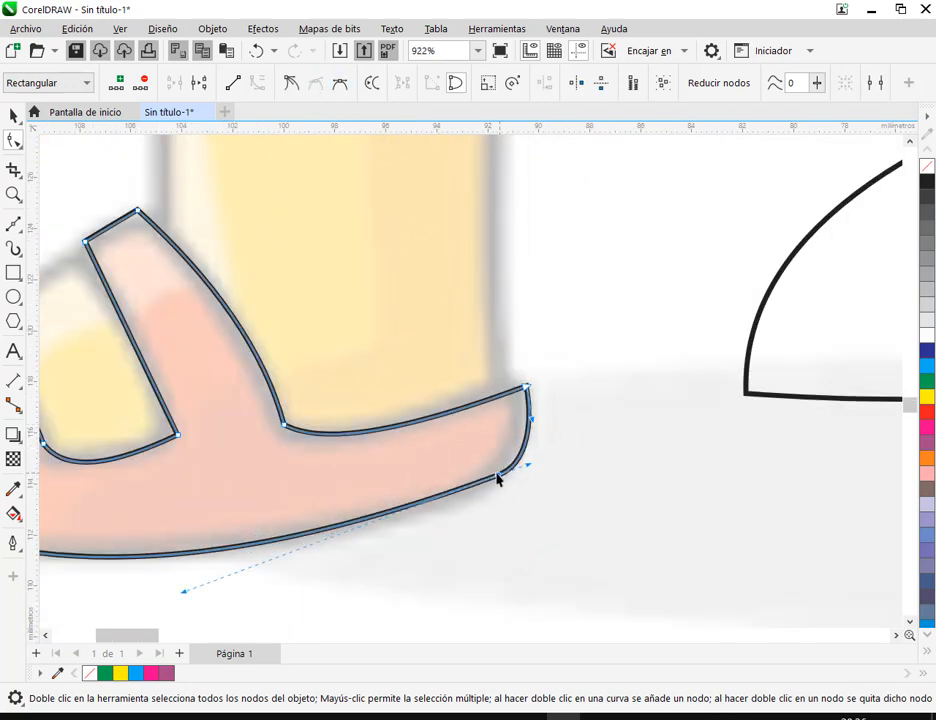
{"action": "mouse_move", "coordinate": [498, 480]}
{"action": "left_mouse_down"}
{"action": "mouse_move", "coordinate": [475, 487]}
{"action": "mouse_move", "coordinate": [508, 478]}
{"action": "left_mouse_up"}
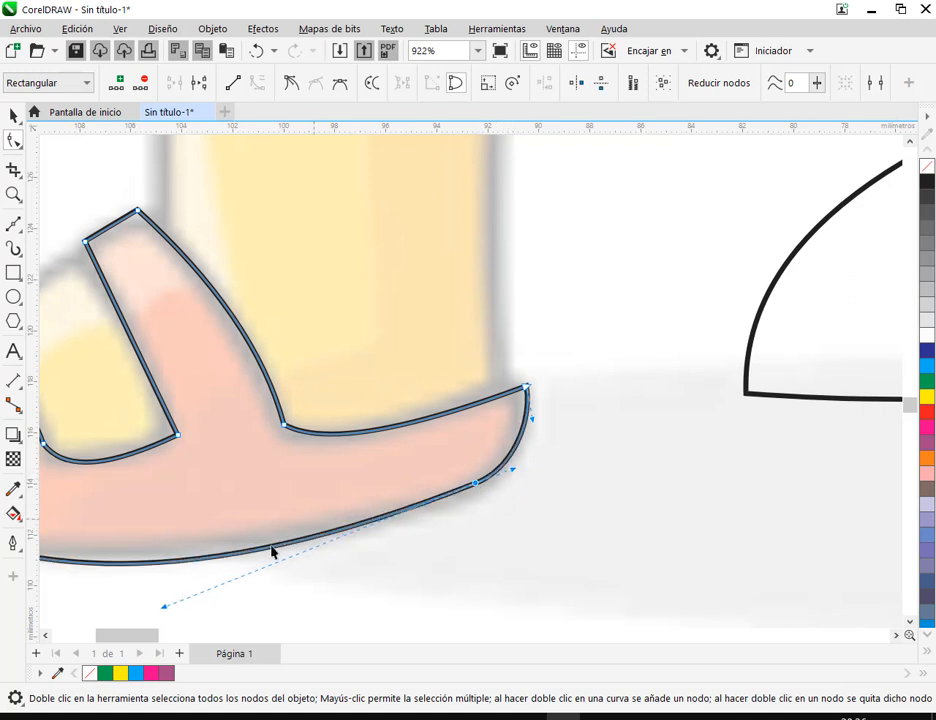
{"action": "left_click_drag", "start_coordinate": [261, 560], "coordinate": [409, 460]}
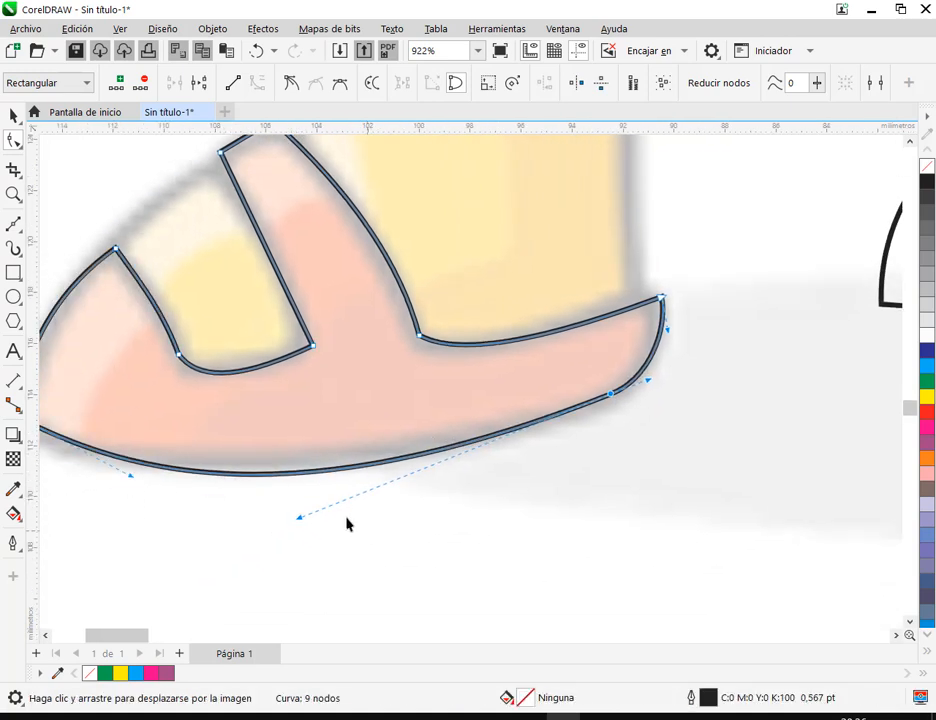
Tighten the sandal's sole curve, then shift the heel's upper node inward and make it smooth to round the heel's back
{"action": "left_click_drag", "start_coordinate": [299, 518], "coordinate": [333, 495]}
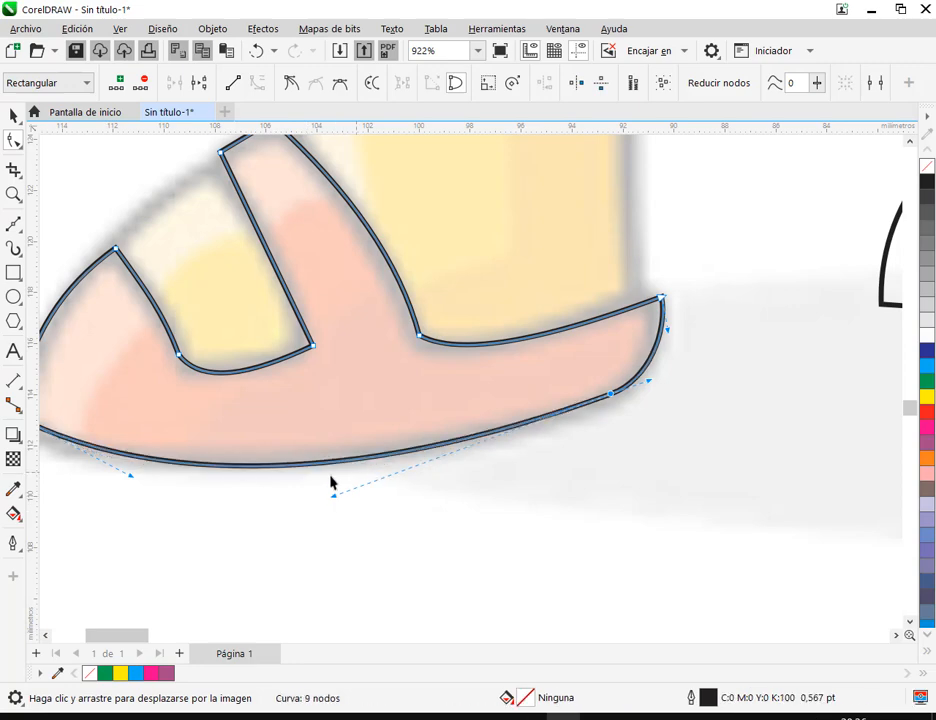
{"action": "left_click_drag", "start_coordinate": [611, 381], "coordinate": [560, 430]}
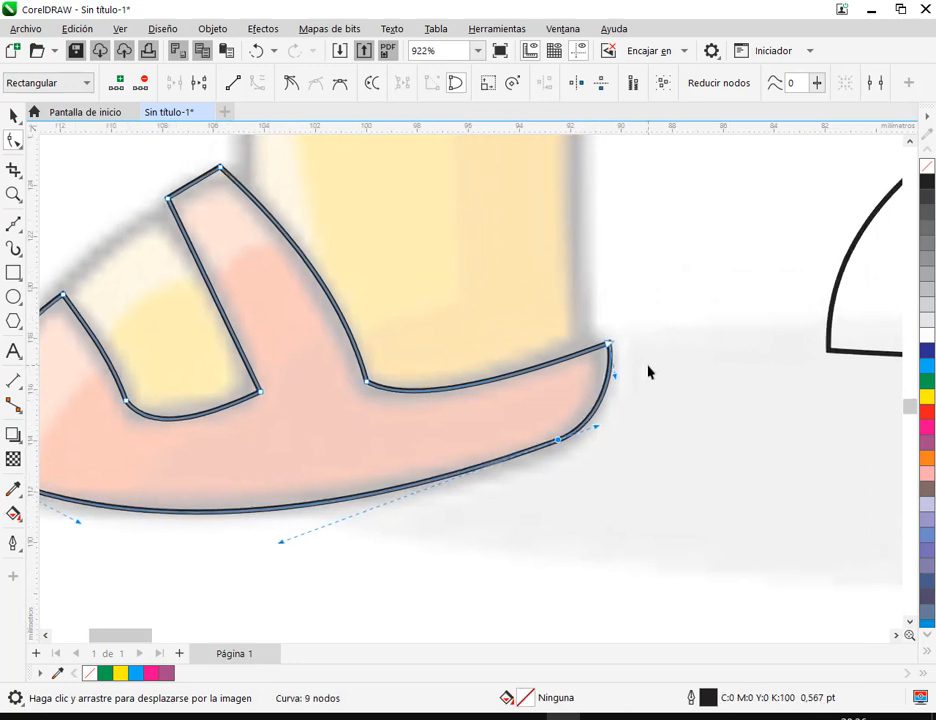
{"action": "scroll", "coordinate": [649, 369], "scroll_direction": "up", "scroll_amount": 1}
{"action": "left_click_drag", "start_coordinate": [606, 345], "coordinate": [581, 343]}
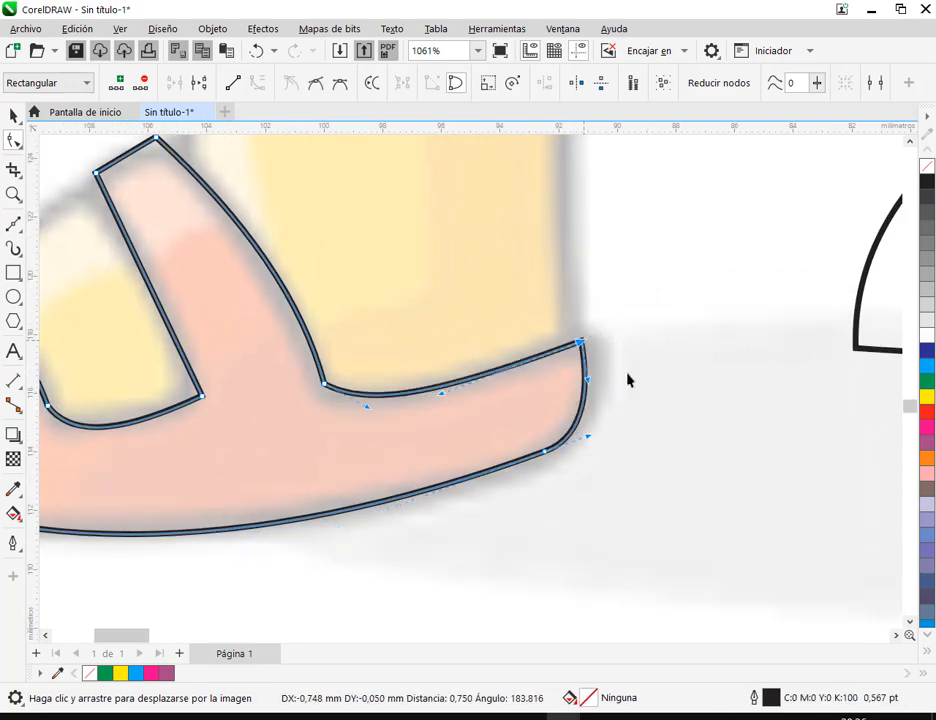
{"action": "left_click", "coordinate": [317, 86]}
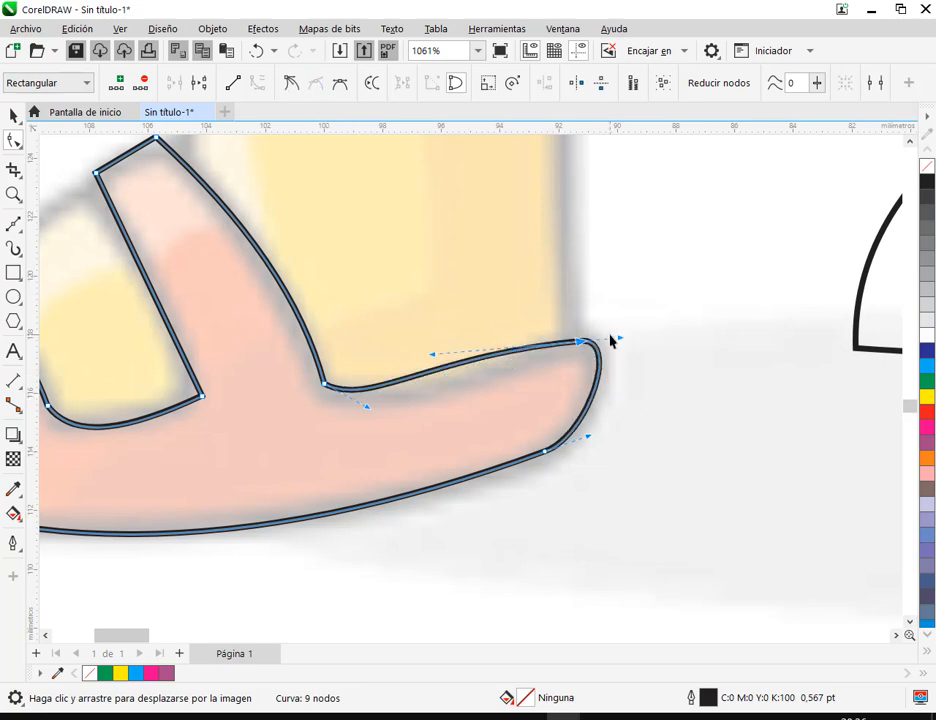
{"action": "left_click_drag", "start_coordinate": [620, 338], "coordinate": [589, 344]}
{"action": "left_click_drag", "start_coordinate": [587, 439], "coordinate": [598, 436]}
Reshape the sandal edge below the leg by adjusting the curve handles at the heel and the strap base
{"action": "left_click", "coordinate": [323, 383]}
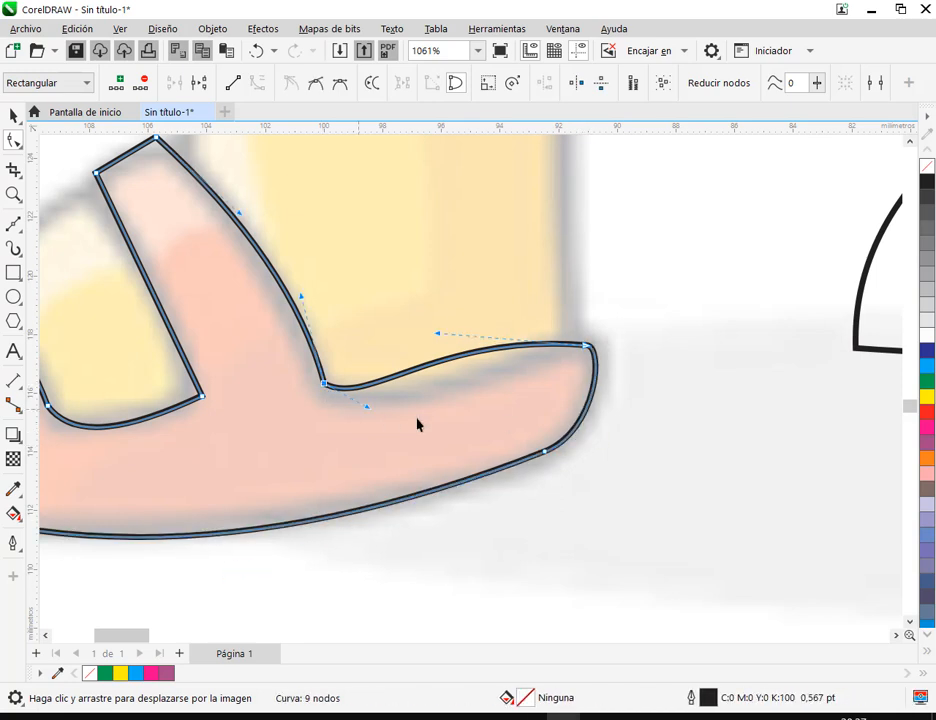
{"action": "left_click_drag", "start_coordinate": [437, 334], "coordinate": [562, 334]}
{"action": "left_click_drag", "start_coordinate": [368, 411], "coordinate": [425, 421]}
Move the opening's rear lower node onto the drawing and bend the strap's toe-side edge along the drawn line
{"action": "left_click_drag", "start_coordinate": [122, 316], "coordinate": [265, 314]}
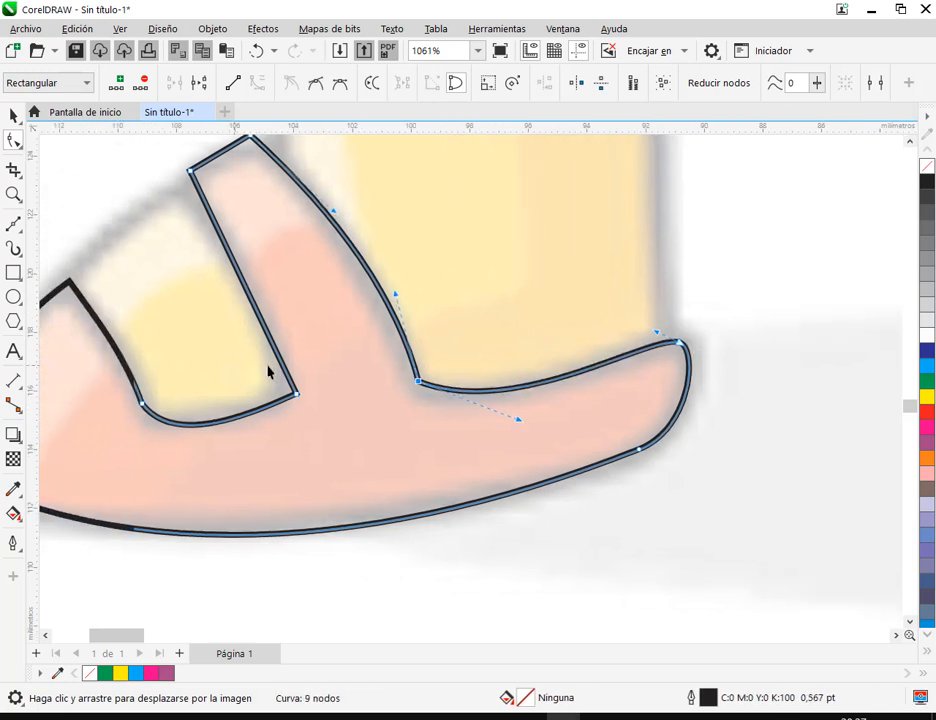
{"action": "left_click_drag", "start_coordinate": [341, 397], "coordinate": [331, 395]}
{"action": "left_click_drag", "start_coordinate": [298, 323], "coordinate": [300, 254]}
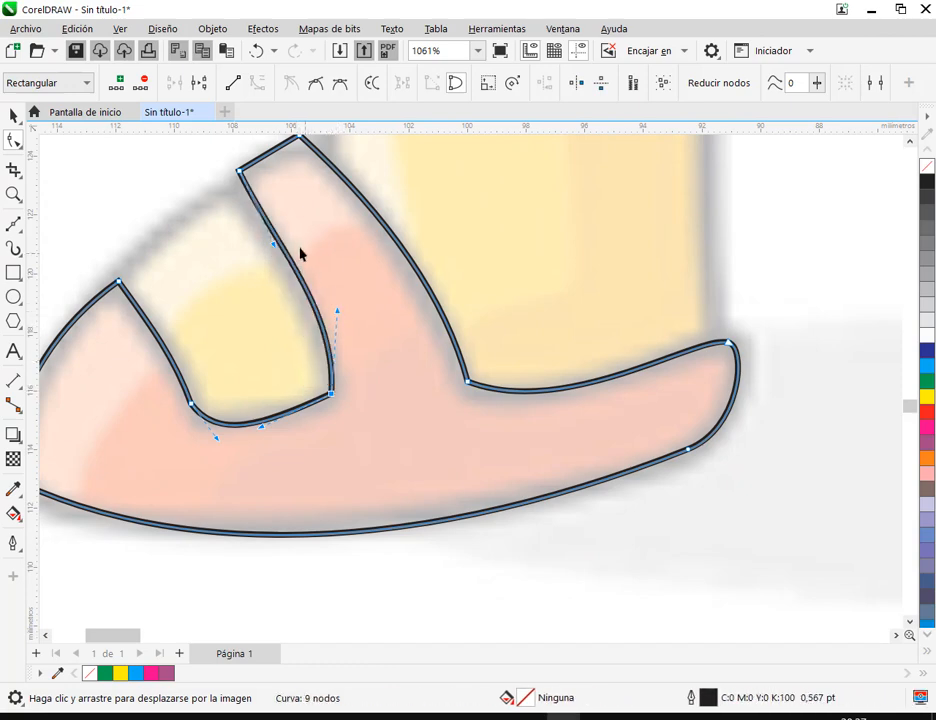
Round the top end of the sandal strap by bending its short edge and moving its two nodes onto the drawing
{"action": "left_click", "coordinate": [240, 172]}
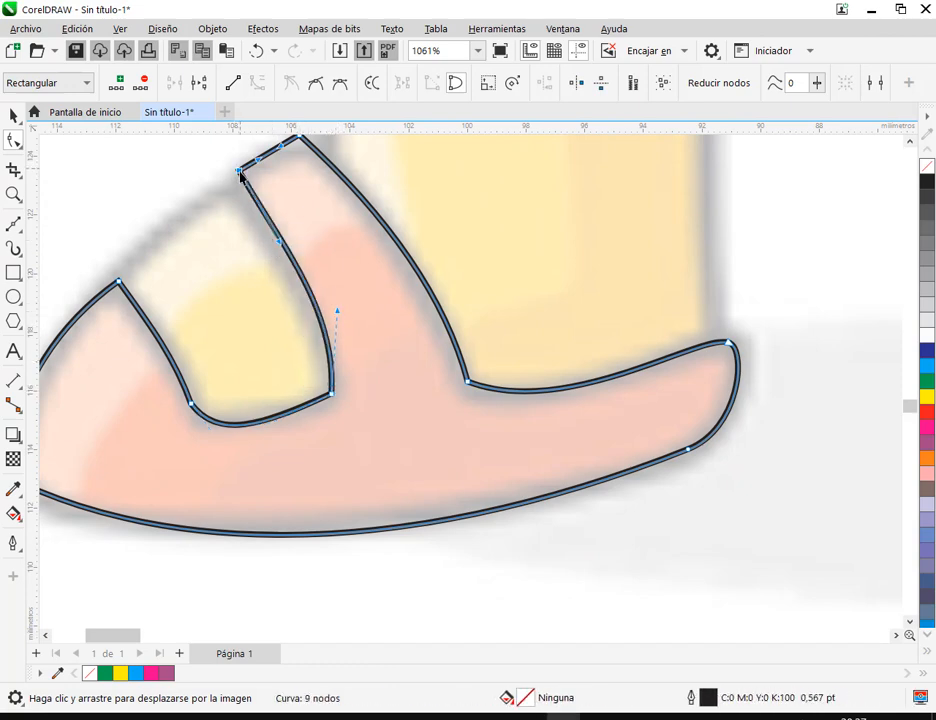
{"action": "scroll", "coordinate": [255, 192], "scroll_direction": "up", "scroll_amount": 2}
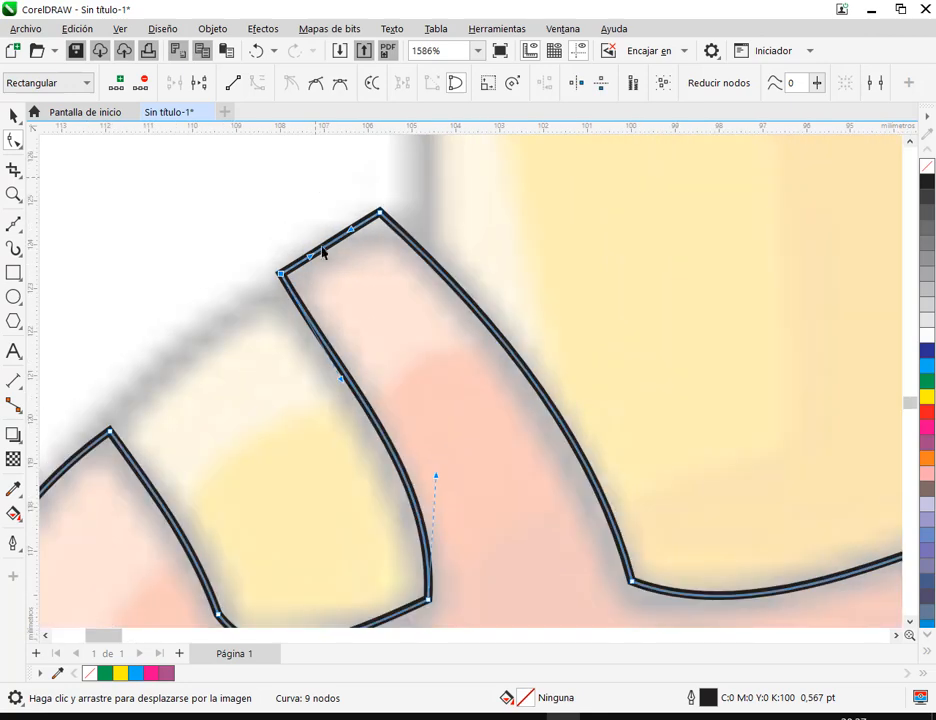
{"action": "left_click_drag", "start_coordinate": [331, 241], "coordinate": [321, 234]}
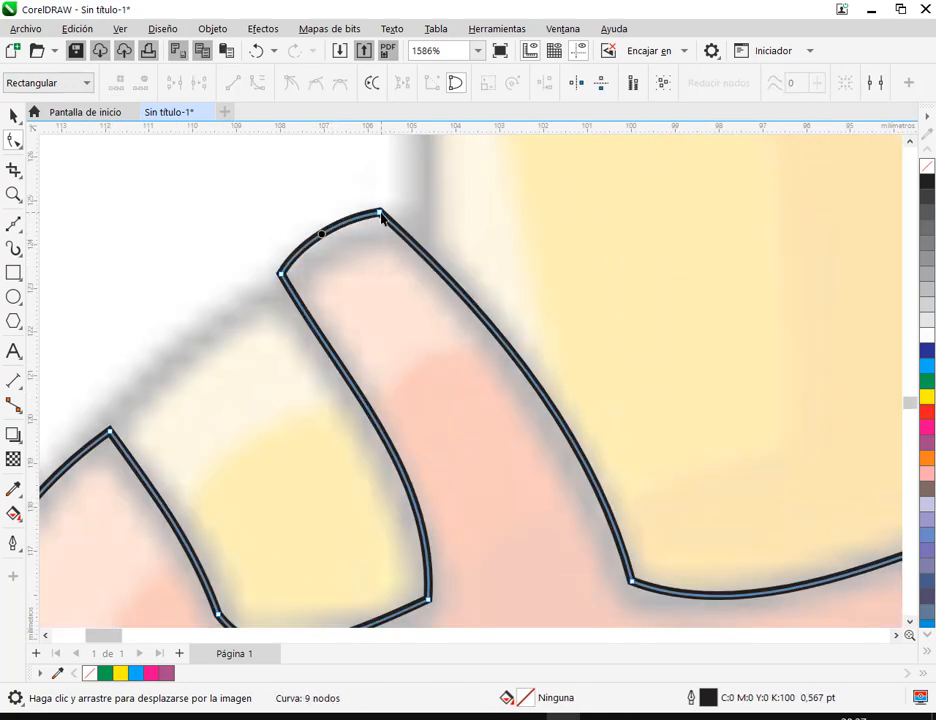
{"action": "left_click_drag", "start_coordinate": [381, 213], "coordinate": [340, 217]}
{"action": "mouse_move", "coordinate": [283, 278]}
{"action": "left_mouse_down"}
{"action": "mouse_move", "coordinate": [309, 261]}
{"action": "mouse_move", "coordinate": [296, 258]}
{"action": "mouse_move", "coordinate": [281, 284]}
{"action": "left_mouse_up"}
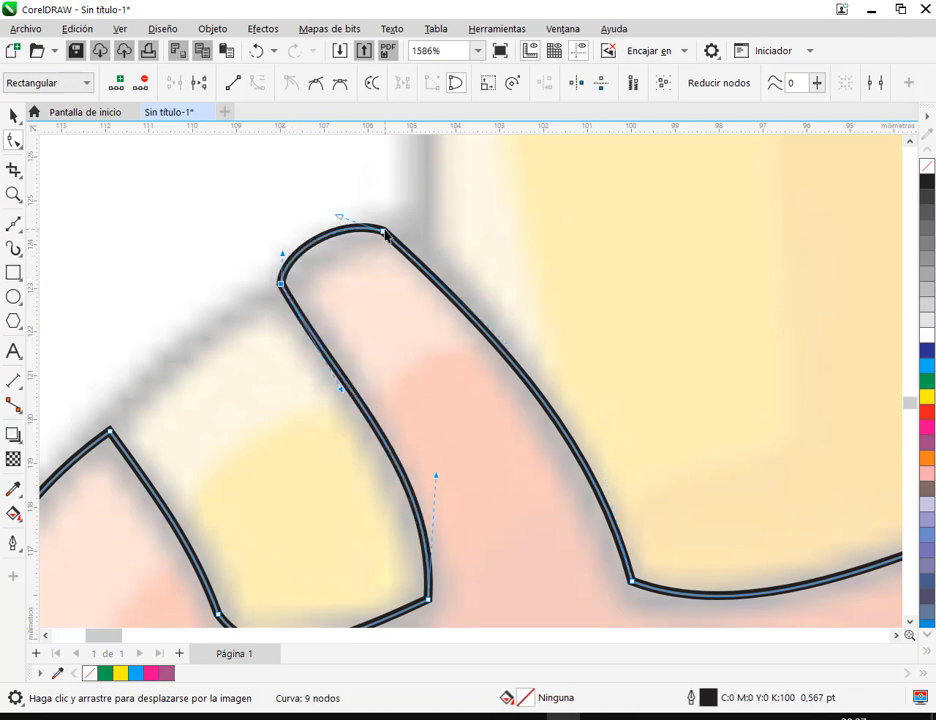
{"action": "left_click", "coordinate": [385, 233]}
{"action": "left_click_drag", "start_coordinate": [507, 345], "coordinate": [508, 314]}
Refine the curve of the opening's lower edge so it follows the drawn sandal
{"action": "scroll", "coordinate": [587, 453], "scroll_direction": "down", "scroll_amount": 4}
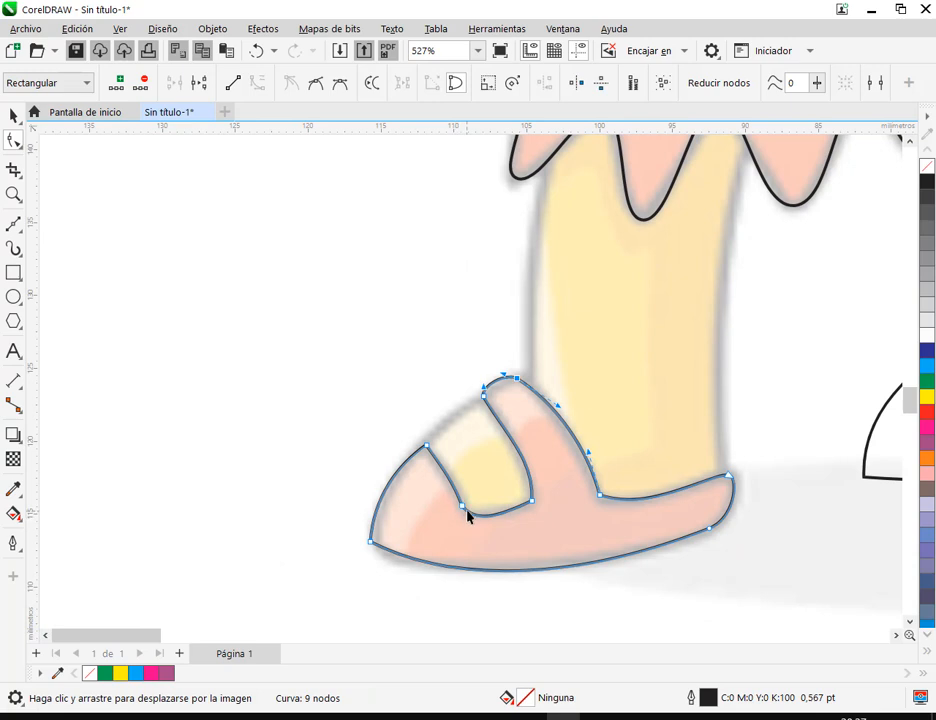
{"action": "scroll", "coordinate": [464, 515], "scroll_direction": "up", "scroll_amount": 2}
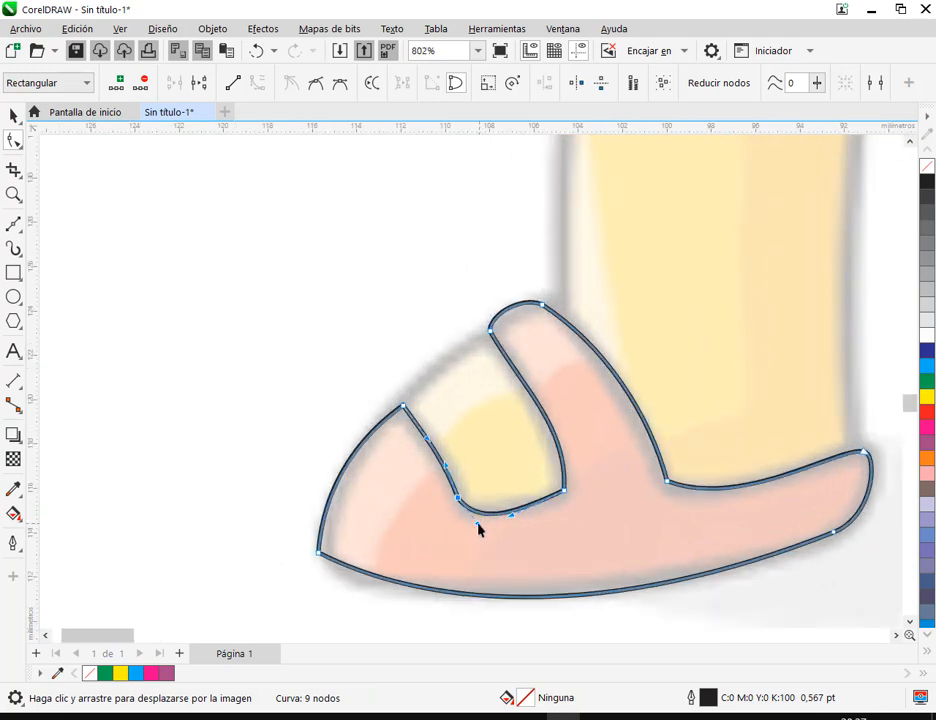
{"action": "left_click_drag", "start_coordinate": [477, 523], "coordinate": [524, 509]}
{"action": "scroll", "coordinate": [570, 504], "scroll_direction": "down", "scroll_amount": 2}
{"action": "left_click_drag", "start_coordinate": [673, 527], "coordinate": [489, 493]}
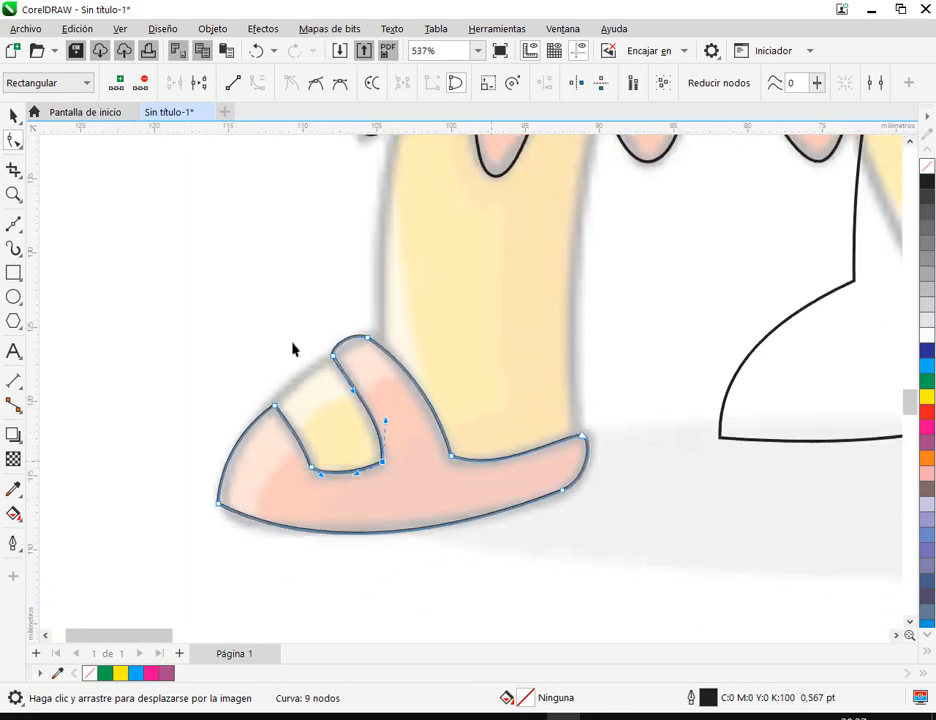
Move the leg outline back over the drawn leg so that its foot meets the sandal
{"action": "left_click", "coordinate": [13, 116]}
{"action": "scroll", "coordinate": [692, 390], "scroll_direction": "down", "scroll_amount": 2}
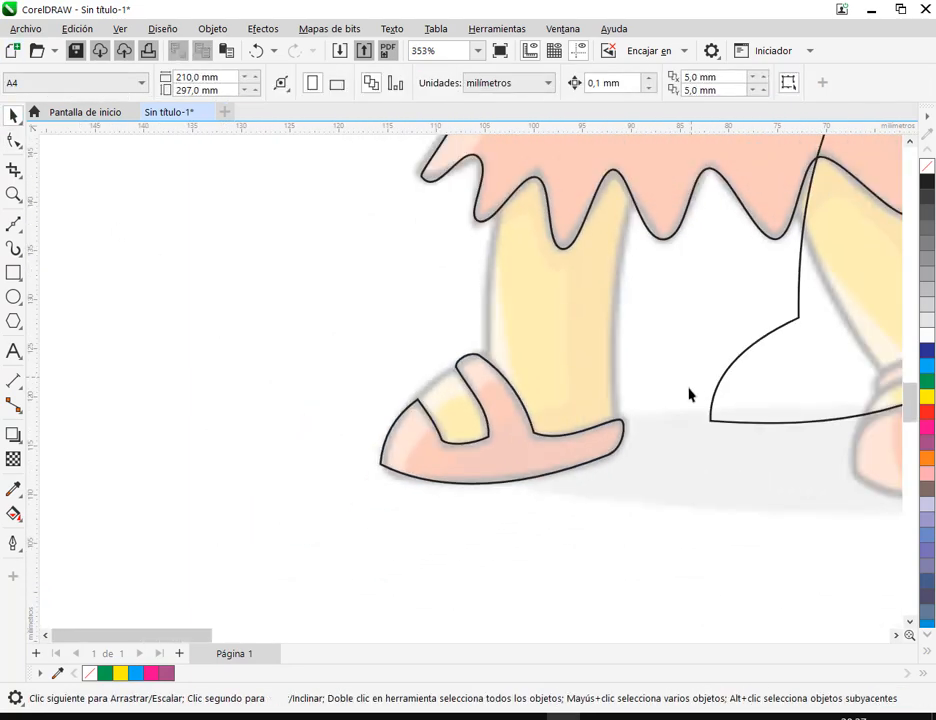
{"action": "left_click", "coordinate": [673, 481]}
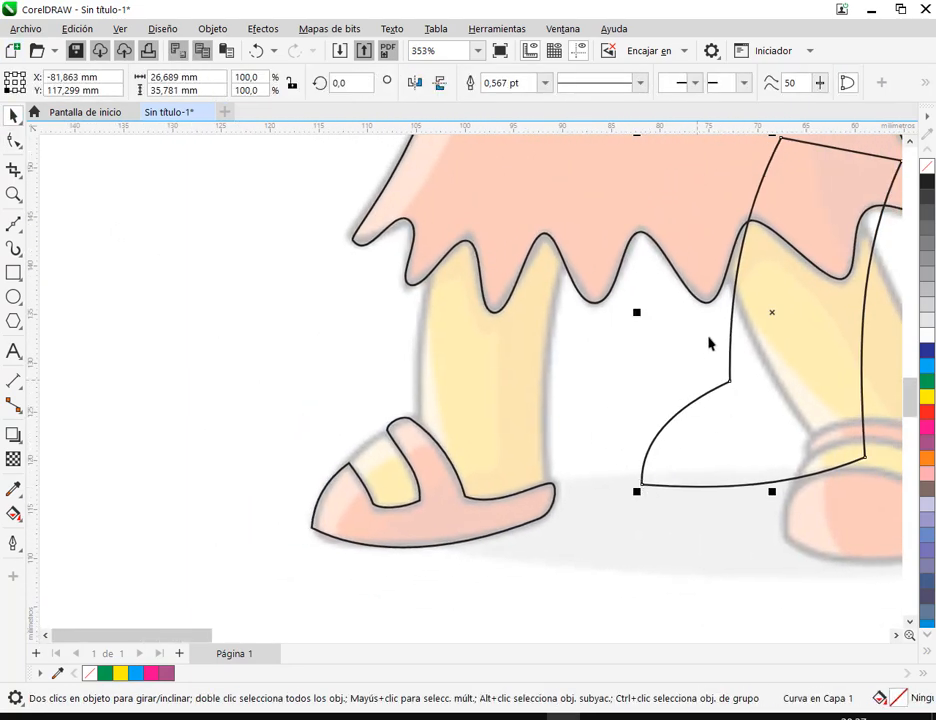
{"action": "left_click_drag", "start_coordinate": [733, 388], "coordinate": [418, 420]}
{"action": "scroll", "coordinate": [343, 335], "scroll_direction": "down", "scroll_amount": 3}
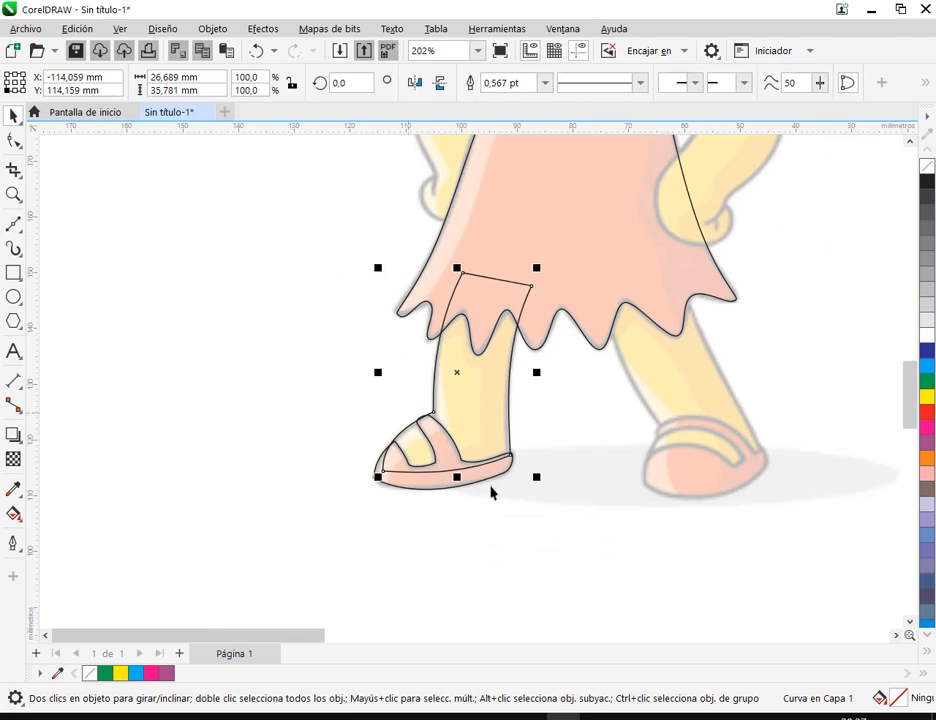
Fill the leg shape with yellow and the sandal with red
{"action": "left_click", "coordinate": [599, 529]}
{"action": "left_click", "coordinate": [488, 411]}
{"action": "left_click", "coordinate": [927, 397]}
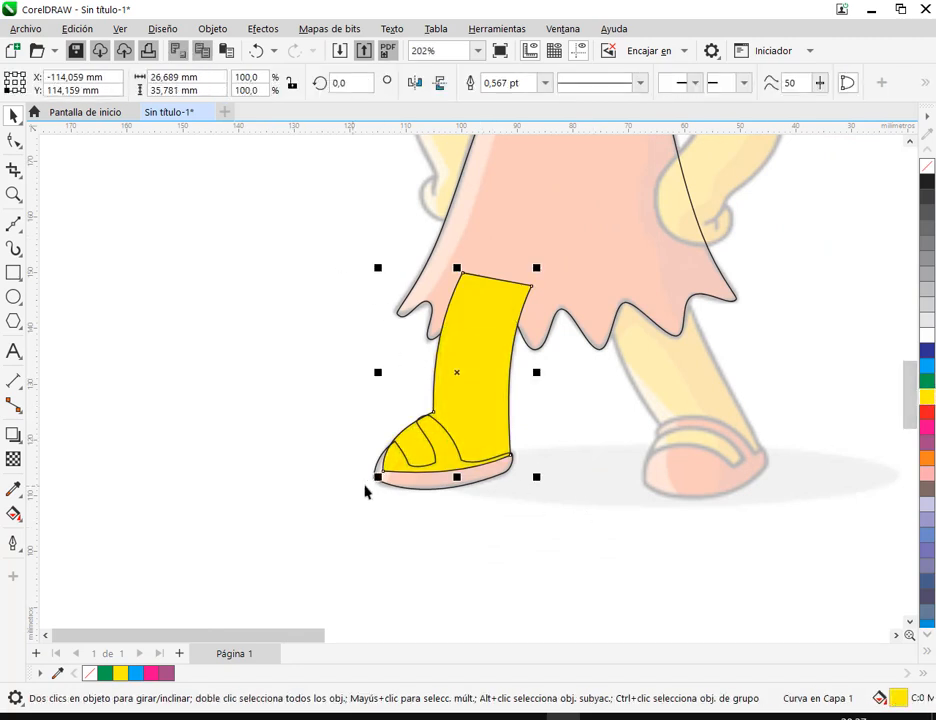
{"action": "left_click", "coordinate": [450, 490]}
{"action": "left_click", "coordinate": [925, 413]}
{"action": "left_click", "coordinate": [491, 508]}
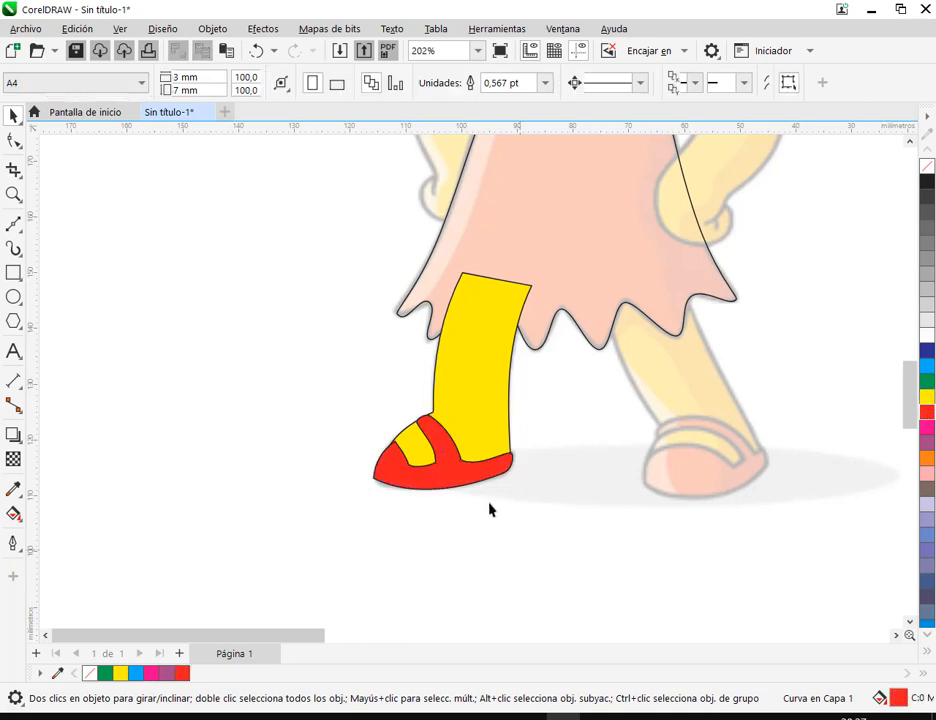
Fill the skirt shape with red
{"action": "left_click_drag", "start_coordinate": [526, 478], "coordinate": [440, 590]}
{"action": "left_click", "coordinate": [502, 362]}
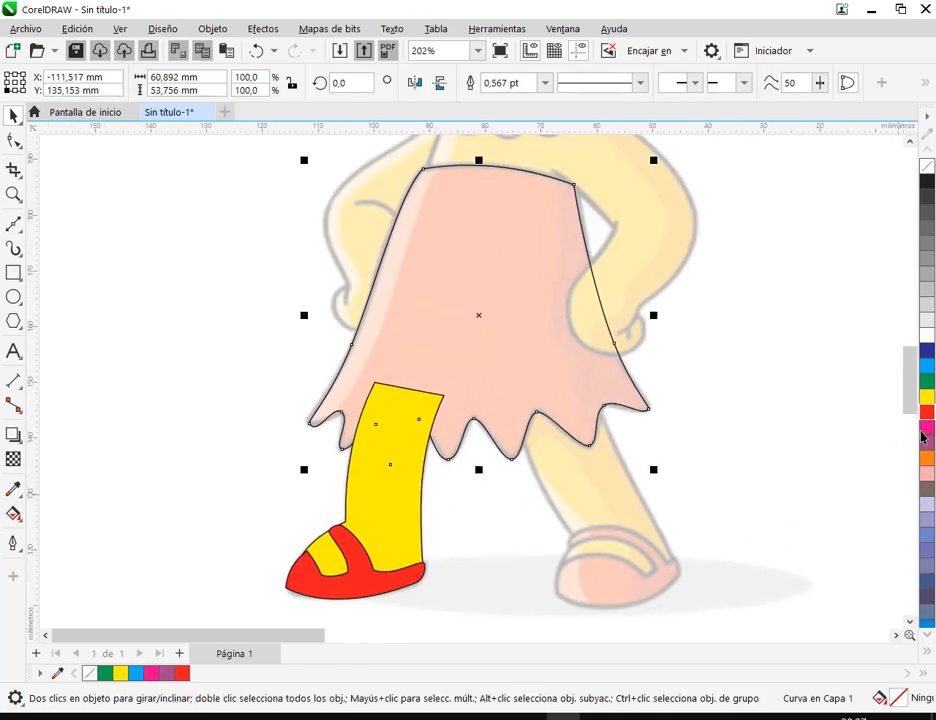
{"action": "left_click", "coordinate": [927, 412]}
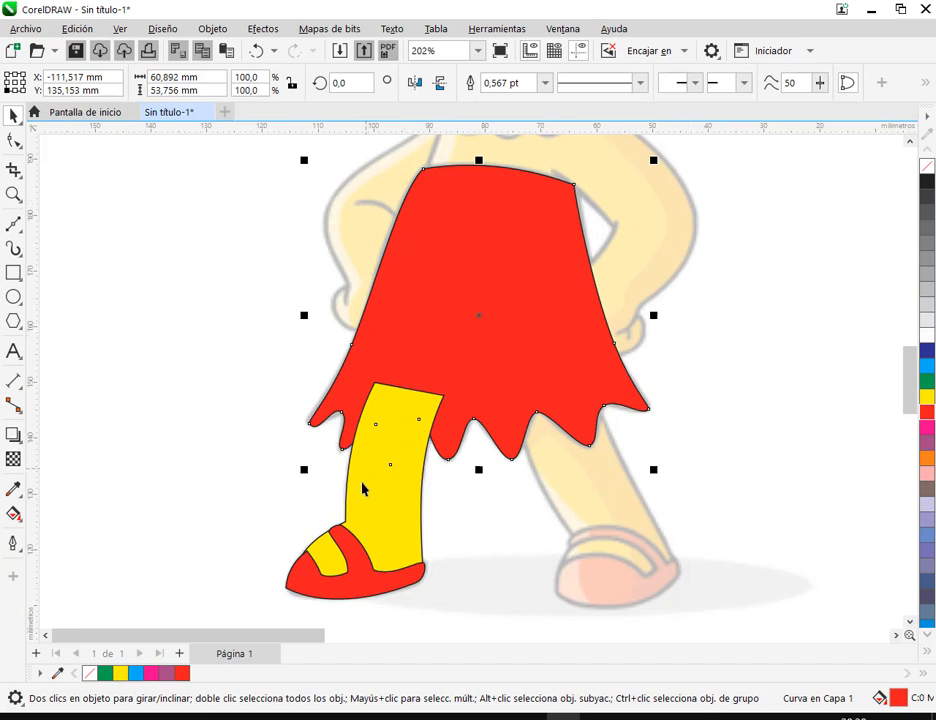
Reorder the skirt so it lies in front of the yellow leg
{"action": "right_click", "coordinate": [447, 340]}
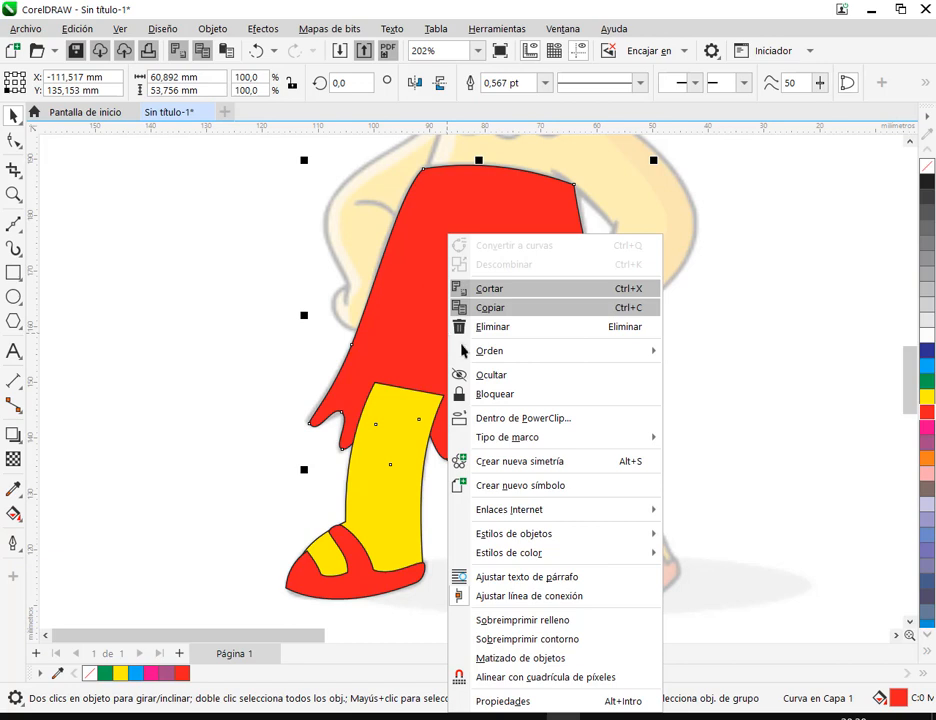
{"action": "mouse_move", "coordinate": [490, 357]}
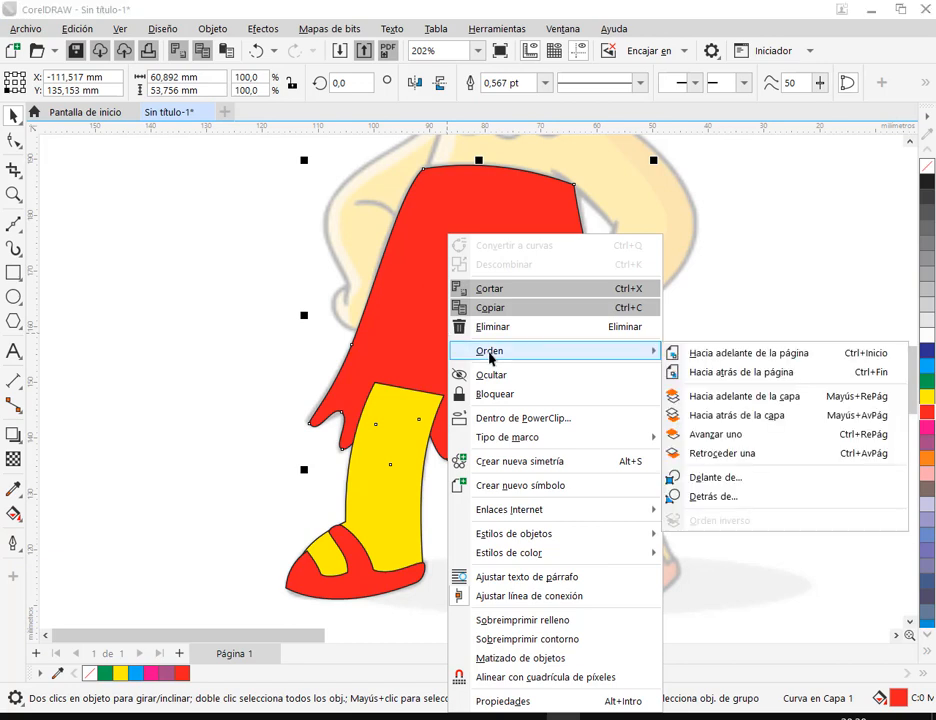
{"action": "left_click", "coordinate": [730, 486]}
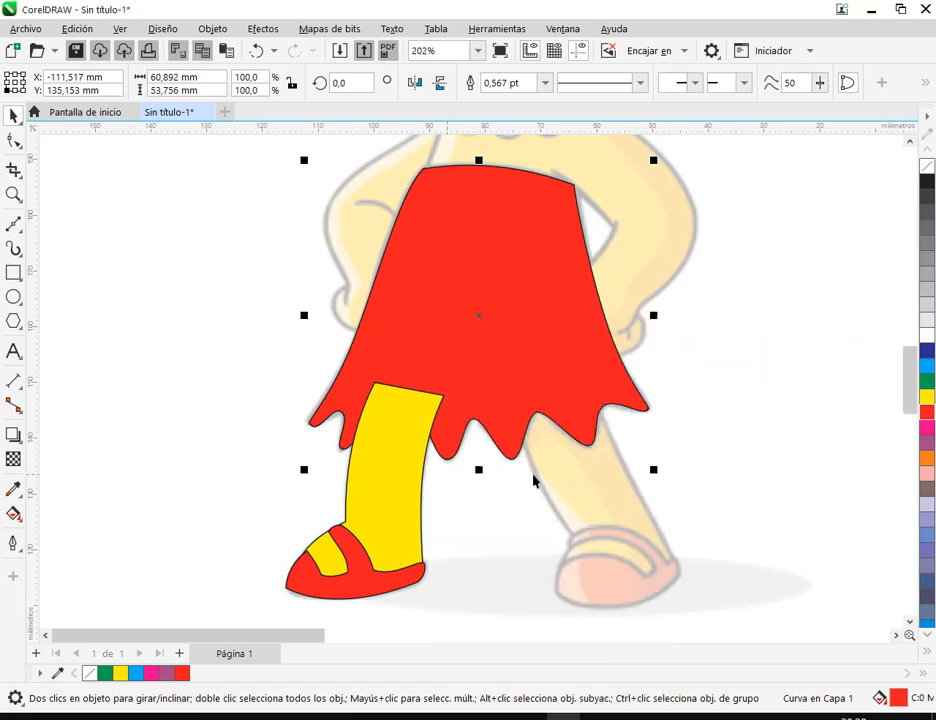
{"action": "left_click", "coordinate": [383, 503]}
{"action": "left_click", "coordinate": [790, 463]}
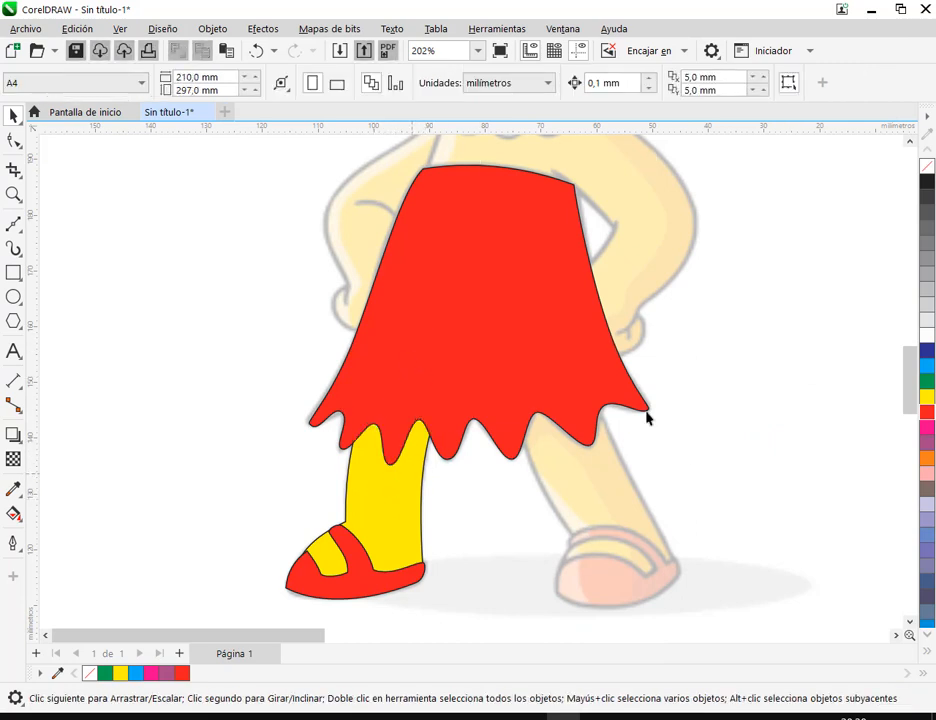
Move the sandal's upper toe node and the strap's two top nodes onto the edge of the foot outline
{"action": "scroll", "coordinate": [313, 495], "scroll_direction": "up", "scroll_amount": 3}
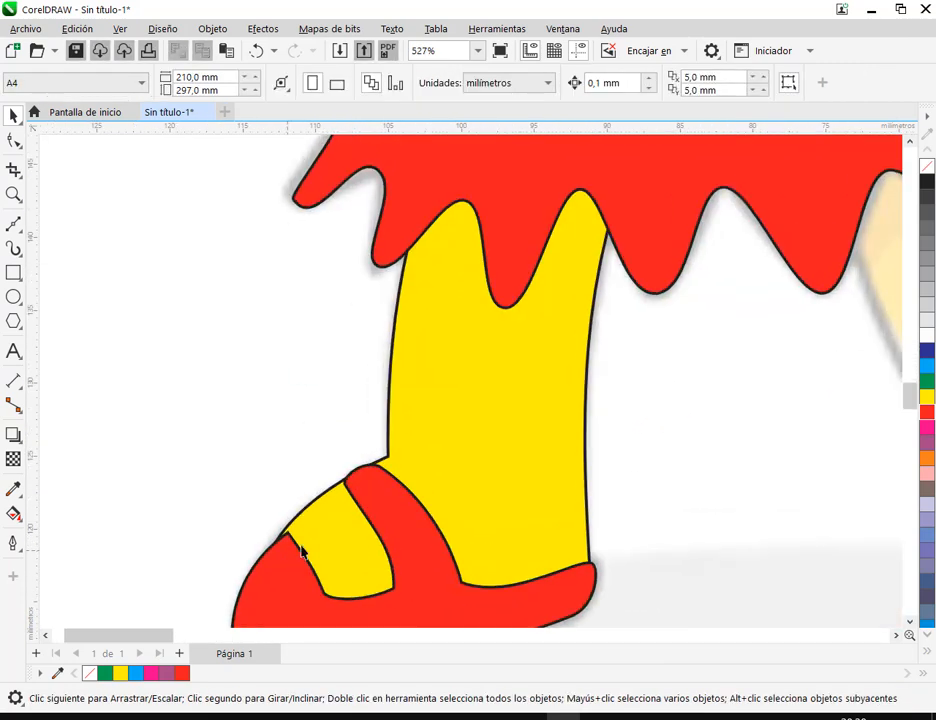
{"action": "scroll", "coordinate": [400, 487], "scroll_direction": "down", "scroll_amount": 3}
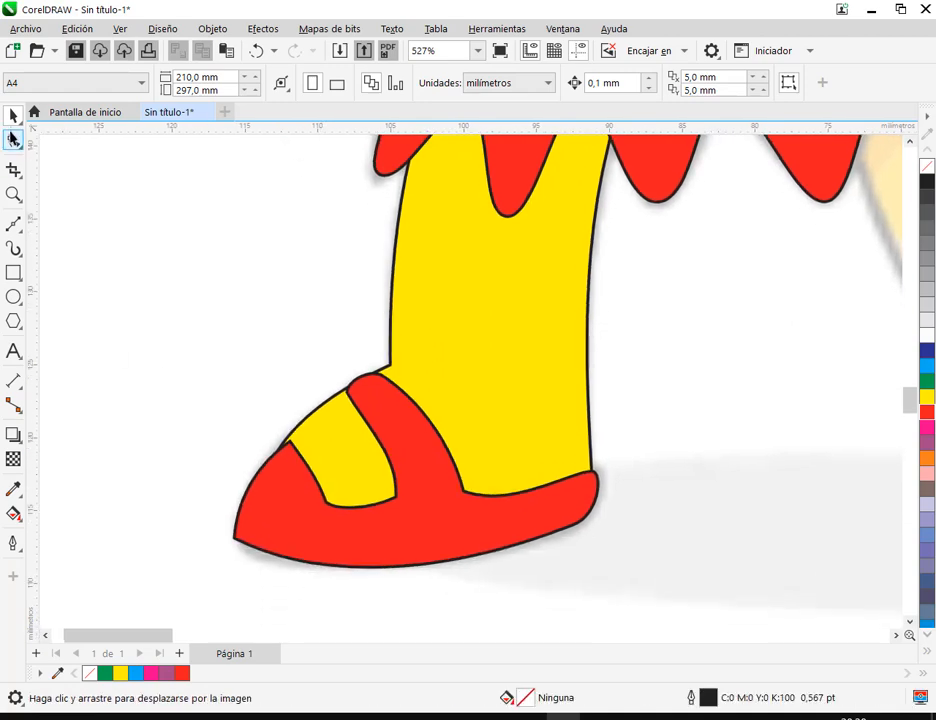
{"action": "left_click", "coordinate": [14, 139]}
{"action": "left_click", "coordinate": [285, 492]}
{"action": "scroll", "coordinate": [287, 445], "scroll_direction": "up", "scroll_amount": 3}
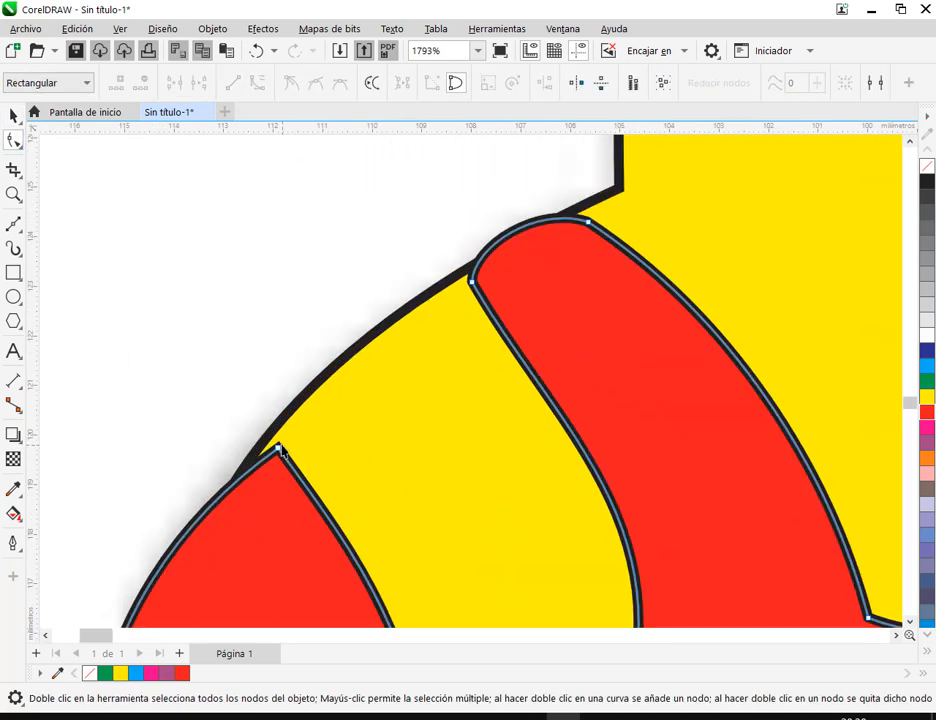
{"action": "scroll", "coordinate": [272, 450], "scroll_direction": "down", "scroll_amount": 2}
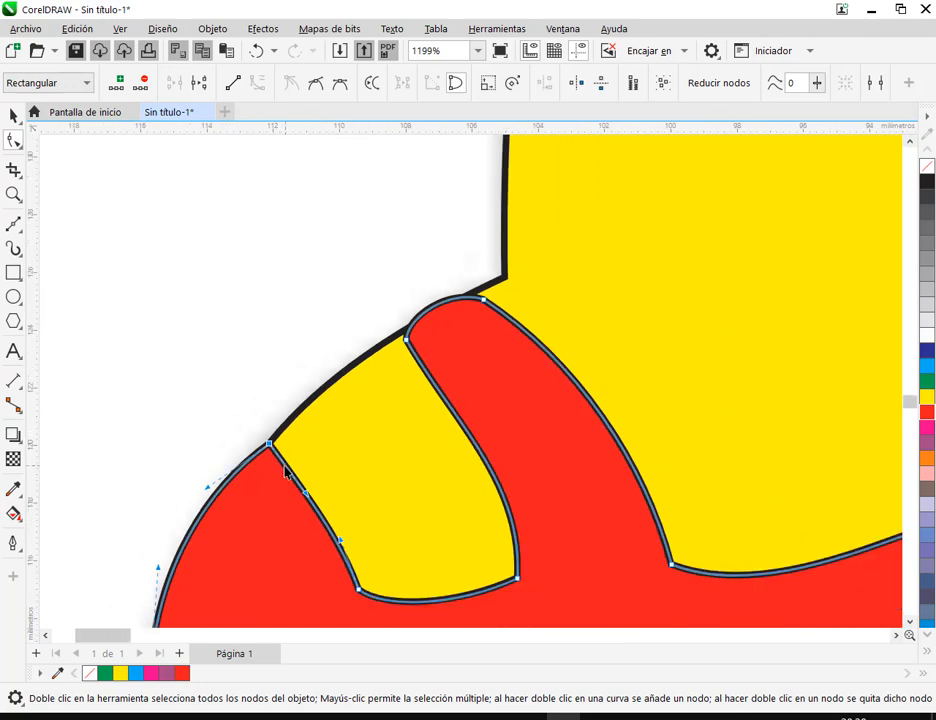
{"action": "scroll", "coordinate": [424, 348], "scroll_direction": "up", "scroll_amount": 2}
{"action": "left_click", "coordinate": [429, 330]}
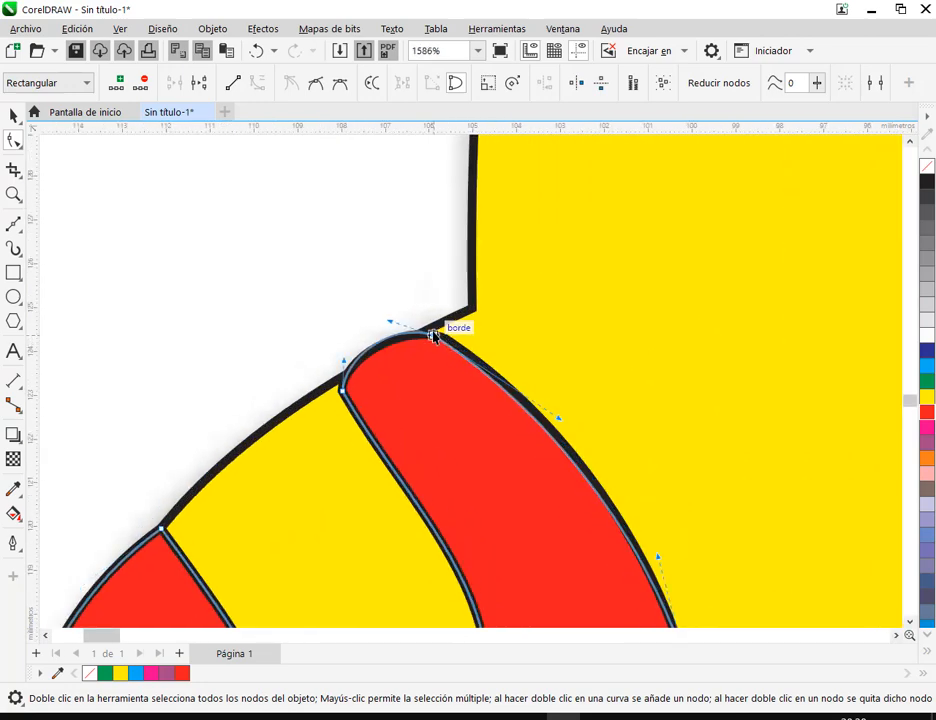
{"action": "left_click_drag", "start_coordinate": [430, 330], "coordinate": [429, 329]}
{"action": "left_click_drag", "start_coordinate": [341, 391], "coordinate": [336, 380]}
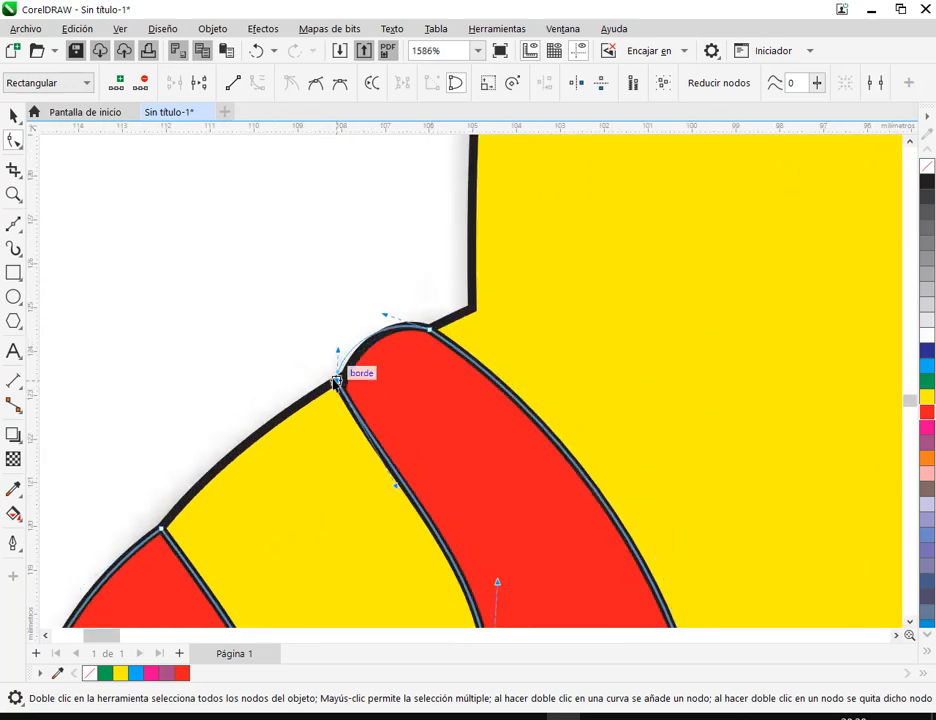
{"action": "left_click", "coordinate": [13, 116]}
{"action": "left_click", "coordinate": [122, 246]}
Round the sandal's toe tip by adjusting the curve handles of its lower front node
{"action": "scroll", "coordinate": [368, 320], "scroll_direction": "down", "scroll_amount": 4}
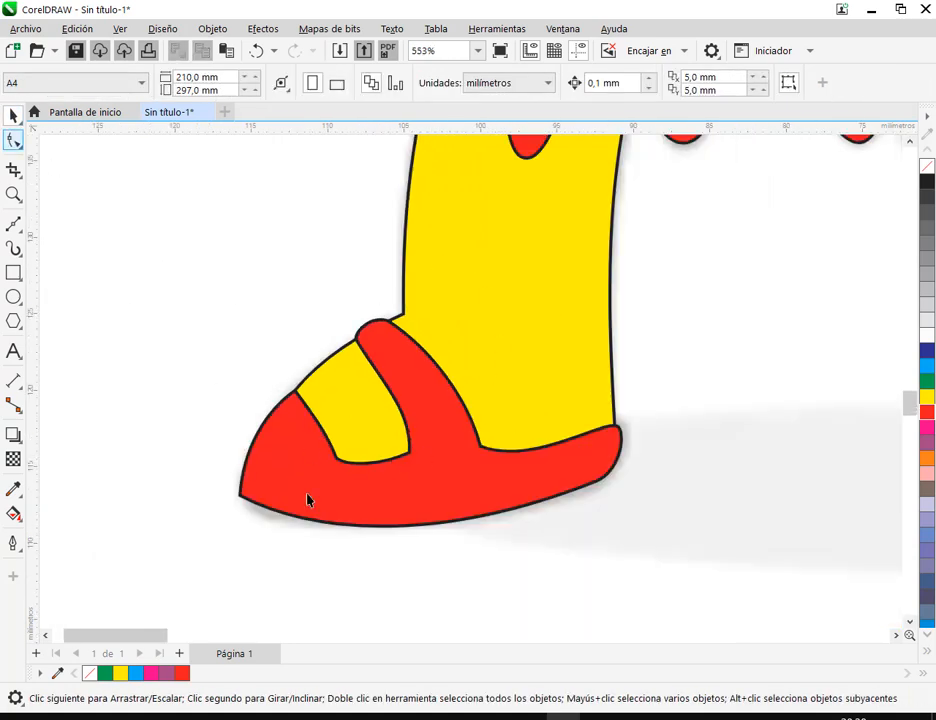
{"action": "key", "text": "F10"}
{"action": "left_click", "coordinate": [340, 470]}
{"action": "left_click", "coordinate": [239, 495]}
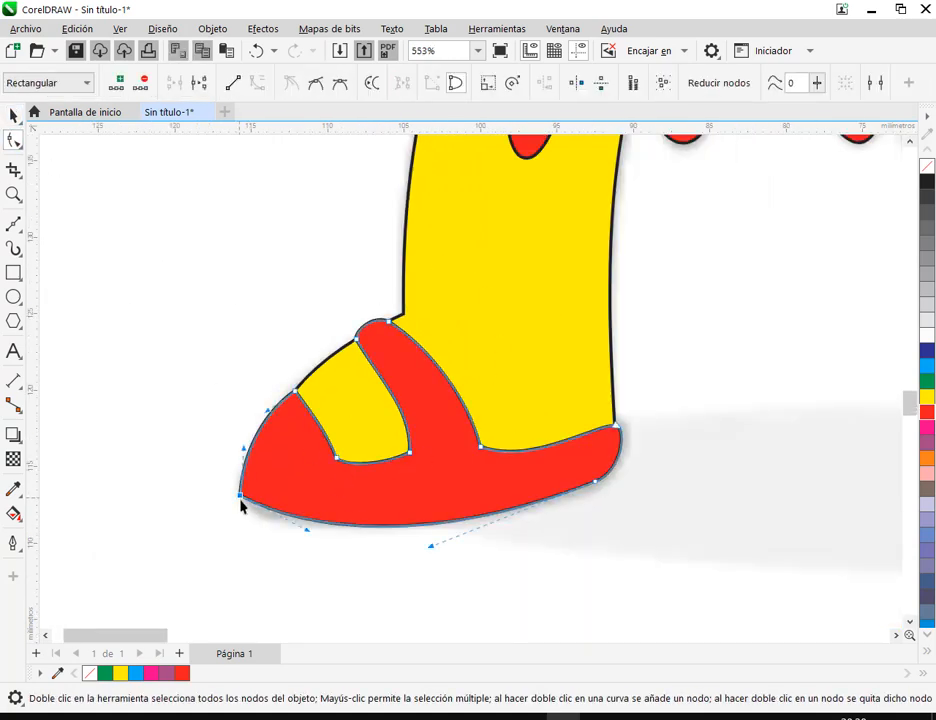
{"action": "scroll", "coordinate": [298, 543], "scroll_direction": "up", "scroll_amount": 2}
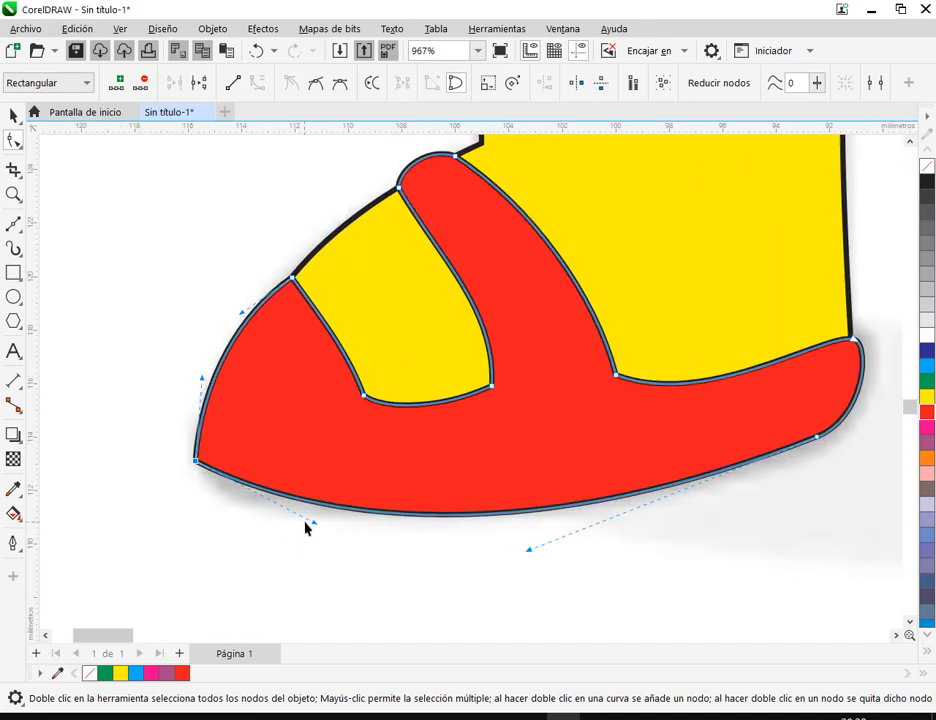
{"action": "left_click_drag", "start_coordinate": [312, 526], "coordinate": [222, 508]}
{"action": "left_click_drag", "start_coordinate": [203, 384], "coordinate": [190, 386]}
{"action": "left_click", "coordinate": [12, 115]}
{"action": "left_click", "coordinate": [99, 222]}
{"action": "scroll", "coordinate": [601, 317], "scroll_direction": "down", "scroll_amount": 5}
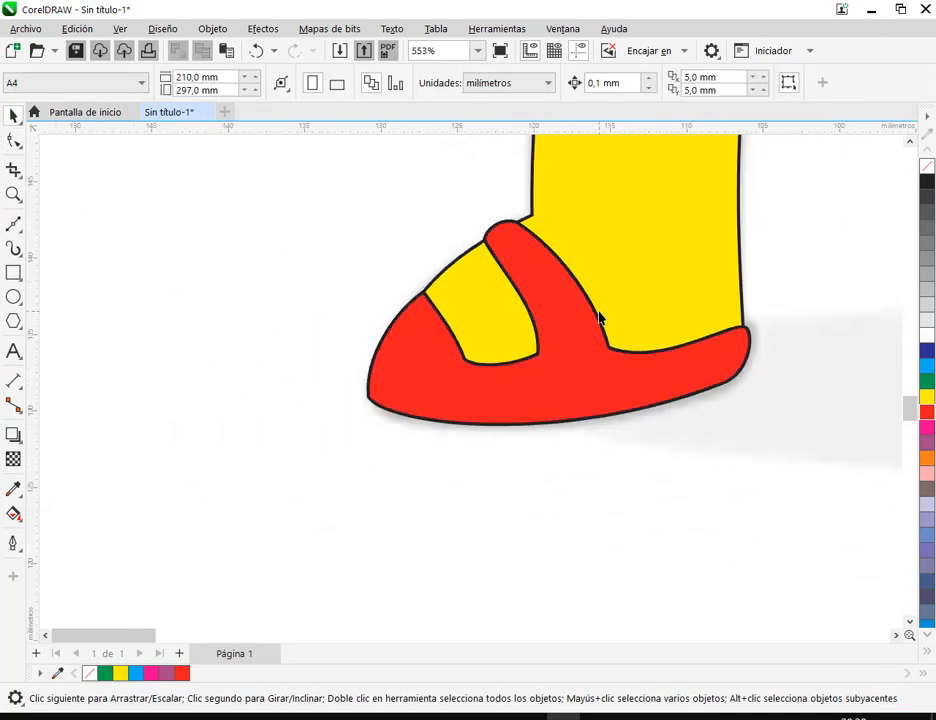
{"action": "left_click_drag", "start_coordinate": [695, 294], "coordinate": [499, 467]}
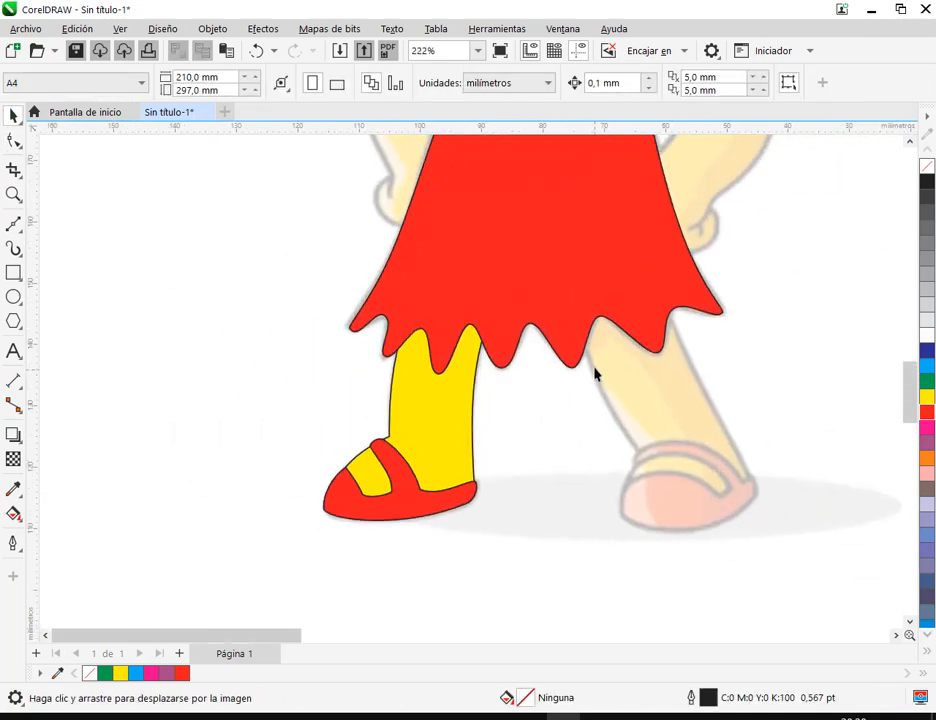
{"action": "scroll", "coordinate": [596, 369], "scroll_direction": "down", "scroll_amount": 2}
{"action": "left_click_drag", "start_coordinate": [608, 300], "coordinate": [482, 432]}
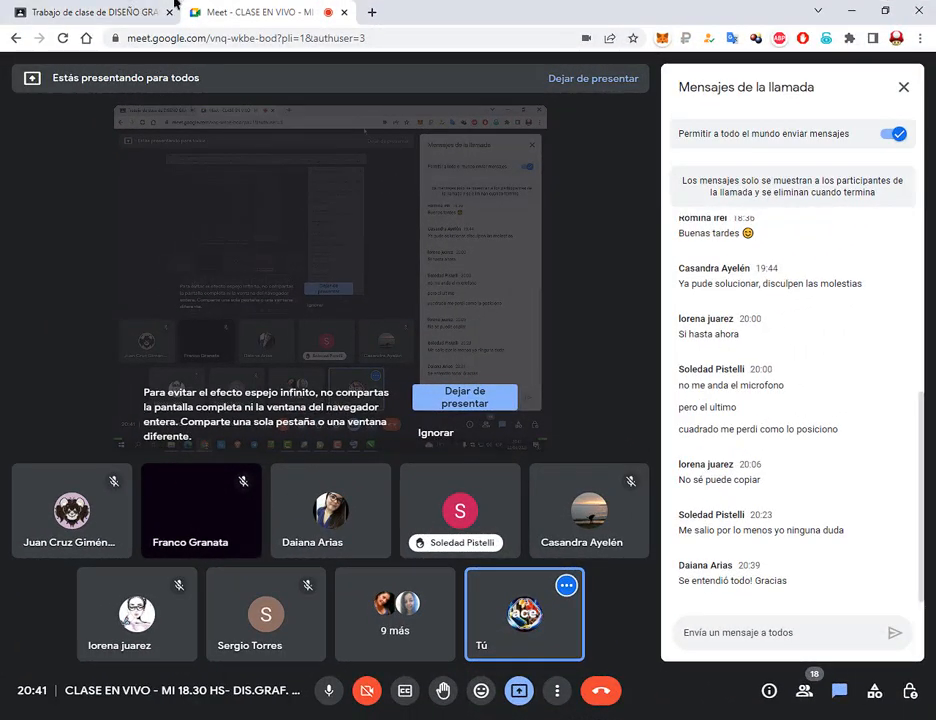
Switch to Google Classroom in Chrome, reload the classwork page and open the Clase 2 Drive folder attached to the Tarea assignment
{"action": "left_click", "coordinate": [104, 7]}
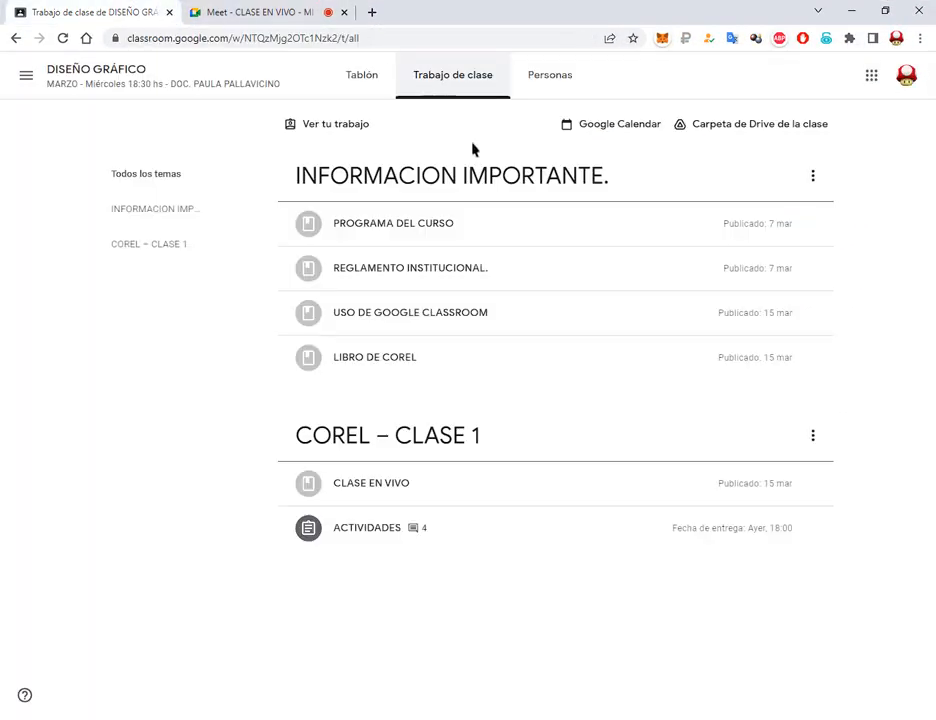
{"action": "left_click", "coordinate": [64, 38]}
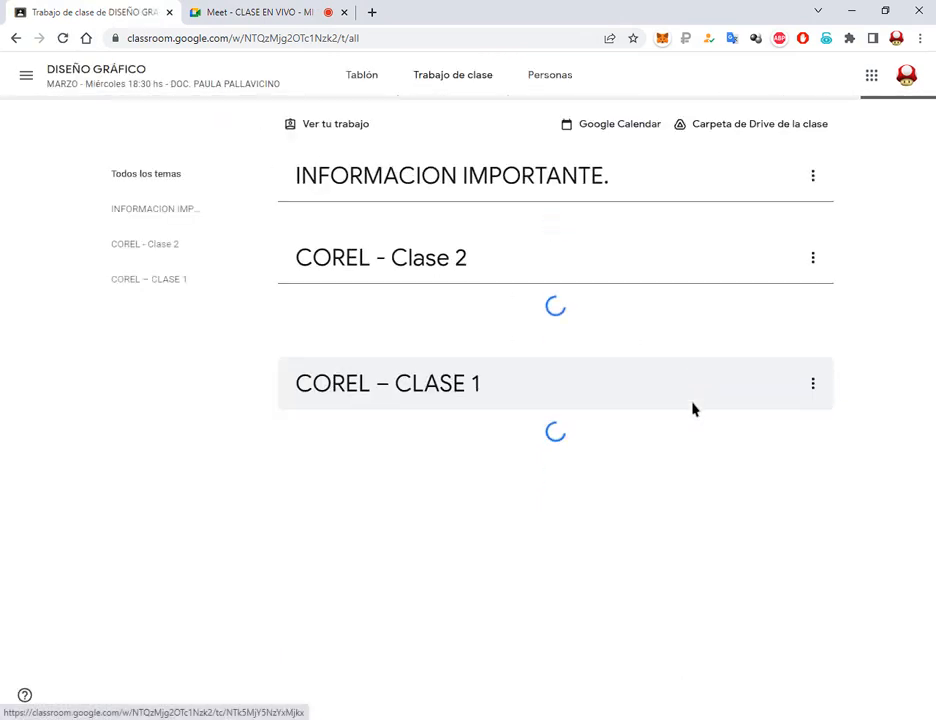
{"action": "left_click", "coordinate": [350, 487]}
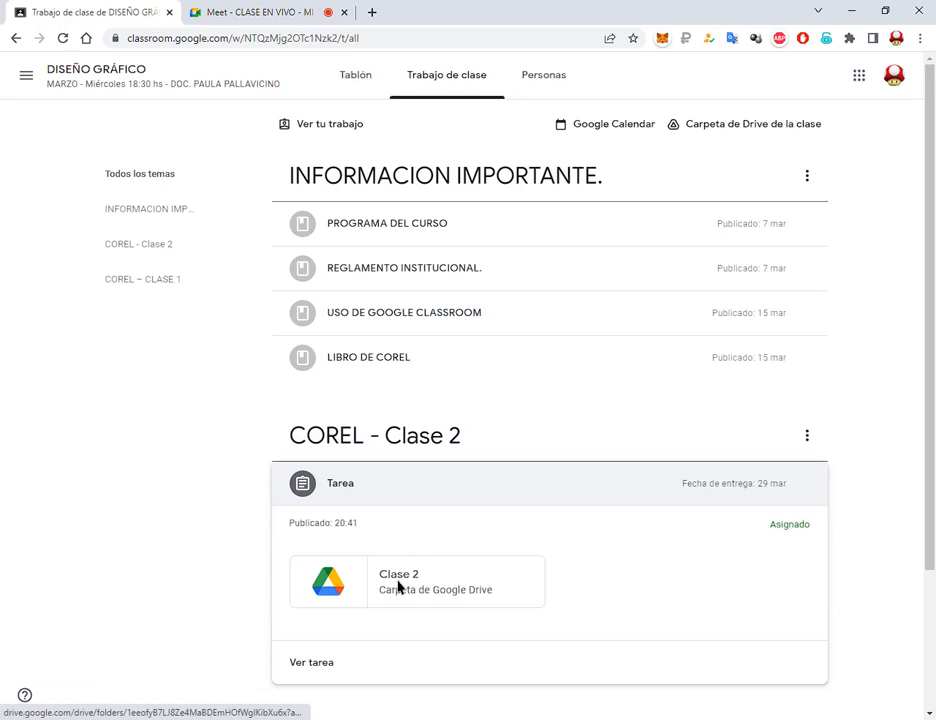
{"action": "left_click", "coordinate": [400, 588]}
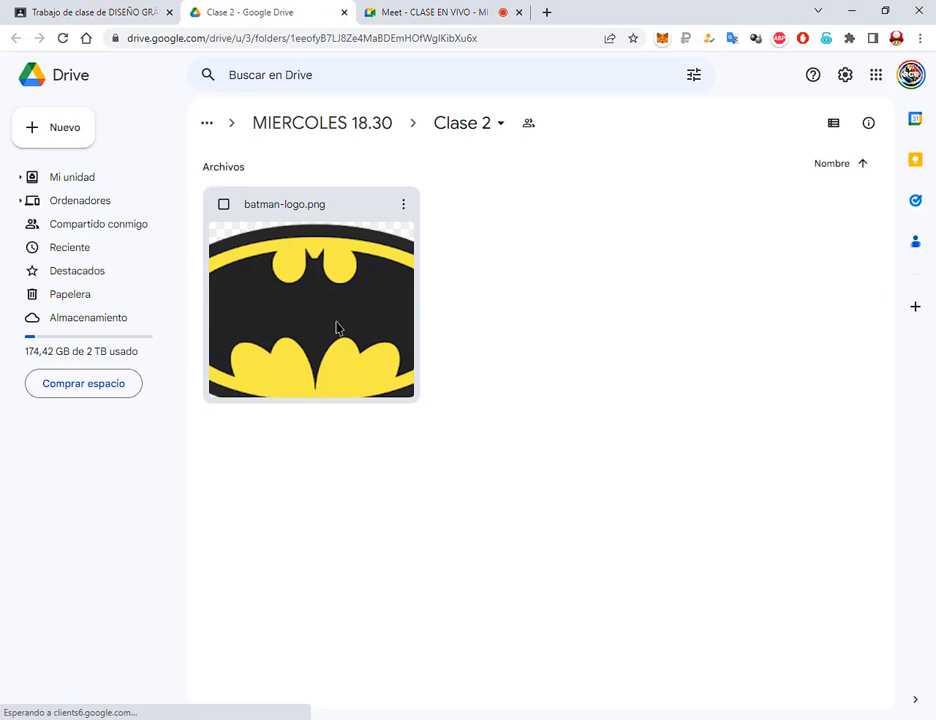
Download batman-logo.png from the Clase 2 folder
{"action": "right_click", "coordinate": [337, 327]}
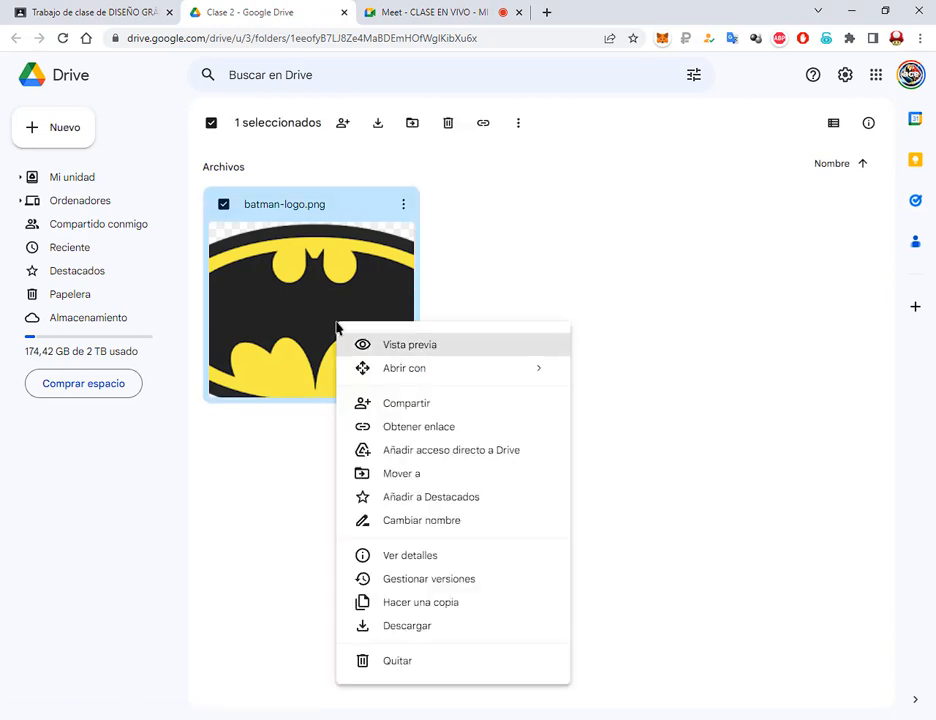
{"action": "left_click", "coordinate": [398, 632]}
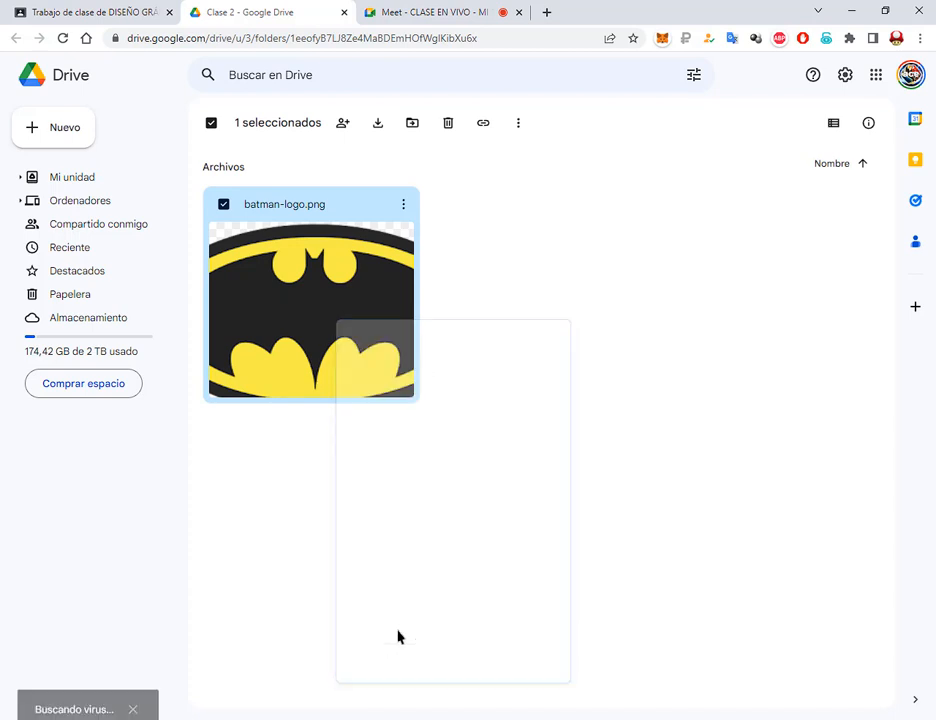
{"action": "left_click", "coordinate": [536, 416]}
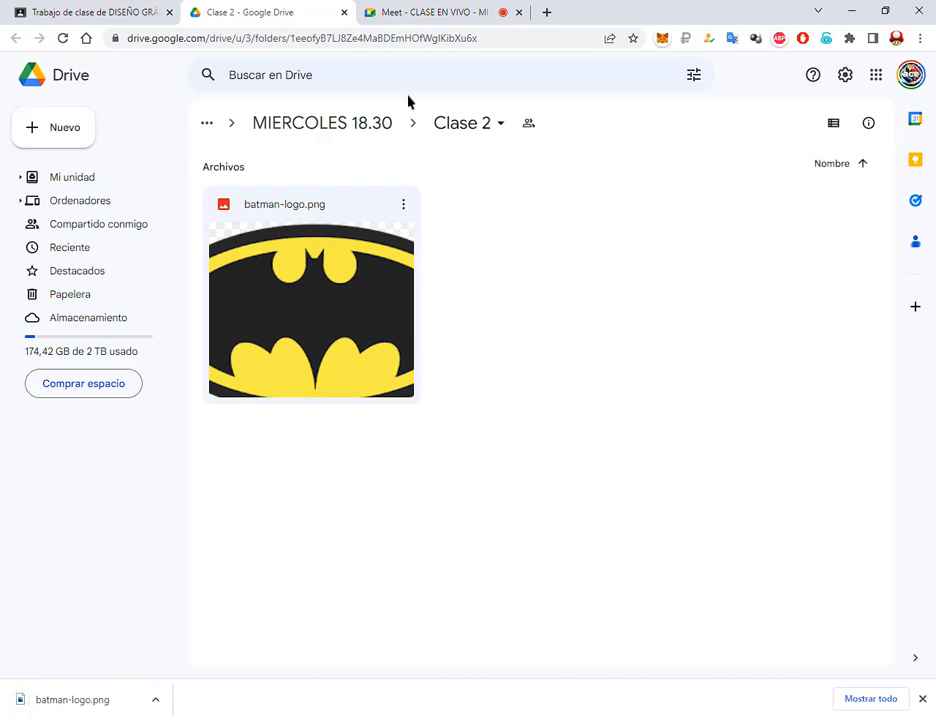
Go to the Windows desktop and open the Descargas folder from Este equipo in File Explorer
{"action": "left_click", "coordinate": [437, 10]}
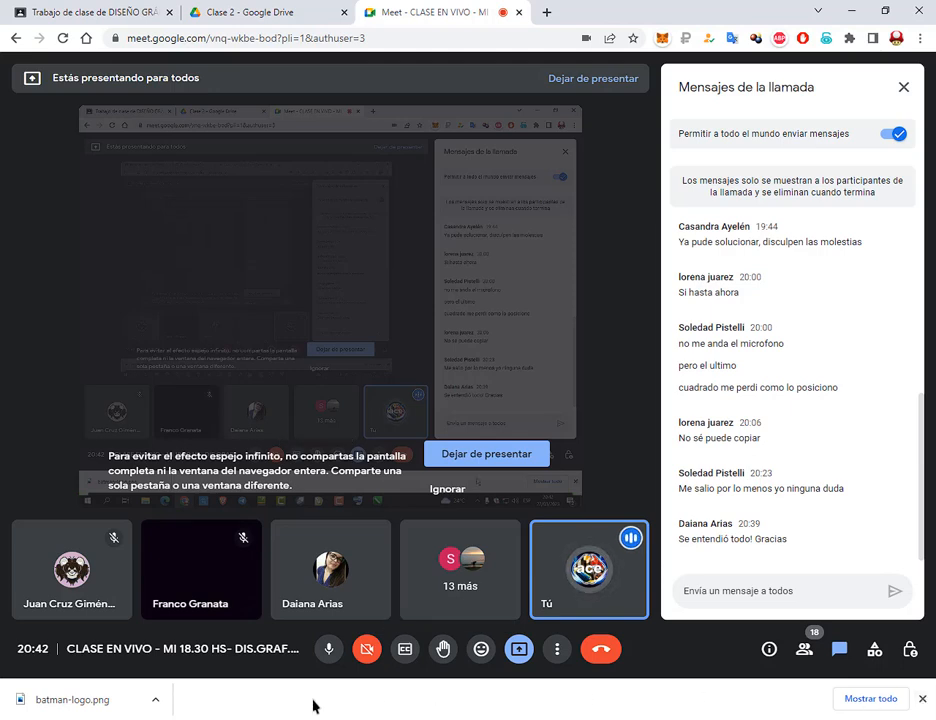
{"action": "mouse_move", "coordinate": [125, 719]}
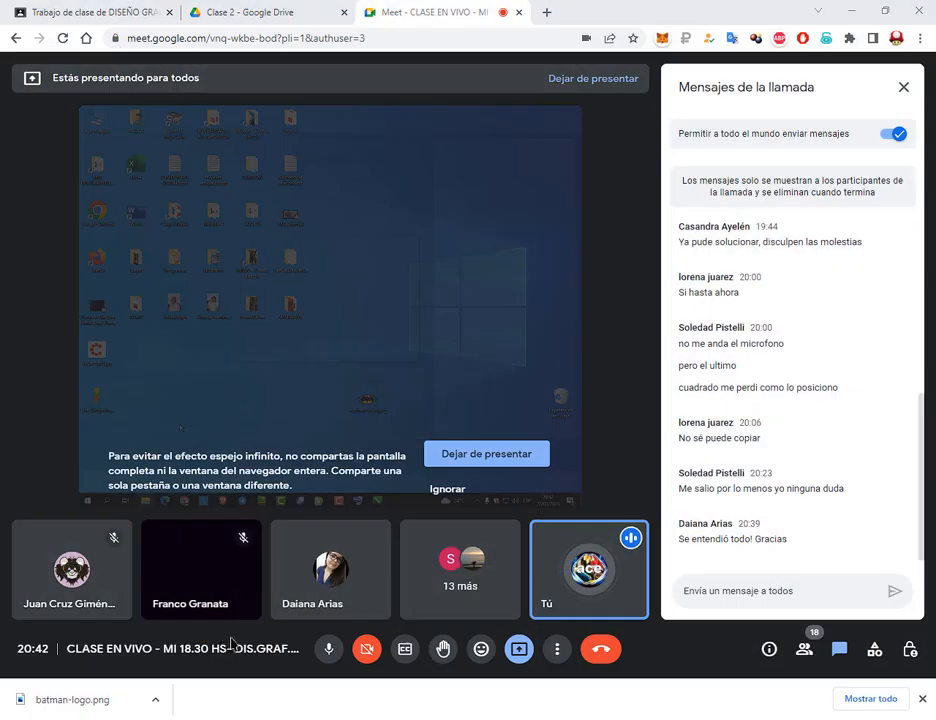
{"action": "left_click", "coordinate": [934, 719]}
{"action": "double_click", "coordinate": [41, 47]}
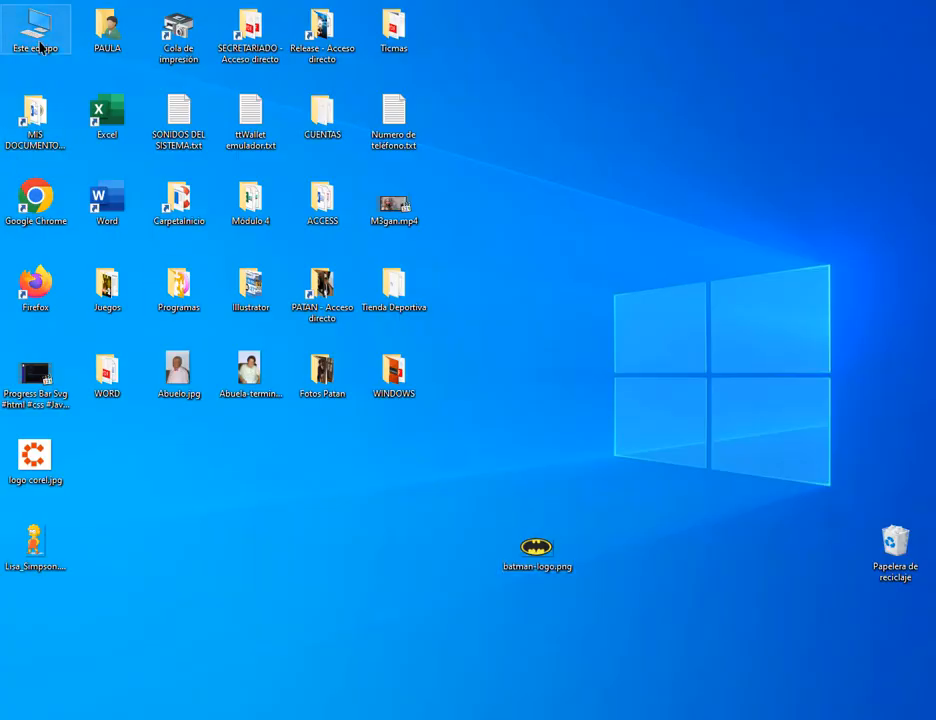
{"action": "left_click", "coordinate": [365, 106]}
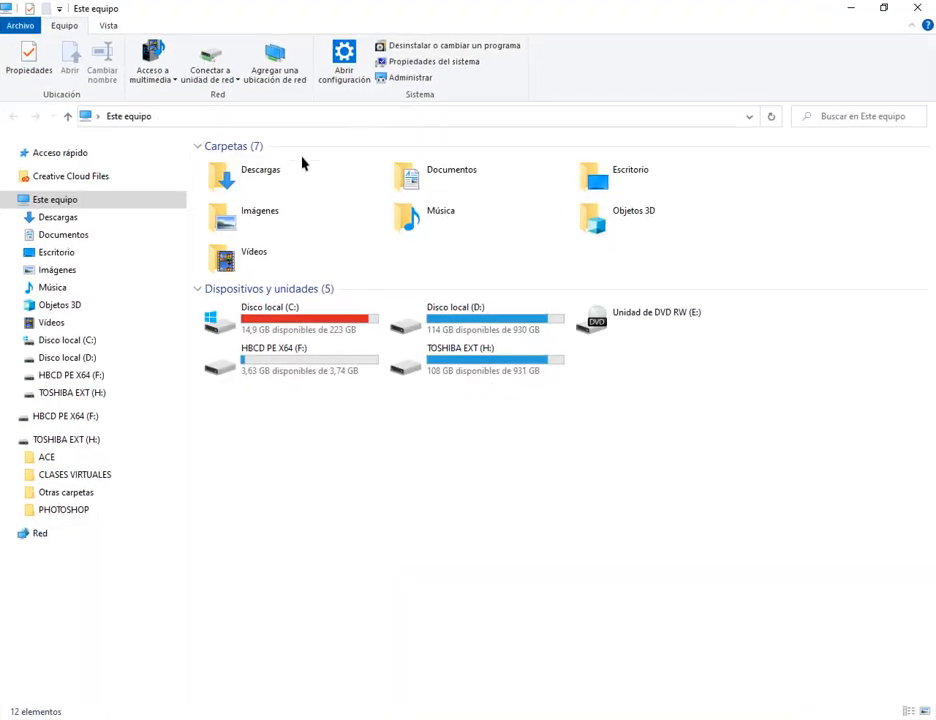
{"action": "left_click", "coordinate": [102, 217]}
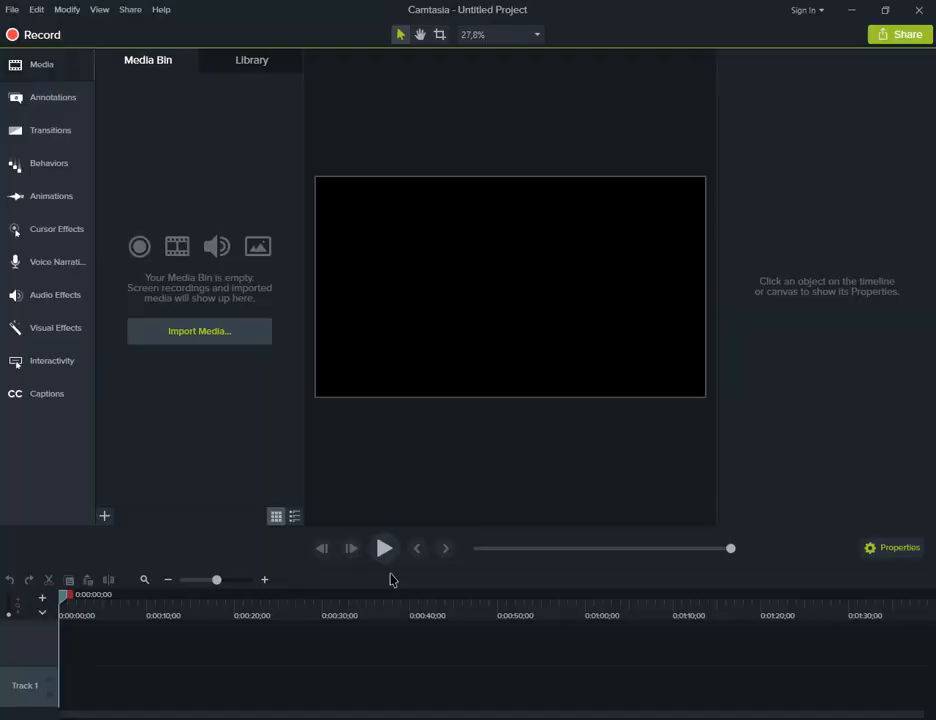
{"action": "left_click", "coordinate": [858, 12]}
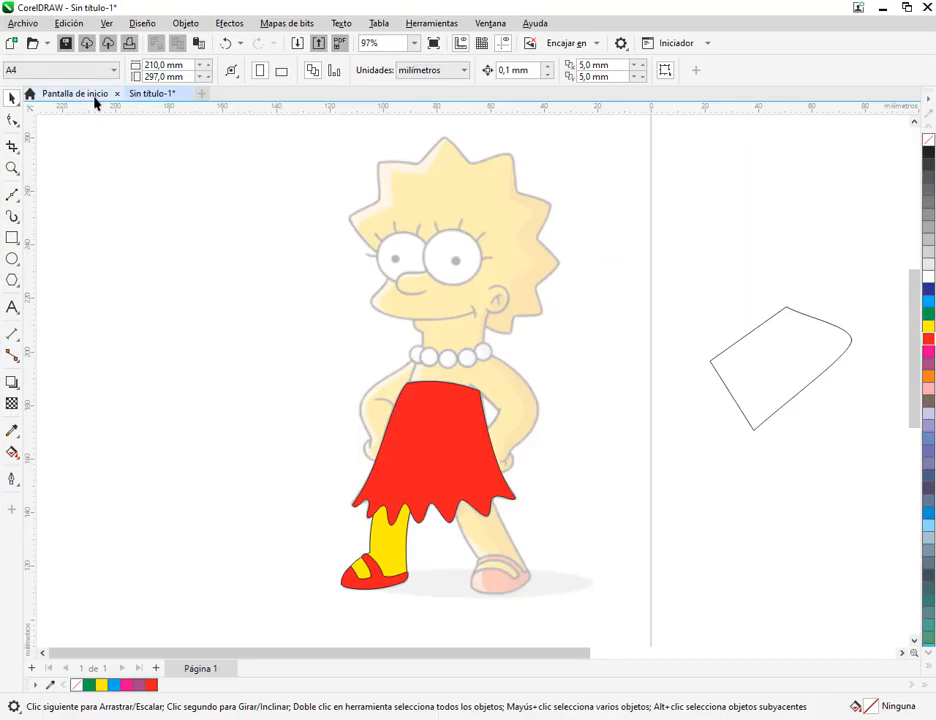
Switch to CorelDRAW, delete the unfilled freeform outline on the page and change the A4 page to landscape orientation
{"action": "scroll", "coordinate": [236, 267], "scroll_direction": "down", "scroll_amount": 4}
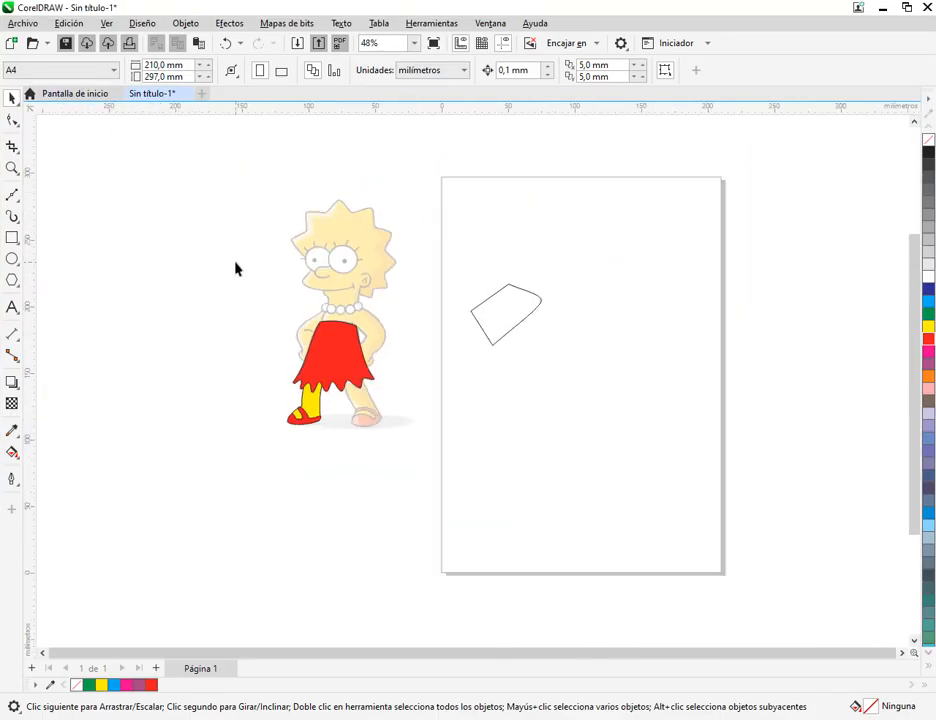
{"action": "left_click", "coordinate": [484, 313]}
{"action": "key", "text": "Delete"}
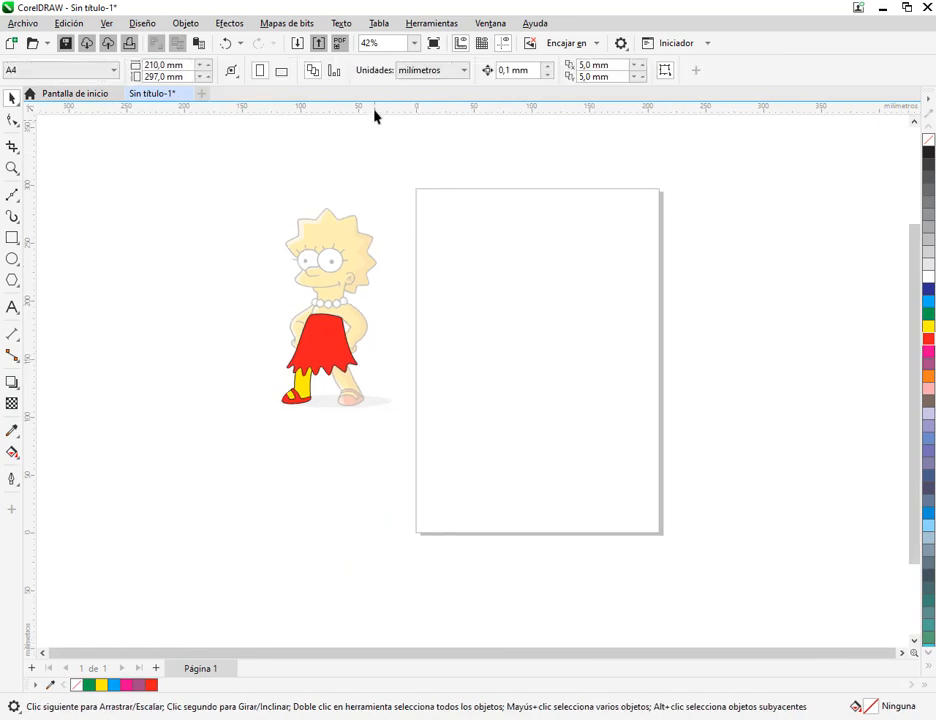
{"action": "left_click", "coordinate": [282, 70]}
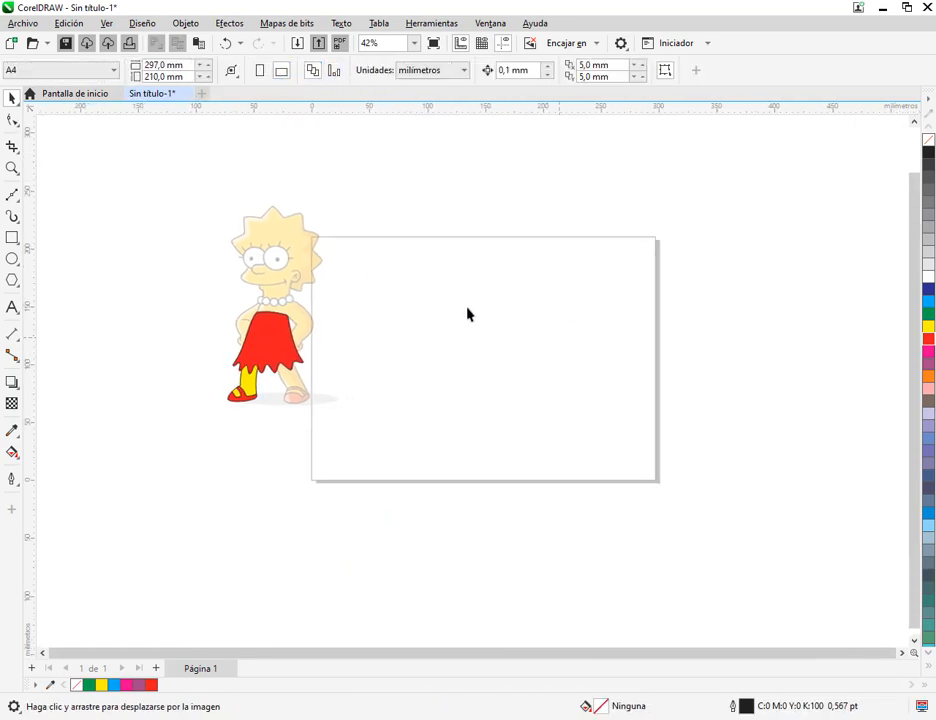
Import batman-logo.png from the Escritorio folder at about 225.5 mm wide and place it in the middle of the page
{"action": "left_click", "coordinate": [12, 23]}
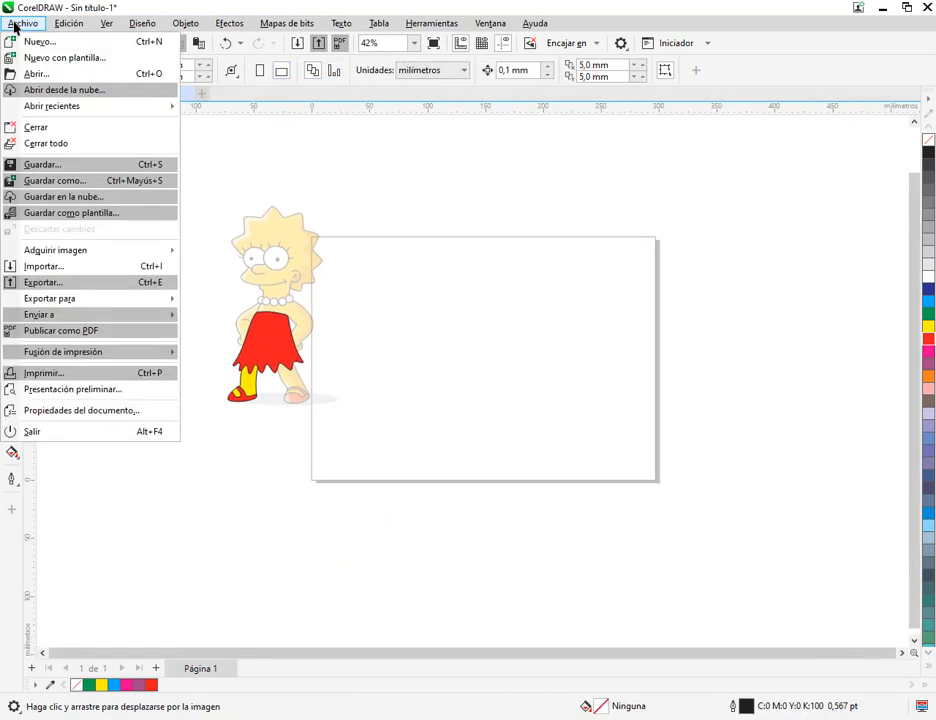
{"action": "left_click", "coordinate": [79, 266]}
{"action": "left_click", "coordinate": [685, 215]}
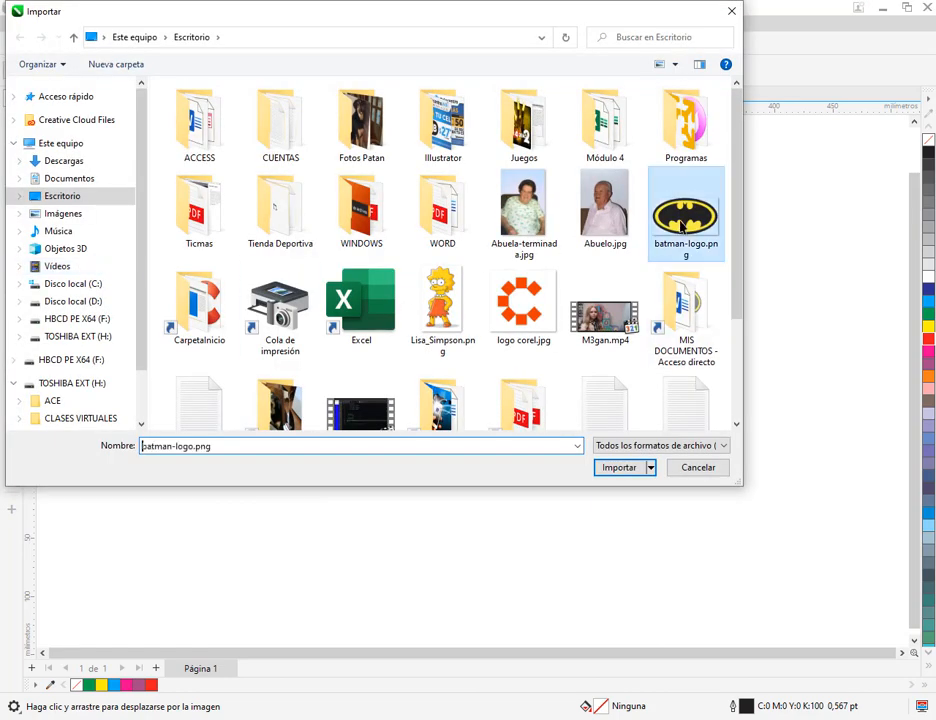
{"action": "left_click", "coordinate": [631, 467]}
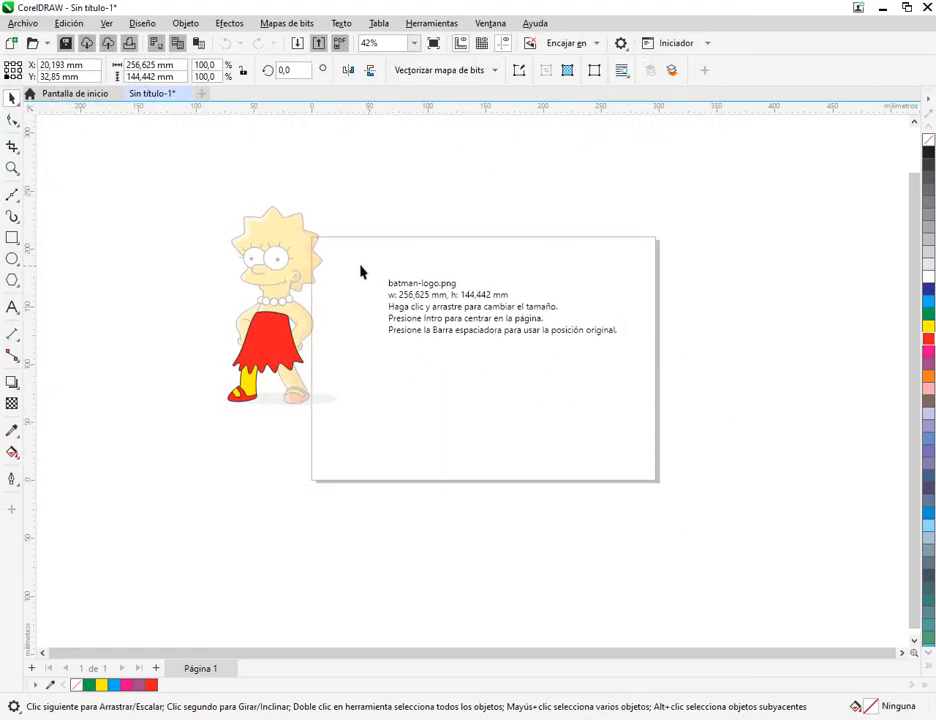
{"action": "left_click_drag", "start_coordinate": [349, 258], "coordinate": [612, 450]}
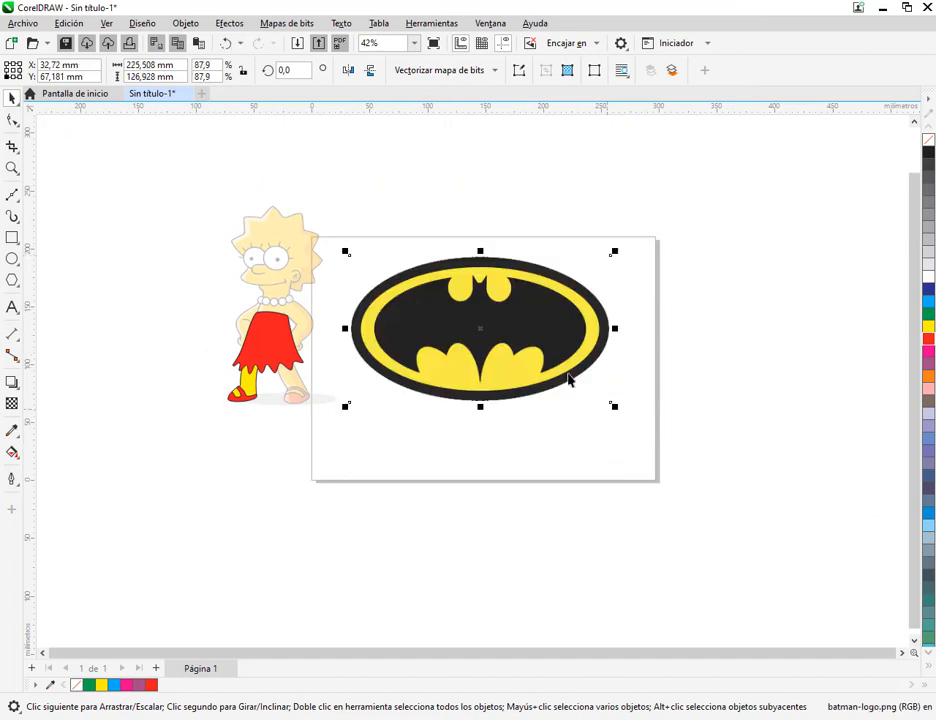
{"action": "left_click_drag", "start_coordinate": [545, 352], "coordinate": [551, 388]}
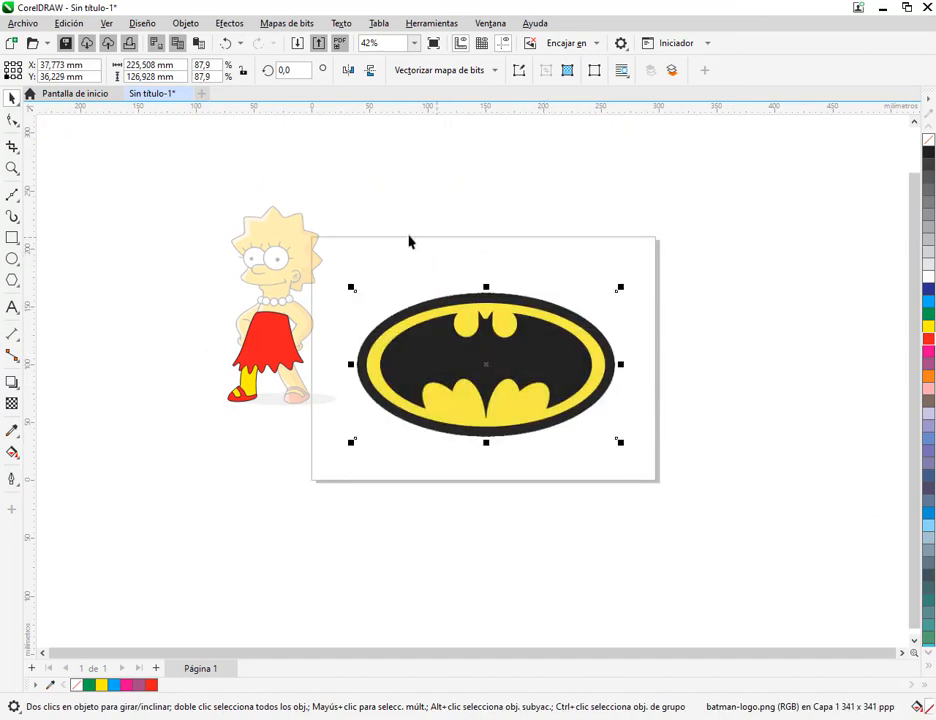
{"action": "left_click", "coordinate": [528, 267]}
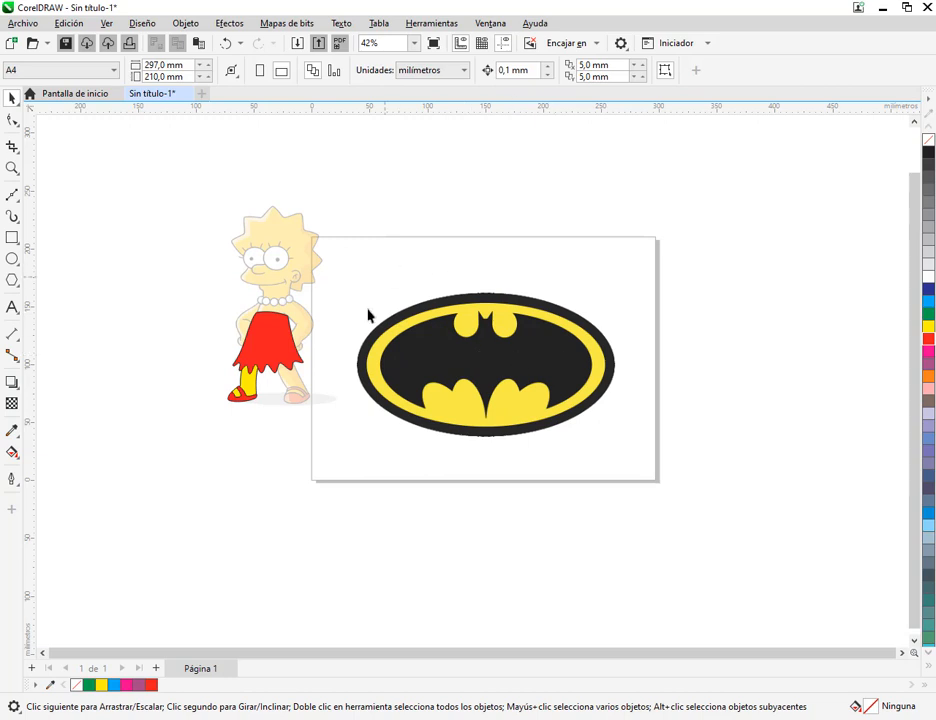
Delete the imported Batman logo from the page
{"action": "scroll", "coordinate": [533, 356], "scroll_direction": "up", "scroll_amount": 2}
{"action": "left_click", "coordinate": [547, 344]}
{"action": "key", "text": "Delete"}
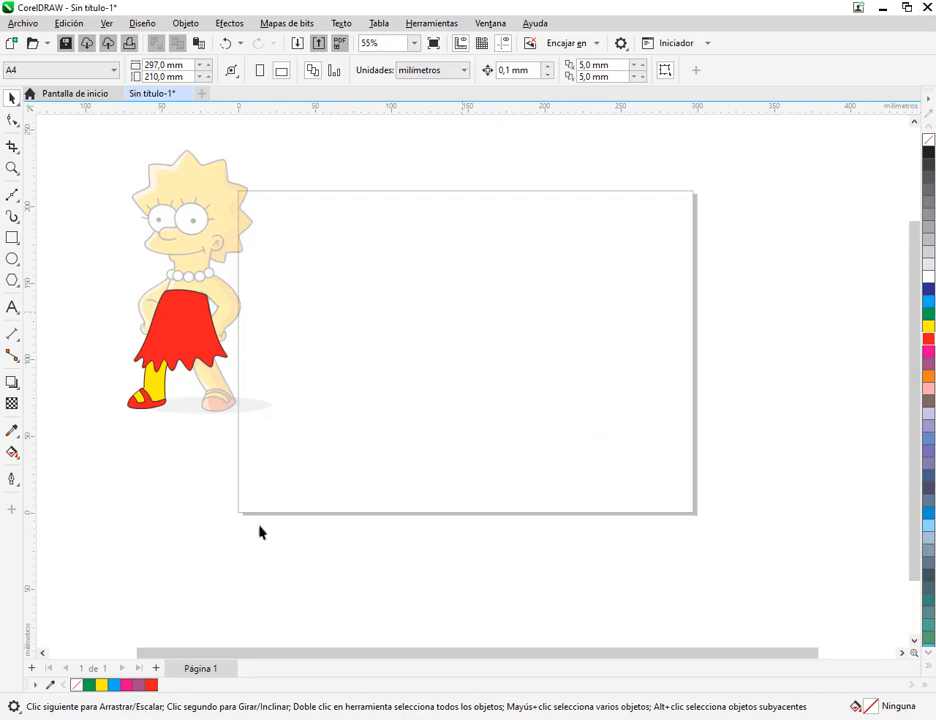
Float the CorelDRAW window over the Descargas folder and bring batman-logo.png from the folder straight onto the page
{"action": "left_click", "coordinate": [127, 717]}
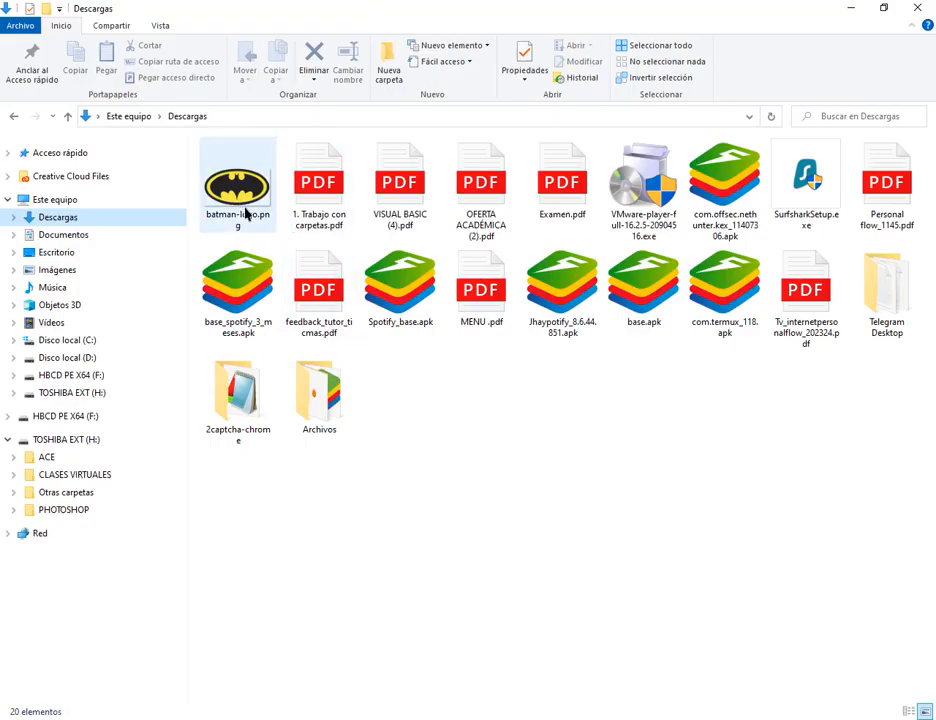
{"action": "left_click", "coordinate": [549, 717]}
{"action": "left_click", "coordinate": [906, 7]}
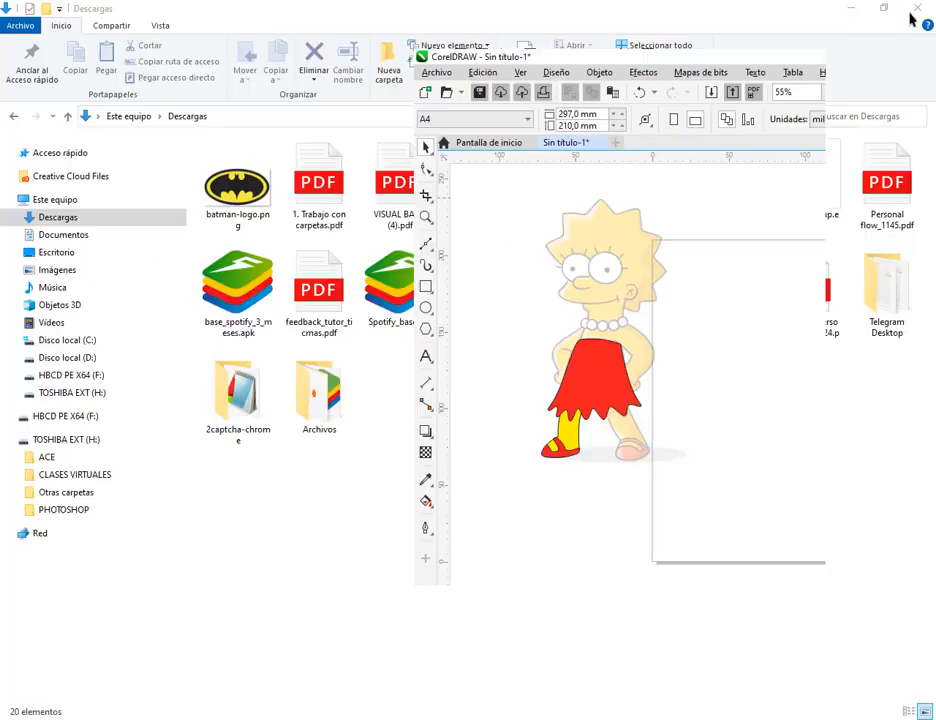
{"action": "left_click", "coordinate": [790, 57]}
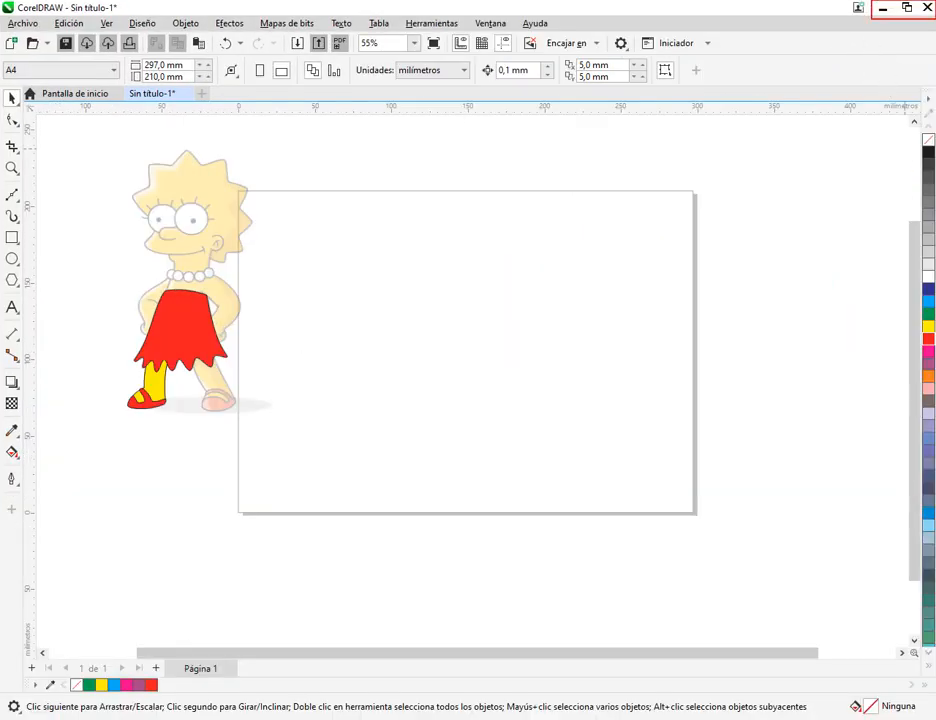
{"action": "left_click", "coordinate": [906, 8]}
{"action": "left_click_drag", "start_coordinate": [240, 185], "coordinate": [620, 335]}
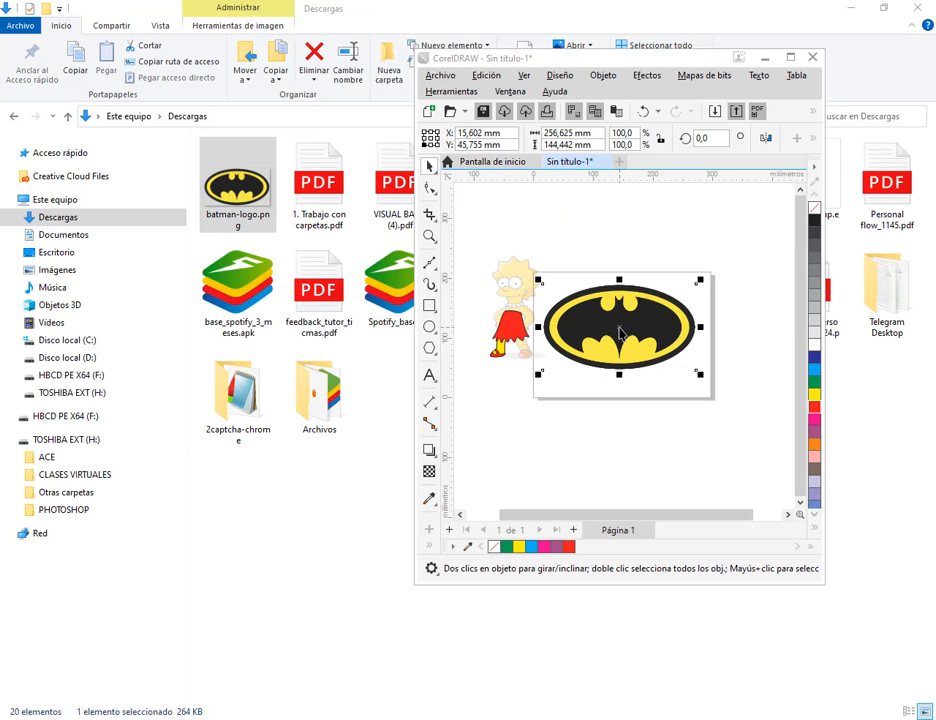
{"action": "left_click", "coordinate": [683, 396]}
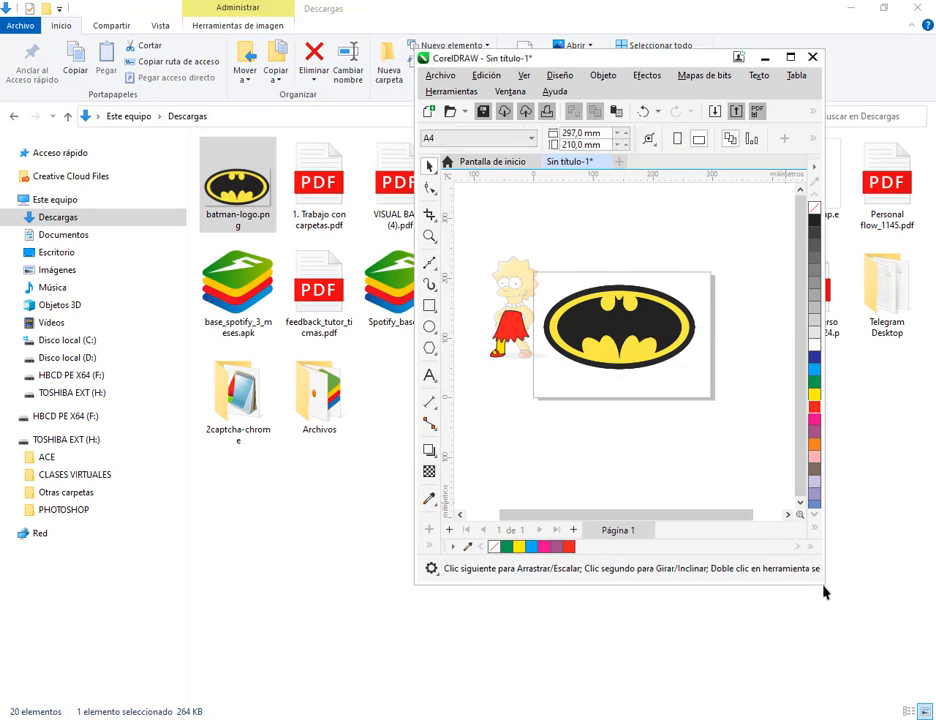
Maximize the CorelDRAW window and move the Batman logo down and right to the middle of the page
{"action": "left_click_drag", "start_coordinate": [825, 591], "coordinate": [903, 673]}
{"action": "left_click", "coordinate": [351, 6]}
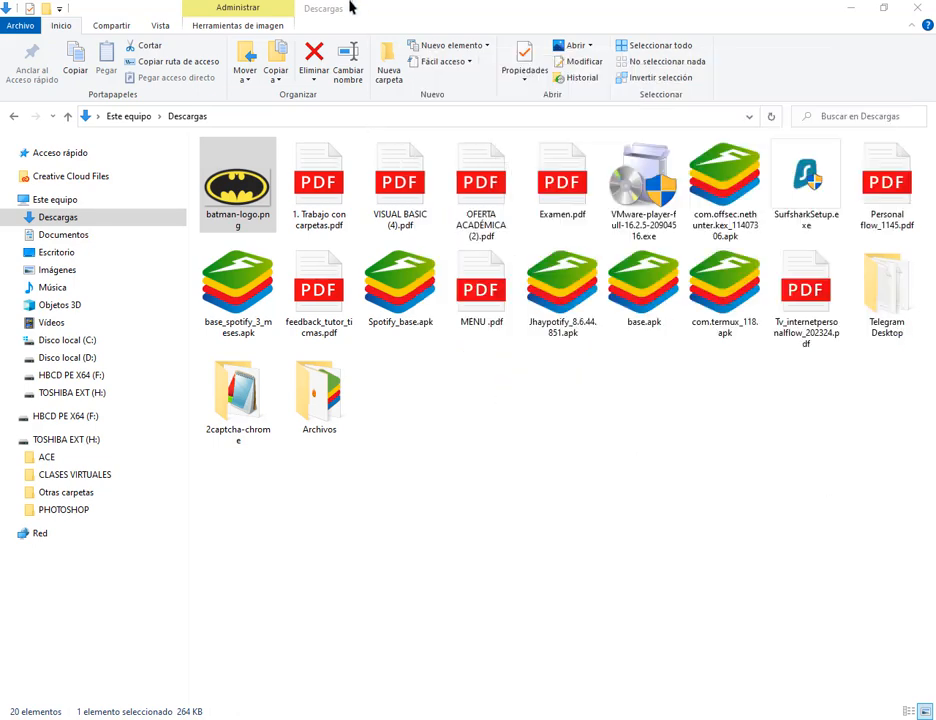
{"action": "left_click", "coordinate": [370, 537]}
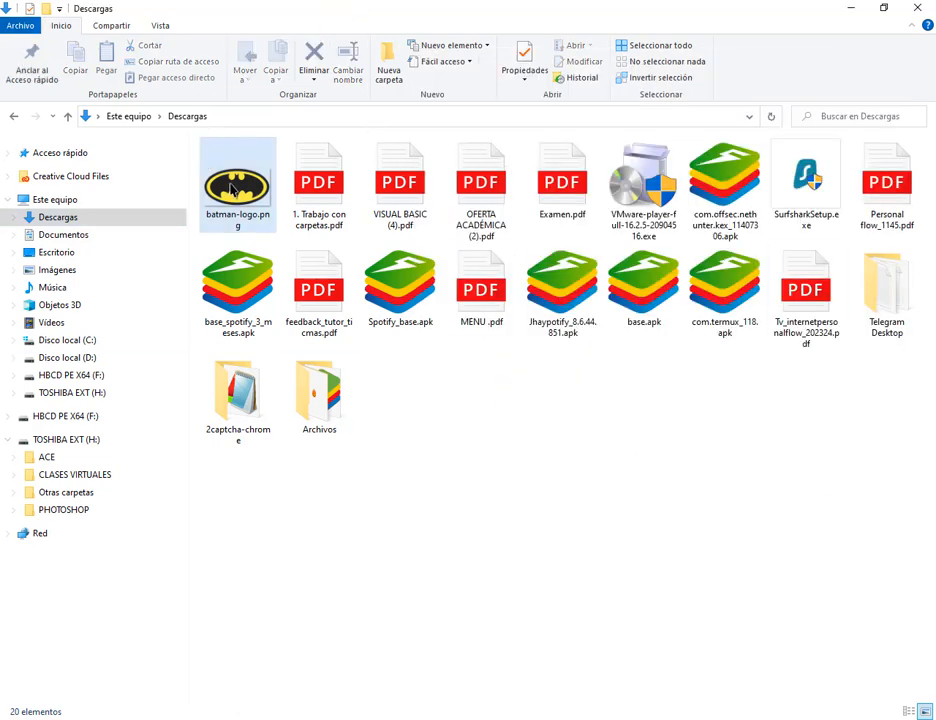
{"action": "key", "text": "alt+Tab"}
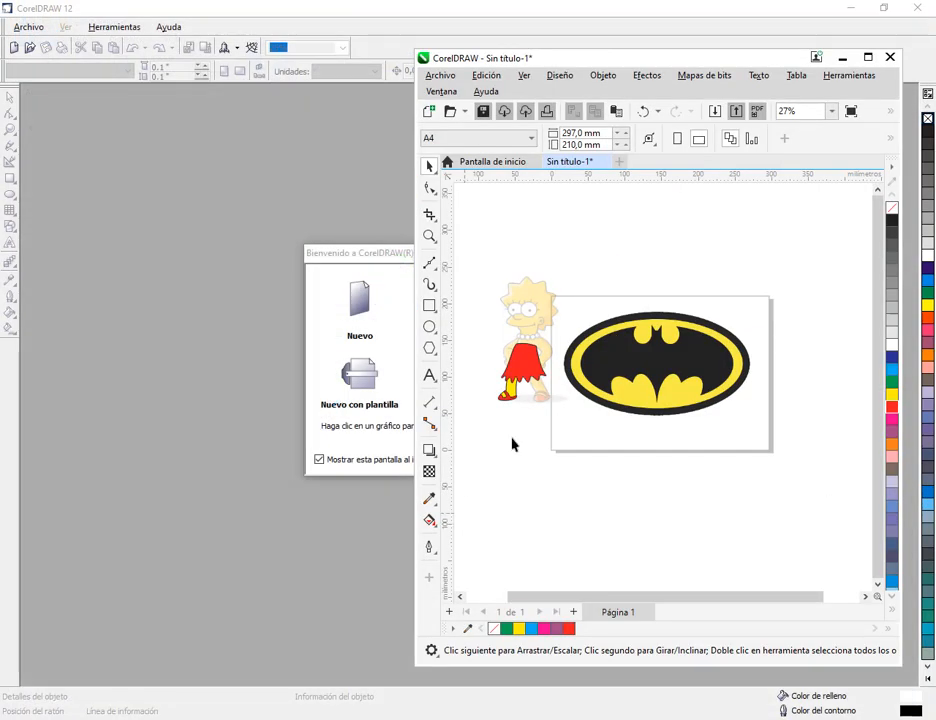
{"action": "left_click", "coordinate": [868, 57]}
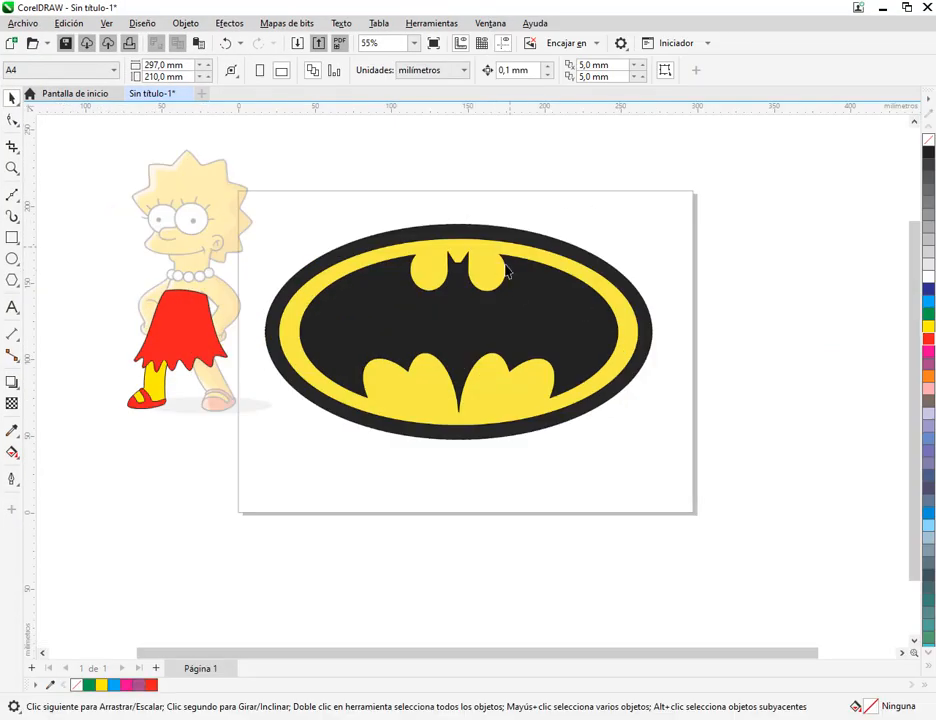
{"action": "left_click_drag", "start_coordinate": [514, 295], "coordinate": [531, 311]}
{"action": "left_click", "coordinate": [511, 162]}
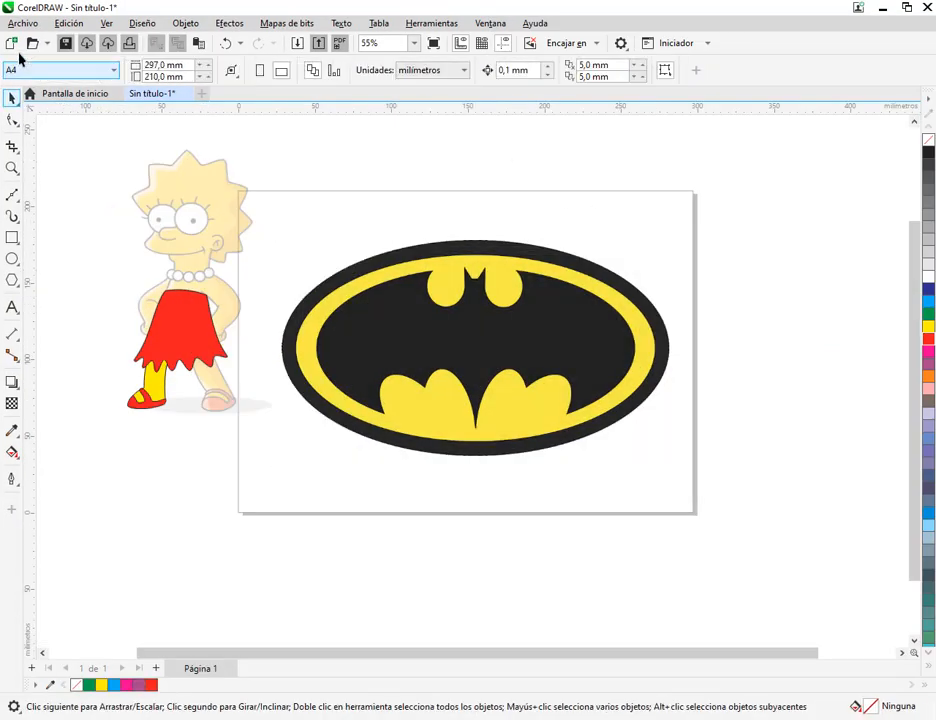
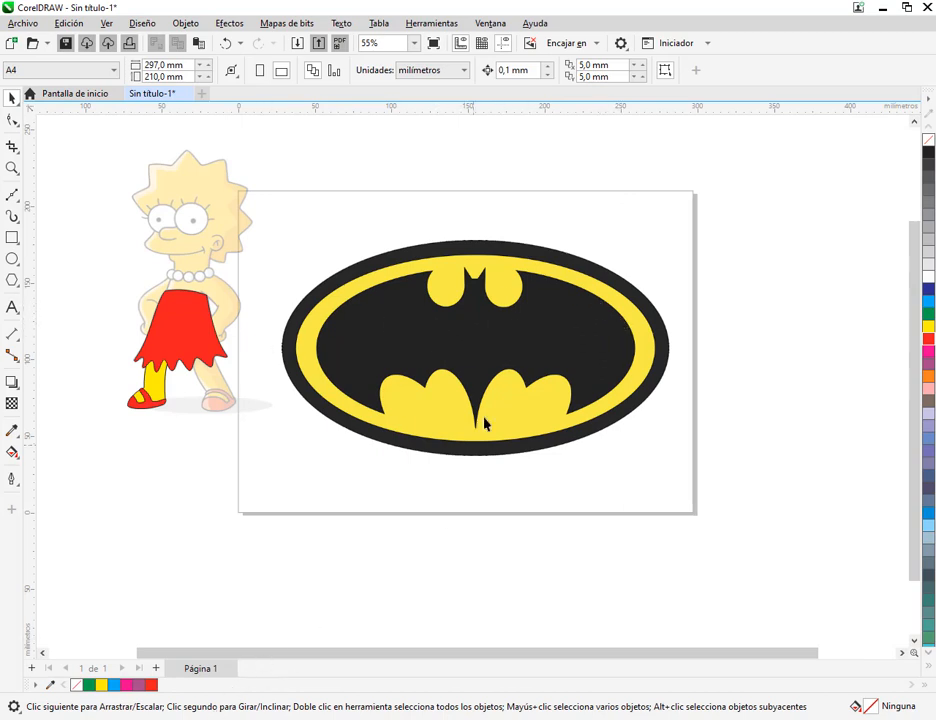
Apply a uniform transparency of about 81 to the Batman logo on the page
{"action": "left_click", "coordinate": [433, 302]}
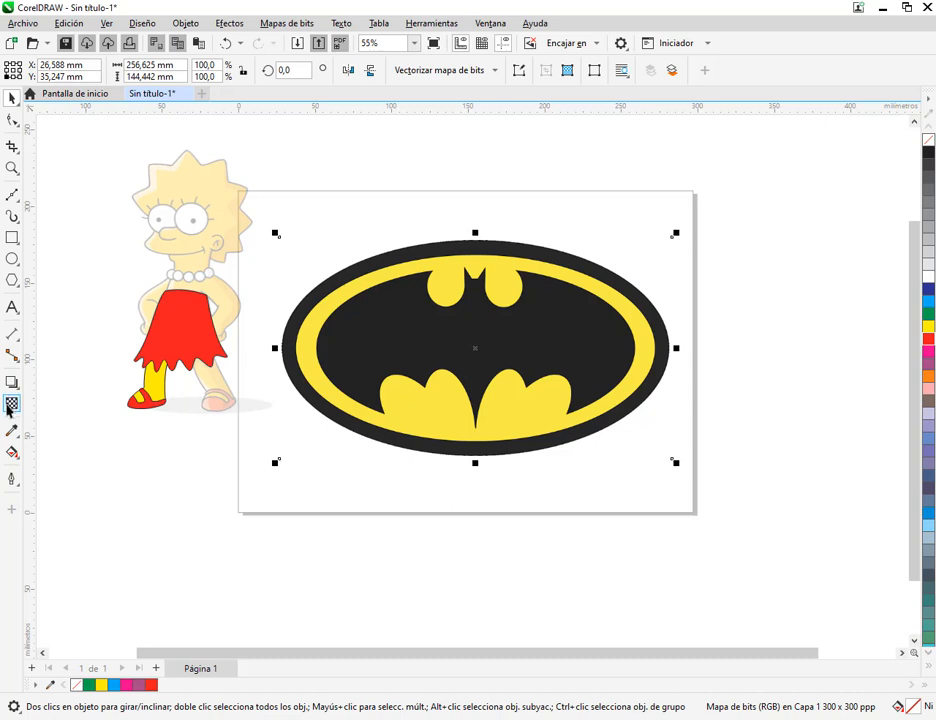
{"action": "left_click", "coordinate": [11, 404]}
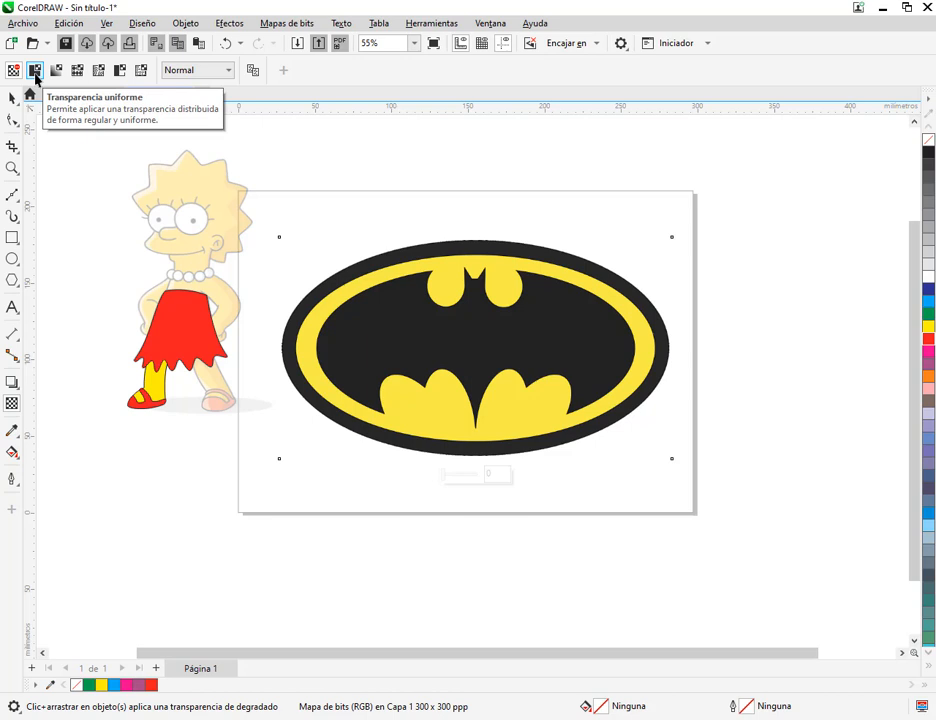
{"action": "left_click", "coordinate": [35, 77]}
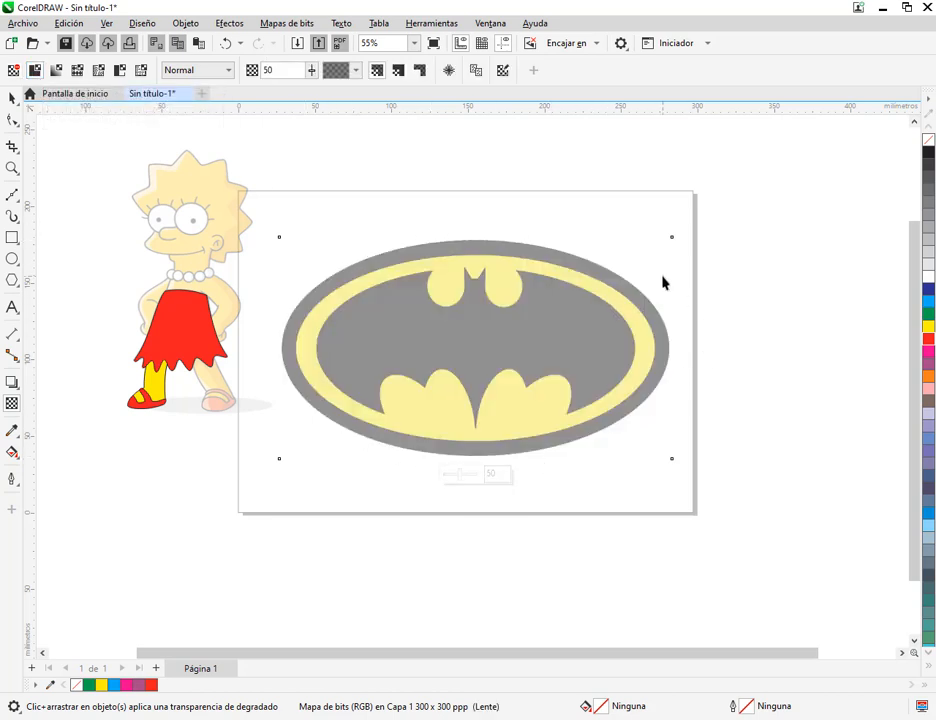
{"action": "left_click", "coordinate": [310, 73]}
{"action": "left_click_drag", "start_coordinate": [318, 90], "coordinate": [318, 84]}
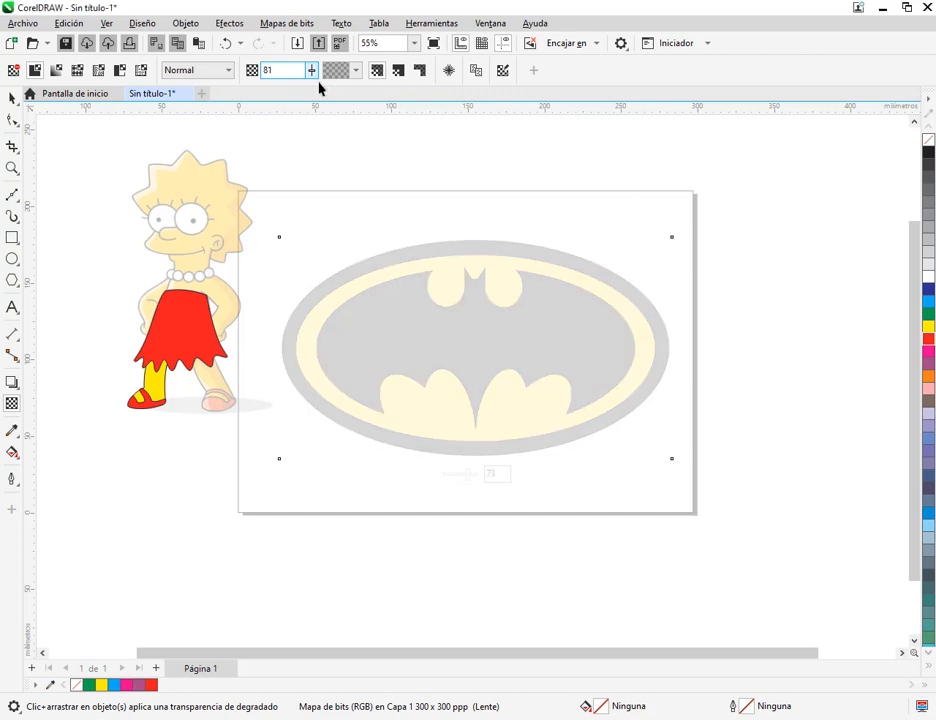
Adjust the faded Batman logo's position in the middle of the page and lock it in place
{"action": "left_click", "coordinate": [11, 97]}
{"action": "left_click_drag", "start_coordinate": [555, 299], "coordinate": [559, 297]}
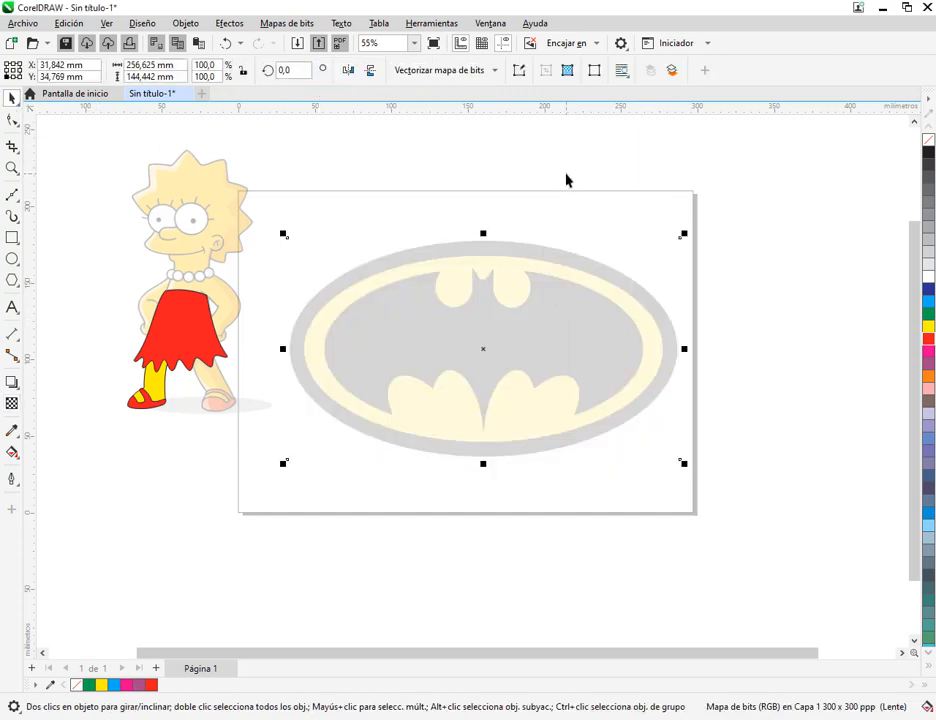
{"action": "left_click_drag", "start_coordinate": [537, 257], "coordinate": [530, 258]}
{"action": "scroll", "coordinate": [478, 340], "scroll_direction": "up", "scroll_amount": 1}
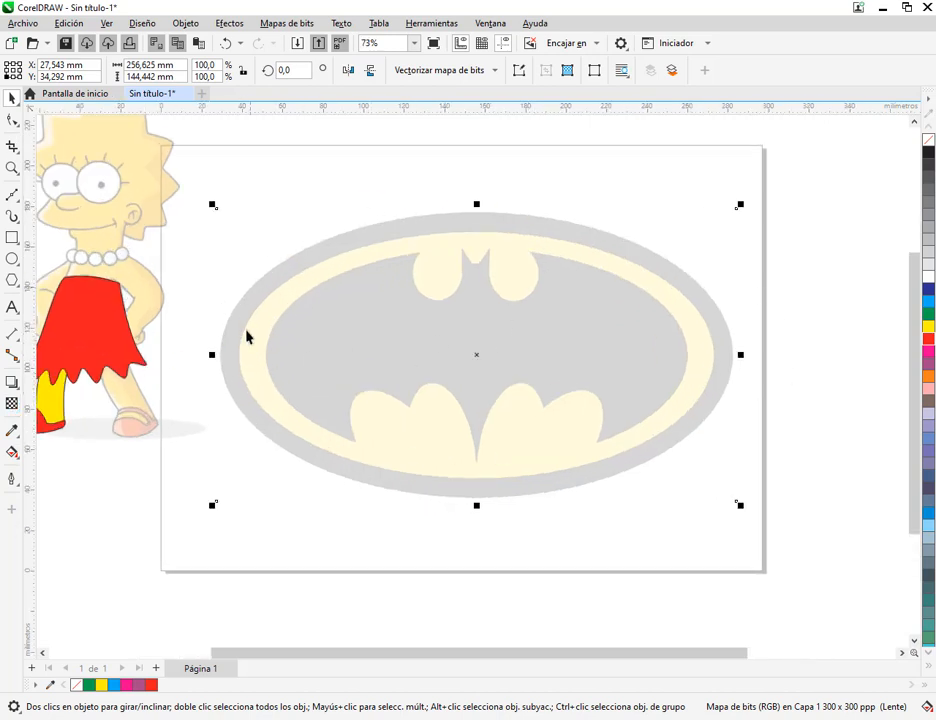
{"action": "right_click", "coordinate": [578, 277]}
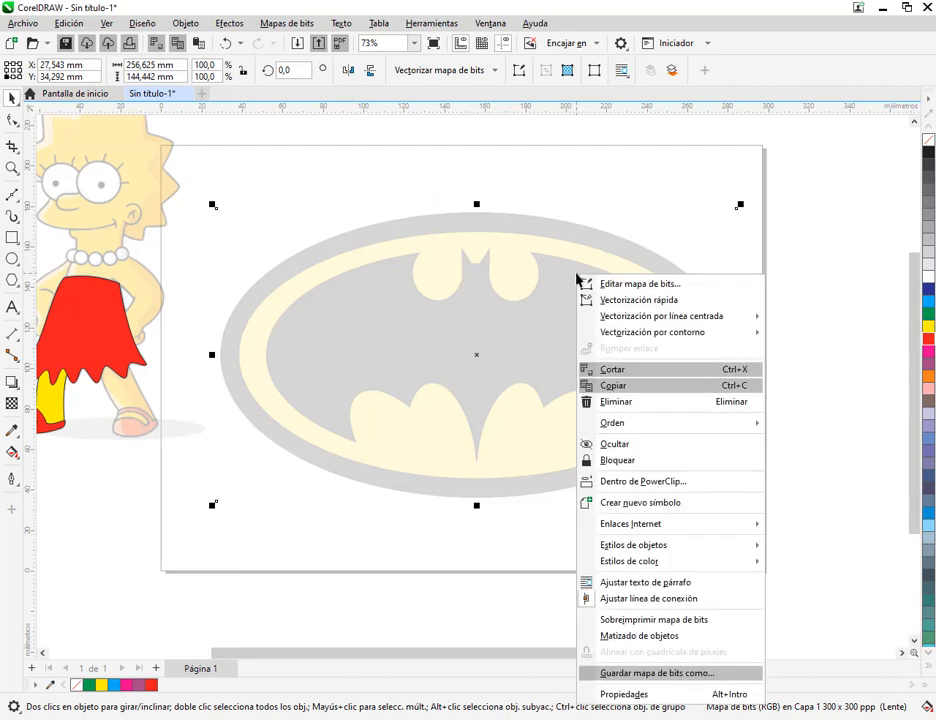
{"action": "left_click", "coordinate": [617, 460]}
{"action": "key", "text": "Escape"}
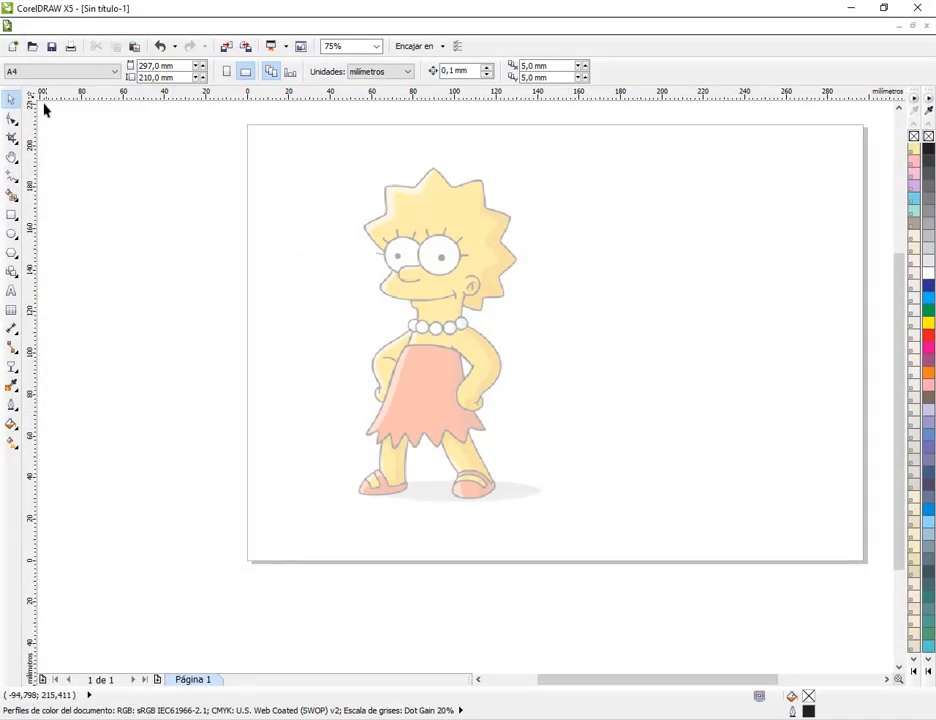
Float the CorelDRAW X5 window, minimize the other CorelDRAW document and close CorelDRAW 12 to uncover the desktop
{"action": "left_click", "coordinate": [883, 8]}
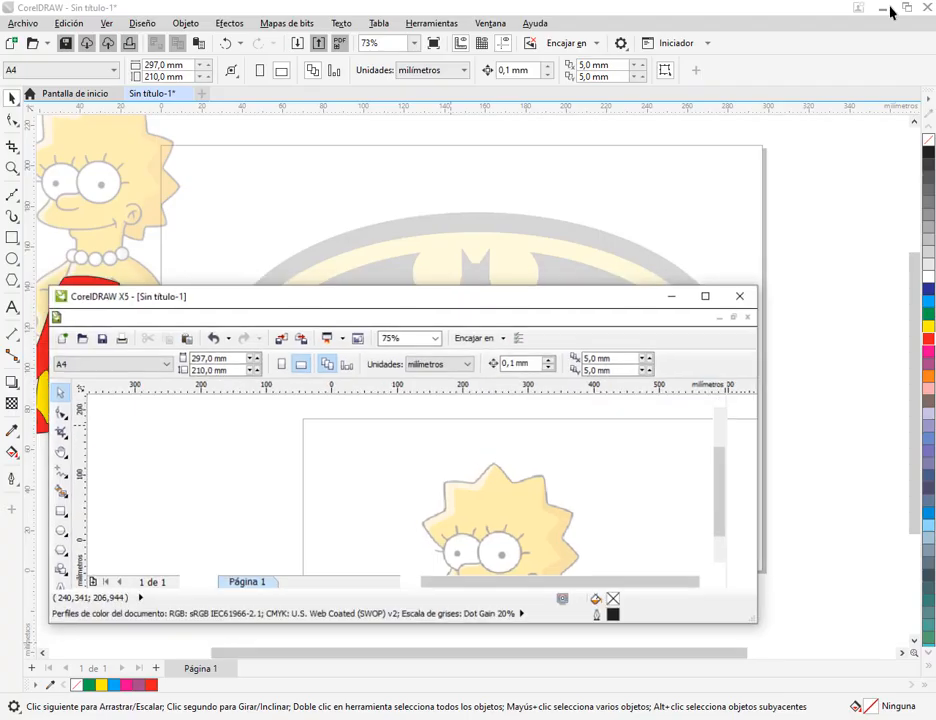
{"action": "left_click", "coordinate": [883, 12]}
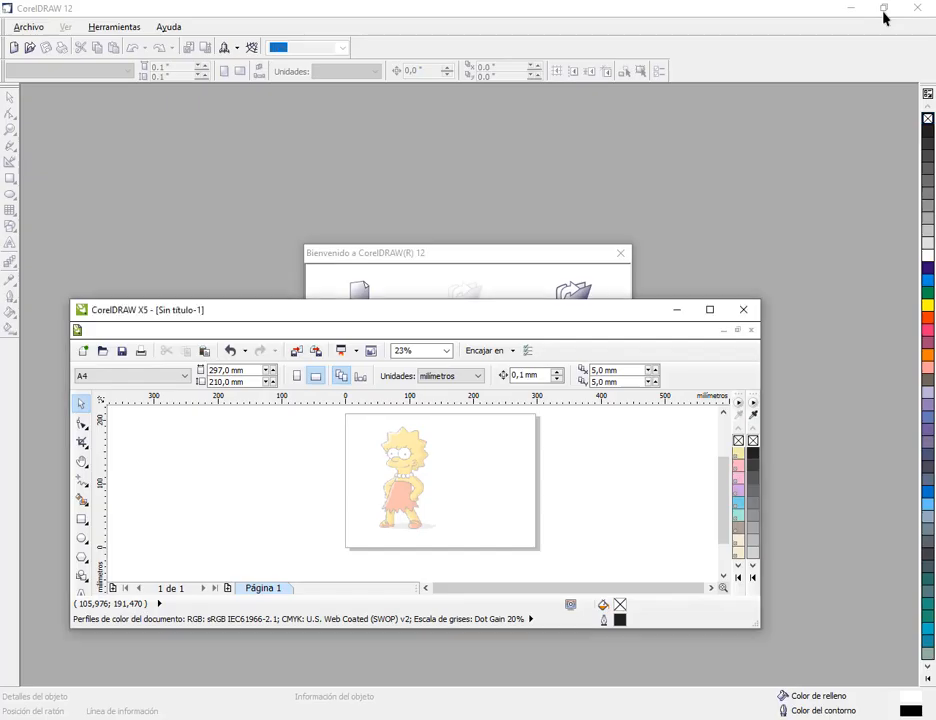
{"action": "left_click", "coordinate": [857, 12]}
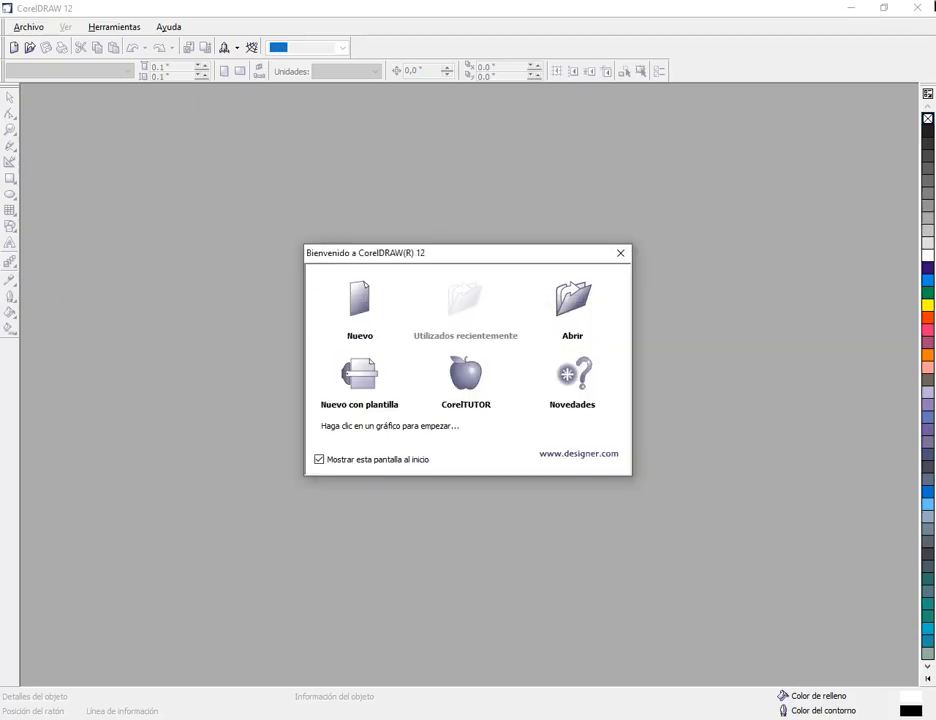
{"action": "left_click", "coordinate": [620, 254]}
{"action": "left_click", "coordinate": [917, 7]}
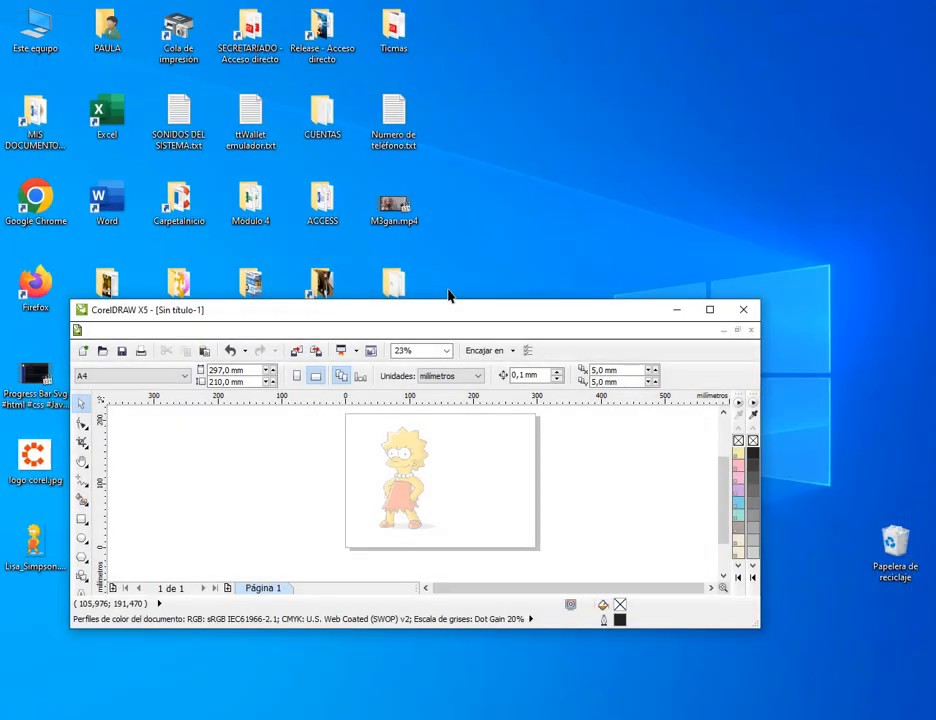
Move the CorelDRAW X5 window clear of batman-logo.png on the desktop and bring that file straight onto the drawing
{"action": "left_click_drag", "start_coordinate": [443, 318], "coordinate": [599, 279]}
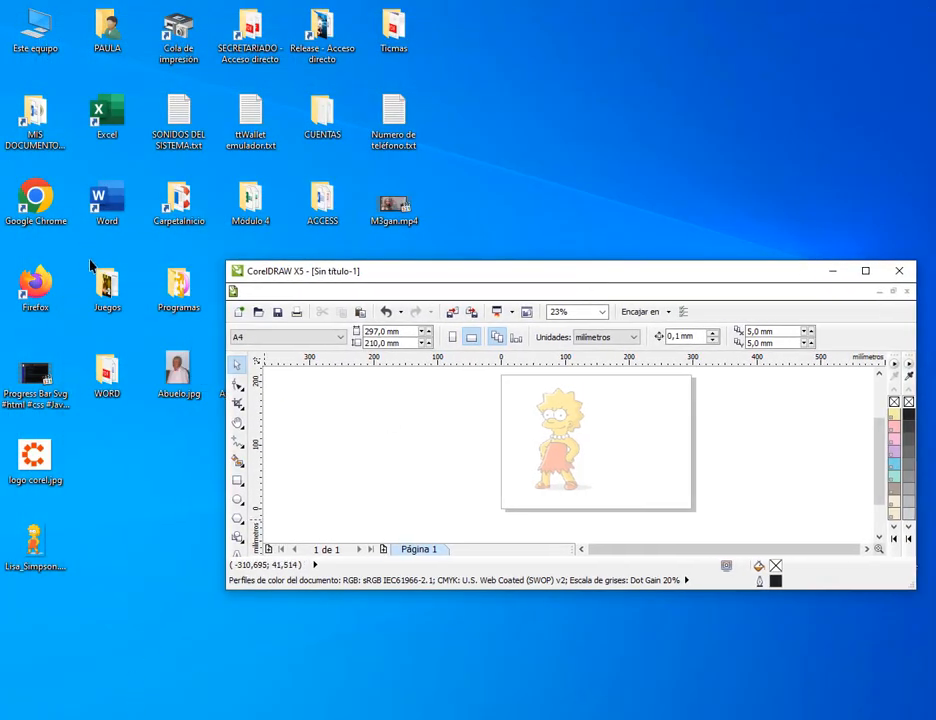
{"action": "left_click_drag", "start_coordinate": [412, 272], "coordinate": [256, 151]}
{"action": "left_click_drag", "start_coordinate": [539, 554], "coordinate": [604, 327]}
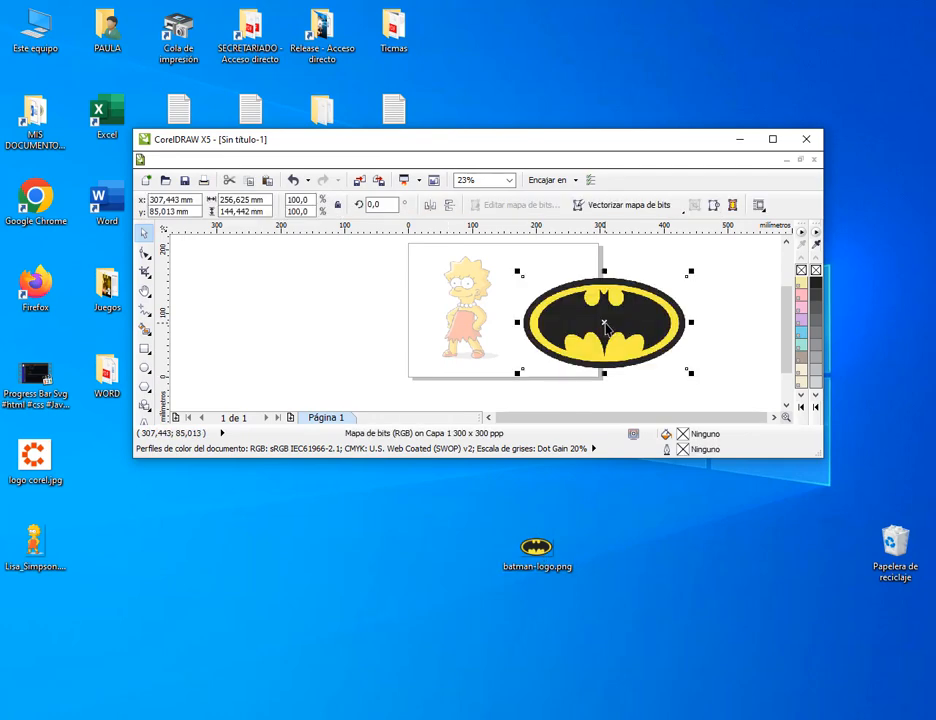
Maximize the CorelDRAW X5 window and move the Batman logo slightly right and up from Lisa Simpson
{"action": "left_click", "coordinate": [172, 160]}
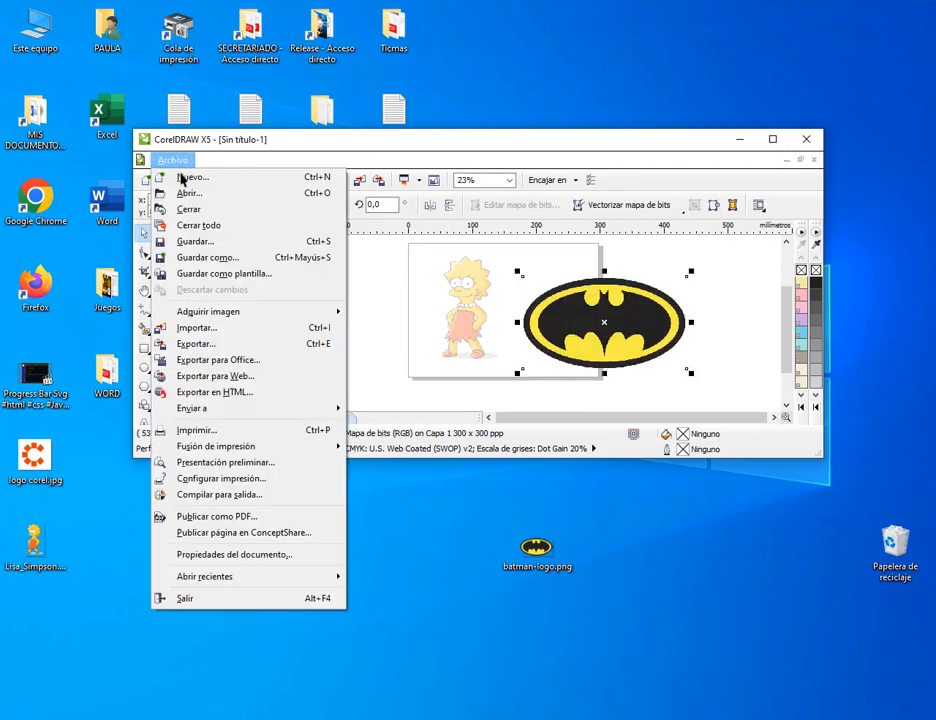
{"action": "left_click", "coordinate": [772, 139]}
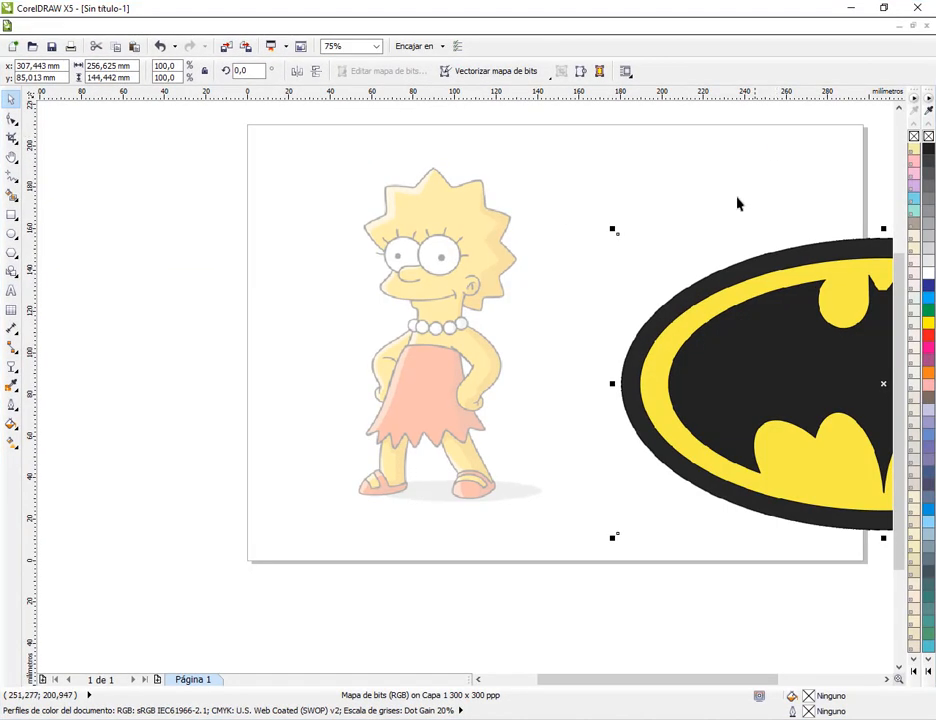
{"action": "left_click_drag", "start_coordinate": [733, 340], "coordinate": [630, 340]}
{"action": "scroll", "coordinate": [408, 316], "scroll_direction": "down", "scroll_amount": 7}
{"action": "scroll", "coordinate": [410, 318], "scroll_direction": "up", "scroll_amount": 5}
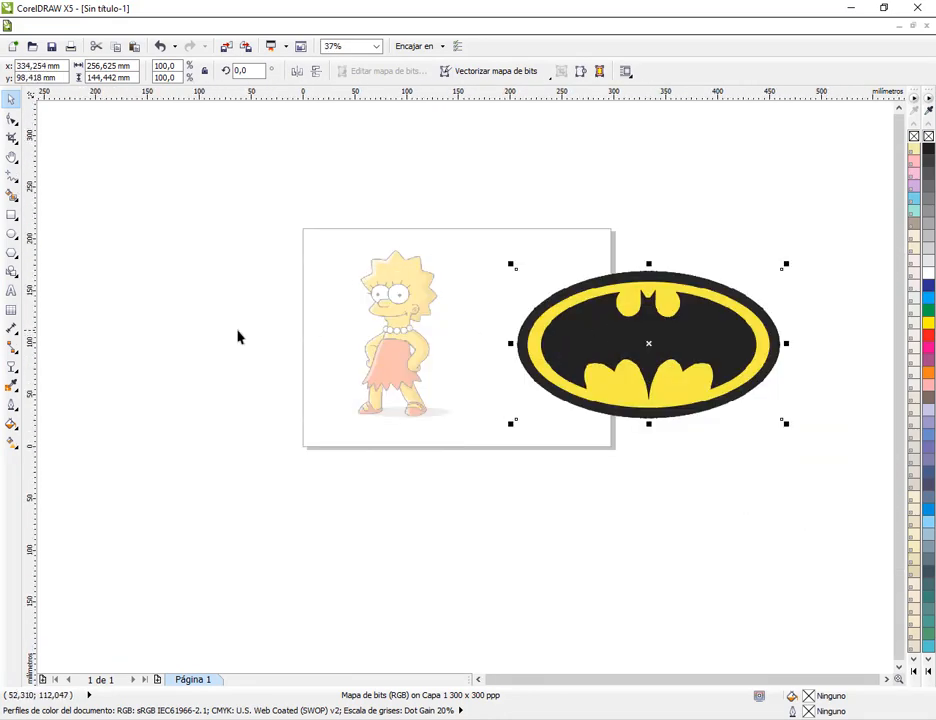
Apply a Uniforme transparency of about 73 to the Batman logo with the Transparency tool
{"action": "left_click", "coordinate": [11, 368]}
{"action": "left_click", "coordinate": [75, 399]}
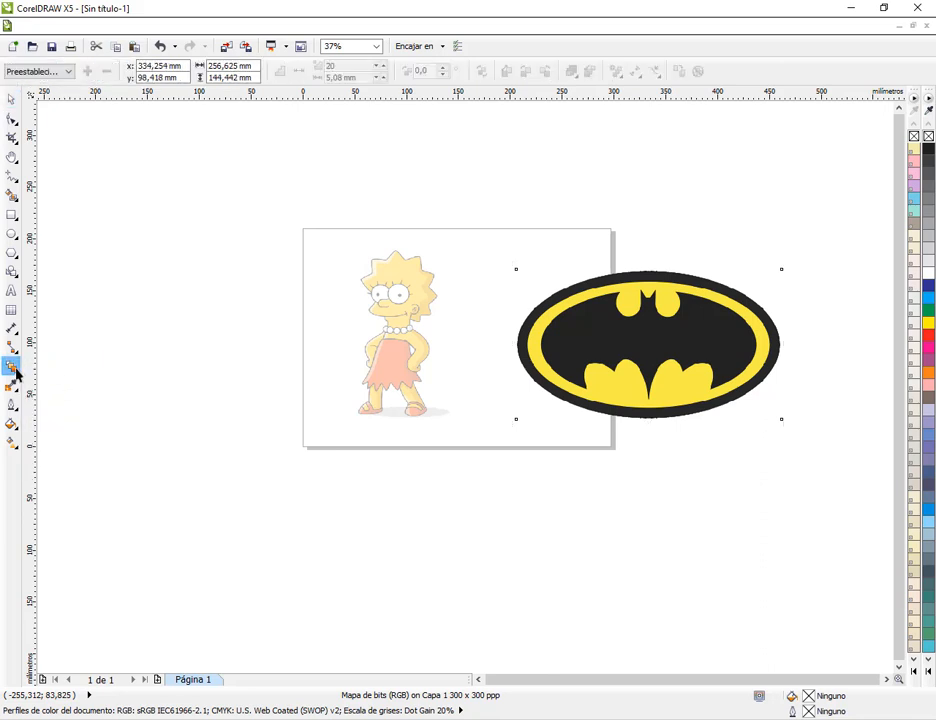
{"action": "left_click", "coordinate": [12, 372]}
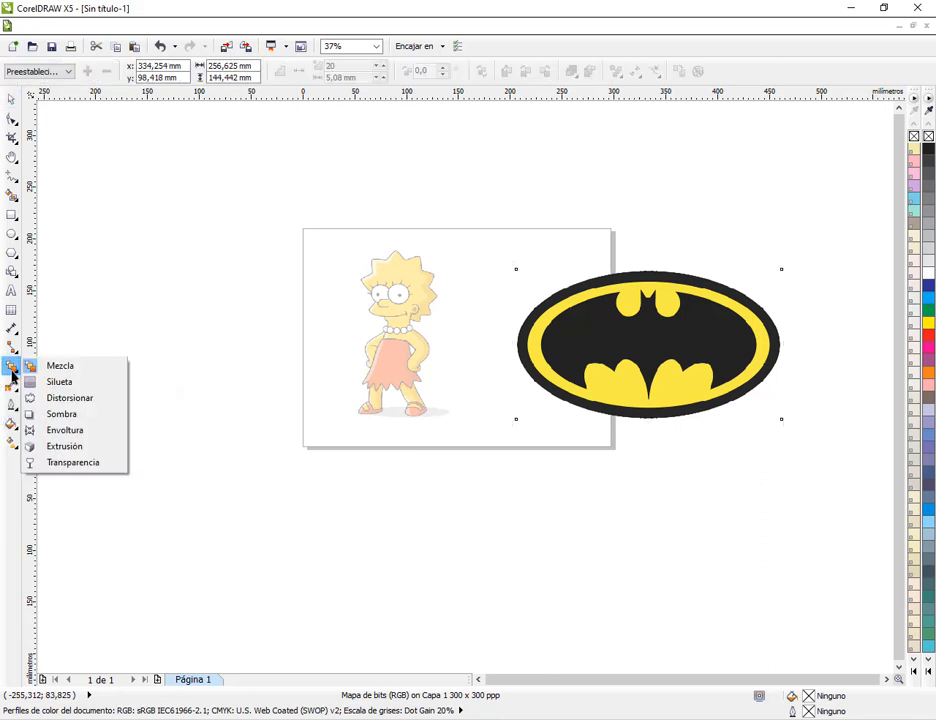
{"action": "left_click", "coordinate": [70, 462]}
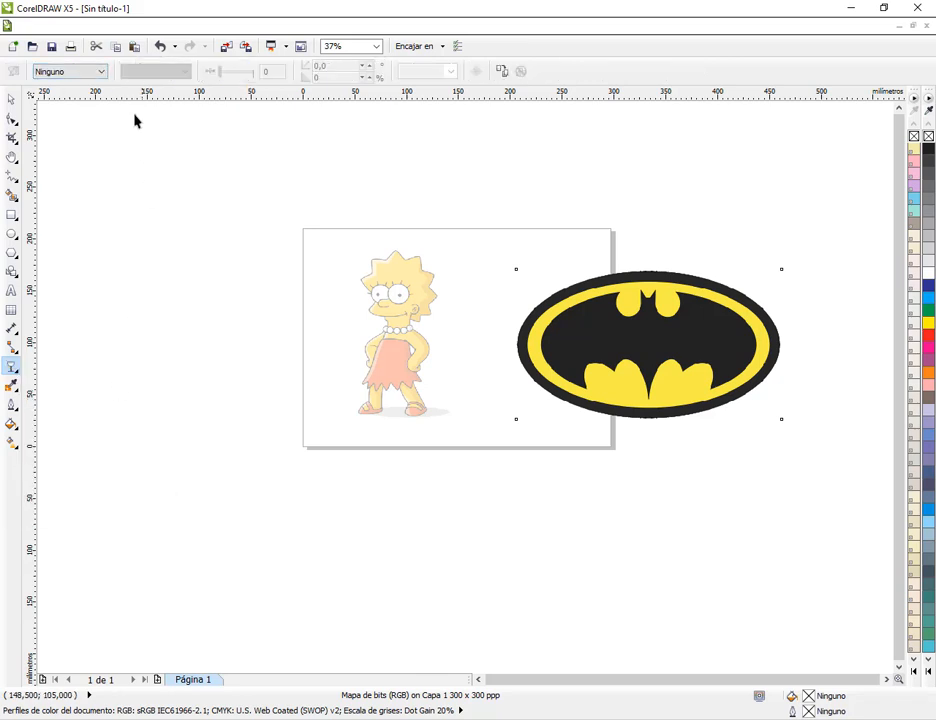
{"action": "left_click", "coordinate": [98, 73]}
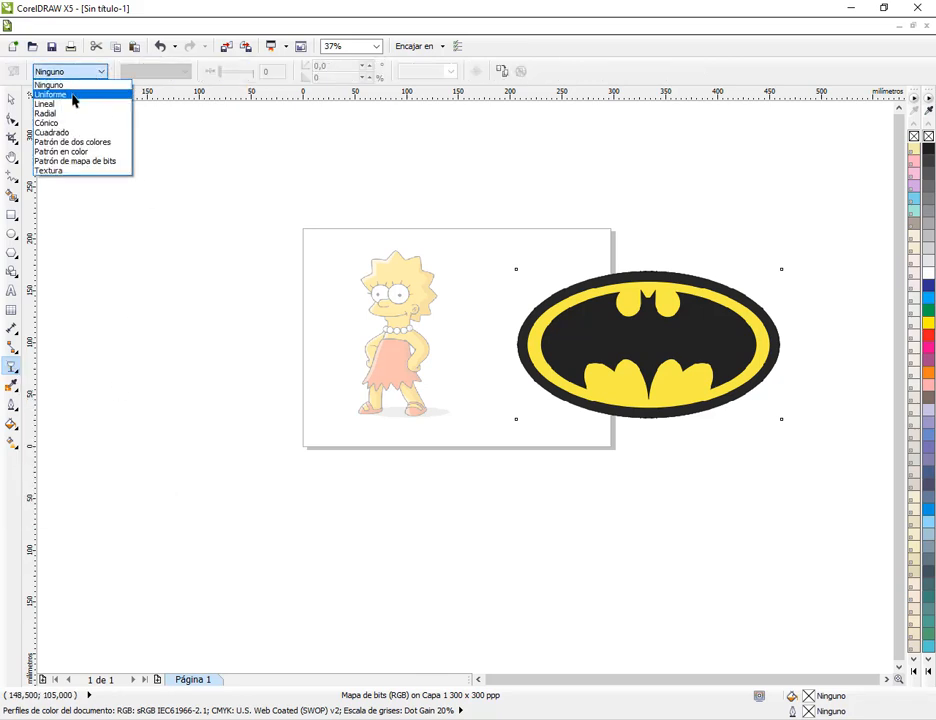
{"action": "left_click", "coordinate": [72, 95]}
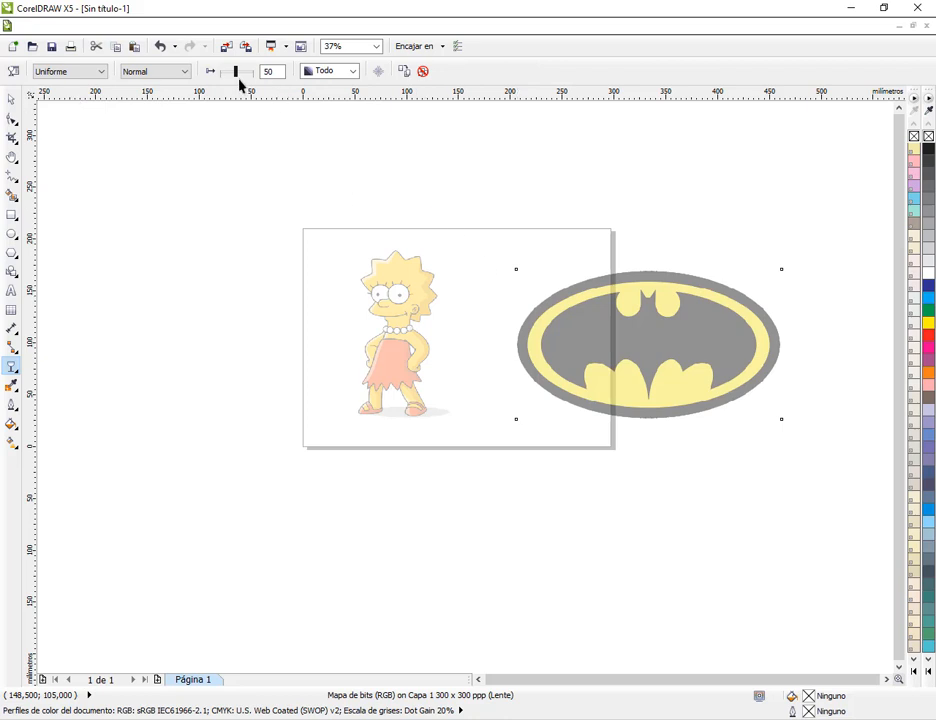
{"action": "left_click_drag", "start_coordinate": [239, 81], "coordinate": [245, 80]}
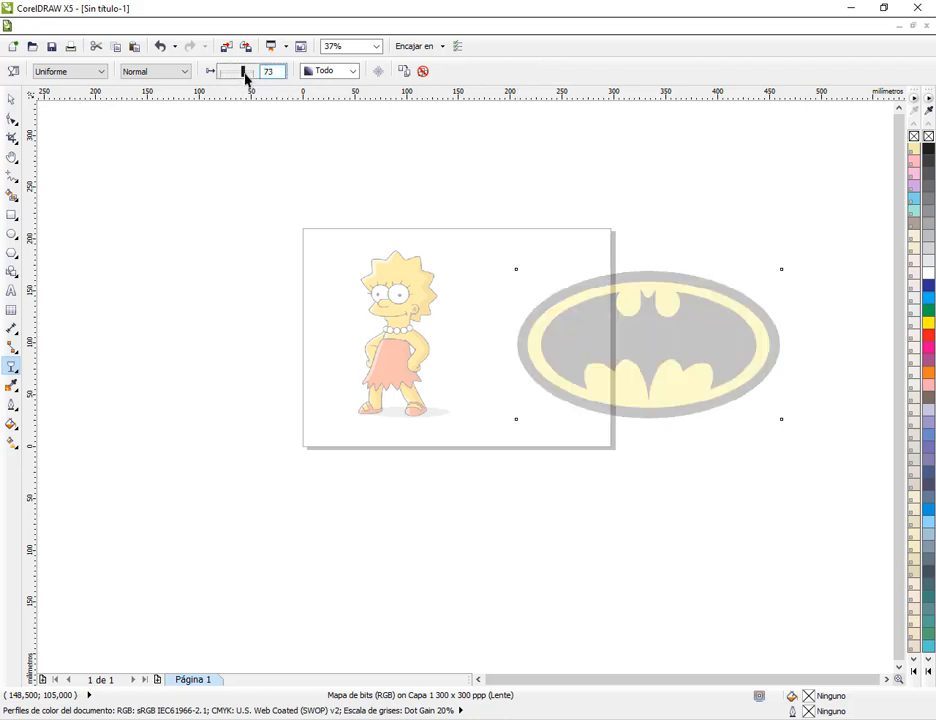
Move the faded Batman logo off the page to its right side and lock the object
{"action": "left_click", "coordinate": [11, 99]}
{"action": "left_click_drag", "start_coordinate": [675, 332], "coordinate": [810, 347]}
{"action": "middle_click", "coordinate": [643, 353]}
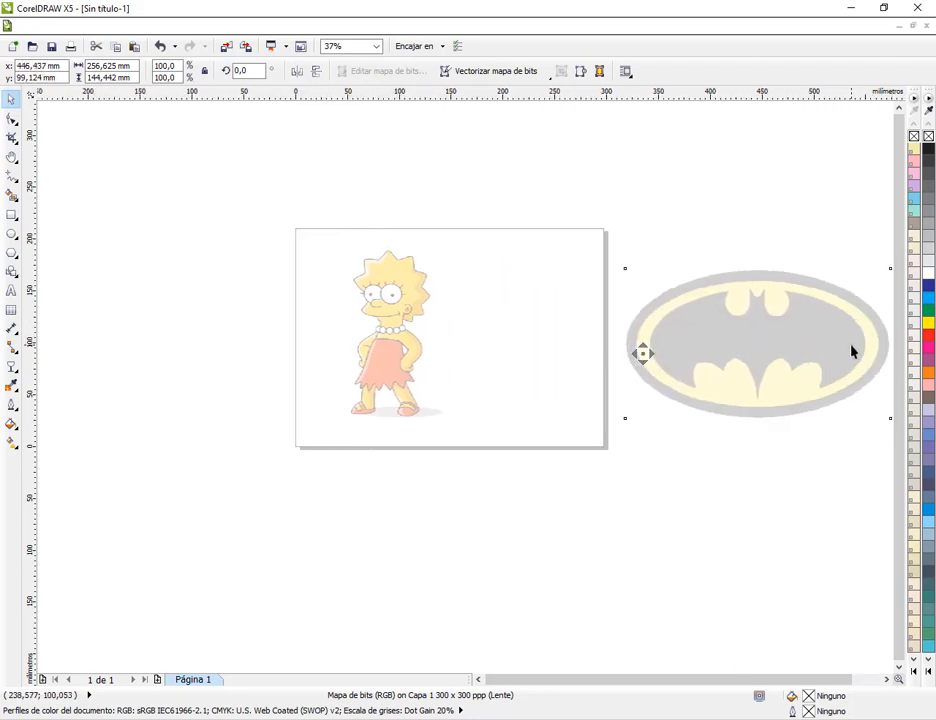
{"action": "right_click", "coordinate": [771, 346]}
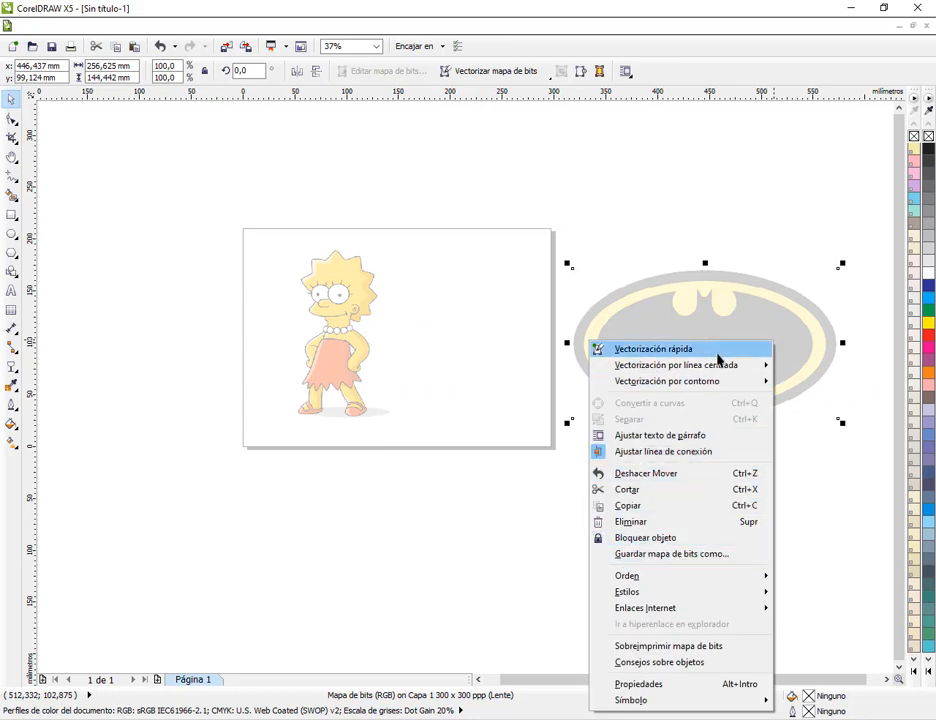
{"action": "left_click", "coordinate": [607, 538]}
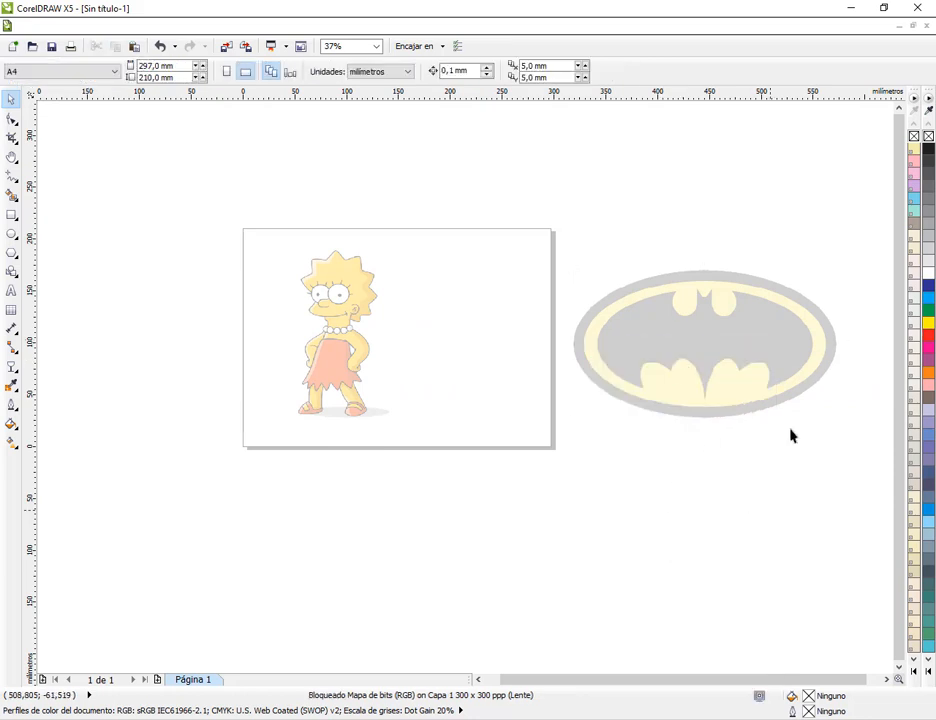
Detach the extra PANTONE Pastel Colors palette from beside the default palette and close it
{"action": "scroll", "coordinate": [830, 336], "scroll_direction": "up", "scroll_amount": 2}
{"action": "scroll", "coordinate": [729, 310], "scroll_direction": "up", "scroll_amount": 2}
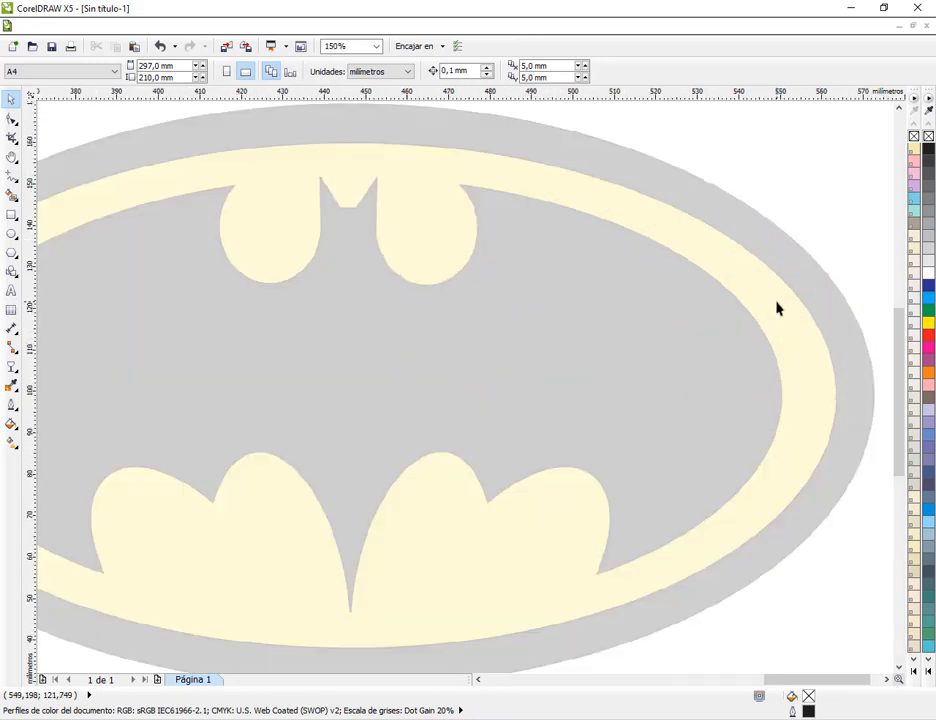
{"action": "scroll", "coordinate": [700, 328], "scroll_direction": "down", "scroll_amount": 2}
{"action": "scroll", "coordinate": [598, 276], "scroll_direction": "up", "scroll_amount": 2}
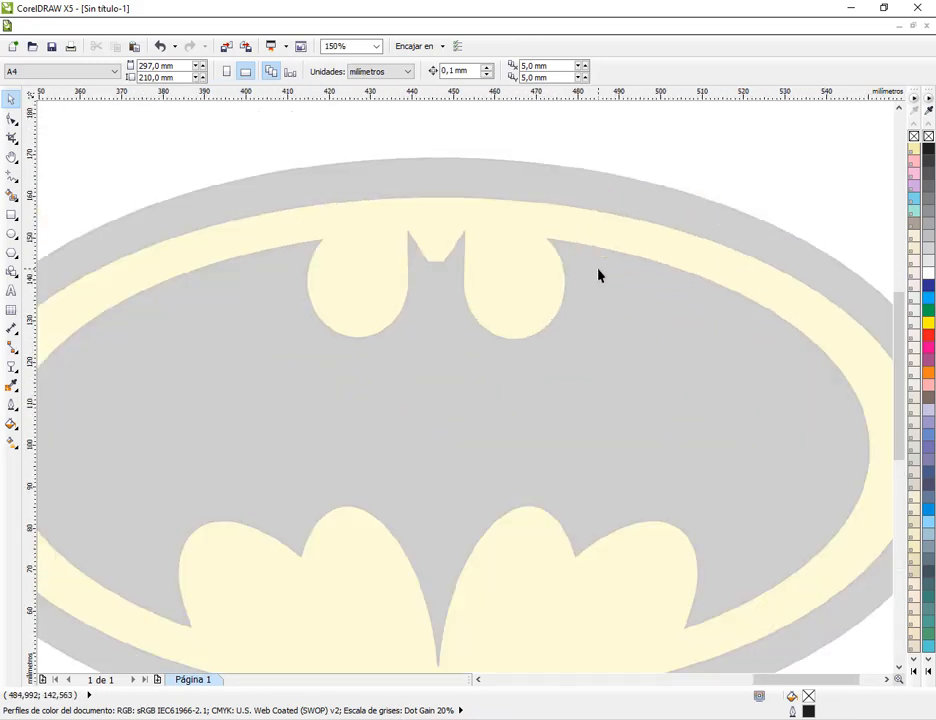
{"action": "scroll", "coordinate": [690, 292], "scroll_direction": "down", "scroll_amount": 2}
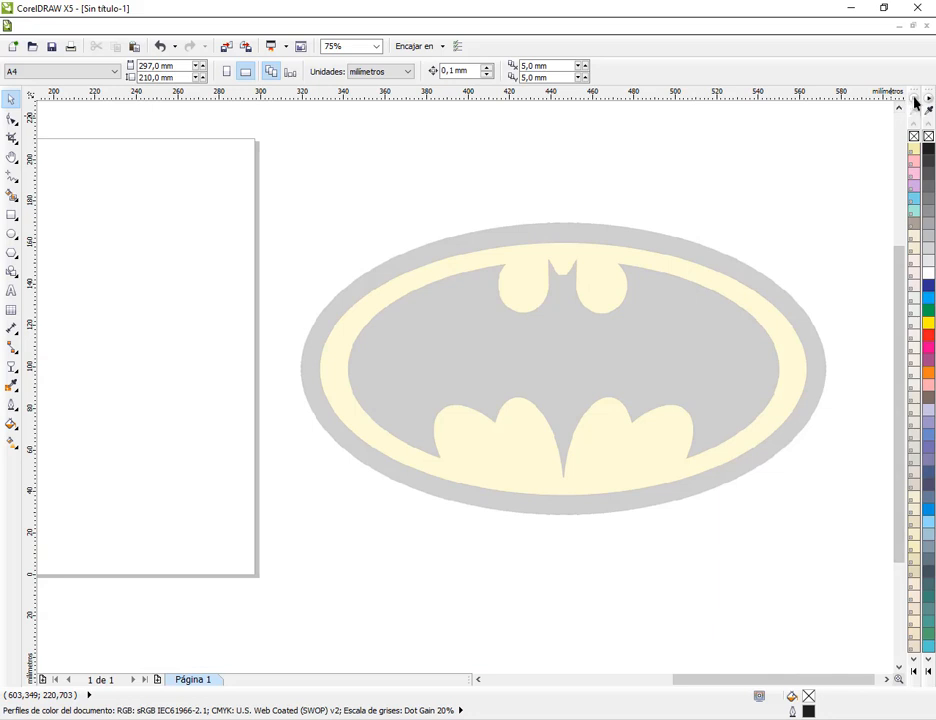
{"action": "left_click_drag", "start_coordinate": [913, 92], "coordinate": [769, 129]}
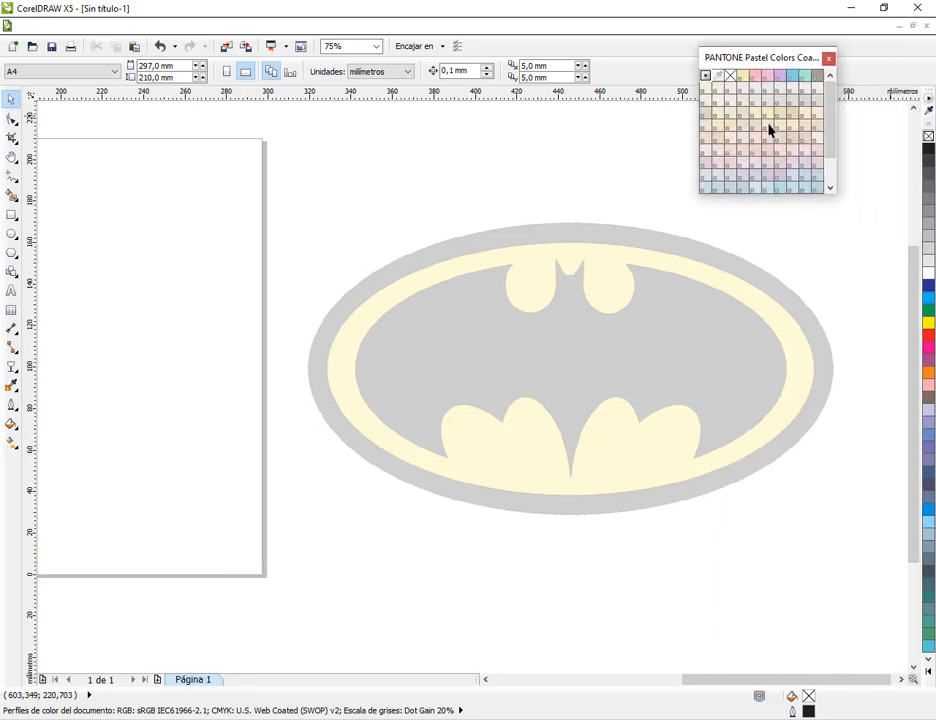
{"action": "left_click", "coordinate": [828, 58]}
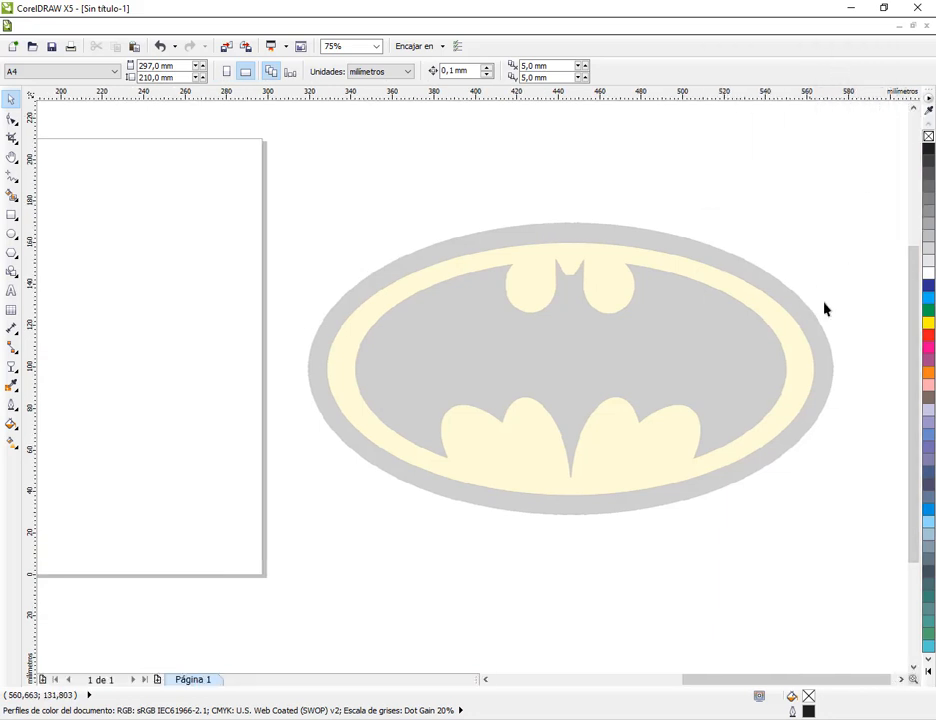
Choose the Bézier tool for tracing and enlarge the view of the bat silhouette
{"action": "left_click", "coordinate": [13, 180]}
{"action": "left_click", "coordinate": [42, 209]}
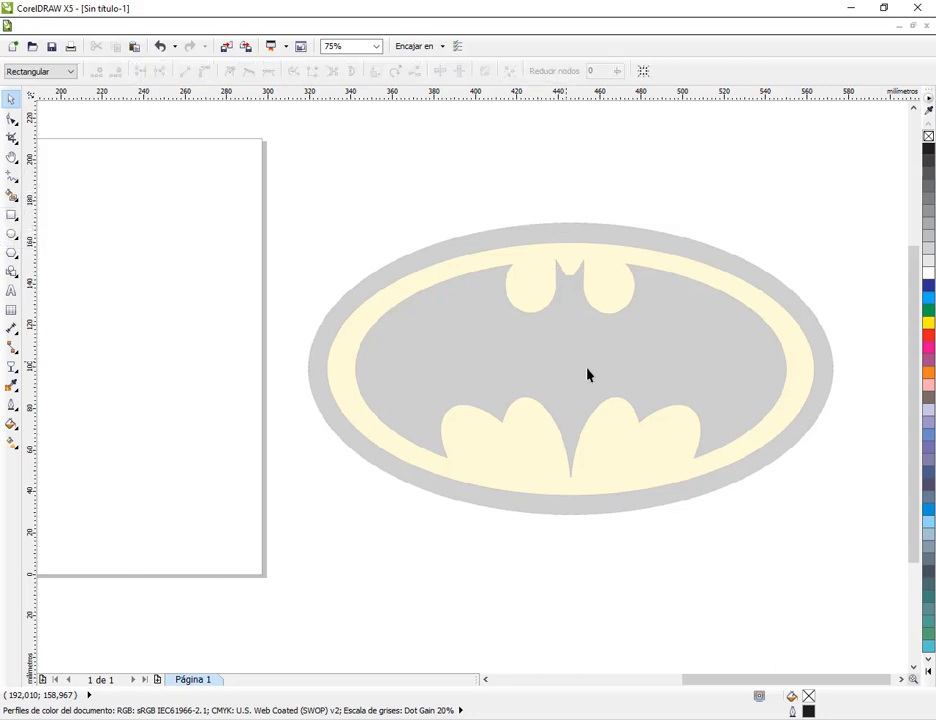
{"action": "scroll", "coordinate": [660, 374], "scroll_direction": "up", "scroll_amount": 2}
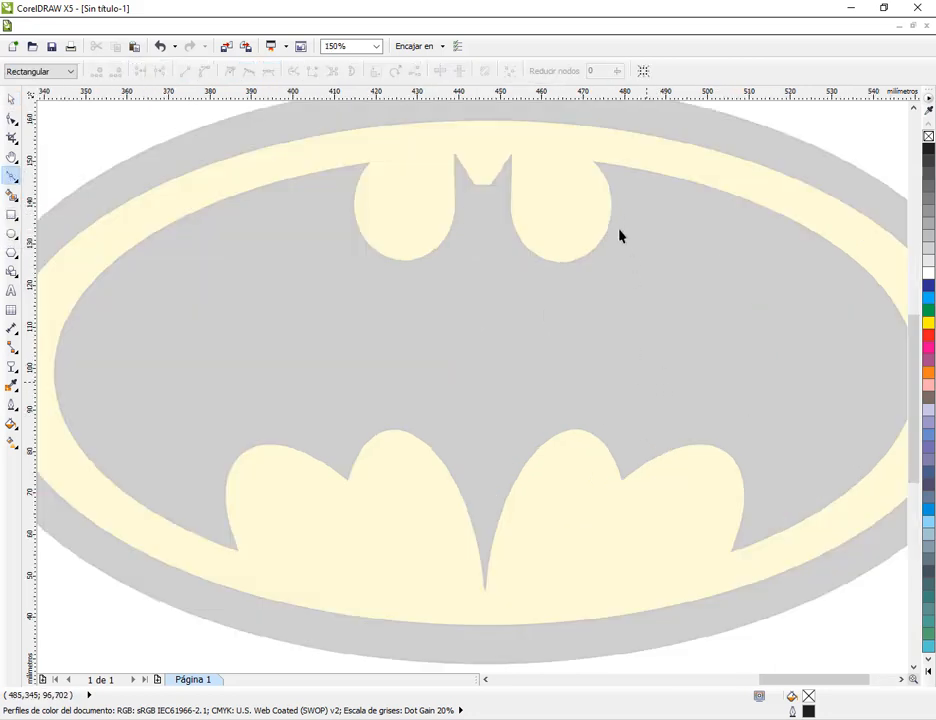
{"action": "left_click", "coordinate": [706, 599]}
{"action": "left_click_drag", "start_coordinate": [639, 536], "coordinate": [627, 489]}
{"action": "left_click_drag", "start_coordinate": [533, 600], "coordinate": [491, 592]}
{"action": "left_click_drag", "start_coordinate": [292, 558], "coordinate": [246, 553]}
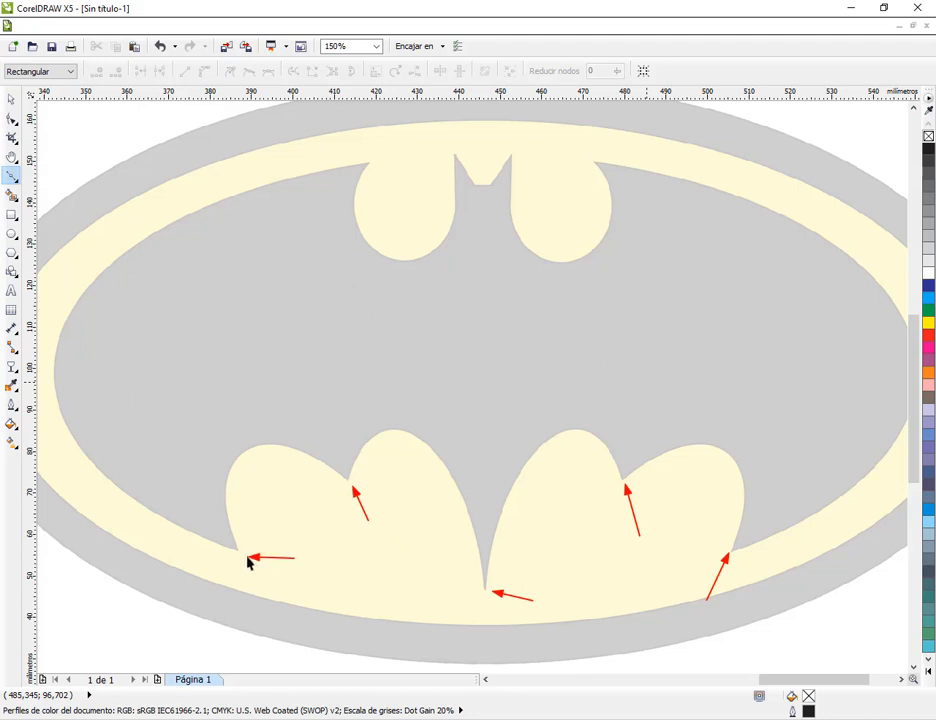
{"action": "left_click_drag", "start_coordinate": [400, 137], "coordinate": [384, 152]}
{"action": "mouse_move", "coordinate": [462, 123]}
{"action": "left_mouse_down"}
{"action": "mouse_move", "coordinate": [455, 147]}
{"action": "mouse_move", "coordinate": [474, 170]}
{"action": "left_mouse_up"}
{"action": "left_click_drag", "start_coordinate": [484, 221], "coordinate": [495, 181]}
{"action": "left_click_drag", "start_coordinate": [519, 122], "coordinate": [518, 152]}
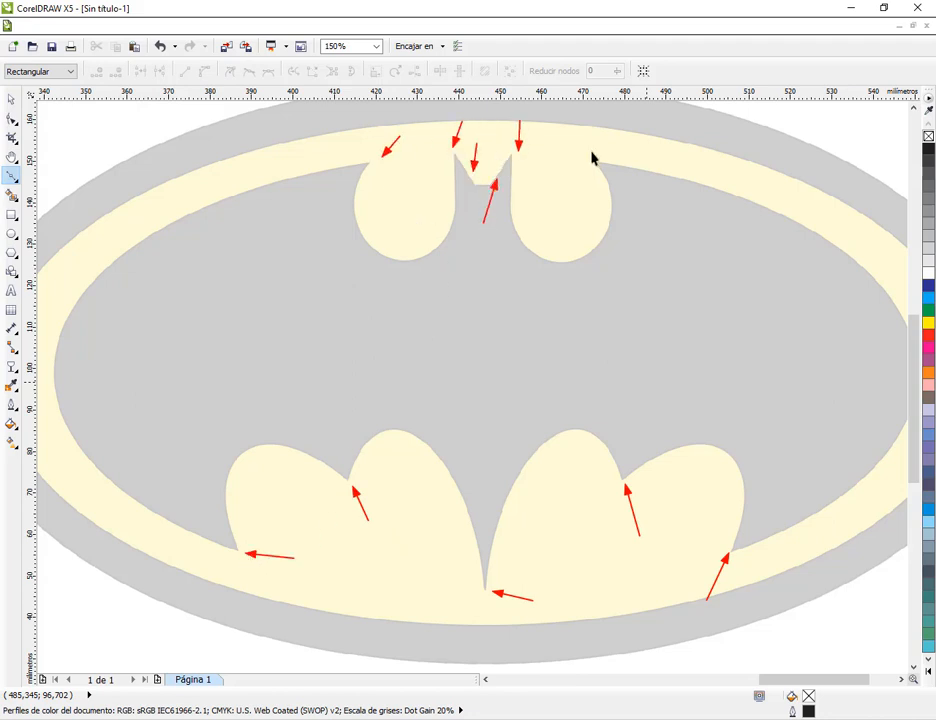
{"action": "key", "text": "Escape"}
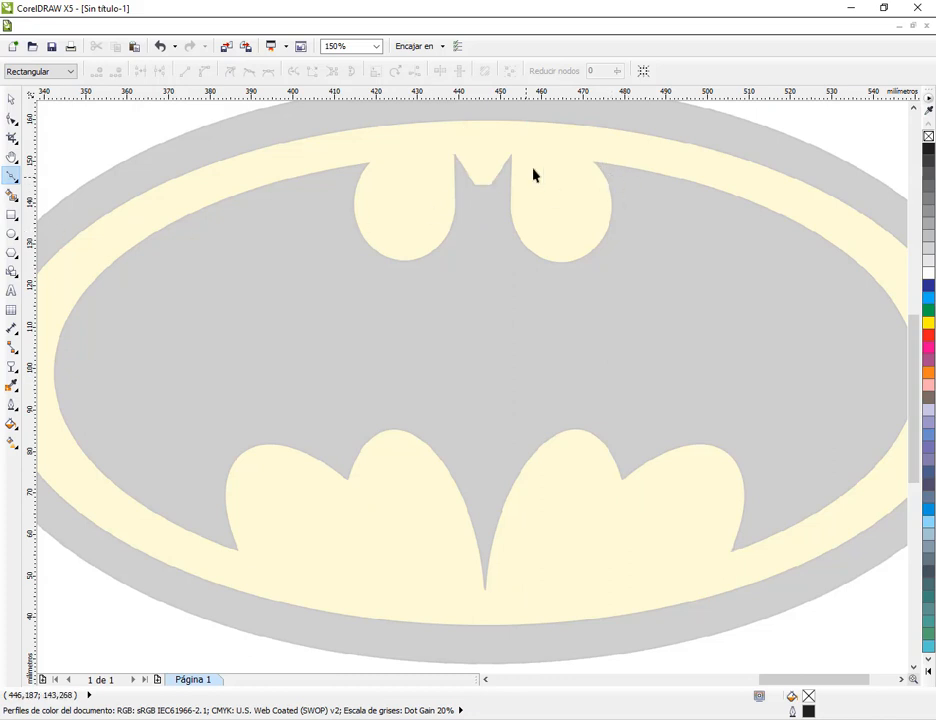
Start a straight-segment Bézier path at the silhouette's upper right corner and place nodes along the lower wing points to the lower left tip
{"action": "left_click", "coordinate": [592, 160]}
{"action": "left_click", "coordinate": [731, 556]}
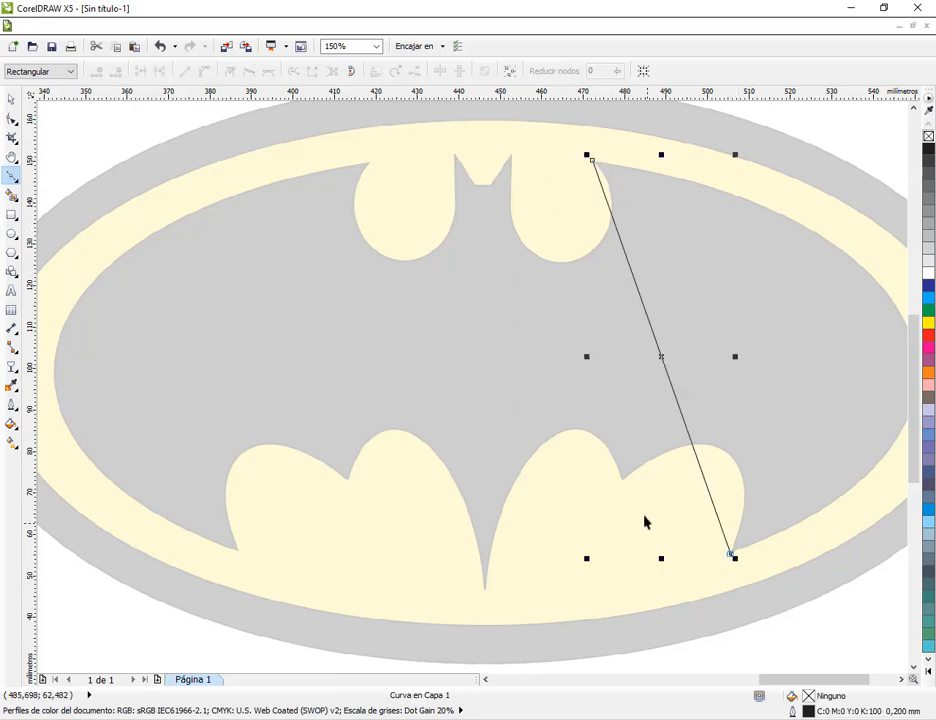
{"action": "left_click", "coordinate": [621, 483]}
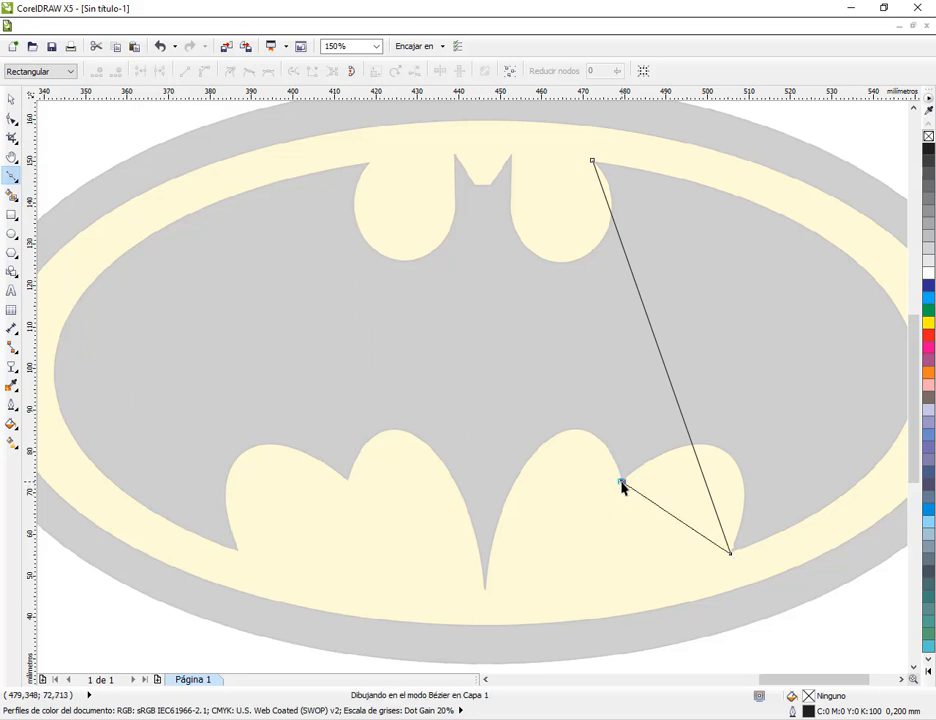
{"action": "left_click", "coordinate": [485, 591]}
{"action": "left_click", "coordinate": [346, 479]}
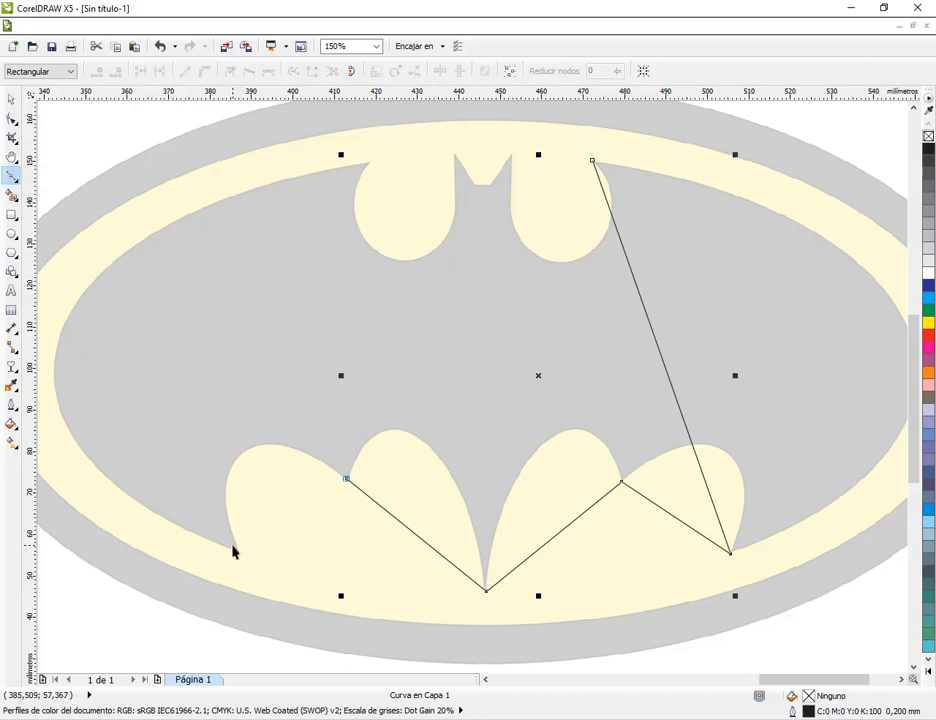
{"action": "left_click", "coordinate": [235, 547]}
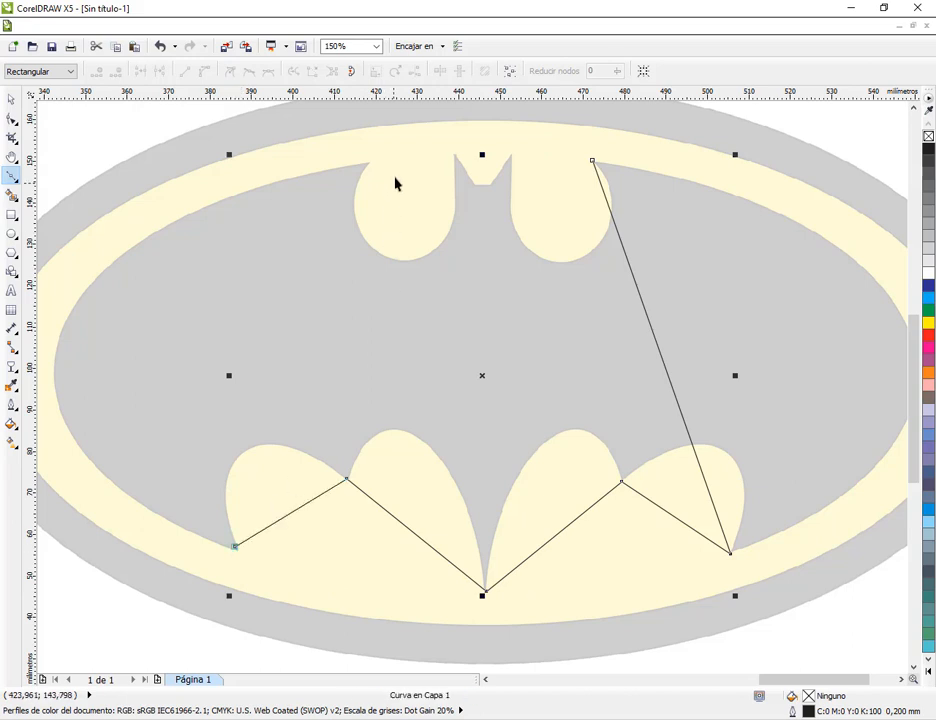
Continue the path through the upper left corner, both ear tips and the notch between them, and close it at the starting node
{"action": "left_click", "coordinate": [368, 160]}
{"action": "left_click", "coordinate": [455, 152]}
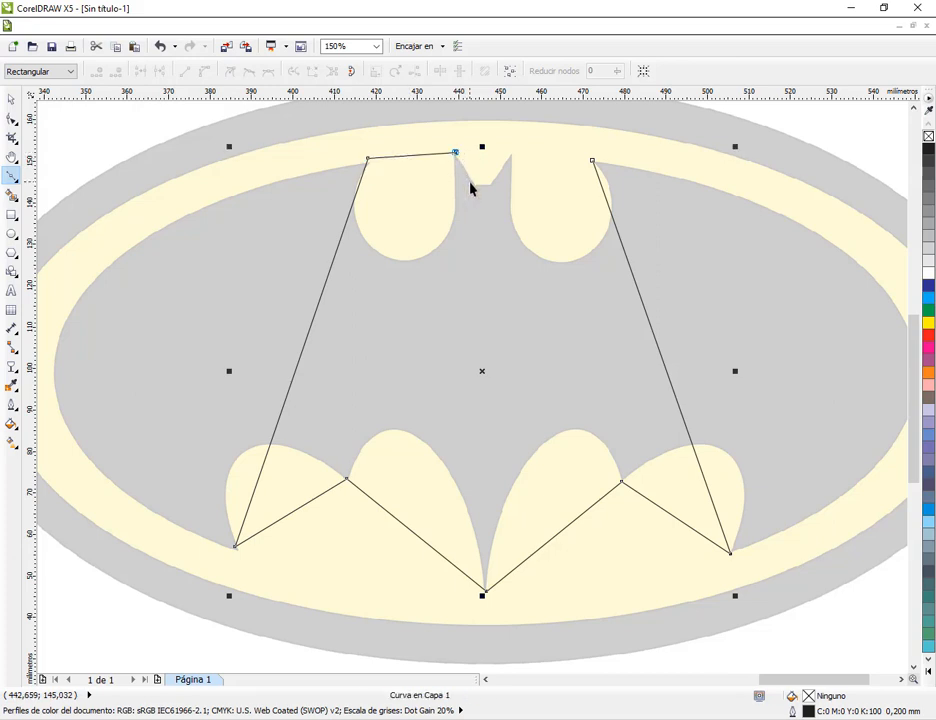
{"action": "left_click", "coordinate": [488, 184]}
{"action": "left_click", "coordinate": [511, 155]}
{"action": "left_click", "coordinate": [592, 161]}
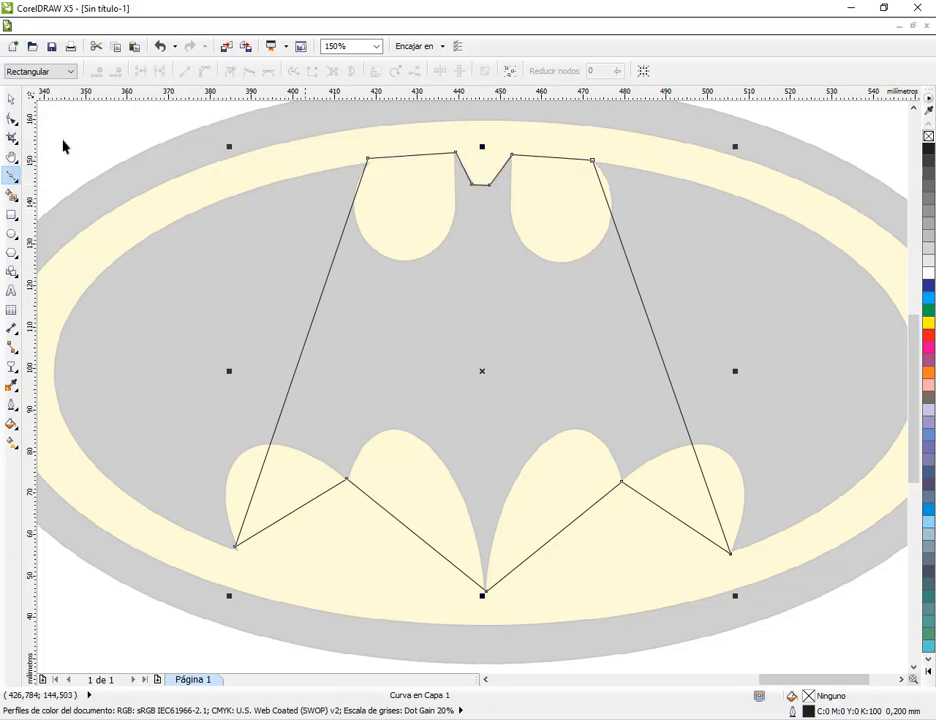
Use the Shape tool to align the nodes at the right scallop point and lower right wing tip with the silhouette's corners
{"action": "left_click", "coordinate": [11, 118]}
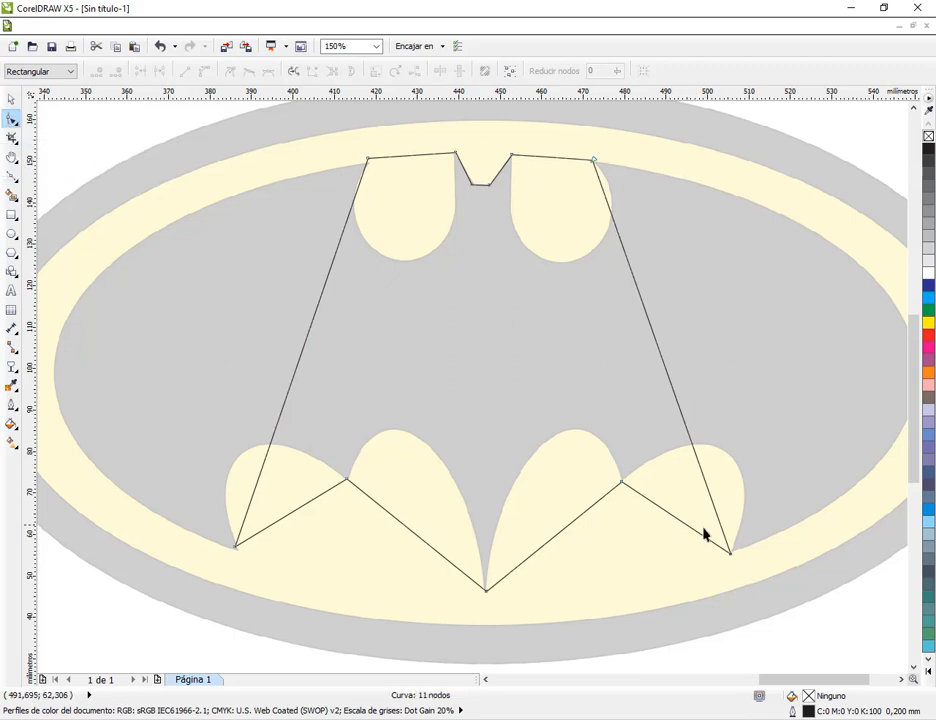
{"action": "scroll", "coordinate": [703, 535], "scroll_direction": "up", "scroll_amount": 4}
{"action": "scroll", "coordinate": [456, 386], "scroll_direction": "down", "scroll_amount": 2}
{"action": "scroll", "coordinate": [278, 231], "scroll_direction": "up", "scroll_amount": 2}
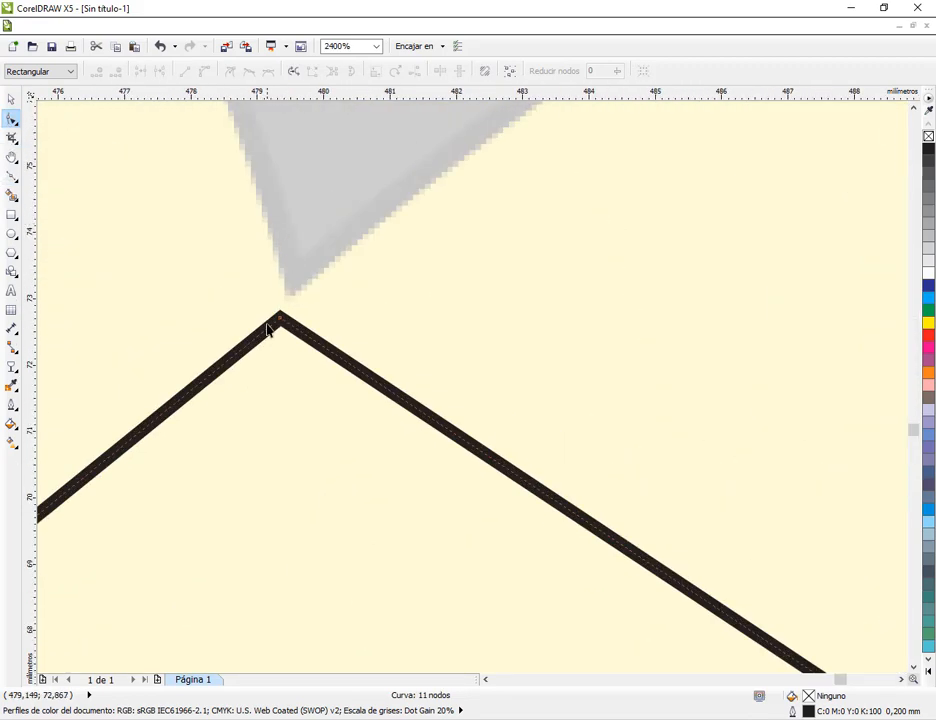
{"action": "left_click_drag", "start_coordinate": [280, 316], "coordinate": [295, 280]}
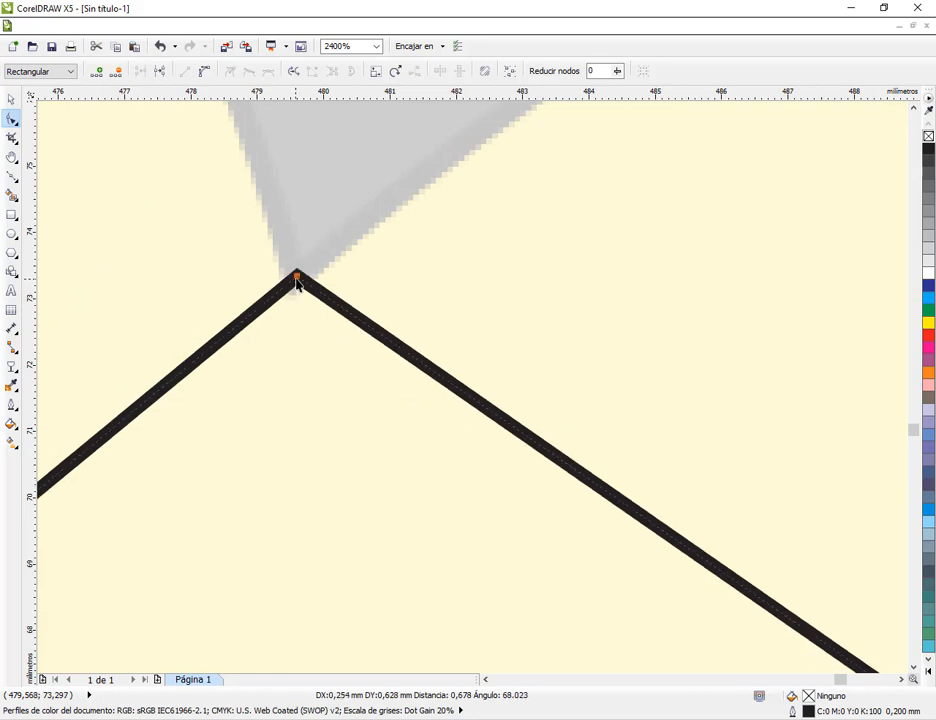
{"action": "scroll", "coordinate": [415, 340], "scroll_direction": "down", "scroll_amount": 2}
{"action": "scroll", "coordinate": [604, 473], "scroll_direction": "up", "scroll_amount": 3}
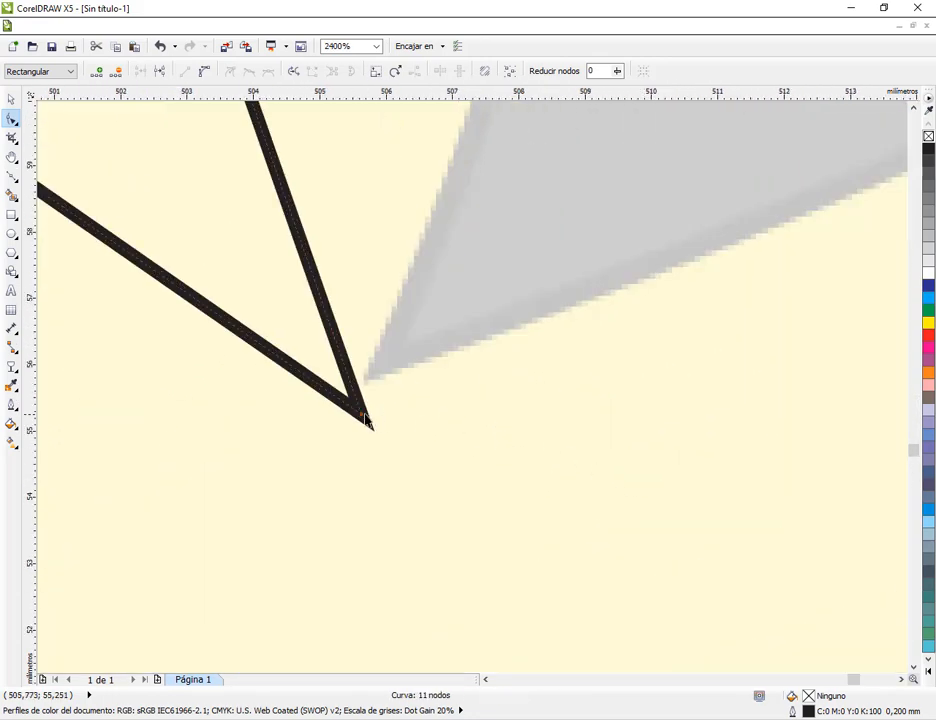
{"action": "left_click_drag", "start_coordinate": [366, 421], "coordinate": [384, 372]}
{"action": "scroll", "coordinate": [384, 372], "scroll_direction": "down", "scroll_amount": 3}
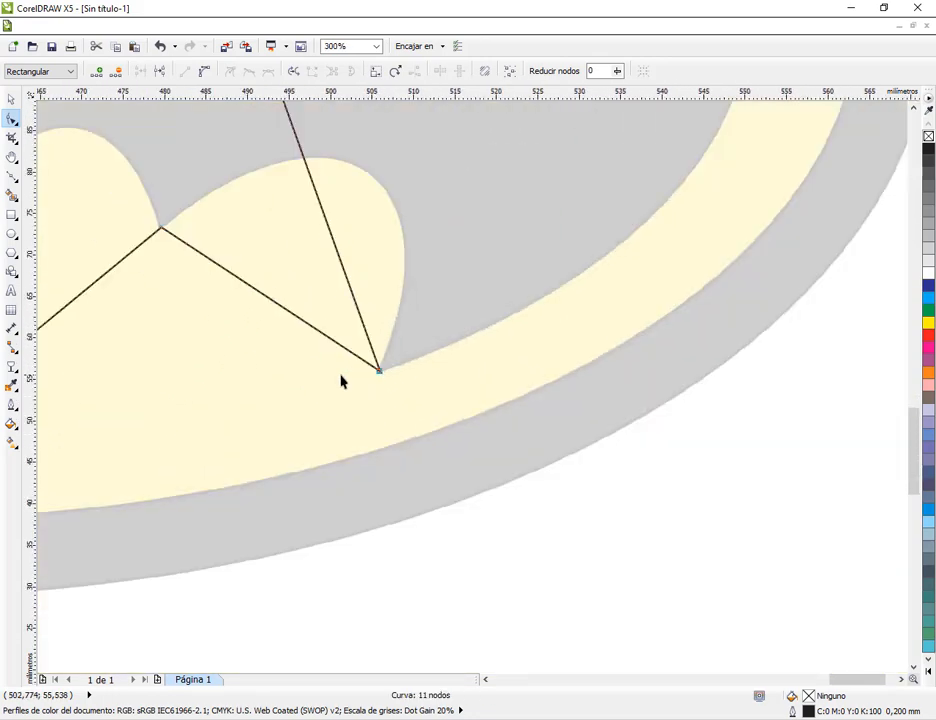
Align the bottom centre node of the outline with the tip of the bat's tail
{"action": "scroll", "coordinate": [340, 381], "scroll_direction": "down", "scroll_amount": 1}
{"action": "scroll", "coordinate": [100, 415], "scroll_direction": "up", "scroll_amount": 3}
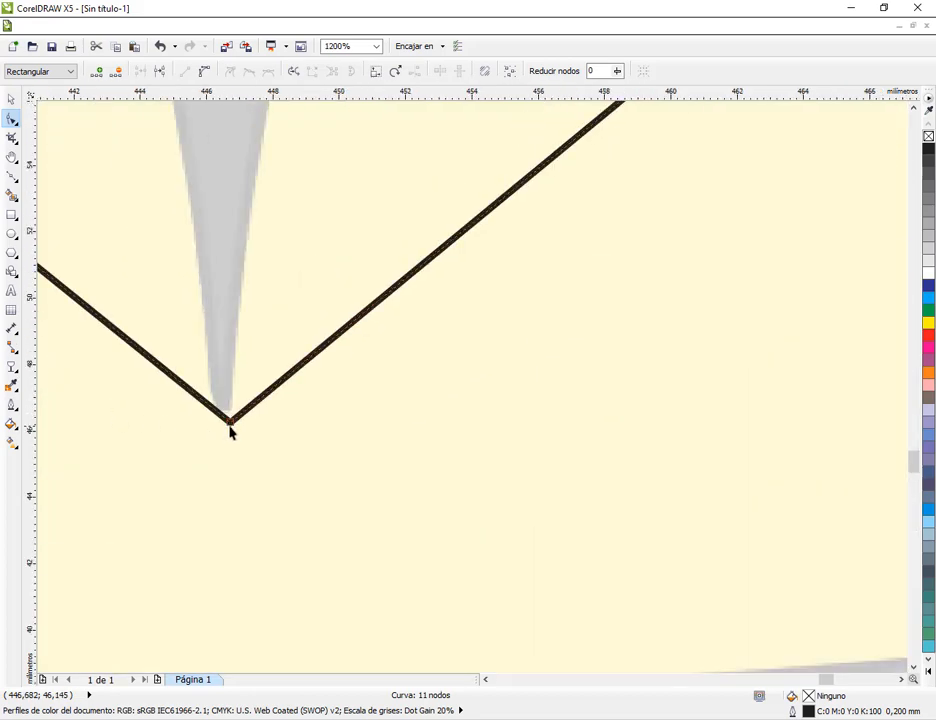
{"action": "left_click_drag", "start_coordinate": [229, 428], "coordinate": [230, 407]}
{"action": "scroll", "coordinate": [229, 405], "scroll_direction": "down", "scroll_amount": 2}
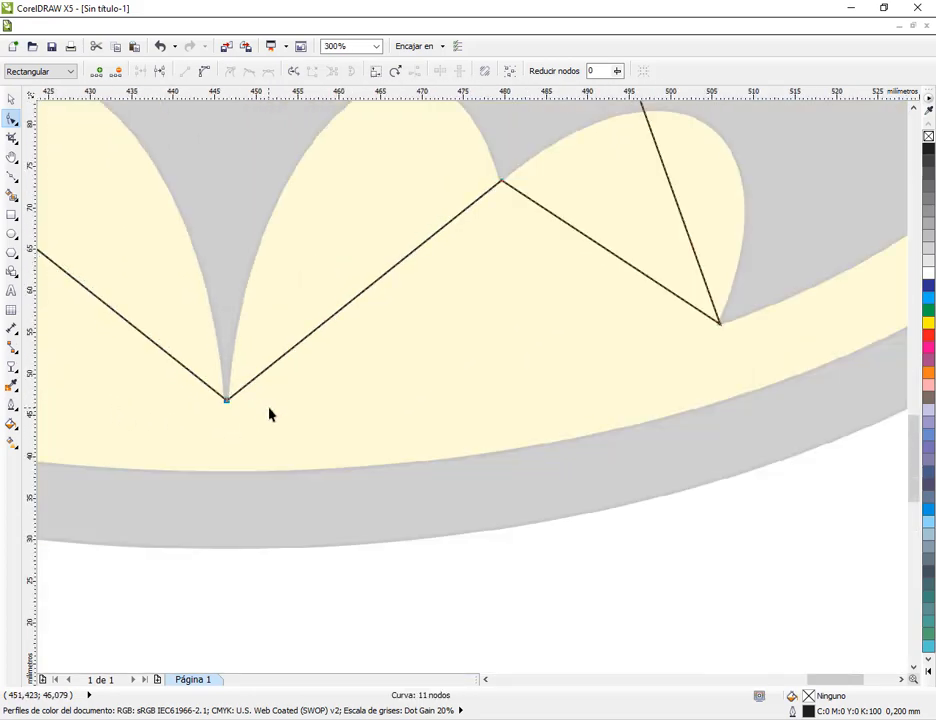
Align the nodes at the left scallop point and lower left wing tip with the silhouette's corners
{"action": "key", "text": "h"}
{"action": "left_click_drag", "start_coordinate": [186, 347], "coordinate": [590, 464]}
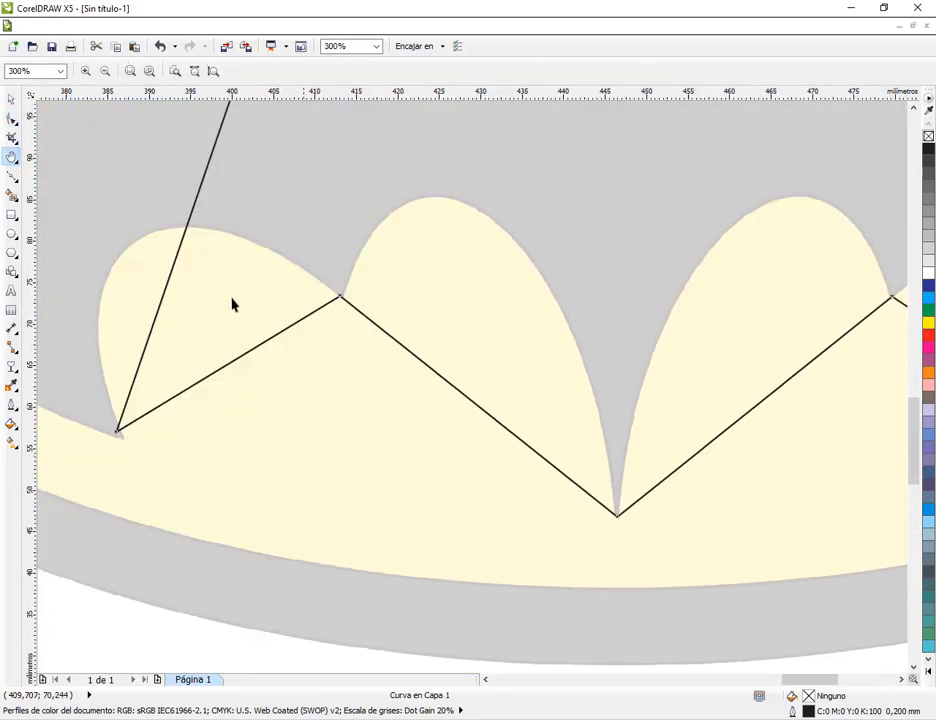
{"action": "left_click", "coordinate": [12, 118]}
{"action": "scroll", "coordinate": [305, 292], "scroll_direction": "up", "scroll_amount": 2}
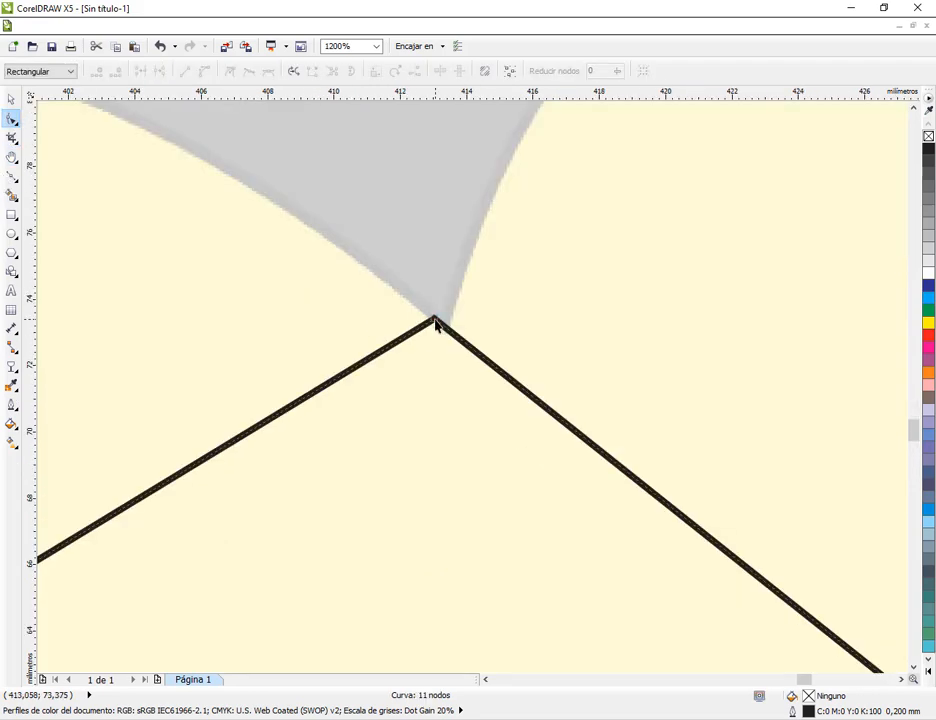
{"action": "mouse_move", "coordinate": [435, 322]}
{"action": "left_mouse_down"}
{"action": "mouse_move", "coordinate": [441, 357]}
{"action": "mouse_move", "coordinate": [445, 322]}
{"action": "left_mouse_up"}
{"action": "scroll", "coordinate": [414, 349], "scroll_direction": "down", "scroll_amount": 2}
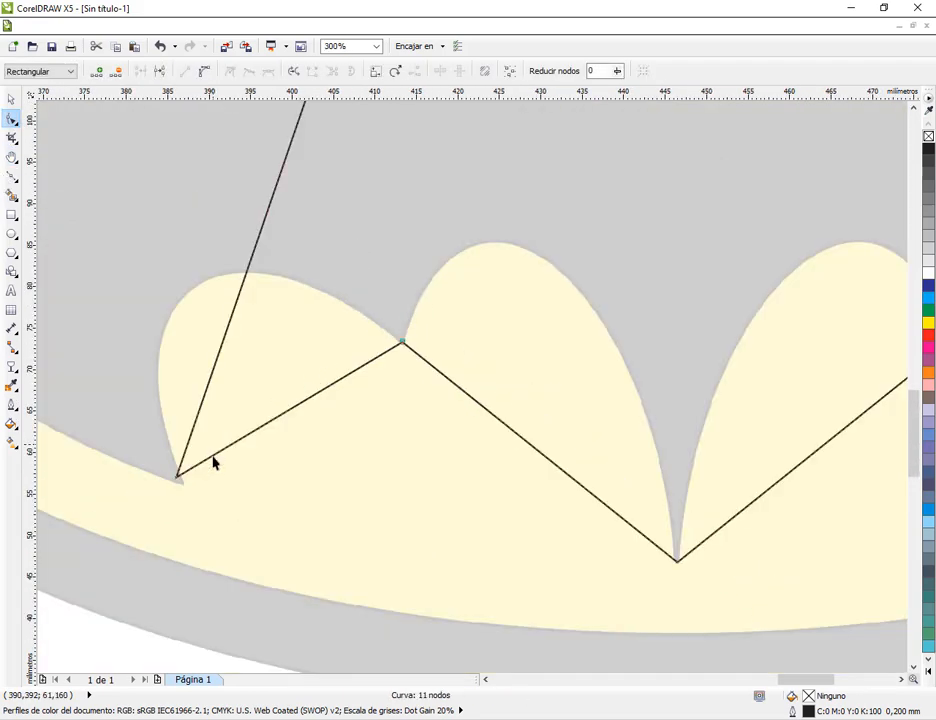
{"action": "scroll", "coordinate": [179, 491], "scroll_direction": "up", "scroll_amount": 2}
{"action": "left_click_drag", "start_coordinate": [197, 459], "coordinate": [219, 480]}
{"action": "scroll", "coordinate": [368, 393], "scroll_direction": "down", "scroll_amount": 3}
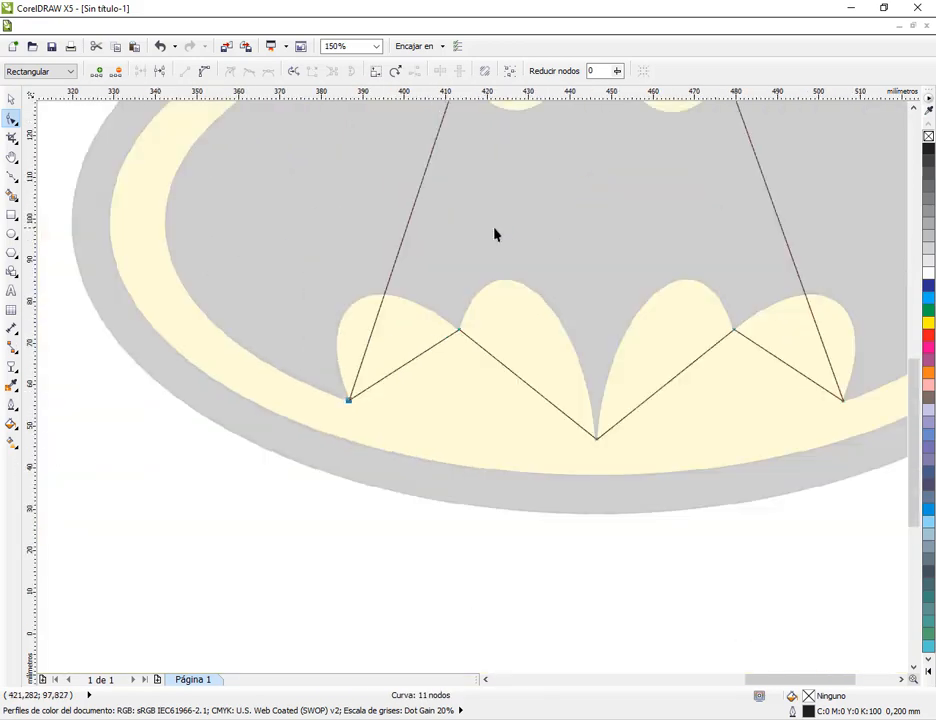
Align the nodes at the upper left wing corner, left ear tip and both corners of the head notch with the silhouette
{"action": "key", "text": "h"}
{"action": "left_click_drag", "start_coordinate": [478, 286], "coordinate": [420, 549]}
{"action": "scroll", "coordinate": [469, 311], "scroll_direction": "up", "scroll_amount": 2}
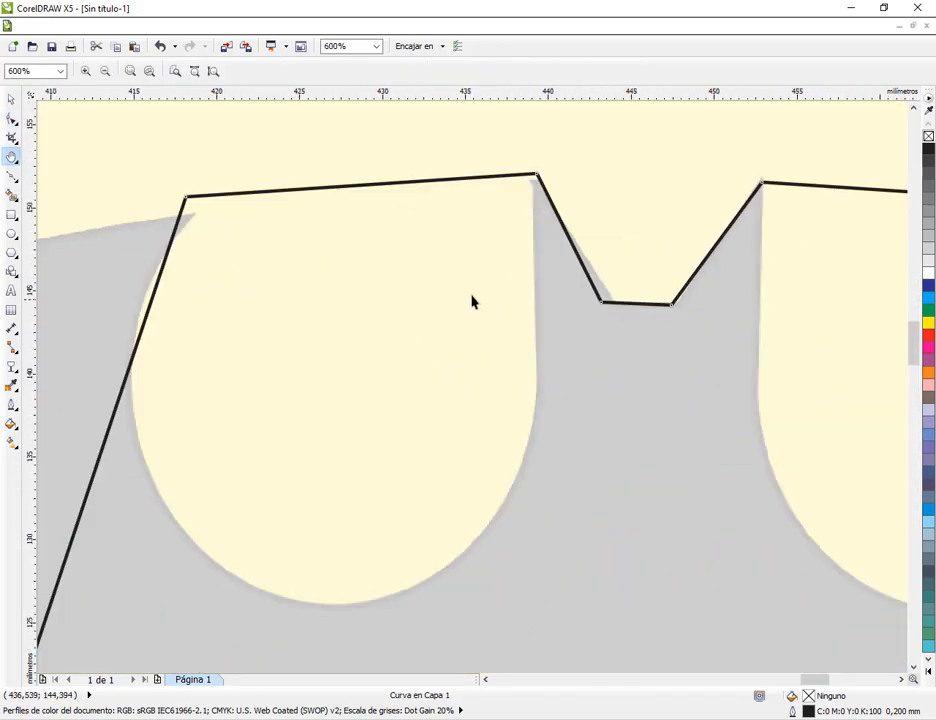
{"action": "left_click", "coordinate": [11, 118]}
{"action": "left_click_drag", "start_coordinate": [190, 204], "coordinate": [191, 215]}
{"action": "left_click_drag", "start_coordinate": [537, 174], "coordinate": [526, 203]}
{"action": "left_click_drag", "start_coordinate": [526, 203], "coordinate": [536, 185]}
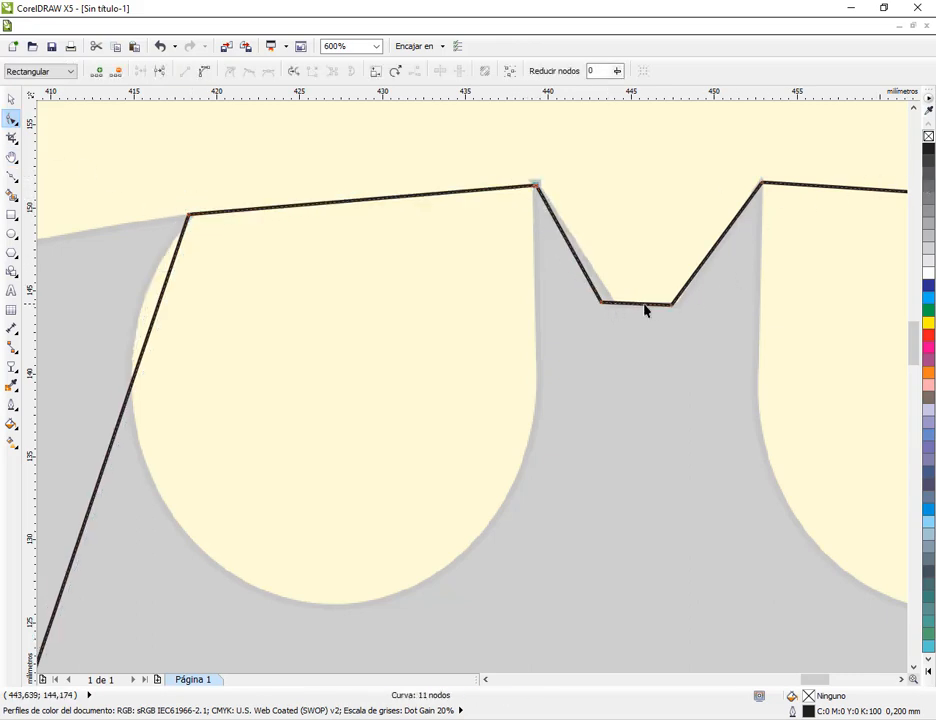
{"action": "mouse_move", "coordinate": [676, 311]}
{"action": "left_mouse_down"}
{"action": "mouse_move", "coordinate": [673, 299]}
{"action": "mouse_move", "coordinate": [683, 310]}
{"action": "left_mouse_up"}
{"action": "left_click_drag", "start_coordinate": [600, 303], "coordinate": [613, 304]}
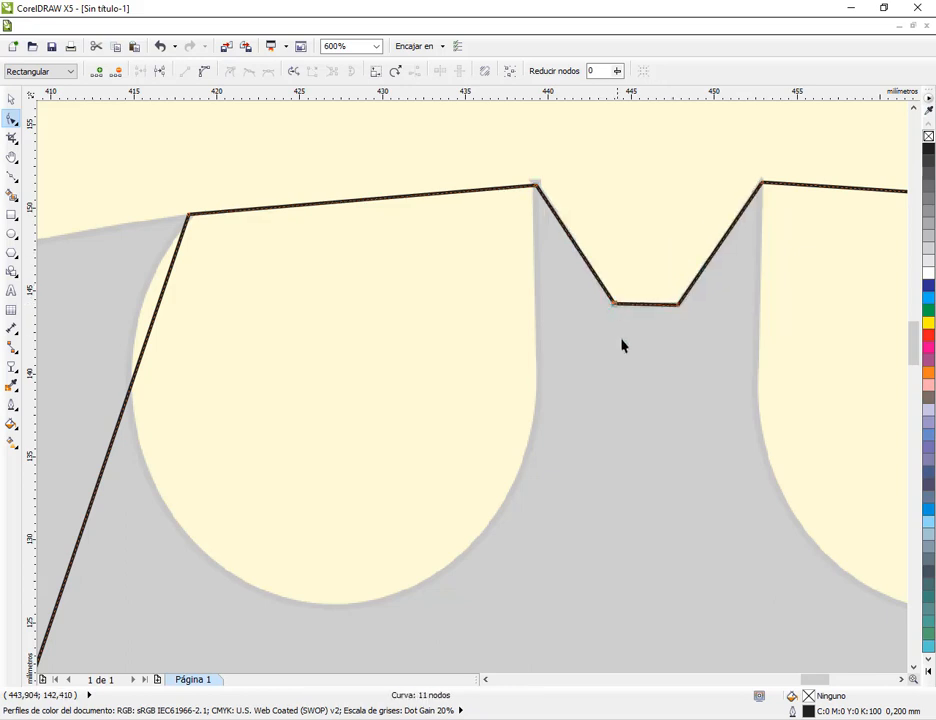
Align the nodes at the upper right wing corner and right ear tip with the silhouette's corners
{"action": "key", "text": "h"}
{"action": "left_click_drag", "start_coordinate": [740, 404], "coordinate": [284, 373]}
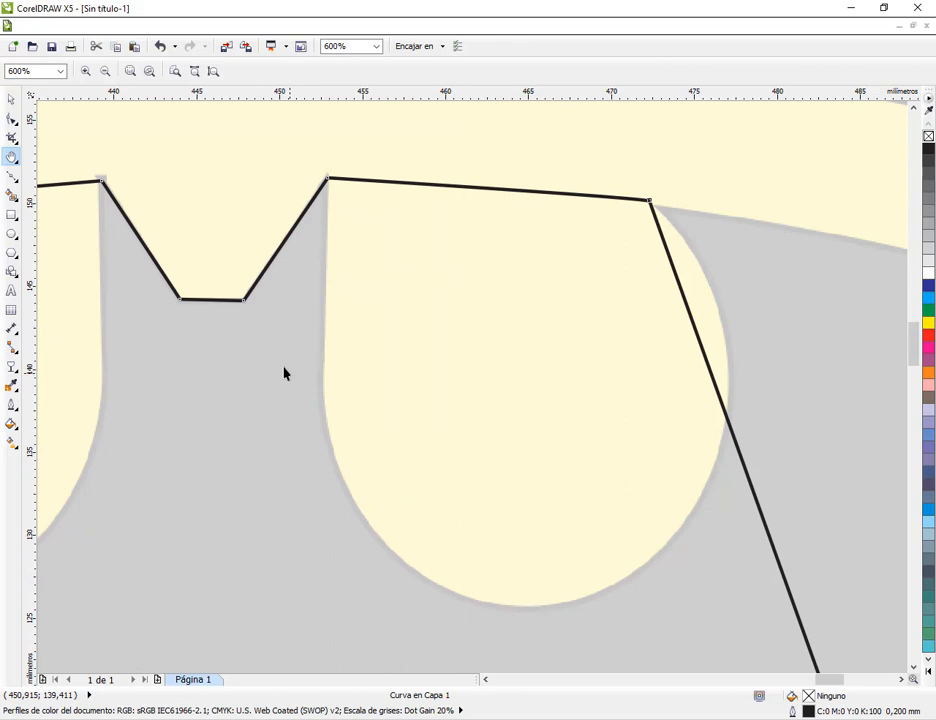
{"action": "left_click", "coordinate": [12, 118]}
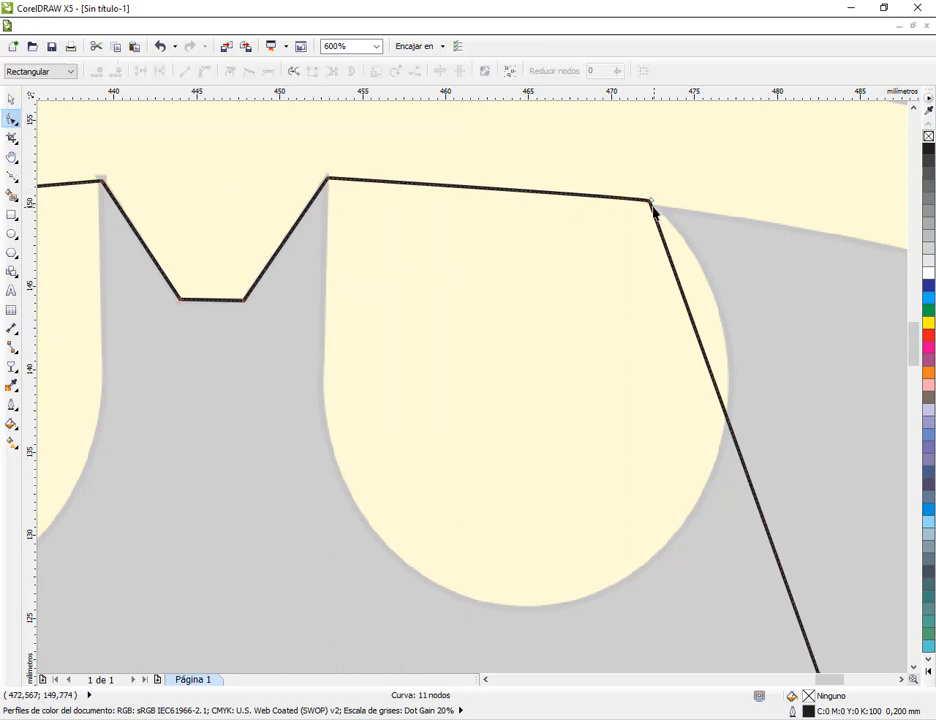
{"action": "mouse_move", "coordinate": [652, 205]}
{"action": "left_mouse_down"}
{"action": "mouse_move", "coordinate": [648, 217]}
{"action": "mouse_move", "coordinate": [666, 207]}
{"action": "left_mouse_up"}
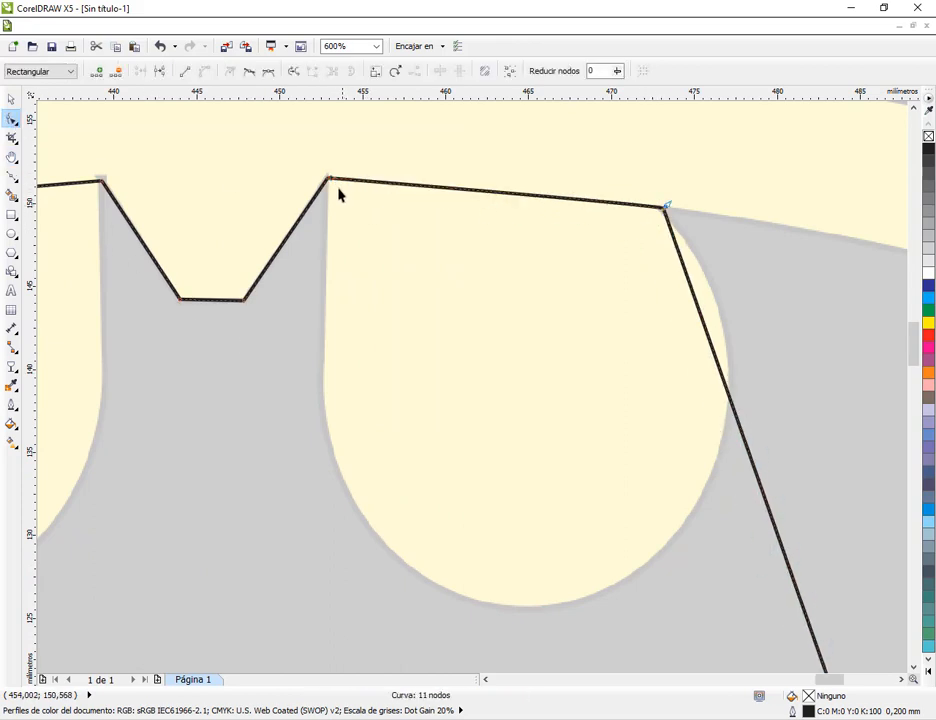
{"action": "mouse_move", "coordinate": [332, 183]}
{"action": "left_mouse_down"}
{"action": "mouse_move", "coordinate": [328, 198]}
{"action": "mouse_move", "coordinate": [325, 177]}
{"action": "left_mouse_up"}
Fill the traced bat outline with cyan to check that it is closed, and remove the fill
{"action": "left_click", "coordinate": [10, 98]}
{"action": "scroll", "coordinate": [558, 430], "scroll_direction": "down", "scroll_amount": 5}
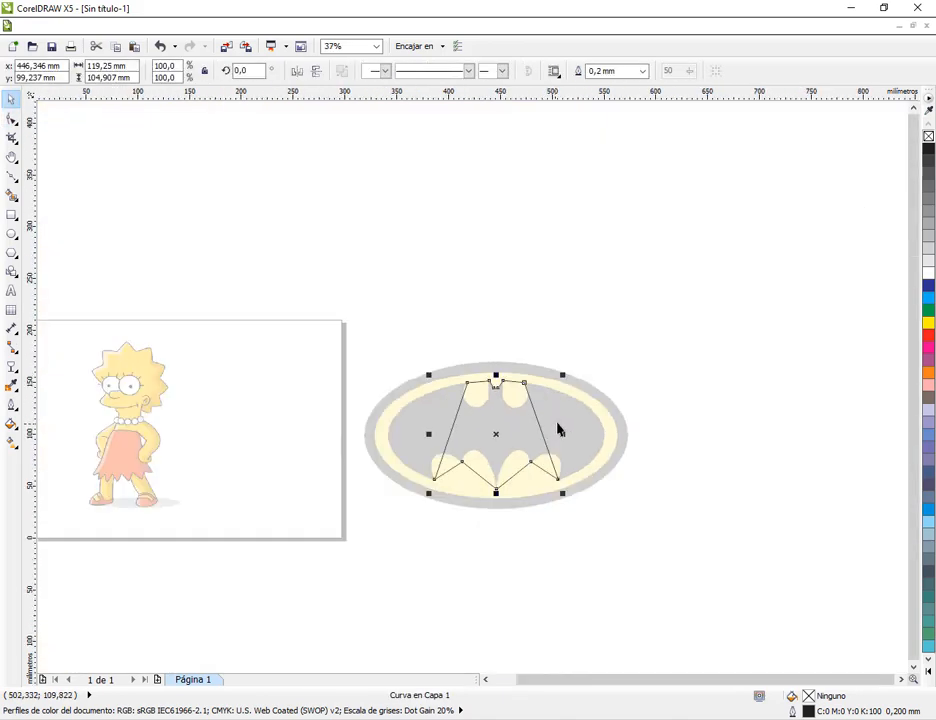
{"action": "scroll", "coordinate": [531, 458], "scroll_direction": "up", "scroll_amount": 1}
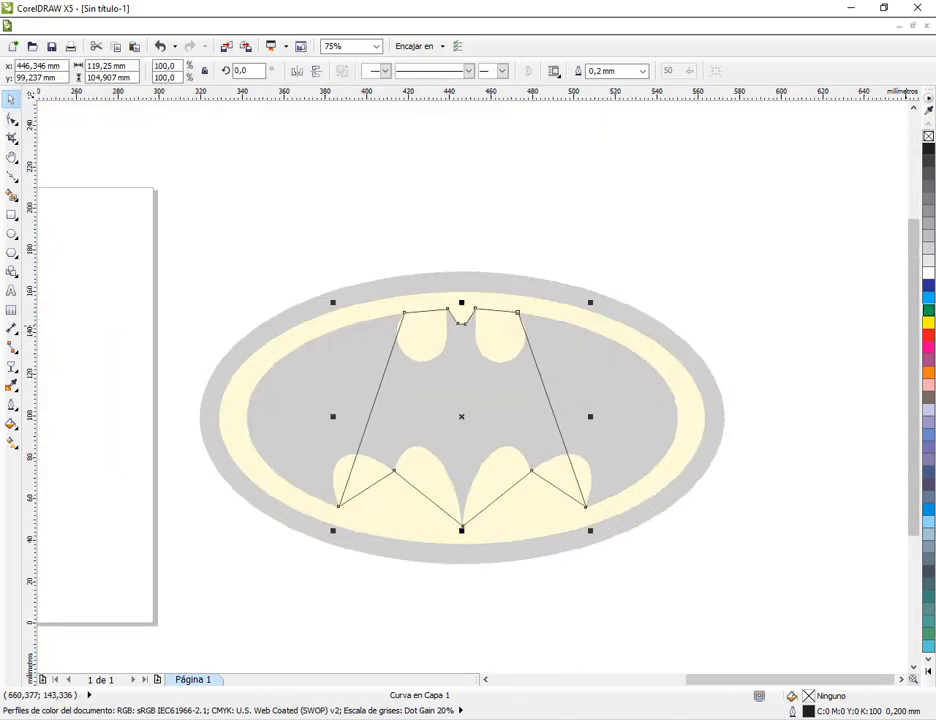
{"action": "left_click", "coordinate": [929, 299]}
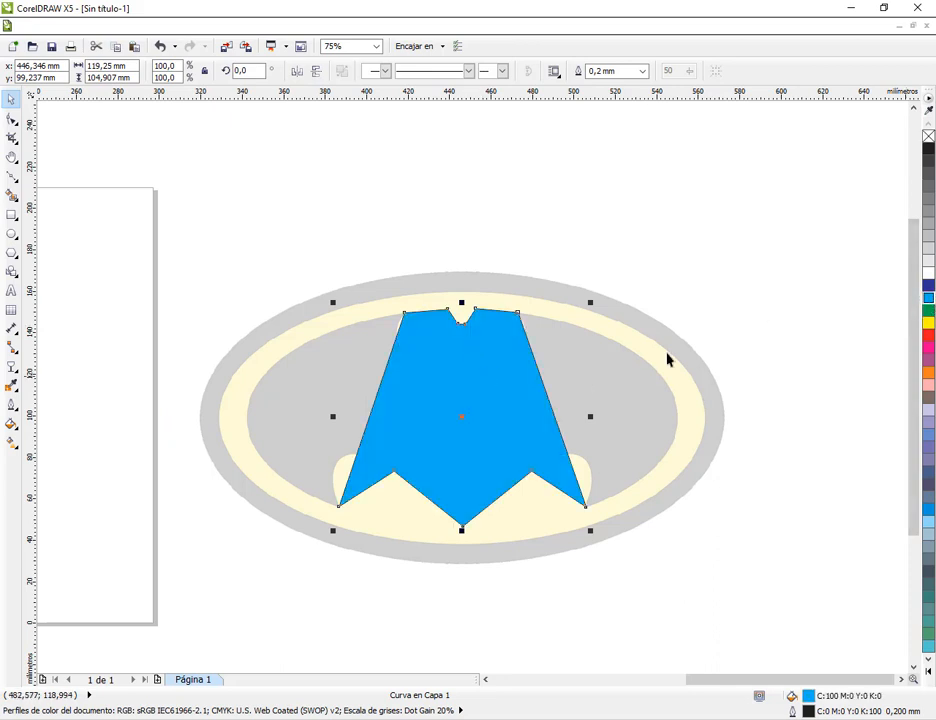
{"action": "left_click", "coordinate": [929, 137]}
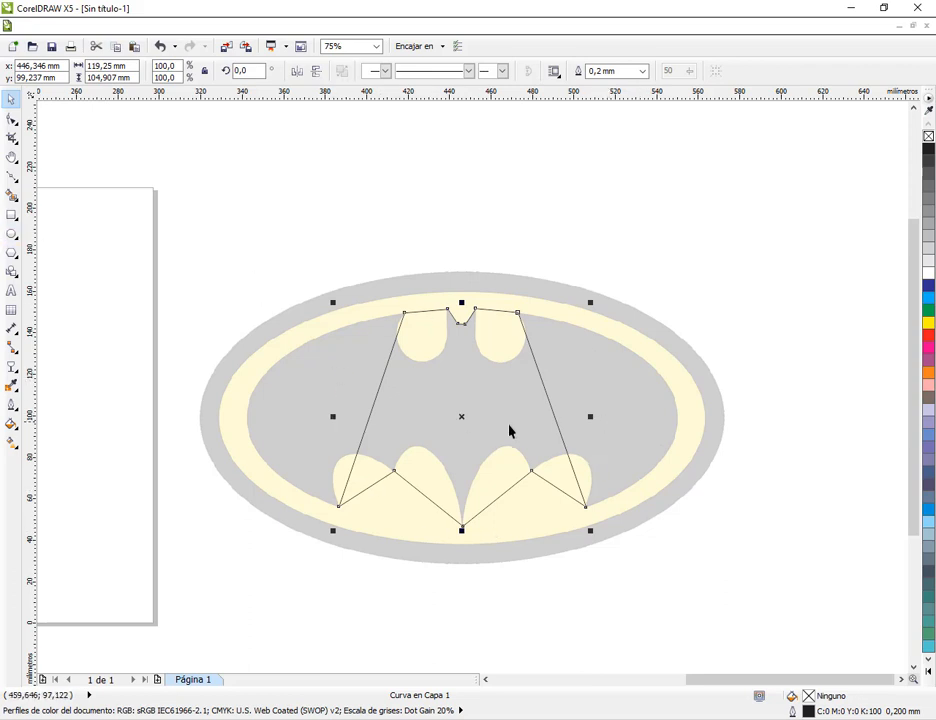
Draw an open Bézier path about 64 mm wide above the logo with one straight and one curved segment, and delete it
{"action": "left_click", "coordinate": [9, 176]}
{"action": "left_click", "coordinate": [586, 143]}
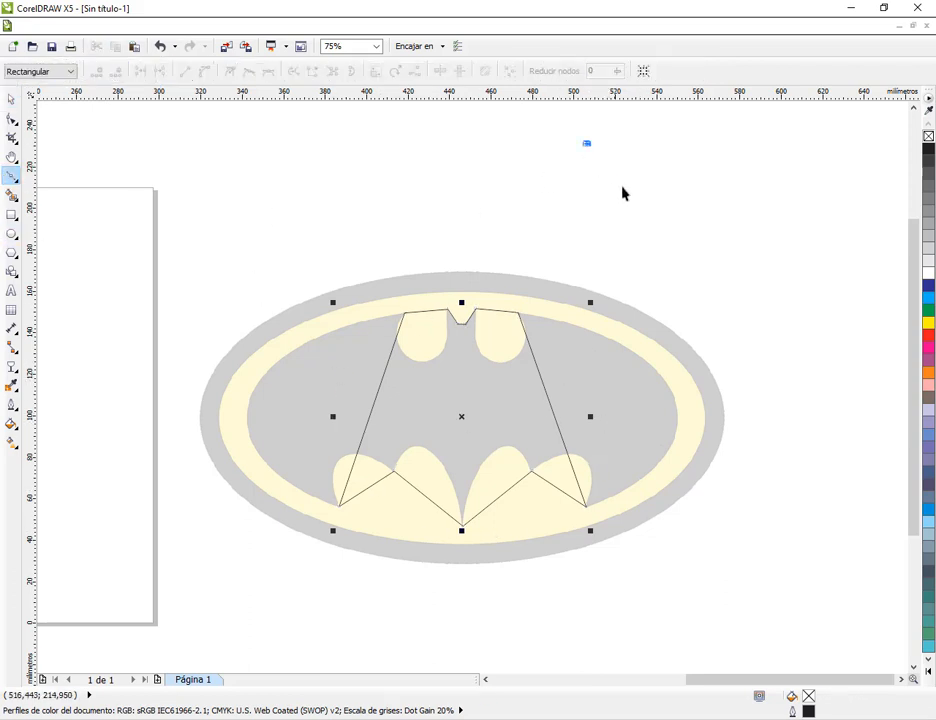
{"action": "left_click", "coordinate": [622, 192]}
{"action": "left_click_drag", "start_coordinate": [719, 167], "coordinate": [789, 137]}
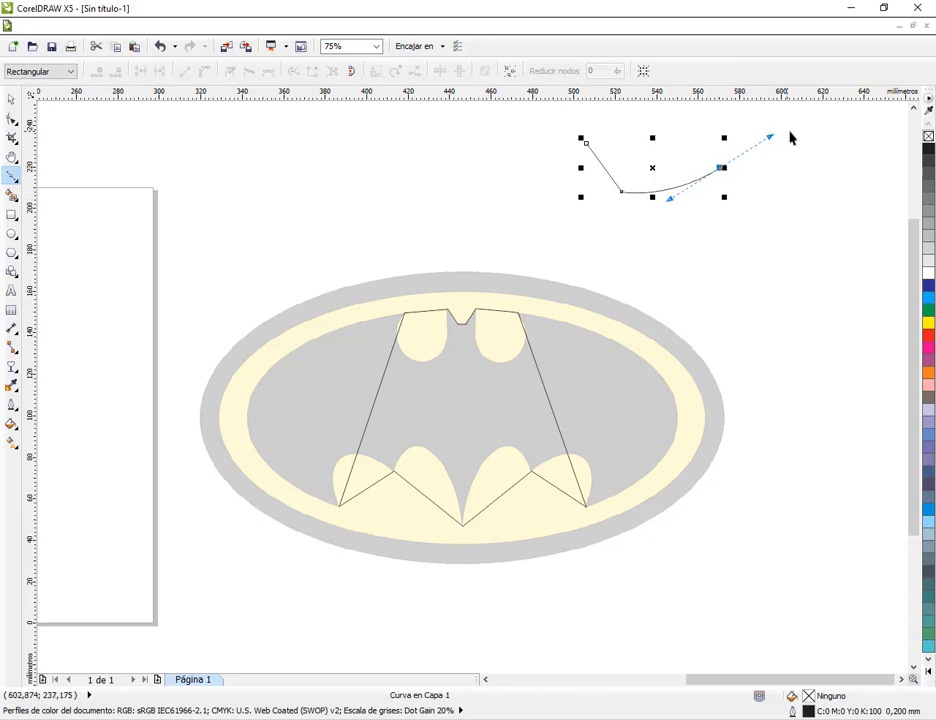
{"action": "left_click", "coordinate": [8, 100]}
{"action": "left_click_drag", "start_coordinate": [654, 167], "coordinate": [560, 180]}
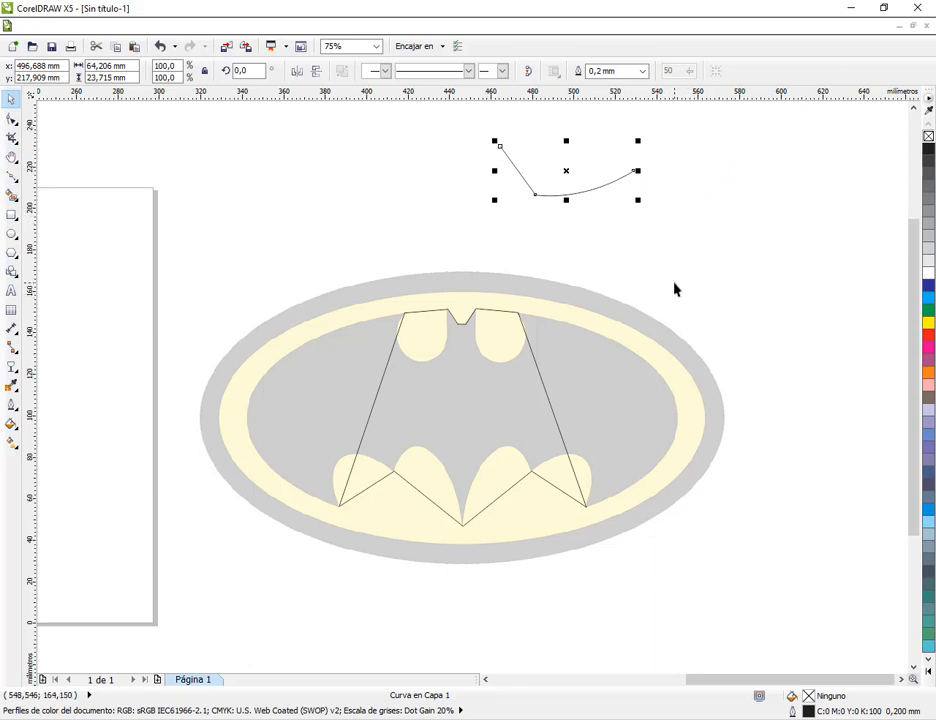
{"action": "key", "text": "Delete"}
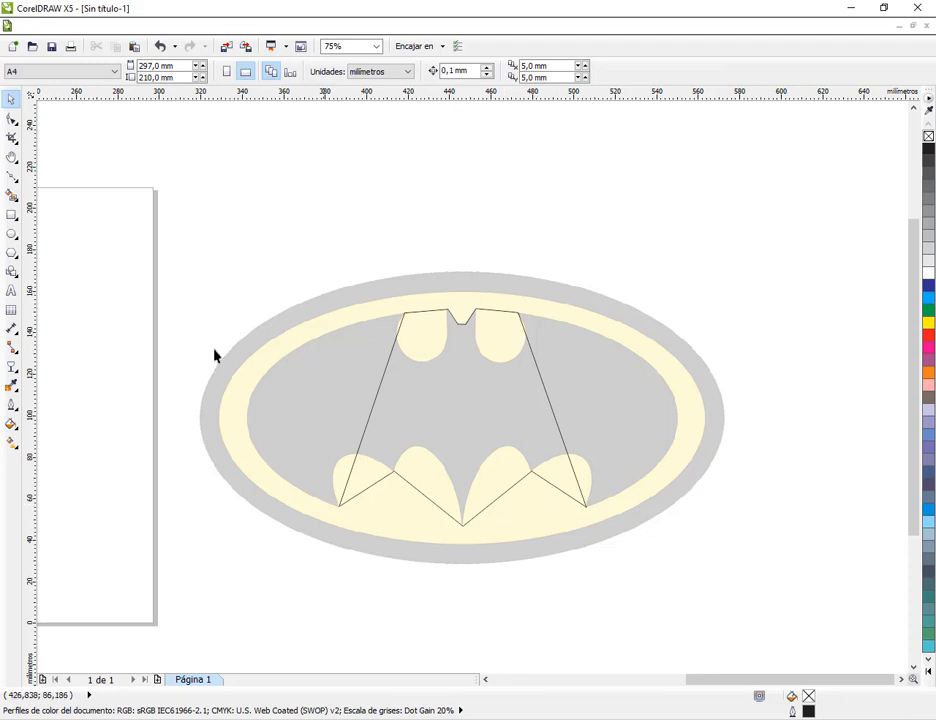
Convert the long straight segment on the bat outline's right side to a curve
{"action": "left_click", "coordinate": [13, 121]}
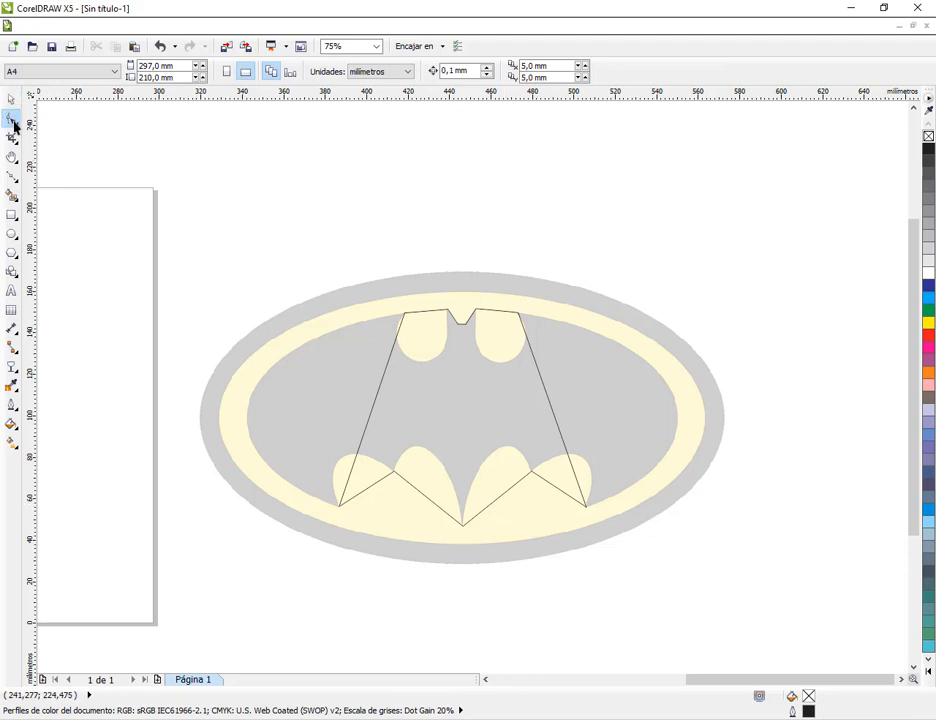
{"action": "left_click", "coordinate": [546, 394]}
{"action": "right_click", "coordinate": [545, 389]}
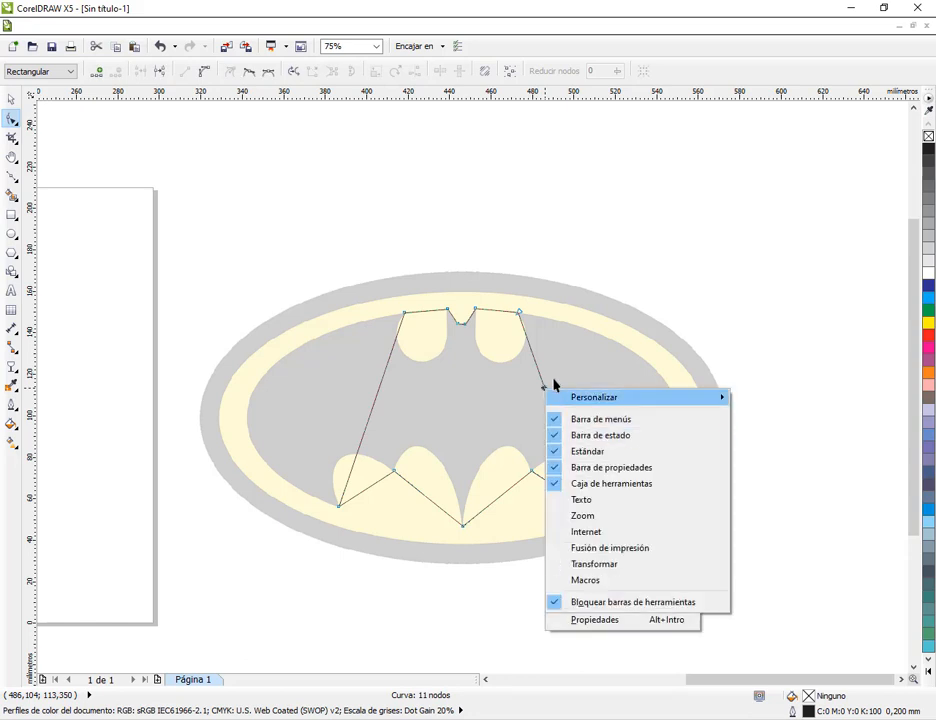
{"action": "left_click", "coordinate": [546, 393]}
{"action": "right_click", "coordinate": [545, 392]}
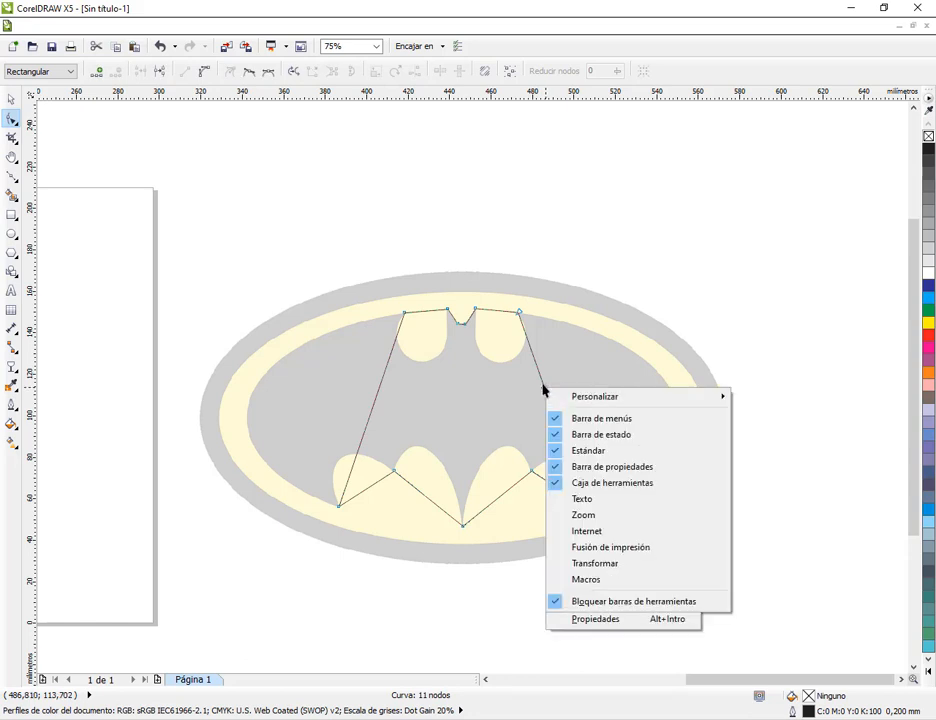
{"action": "left_click", "coordinate": [544, 389]}
{"action": "right_click", "coordinate": [545, 392]}
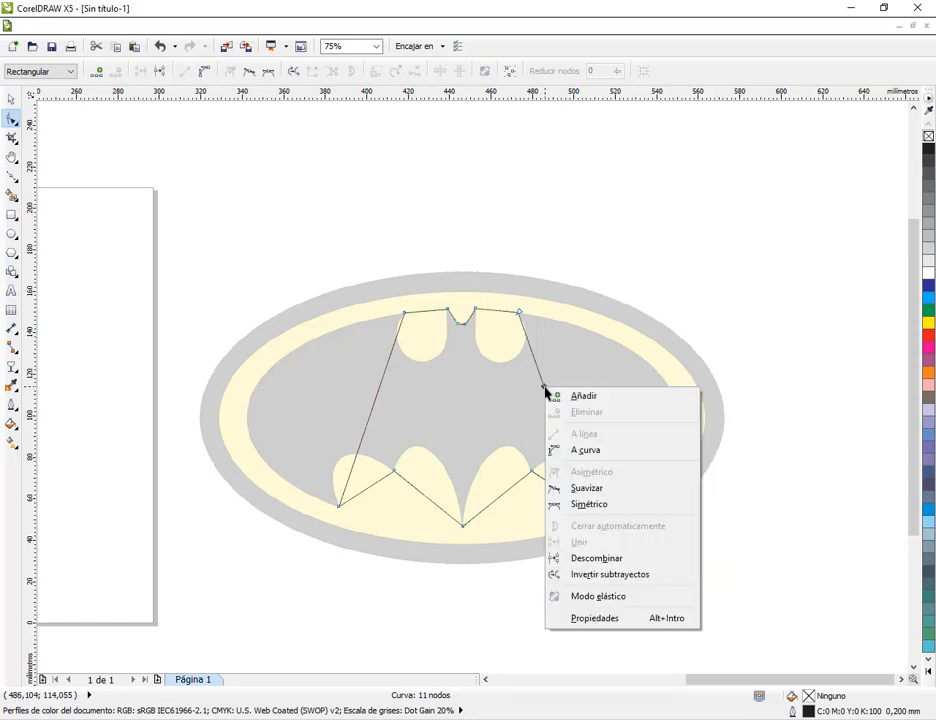
{"action": "left_click", "coordinate": [575, 449]}
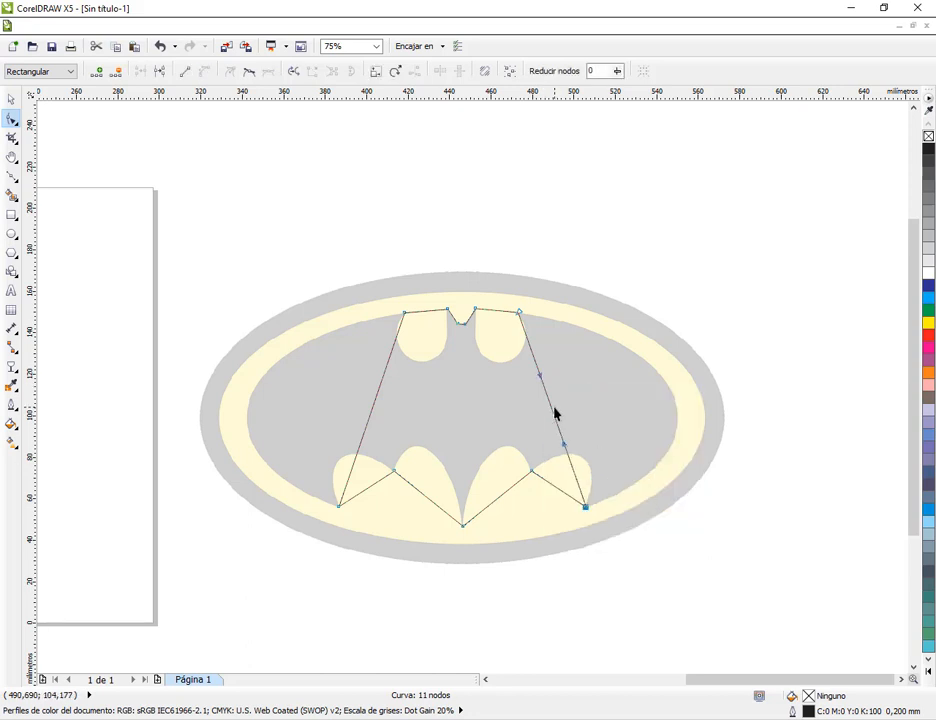
{"action": "scroll", "coordinate": [560, 434], "scroll_direction": "up", "scroll_amount": 1}
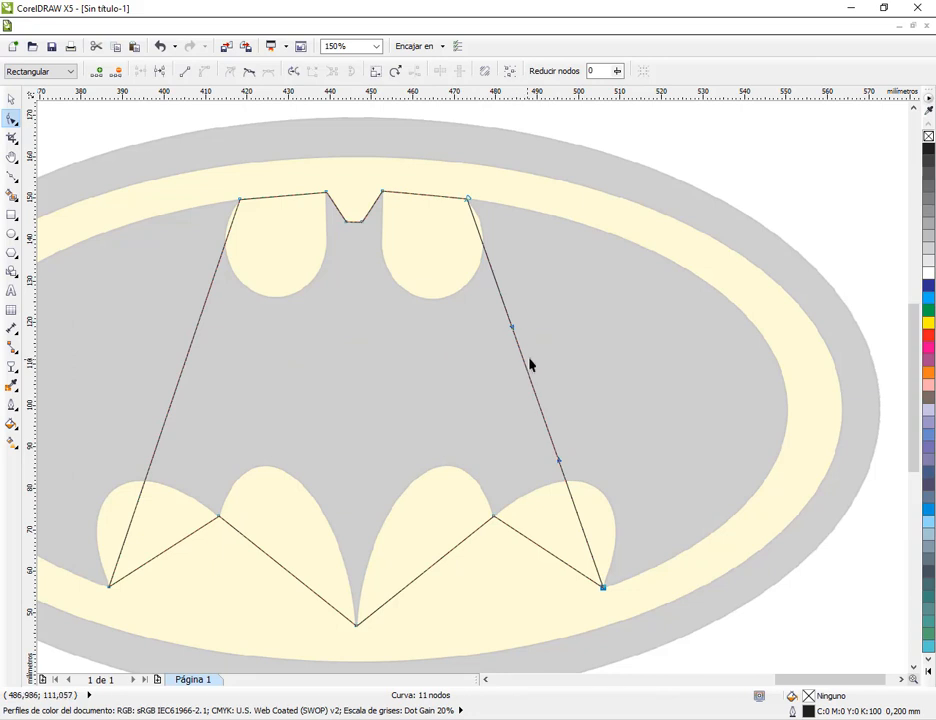
{"action": "key", "text": "ctrl+d"}
{"action": "key", "text": "ctrl+z"}
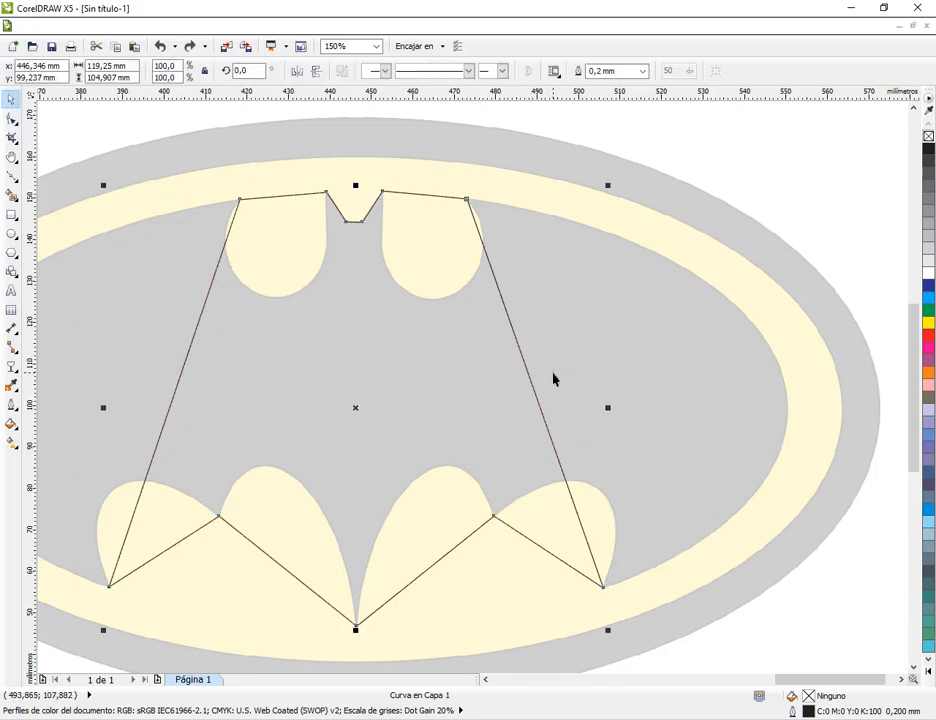
{"action": "left_click_drag", "start_coordinate": [553, 373], "coordinate": [731, 376]}
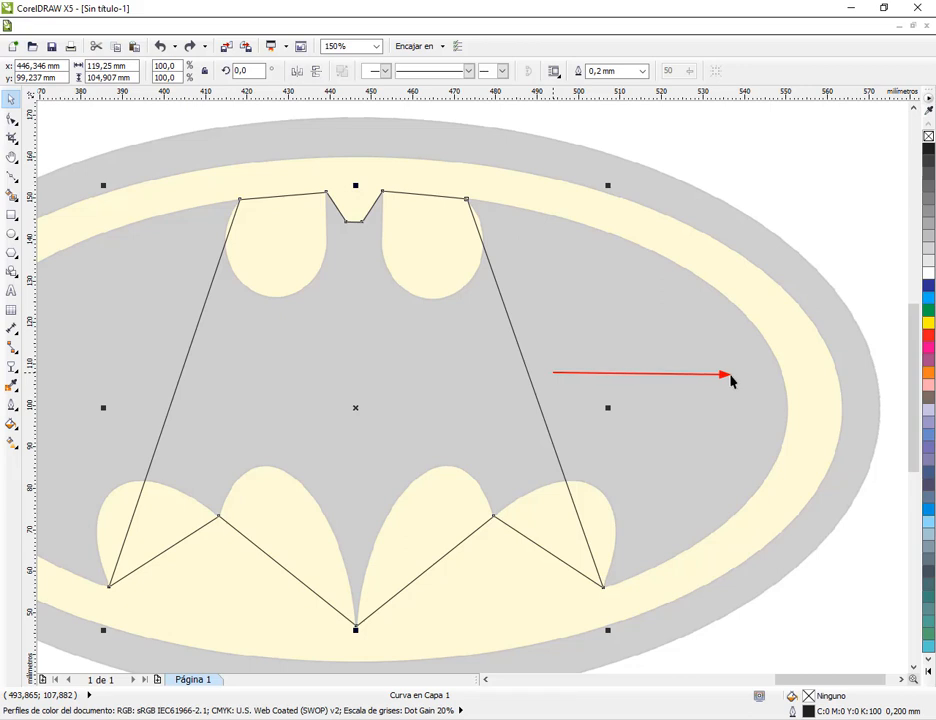
{"action": "left_click", "coordinate": [534, 396]}
Bend the right side segment outward and adjust both of its handles until it follows the right wing's outer edge
{"action": "left_click", "coordinate": [11, 118]}
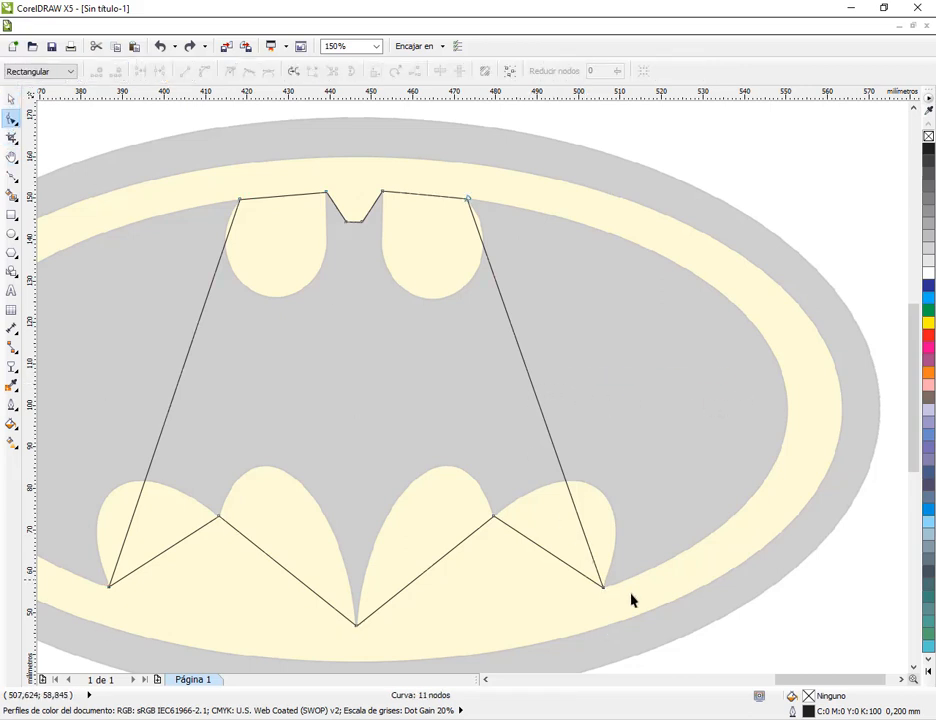
{"action": "left_click", "coordinate": [467, 200]}
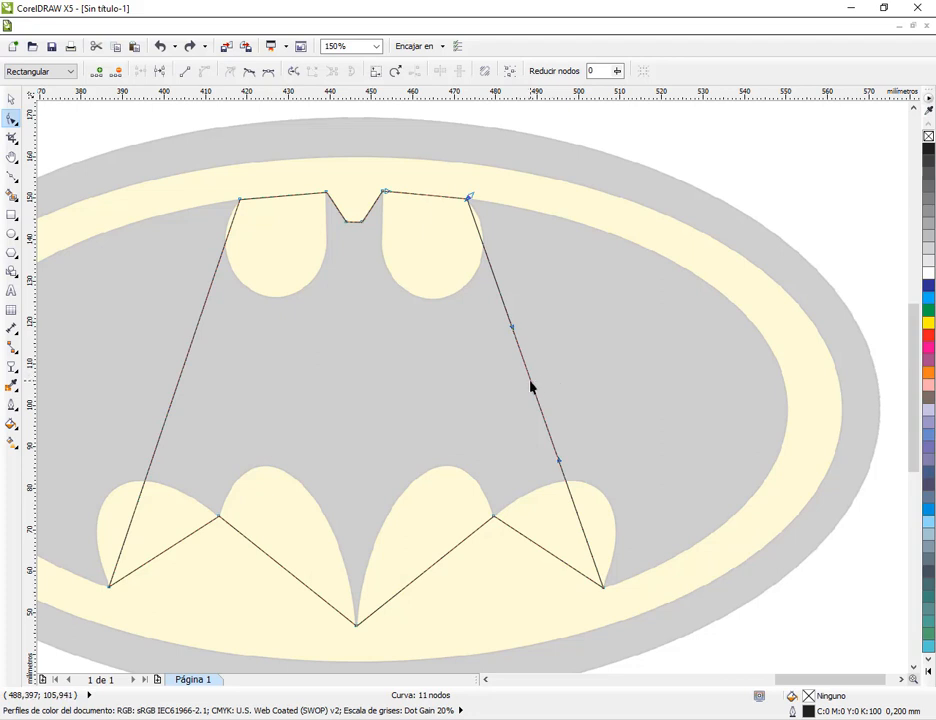
{"action": "left_click_drag", "start_coordinate": [531, 387], "coordinate": [786, 390]}
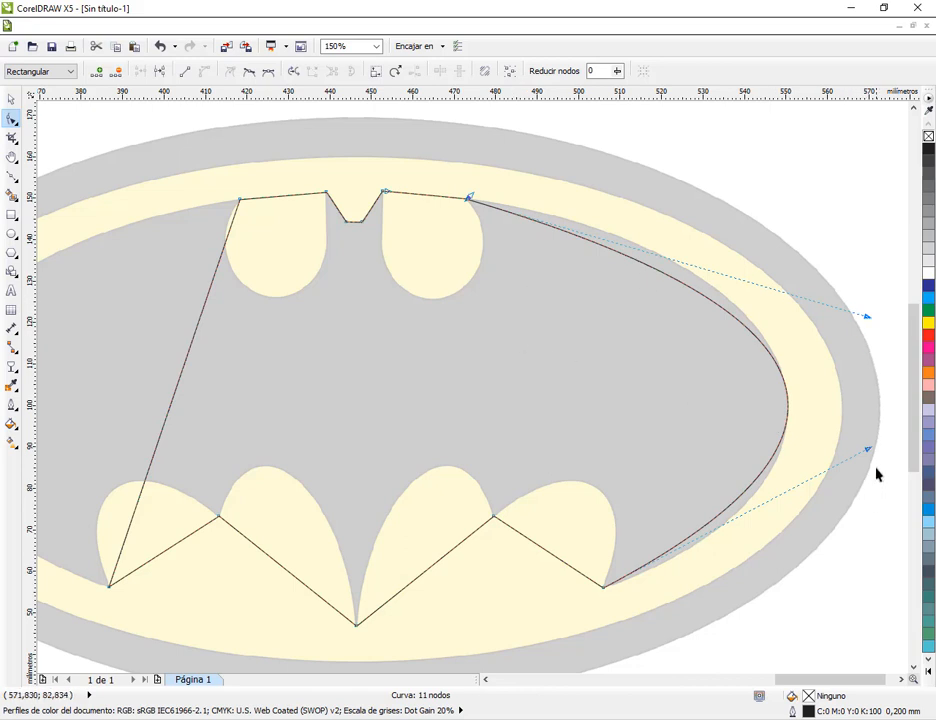
{"action": "left_click_drag", "start_coordinate": [868, 450], "coordinate": [869, 488]}
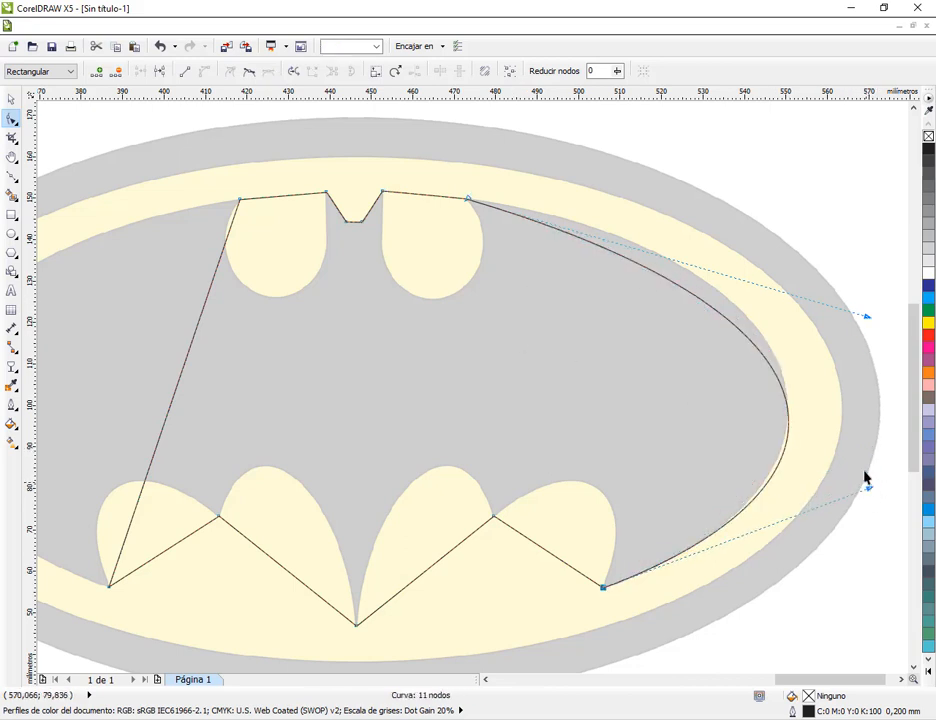
{"action": "left_click_drag", "start_coordinate": [866, 316], "coordinate": [860, 256]}
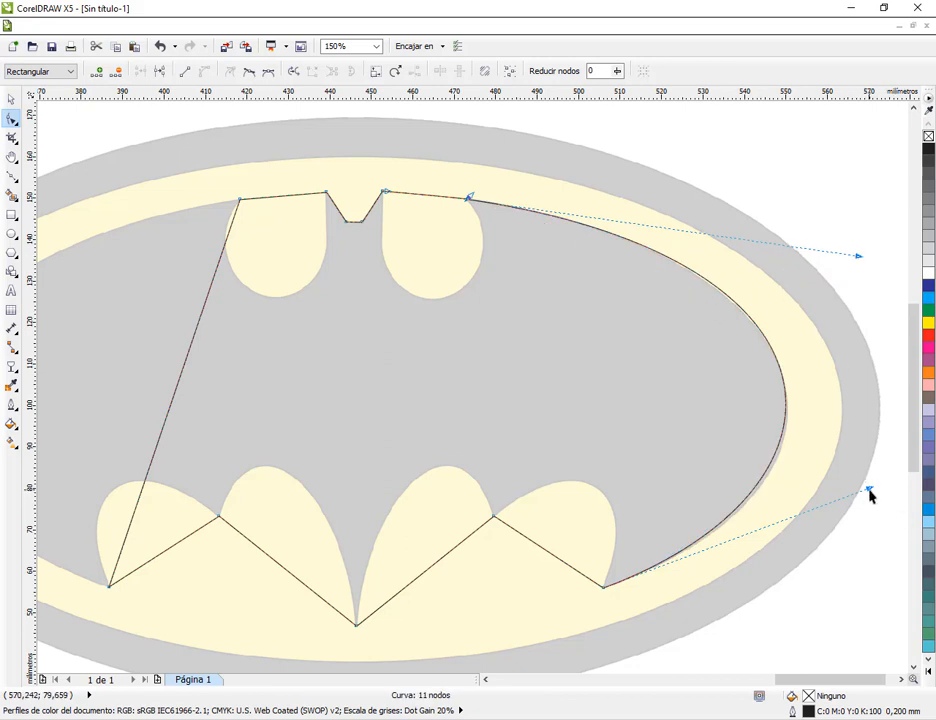
{"action": "left_click_drag", "start_coordinate": [871, 495], "coordinate": [870, 505]}
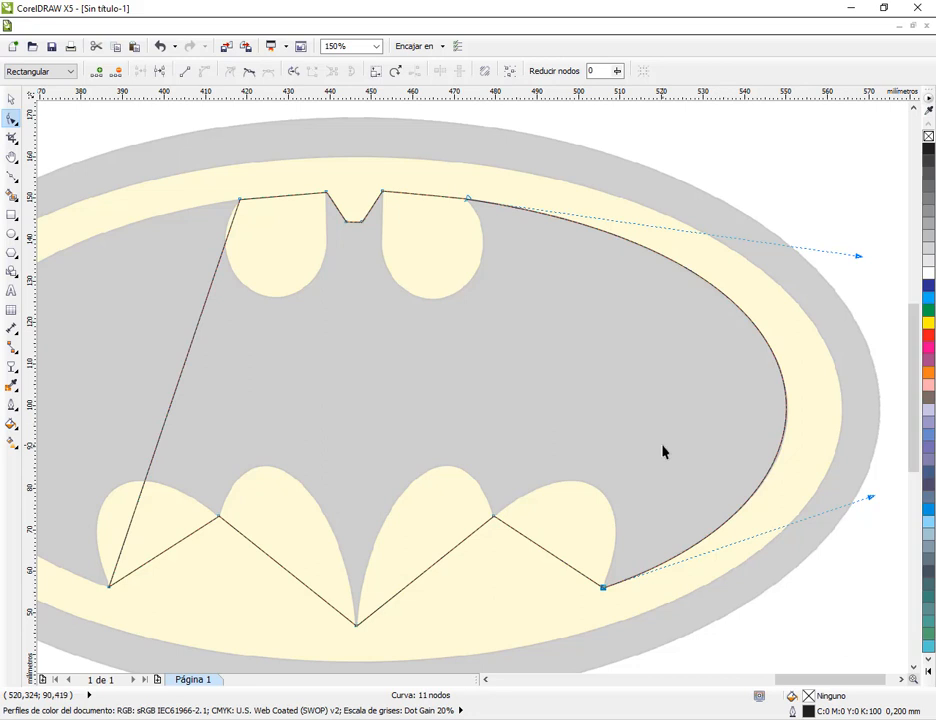
Convert the straight segment below the right wing's outer scallop to a curve
{"action": "right_click", "coordinate": [538, 549]}
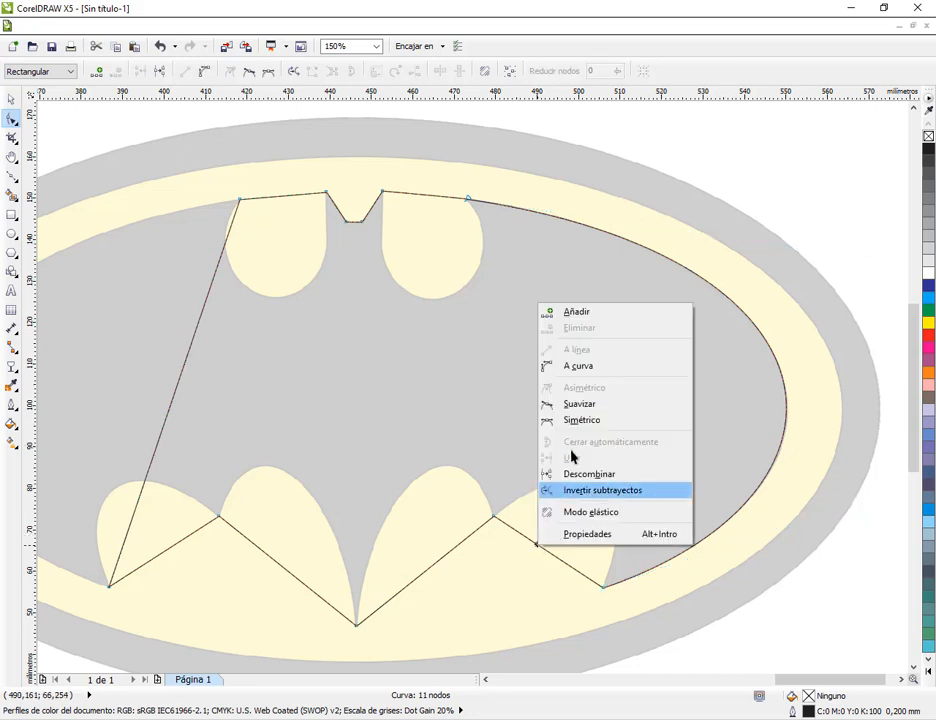
{"action": "left_click", "coordinate": [590, 366]}
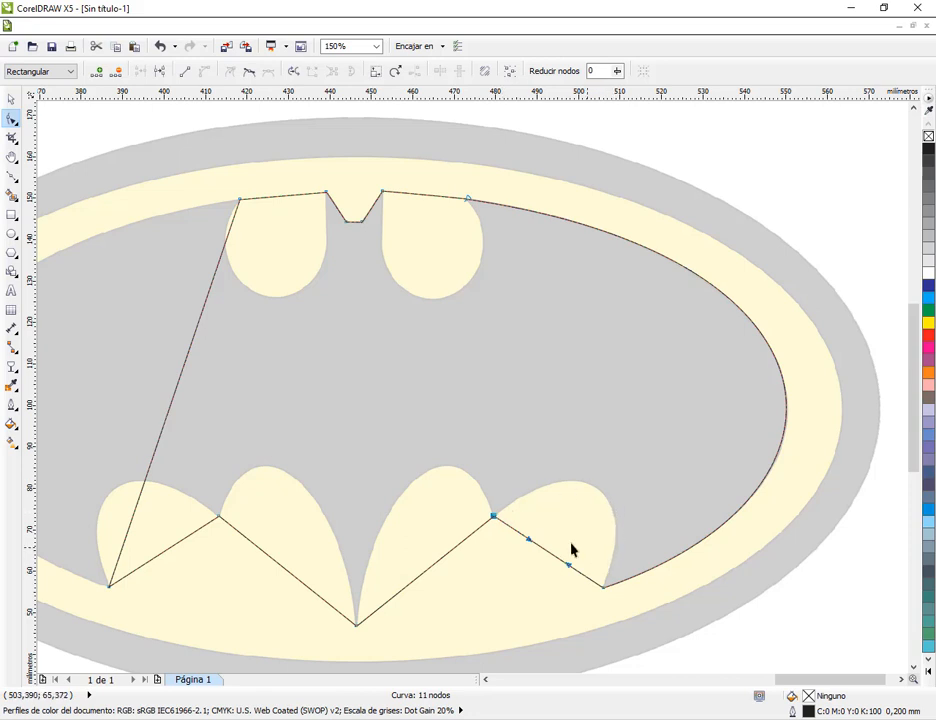
{"action": "left_click_drag", "start_coordinate": [529, 541], "coordinate": [549, 486]}
{"action": "left_click_drag", "start_coordinate": [568, 570], "coordinate": [623, 521]}
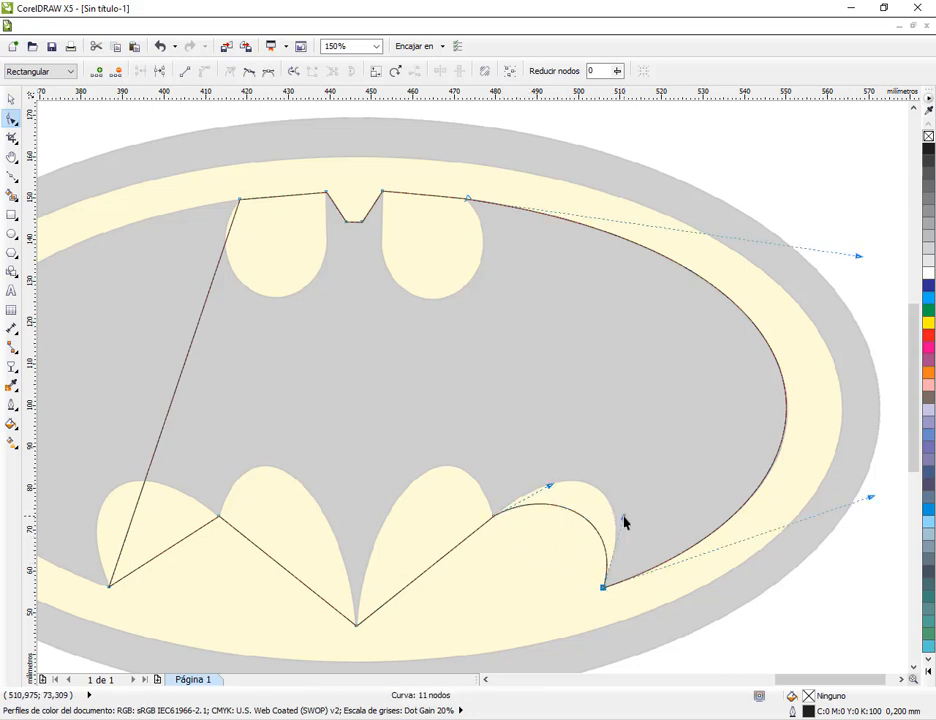
{"action": "key", "text": "ctrl+z"}
{"action": "key", "text": "ctrl+z"}
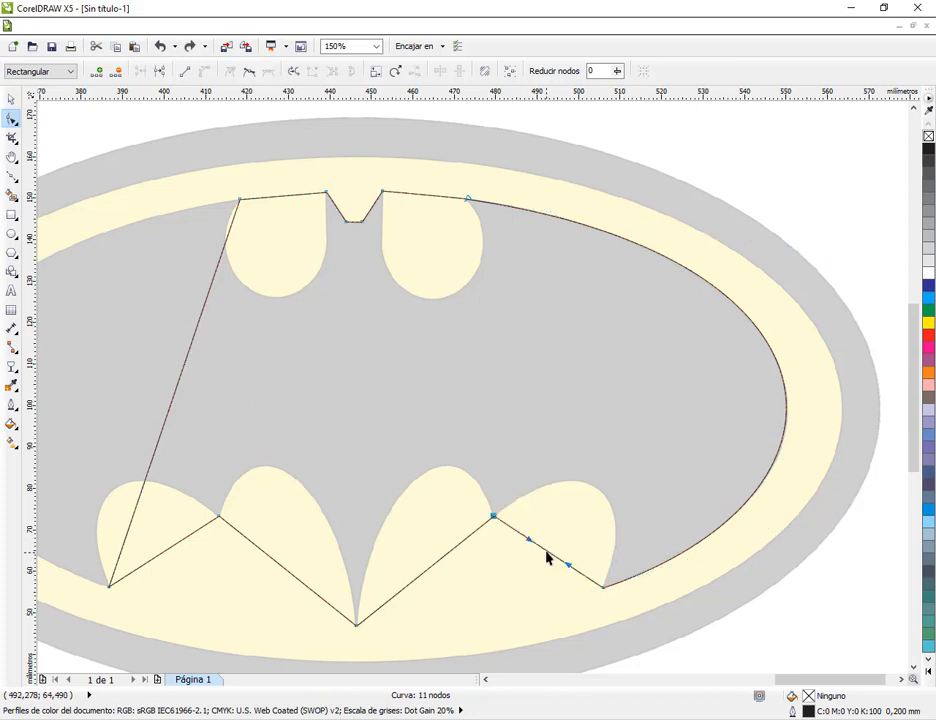
Bend the outer right scallop segment upward and refine its two handles to match the silhouette
{"action": "left_click_drag", "start_coordinate": [547, 557], "coordinate": [597, 495]}
{"action": "scroll", "coordinate": [603, 532], "scroll_direction": "up", "scroll_amount": 2}
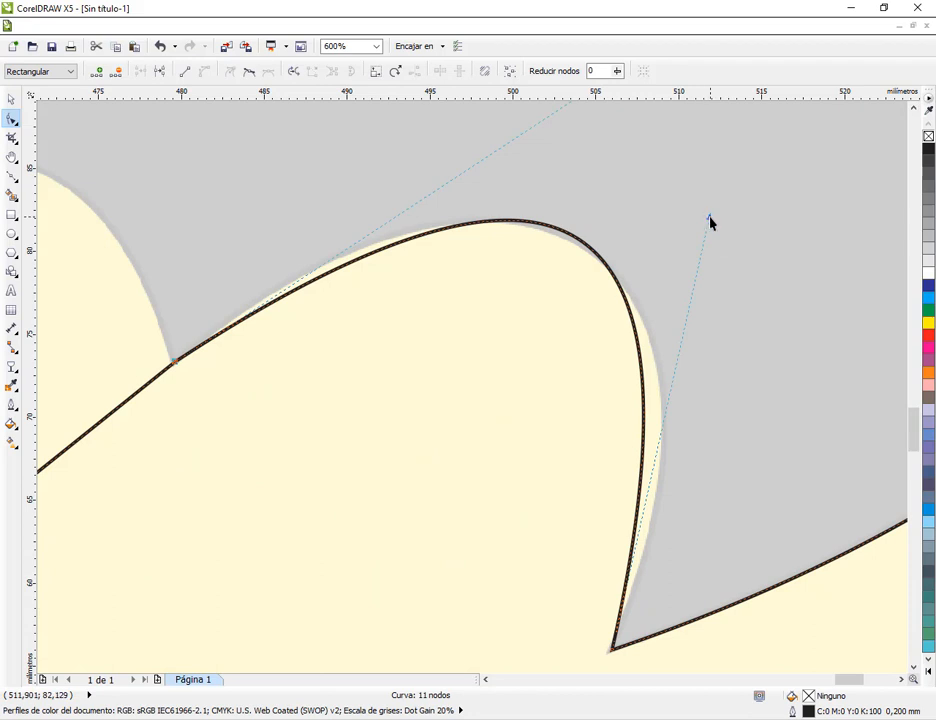
{"action": "left_click_drag", "start_coordinate": [710, 220], "coordinate": [752, 274]}
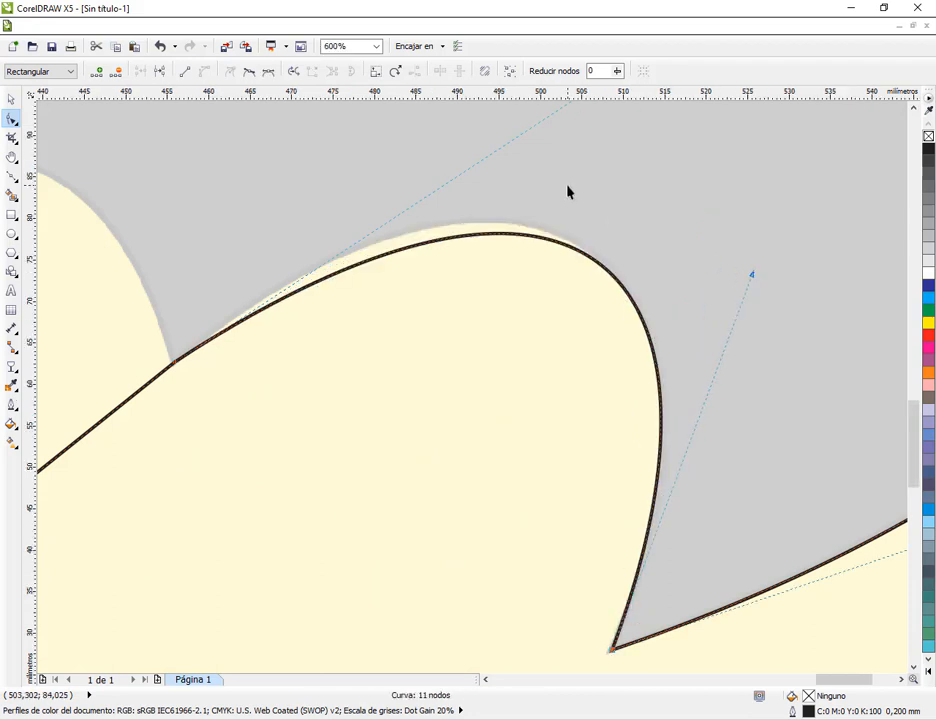
{"action": "scroll", "coordinate": [572, 170], "scroll_direction": "down", "scroll_amount": 1}
{"action": "left_click_drag", "start_coordinate": [575, 145], "coordinate": [556, 131]}
{"action": "left_click_drag", "start_coordinate": [660, 232], "coordinate": [666, 238]}
Select all outline nodes except the lower right wing tip and convert their straight segments to curves
{"action": "scroll", "coordinate": [587, 329], "scroll_direction": "down", "scroll_amount": 2}
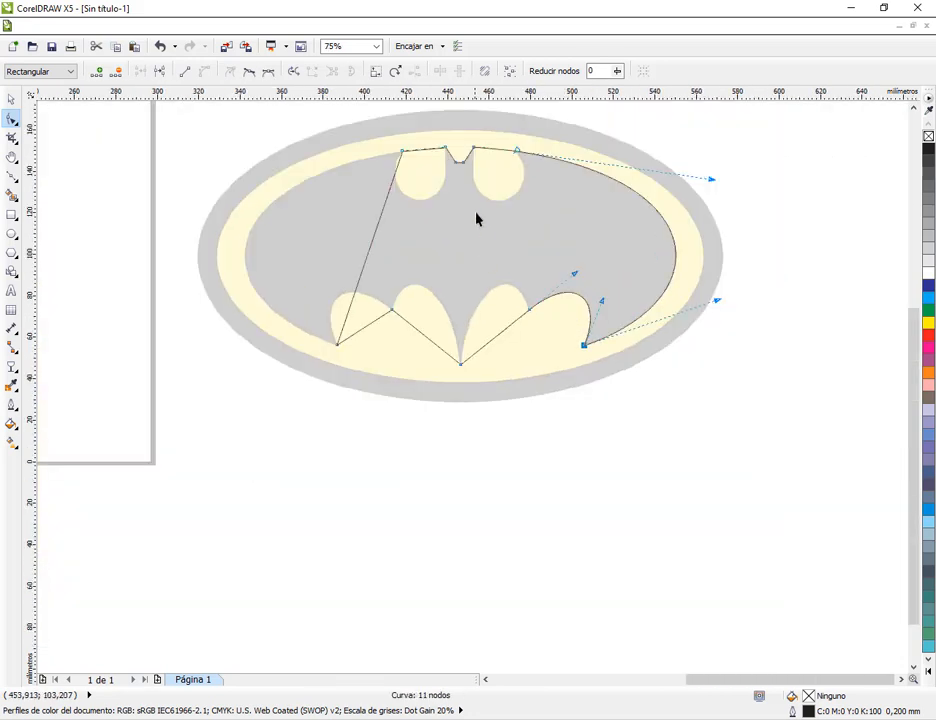
{"action": "scroll", "coordinate": [549, 200], "scroll_direction": "up", "scroll_amount": 1}
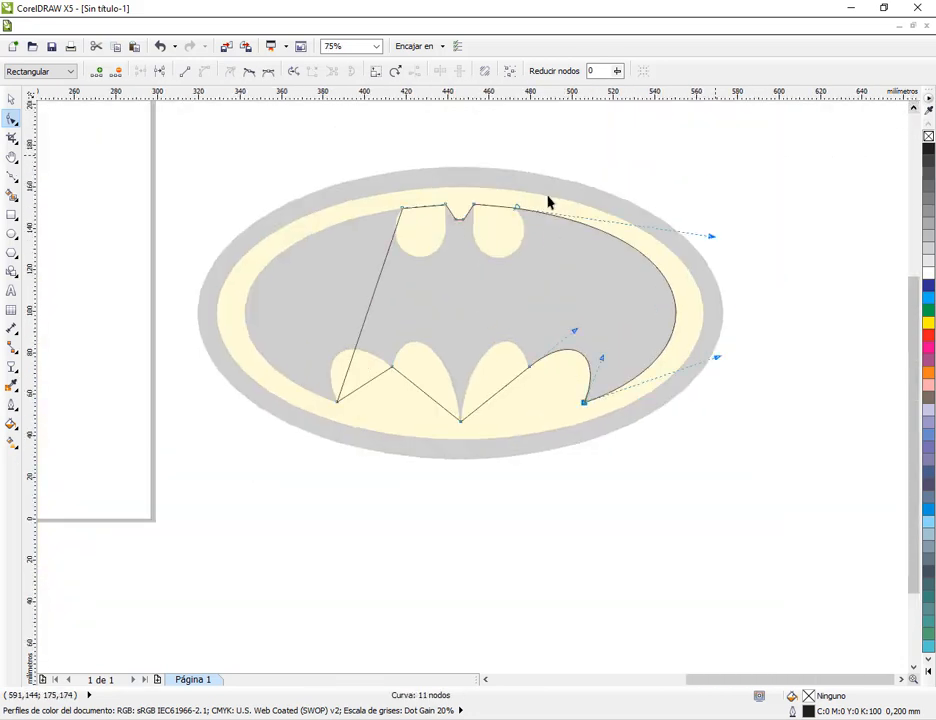
{"action": "left_click_drag", "start_coordinate": [277, 175], "coordinate": [583, 483]}
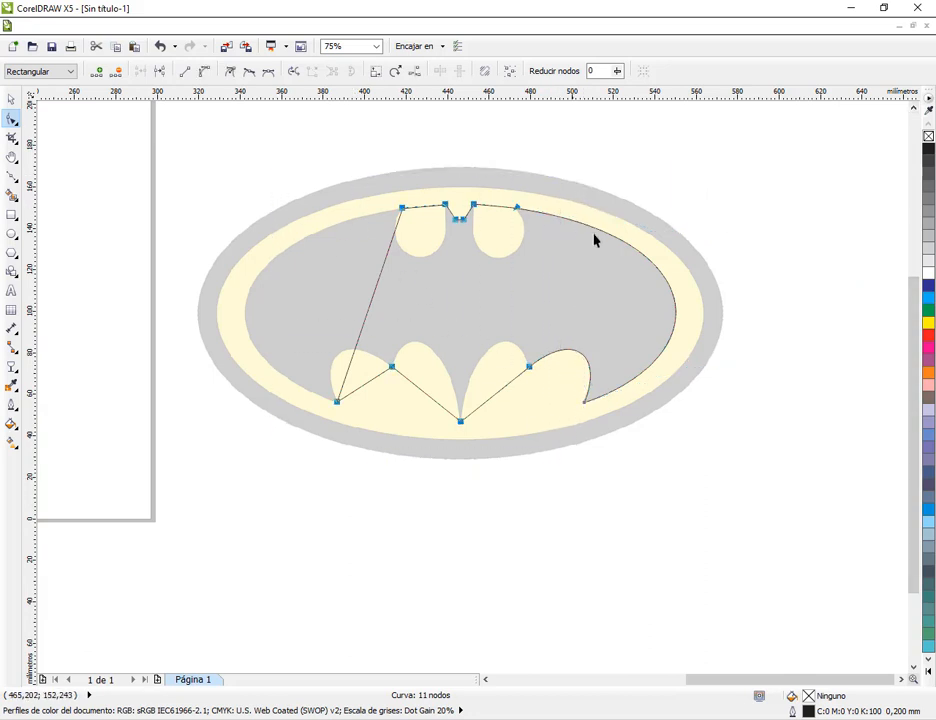
{"action": "left_click", "coordinate": [204, 73]}
Bend the inner right scallop segment upward to the top of its arch, and deselect the outline
{"action": "scroll", "coordinate": [501, 386], "scroll_direction": "up", "scroll_amount": 2}
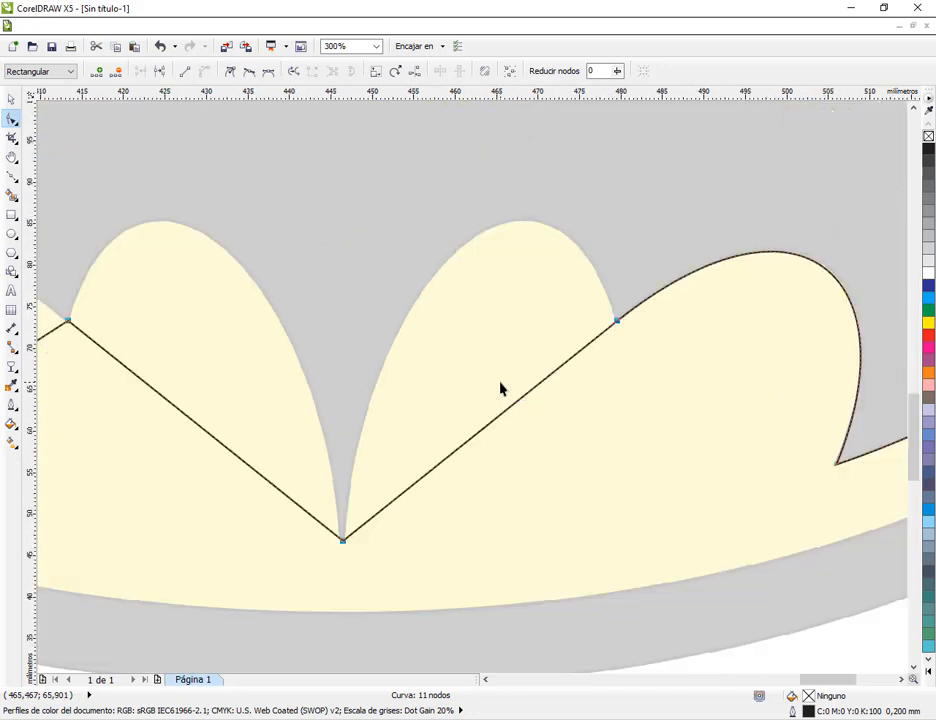
{"action": "left_click_drag", "start_coordinate": [516, 407], "coordinate": [487, 238]}
{"action": "scroll", "coordinate": [620, 259], "scroll_direction": "down", "scroll_amount": 2}
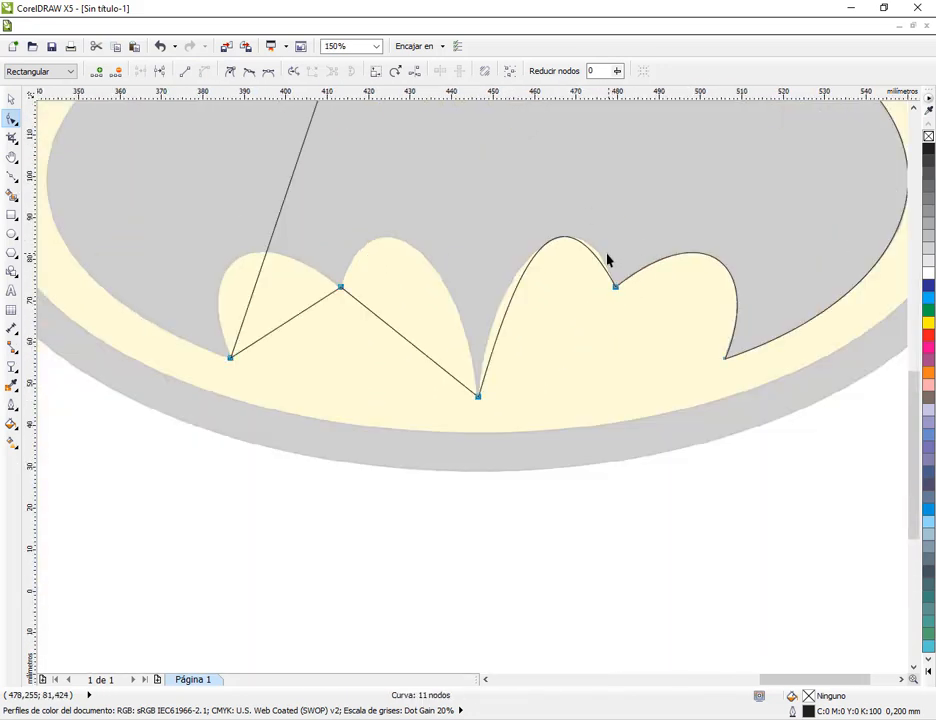
{"action": "left_click", "coordinate": [10, 96]}
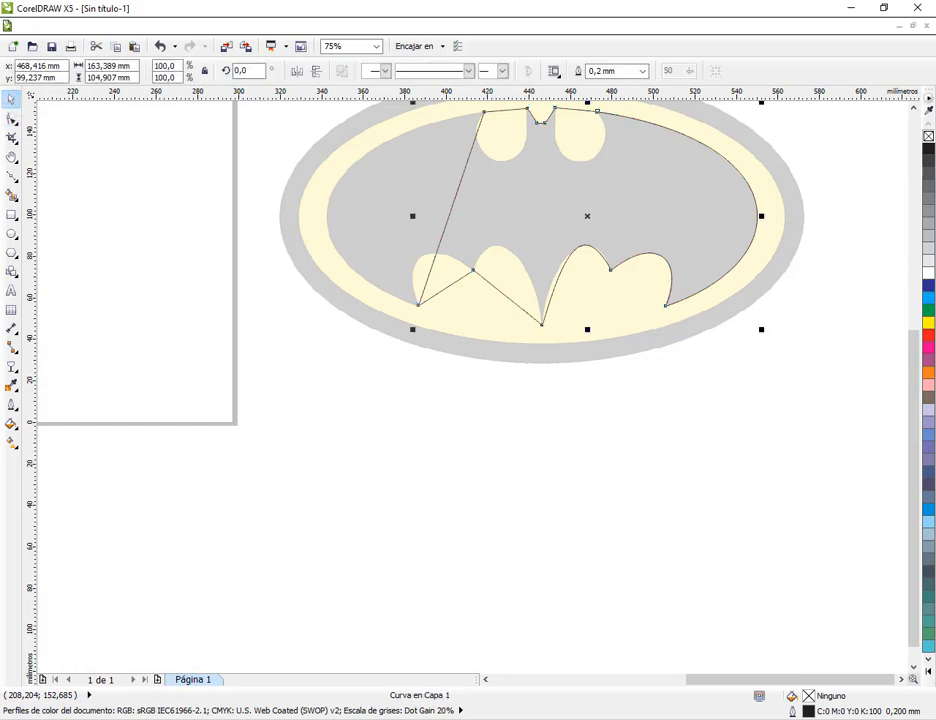
{"action": "left_click", "coordinate": [913, 107]}
{"action": "left_click", "coordinate": [913, 107]}
{"action": "left_click", "coordinate": [879, 147]}
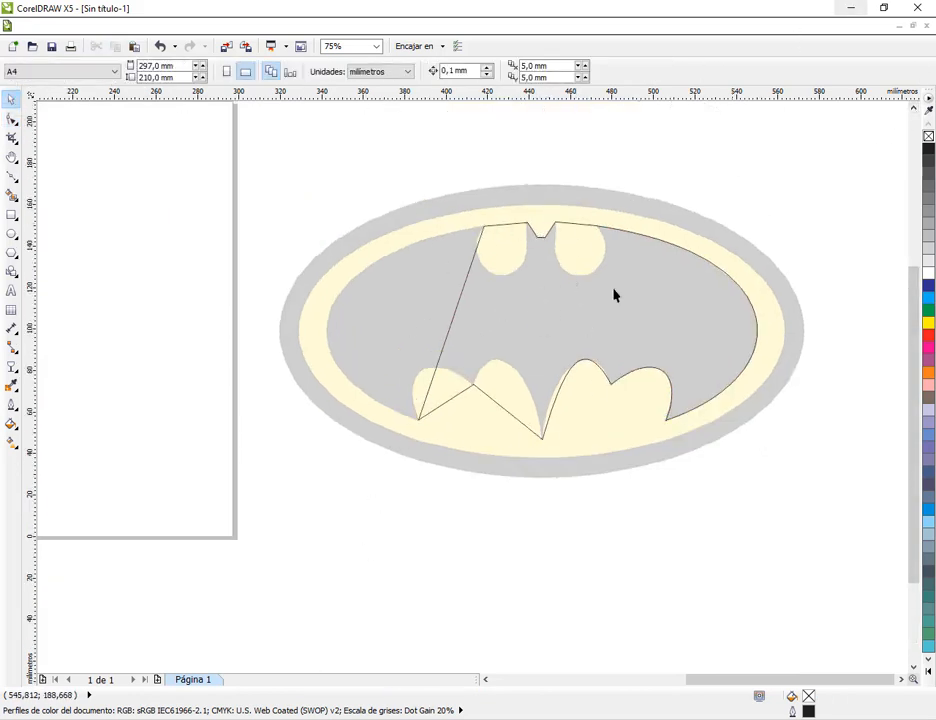
Admit the waiting participant to the Google Meet call, close the browser's downloads bar and return to CorelDRAW
{"action": "left_click", "coordinate": [75, 700]}
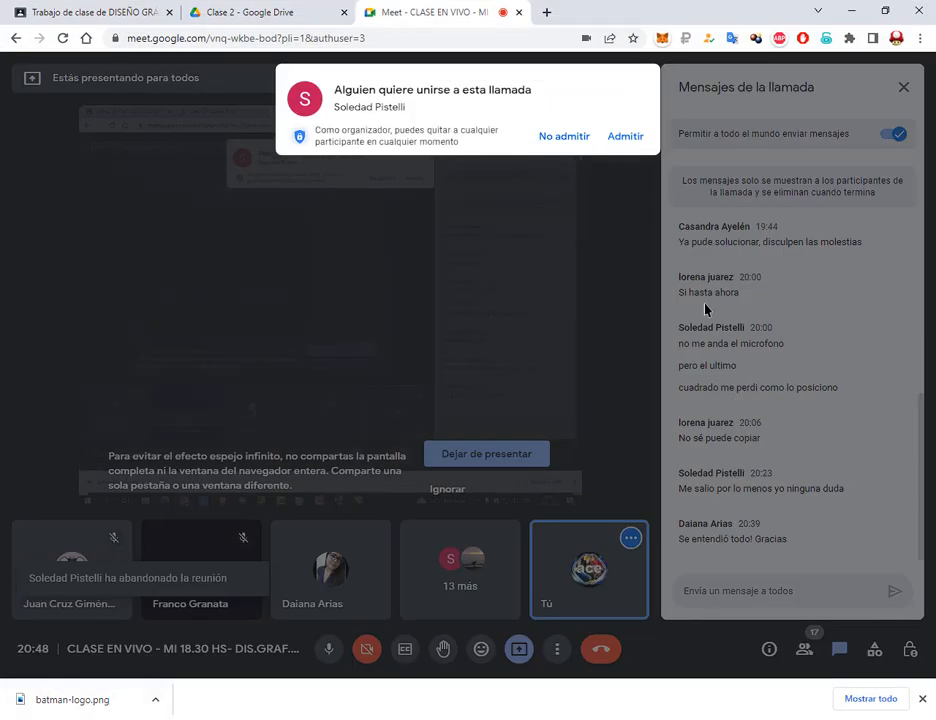
{"action": "left_click", "coordinate": [630, 141]}
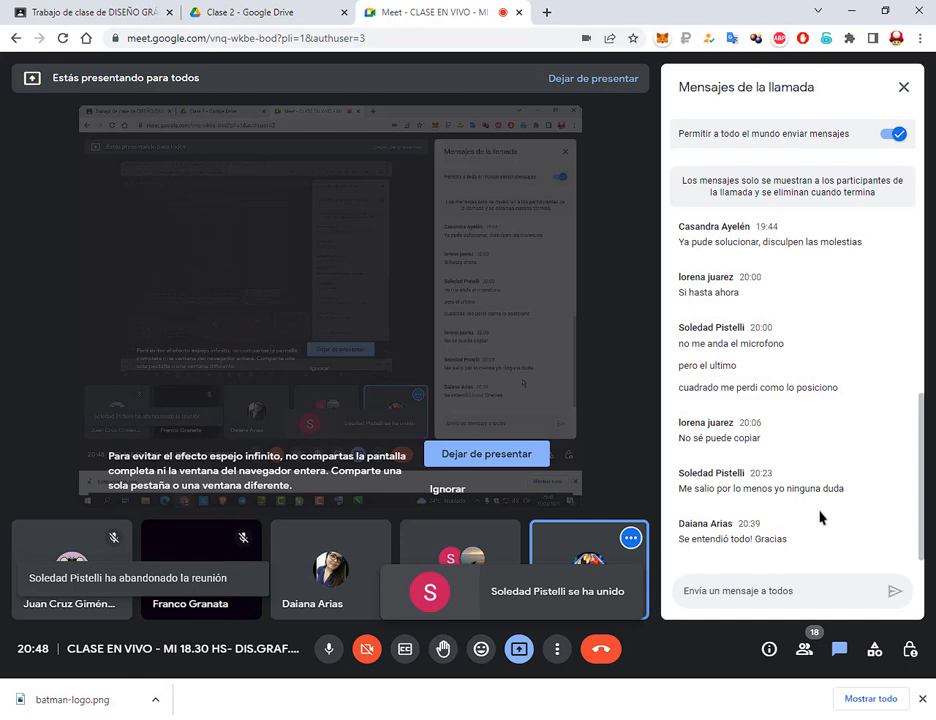
{"action": "left_click", "coordinate": [922, 699]}
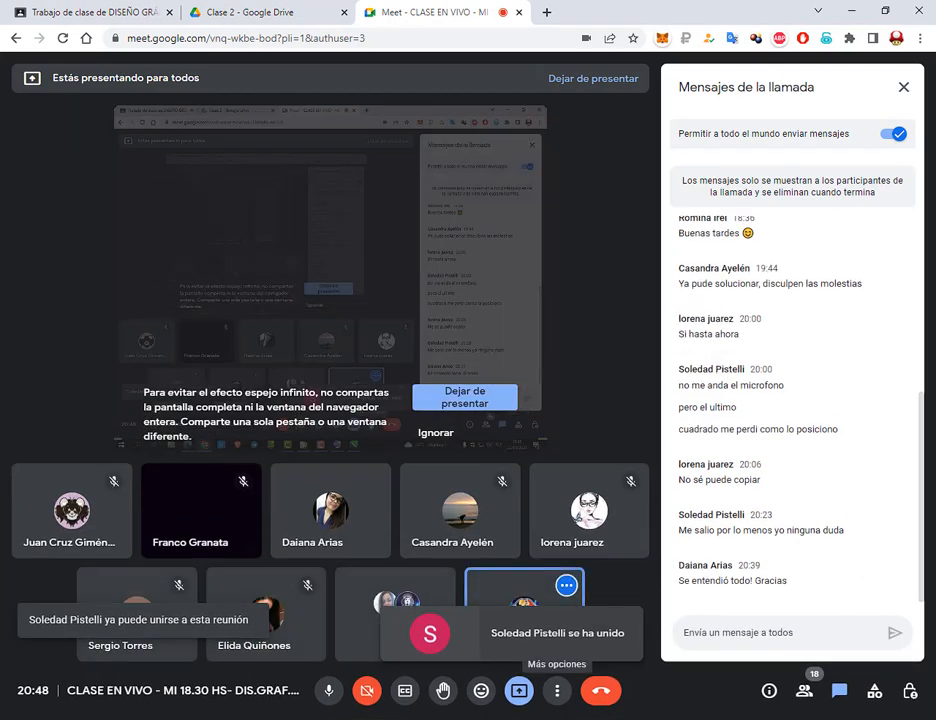
{"action": "left_click", "coordinate": [520, 718]}
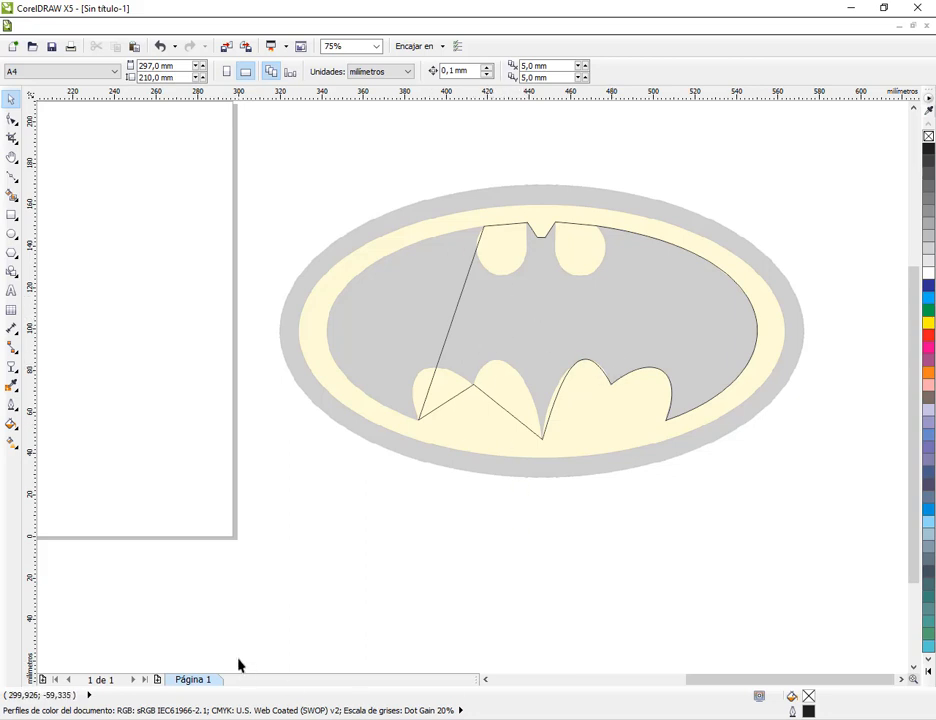
Check the Google Meet chat, view Práctica 7 on the Bézier tool in MANUAL COREL.pdf, and minimise the manual
{"action": "left_click", "coordinate": [134, 674]}
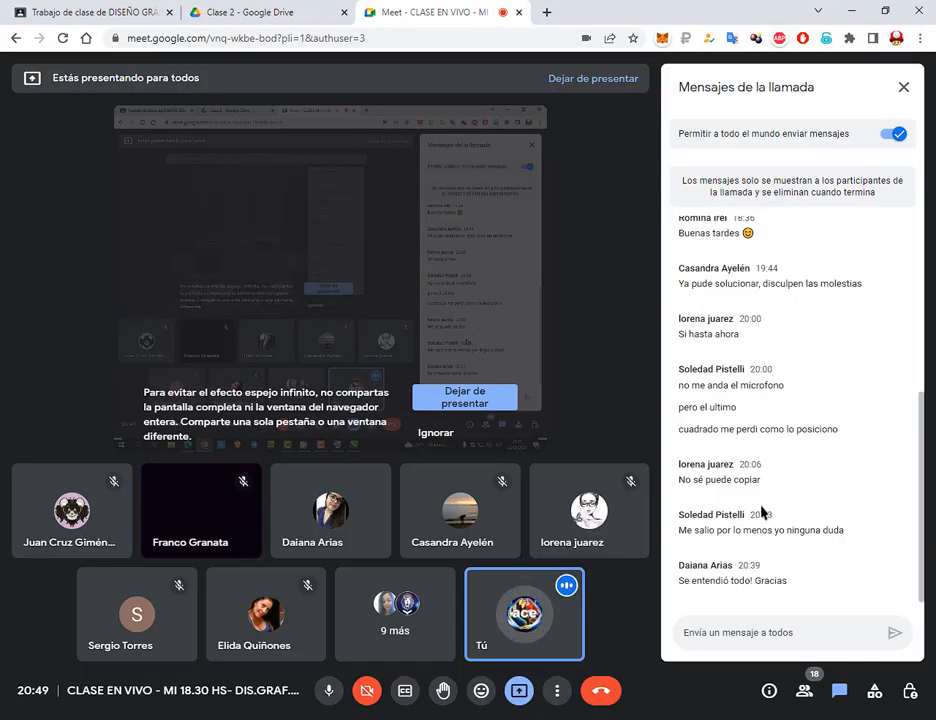
{"action": "left_click", "coordinate": [194, 718]}
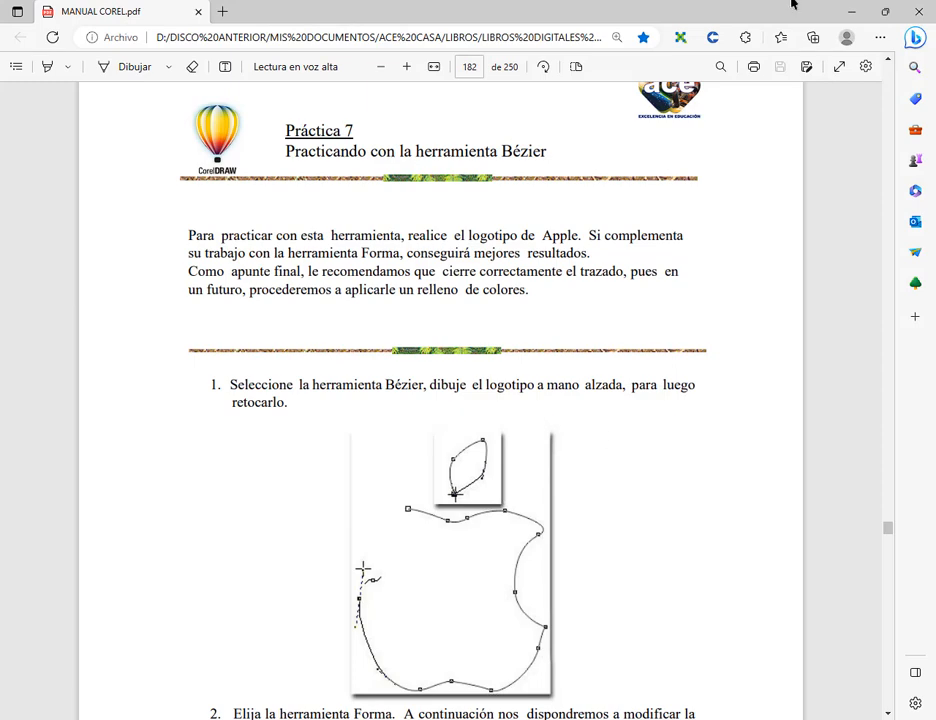
{"action": "left_click", "coordinate": [850, 10]}
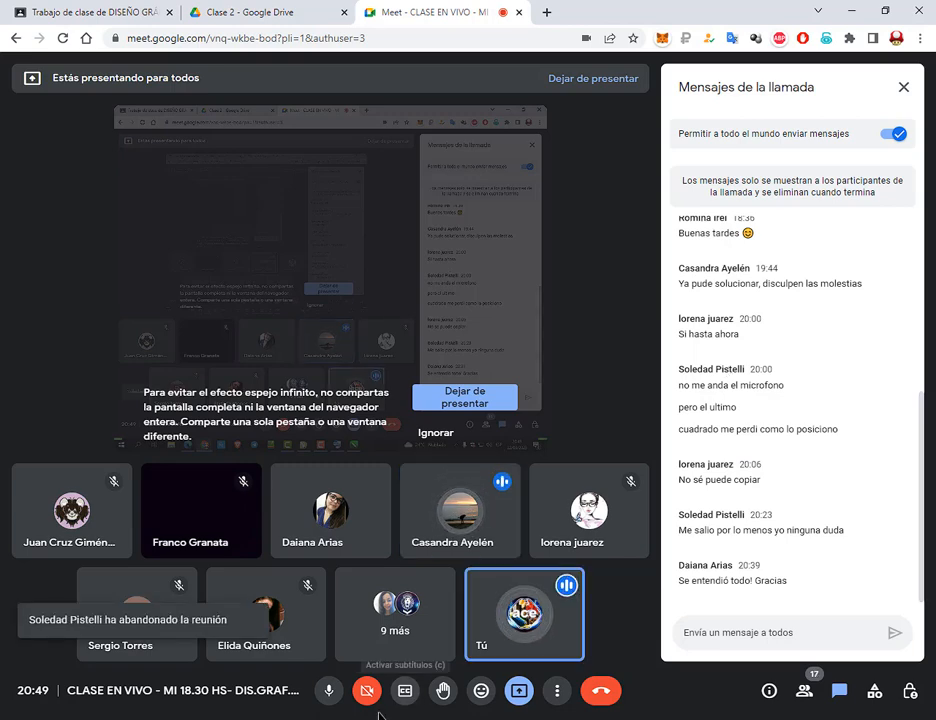
Switch to the other CorelDRAW window and bring the partly traced Lisa Simpson figure beside the Batman logo fully into view
{"action": "key", "text": "alt+Tab"}
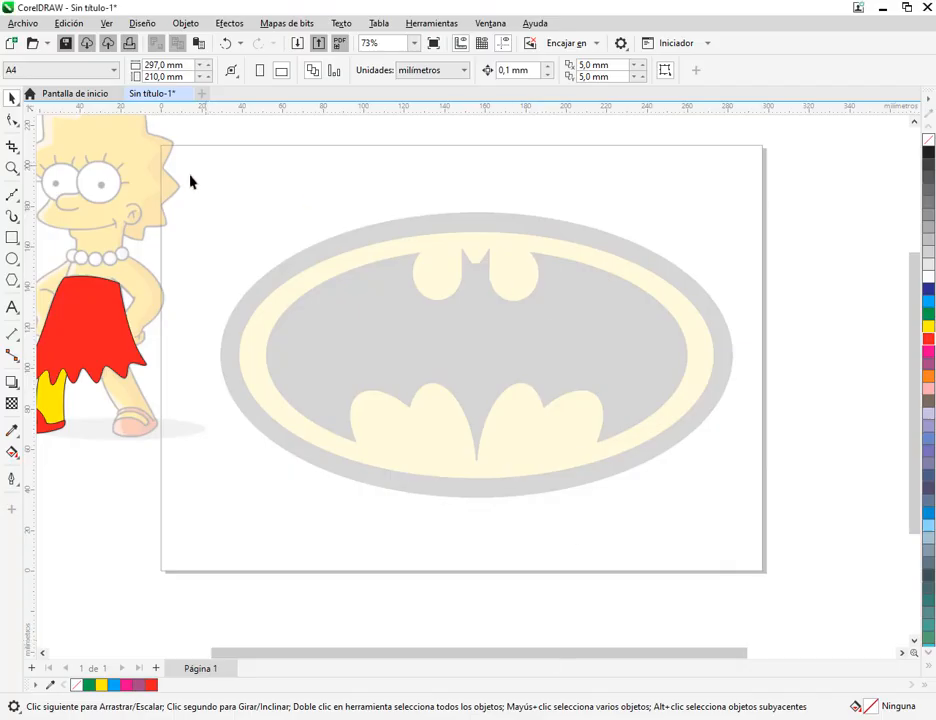
{"action": "left_click_drag", "start_coordinate": [113, 296], "coordinate": [213, 320]}
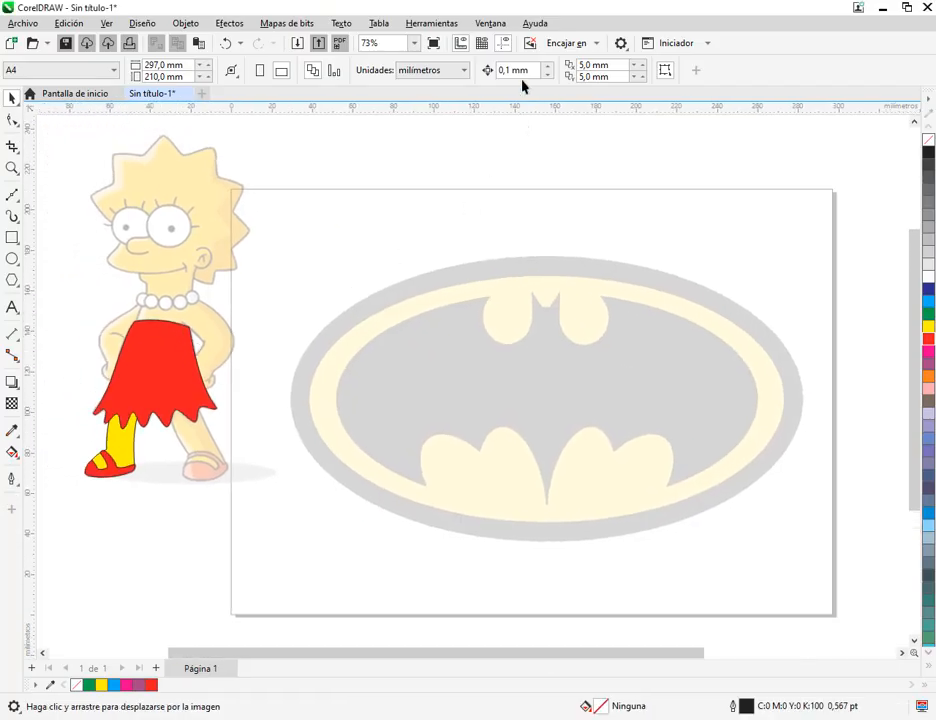
Open the Objects docker and expand Capa 1 to list the bitmap, curves and Lisa_Simpson.png
{"action": "left_click", "coordinate": [493, 26]}
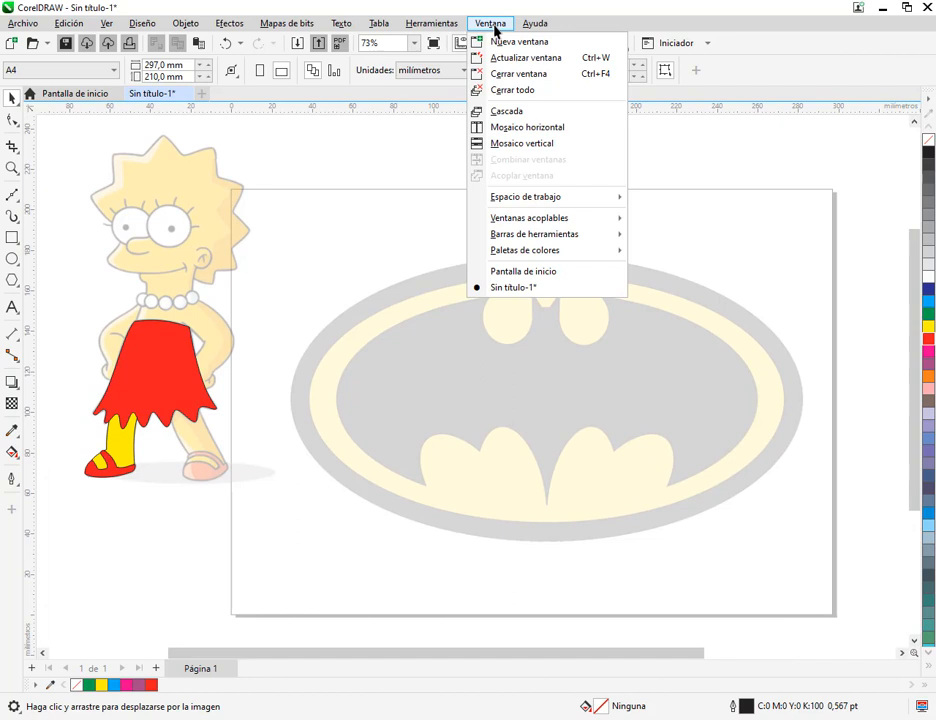
{"action": "mouse_move", "coordinate": [545, 225]}
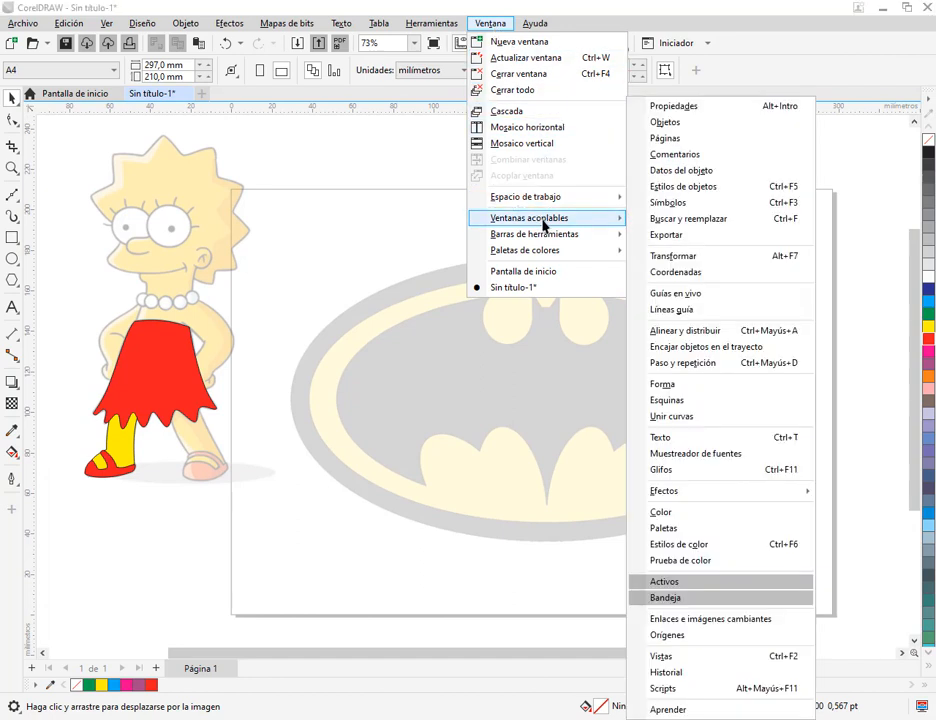
{"action": "left_click", "coordinate": [675, 123]}
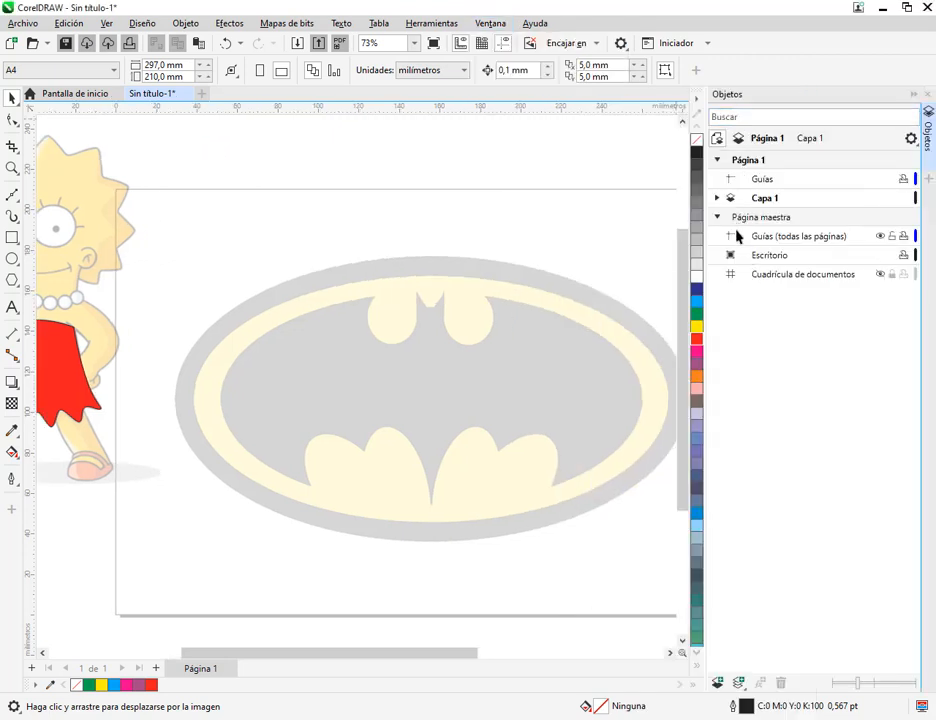
{"action": "left_click", "coordinate": [716, 199]}
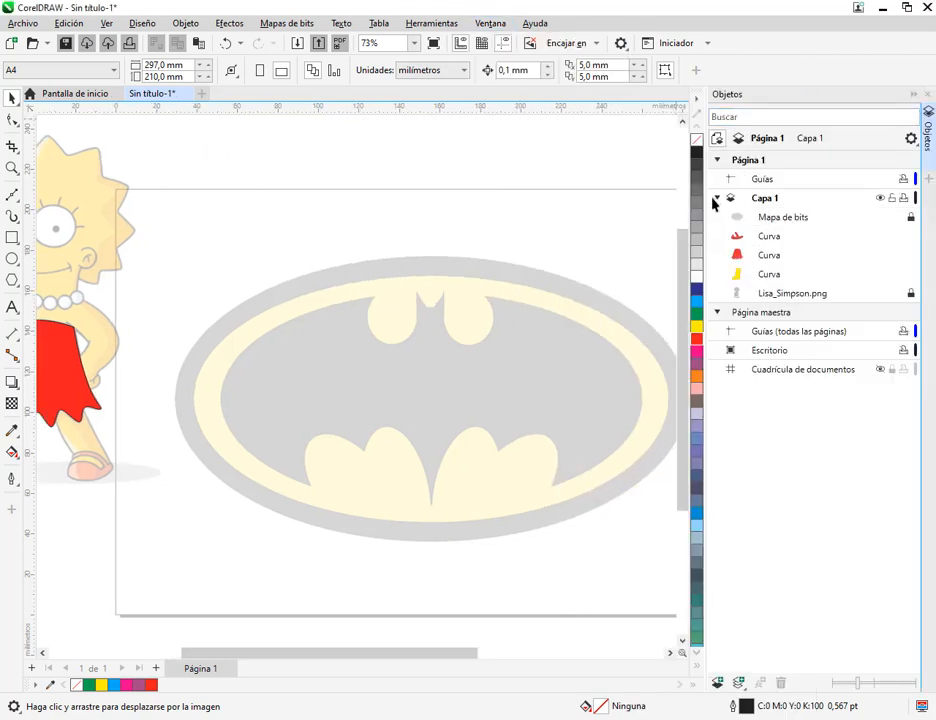
{"action": "left_click", "coordinate": [717, 199]}
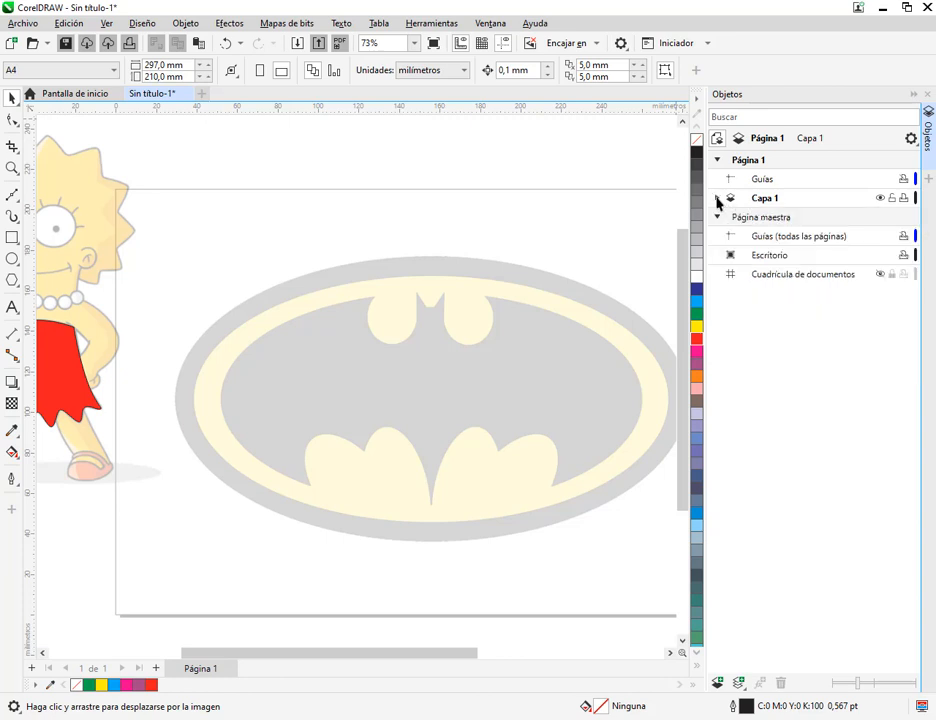
{"action": "left_click", "coordinate": [717, 199]}
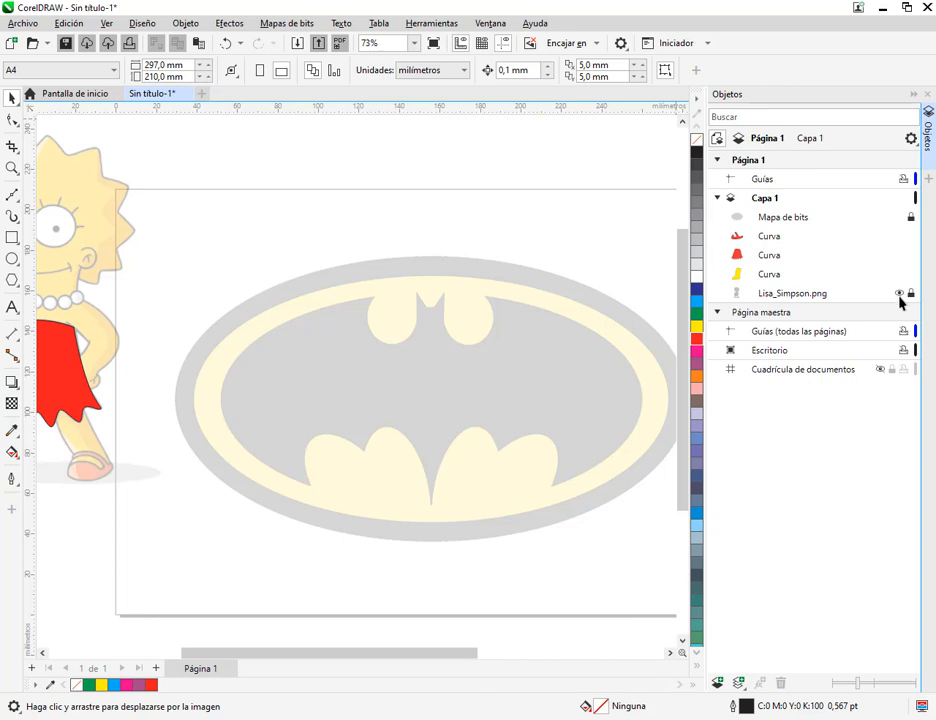
Hide the Lisa_Simpson.png tracing image and show it again, and close the Objects docker
{"action": "left_click", "coordinate": [899, 294]}
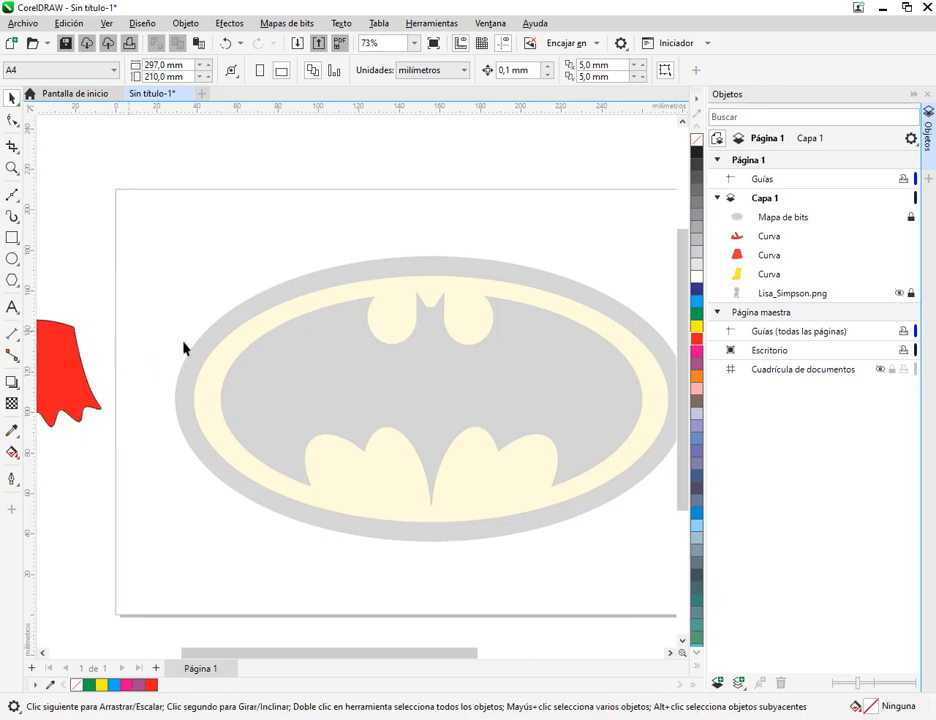
{"action": "left_click", "coordinate": [899, 294]}
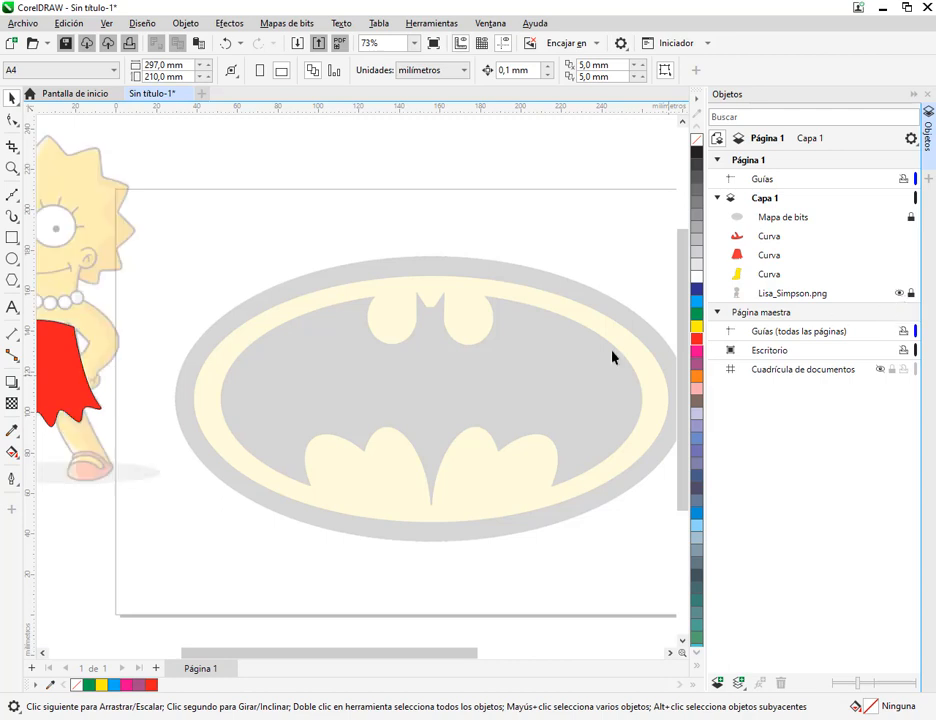
{"action": "key", "text": "h"}
{"action": "left_click_drag", "start_coordinate": [146, 361], "coordinate": [219, 365]}
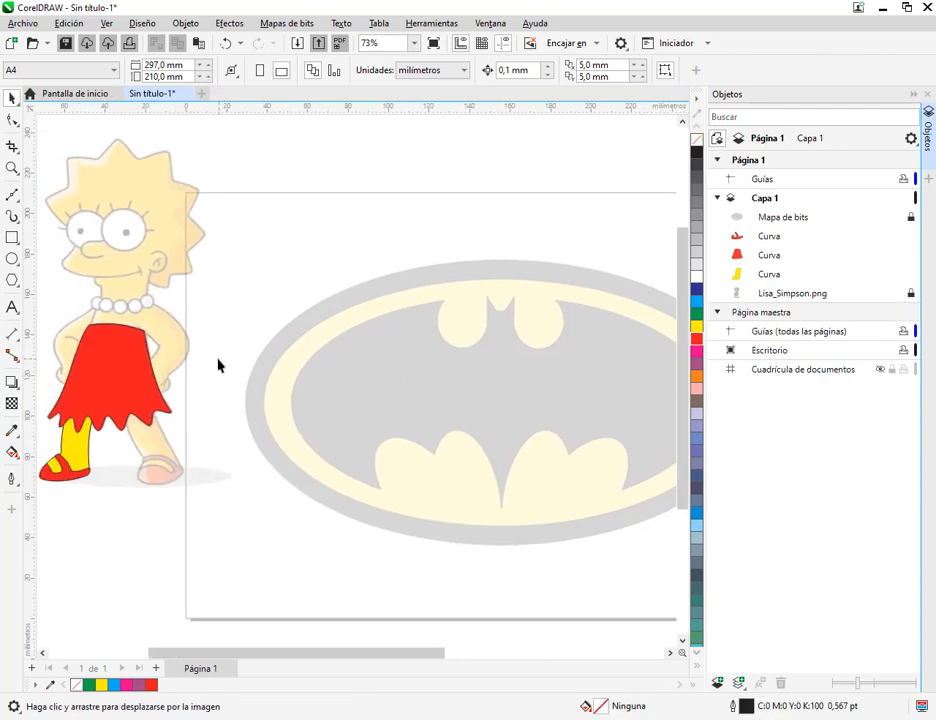
{"action": "left_click", "coordinate": [490, 23]}
{"action": "left_click", "coordinate": [708, 7]}
{"action": "left_click", "coordinate": [929, 97]}
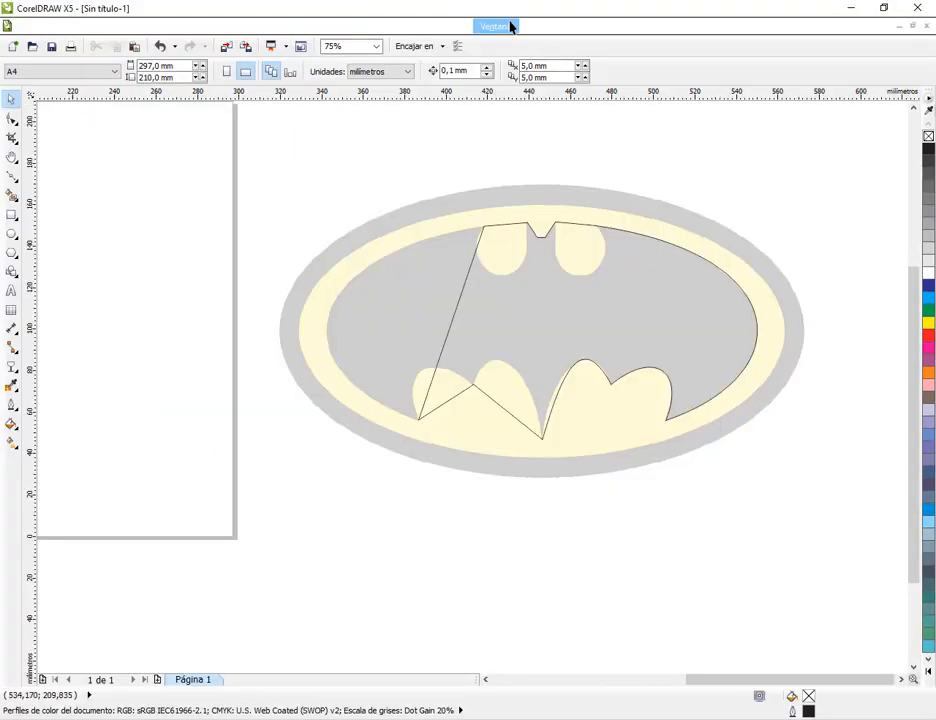
Open the Object Manager in the CorelDRAW X5 window and select the locked bitmap and the curve under Capa 1
{"action": "left_click", "coordinate": [496, 26]}
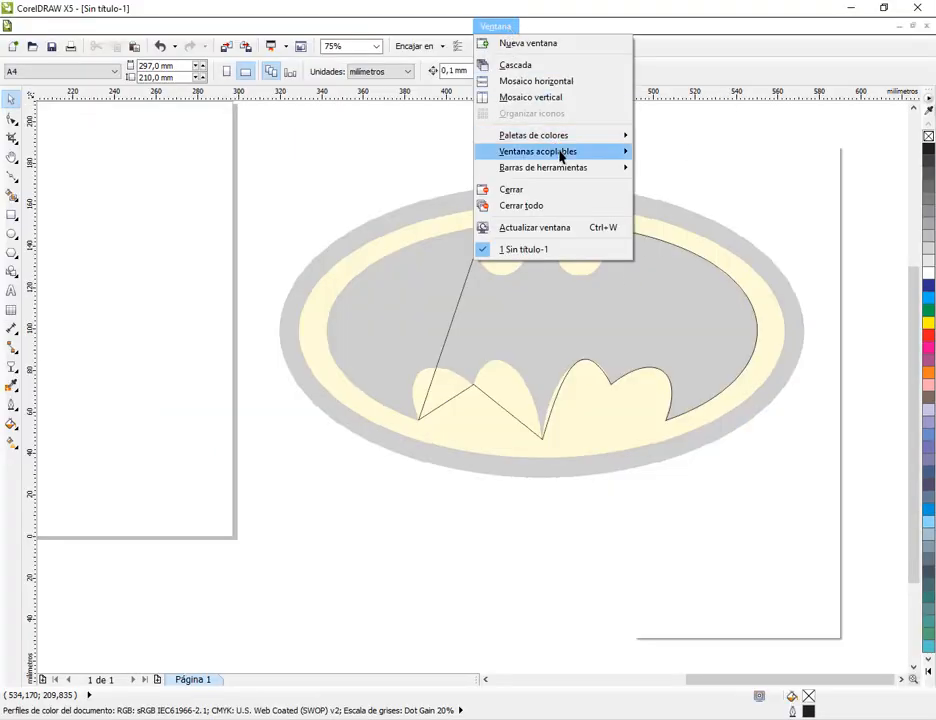
{"action": "mouse_move", "coordinate": [562, 151]}
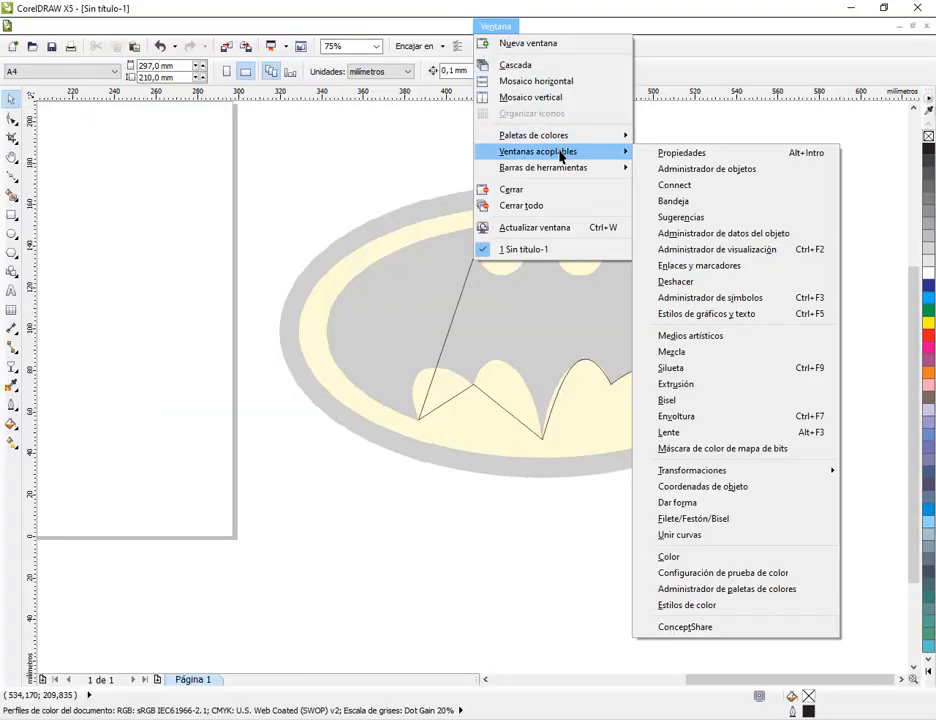
{"action": "left_click", "coordinate": [716, 170]}
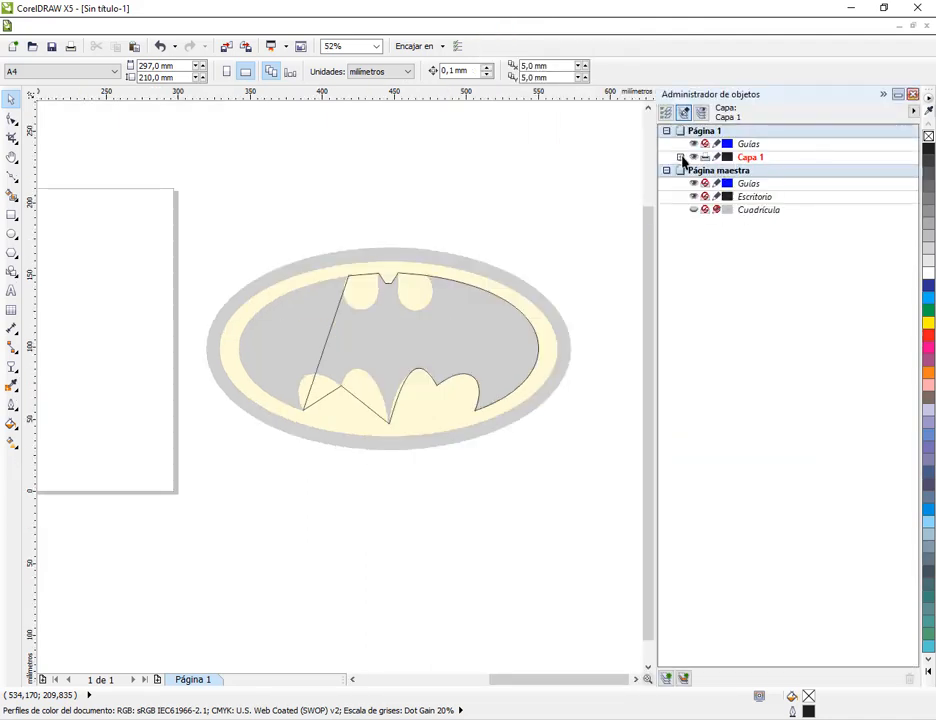
{"action": "left_click", "coordinate": [680, 157]}
{"action": "left_click", "coordinate": [768, 185]}
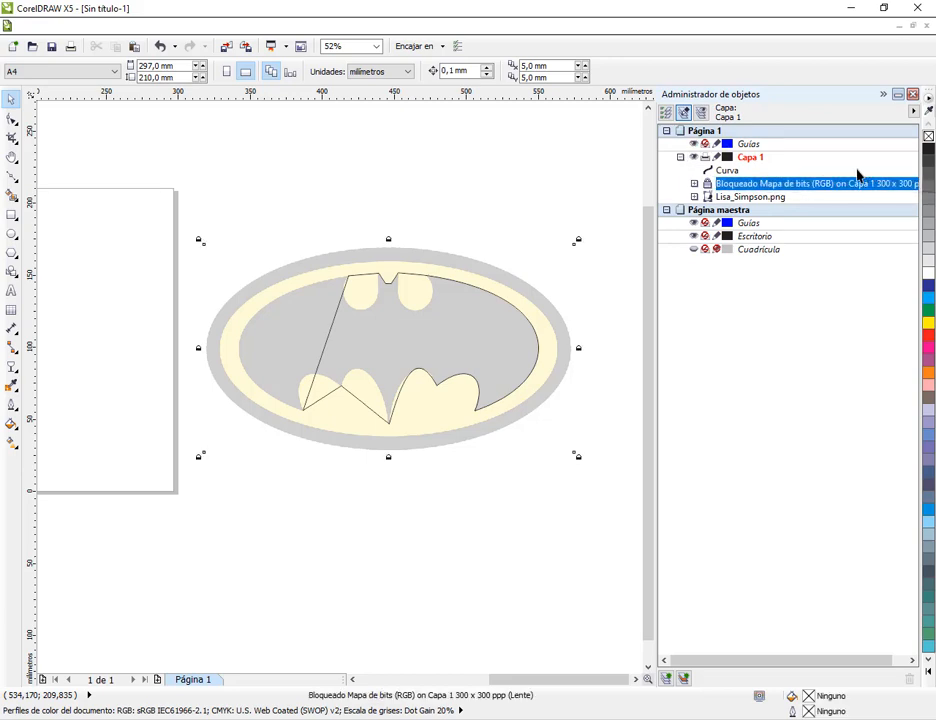
{"action": "left_click", "coordinate": [726, 172]}
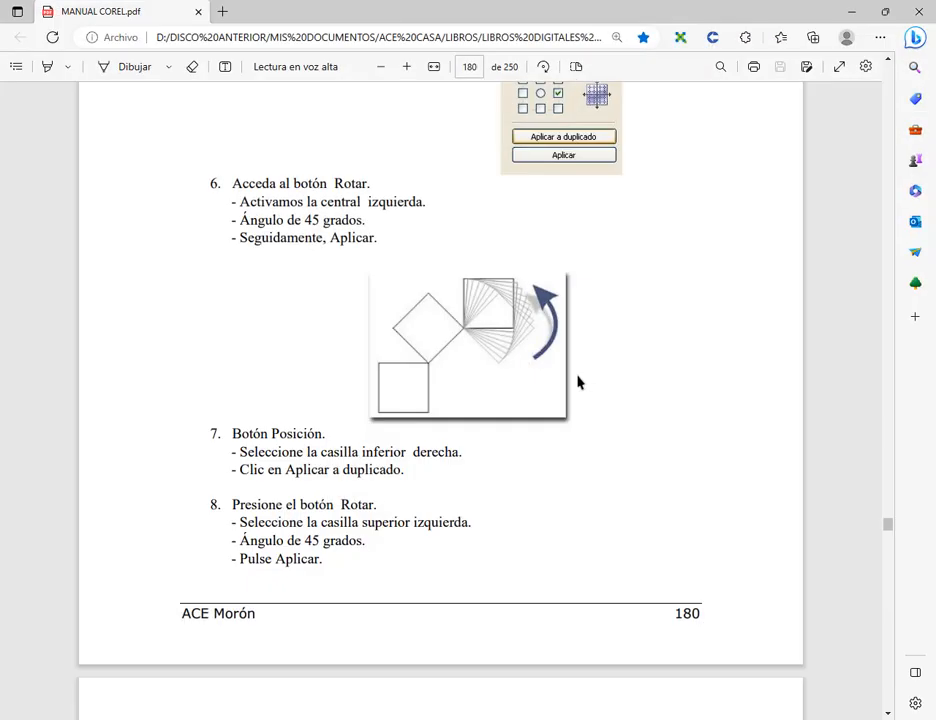
Switch to MANUAL COREL.pdf and examine Práctica 6 on constructing a logo from rotated squares, highlighting its title
{"action": "scroll", "coordinate": [572, 395], "scroll_direction": "up", "scroll_amount": 15}
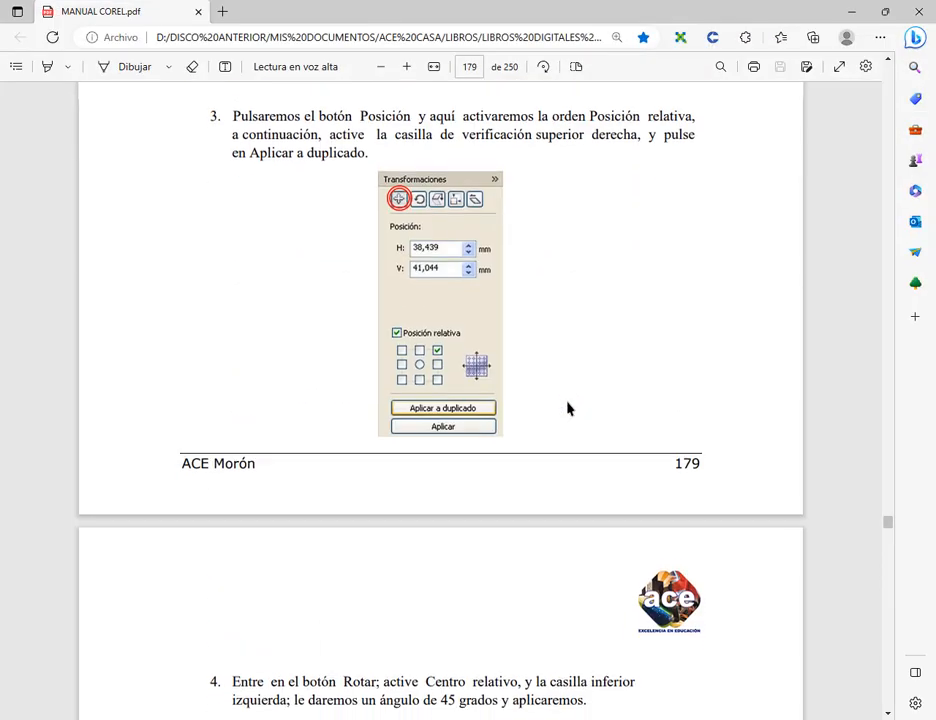
{"action": "scroll", "coordinate": [568, 407], "scroll_direction": "up", "scroll_amount": 8}
{"action": "scroll", "coordinate": [543, 409], "scroll_direction": "down", "scroll_amount": 3}
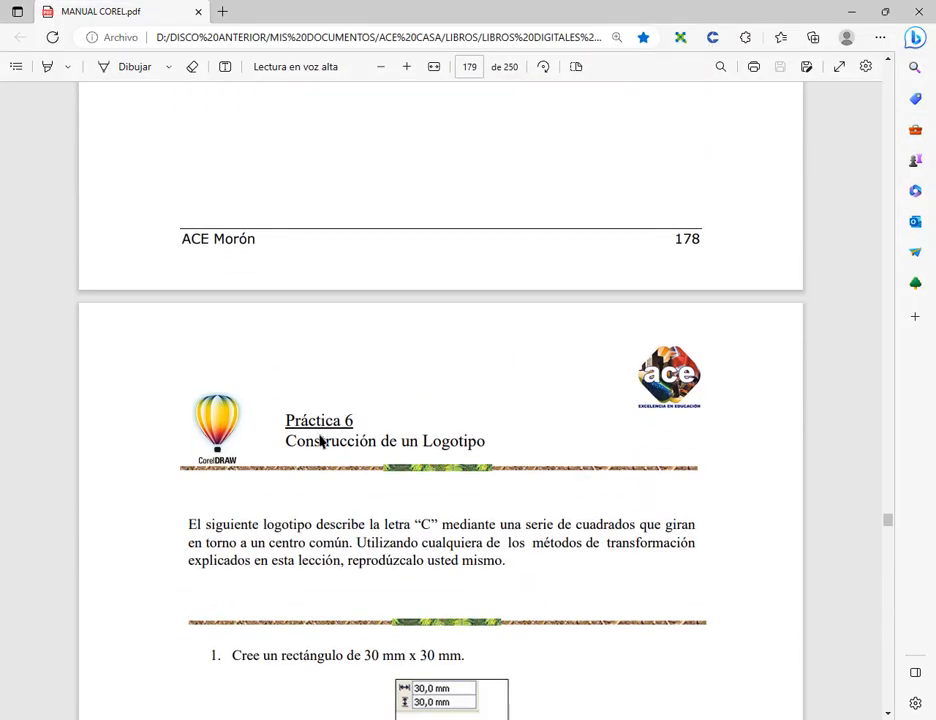
{"action": "left_click_drag", "start_coordinate": [287, 428], "coordinate": [366, 430]}
{"action": "left_click", "coordinate": [446, 438]}
{"action": "left_click_drag", "start_coordinate": [287, 424], "coordinate": [376, 445]}
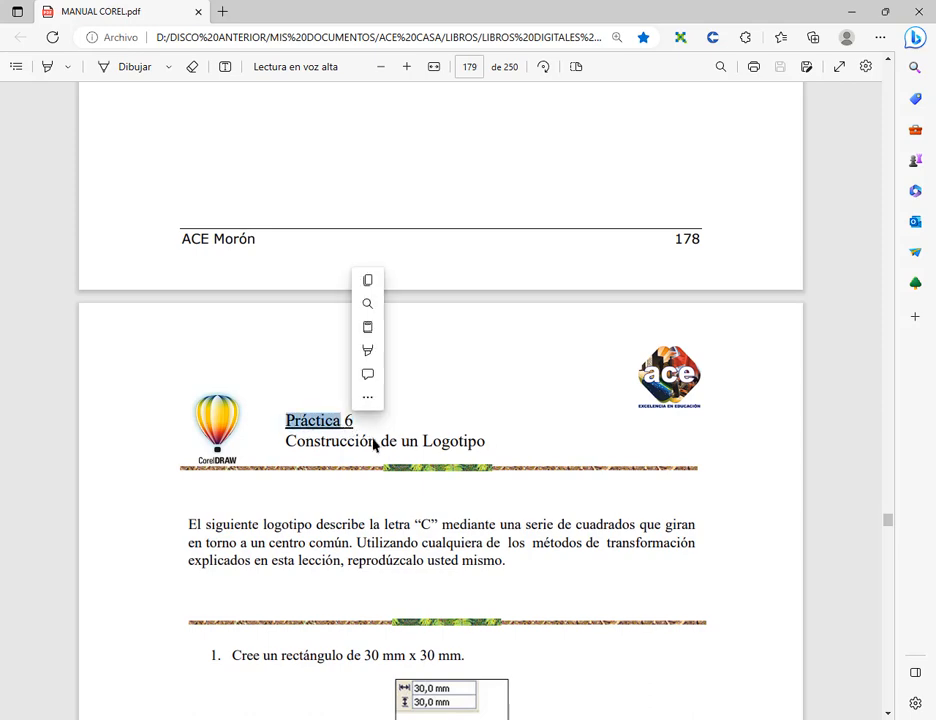
{"action": "left_click", "coordinate": [433, 470]}
{"action": "scroll", "coordinate": [449, 465], "scroll_direction": "down", "scroll_amount": 10}
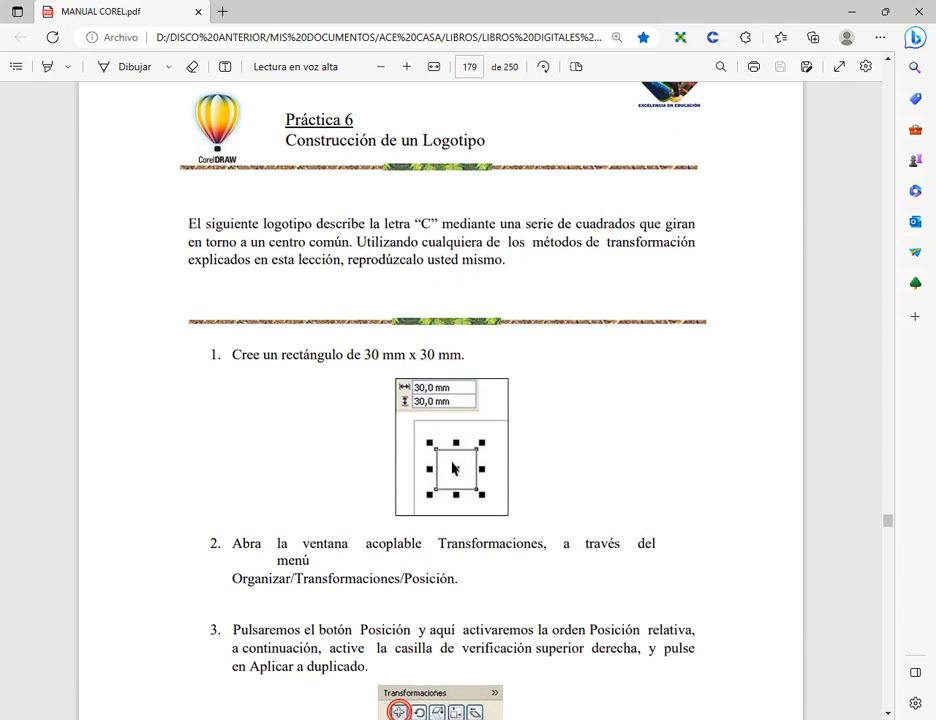
{"action": "scroll", "coordinate": [456, 560], "scroll_direction": "down", "scroll_amount": 4}
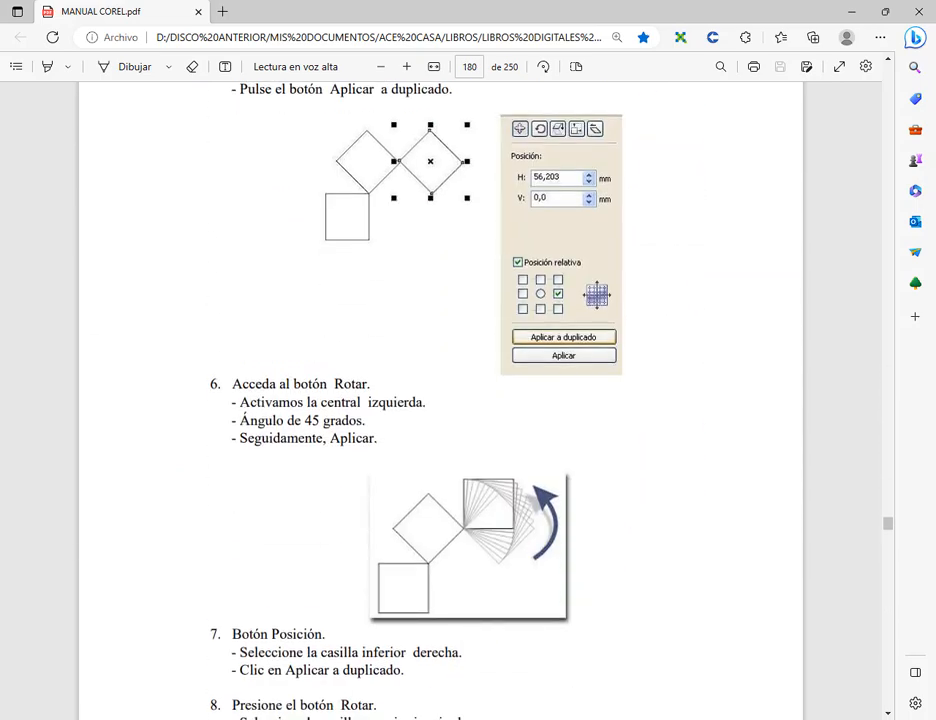
Examine the Práctica 7 apple-logo Bézier exercise in MANUAL COREL.pdf, and return to the Google Meet chat
{"action": "key", "text": "alt+Tab"}
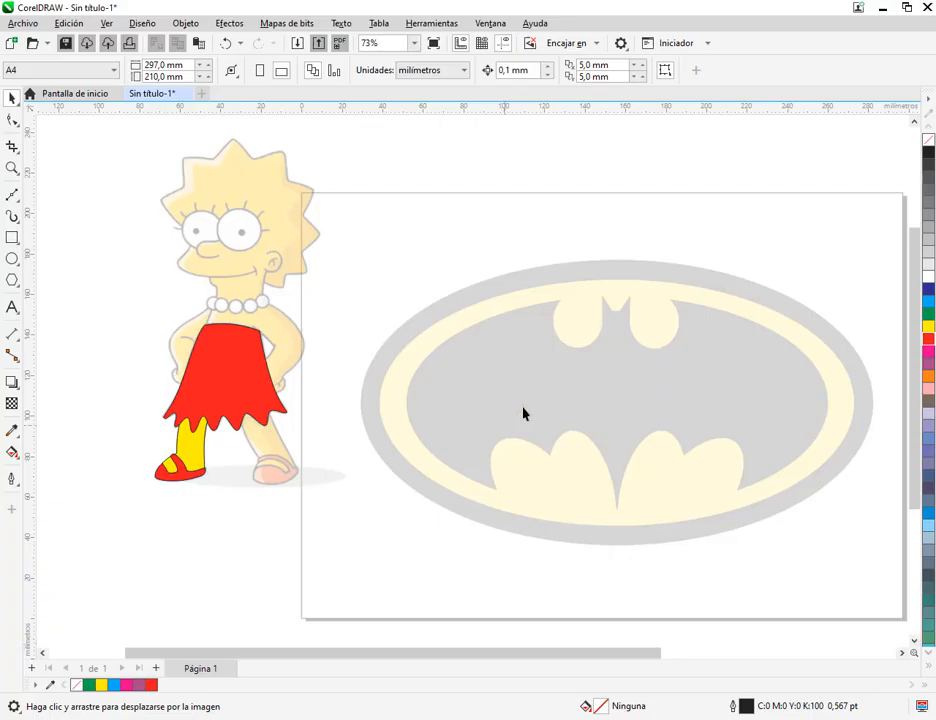
{"action": "left_click", "coordinate": [882, 8]}
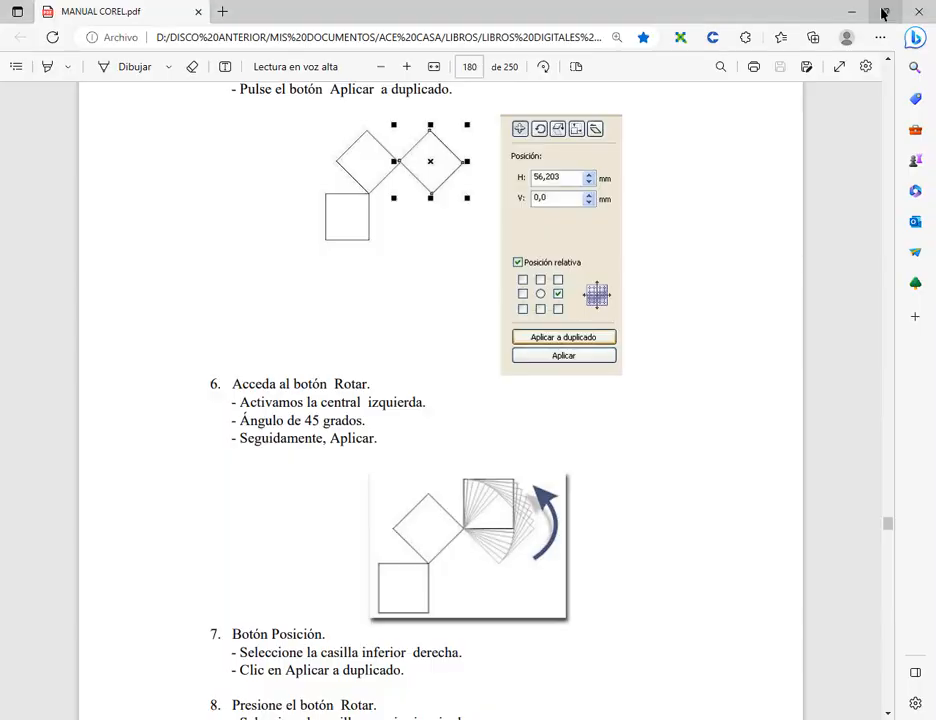
{"action": "scroll", "coordinate": [715, 384], "scroll_direction": "down", "scroll_amount": 6}
{"action": "scroll", "coordinate": [712, 384], "scroll_direction": "down", "scroll_amount": 20}
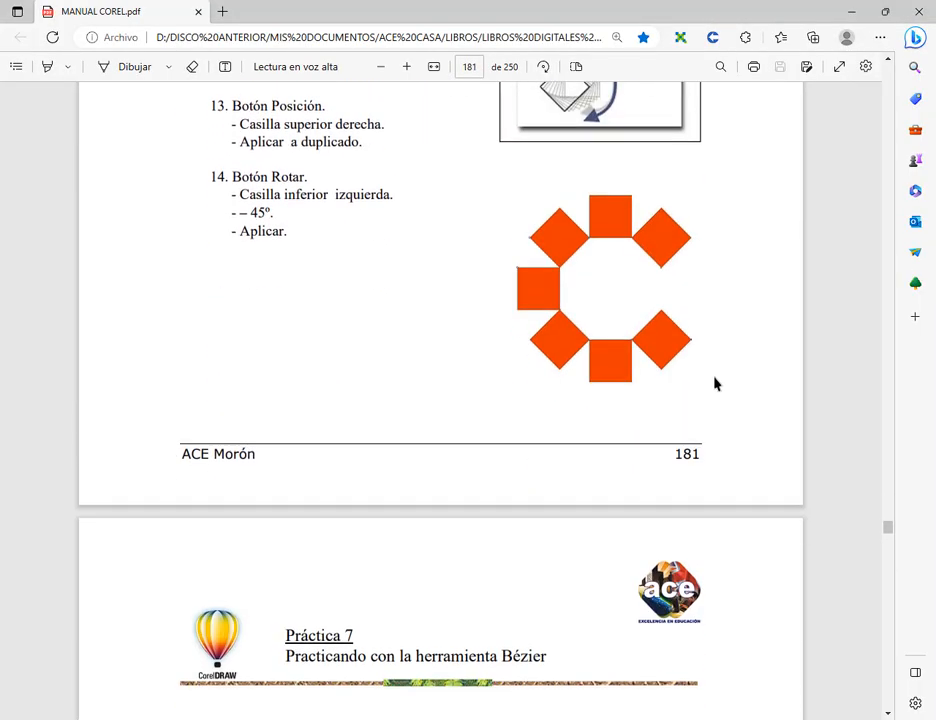
{"action": "scroll", "coordinate": [511, 417], "scroll_direction": "down", "scroll_amount": 3}
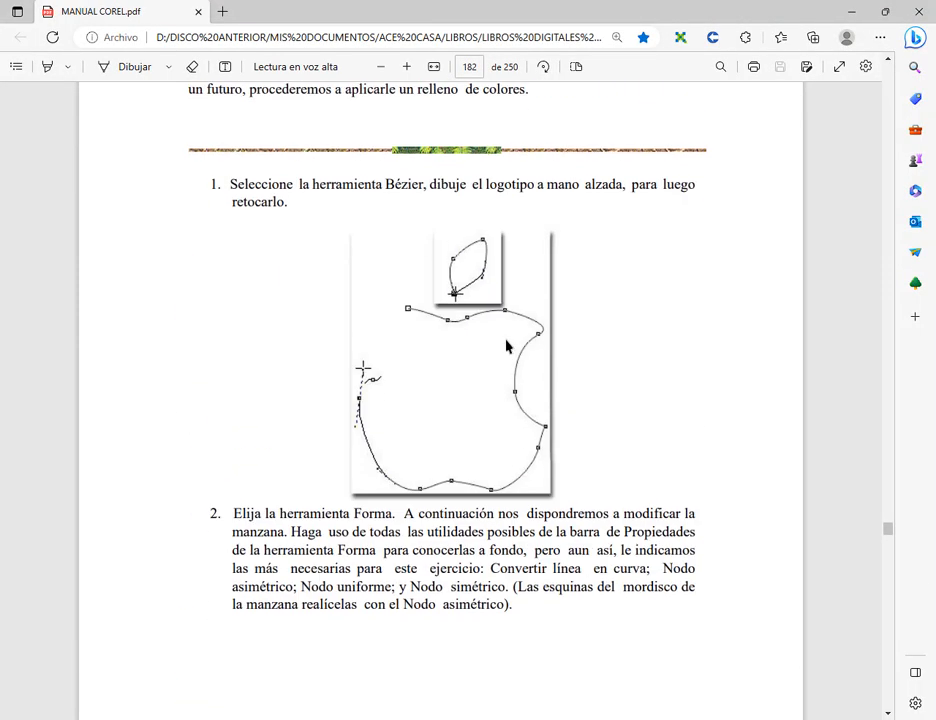
{"action": "scroll", "coordinate": [458, 320], "scroll_direction": "down", "scroll_amount": 10}
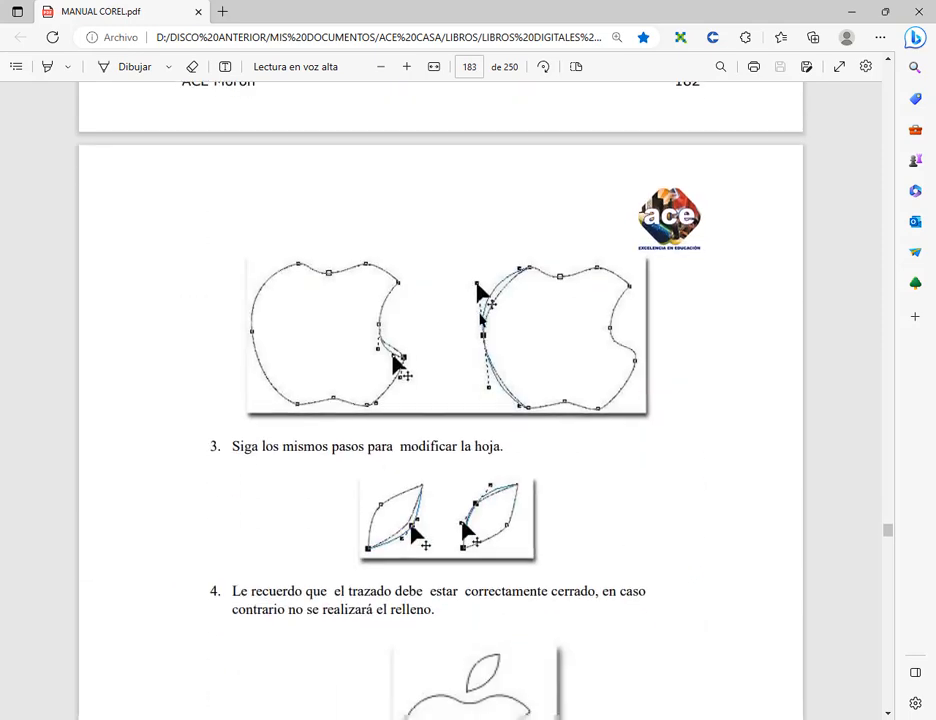
{"action": "scroll", "coordinate": [486, 311], "scroll_direction": "down", "scroll_amount": 1}
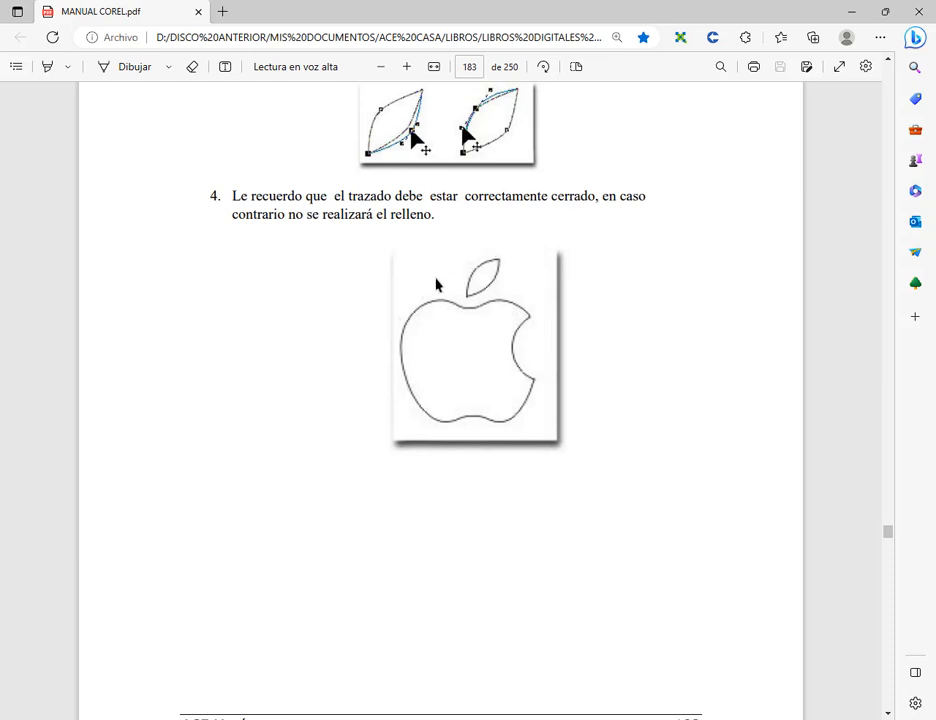
{"action": "scroll", "coordinate": [506, 362], "scroll_direction": "up", "scroll_amount": 2}
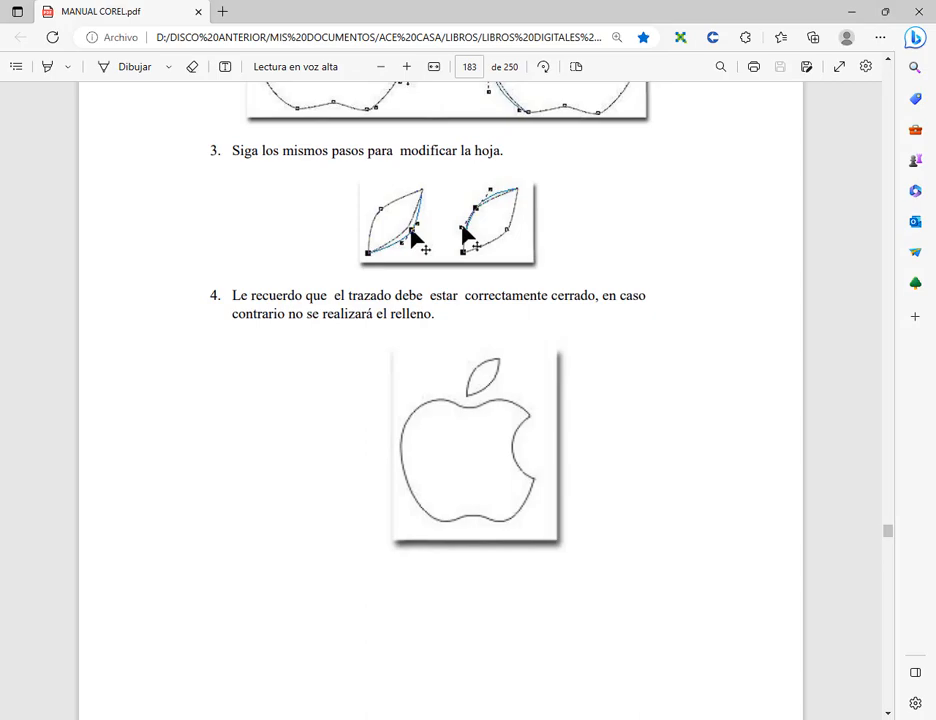
{"action": "left_click", "coordinate": [132, 679]}
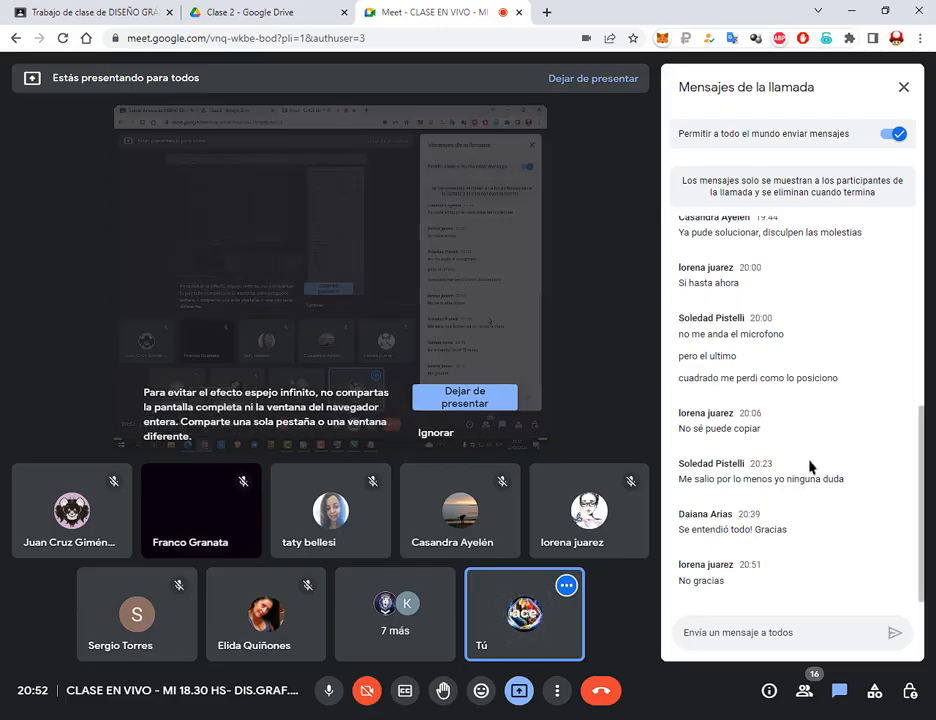